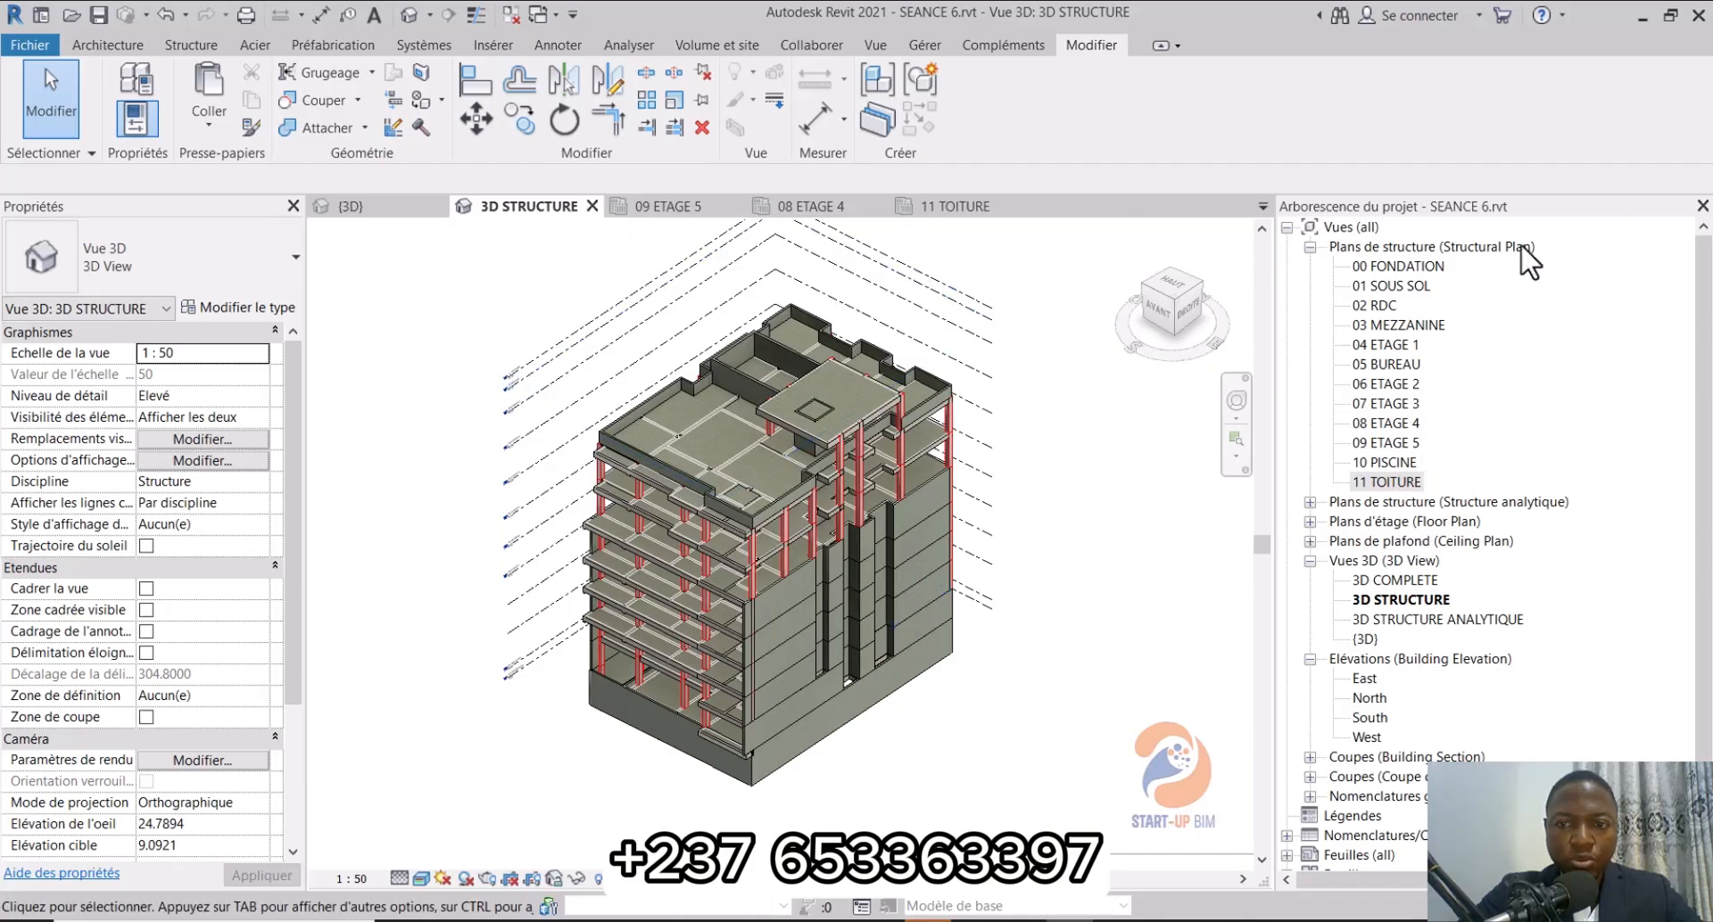
Step: Open the 00 FONDATION structural plan and look over its grid layout
double_click(1400, 264)
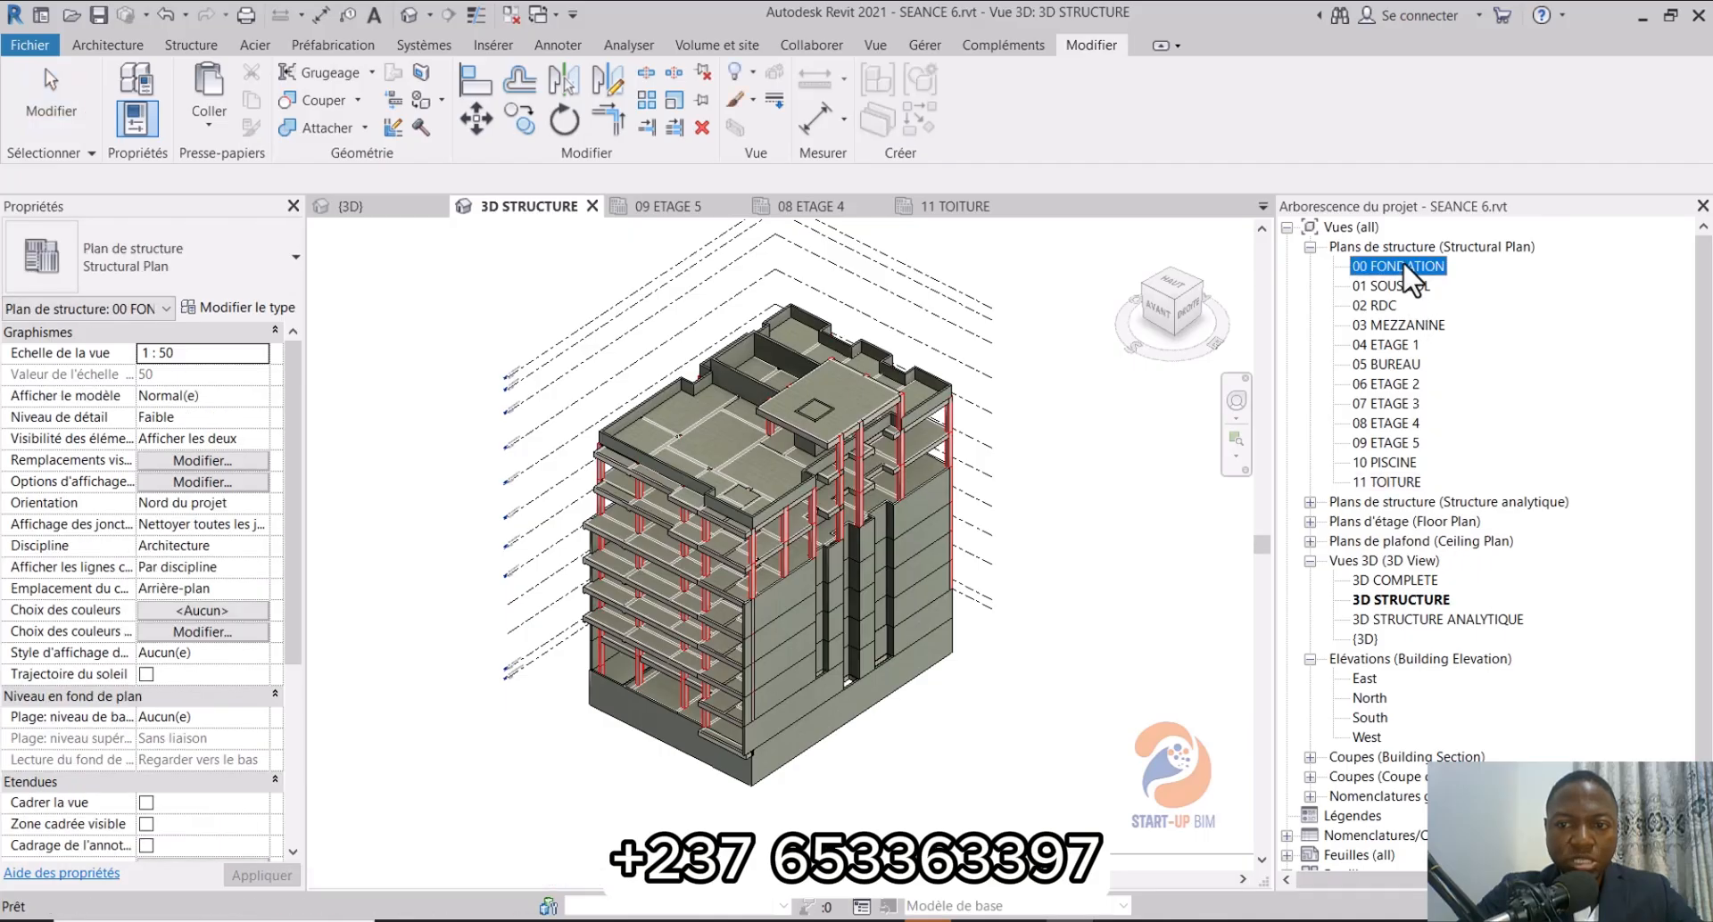
scroll(535, 458, "up", 3)
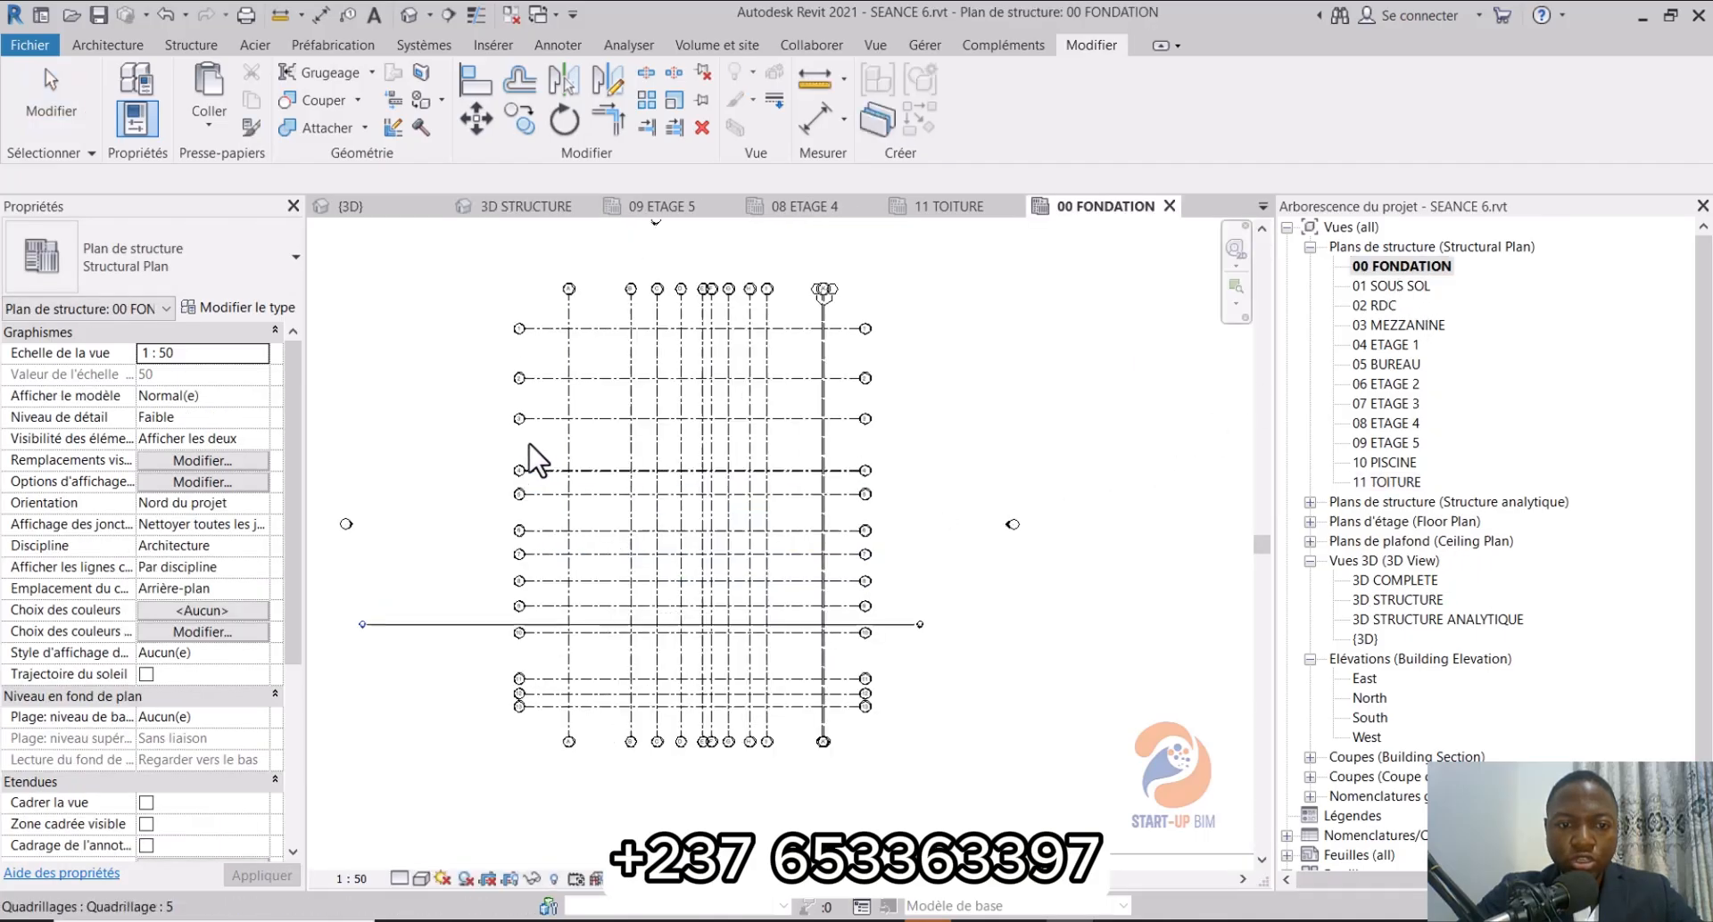
scroll(884, 575, "down", 2)
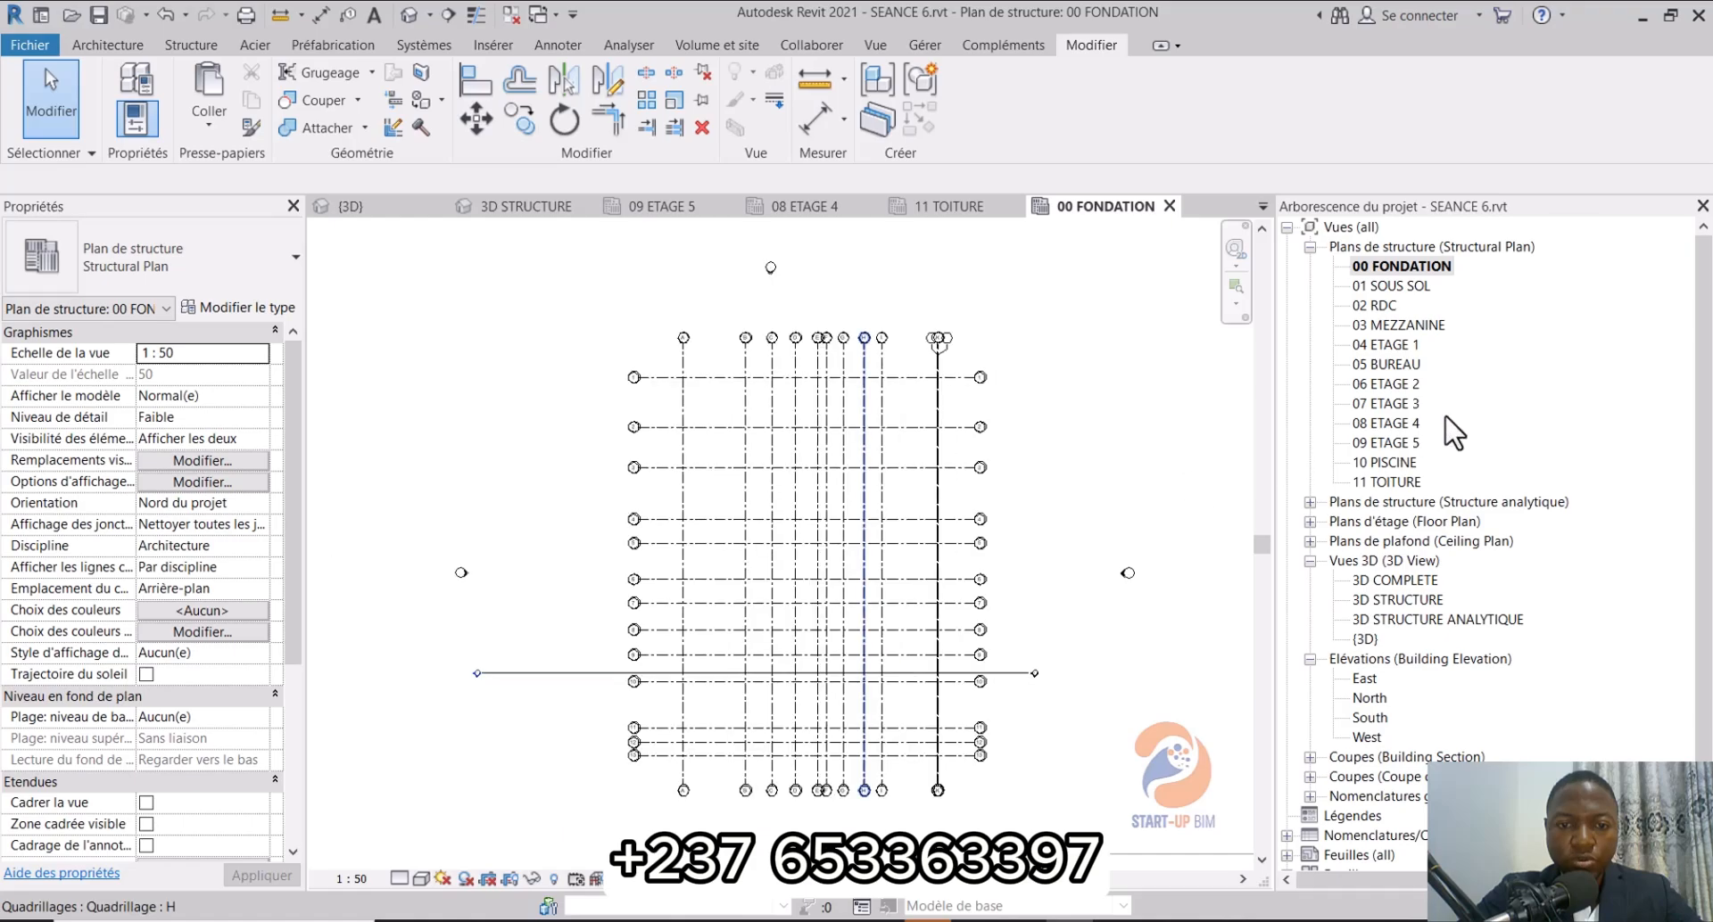
Step: Open the 01 SOUS SOL structural plan and close the 00 FONDATION view
left_click(1404, 285)
double_click(1405, 286)
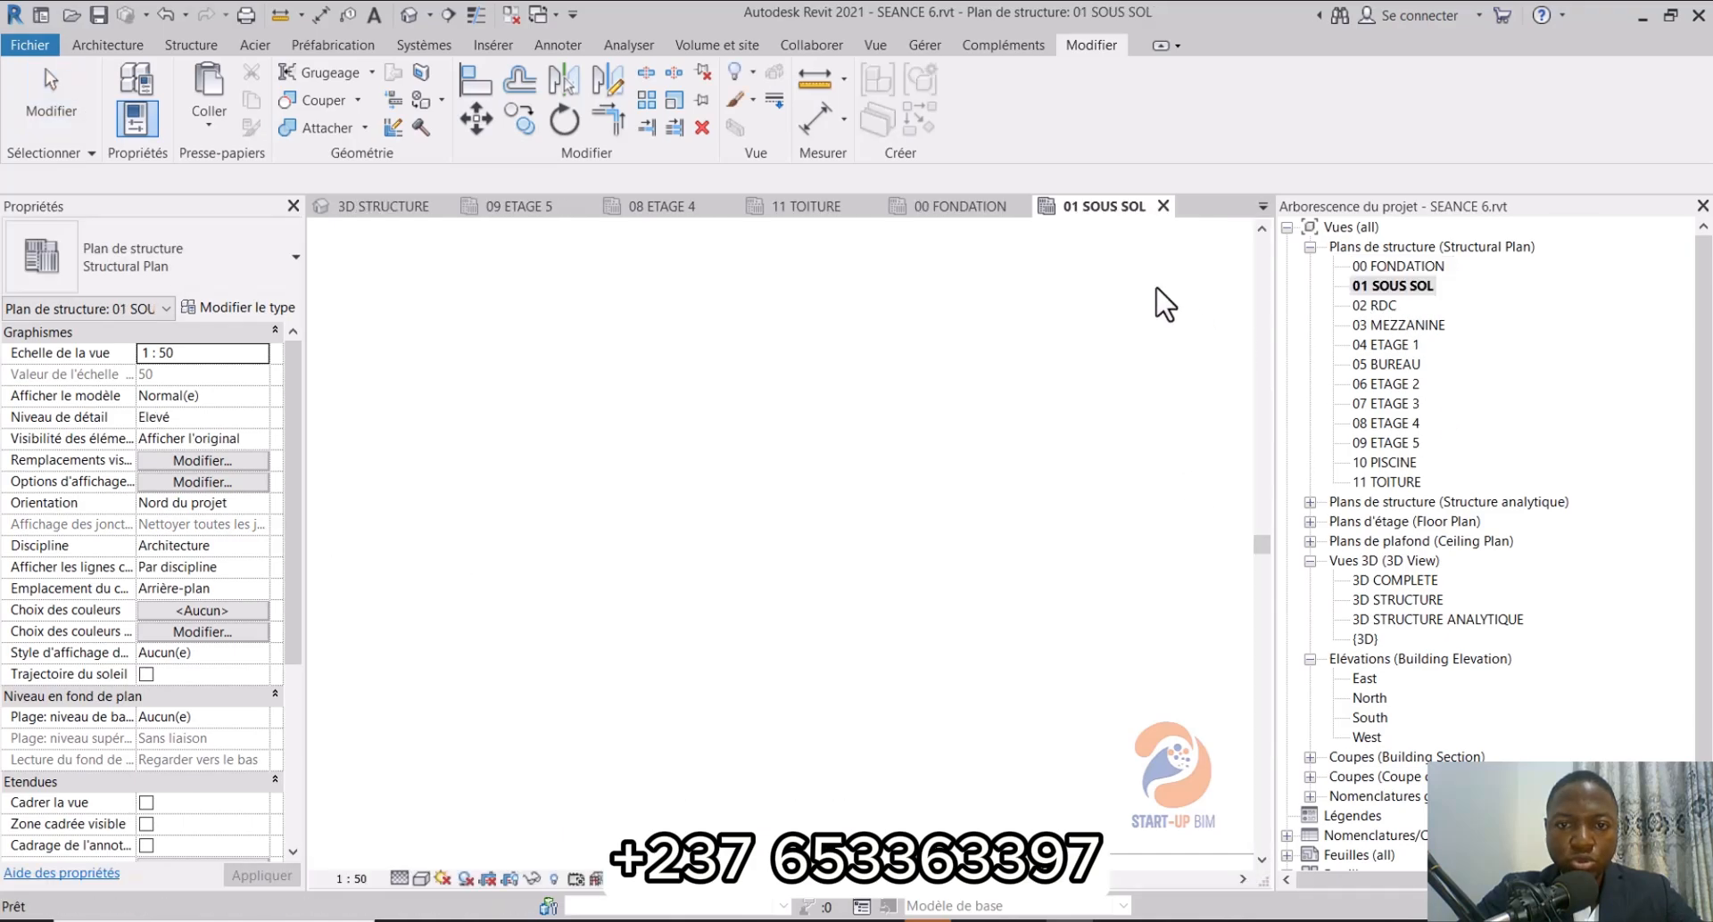
left_click(1021, 206)
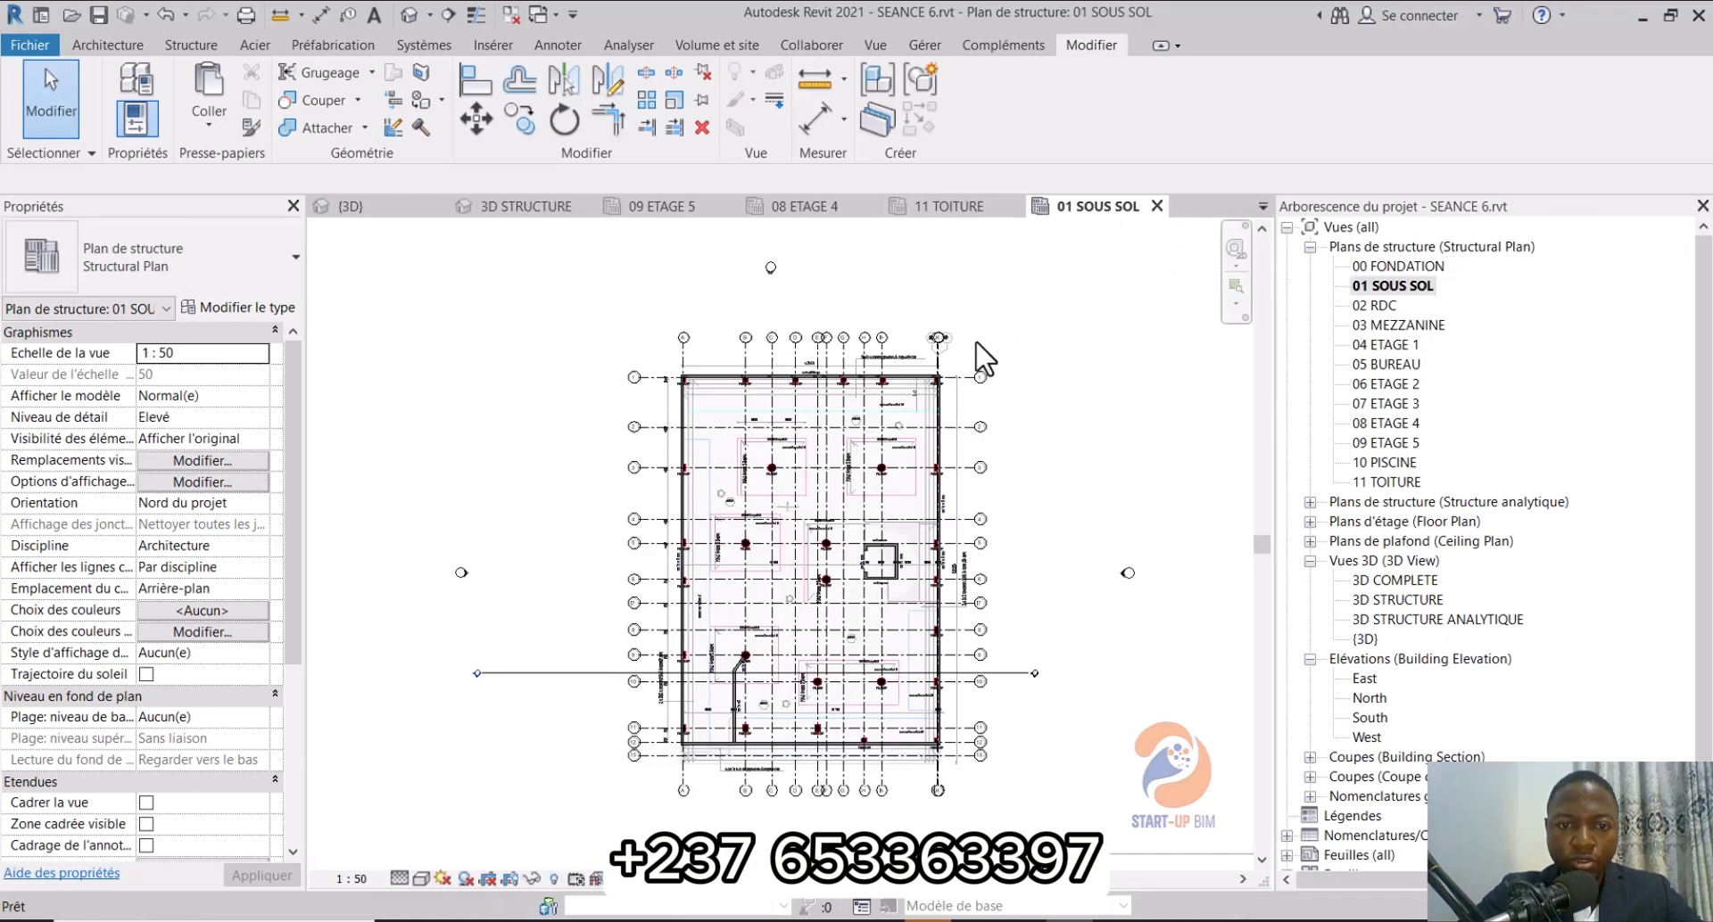
Step: Review the overall layout of columns and walls in the 01 SOUS SOL plan
scroll(818, 360, "up", 3)
scroll(819, 359, "up", 3)
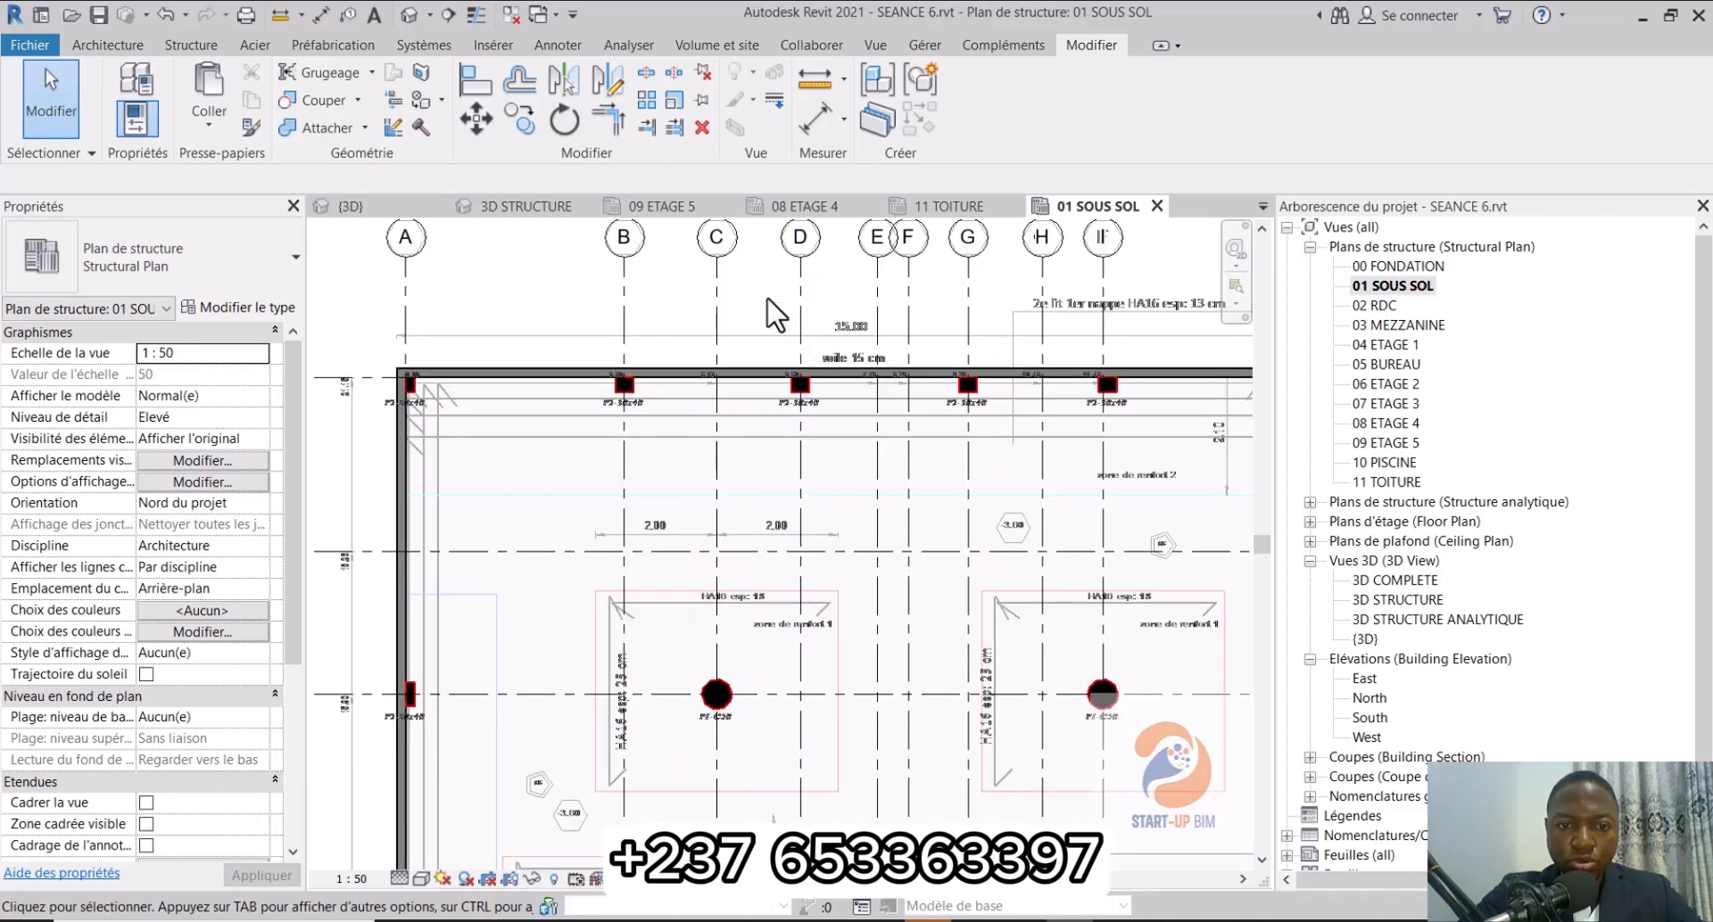
scroll(776, 307, "down", 6)
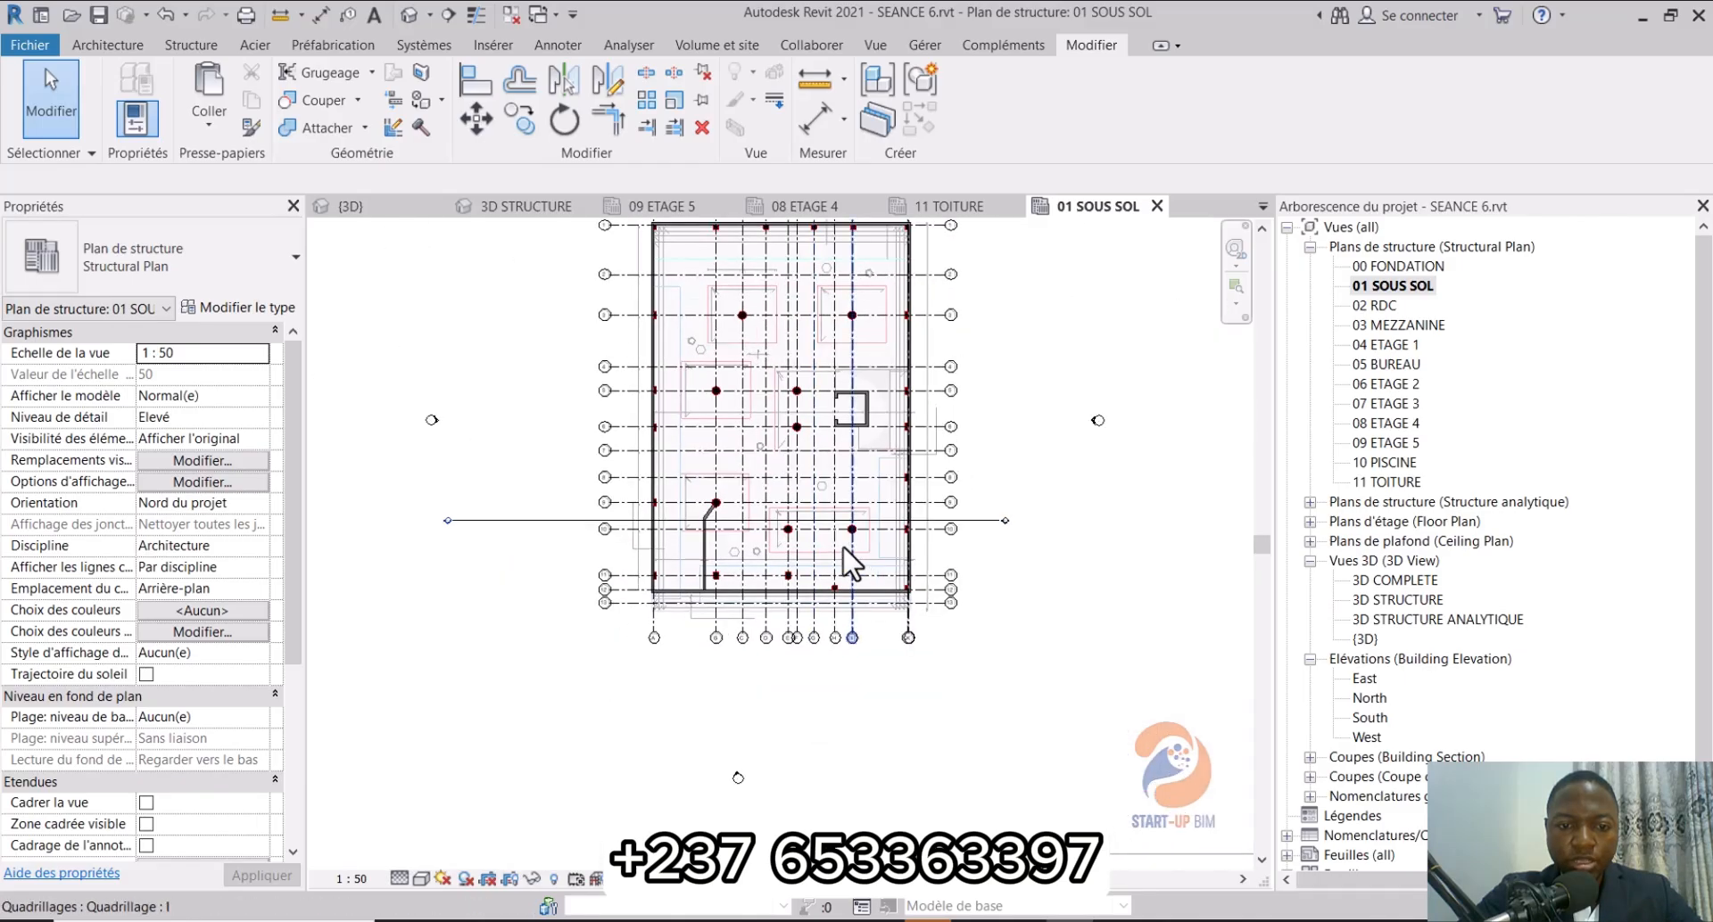
scroll(791, 467, "up", 2)
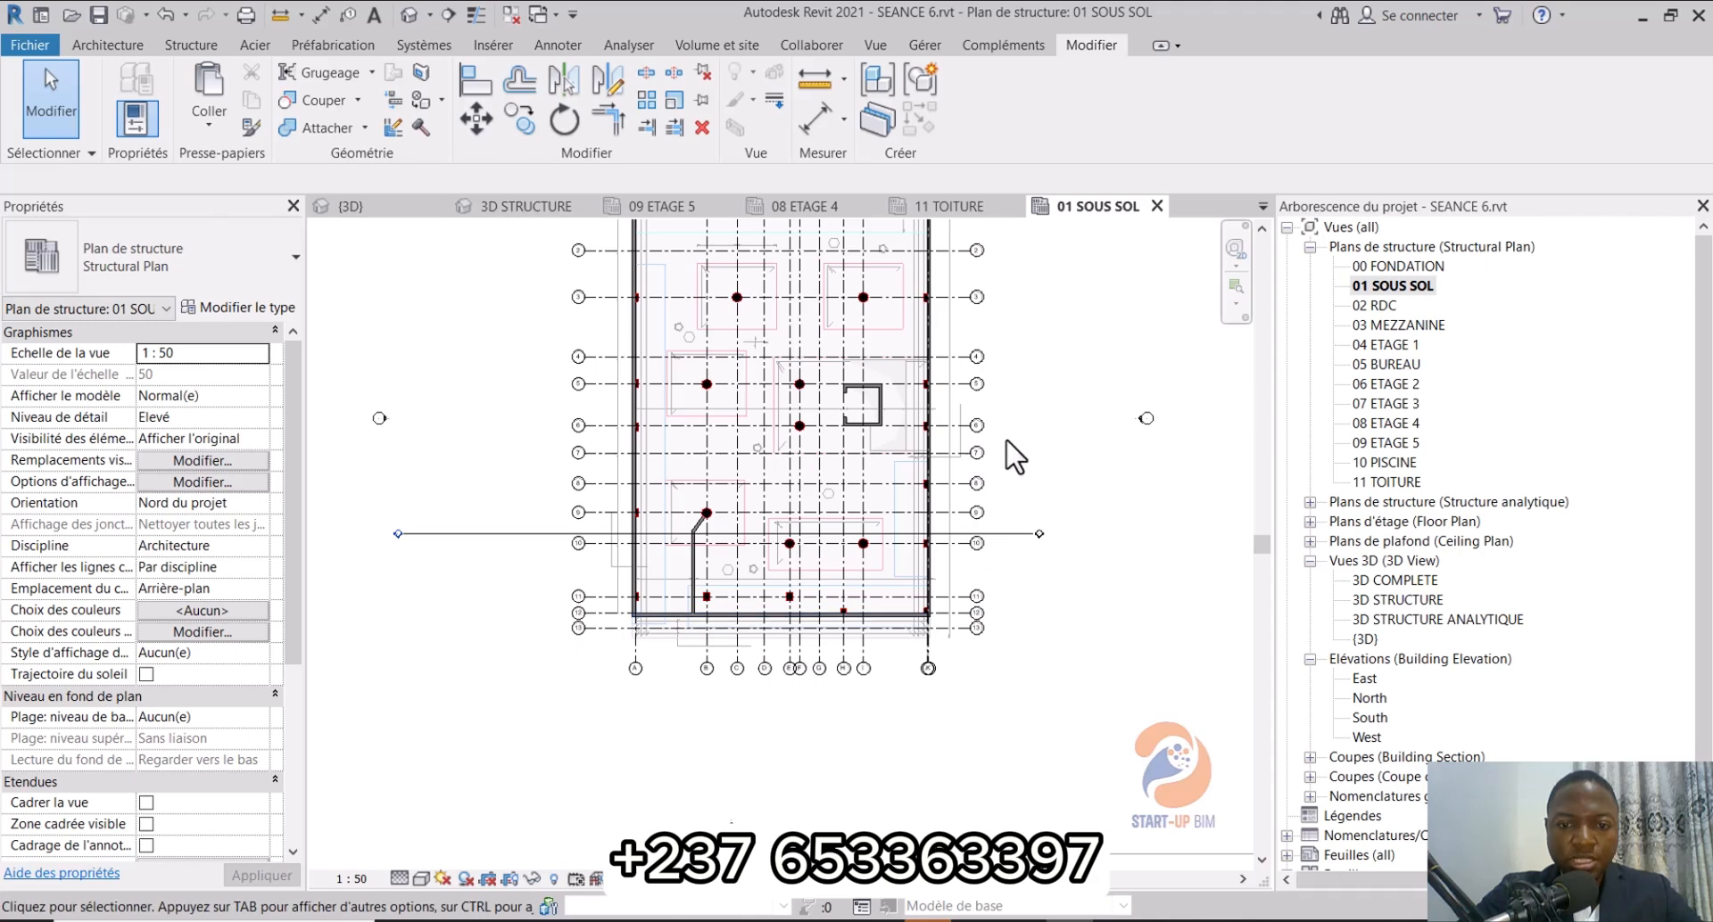
middle_click_drag(1013, 452, 1139, 688)
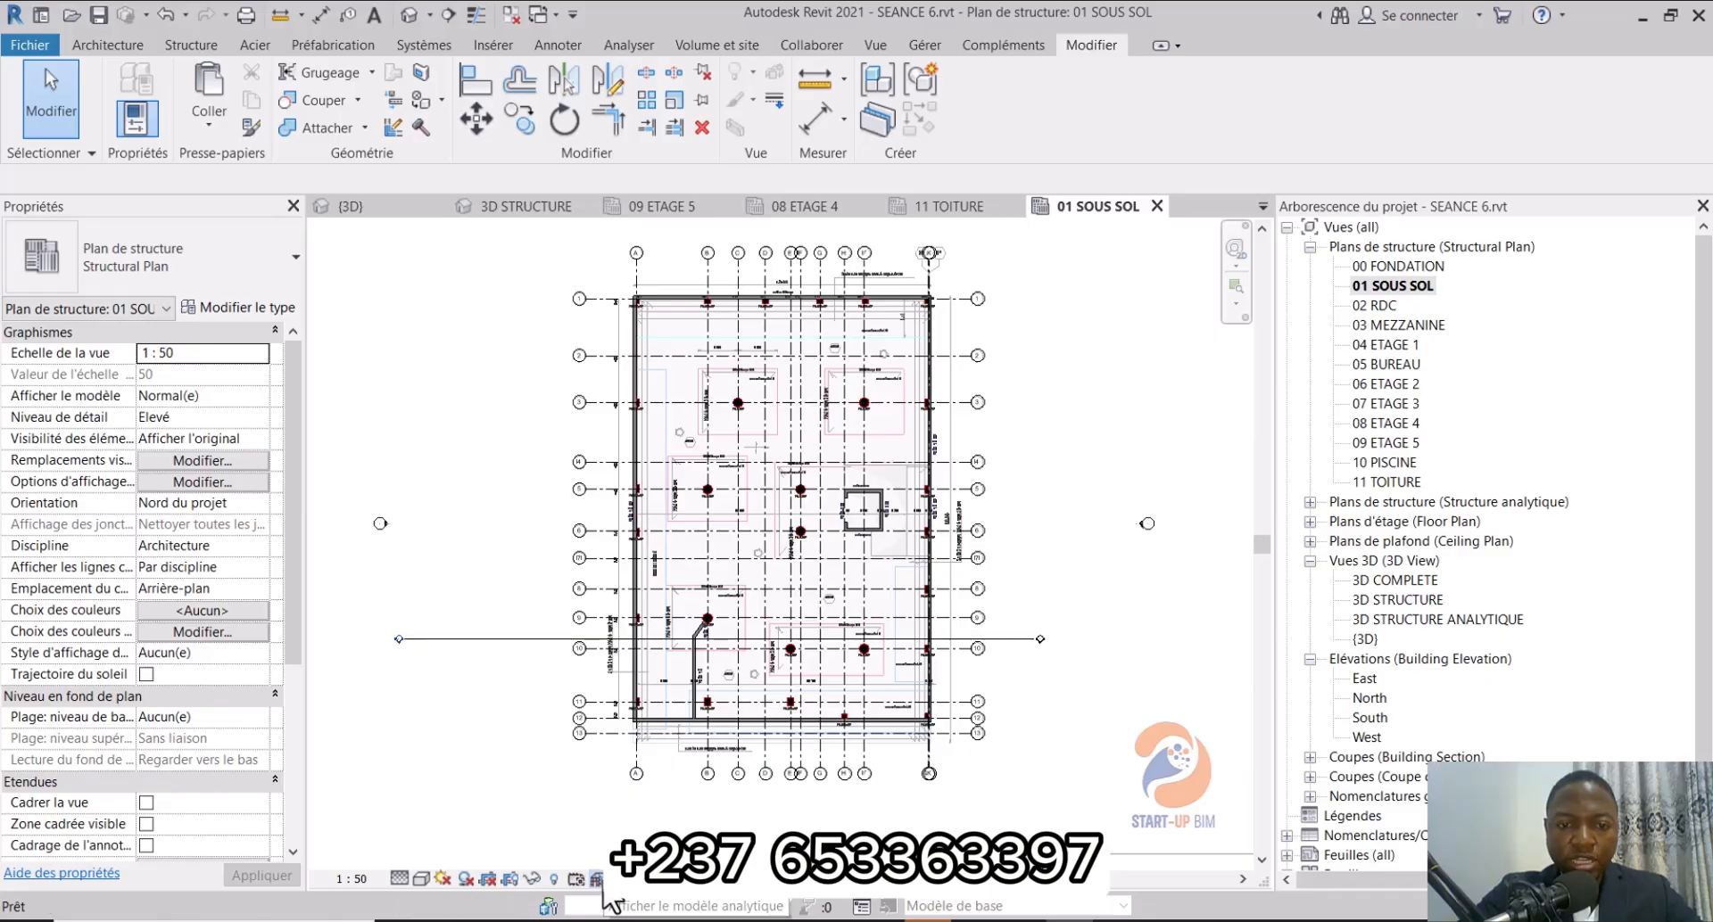
Step: Examine the analytical nodes of the basement's P2-30x40 columns and 15 cm walls, along grid 1 and near the plan's lower edge
scroll(636, 290, "up", 8)
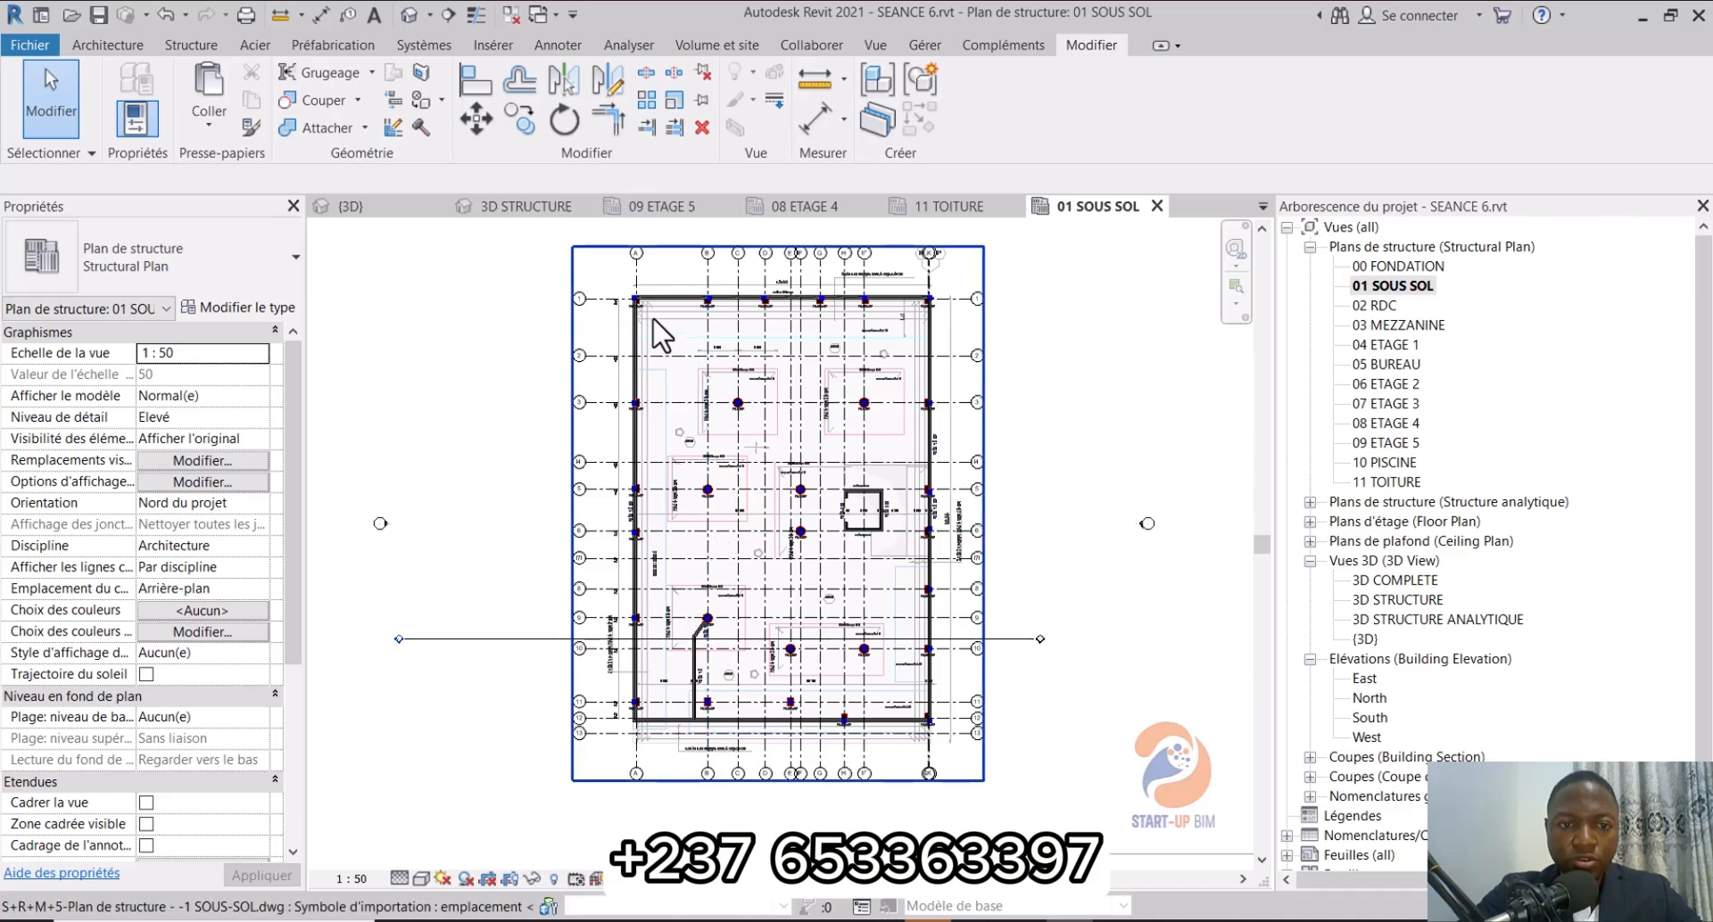
scroll(636, 290, "up", 2)
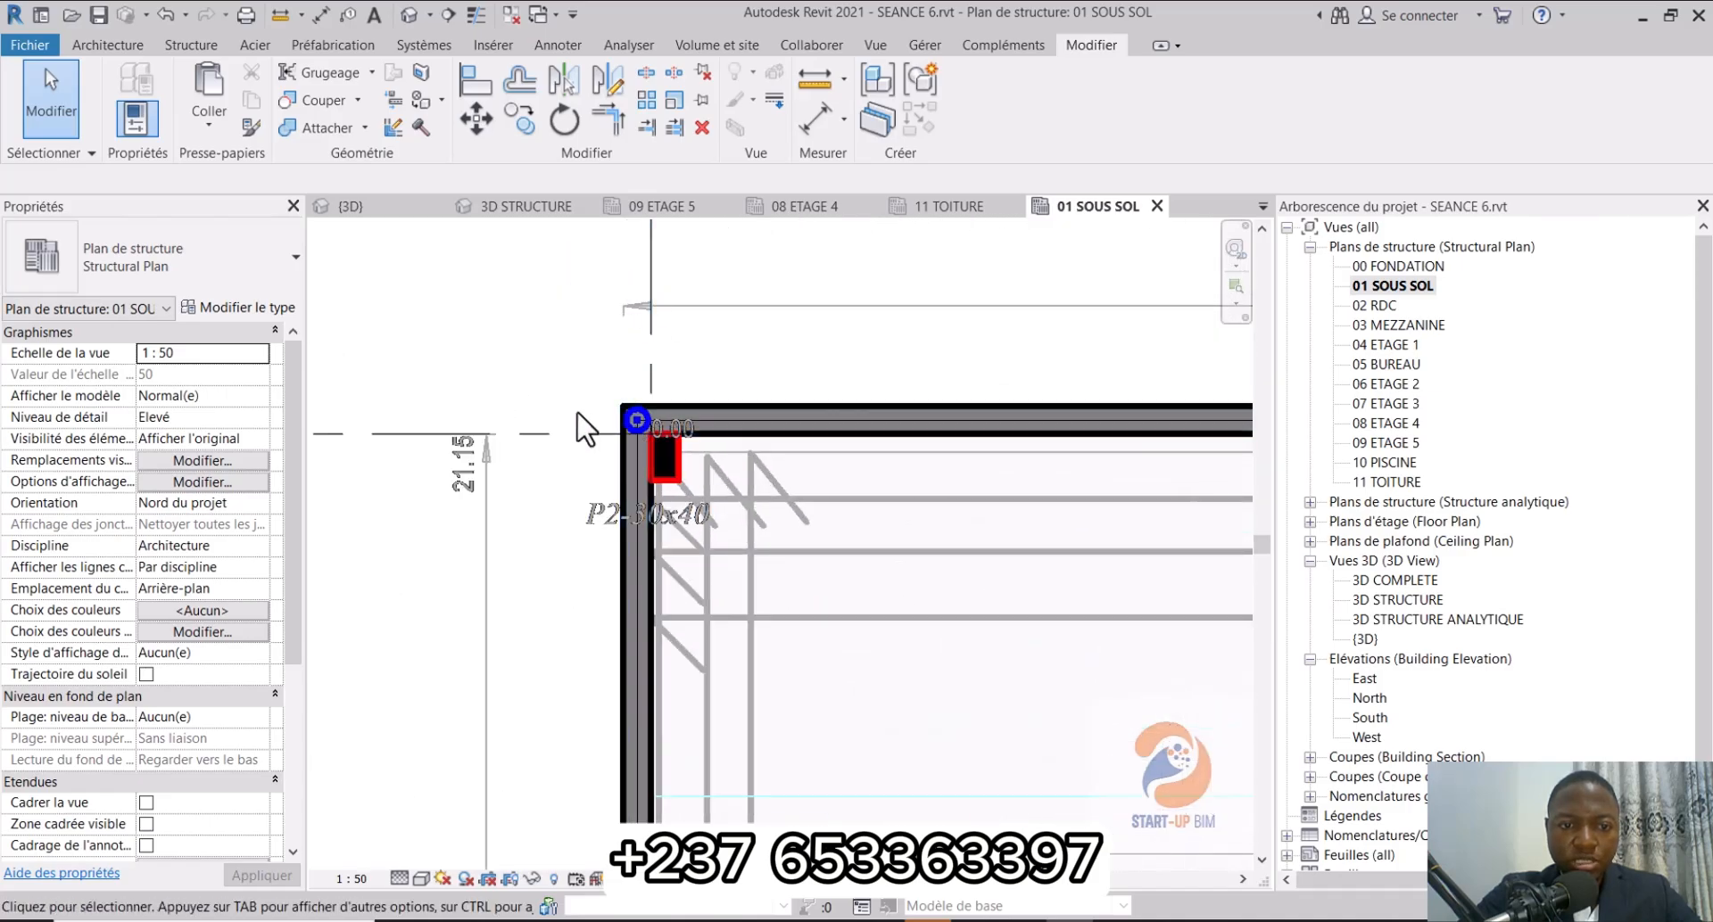
scroll(660, 415, "down", 5)
scroll(803, 411, "up", 5)
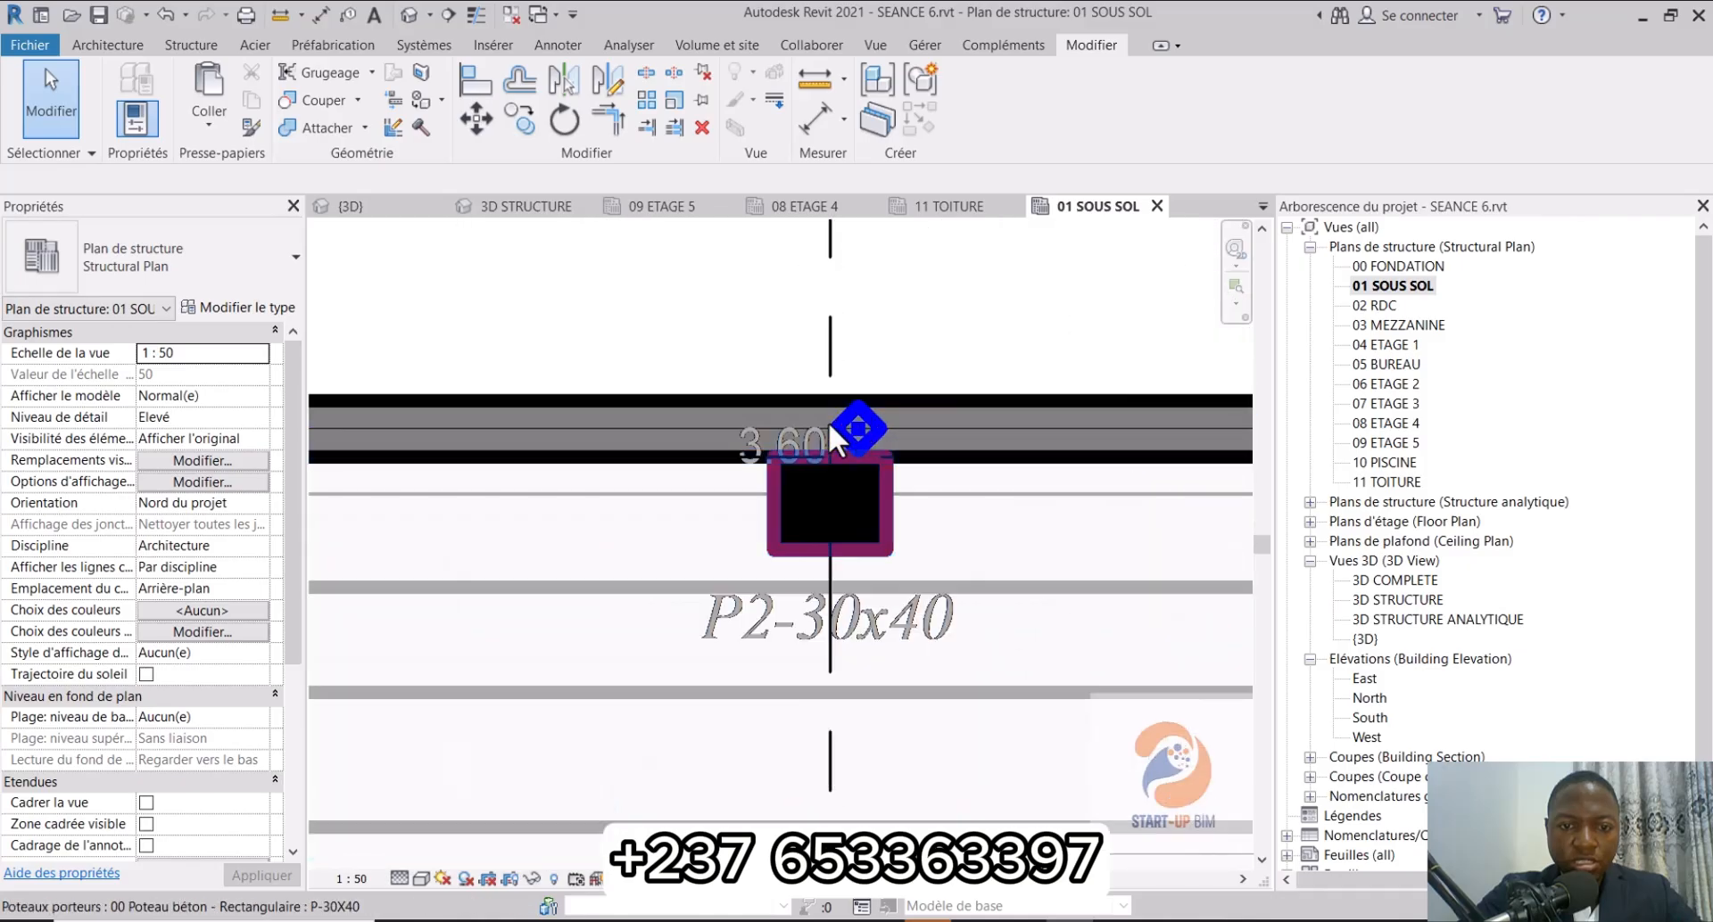
scroll(620, 400, "down", 3)
scroll(1010, 405, "up", 4)
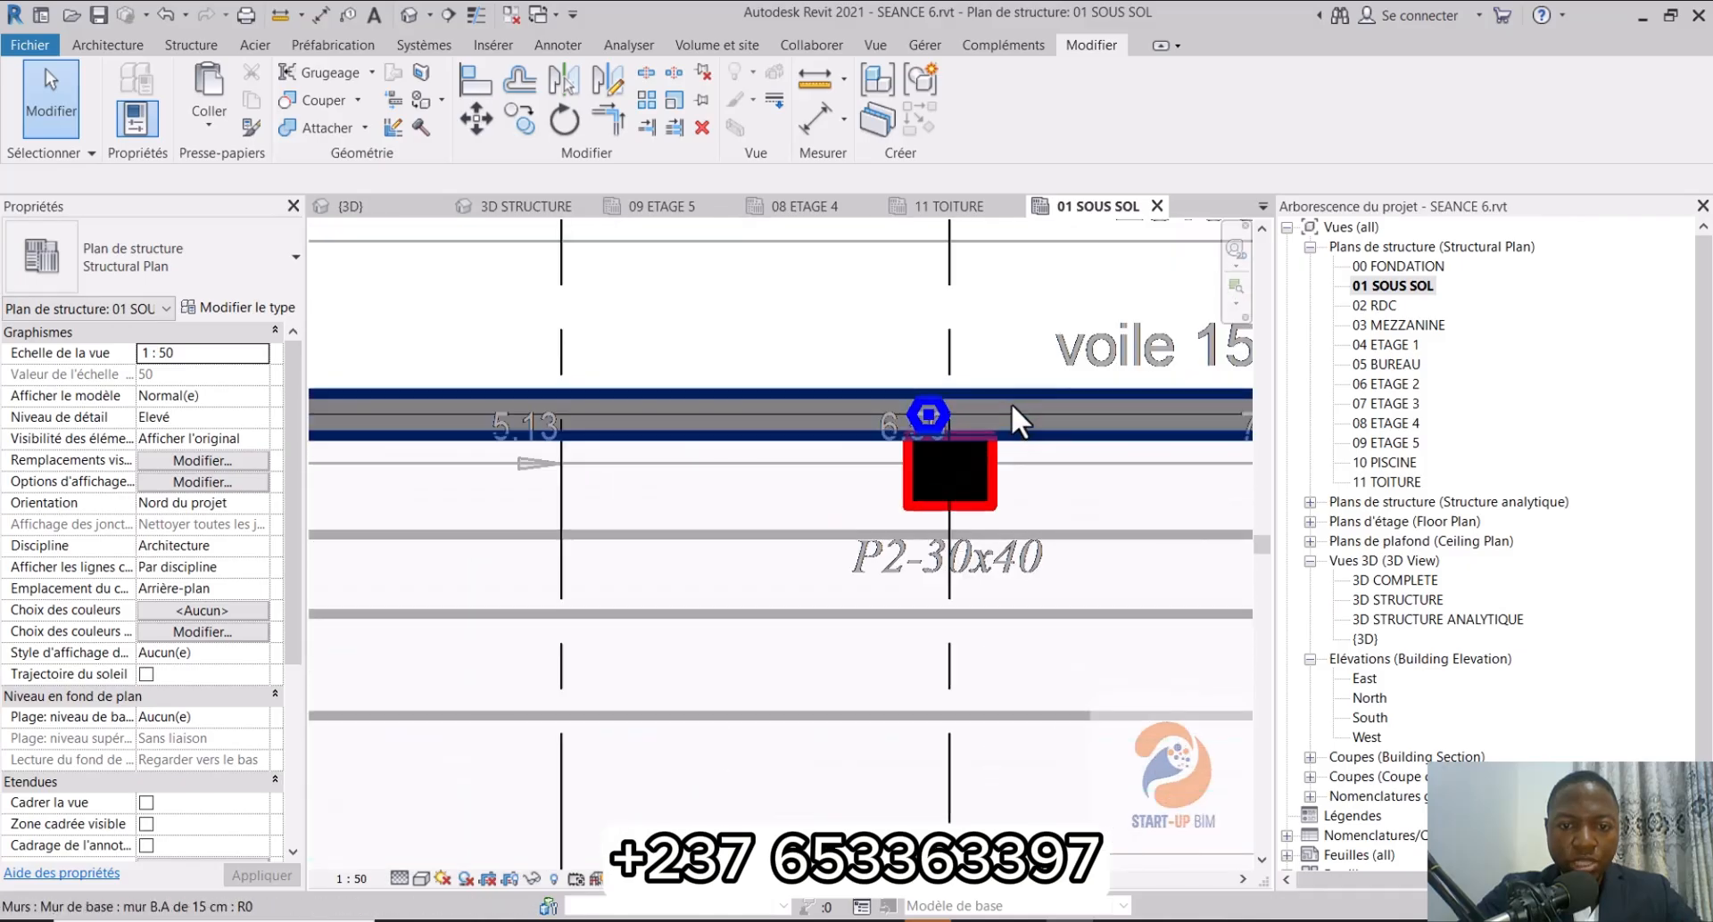
scroll(798, 412, "down", 6)
scroll(797, 410, "down", 6)
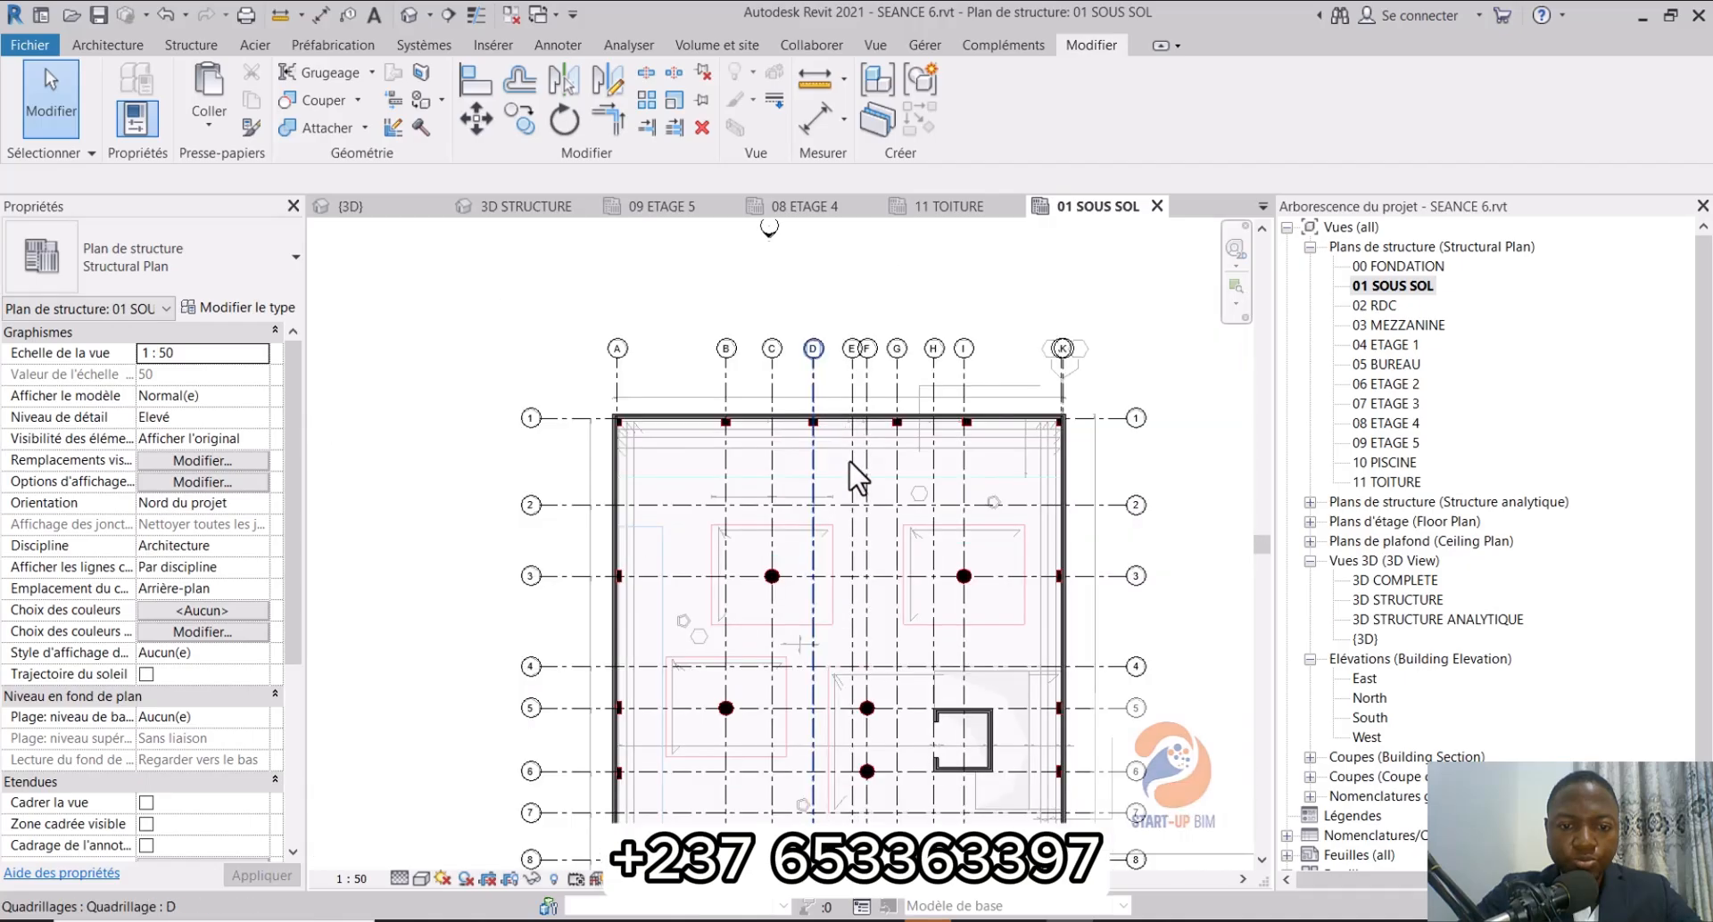
scroll(846, 453, "down", 2)
scroll(866, 620, "down", 1)
middle_click_drag(867, 622, 854, 461)
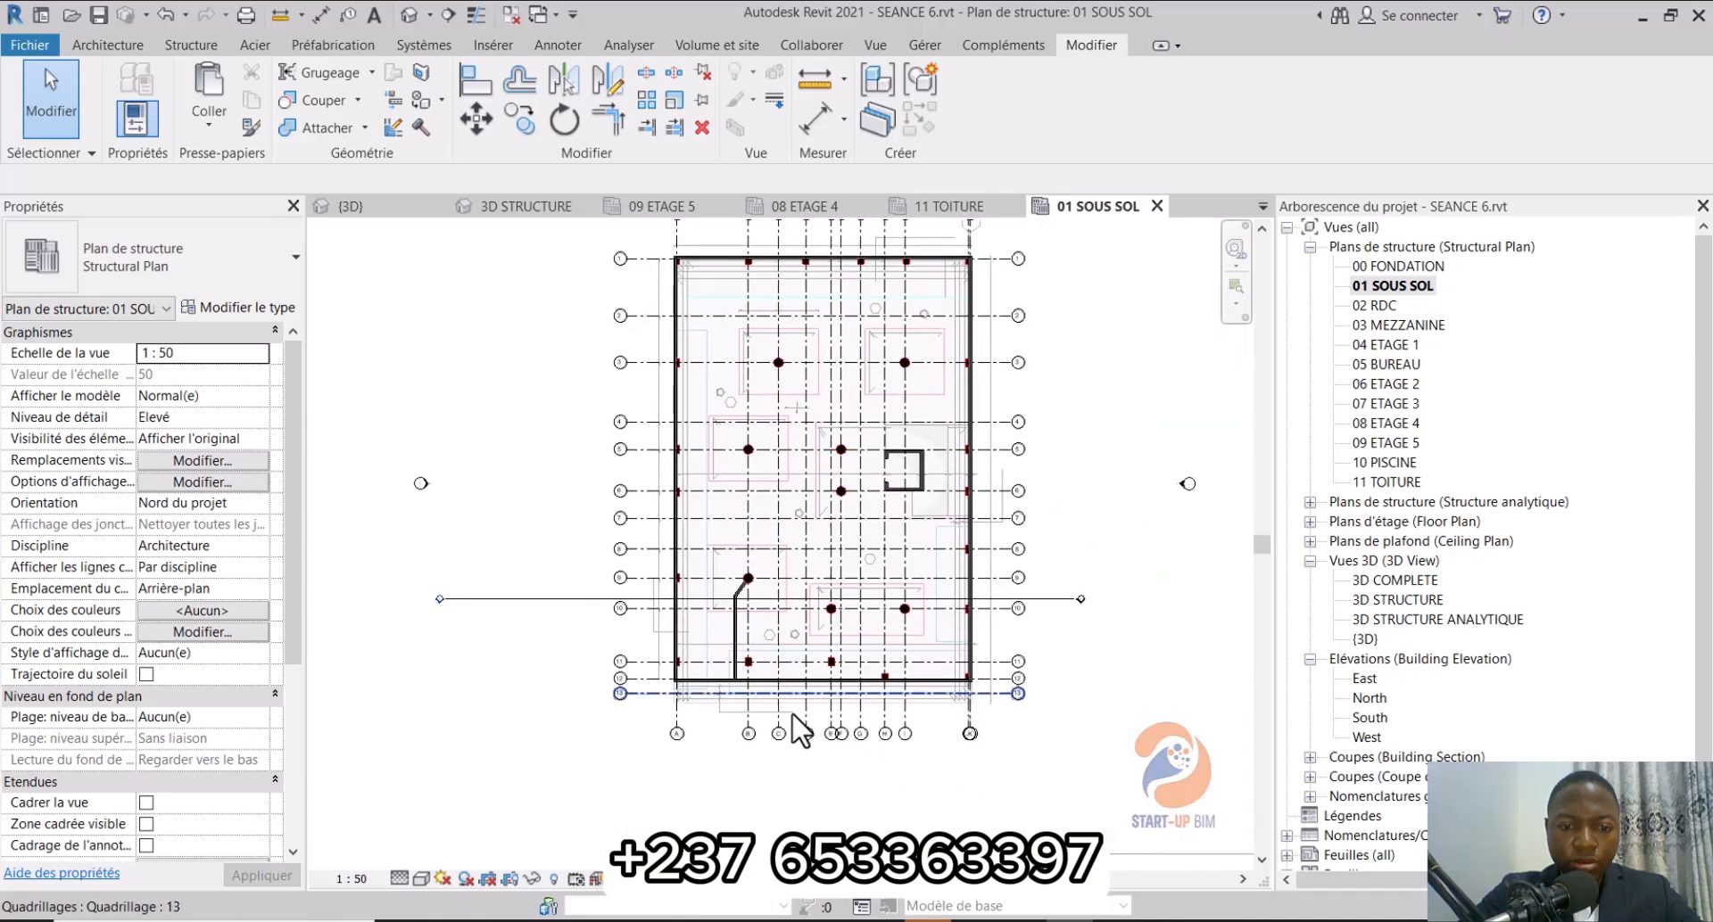
scroll(730, 681, "up", 5)
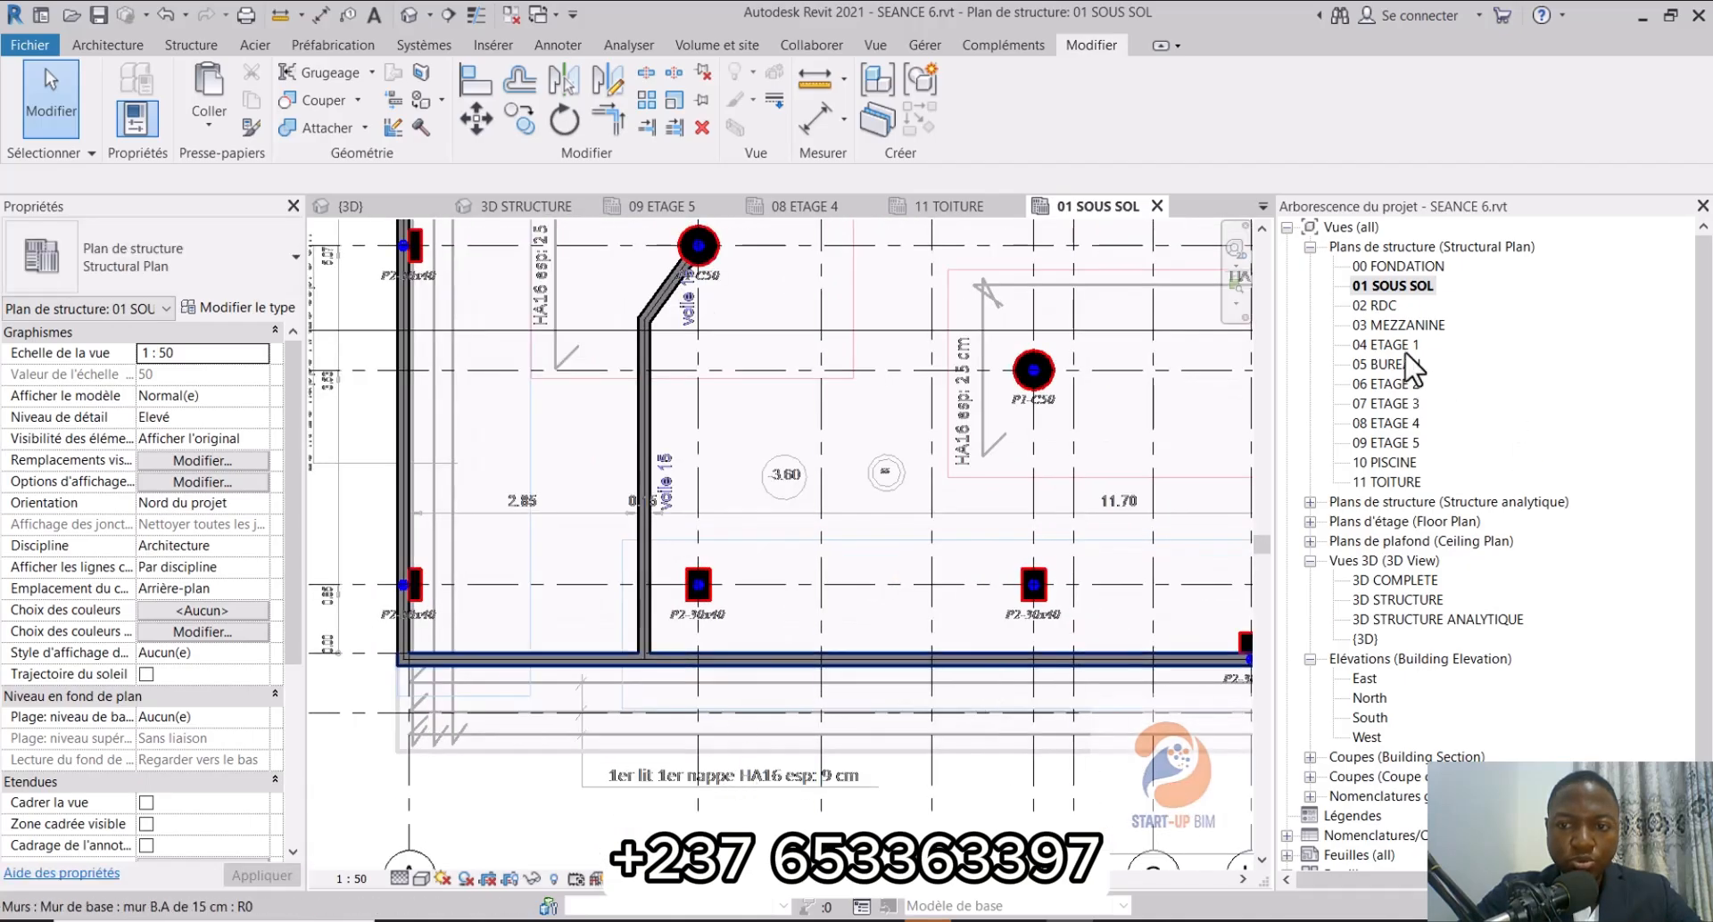
Step: Open the 04 ETAGE 1 structural plan and examine the analytical nodes where the P2-30x40 columns meet the beams on grid 11
double_click(1386, 343)
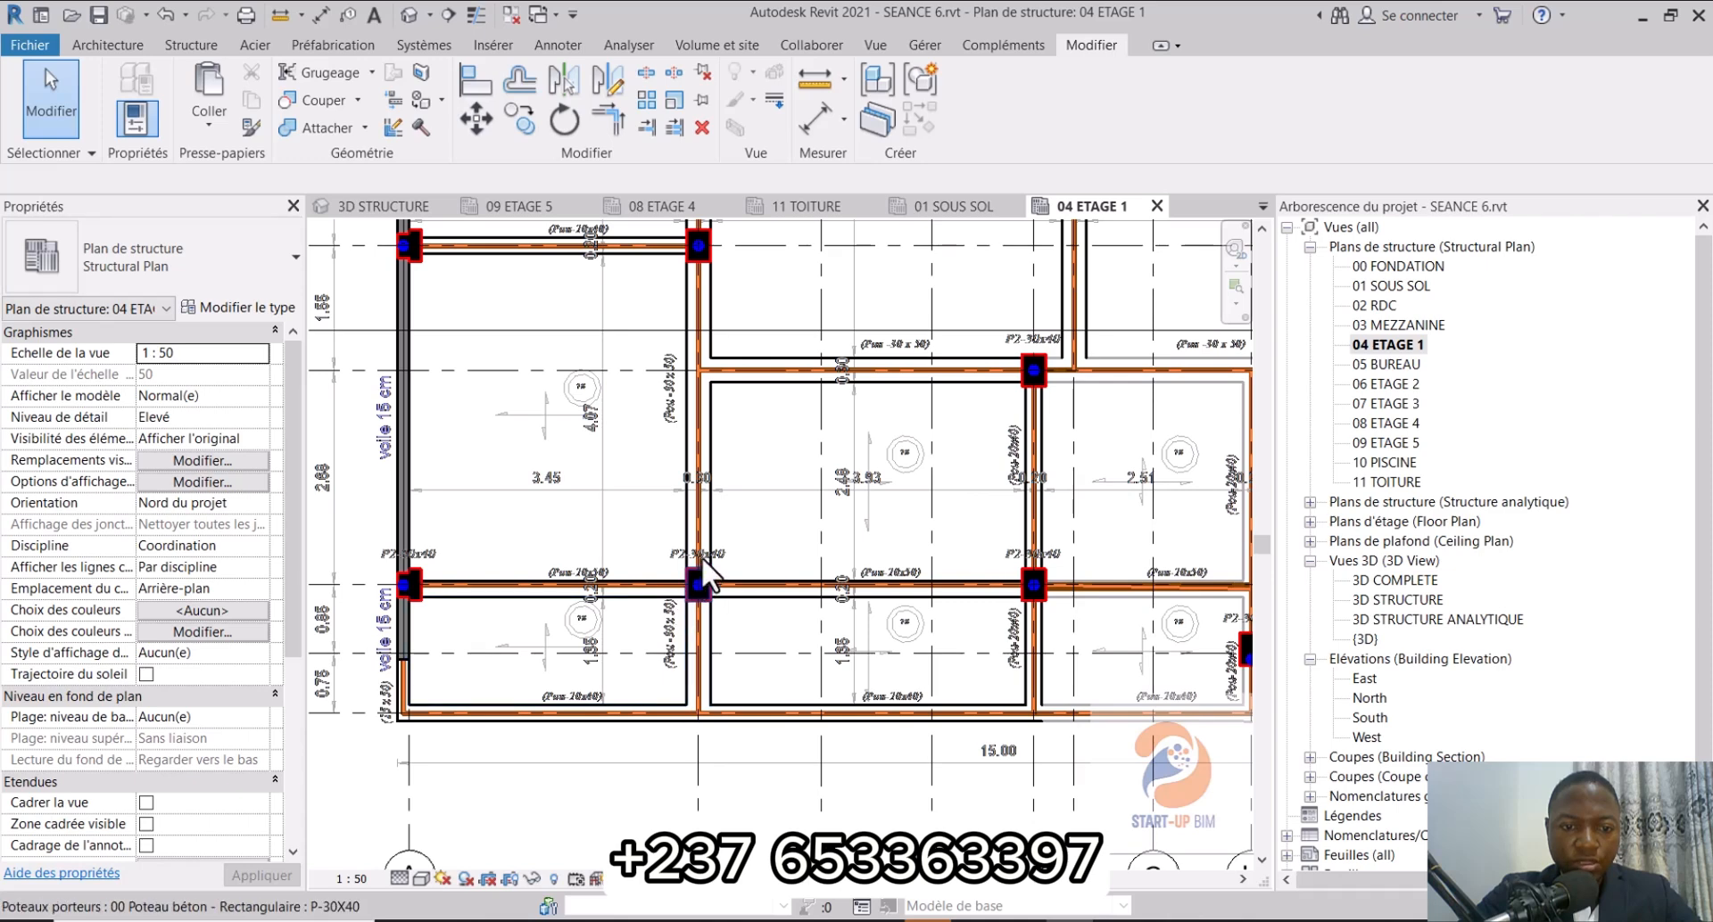
scroll(702, 559, "up", 3)
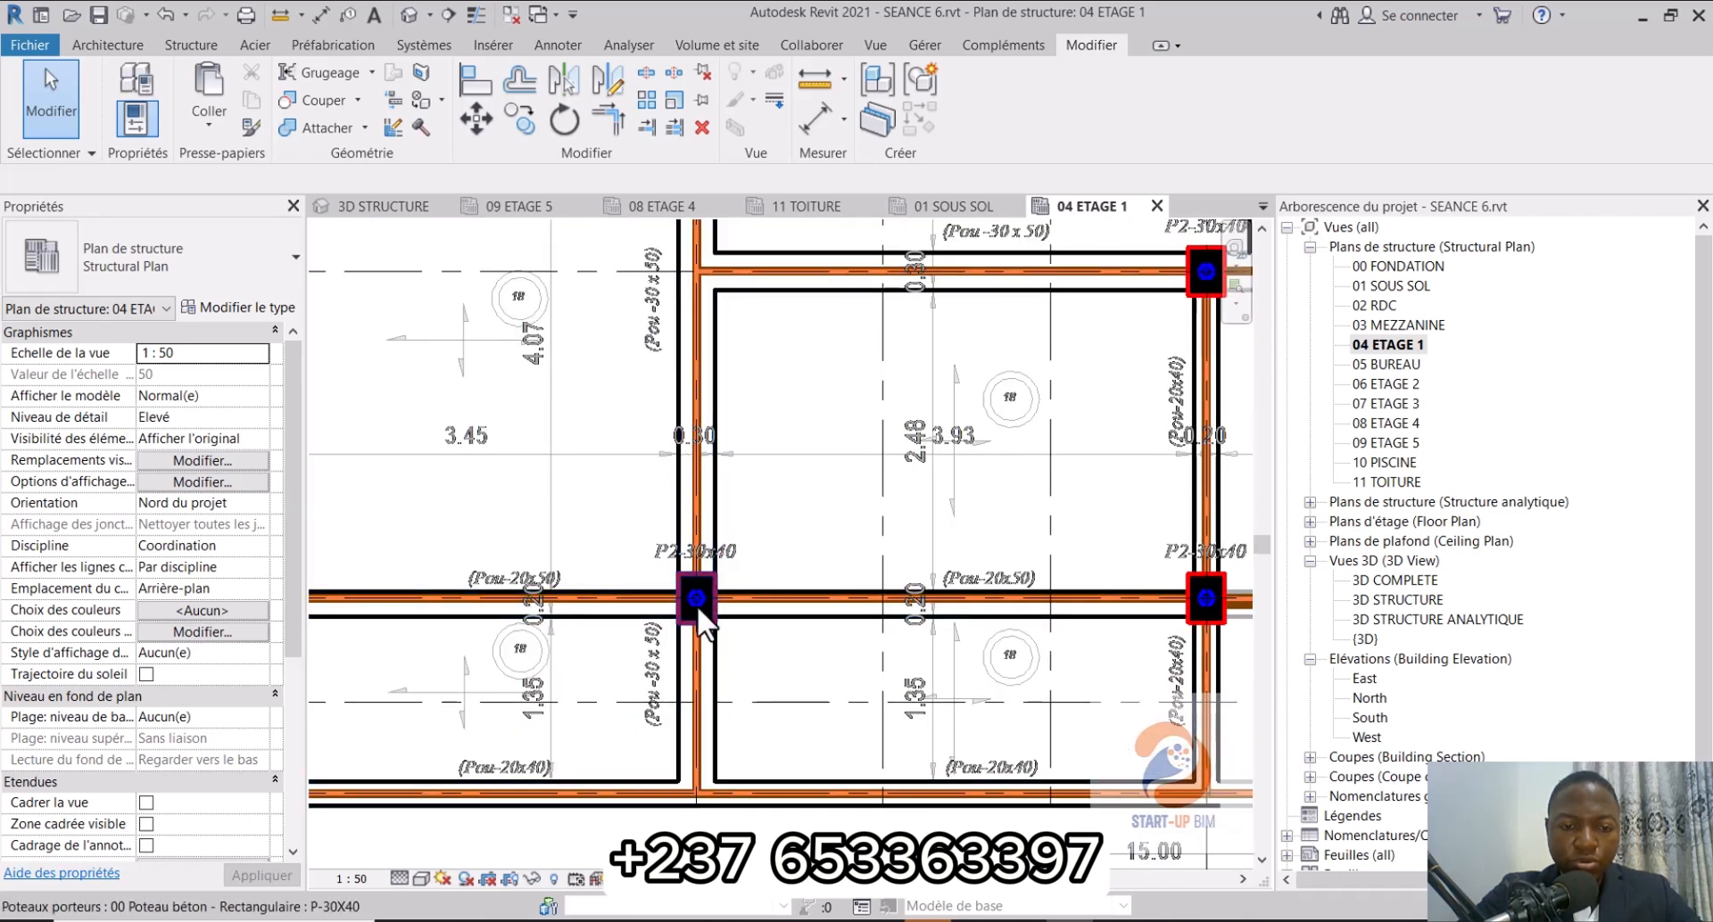
scroll(697, 597, "down", 3)
scroll(438, 607, "up", 5)
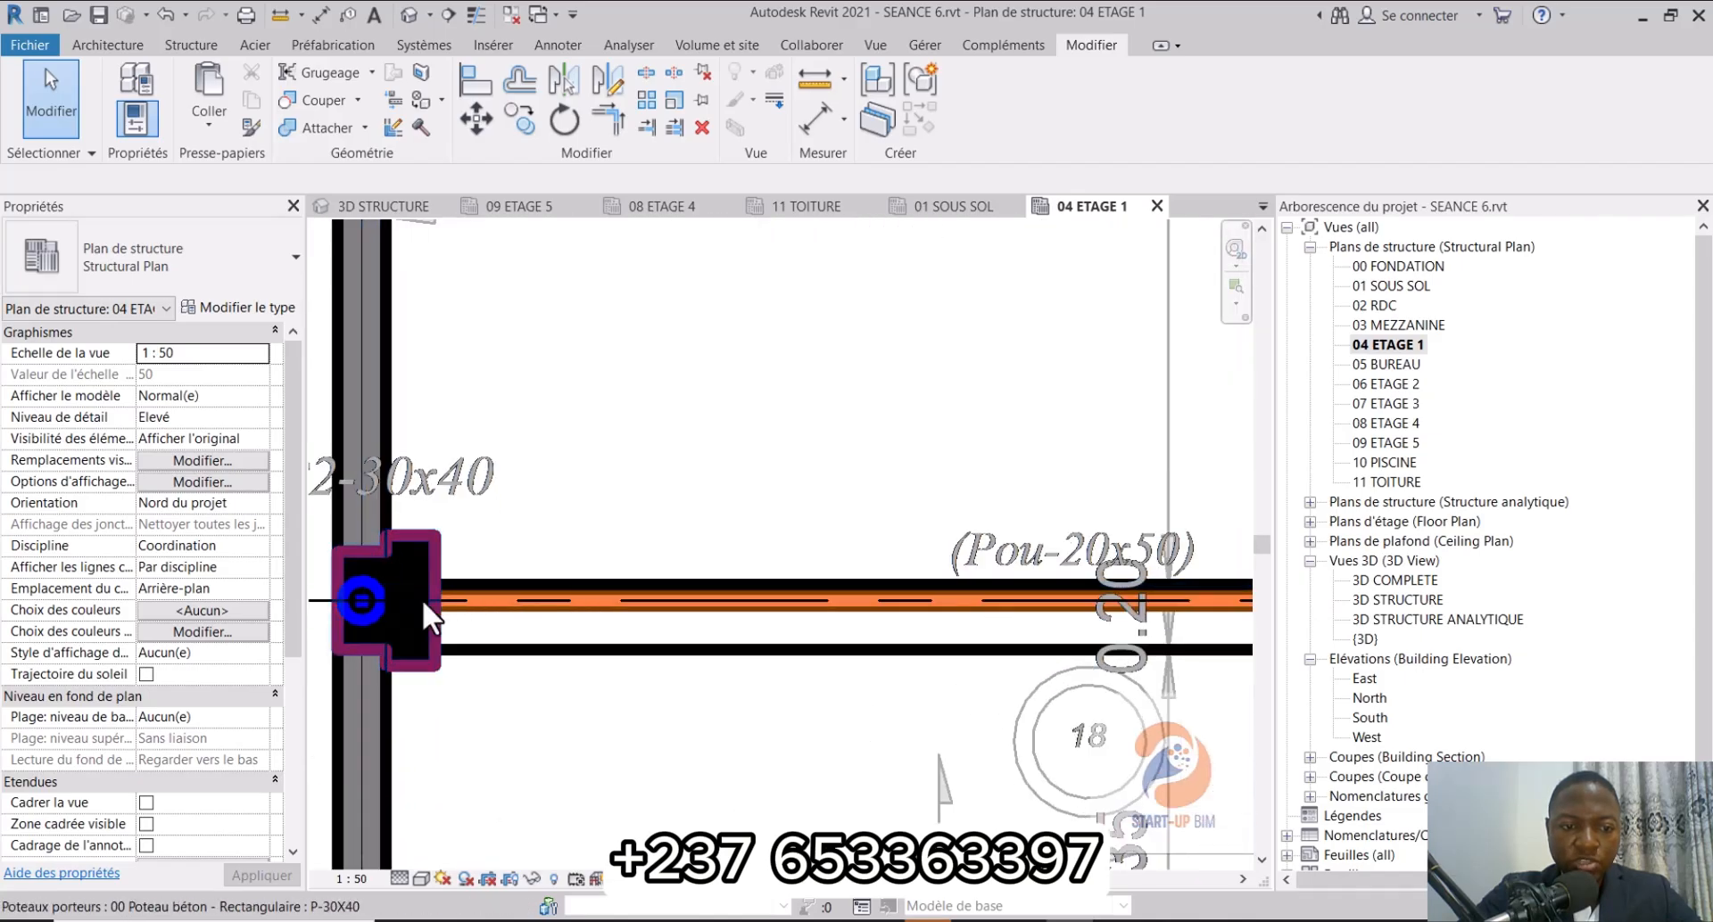
scroll(415, 599, "down", 4)
scroll(939, 615, "up", 5)
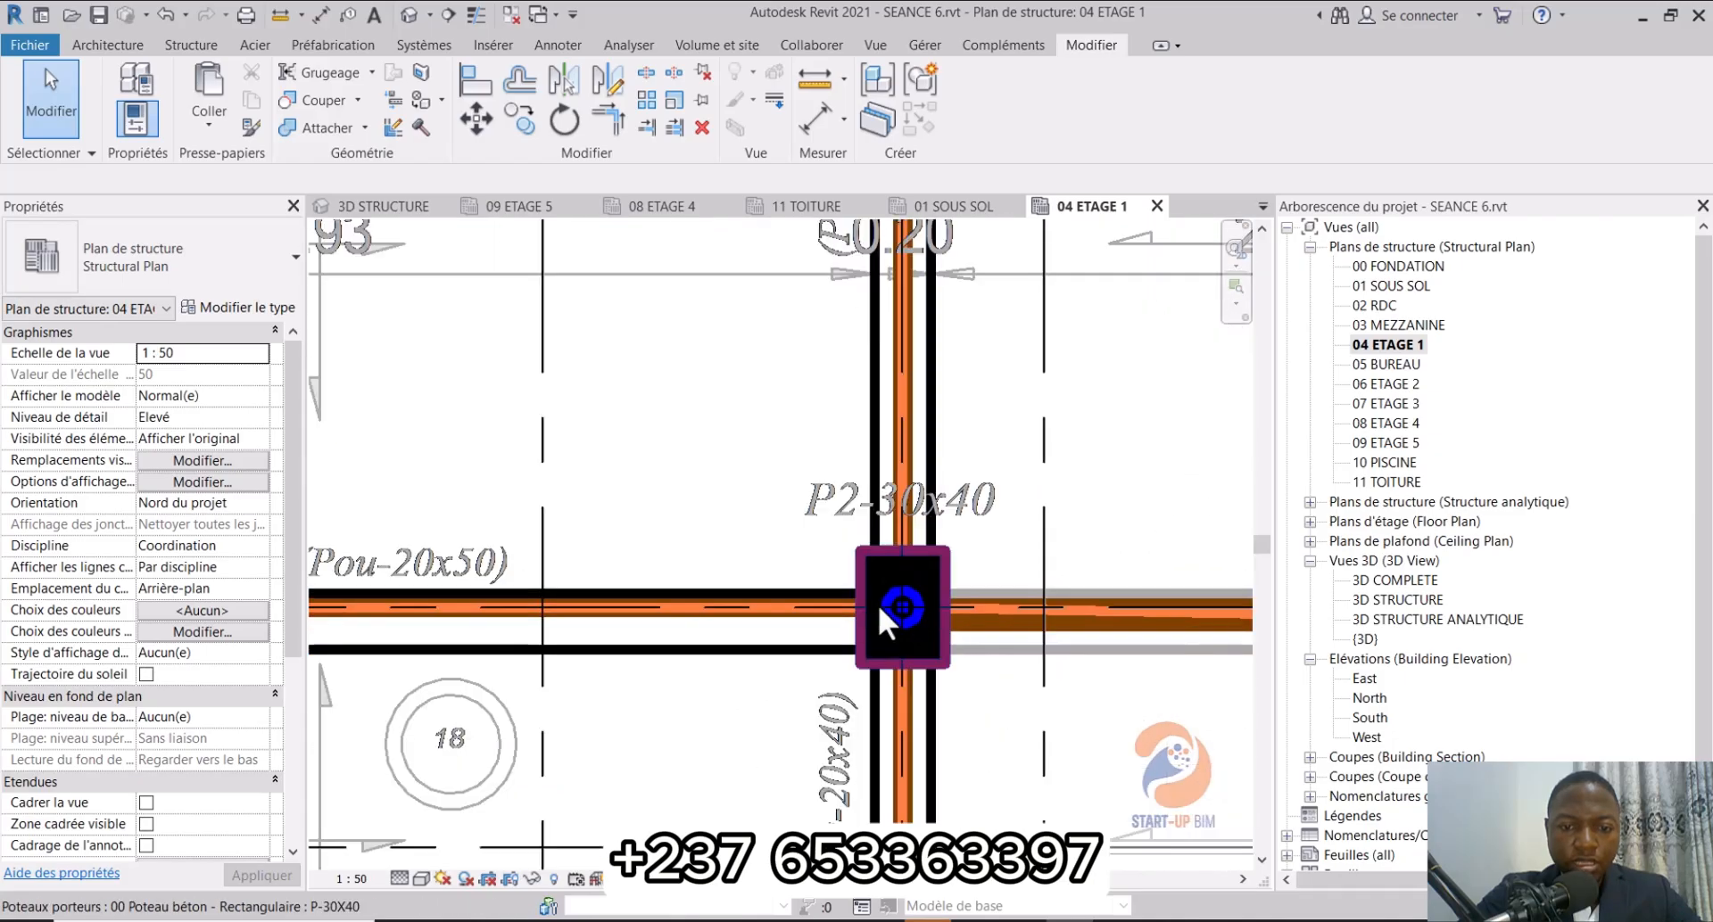
scroll(878, 605, "down", 4)
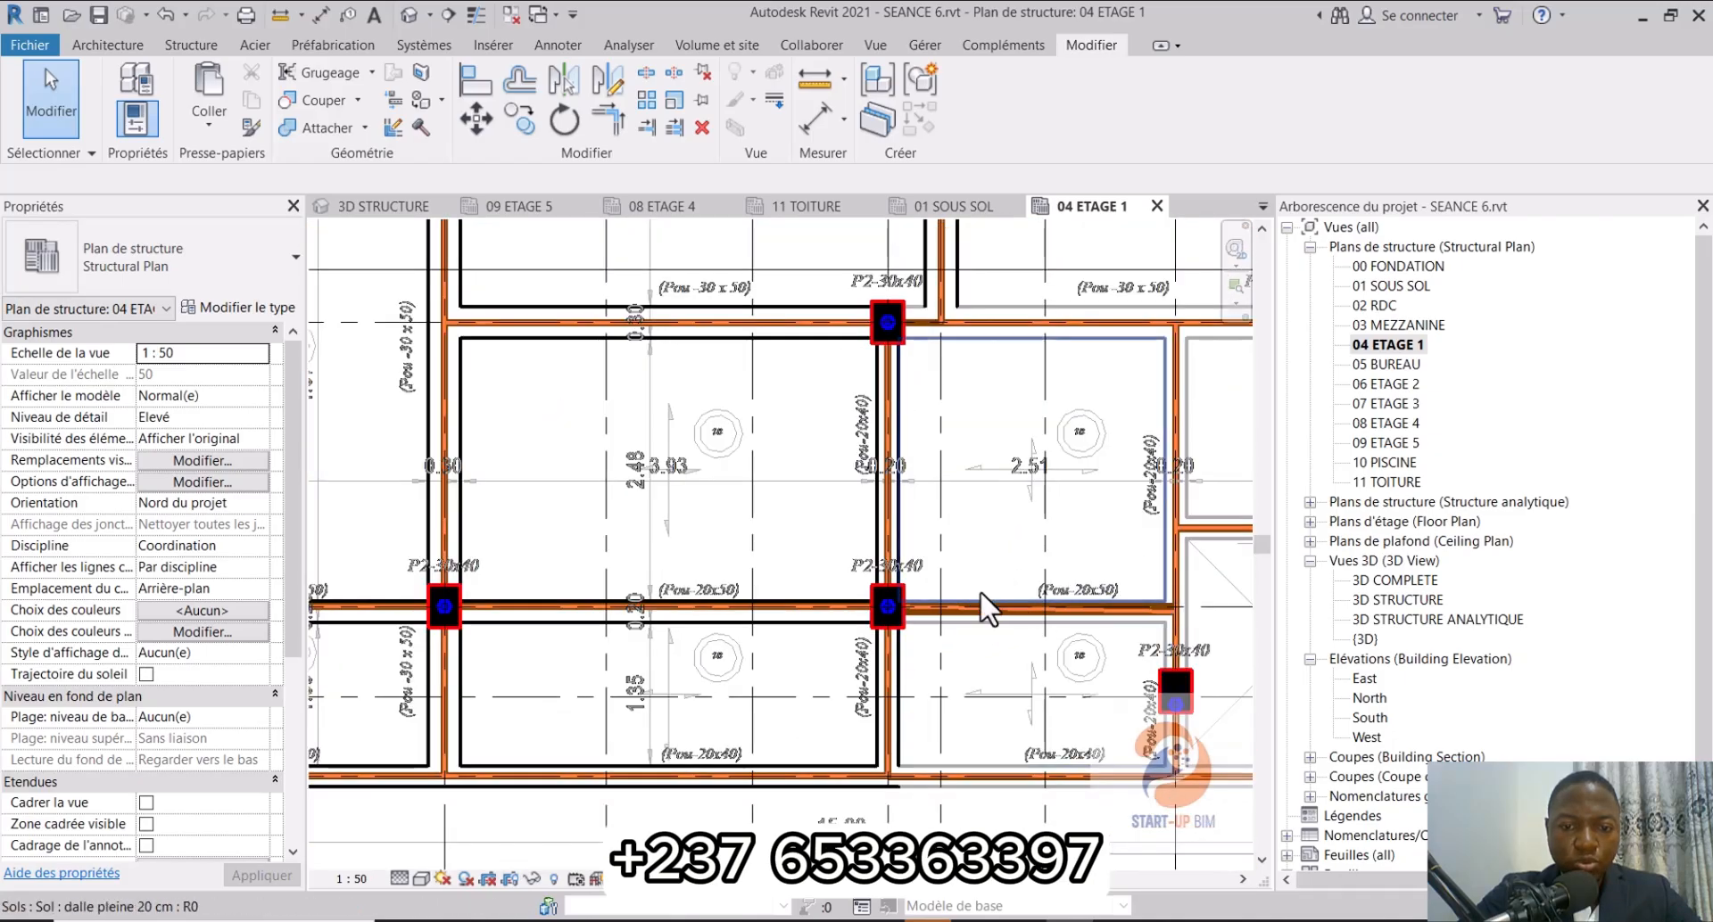
scroll(886, 615, "down", 3)
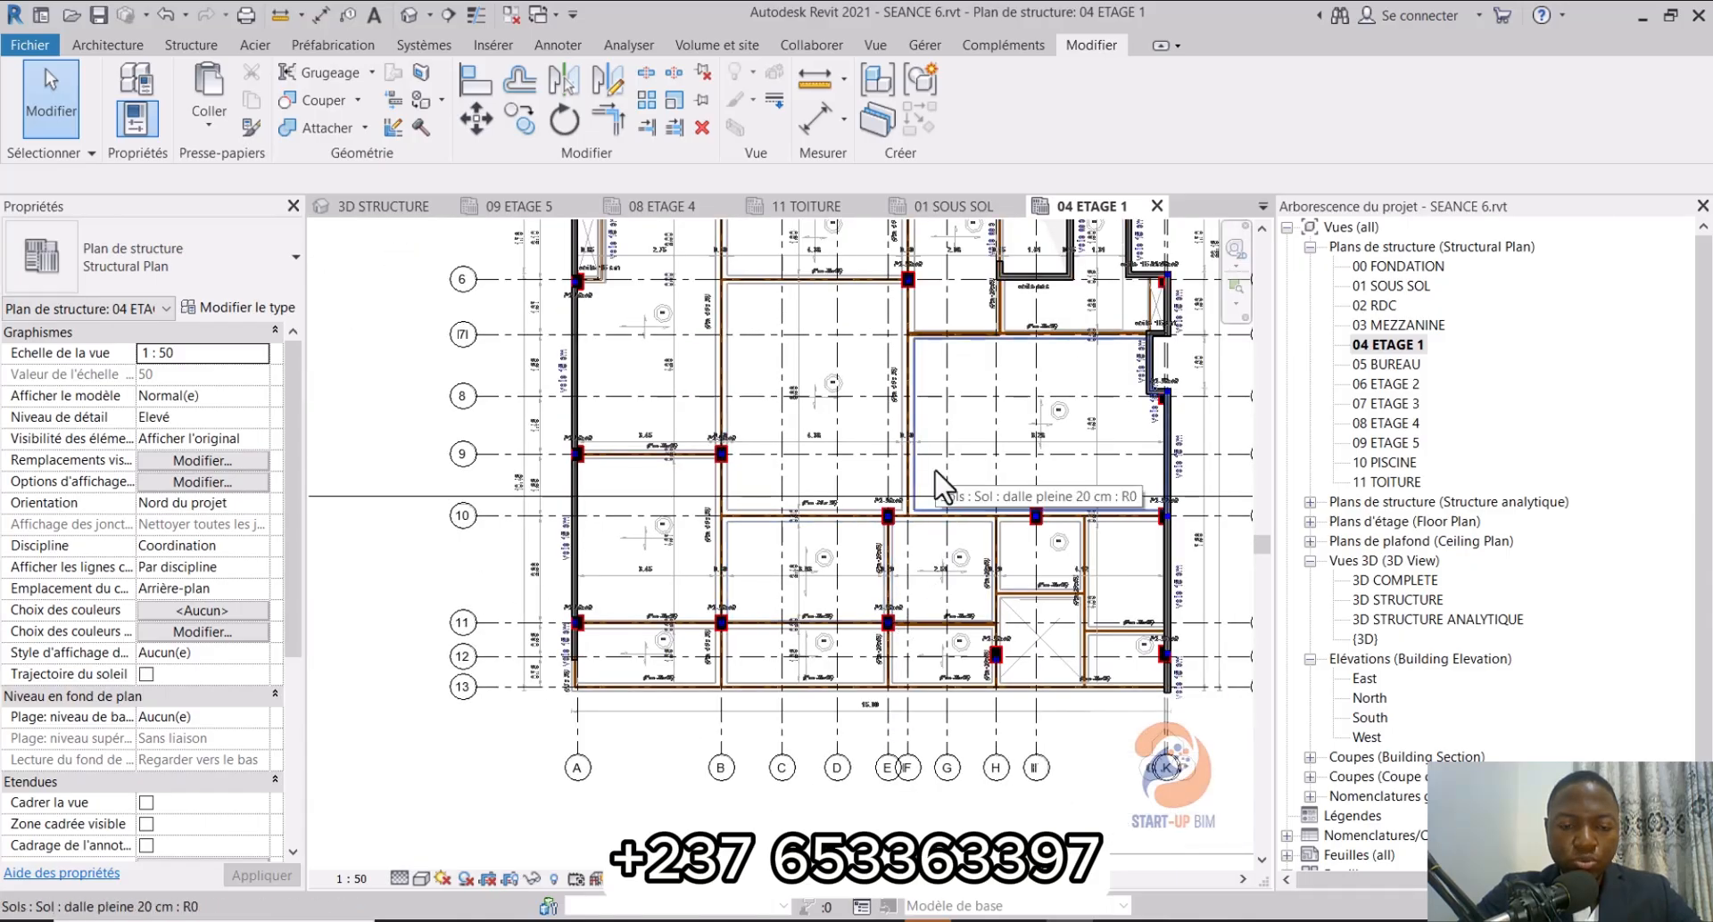
Step: Inspect closely the analytical node of the P2-30x40 corner column at grids A and 1 relative to the adjoining 15 cm walls
middle_click_drag(660, 268, 752, 775)
middle_click_drag(711, 309, 721, 377)
scroll(660, 337, "up", 8)
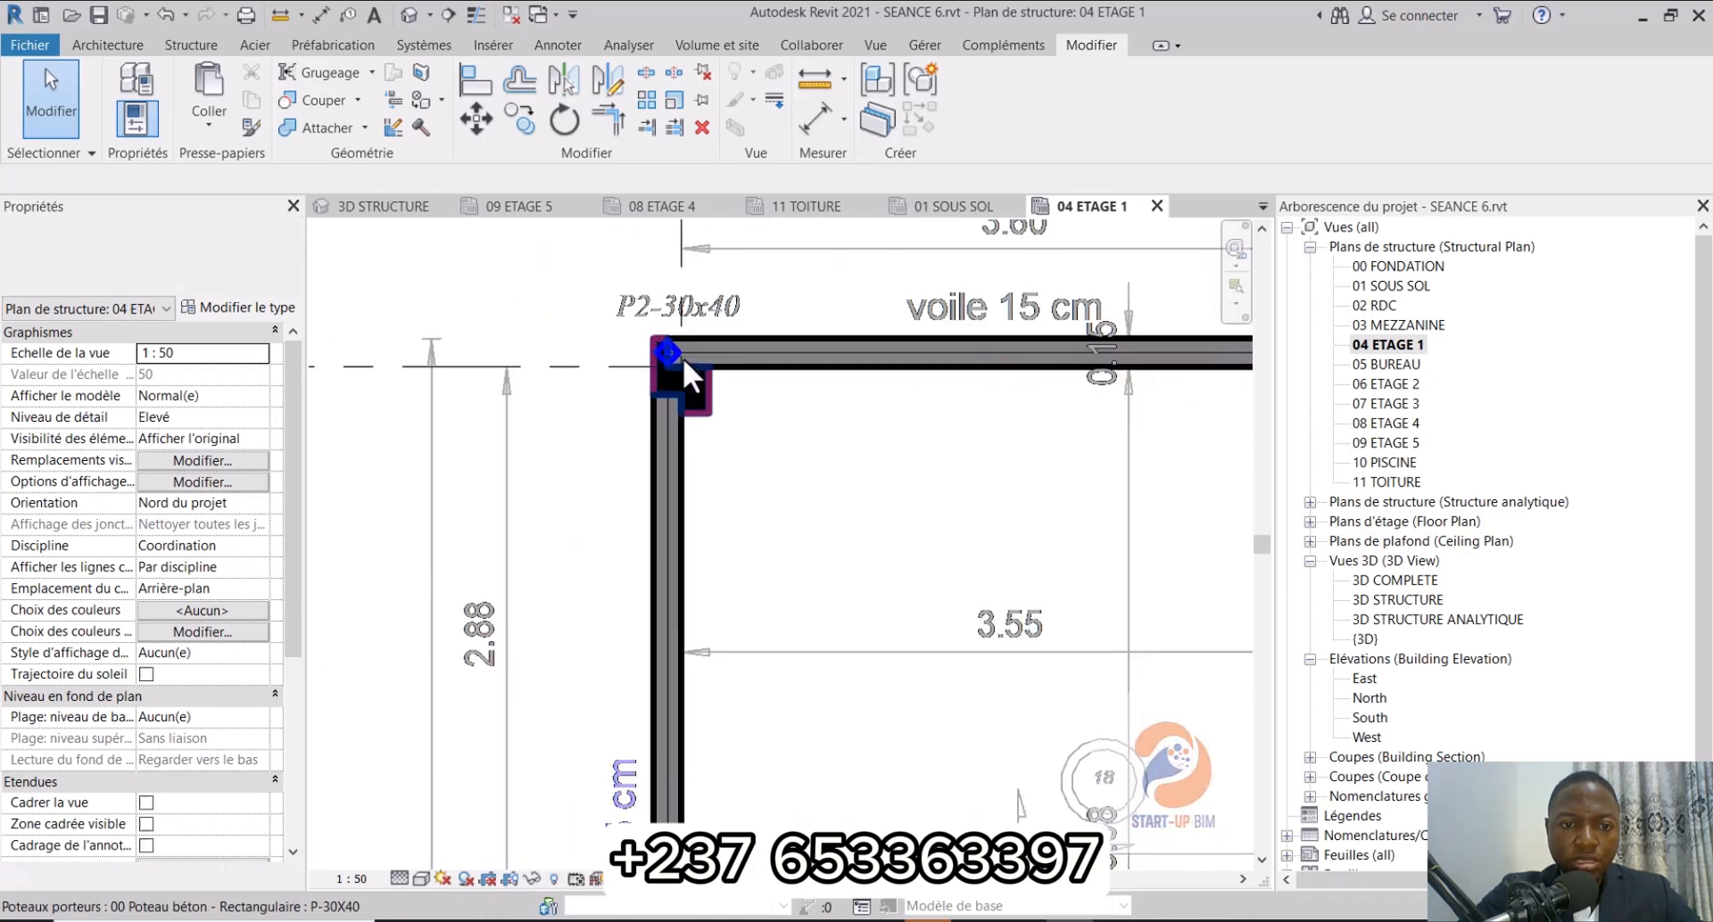
scroll(709, 451, "down", 3)
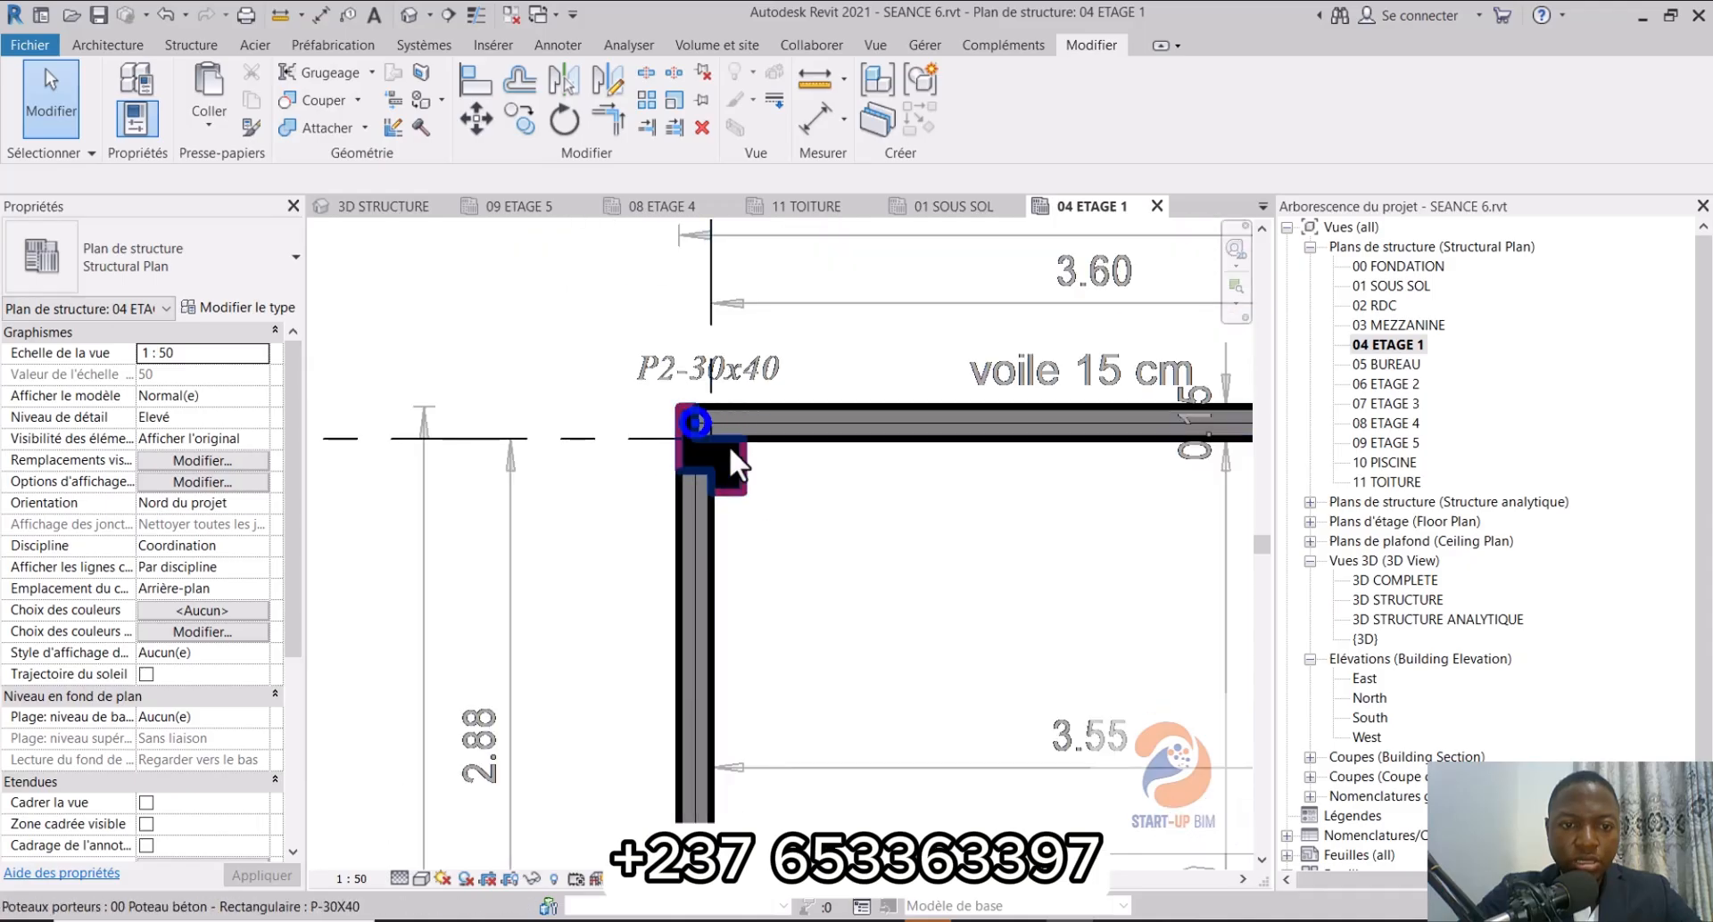
scroll(705, 401, "down", 1)
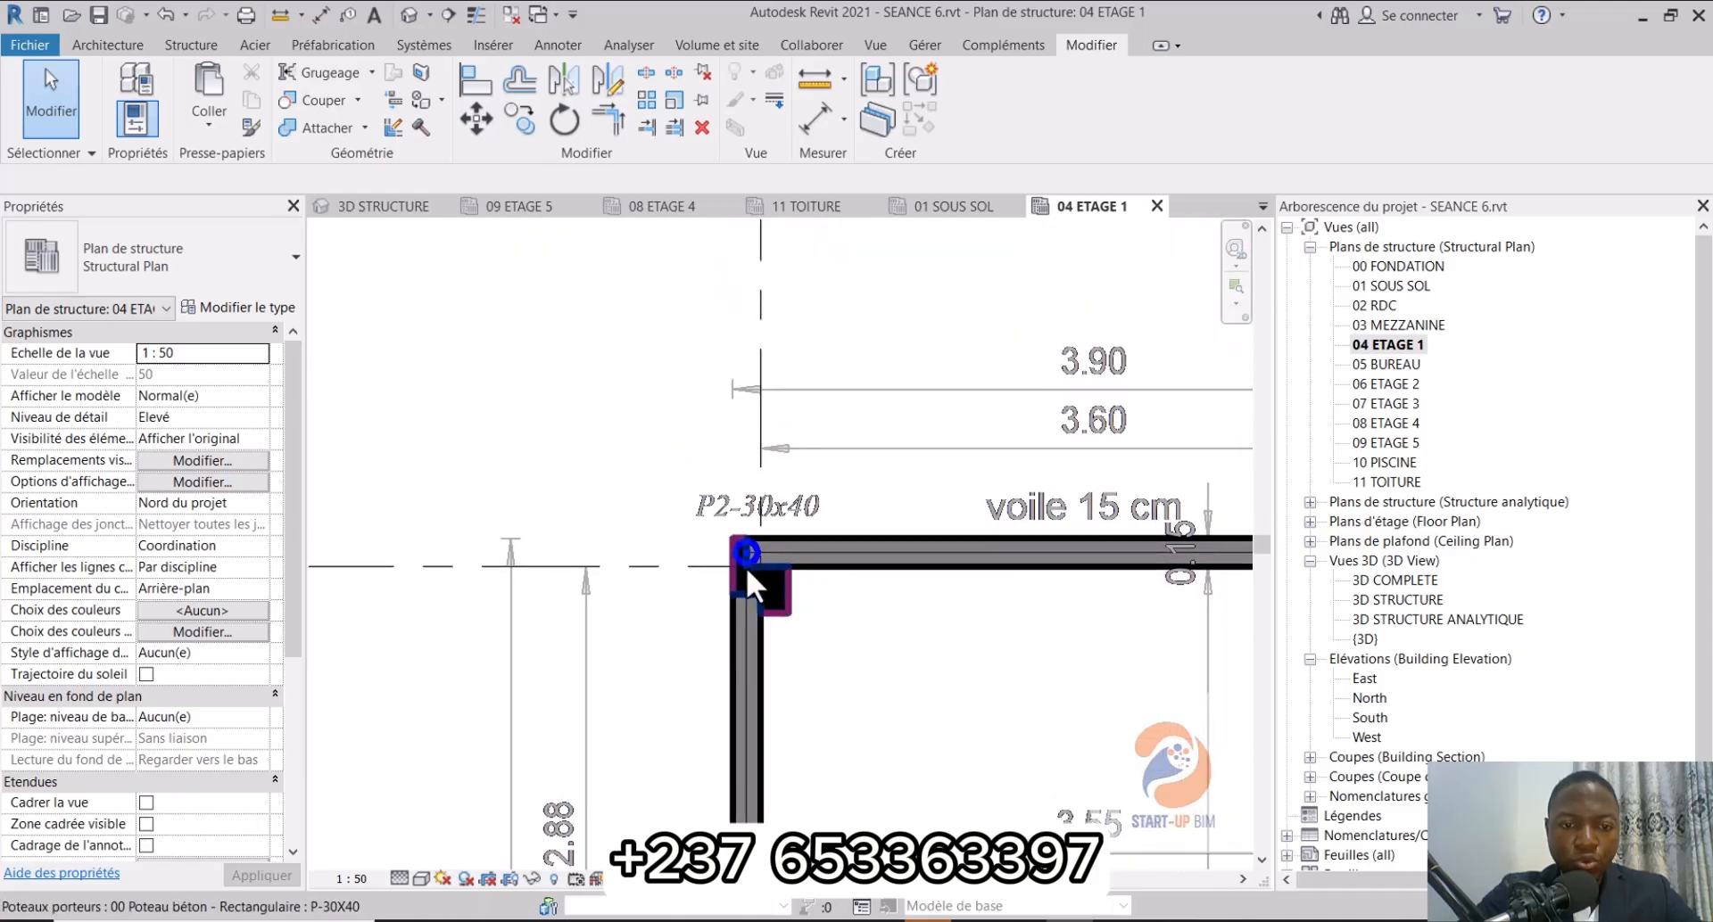
scroll(744, 553, "up", 3)
scroll(742, 539, "up", 2)
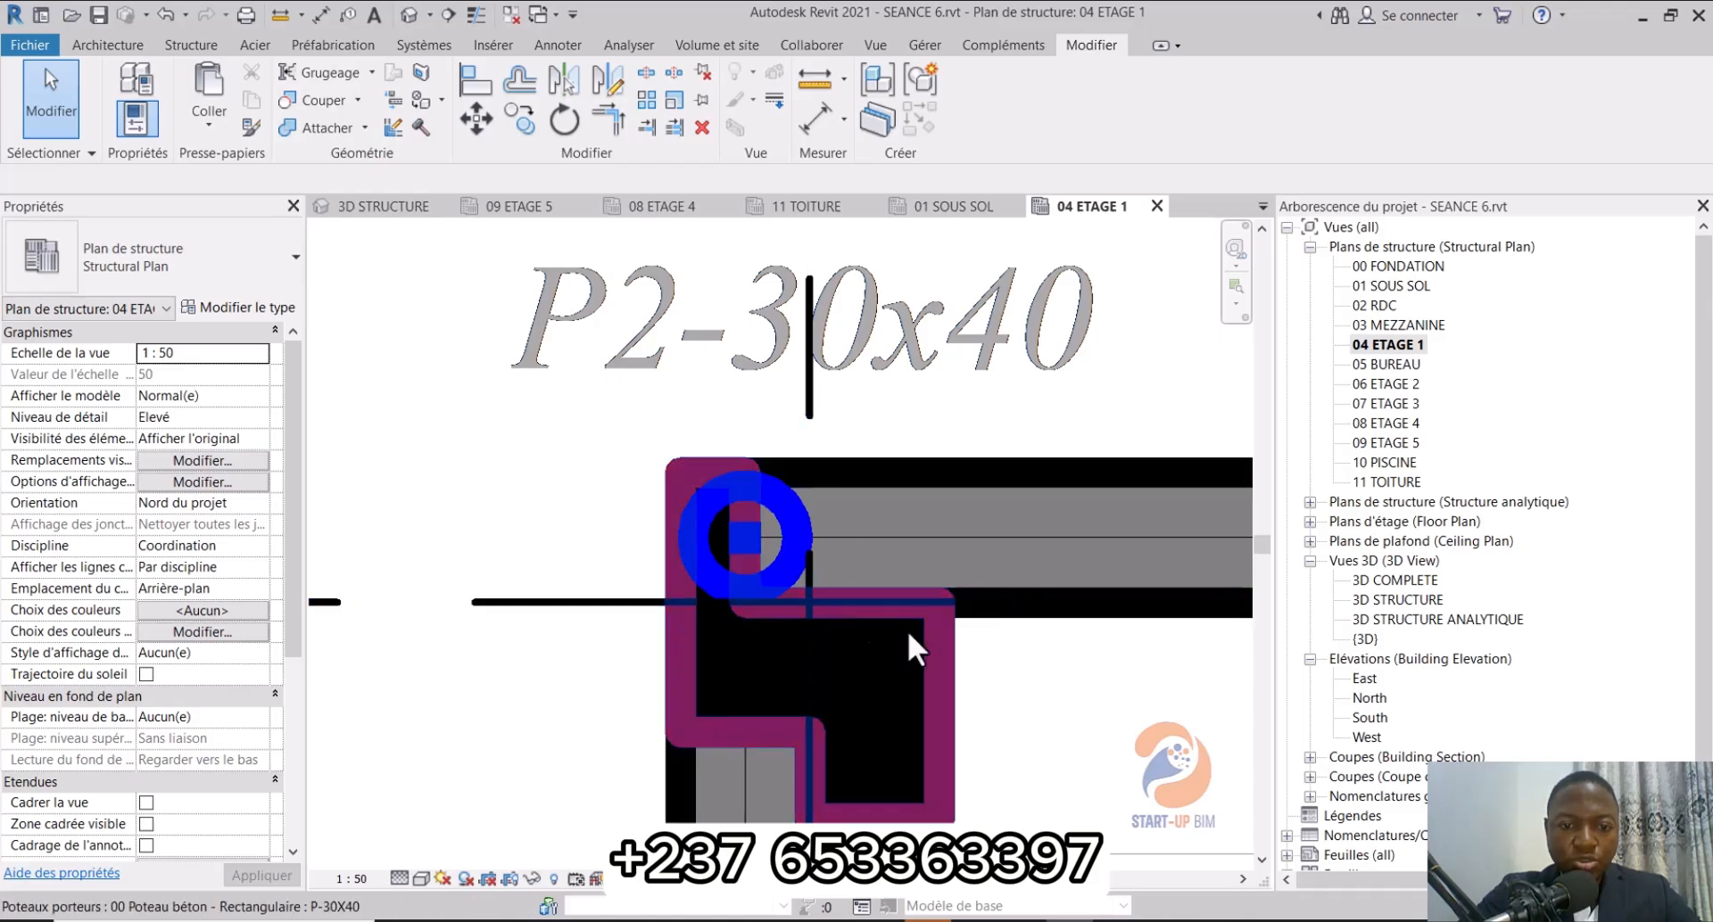
scroll(741, 531, "down", 5)
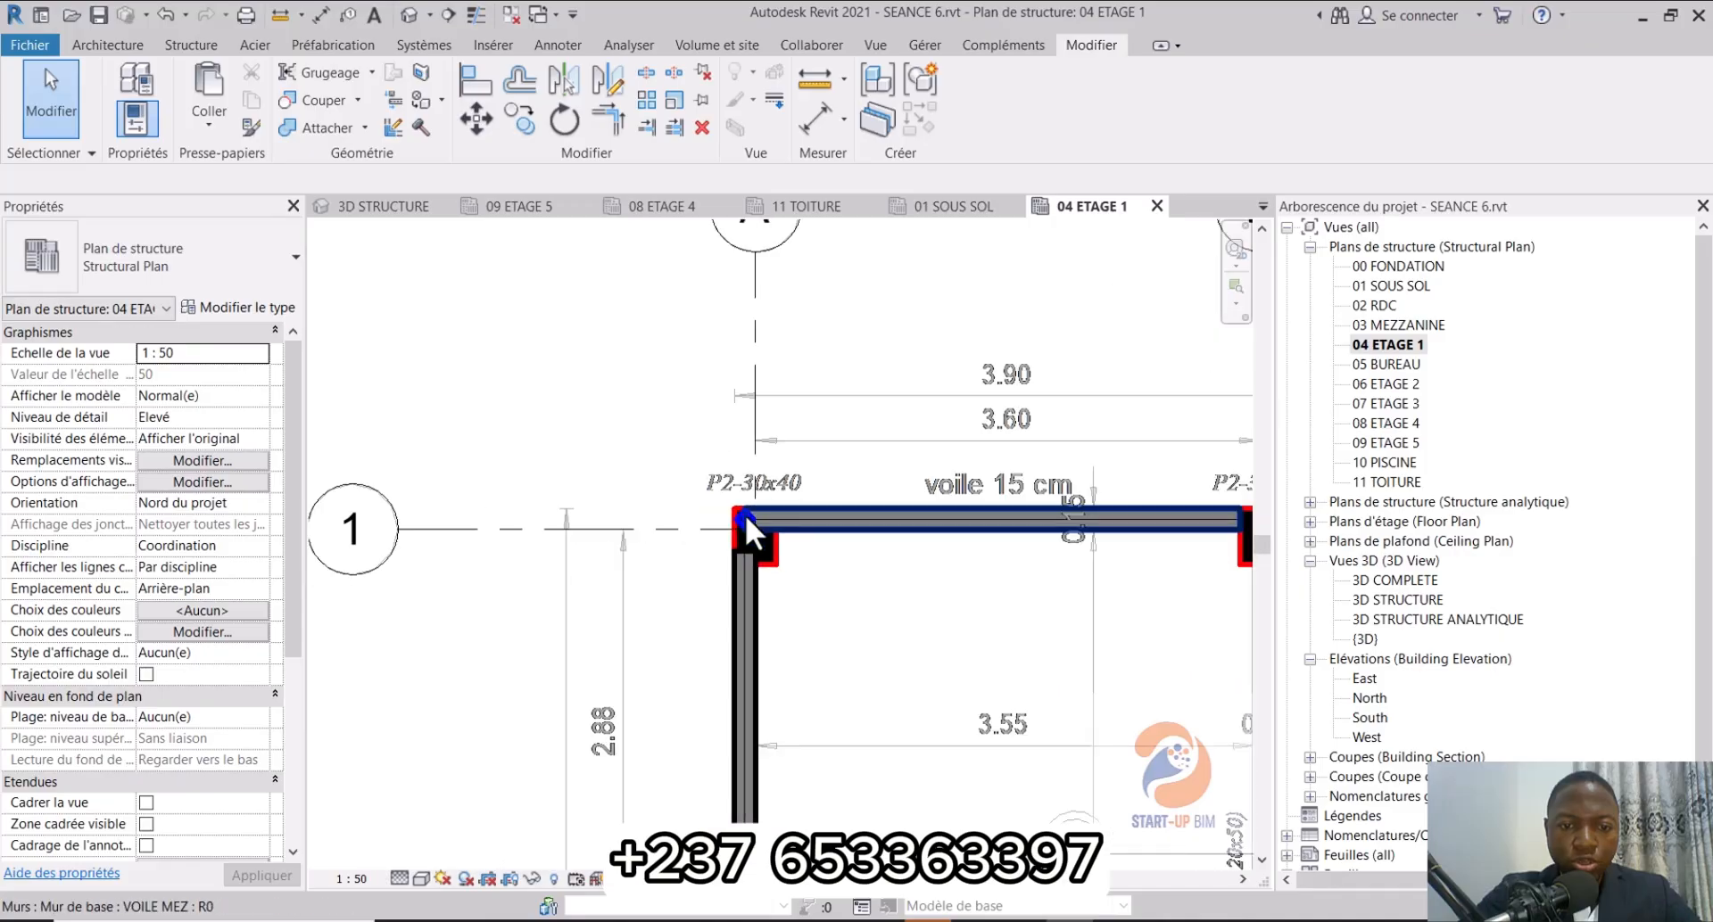
scroll(746, 515, "up", 5)
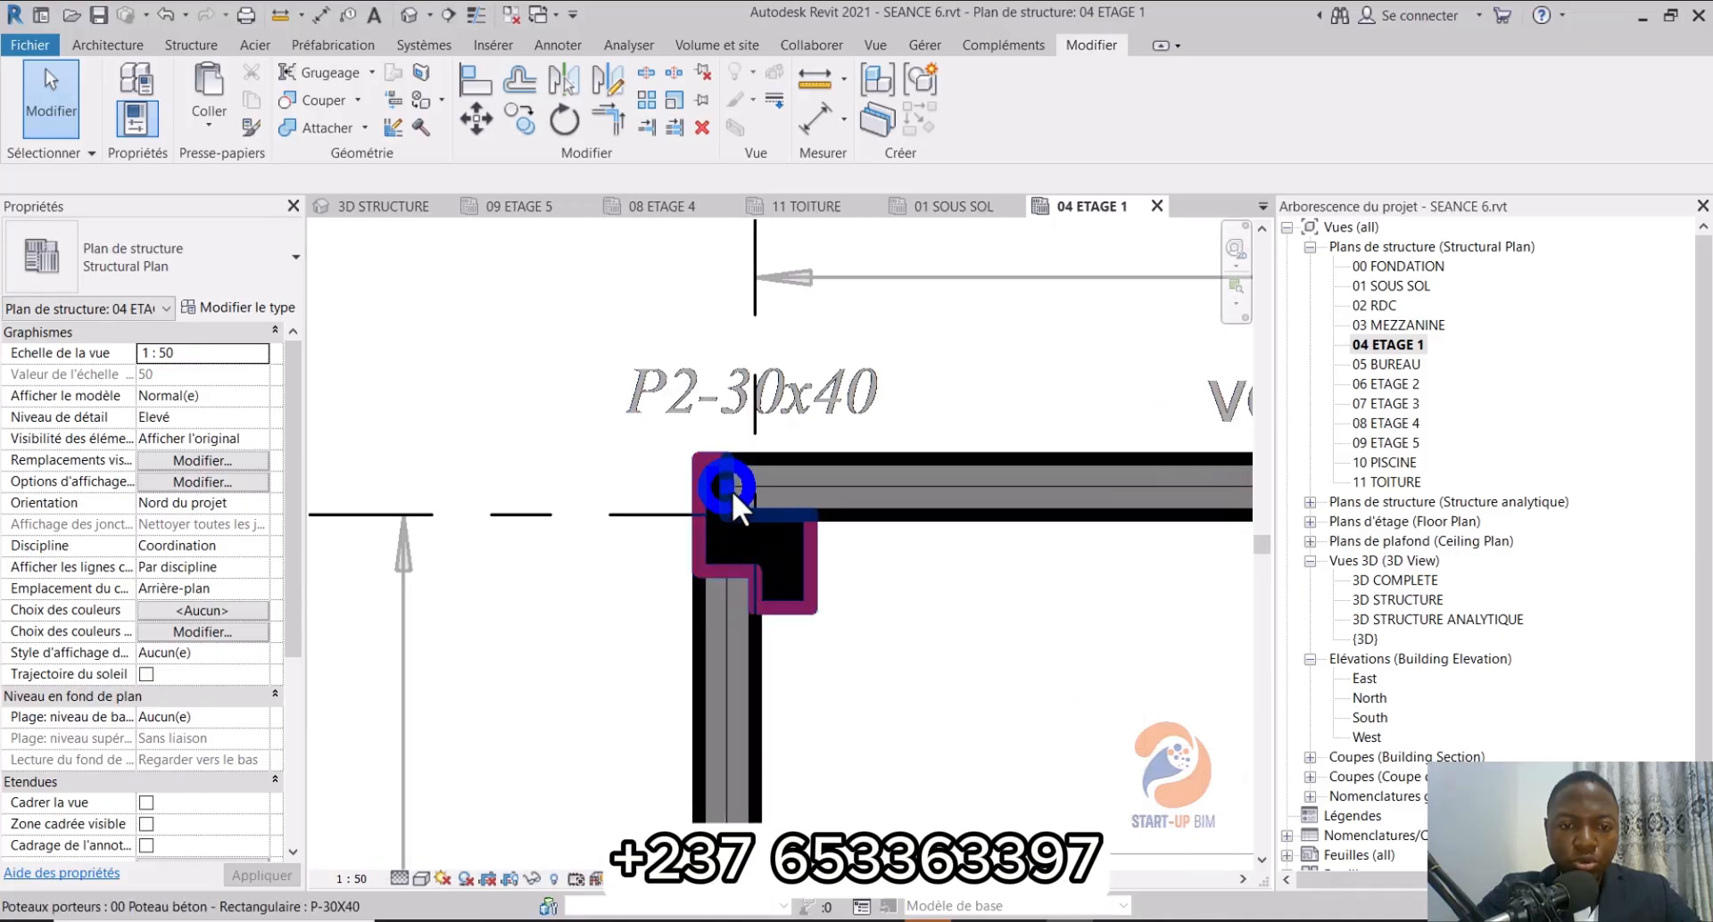
scroll(725, 482, "up", 2)
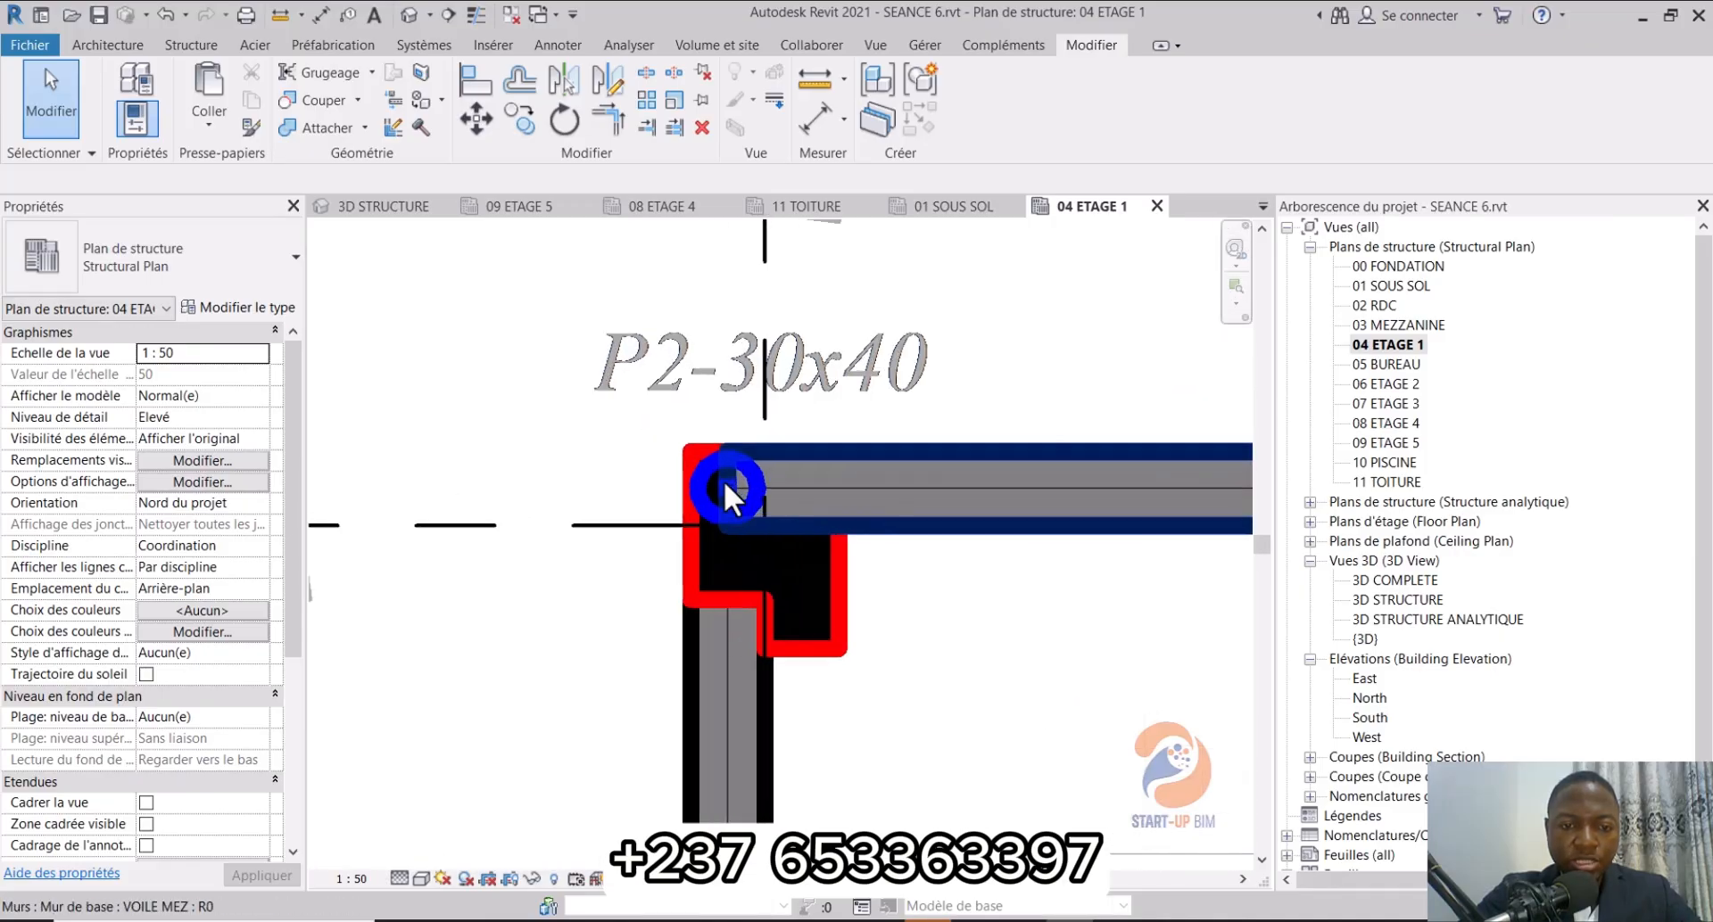
scroll(724, 482, "up", 2)
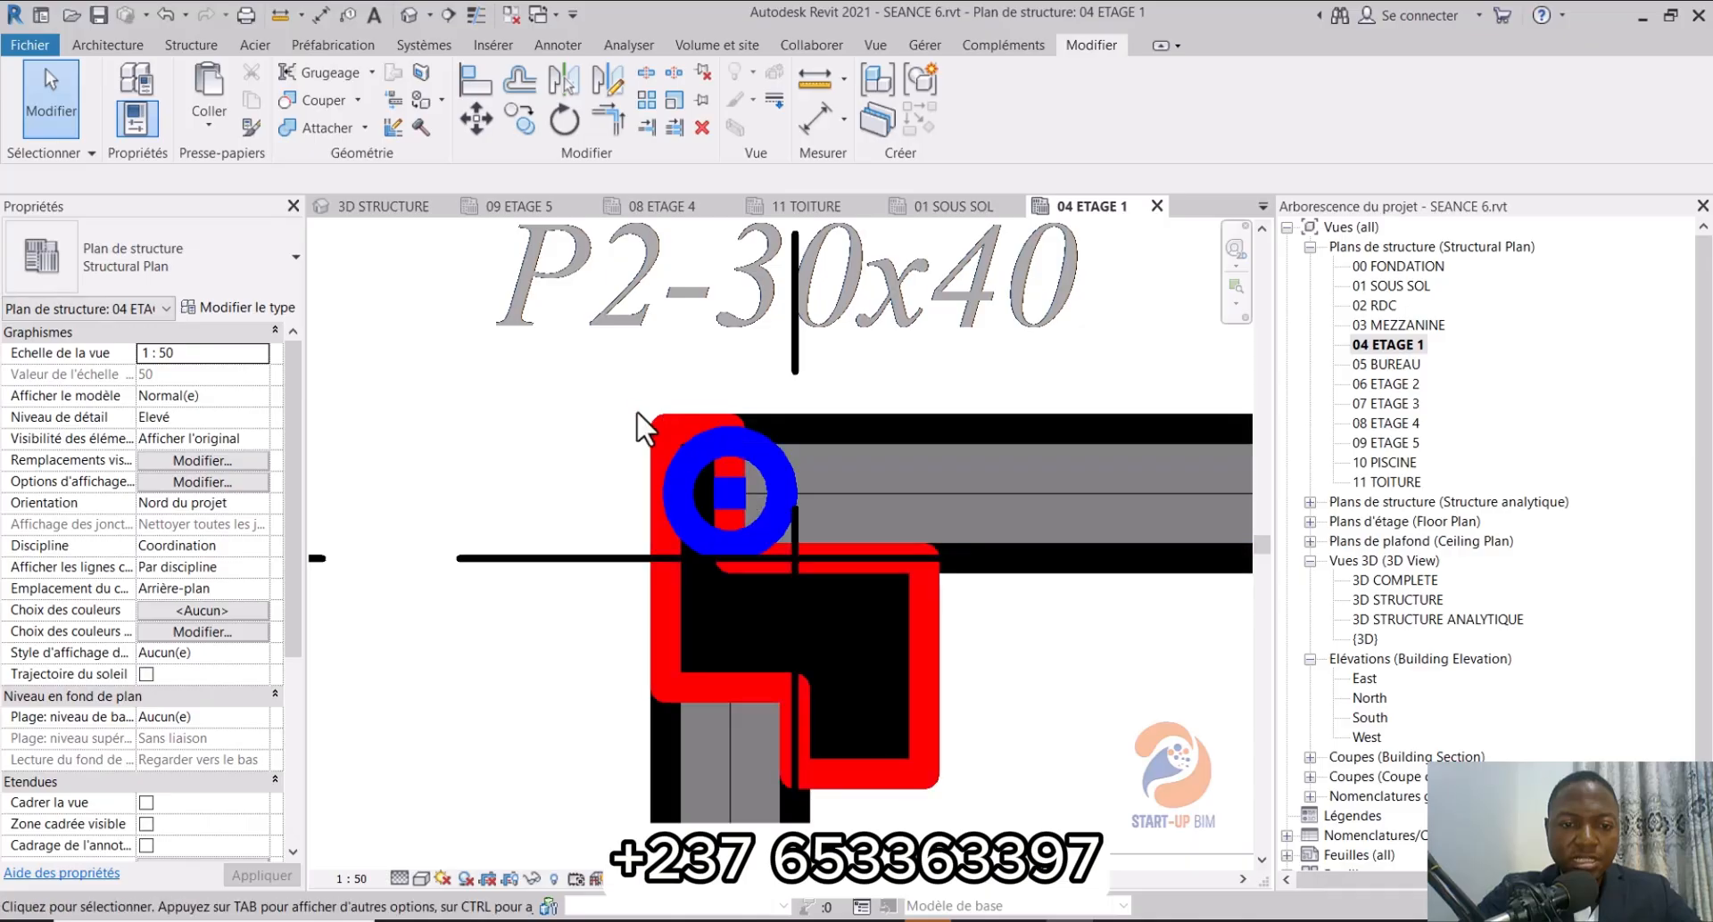
Step: Survey the rest of the 04 ETAGE 1 plan and examine the column and wall junctions along grid 1 around grid B
scroll(639, 418, "down", 6)
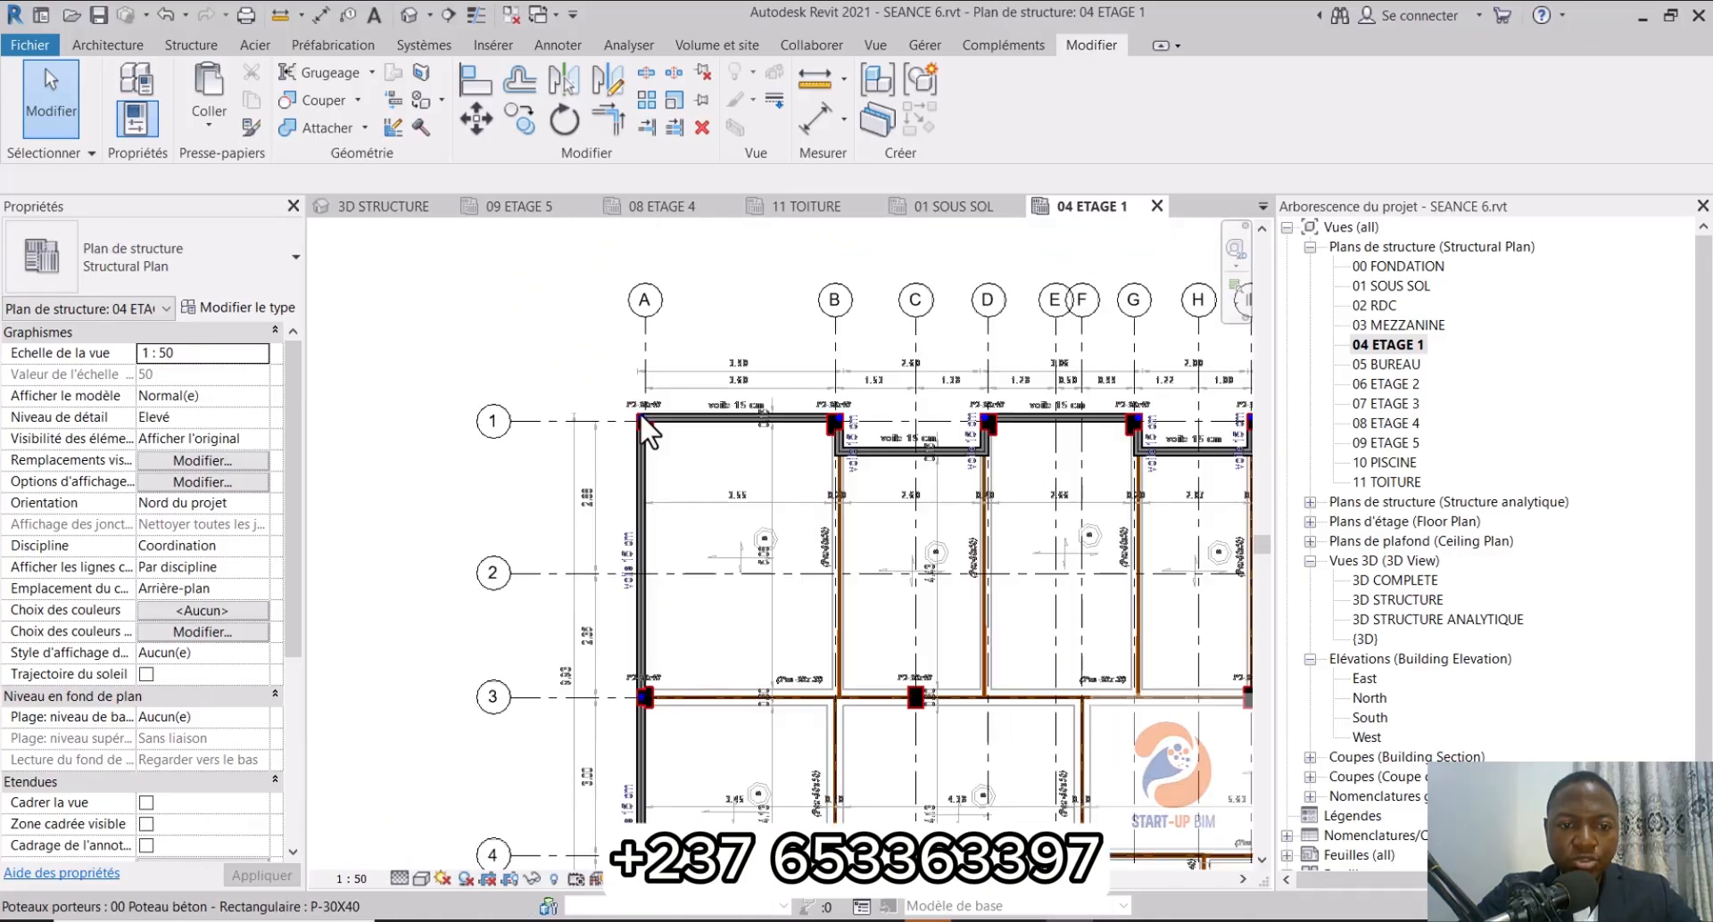
scroll(640, 416, "down", 4)
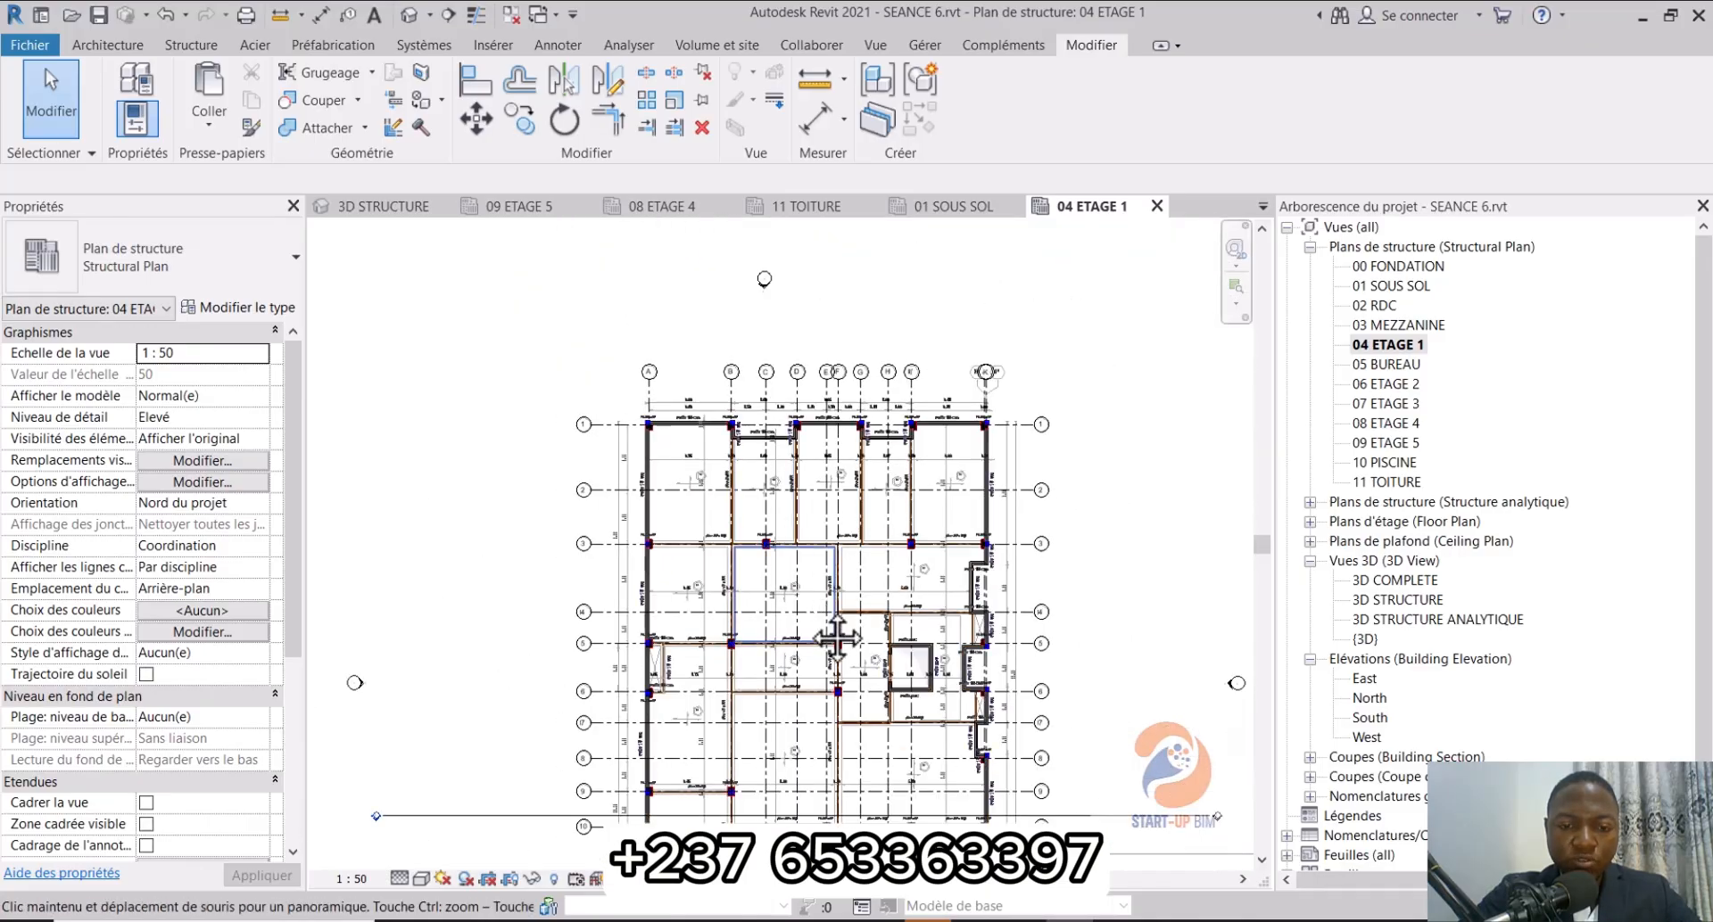
middle_click_drag(825, 631, 799, 393)
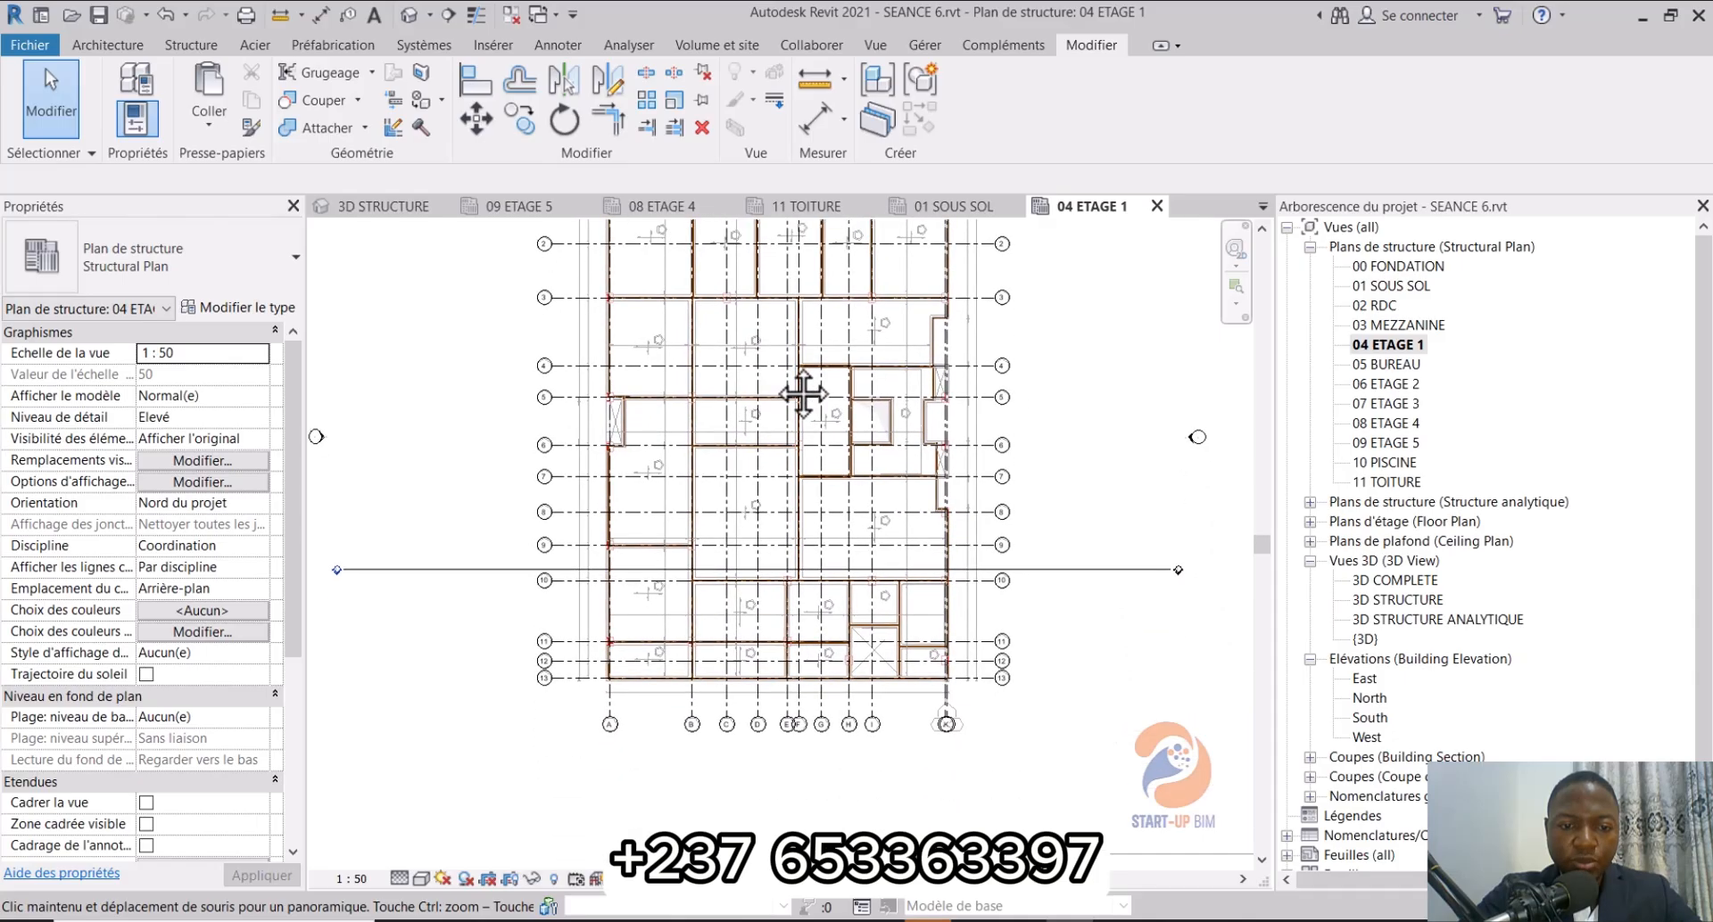
middle_click_drag(669, 362, 751, 627)
scroll(688, 382, "up", 5)
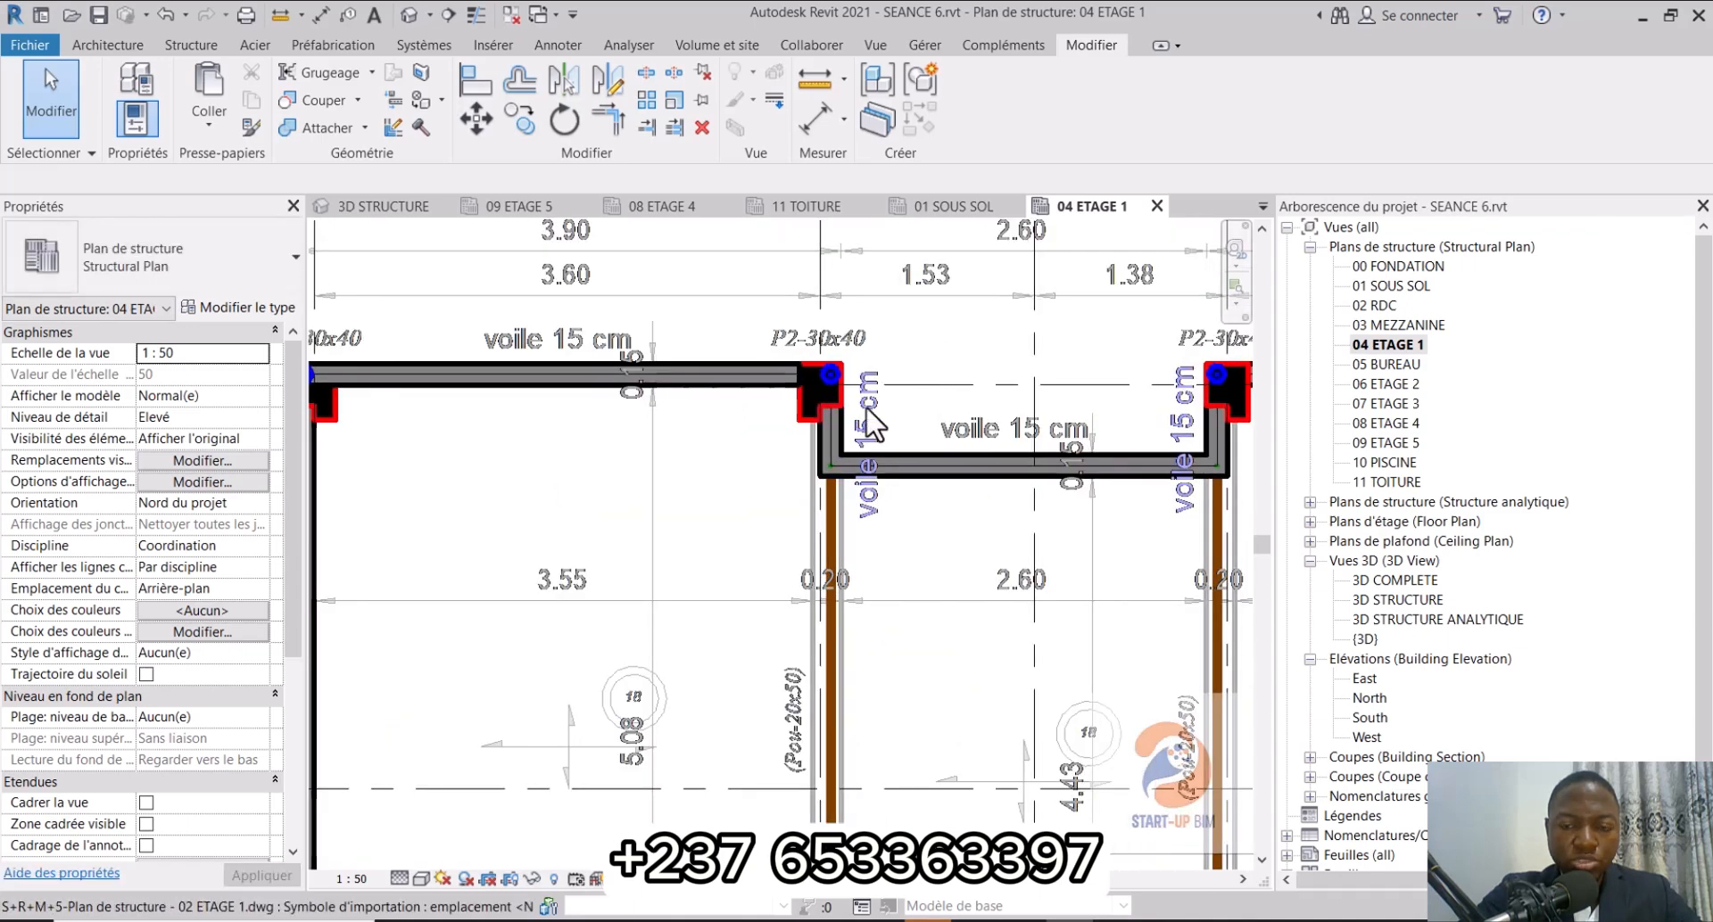
scroll(859, 418, "down", 3)
scroll(659, 413, "down", 5)
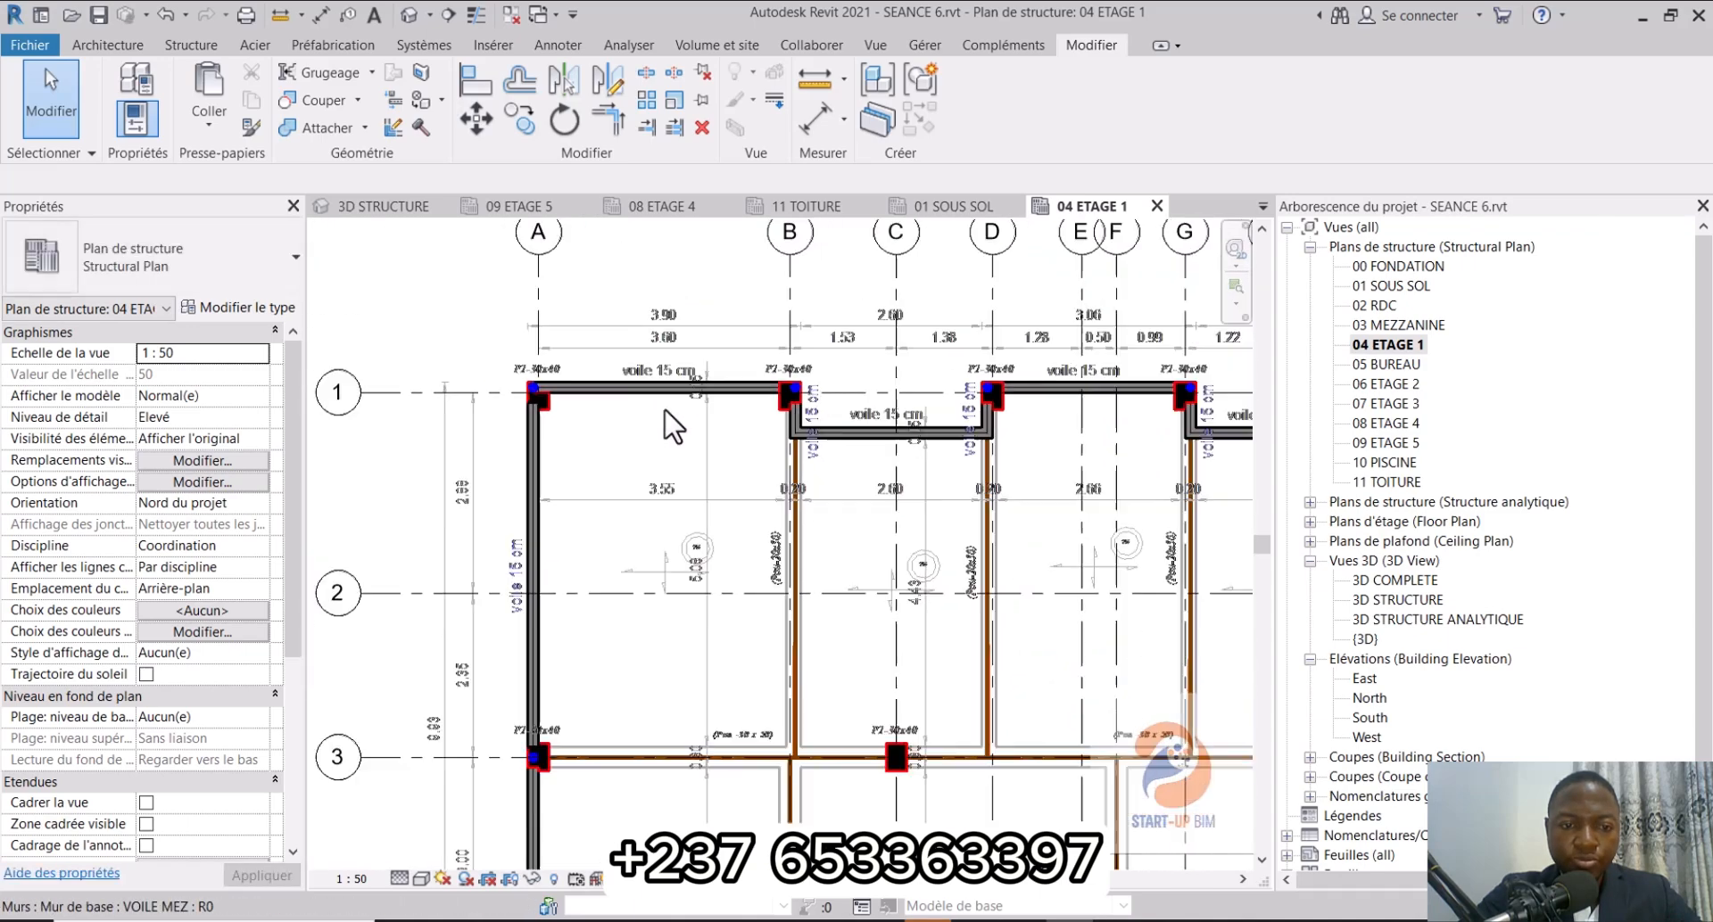
Step: Examine closely how the analytical node of the P2-30x40 column at grids A and 1 sits relative to the wall axes
mouse_move(869, 527)
middle_mouse_down()
mouse_move(841, 405)
mouse_move(893, 550)
middle_mouse_up()
scroll(522, 337, "up", 2)
scroll(642, 456, "up", 6)
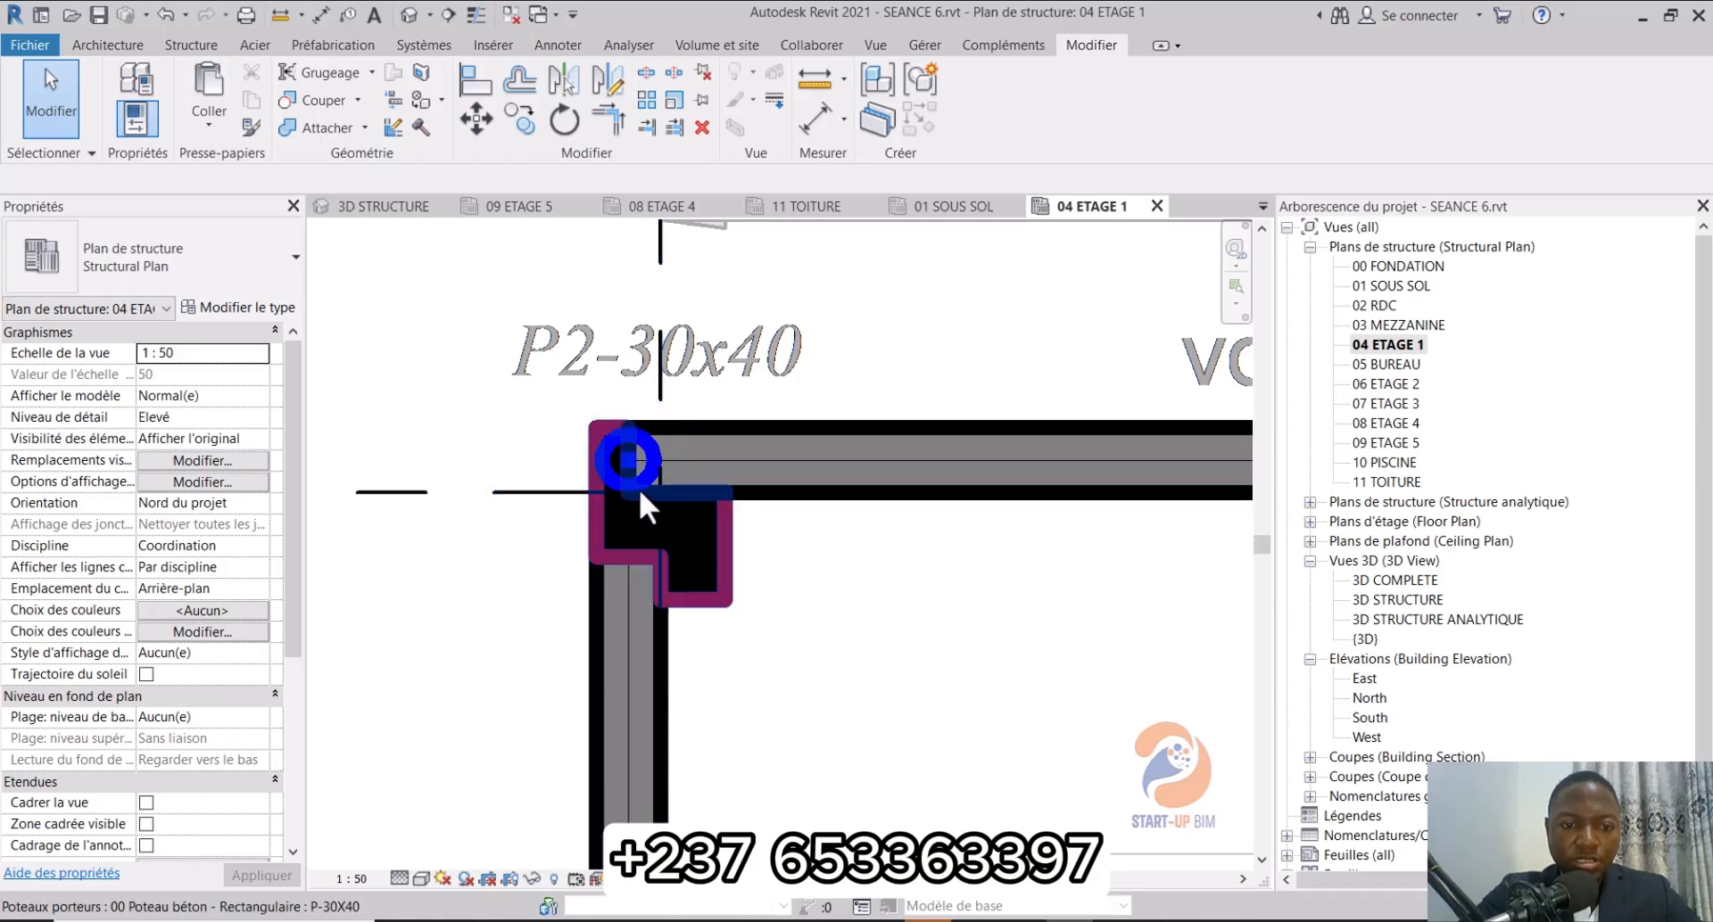
scroll(622, 462, "up", 3)
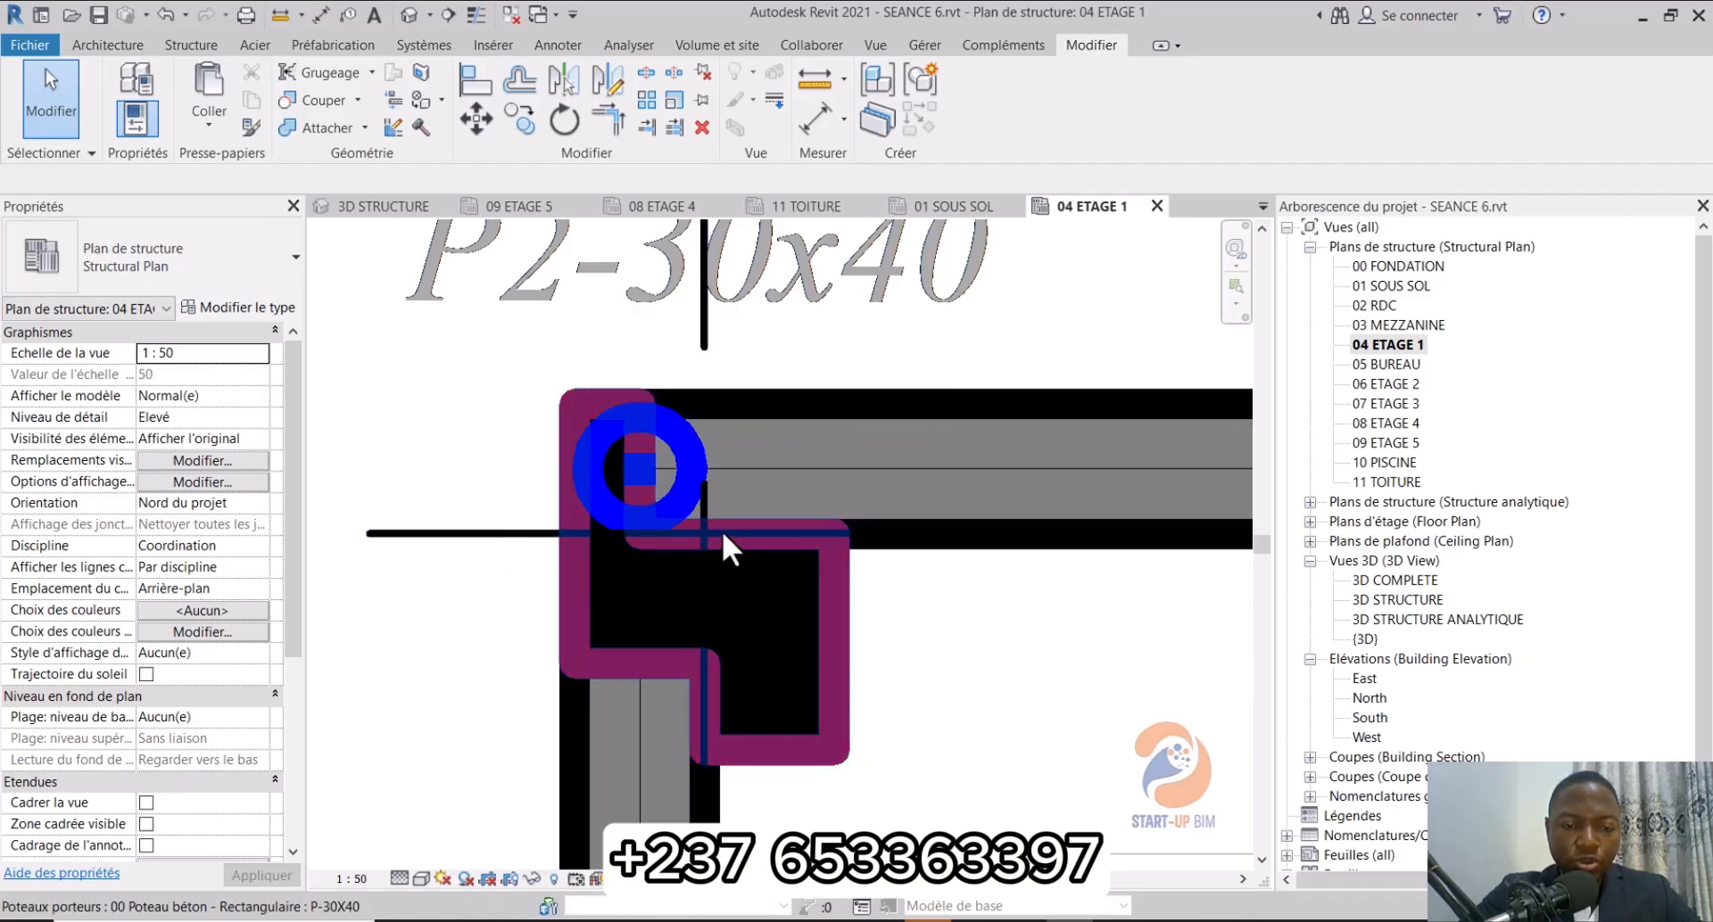
scroll(579, 486, "down", 6)
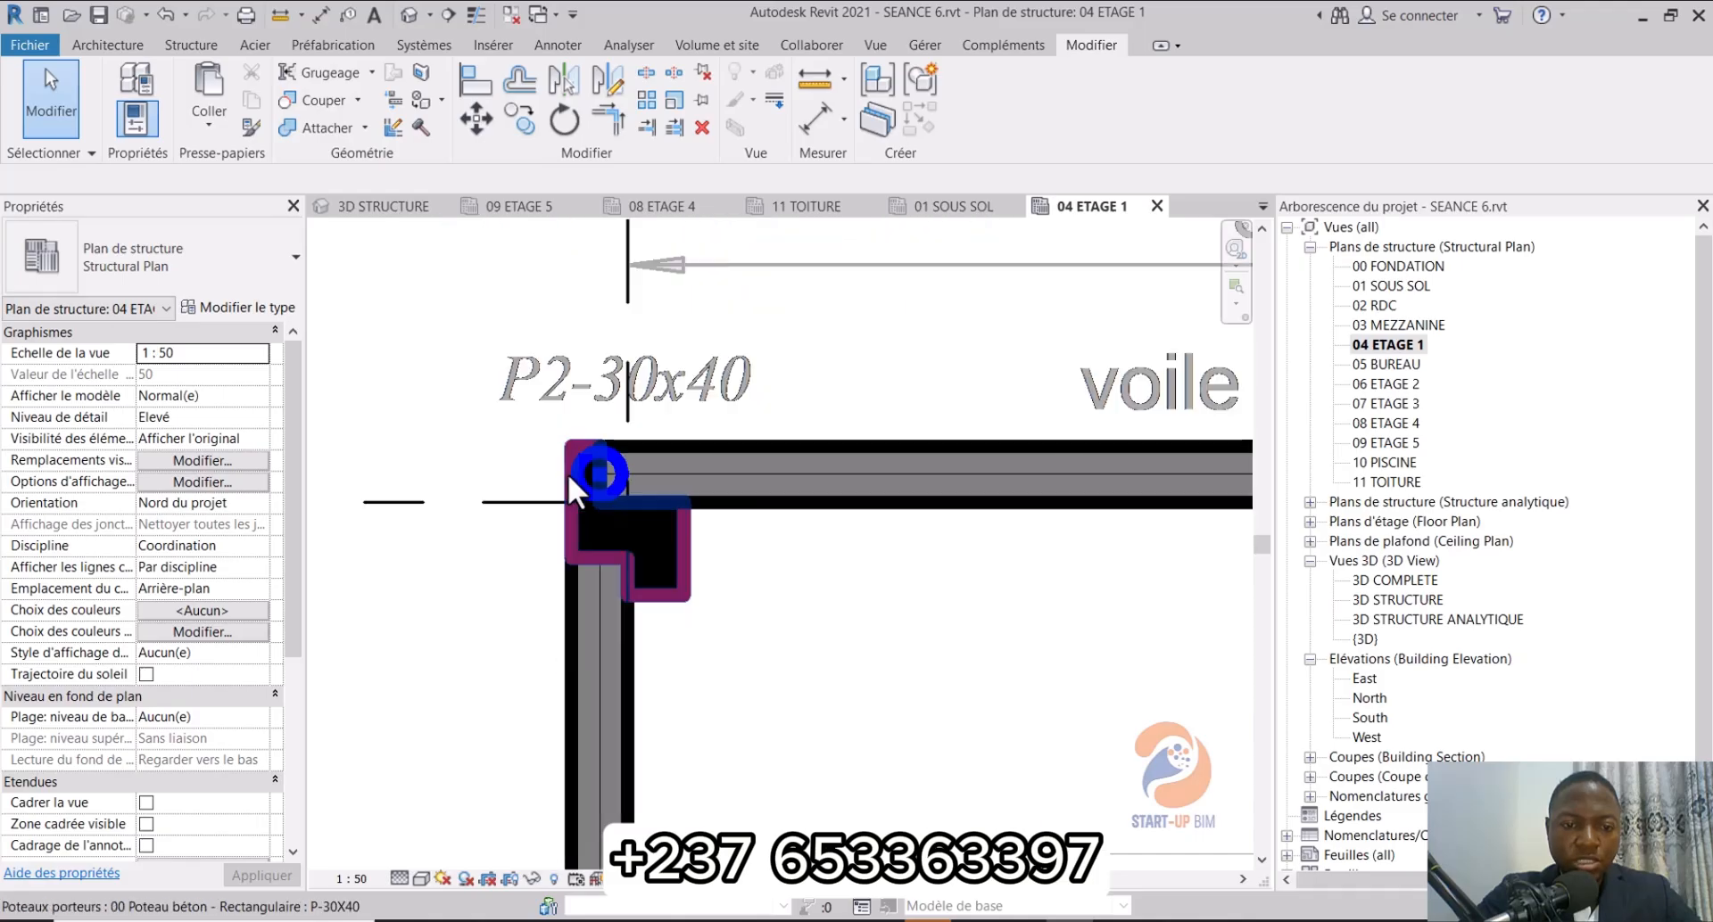
Step: Examine the Pou-20x50 beam along grid D, from its junction with the grid 3 beam up to the 15 cm walls near grid 1
scroll(570, 473, "down", 3)
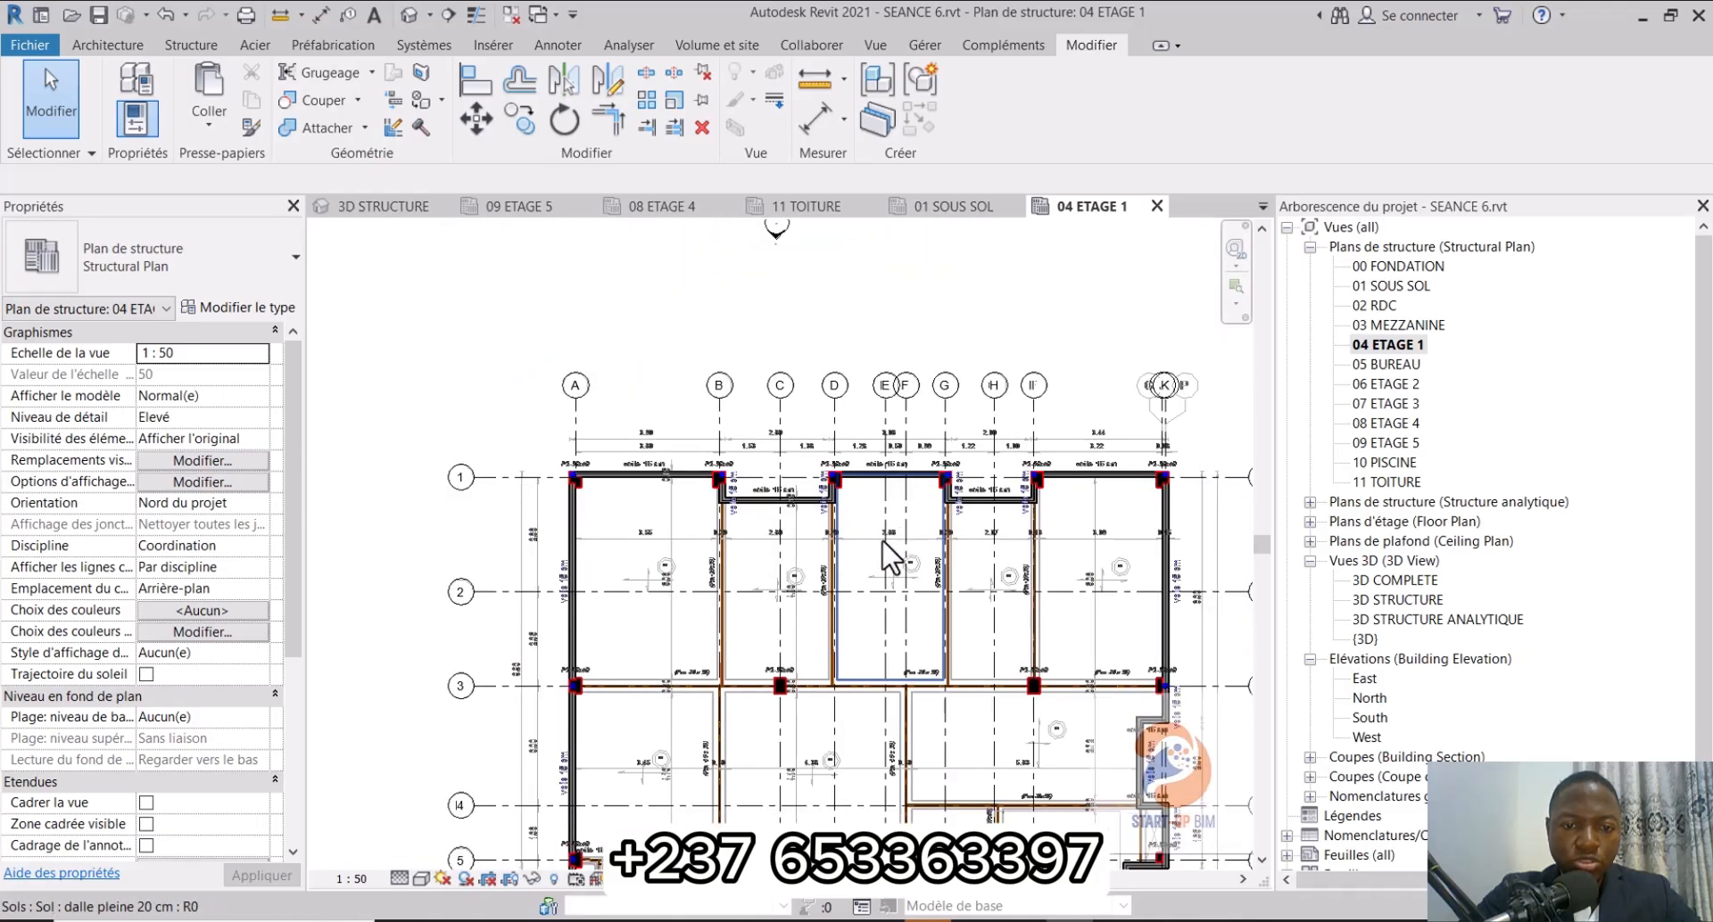
scroll(830, 691, "up", 8)
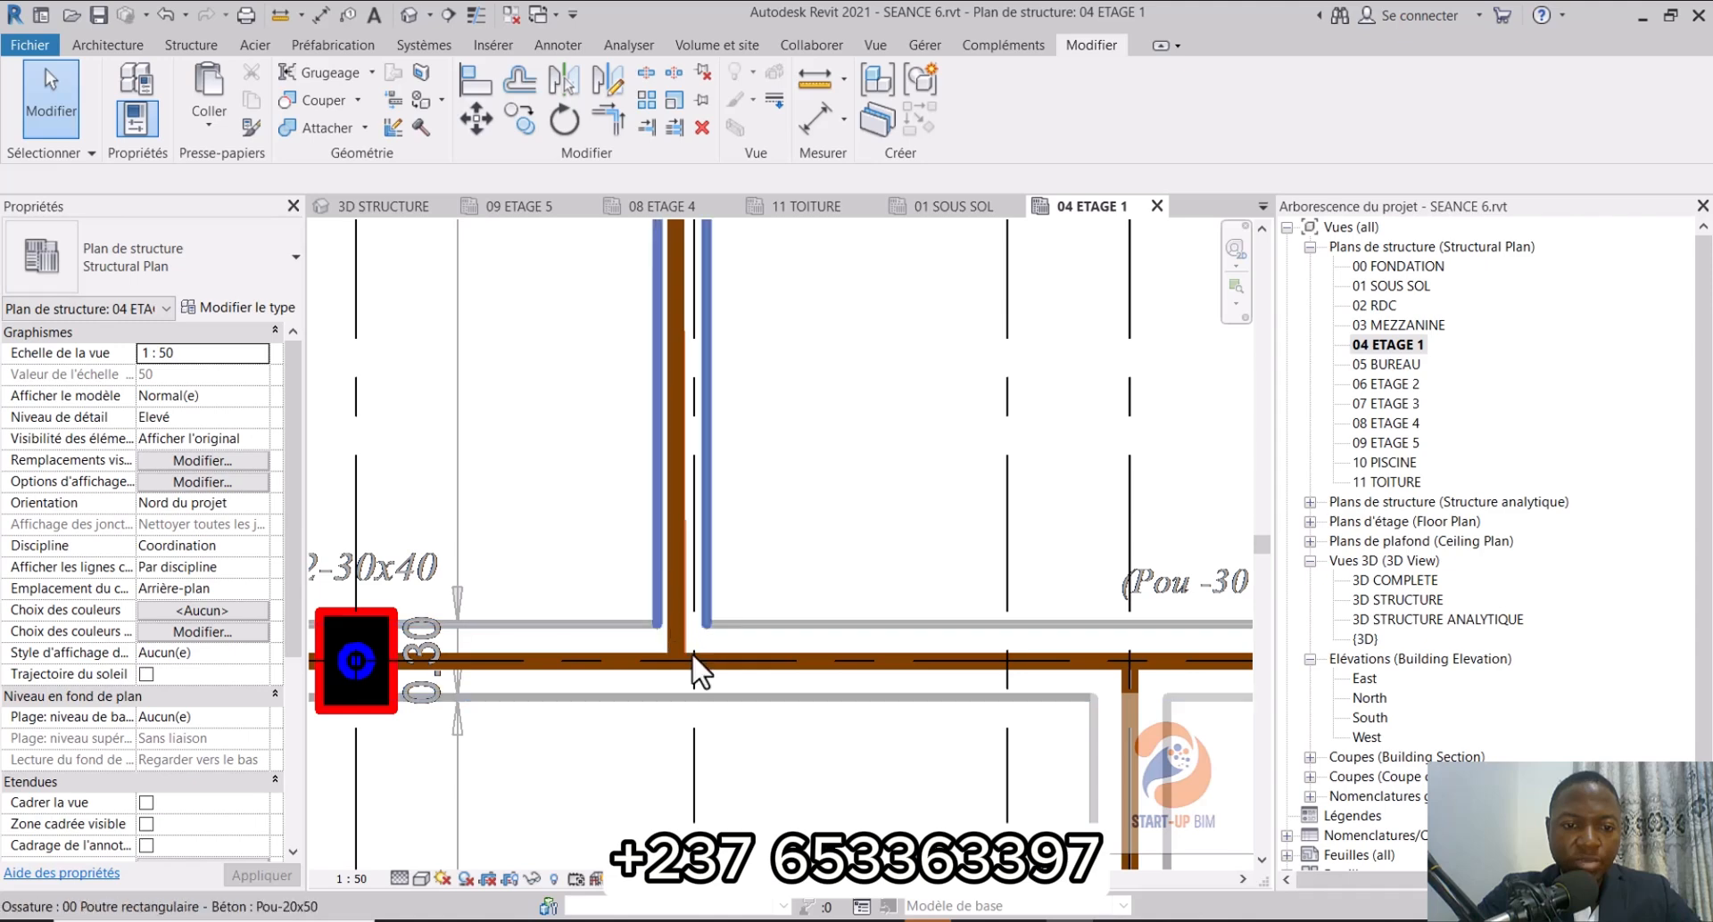
scroll(700, 659, "down", 6)
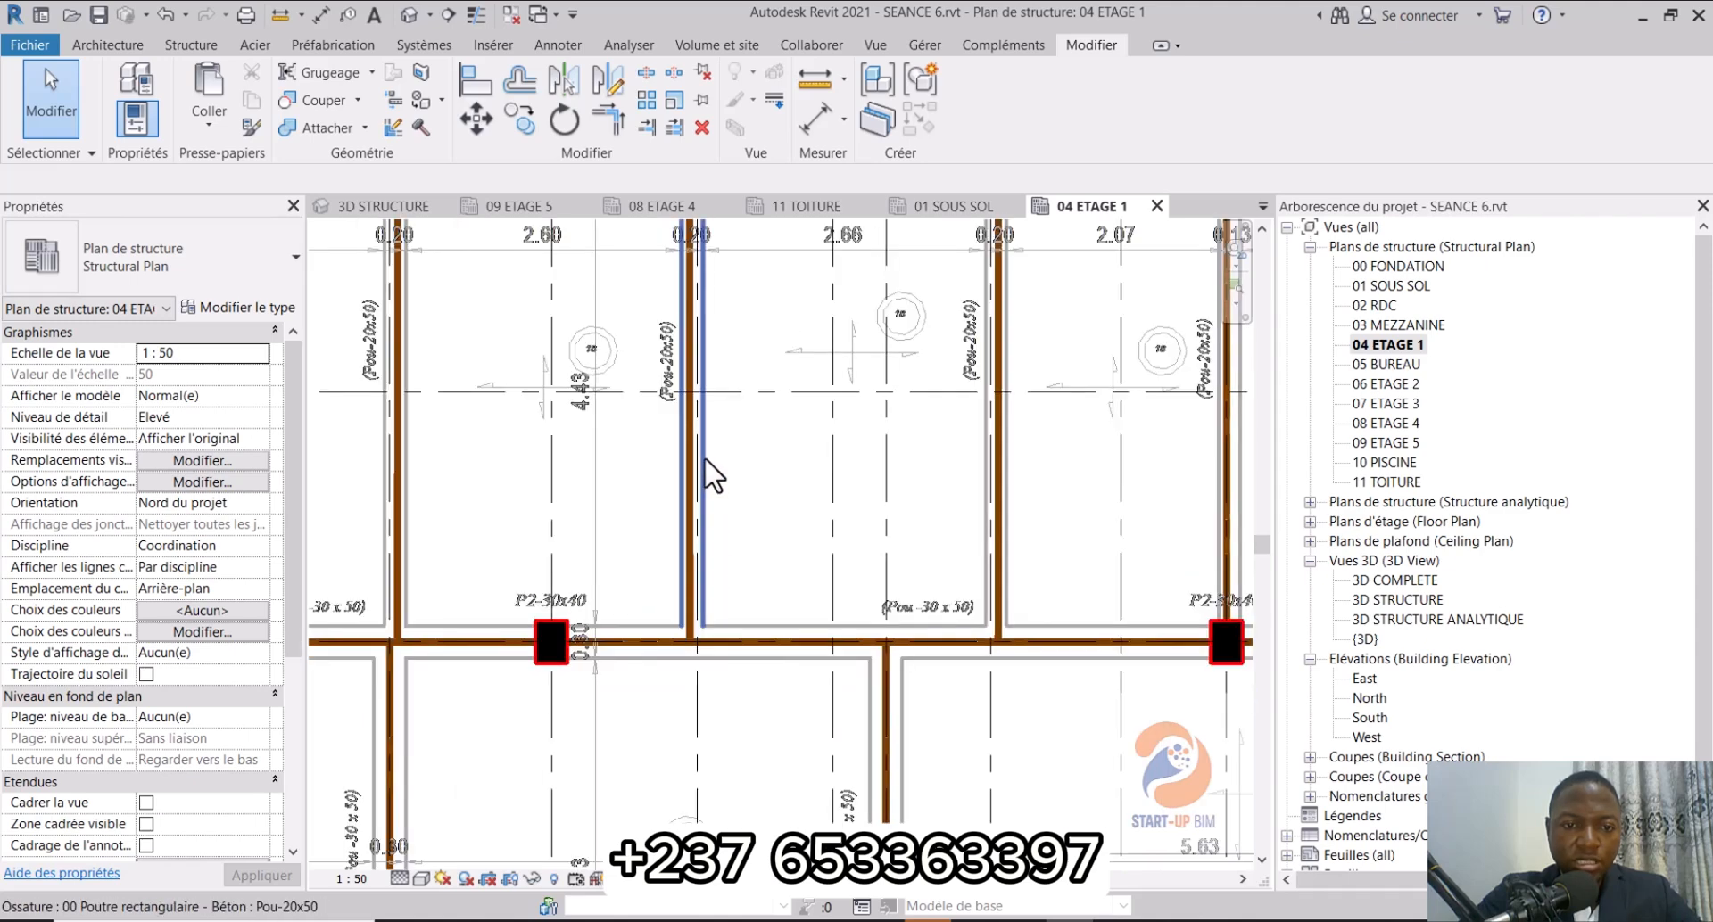
middle_click_drag(749, 518, 752, 665)
scroll(709, 362, "up", 3)
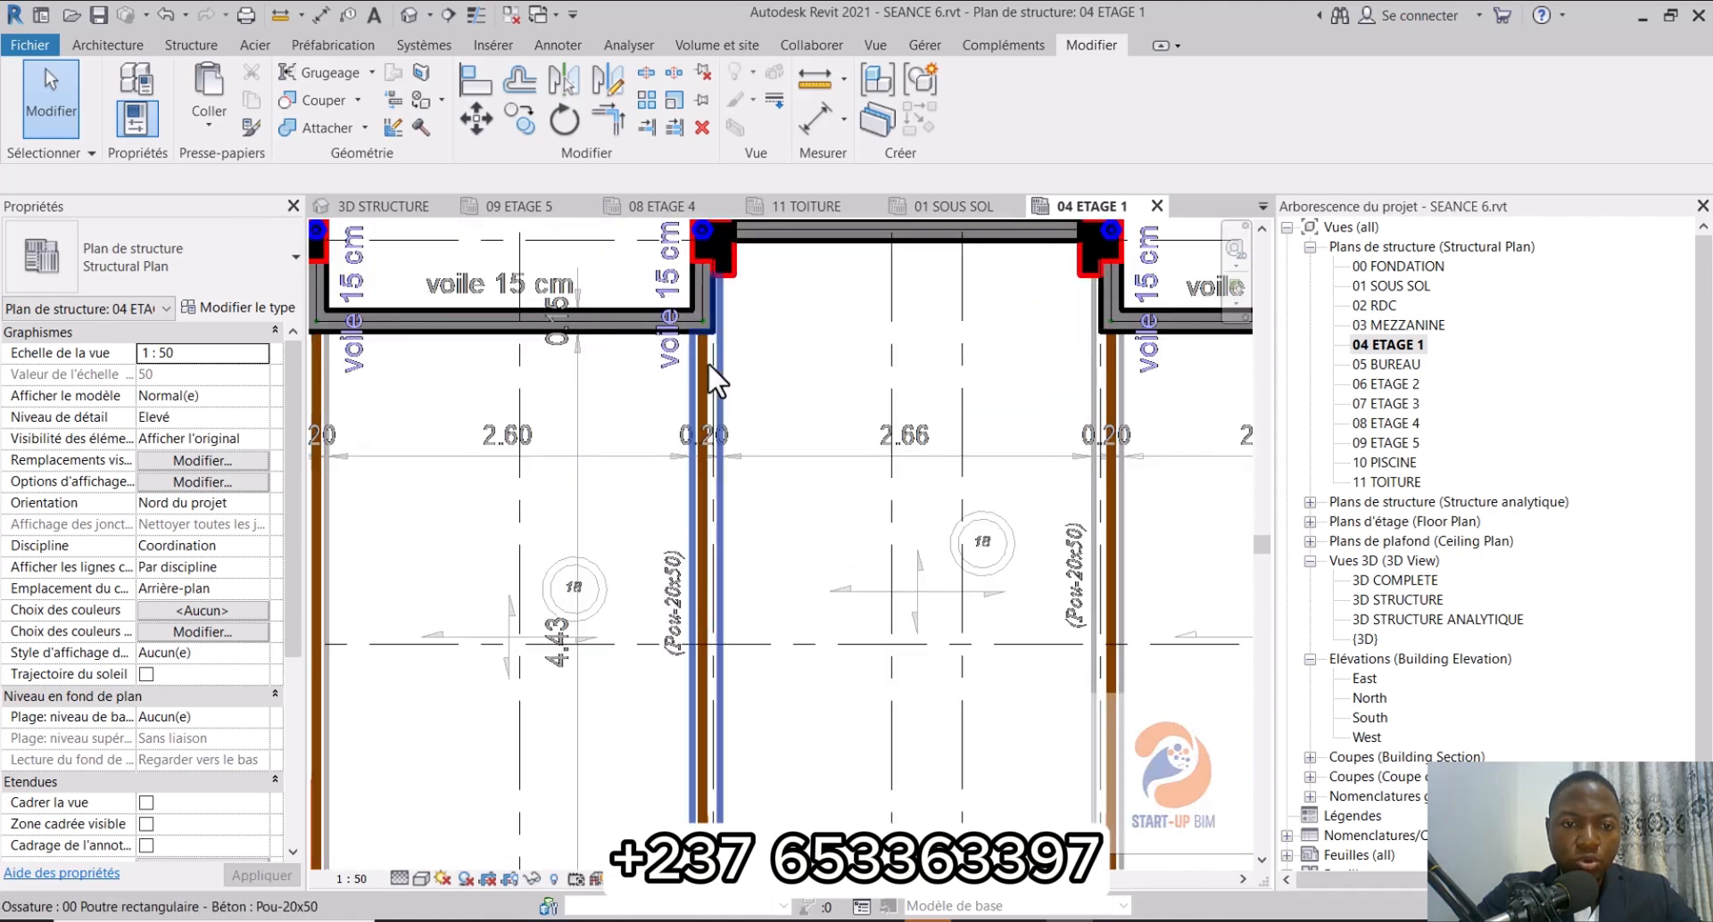
scroll(708, 362, "down", 3)
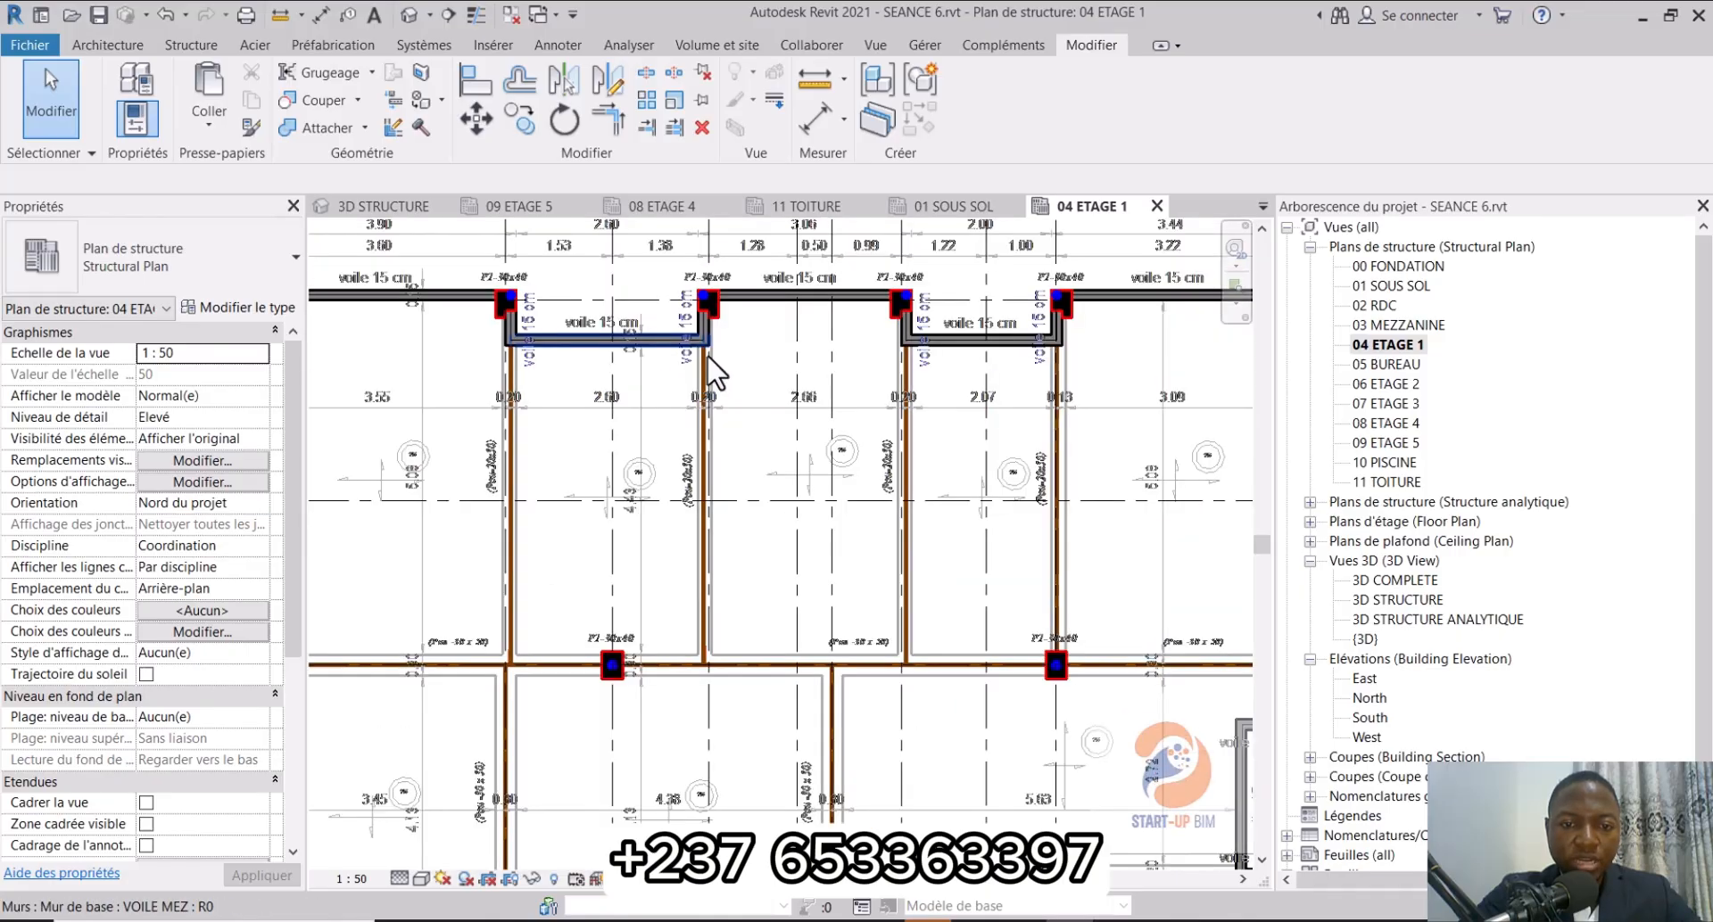
Step: Survey the lower half of the 04 ETAGE 1 plan and examine the P2-30x40 column node at grids A and 11
scroll(711, 370, "down", 2)
middle_click_drag(964, 505, 910, 355)
scroll(910, 356, "down", 2)
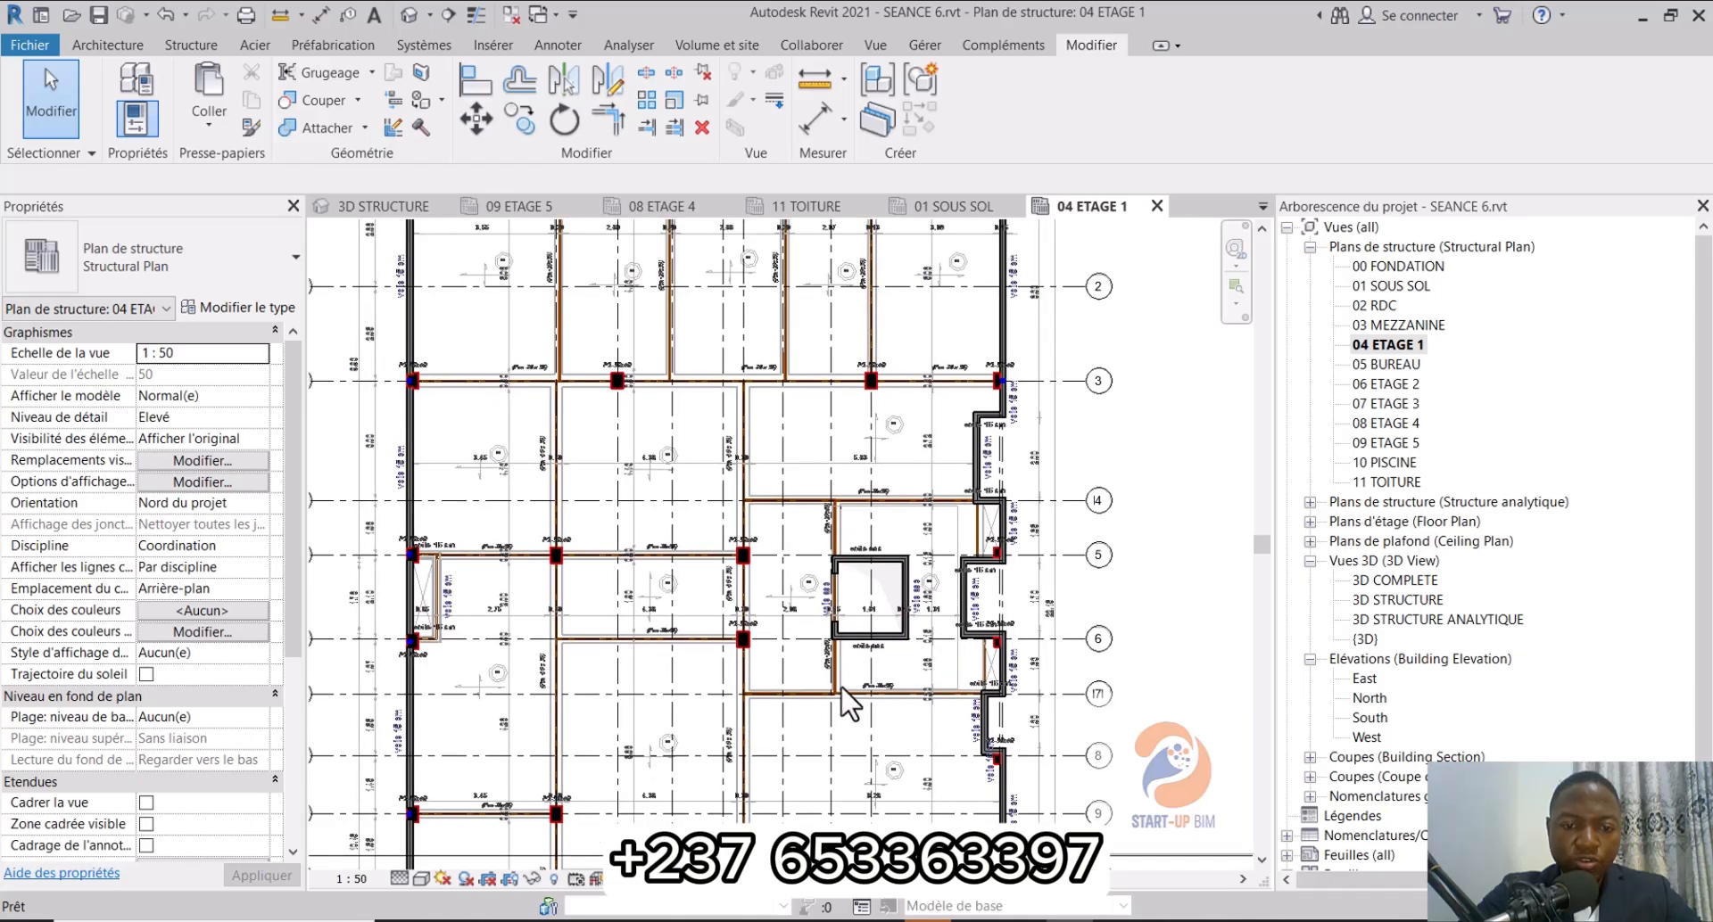
middle_click_drag(832, 662, 882, 486)
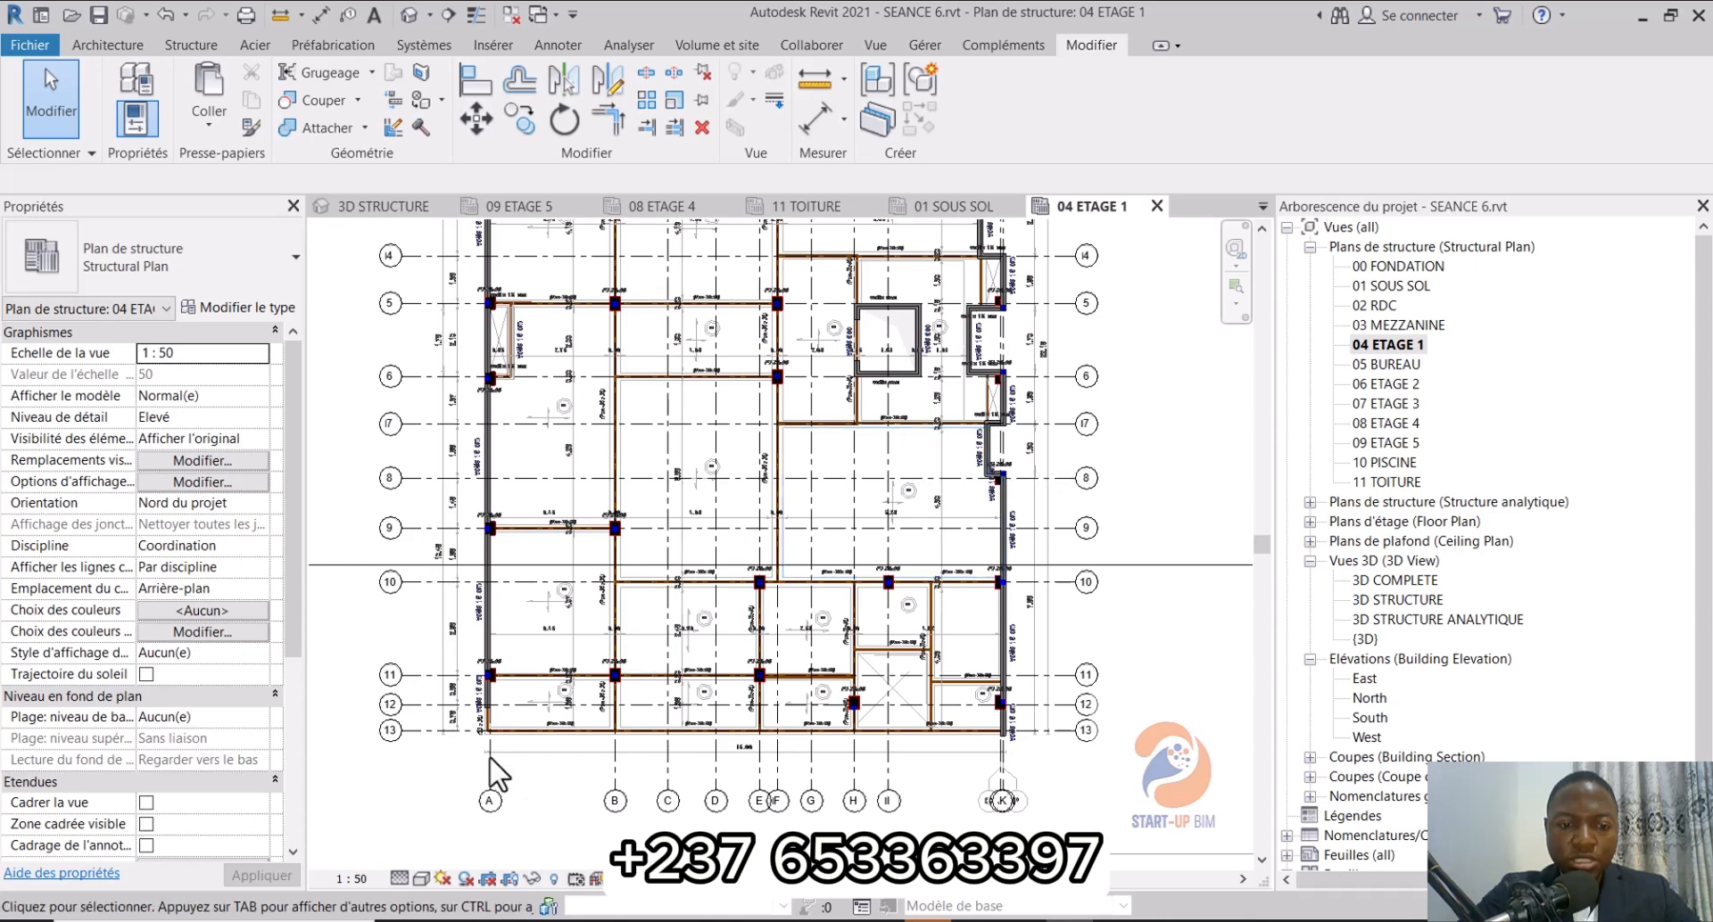
scroll(490, 686, "up", 4)
scroll(497, 677, "up", 3)
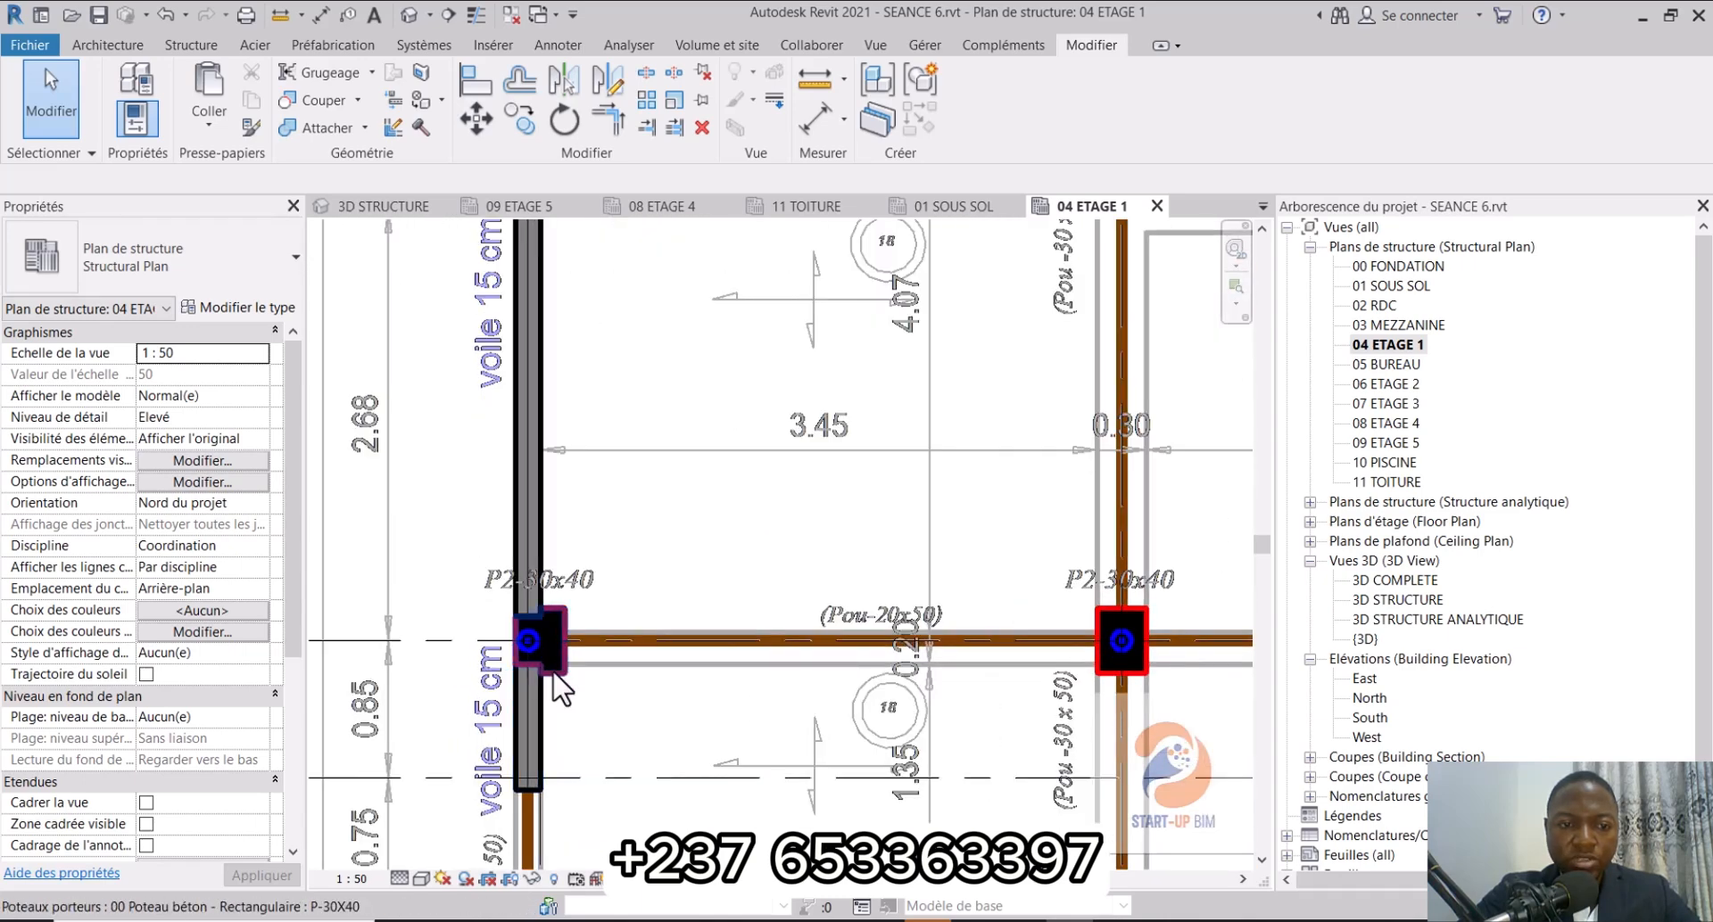
Step: Return to the P2-30x40 corner column at grids A and 1 and compare its node position with the column at grid 11
scroll(533, 651, "down", 4)
scroll(551, 664, "down", 4)
middle_click_drag(562, 589, 629, 825)
scroll(590, 382, "up", 8)
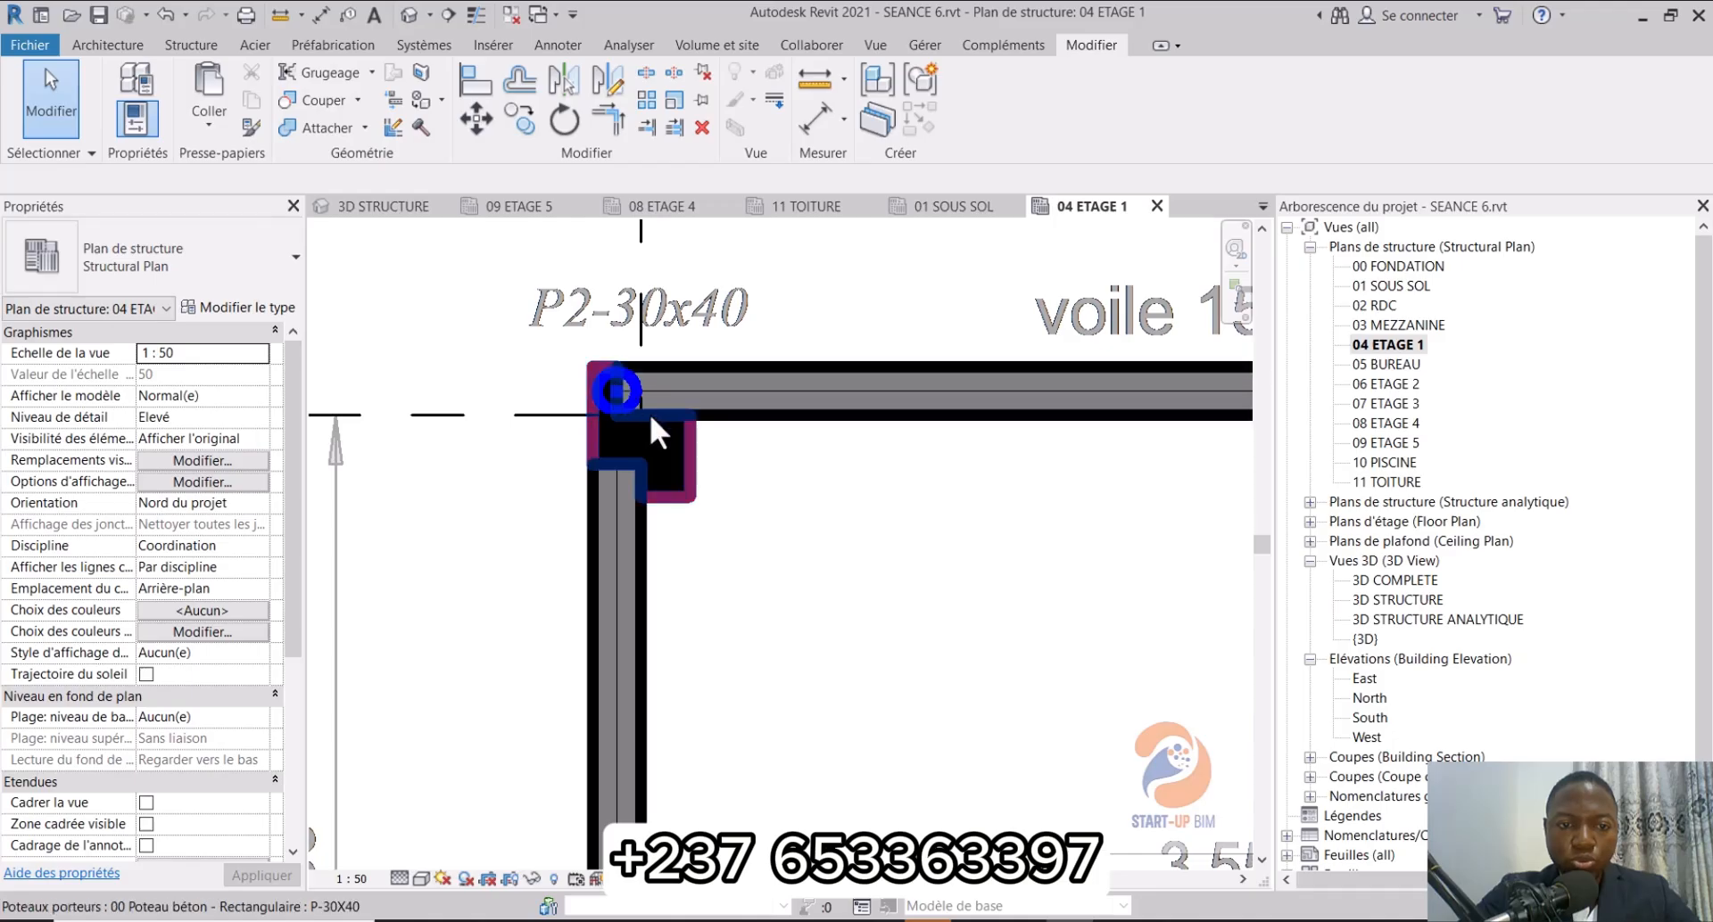
Step: Open the 06 ETAGE 2 structural plan and examine the column nodes at the grid A corner and along grid 1
double_click(1400, 384)
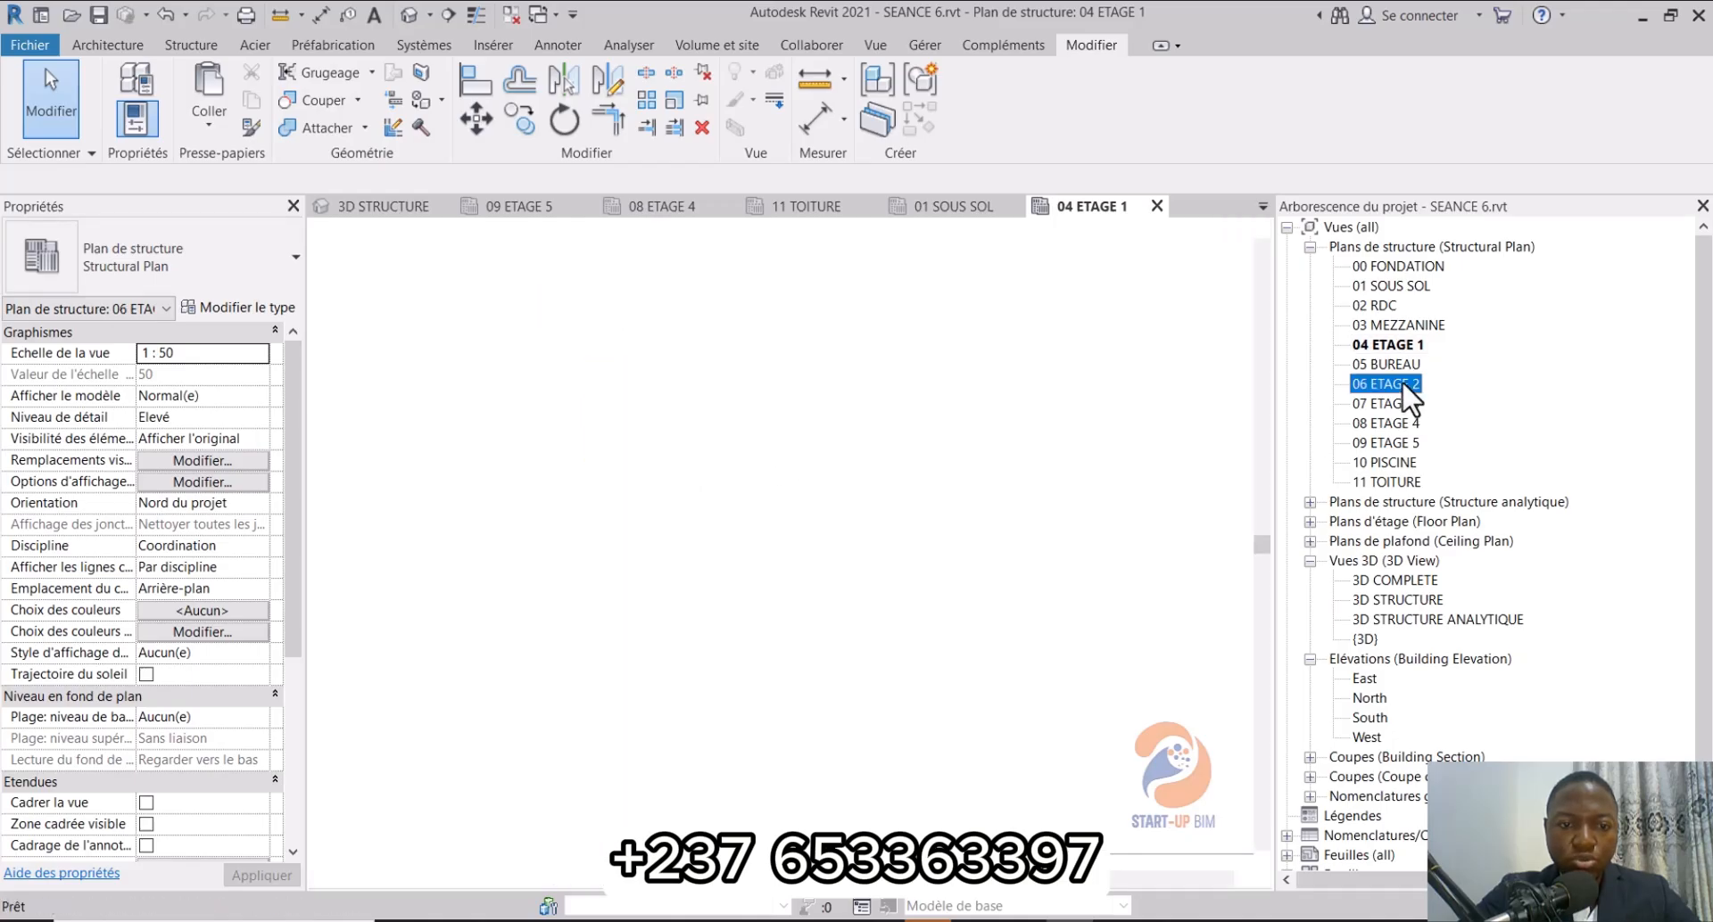
scroll(650, 403, "down", 2)
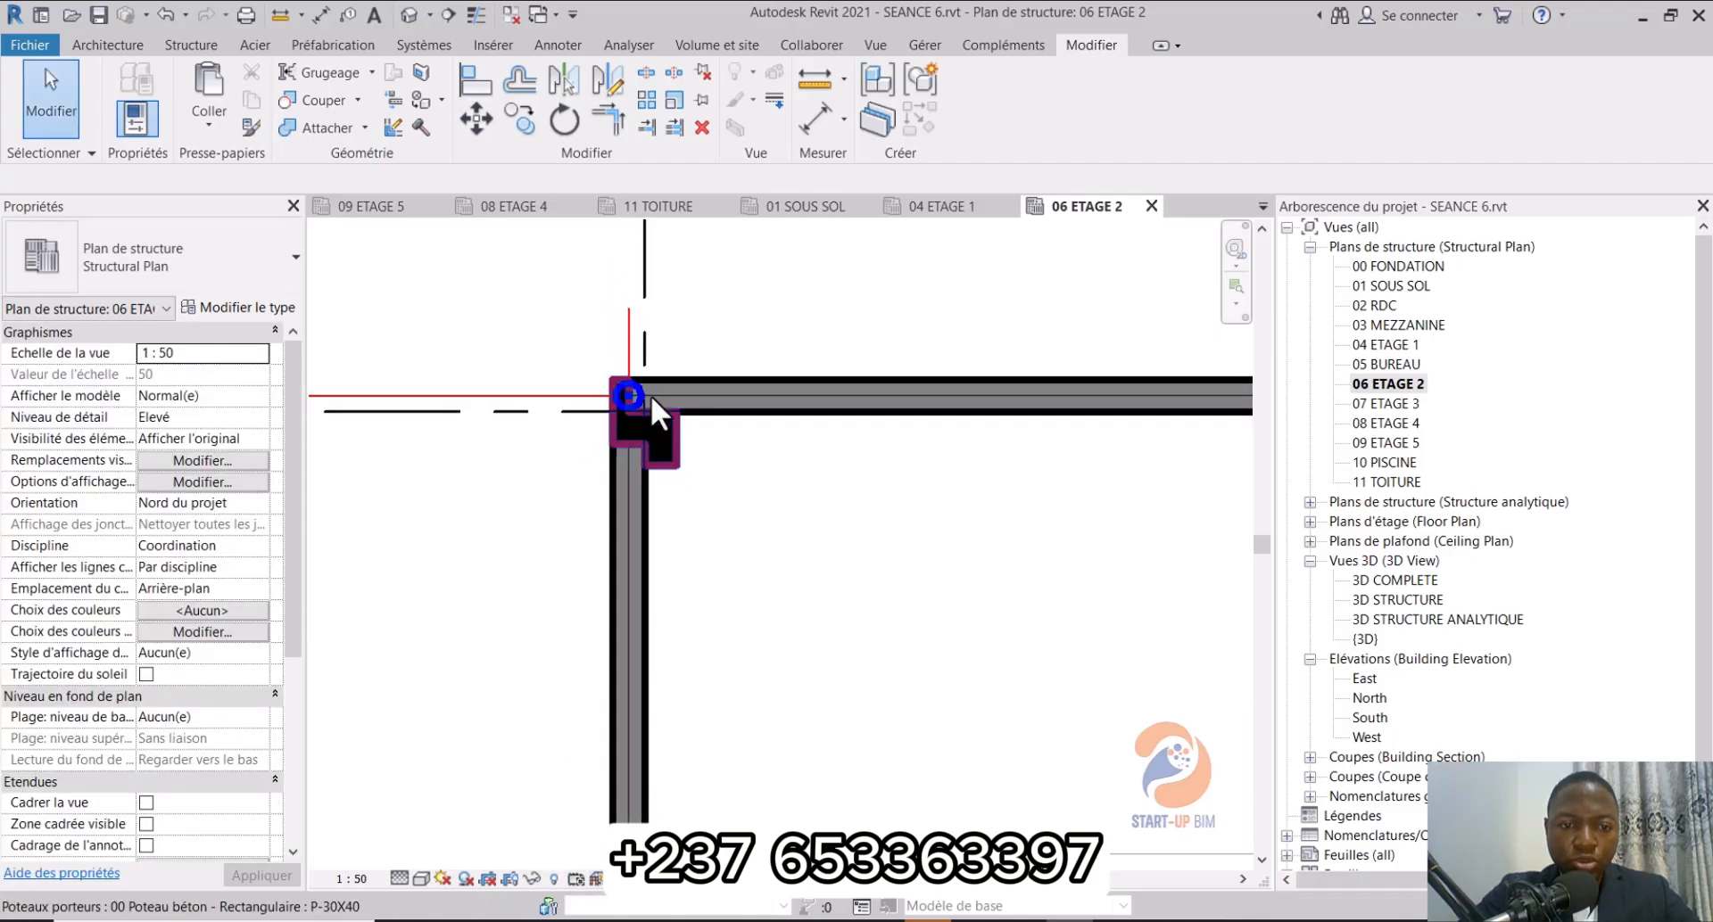
scroll(657, 443, "down", 5)
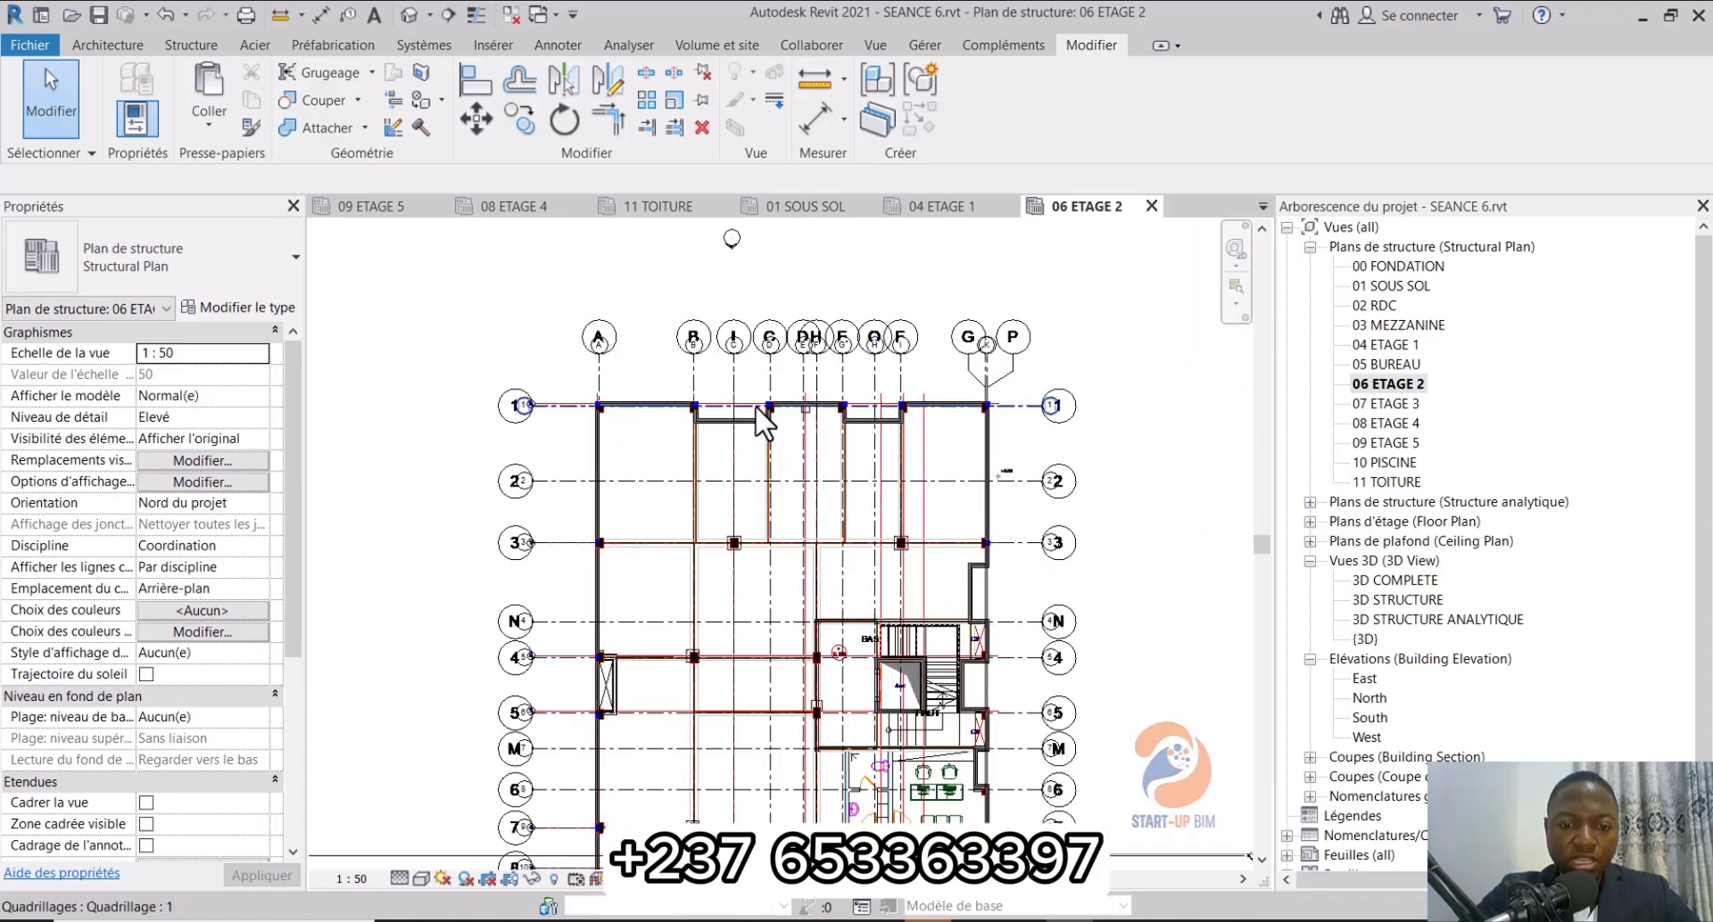
scroll(732, 375, "down", 3)
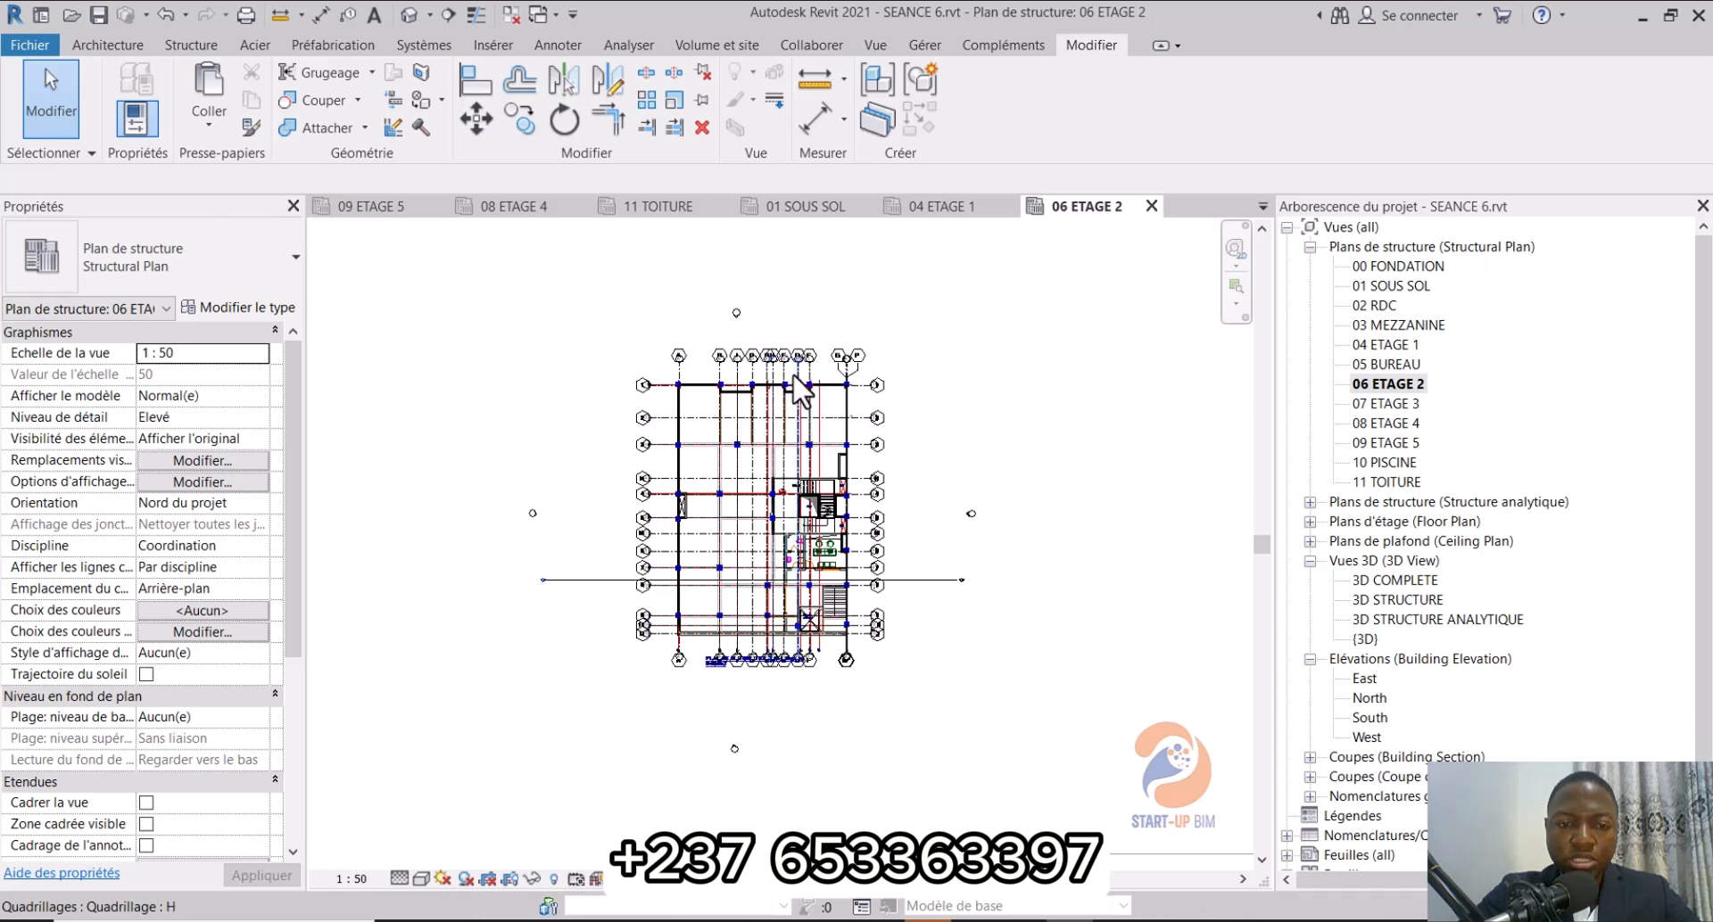
scroll(776, 379, "up", 2)
scroll(876, 394, "up", 3)
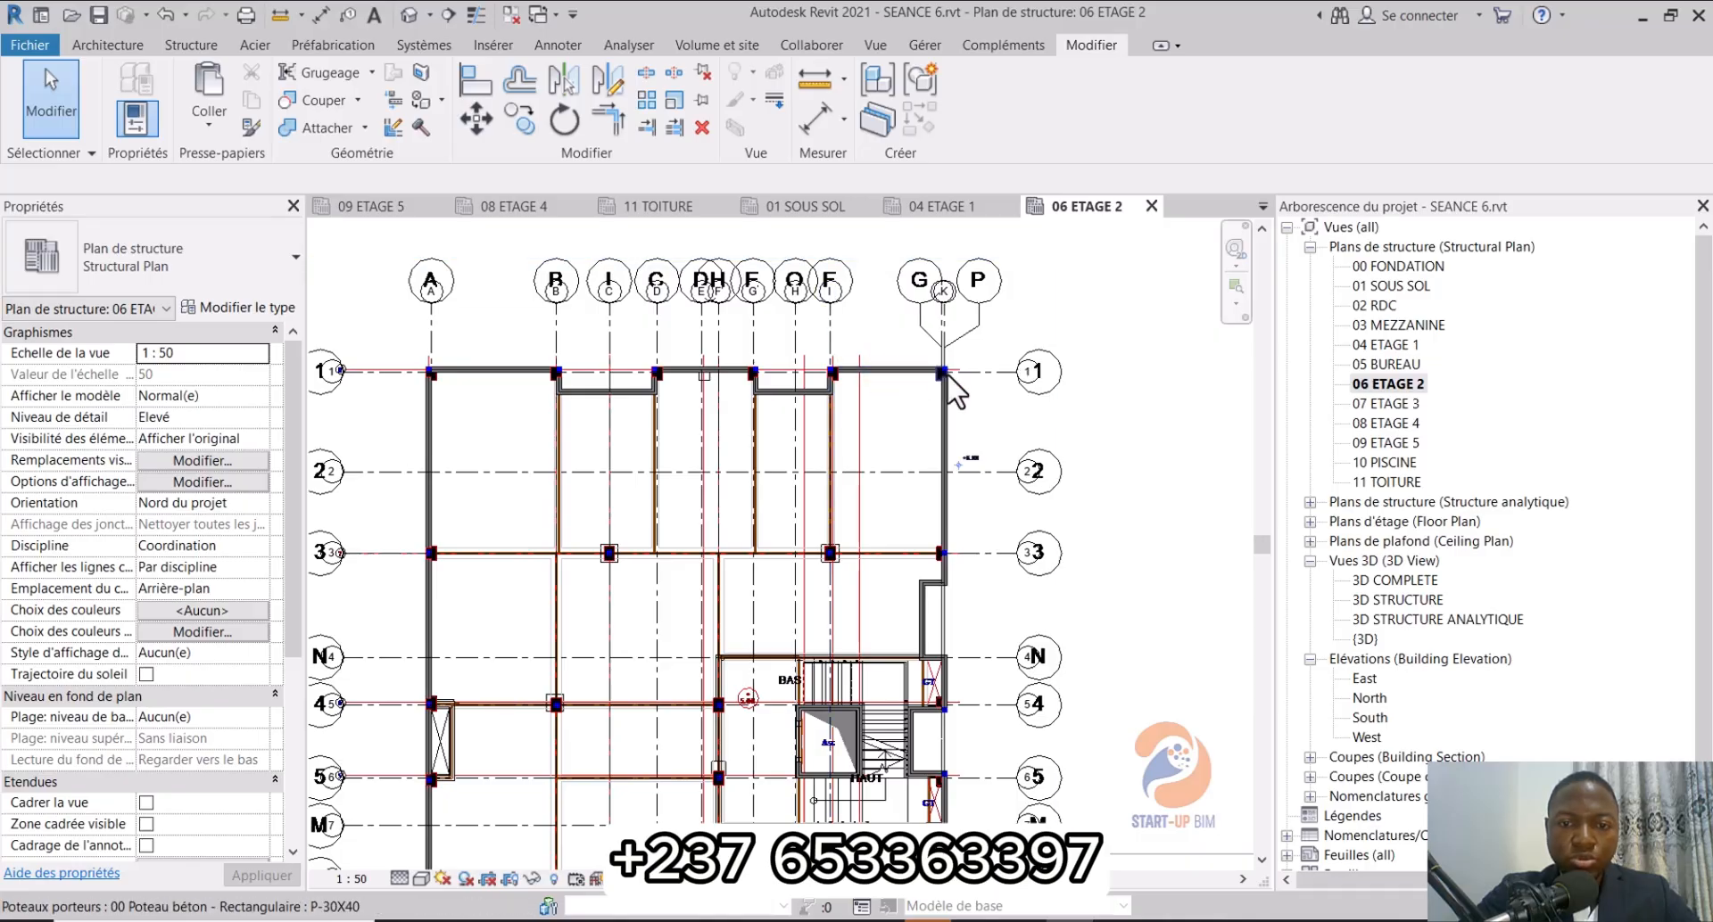
scroll(937, 370, "down", 2)
scroll(932, 367, "down", 4)
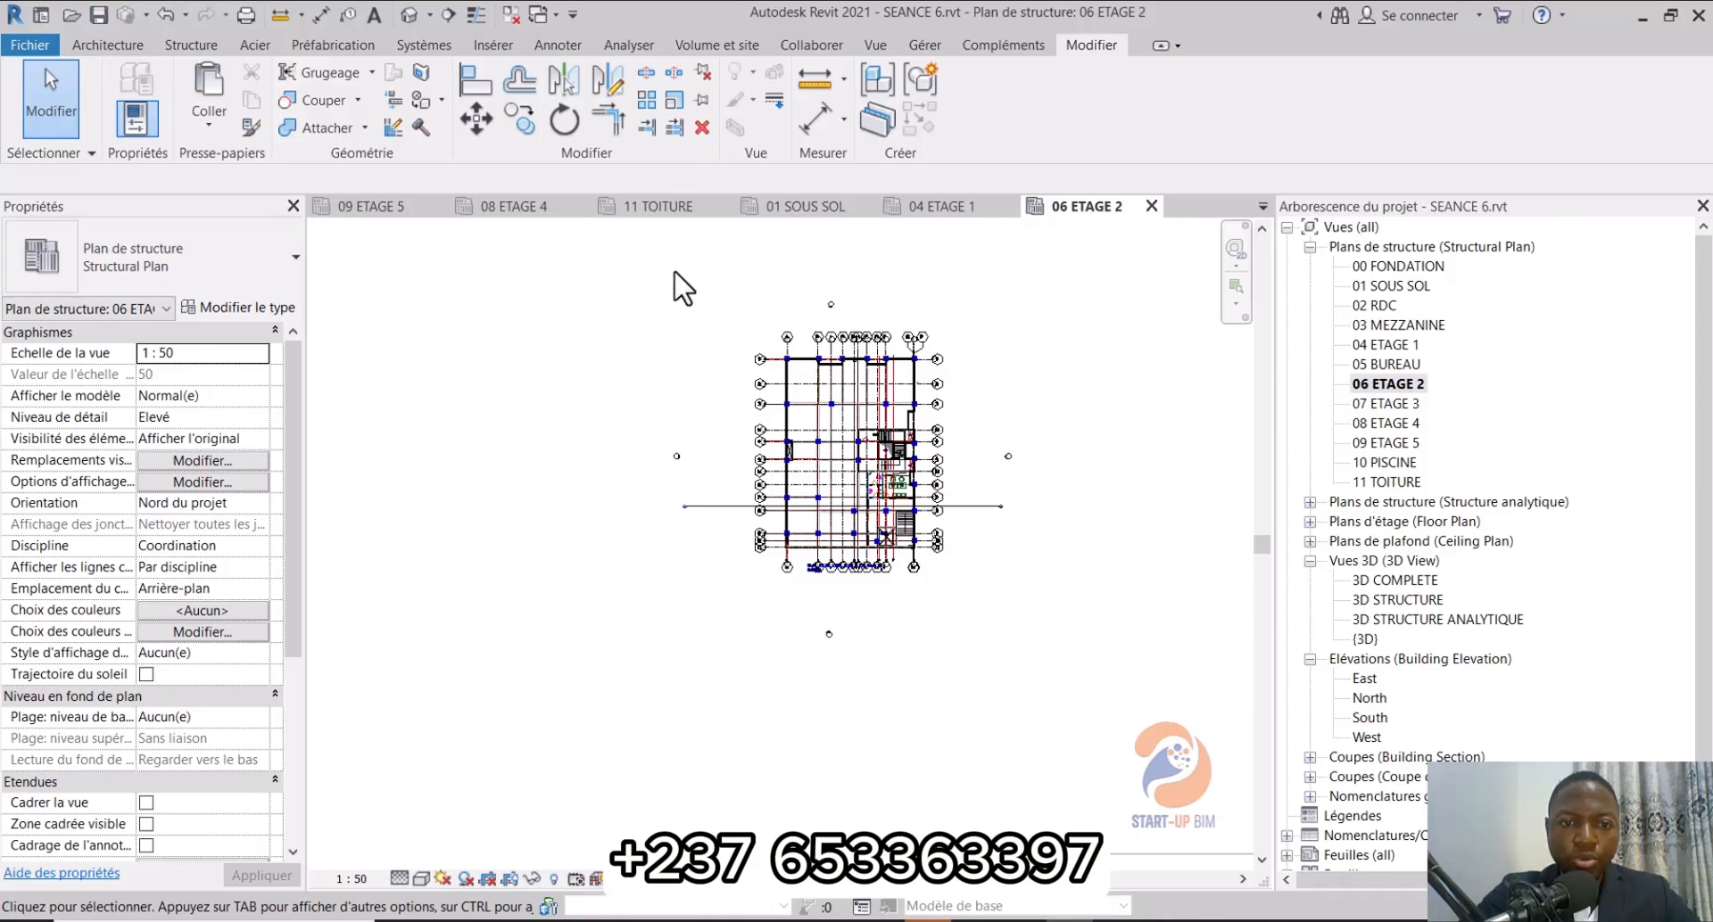
Step: Close the 04 ETAGE 1, 01 SOUS SOL, 11 TOITURE, 08 ETAGE 4 and 09 ETAGE 5 views
left_click(1009, 207)
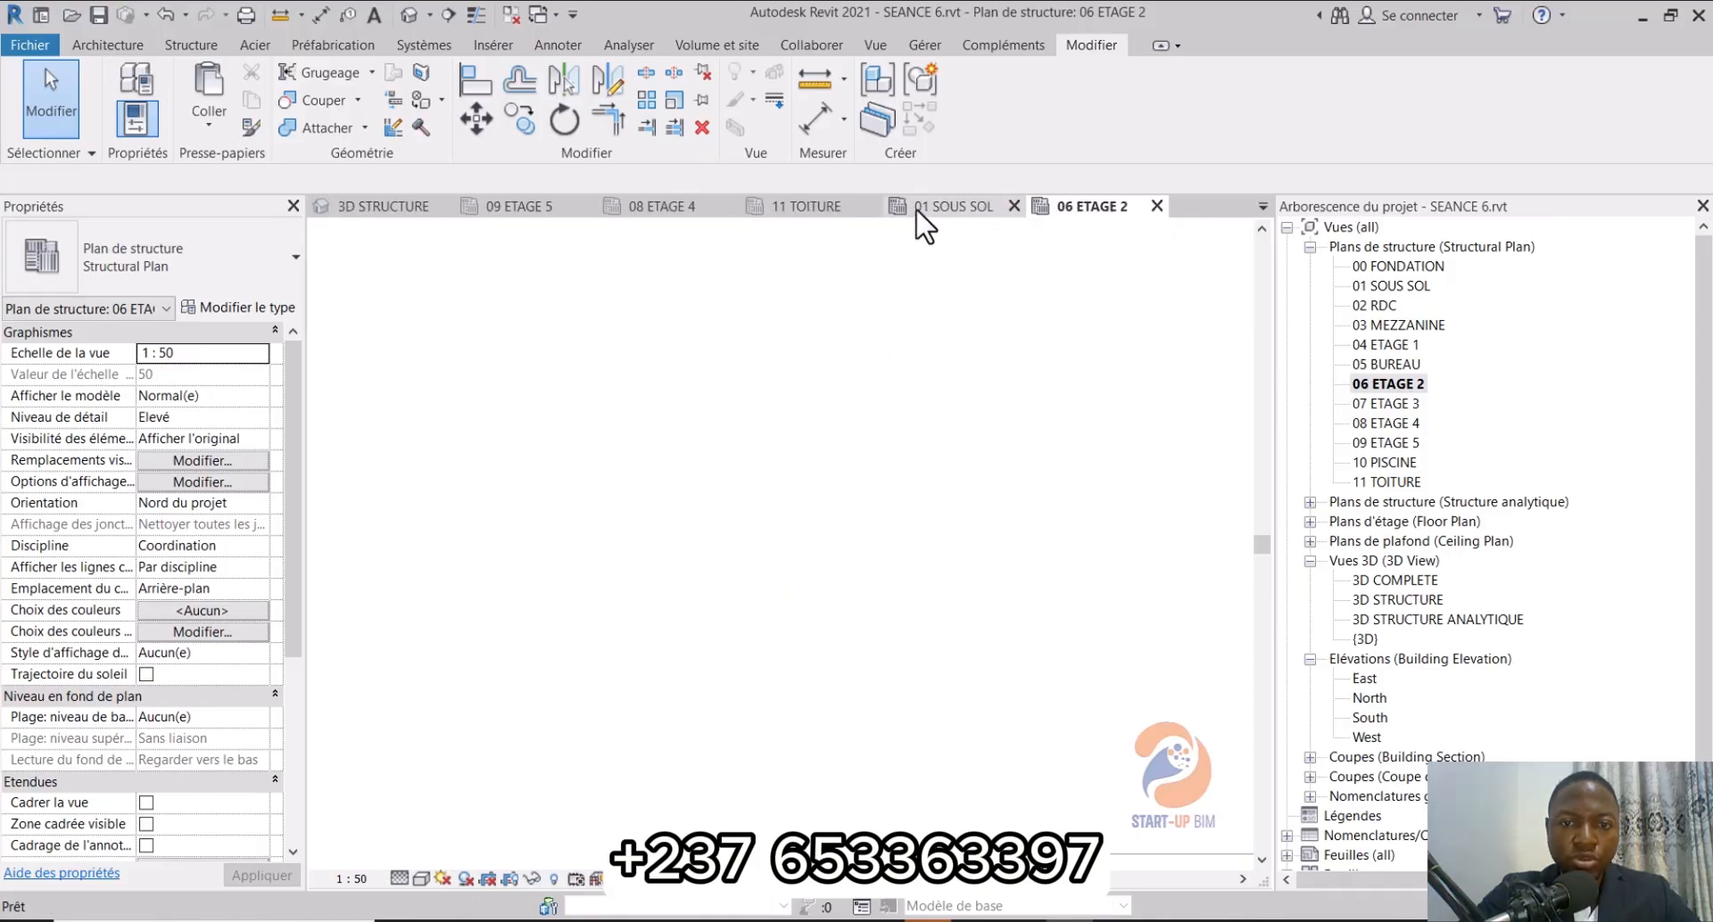
left_click(1006, 206)
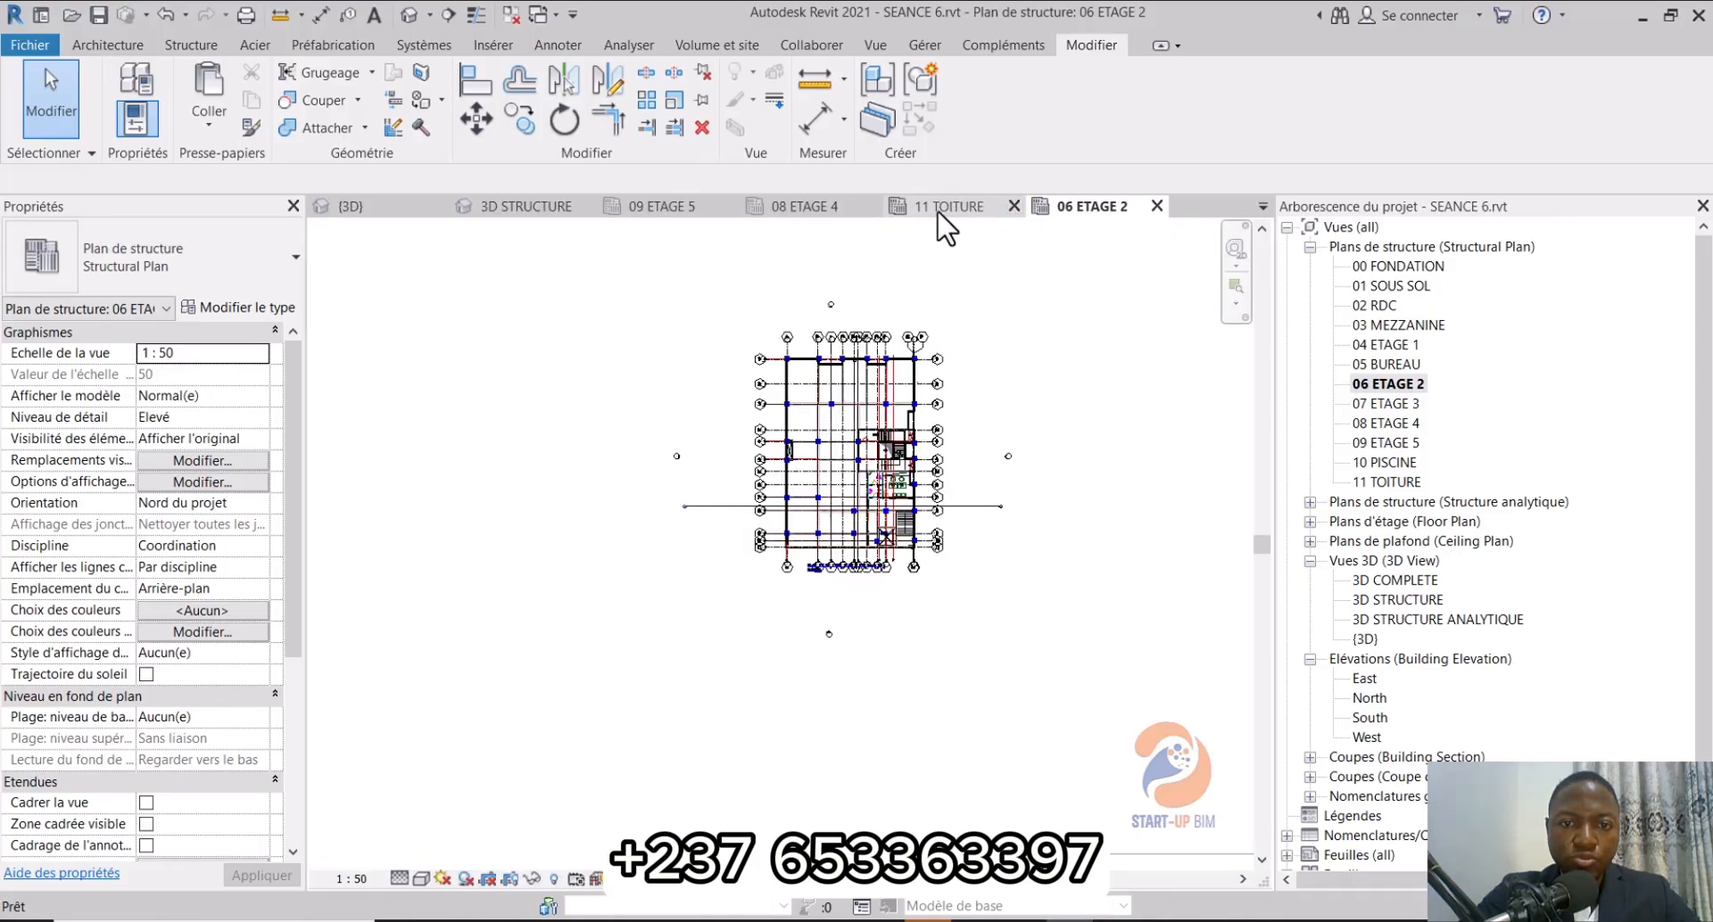
left_click(1013, 206)
left_click(871, 206)
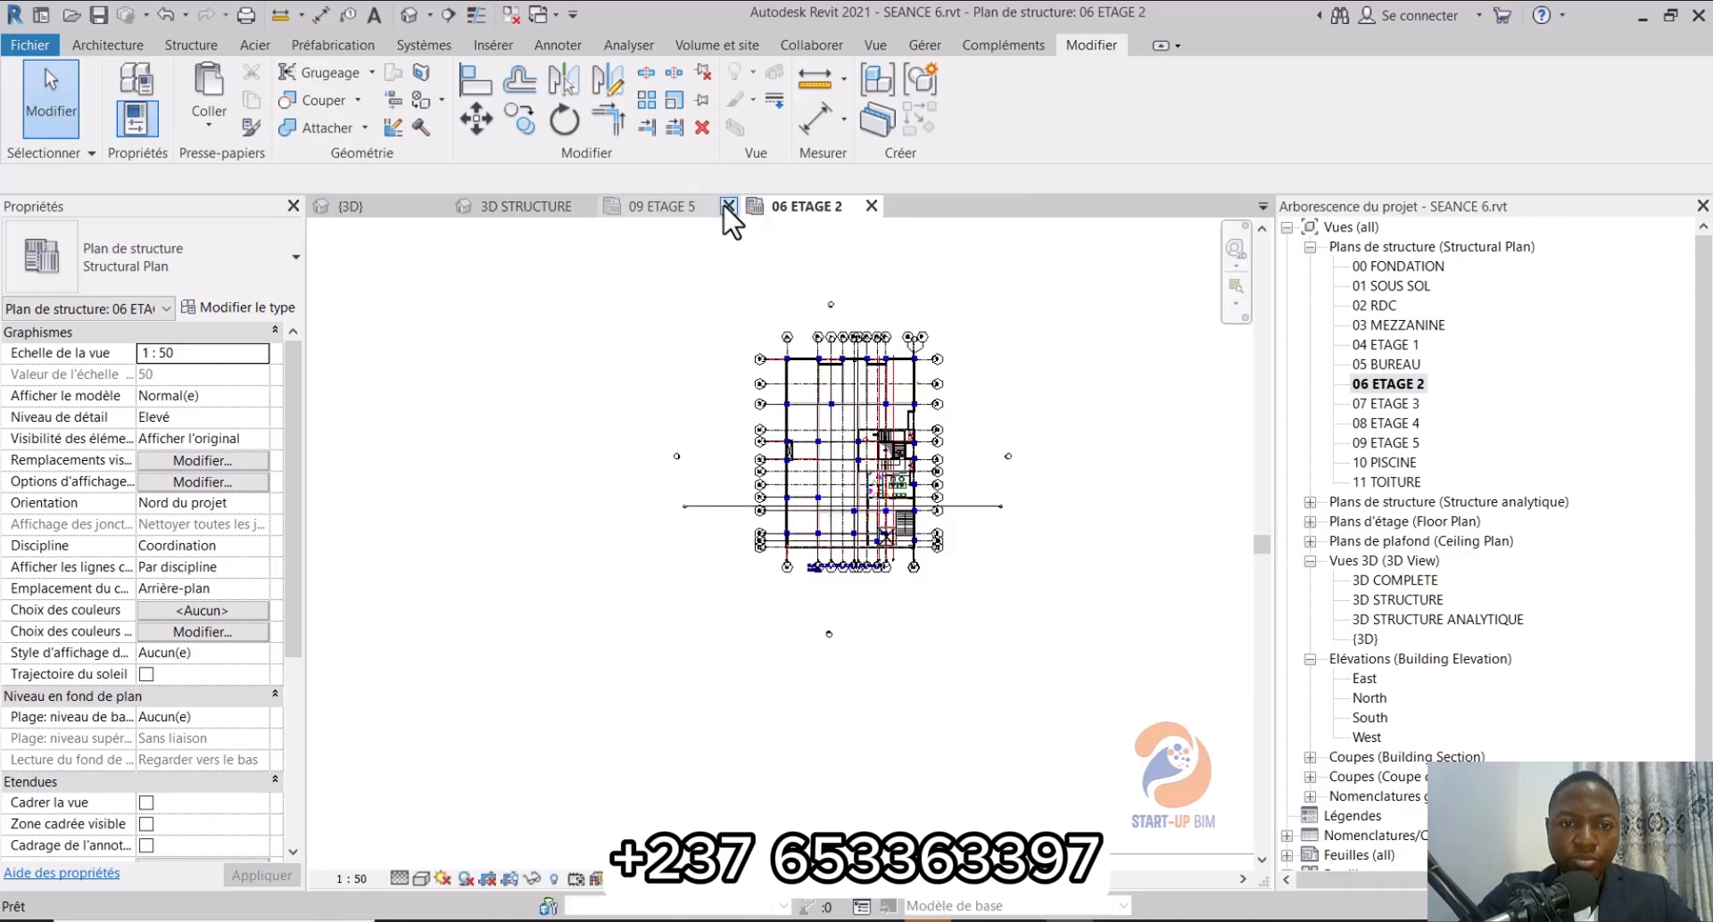
left_click(728, 207)
Step: Show the 3D STRUCTURE view from the front (AVANT) and examine the upper levels around 09 ETAGE 5
left_click(390, 209)
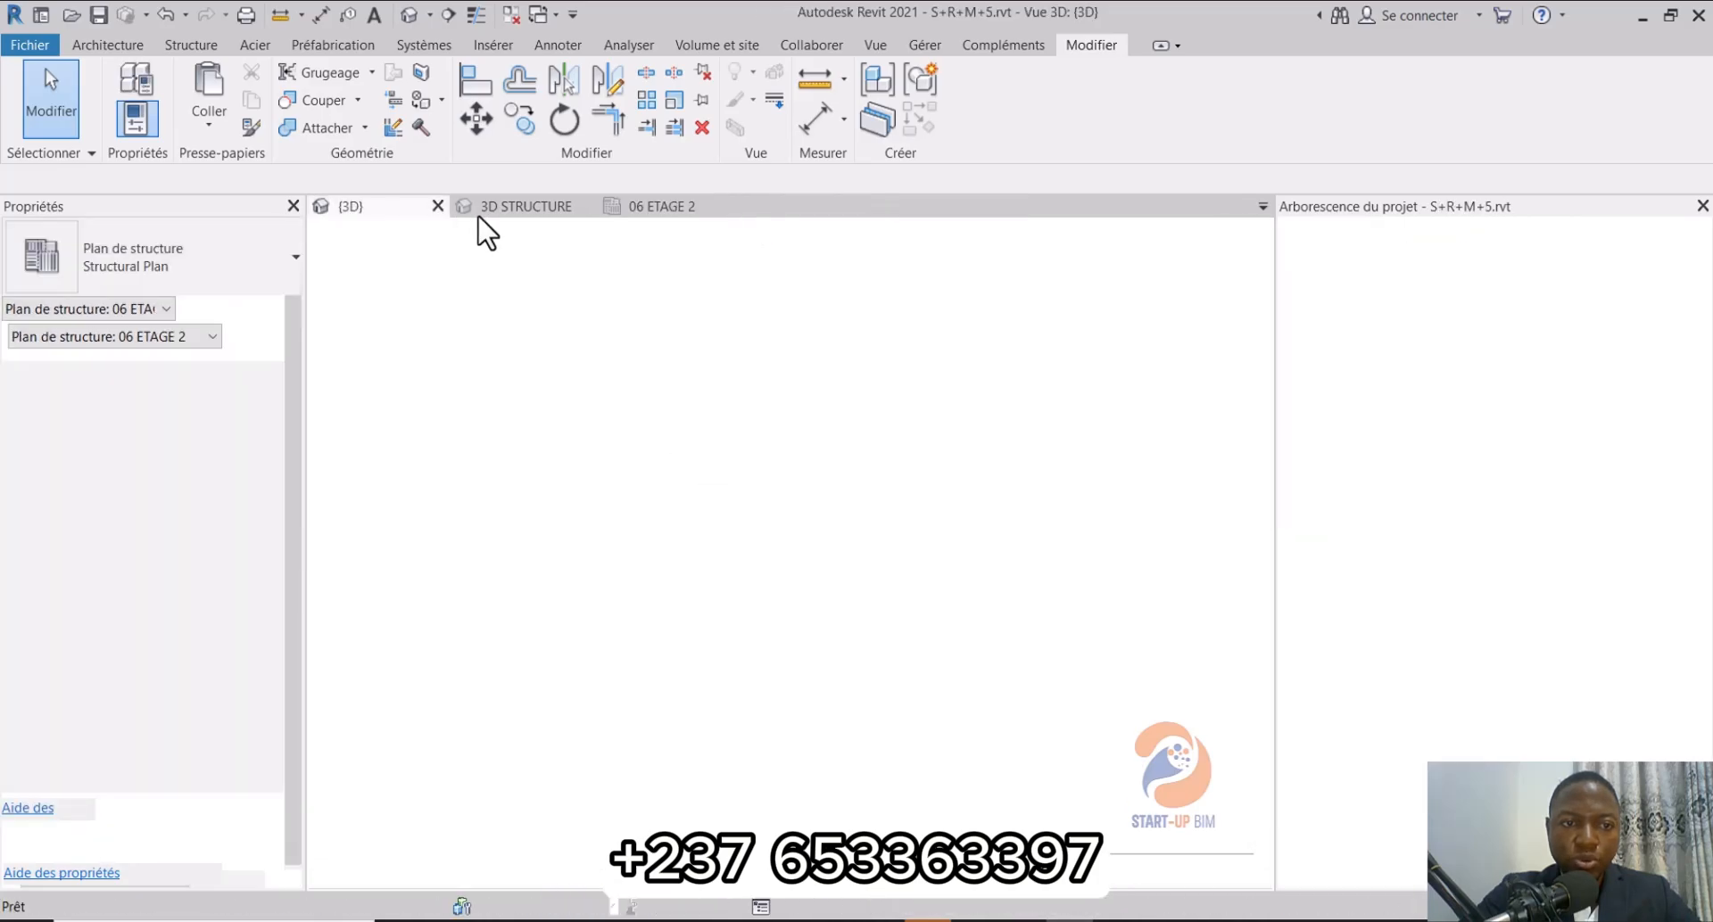
left_click(516, 210)
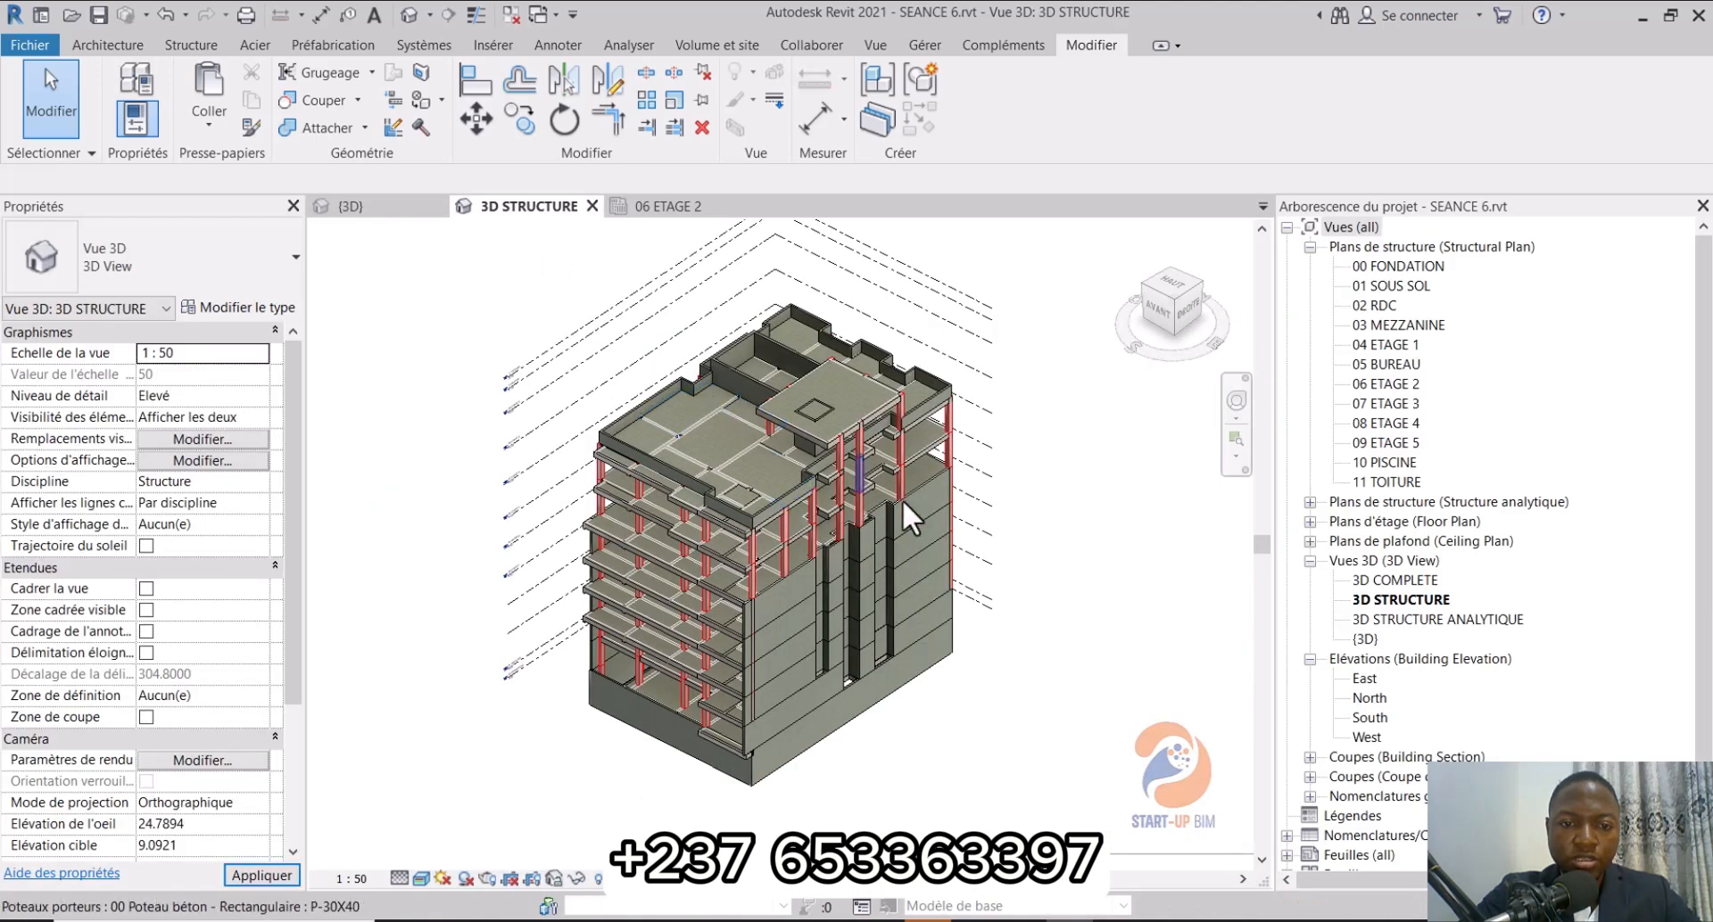
left_click(1160, 308)
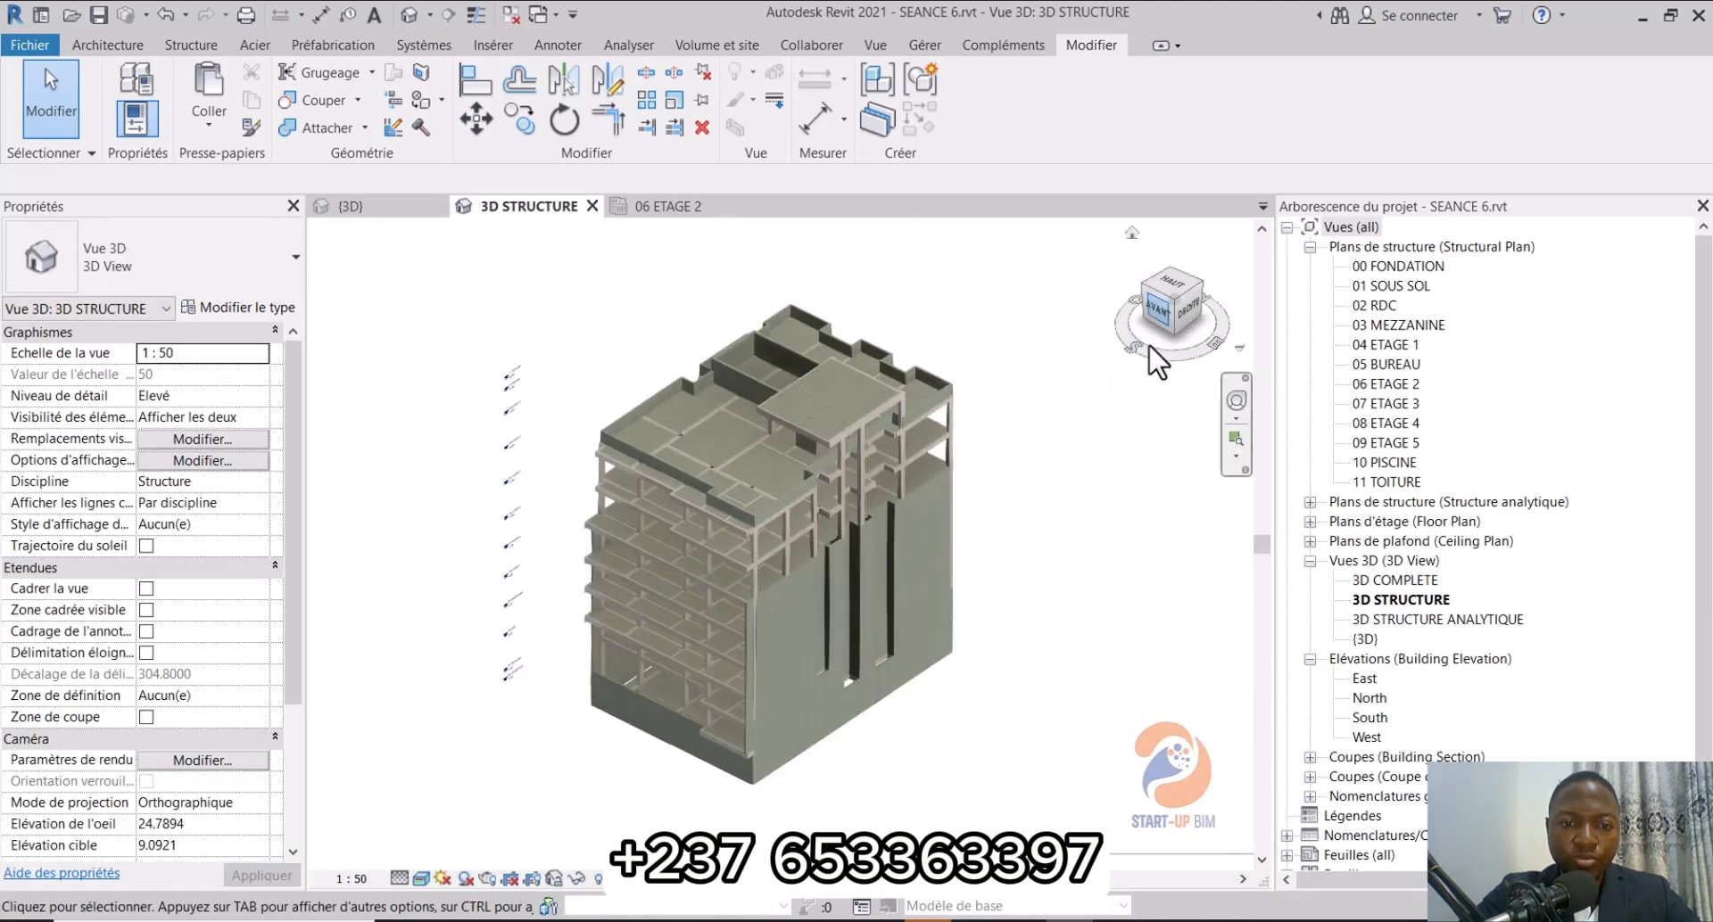
scroll(849, 409, "up", 4)
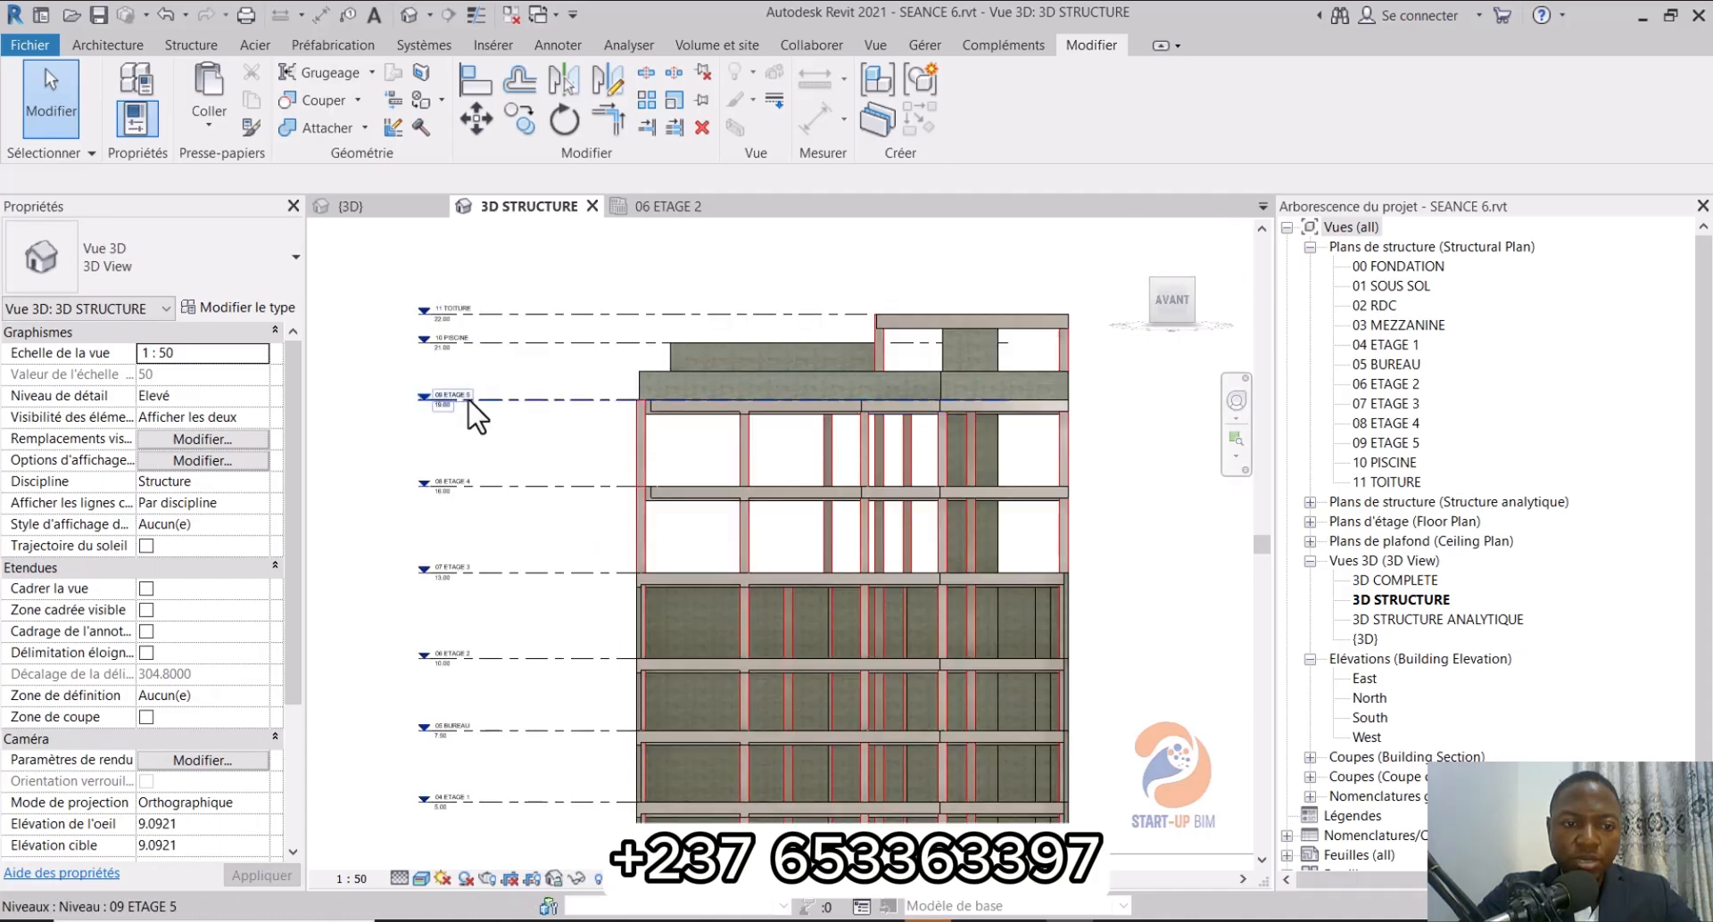
Step: Open the 09 ETAGE 5 structural plan and check its view range settings, including the level options for the bottom, without changing them
double_click(1383, 442)
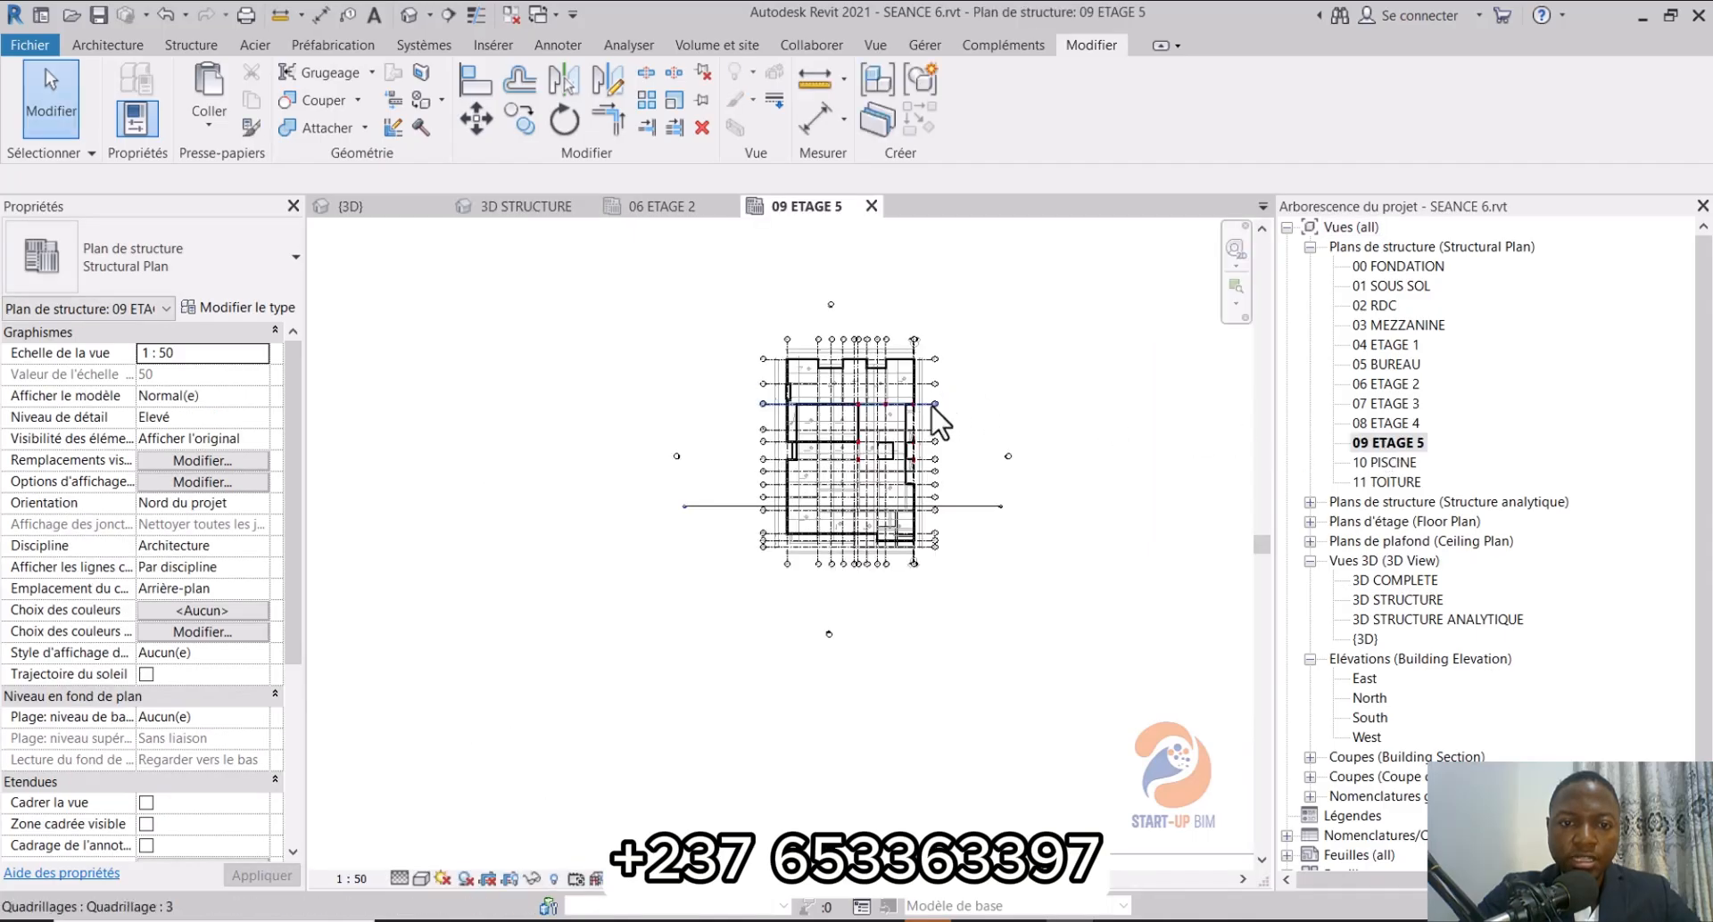
scroll(928, 419, "up", 5)
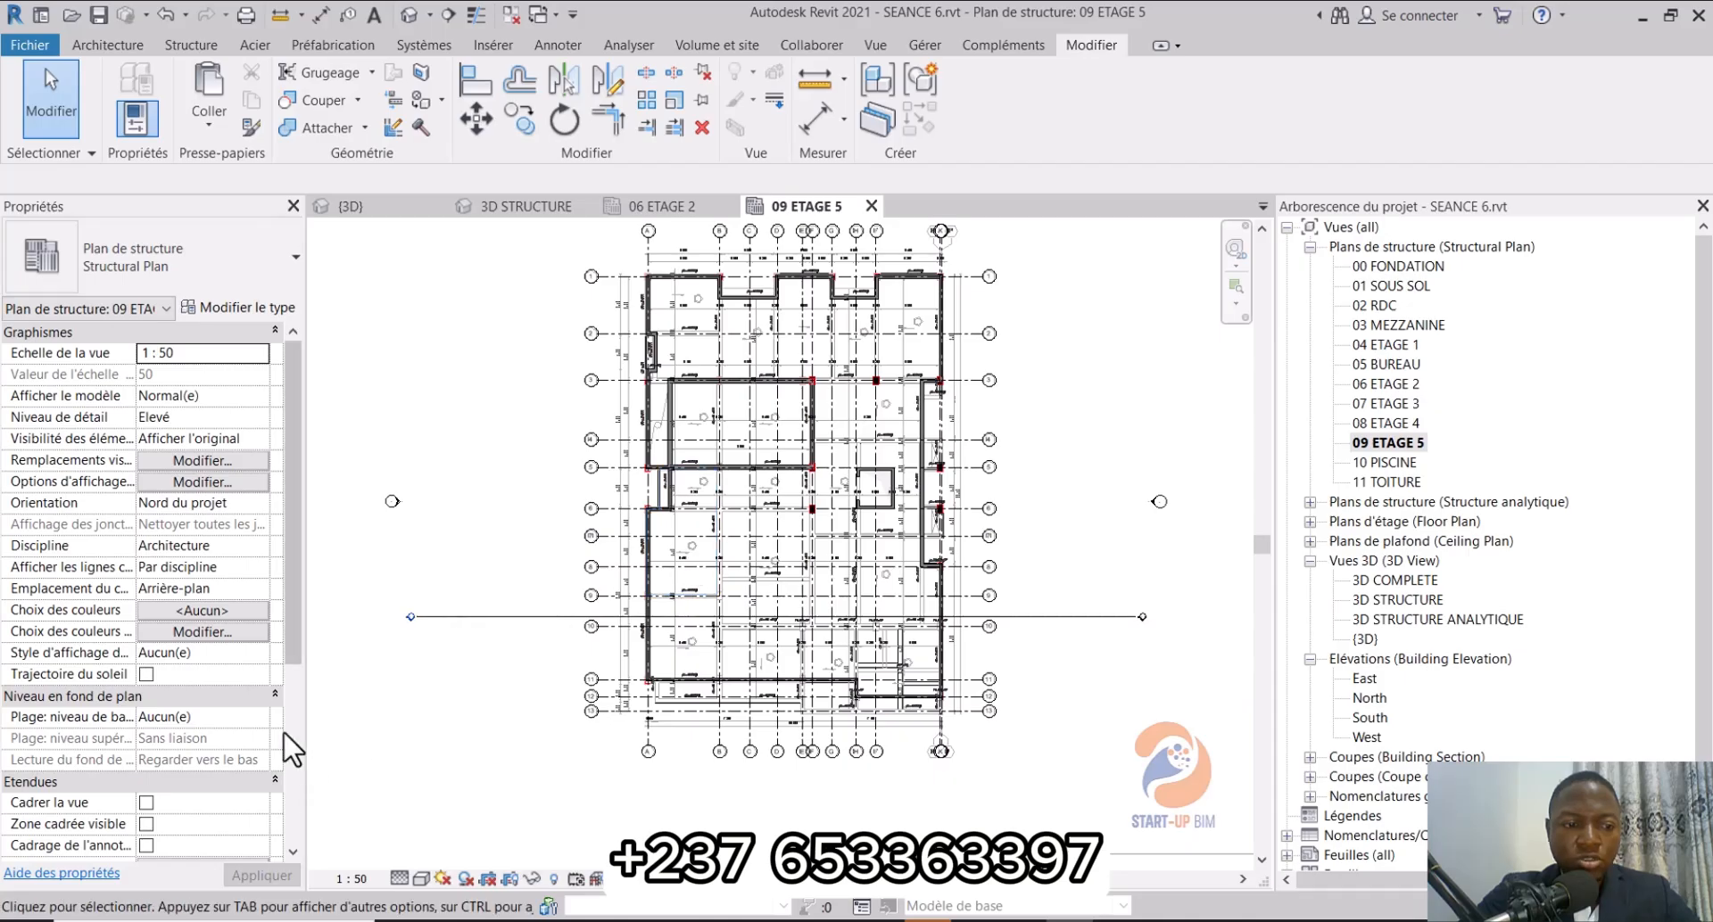
scroll(210, 665, "down", 5)
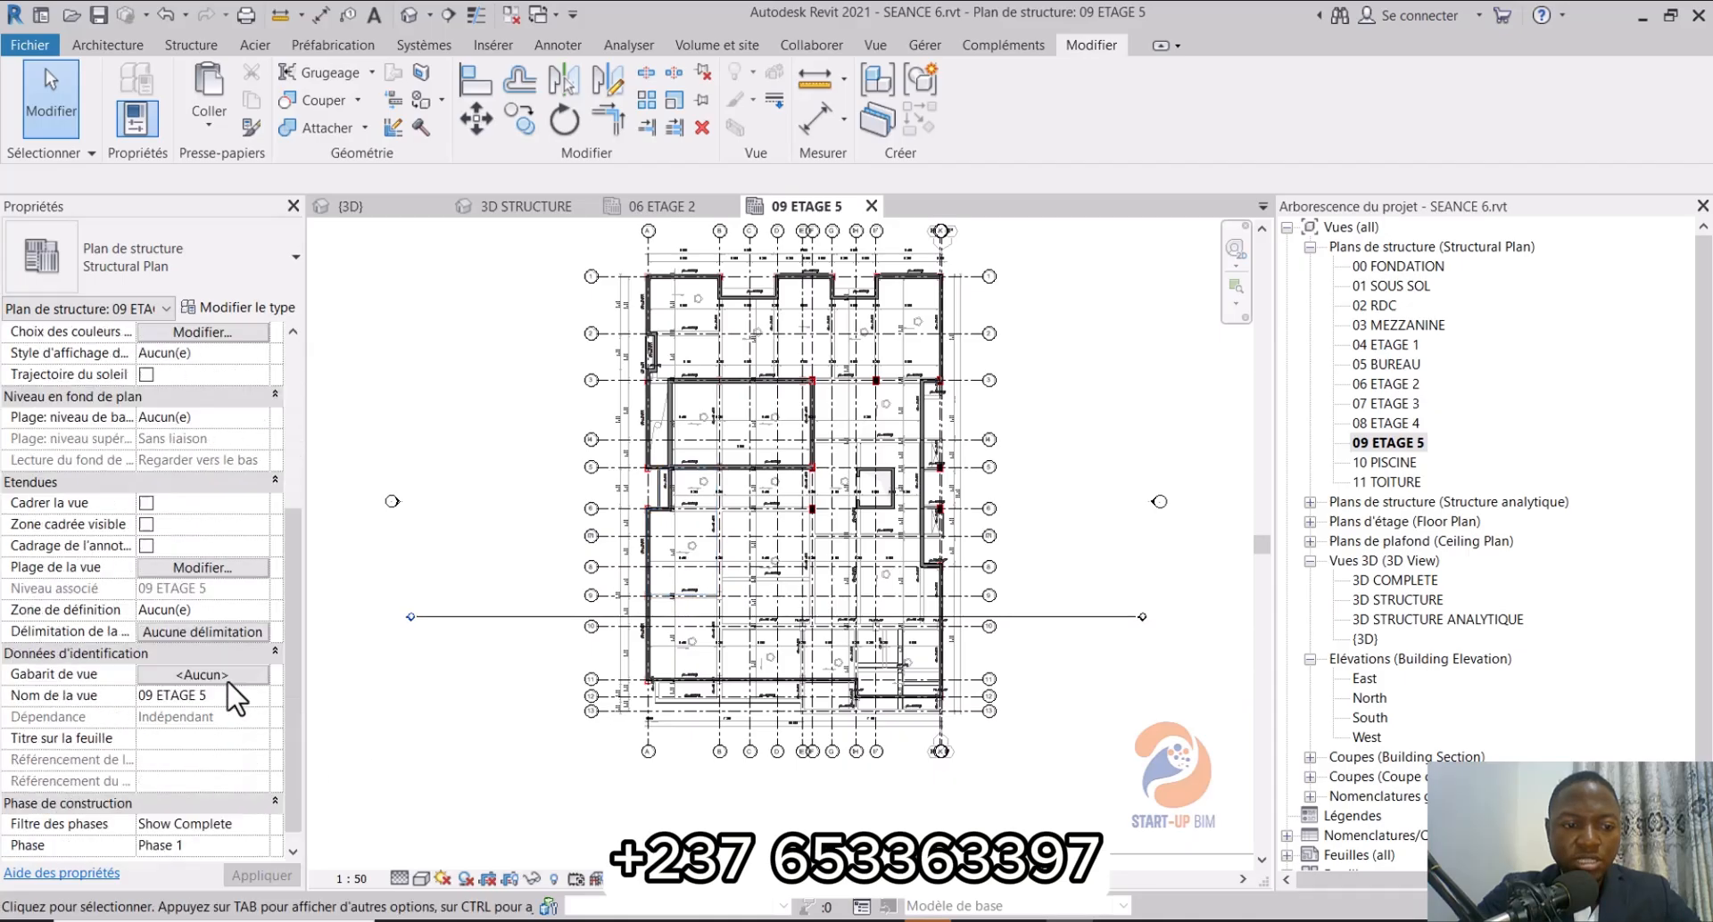
left_click(205, 547)
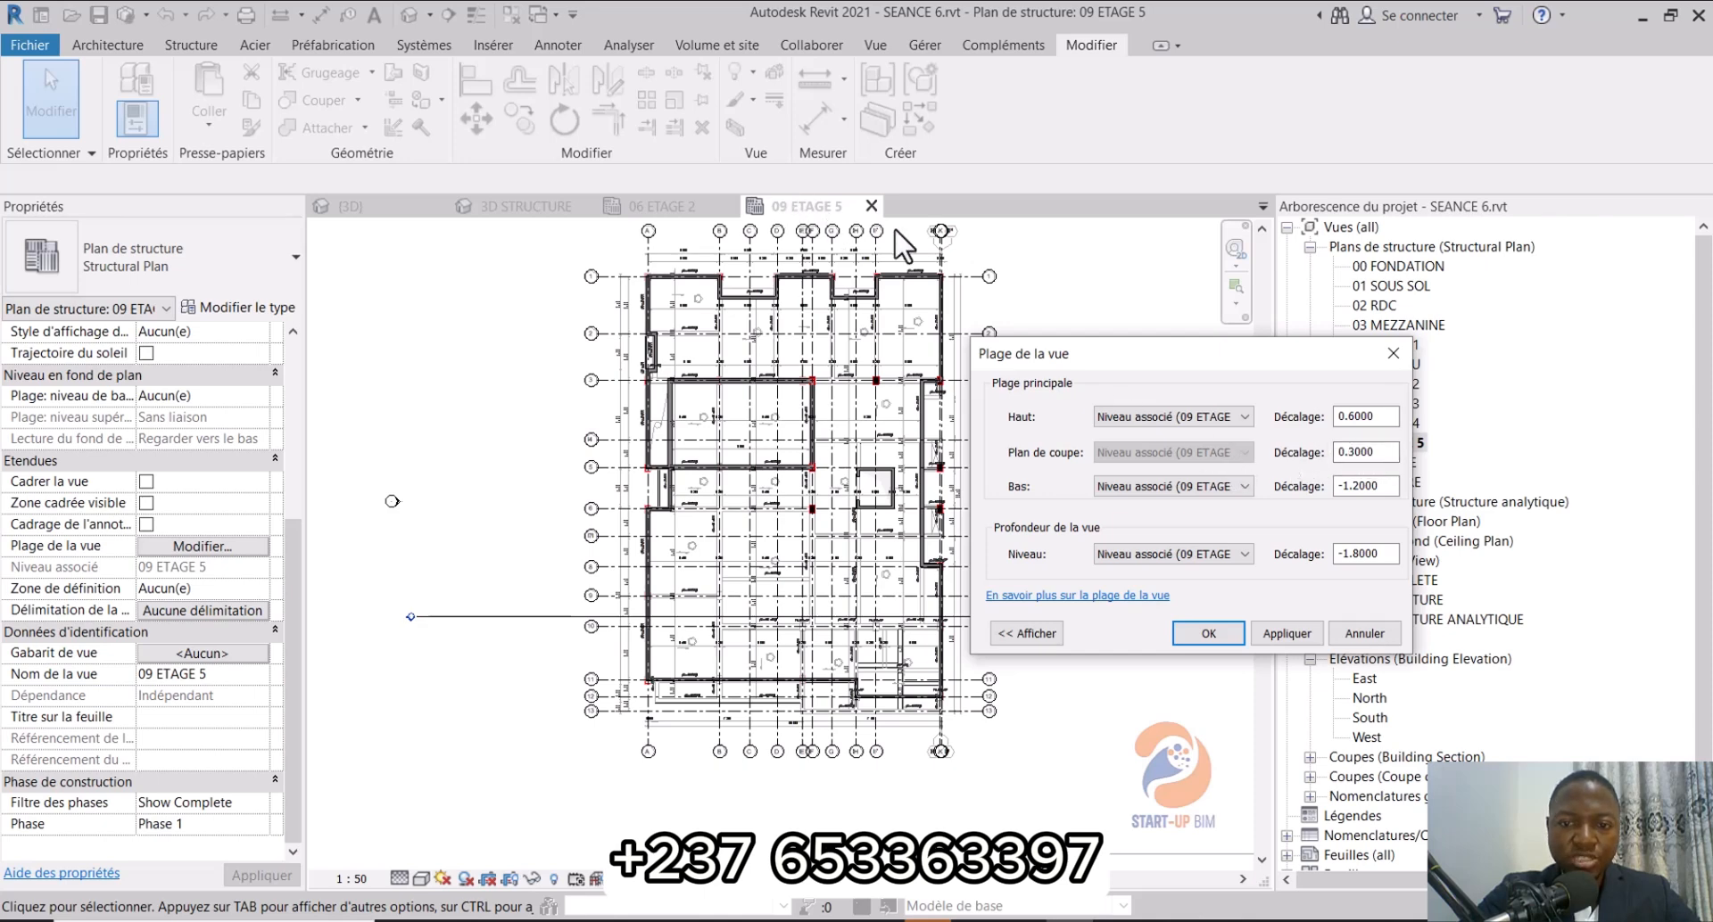
left_click(1242, 487)
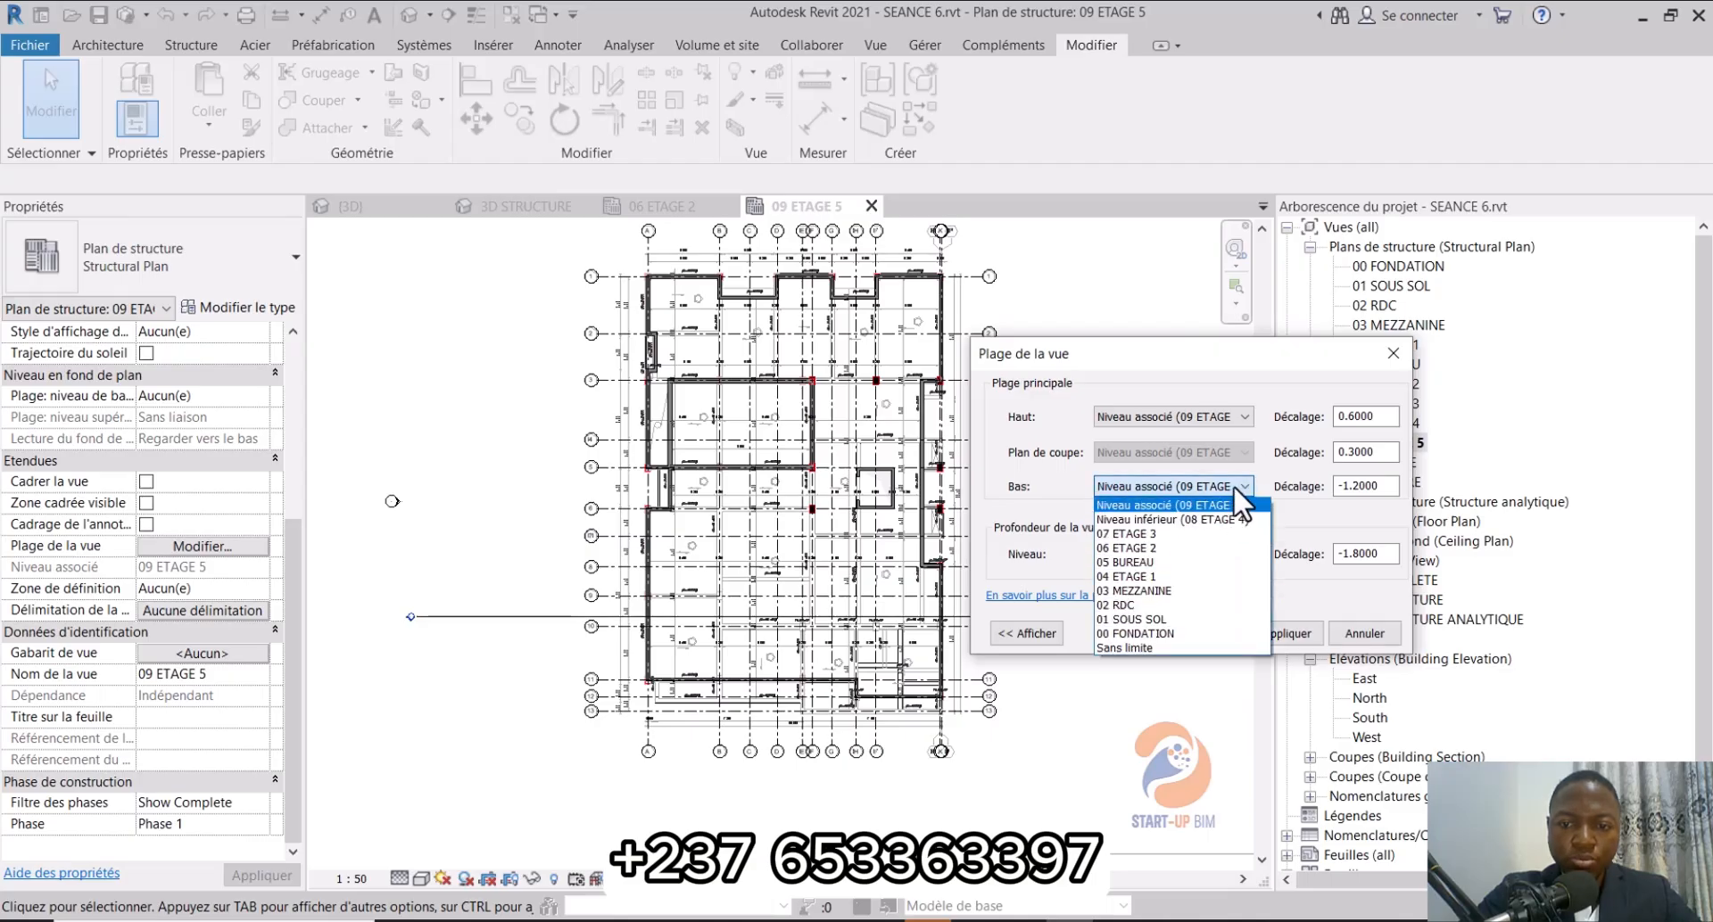
left_click(1236, 487)
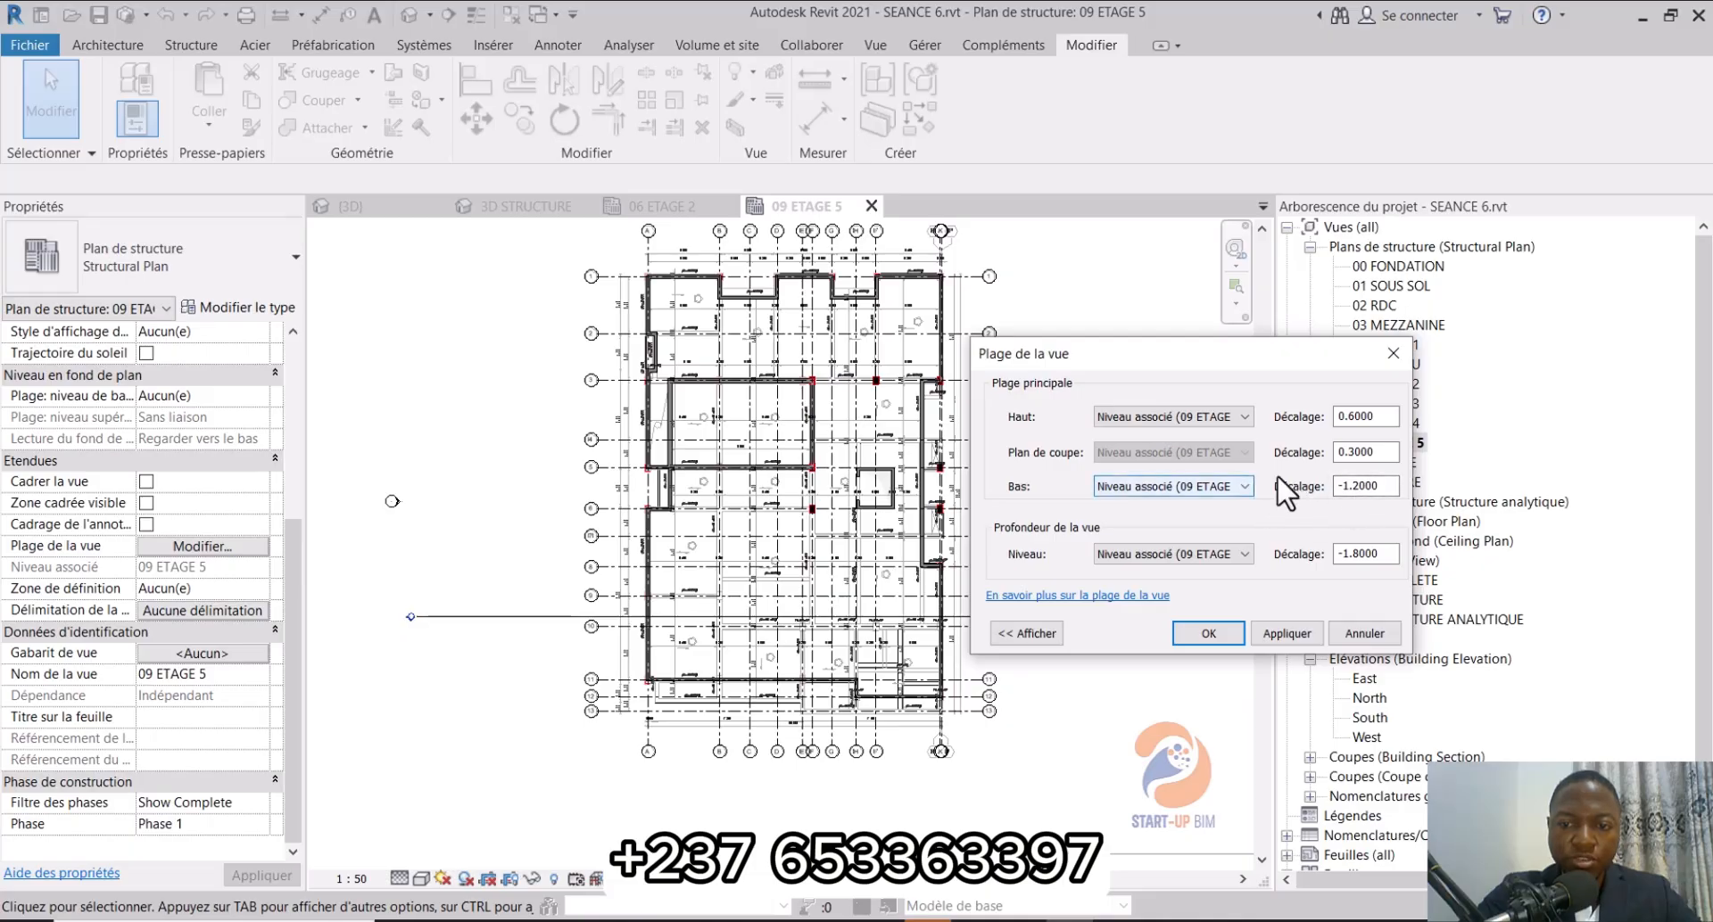
left_click(1392, 353)
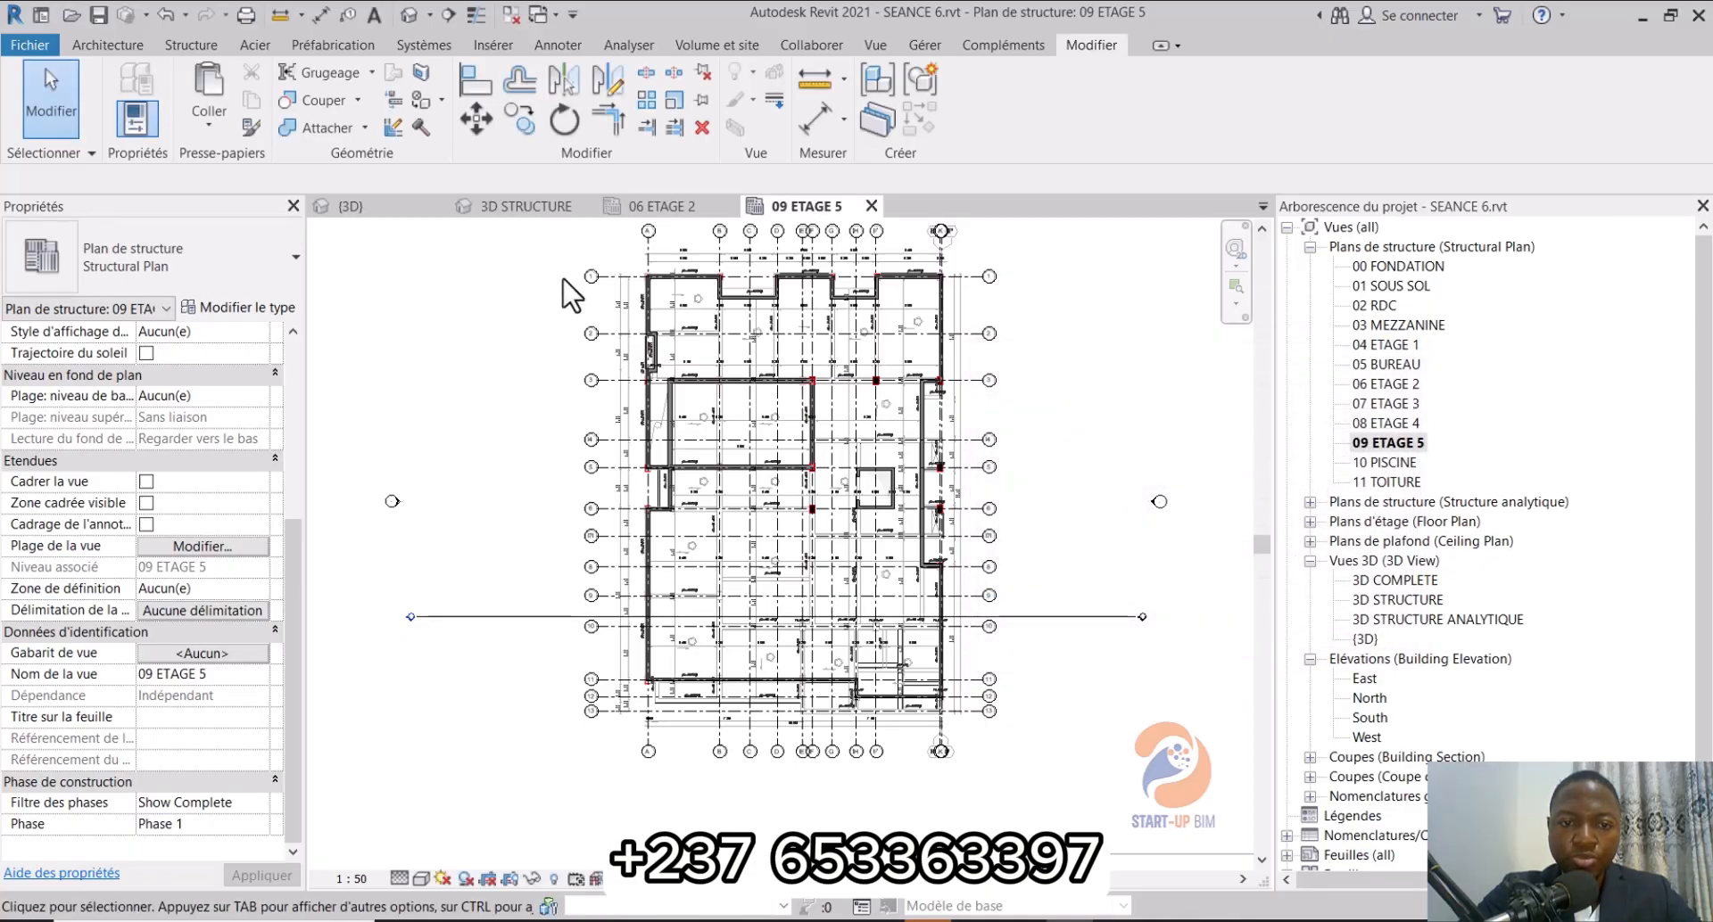
Step: Return to the 3D STRUCTURE view and turn on its section box
left_click(514, 208)
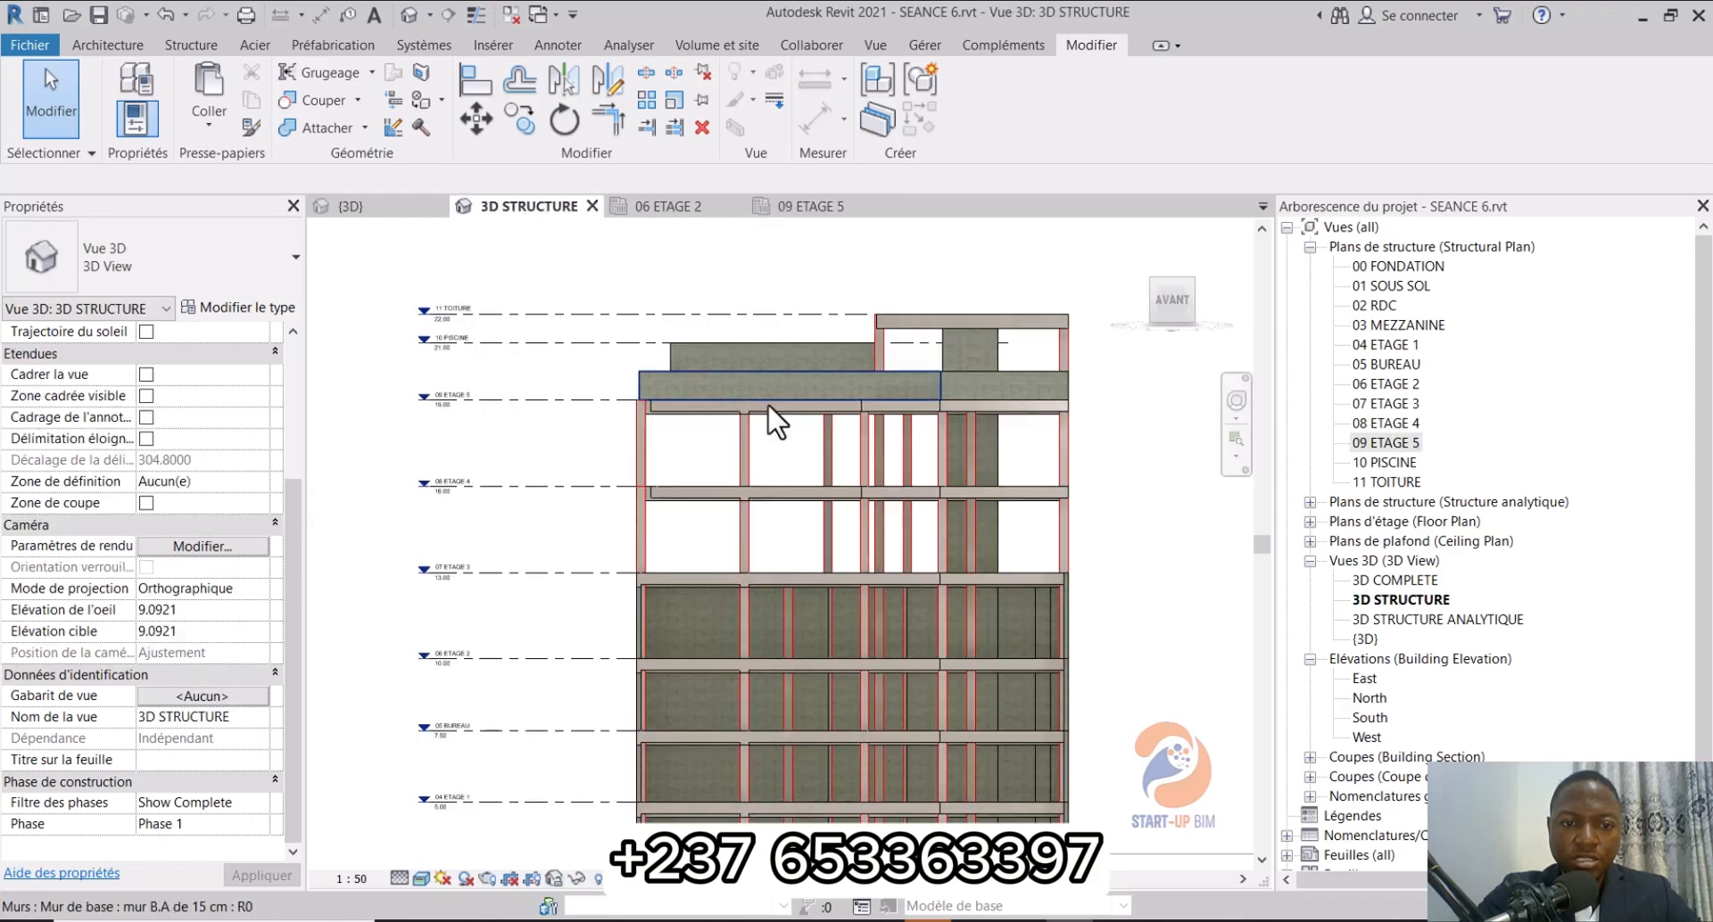
scroll(518, 402, "down", 2)
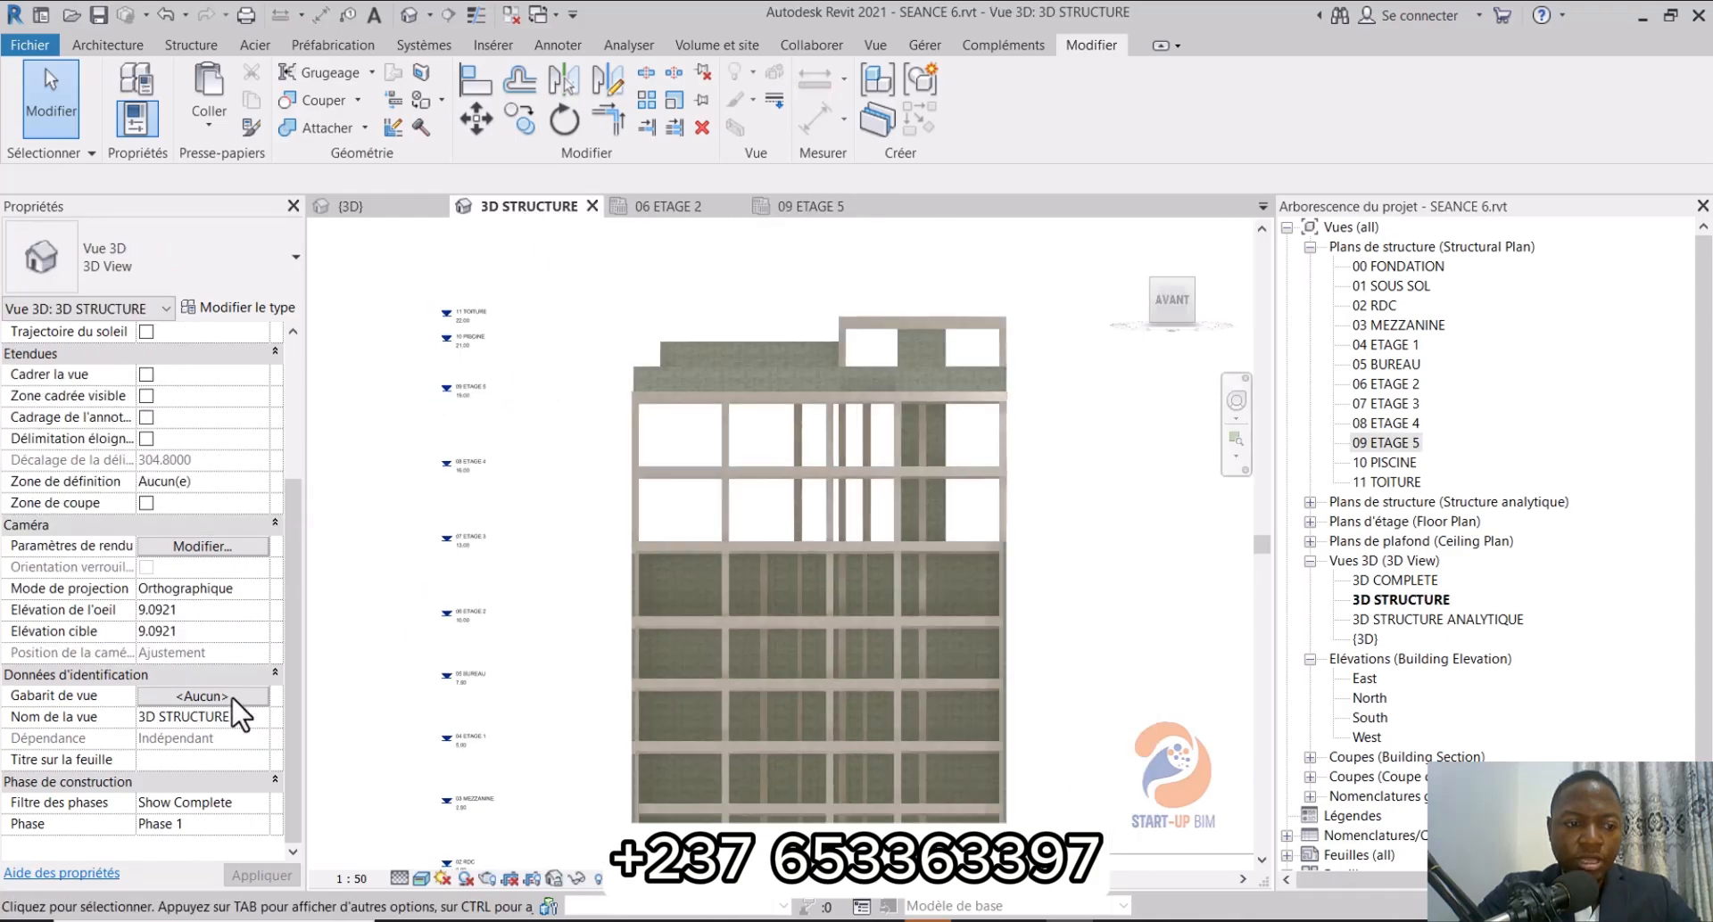
left_click(146, 502)
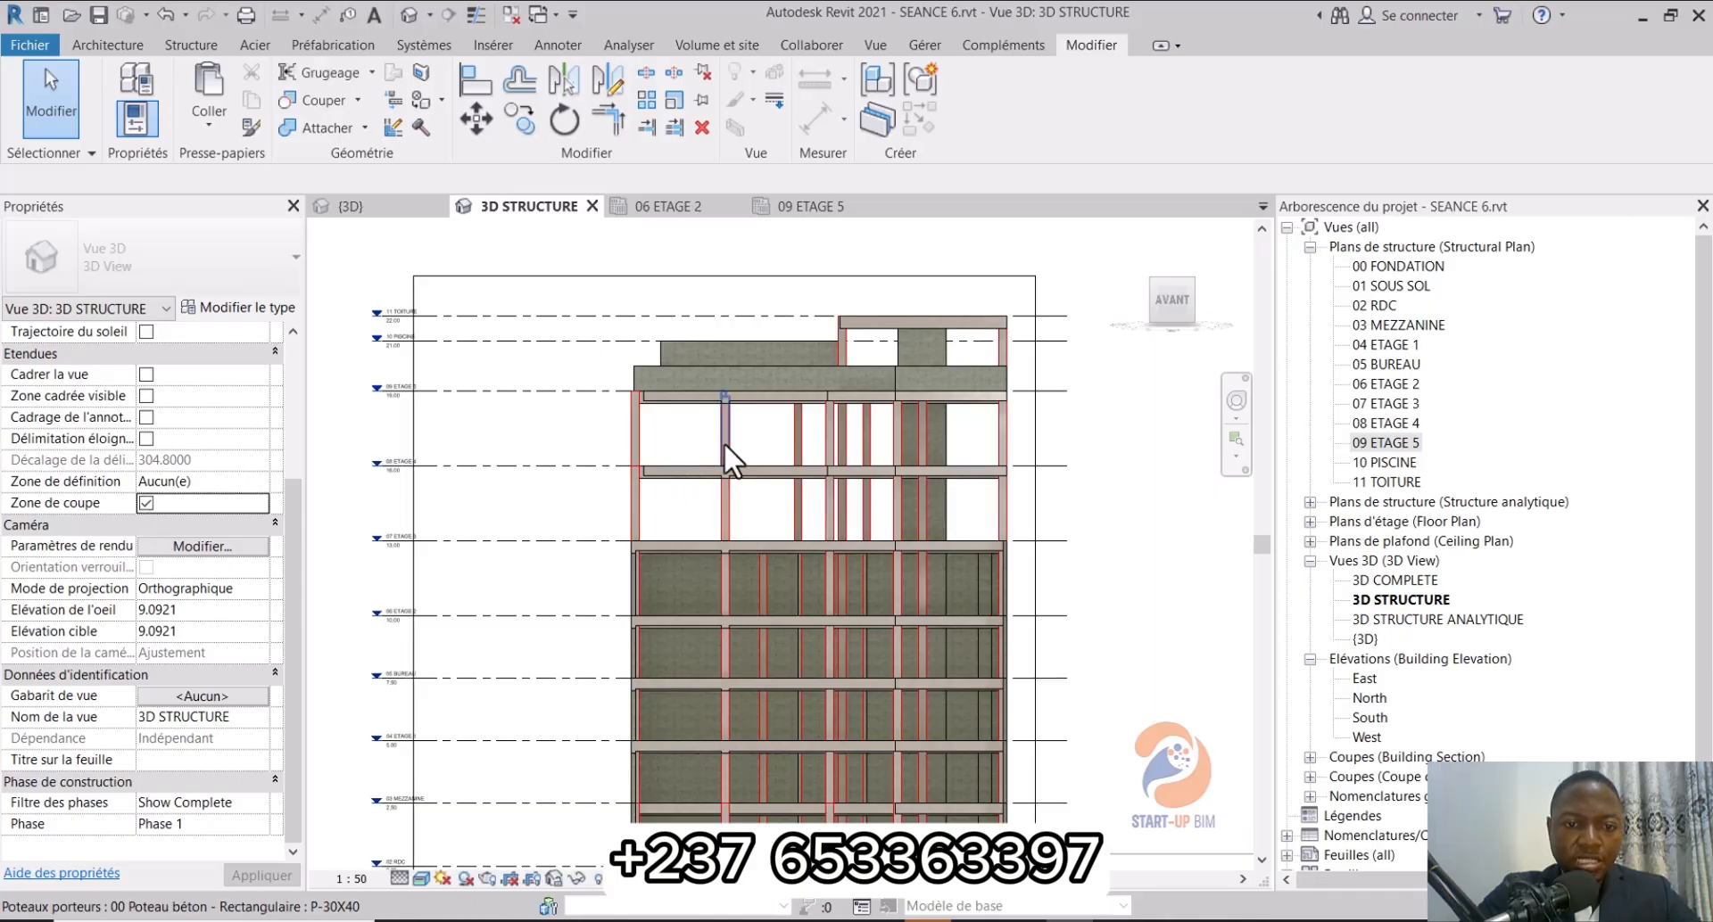
Step: Shrink the section box vertically around level 09 ETAGE 5, raising its bottom to just below that floor and lowering its top to just above it
scroll(725, 442, "down", 2)
left_click(749, 760)
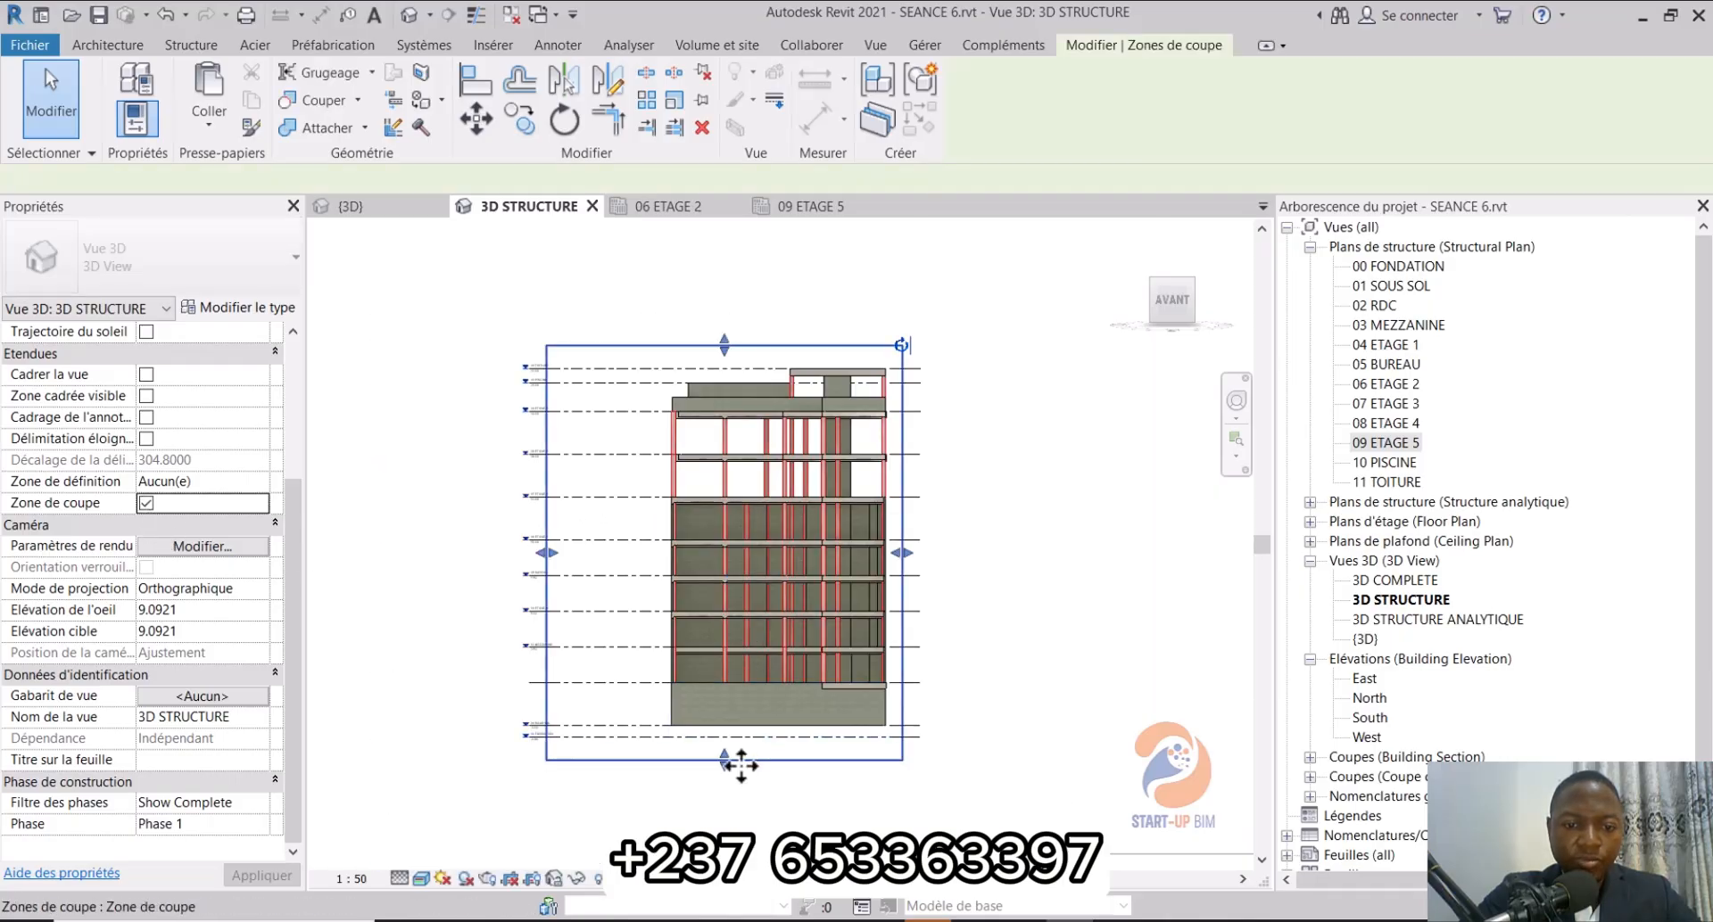
left_click_drag(725, 760, 725, 644)
left_click_drag(727, 479, 749, 431)
scroll(540, 391, "up", 5)
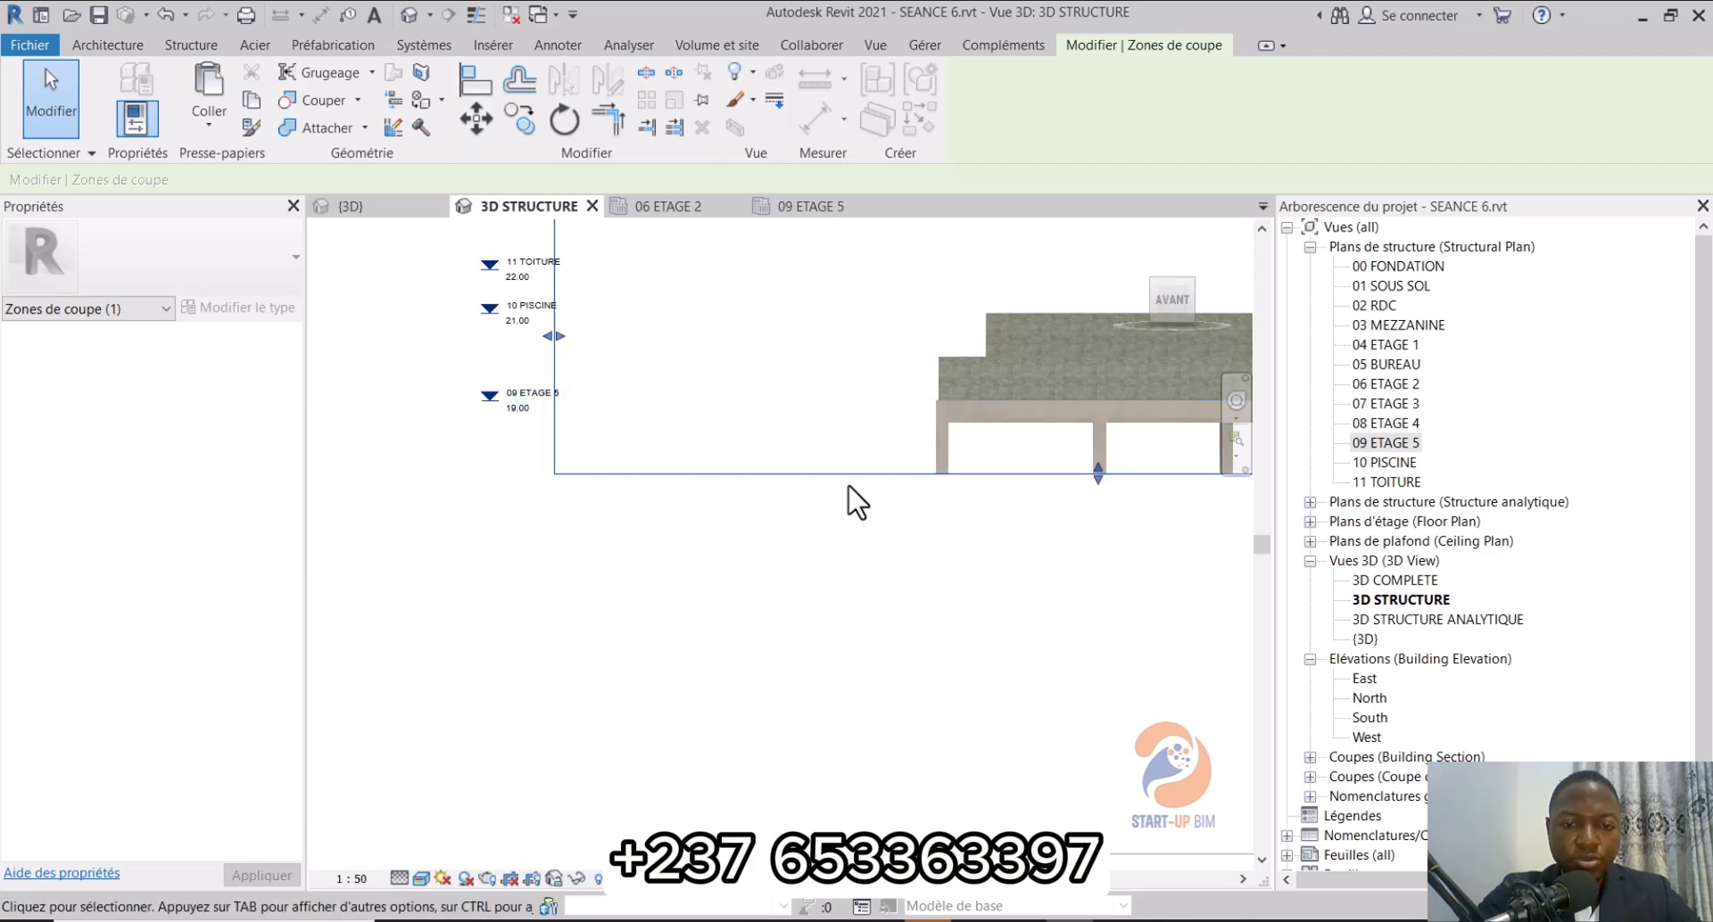
scroll(843, 486, "down", 2)
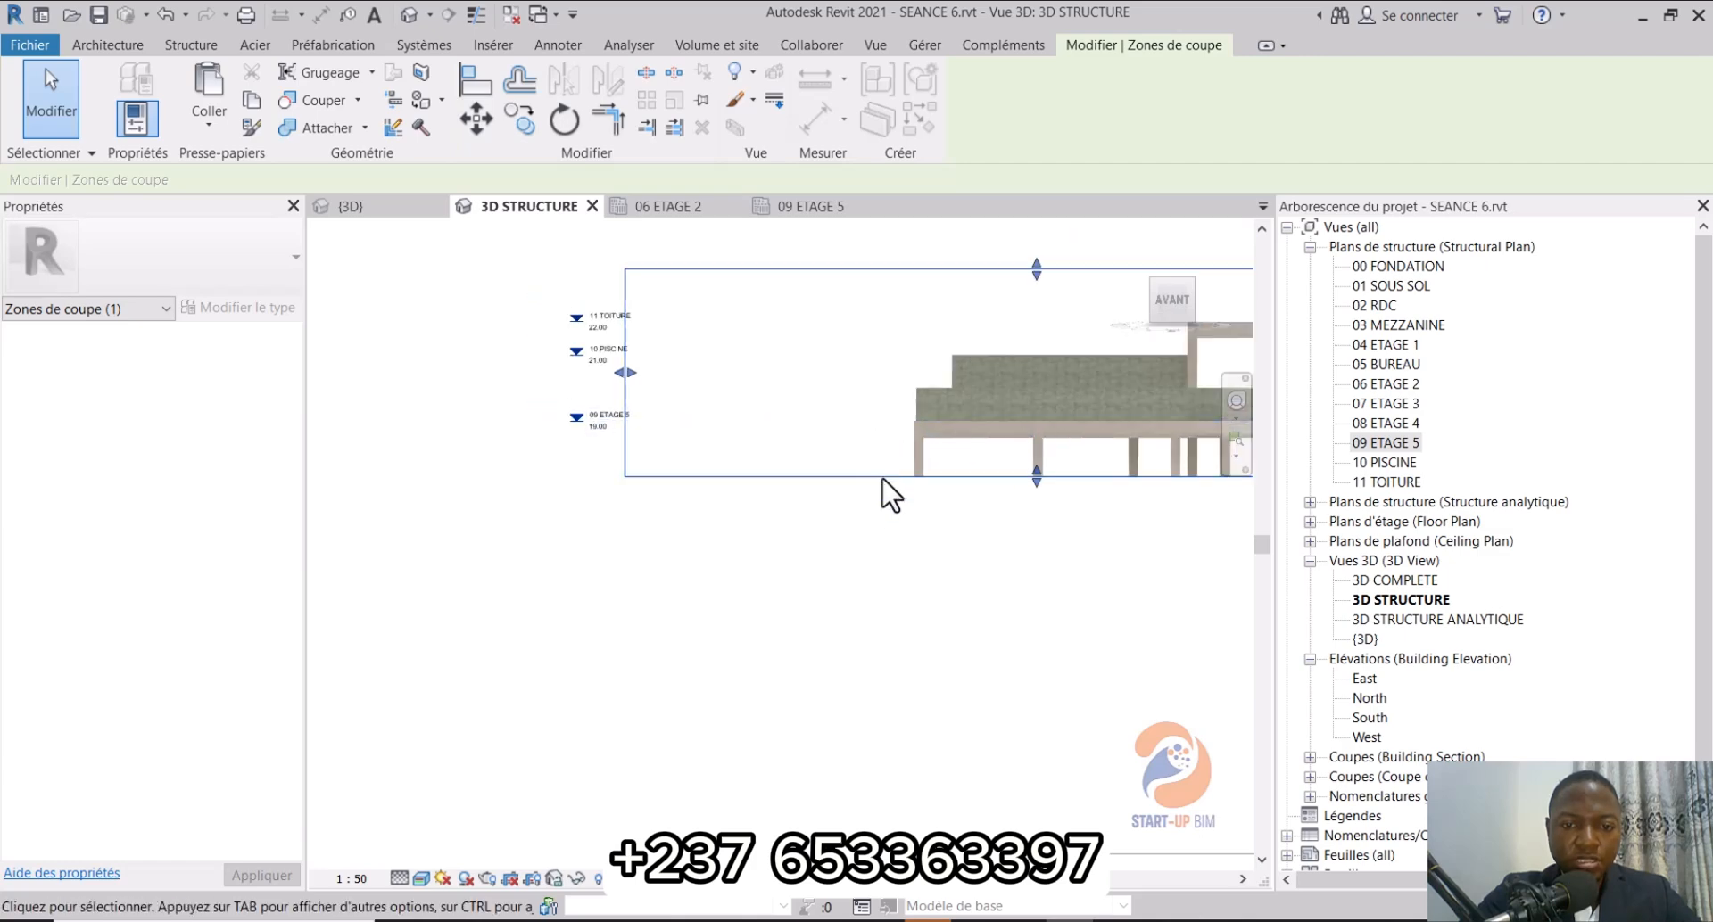
middle_click_drag(772, 496, 676, 535)
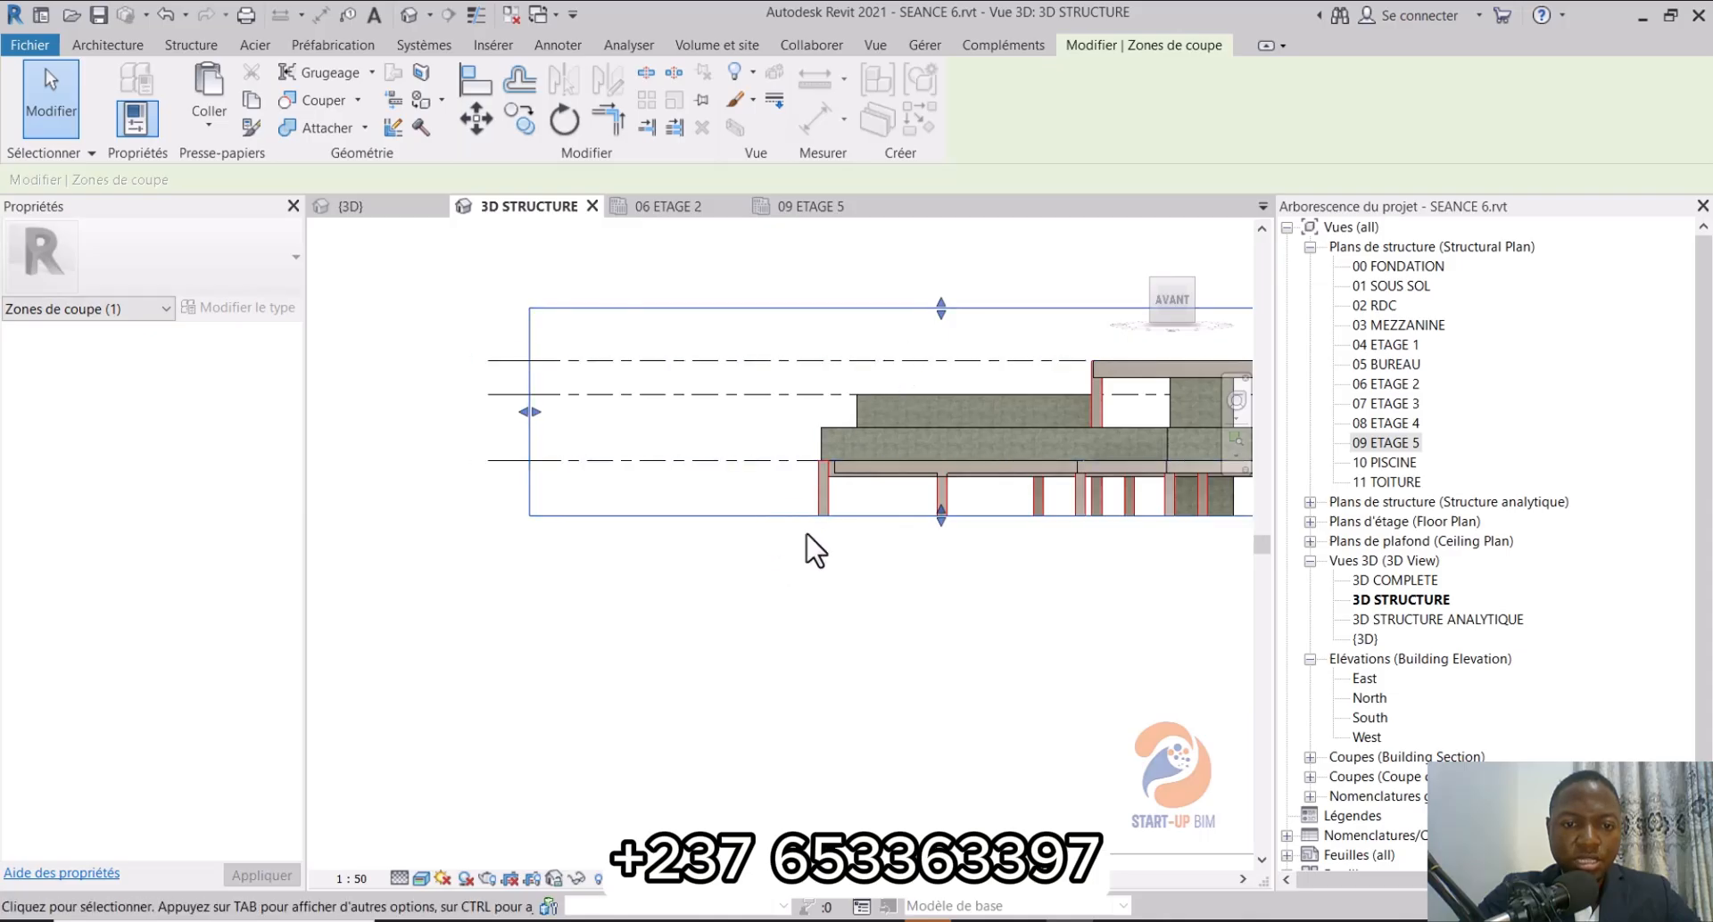
left_click_drag(942, 310, 917, 437)
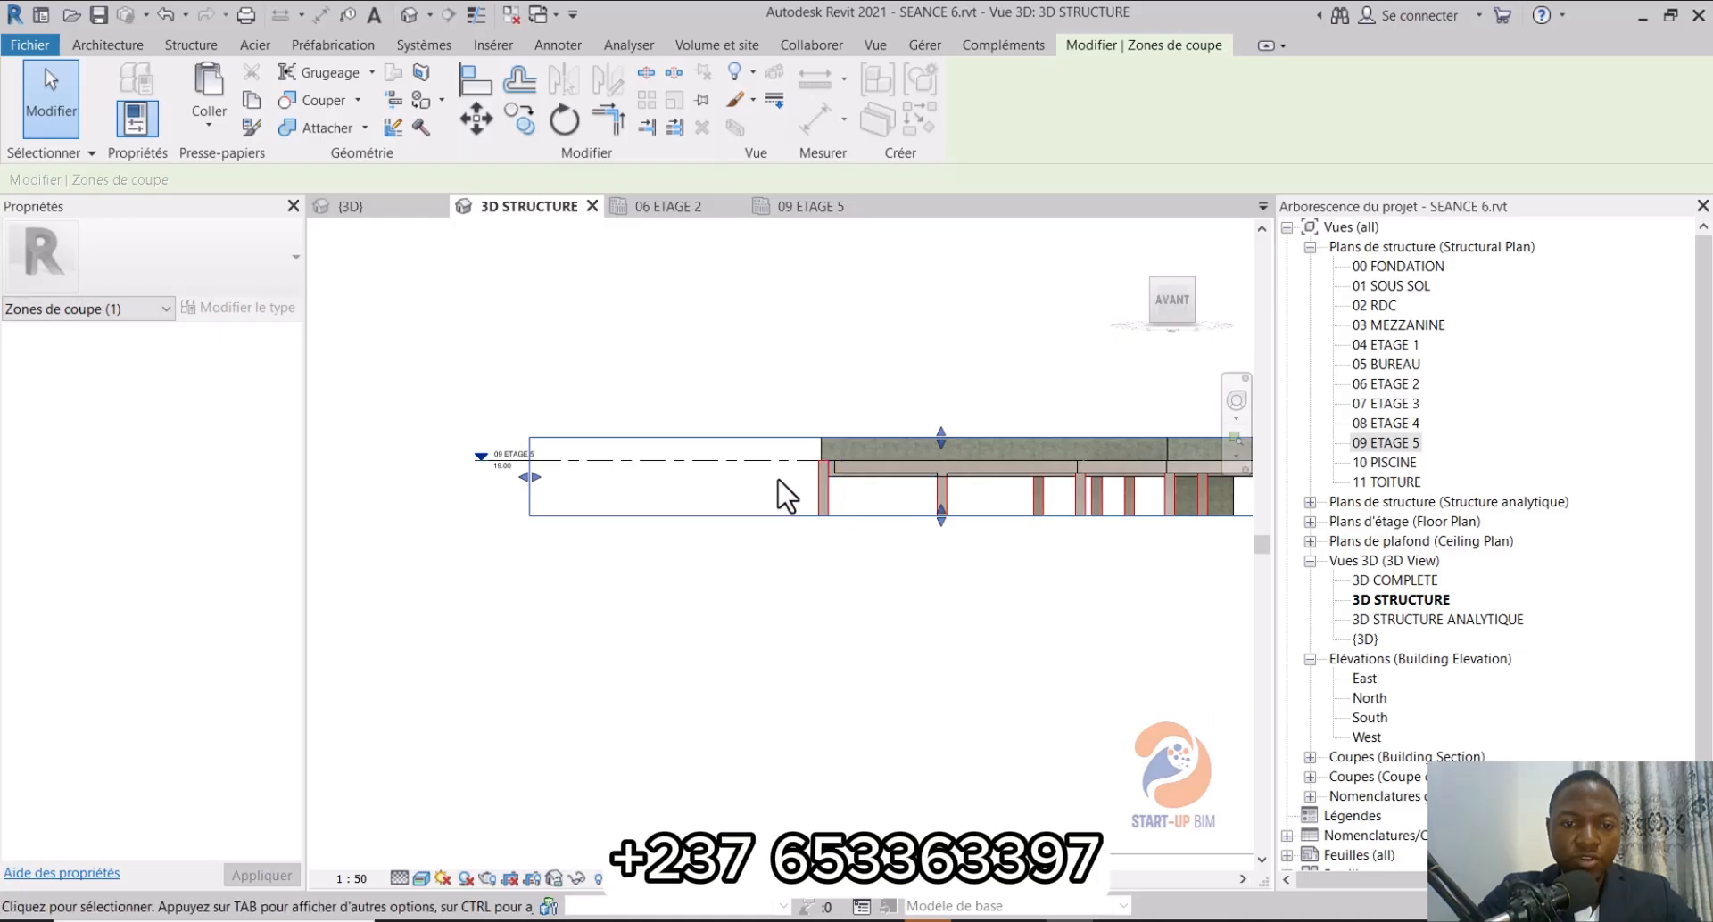
left_click(789, 406)
Step: View the sectioned 3D structure from above (HAUT) and compare it with the 09 ETAGE 5 structural plan
scroll(843, 406, "down", 4)
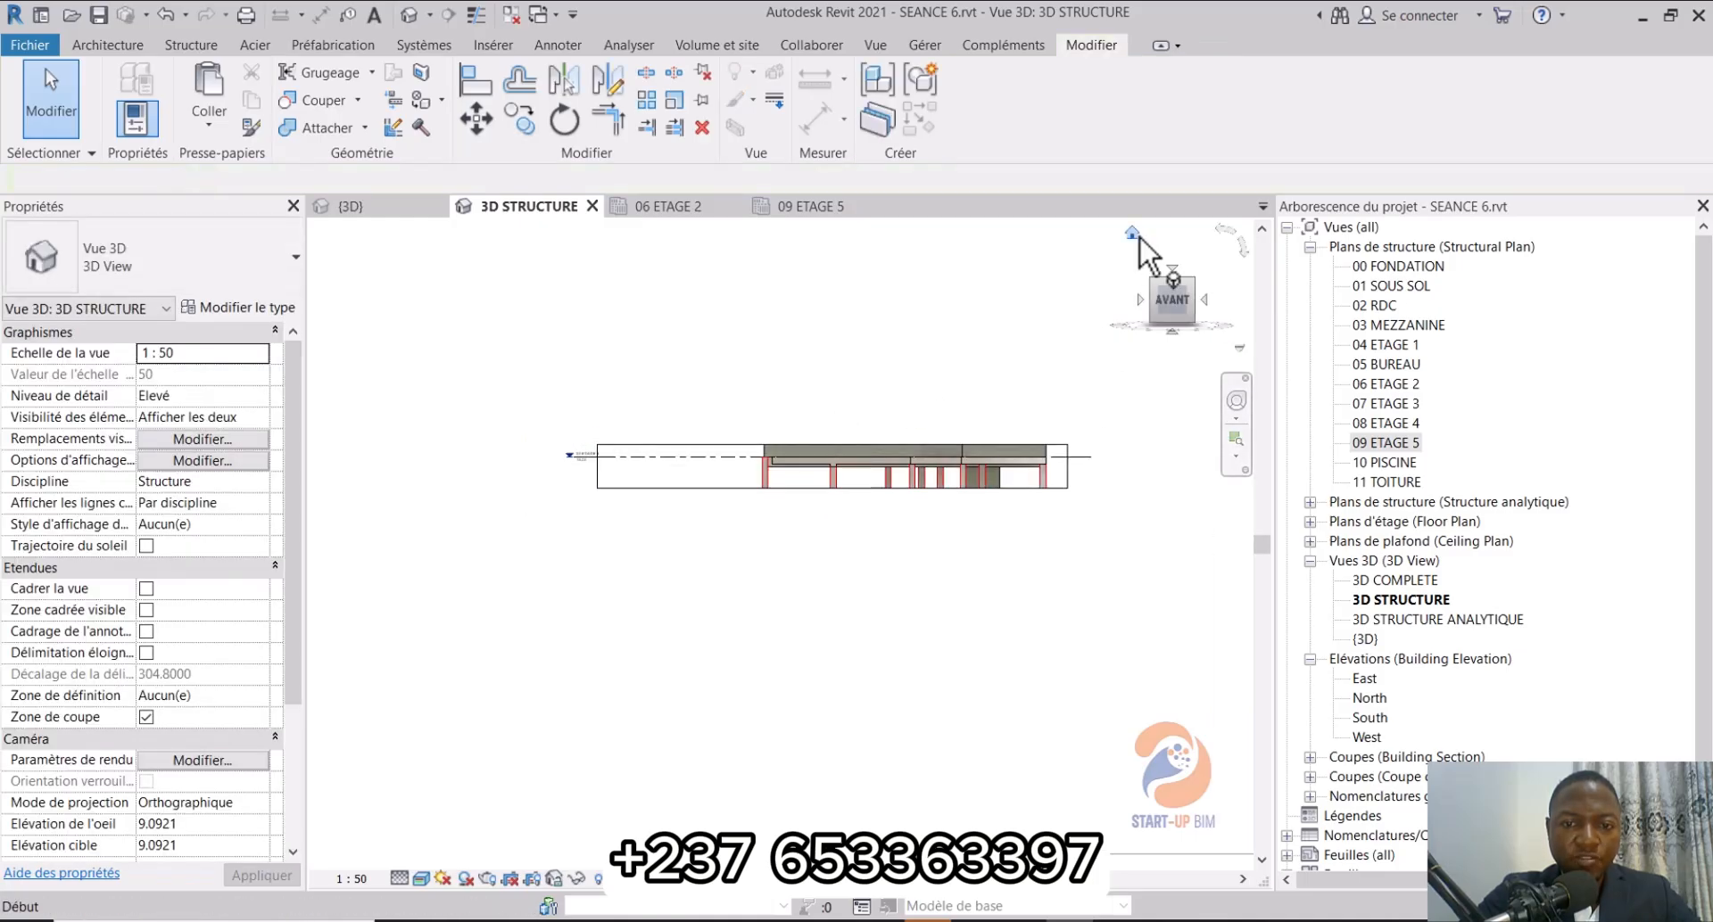
left_click(1149, 279)
left_click(1148, 280)
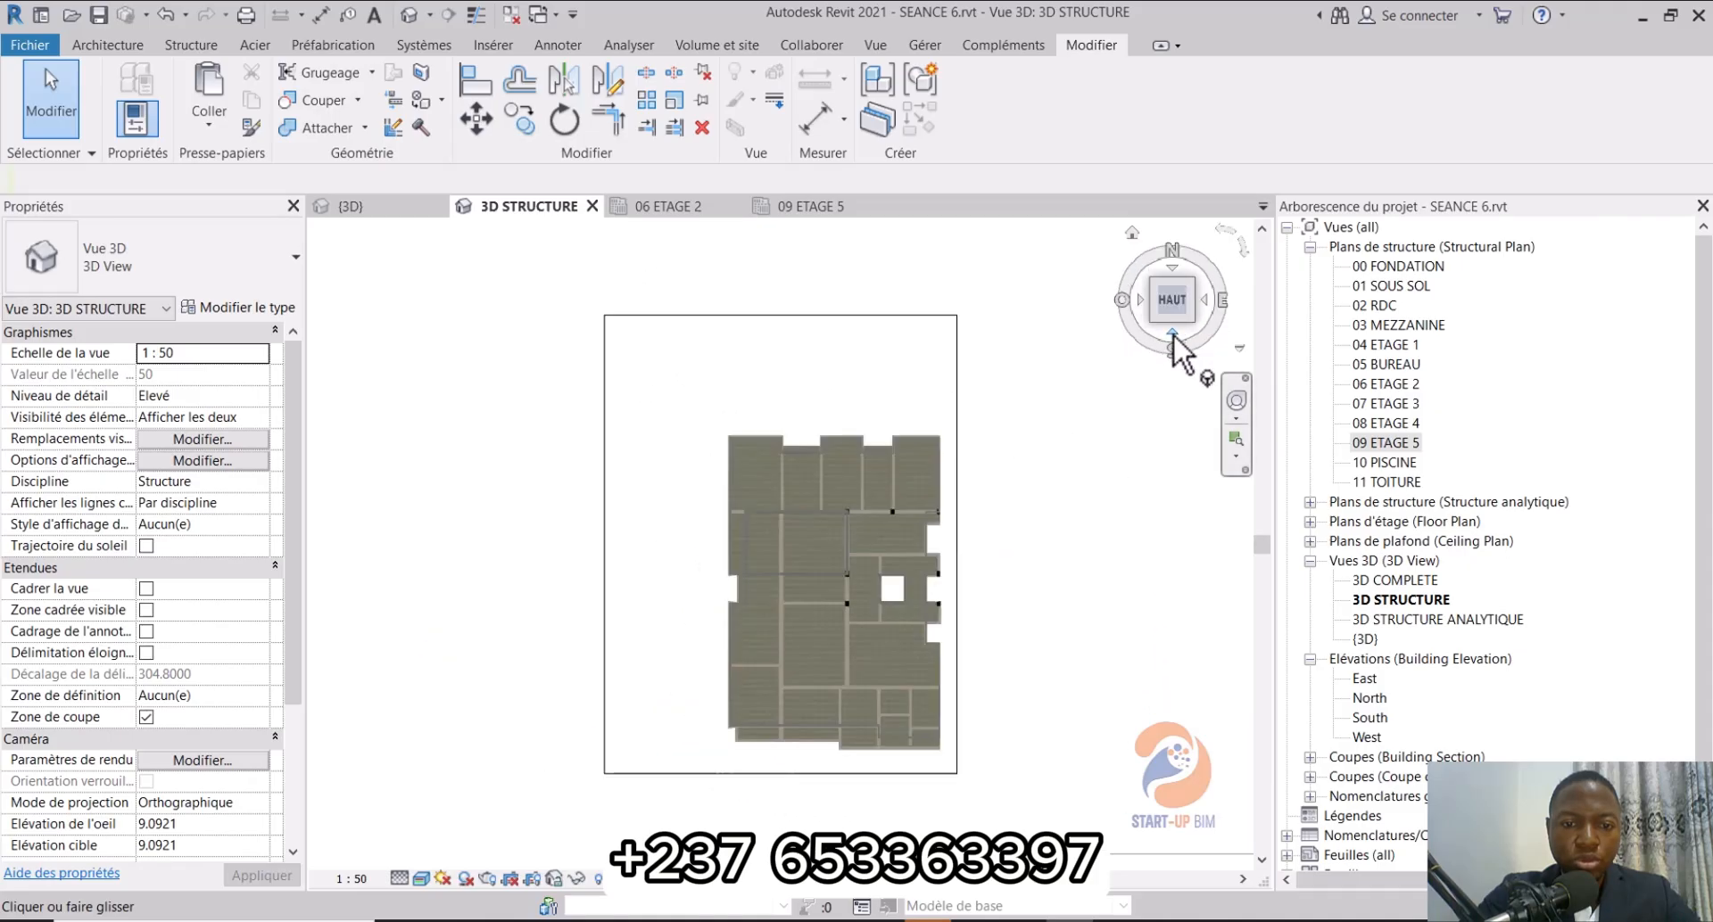
scroll(870, 721, "up", 3)
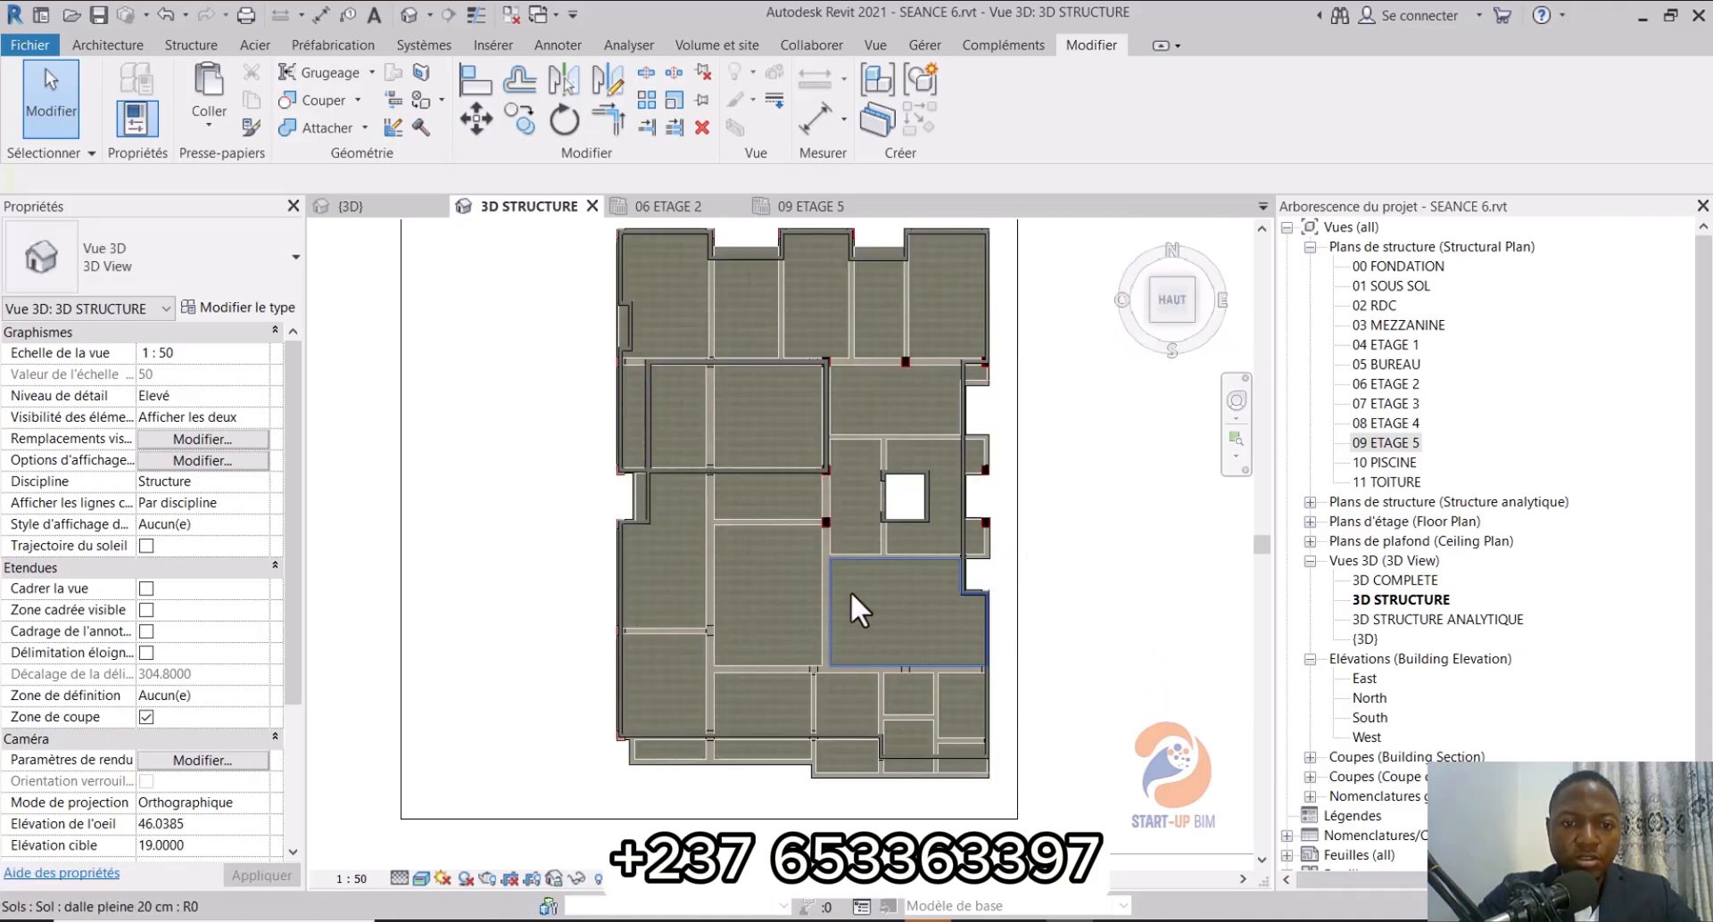
left_click(817, 203)
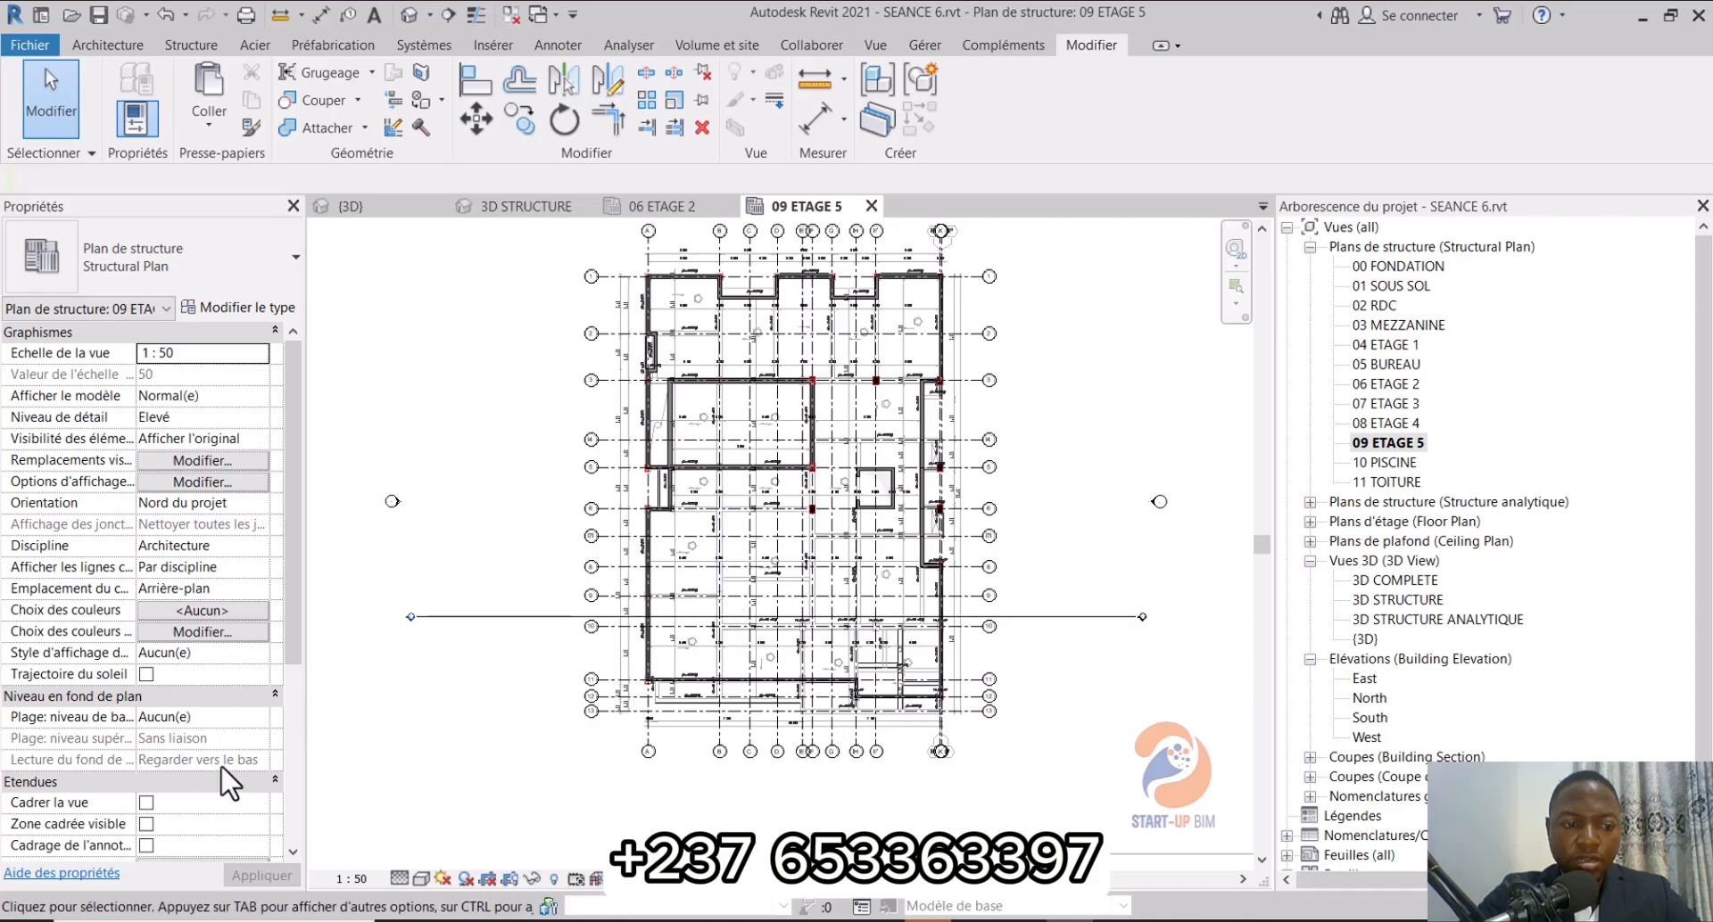
scroll(228, 767, "down", 2)
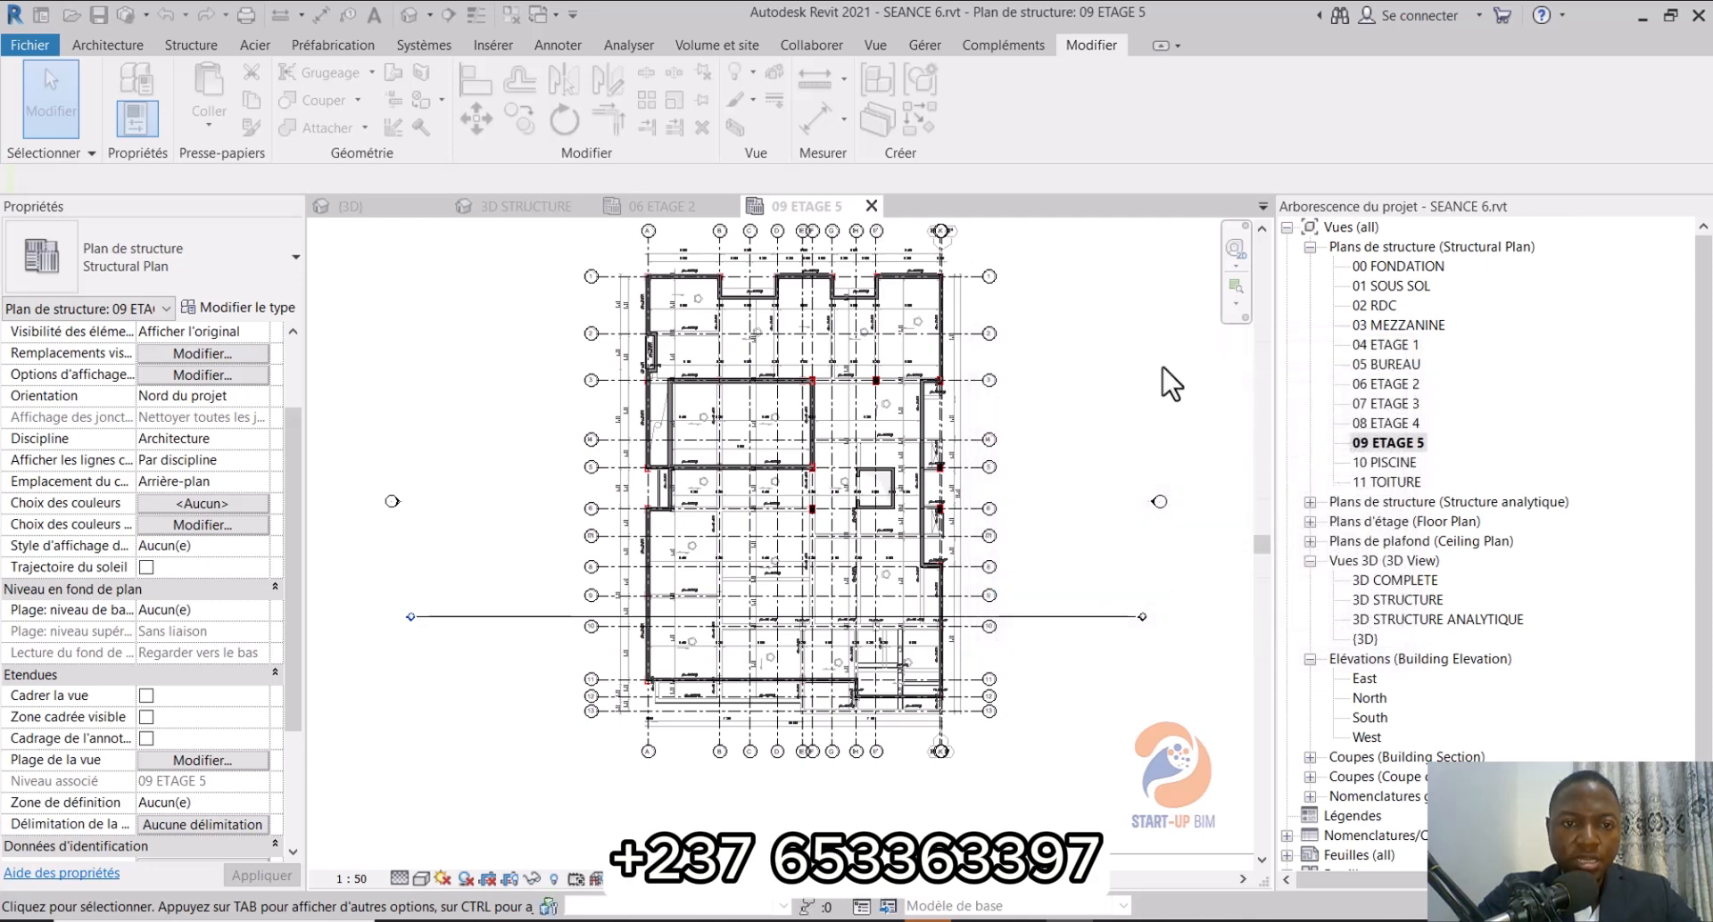
left_click(1392, 354)
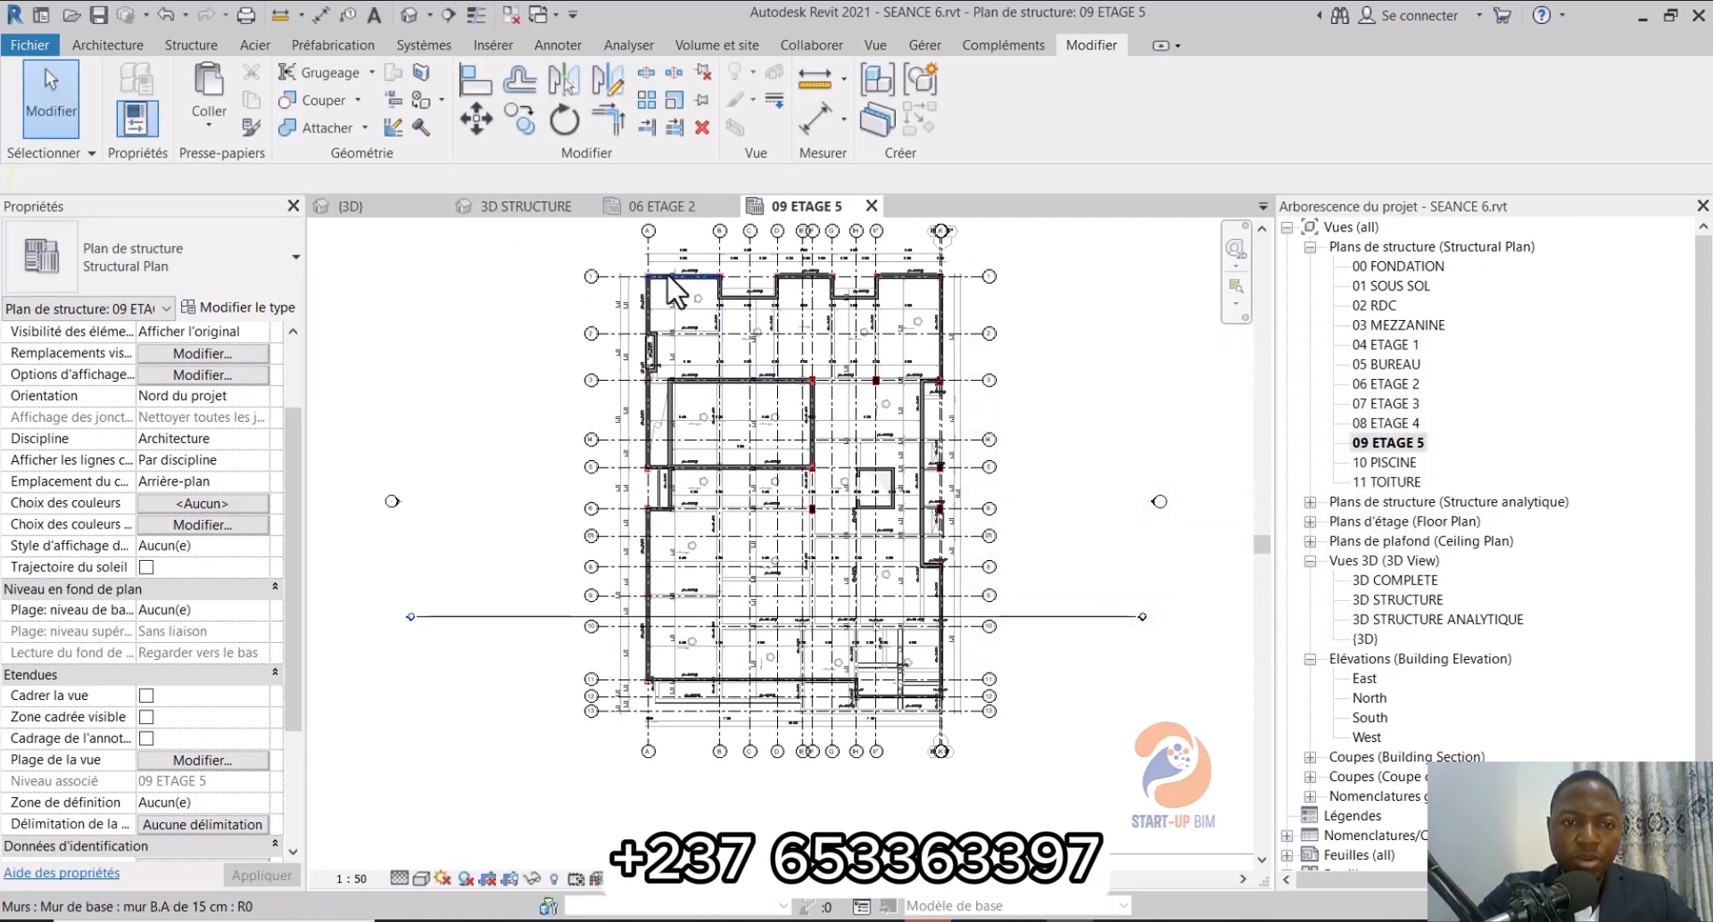
left_click(523, 207)
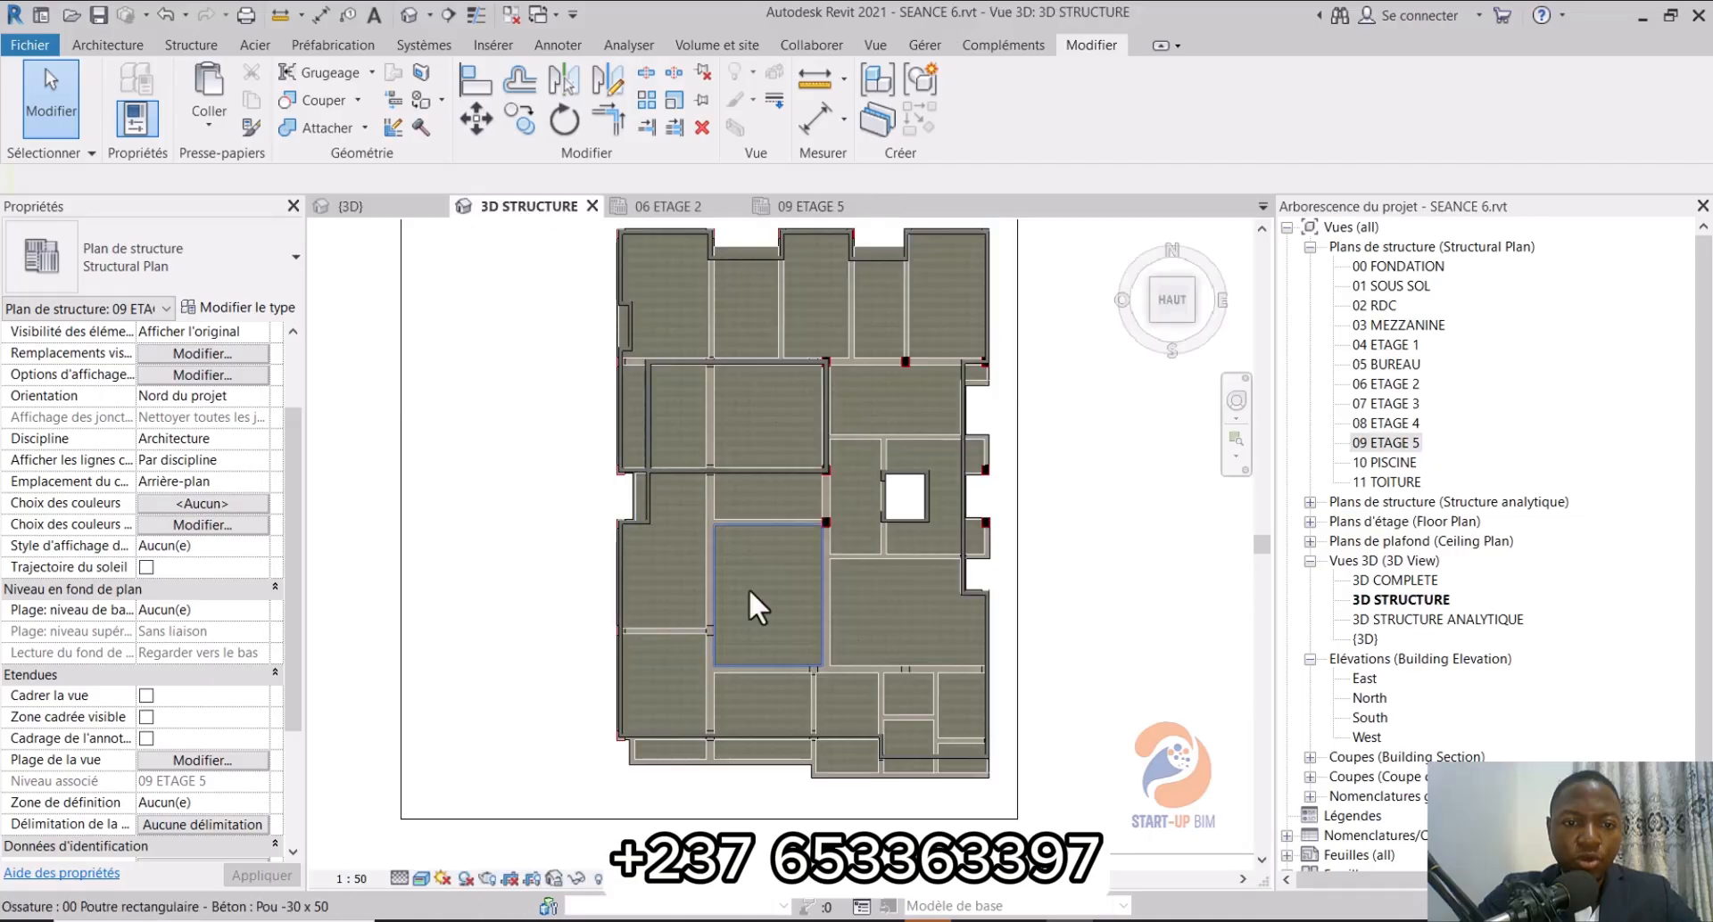
Step: Extend the section box's bottom downward to include all lower floors, and check the model from above and in the home 3D orientation
left_click(1195, 320)
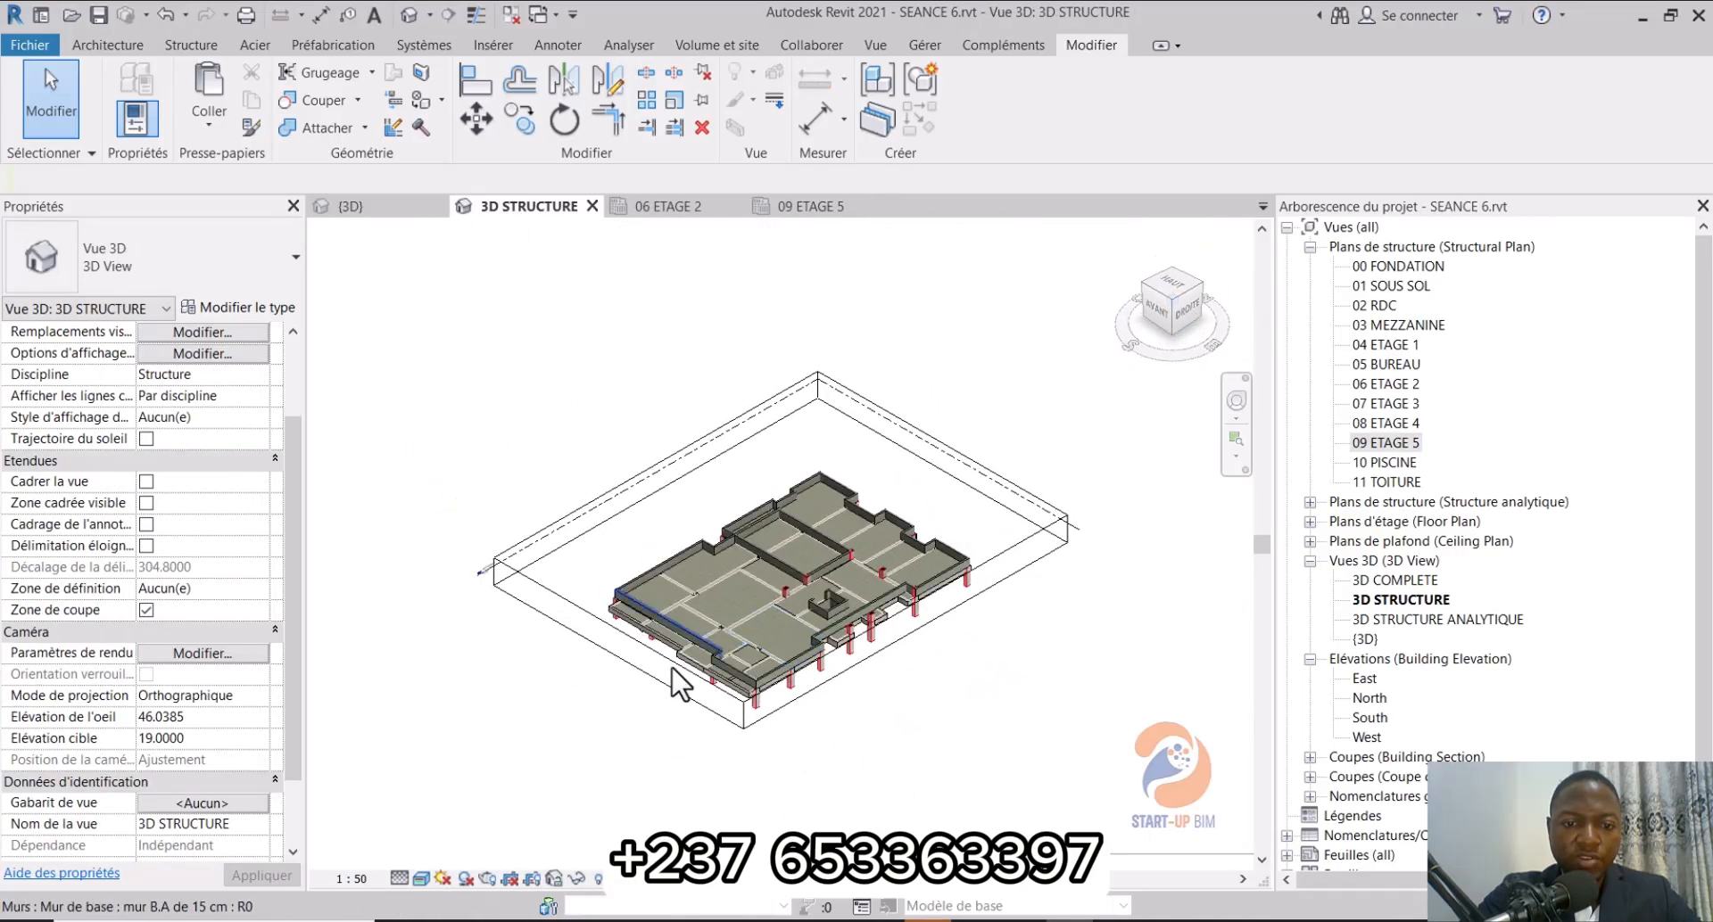
left_click(705, 715)
scroll(786, 718, "down", 2)
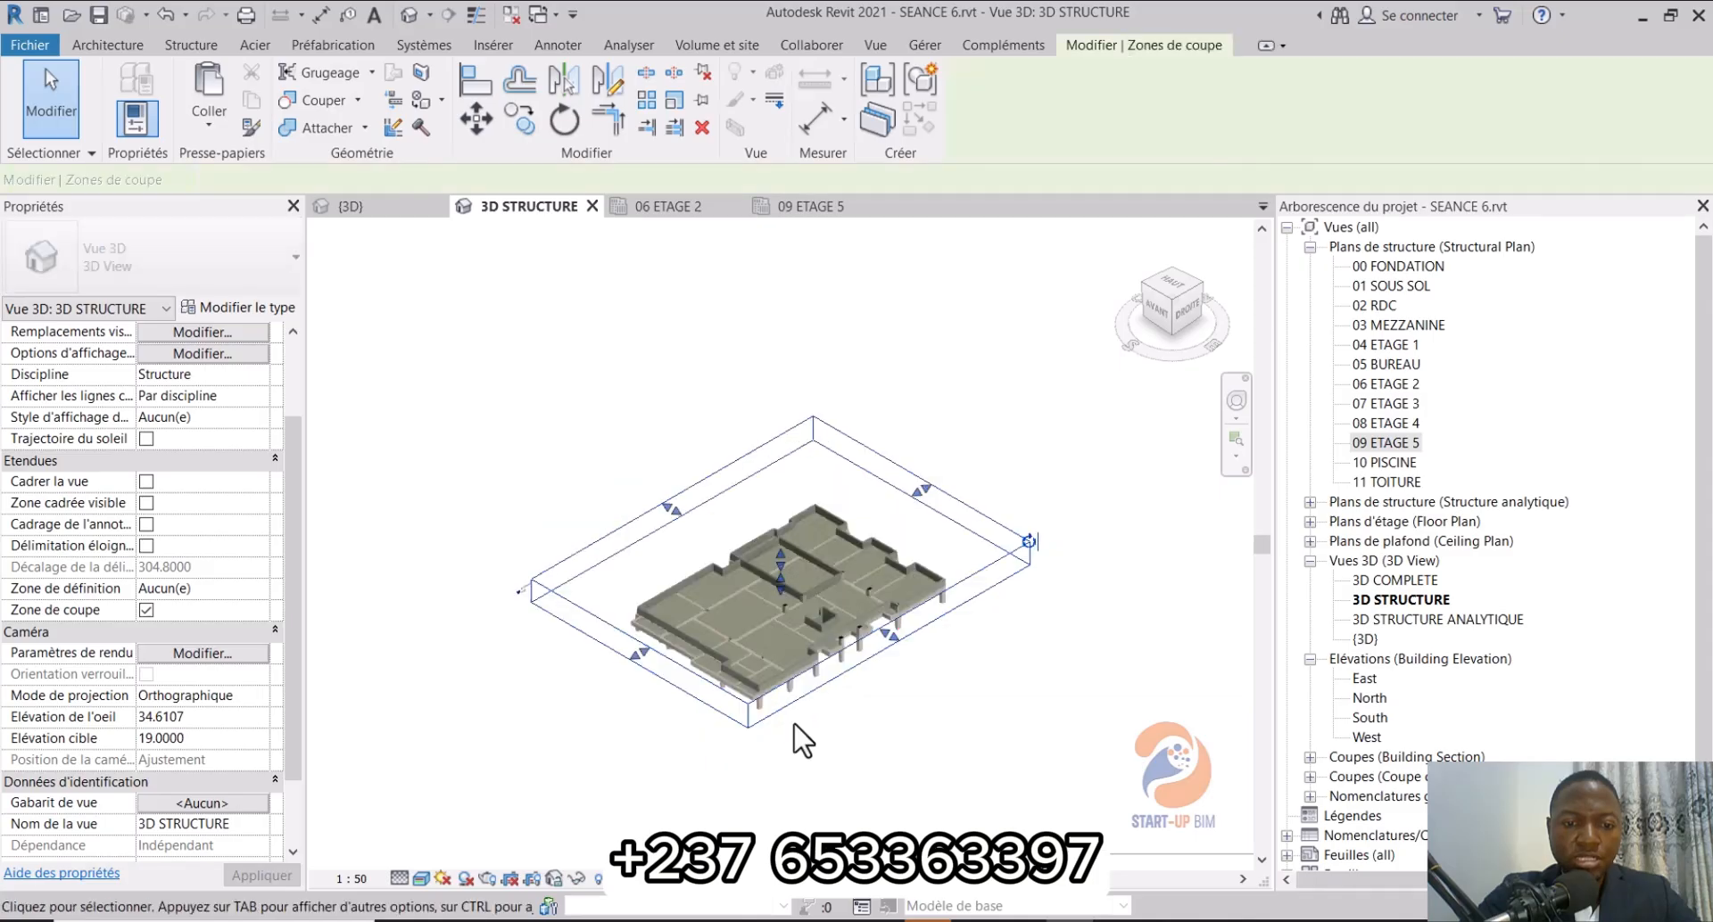
middle_click_drag(795, 714, 810, 628)
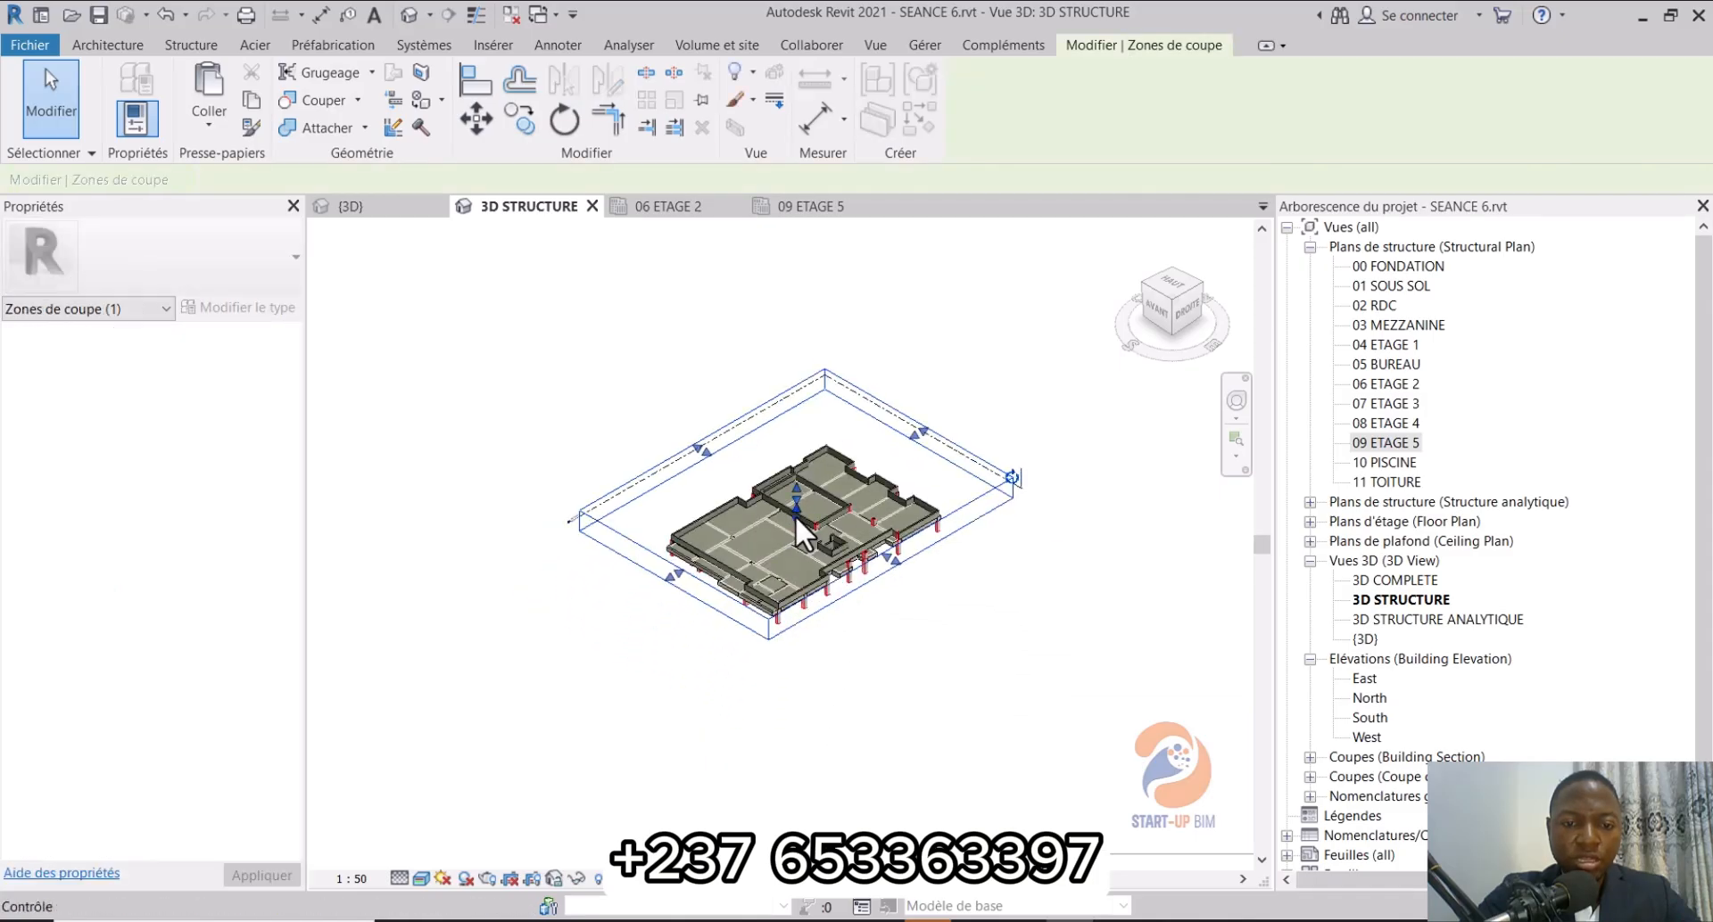
left_click_drag(795, 515, 839, 761)
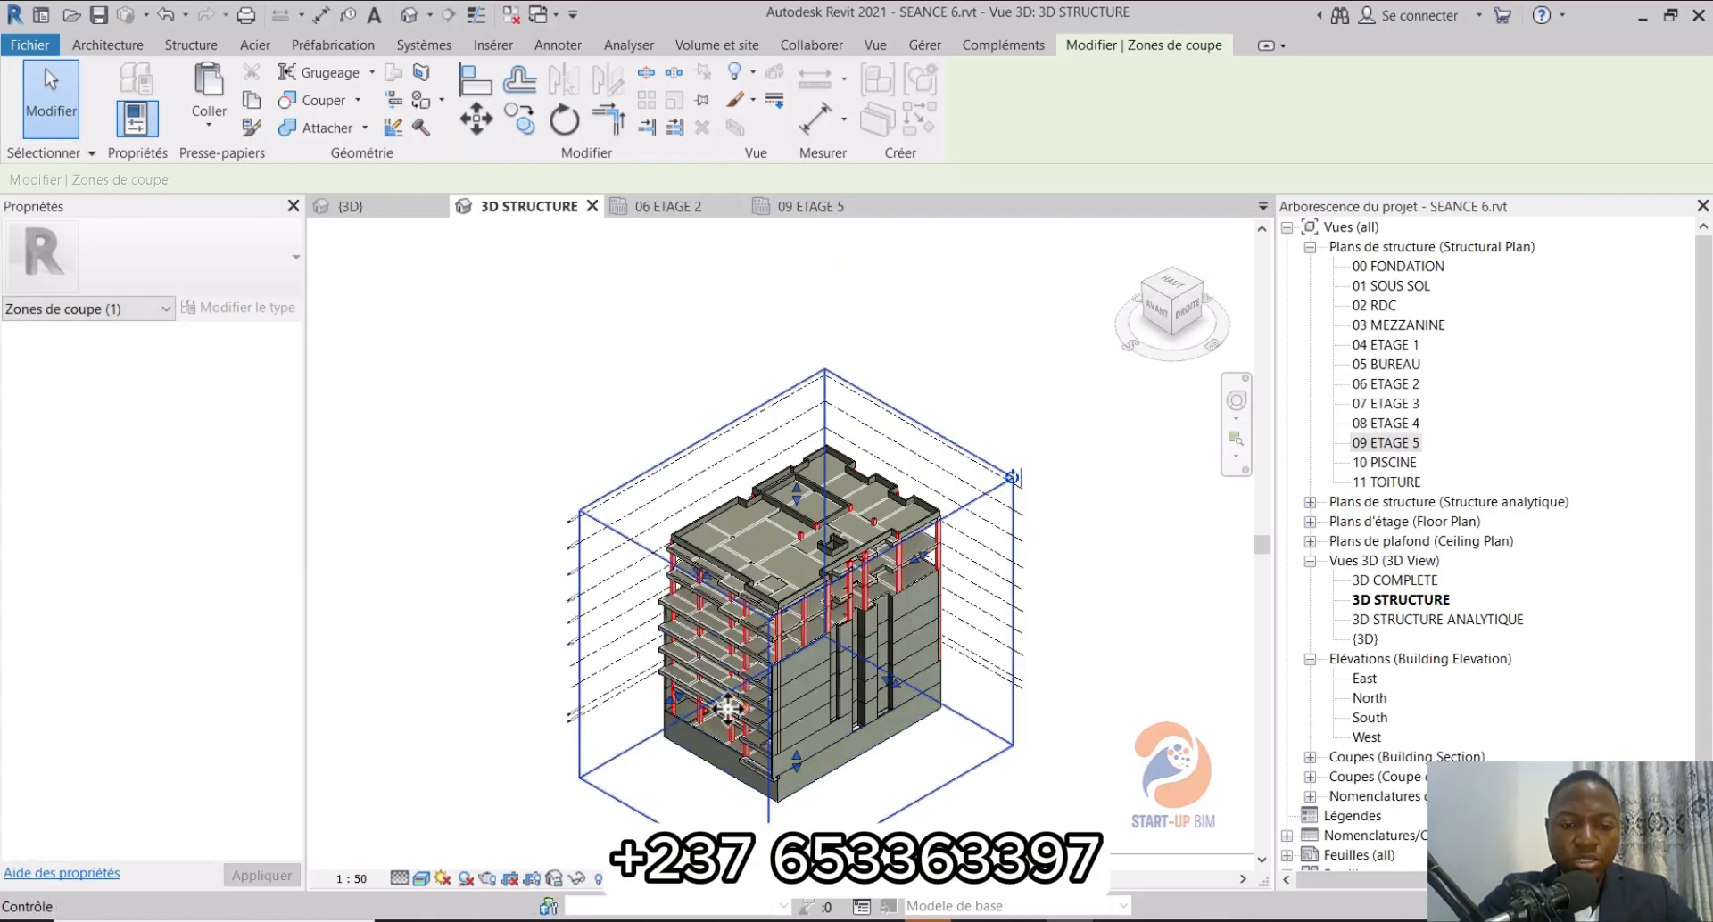
left_click(1181, 283)
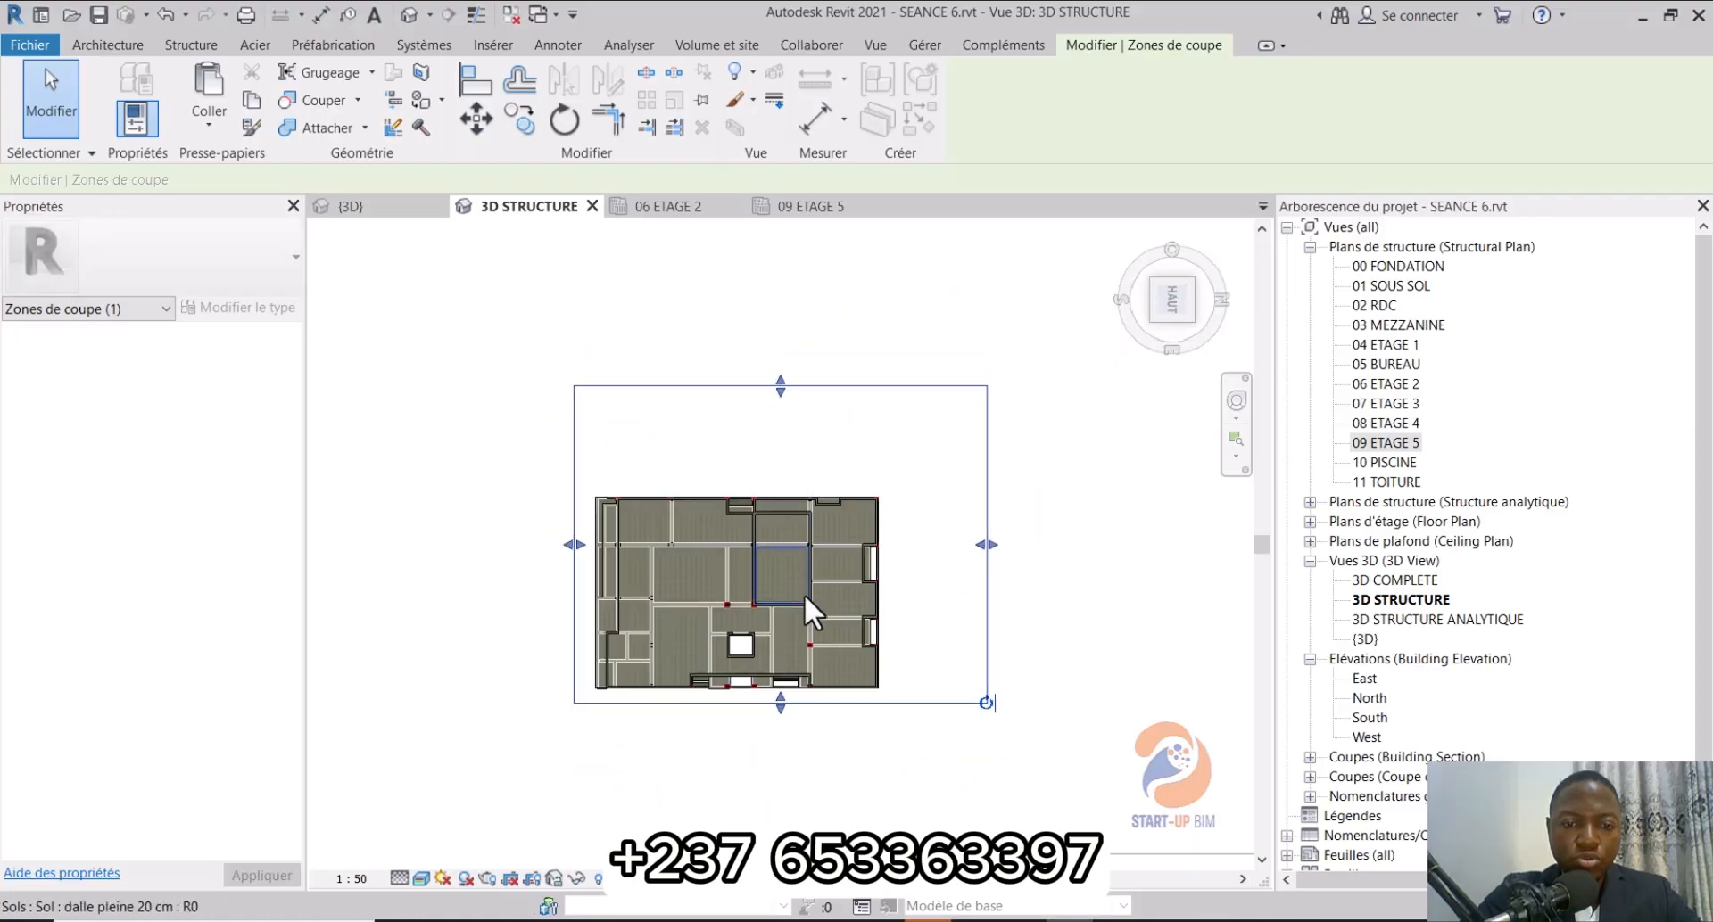
left_click(1133, 235)
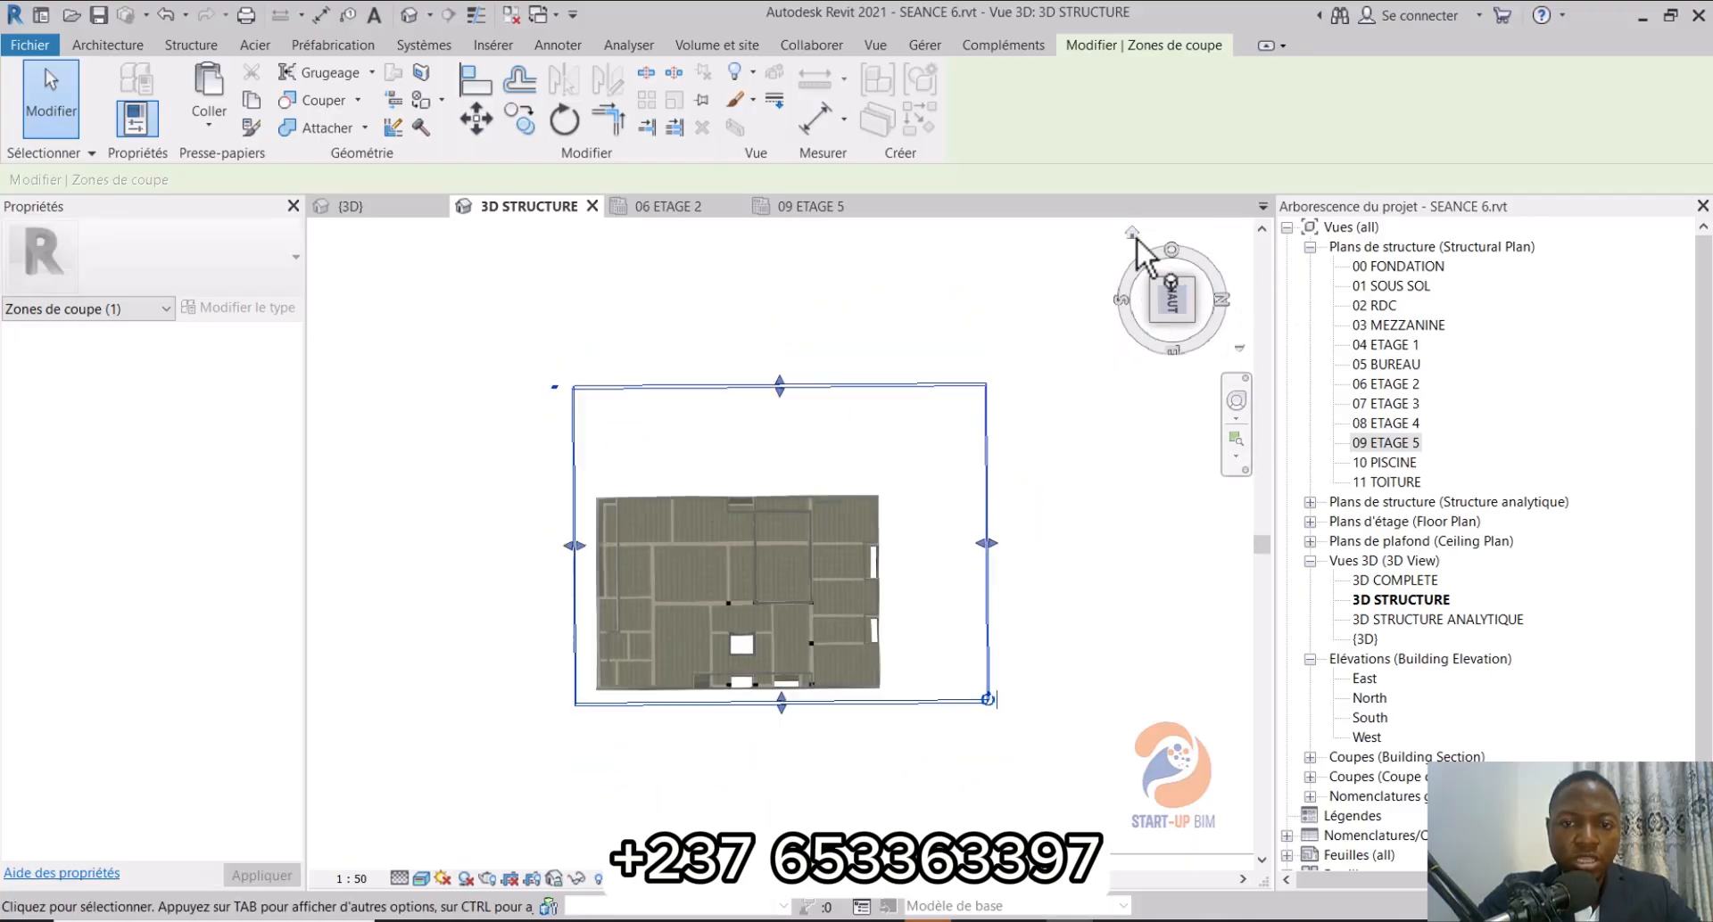
left_click(1082, 566)
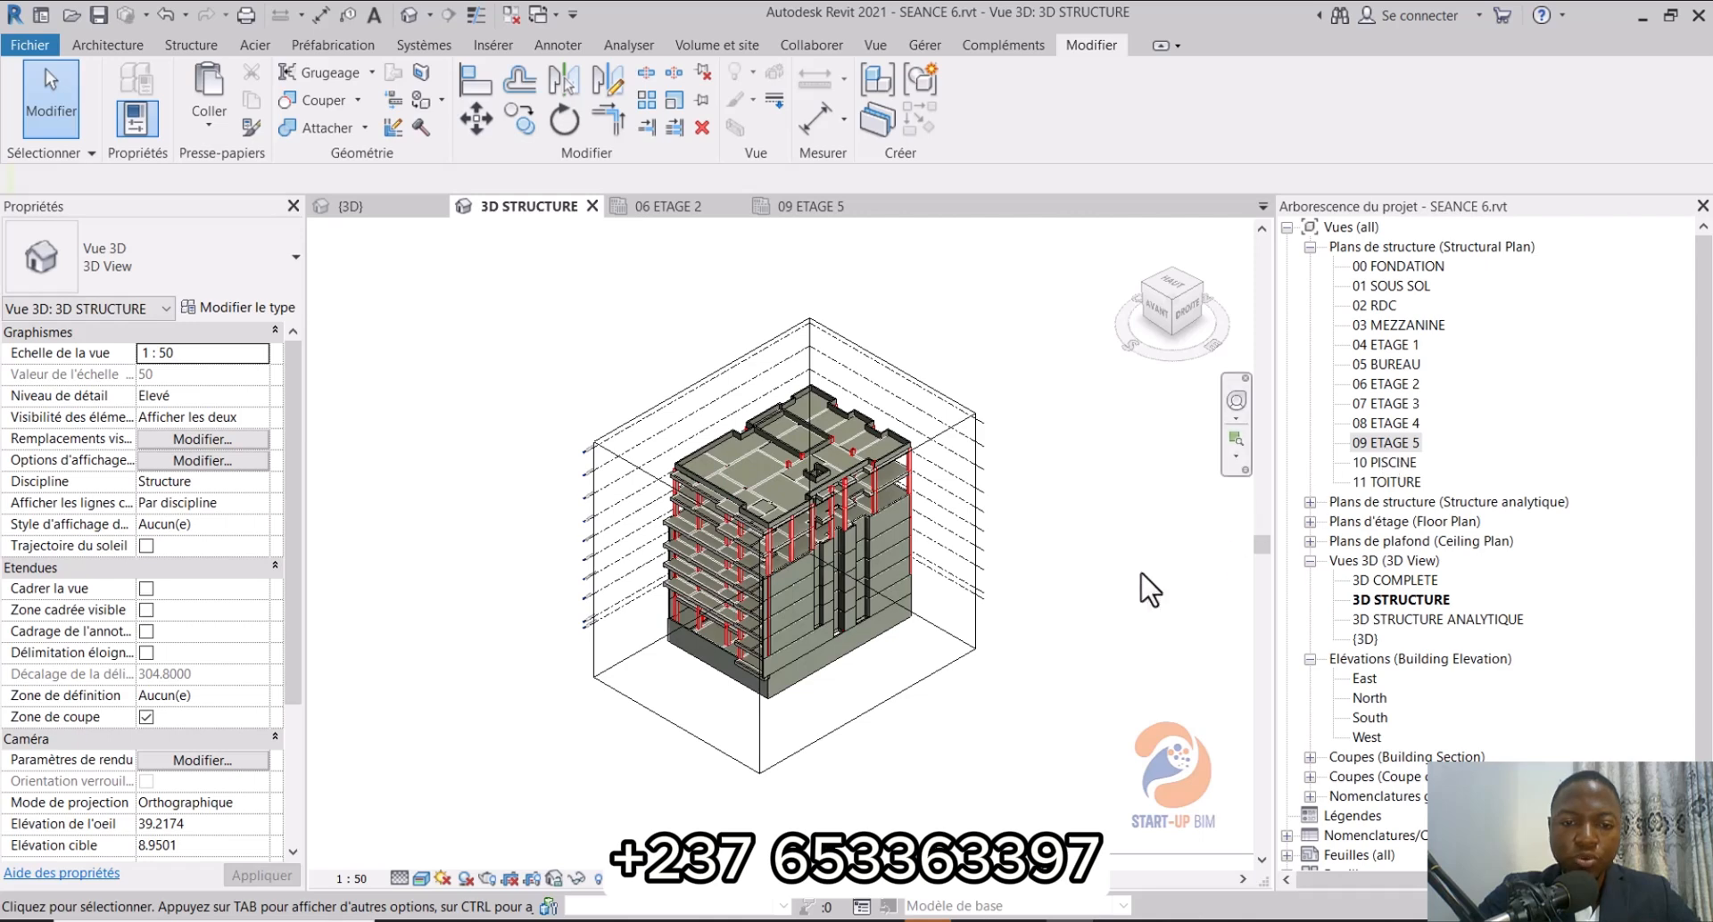
Step: Duplicate the 11 TOITURE structural plan with detailing, expand the Structure analytique plan list, and delete the copied view
left_click(1395, 478)
right_click(1403, 481)
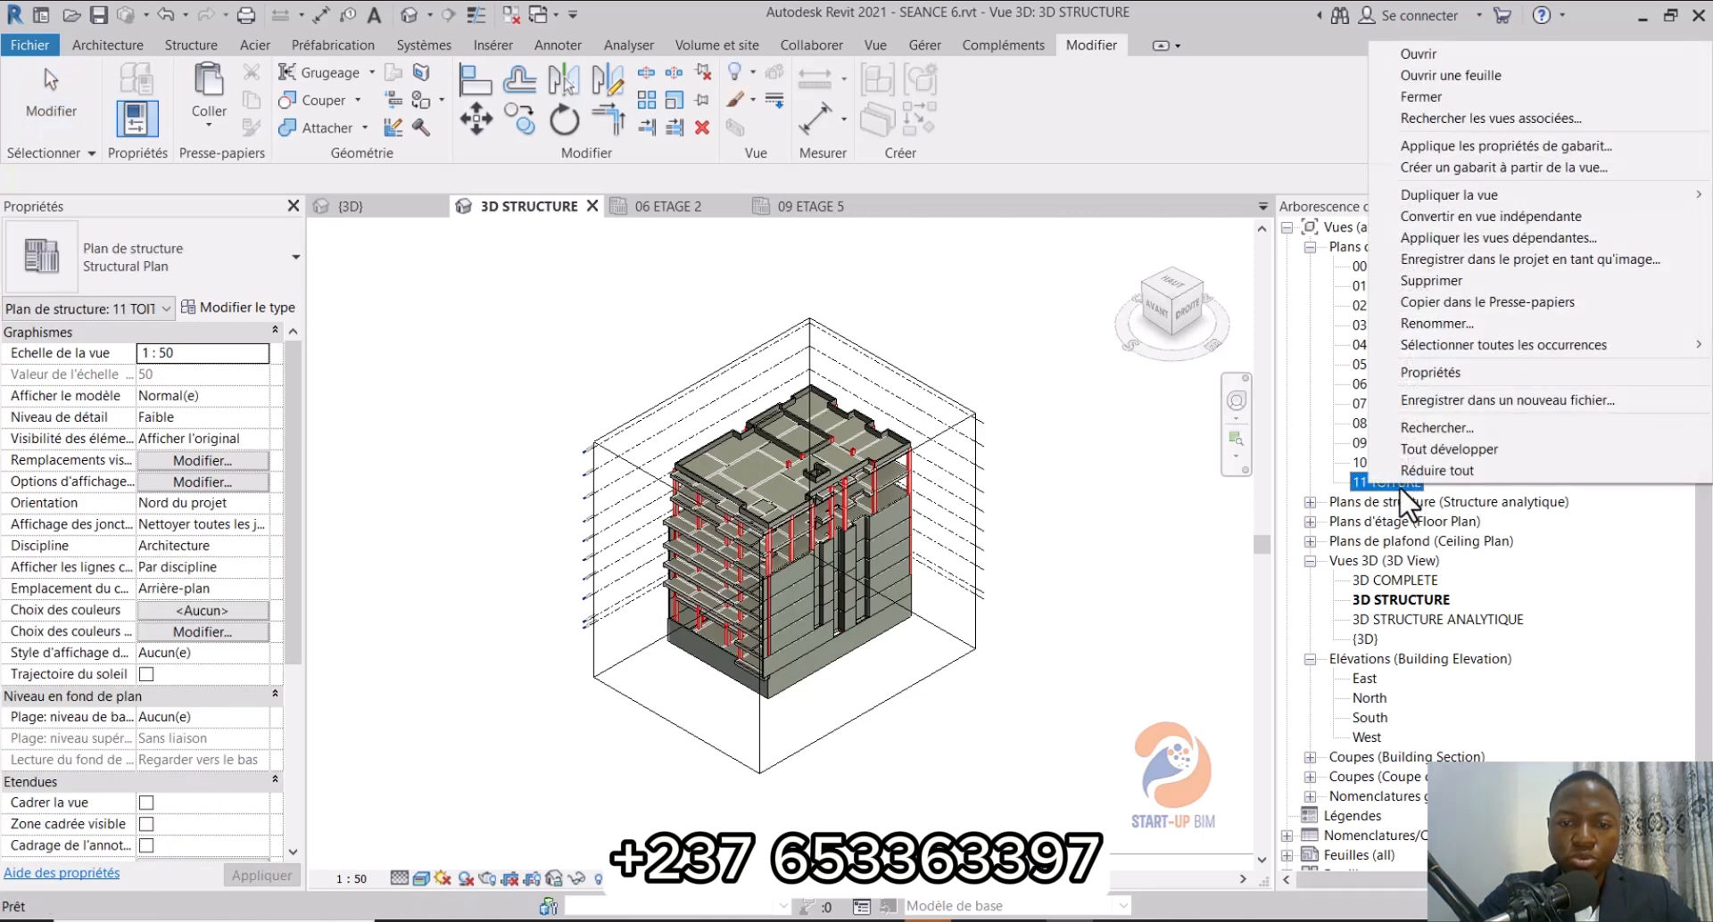
mouse_move(1605, 196)
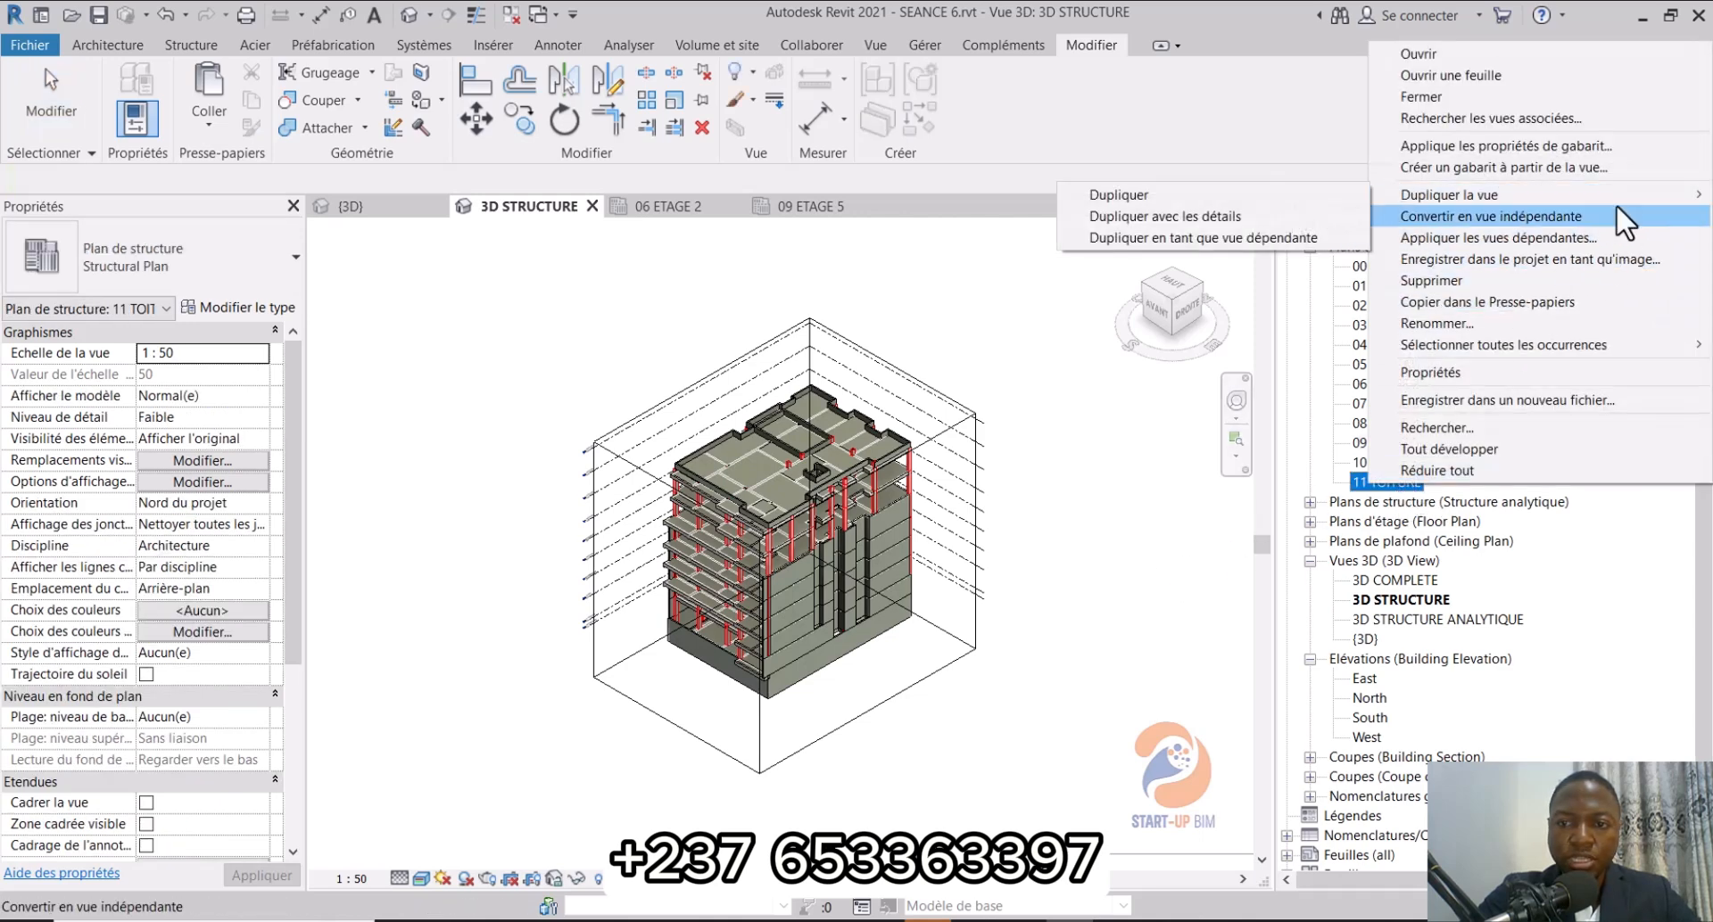
left_click(1179, 217)
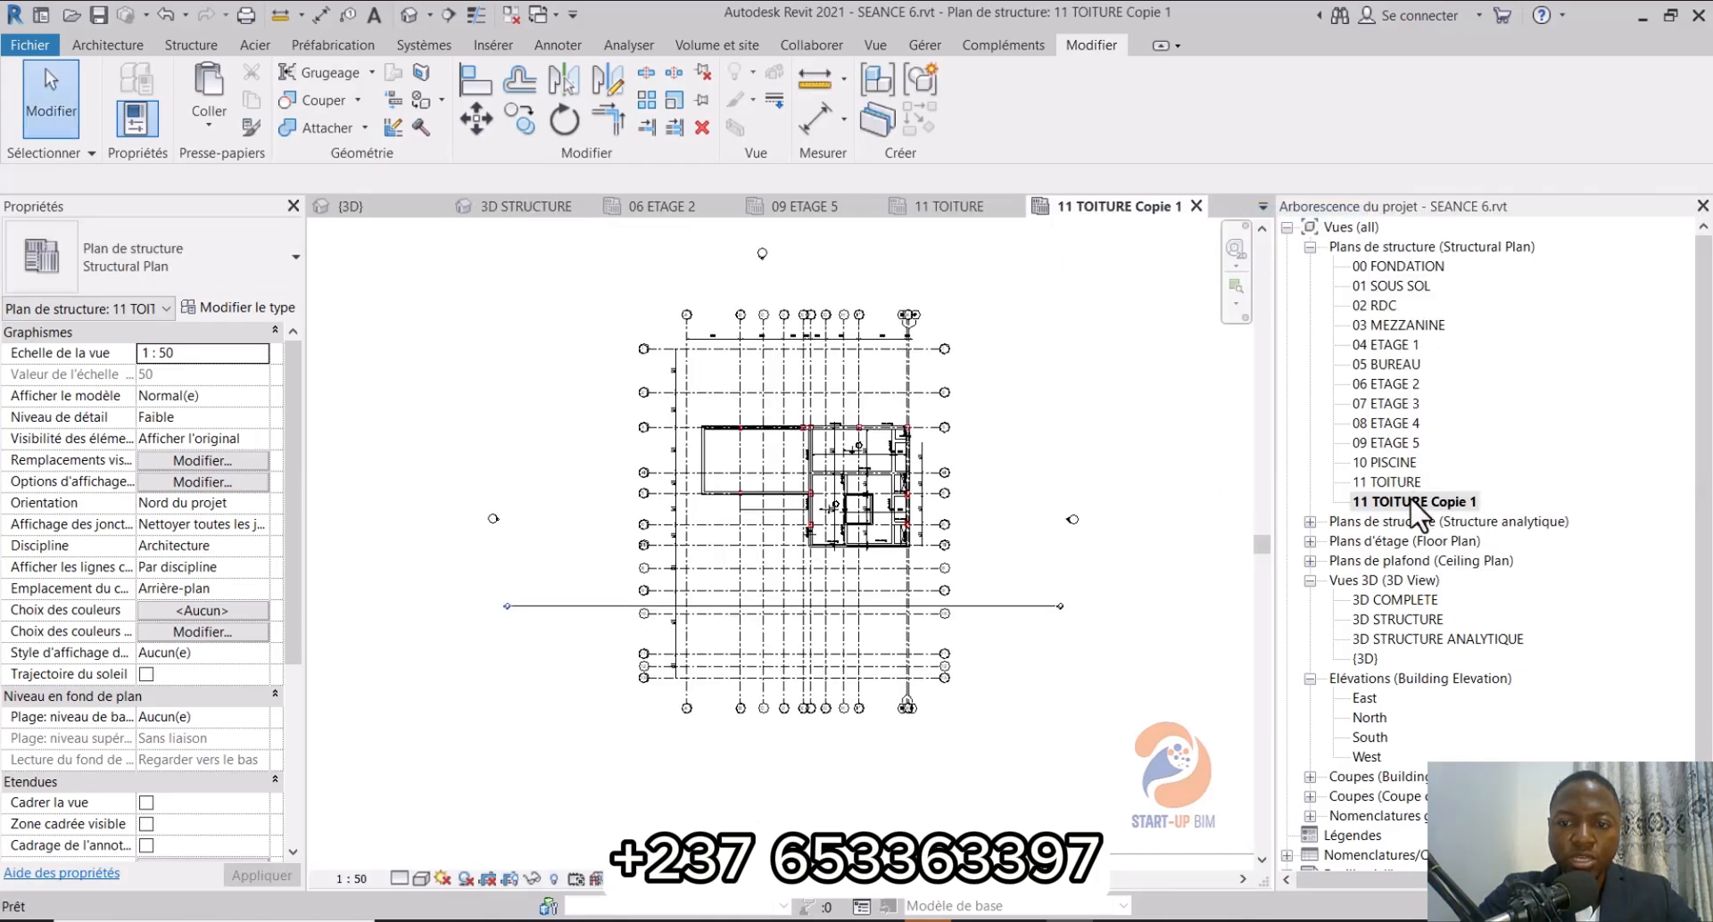
left_click(1310, 522)
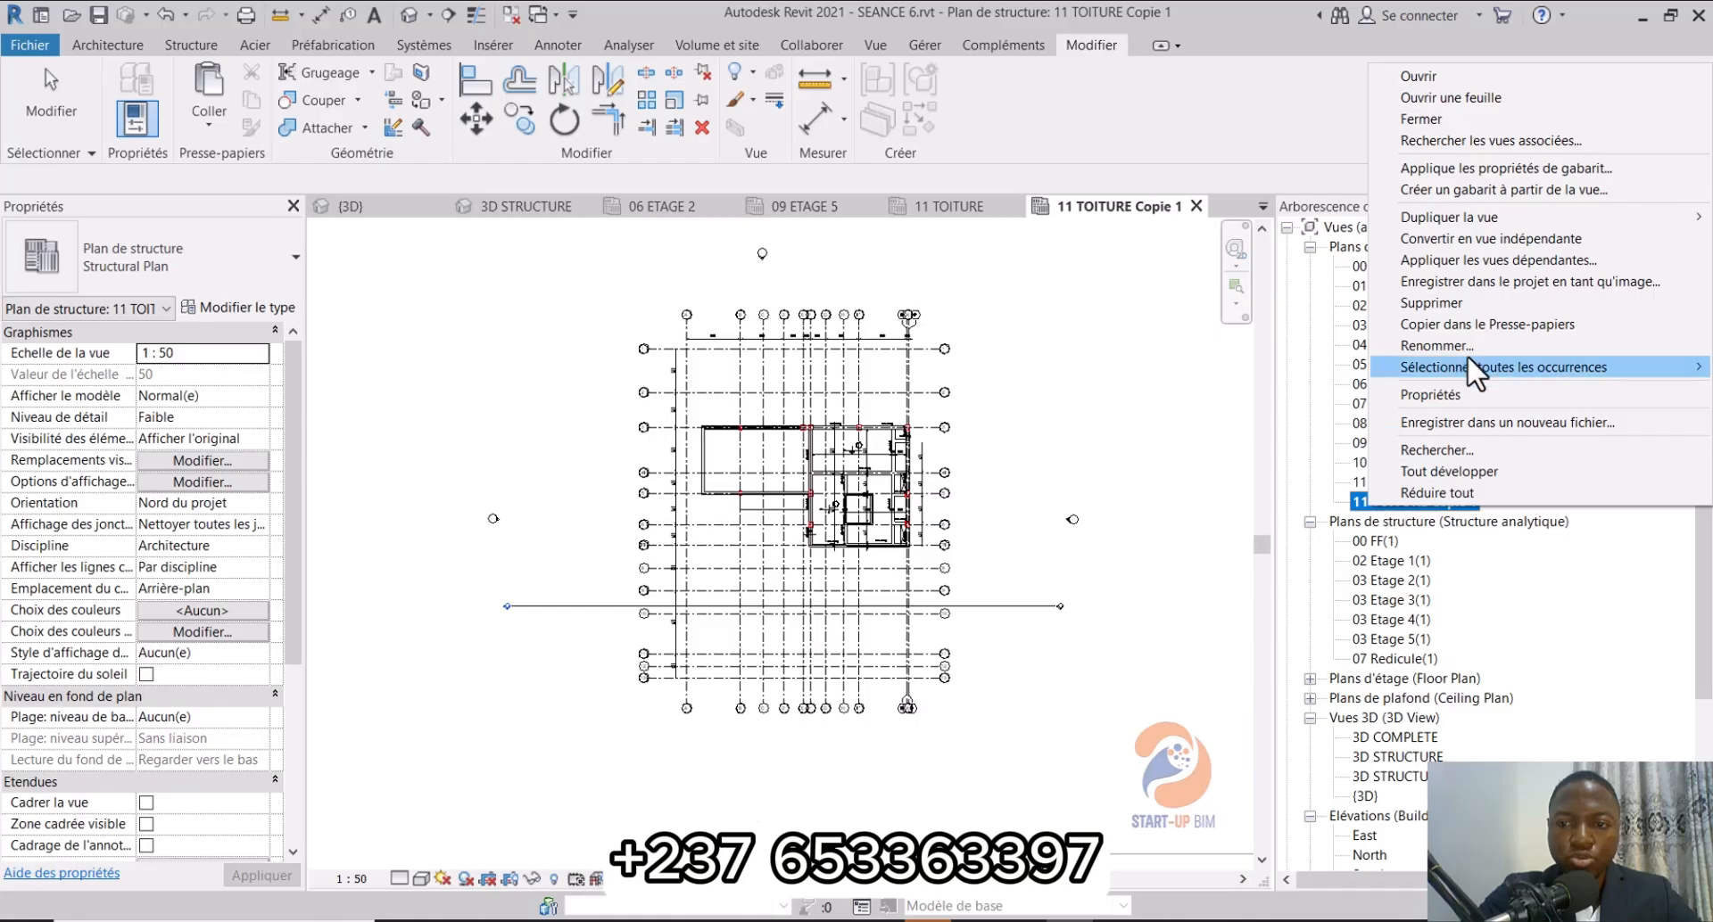
left_click(1442, 301)
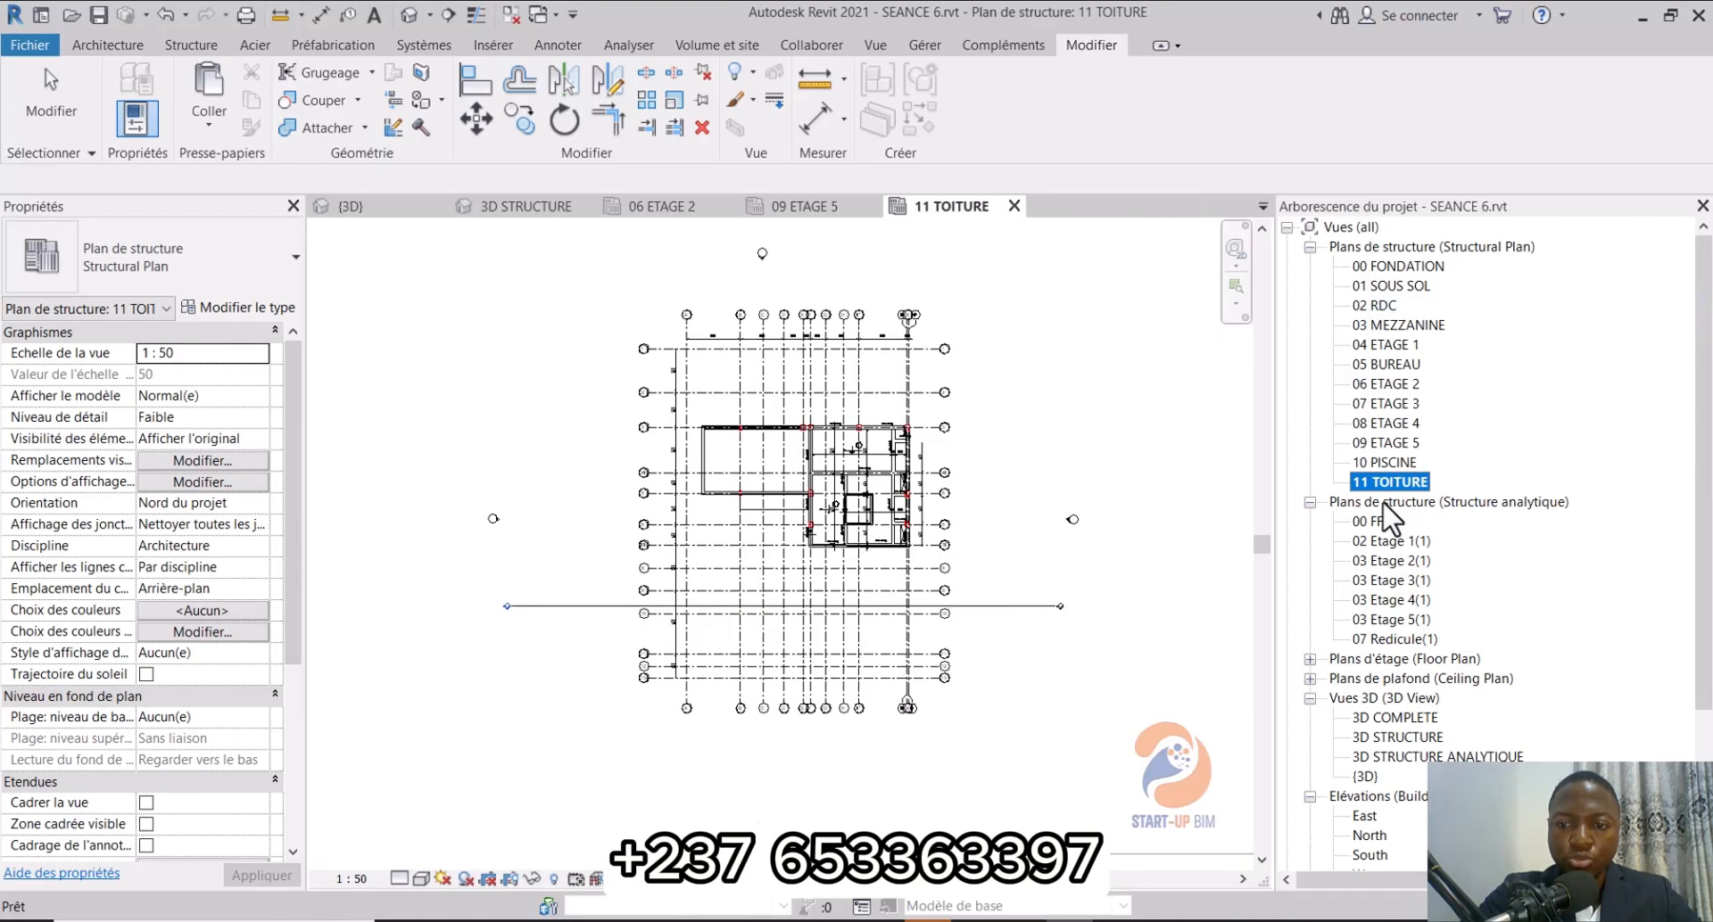
Step: Create Structure analytique plan views for levels 01 SOUS SOL, 02 RDC, 09 ETAGE 5, 10 PISCINE and 11 TOITURE
left_click(881, 45)
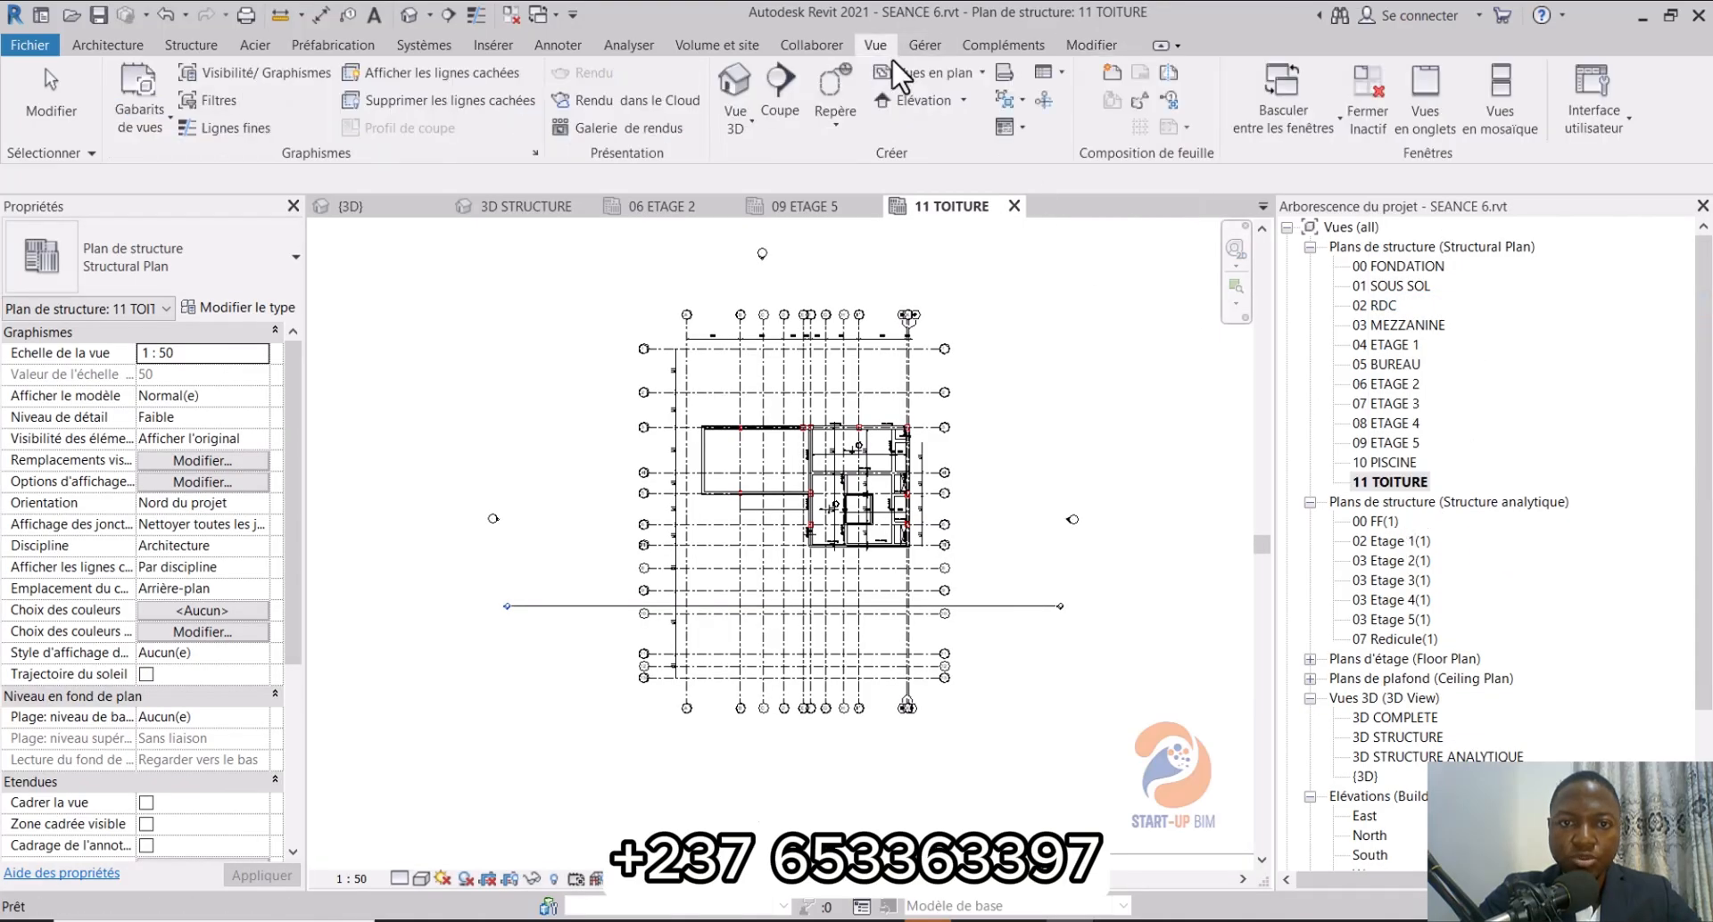
left_click(981, 72)
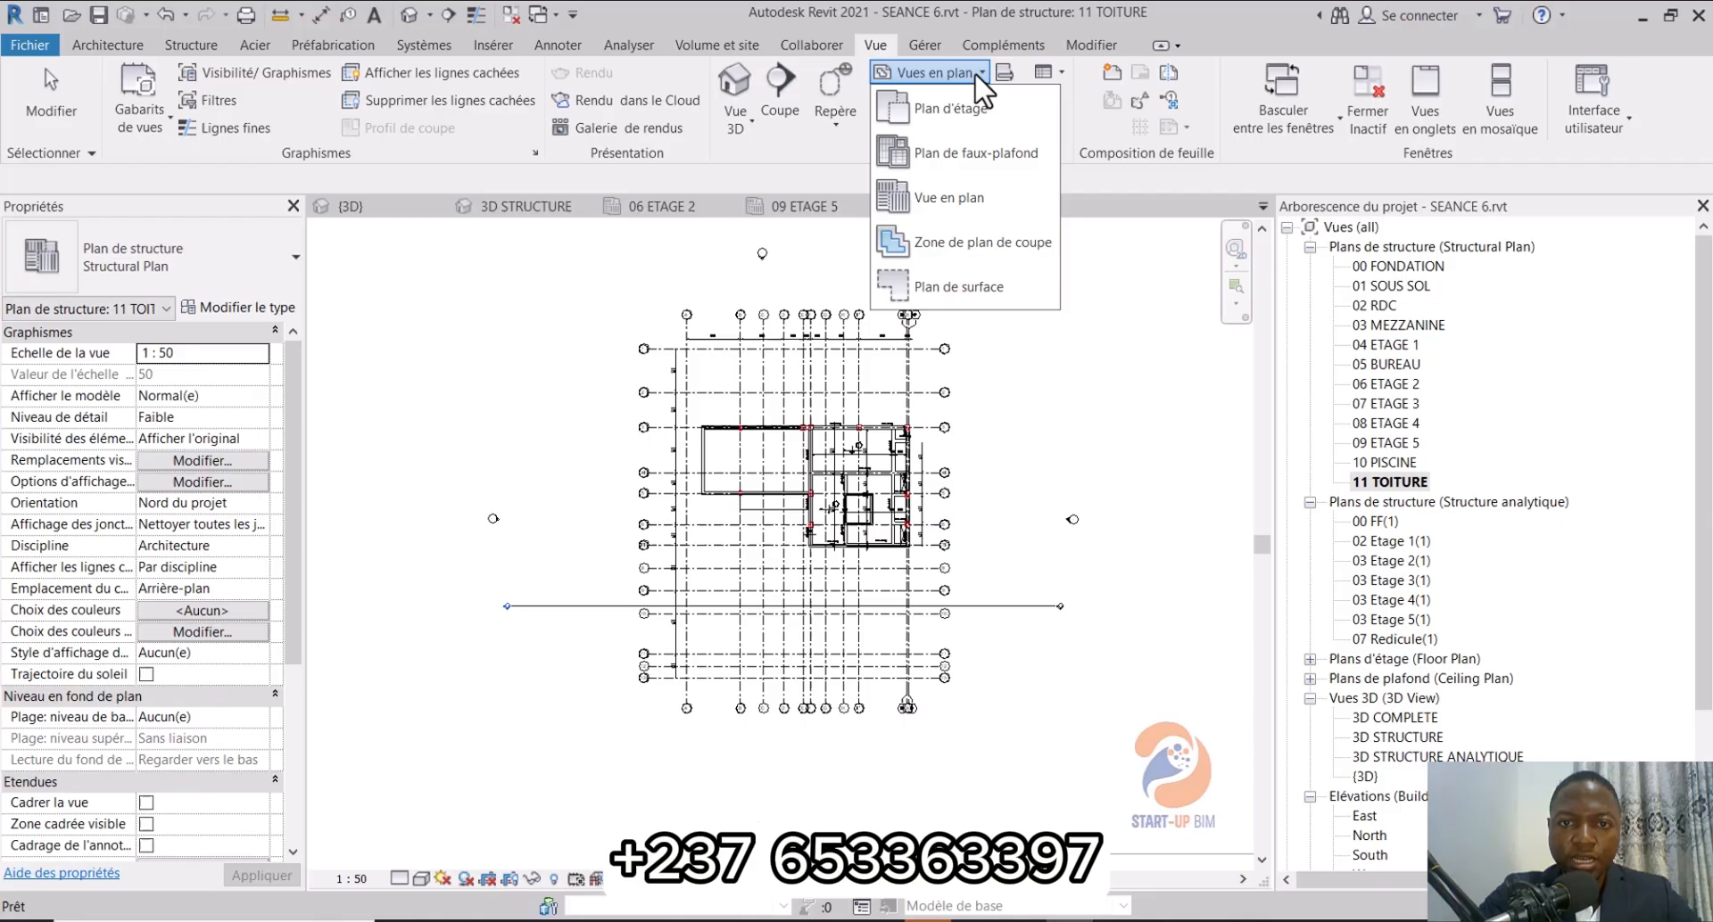
left_click(926, 191)
left_click(1094, 309)
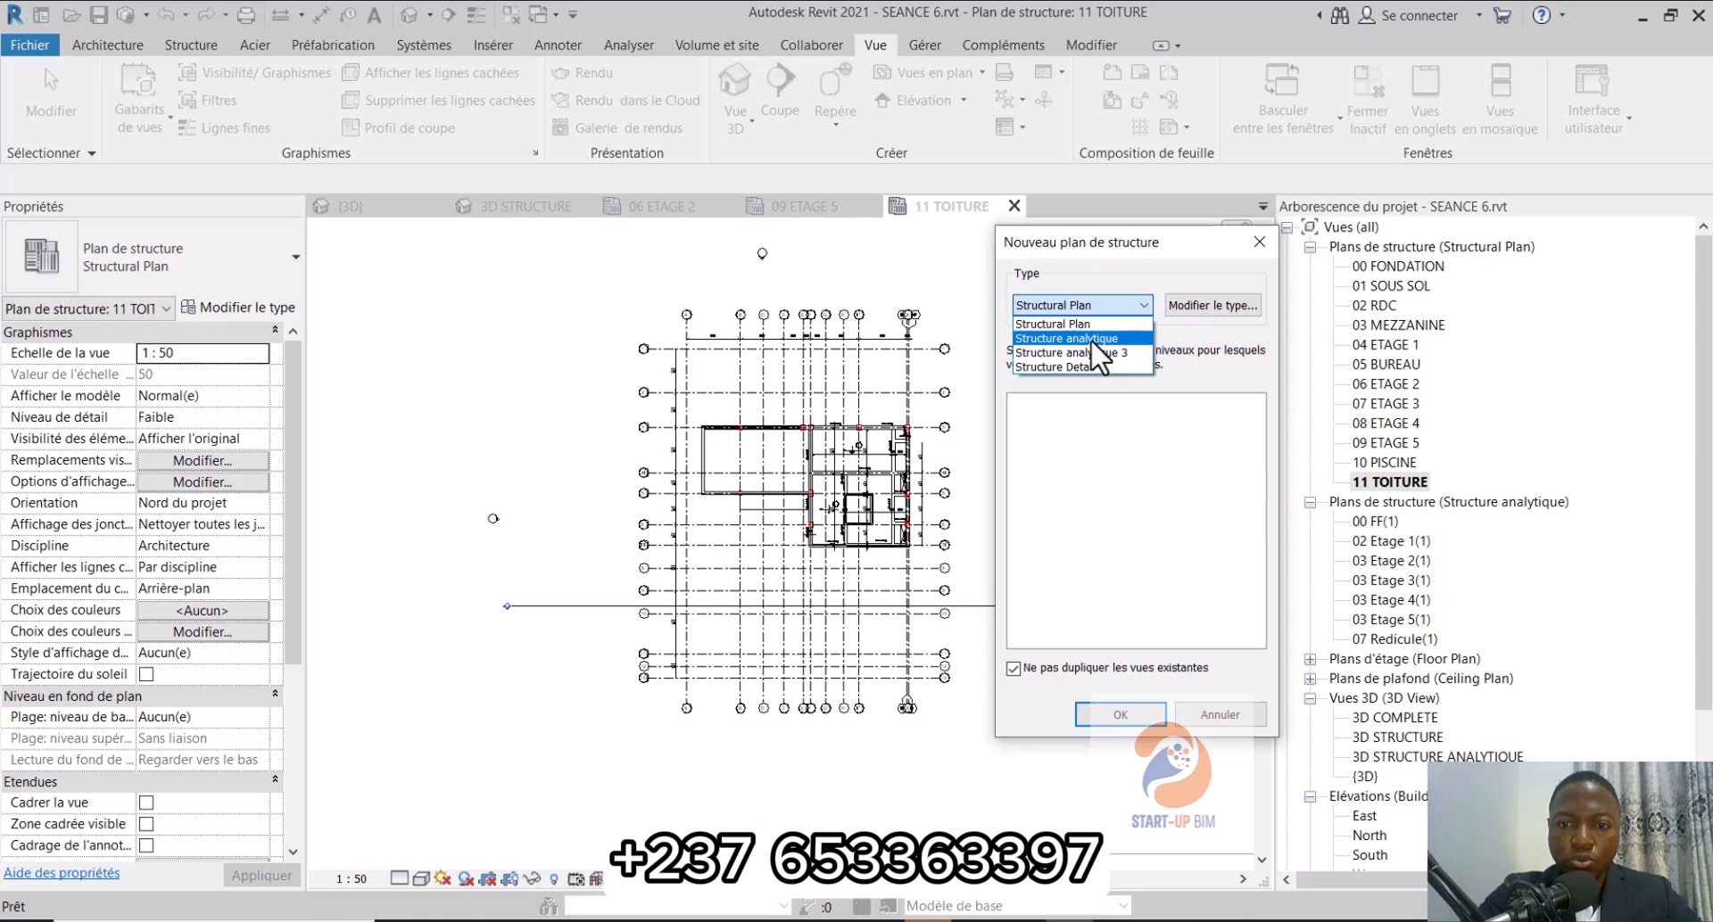
left_click(1090, 339)
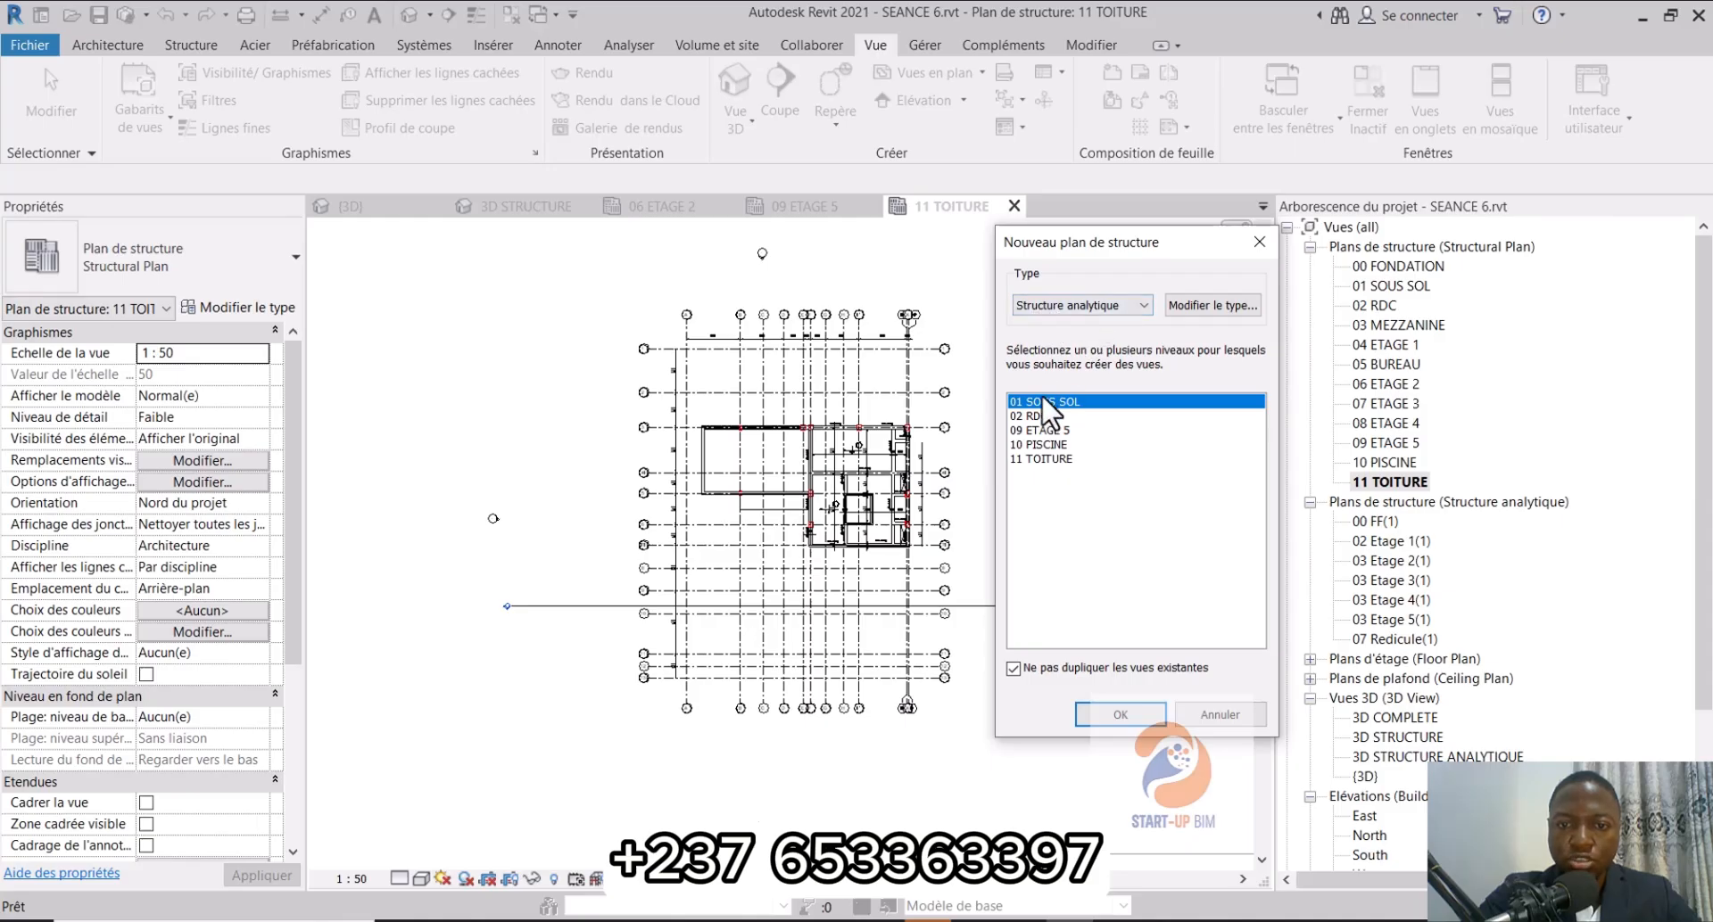
left_click_drag(1041, 401, 1046, 446)
left_click(1121, 714)
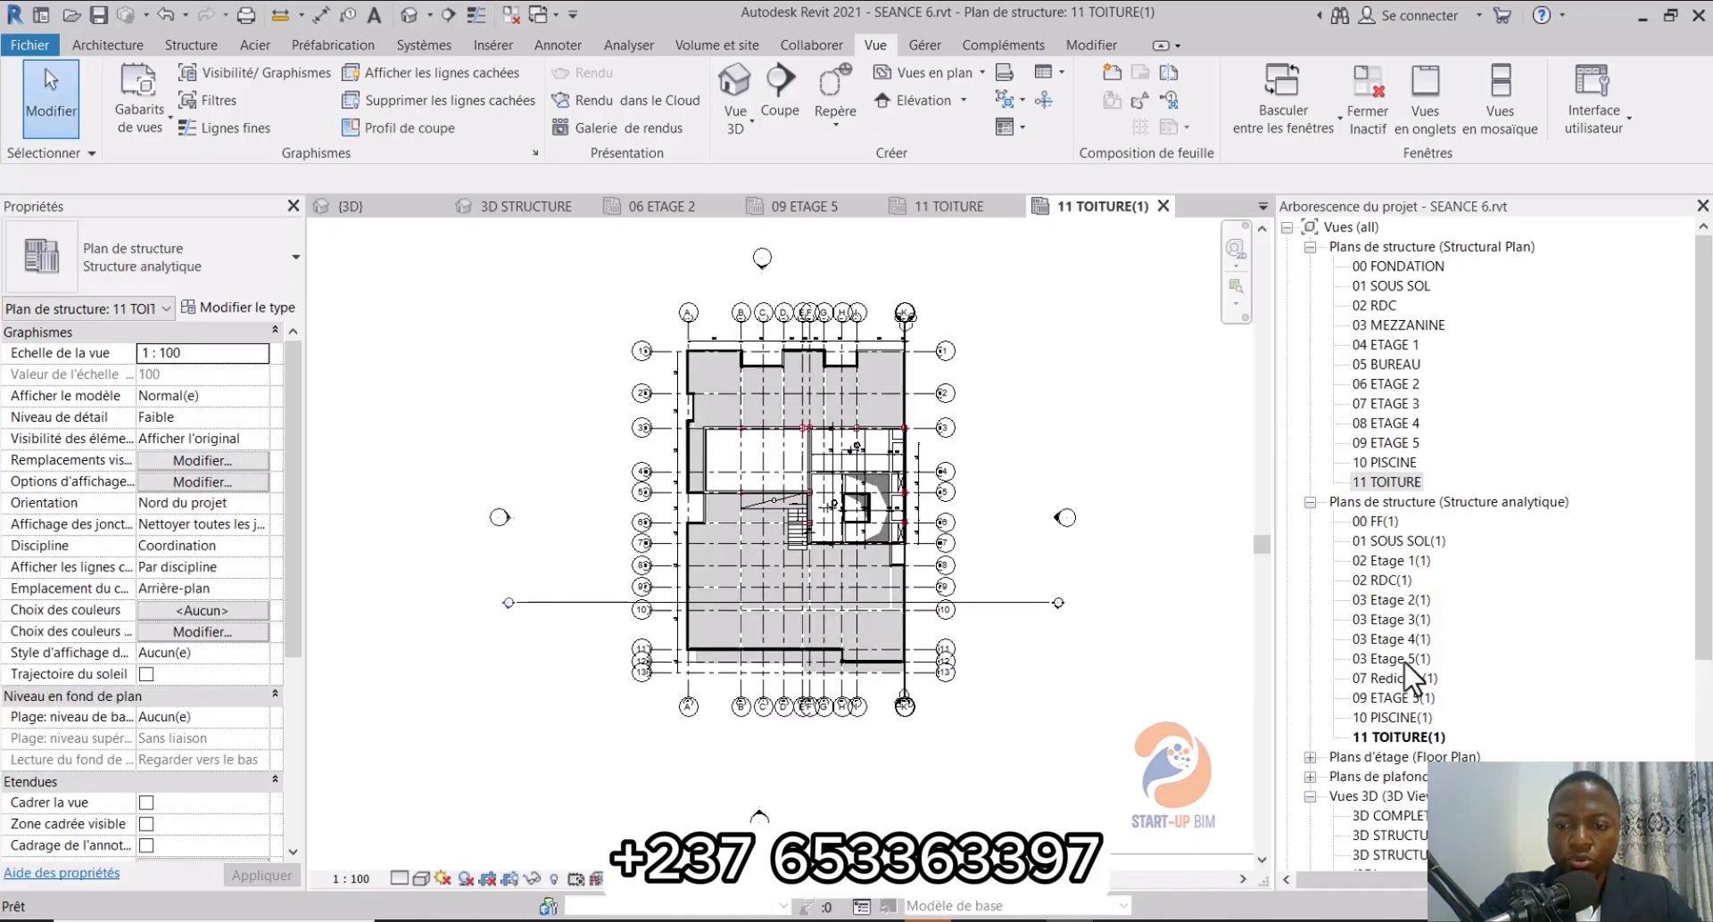
Step: Collapse the 3D views list and compare the Structural Plan views with the Structure analytique views in the project browser
left_click(1309, 797)
left_click(1310, 816)
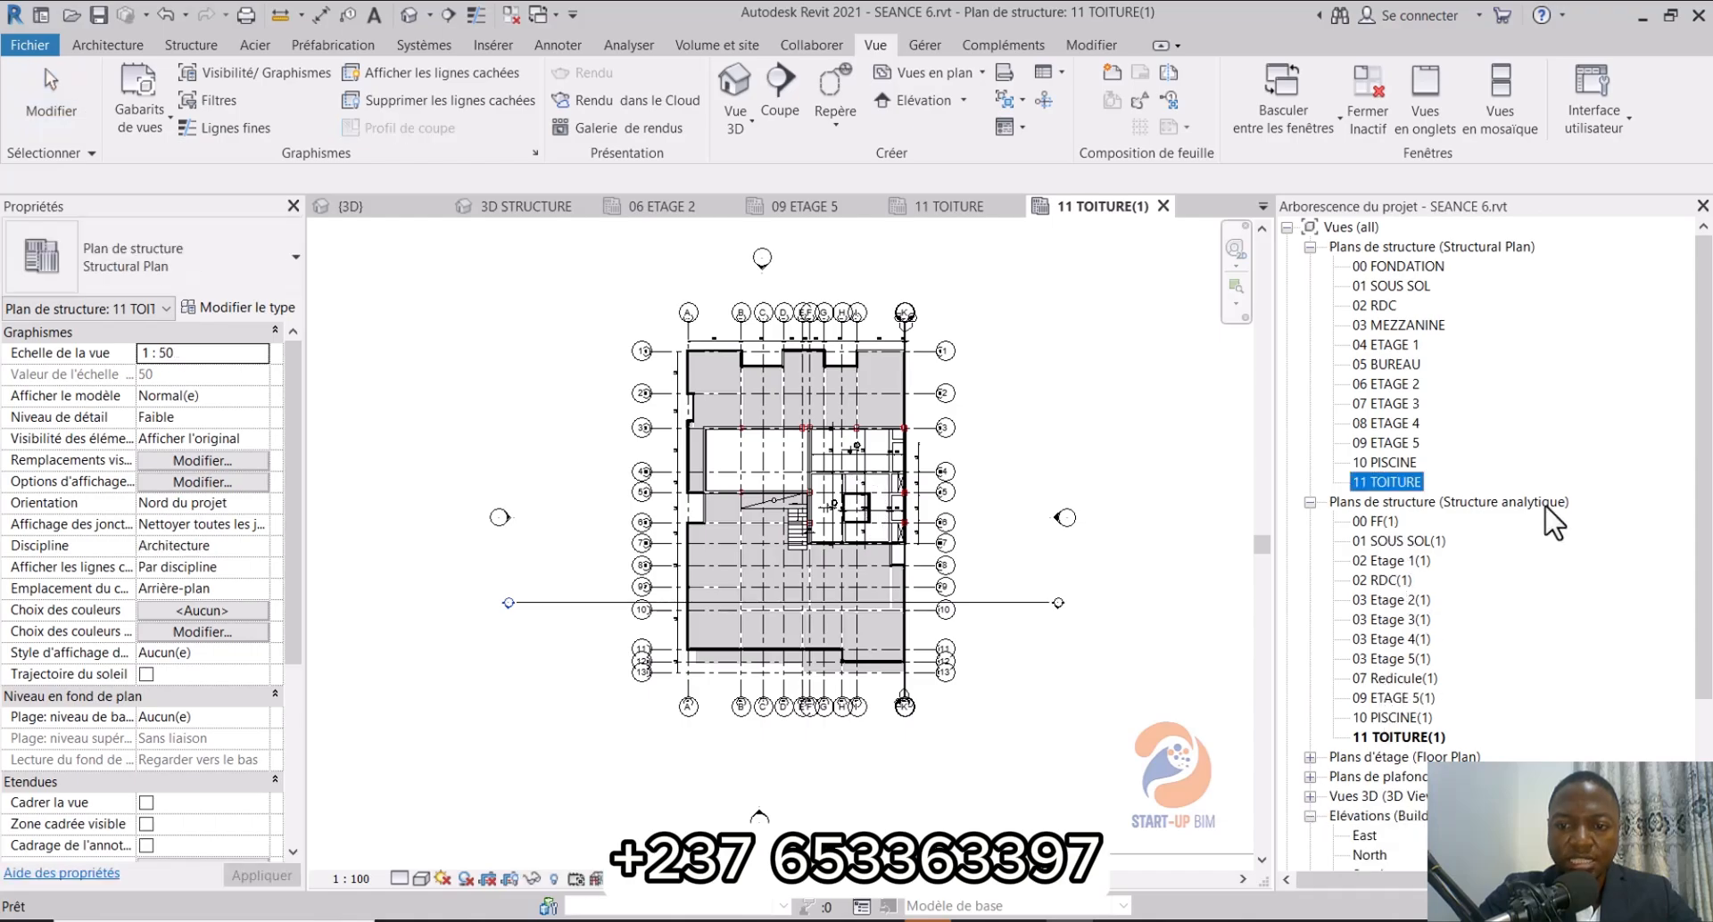
scroll(1116, 529, "down", 2)
middle_click_drag(1116, 529, 963, 537)
scroll(843, 490, "up", 1)
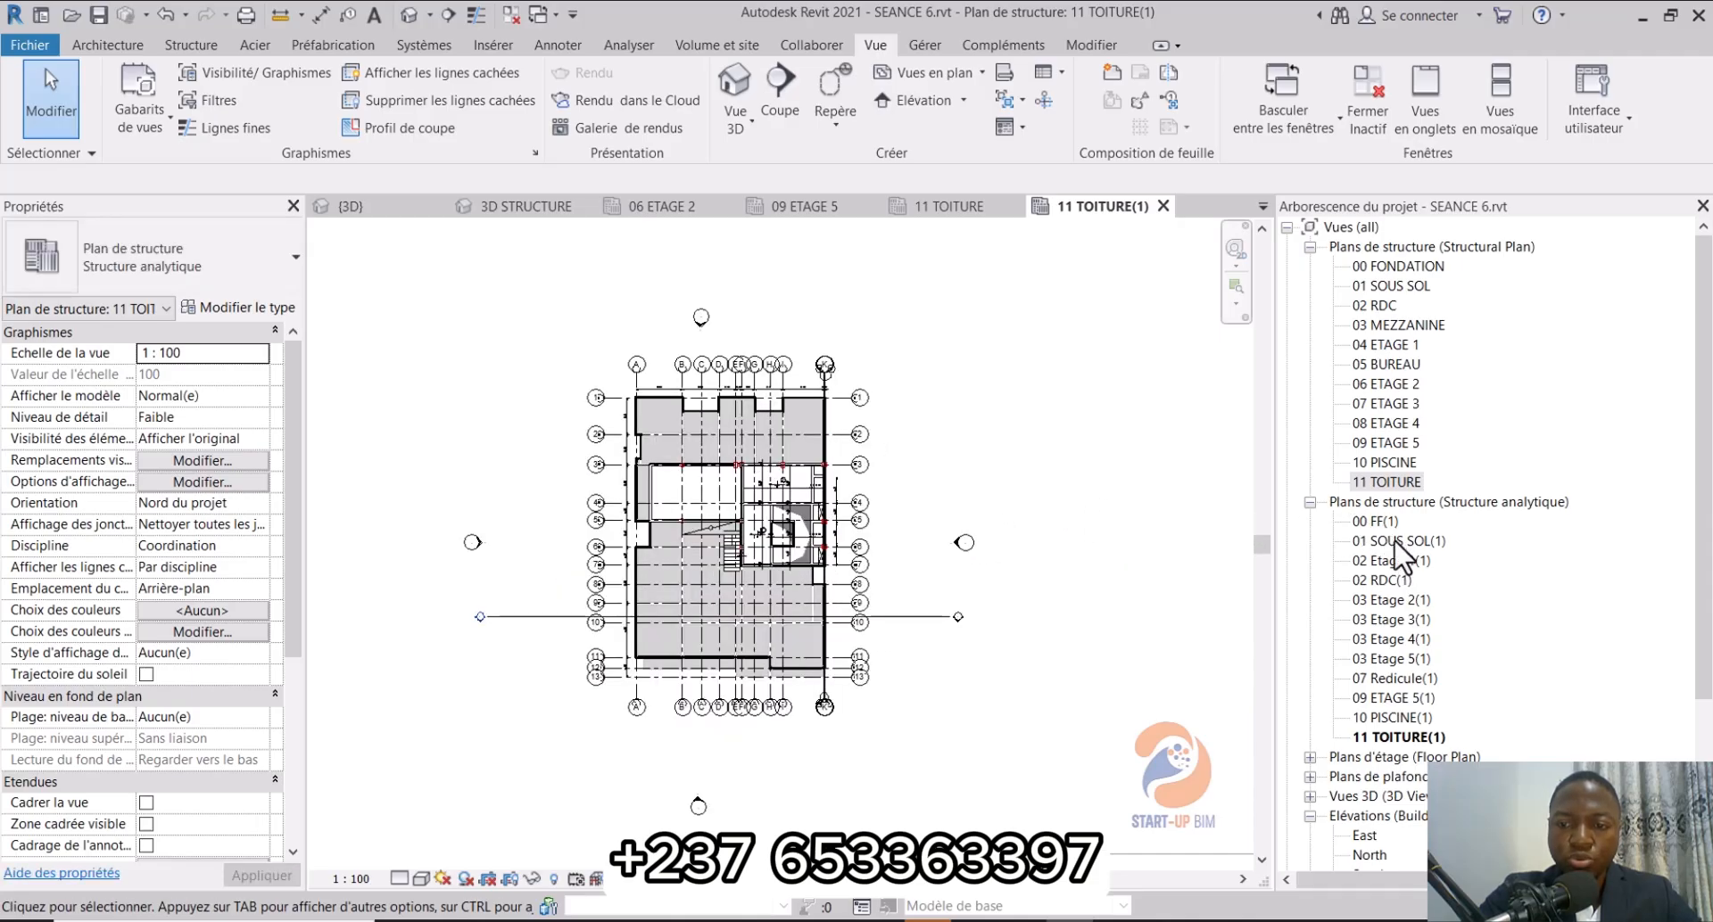
Step: Open the 01 SOUS SOL(1) analytical structural plan and examine its walls, columns and footings on the grid
double_click(1394, 541)
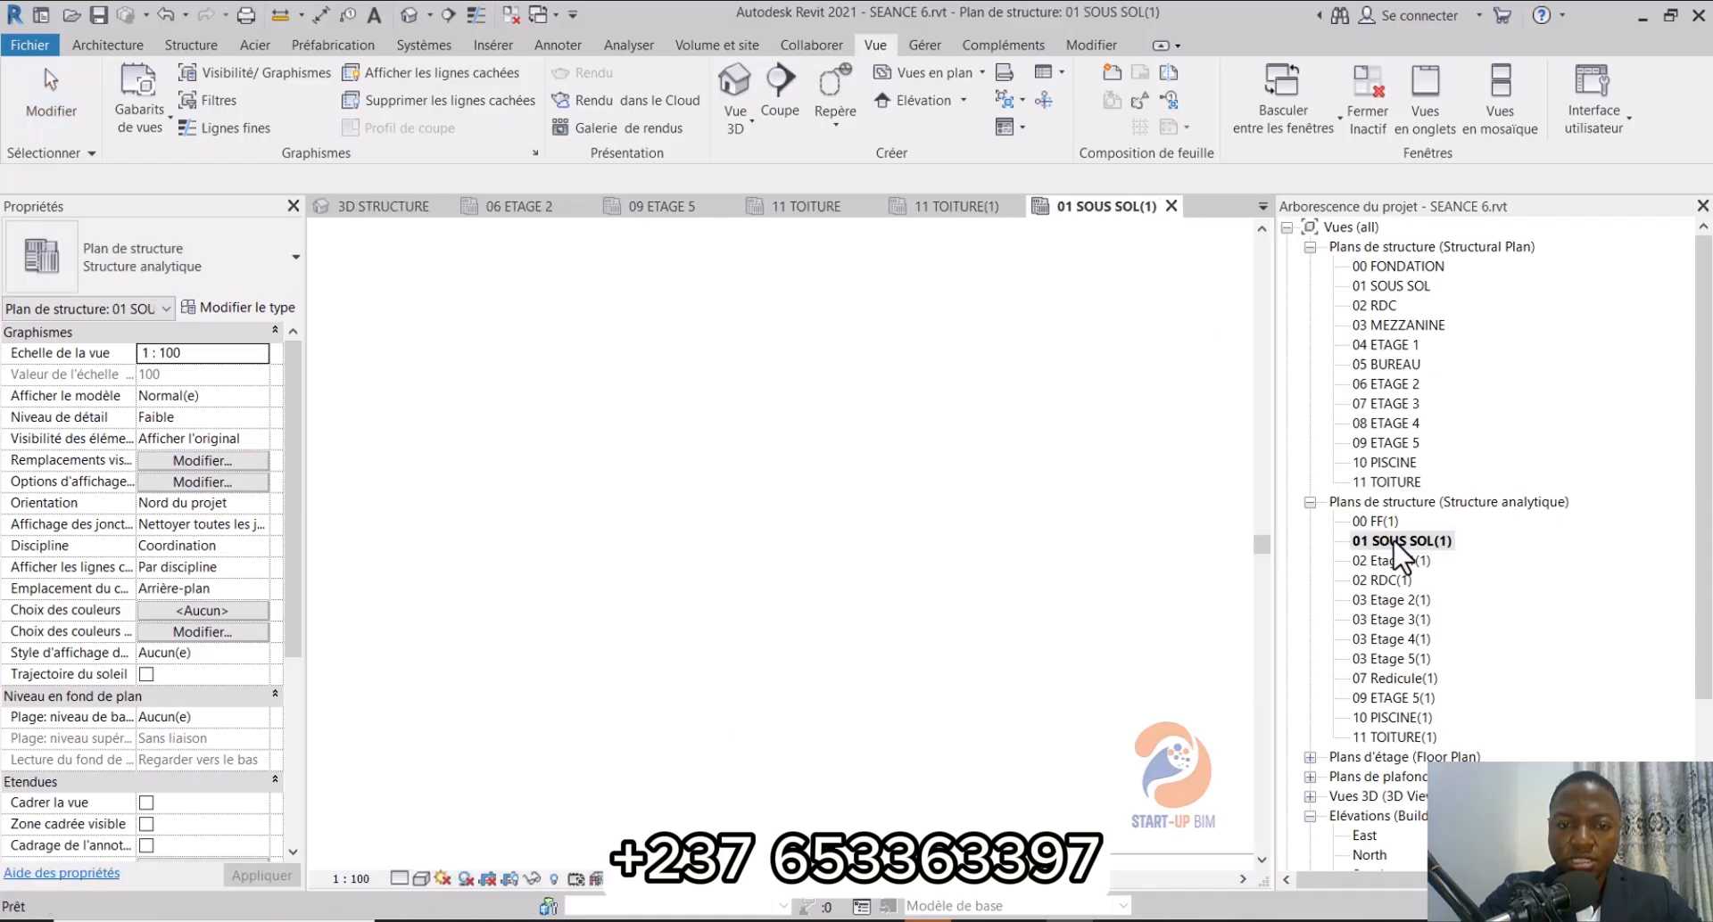
scroll(706, 539, "up", 2)
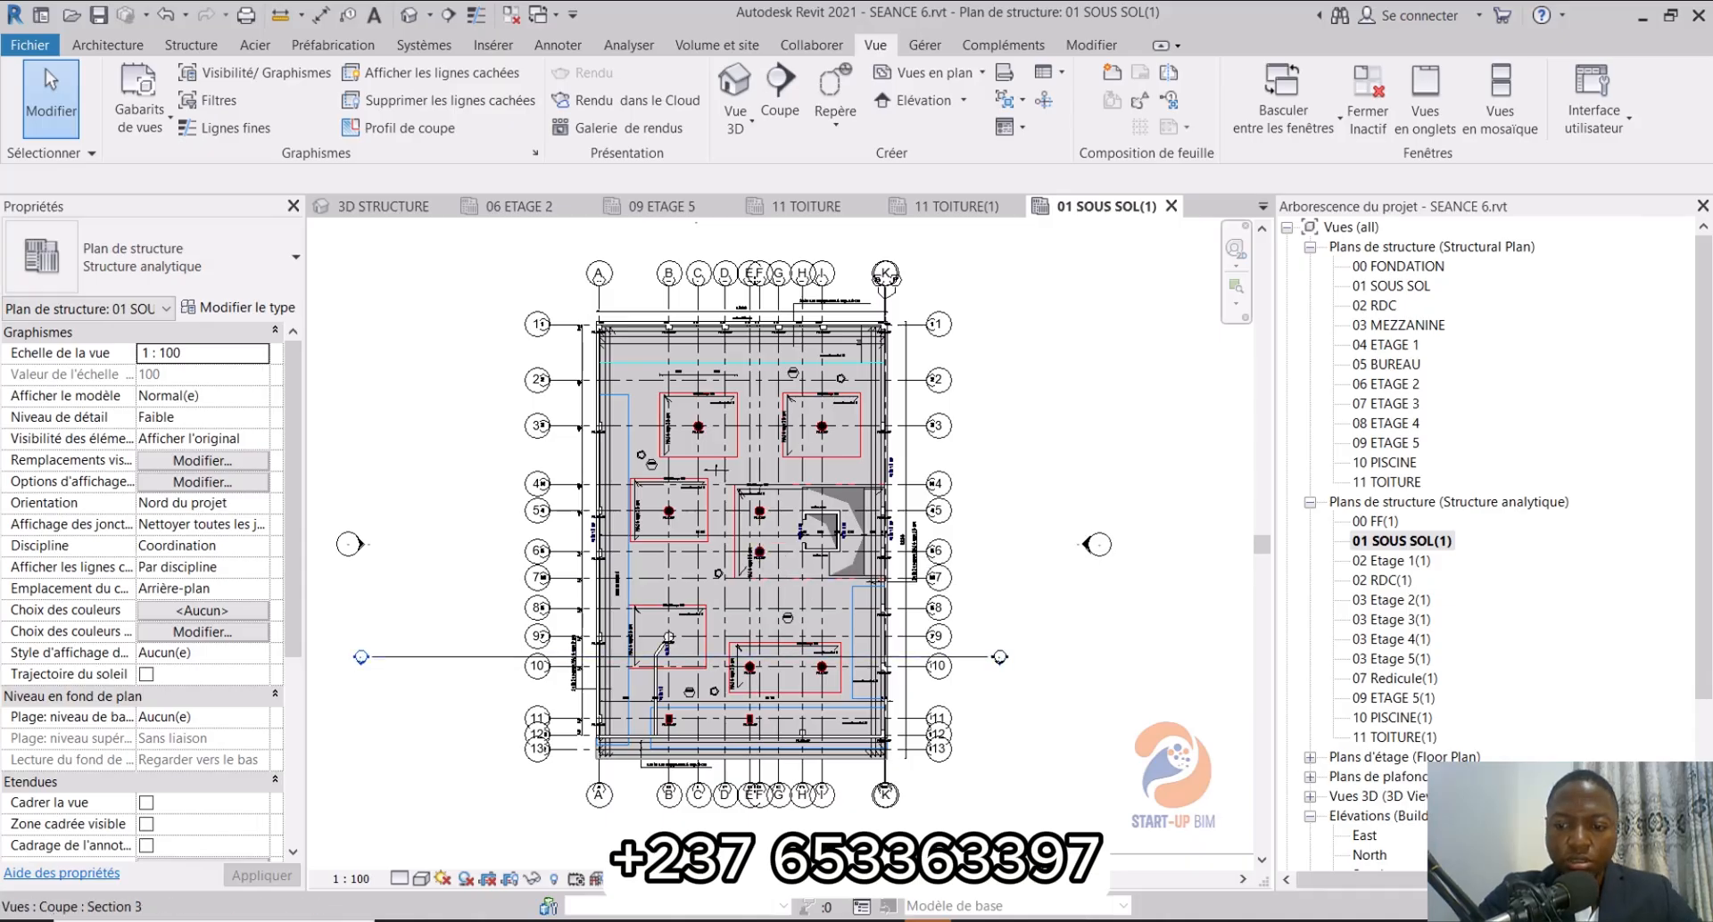
left_click(1509, 920)
left_click(1394, 901)
left_click(1157, 793)
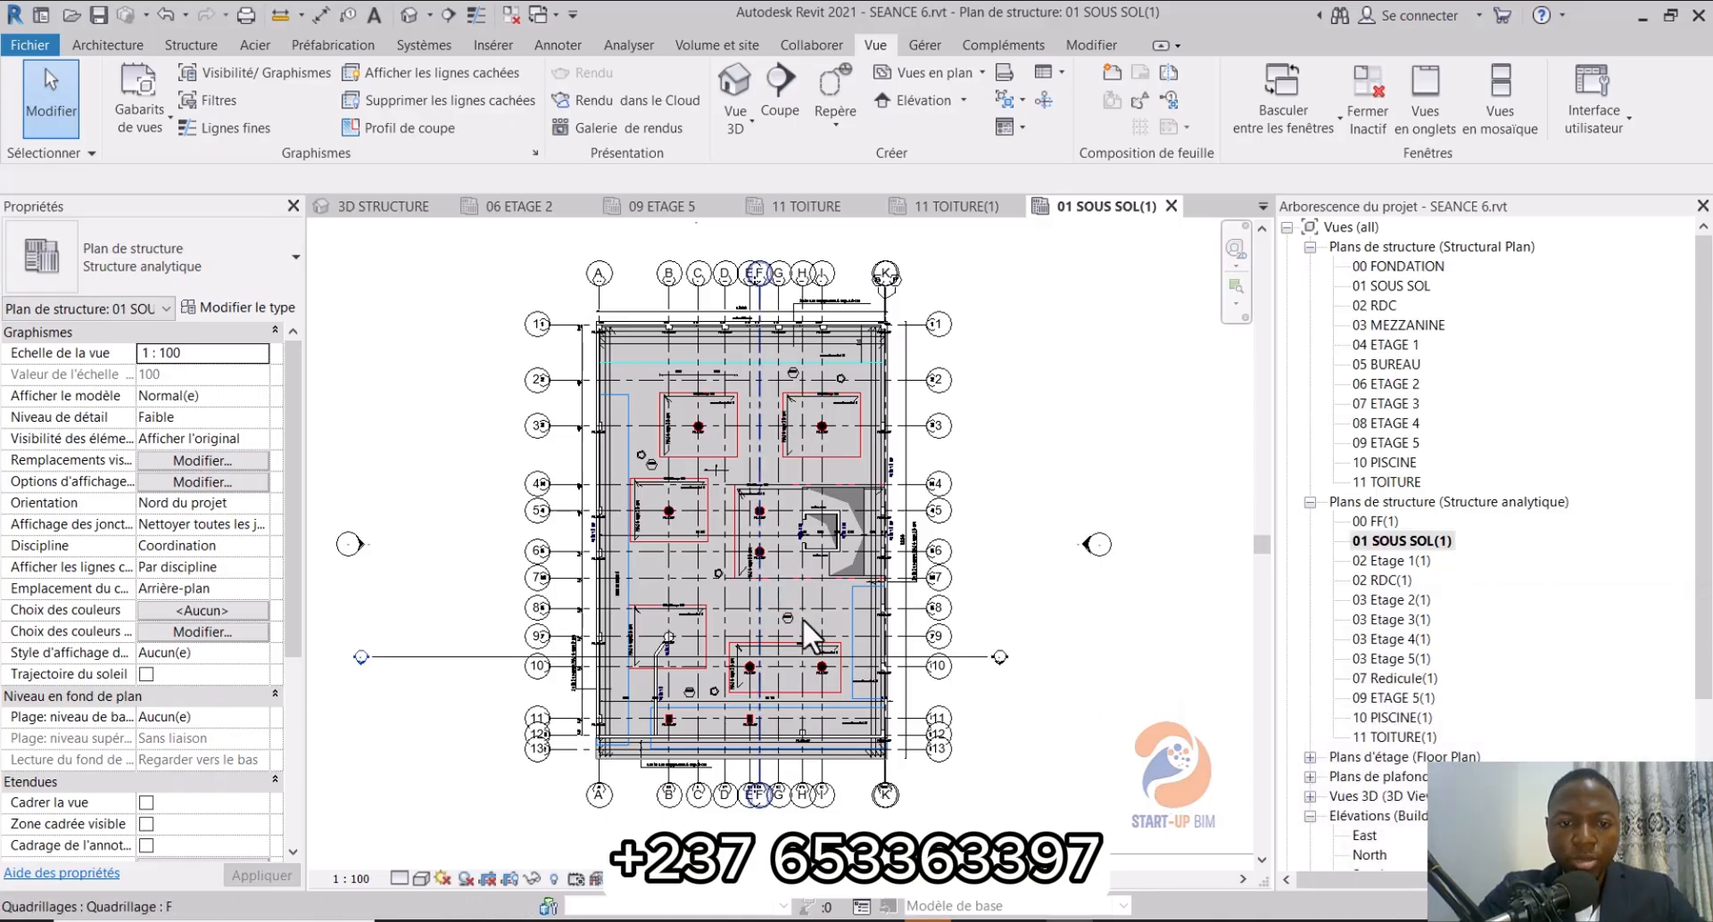
scroll(601, 336, "up", 1)
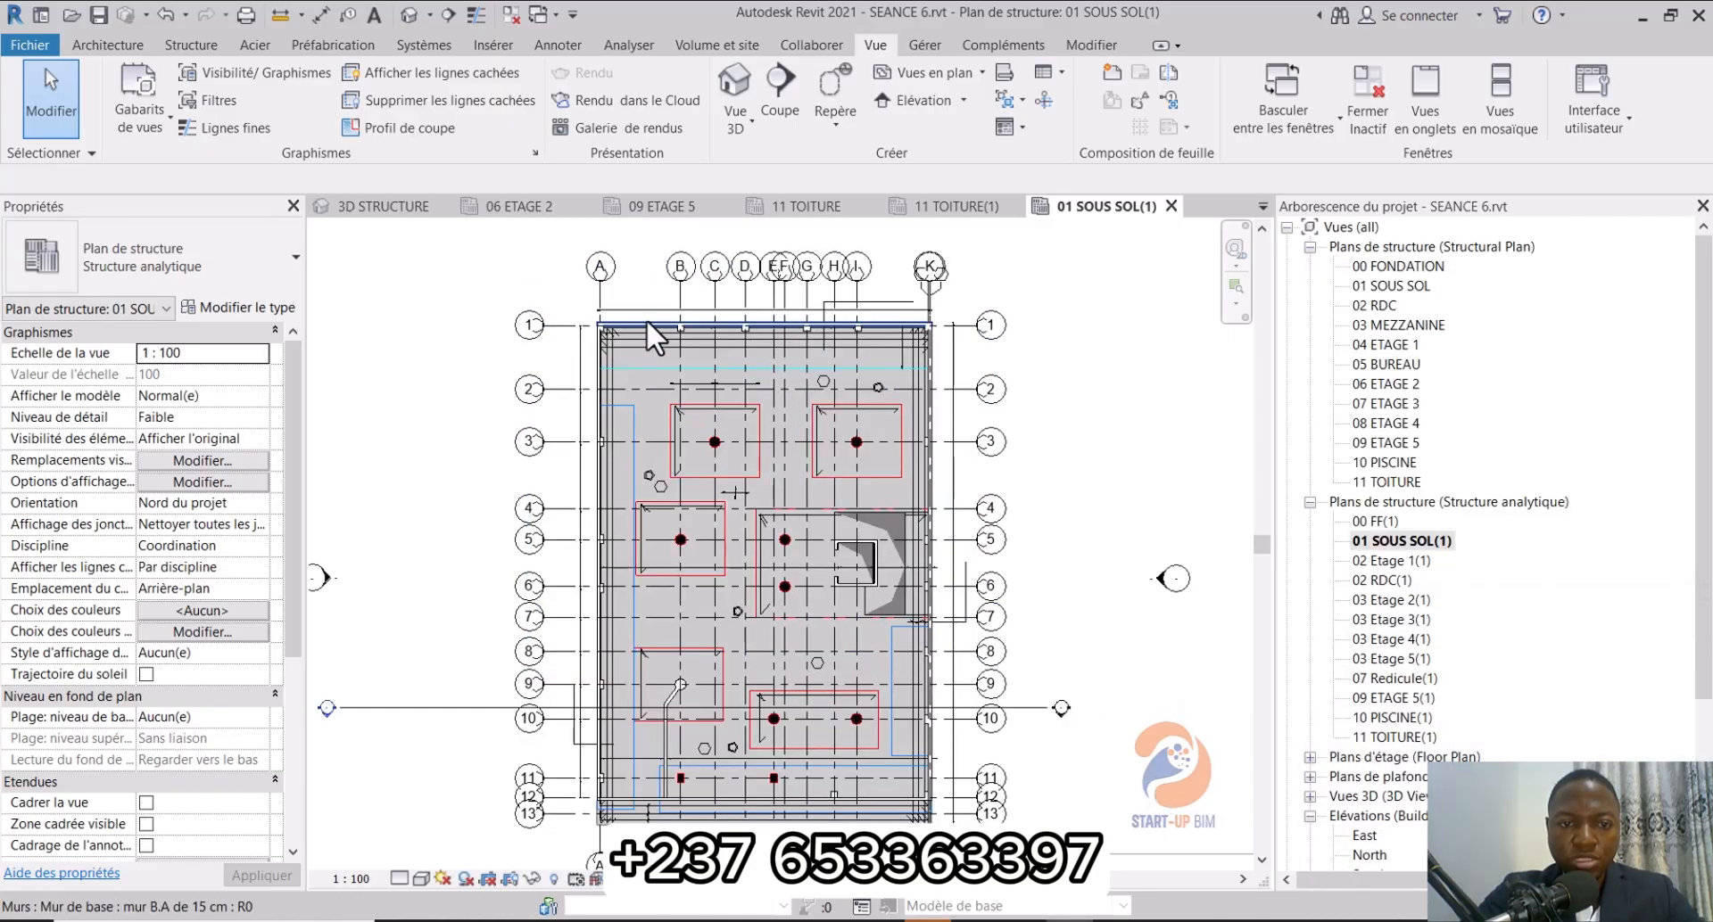
Step: Hide the category of the imported -1 SOUS-SOL.dwg drawing in the 01 SOUS SOL(1) analytical plan view
scroll(646, 319, "down", 1)
scroll(677, 346, "down", 1)
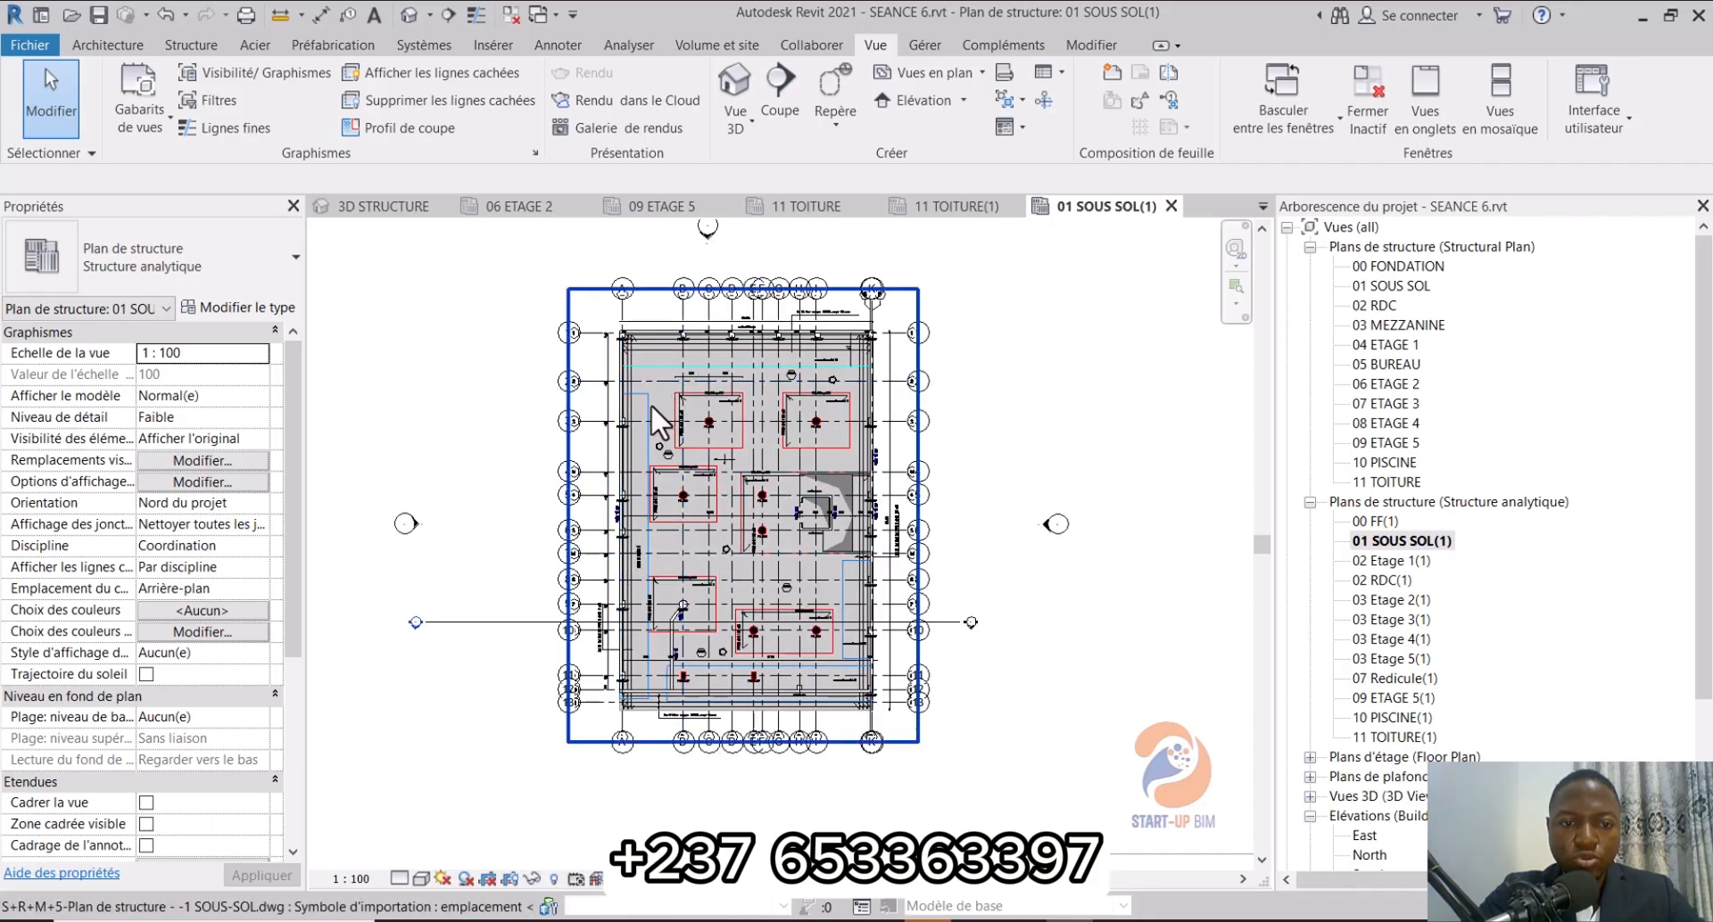
left_click(643, 350)
right_click(643, 350)
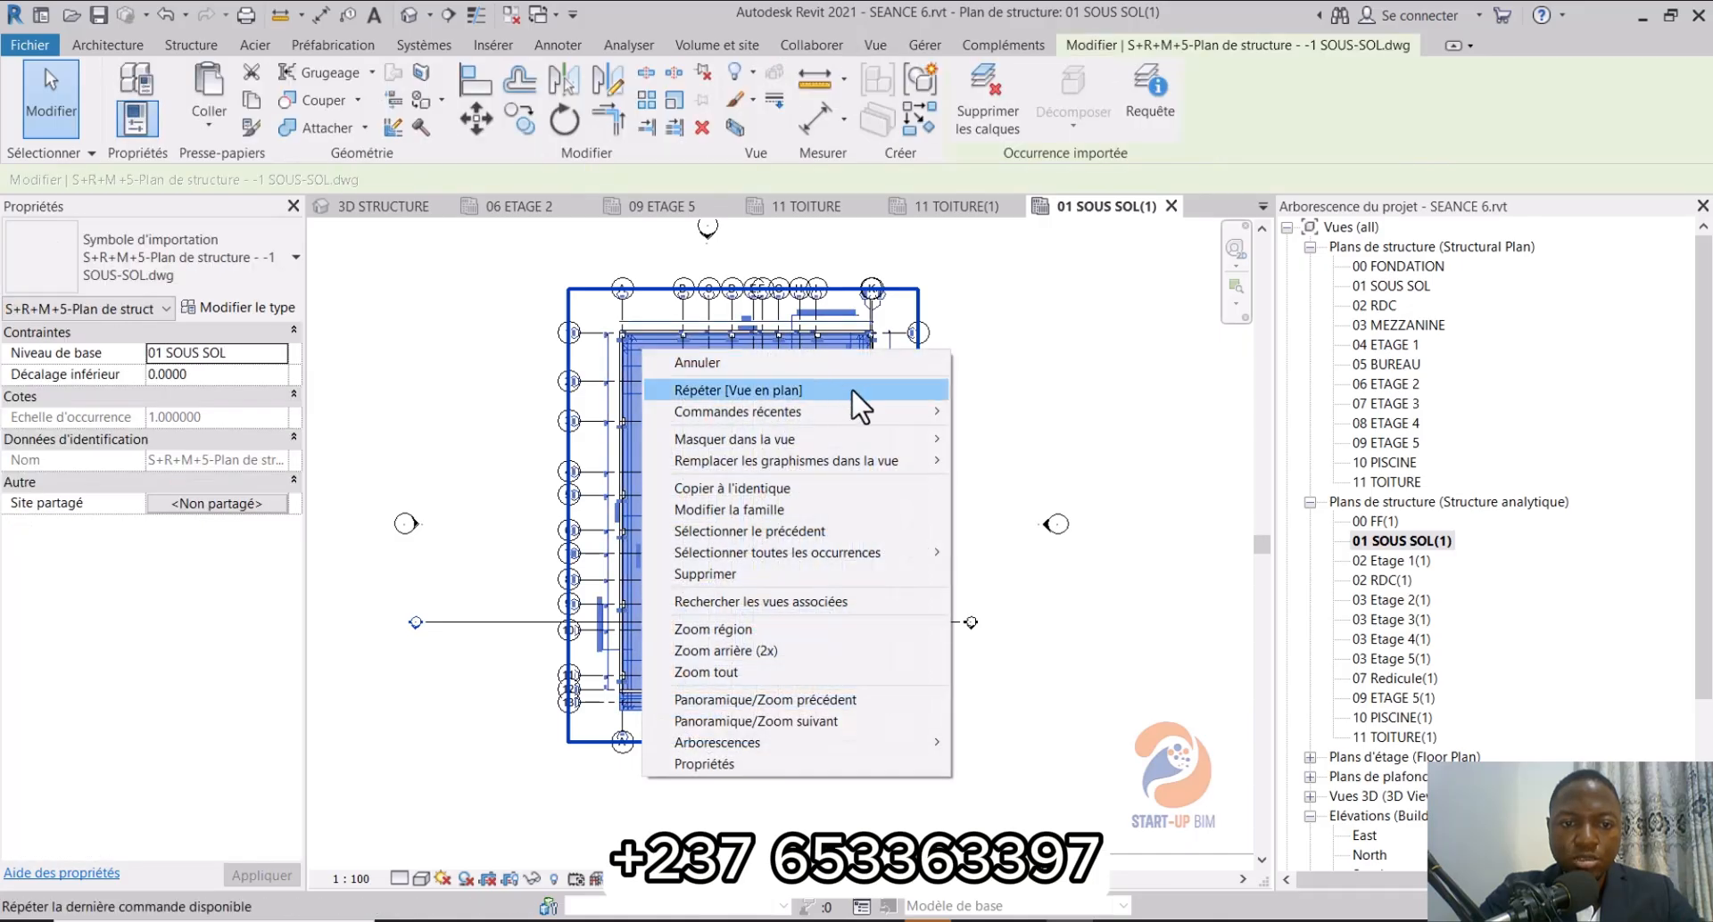
mouse_move(895, 437)
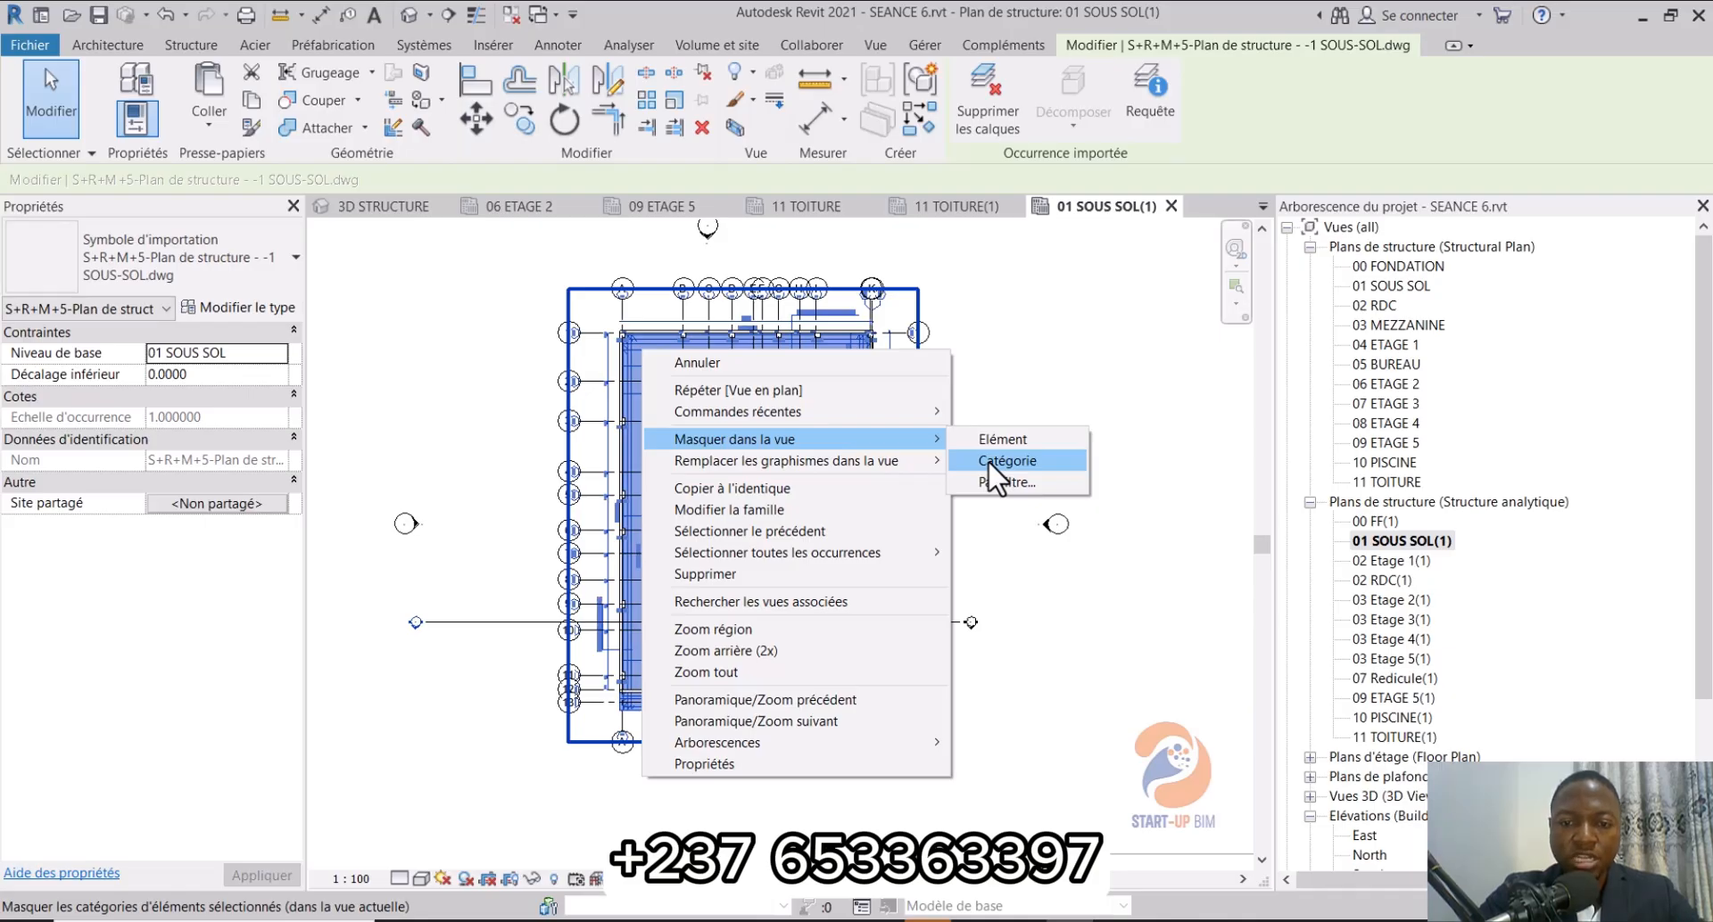
left_click(988, 460)
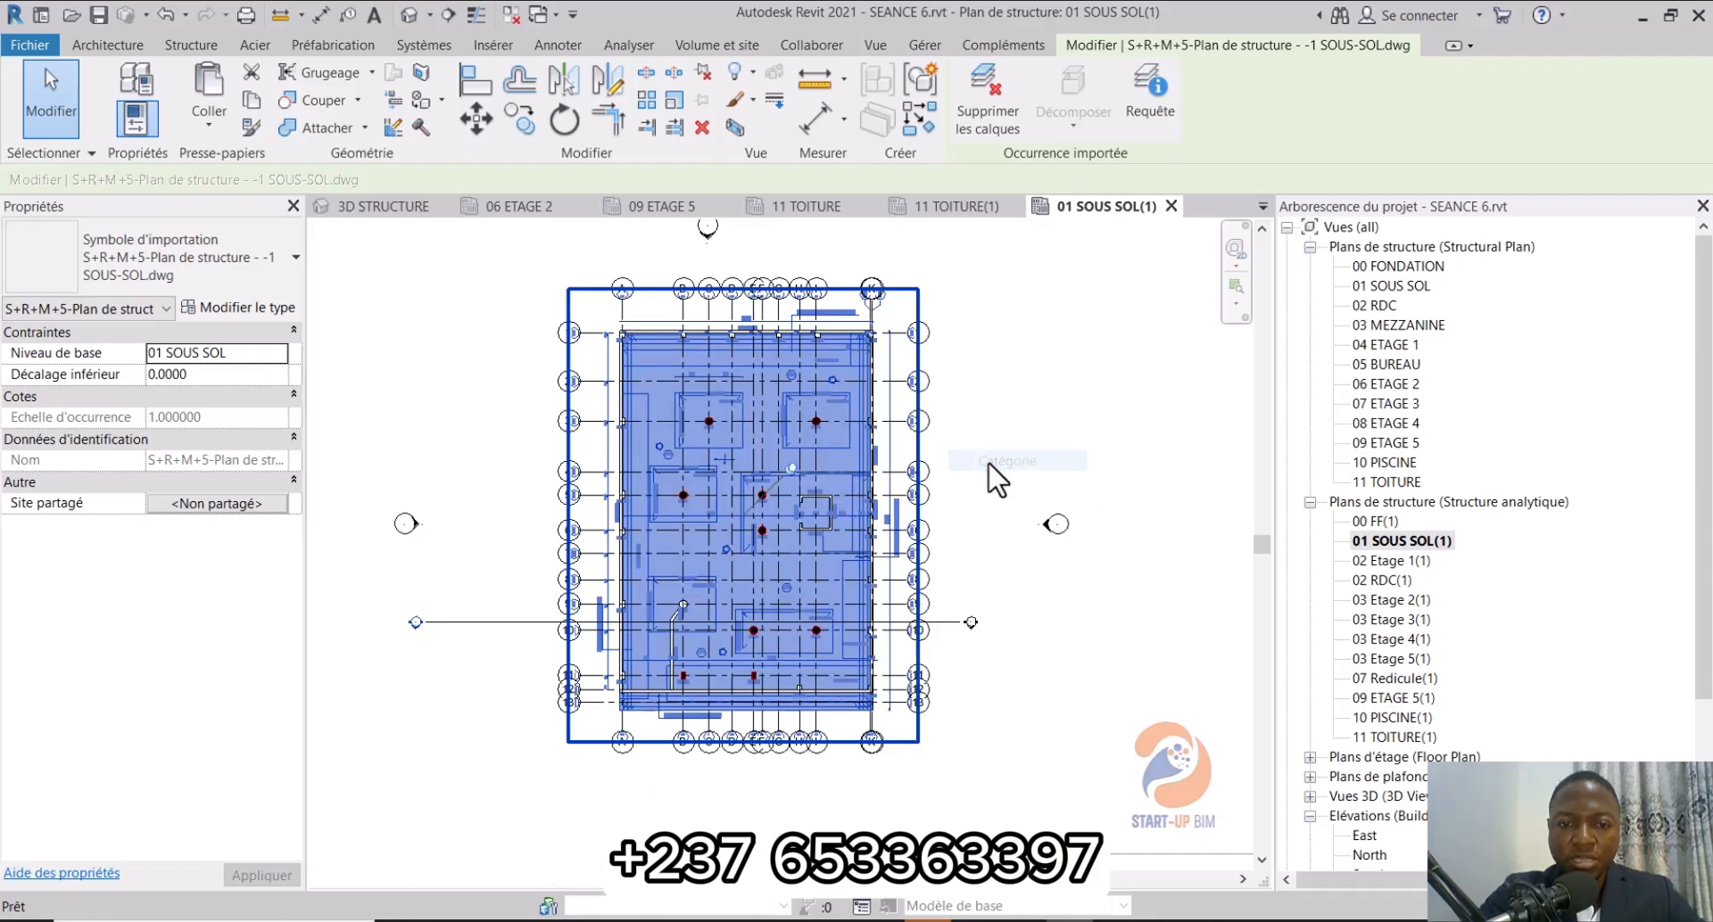
Step: Set the 01 SOUS SOL(1) view scale to 1 : 50 and its detail level to Elevé
scroll(650, 333, "up", 4)
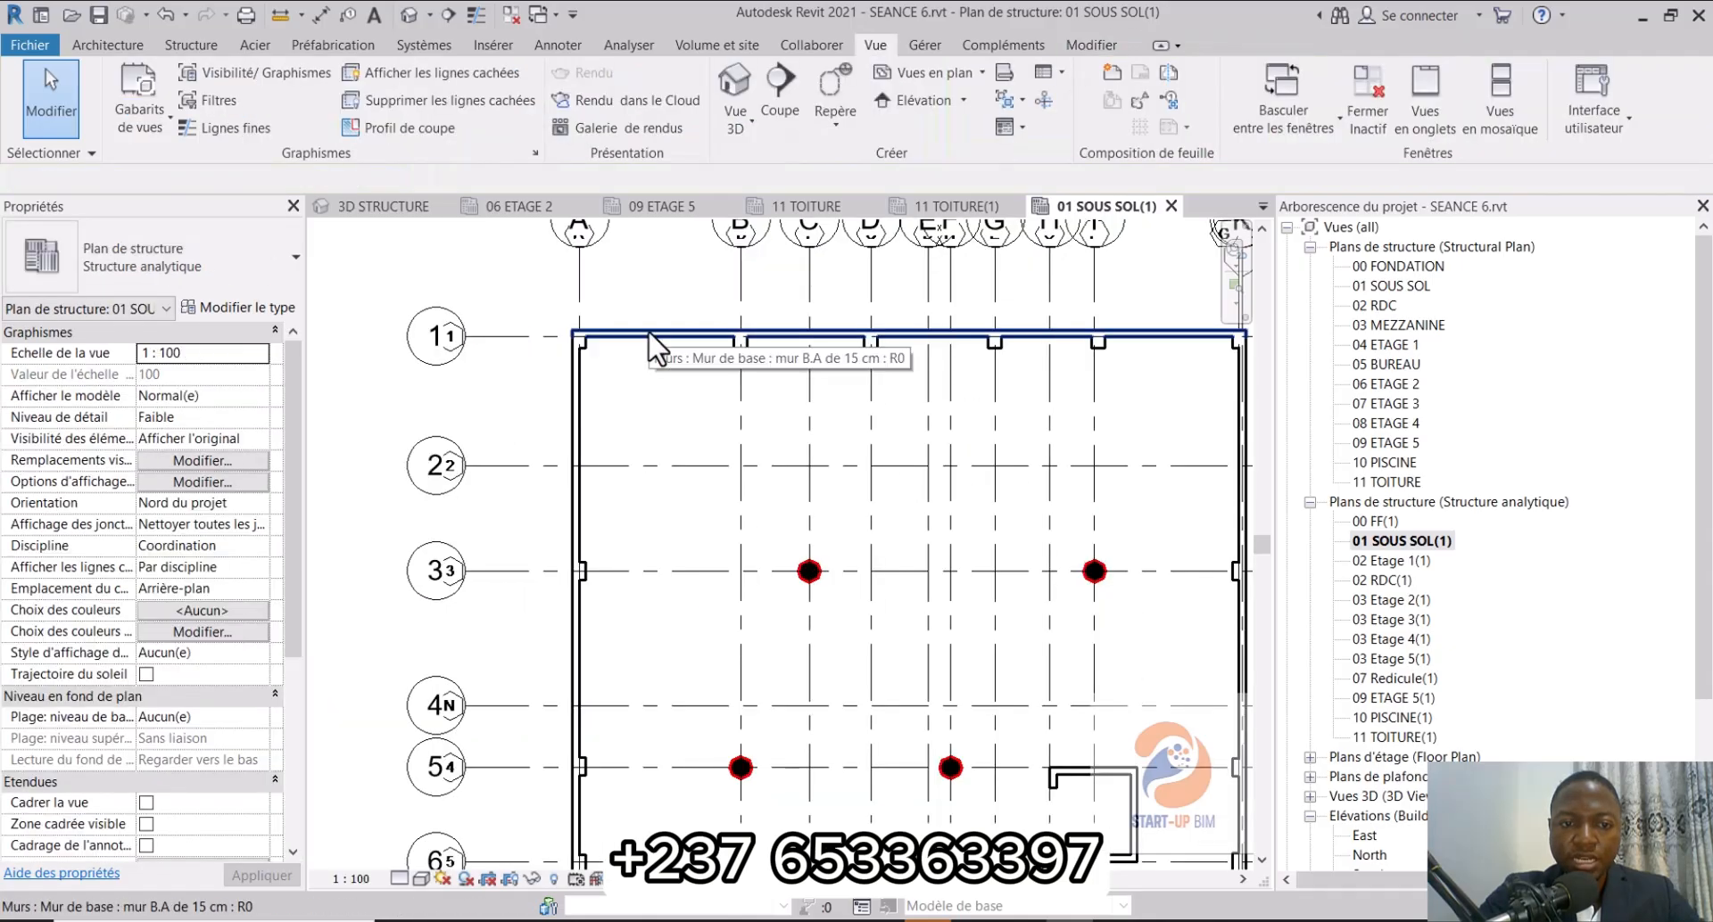
left_click(357, 876)
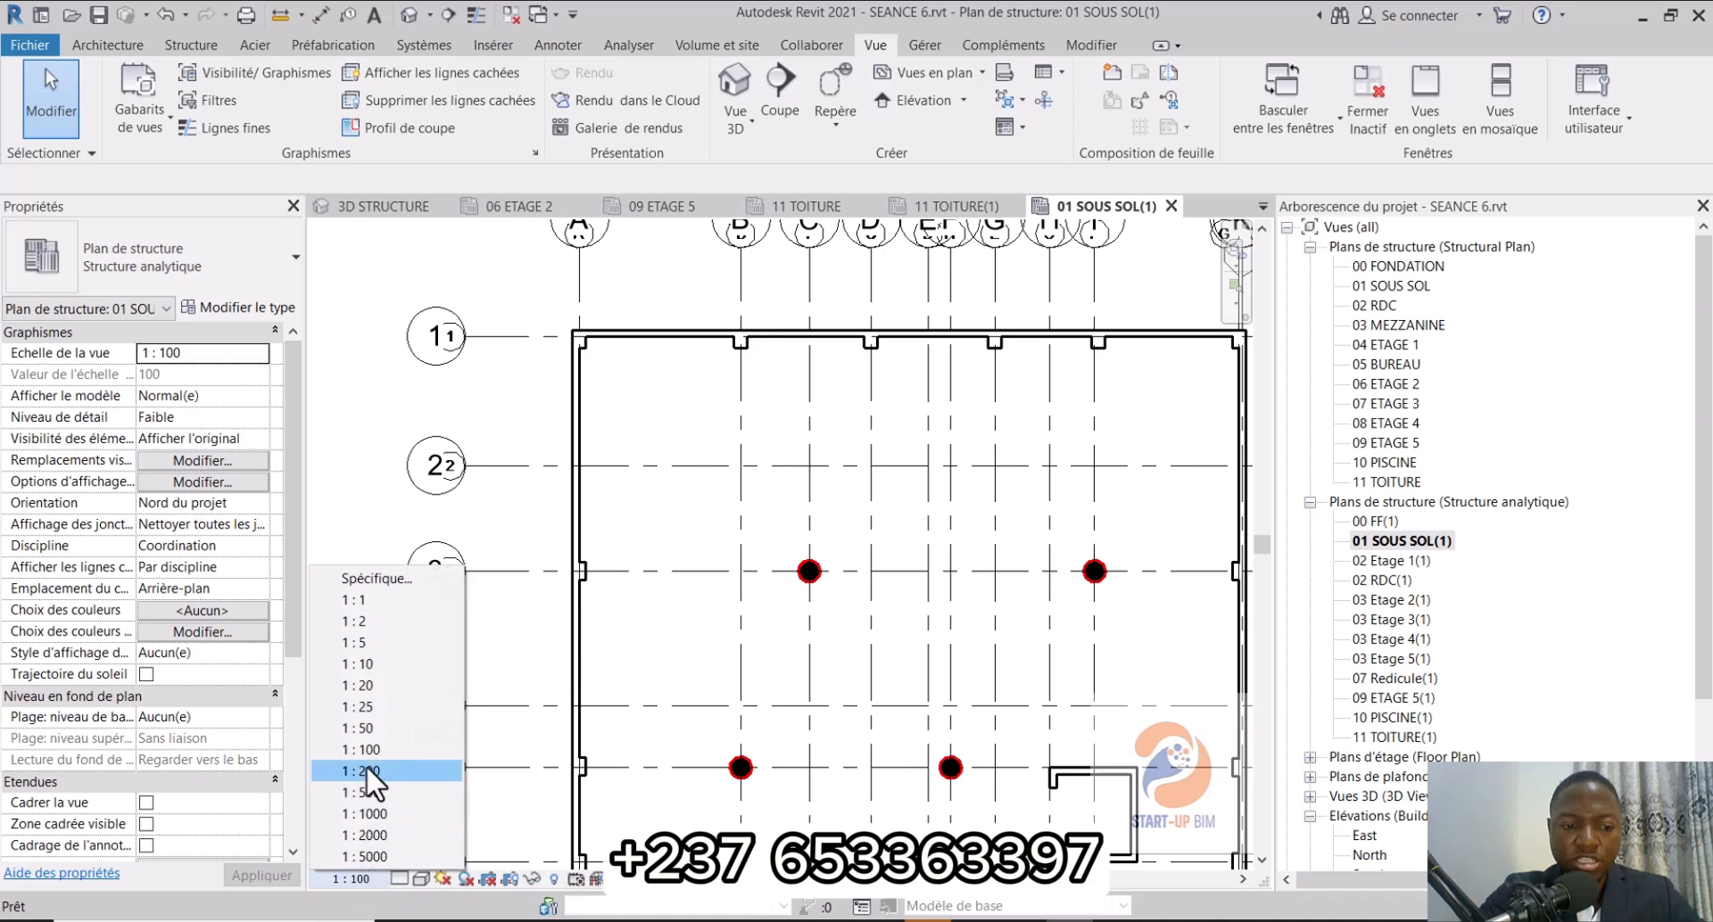
left_click(360, 729)
left_click(398, 879)
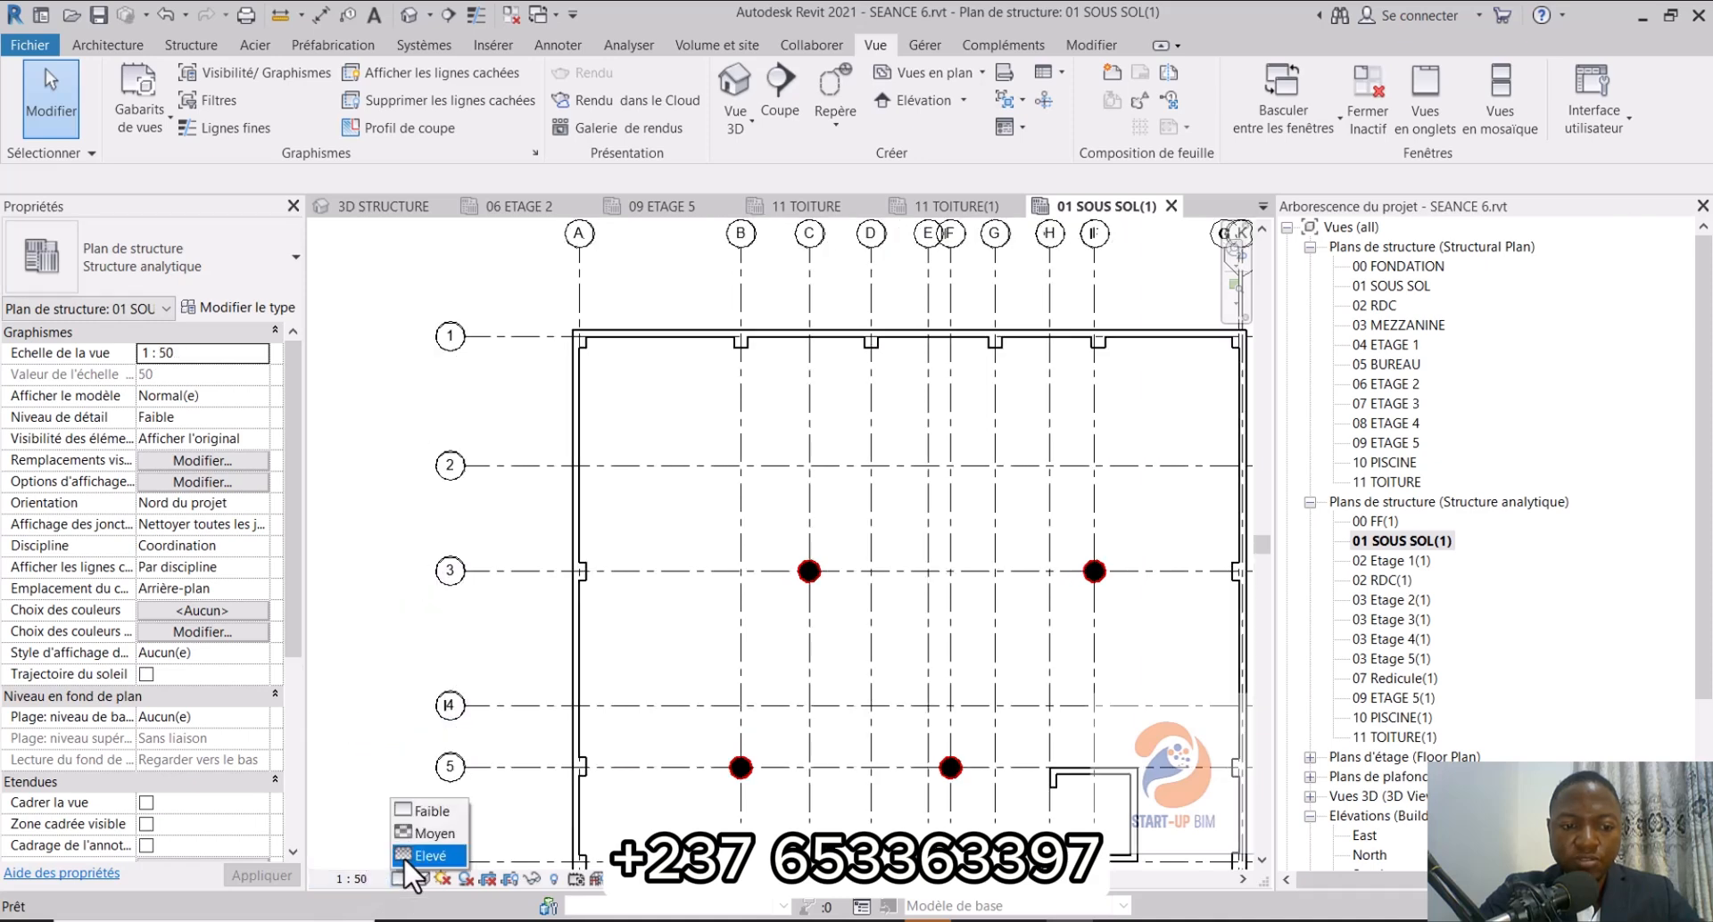
left_click(419, 856)
left_click(420, 879)
left_click(361, 756)
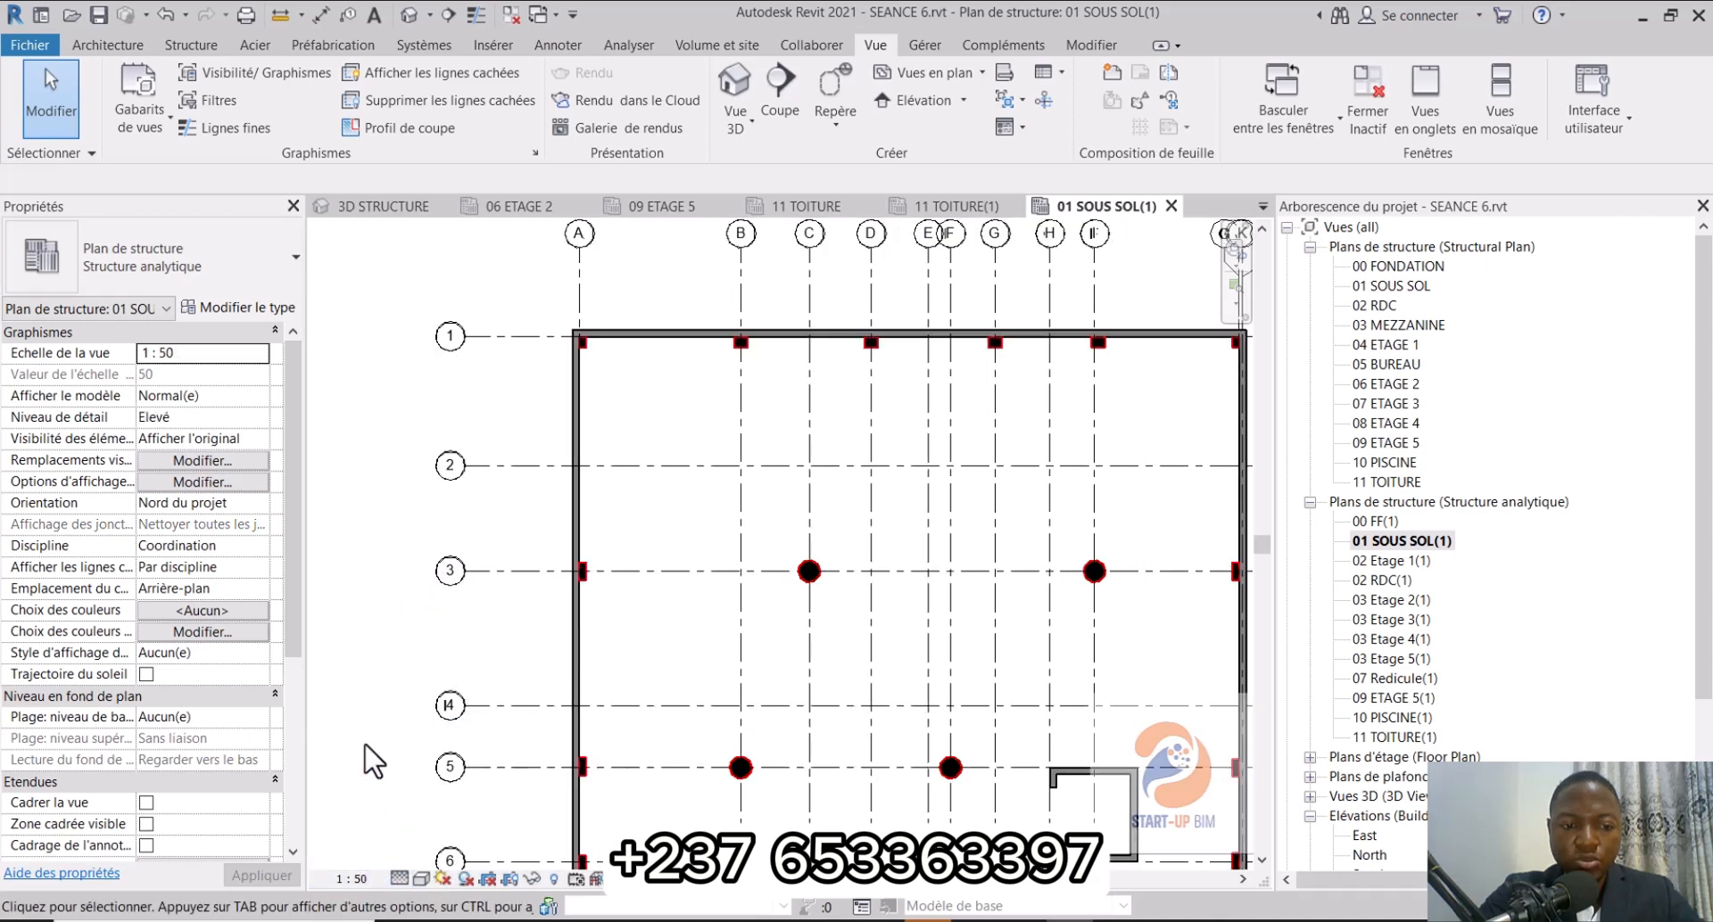
Step: Hide the whole wall category in the 01 SOUS SOL(1) view, using the wall along grid 1
left_click(647, 337)
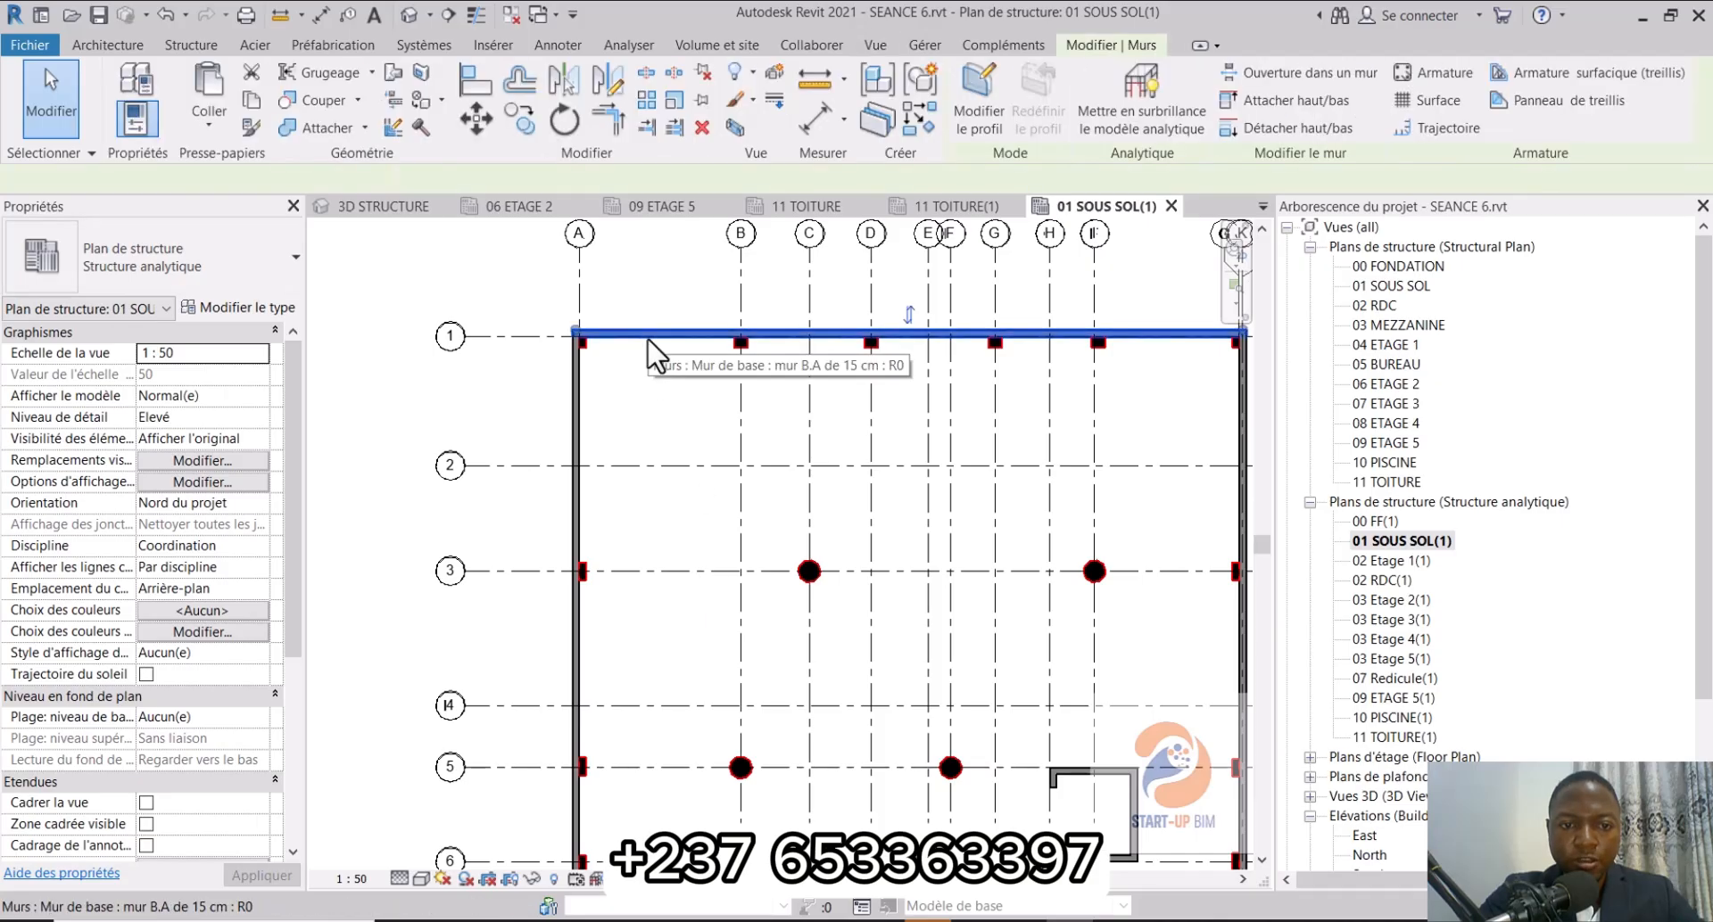
right_click(648, 338)
mouse_move(943, 508)
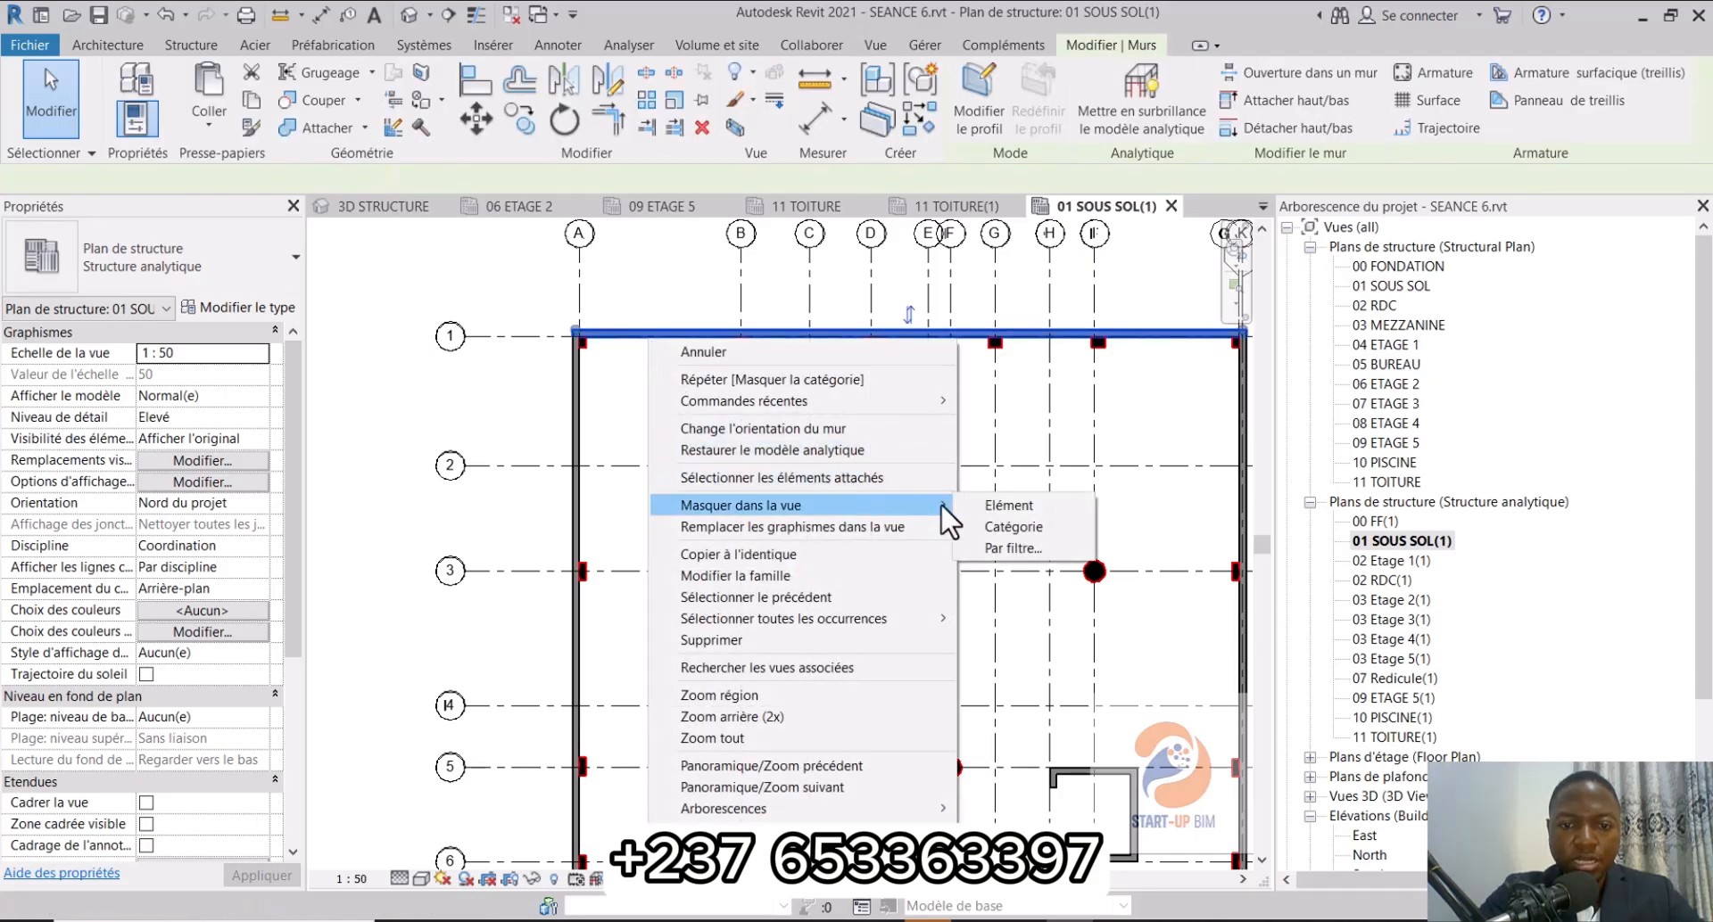
left_click(990, 525)
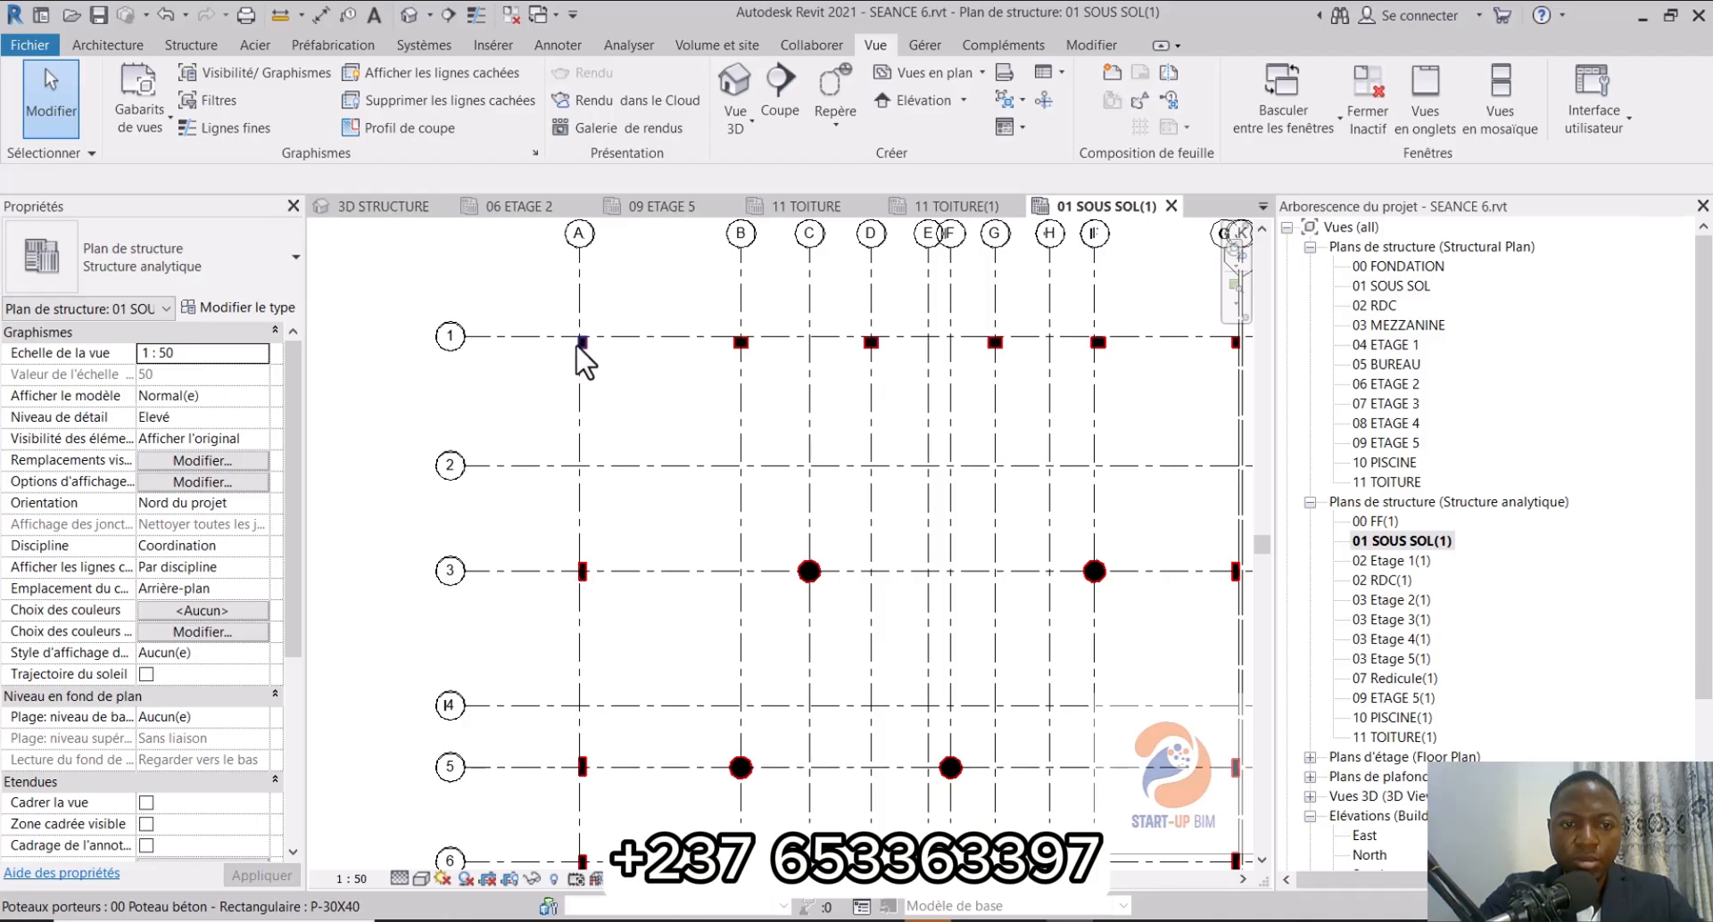
Step: Hide the structural column category in the 01 SOUS SOL(1) view, using the column at grid A-1
left_click(583, 343)
right_click(578, 344)
mouse_move(867, 505)
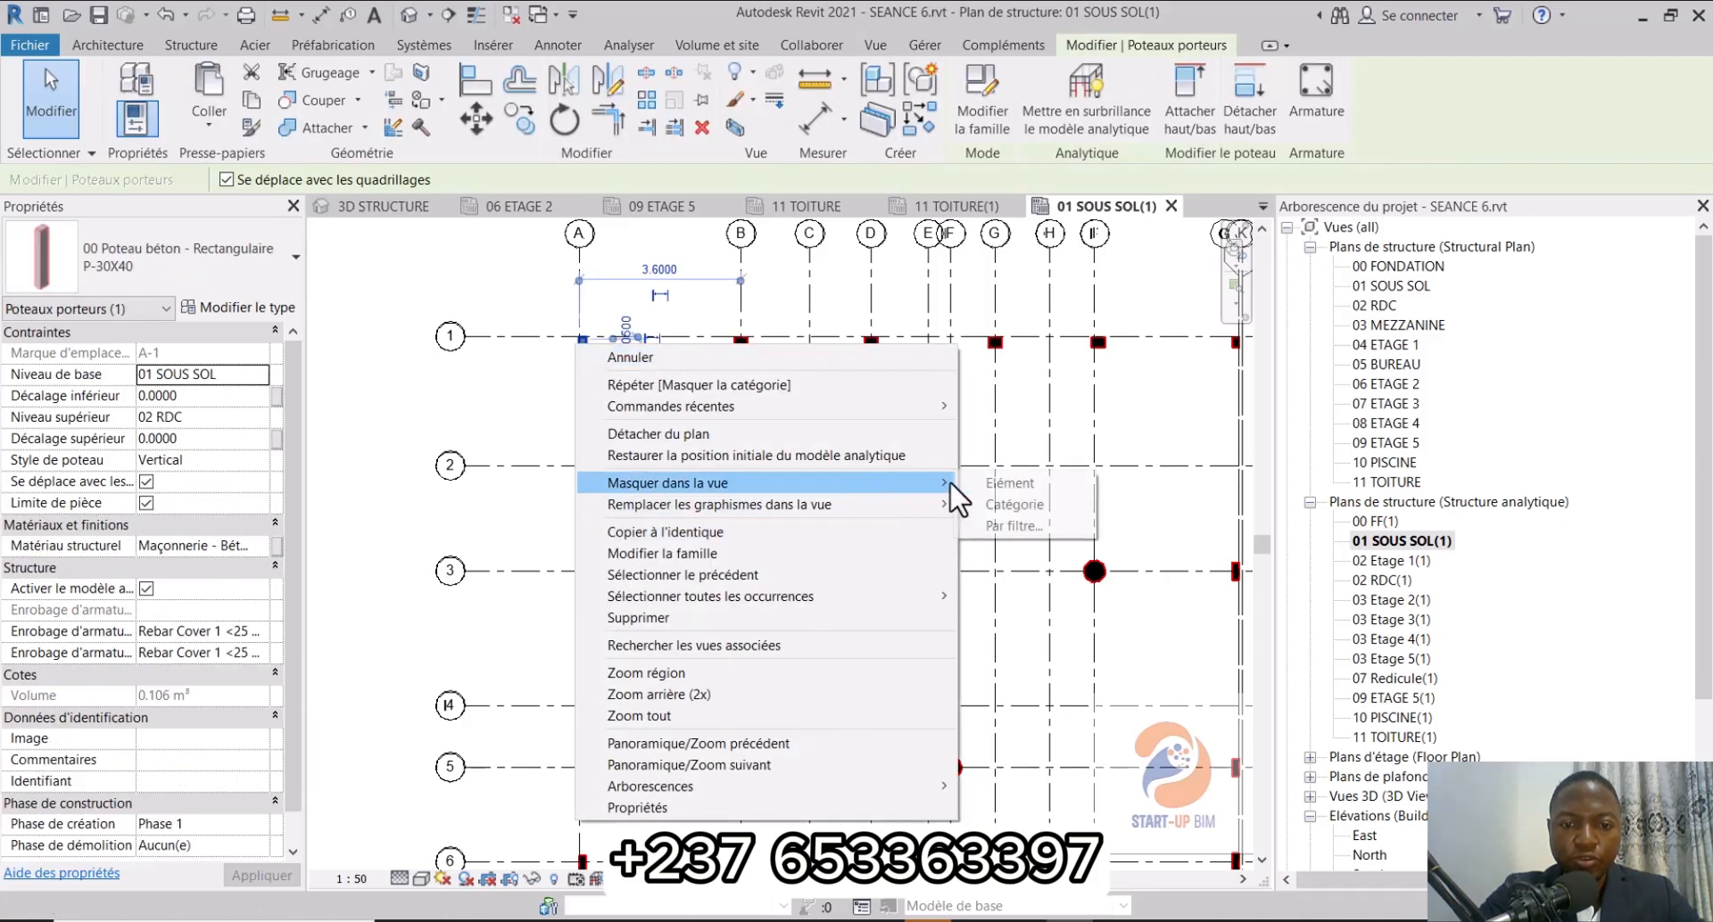
left_click(1030, 505)
scroll(797, 378, "down", 5)
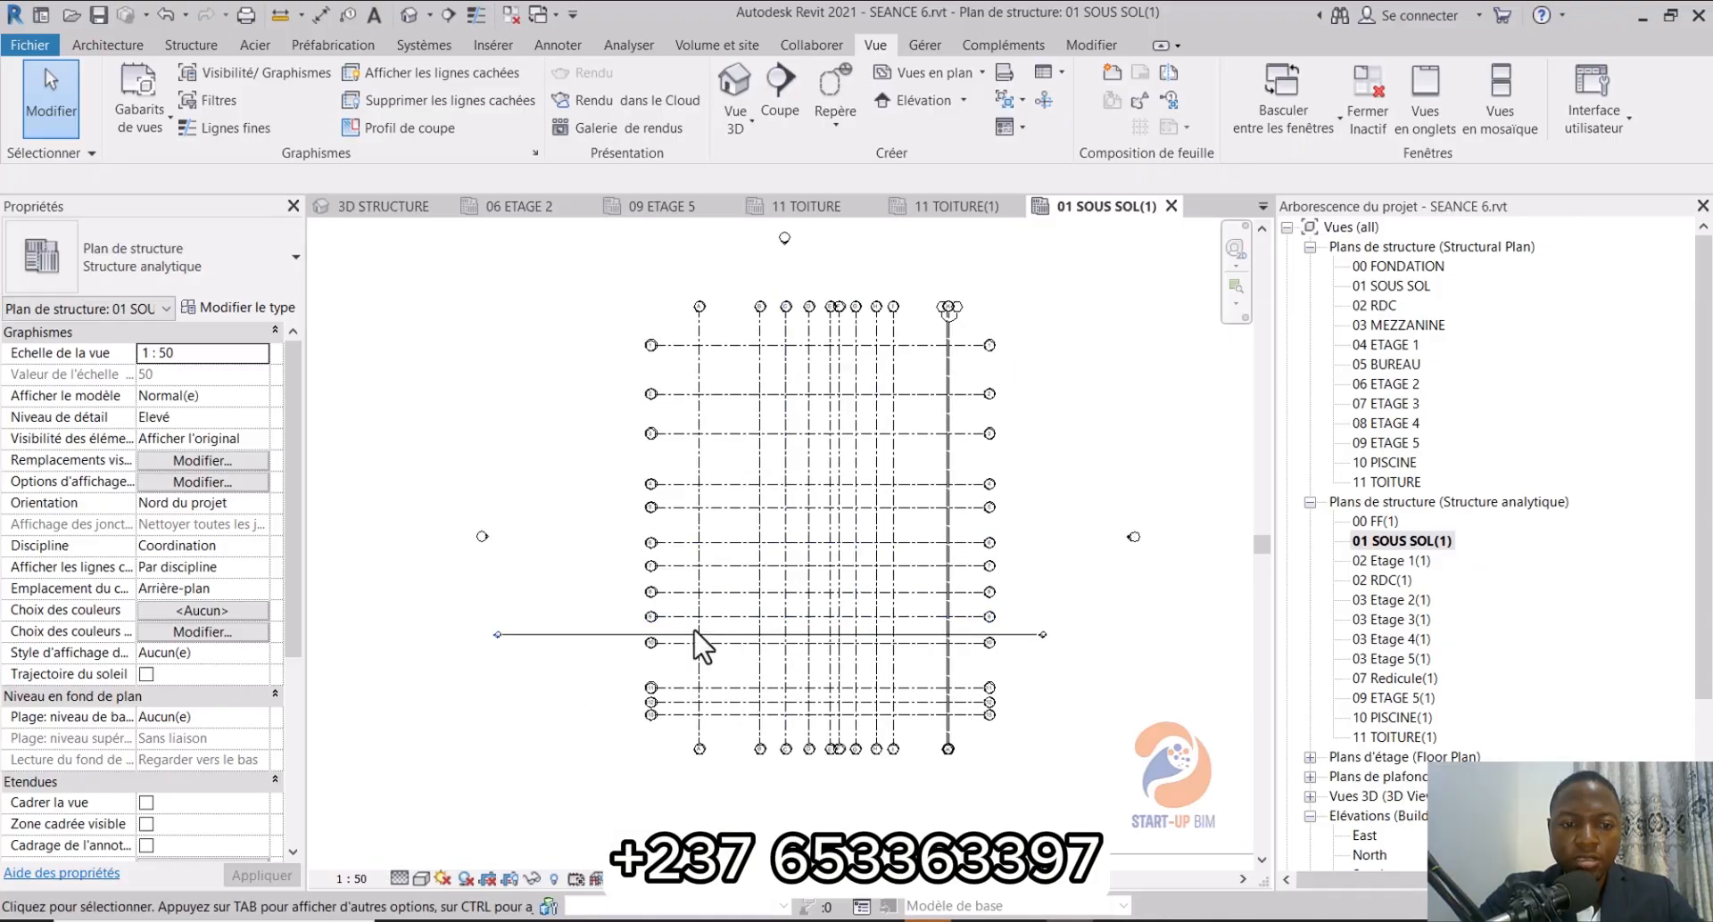
scroll(767, 524, "down", 1)
middle_click_drag(801, 561, 777, 583)
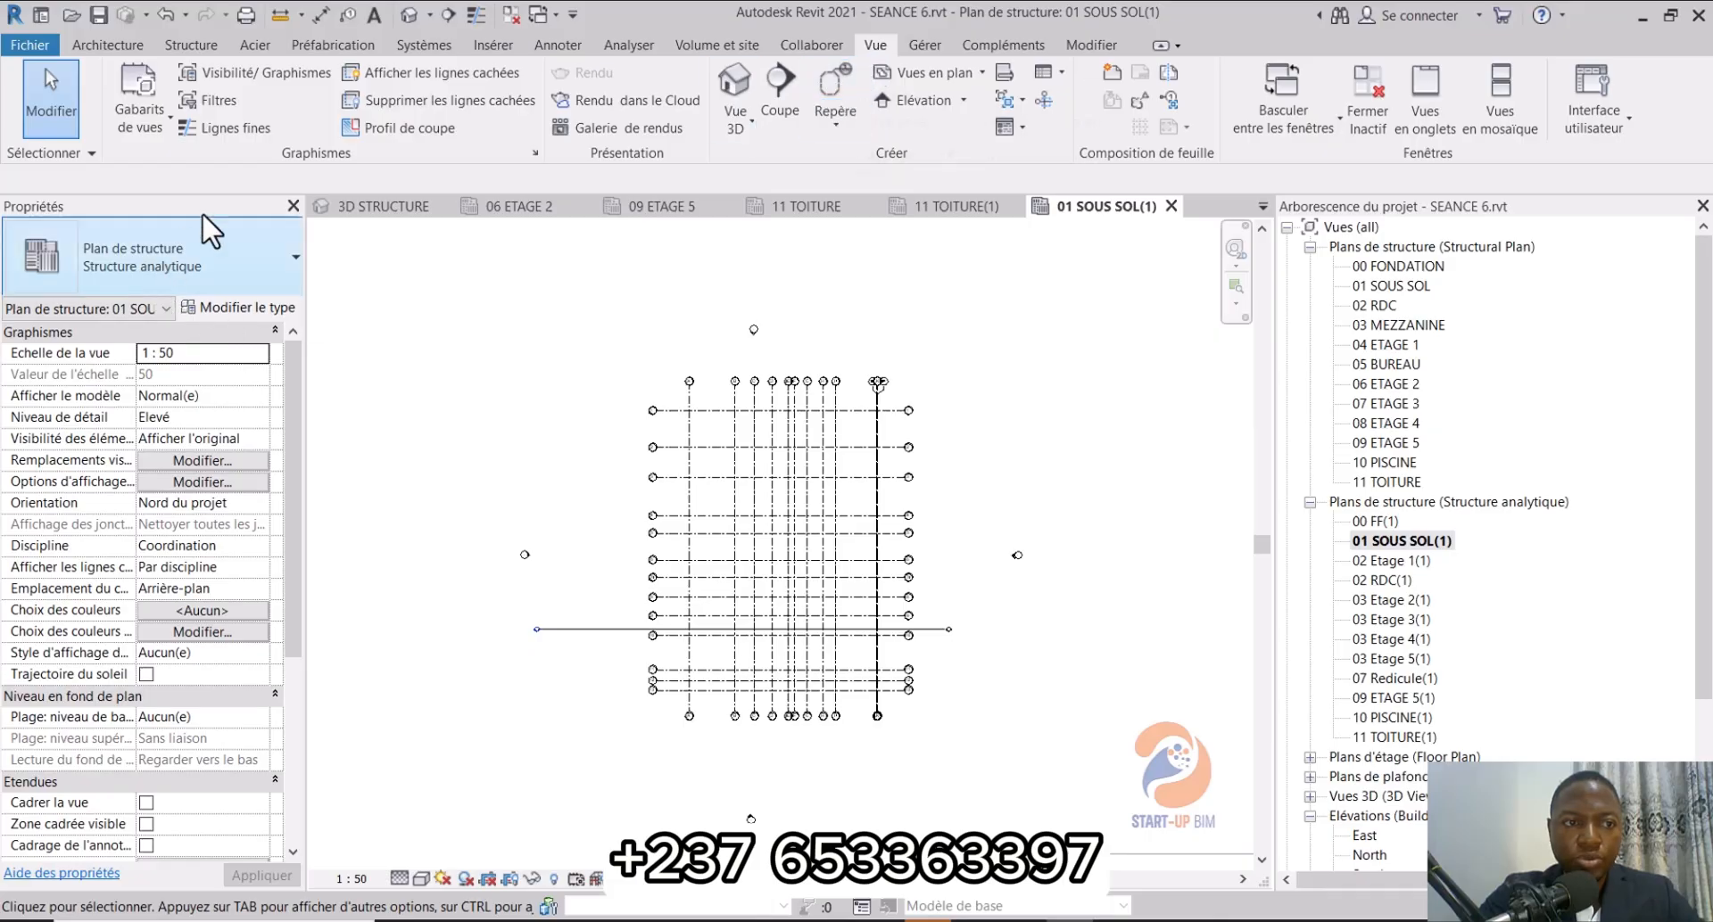
Step: Create a view template from the current view and name it ANALYTIQUE
left_click(139, 114)
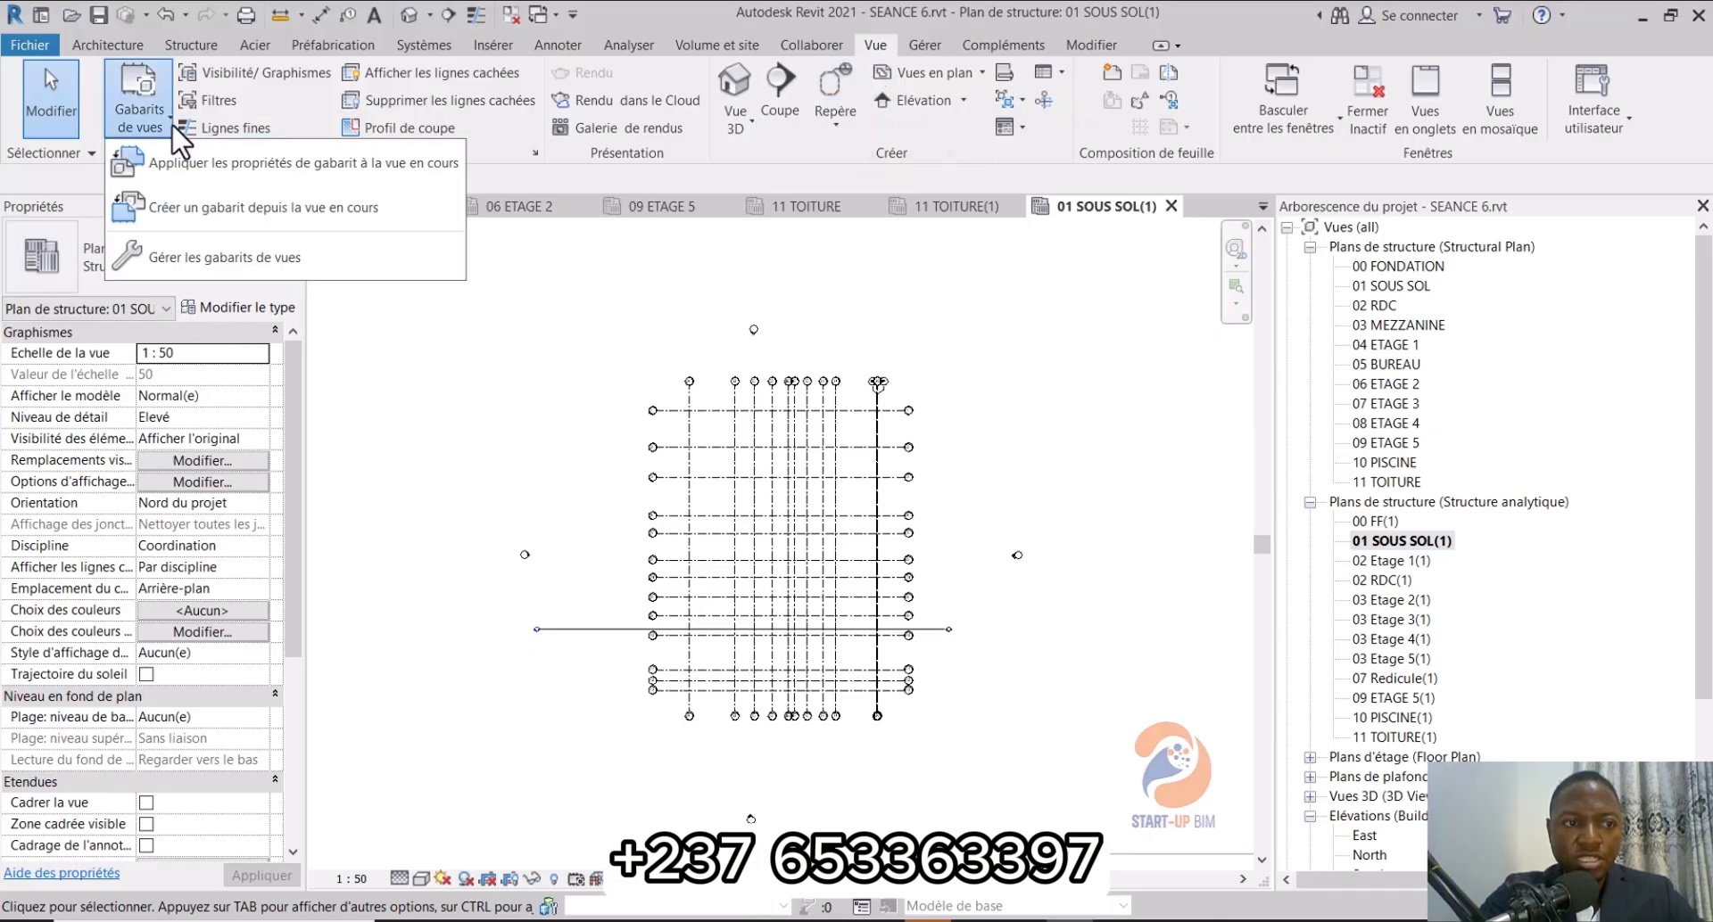
left_click(153, 207)
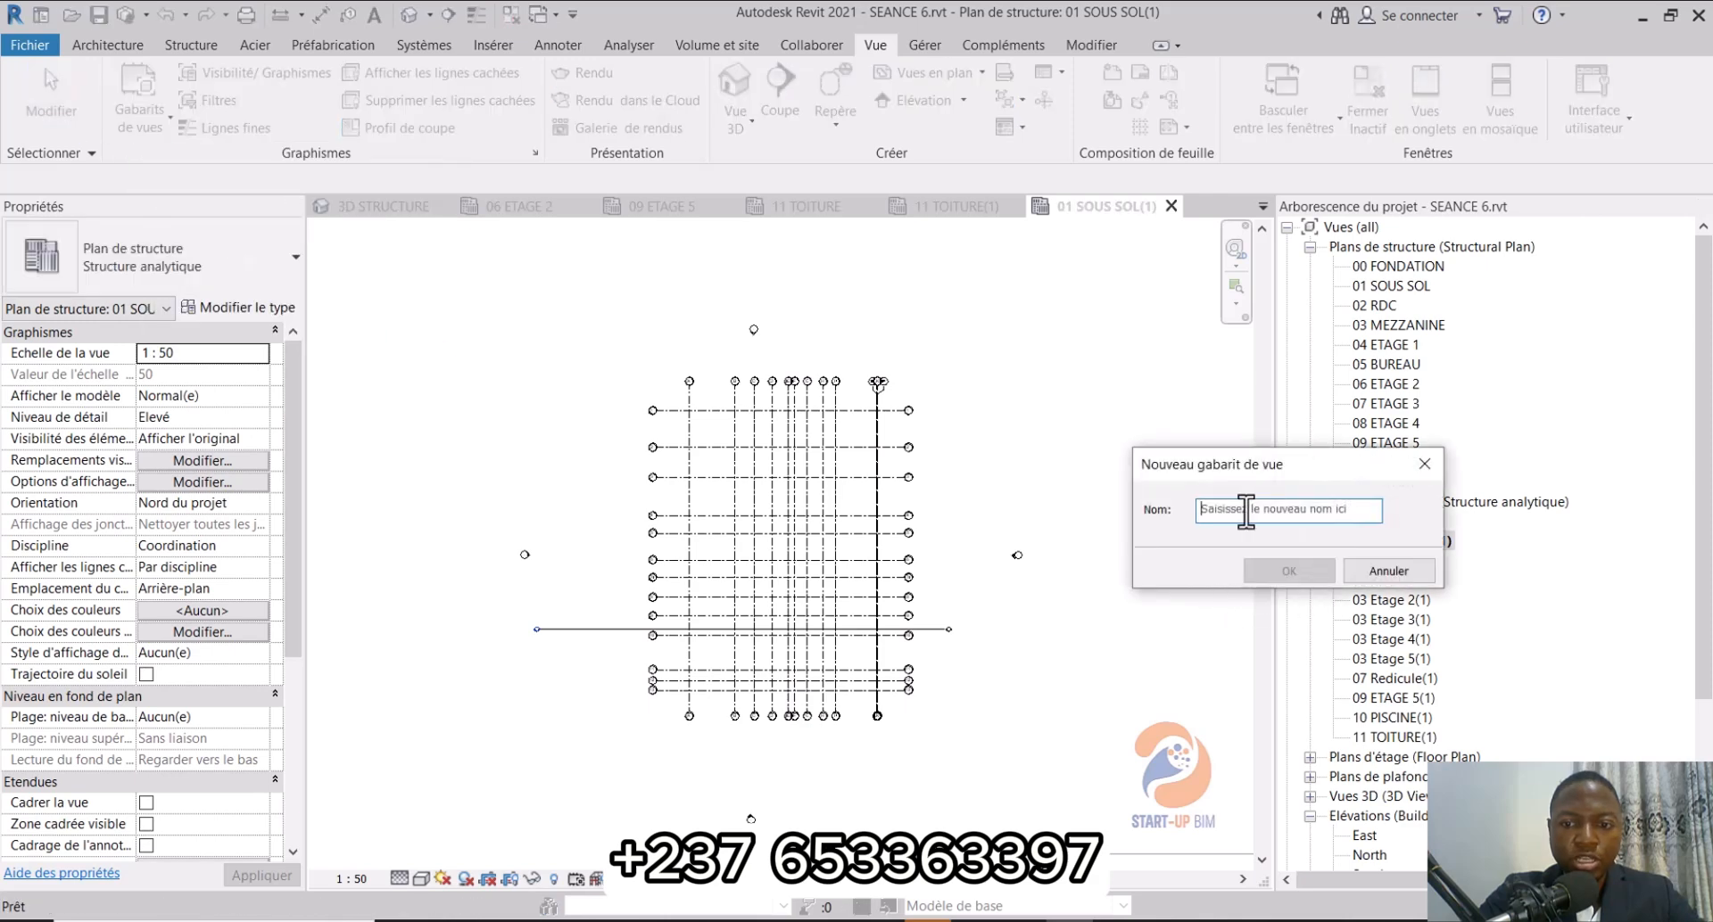
left_click(1246, 511)
type("ANALYTIQUE")
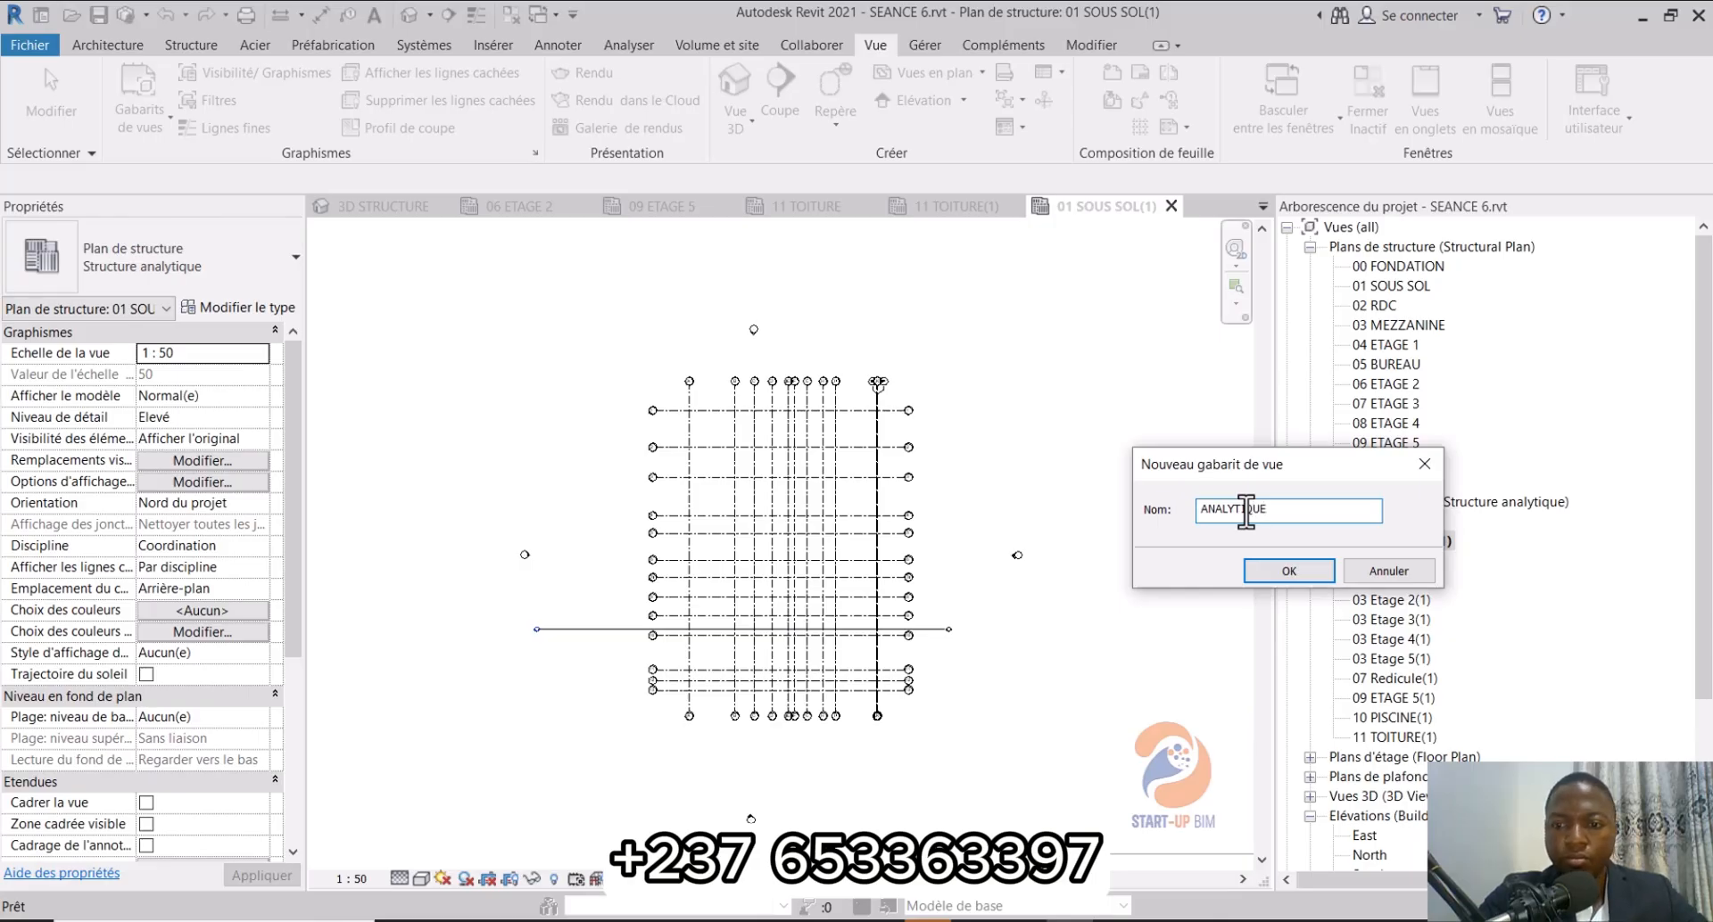
left_click(1301, 573)
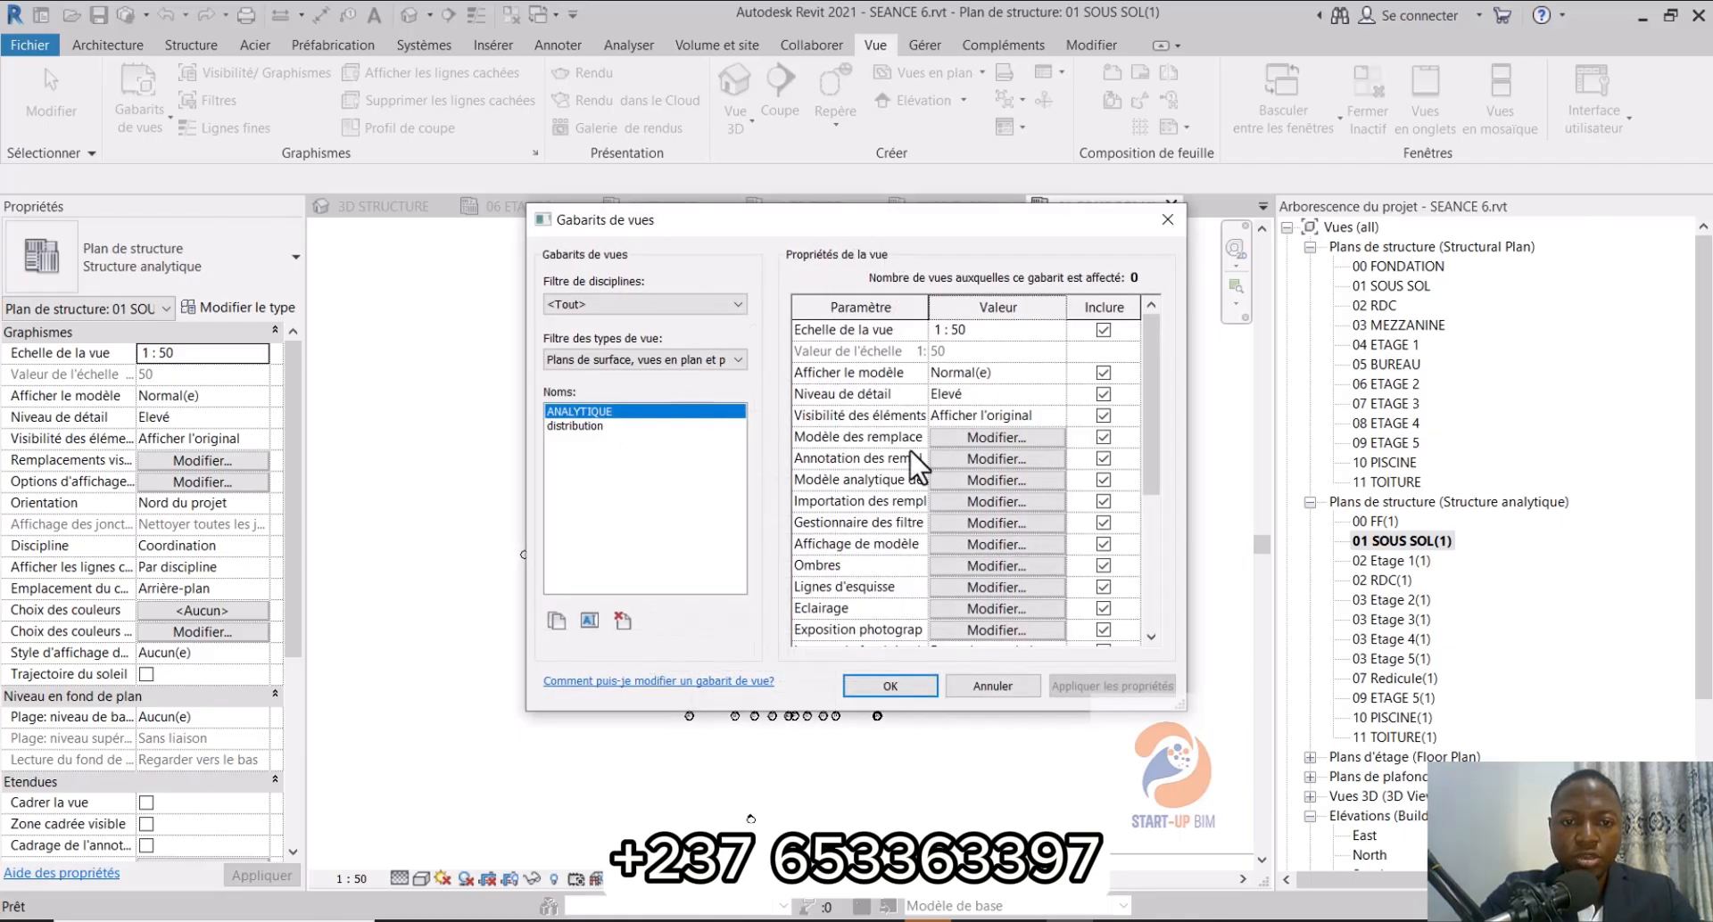
Step: Enlarge the view templates dialog and filter the ANALYTIQUE template's model visibility categories to Structure only
left_click_drag(856, 229, 766, 242)
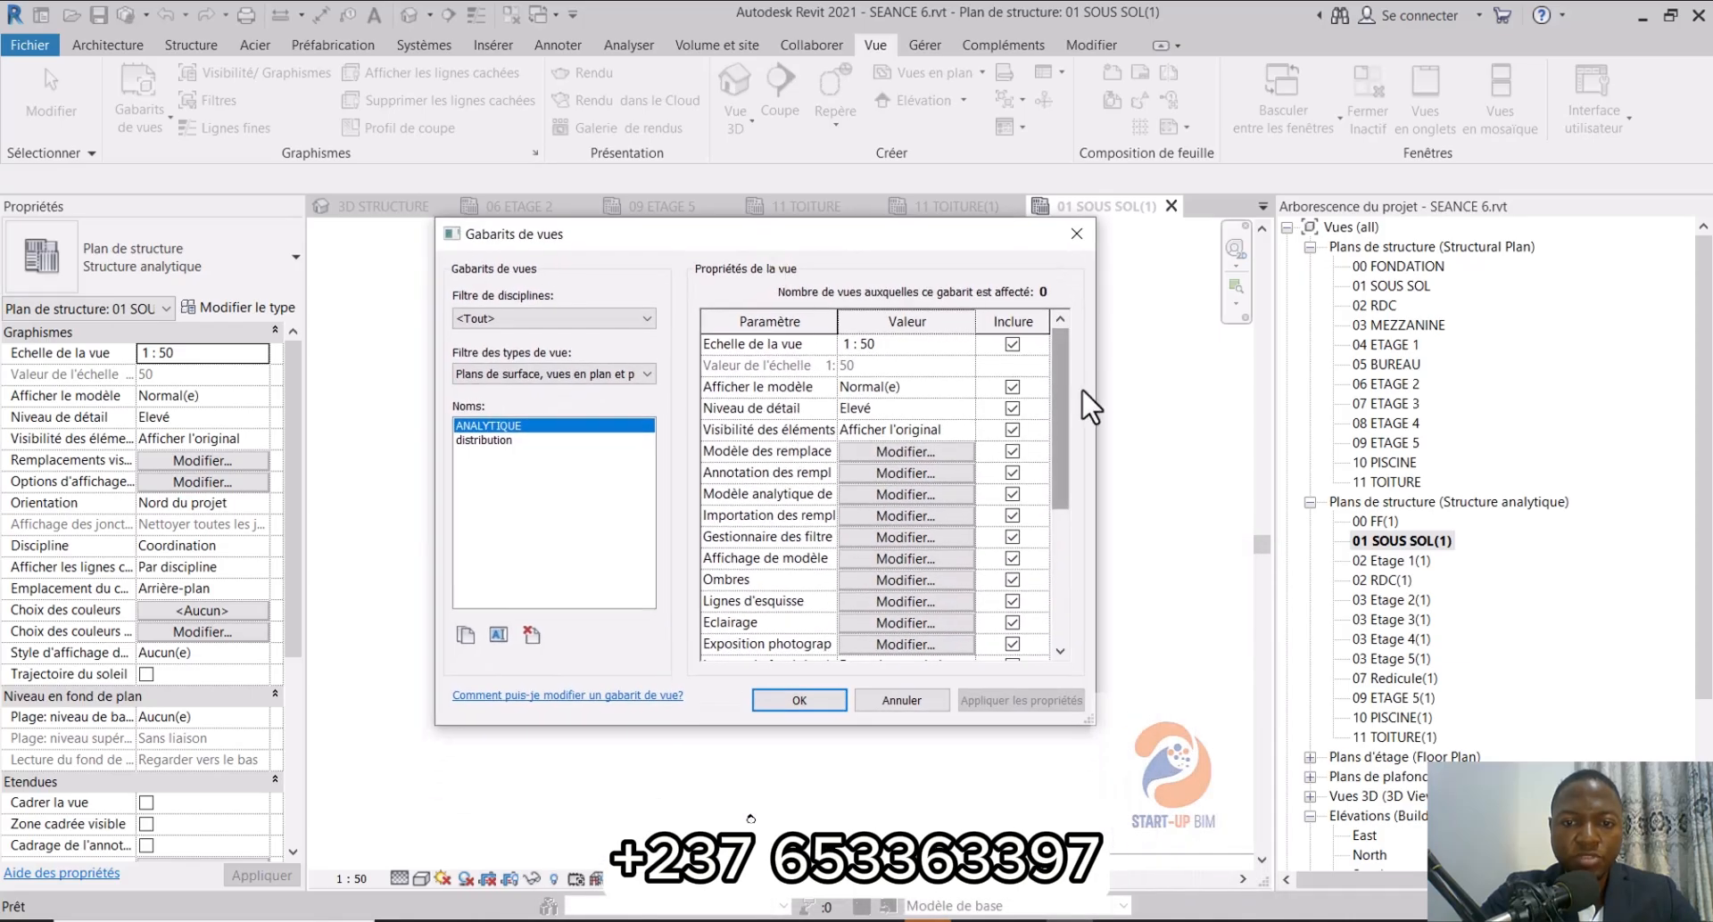
left_click_drag(1095, 388, 1264, 388)
left_click(1024, 450)
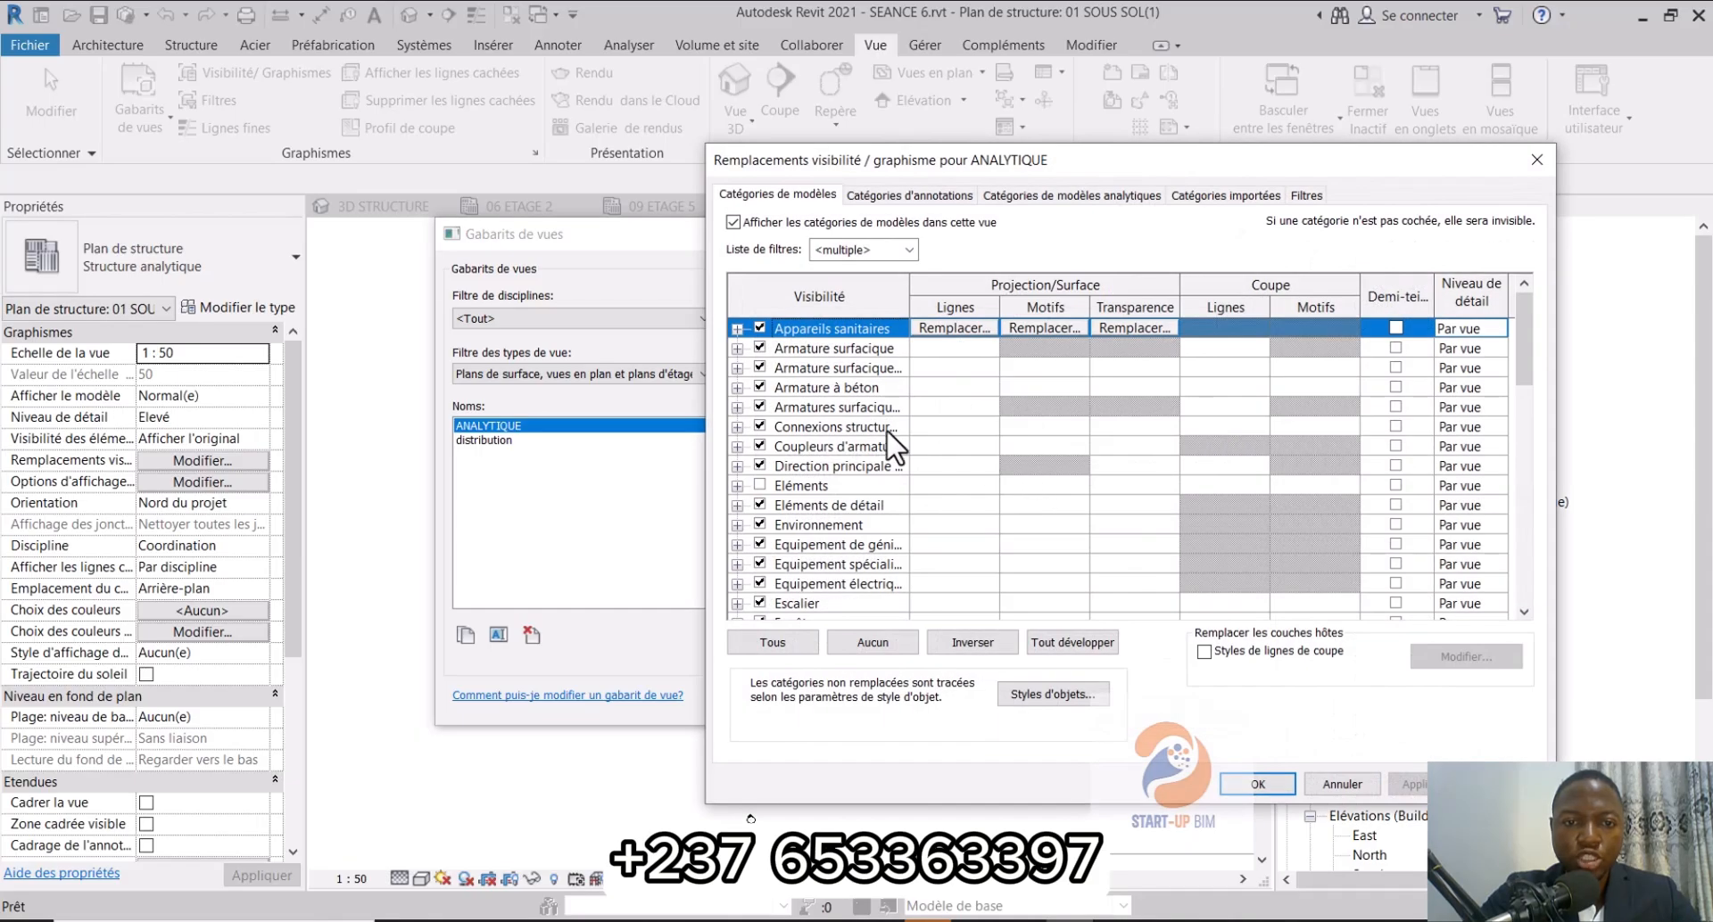
left_click(908, 252)
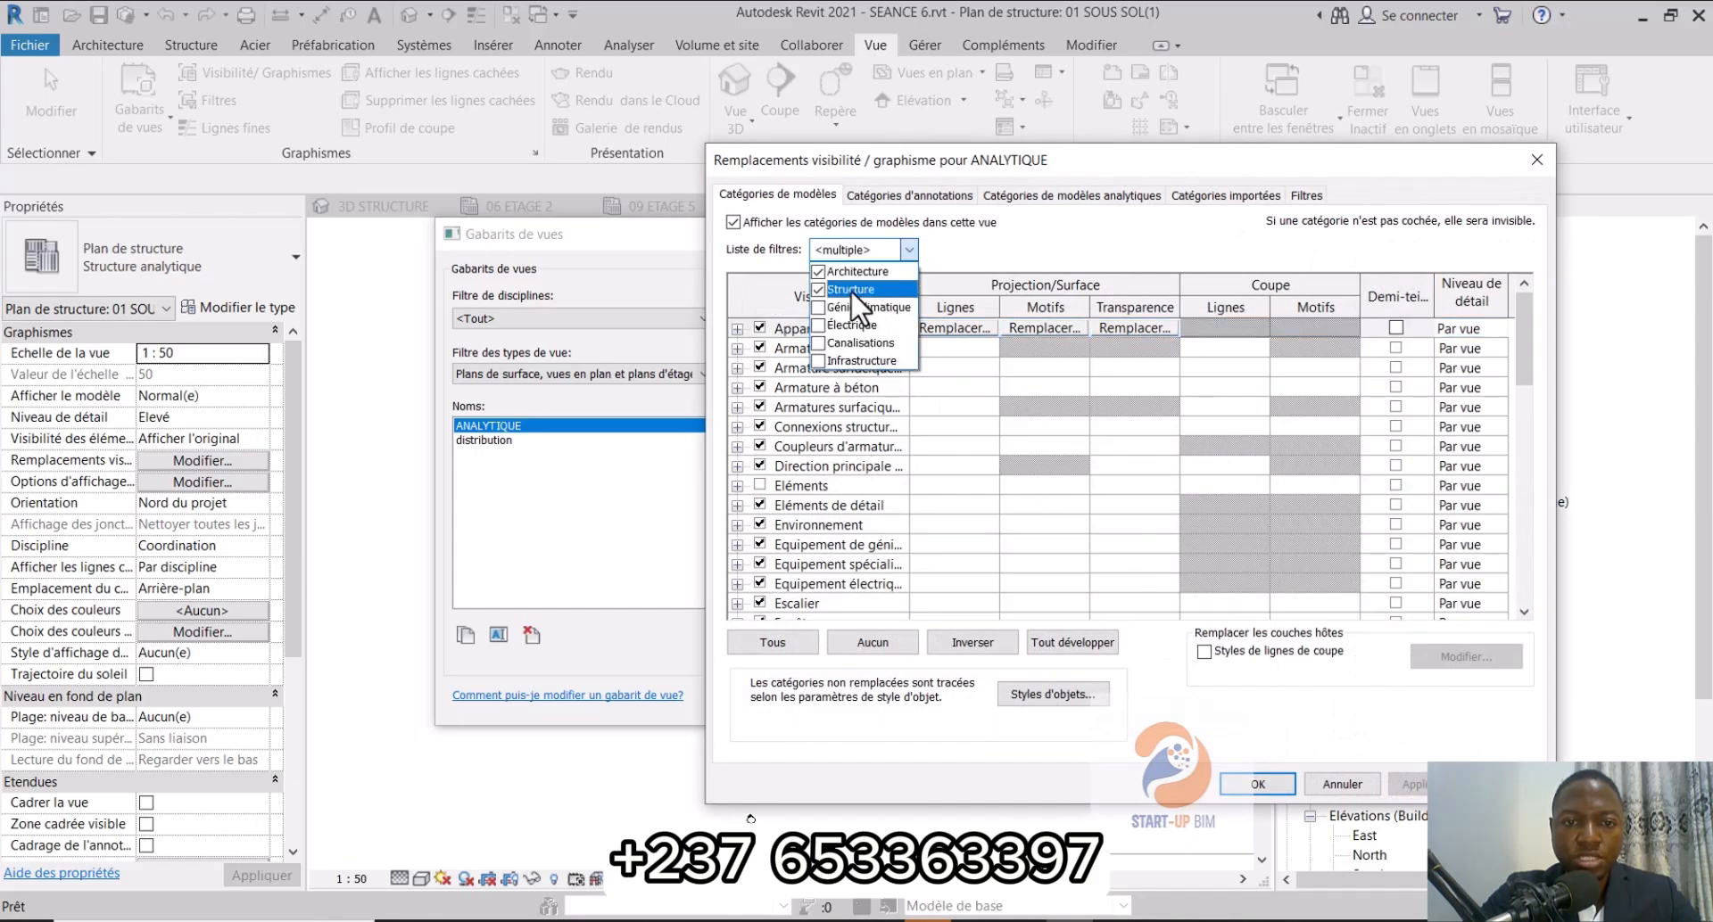
left_click(819, 271)
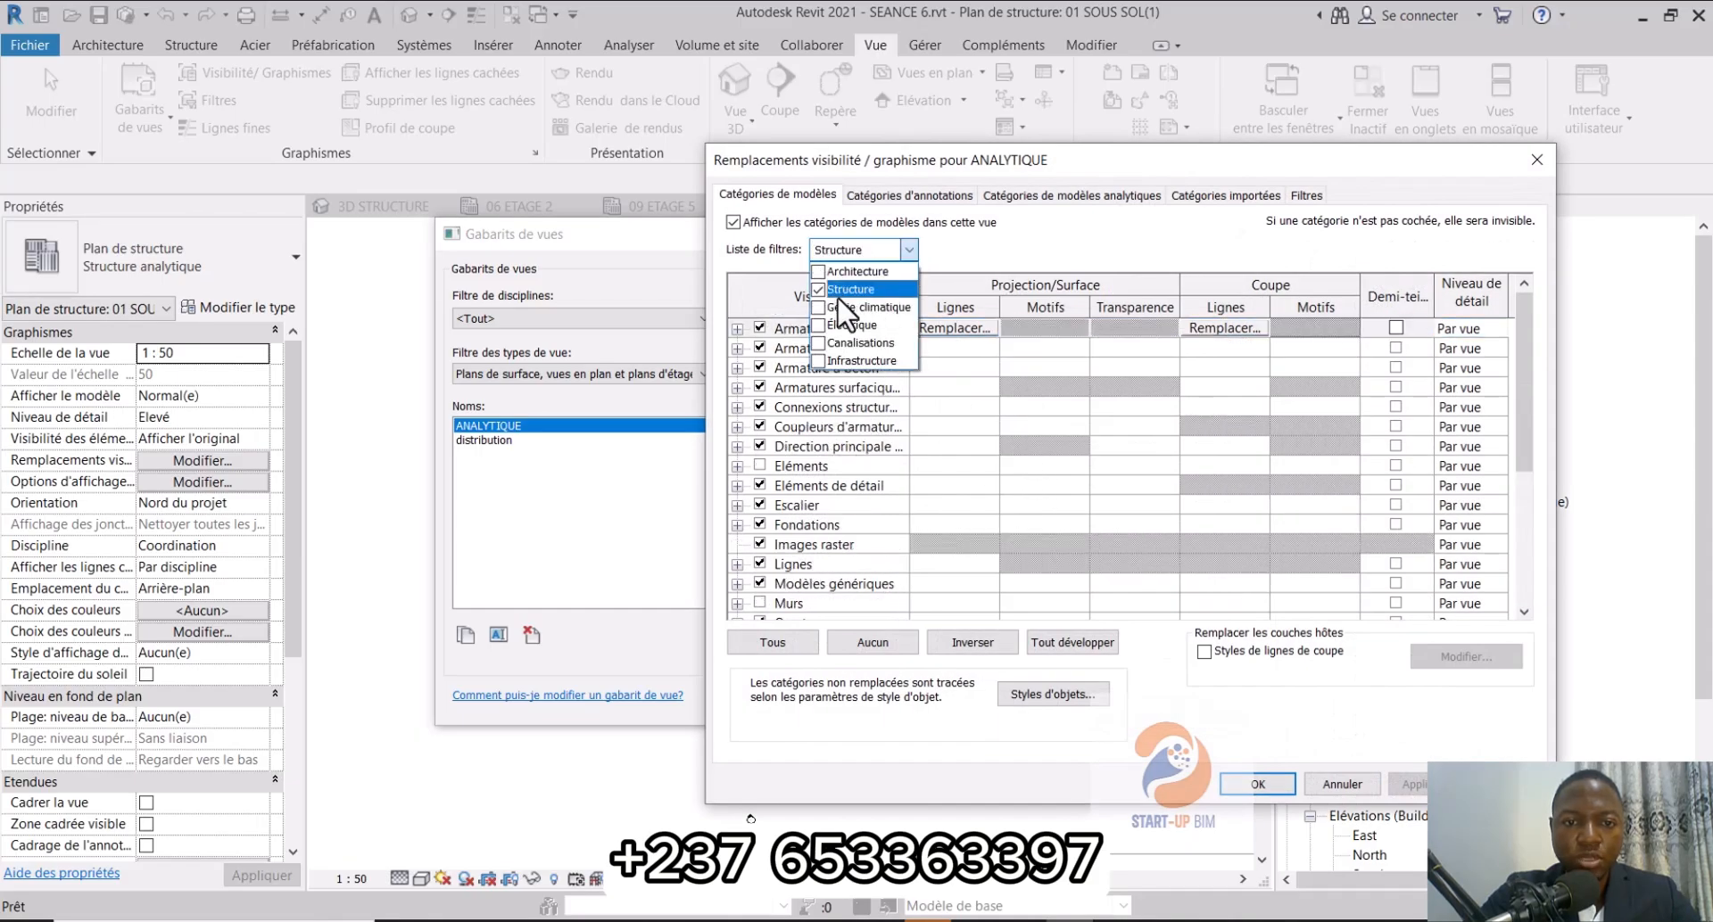
left_click(910, 255)
scroll(828, 534, "down", 2)
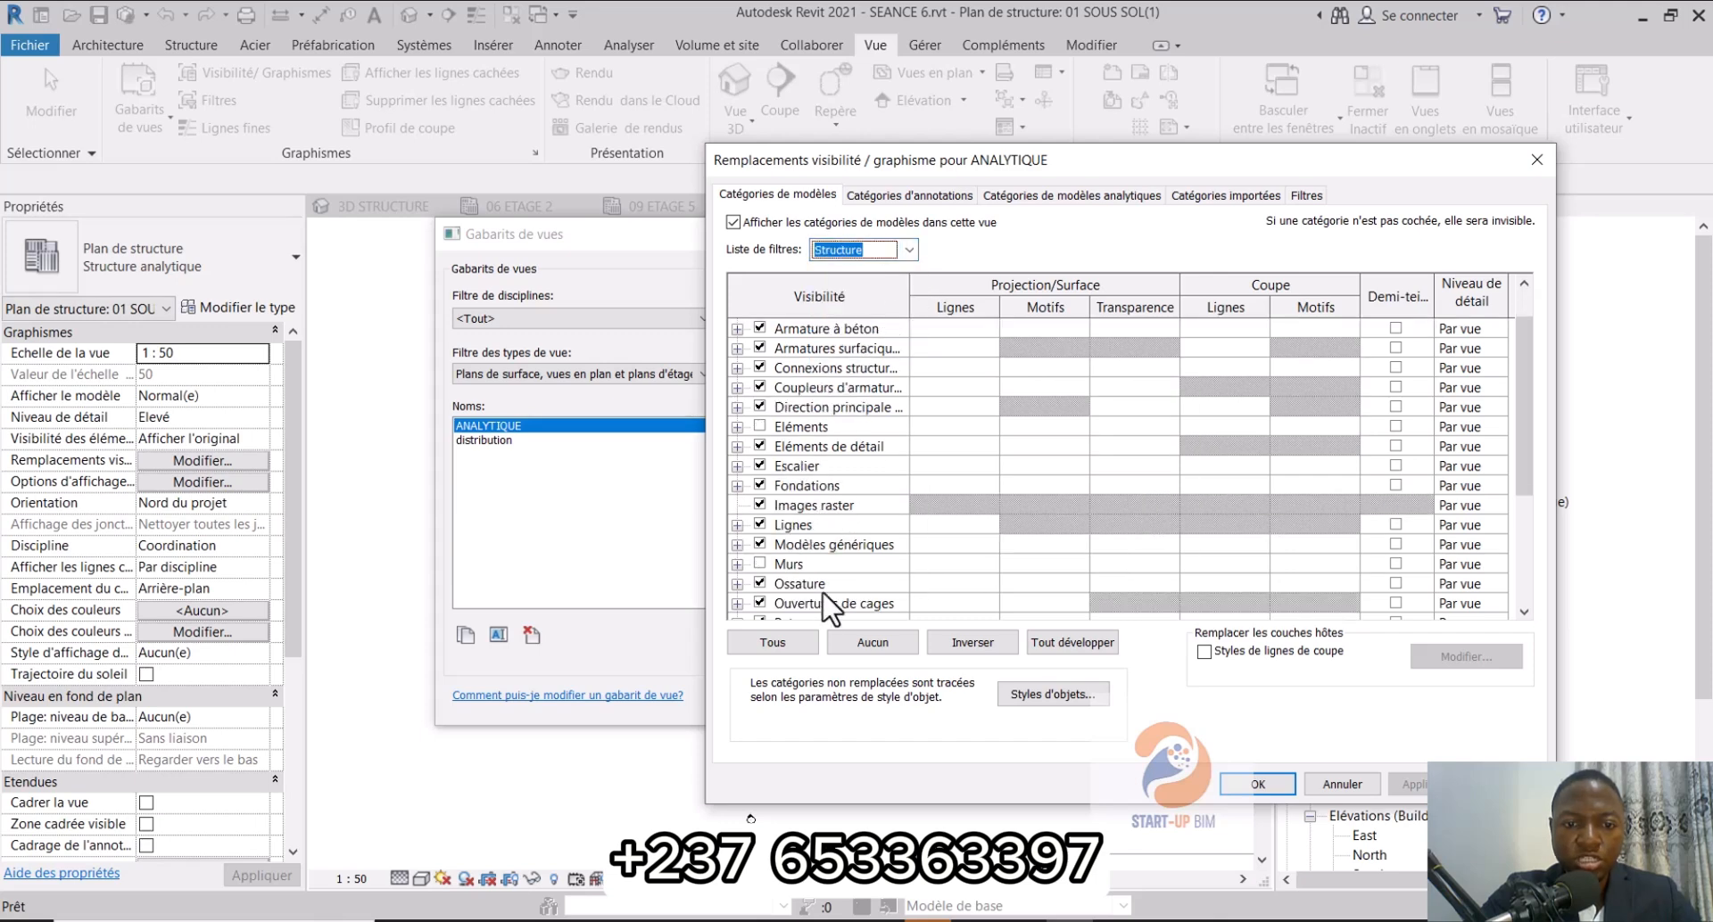
Step: Turn off the Ossature category in the ANALYTIQUE template, check the remaining structural categories, and save the template
left_click(760, 585)
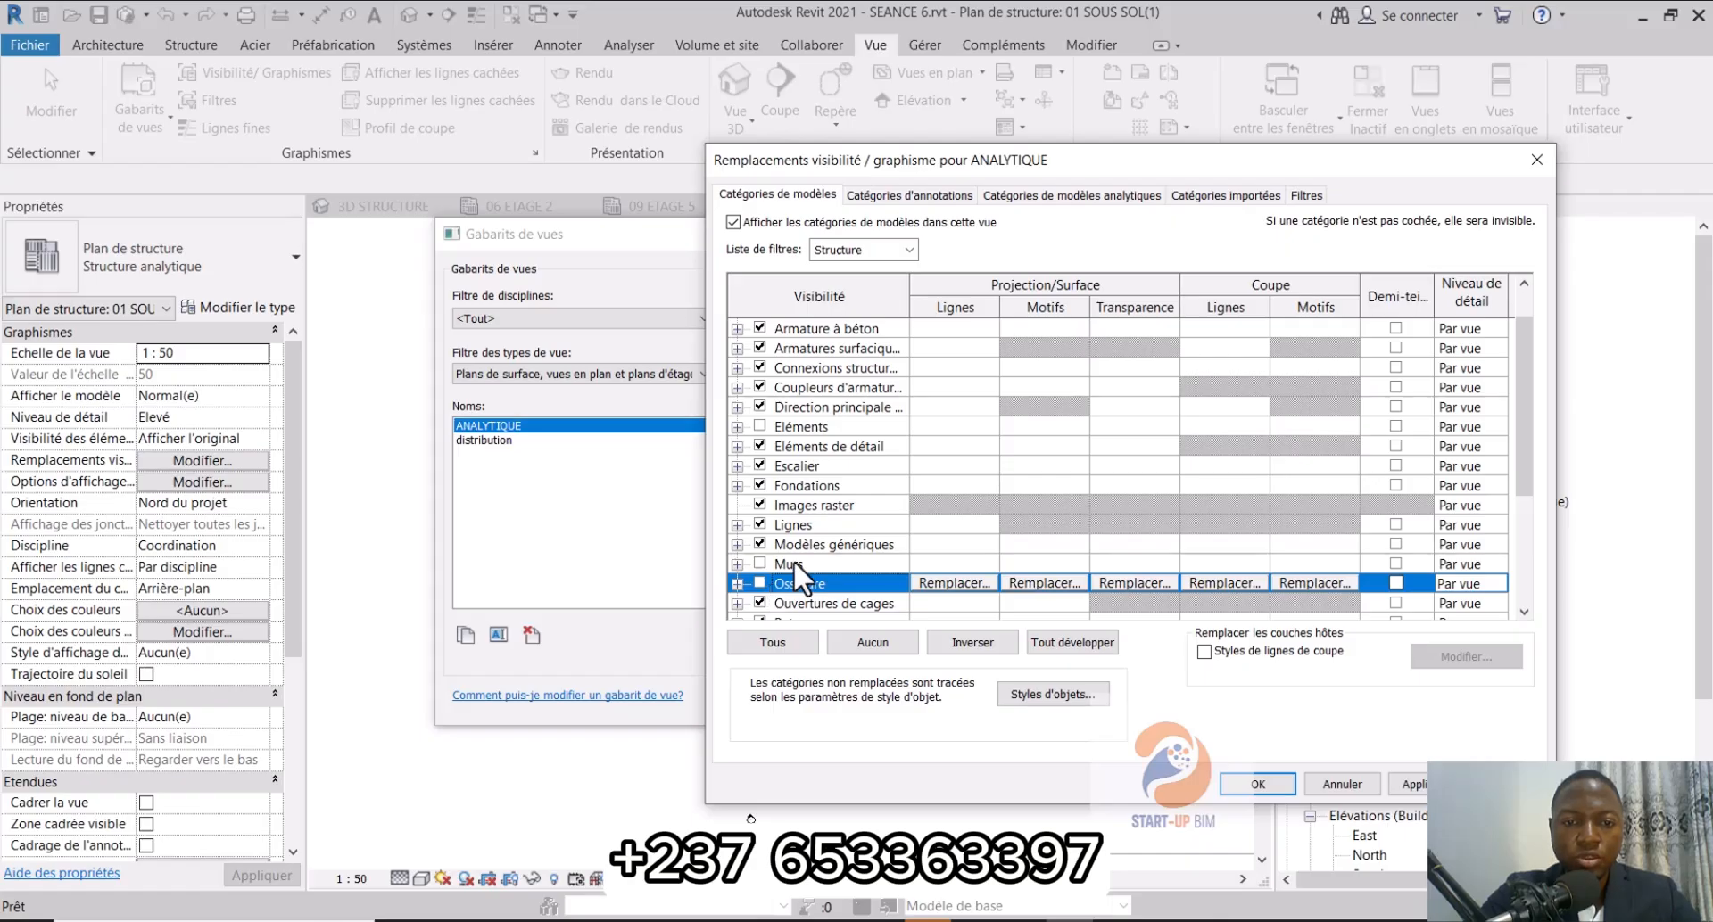
left_click(794, 562)
scroll(794, 562, "up", 2)
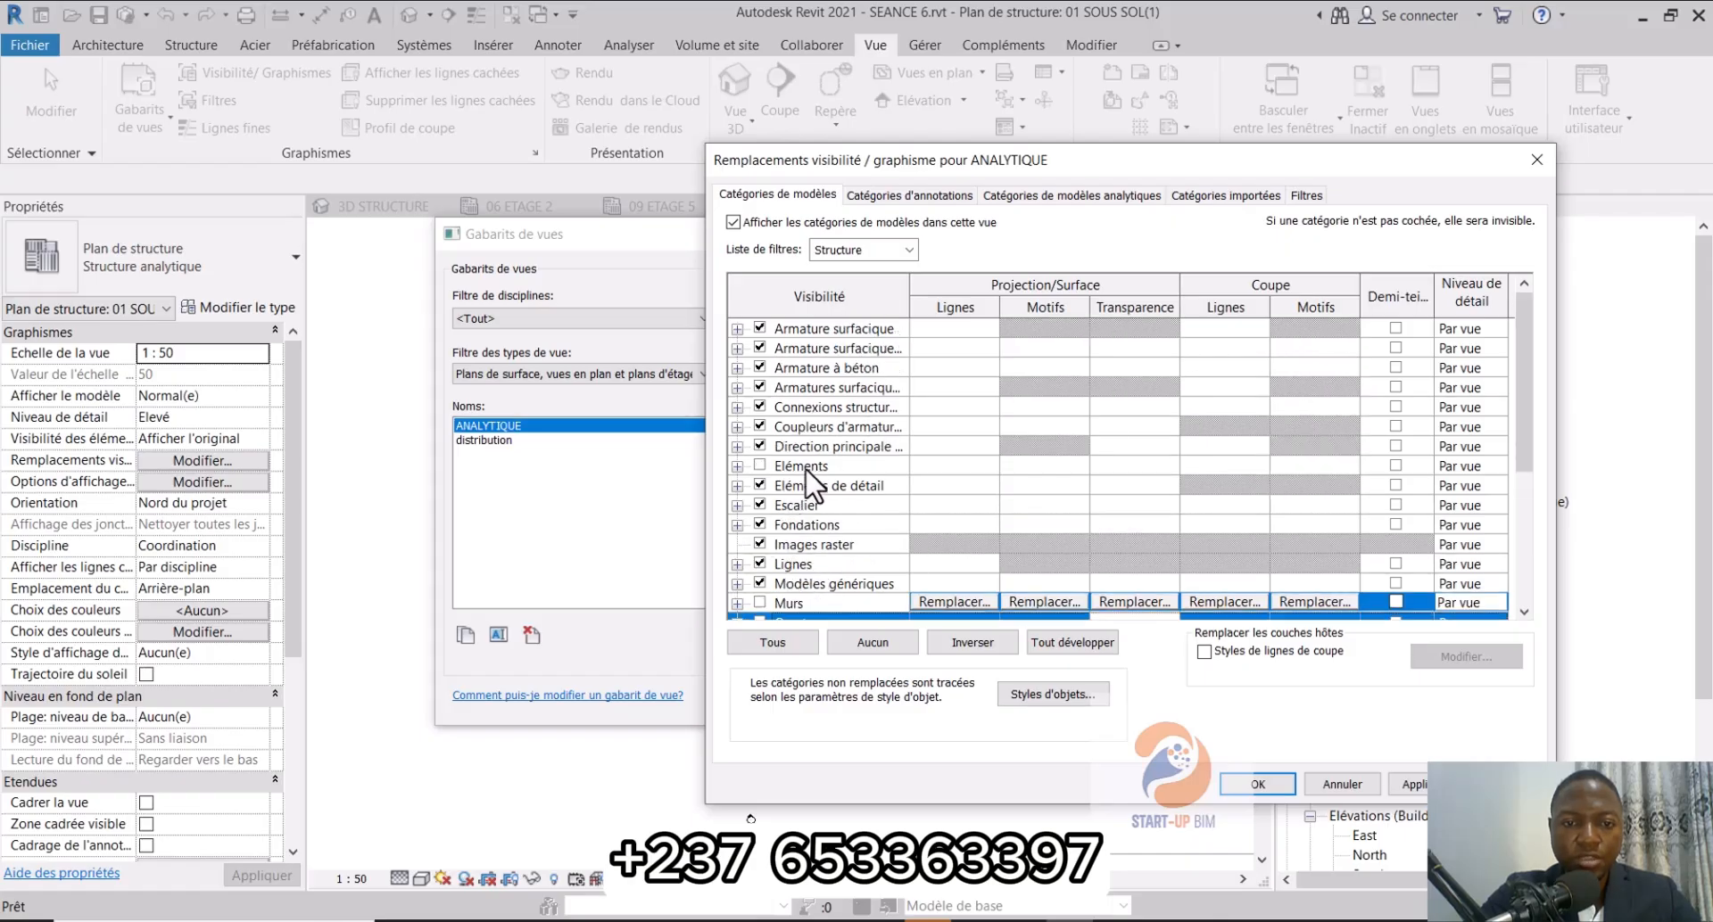
scroll(825, 499, "down", 2)
scroll(803, 549, "down", 2)
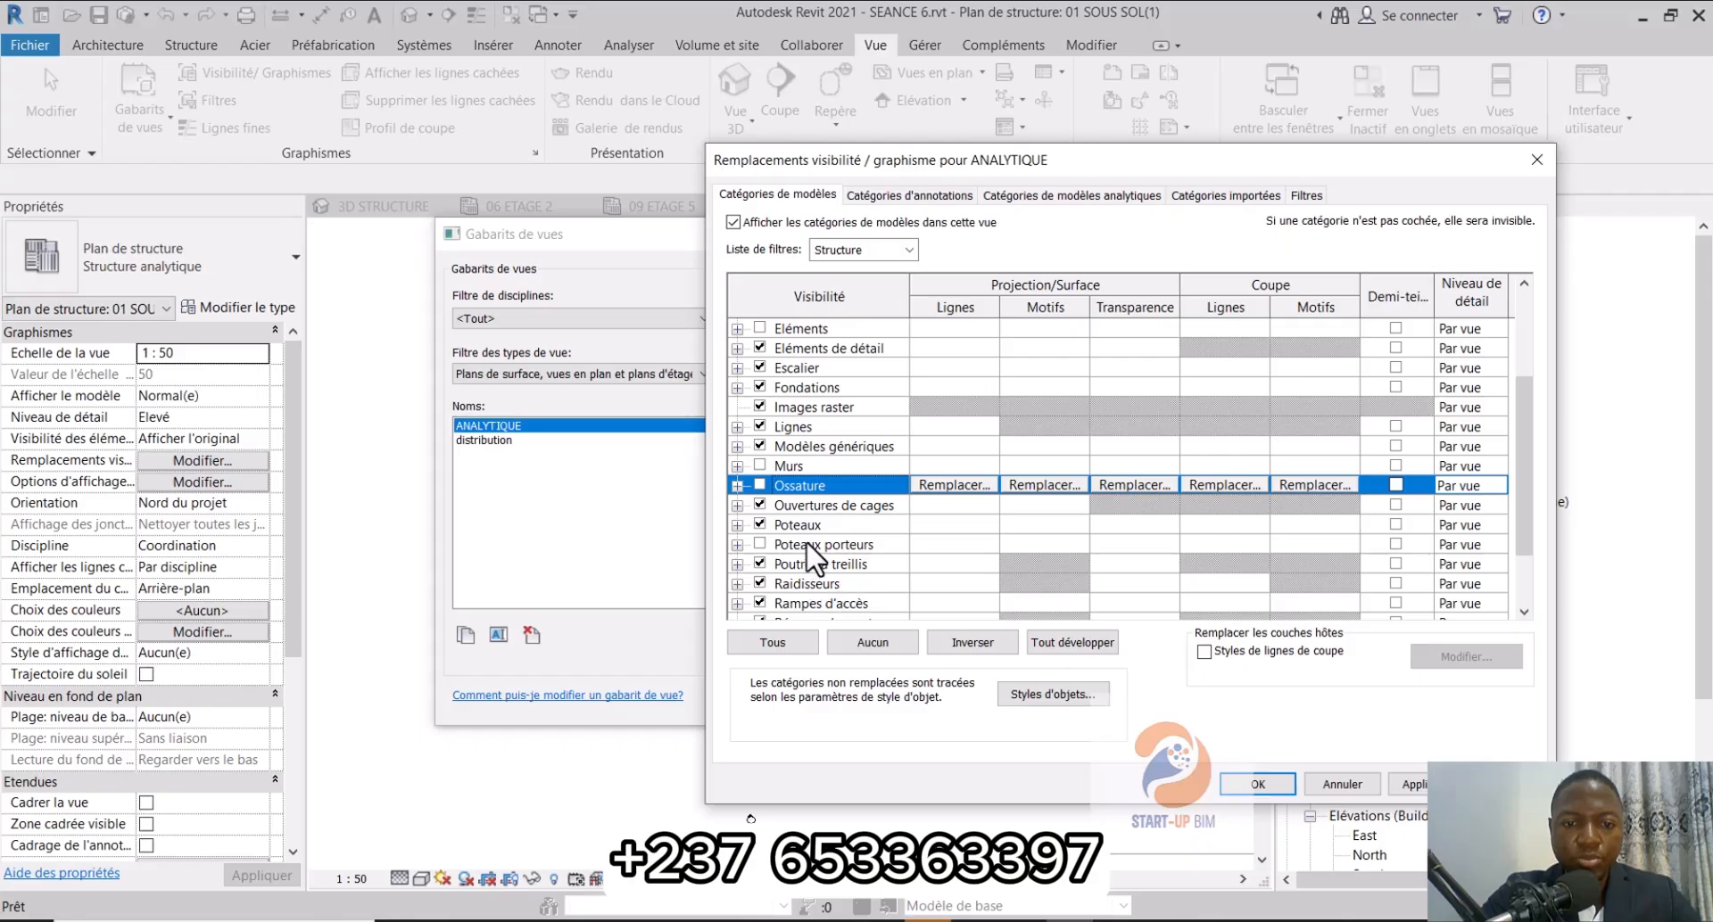
scroll(852, 566, "down", 1)
scroll(852, 566, "down", 1)
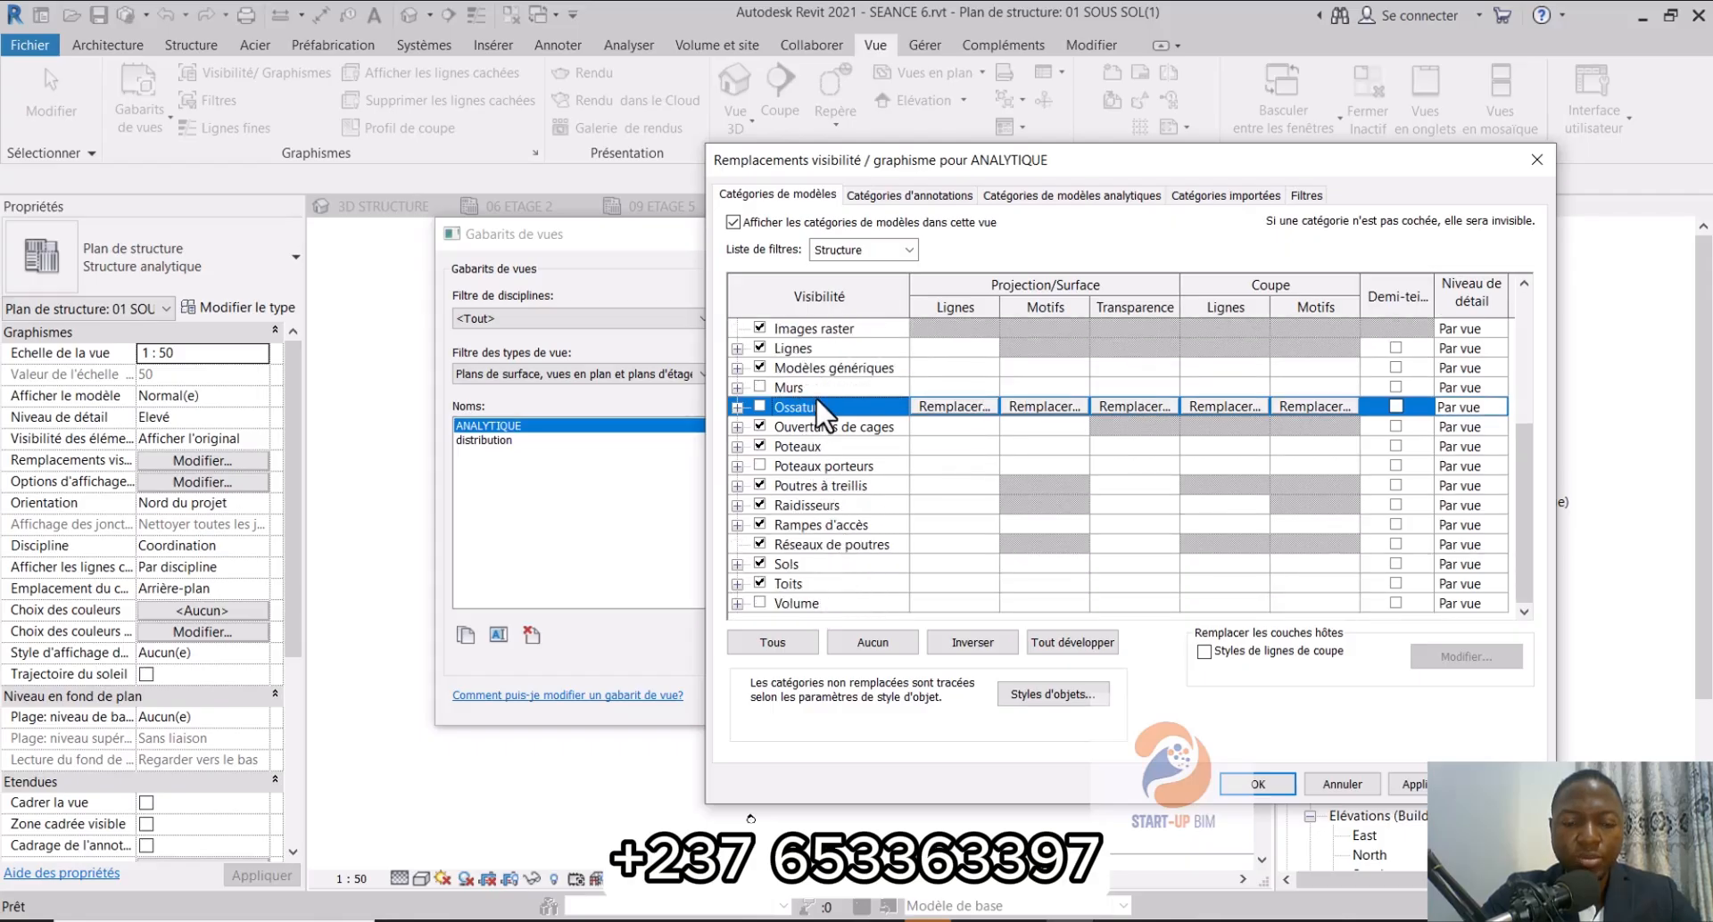
left_click(1396, 787)
left_click(1258, 784)
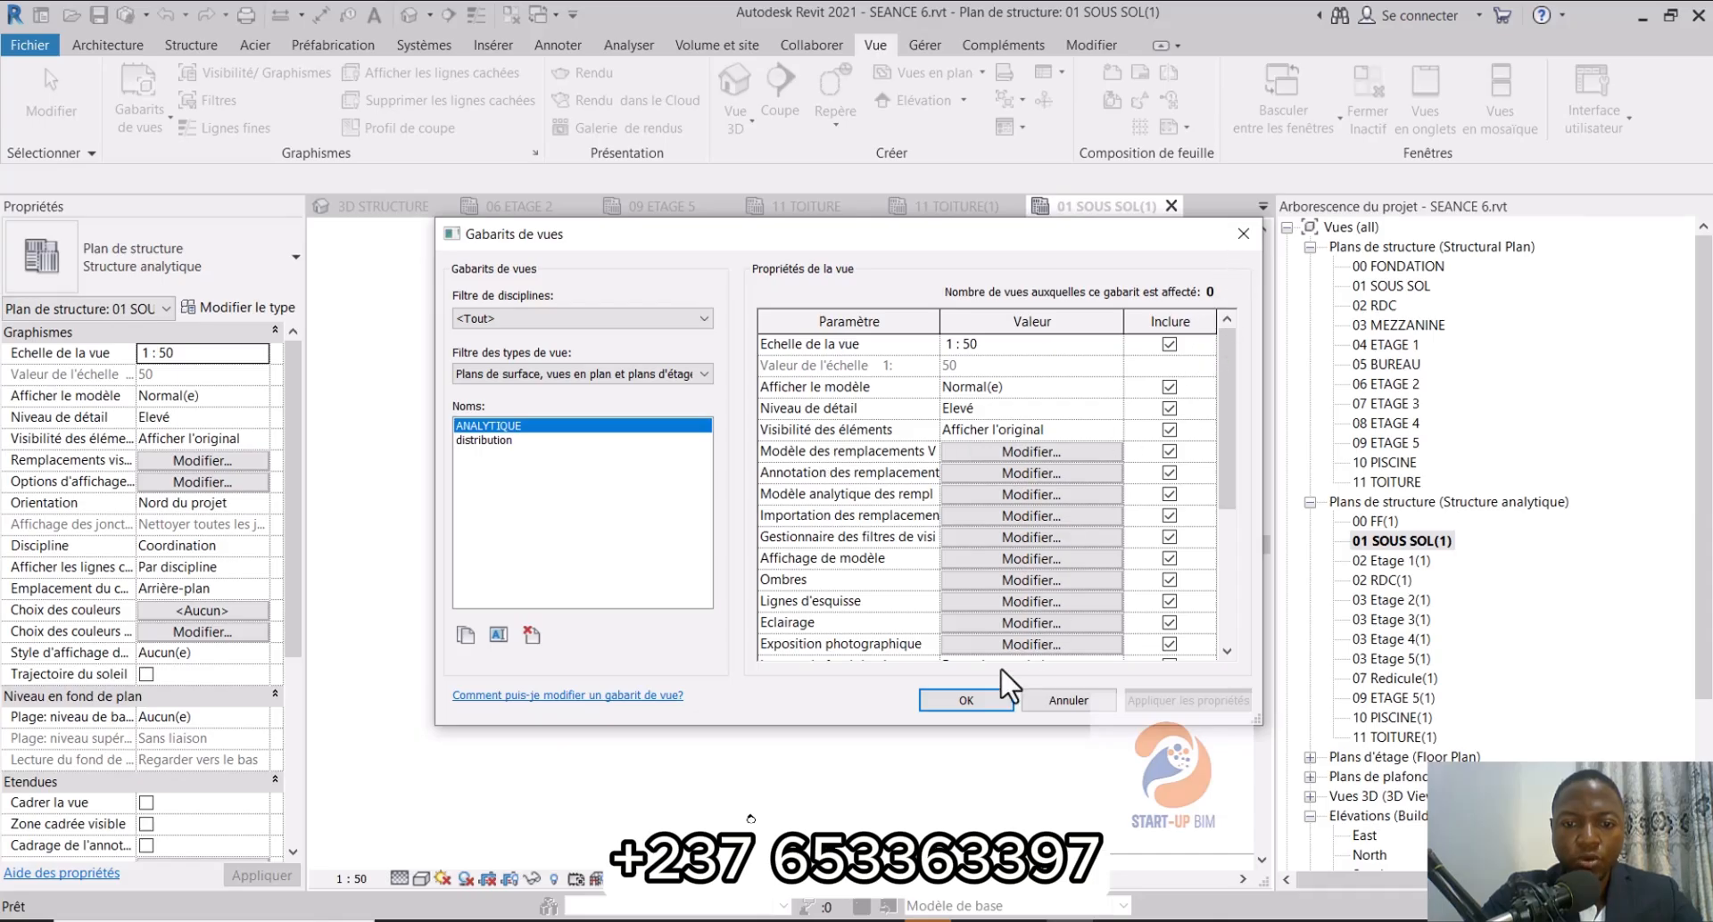
left_click(967, 701)
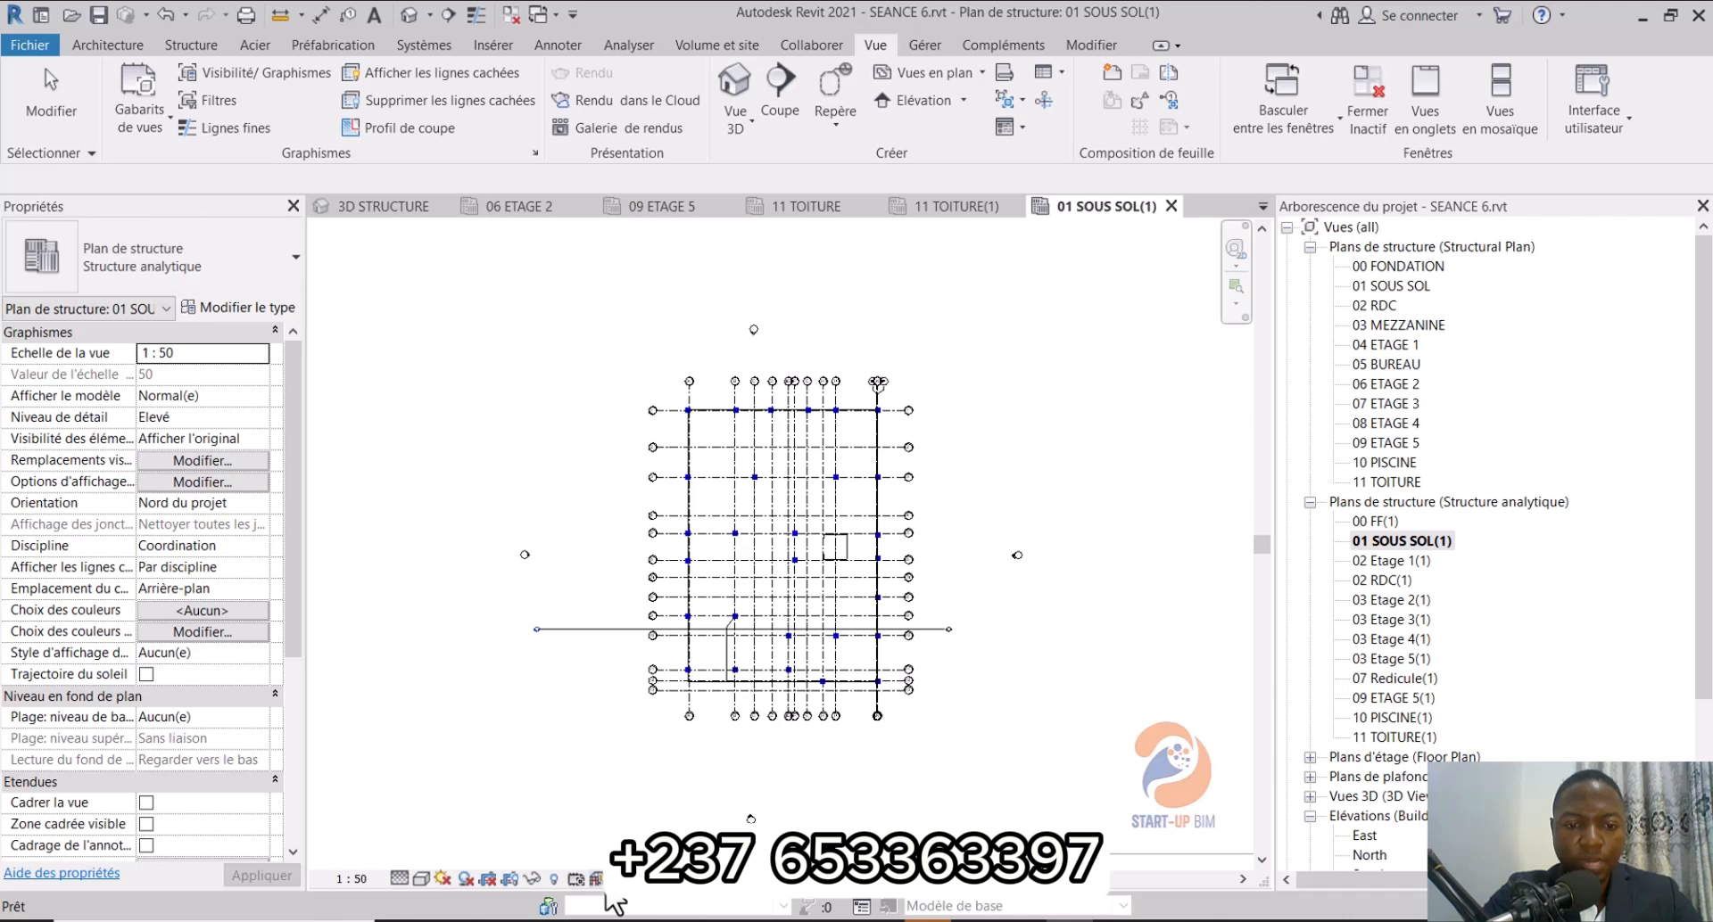
scroll(789, 596, "up", 3)
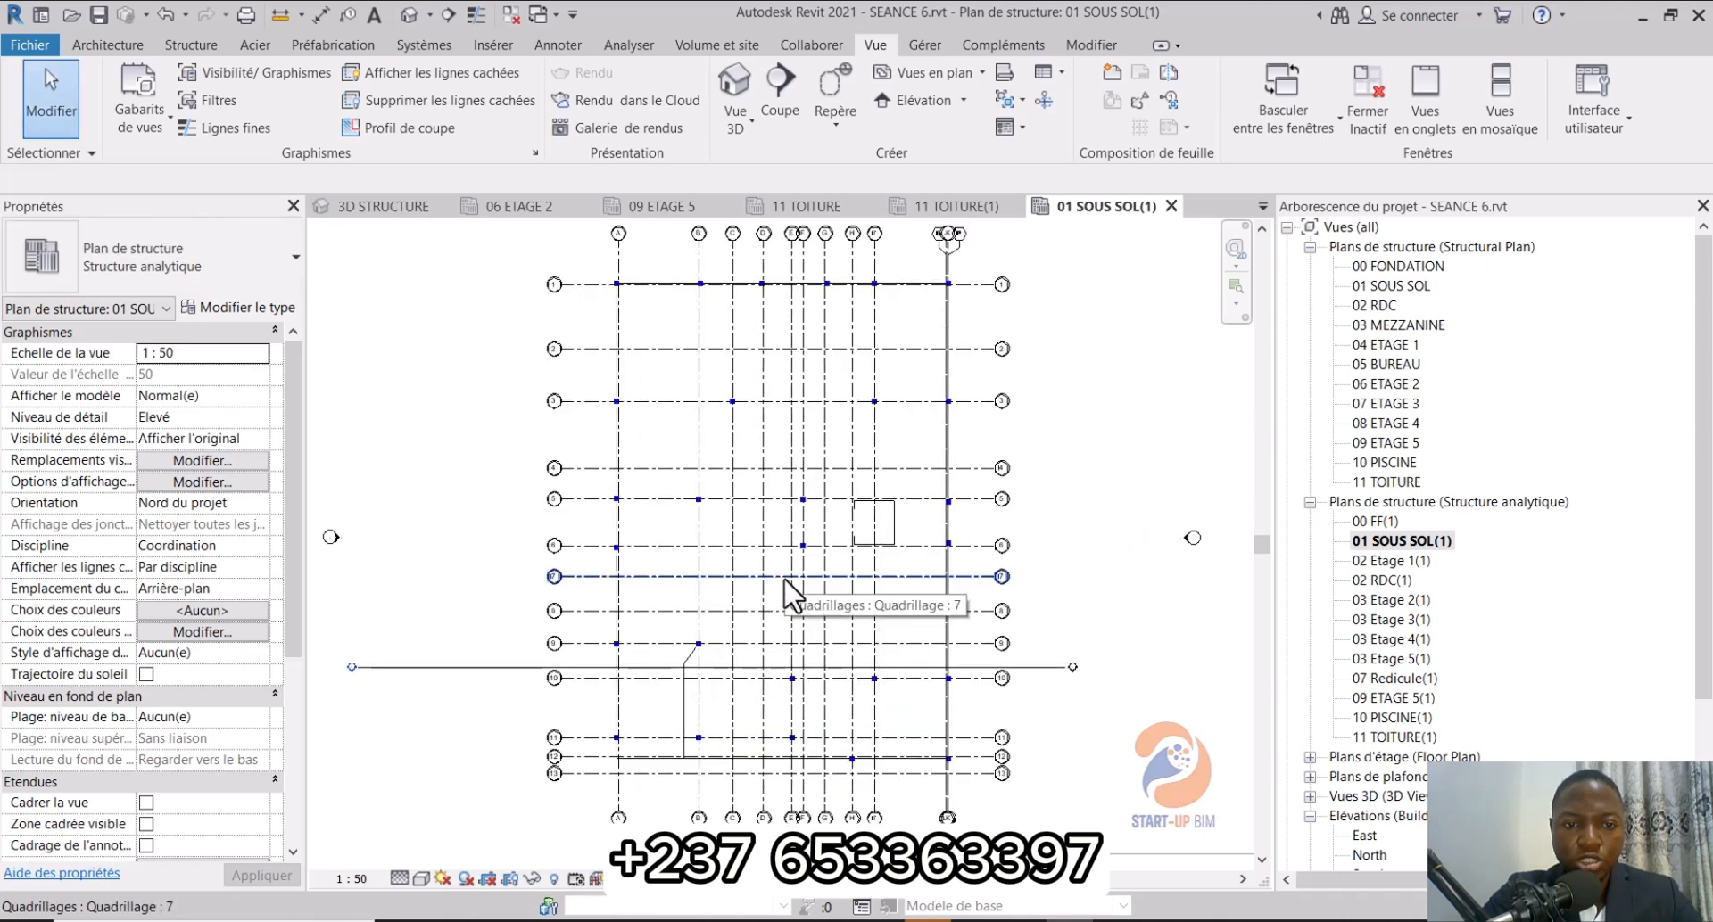
left_click(154, 125)
left_click(194, 214)
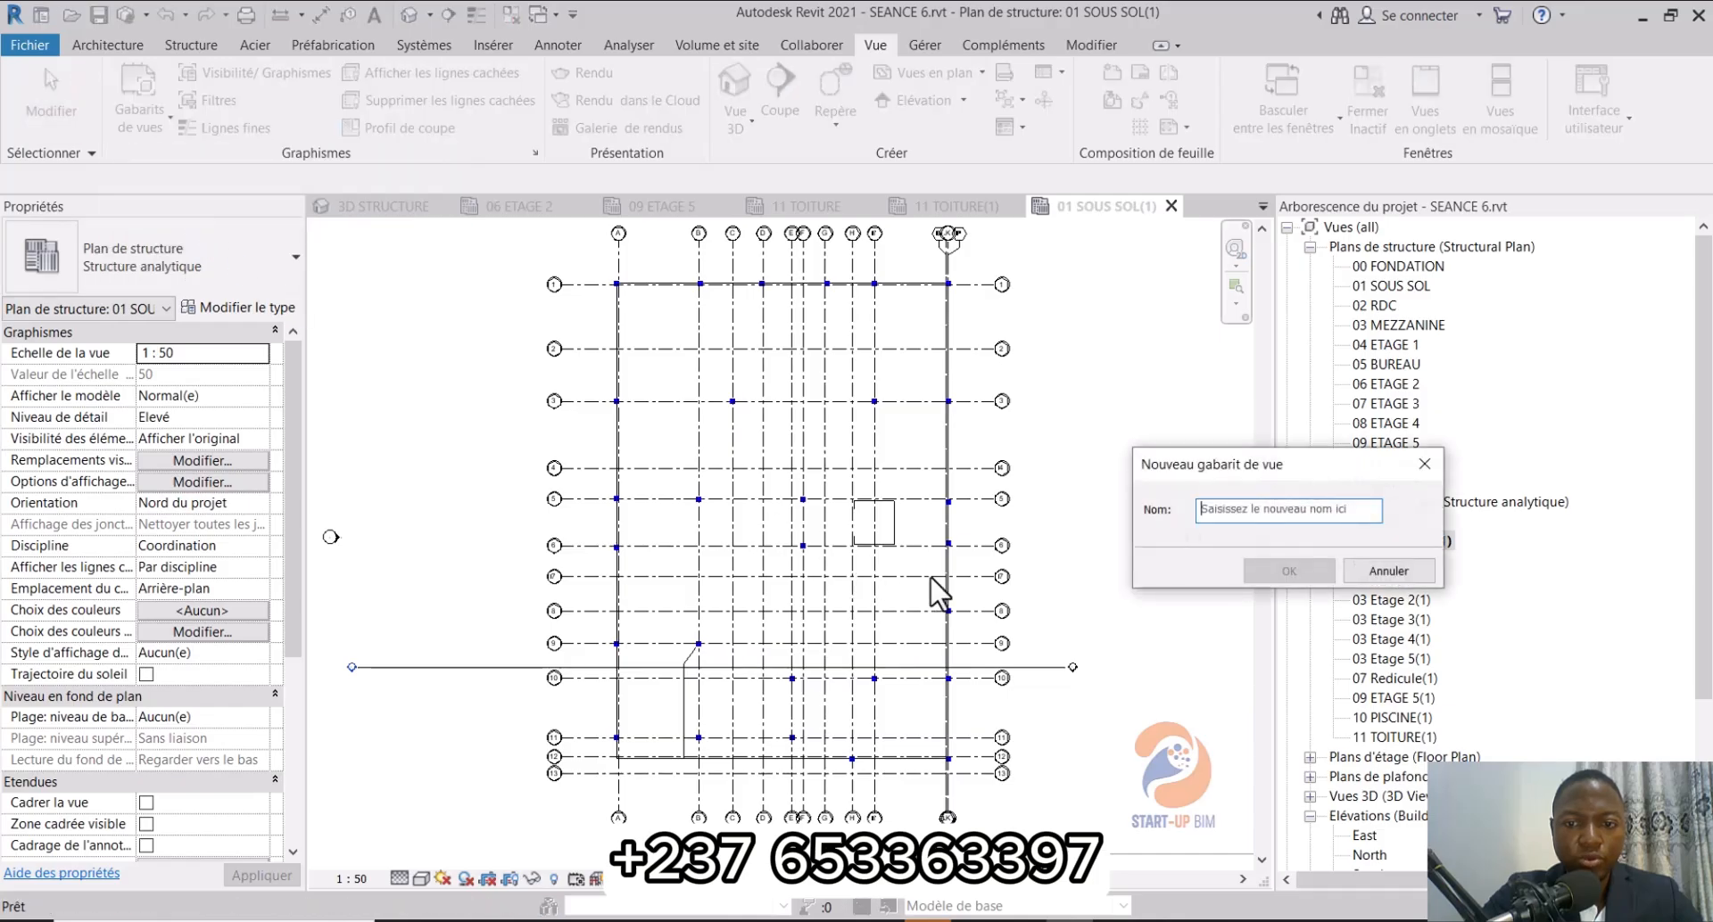
left_click(1413, 463)
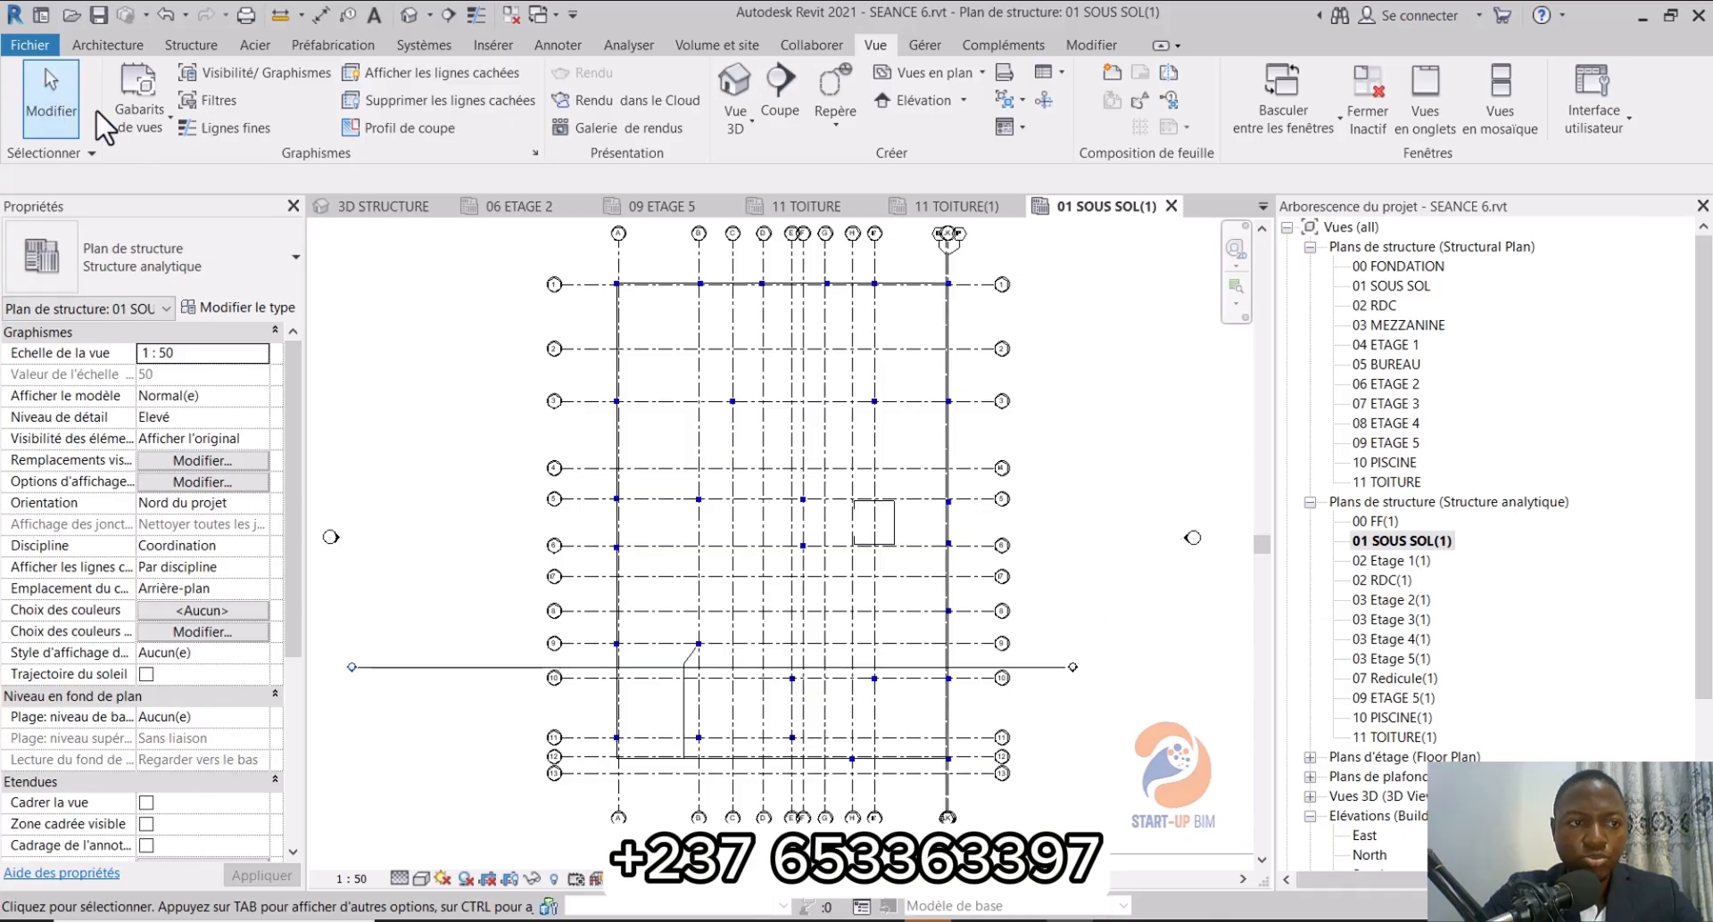
Step: Review the ANALYTIQUE view template's properties and close the view templates dialog without editing anything
left_click(150, 119)
left_click(175, 263)
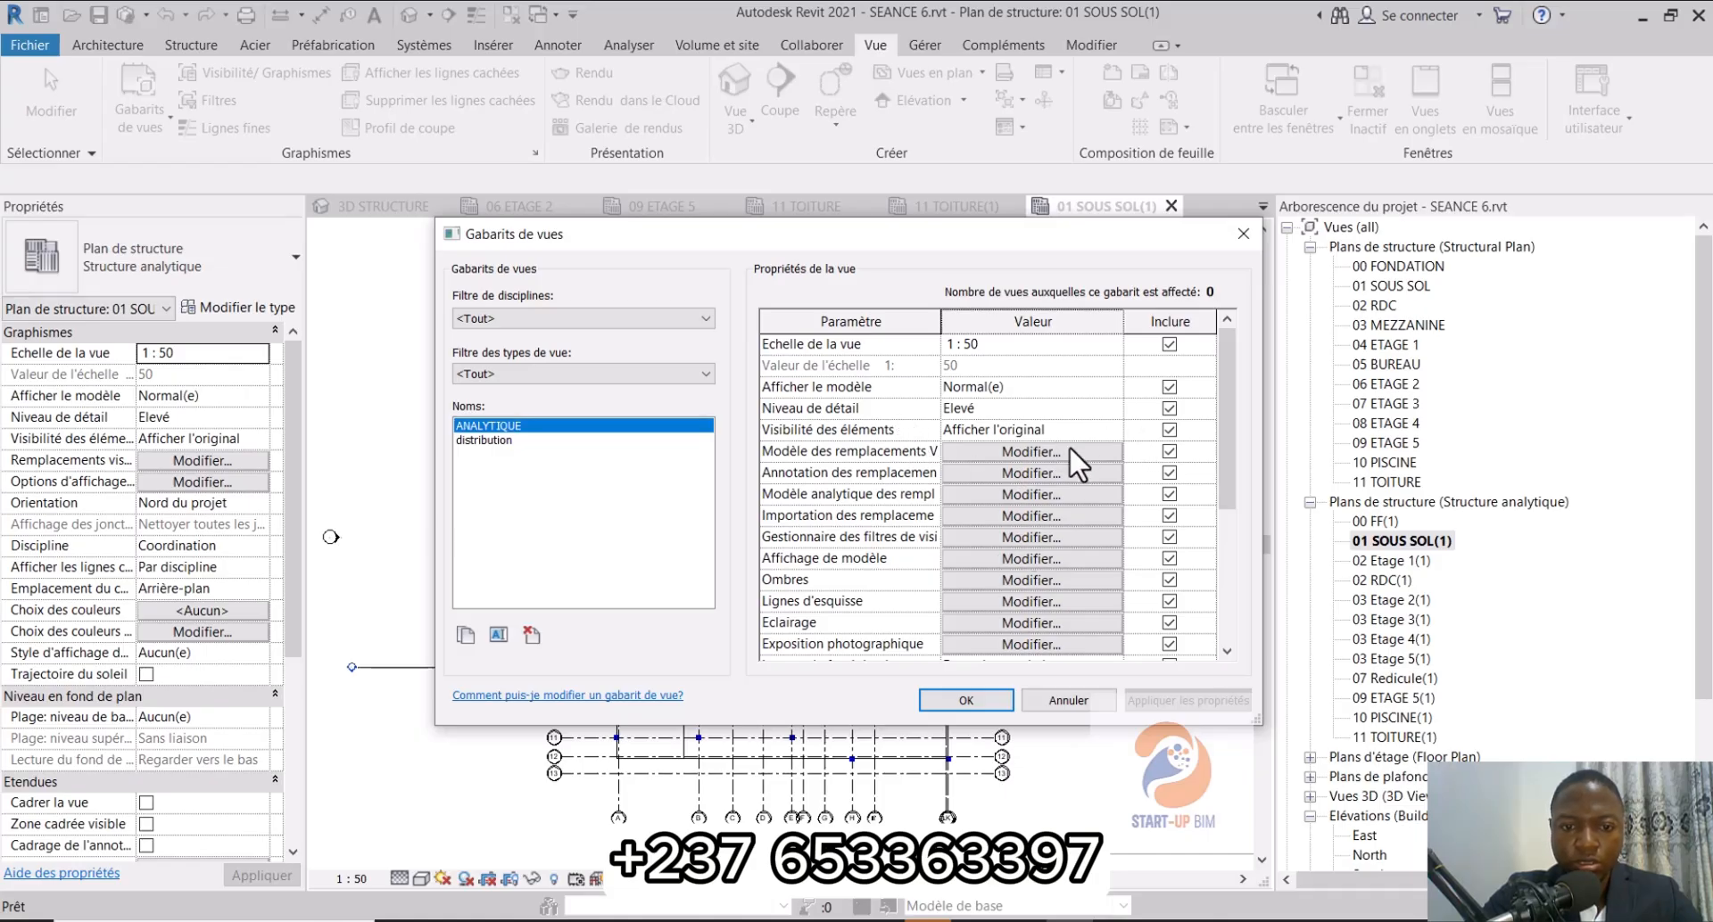
scroll(1069, 446, "down", 4)
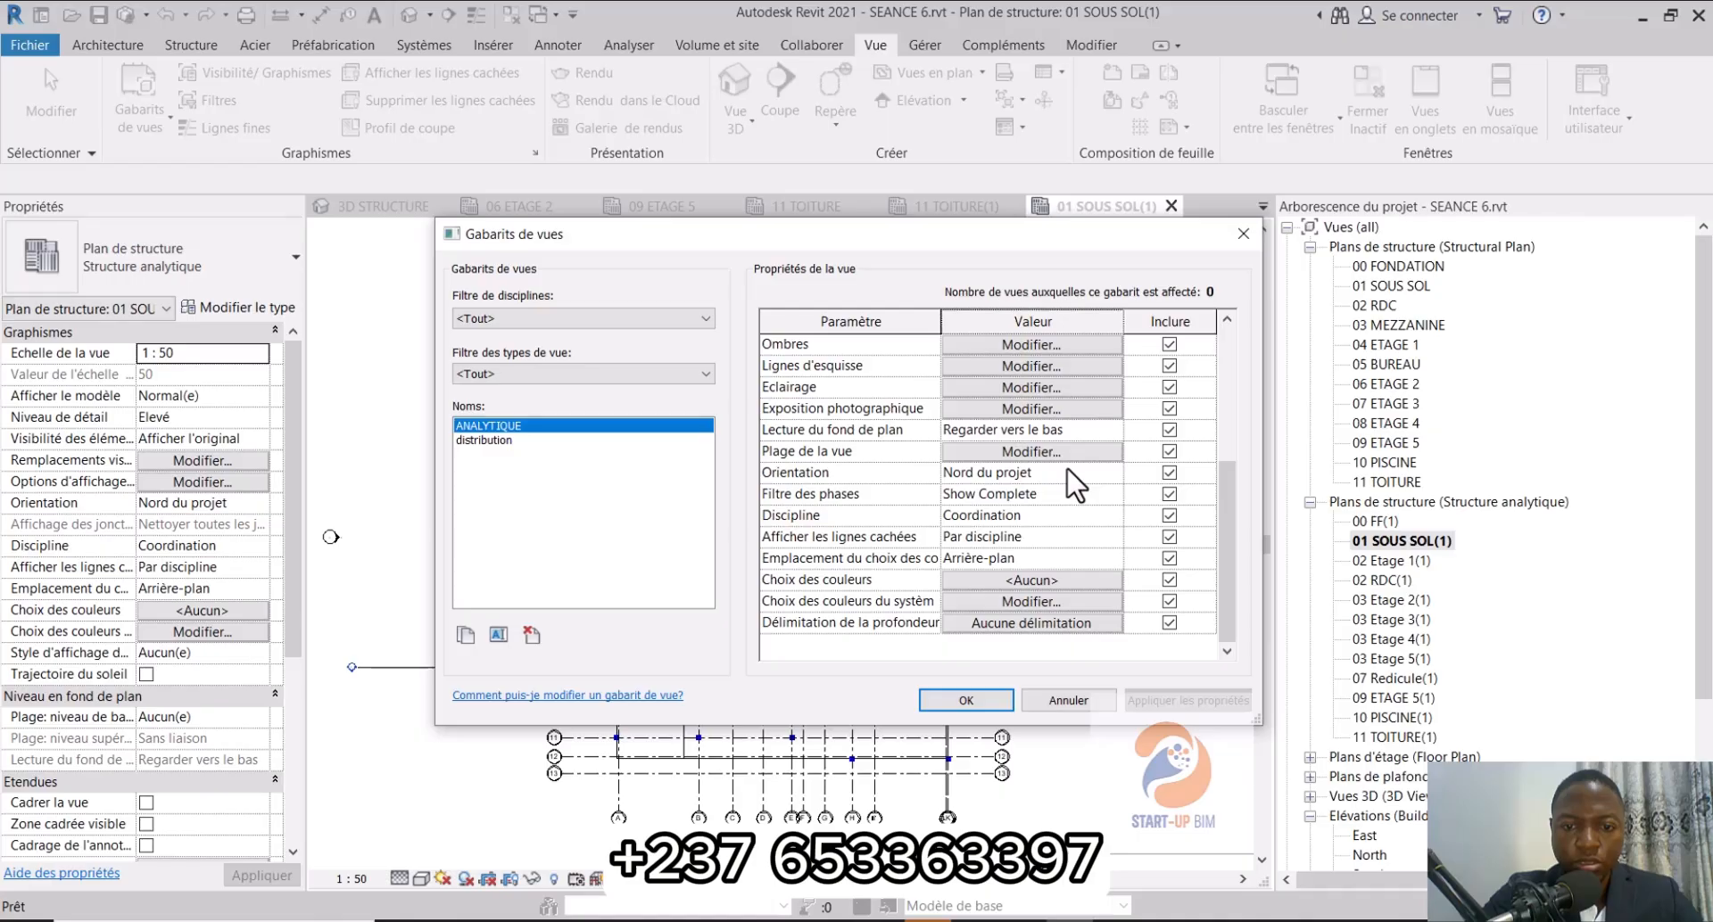
scroll(1079, 477, "up", 4)
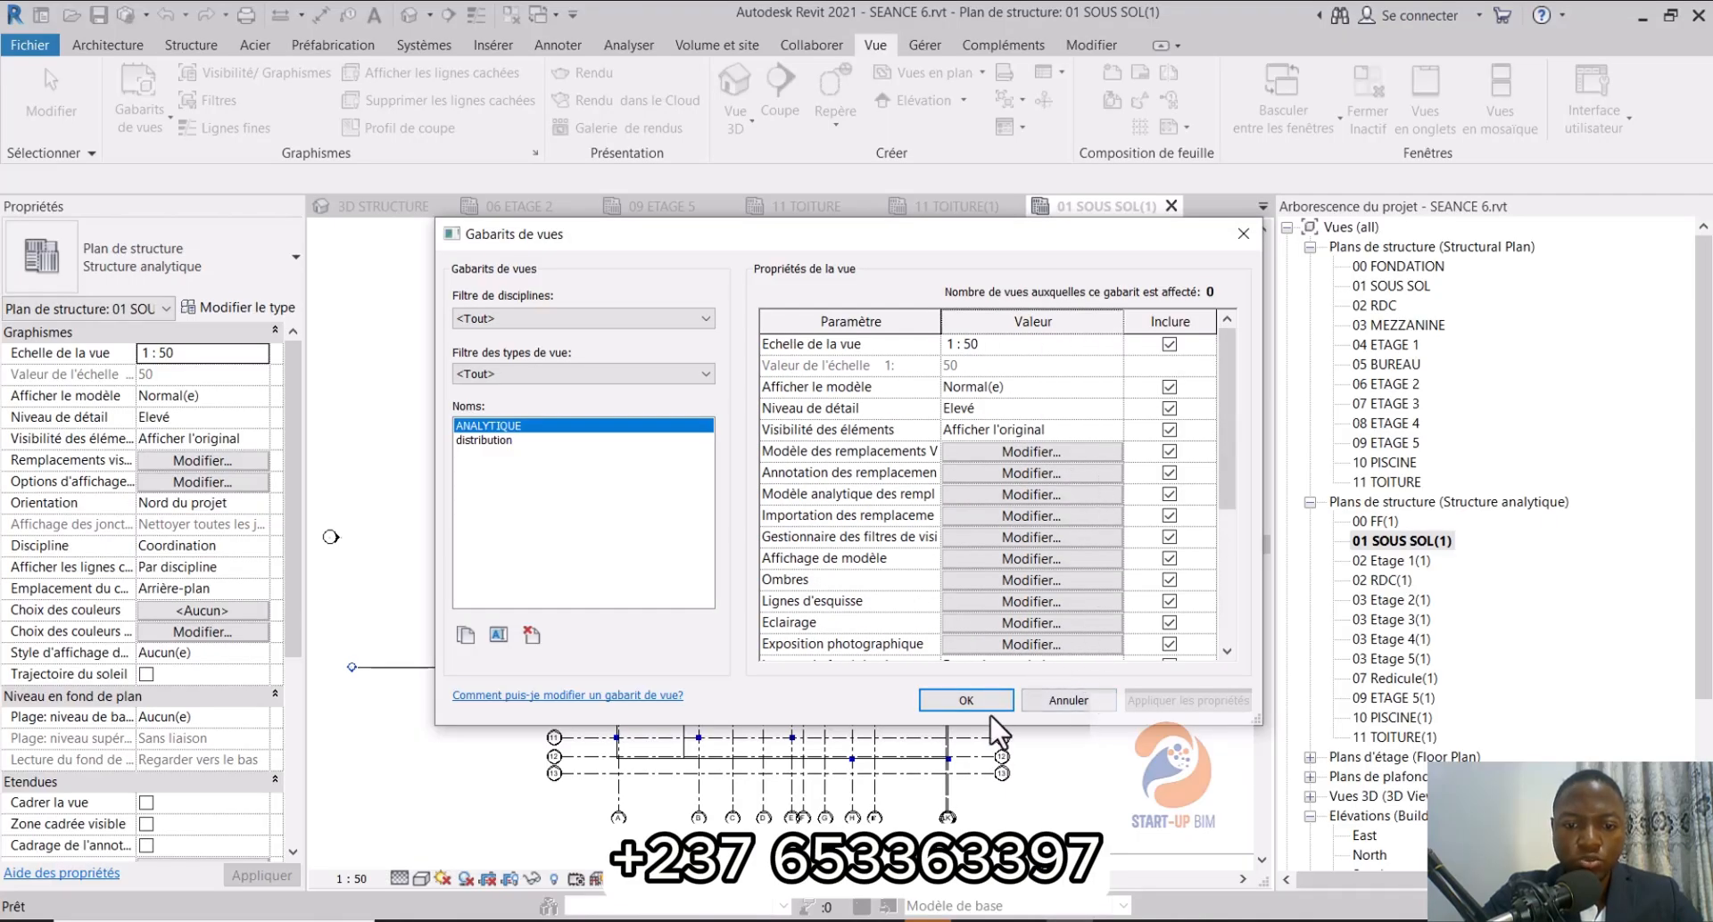
left_click(1242, 234)
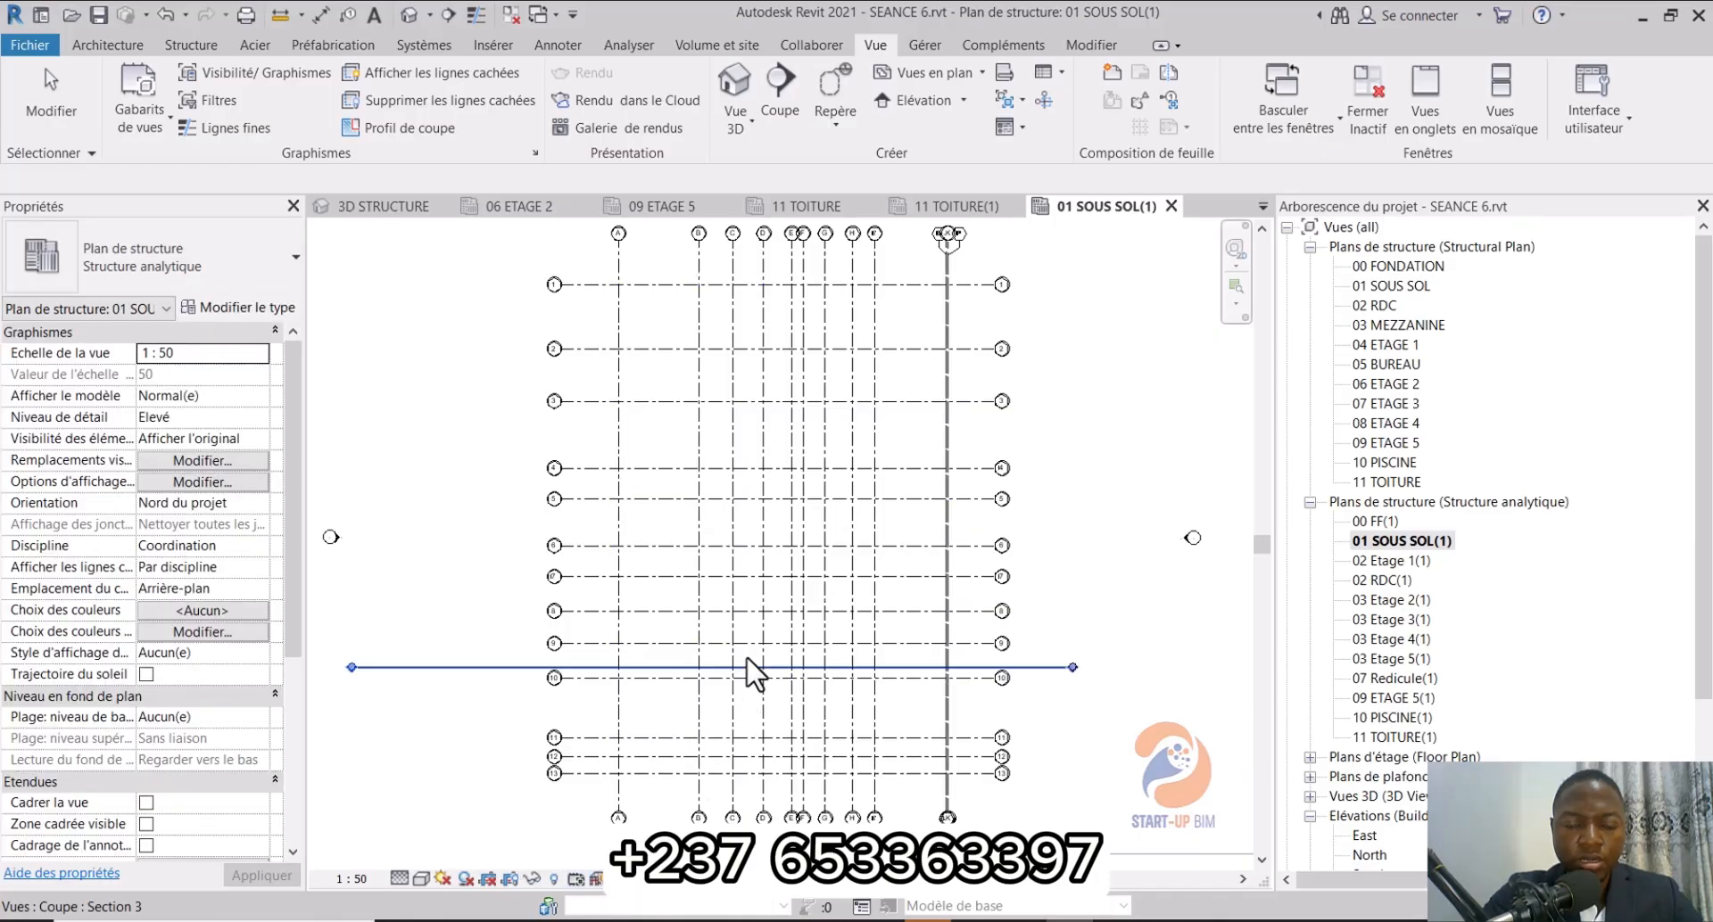
Step: Collapse the Structural Plan group in the project browser and inspect the analytical nodes against the grids in the 01 SOUS SOL(1) view
scroll(753, 670, "down", 2)
middle_click_drag(795, 620, 806, 629)
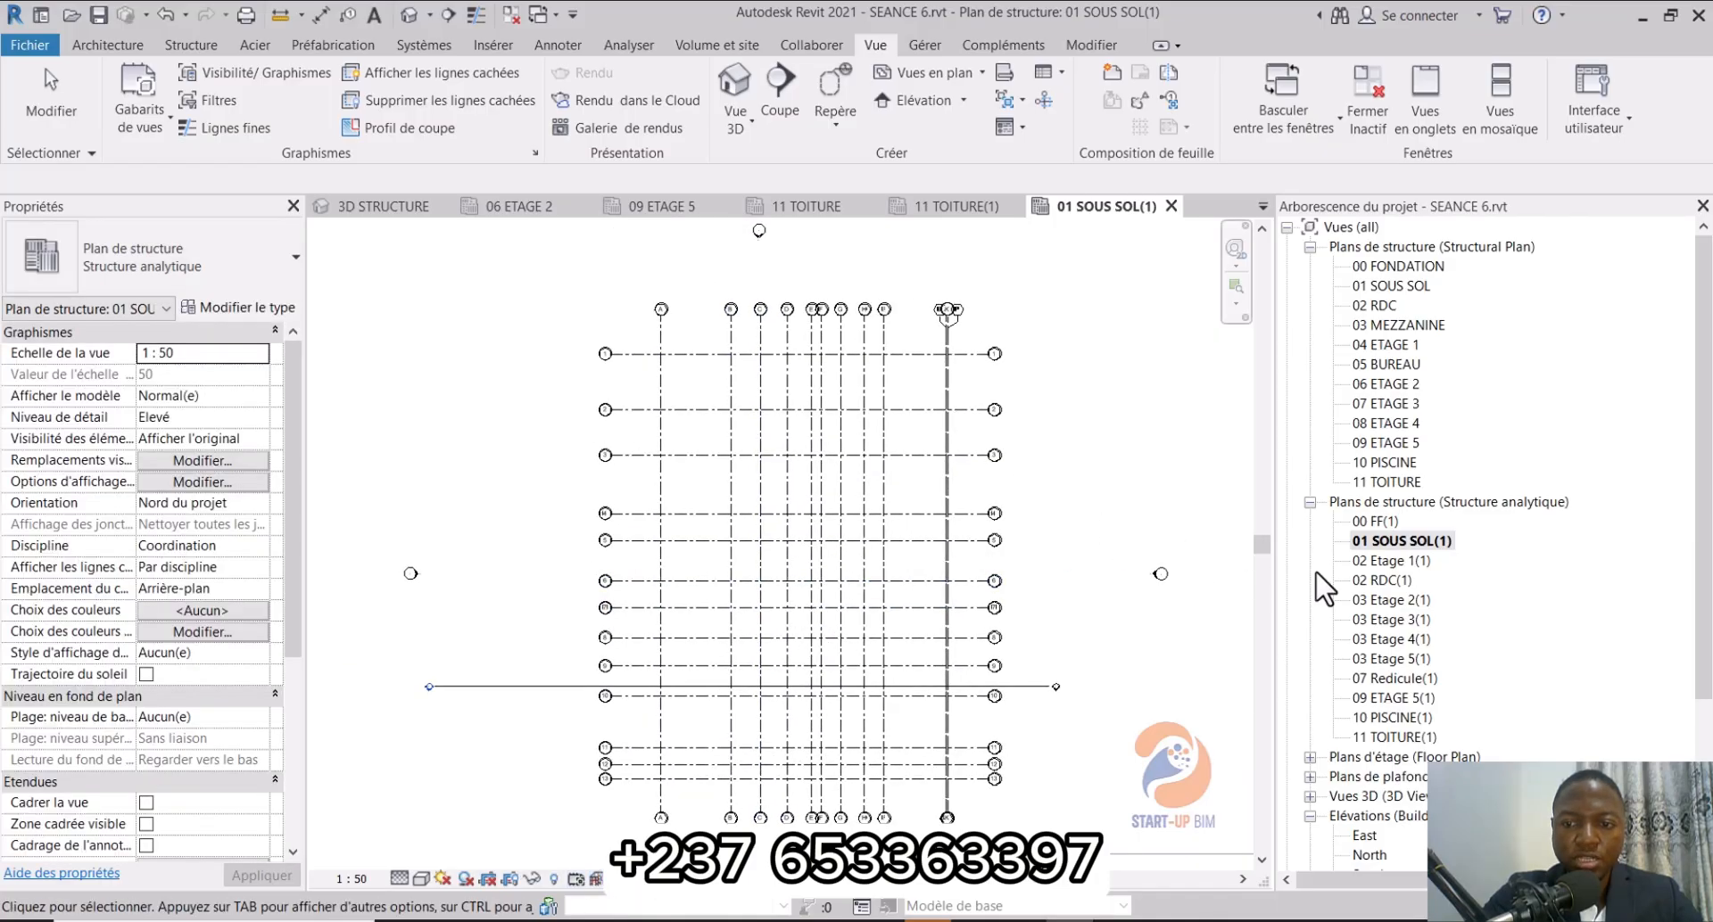
left_click(1310, 247)
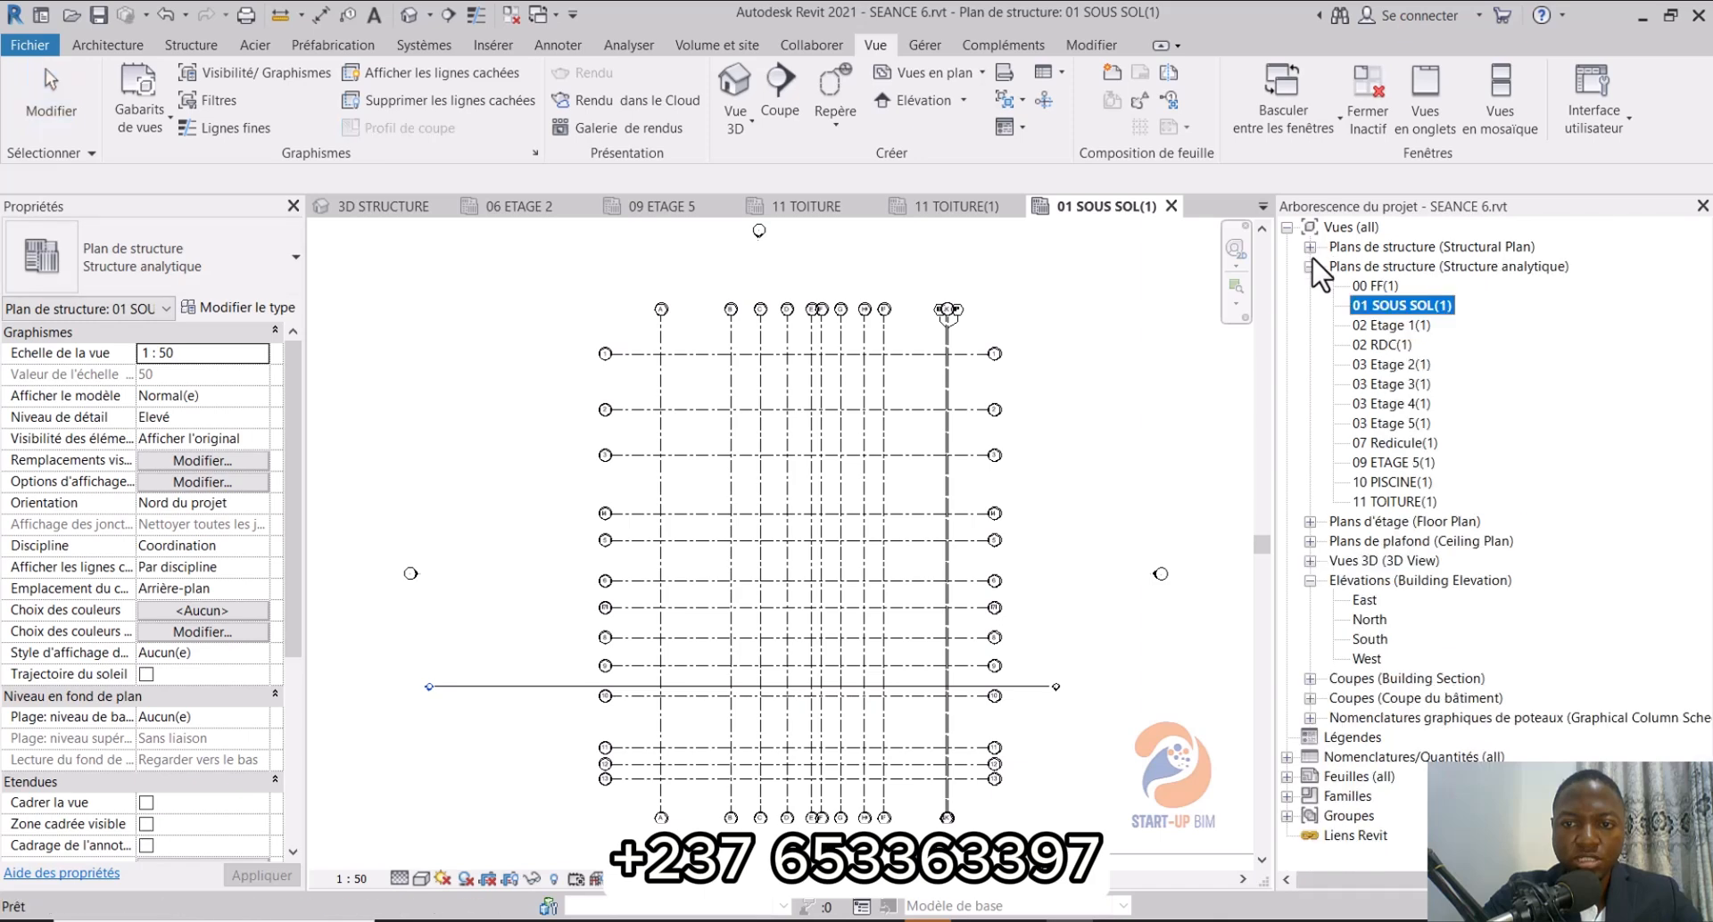
left_click(599, 881)
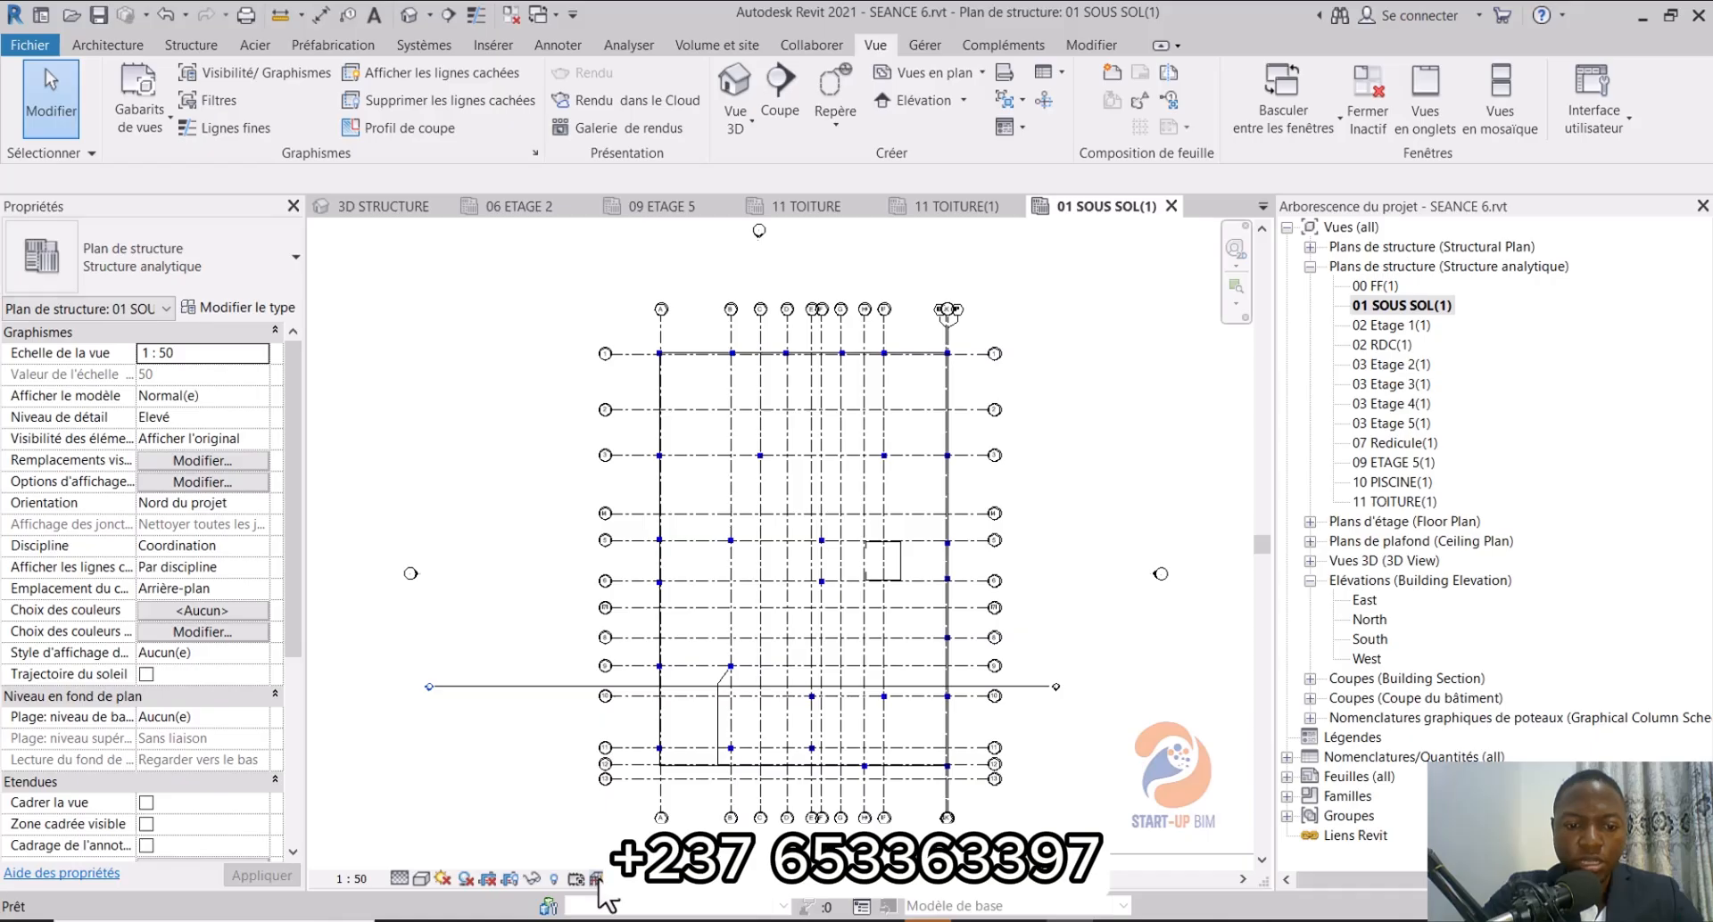
scroll(669, 763, "up", 5)
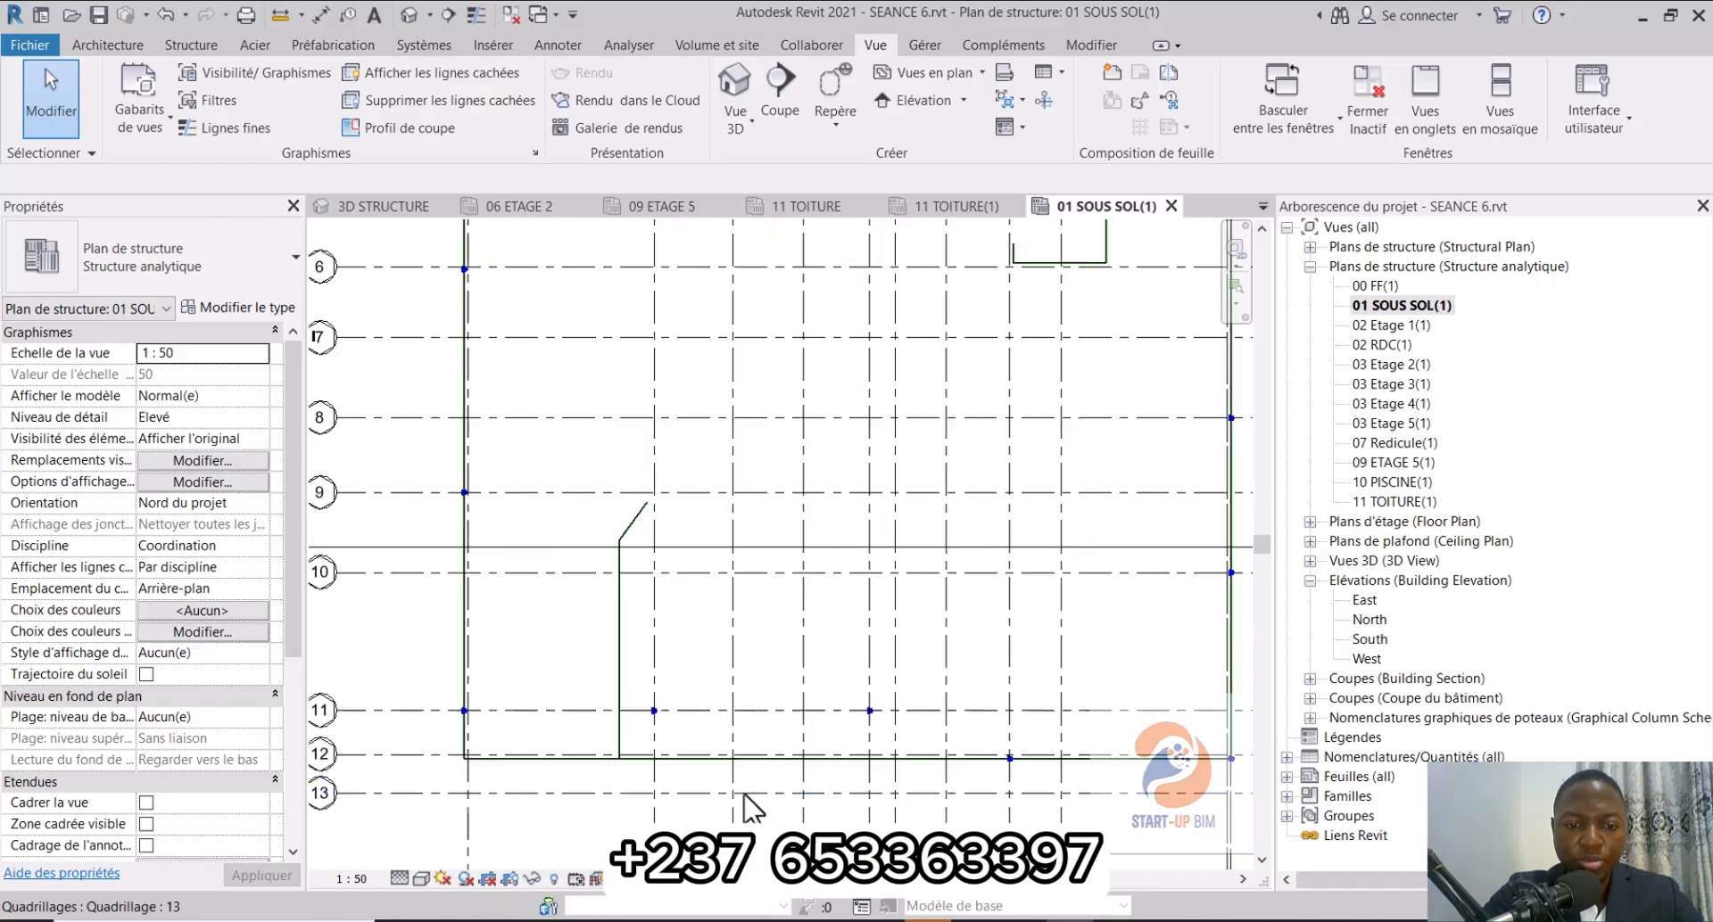
left_click(476, 13)
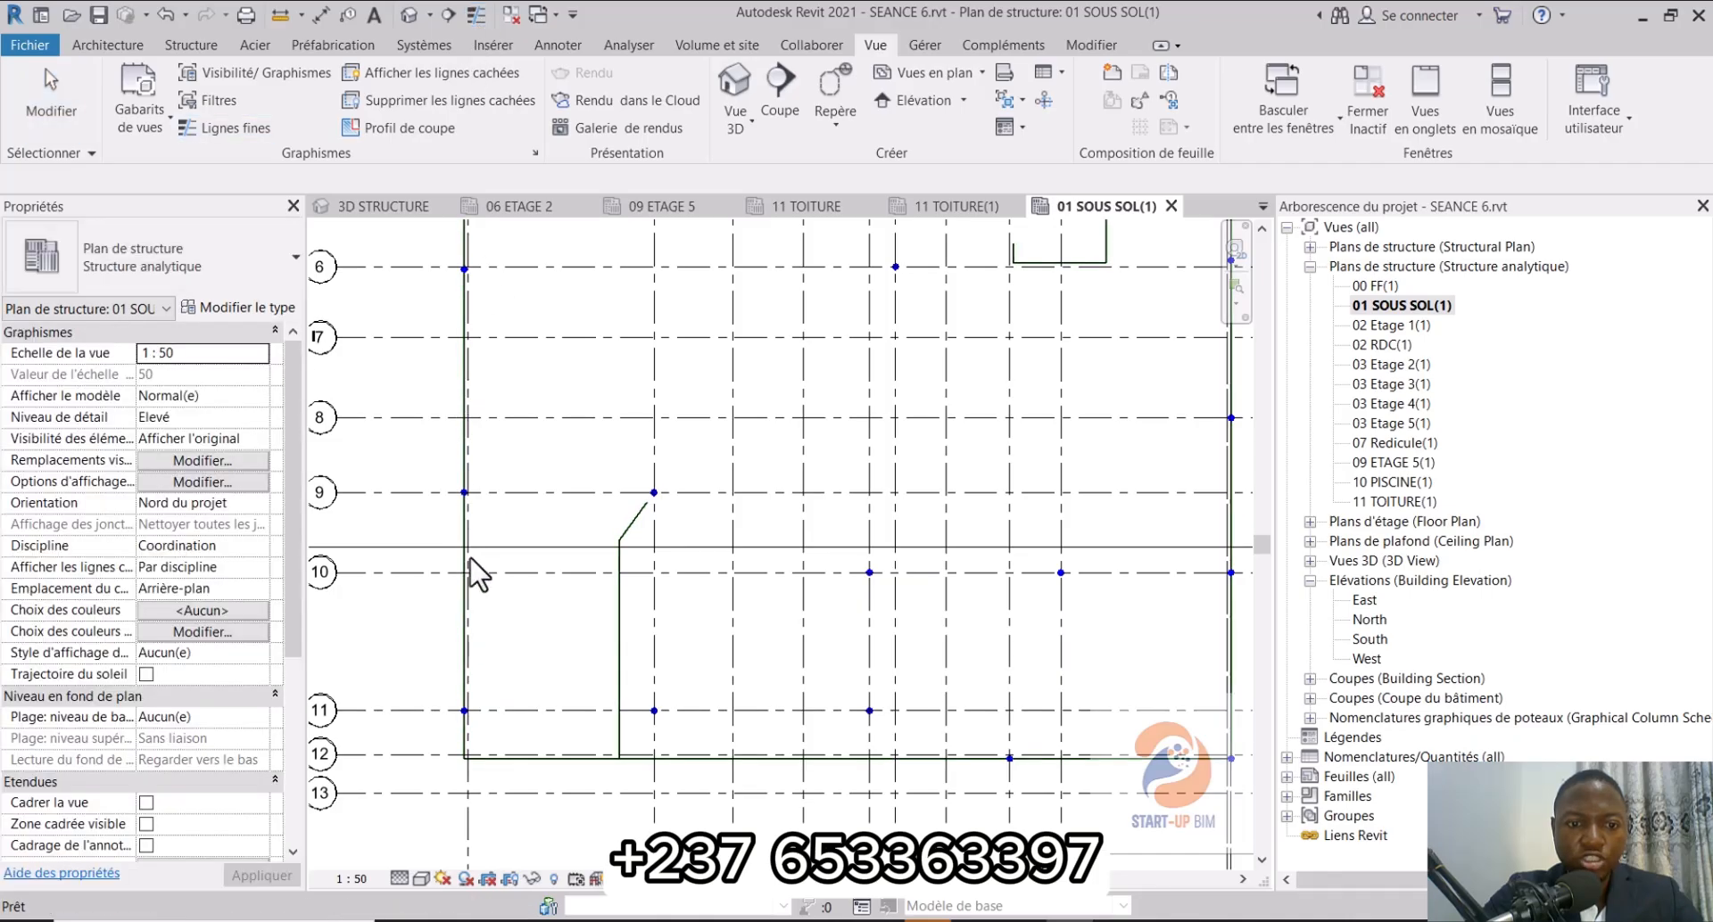
scroll(478, 574, "down", 3)
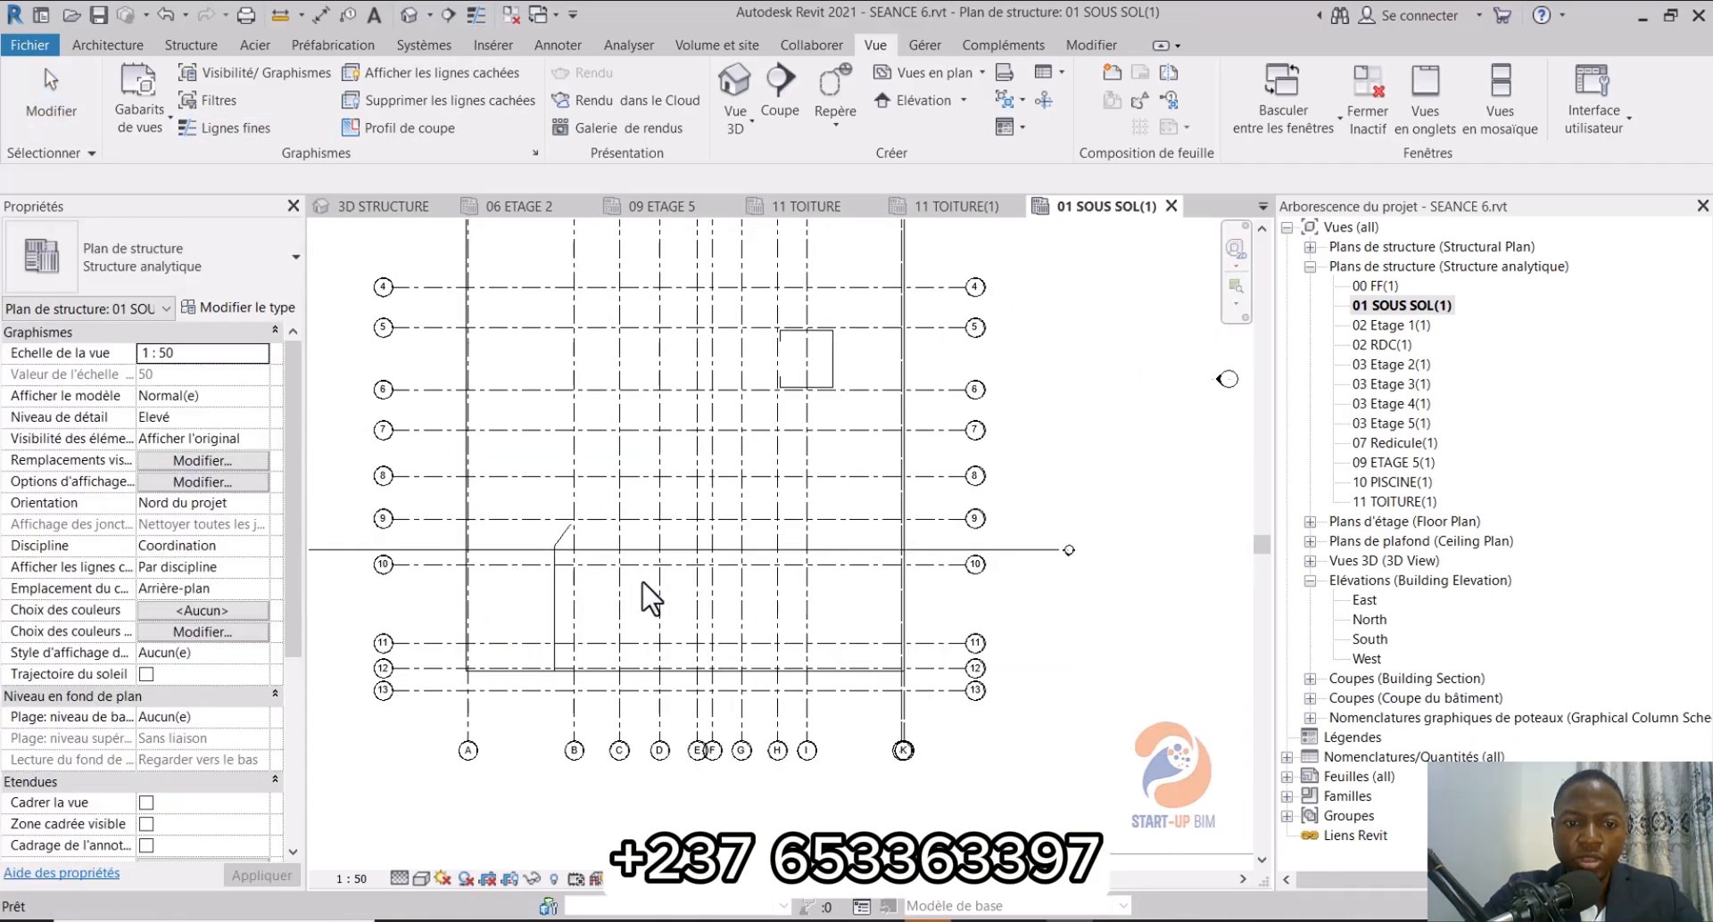
Step: Open the 02 Etage 1(1) analytical structure plan and apply the ANALYTIQUE view template to it
double_click(1396, 327)
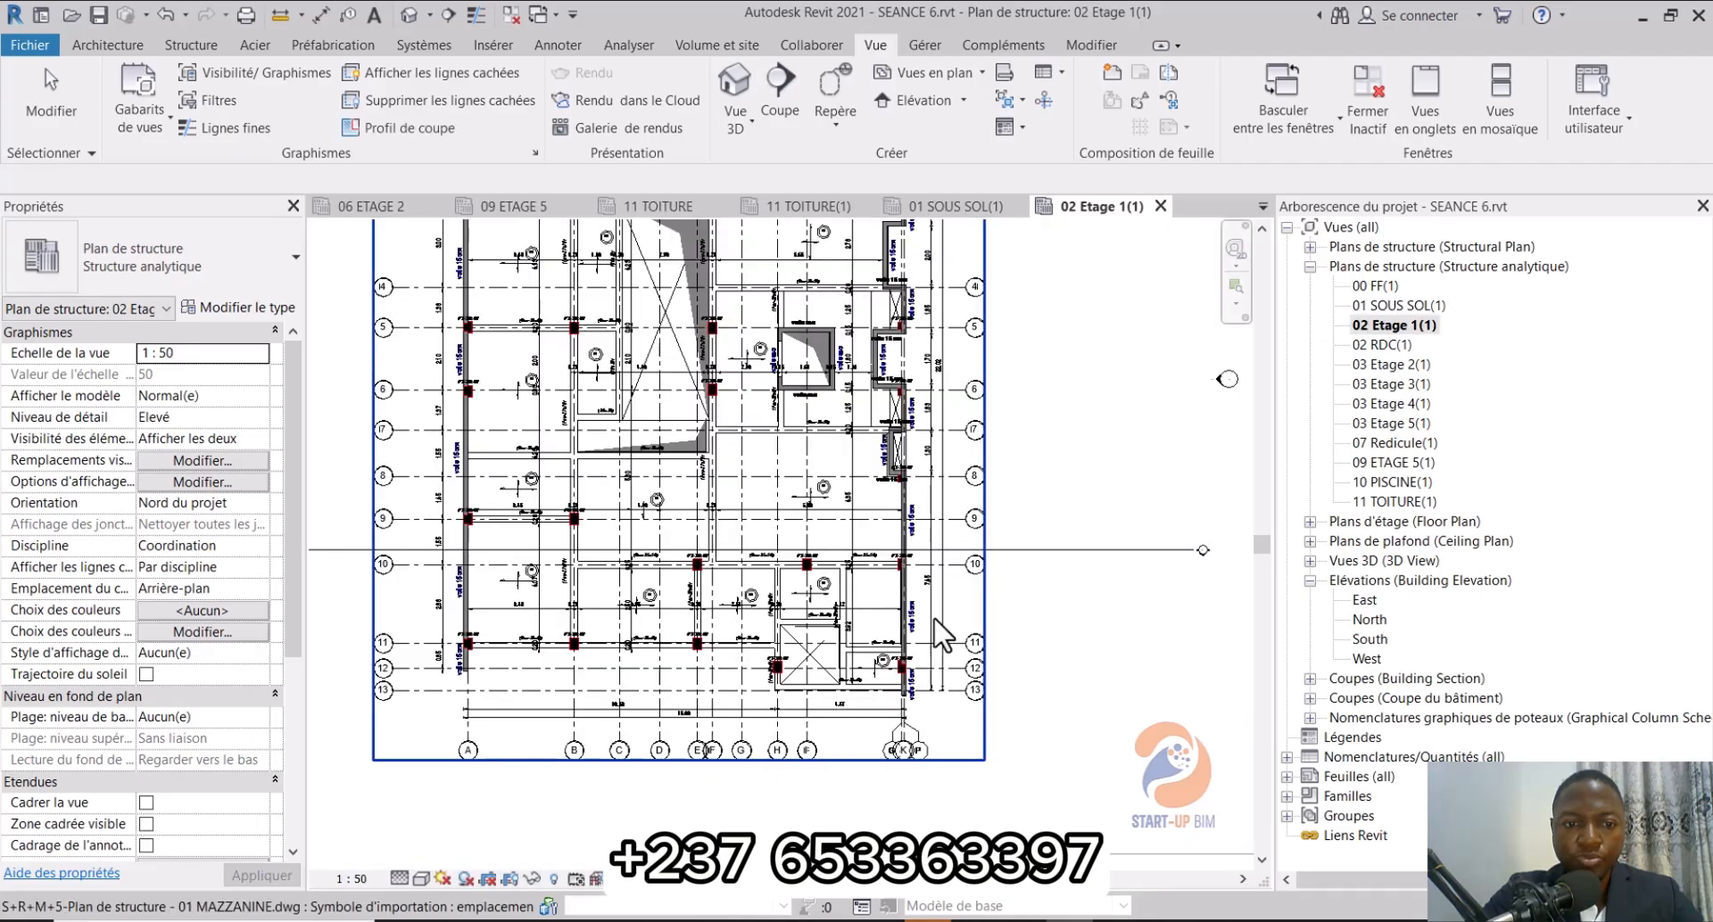
middle_click_drag(740, 691, 763, 741)
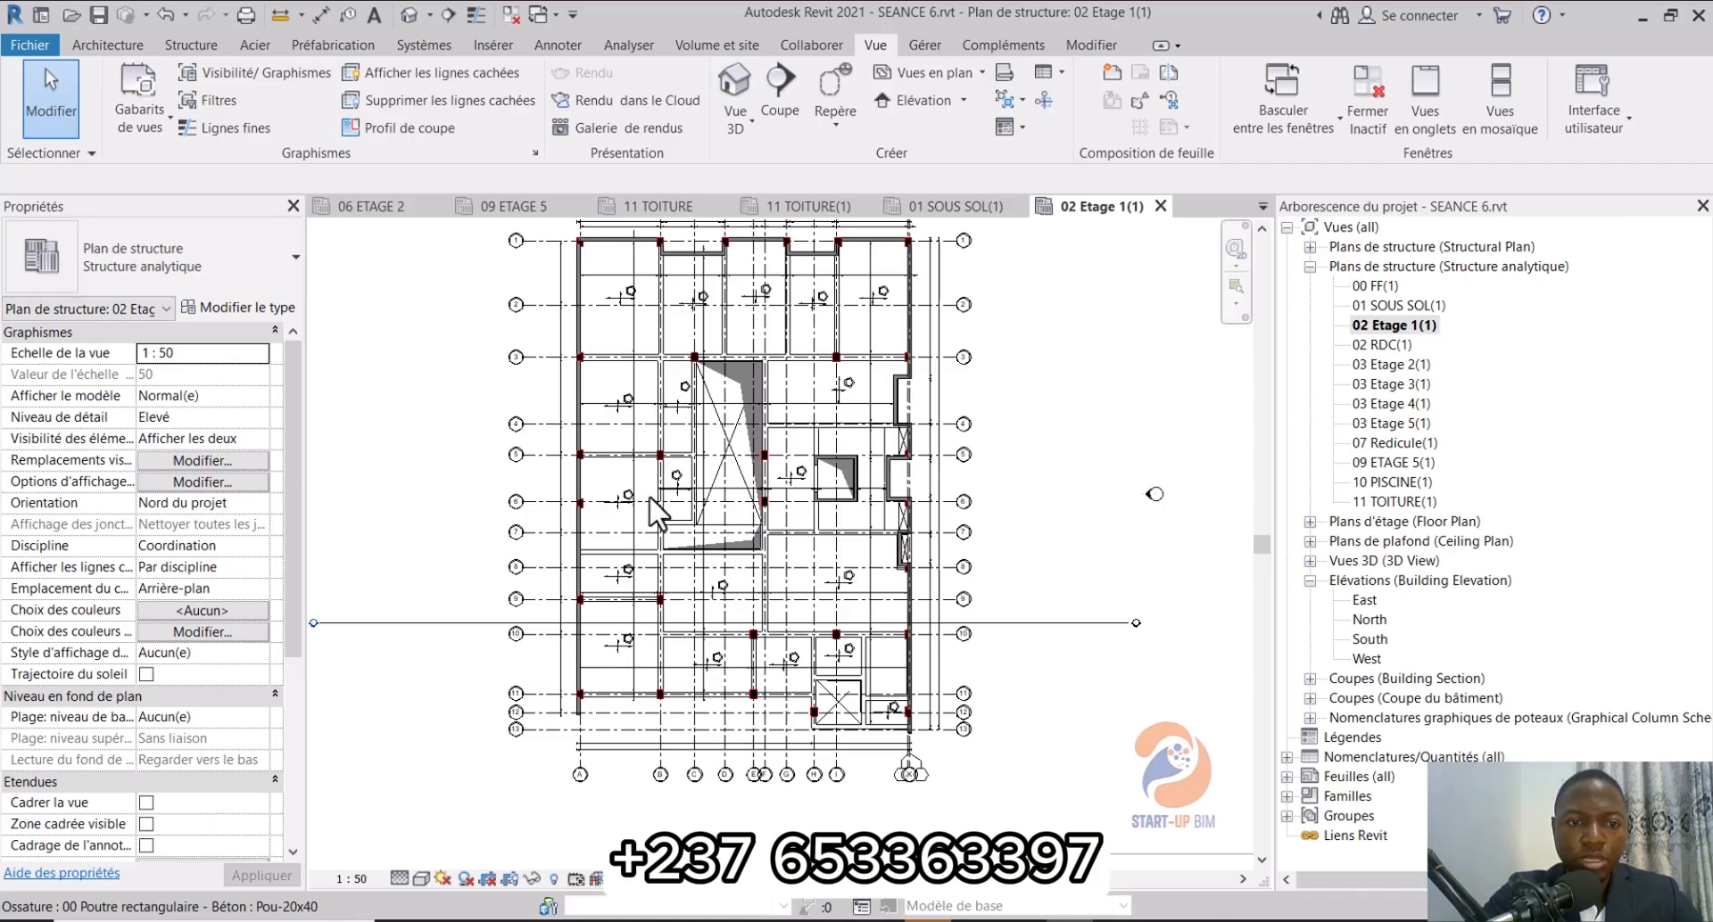
left_click(168, 127)
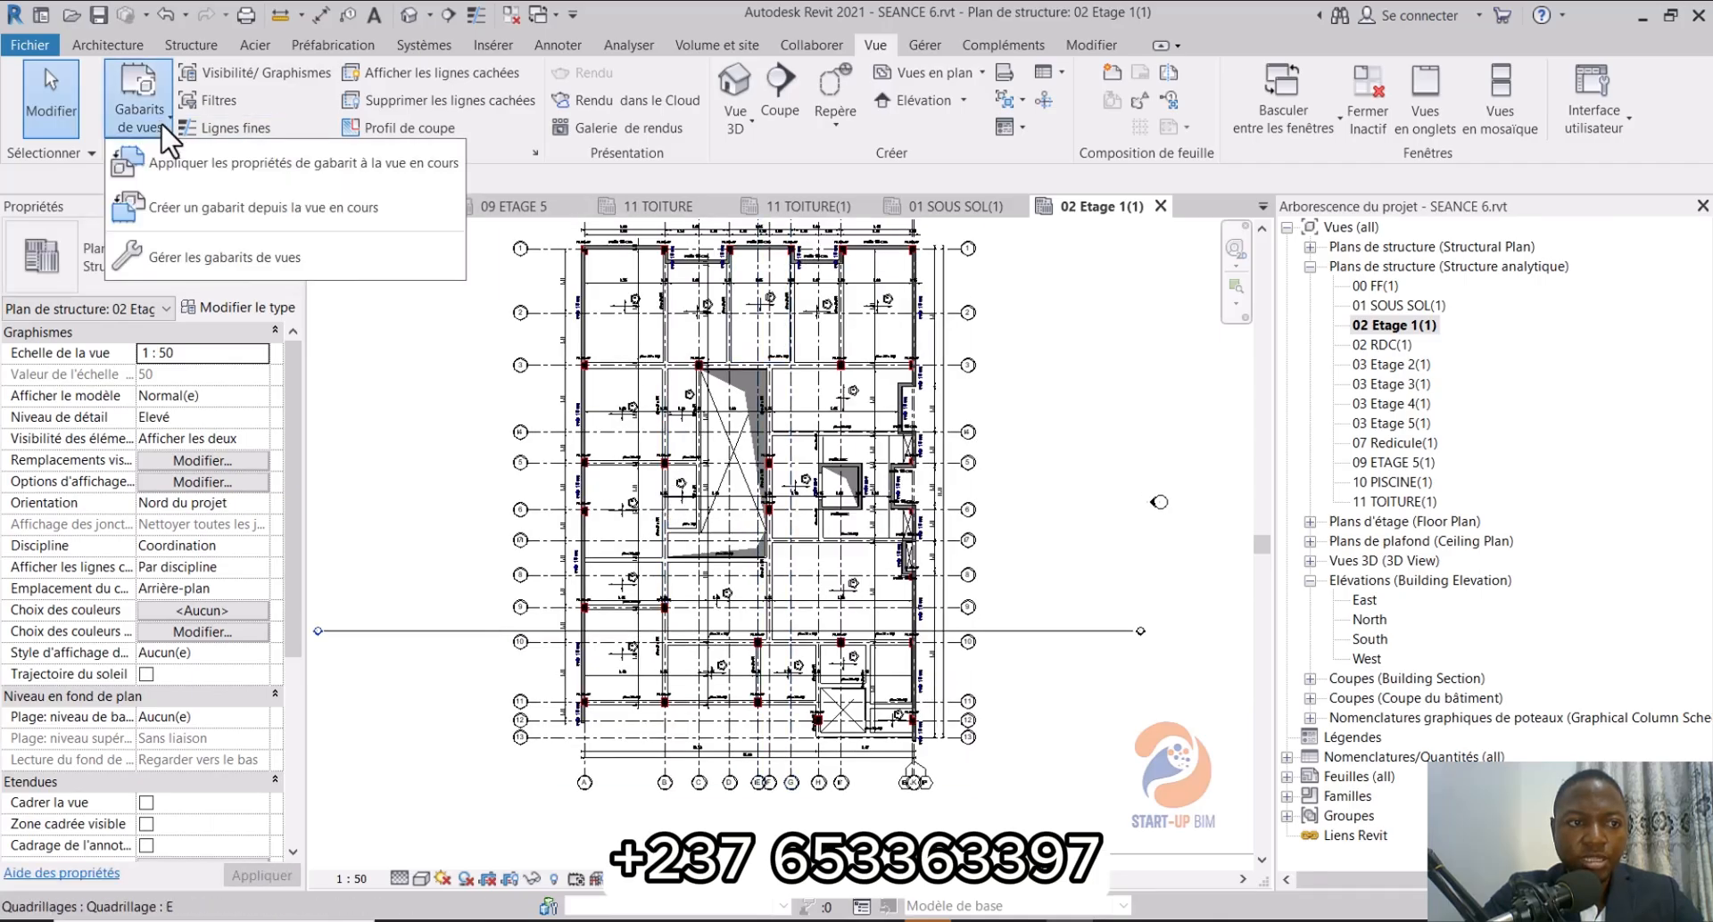
left_click(192, 173)
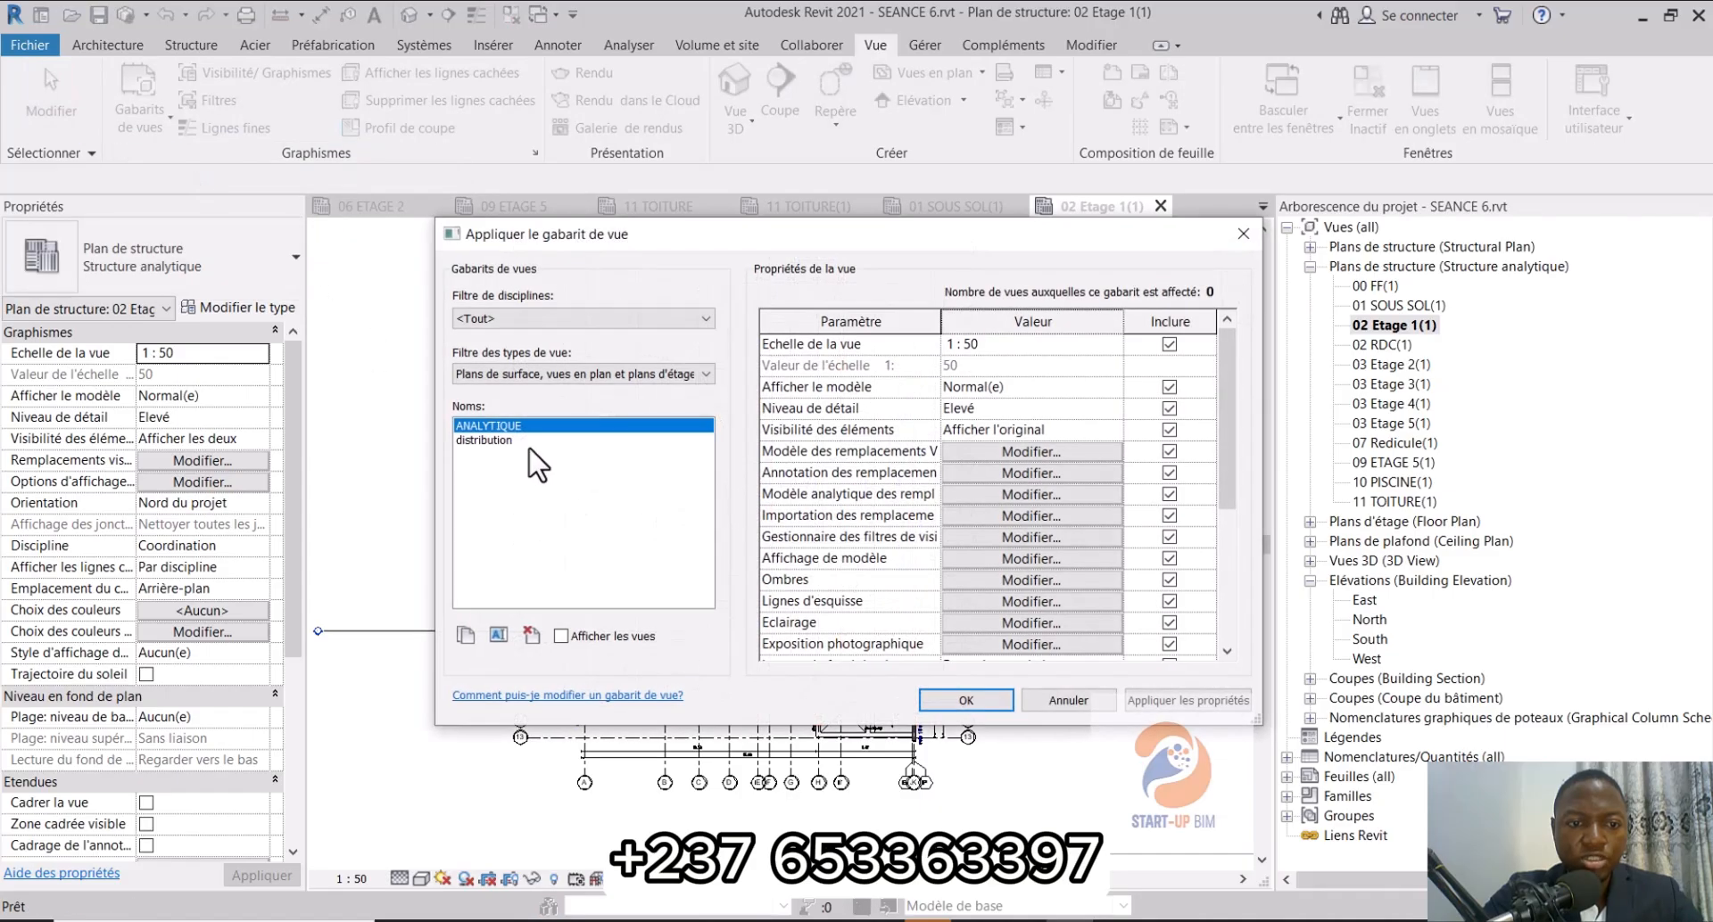
left_click(971, 697)
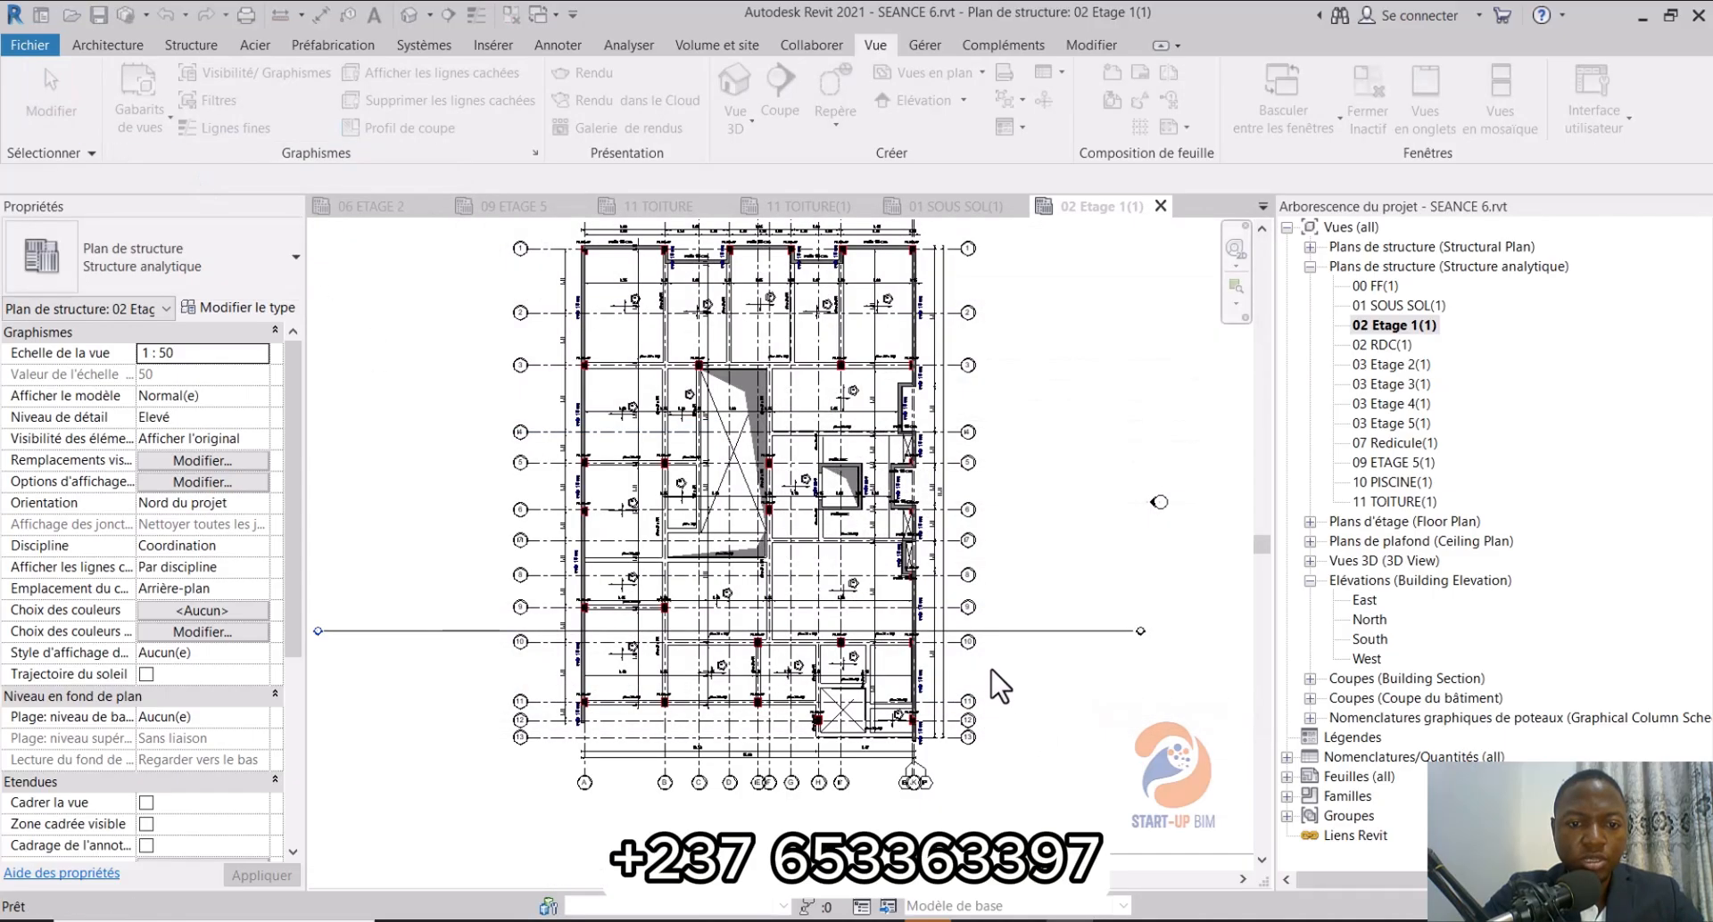
scroll(910, 629, "down", 2)
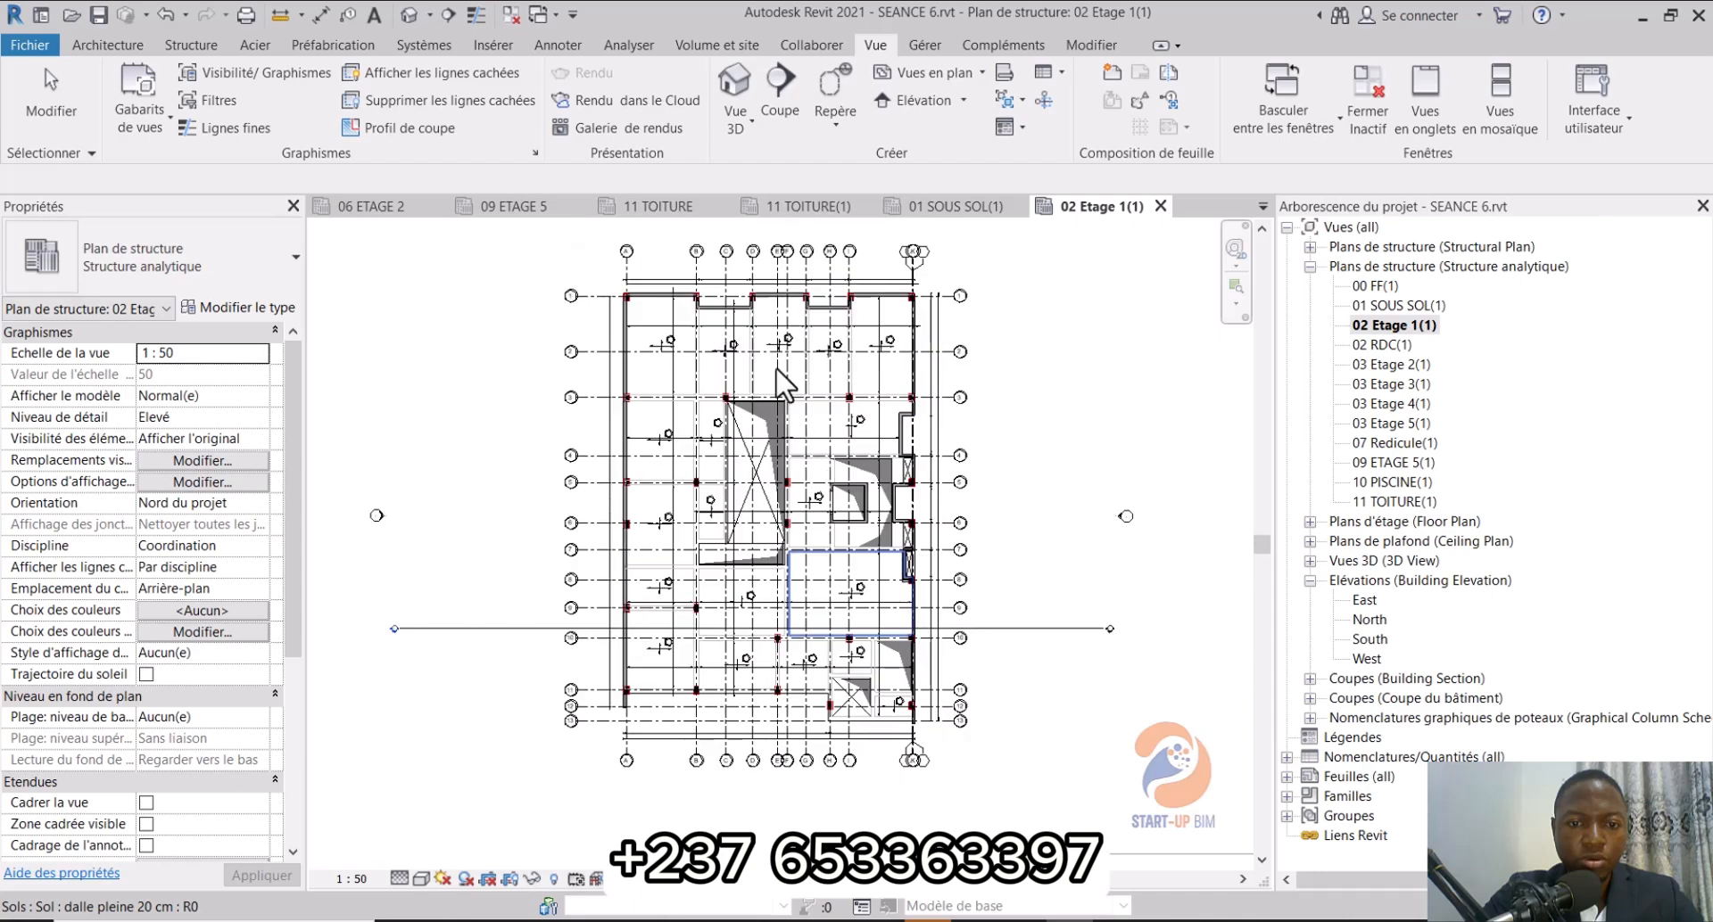
Step: Hide the category of the imported 01 MAZZANINE.dwg drawing in the 02 Etage 1(1) view
scroll(709, 337, "up", 3)
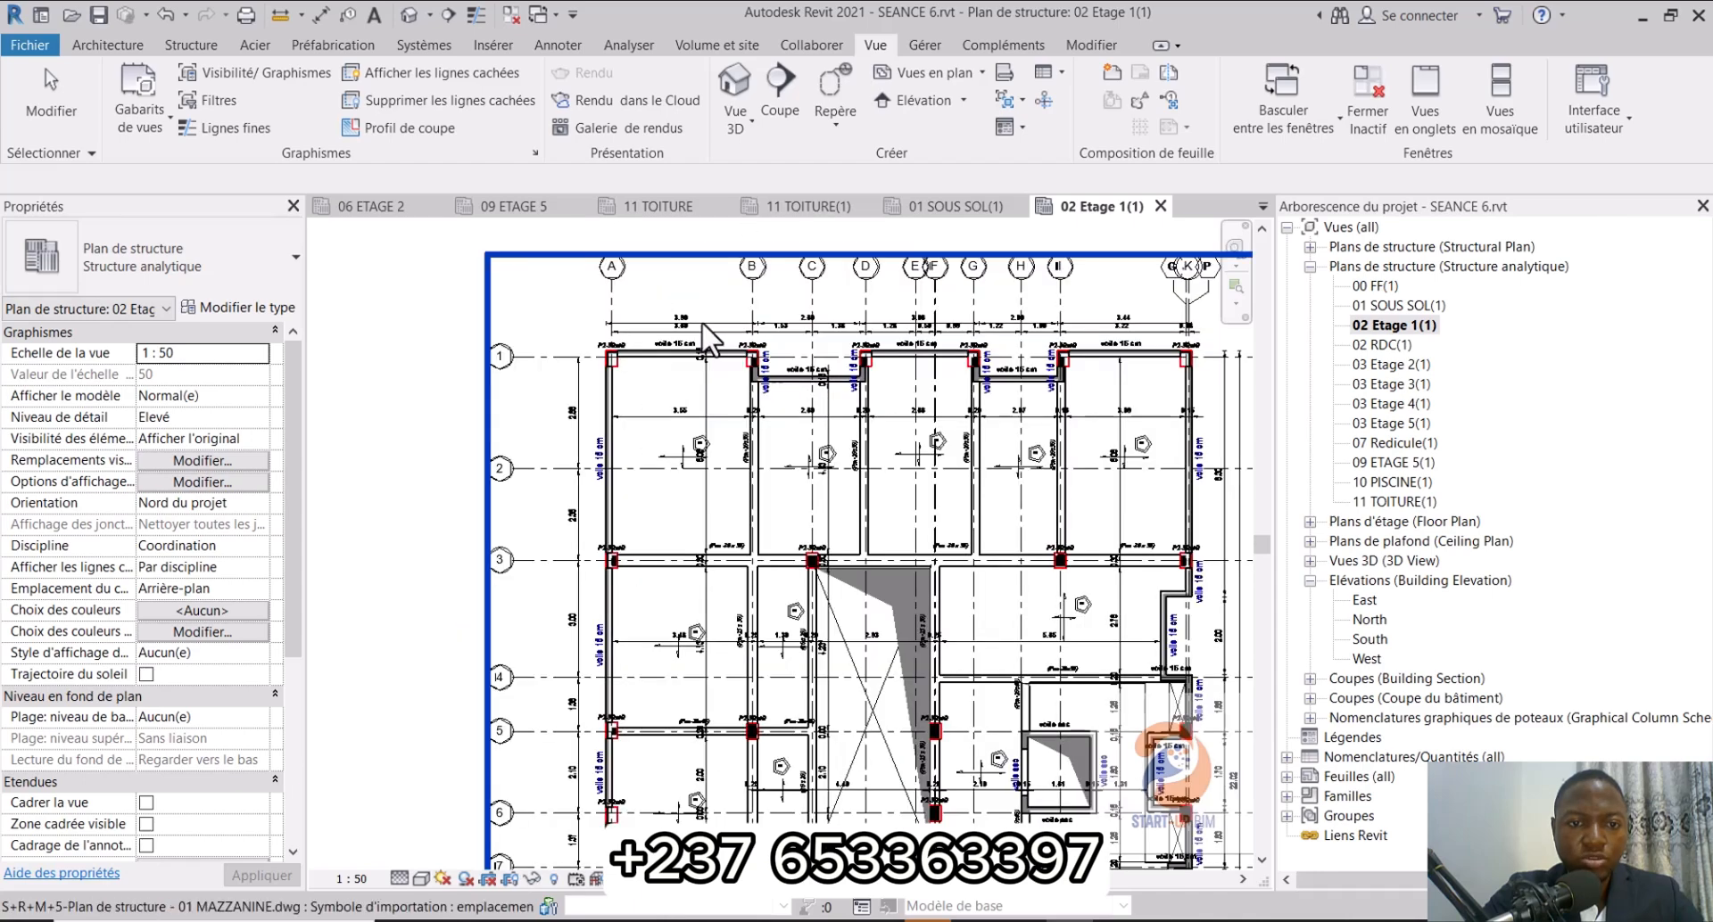
left_click(709, 337)
right_click(703, 324)
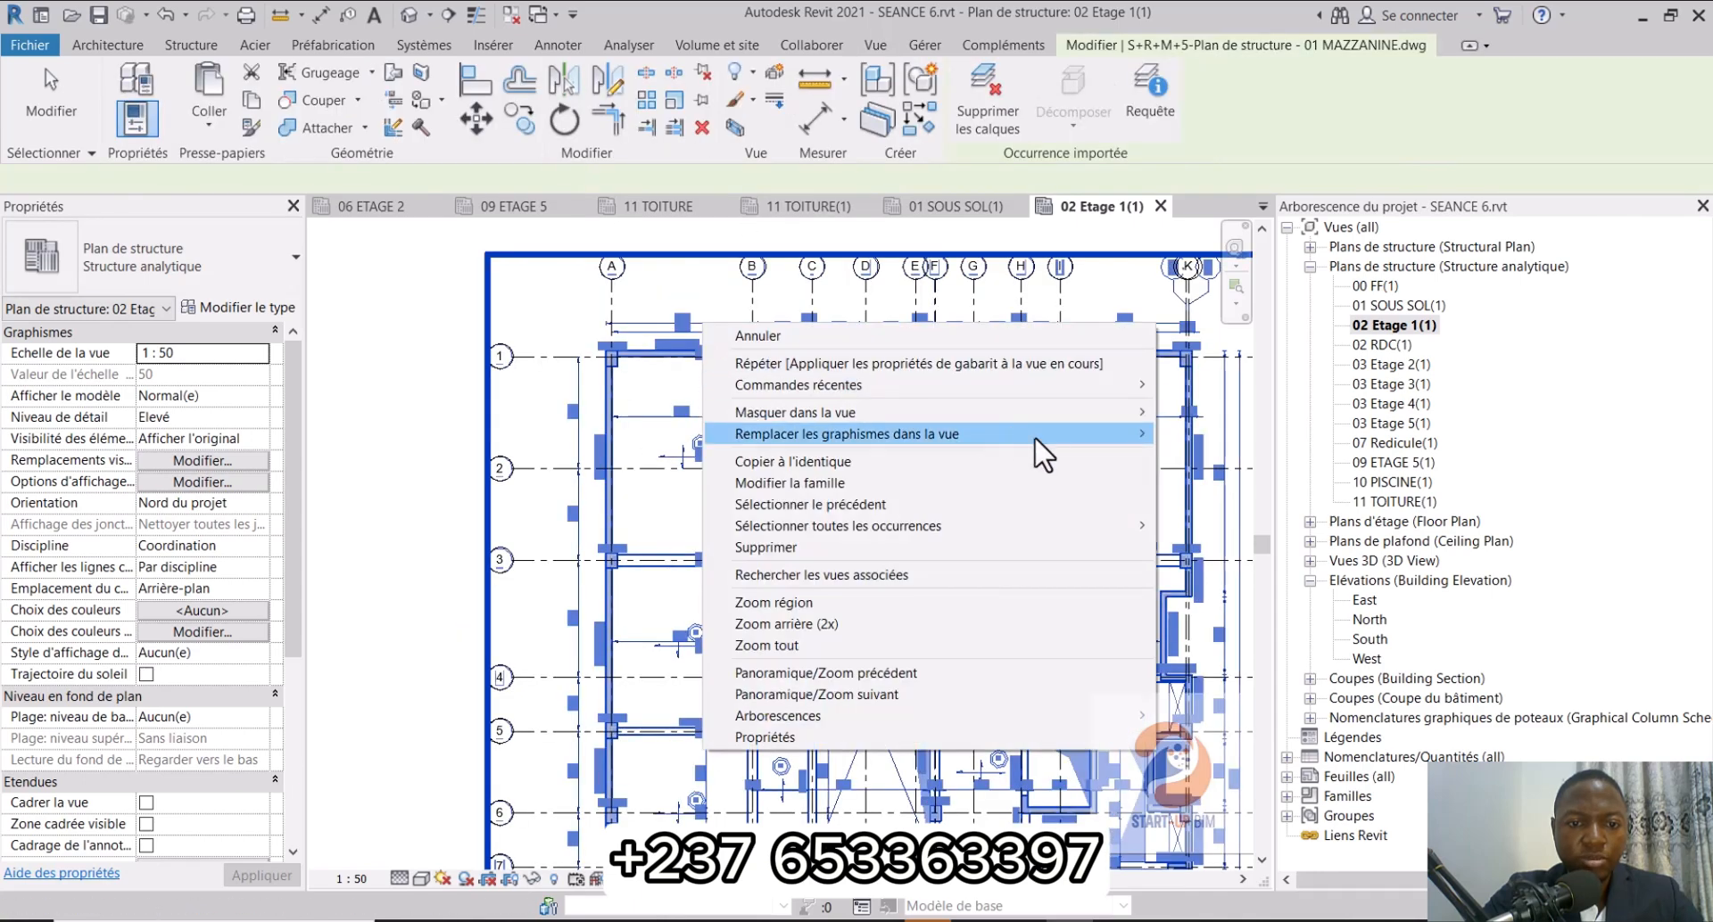
mouse_move(1095, 420)
left_click(1182, 431)
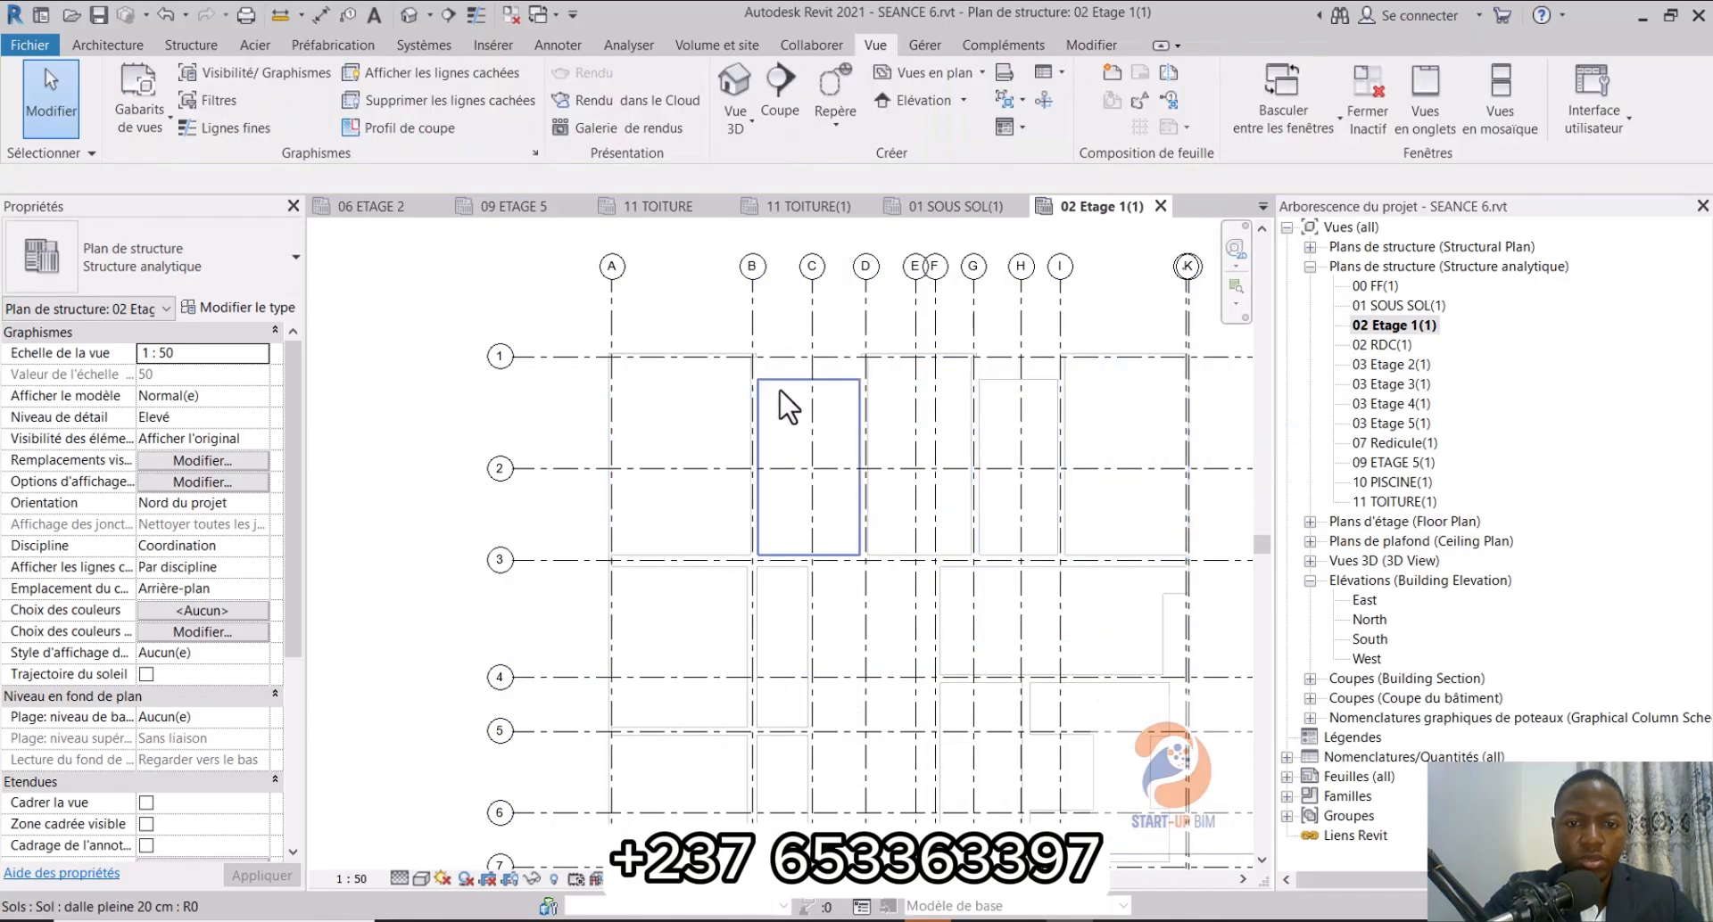
Step: Hide the floor category in the 02 Etage 1(1) view, using the slab between grids 8 and 10
scroll(788, 409, "down", 2)
middle_click_drag(872, 502, 814, 379)
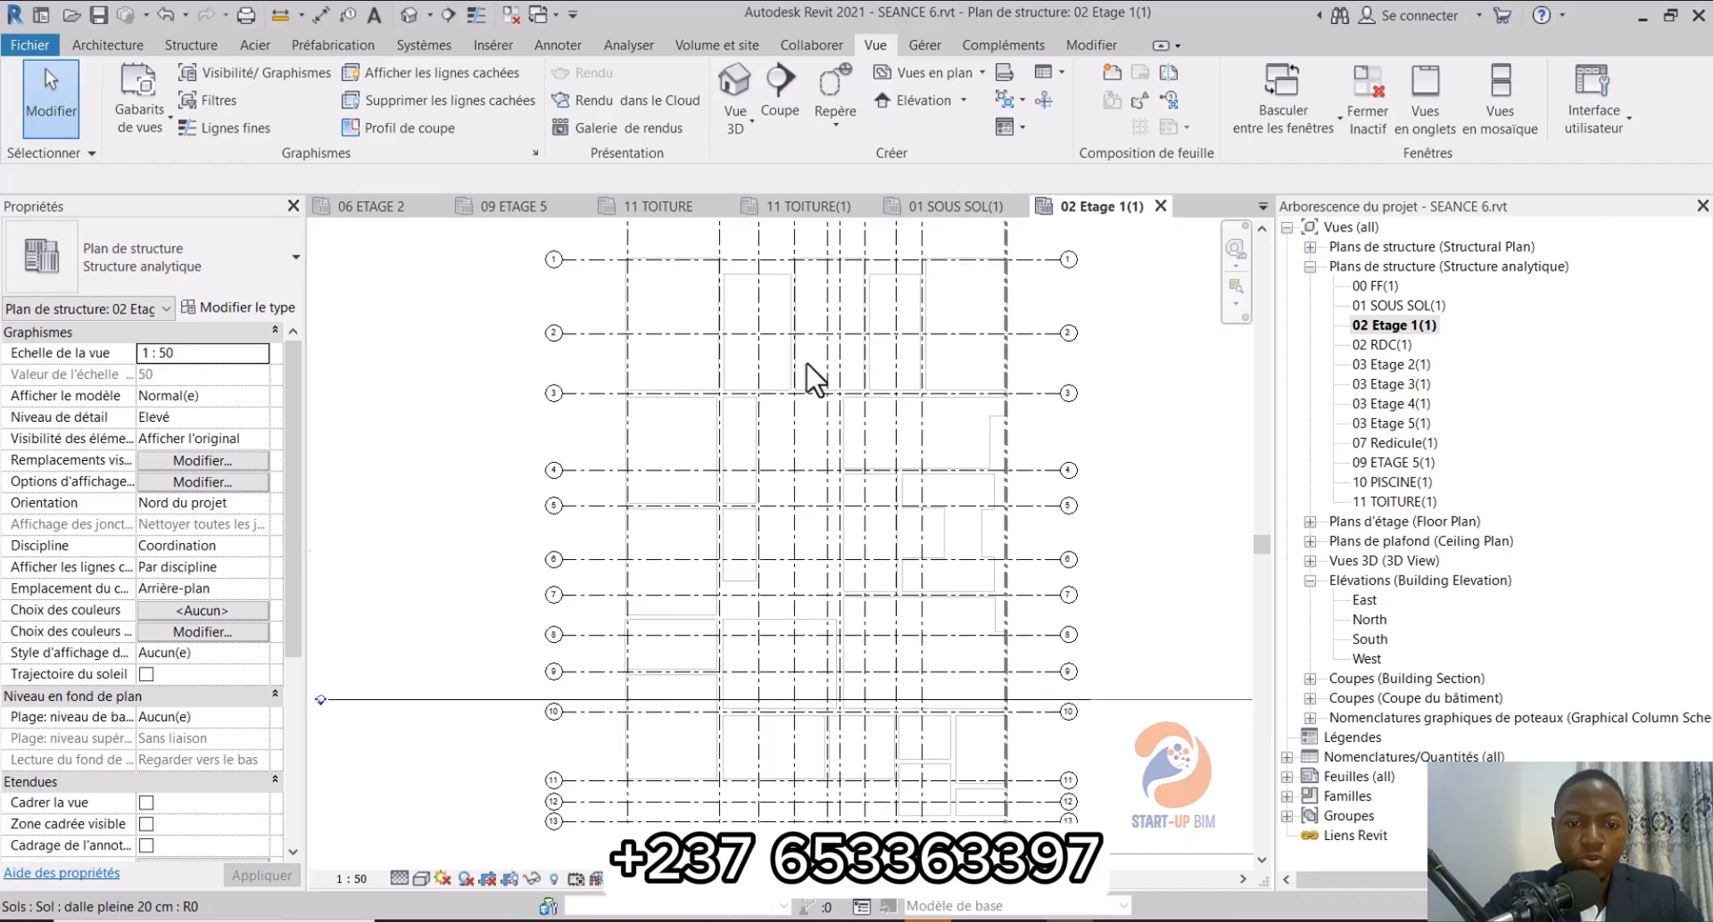
middle_click_drag(794, 768, 755, 709)
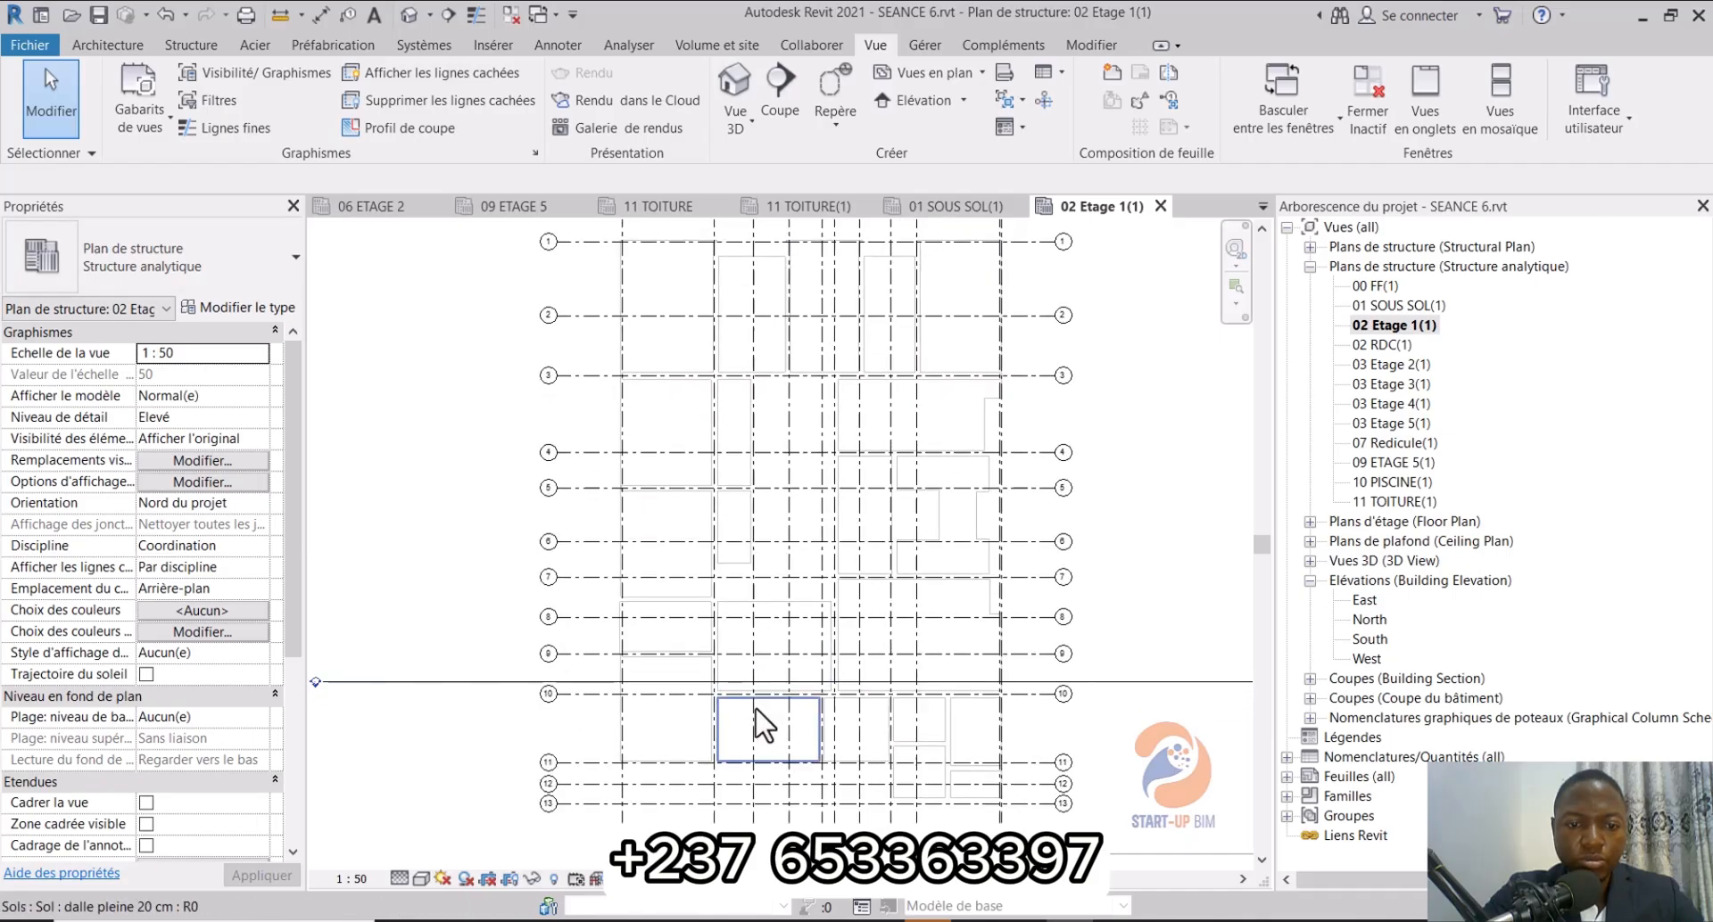
scroll(757, 714, "up", 3)
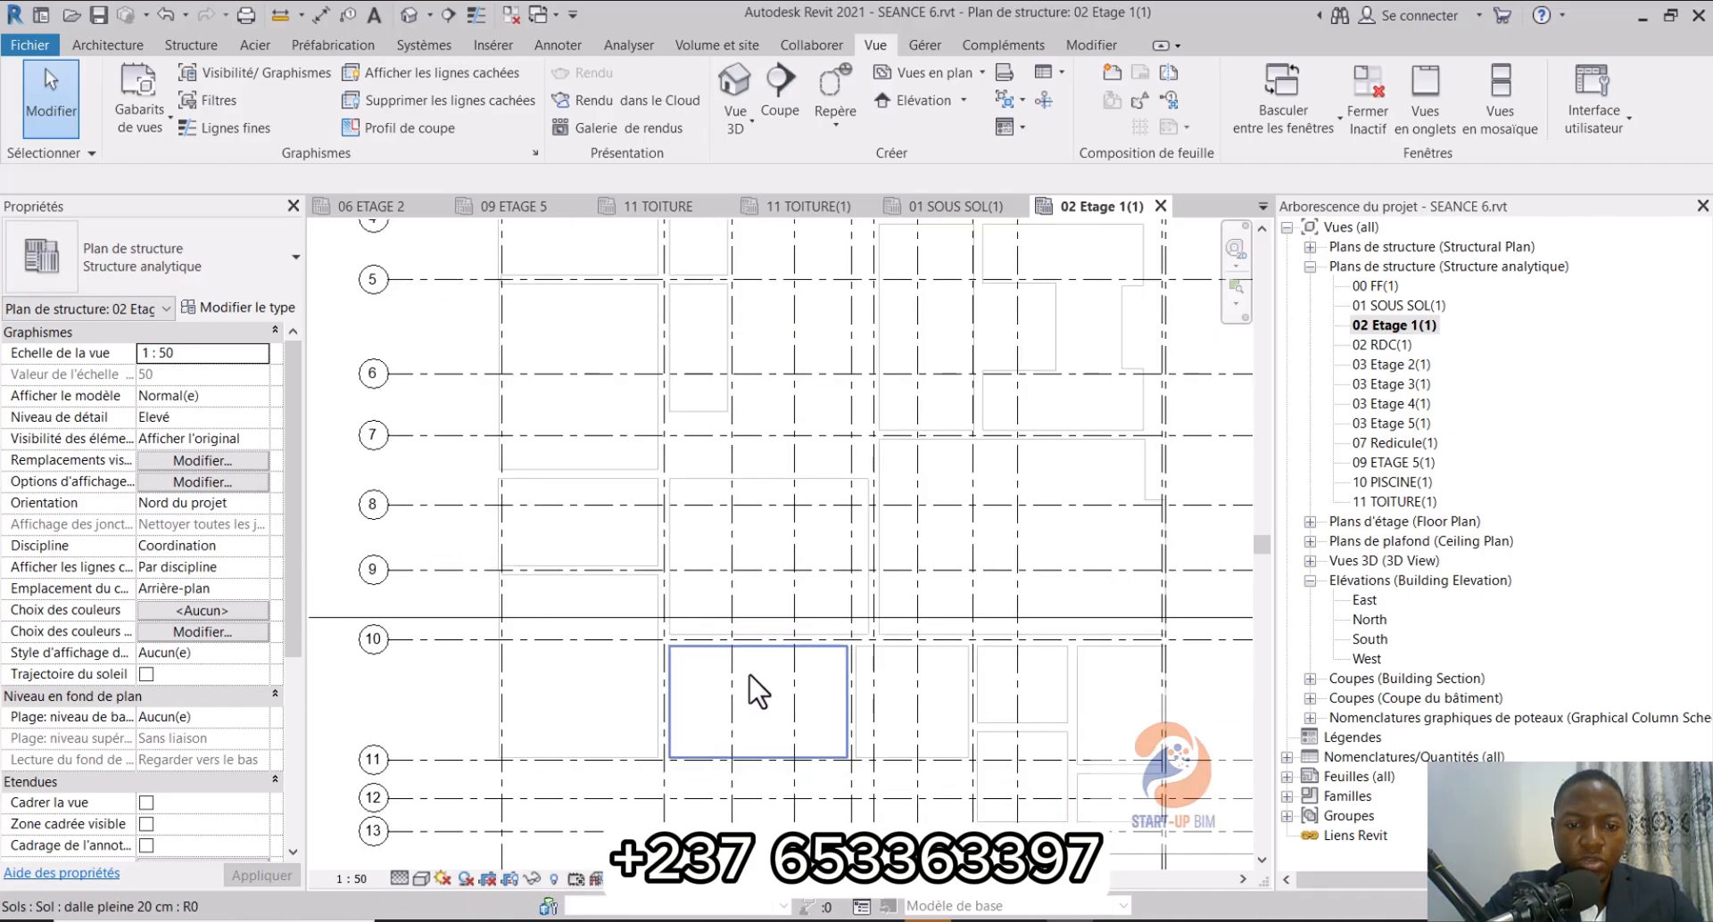
left_click(694, 545)
right_click(693, 545)
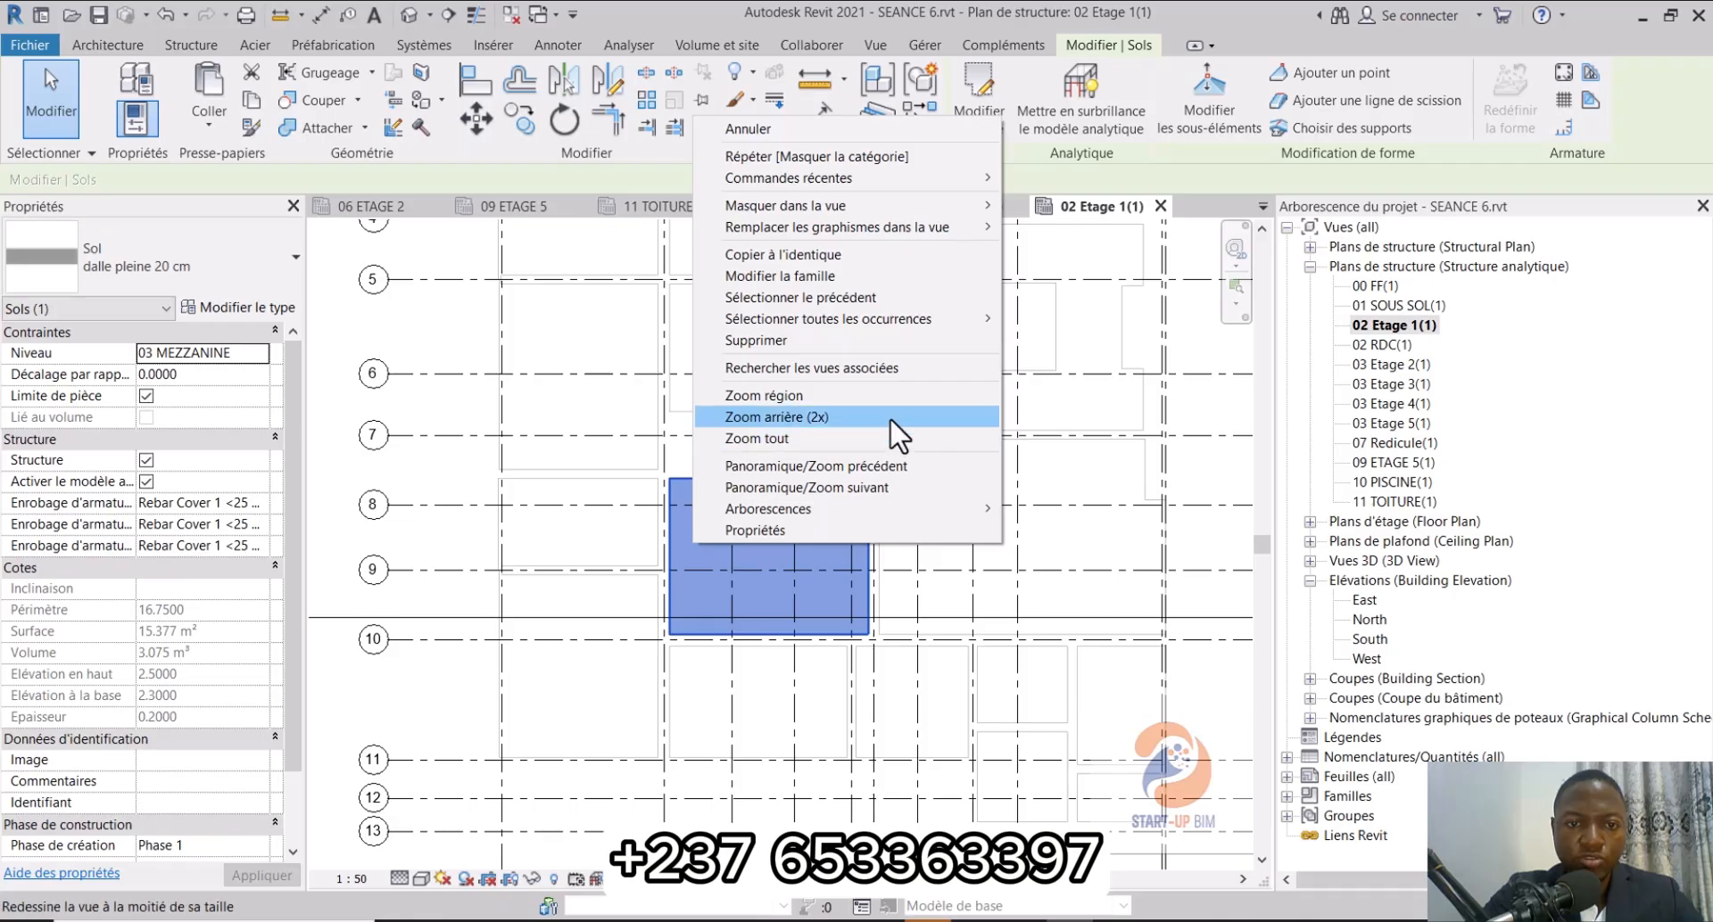
mouse_move(924, 204)
left_click(1030, 226)
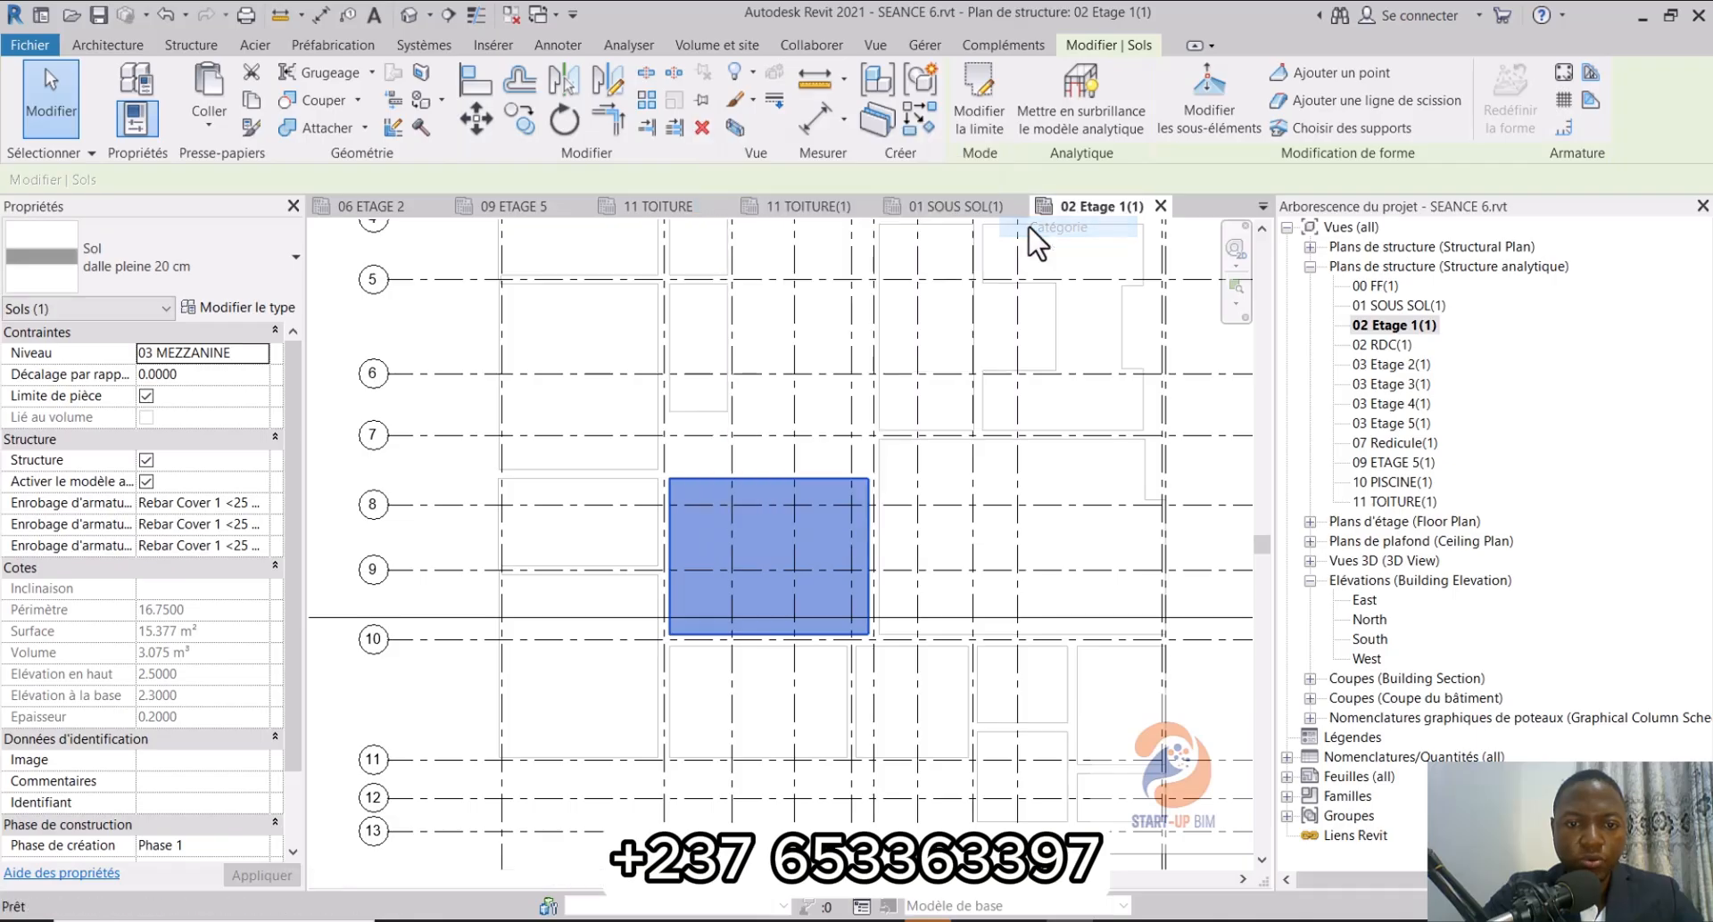
scroll(738, 635, "down", 6)
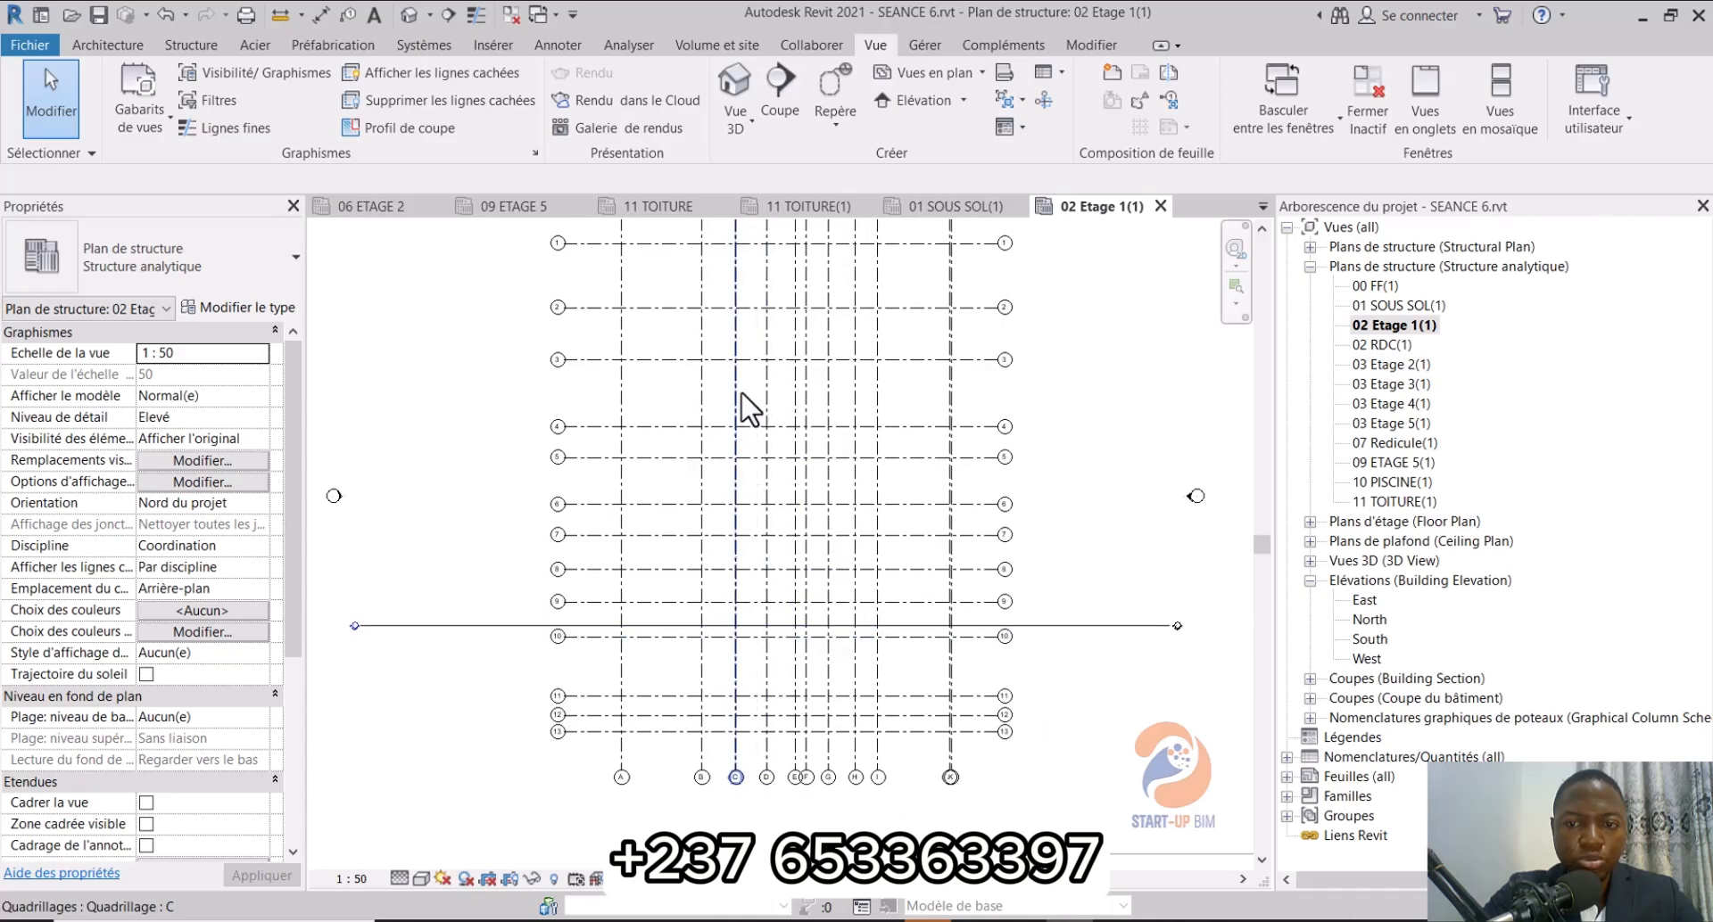
middle_click_drag(739, 457, 776, 565)
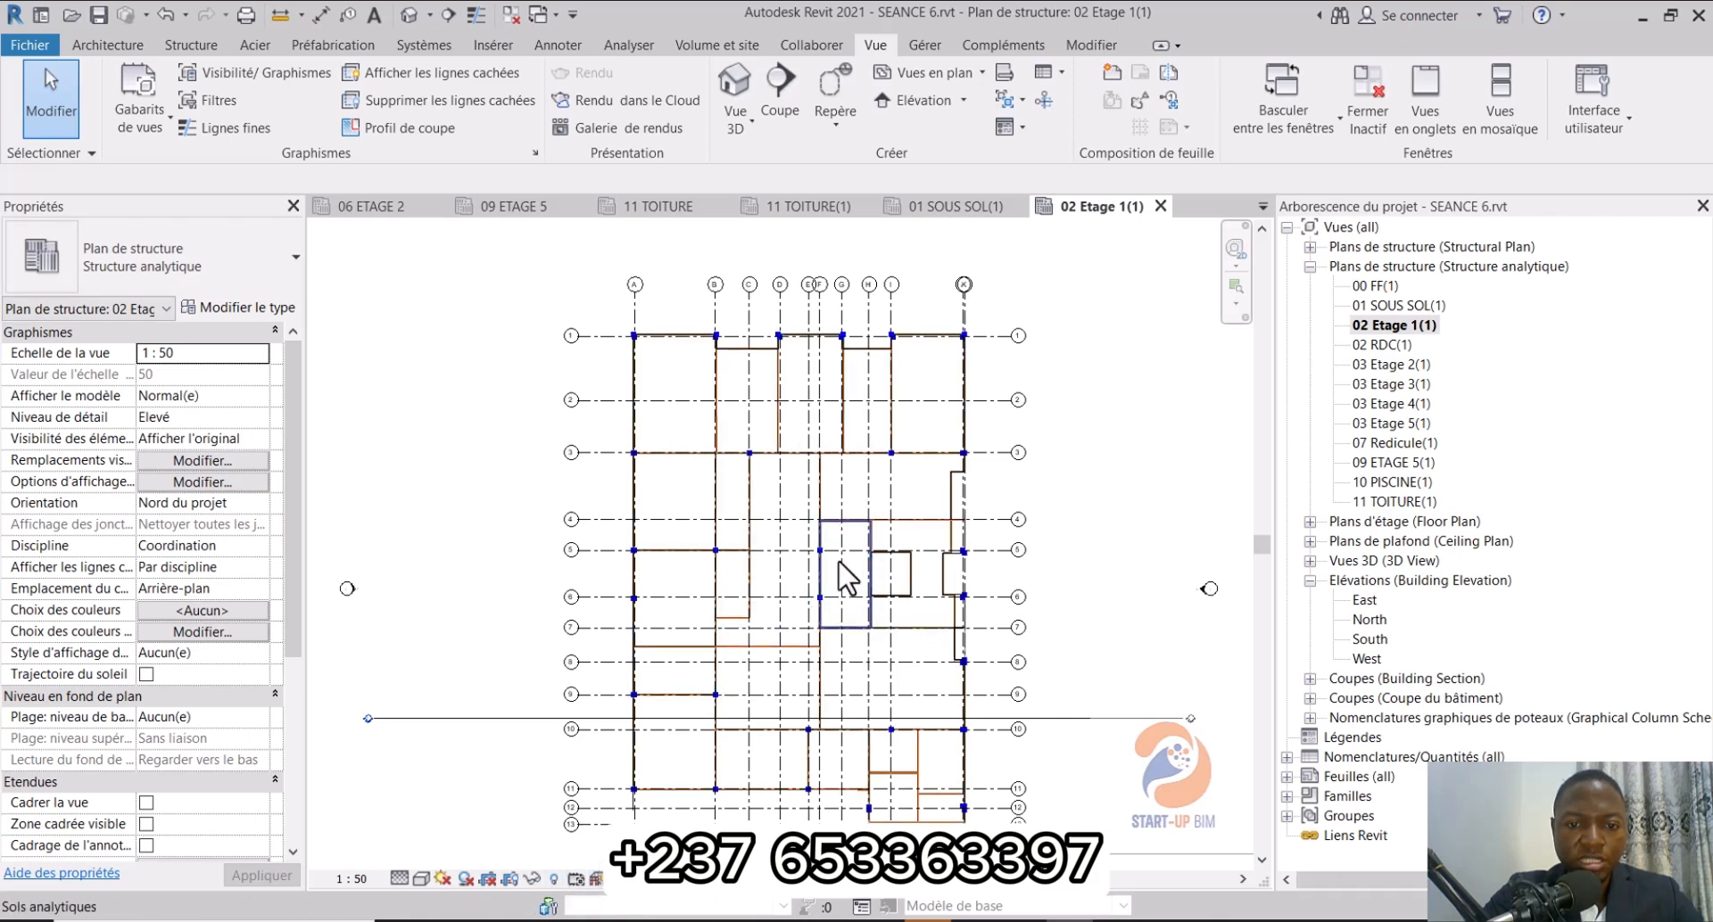
Step: Open the 02 RDC(1) analytical structure plan and apply the ANALYTIQUE view template to it
double_click(1381, 345)
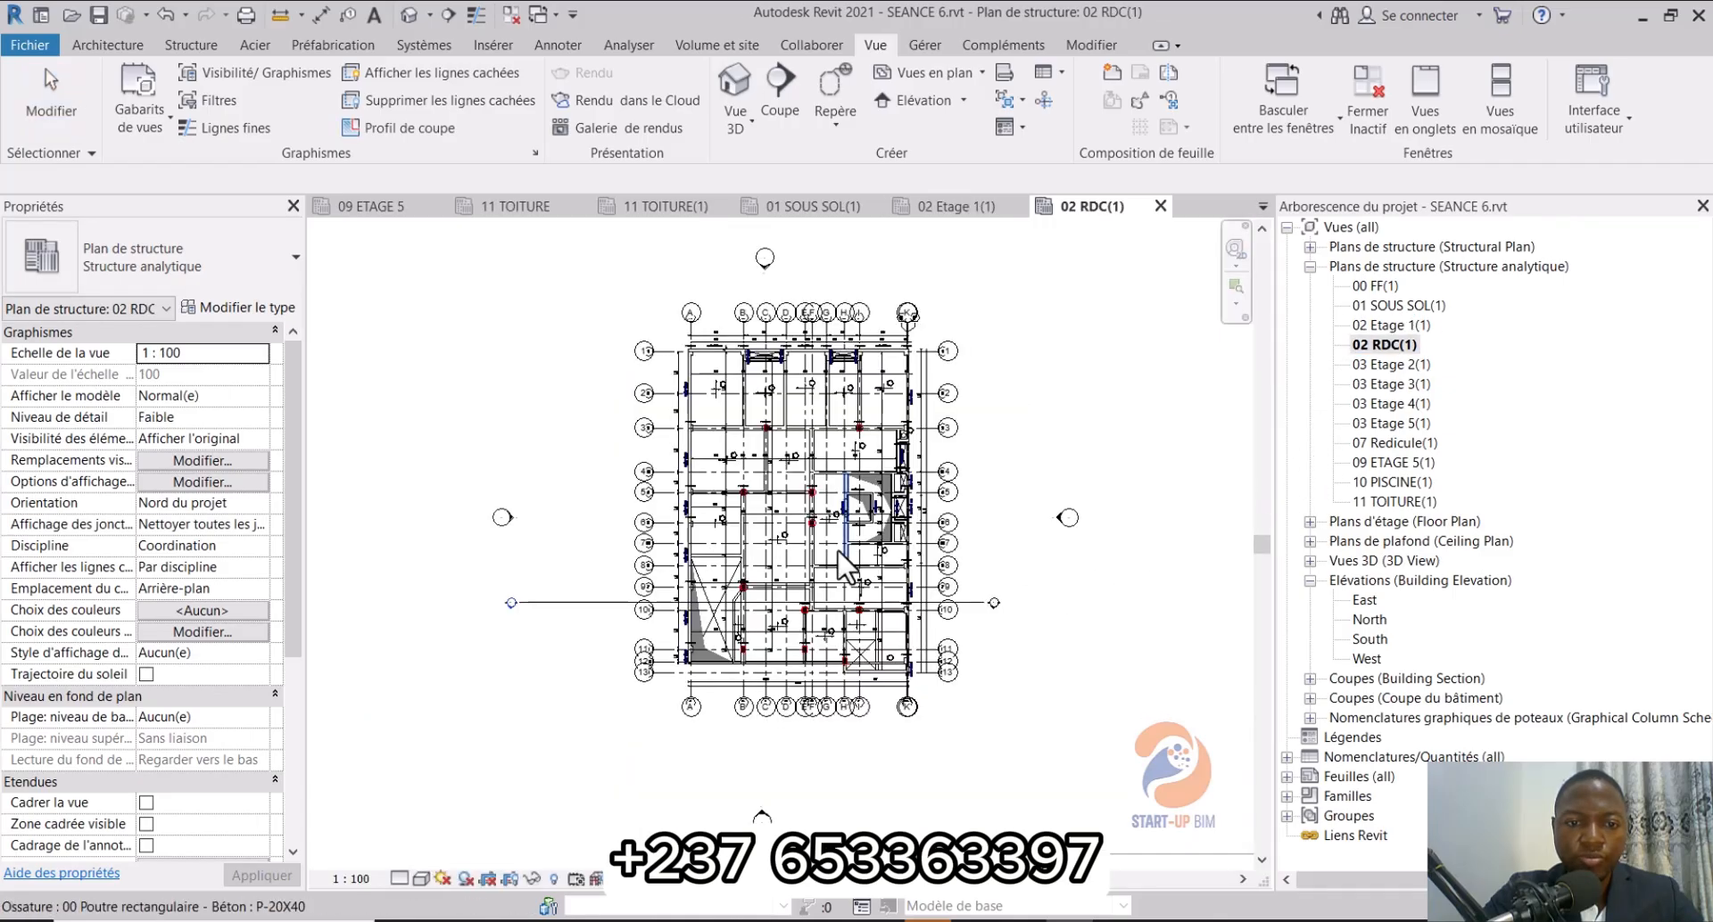
scroll(838, 530, "up", 1)
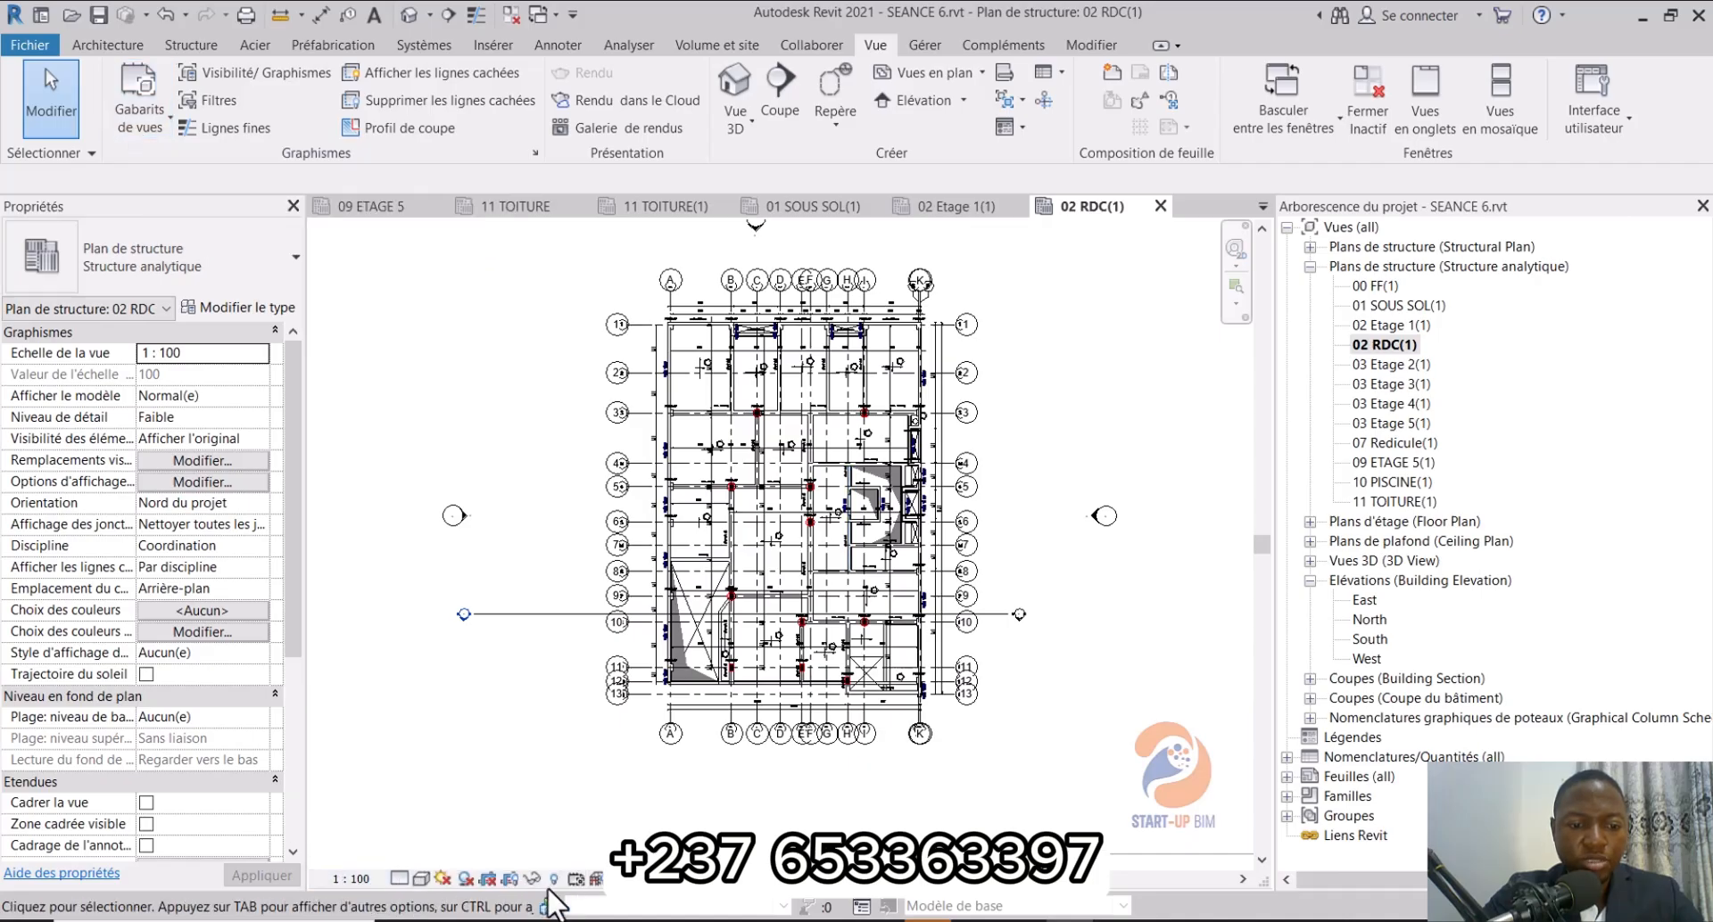
left_click(140, 118)
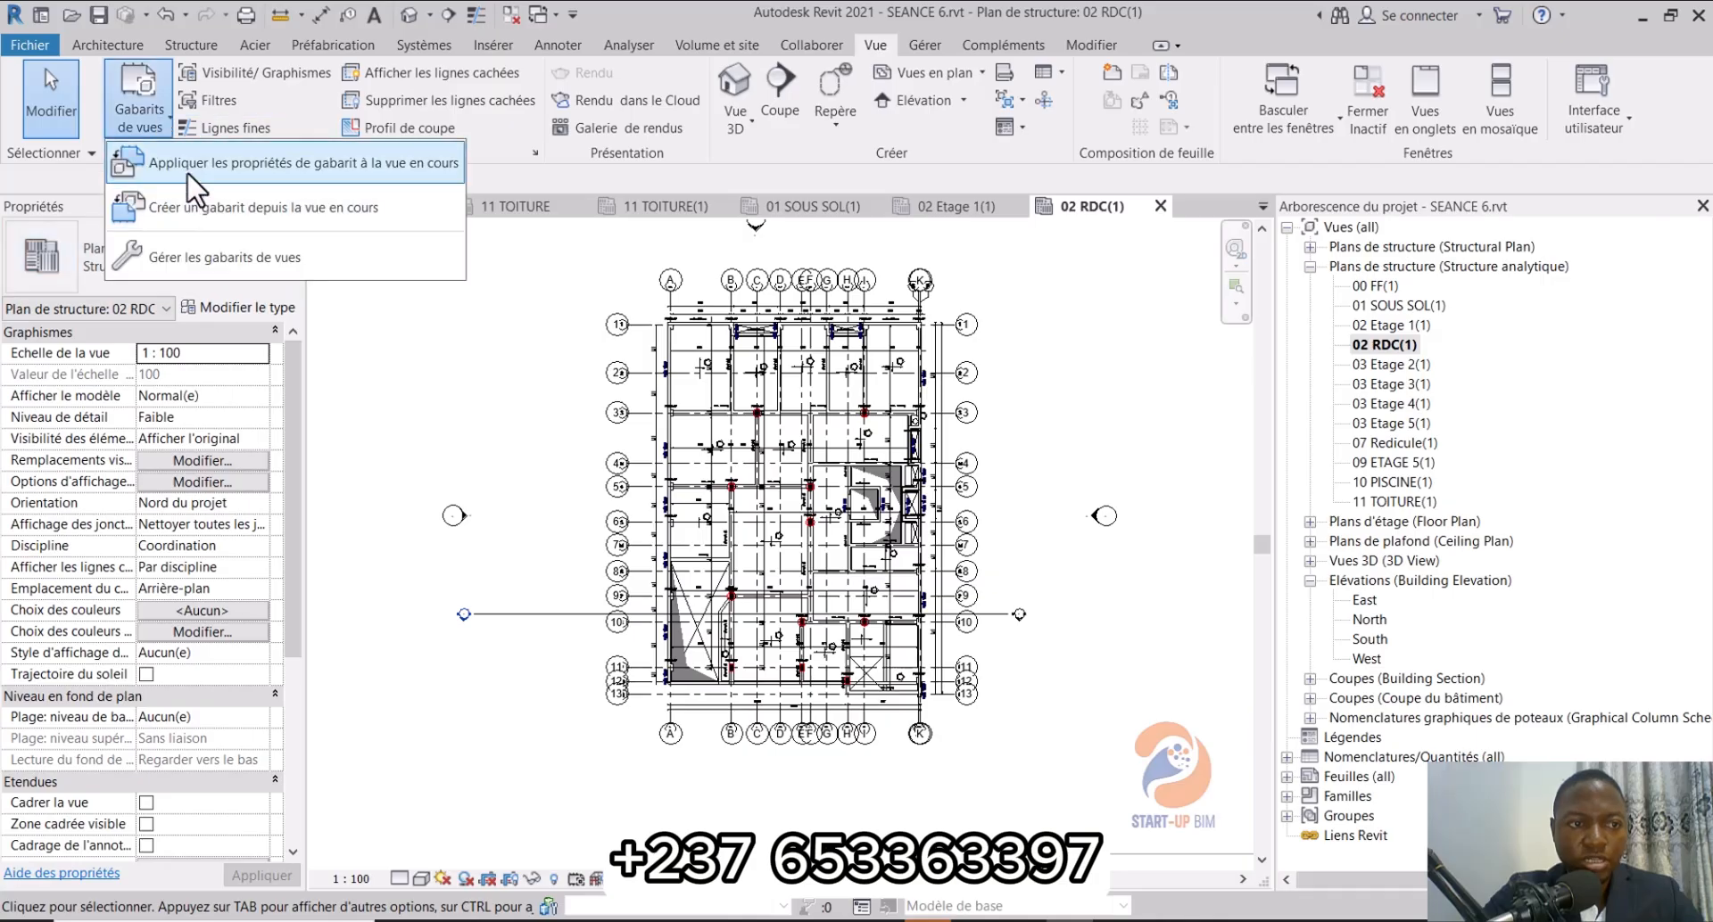
left_click(189, 176)
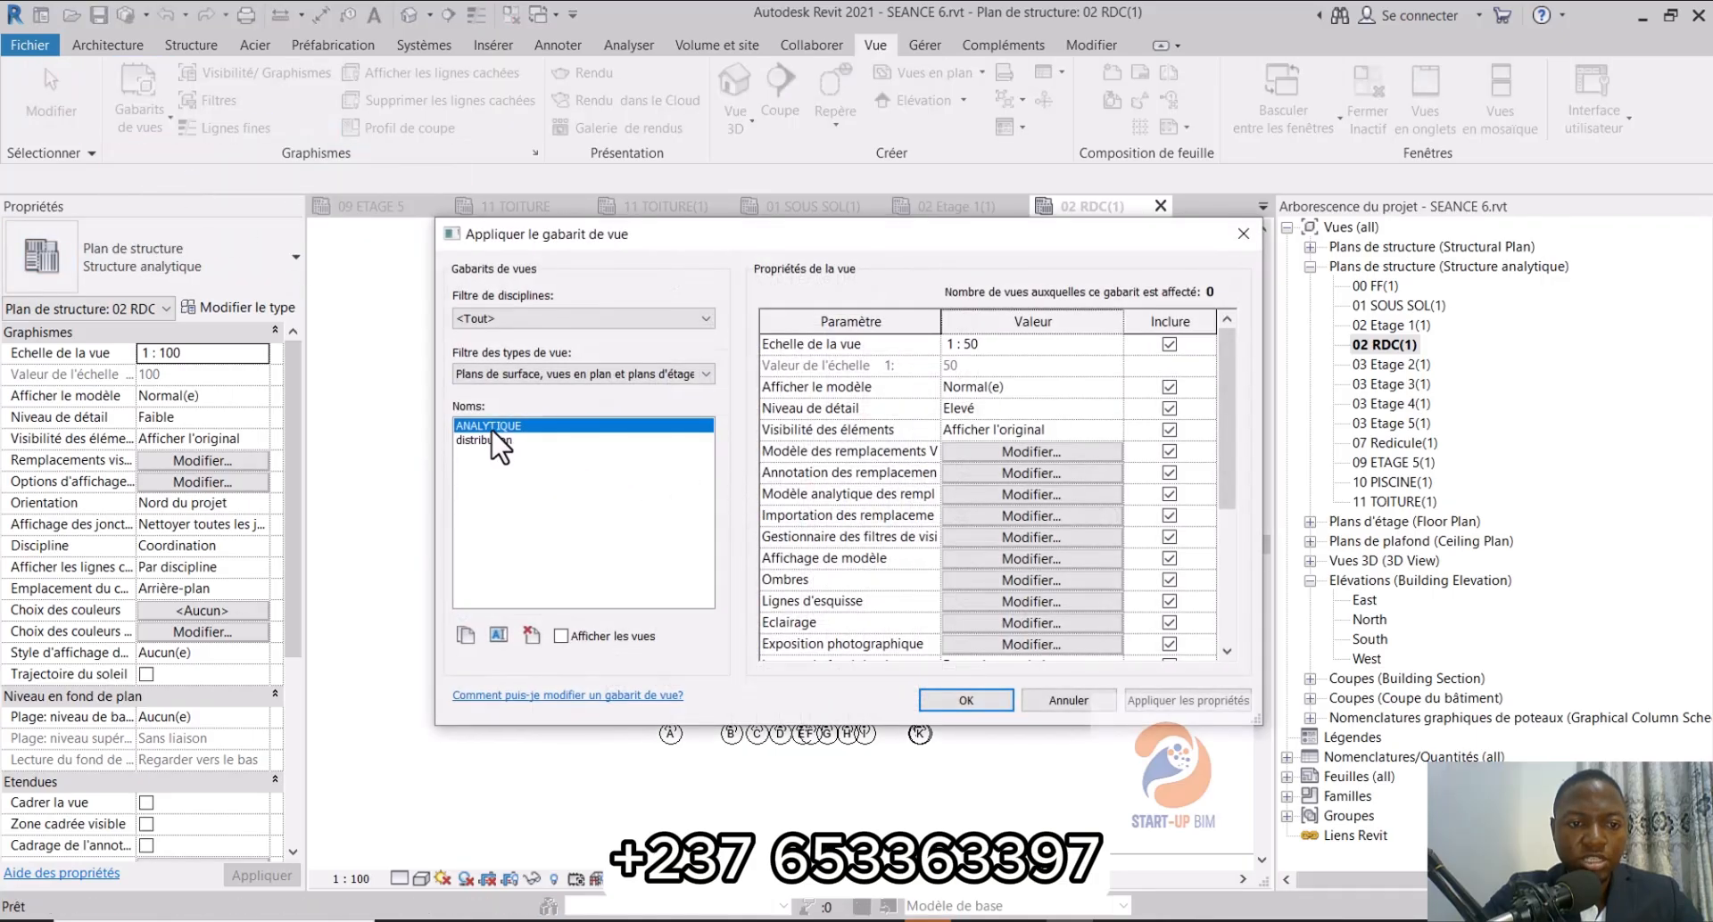
left_click(966, 699)
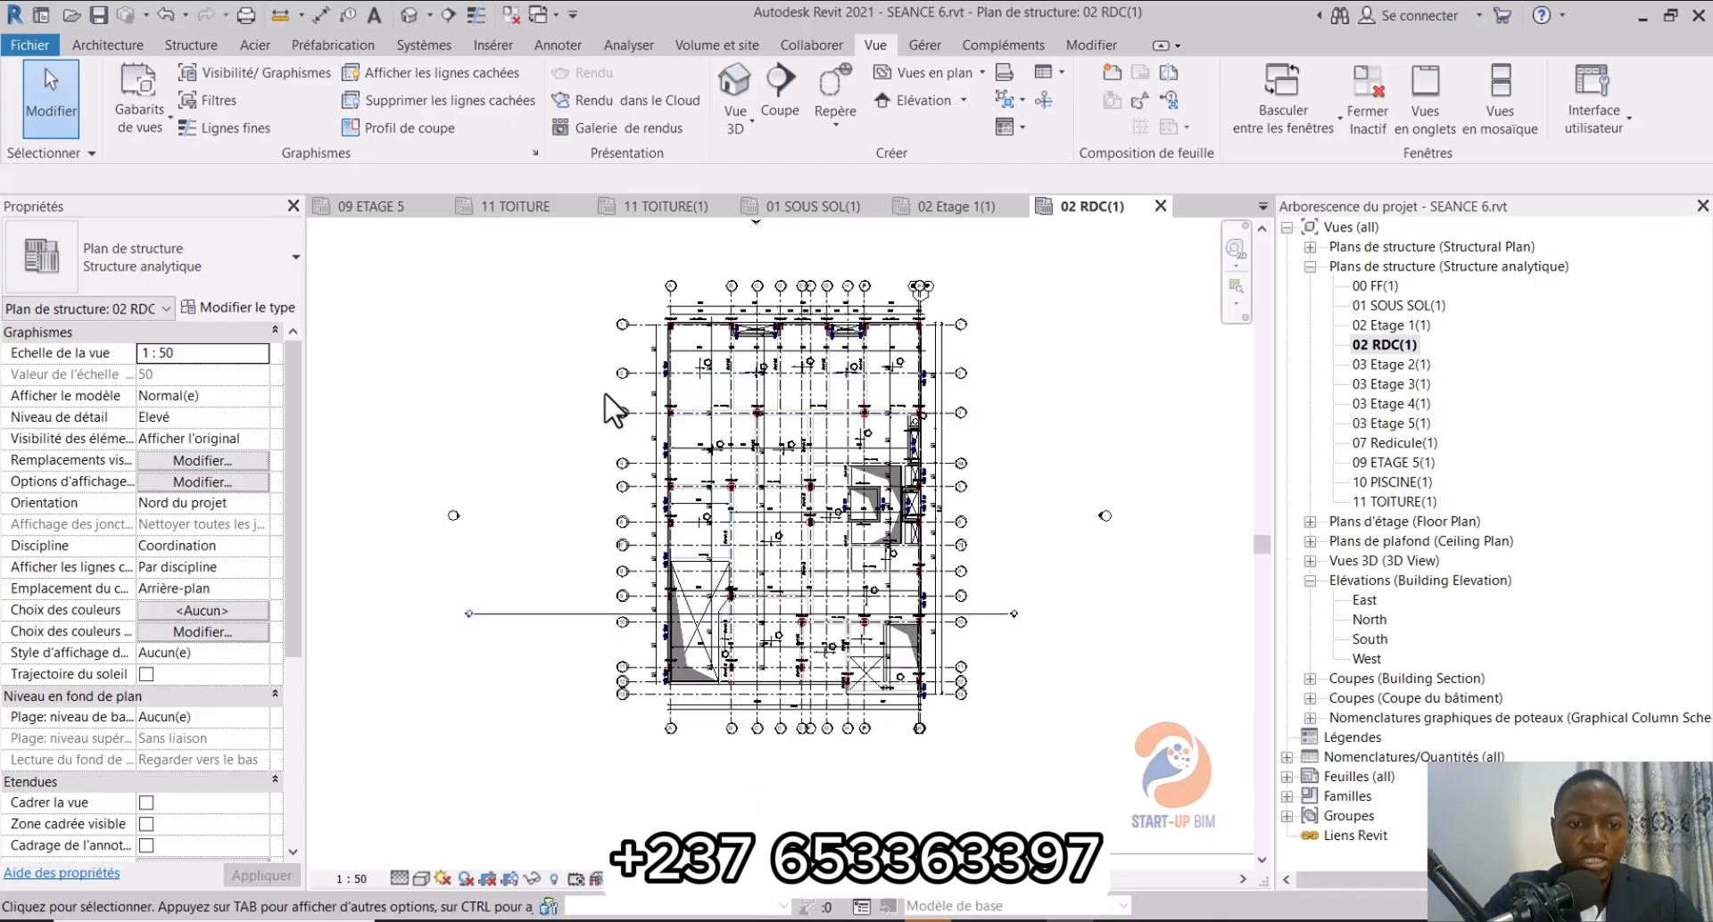
Step: Hide the category of the imported 0 RDC.dwg drawing in the 02 RDC(1) view
left_click(656, 402)
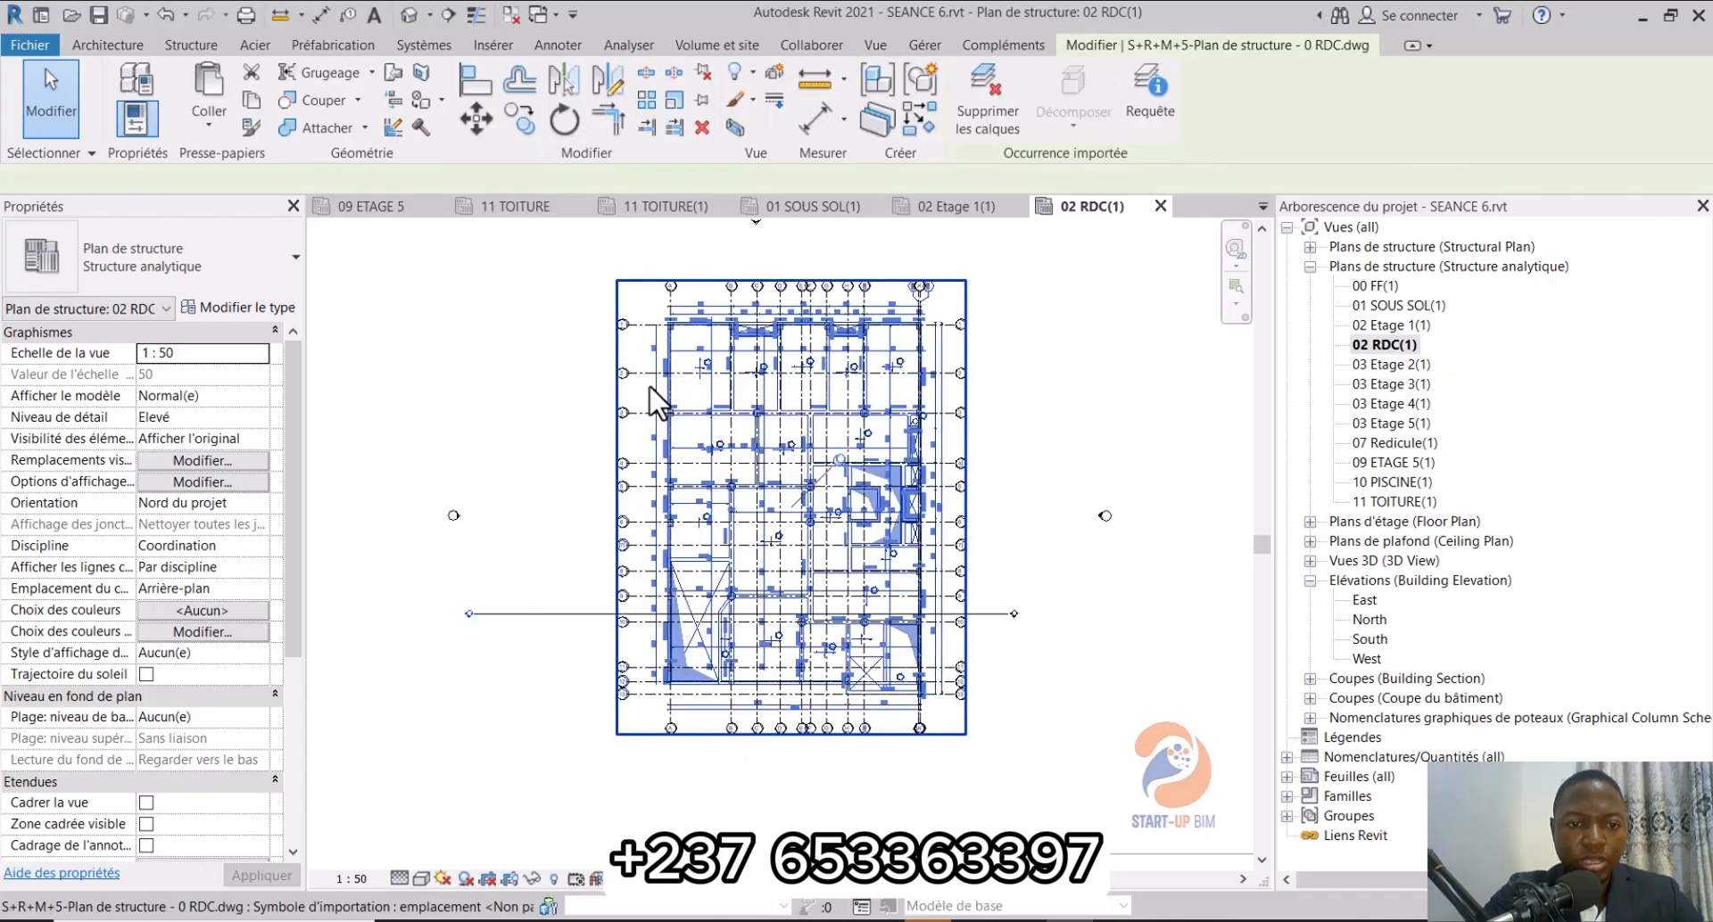
right_click(651, 387)
mouse_move(1021, 478)
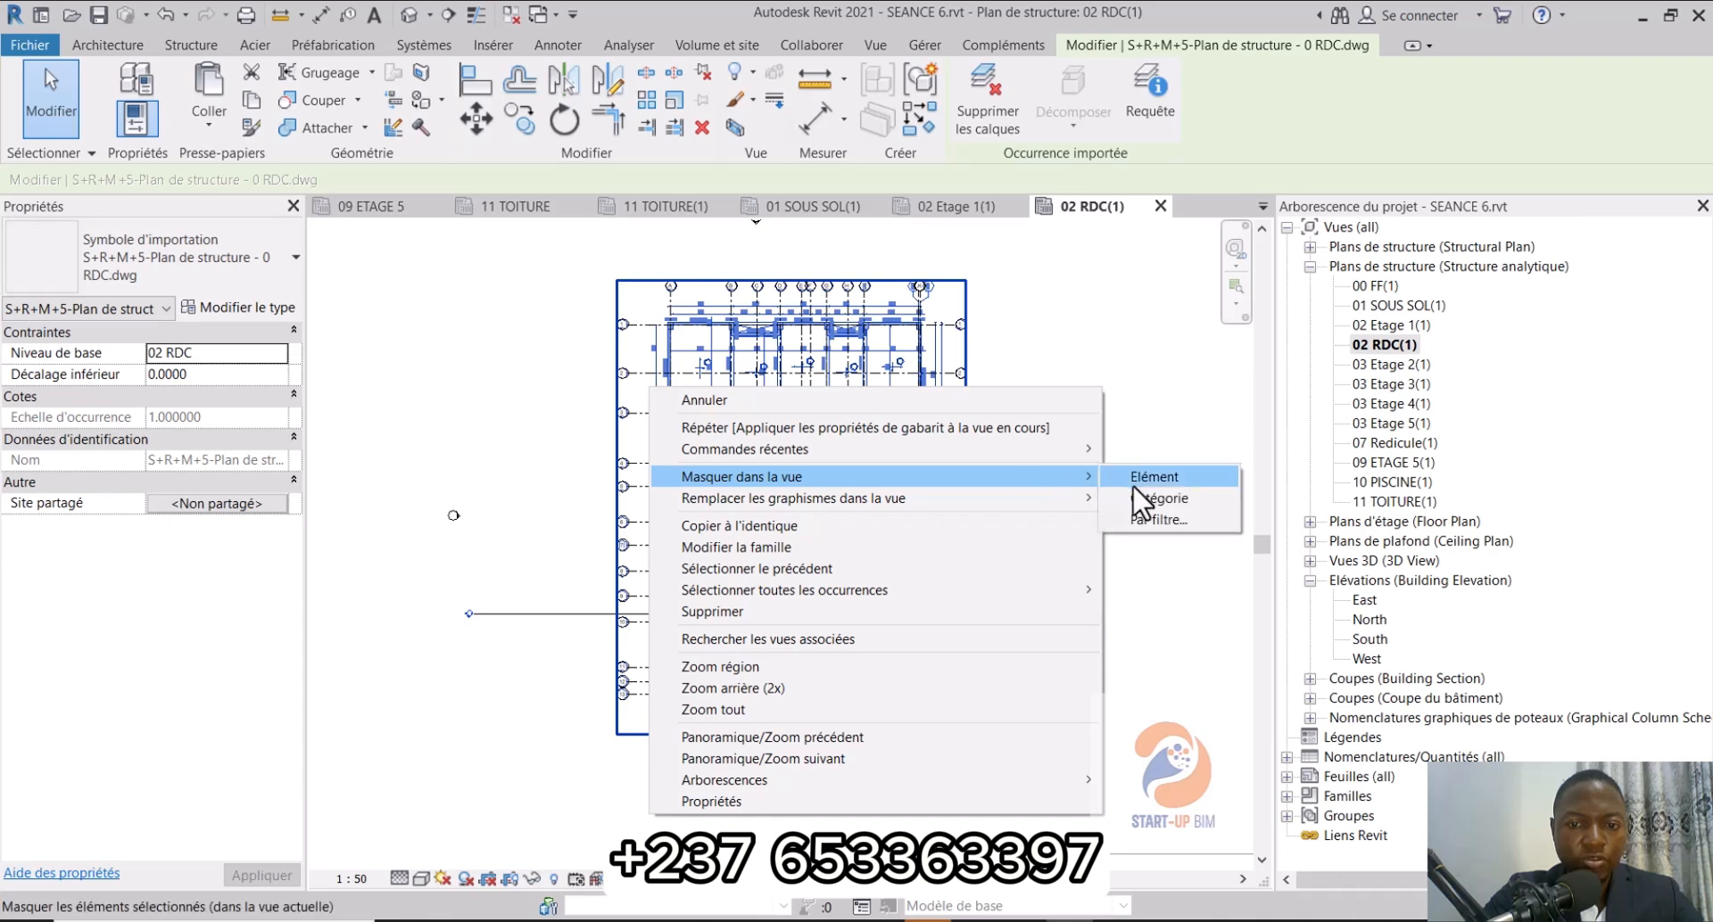
left_click(1142, 496)
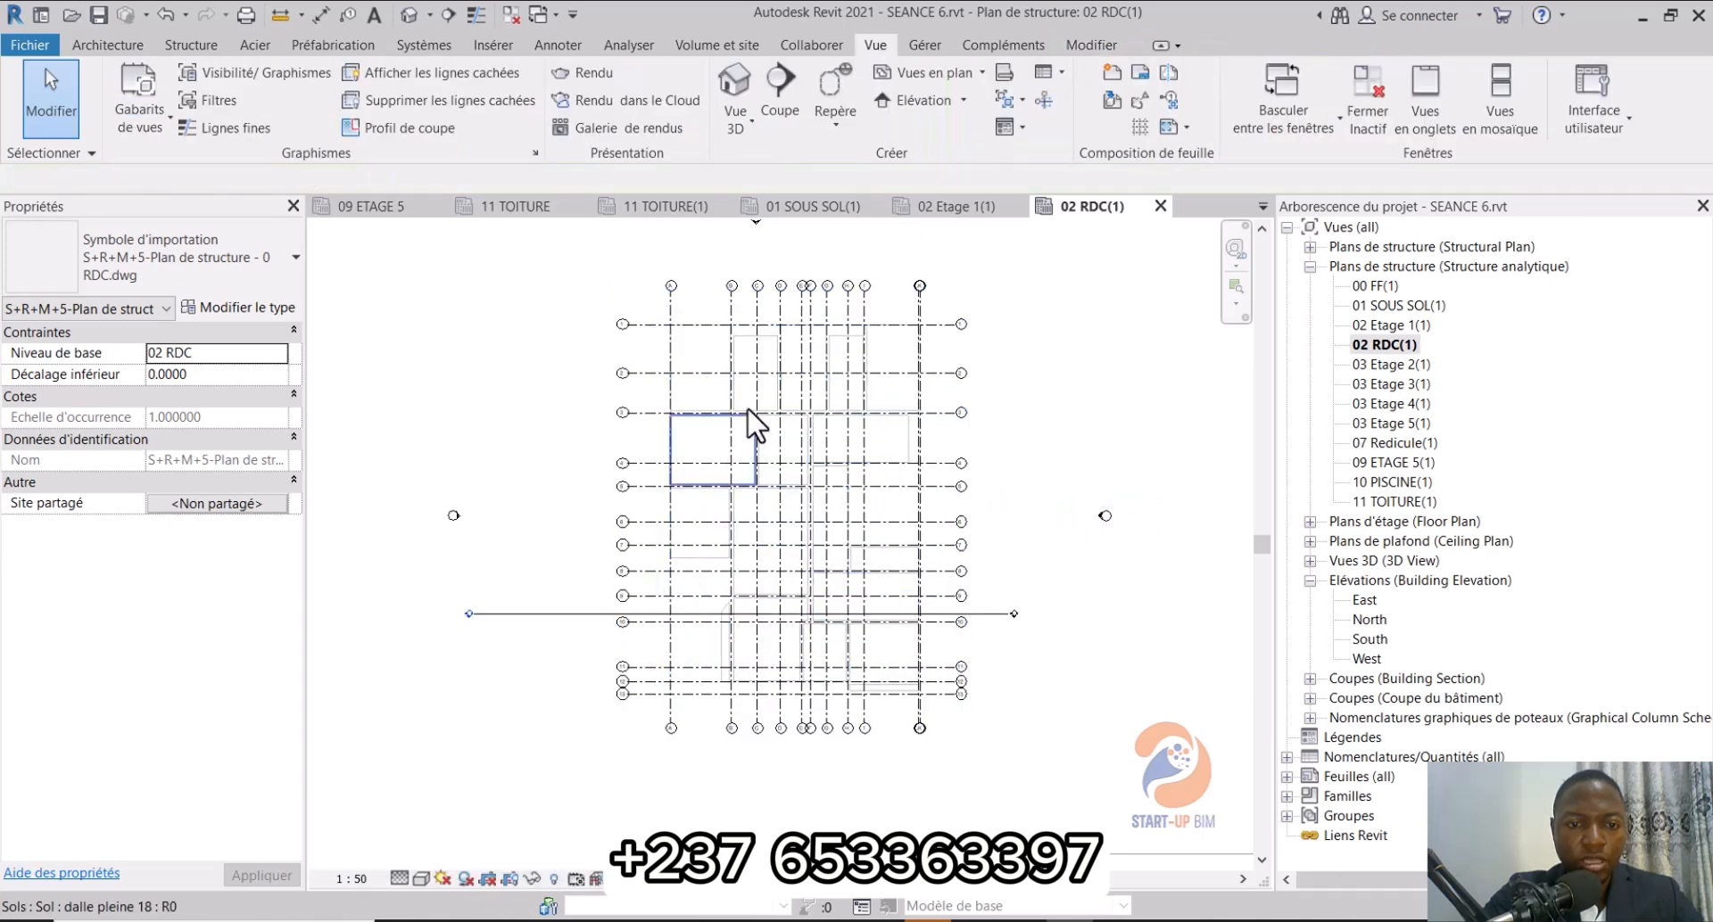
Step: Hide the floor category in the 02 RDC(1) view, using the slab between grids A–B and 1–3, and show the analytical model
left_click(708, 396)
right_click(708, 393)
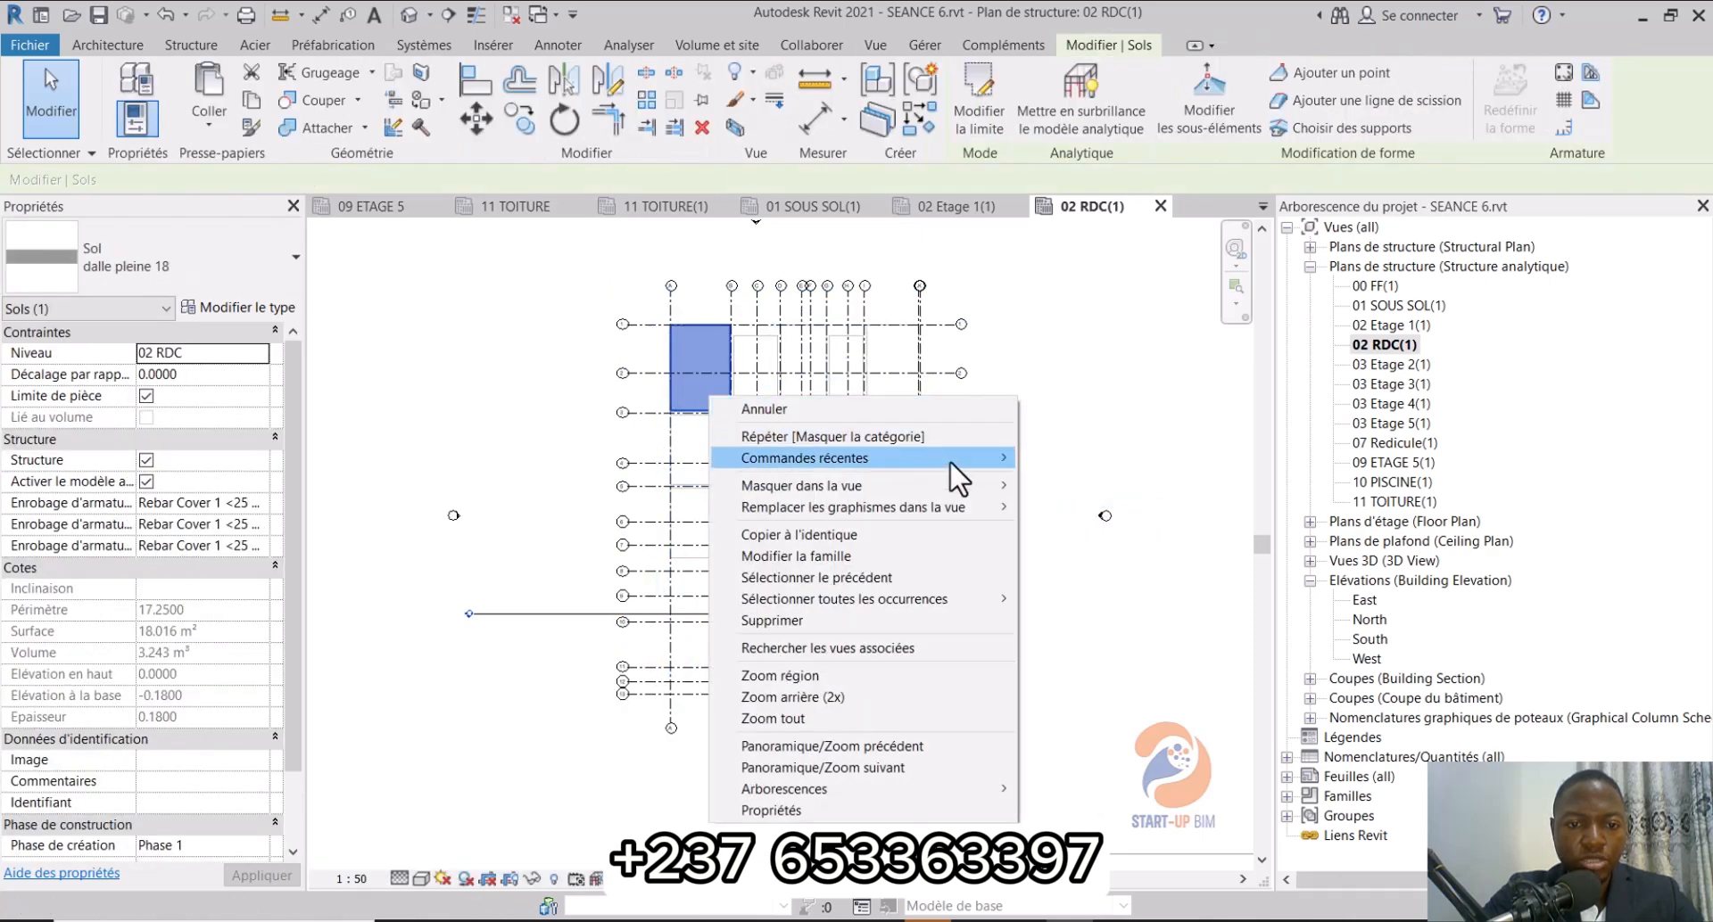
mouse_move(978, 491)
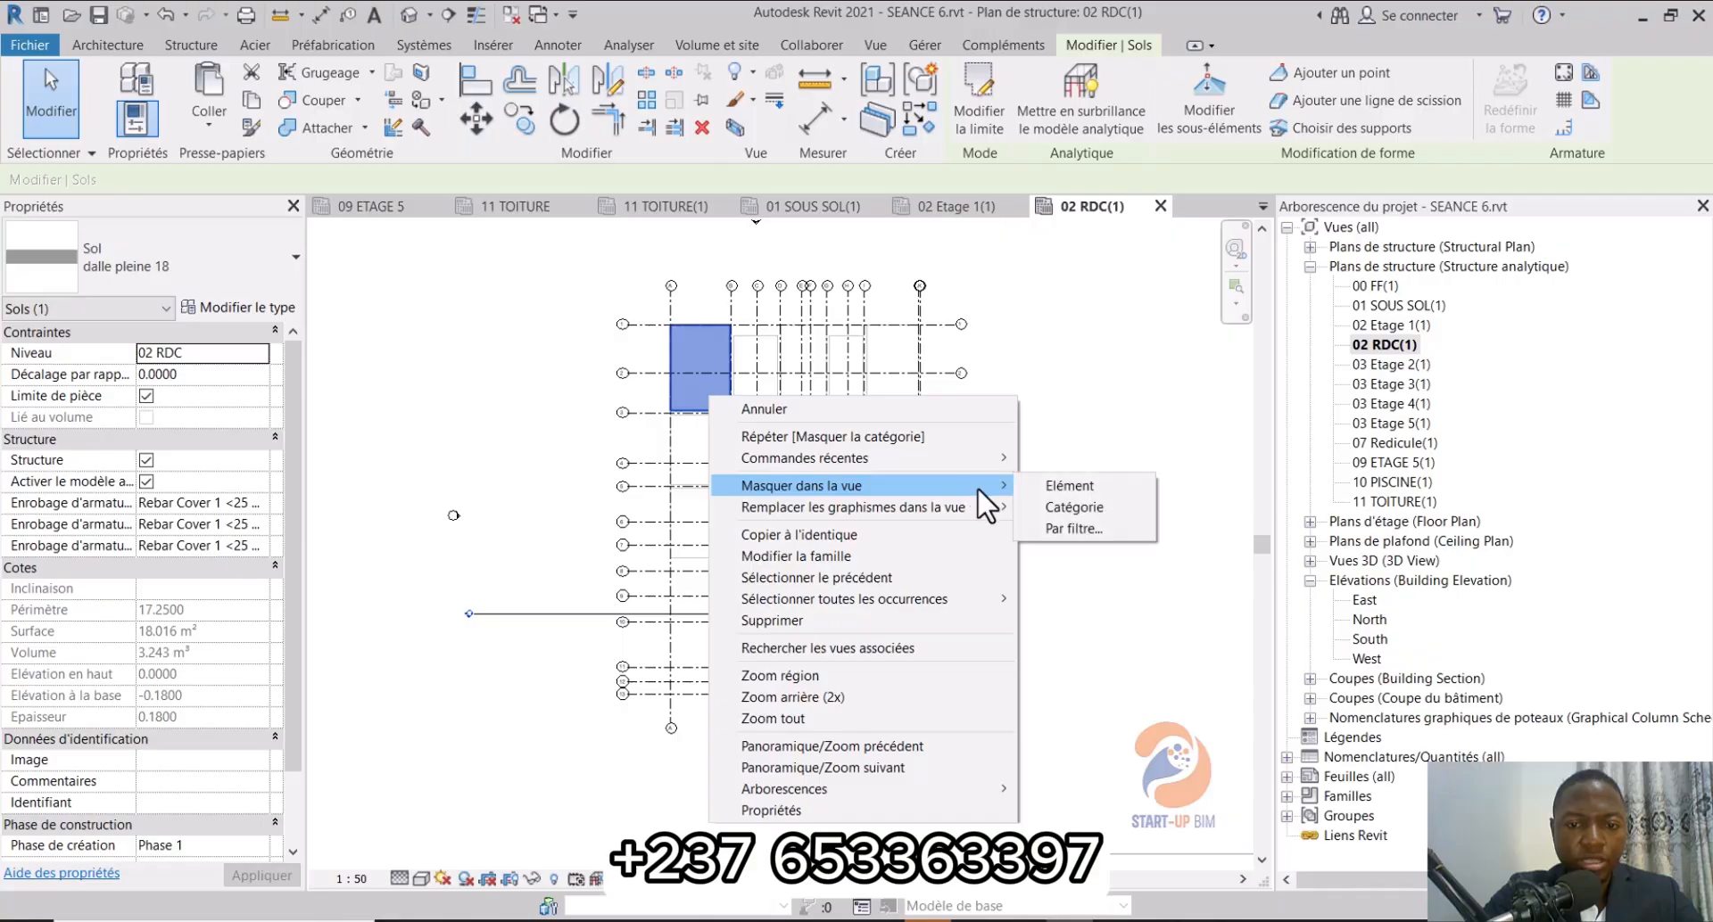
left_click(1070, 507)
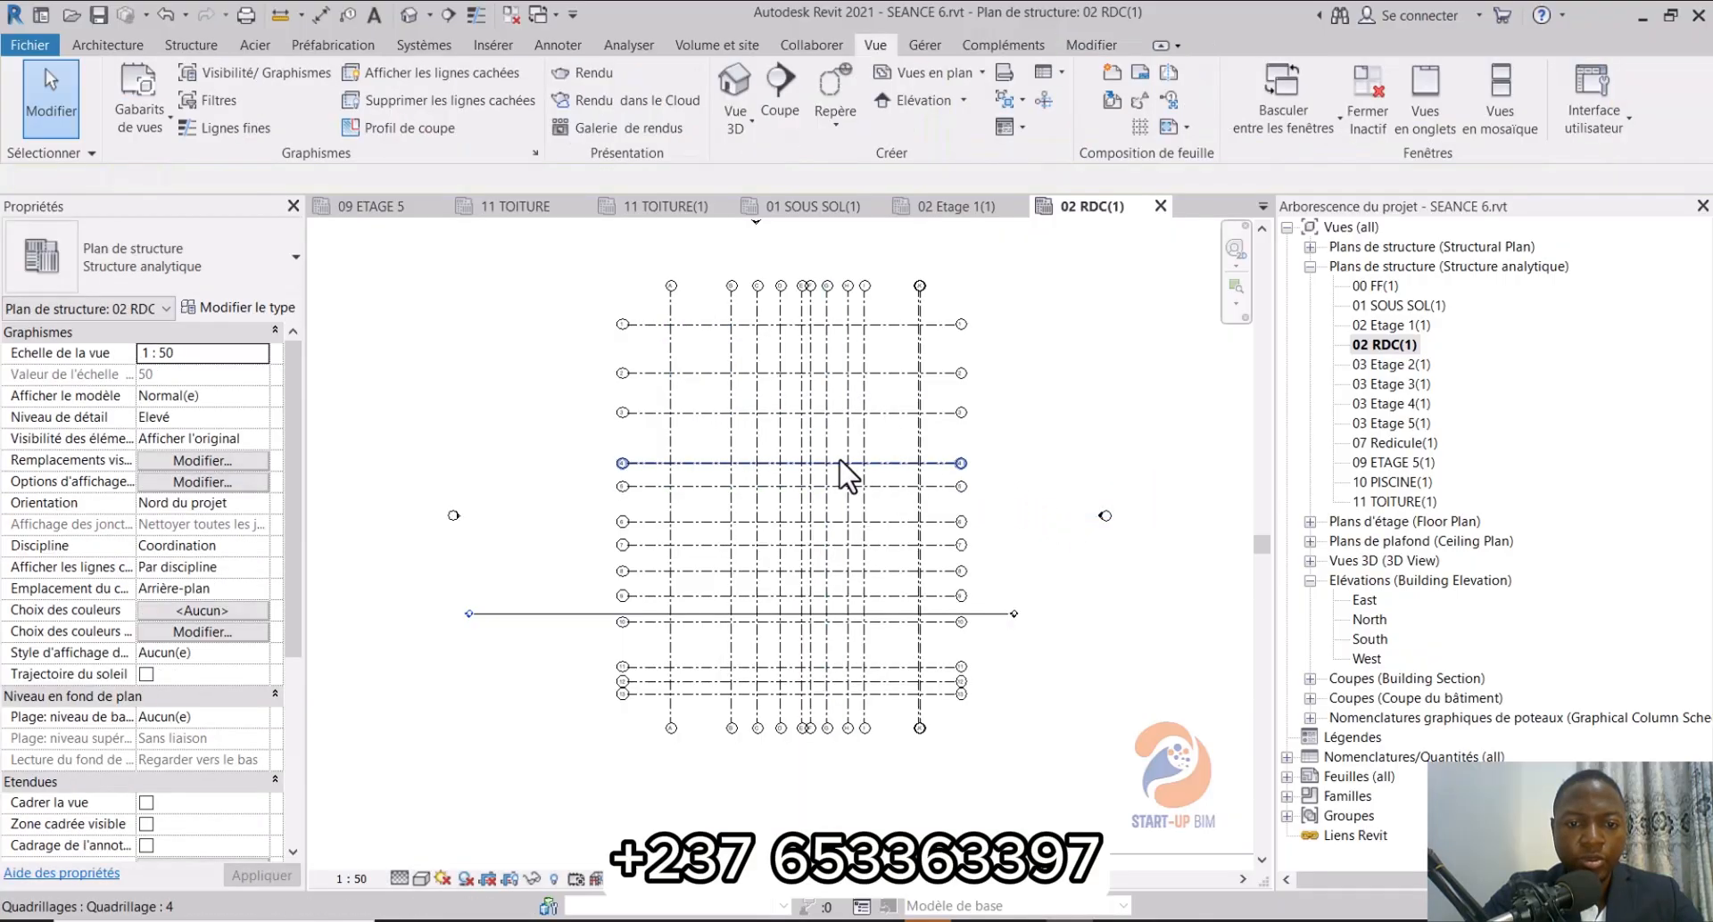
scroll(843, 471, "up", 2)
left_click(594, 881)
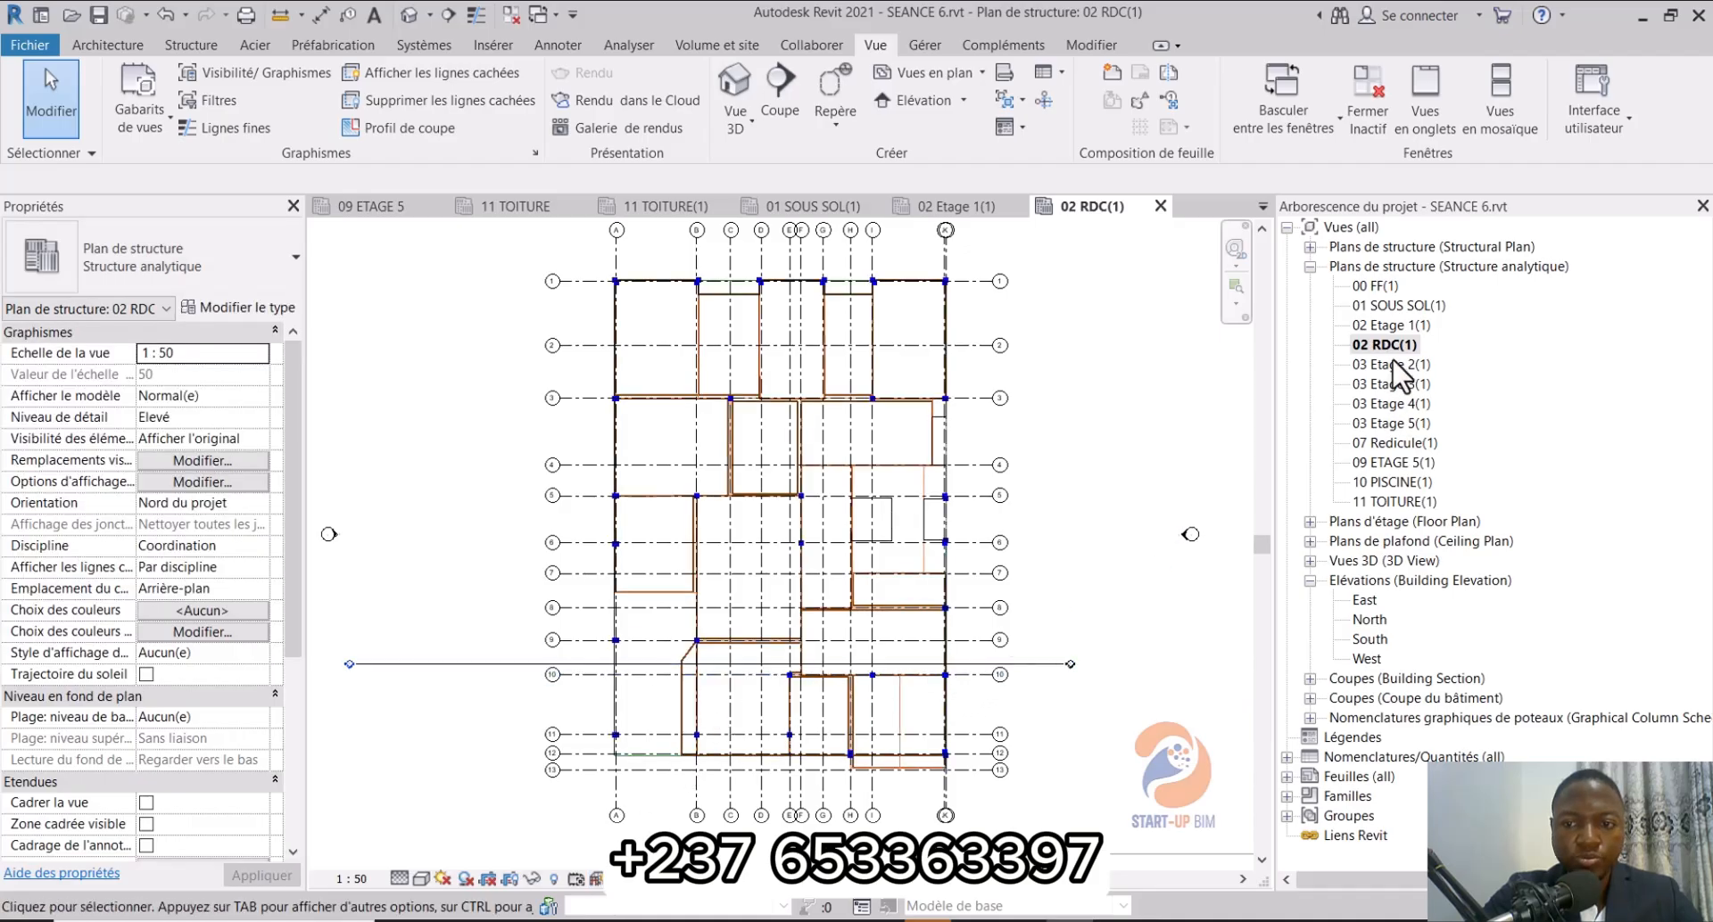
Step: Open the 03 Etage 2(1) analytical structure plan and apply the ANALYTIQUE view template to it
double_click(1392, 364)
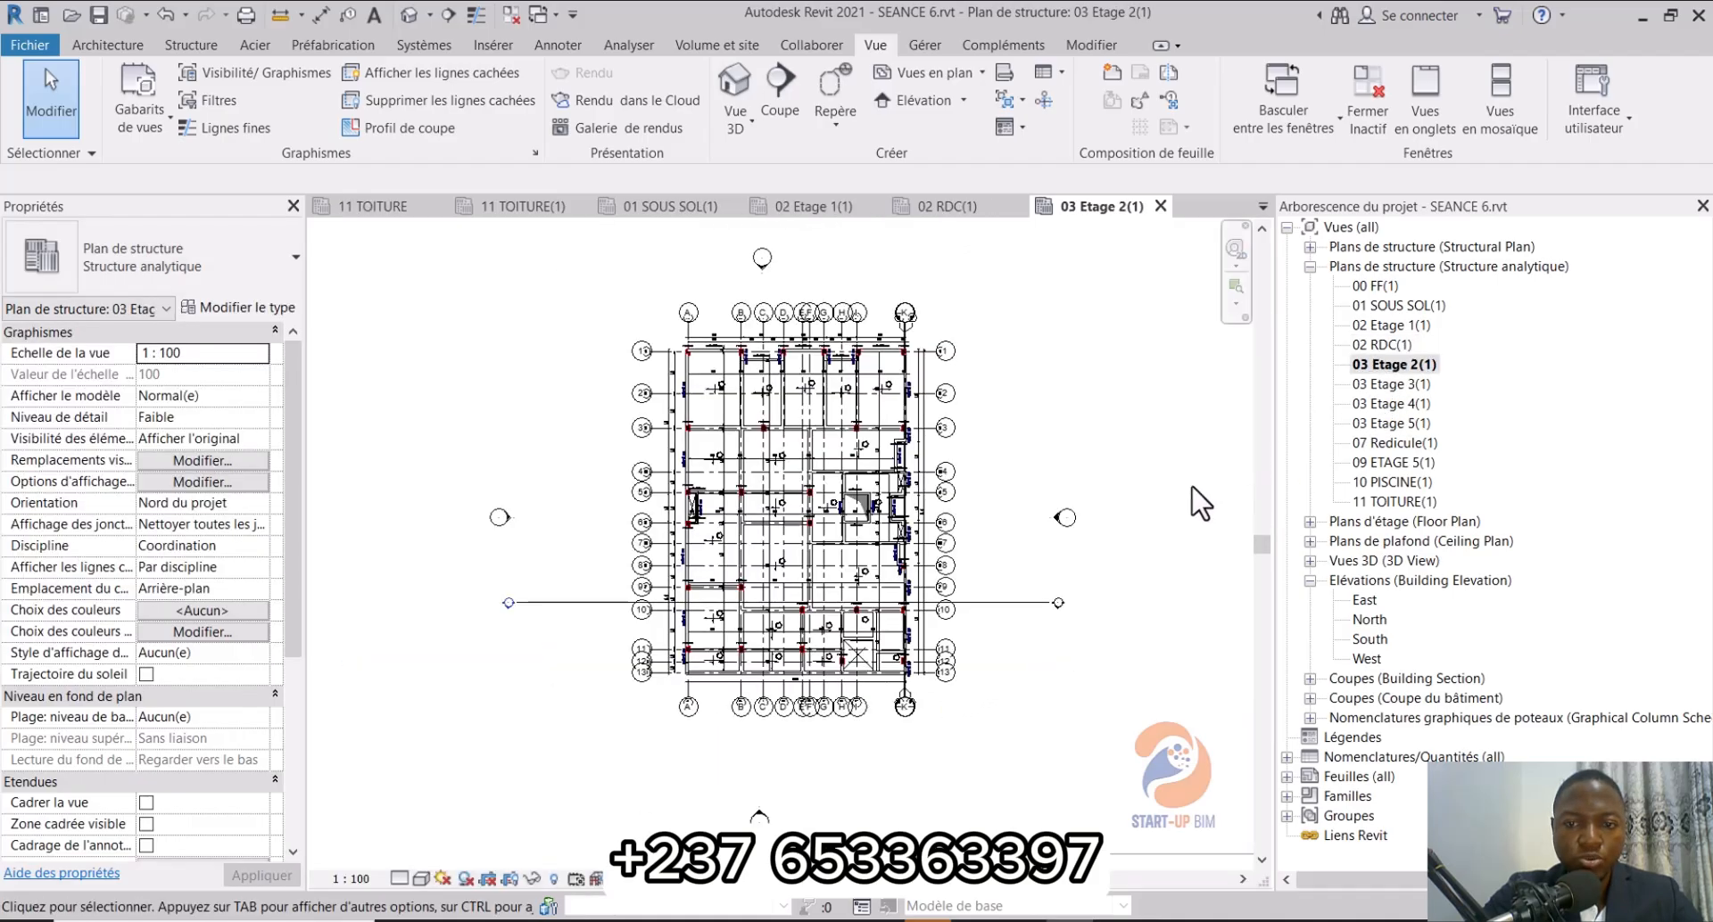
left_click(399, 876)
left_click(151, 125)
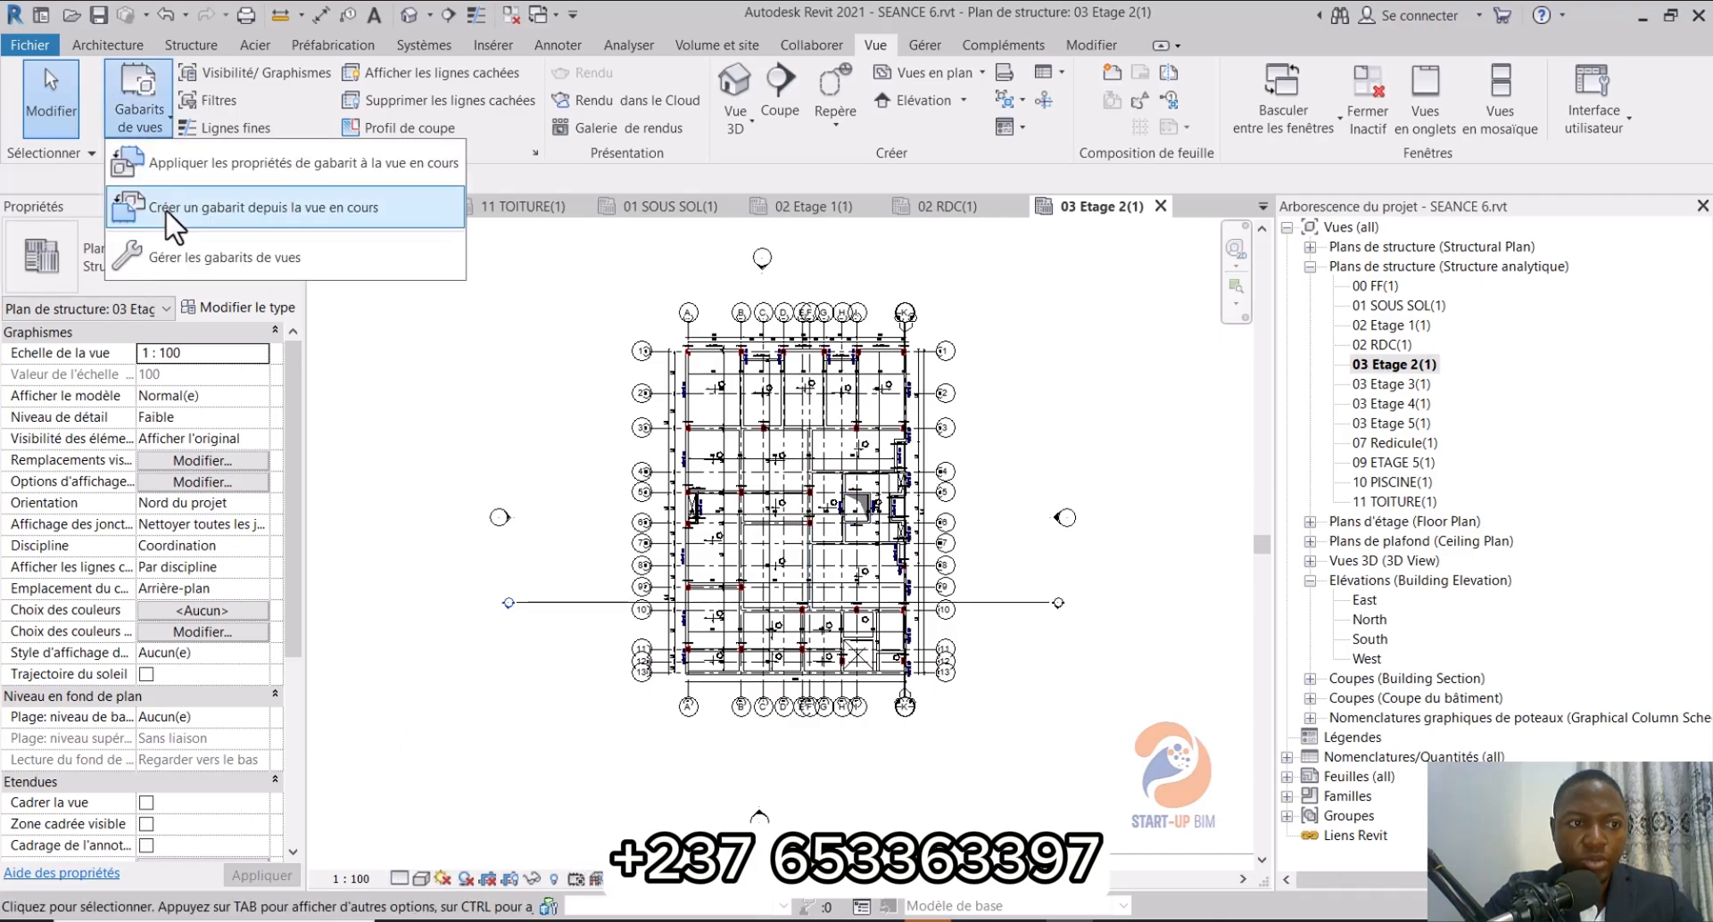
left_click(183, 174)
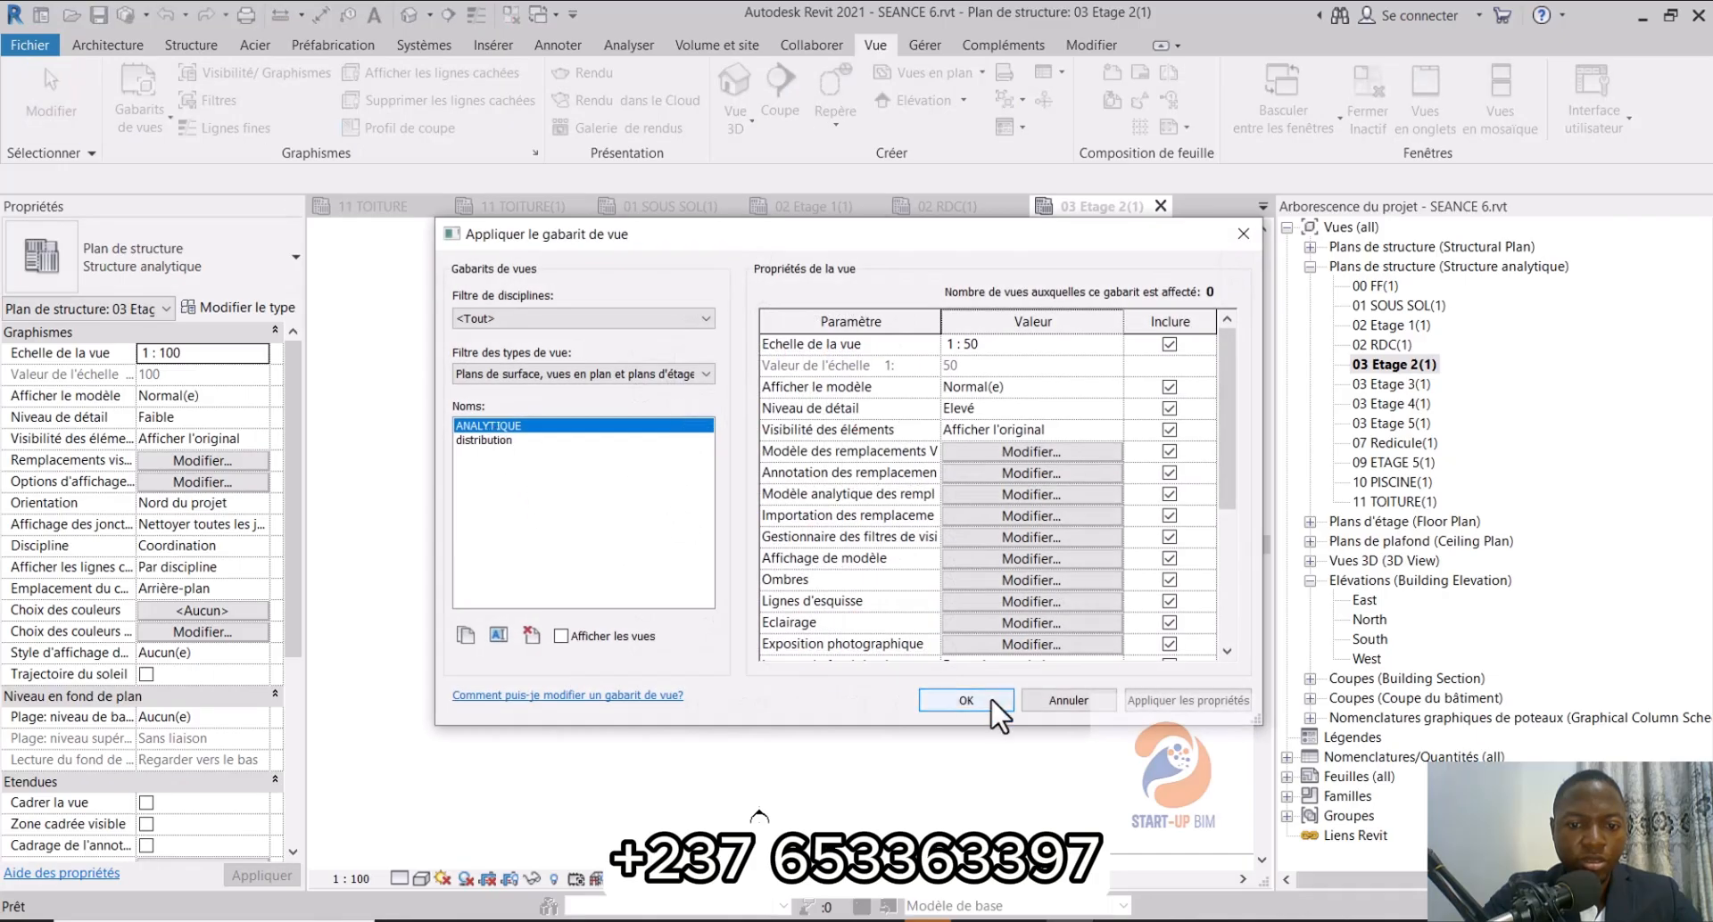
left_click(990, 697)
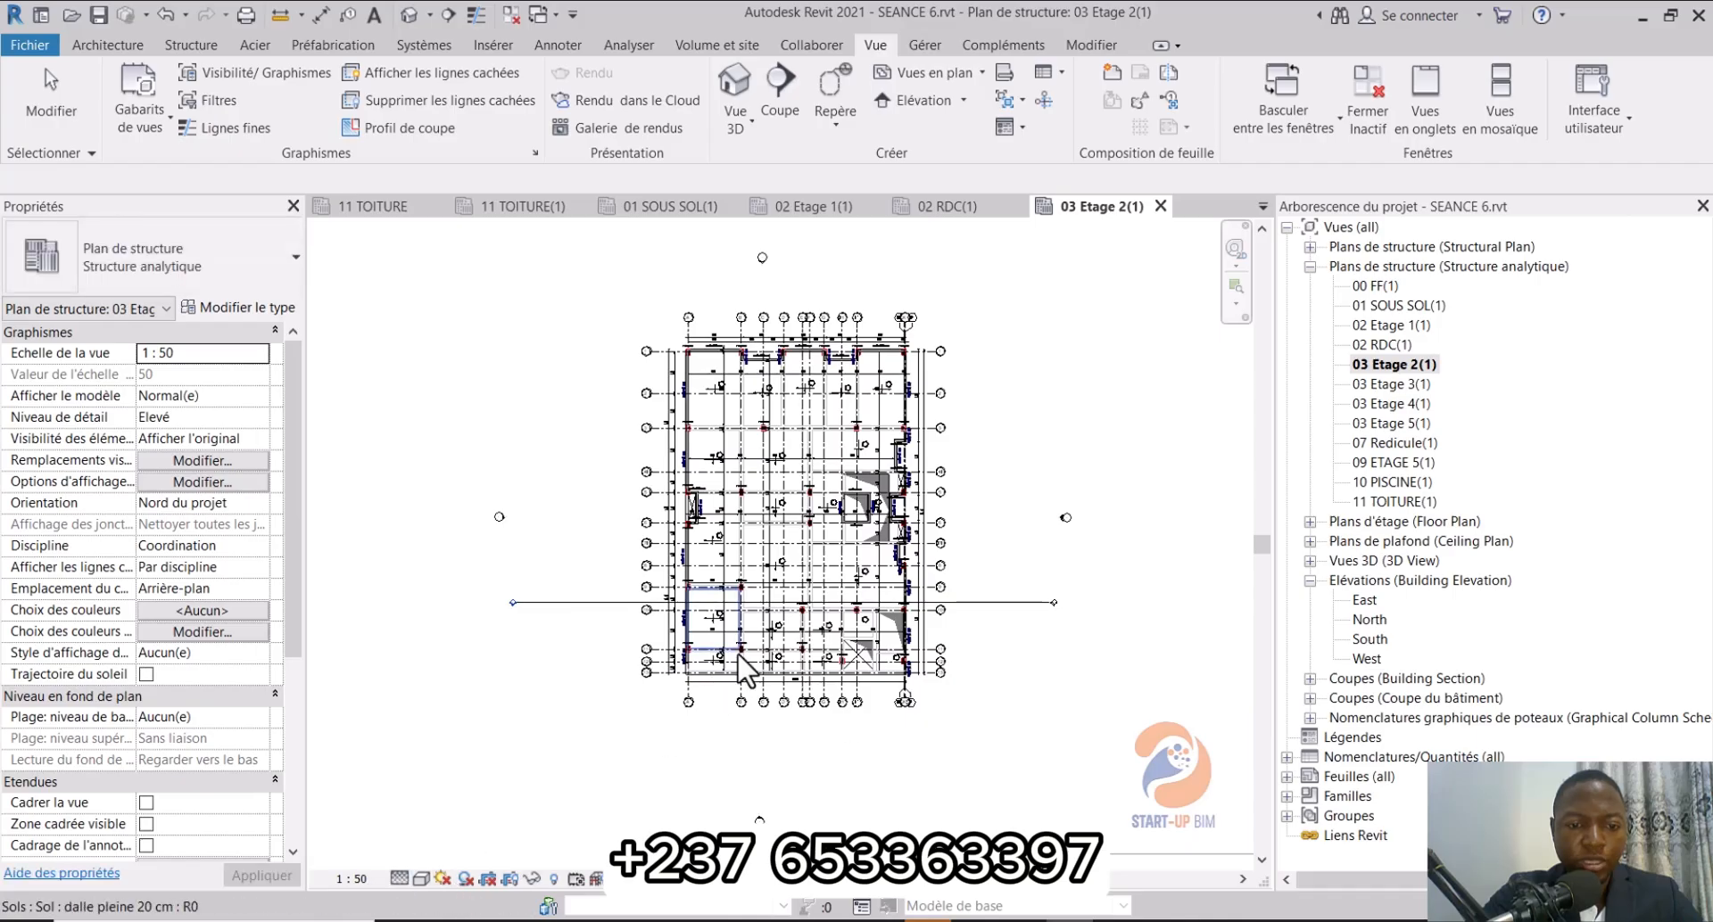
Step: Hide the floor category in the 03 Etage 2(1) view, using the slab between grids A–B and 9–11
scroll(671, 671, "up", 5)
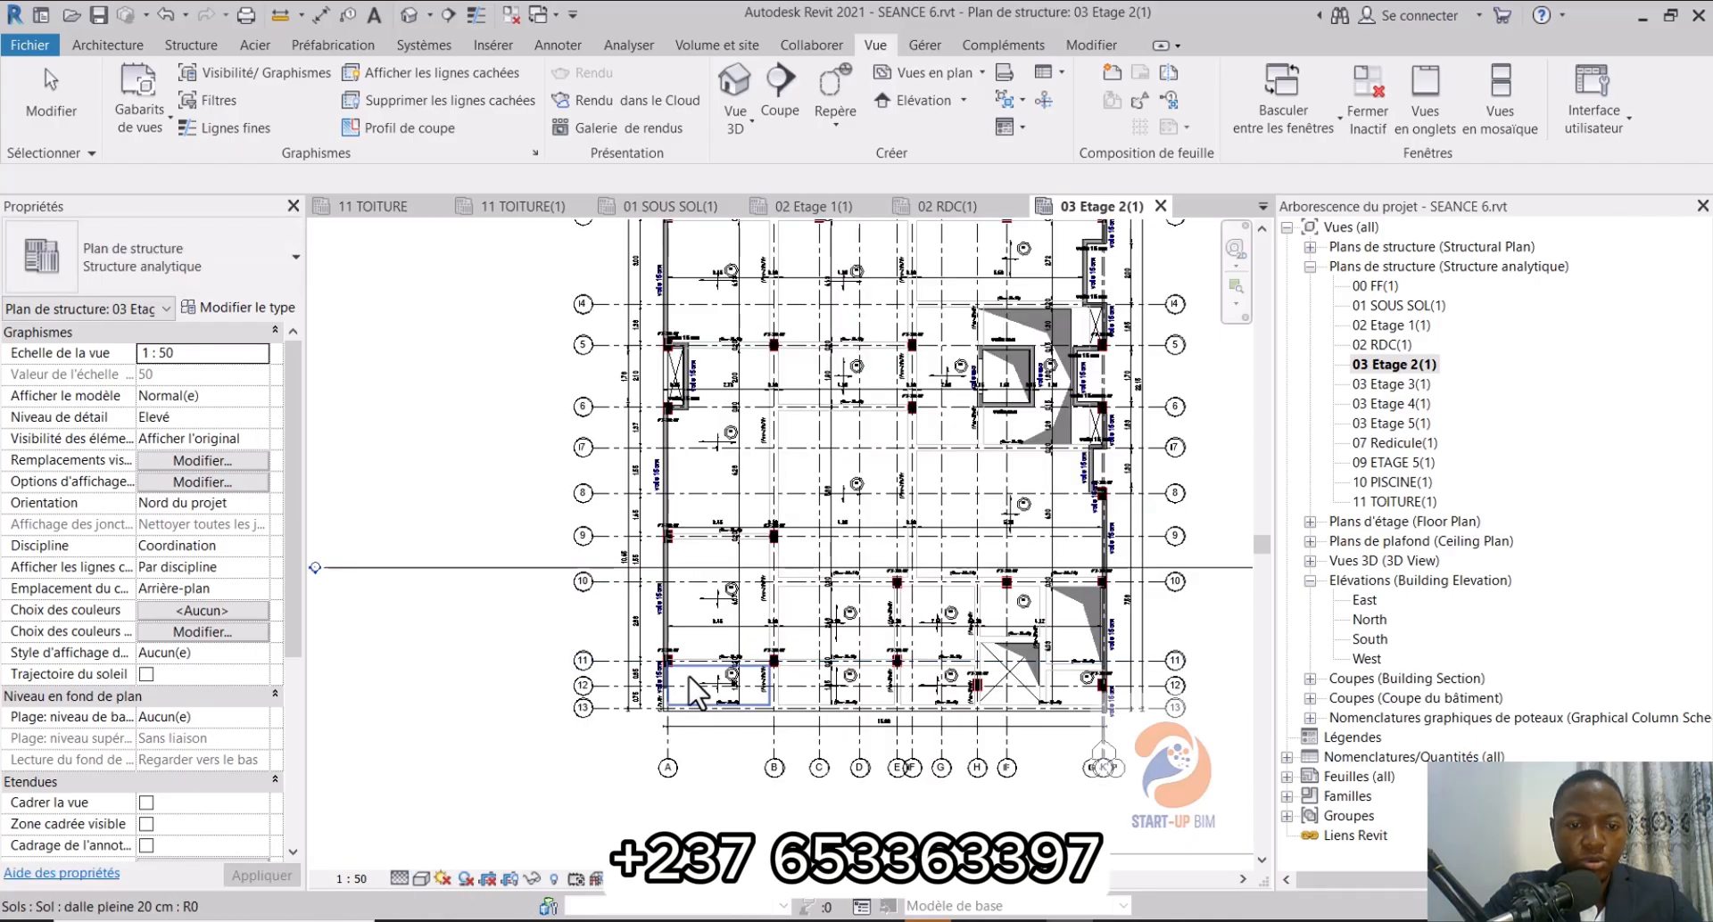
left_click(695, 589)
right_click(694, 587)
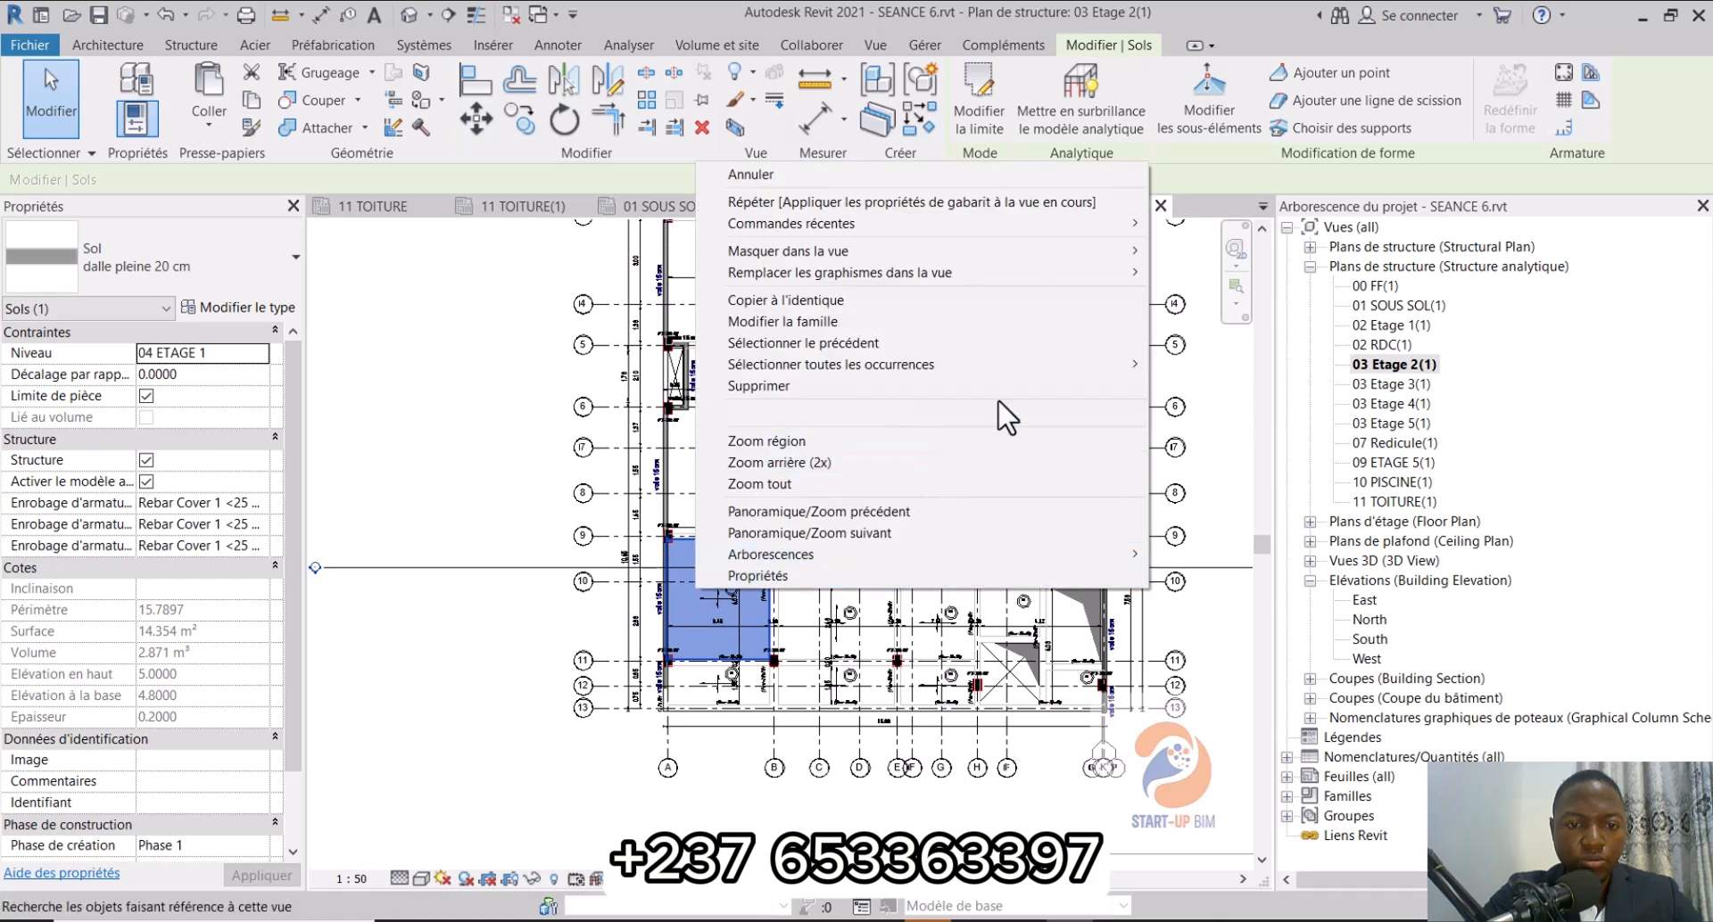
mouse_move(1131, 251)
left_click(1188, 267)
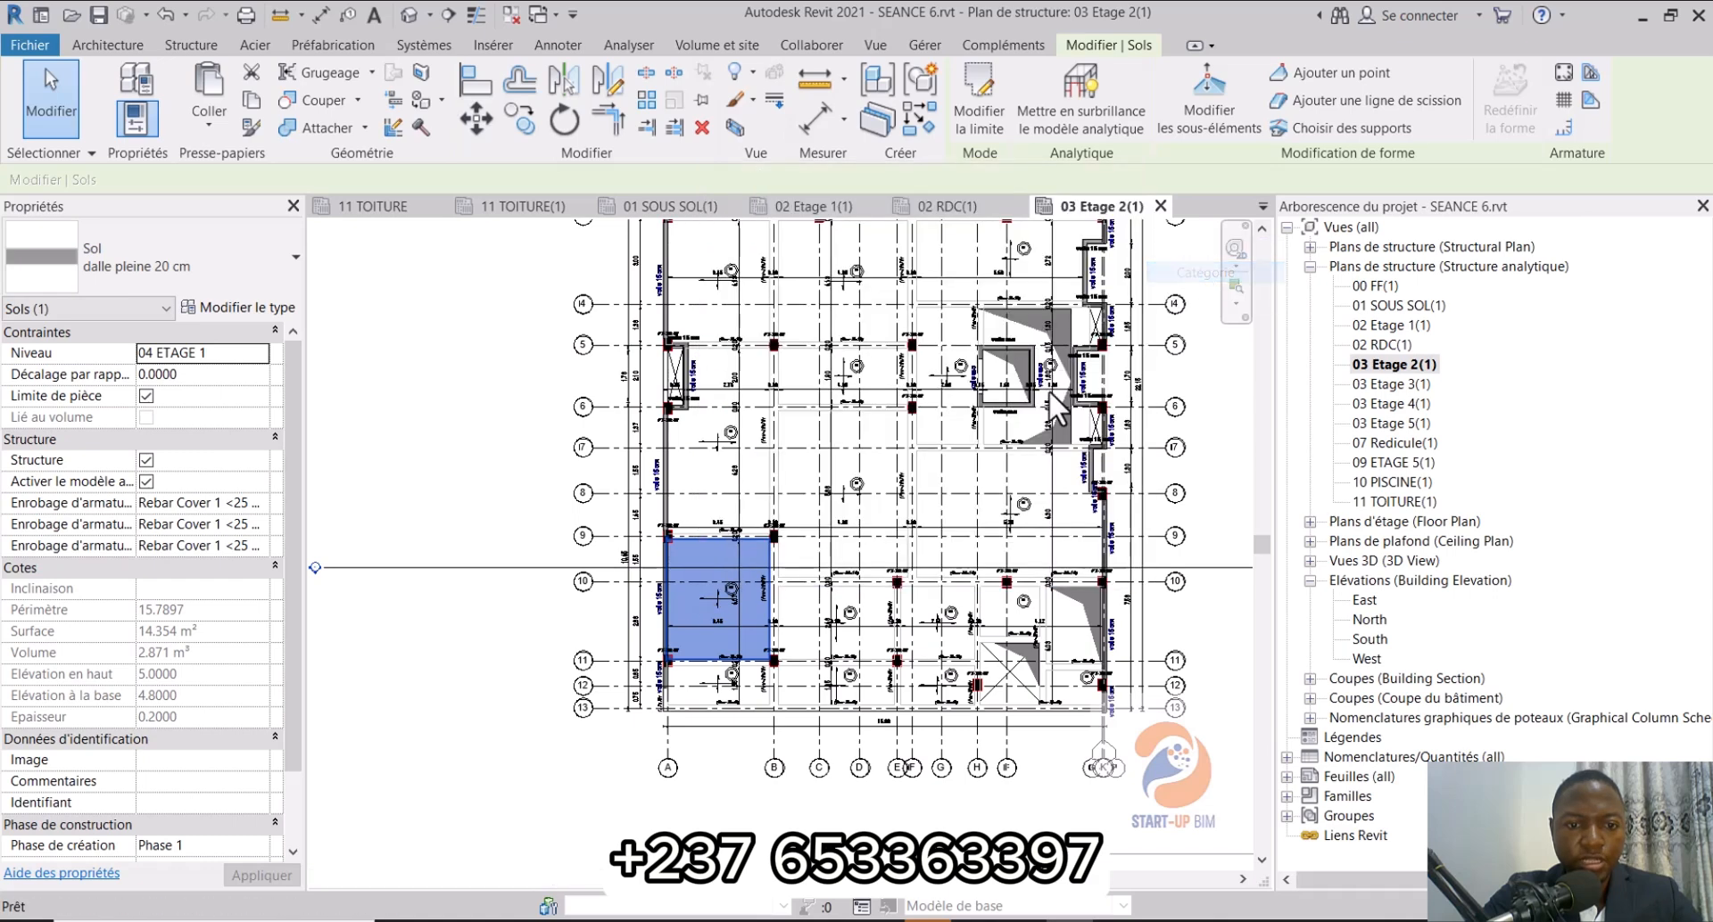
Step: Hide the category of the imported 02 ETAGE 1.dwg drawing in the 03 Etage 2(1) view
left_click(640, 611)
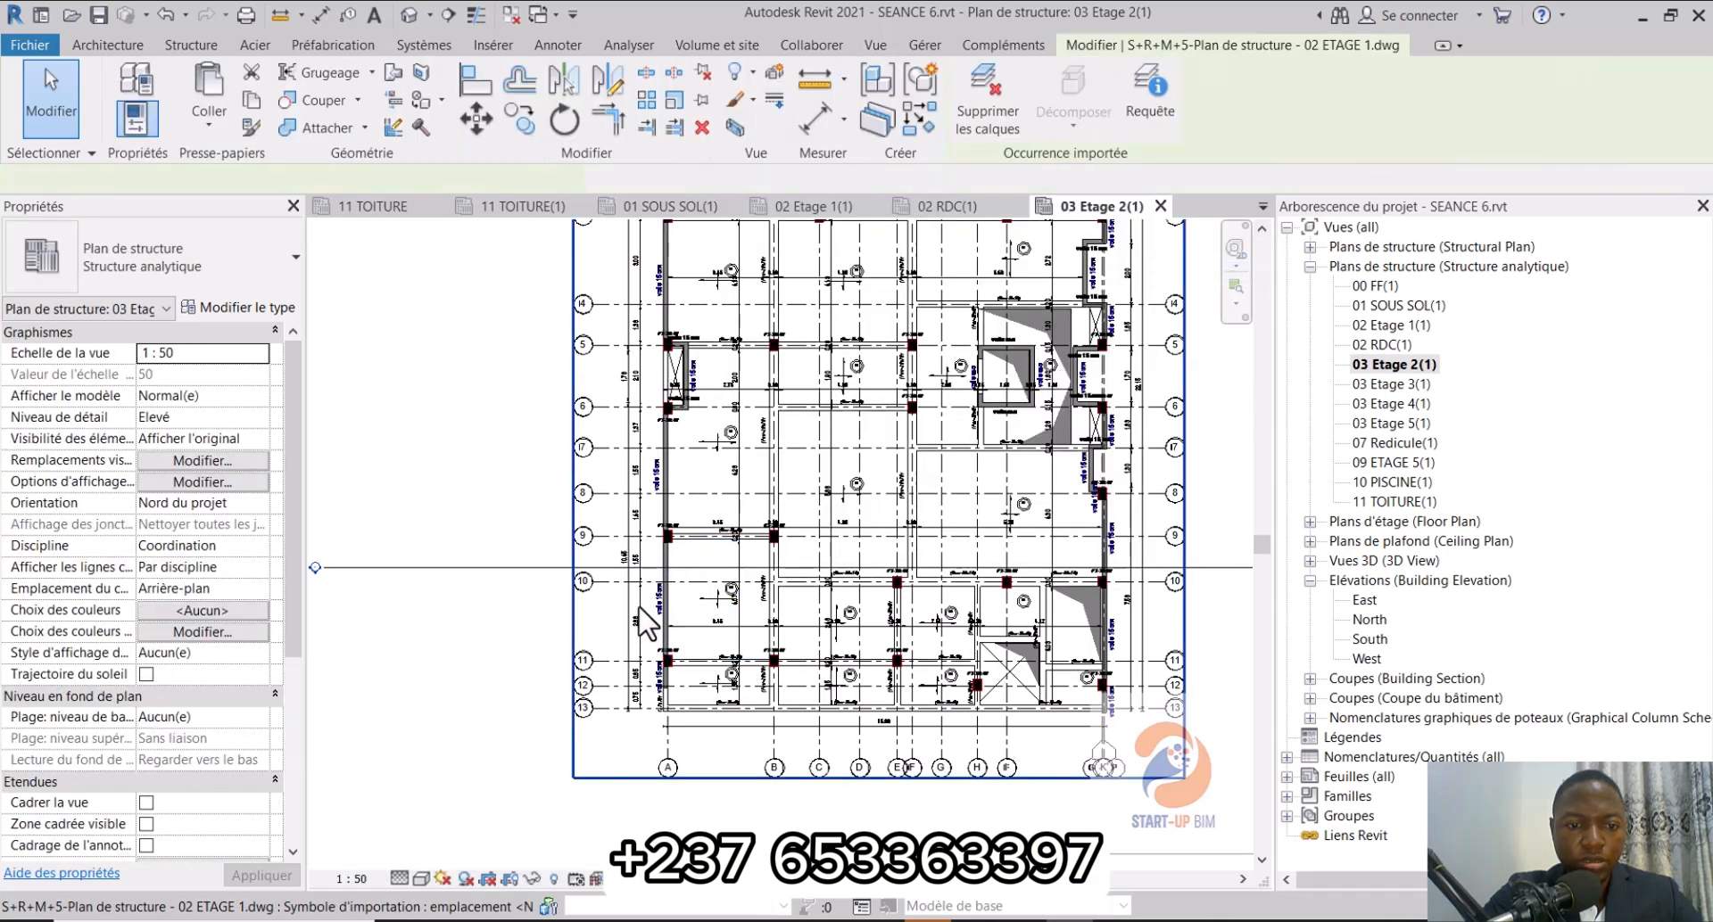
right_click(641, 614)
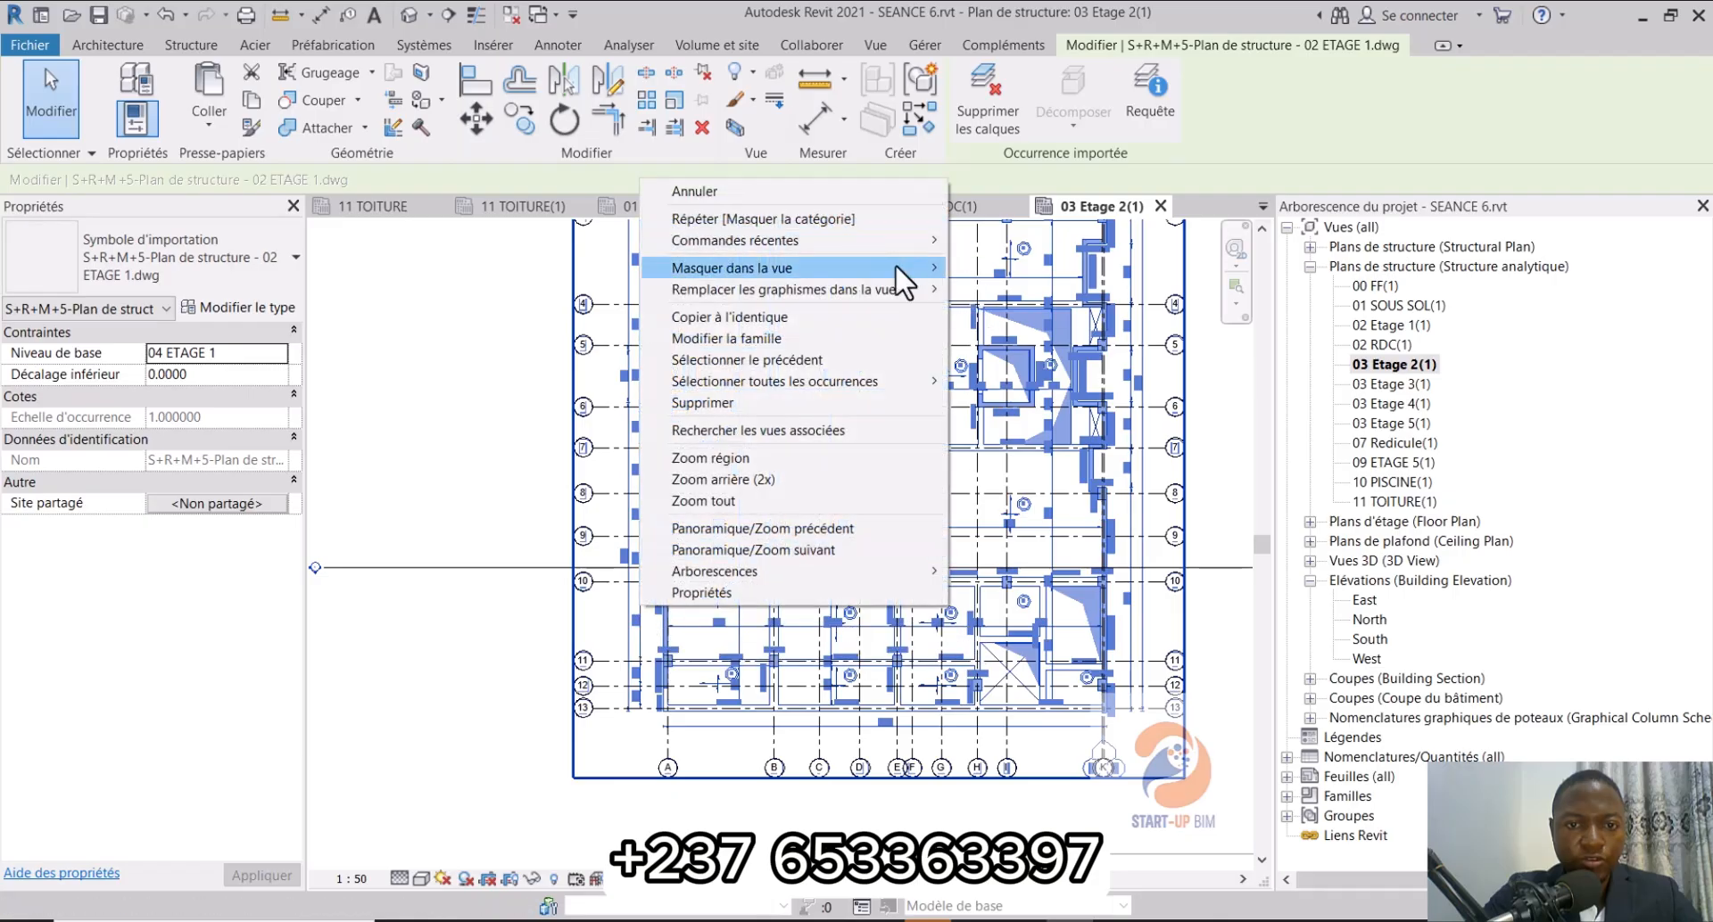
mouse_move(896, 264)
left_click(986, 292)
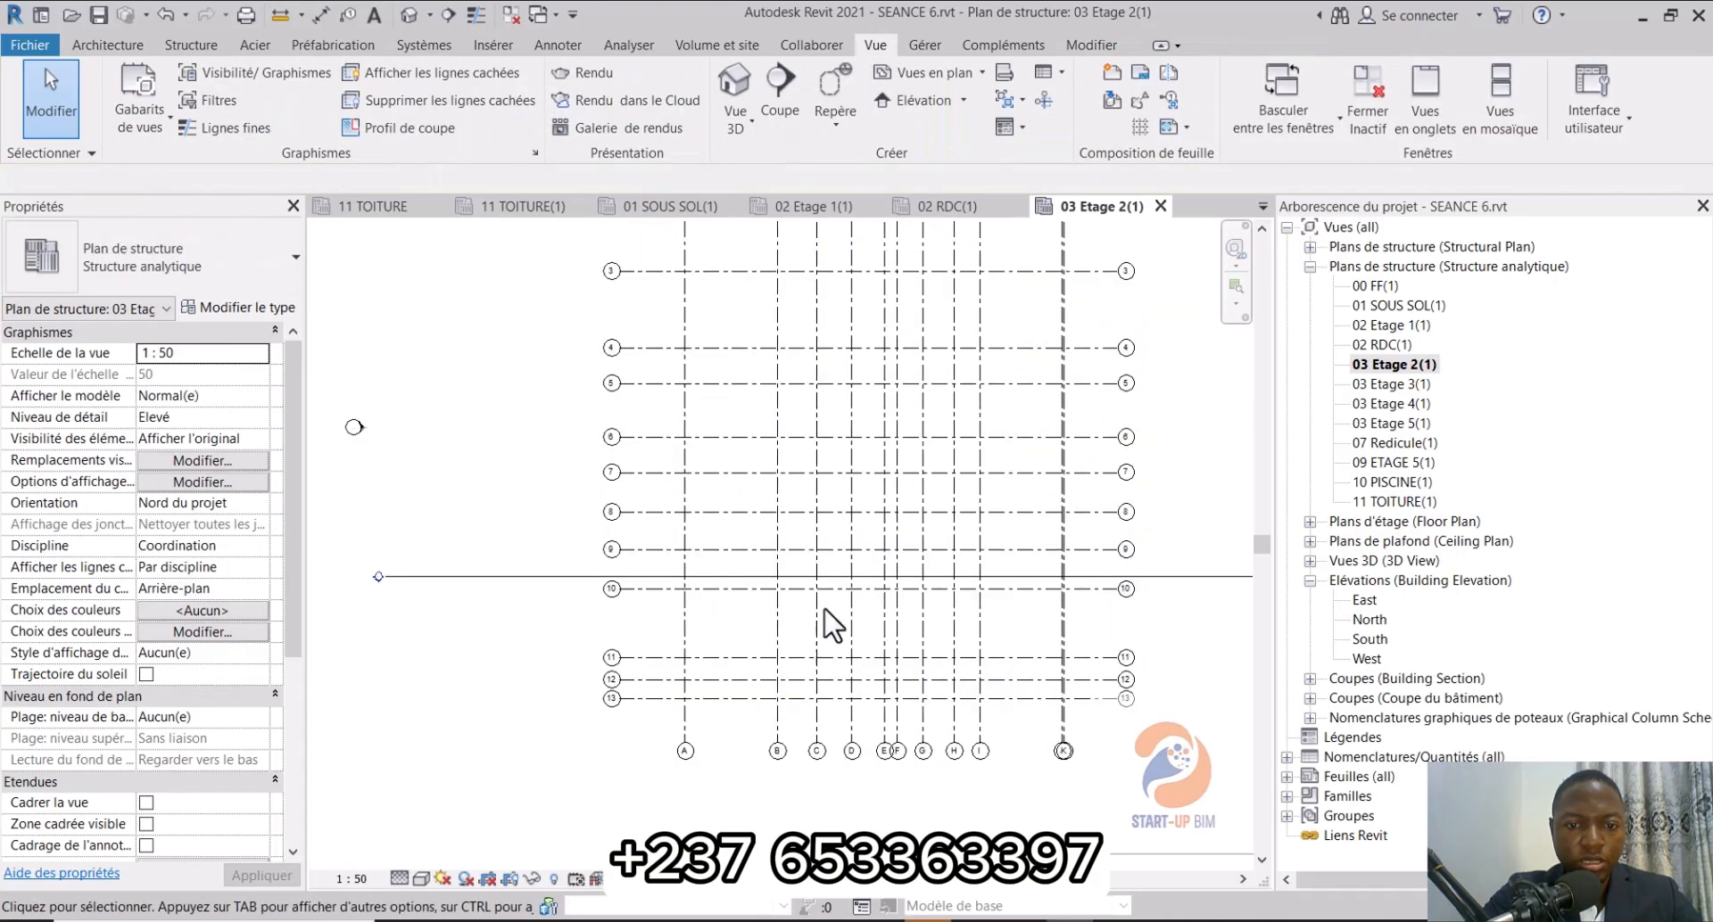
middle_click_drag(910, 576, 878, 613)
Step: Open the 03 Etage 3(1) analytical structure plan and apply the ANALYTIQUE view template to it
left_click(1381, 383)
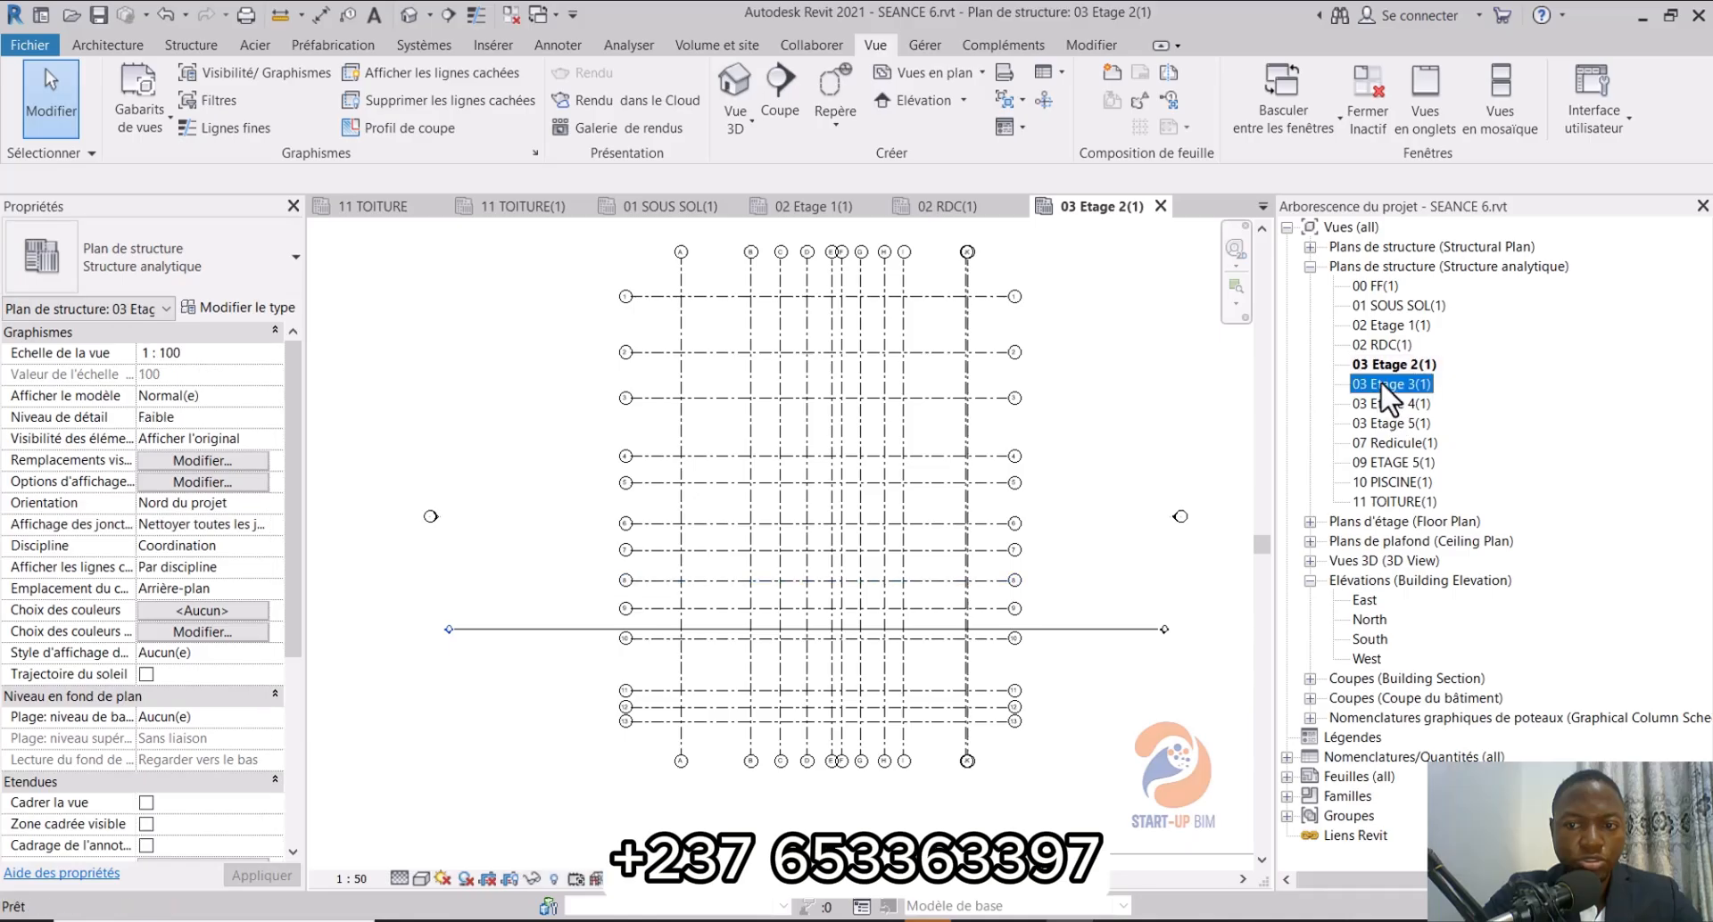
double_click(1382, 384)
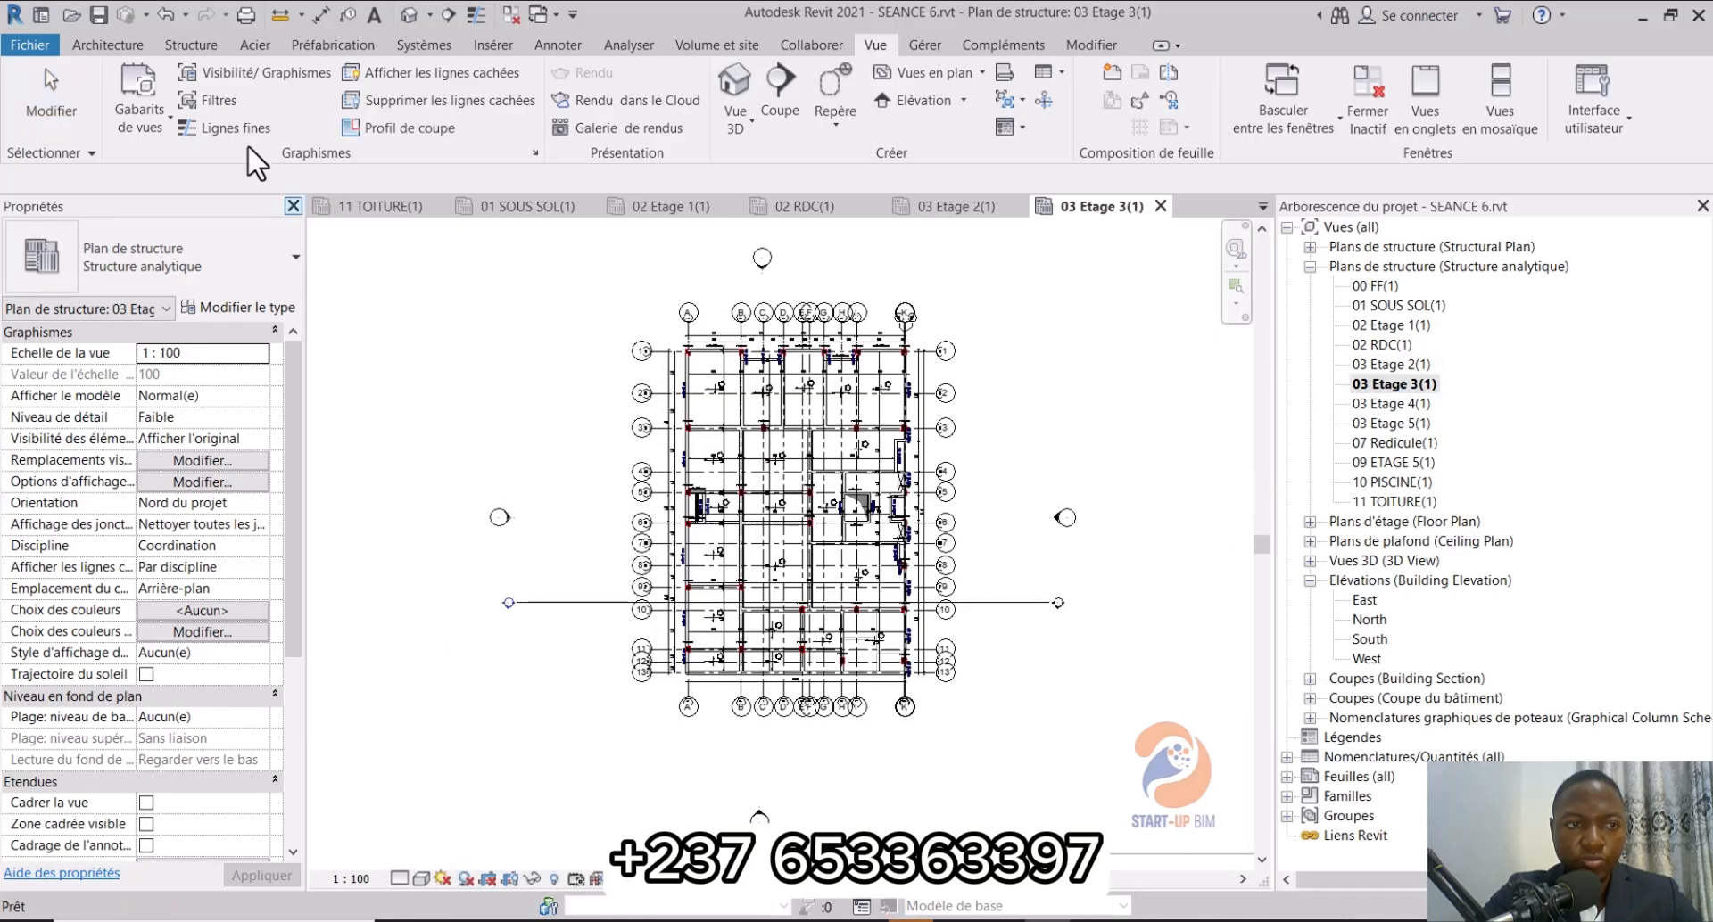
left_click(140, 125)
left_click(179, 205)
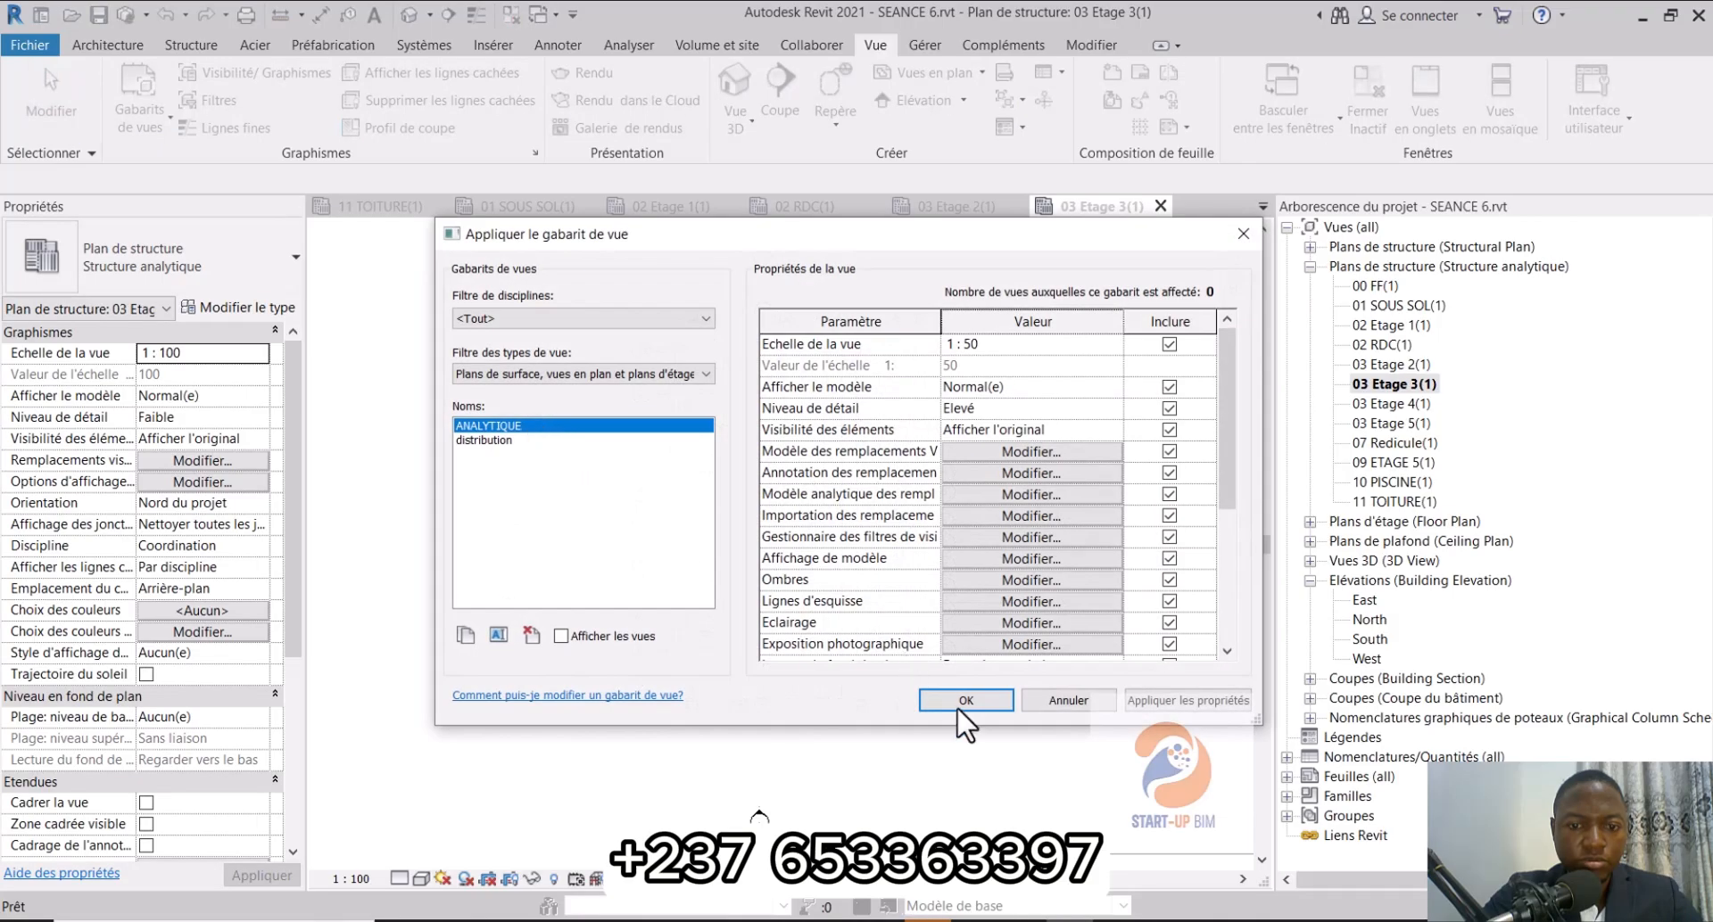
left_click(961, 704)
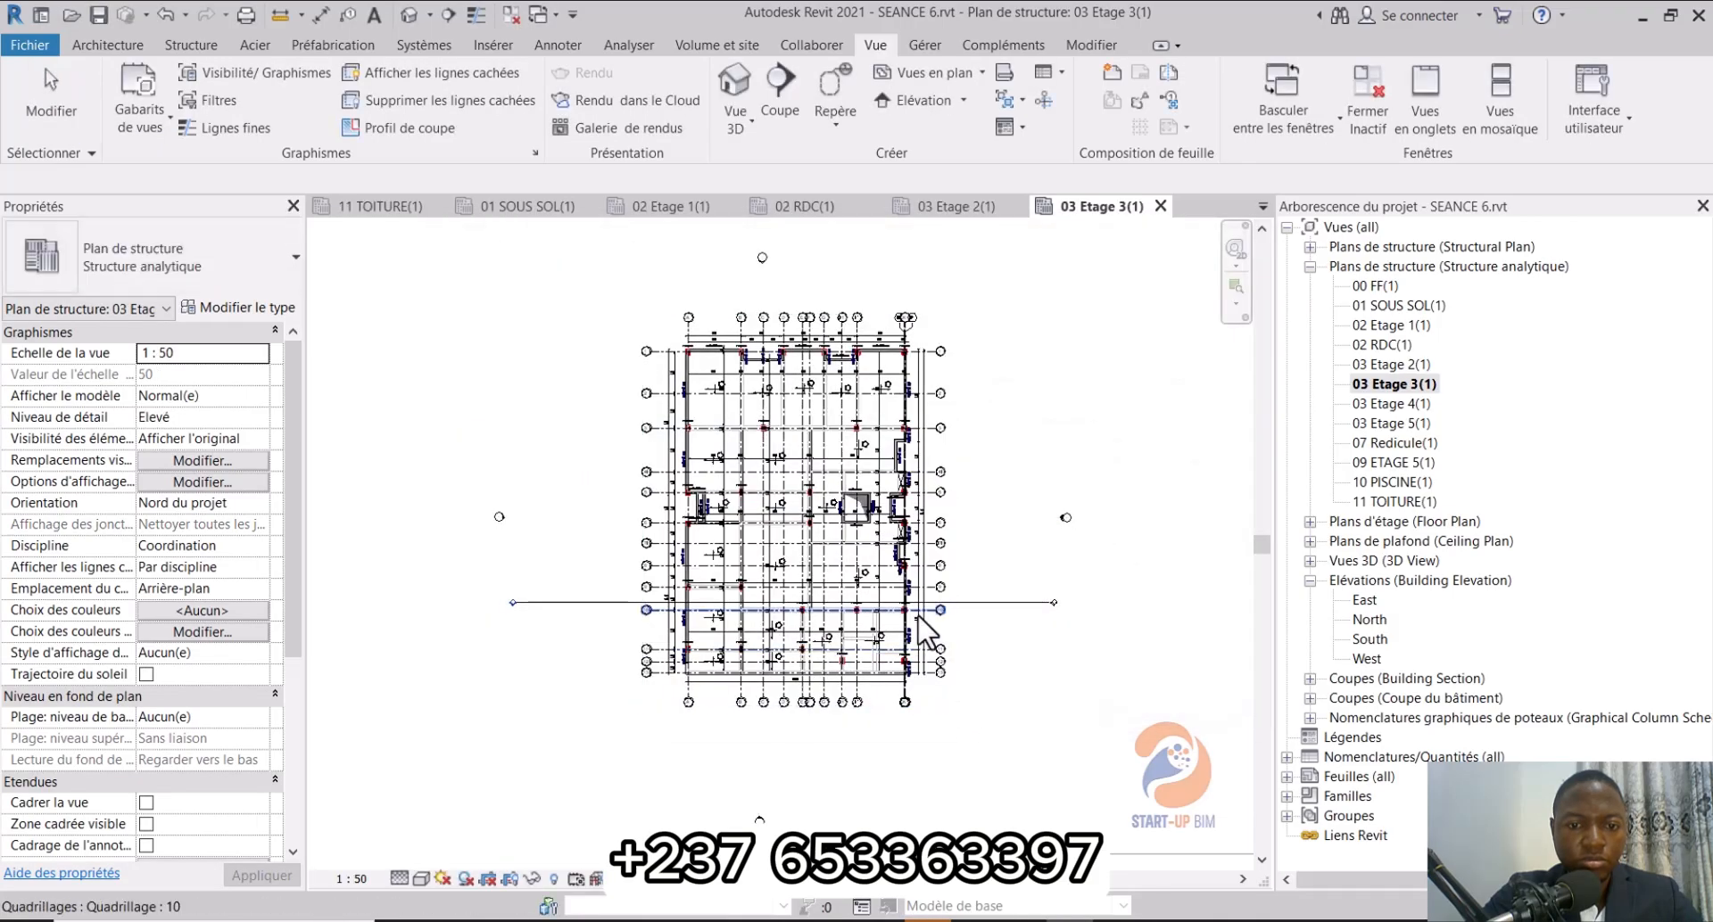
Step: Hide the category of the imported 03 Etage 2 BUREAU.dwg drawing in the 03 Etage 3(1) view
scroll(919, 616, "up", 1)
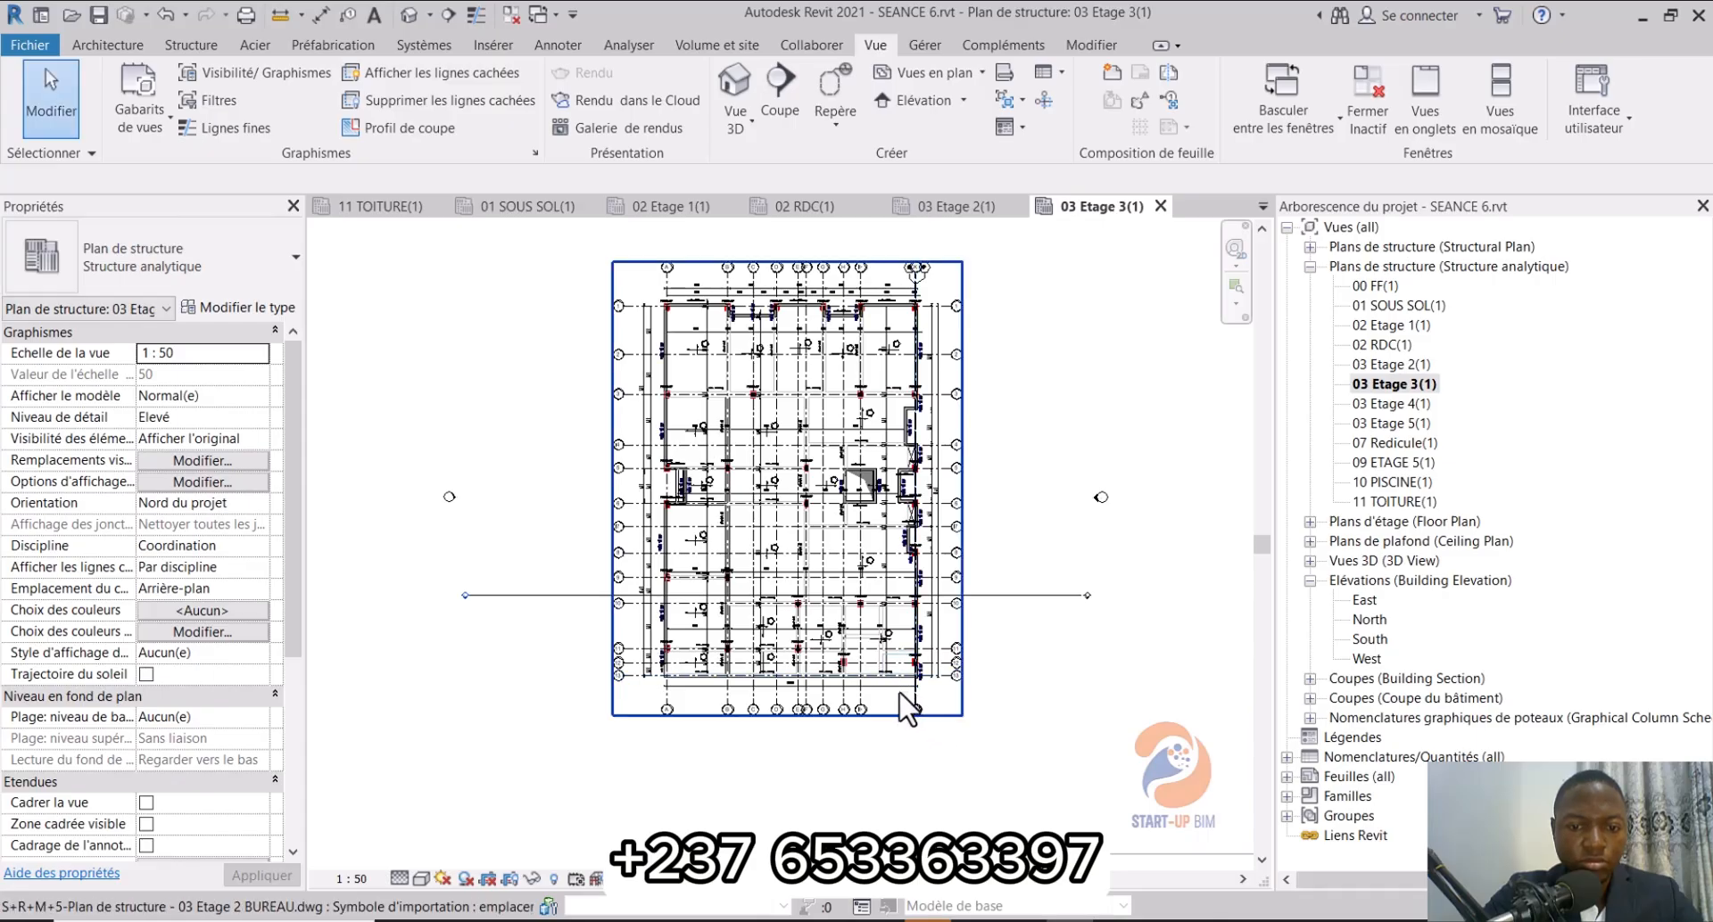
left_click(908, 707)
right_click(901, 696)
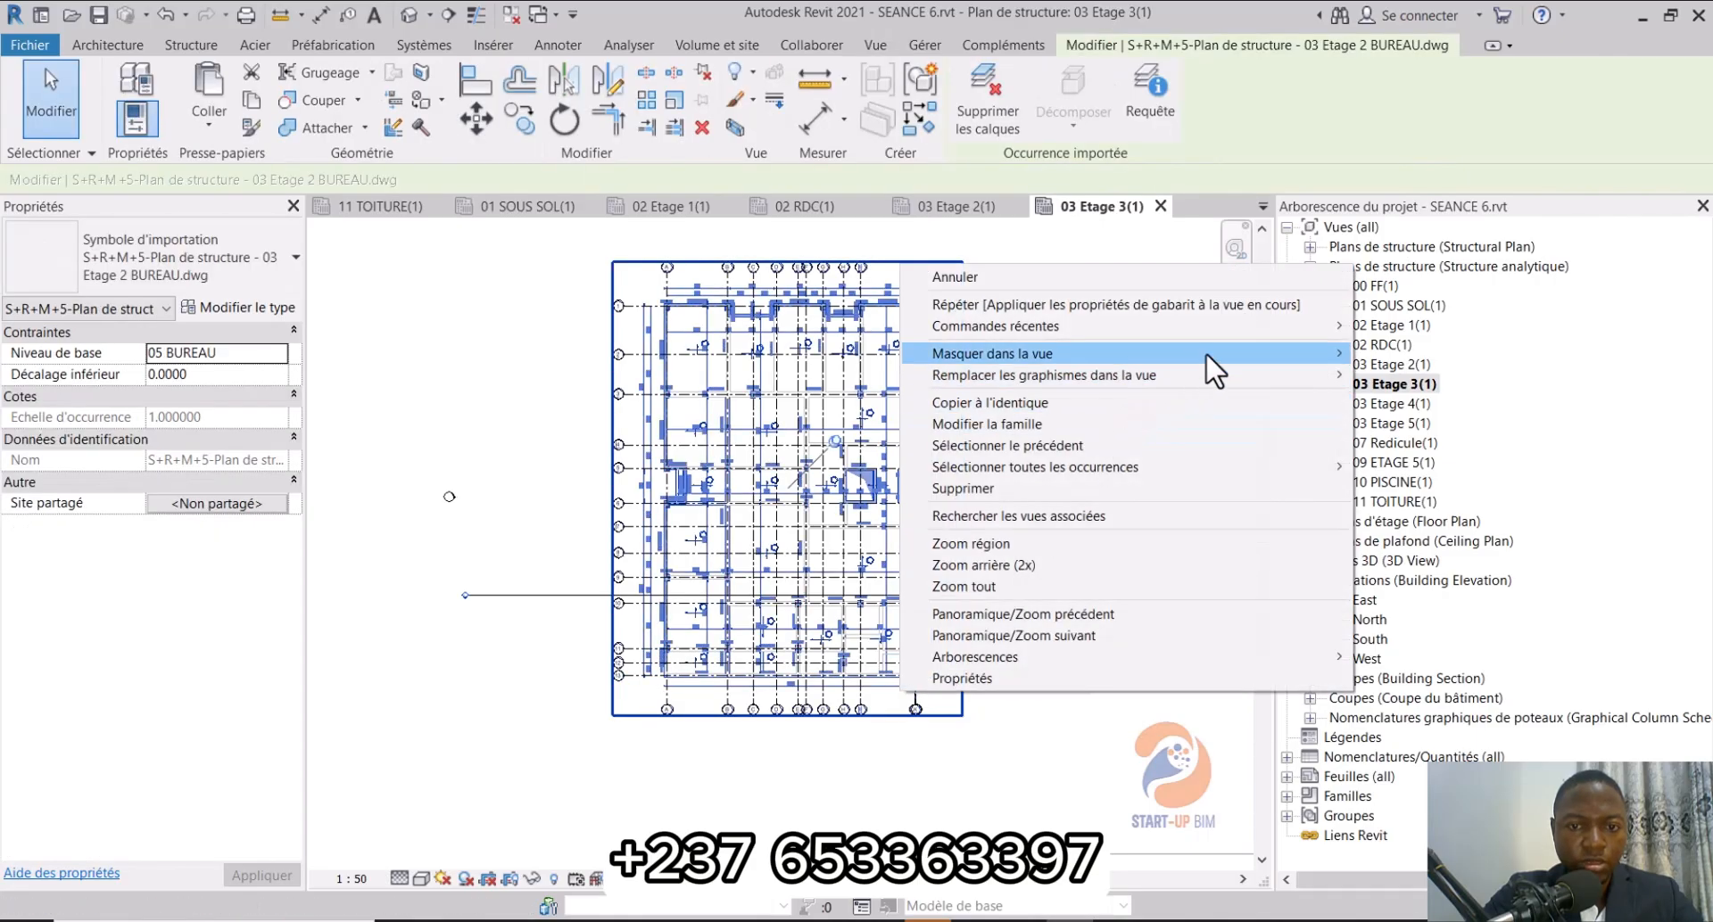
mouse_move(1329, 355)
left_click(1381, 381)
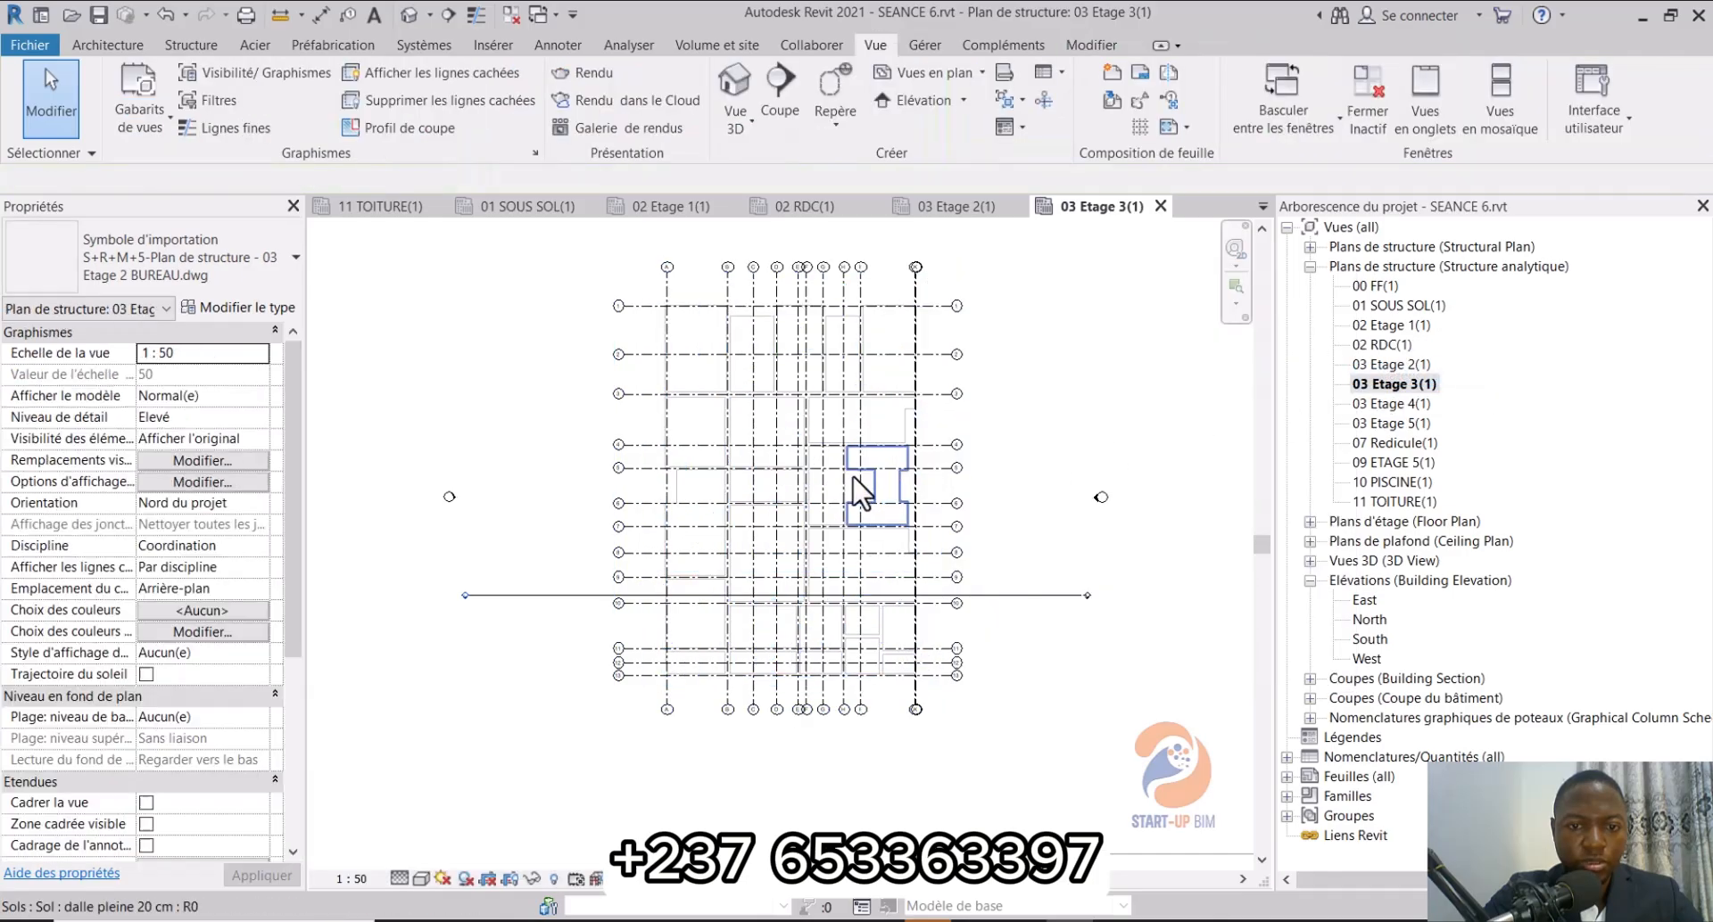
Step: Hide the floor category in the 03 Etage 3(1) view, using the I-shaped slab
right_click(859, 479)
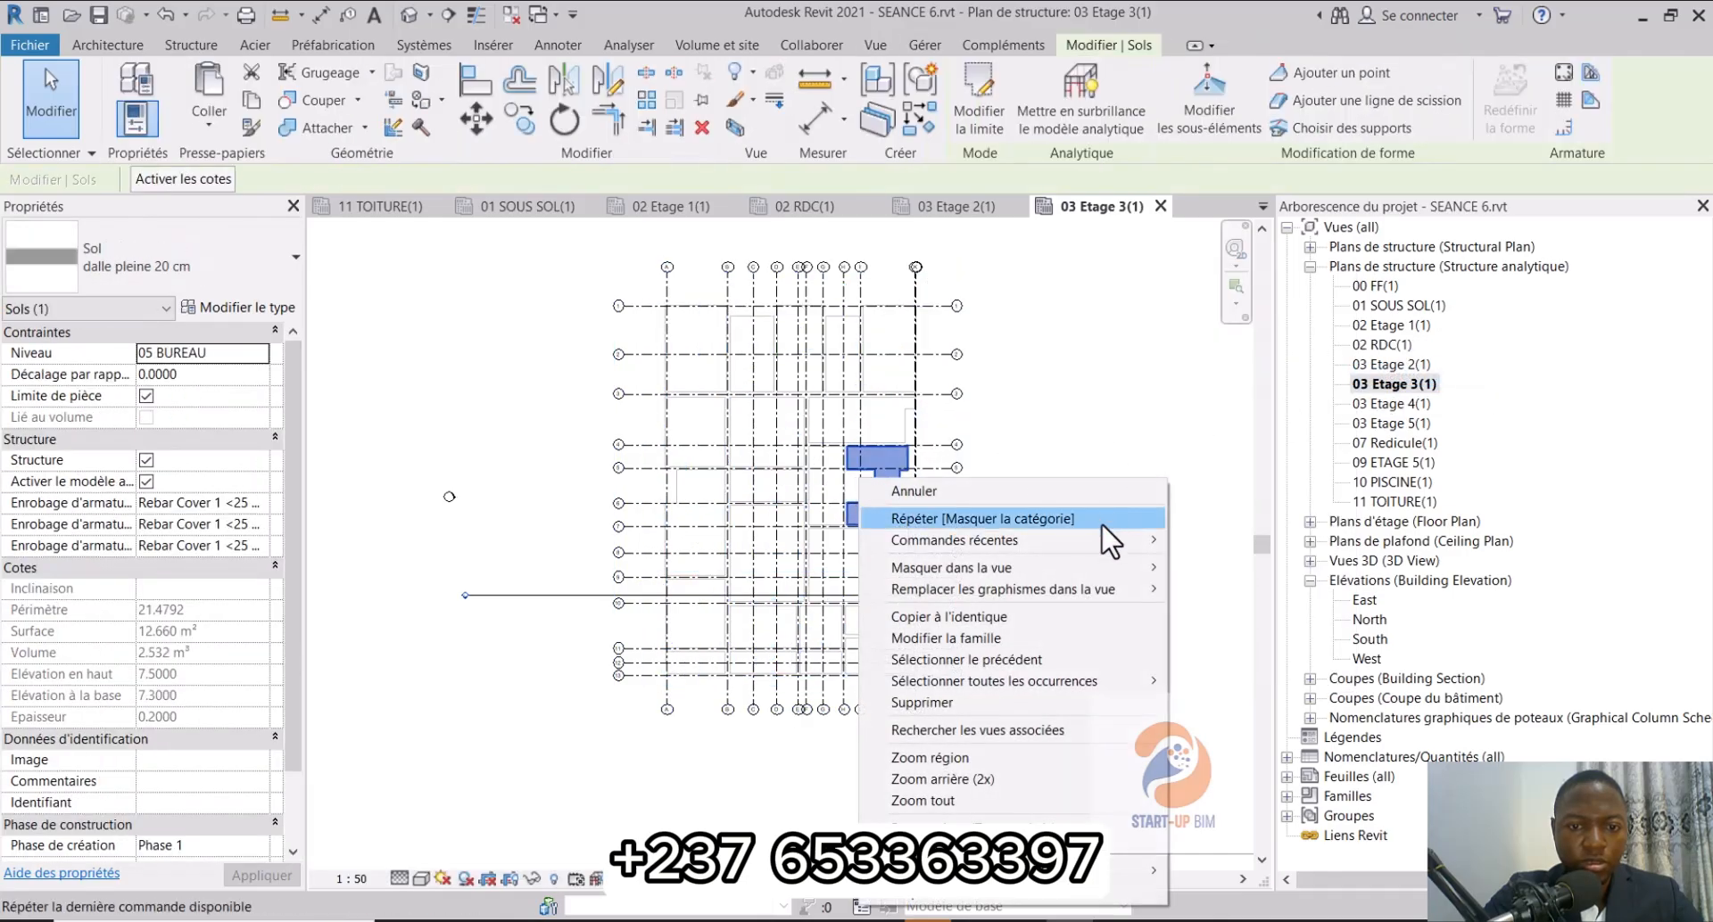
mouse_move(1110, 564)
left_click(1196, 589)
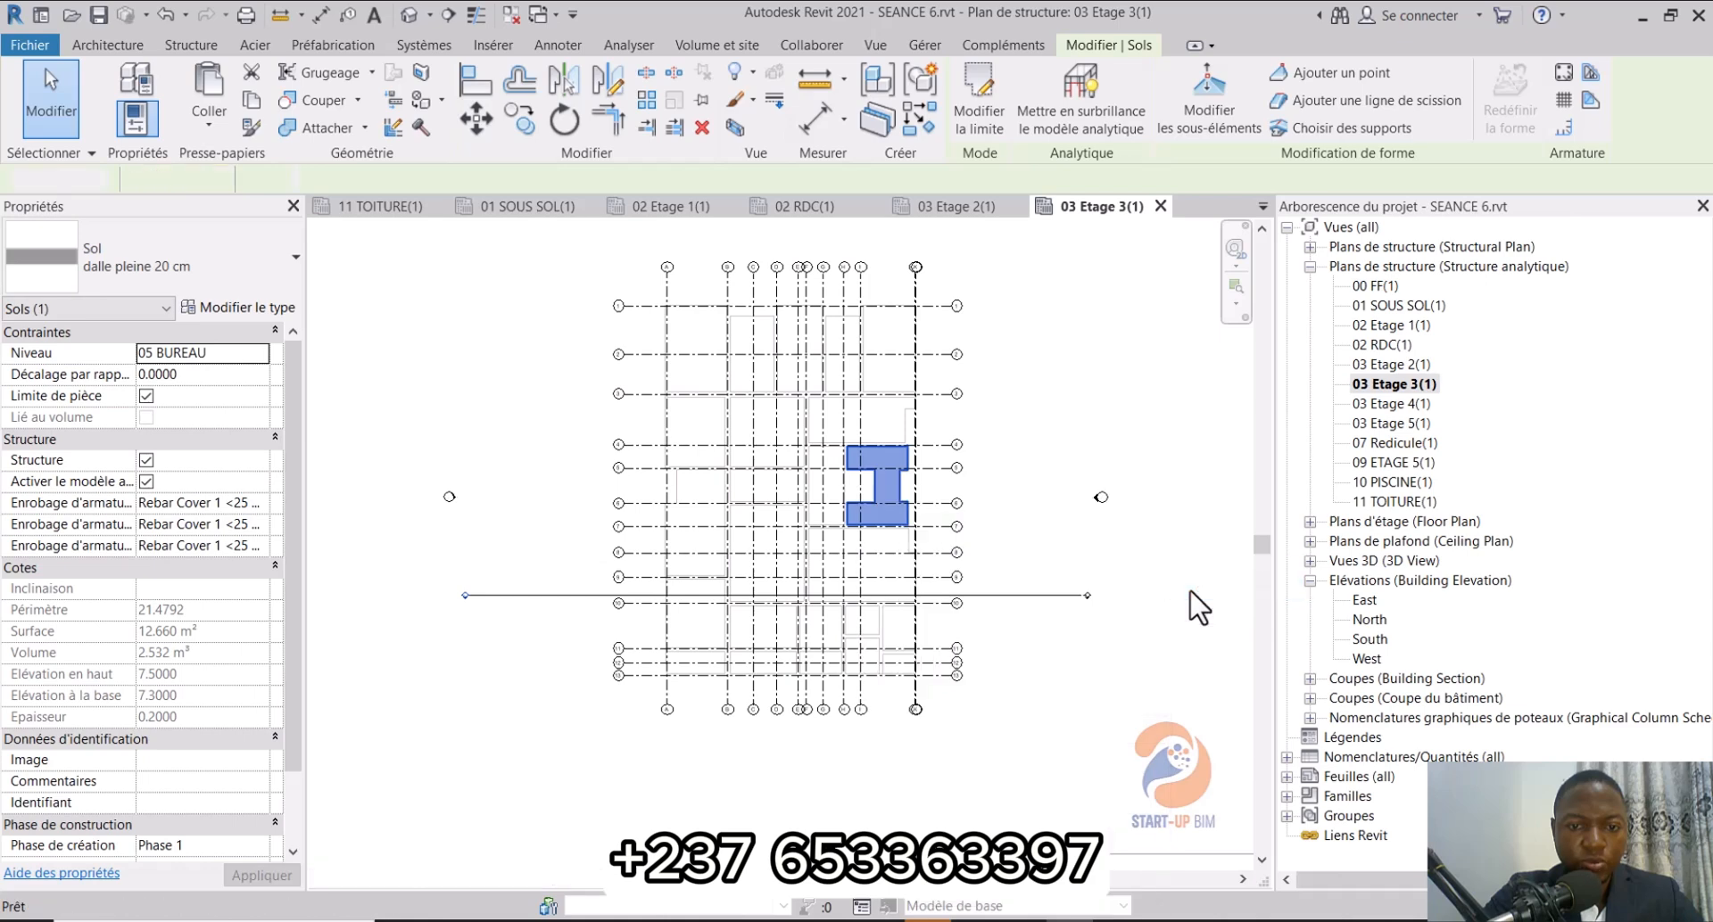
scroll(730, 446, "up", 1)
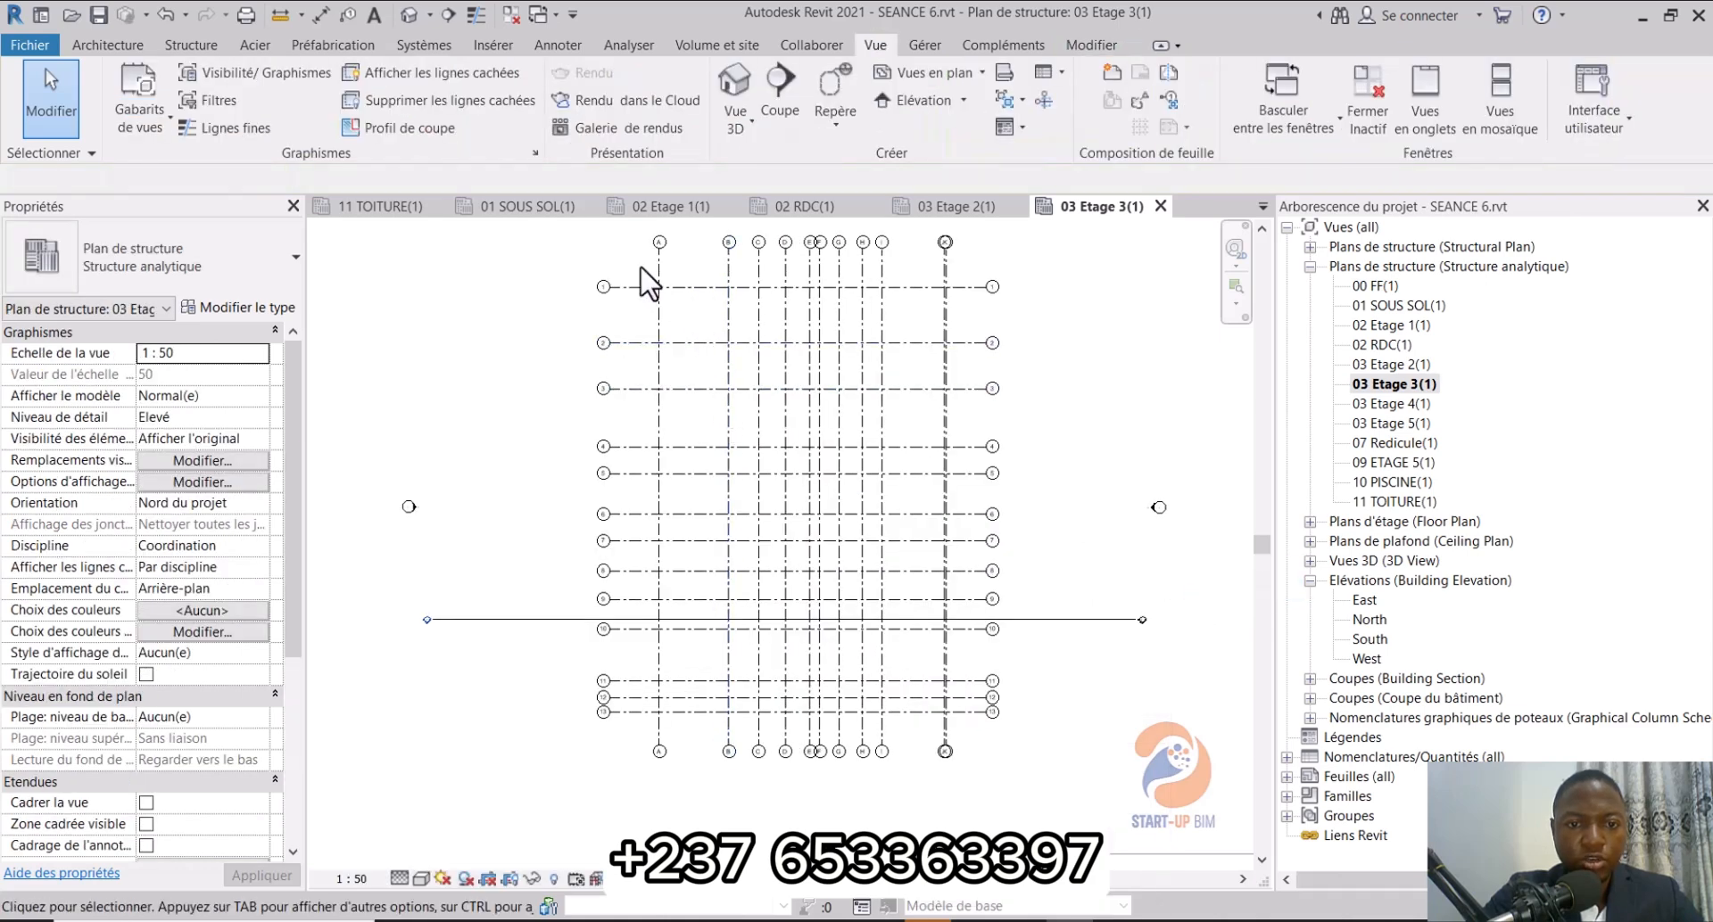
scroll(649, 284, "up", 1)
mouse_move(457, 361)
middle_mouse_down()
mouse_move(489, 383)
mouse_move(475, 368)
middle_mouse_up()
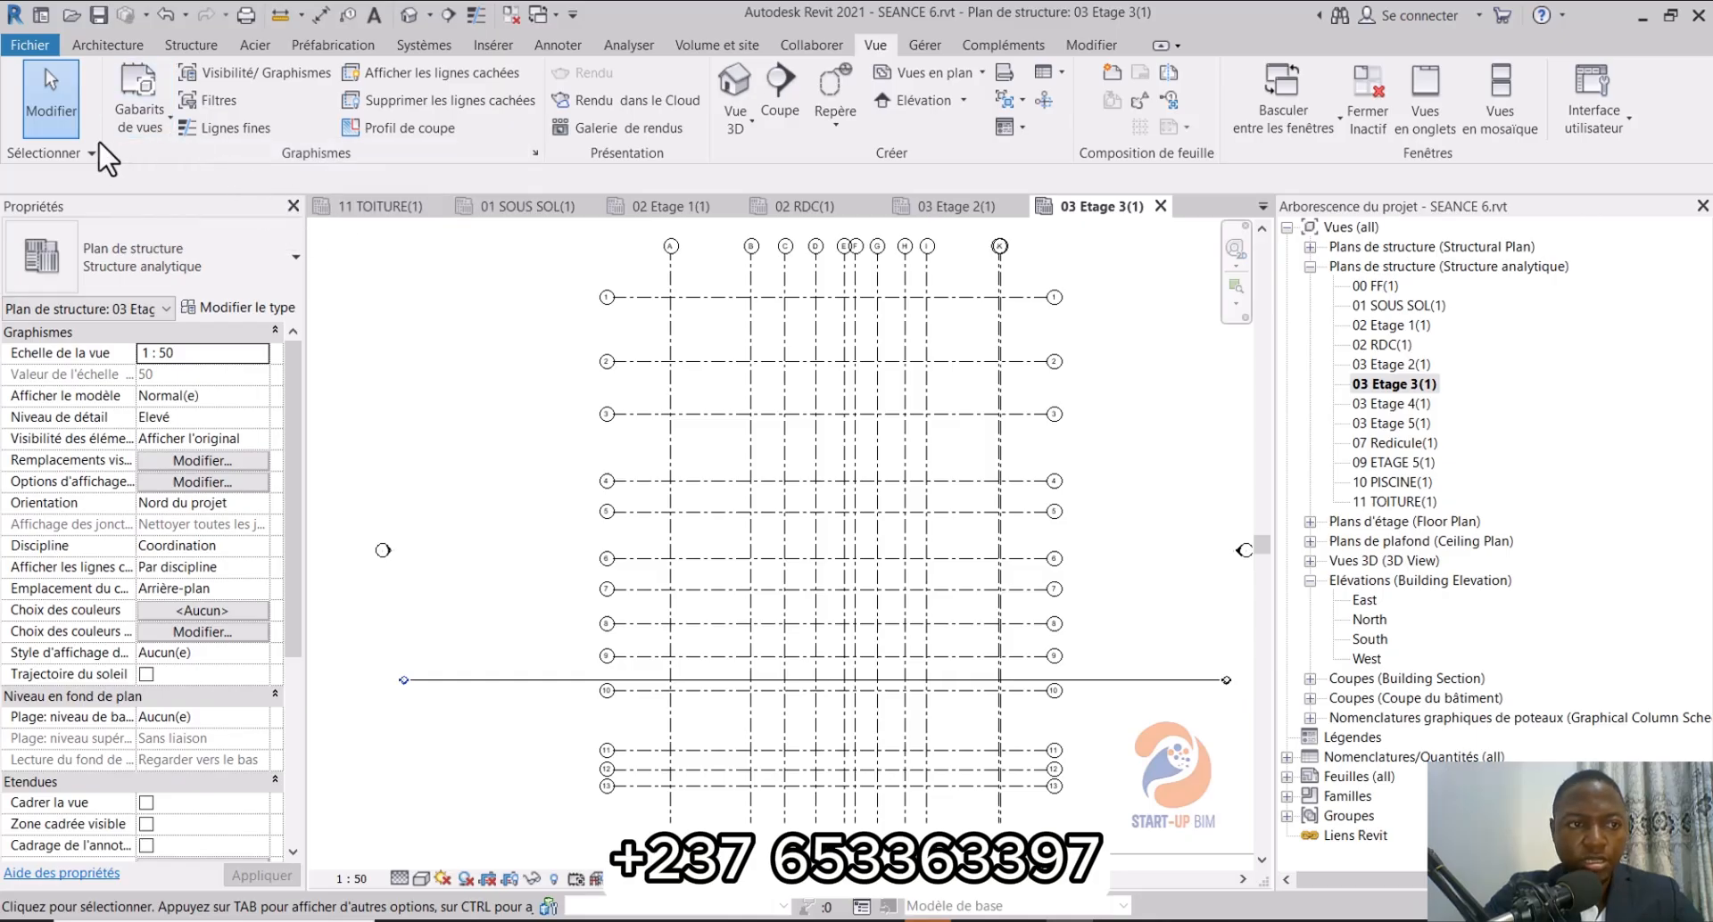
Step: Edit the ANALYTIQUE view template's model category overrides to turn off the visibility of Sols, and apply the change
left_click(137, 125)
left_click(188, 258)
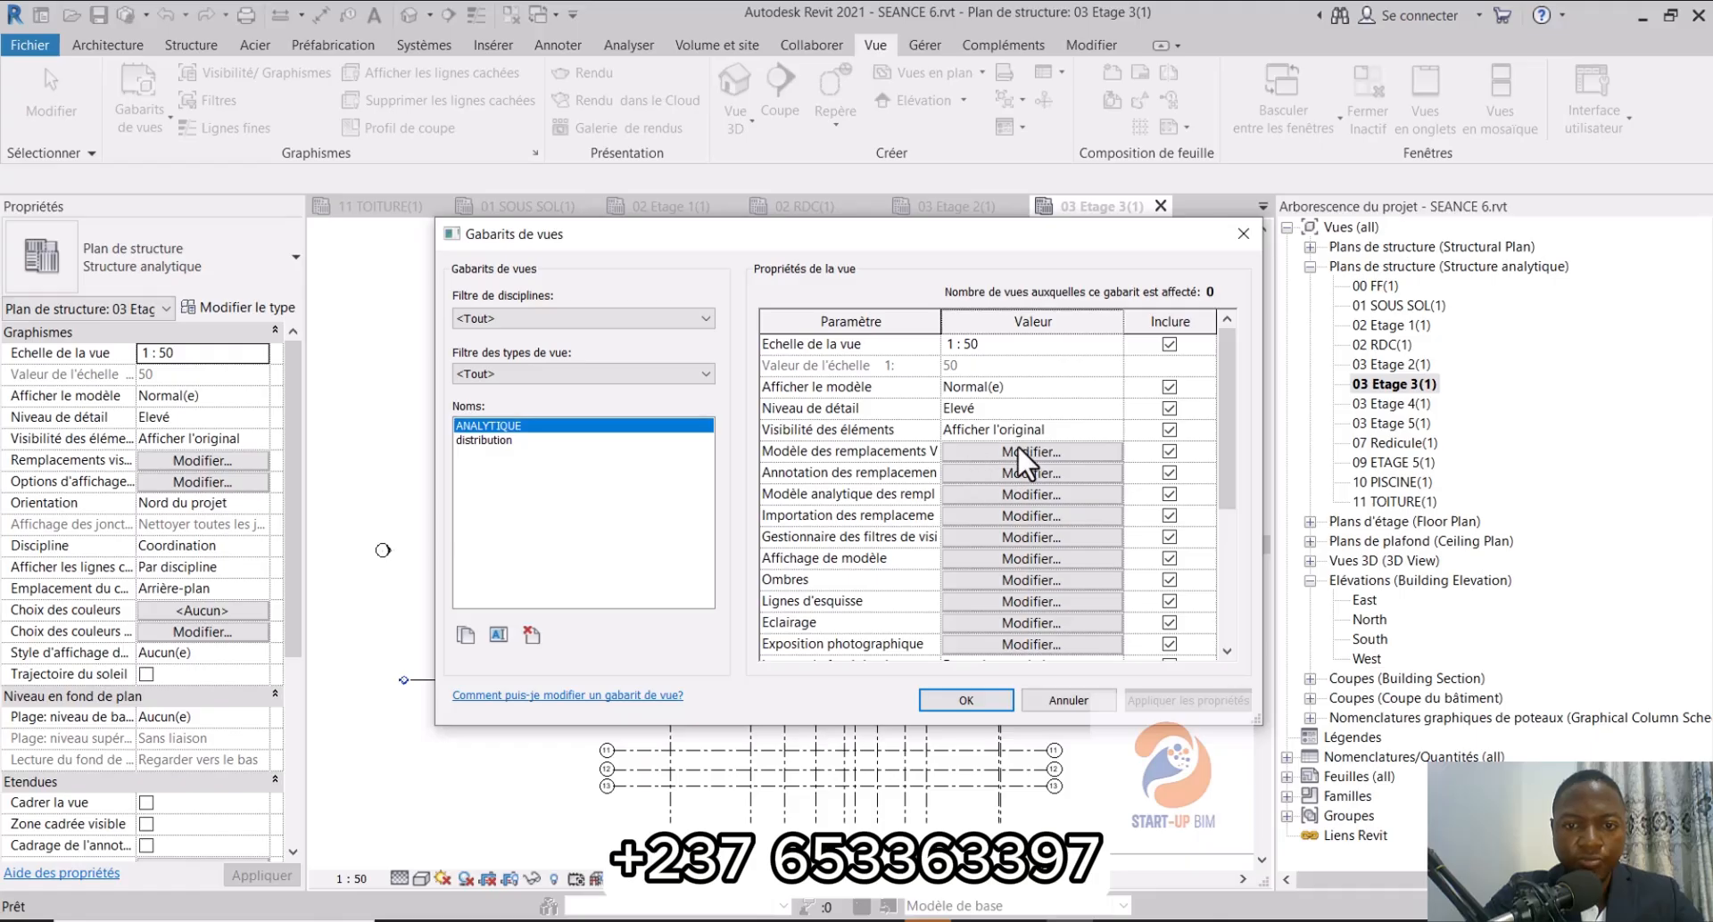
scroll(1025, 442, "down", 1)
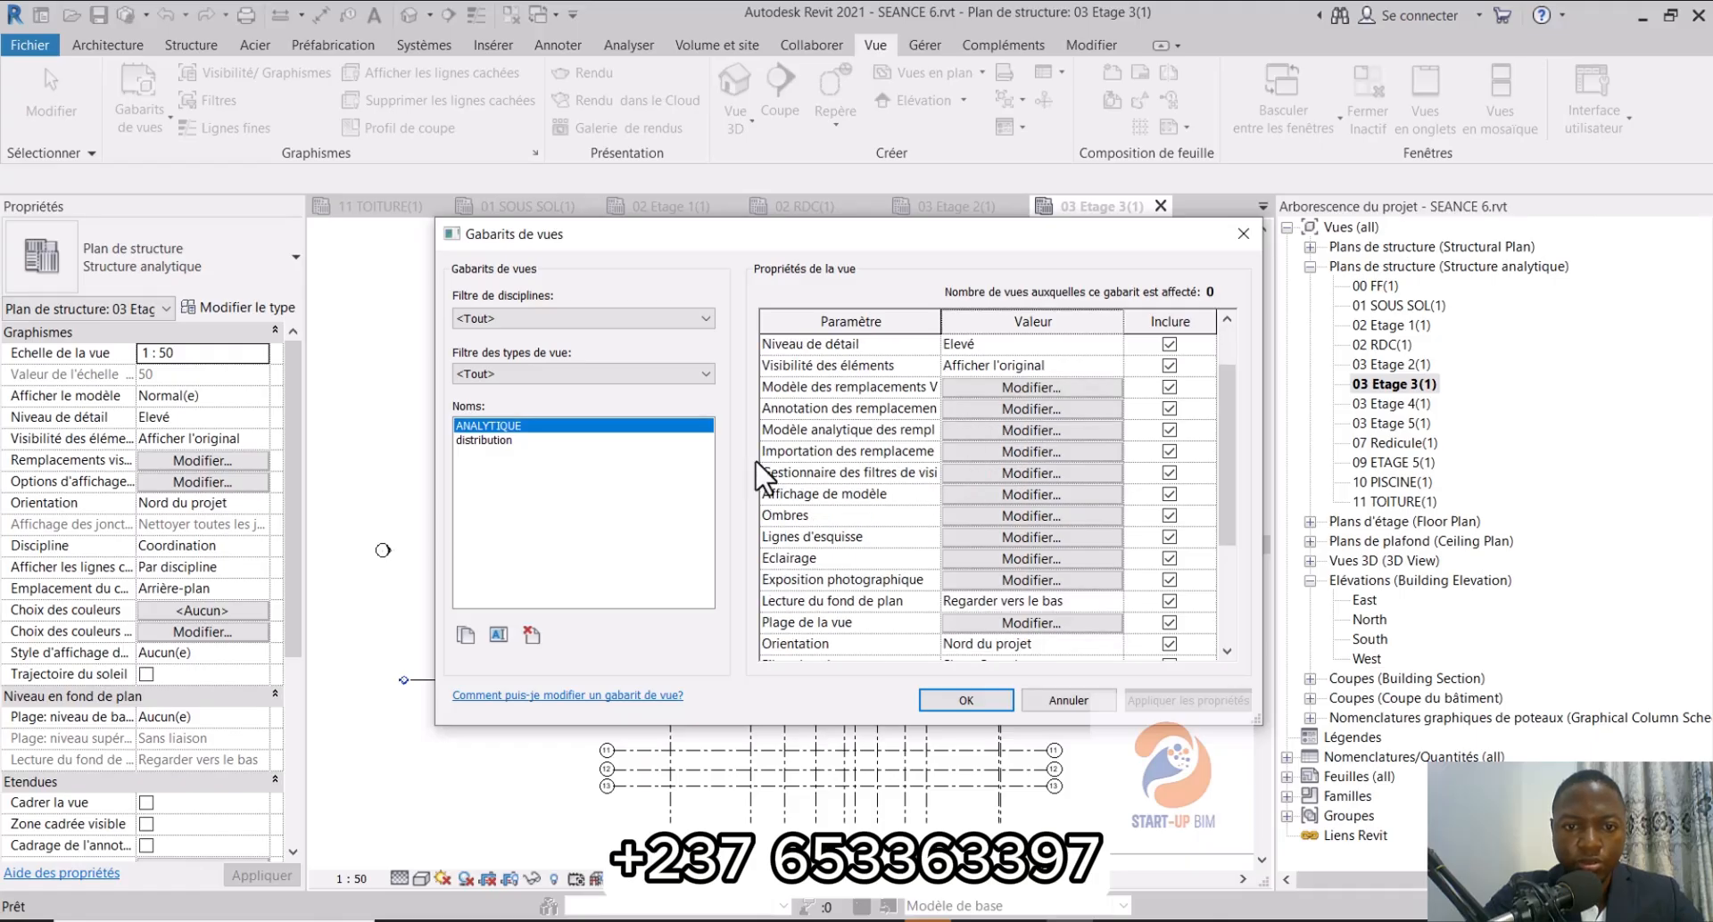
left_click(1051, 388)
scroll(830, 553, "down", 3)
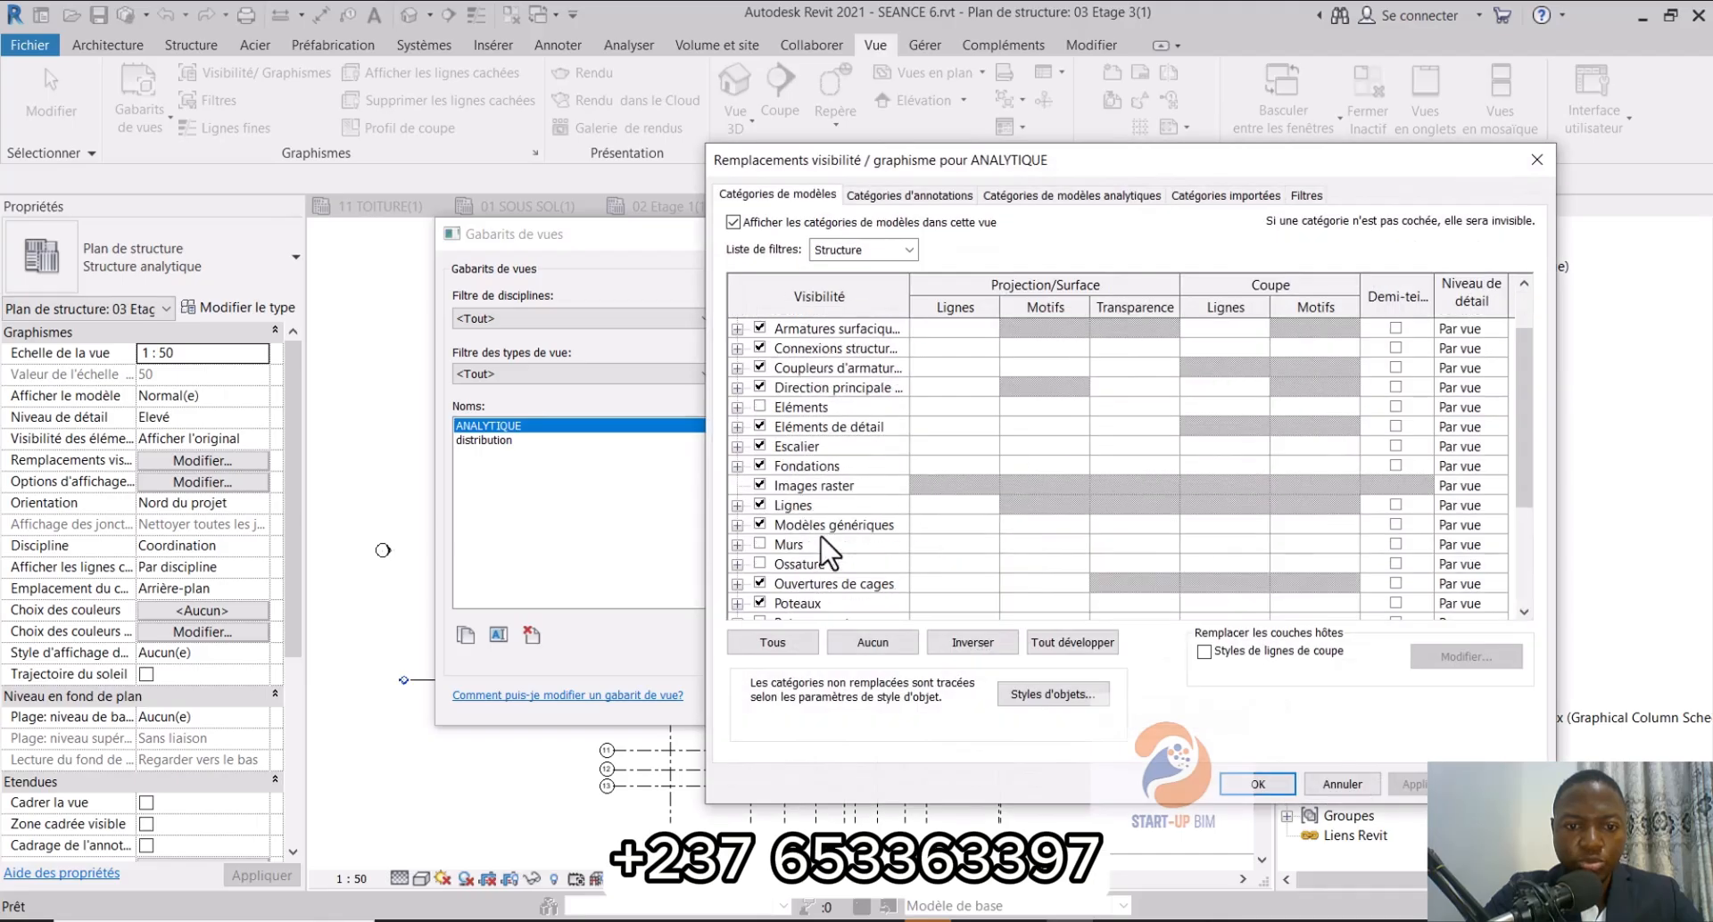
scroll(830, 553, "down", 3)
left_click(760, 563)
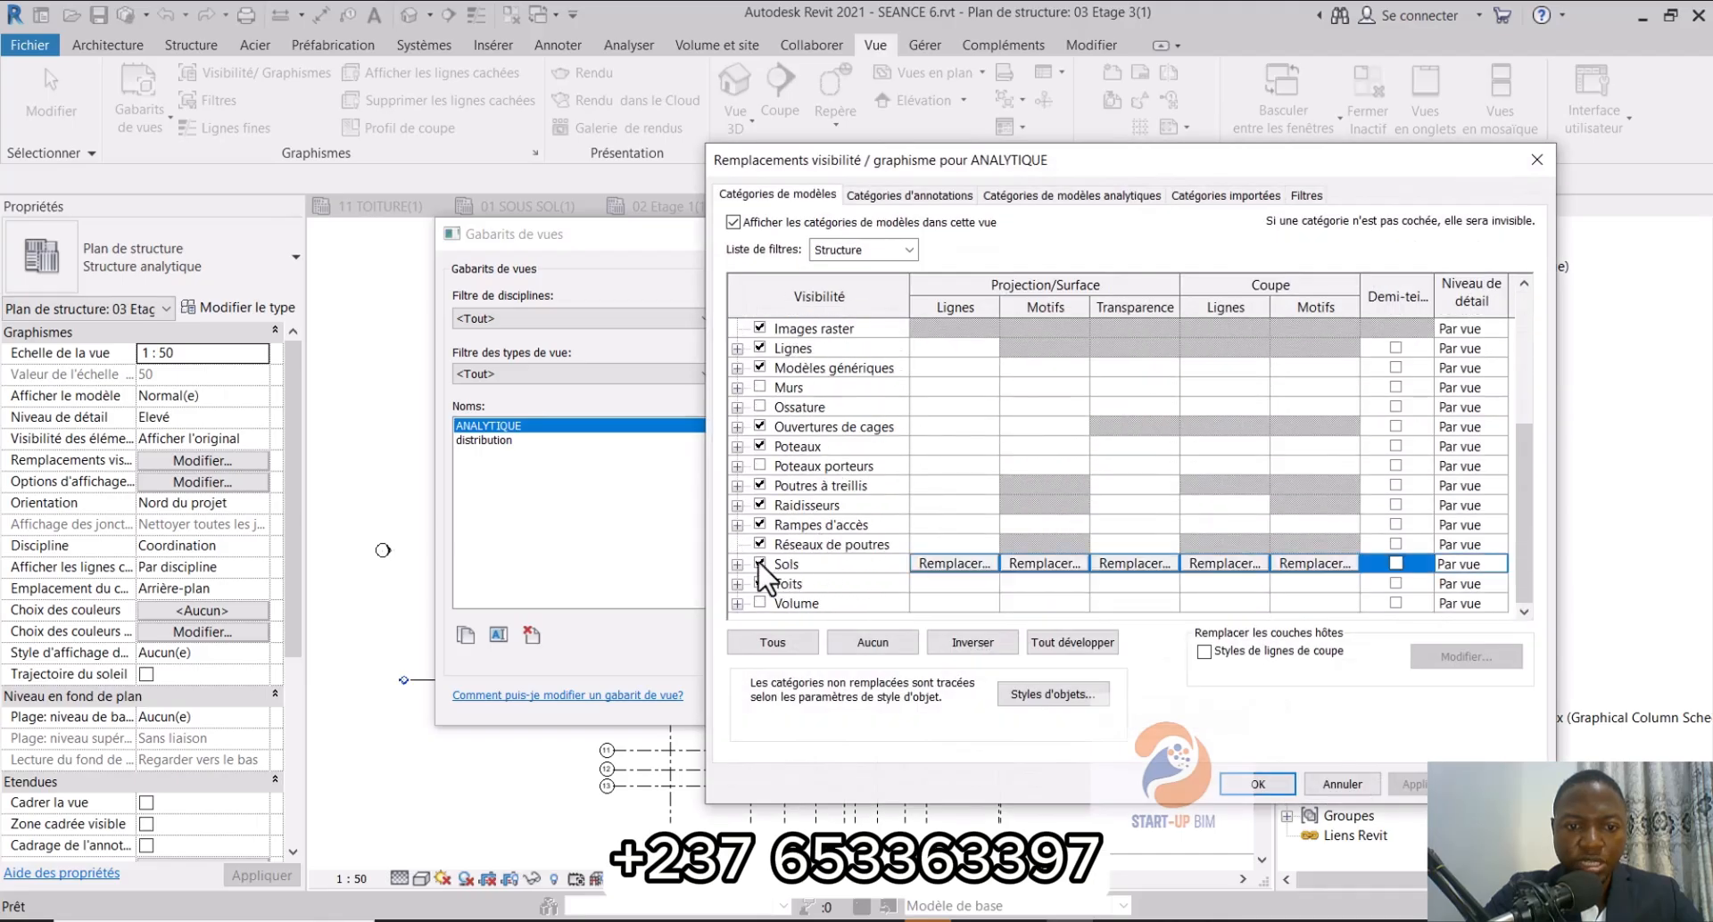
left_click(1405, 785)
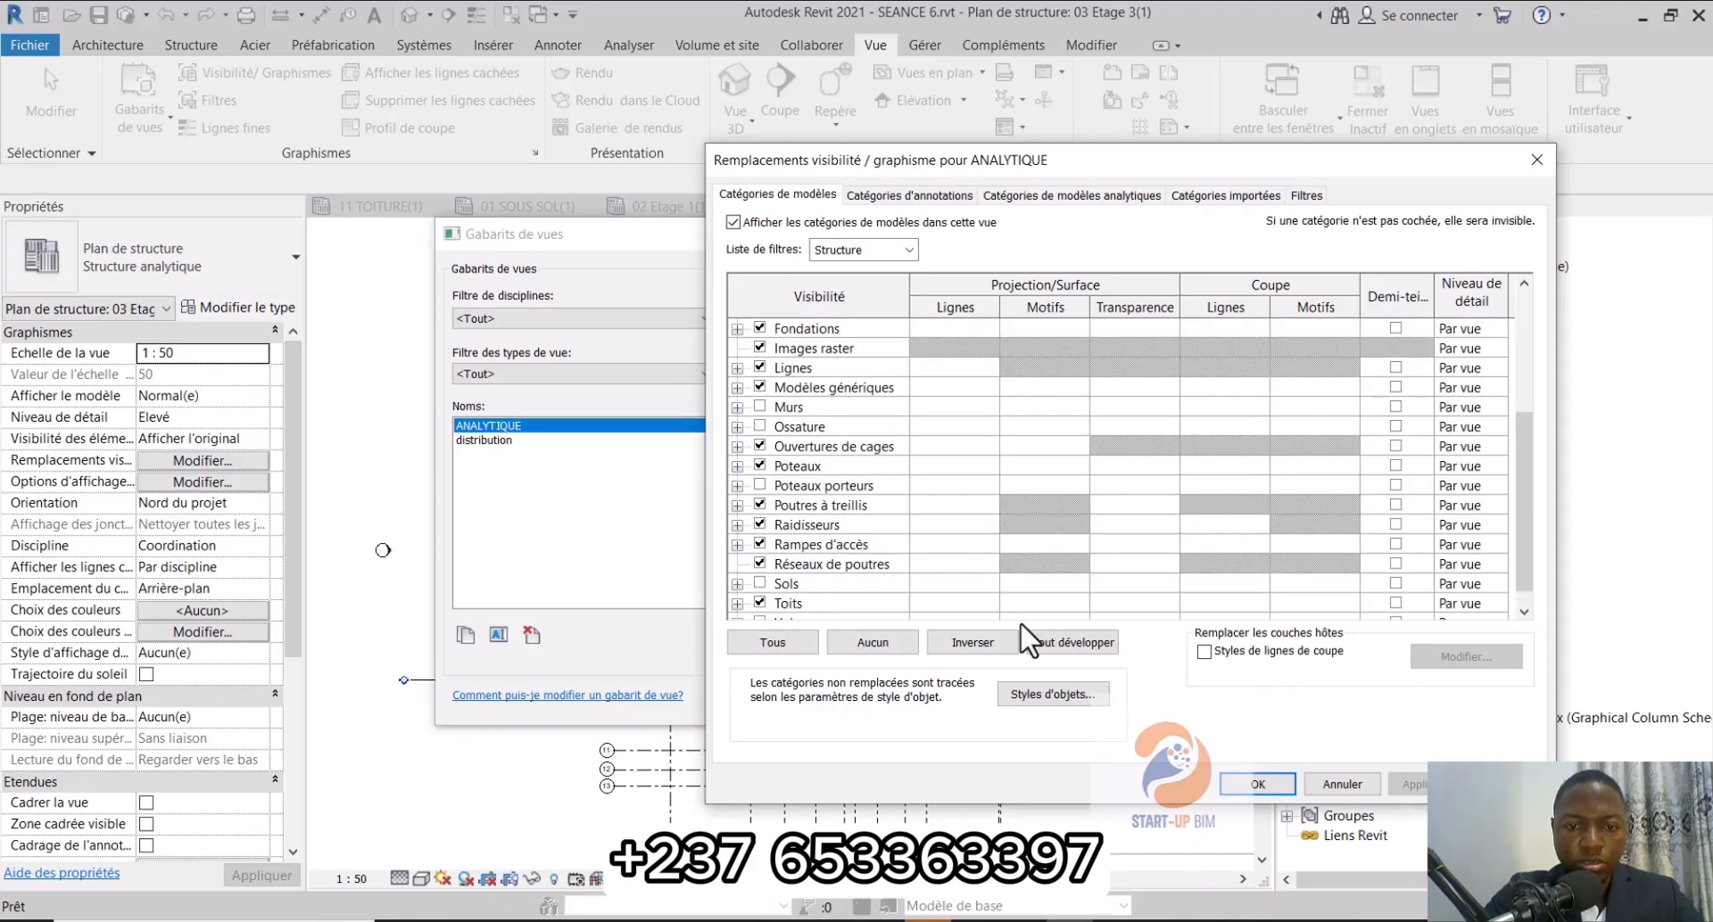
Step: Turn off the visibility of all imported categories in the ANALYTIQUE template, including imports in families and every structure plan DWG, and apply
left_click(1196, 197)
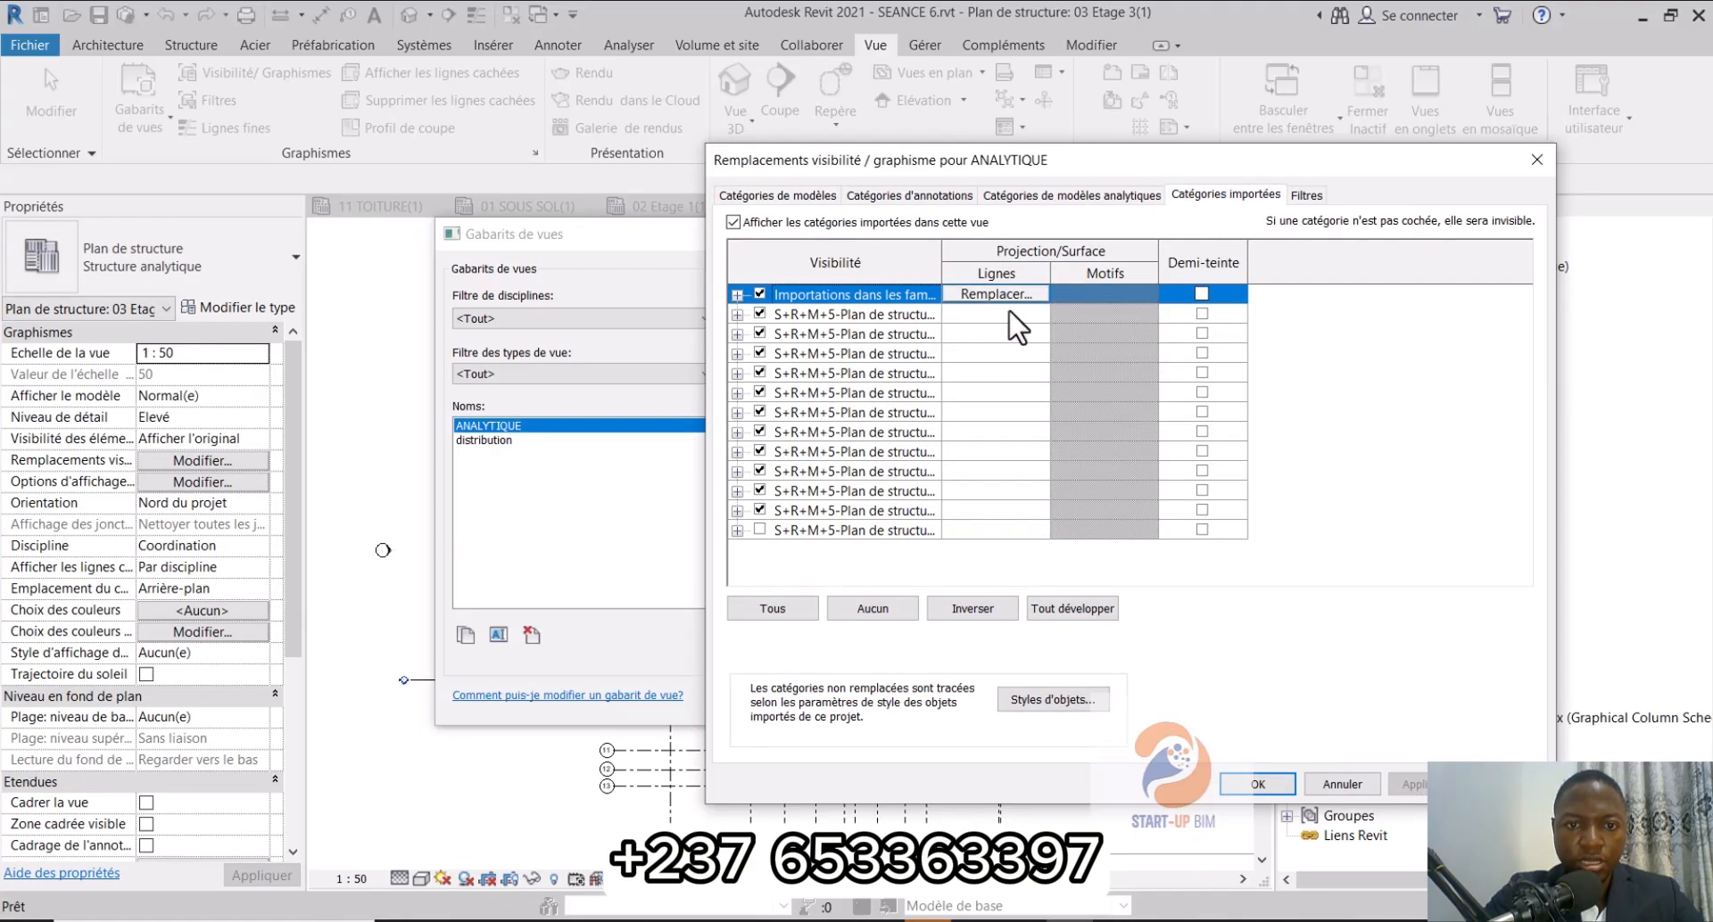
left_click(760, 314)
left_click(760, 334)
left_click(760, 354)
left_click(760, 373)
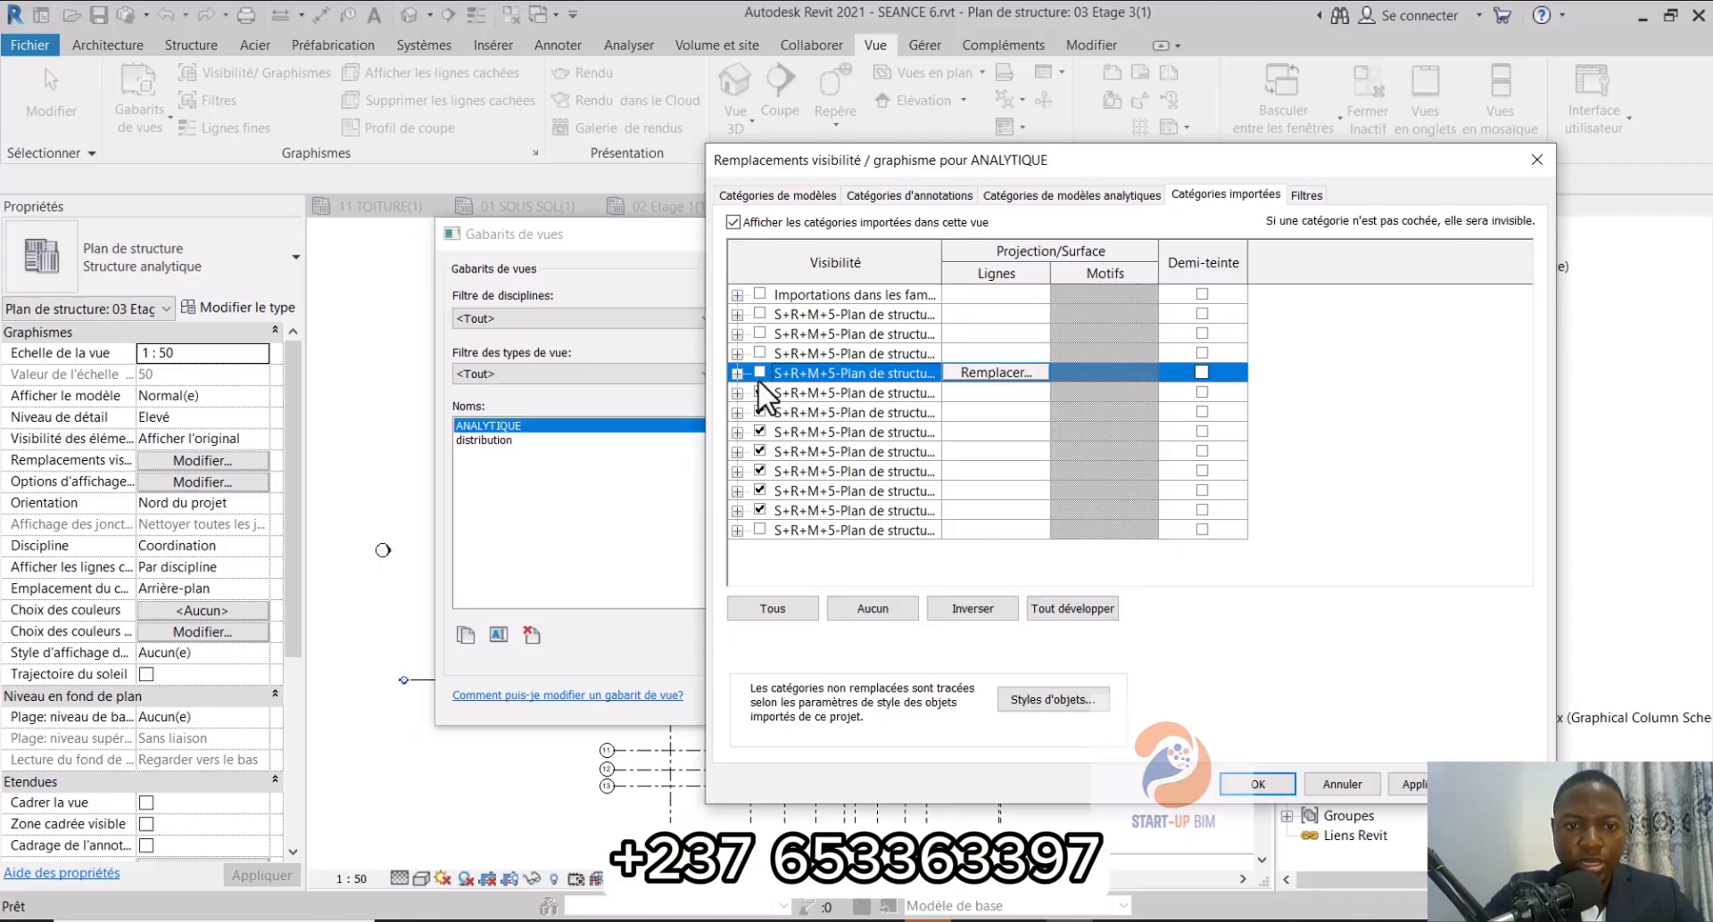
left_click(760, 393)
left_click(760, 412)
left_click(760, 432)
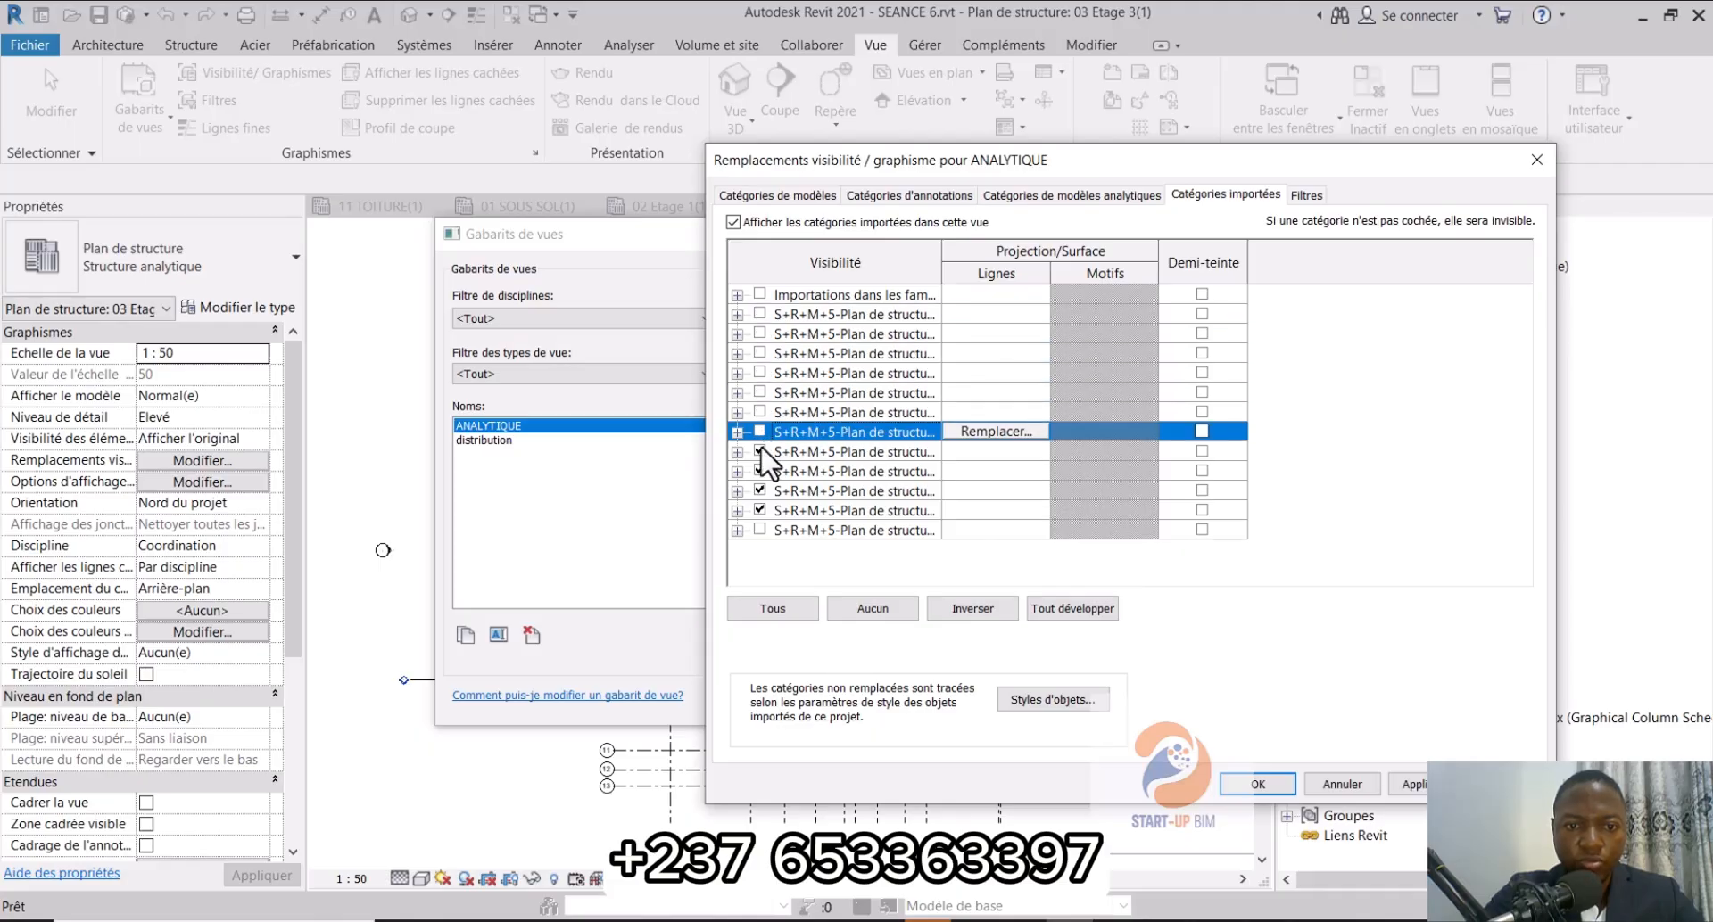
left_click(760, 452)
left_click(760, 471)
left_click(760, 511)
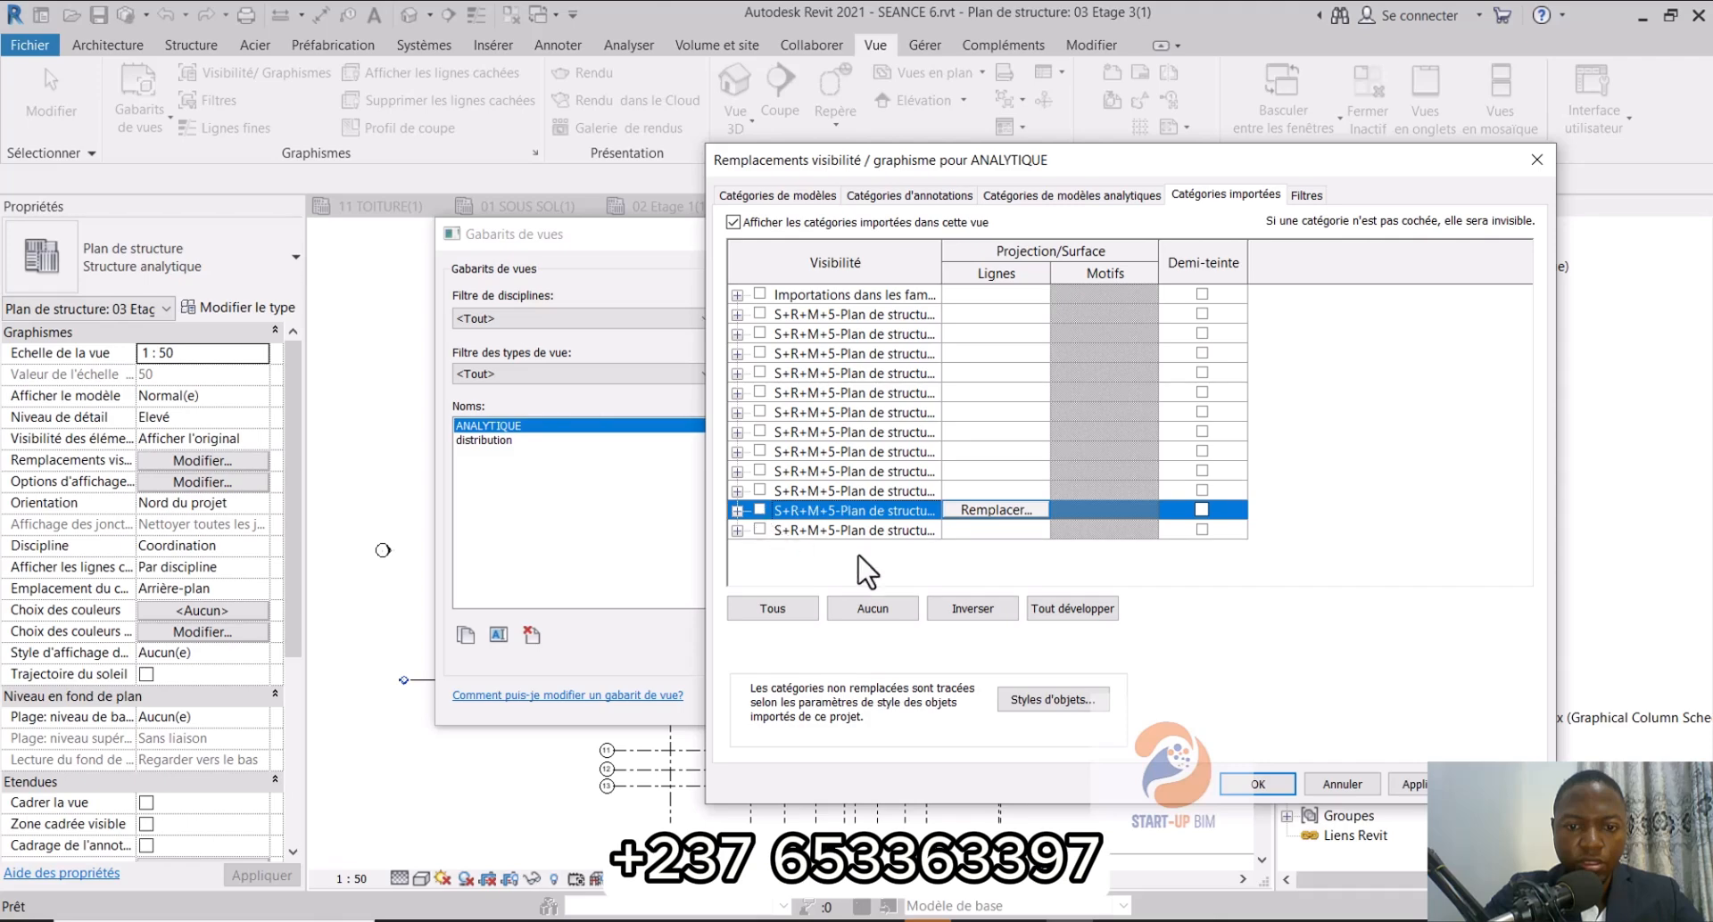
left_click(1413, 783)
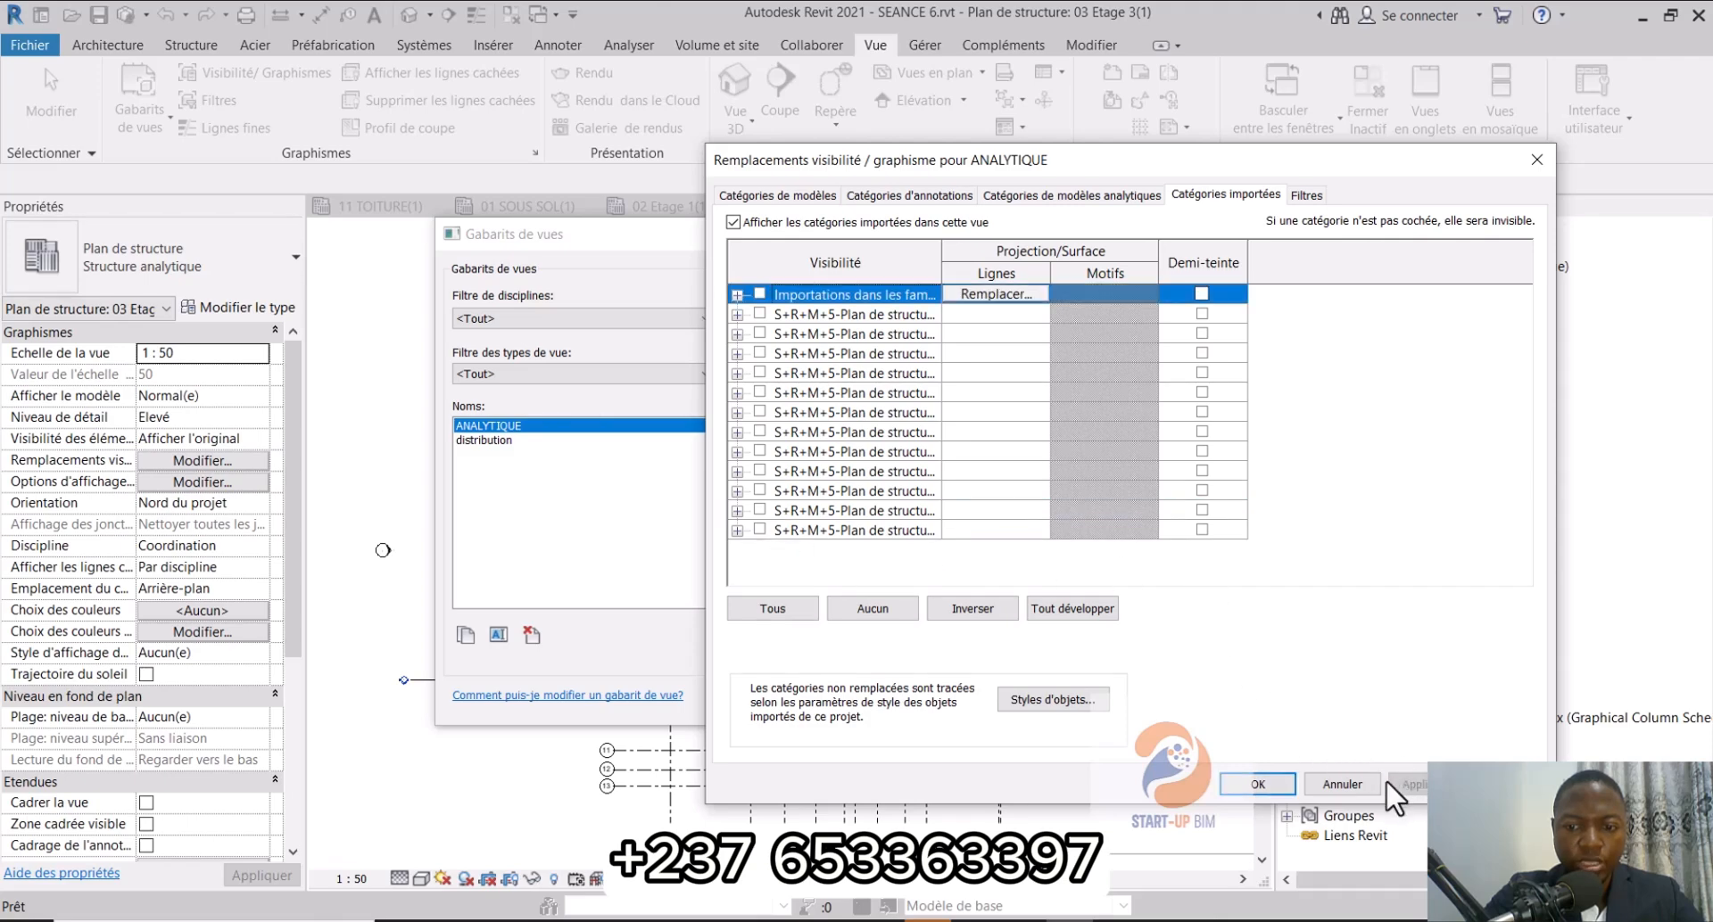
Step: Confirm the ANALYTIQUE template's visibility overrides and save the view template changes
left_click(1264, 783)
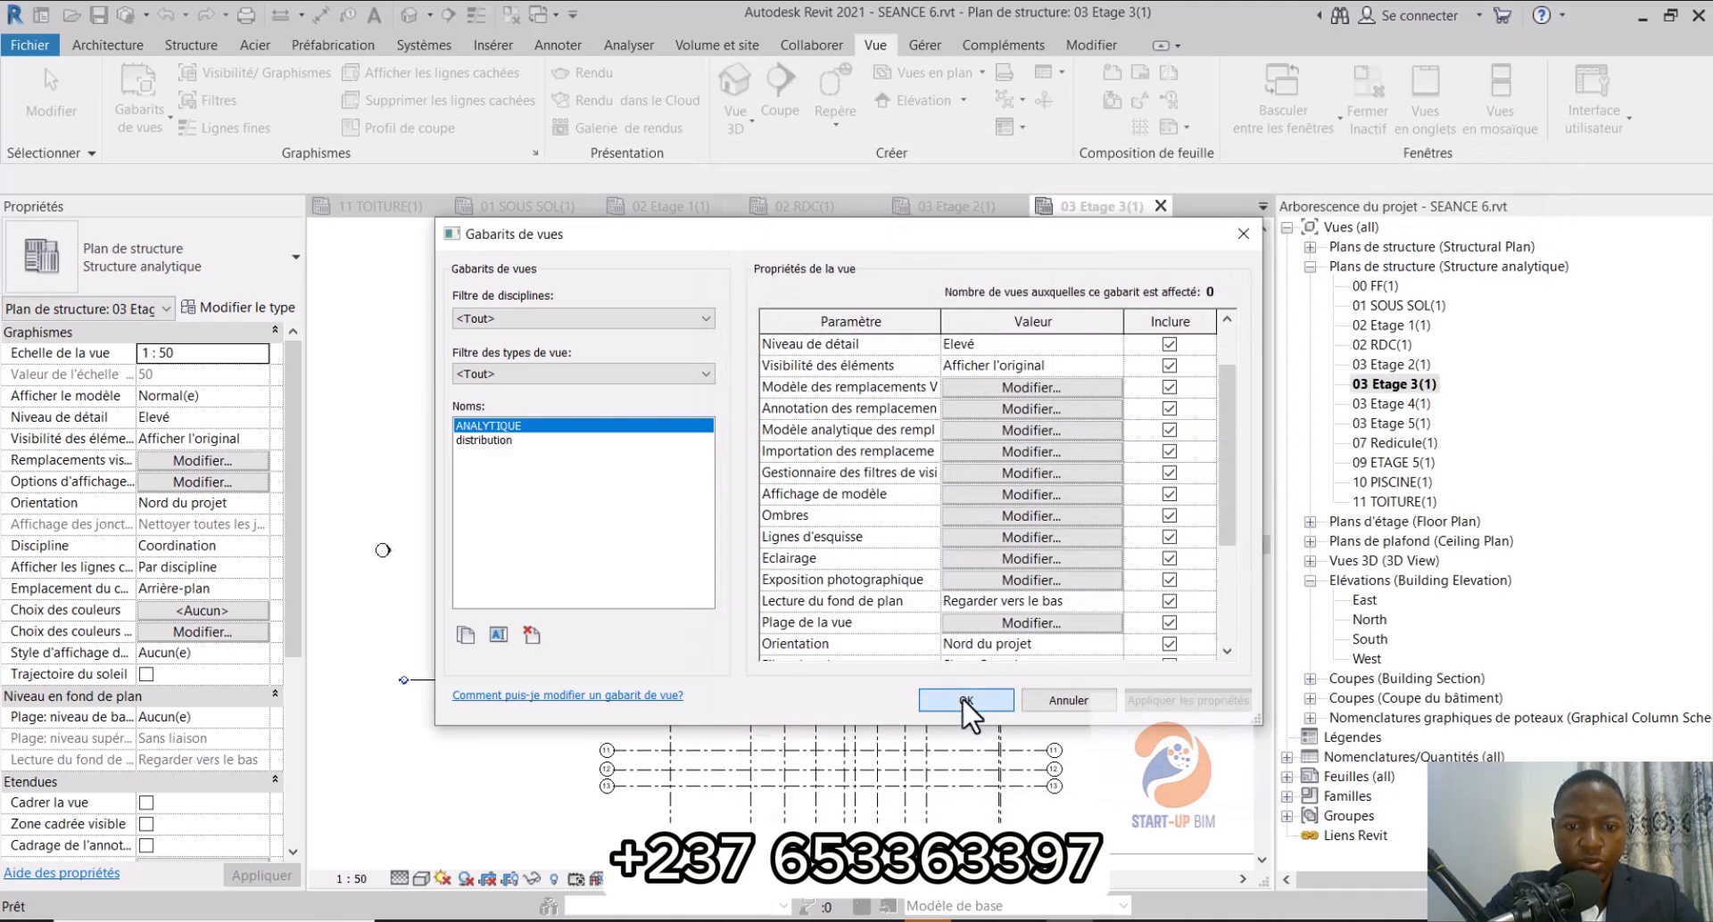
left_click(962, 697)
scroll(700, 471, "down", 2)
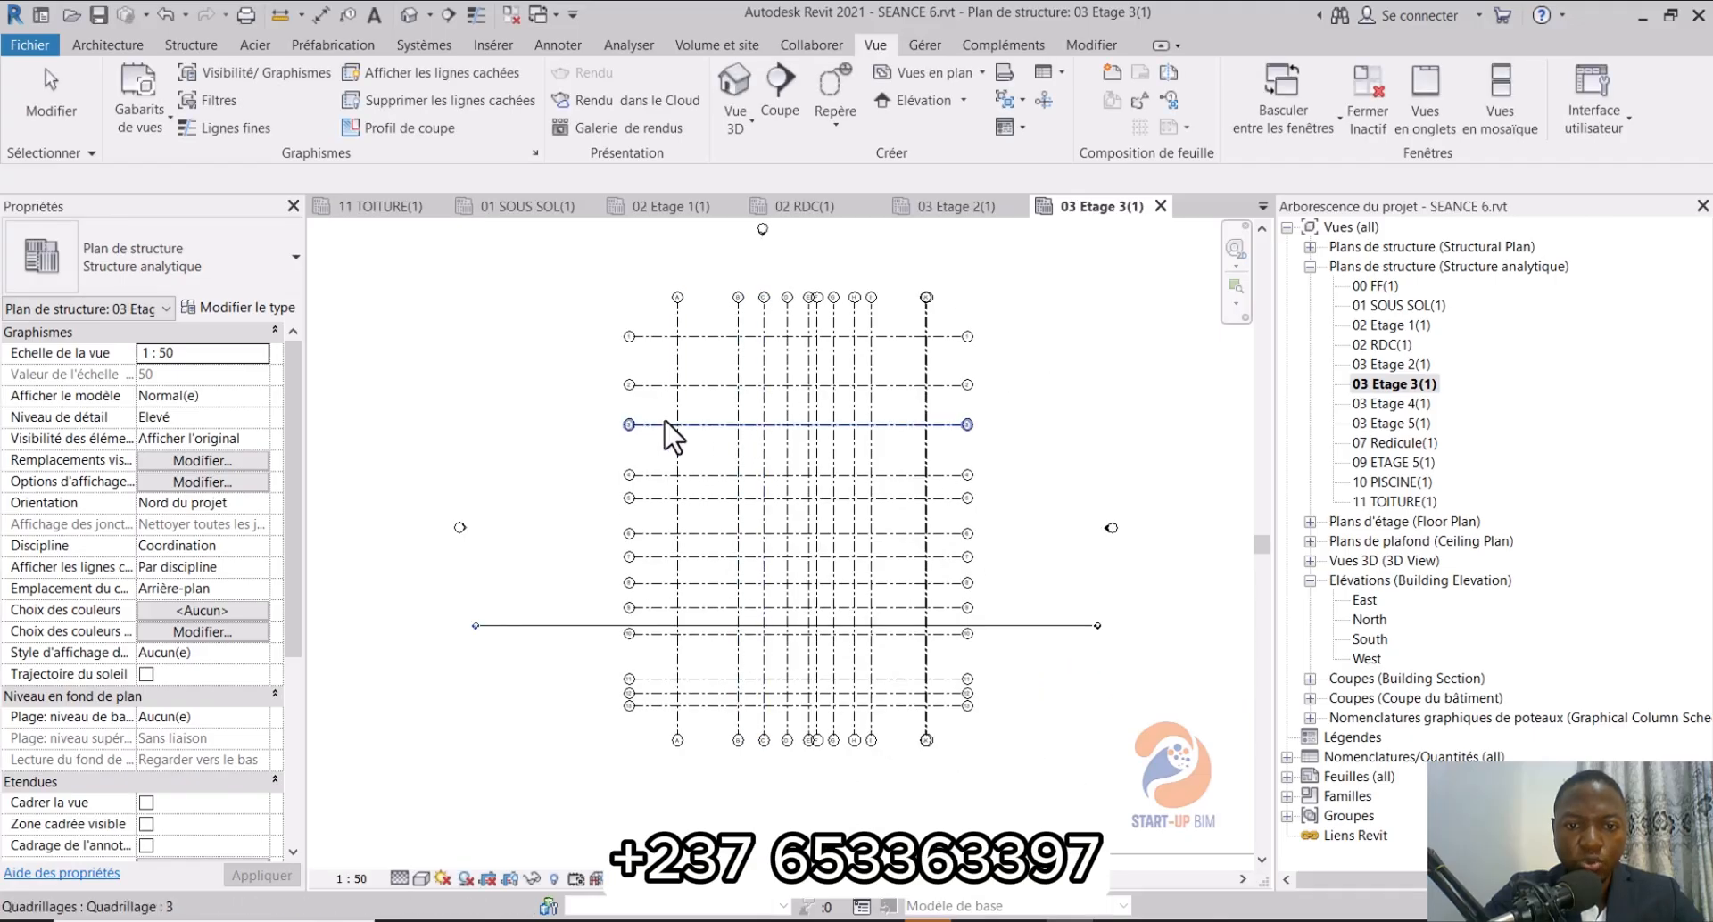
Step: Apply the ANALYTIQUE view template to the 03 Etage 4(1) analytical plan and display its analytical model
double_click(1383, 403)
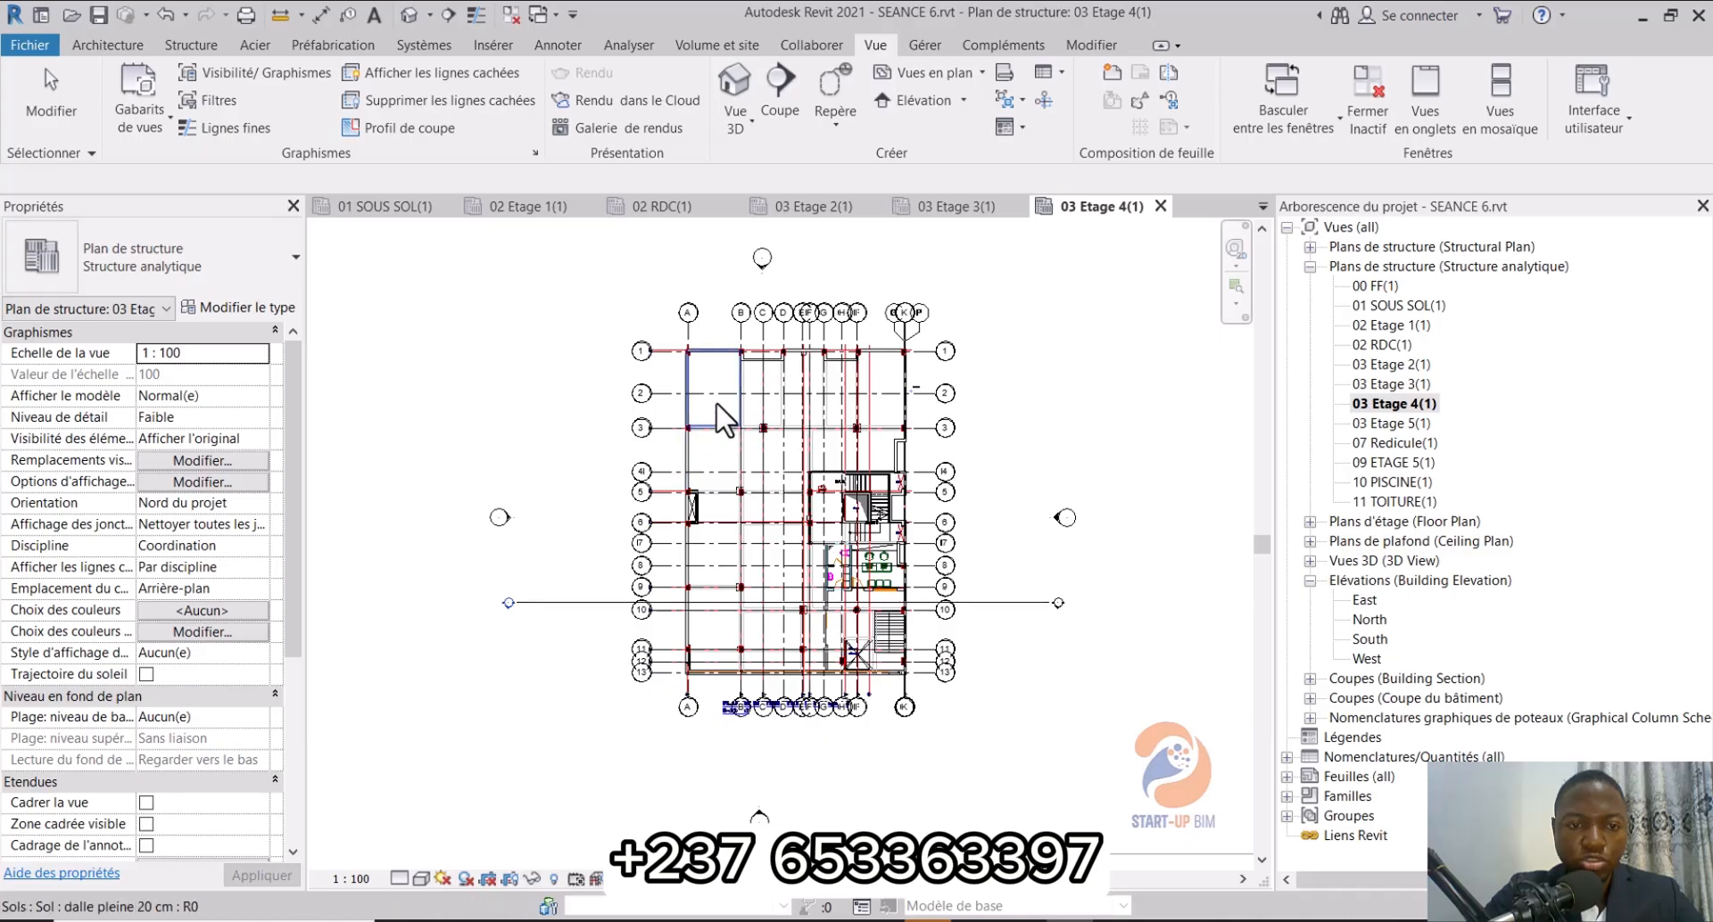
scroll(719, 398, "up", 1)
left_click(143, 123)
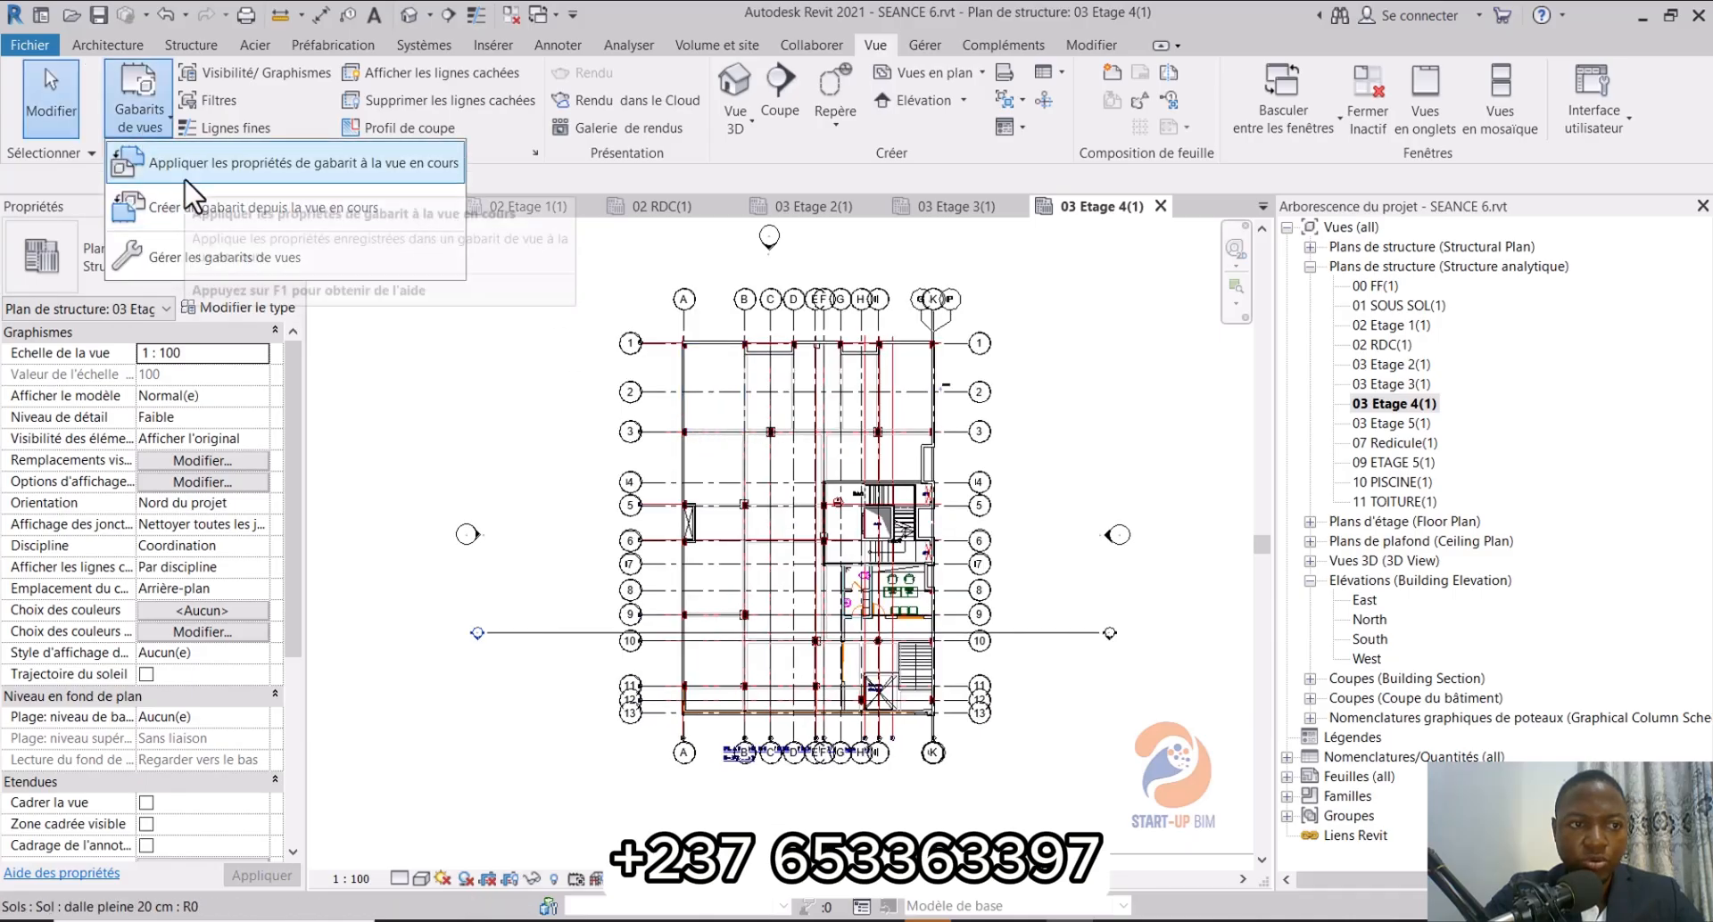
left_click(183, 168)
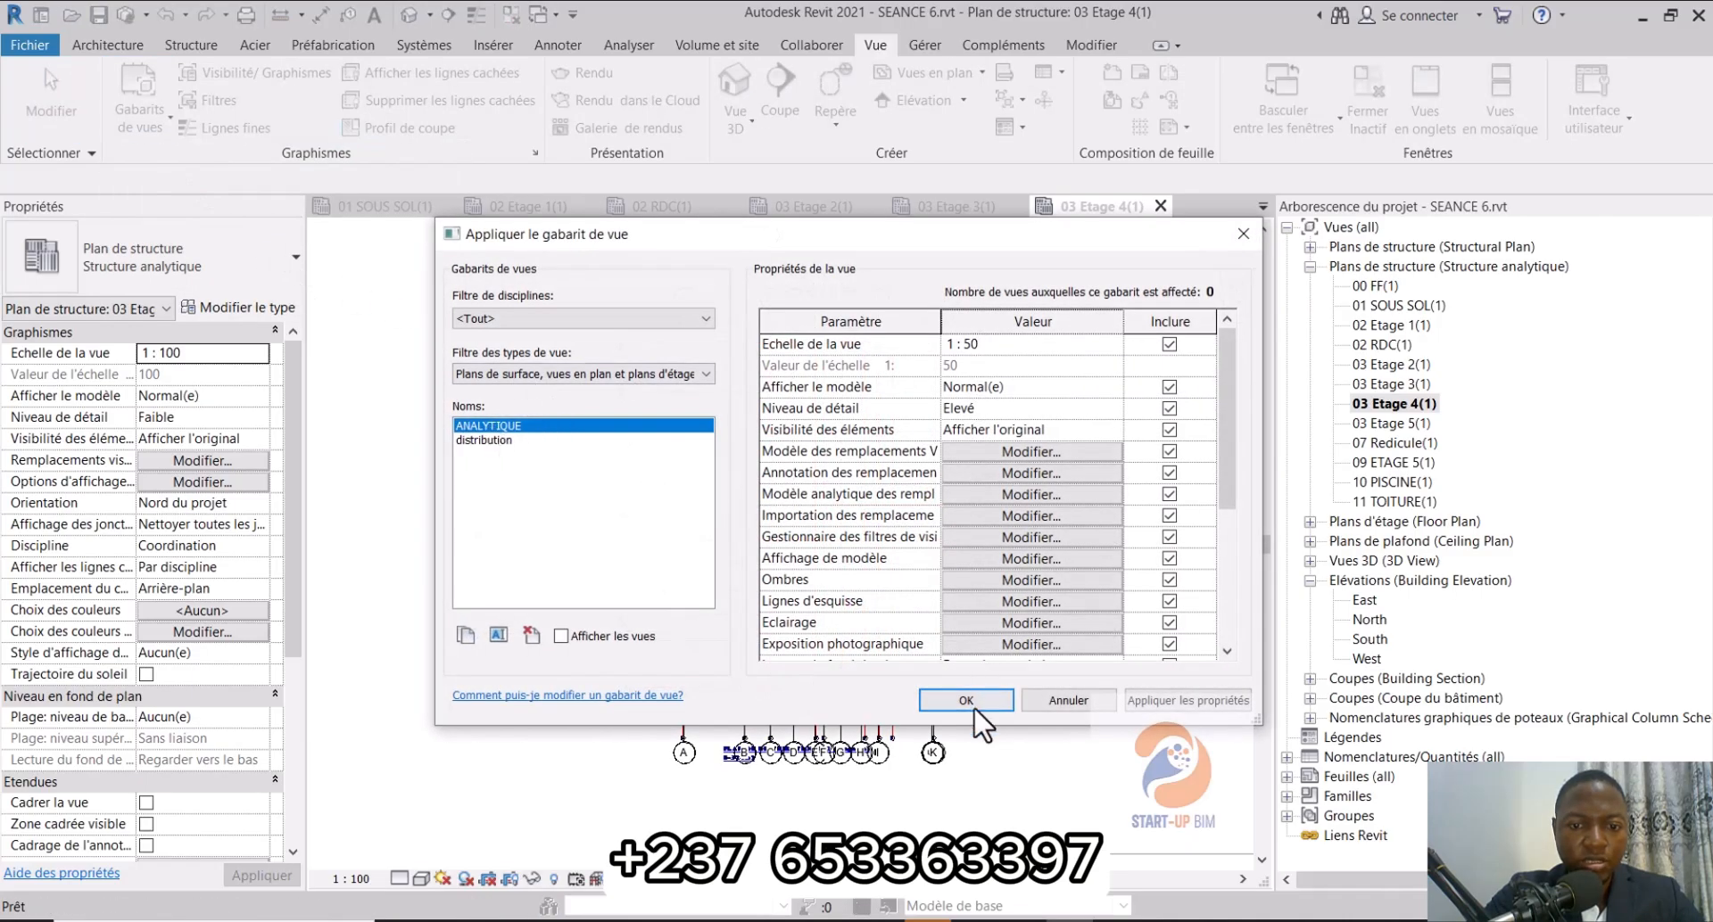
left_click(975, 707)
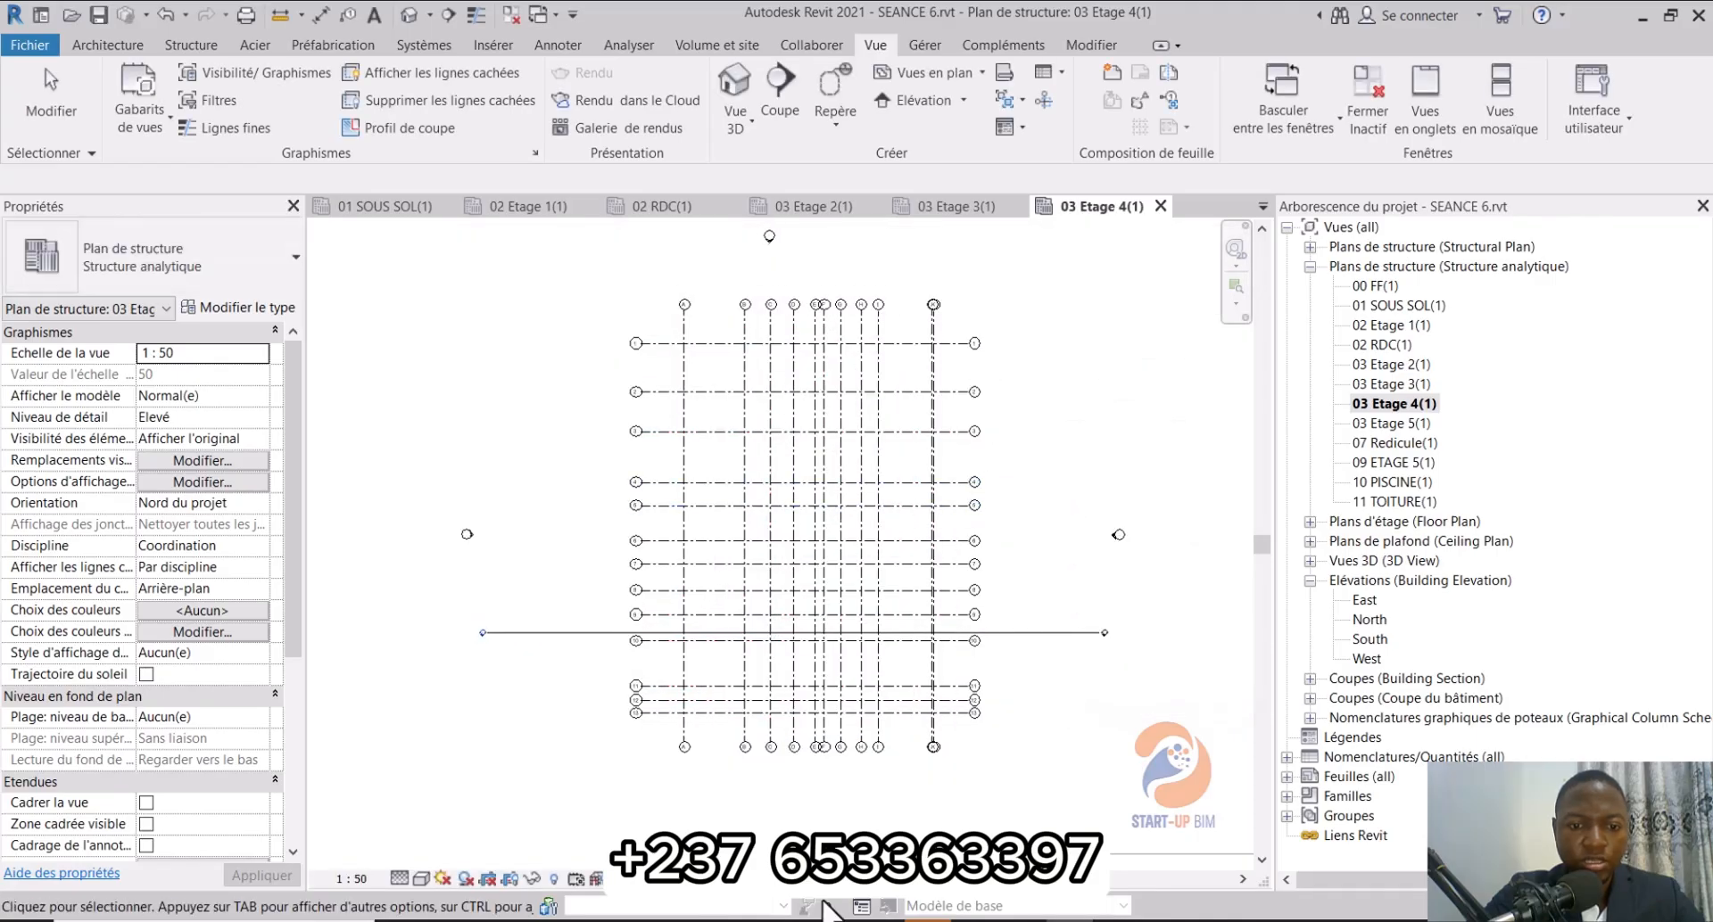
left_click(575, 879)
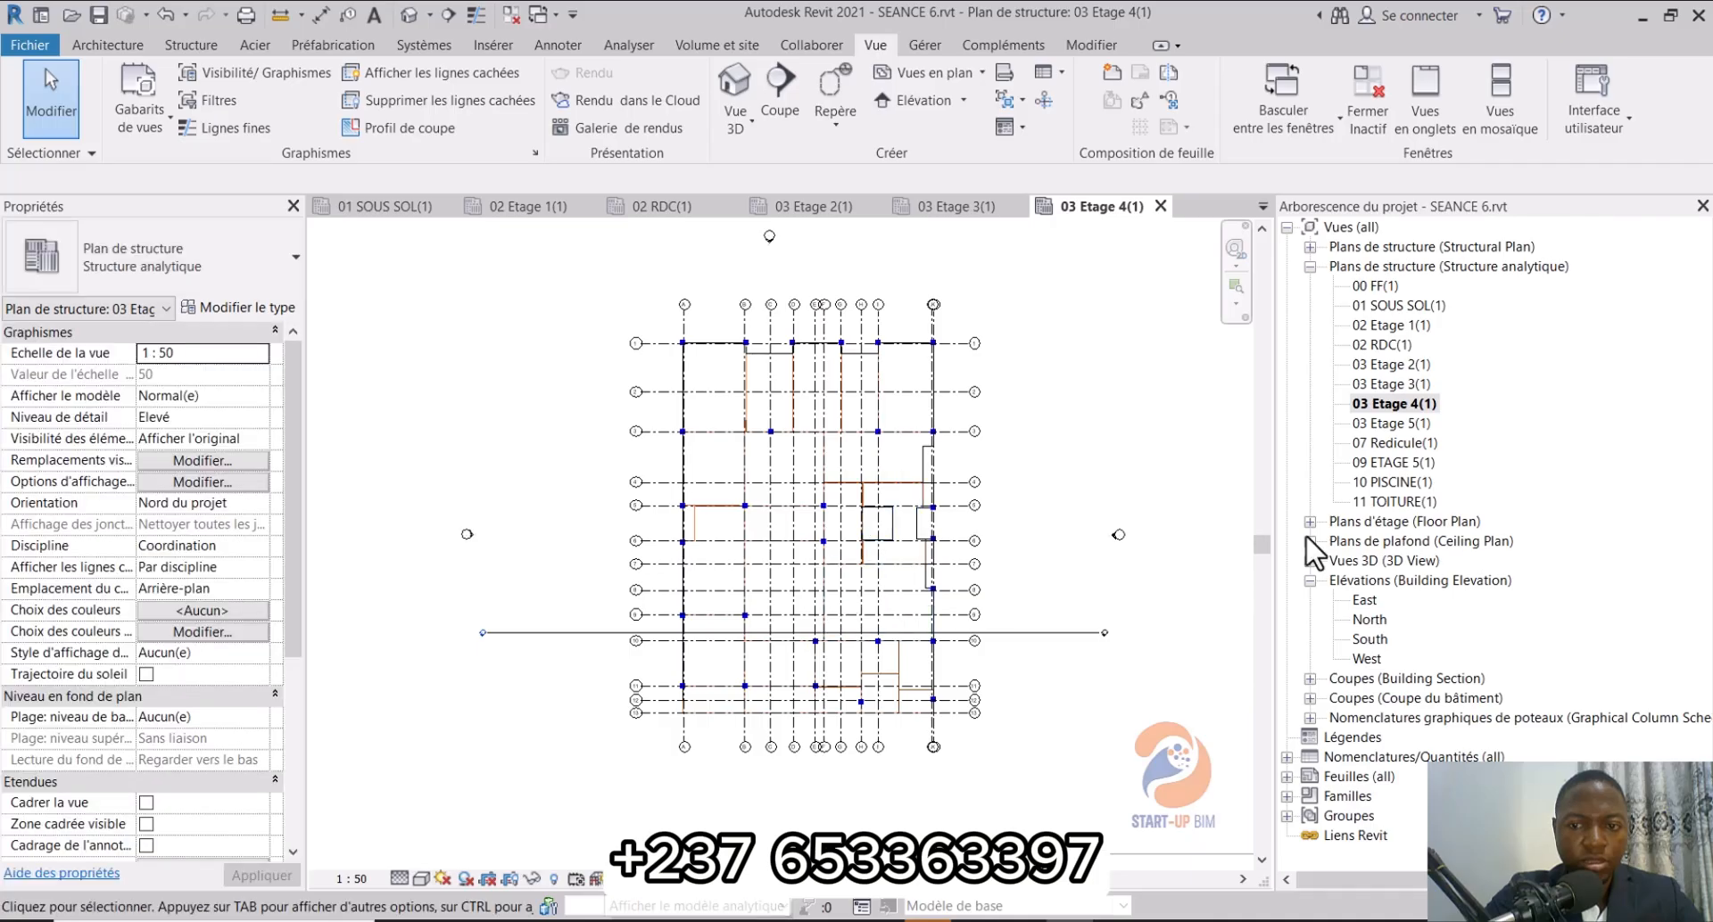
Step: Open the 03 Etage 5(1) analytical plan and apply the ANALYTIQUE view template to it
double_click(1393, 422)
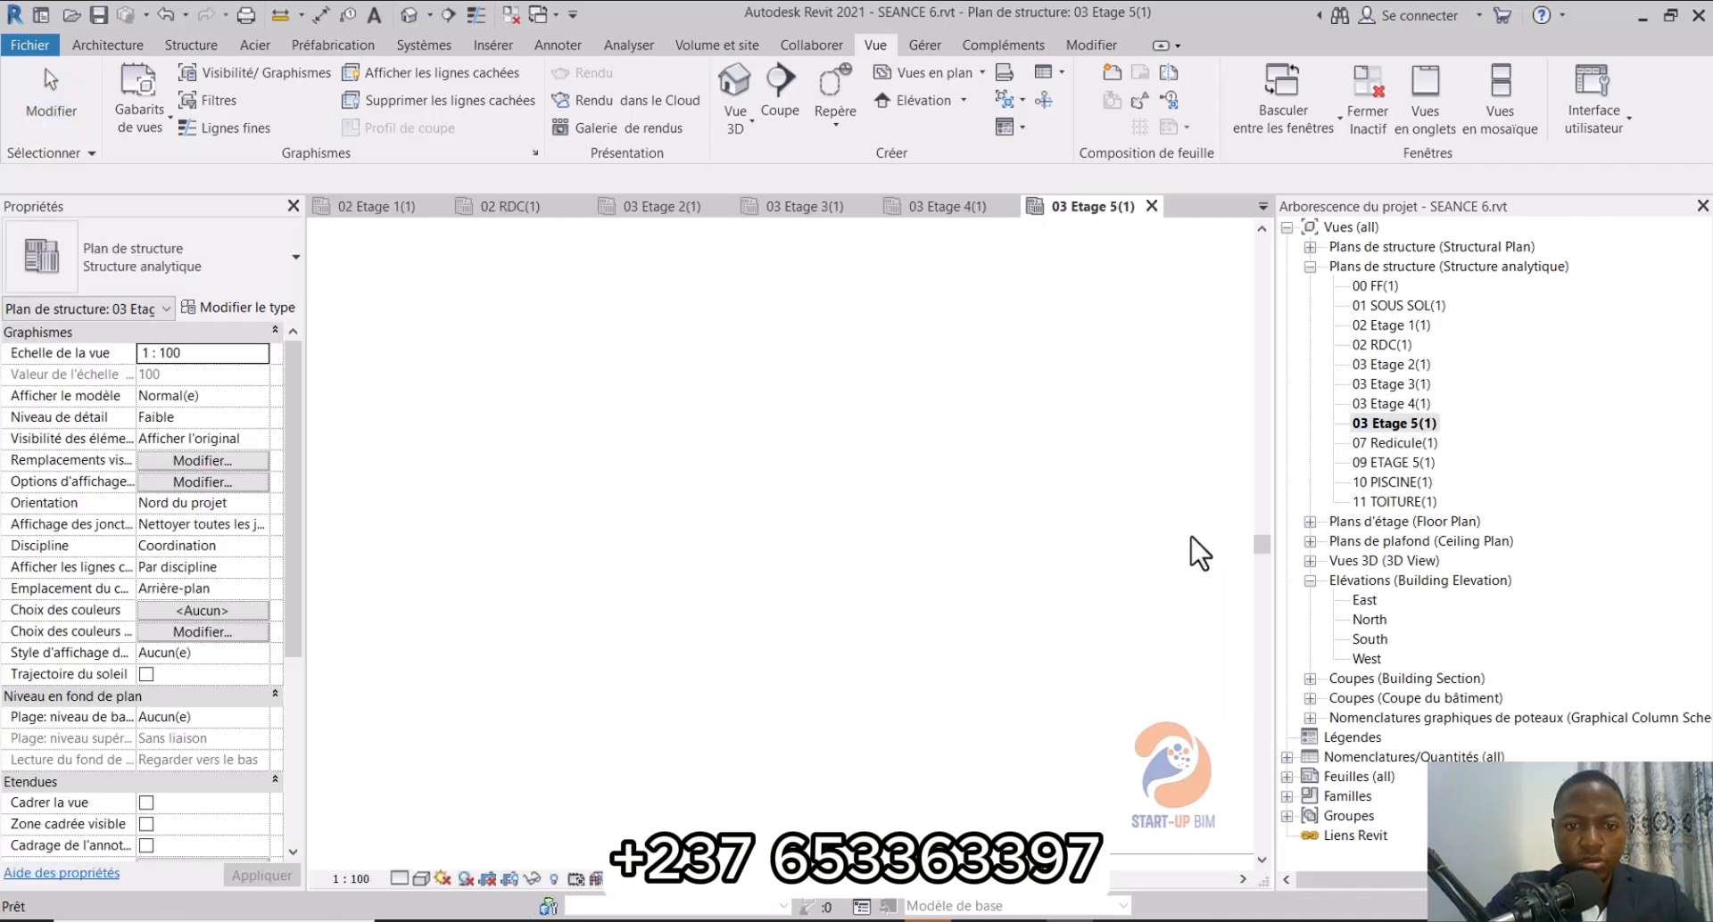
left_click(160, 109)
left_click(192, 165)
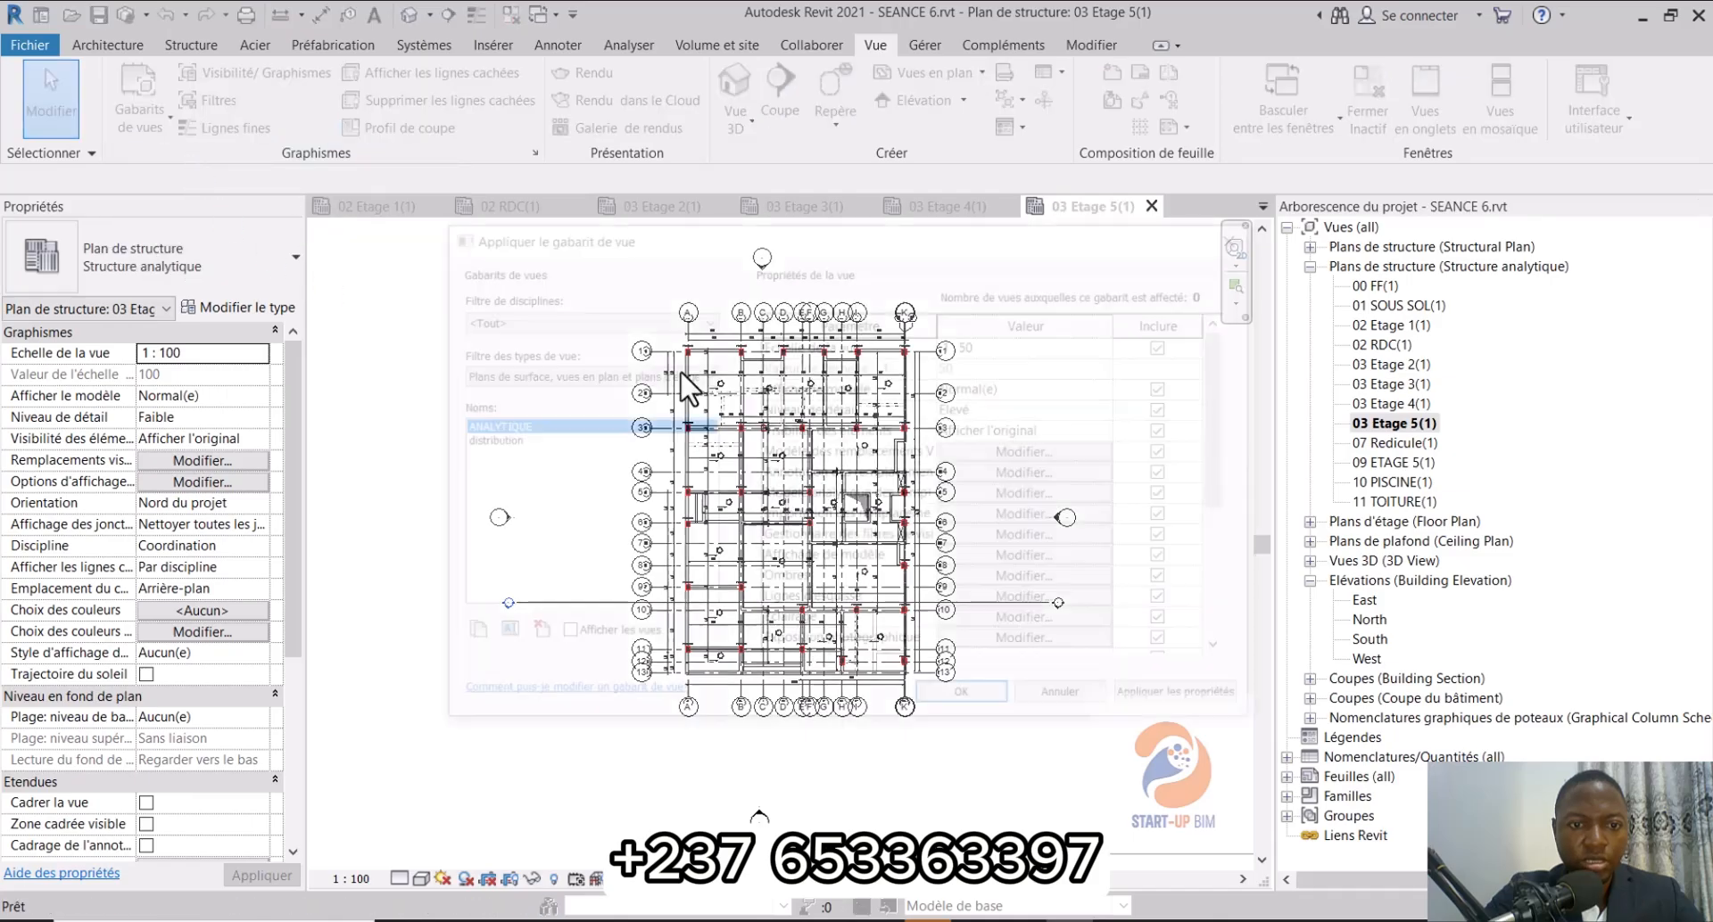
left_click(959, 701)
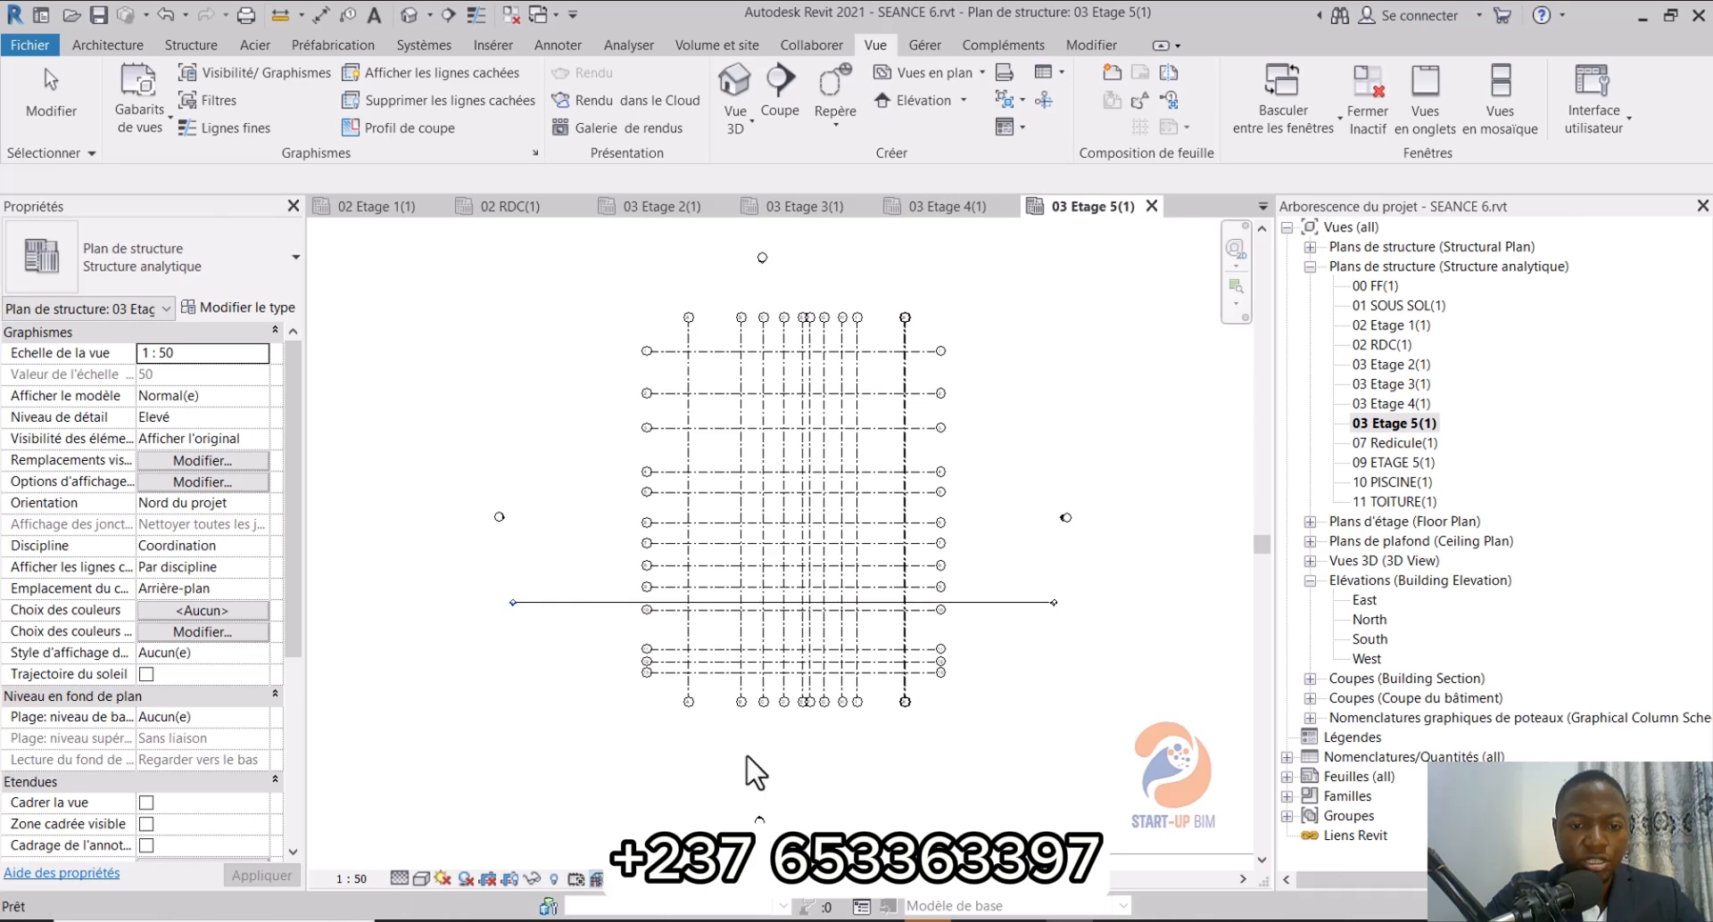
scroll(849, 463, "up", 2)
Step: Apply the ANALYTIQUE view template to the 07 Redicule(1) analytical plan and display its analytical model
double_click(1394, 443)
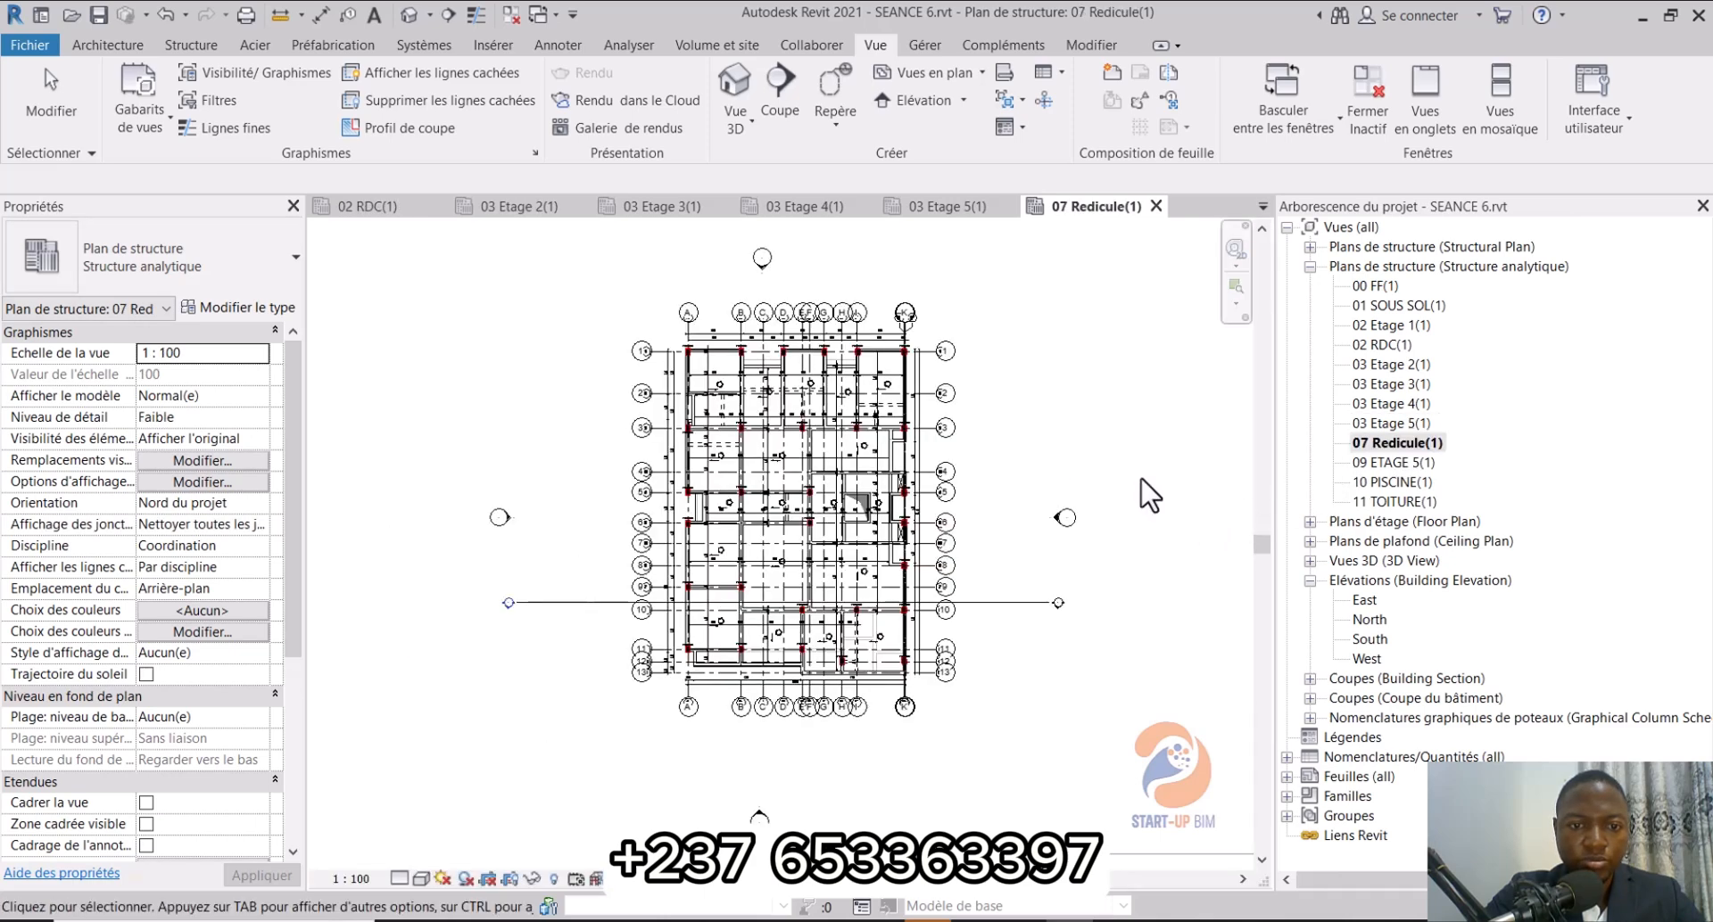
left_click(151, 107)
left_click(214, 163)
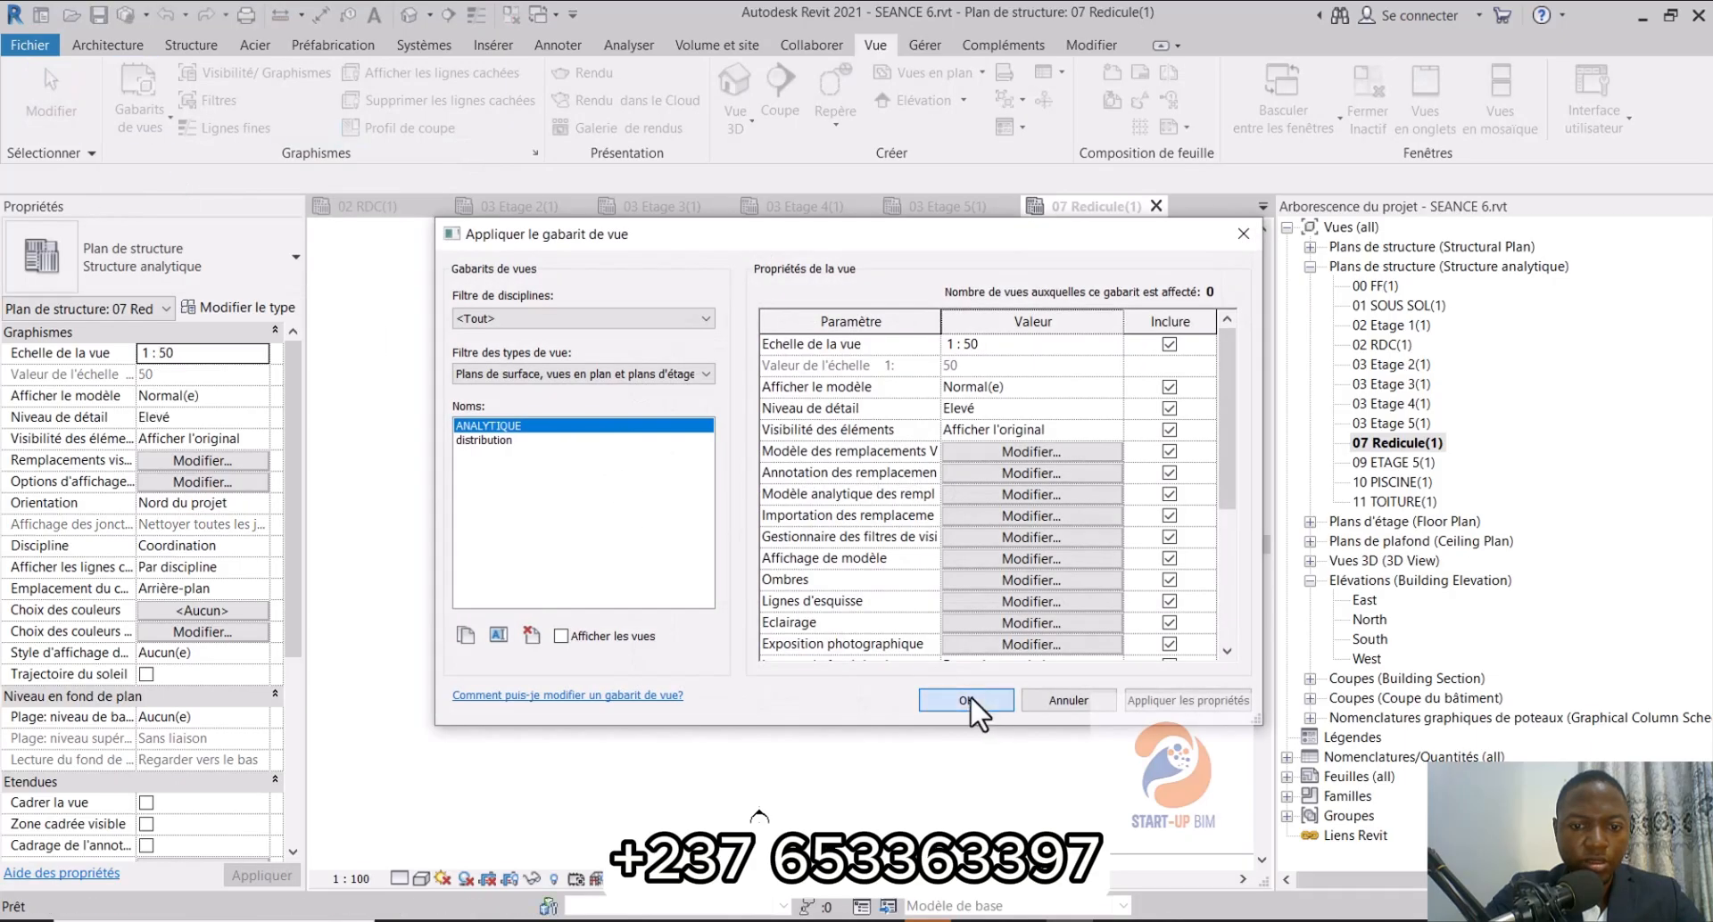
left_click(971, 698)
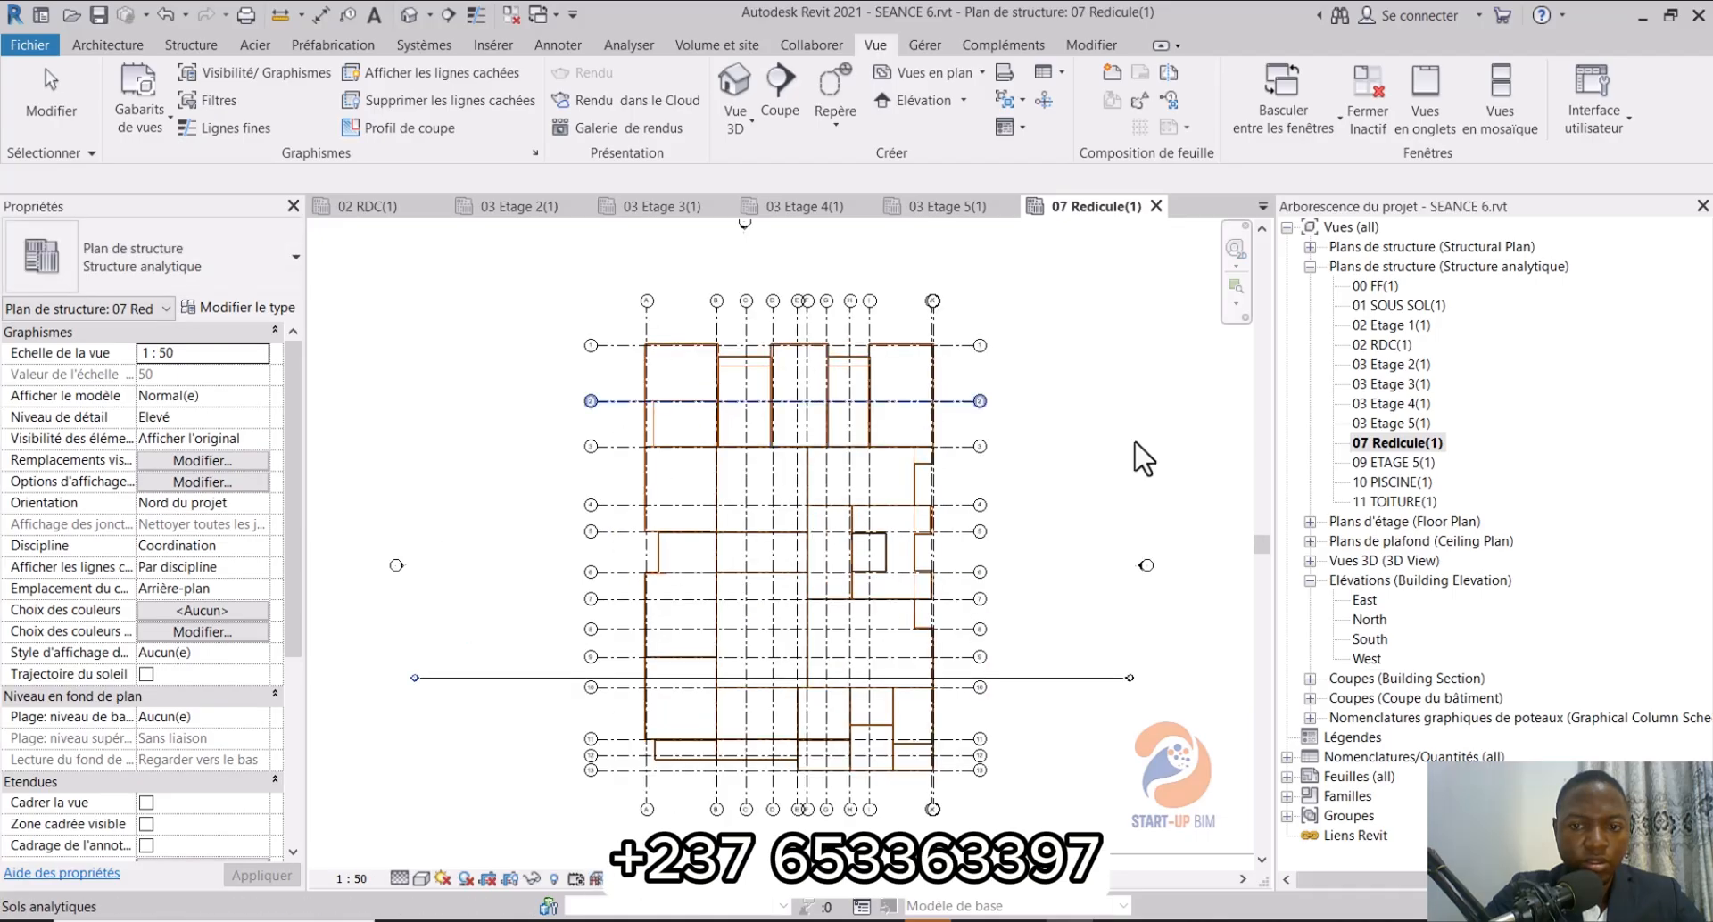
Step: Apply the ANALYTIQUE view template to the 09 ETAGE 5(1) analytical plan and display its analytical model
left_click(1385, 462)
double_click(1385, 462)
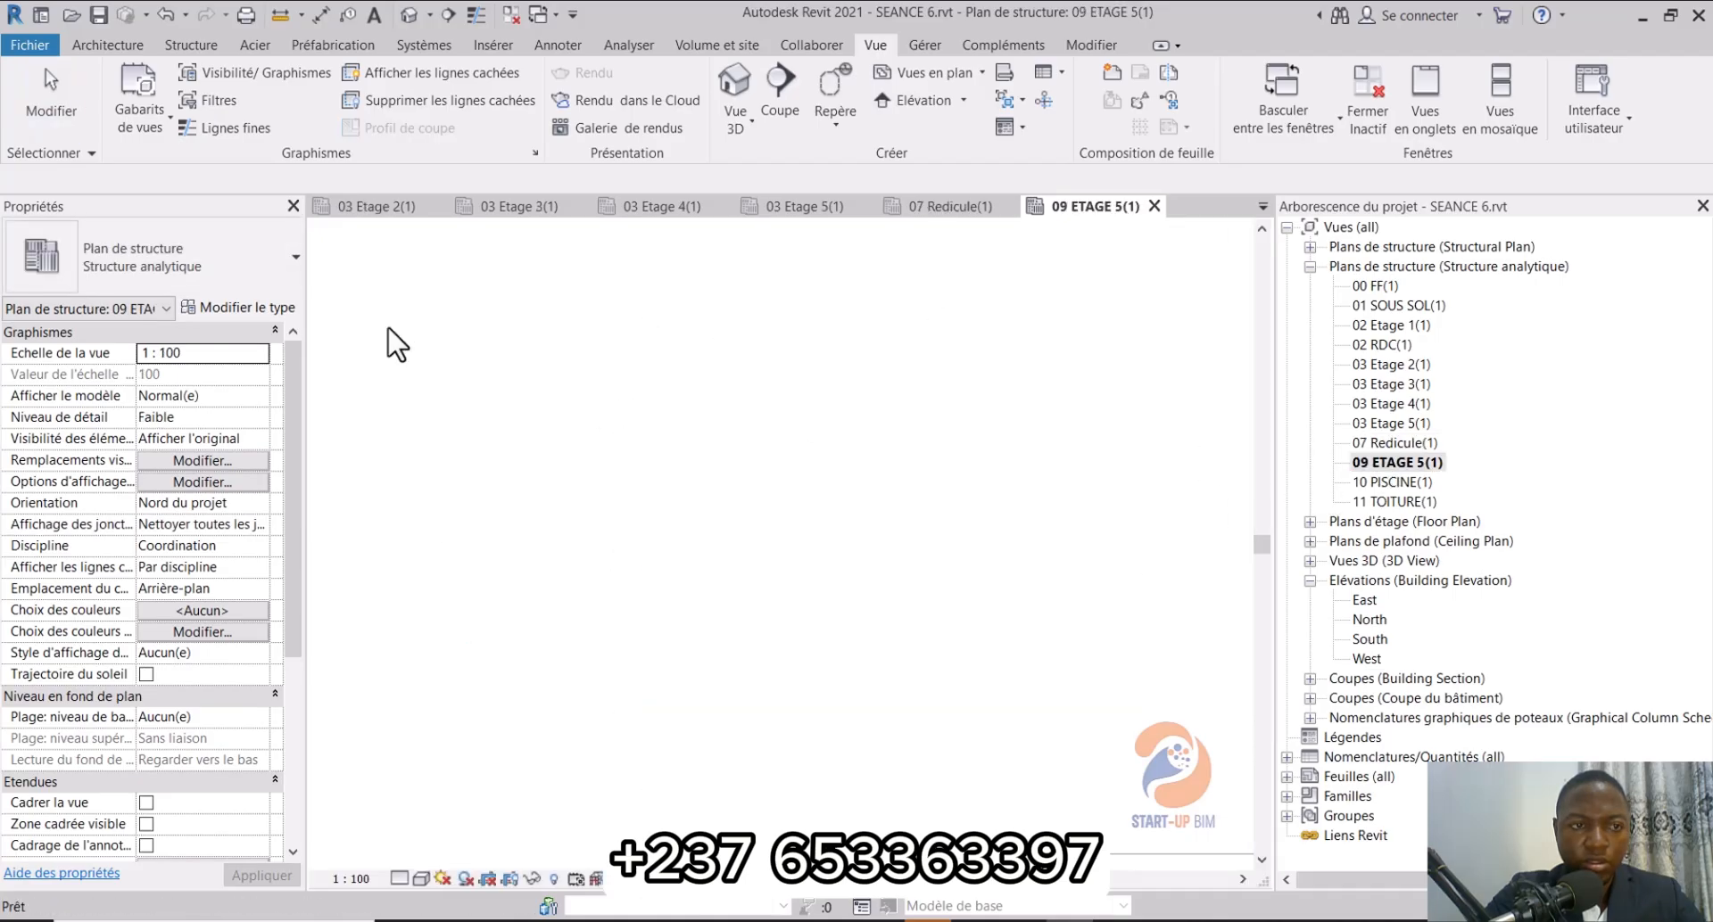
left_click(167, 118)
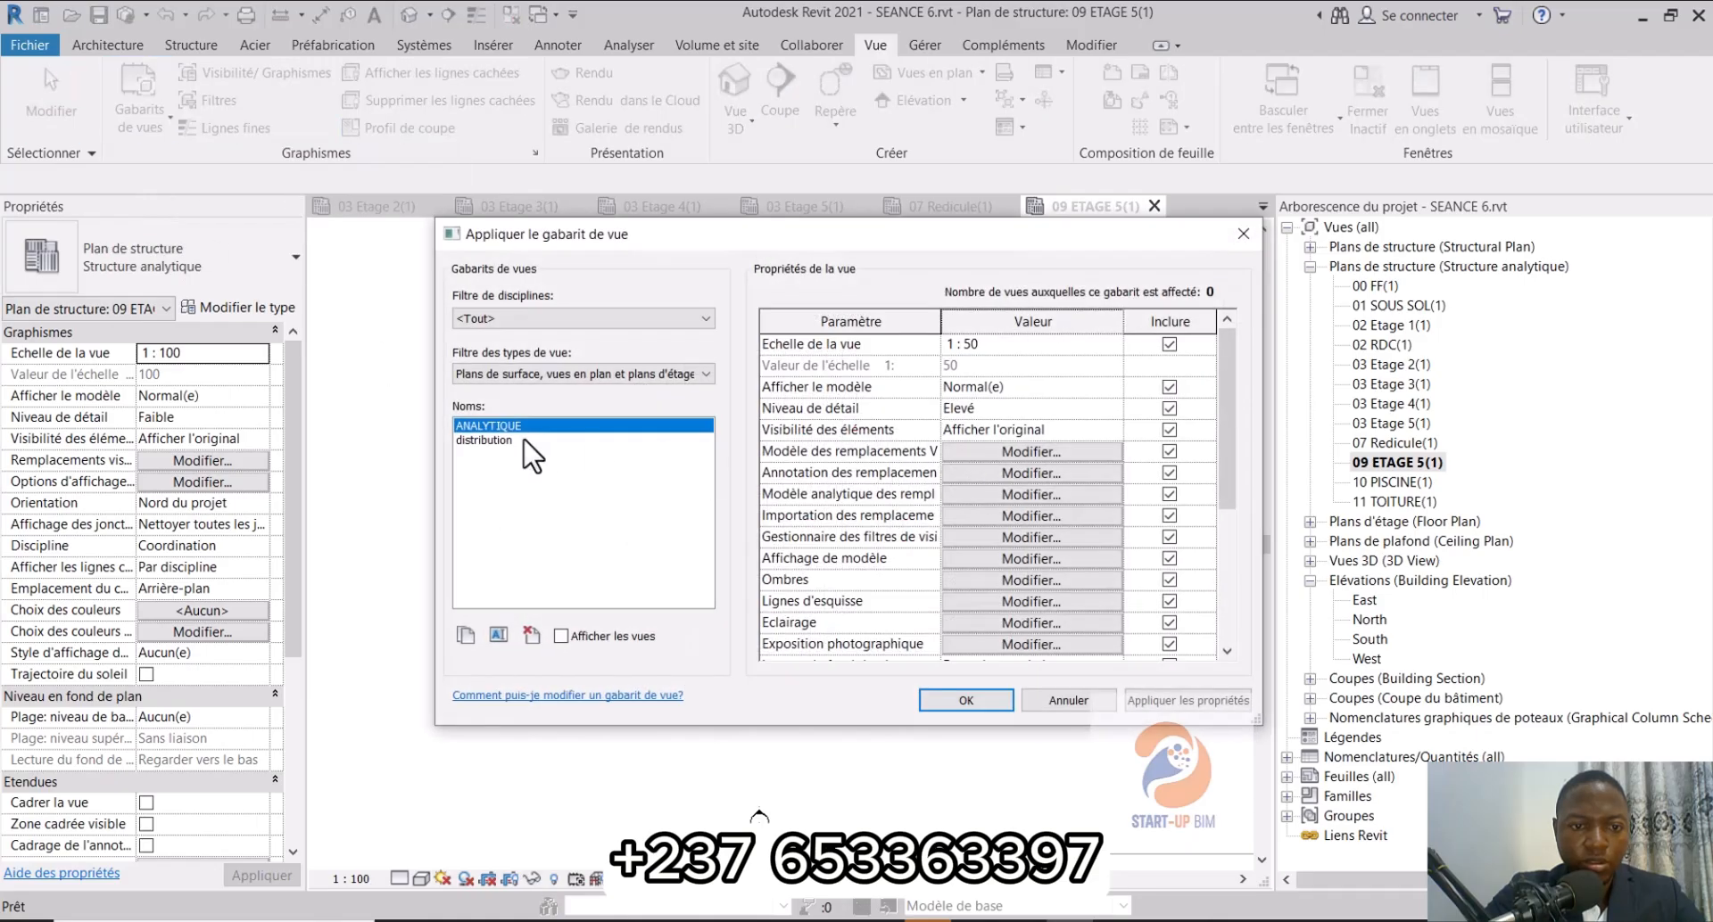
left_click(974, 701)
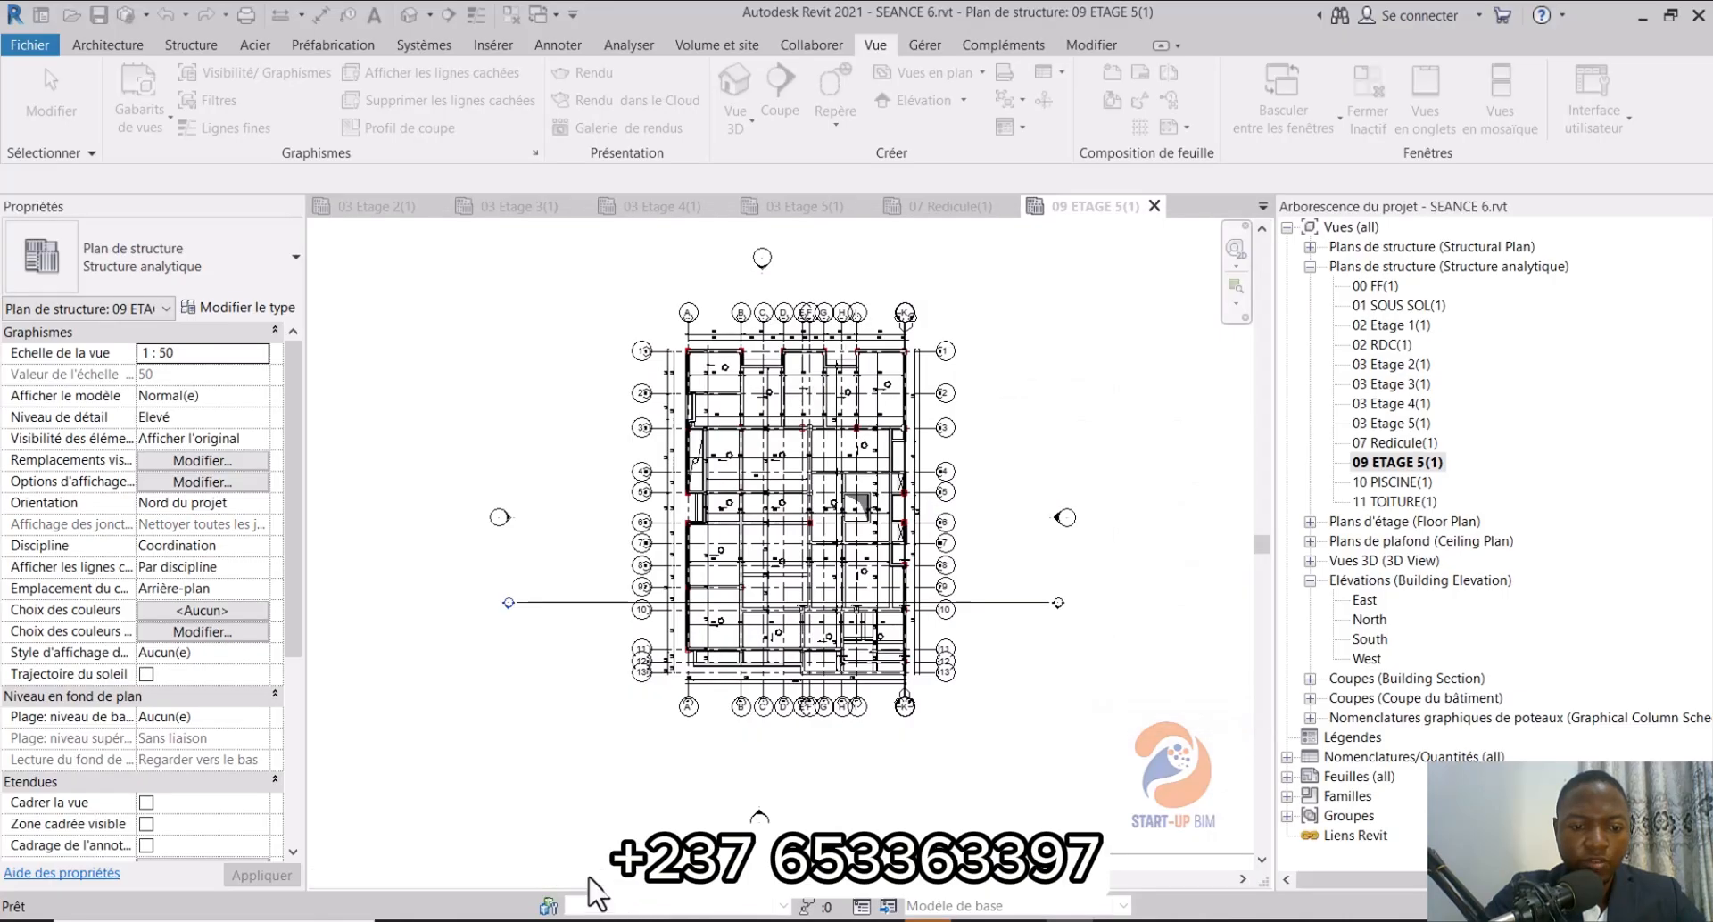
scroll(816, 485, "up", 3)
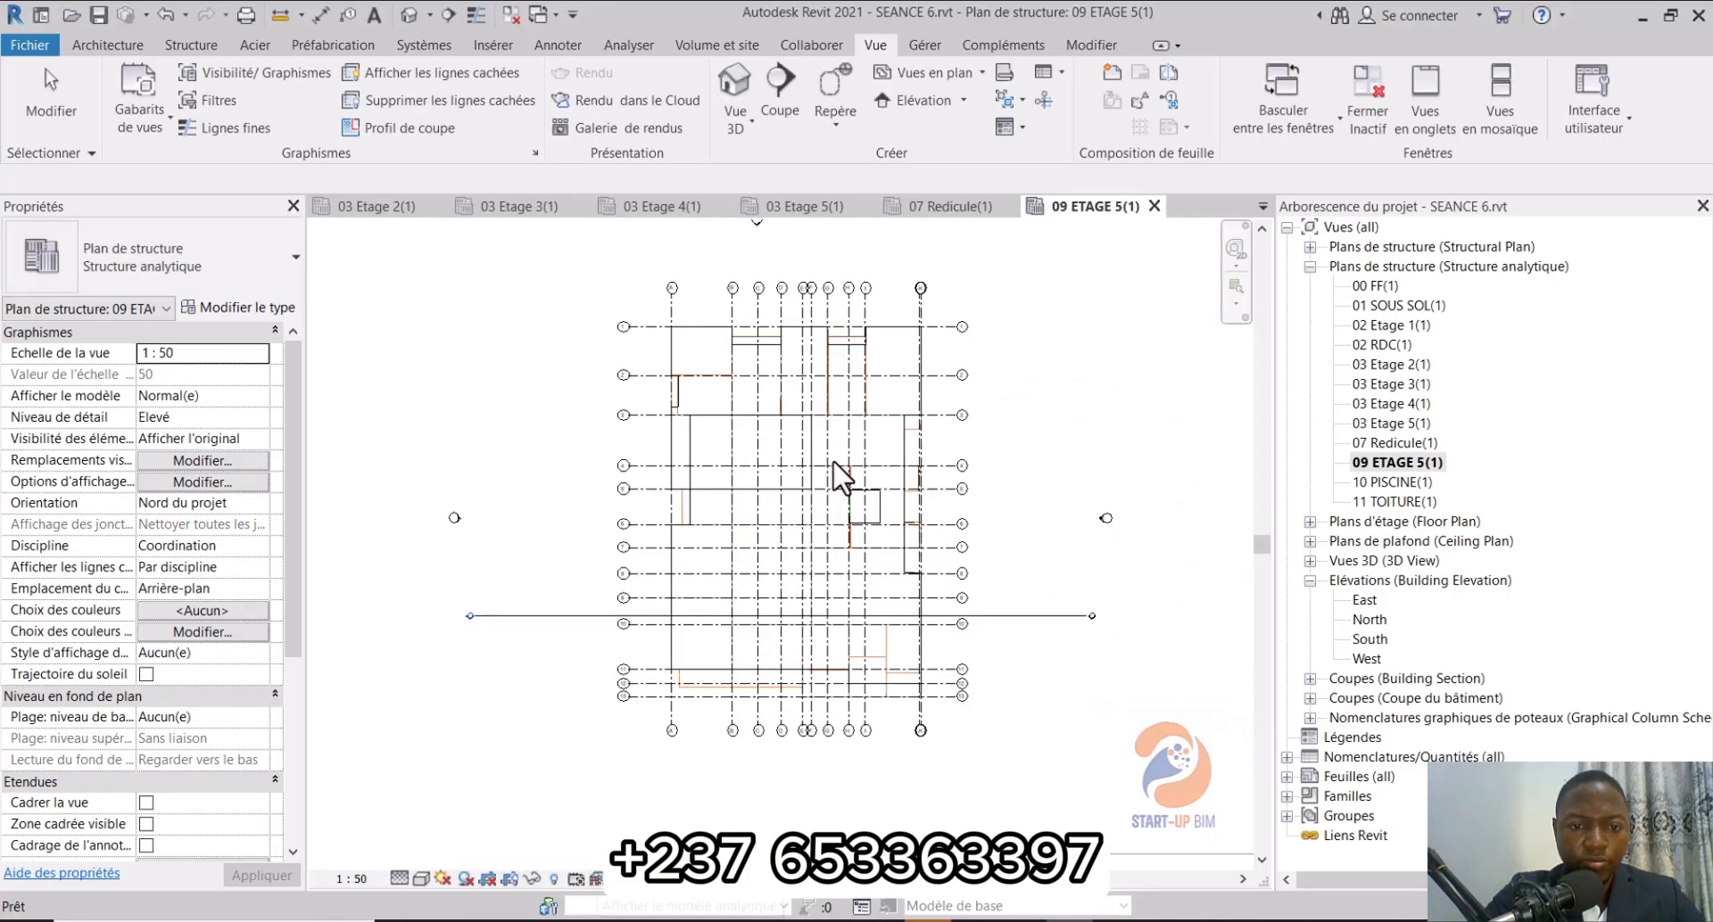
Step: Apply the ANALYTIQUE view template to the 10 PISCINE(1) analytical plan and display its analytical model
double_click(1406, 481)
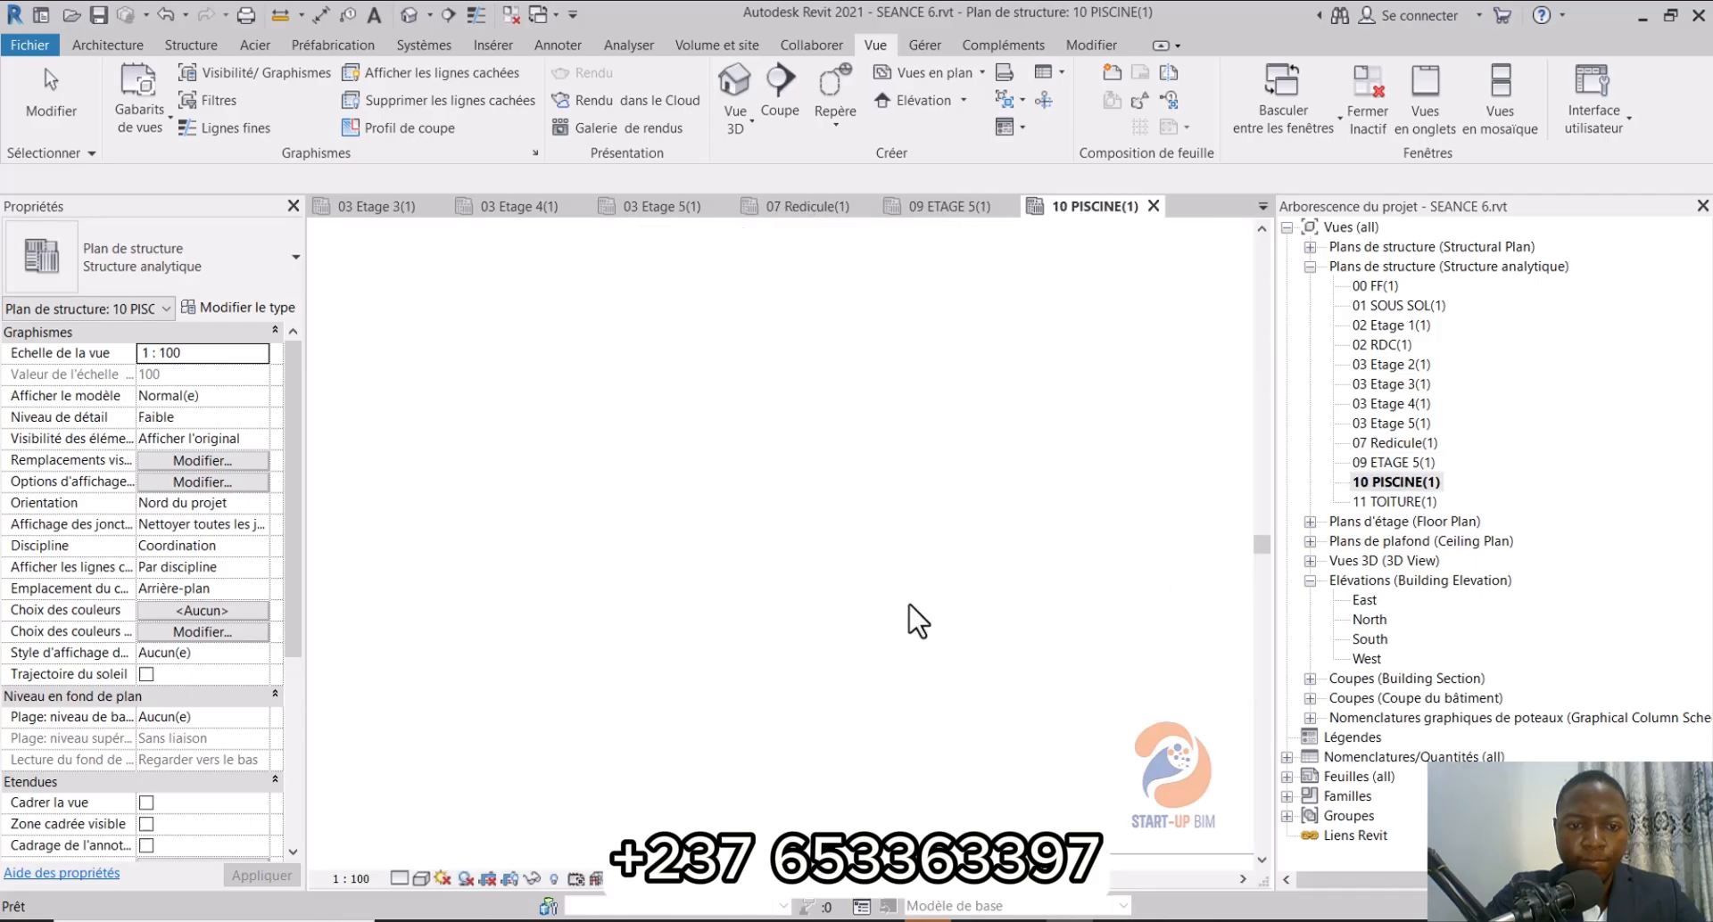
left_click(140, 124)
left_click(185, 172)
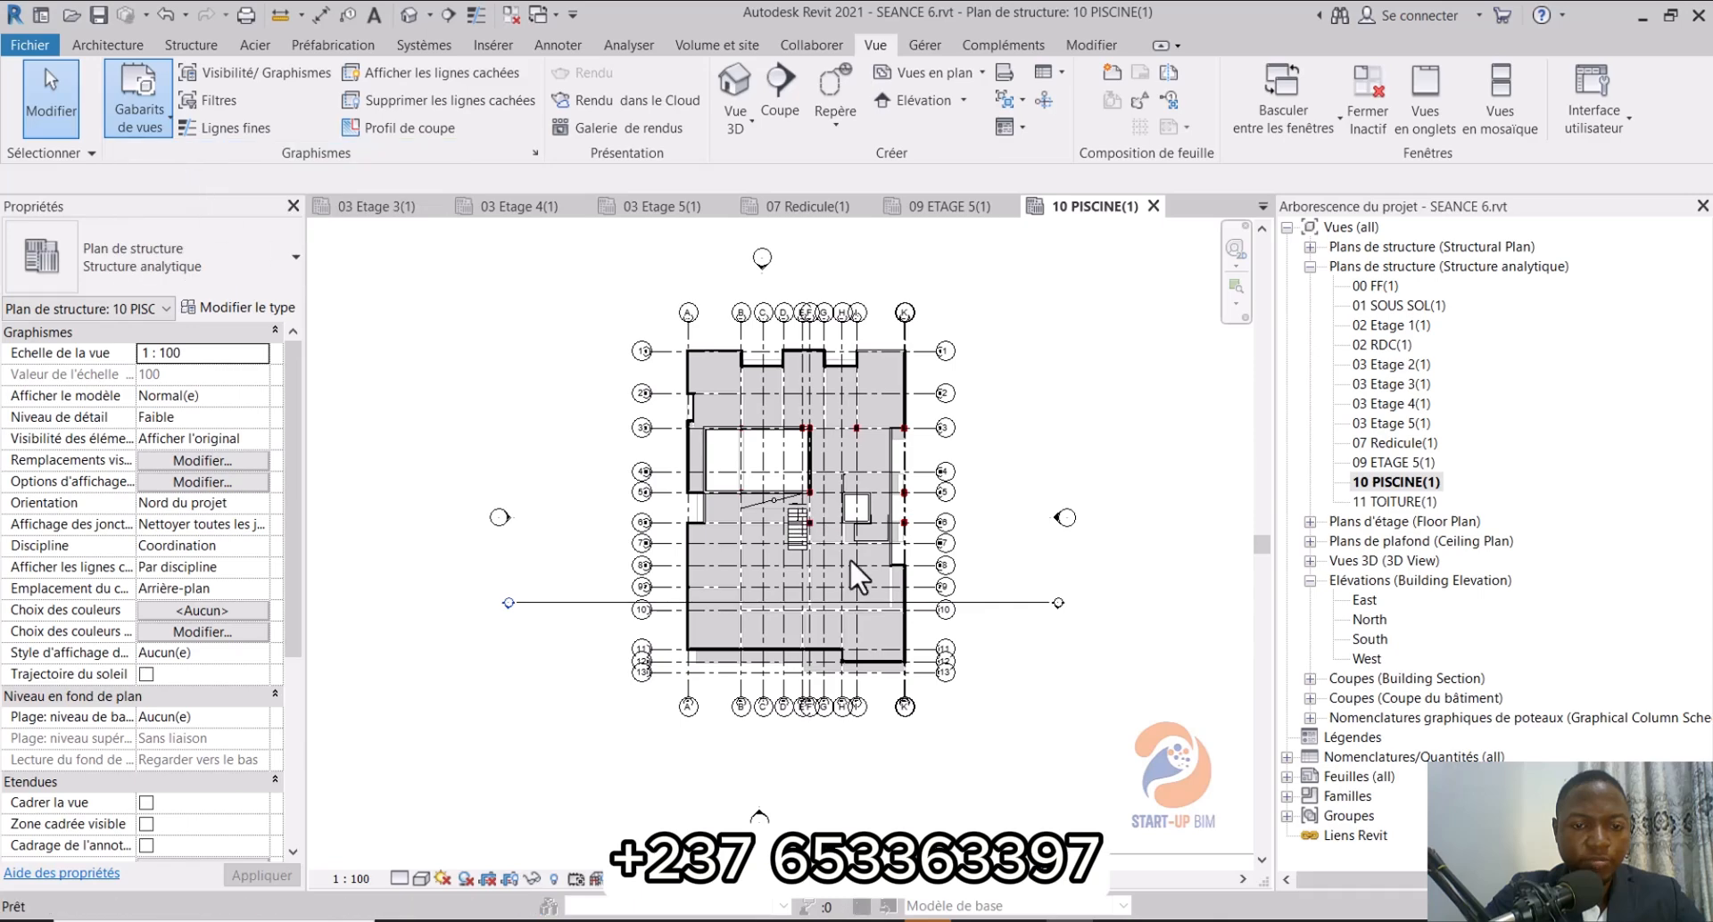
left_click(965, 701)
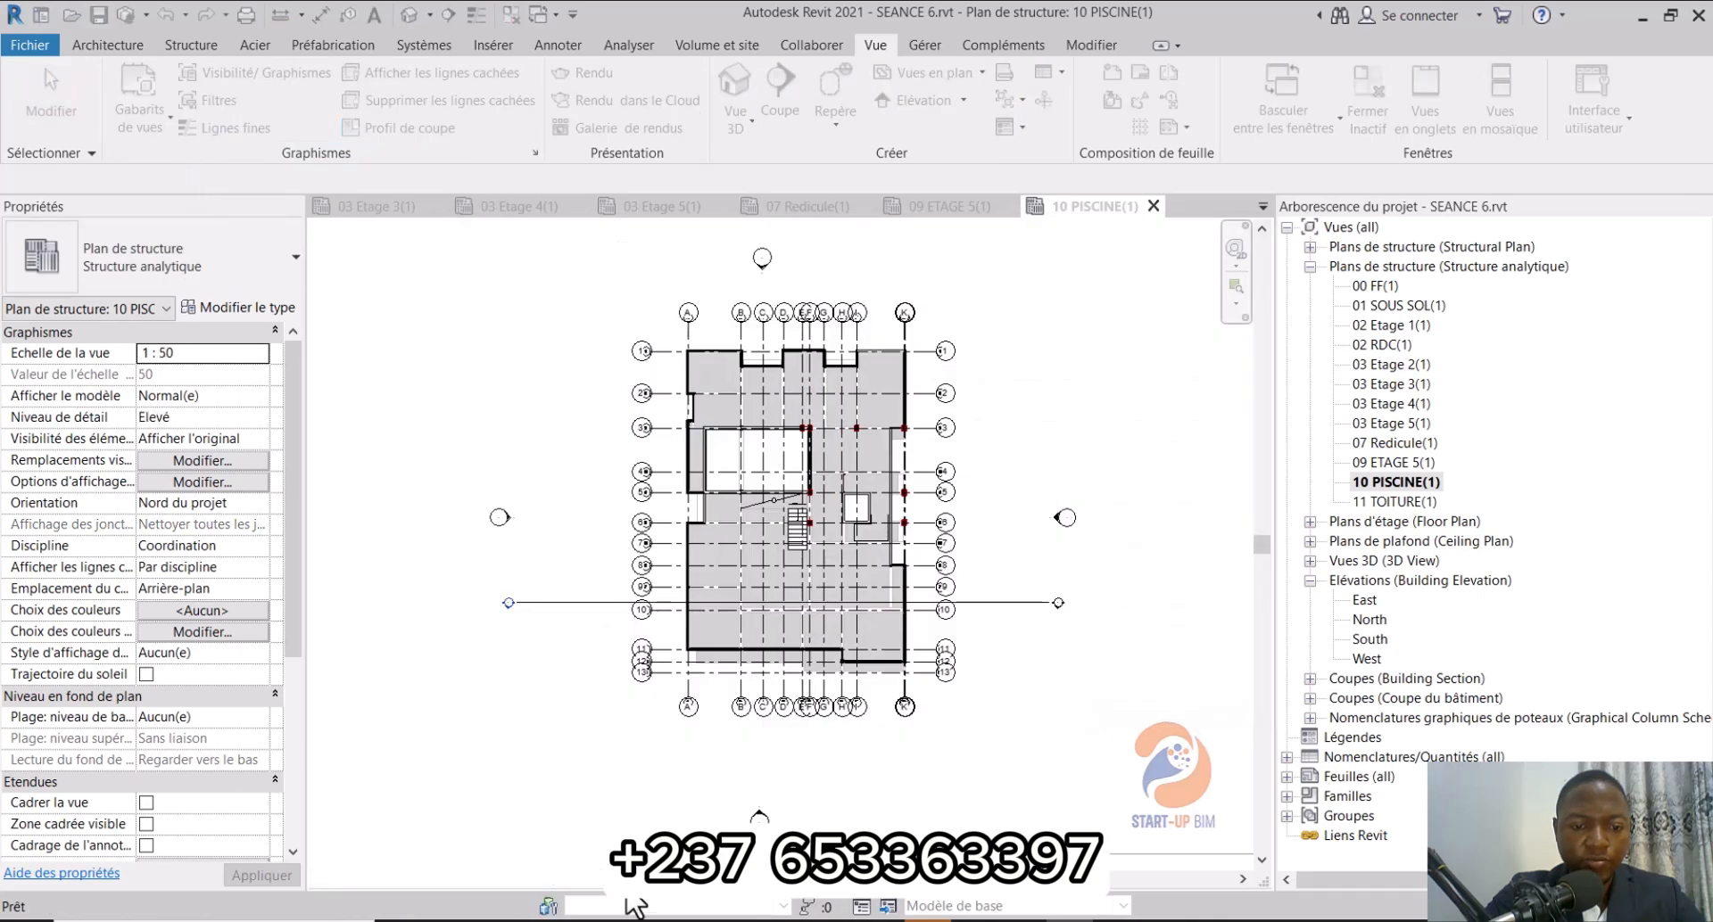
scroll(825, 477, "up", 2)
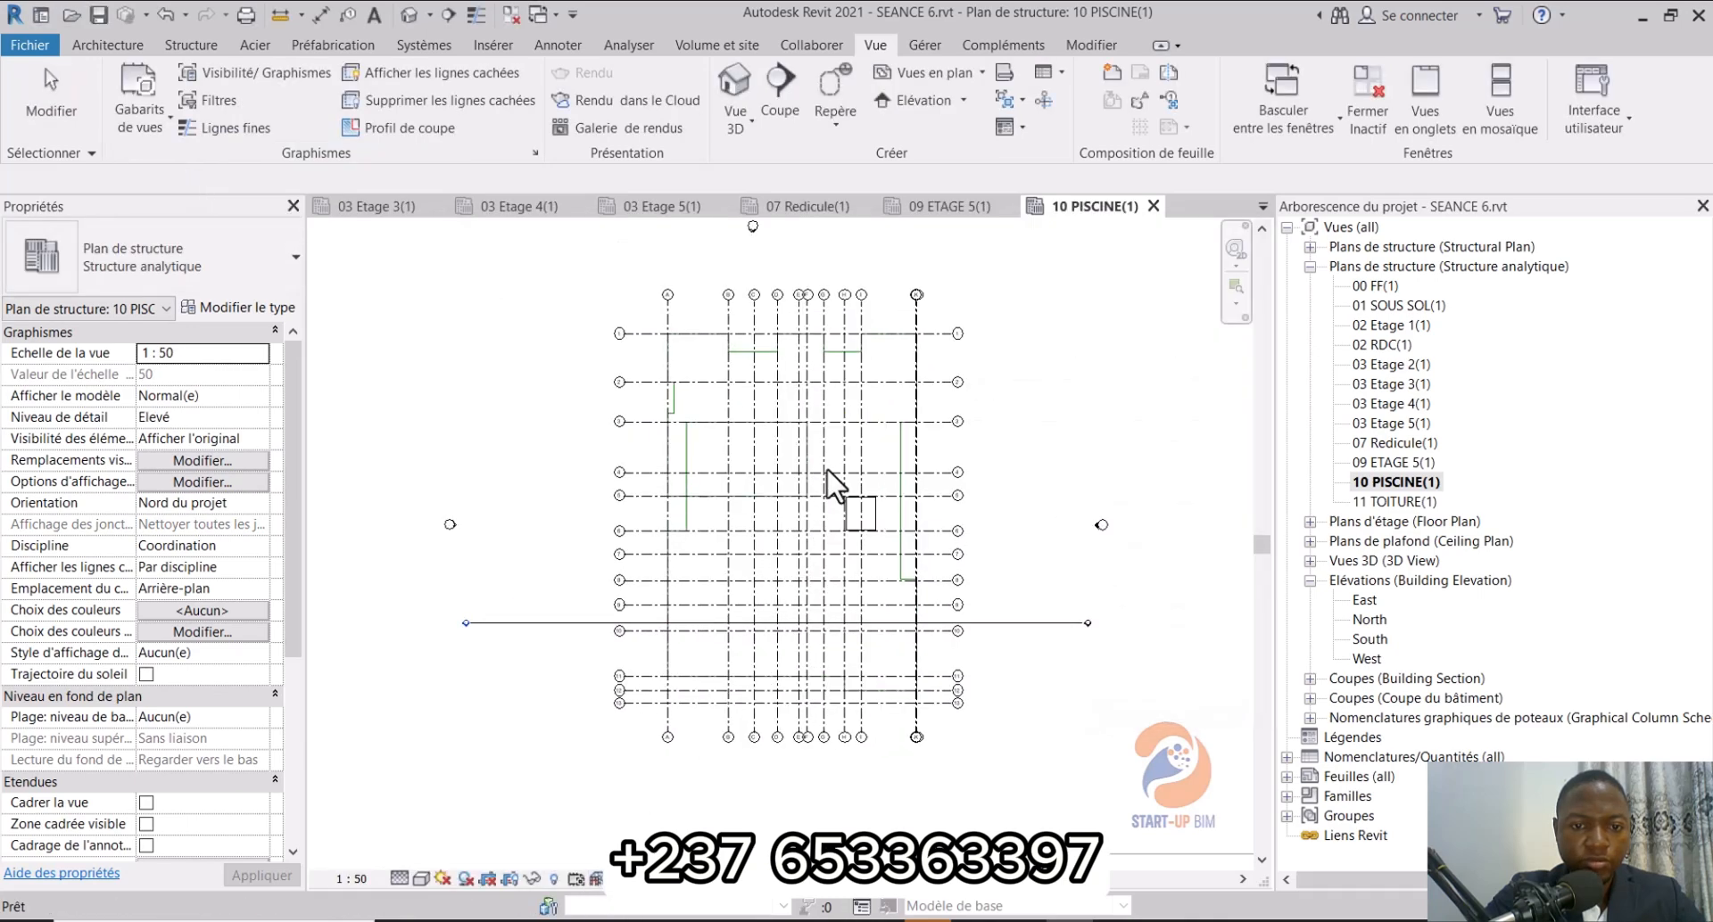
Step: Apply the ANALYTIQUE view template to the 11 TOITURE(1) analytical plan and display its analytical model
double_click(1391, 503)
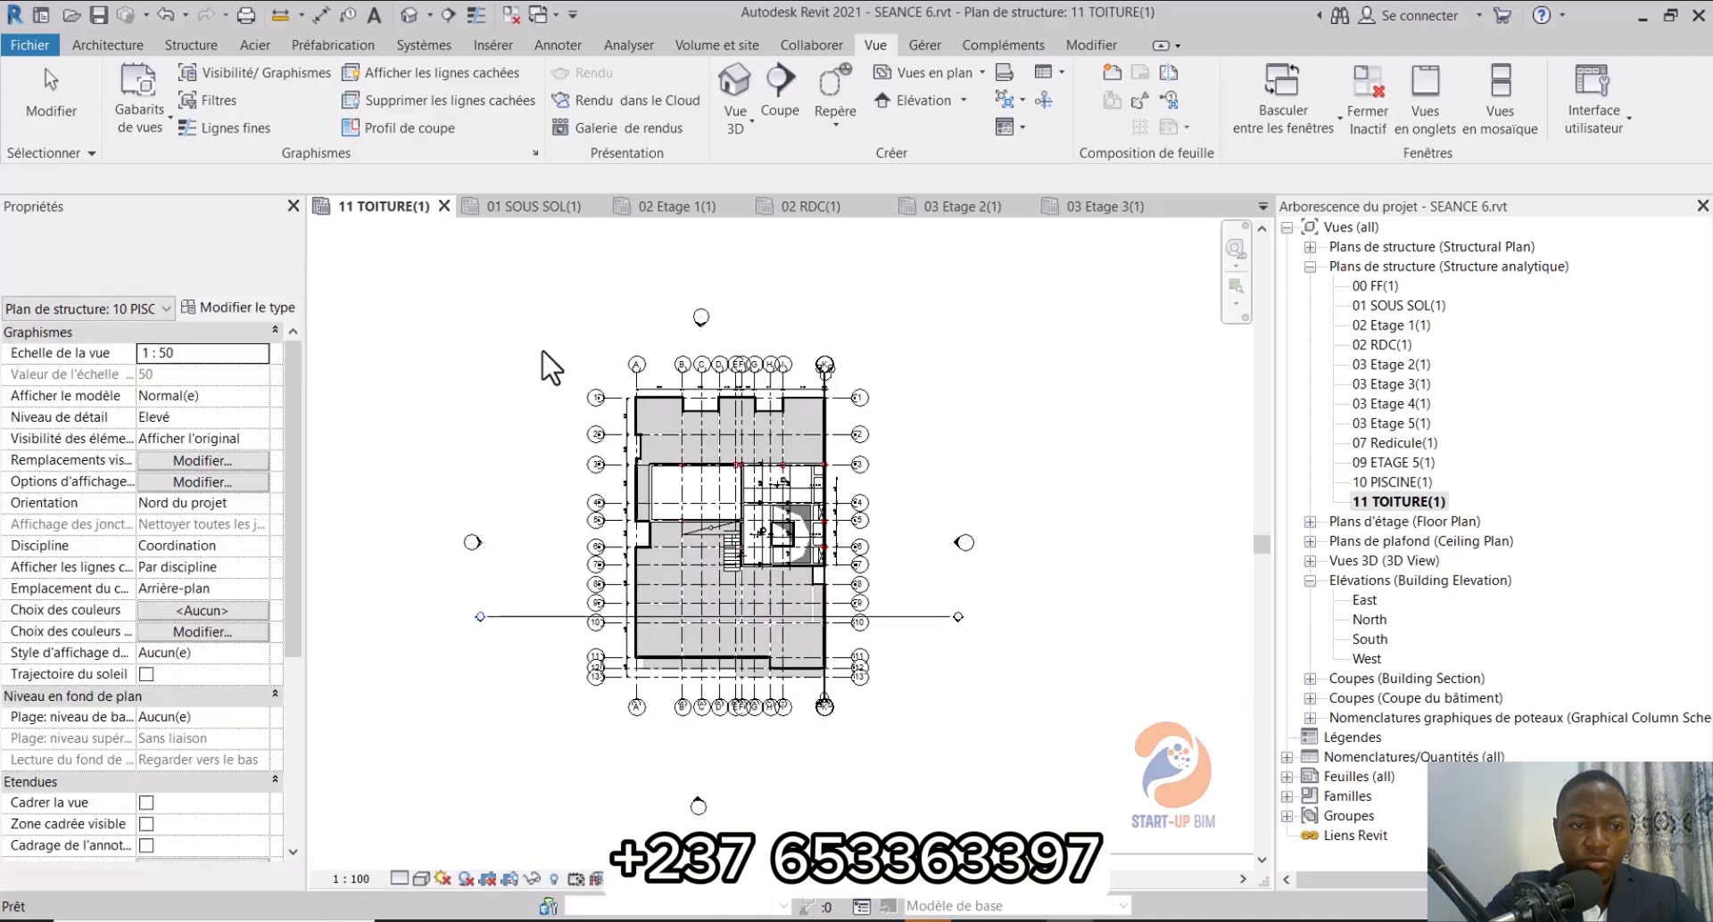
left_click(140, 116)
left_click(180, 162)
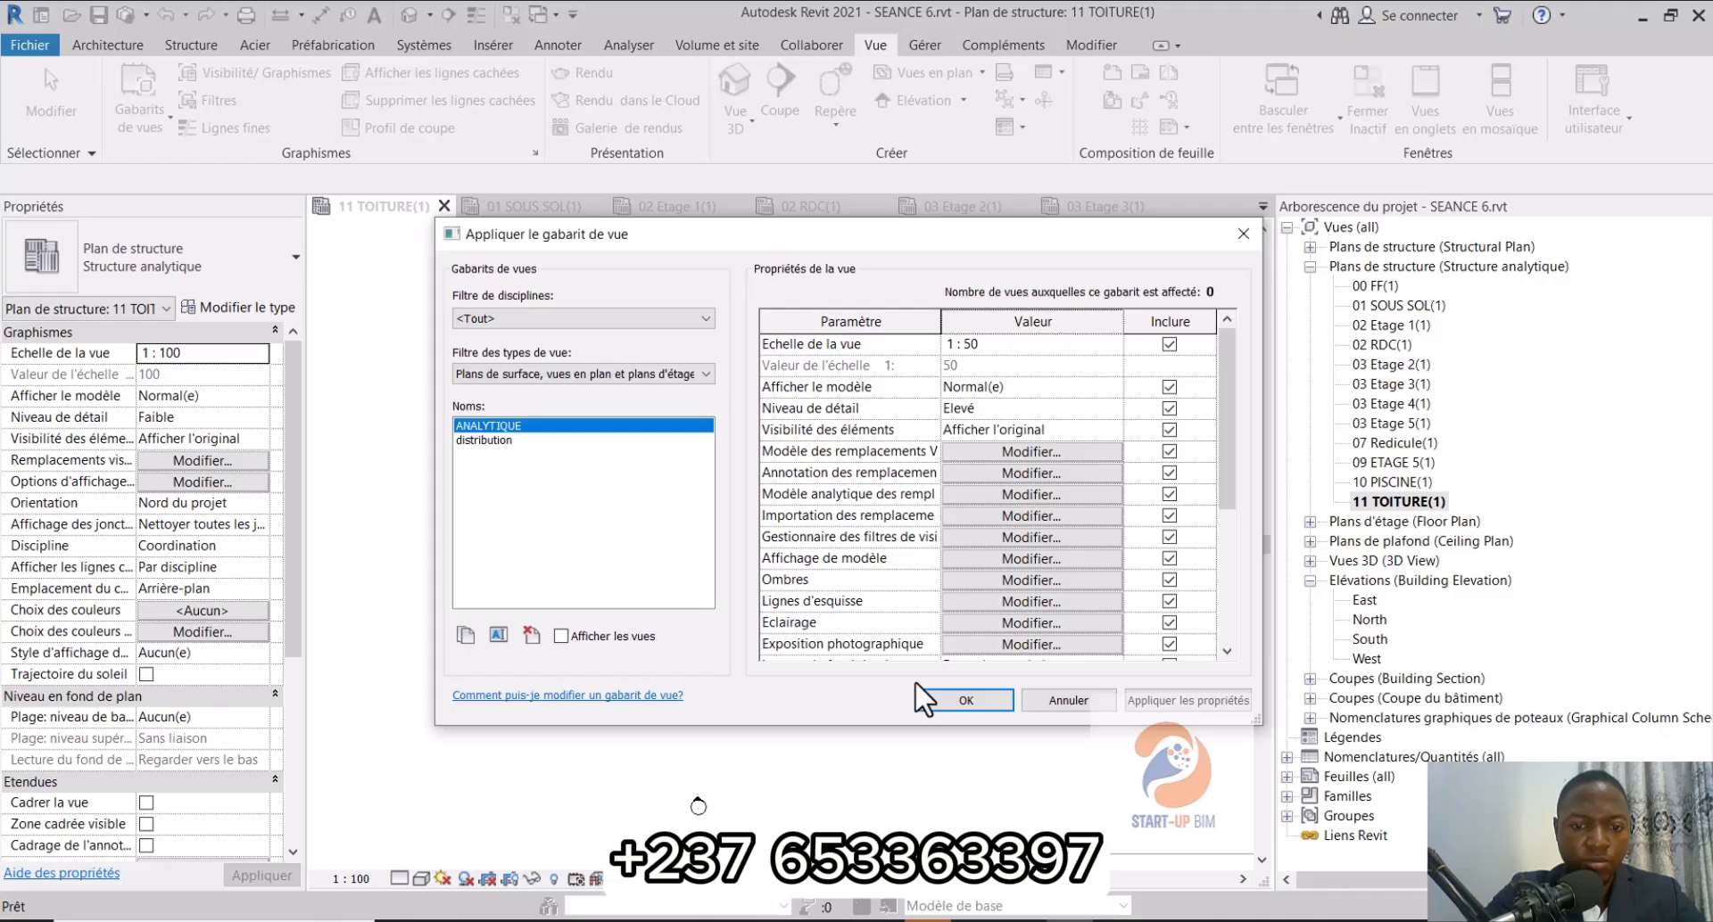
left_click(948, 696)
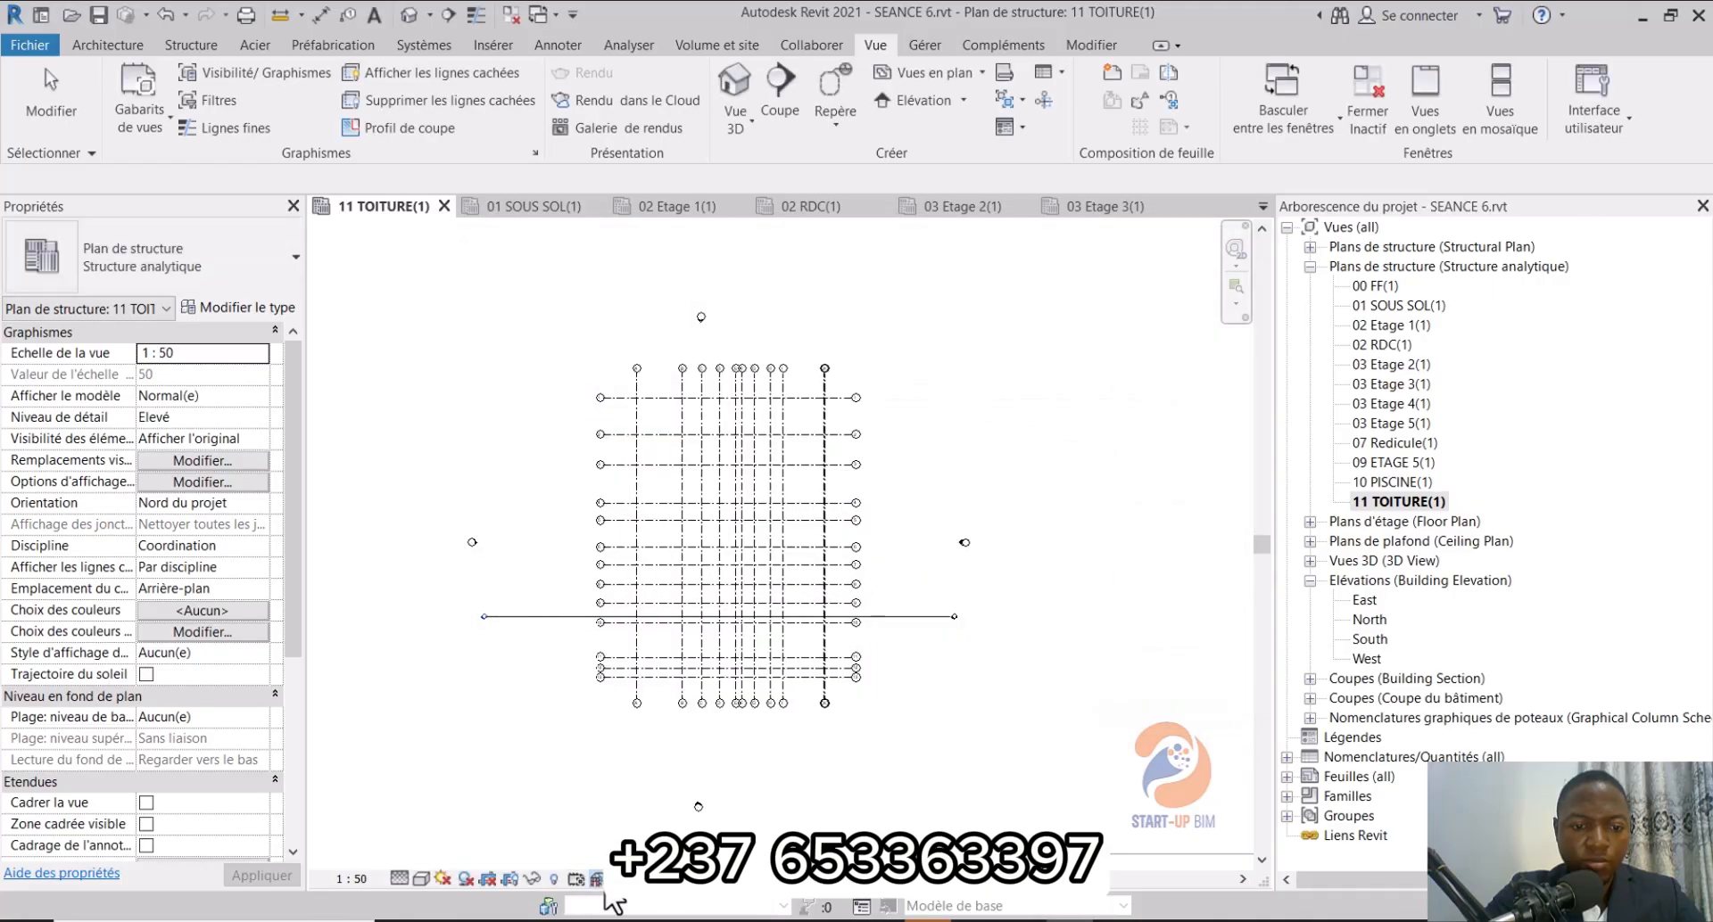
scroll(762, 460, "up", 5)
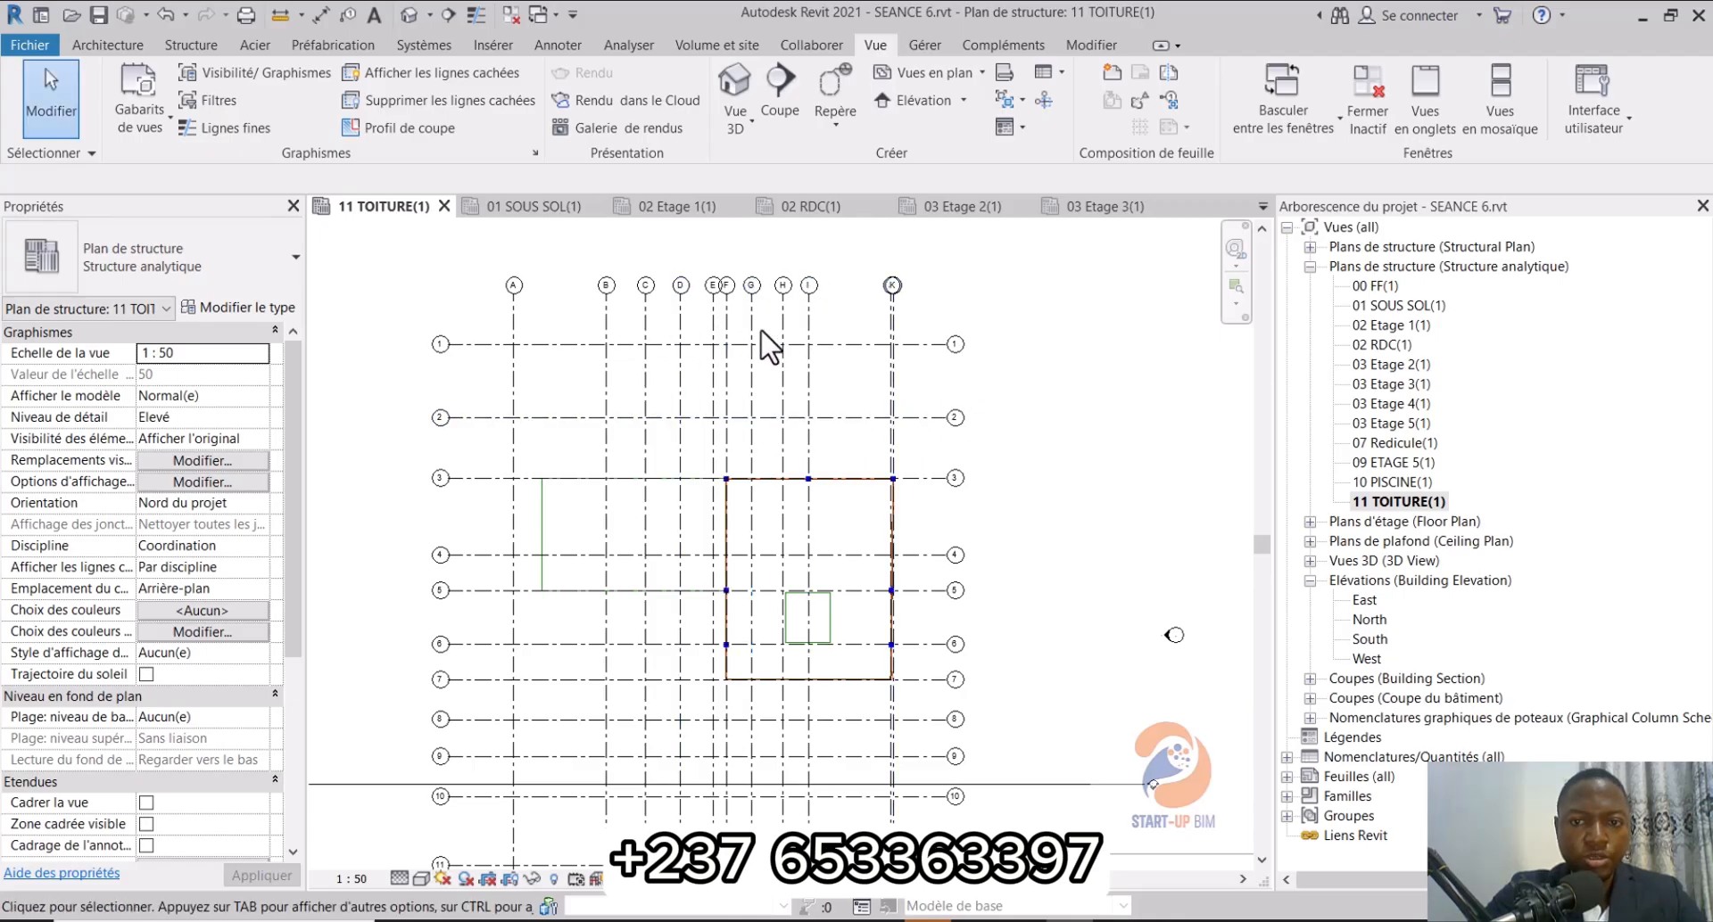
Step: Review the list of open views and close all inactive ones, keeping 11 TOITURE(1) active
left_click(1263, 207)
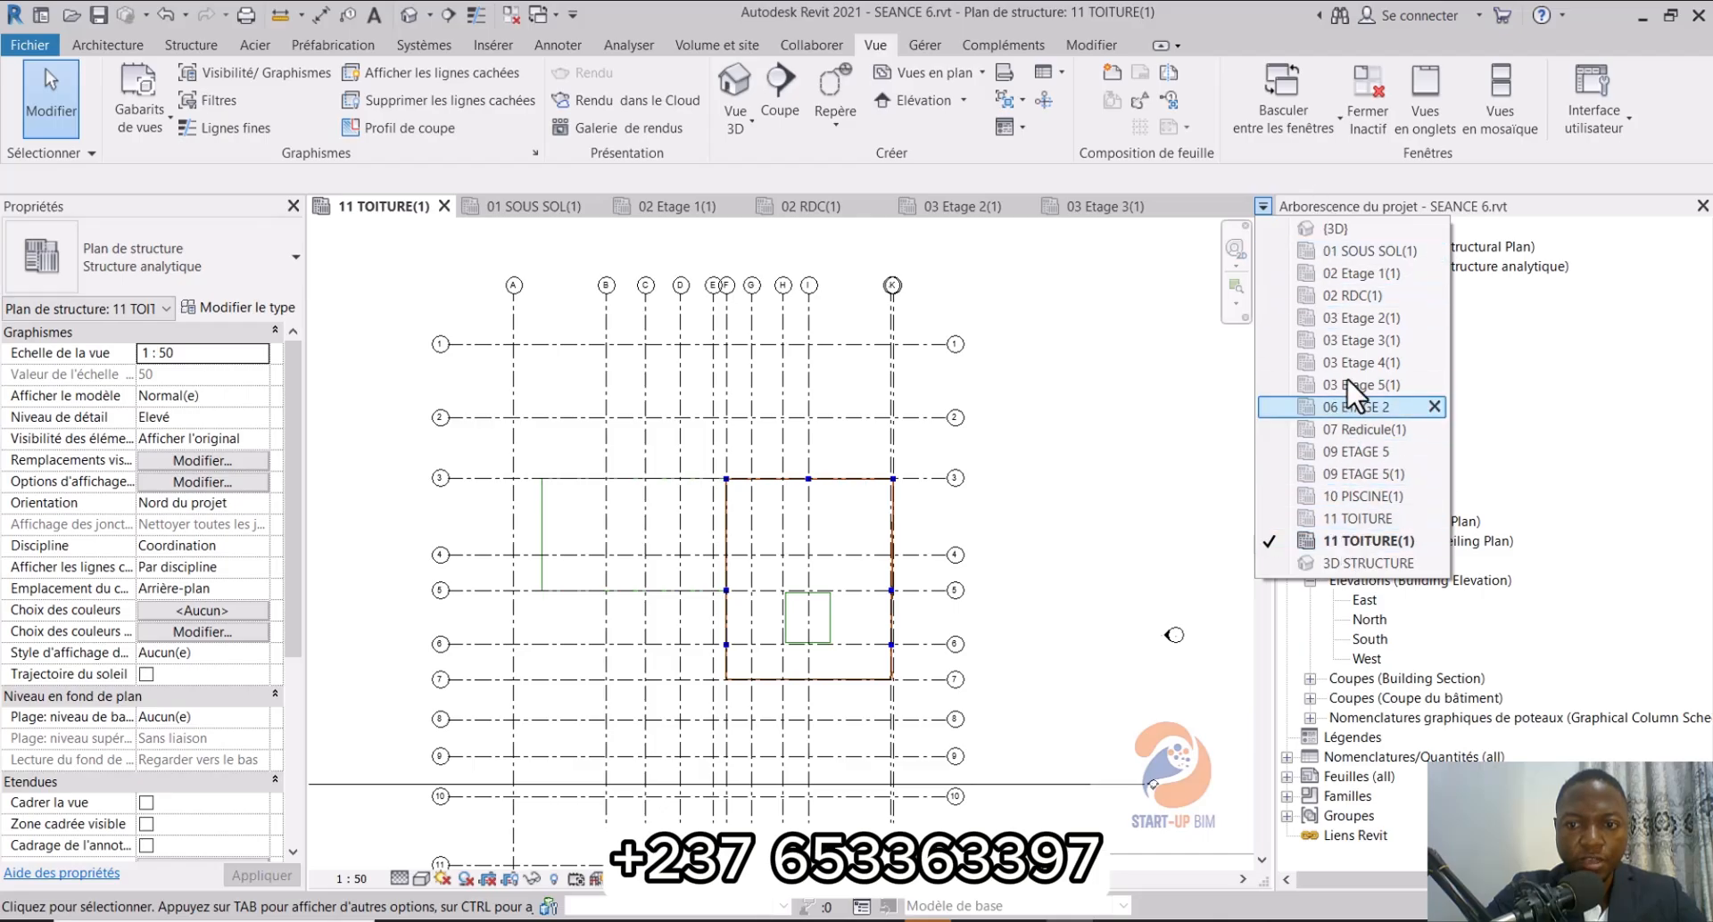
left_click(1054, 309)
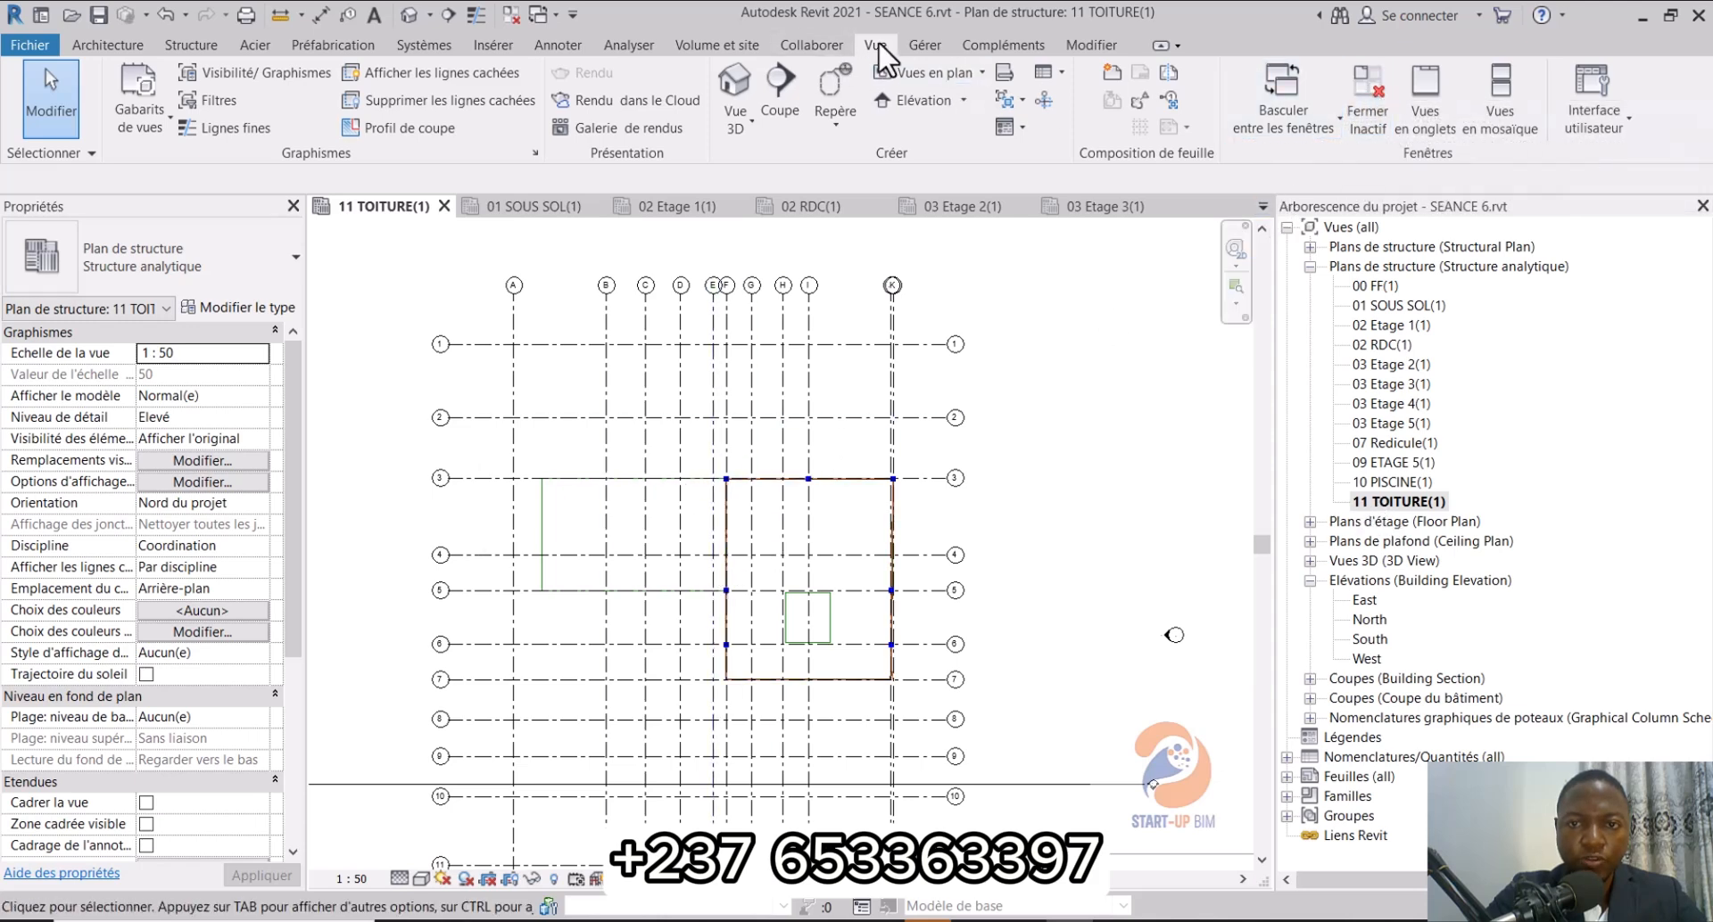
left_click(1368, 98)
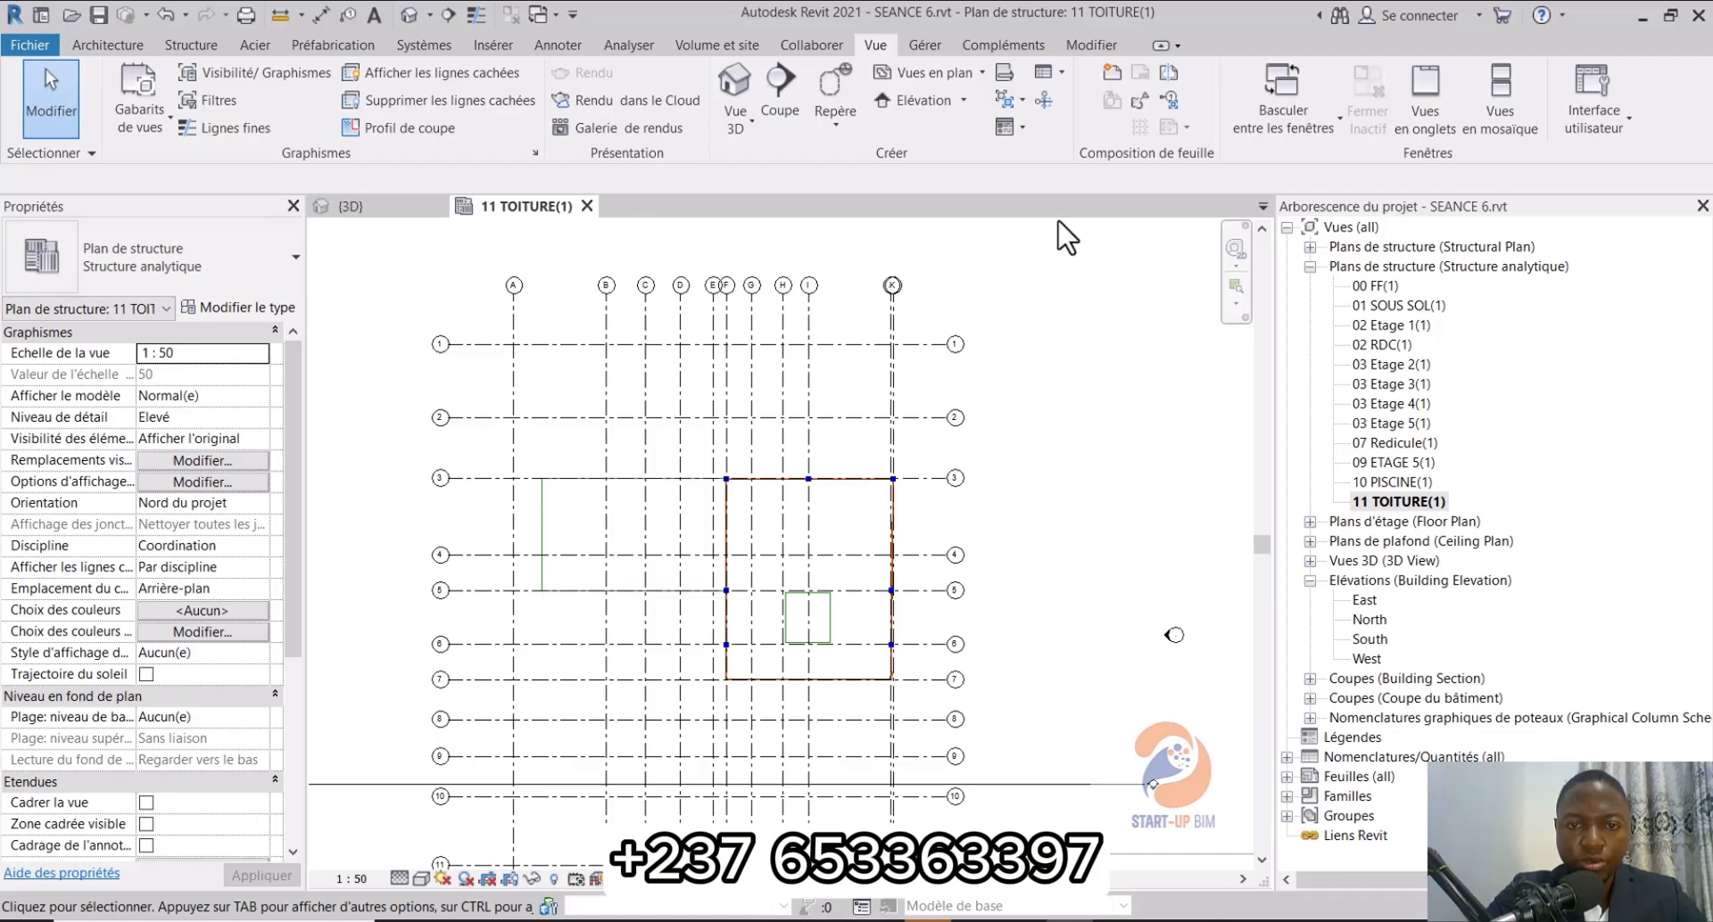
Step: Examine the analytical walls and outlines in the 11 TOITURE(1) plan, and check its view range settings without changing them
scroll(753, 325, "down", 3)
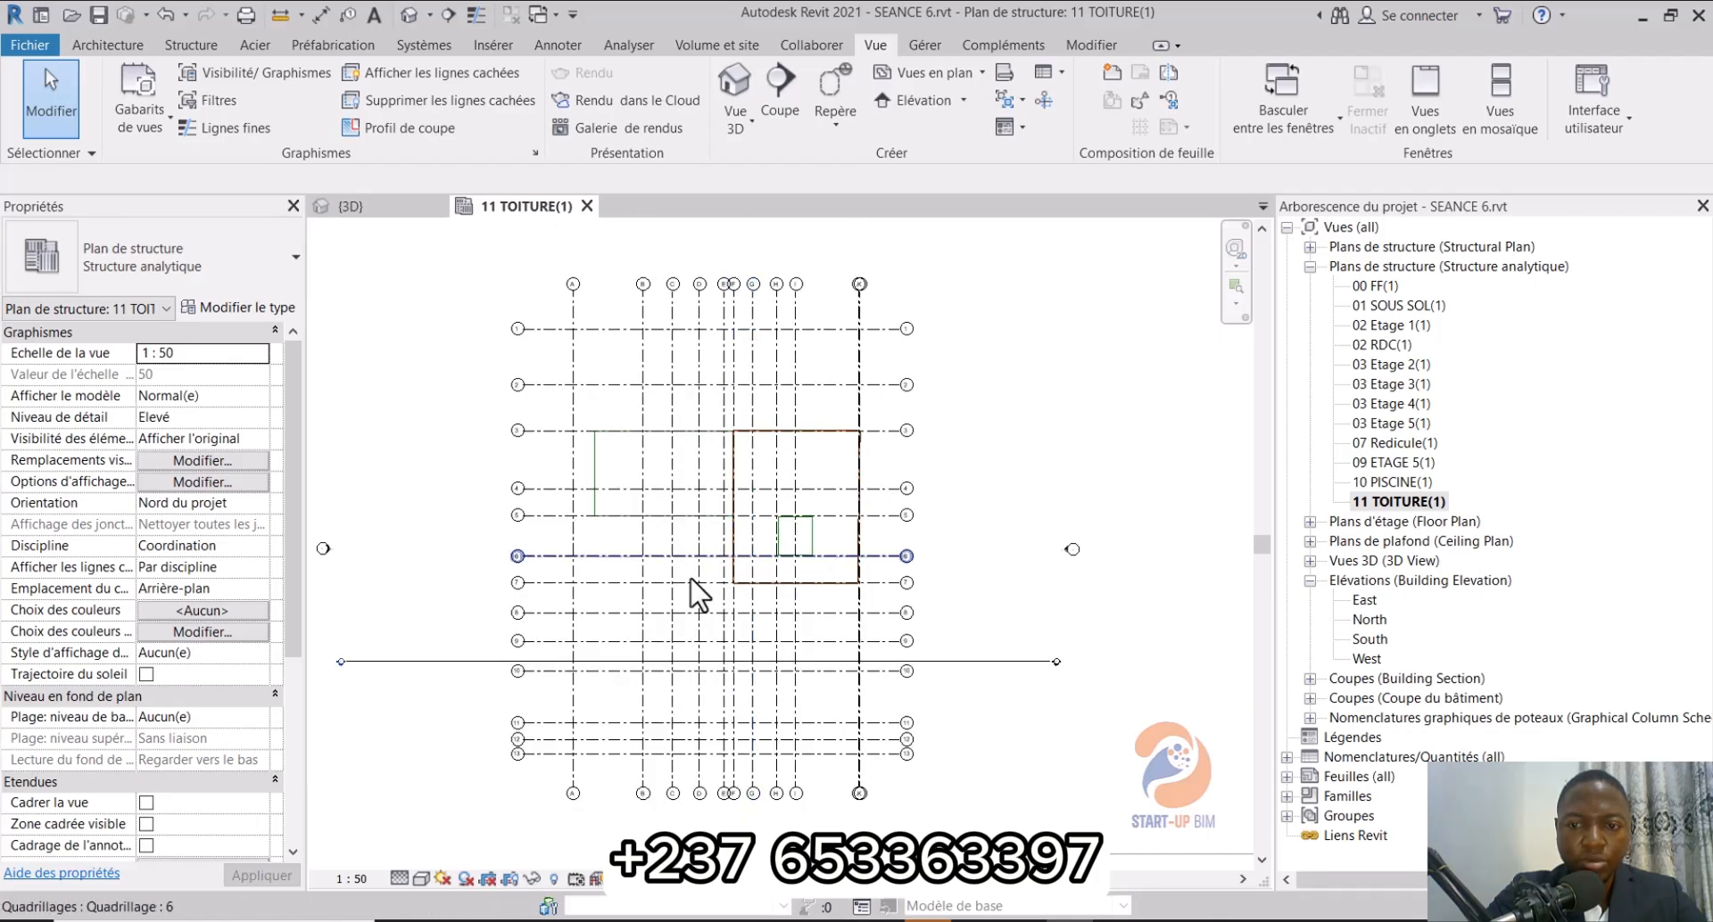
scroll(644, 538, "up", 3)
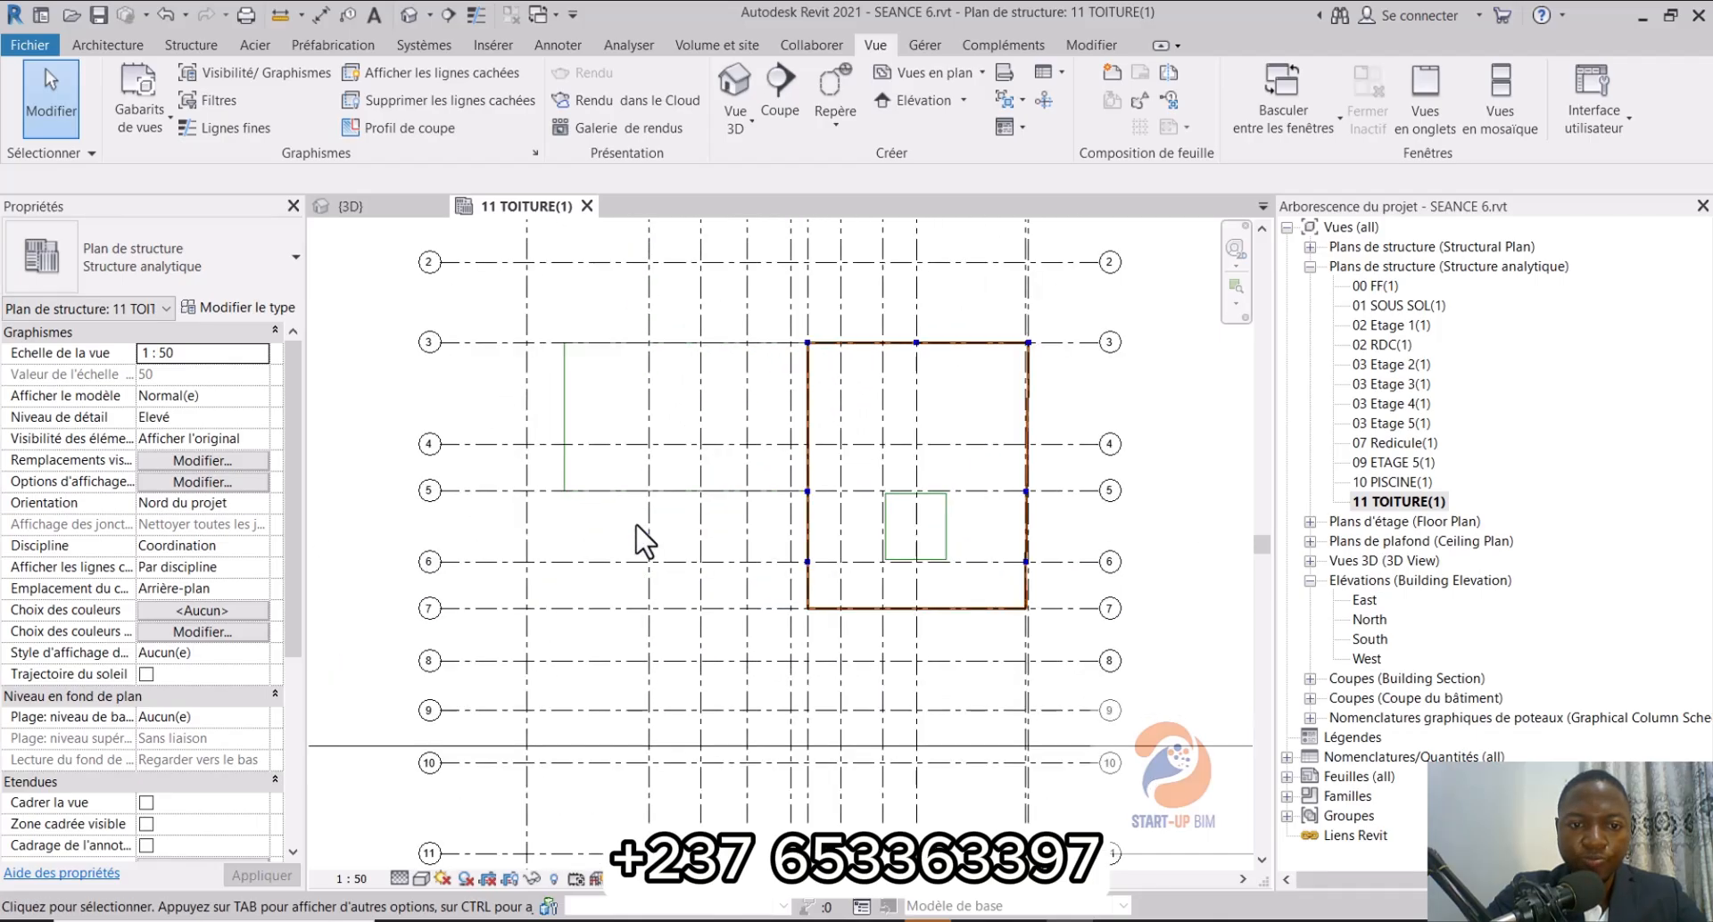
scroll(644, 537, "up", 1)
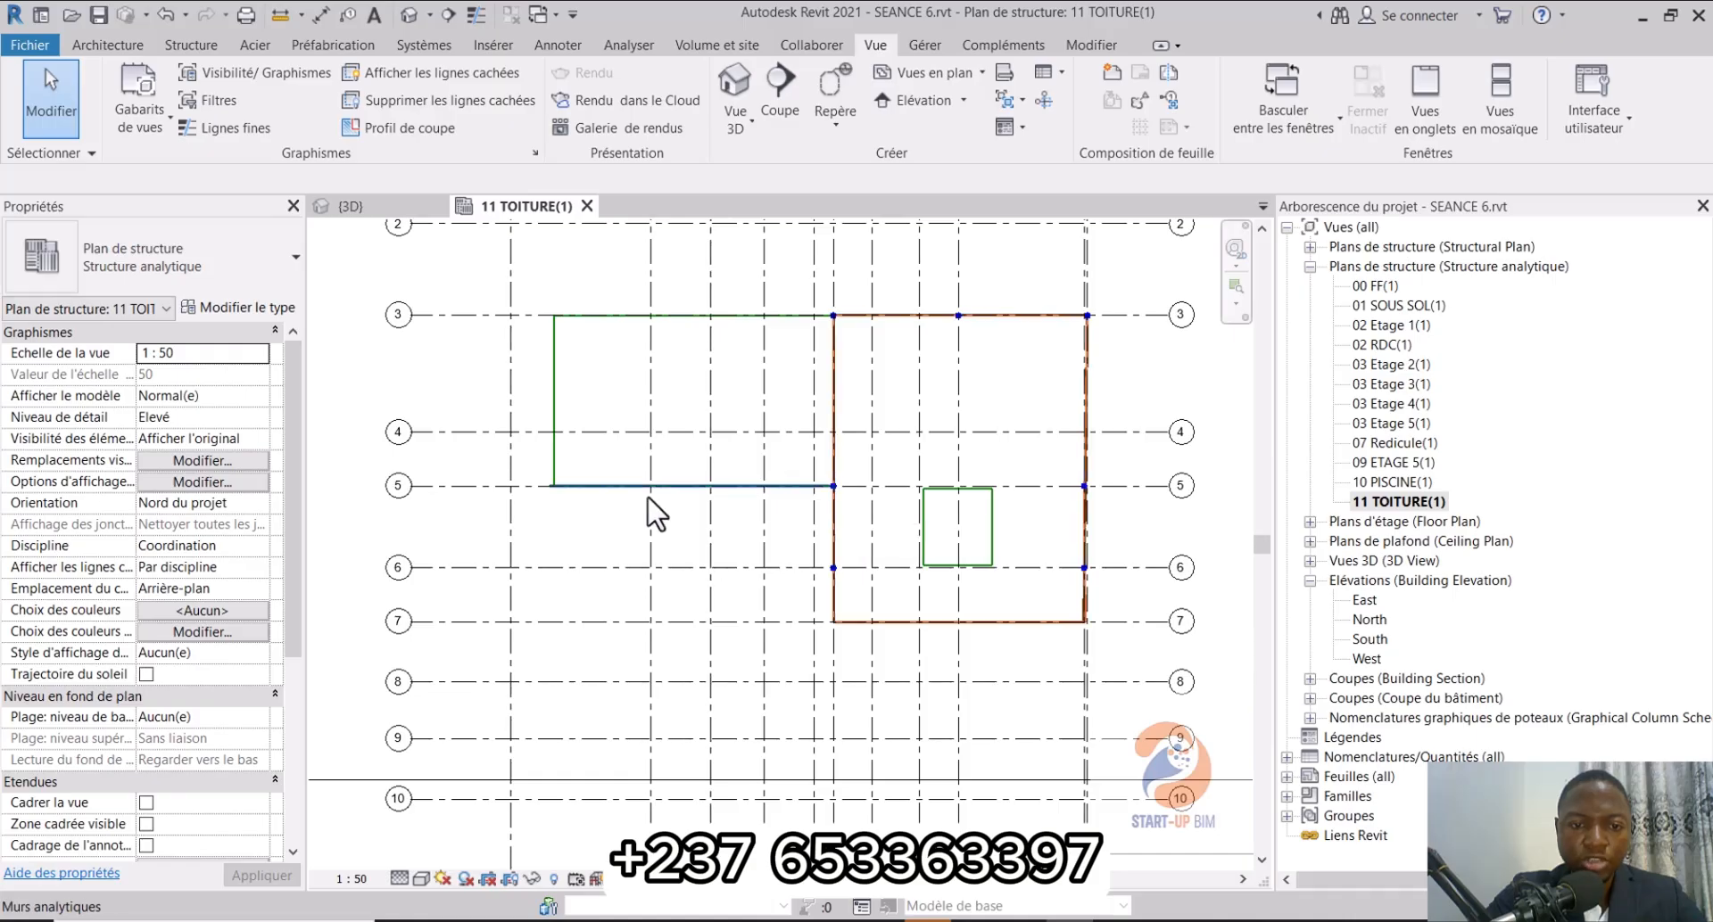
scroll(612, 593, "down", 1)
scroll(612, 590, "down", 1)
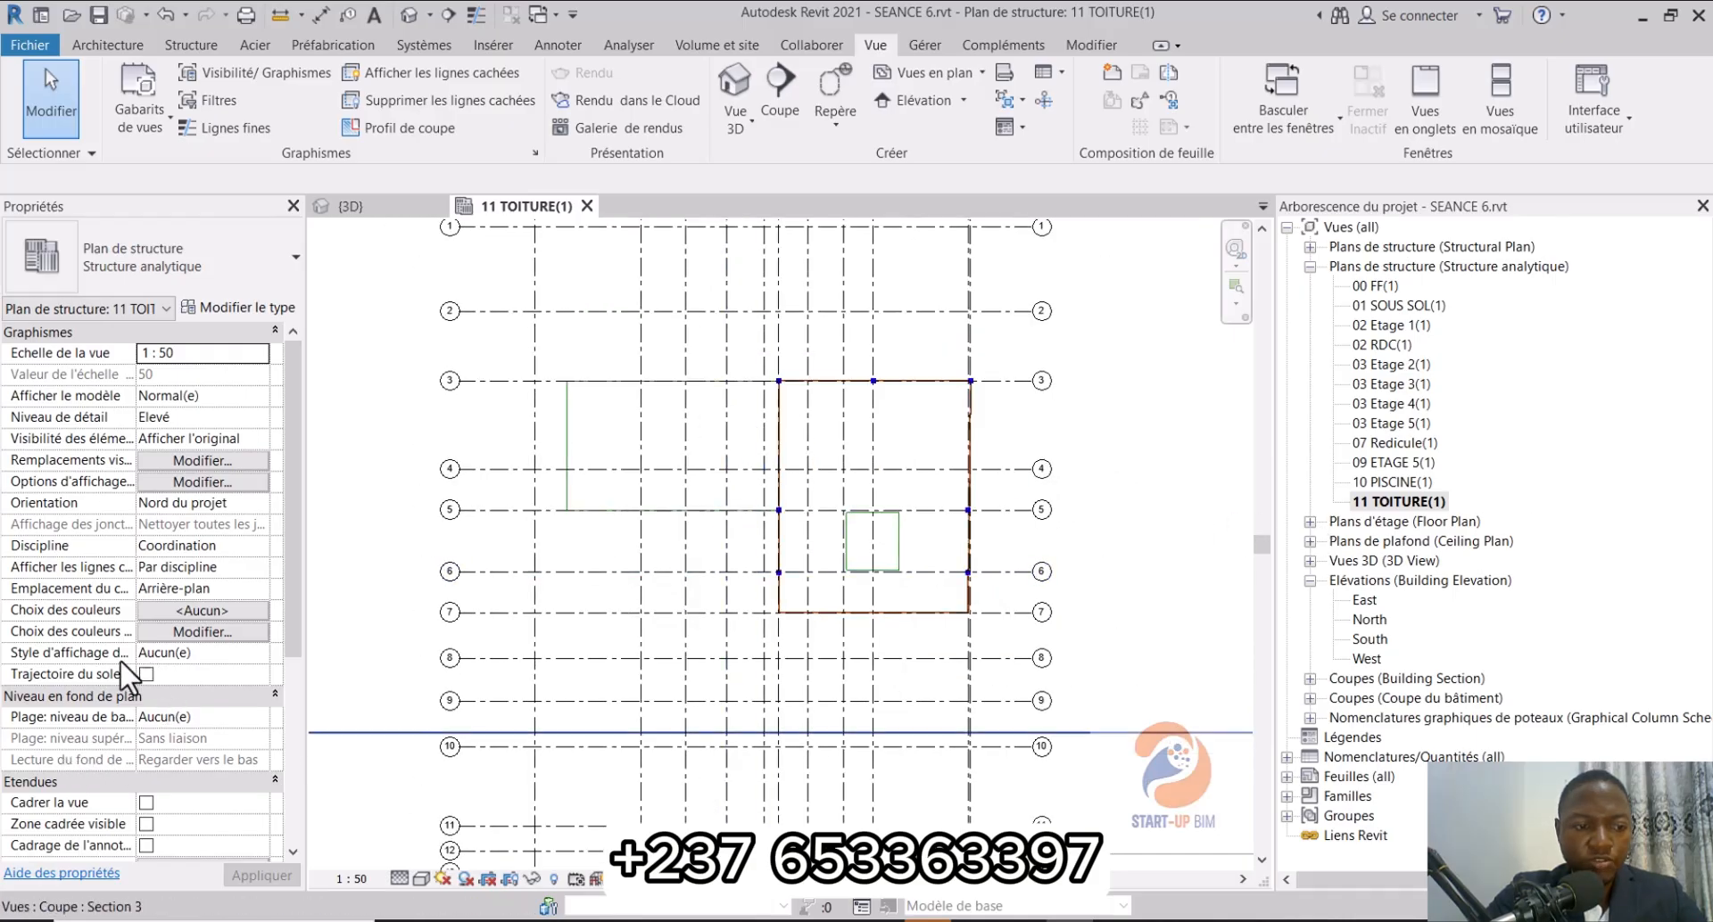
scroll(191, 747, "down", 4)
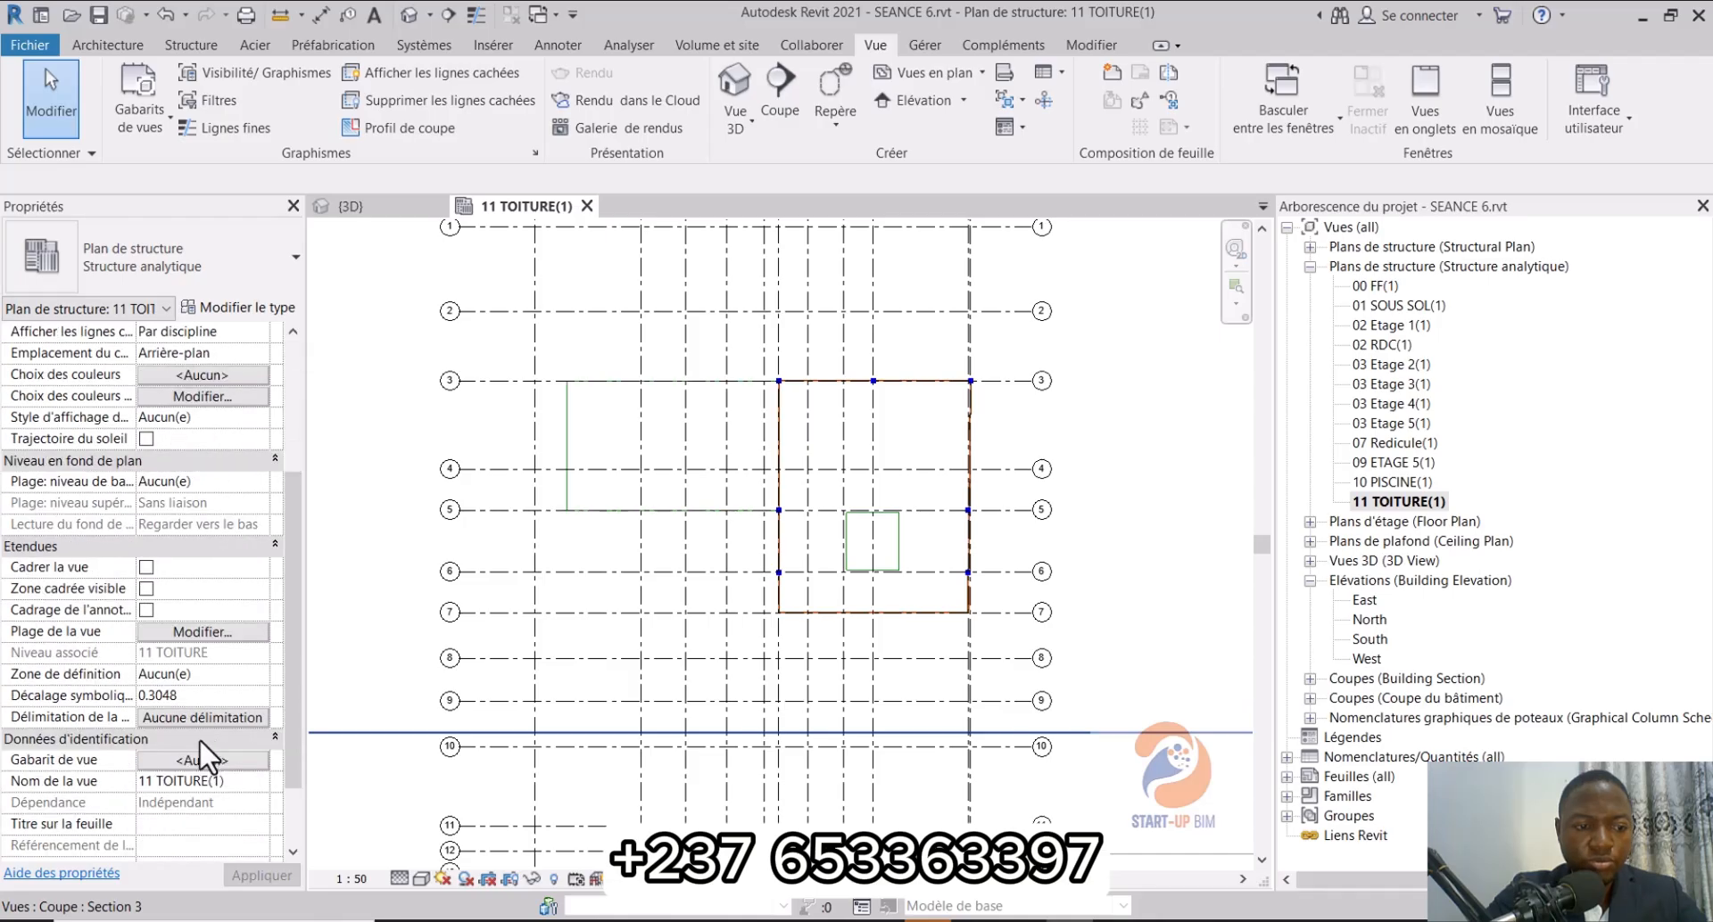
left_click(202, 633)
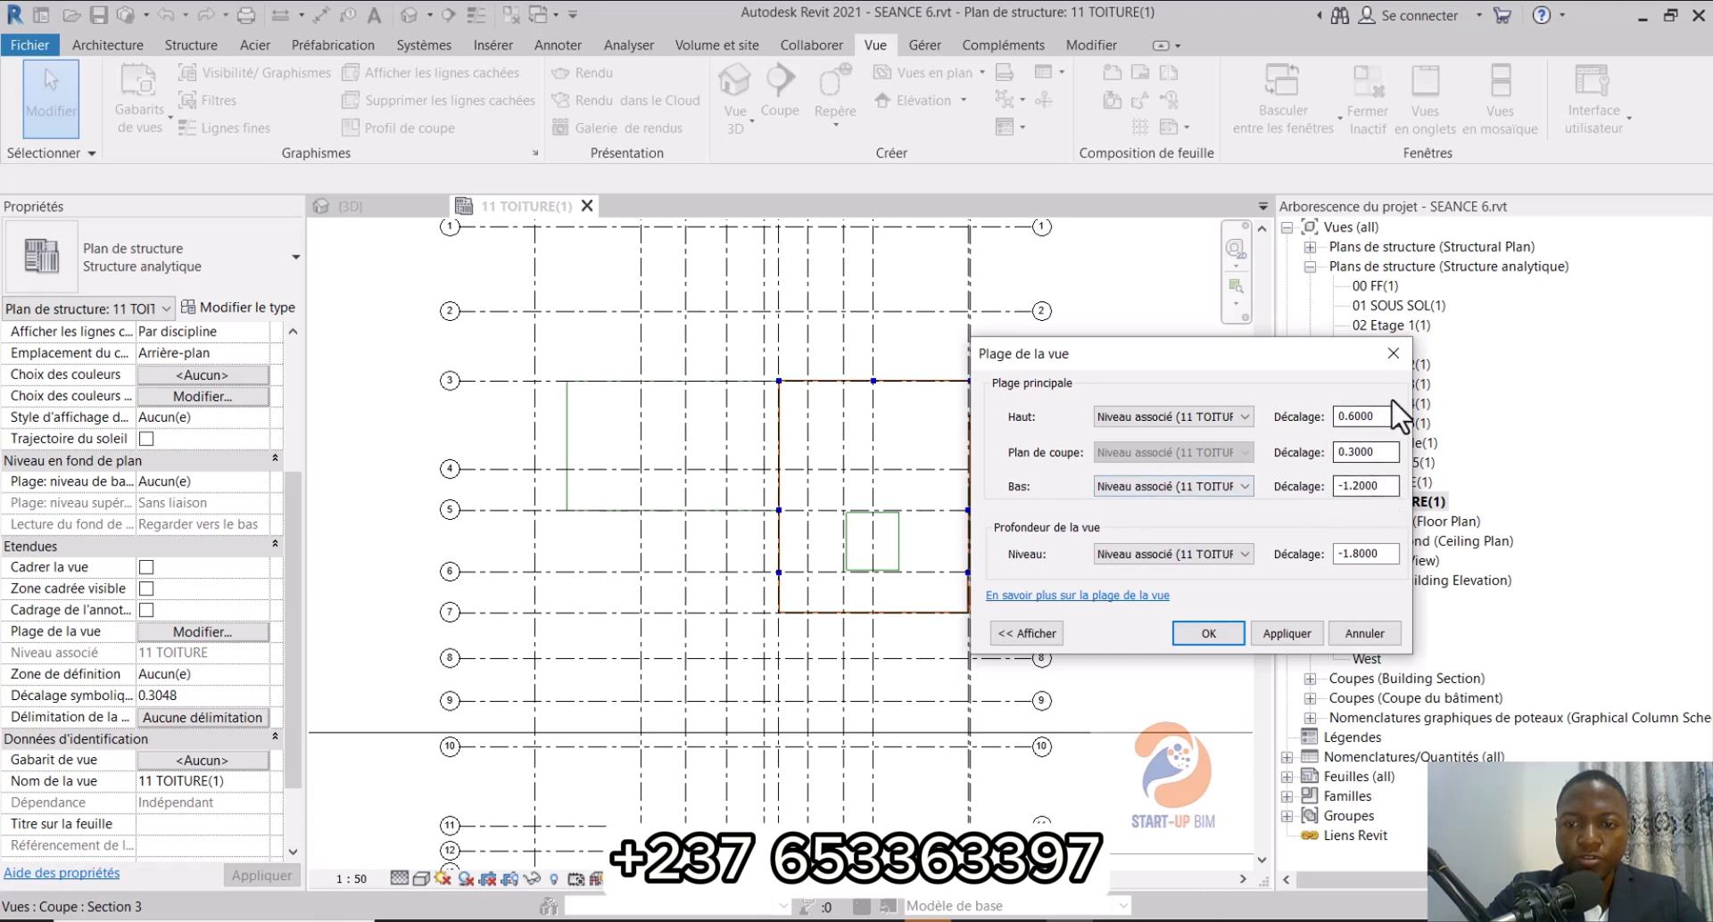
left_click(1393, 354)
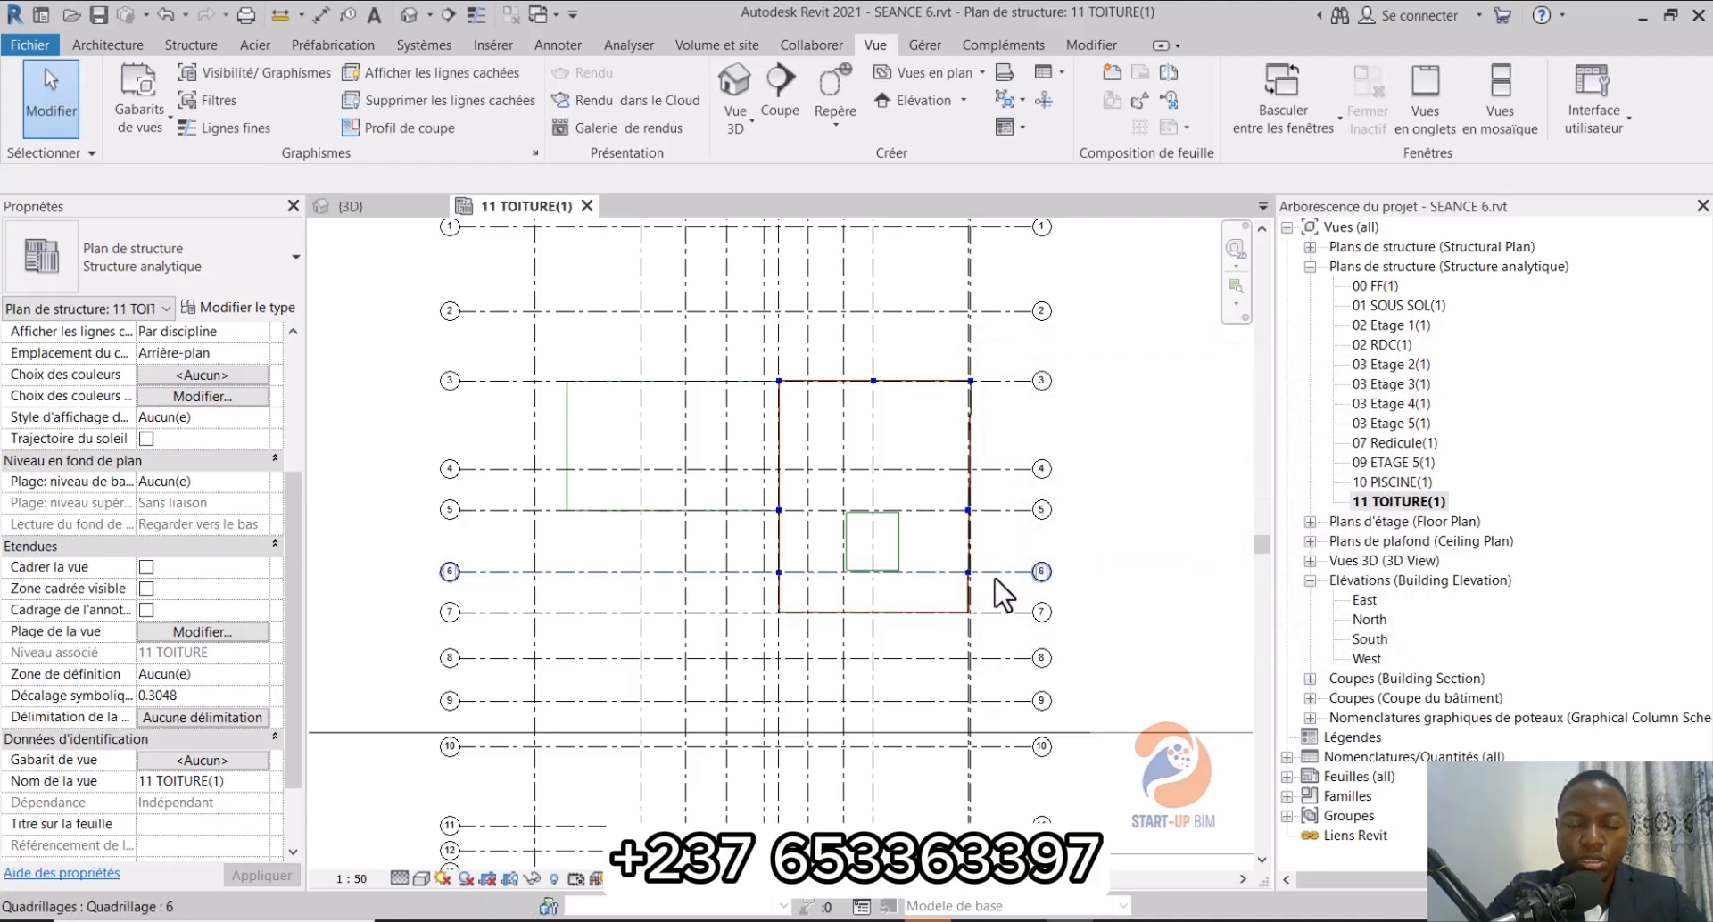
Step: Examine the analytical floor and wall outlines in the 11 TOITURE(1) plan, selecting the large floor to check its extents
scroll(1004, 596, "down", 2)
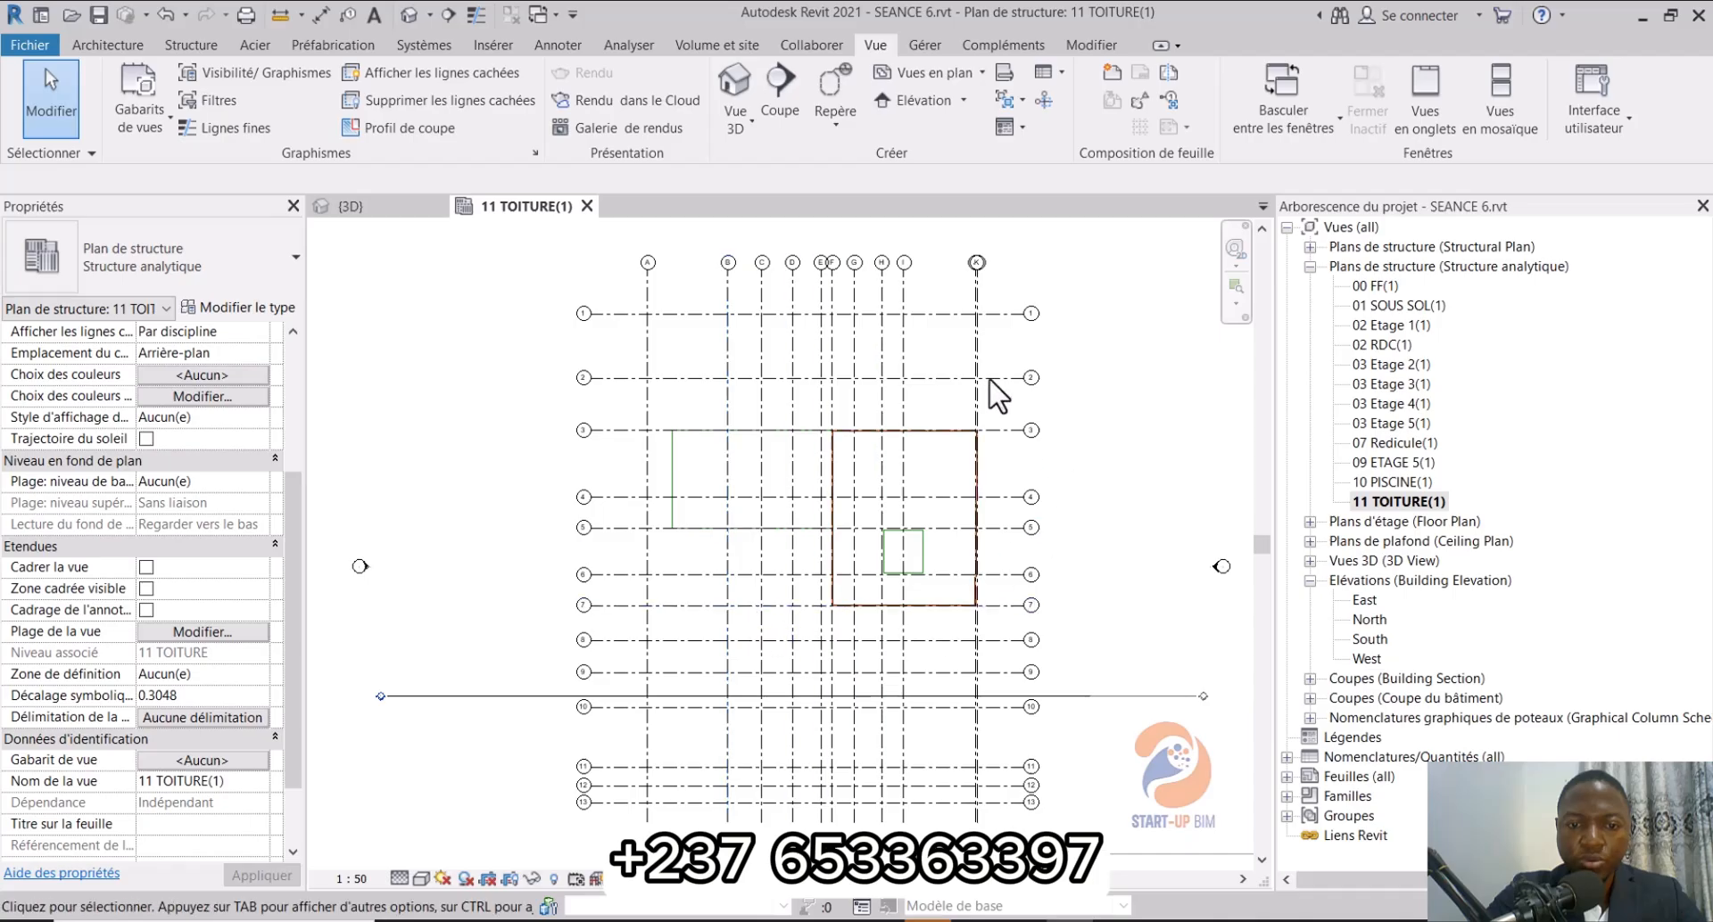
scroll(927, 500, "up", 3)
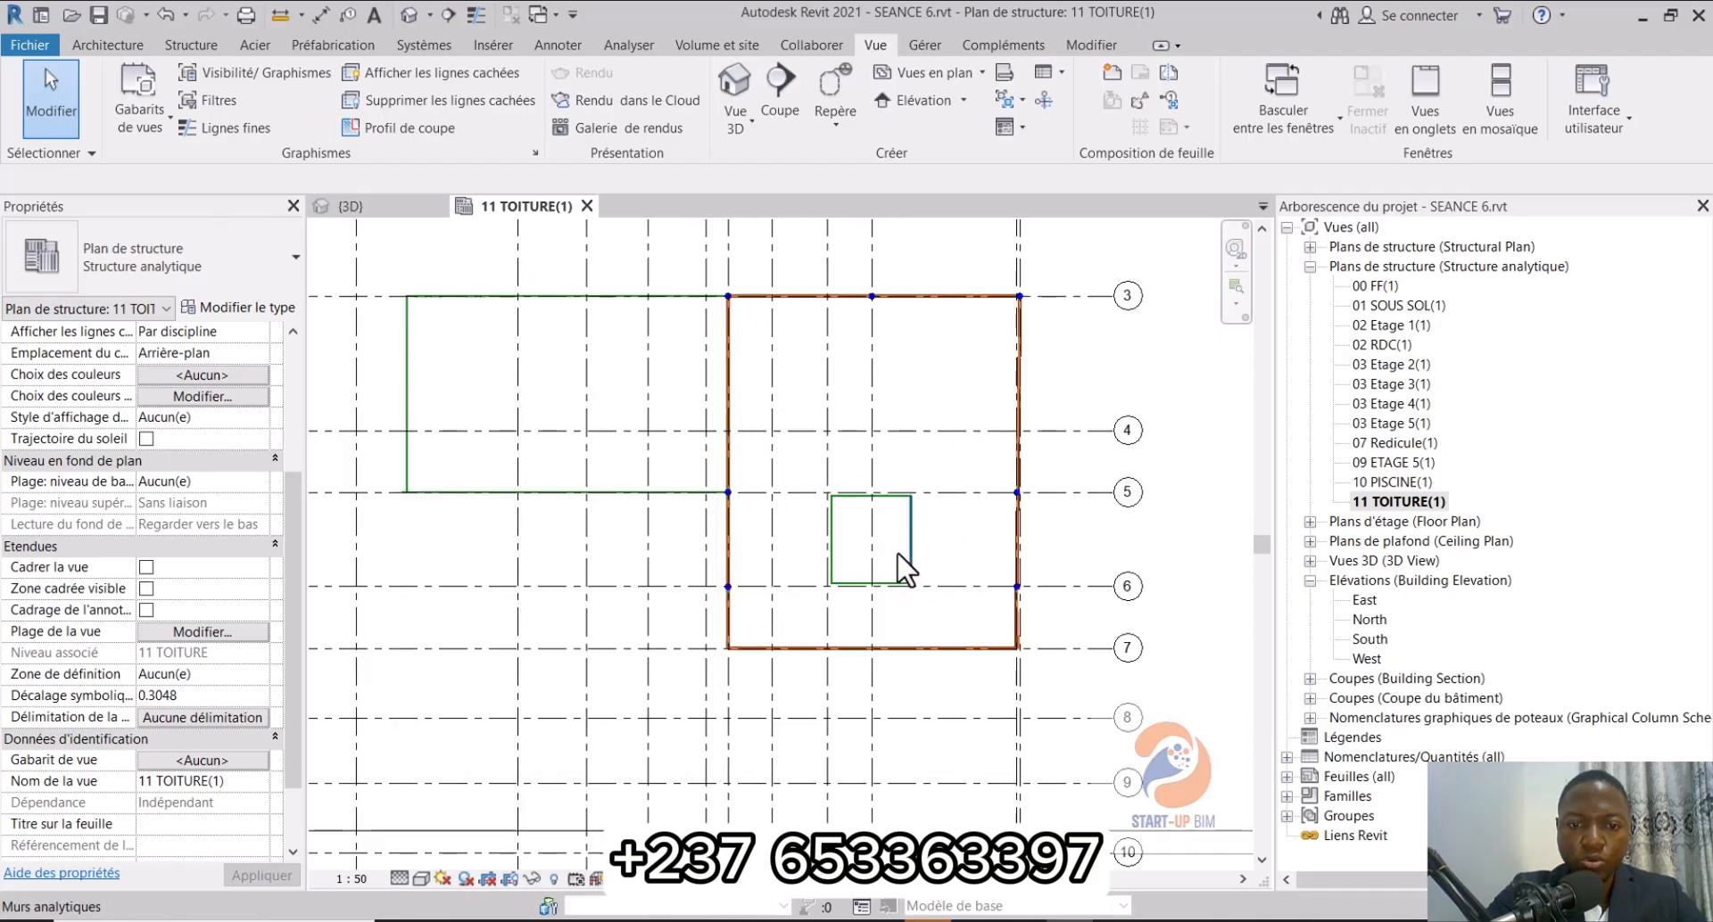
scroll(886, 611, "down", 1)
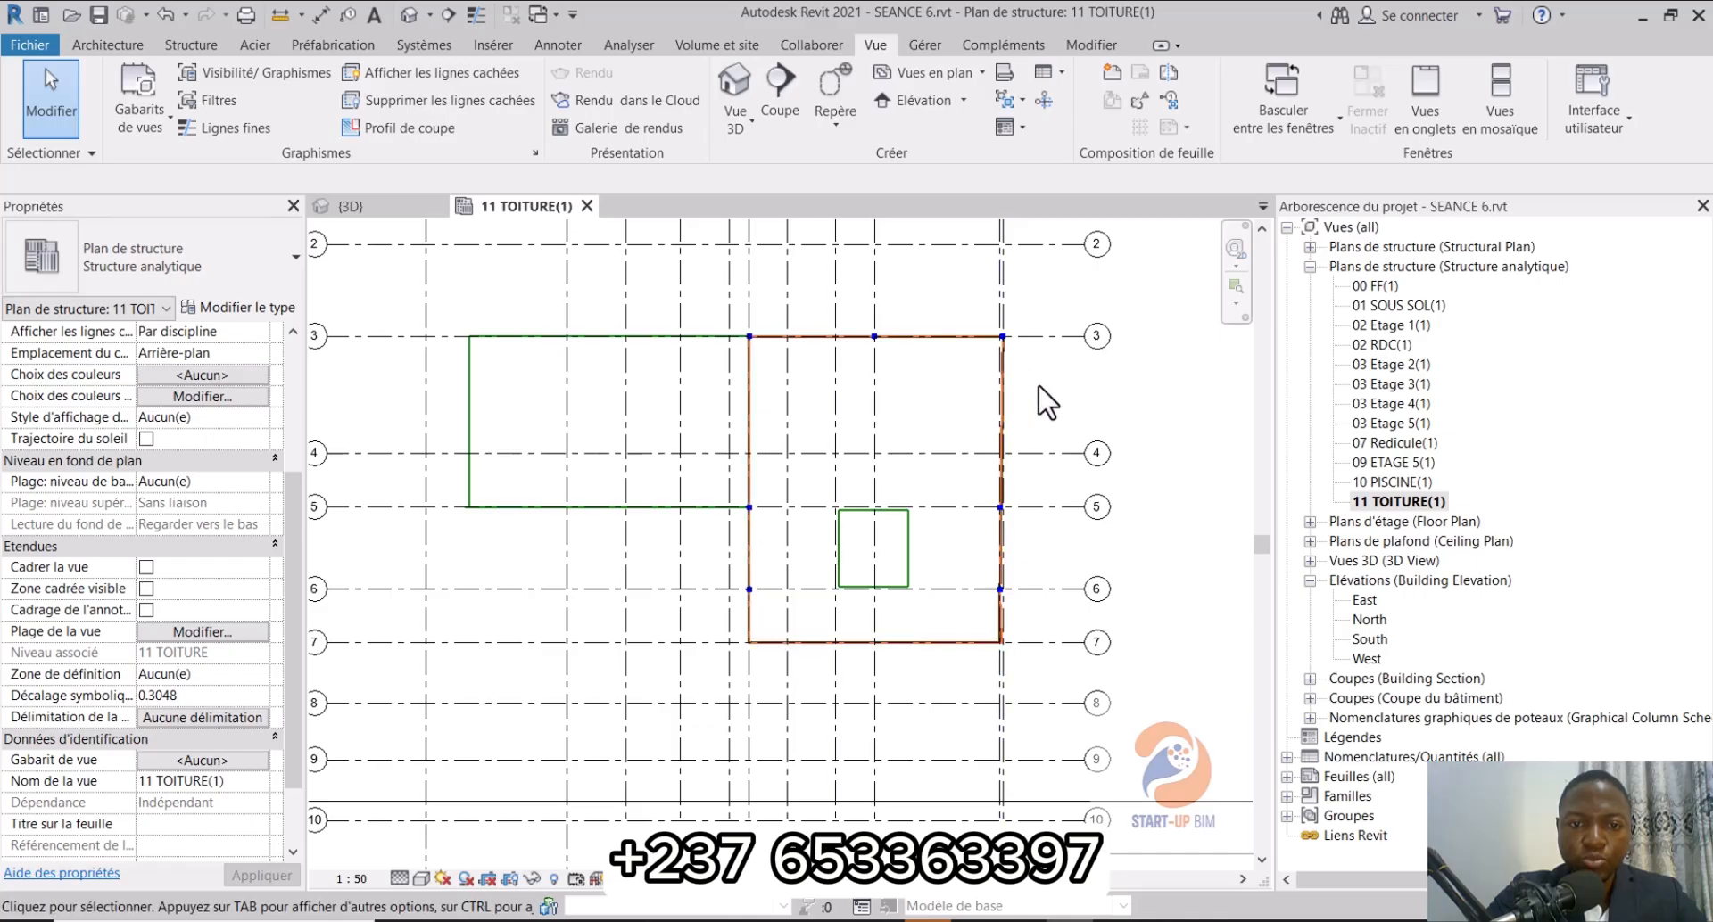
left_click(937, 424)
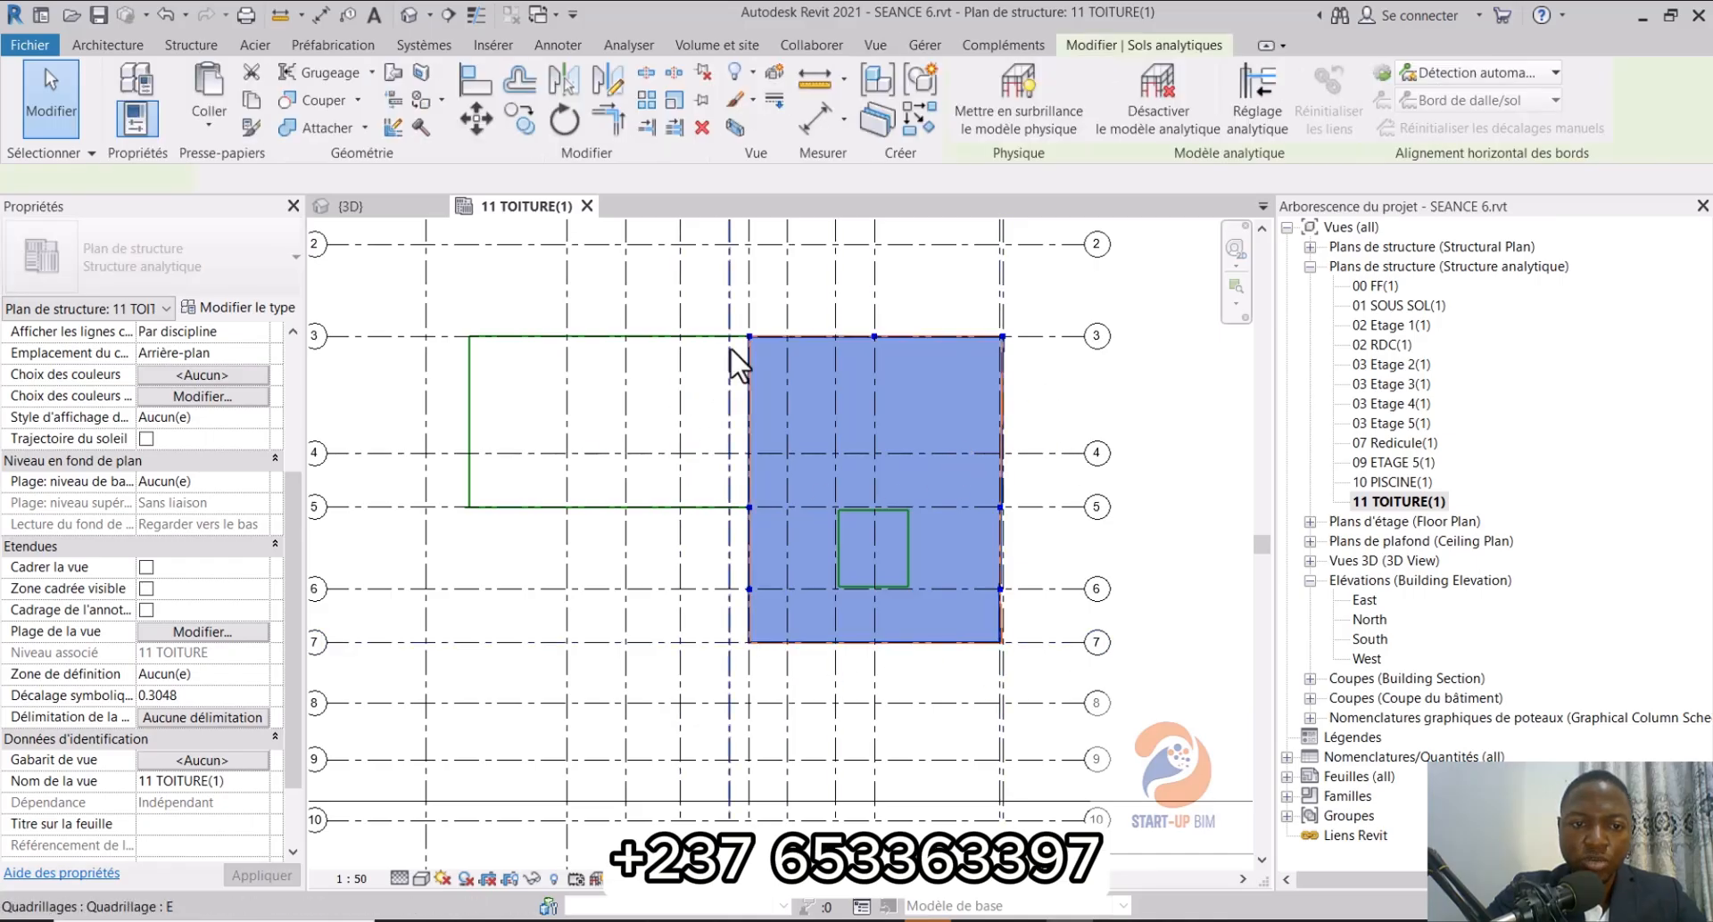
scroll(715, 539, "down", 3)
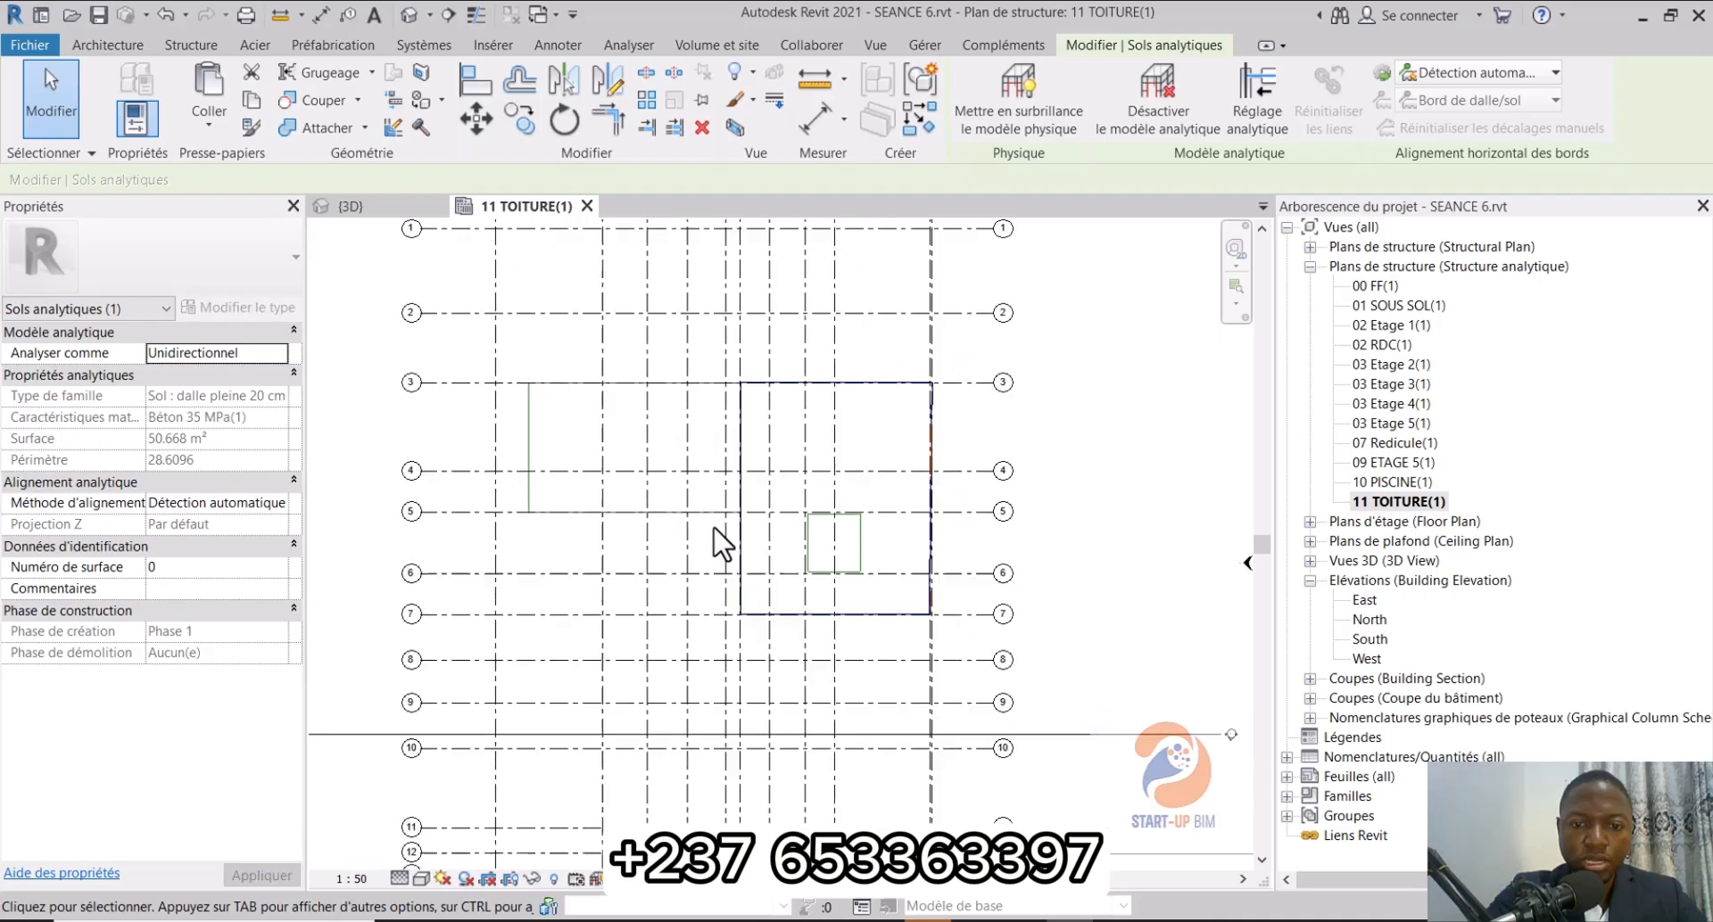
left_click(1050, 437)
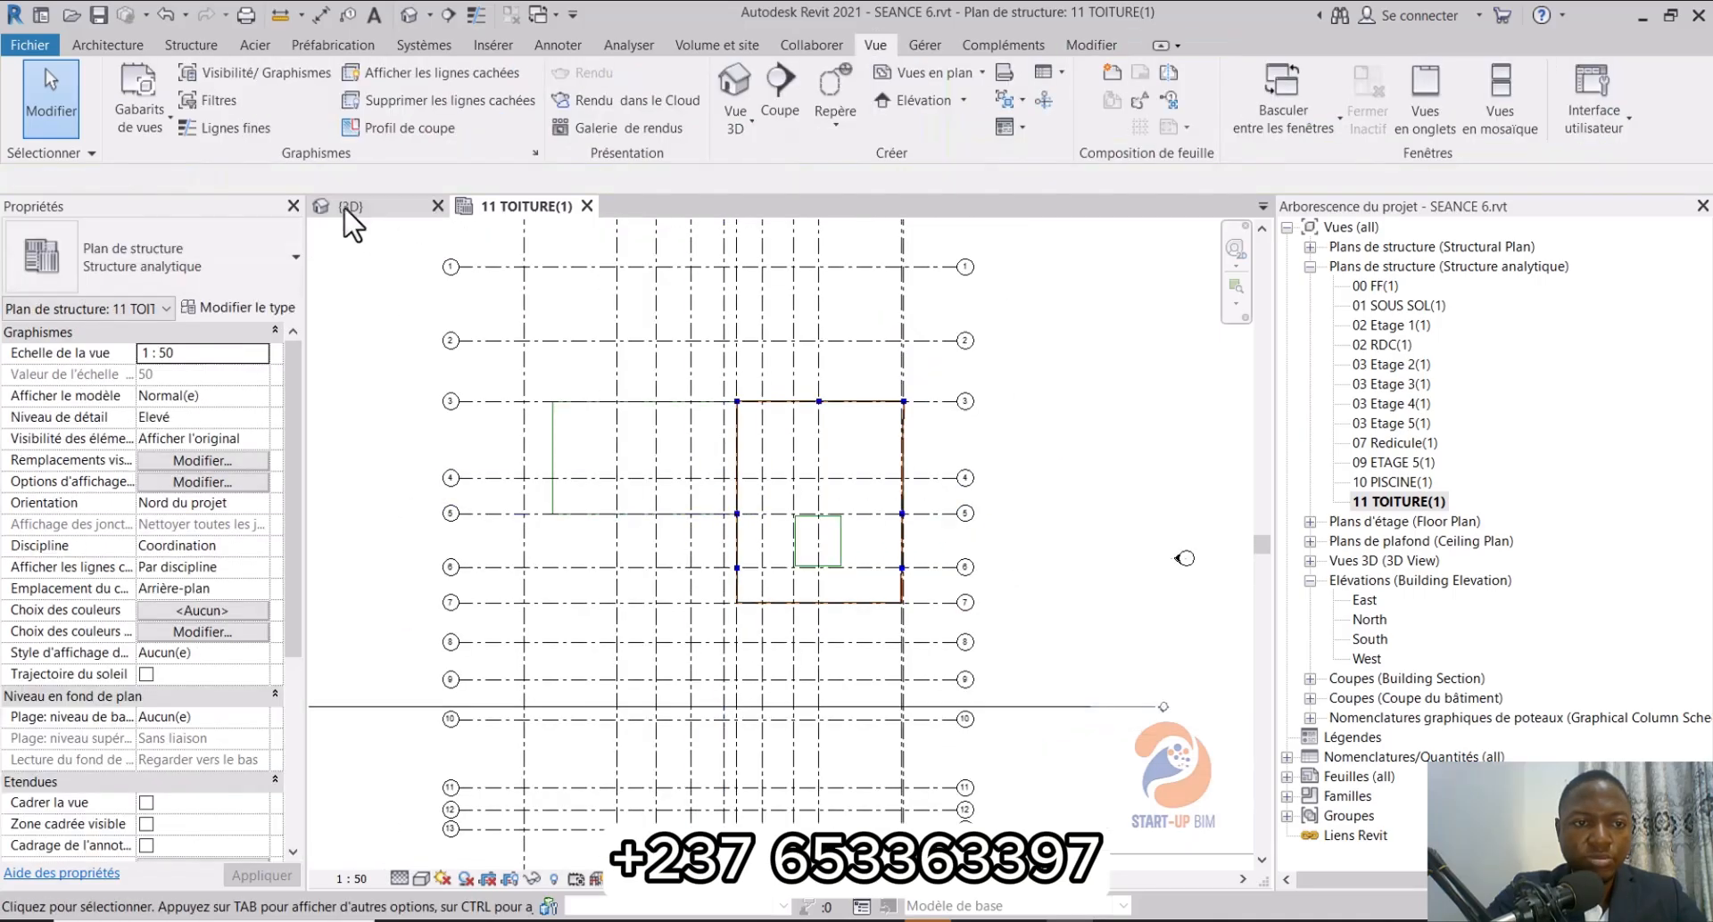
scroll(928, 352, "down", 1)
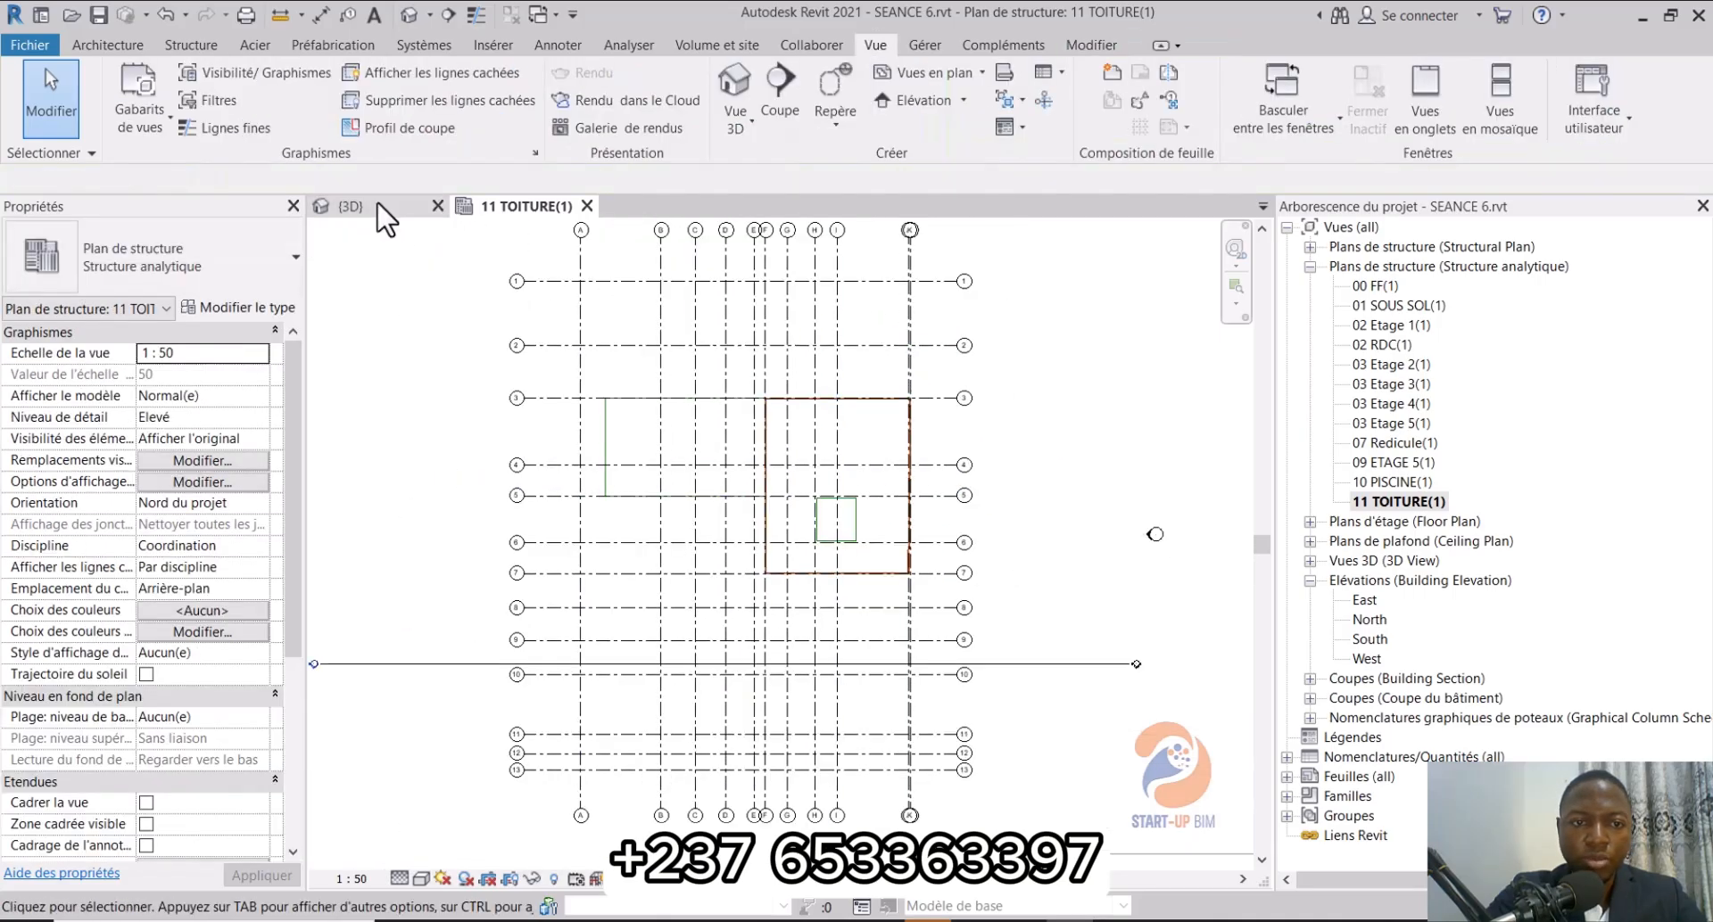
Step: Open the 3D STRUCTURE view and orient it to the front
left_click(358, 211)
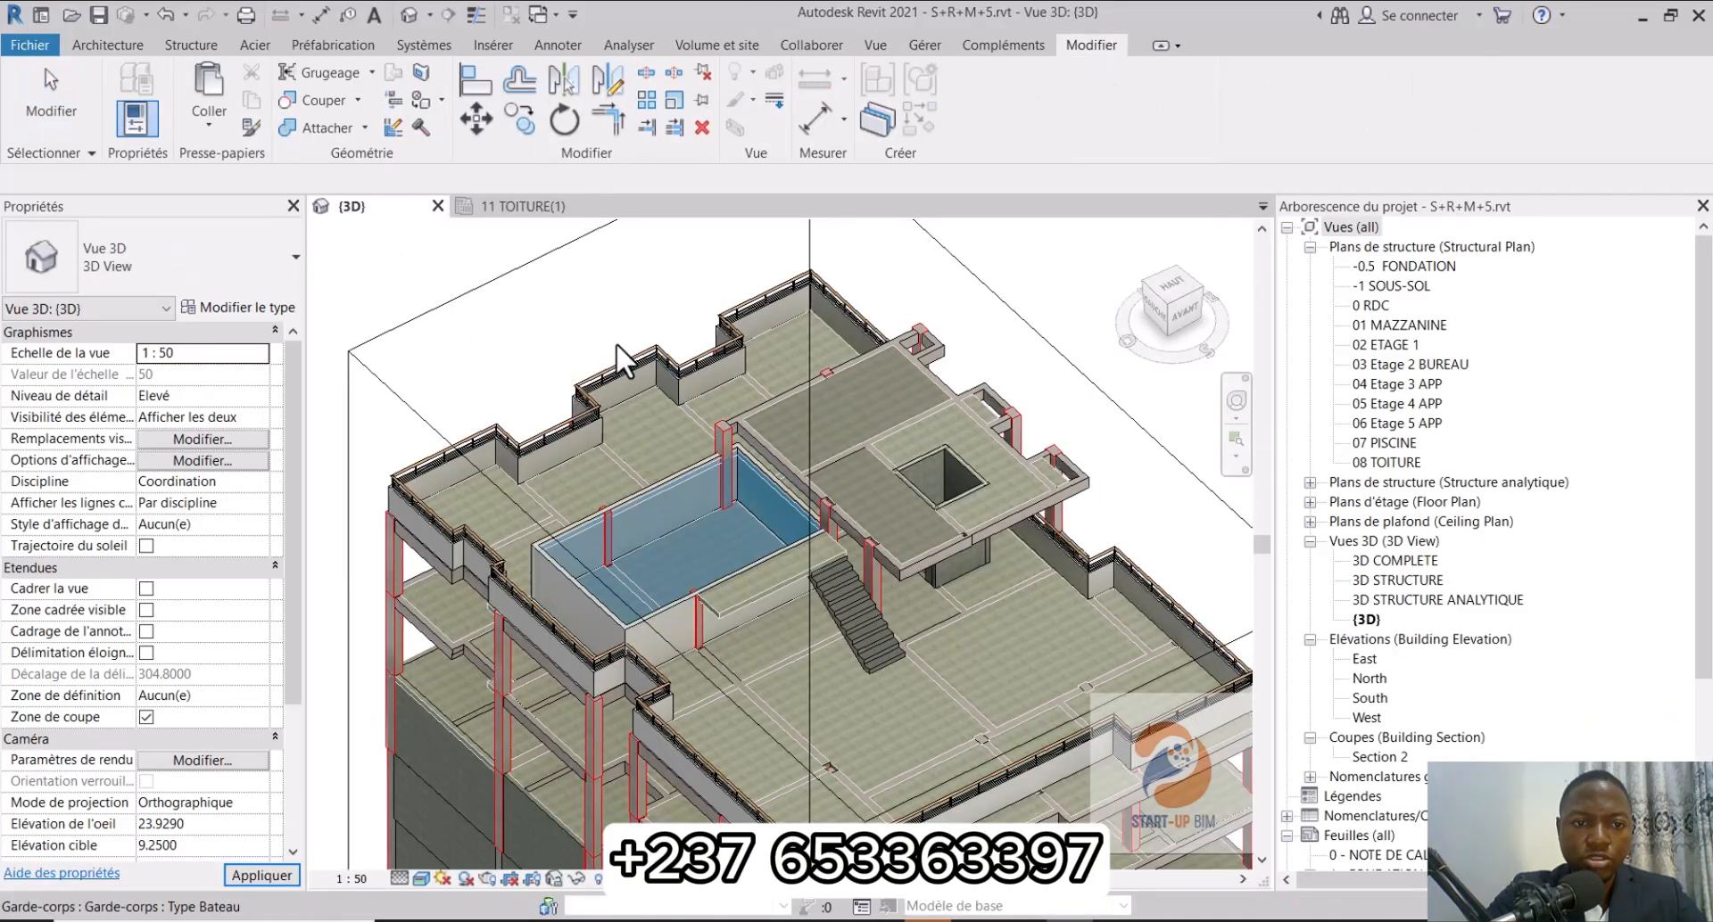
left_click(560, 213)
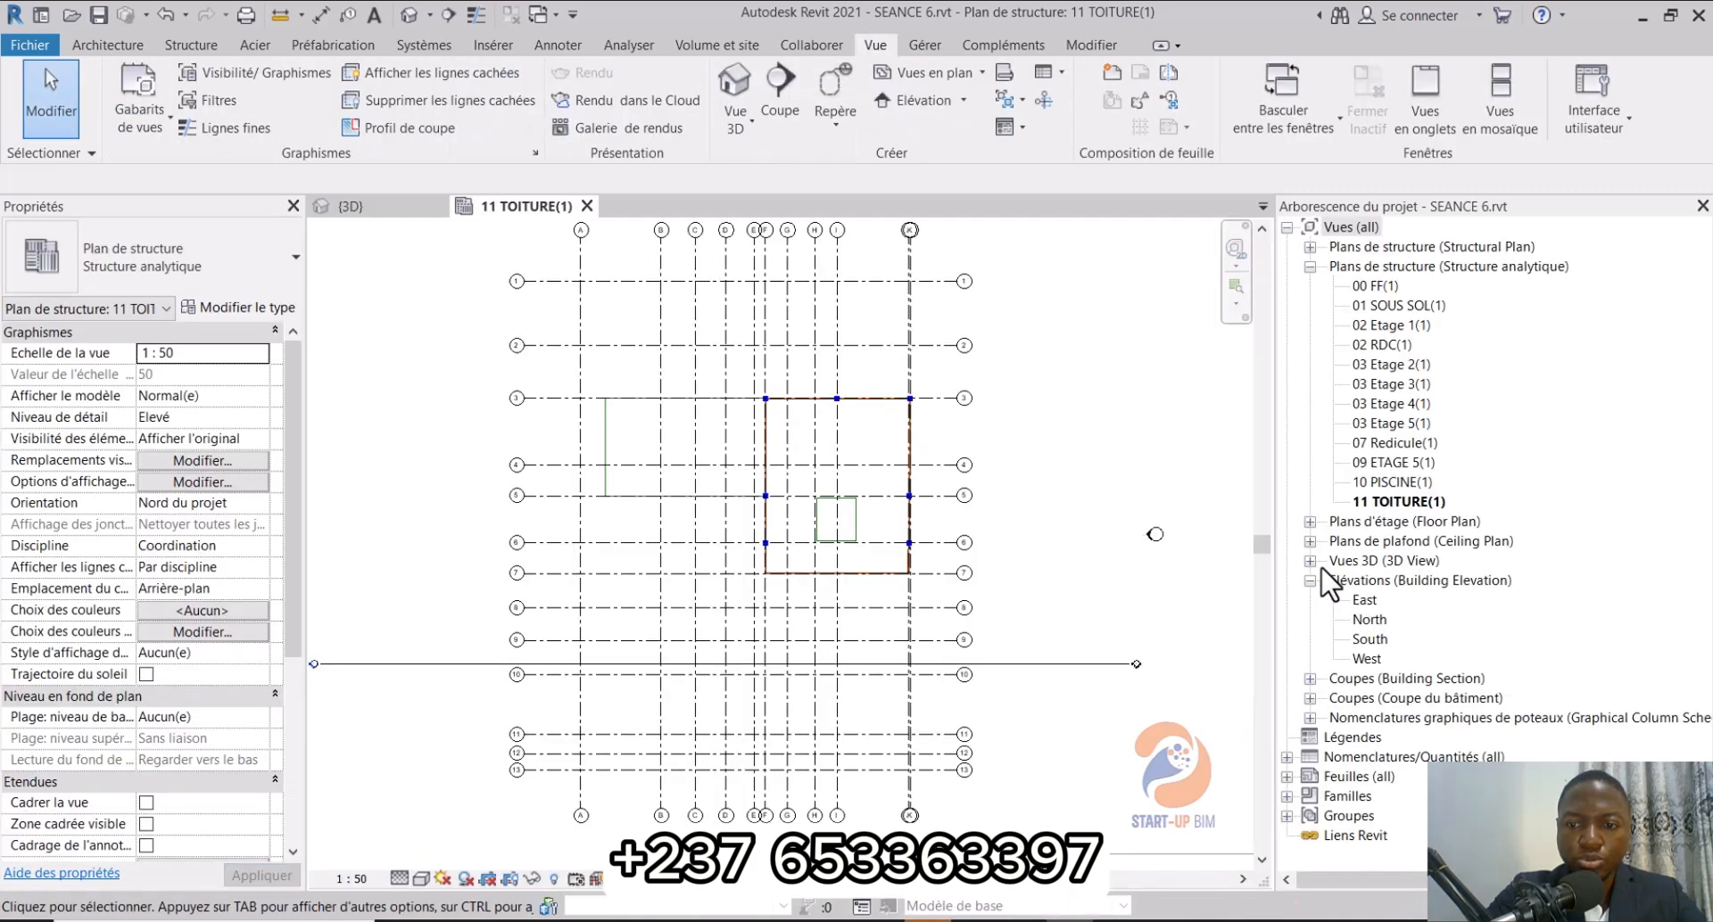
left_click(1310, 561)
double_click(1405, 599)
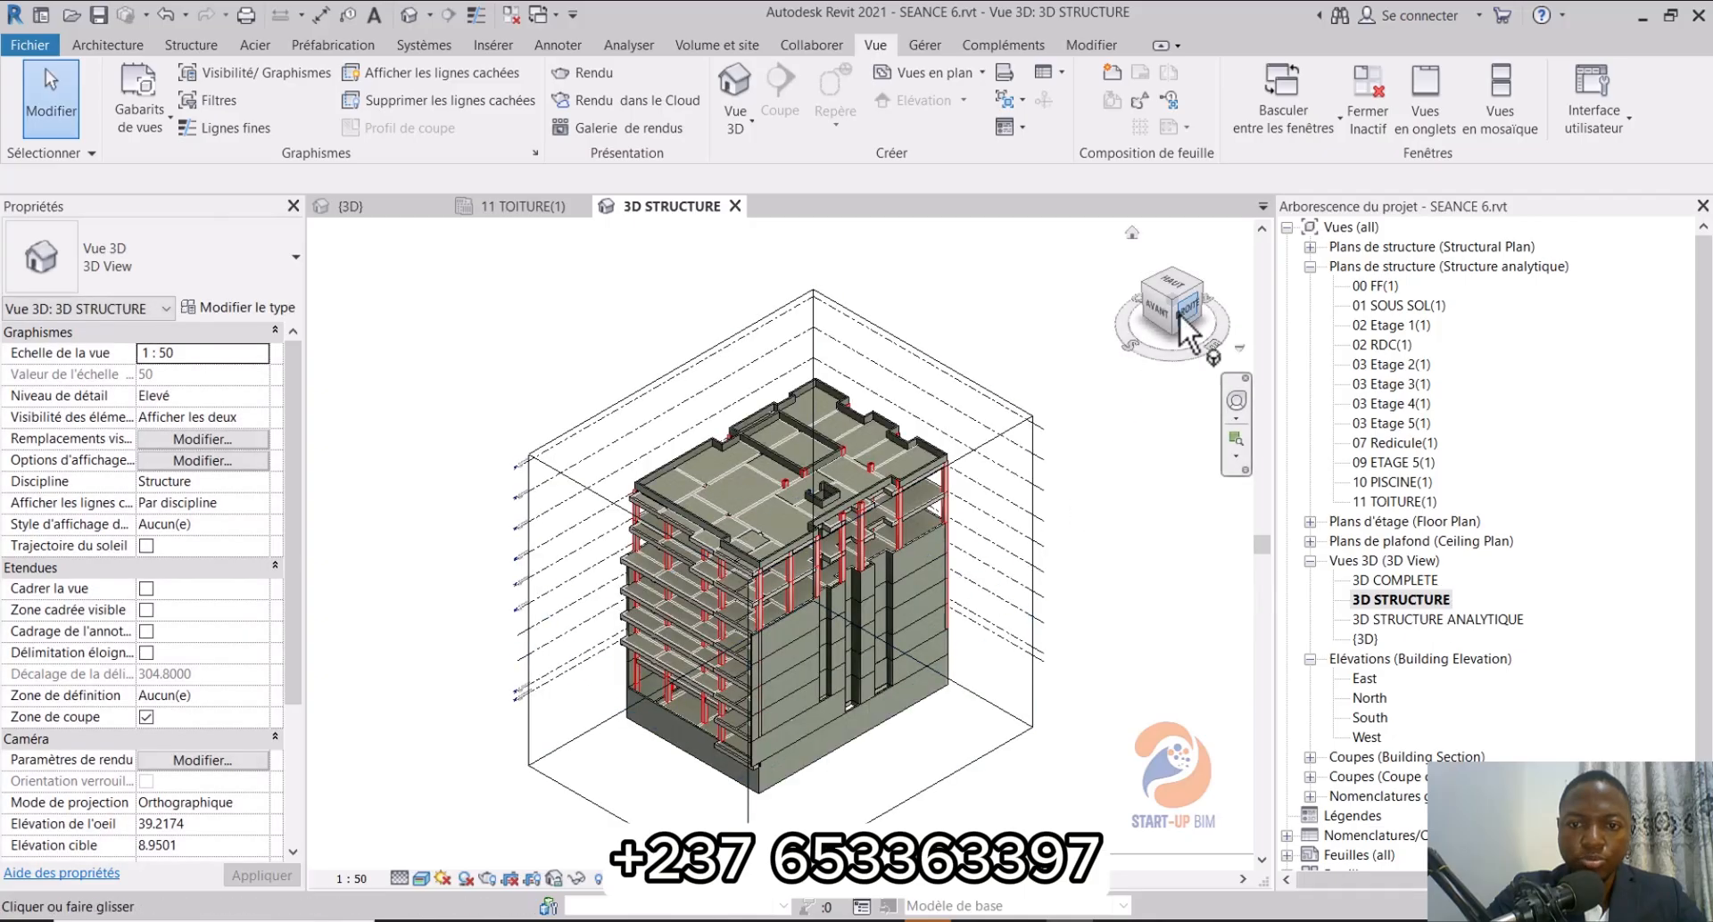
left_click(1159, 313)
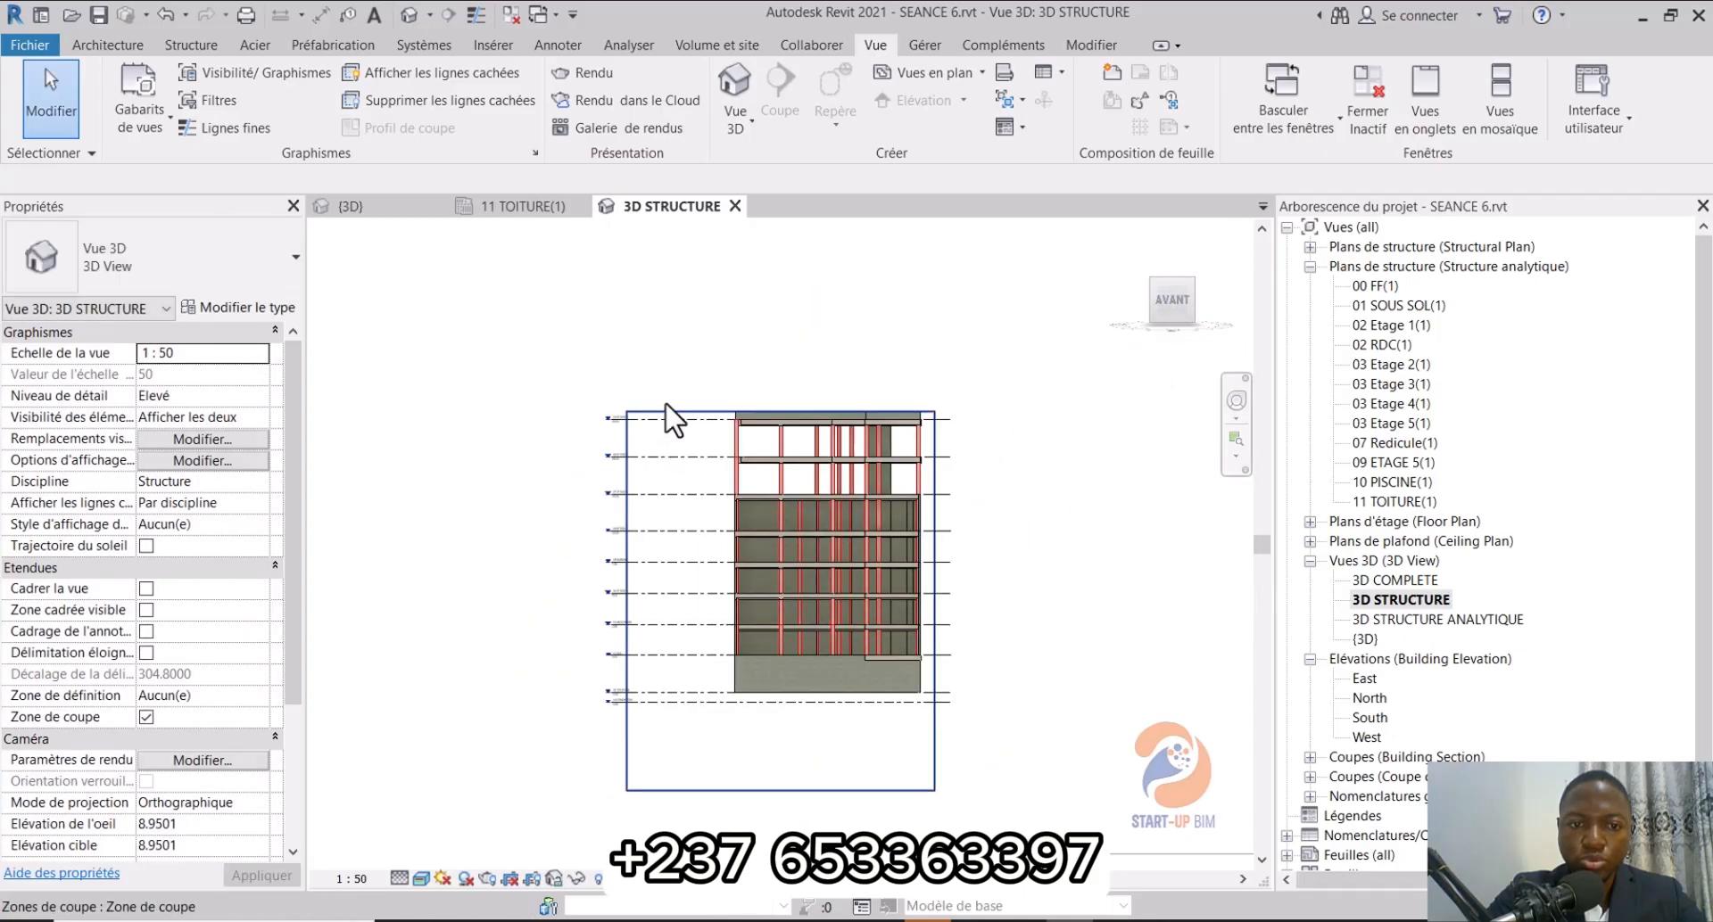
Step: Select the section box and extend its upper limit above the roof so the whole top of the structure is included
left_click(667, 409)
scroll(675, 419, "up", 3)
scroll(860, 416, "up", 2)
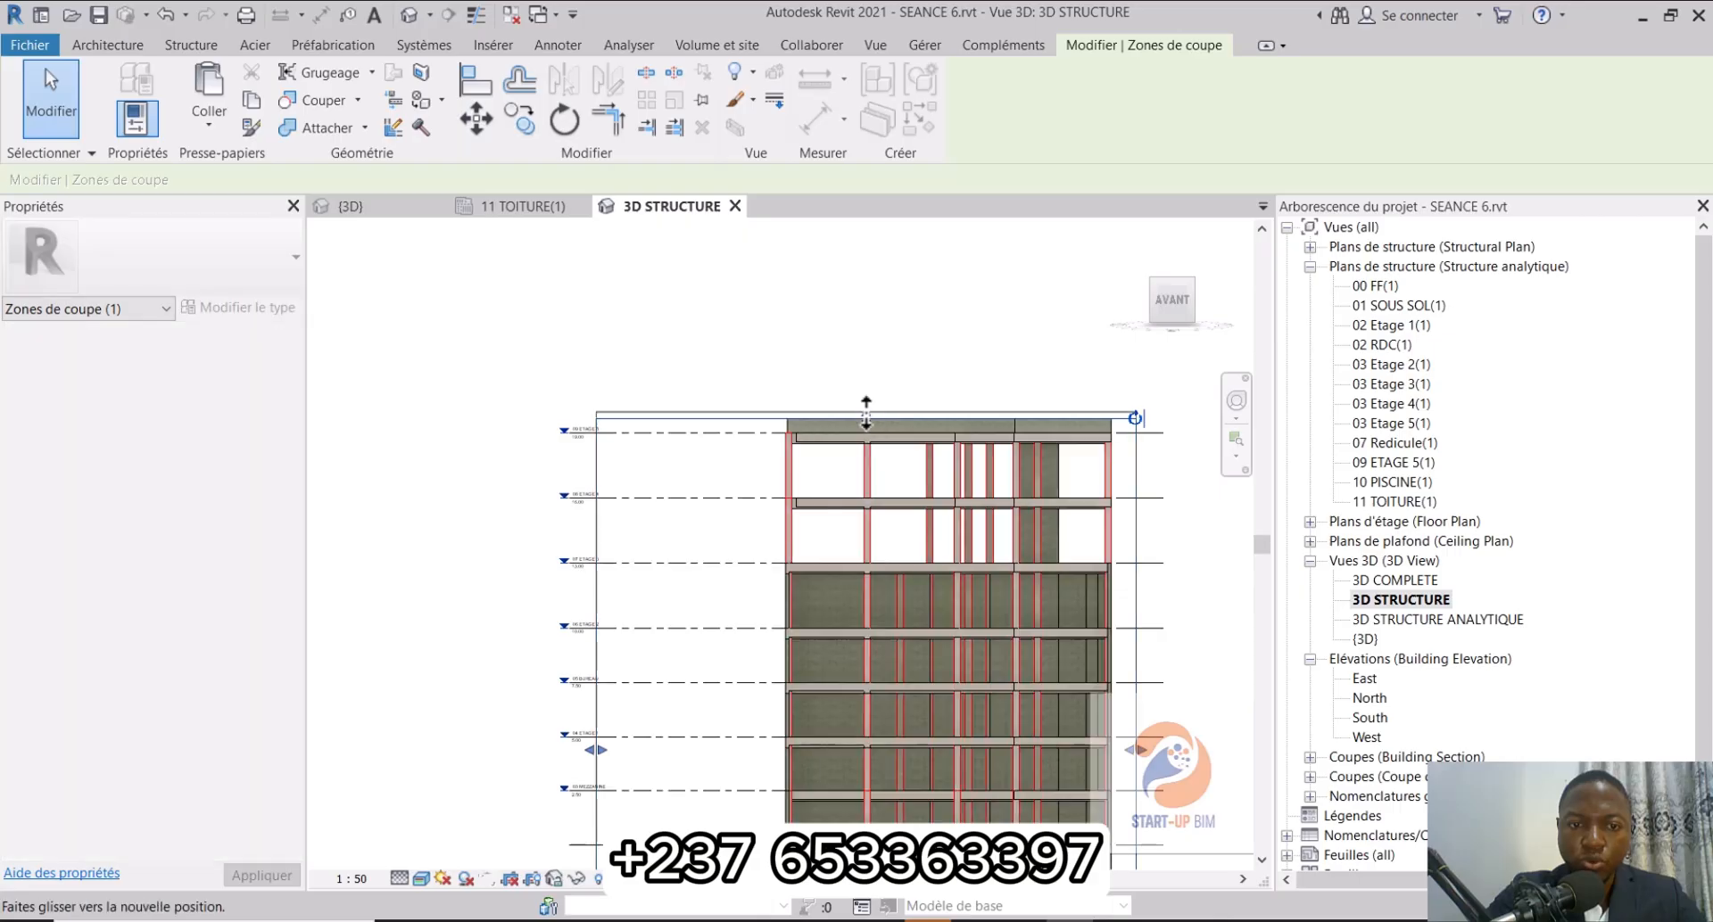
left_click_drag(870, 315, 876, 368)
scroll(848, 346, "up", 1)
scroll(837, 312, "down", 4)
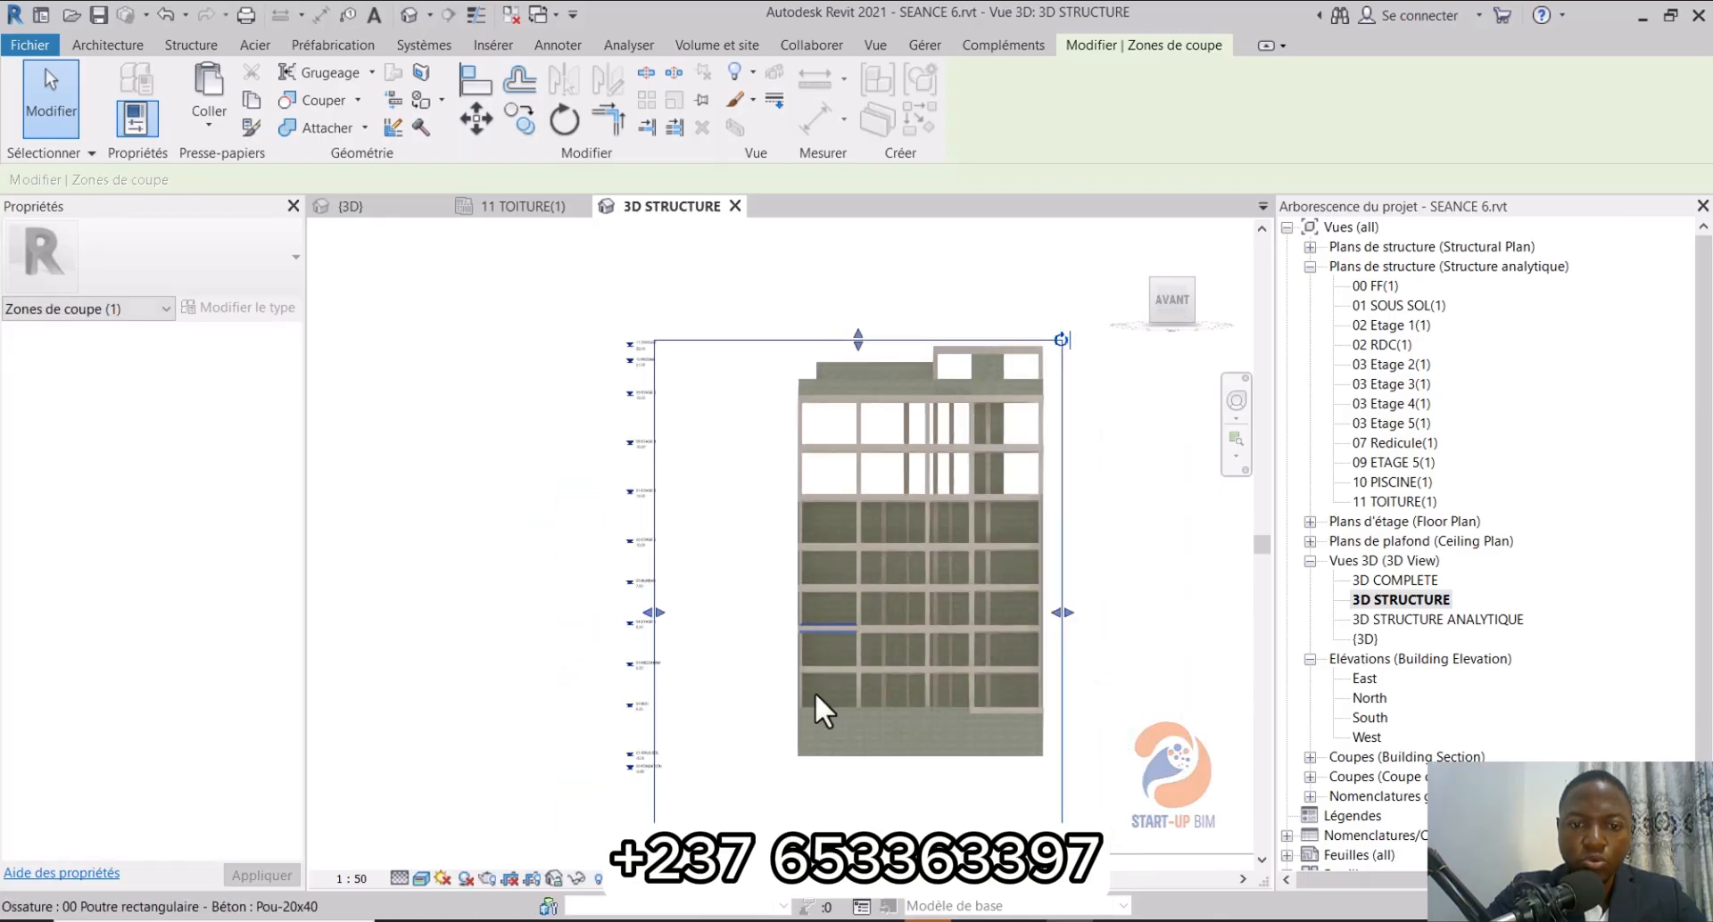
Step: Raise the section box's lower limit to just below the 10 PISCINE level, isolating the roof part of the structure
left_click_drag(846, 775, 863, 612)
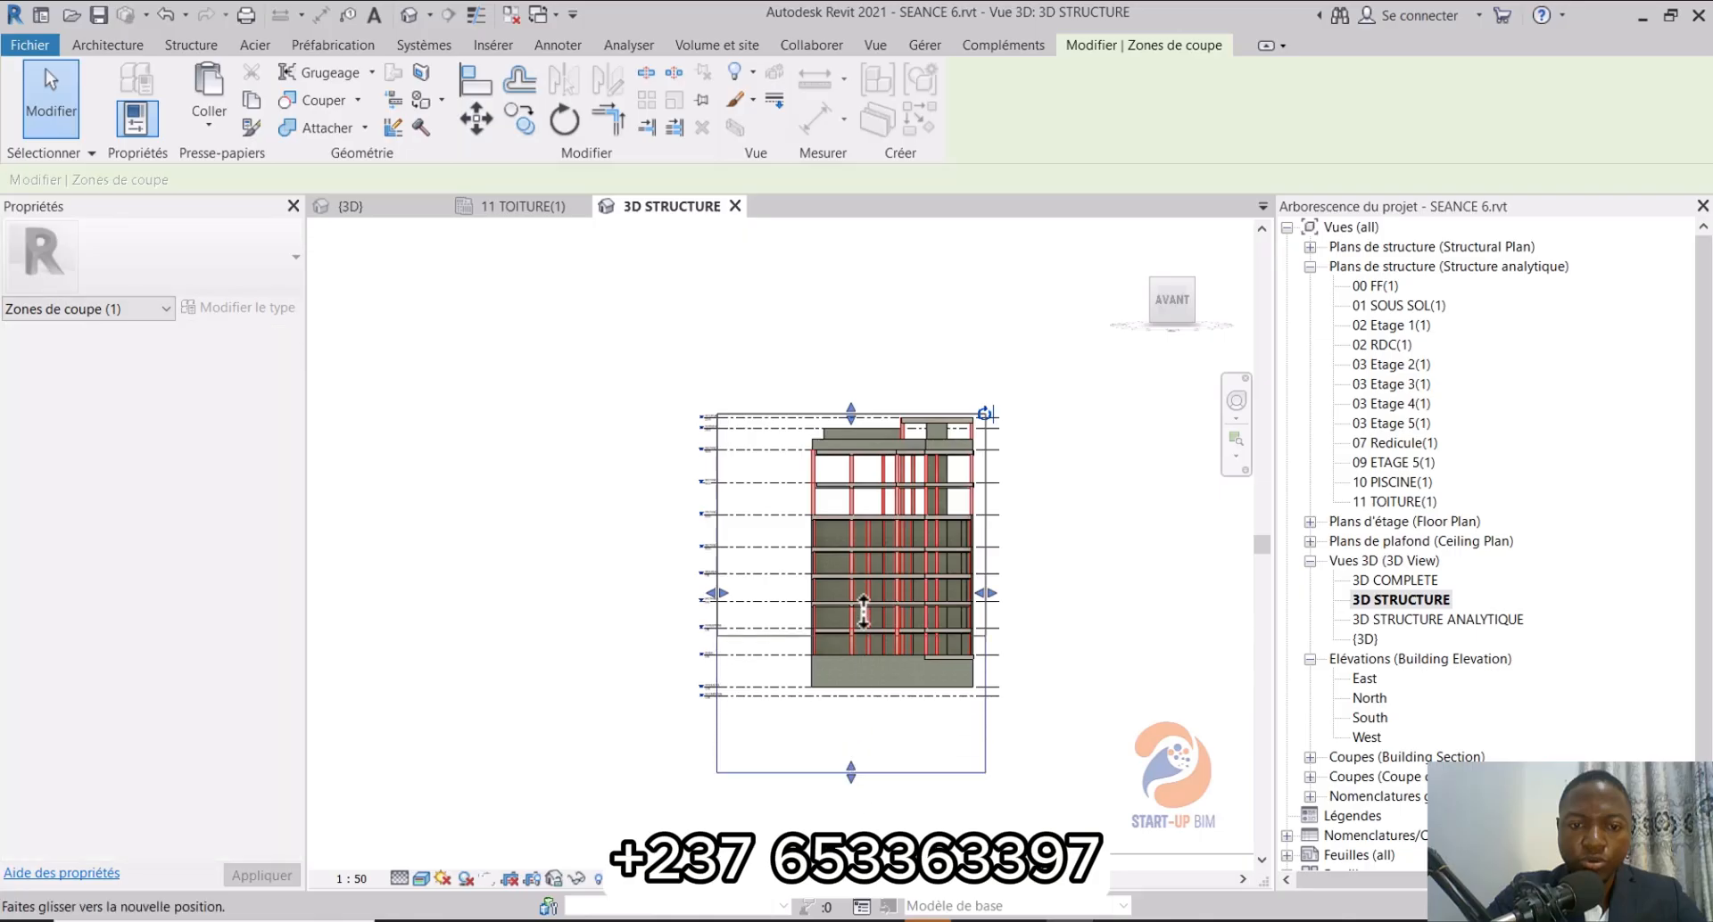
left_click_drag(882, 474, 876, 434)
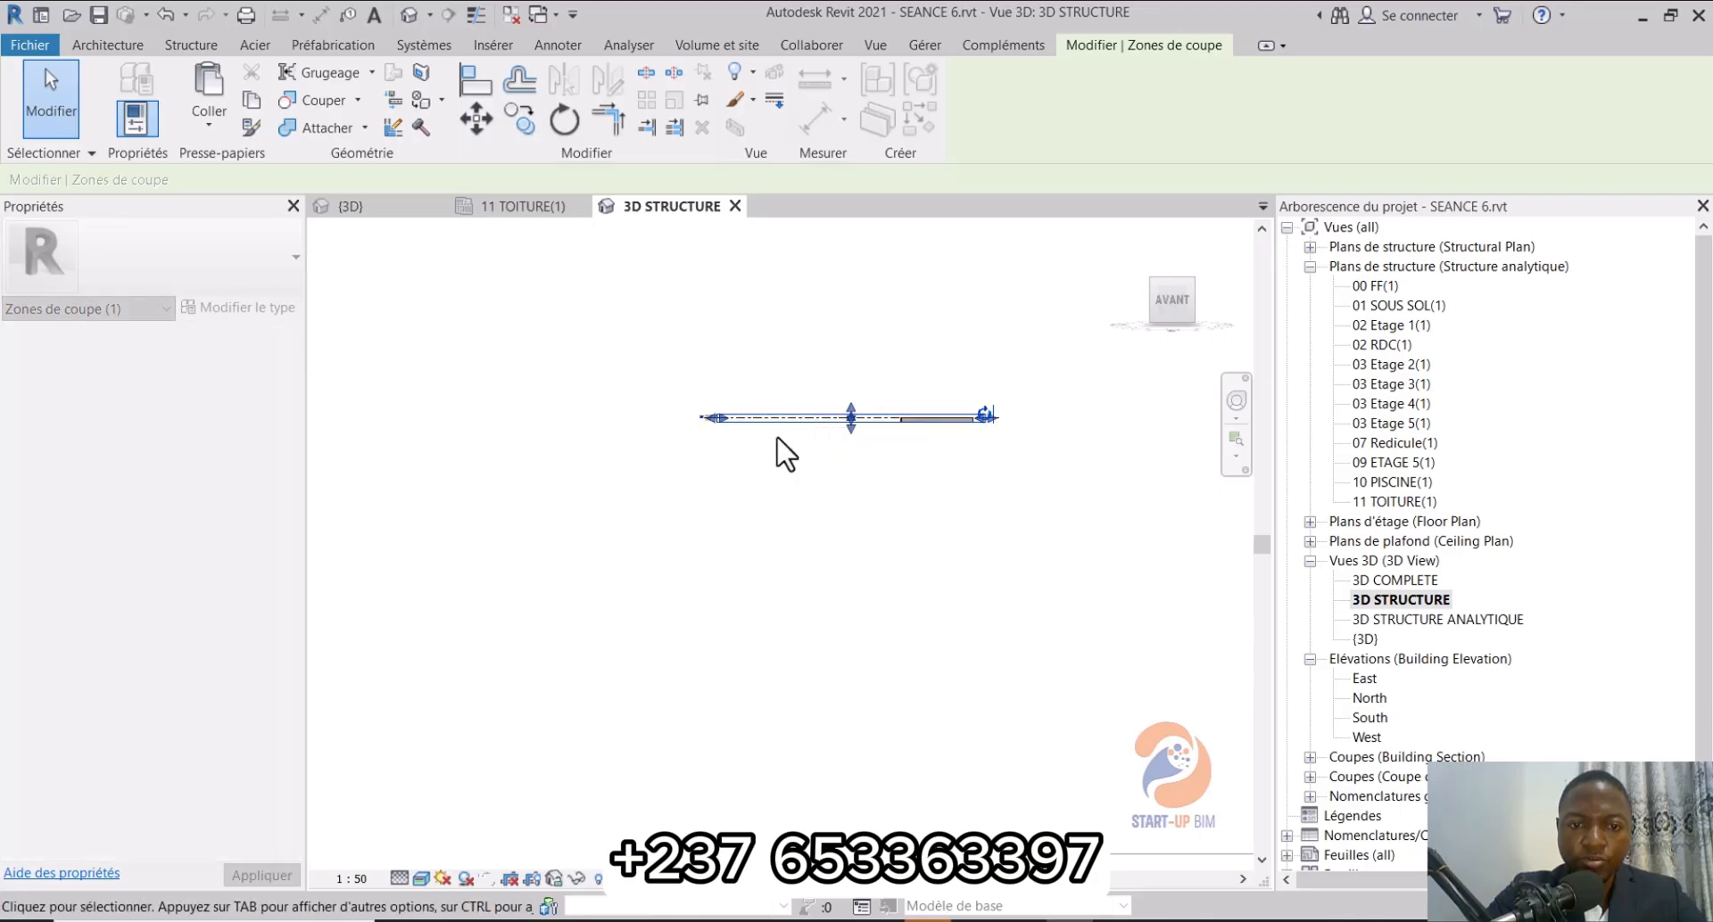
scroll(719, 440, "up", 5)
scroll(585, 475, "down", 4)
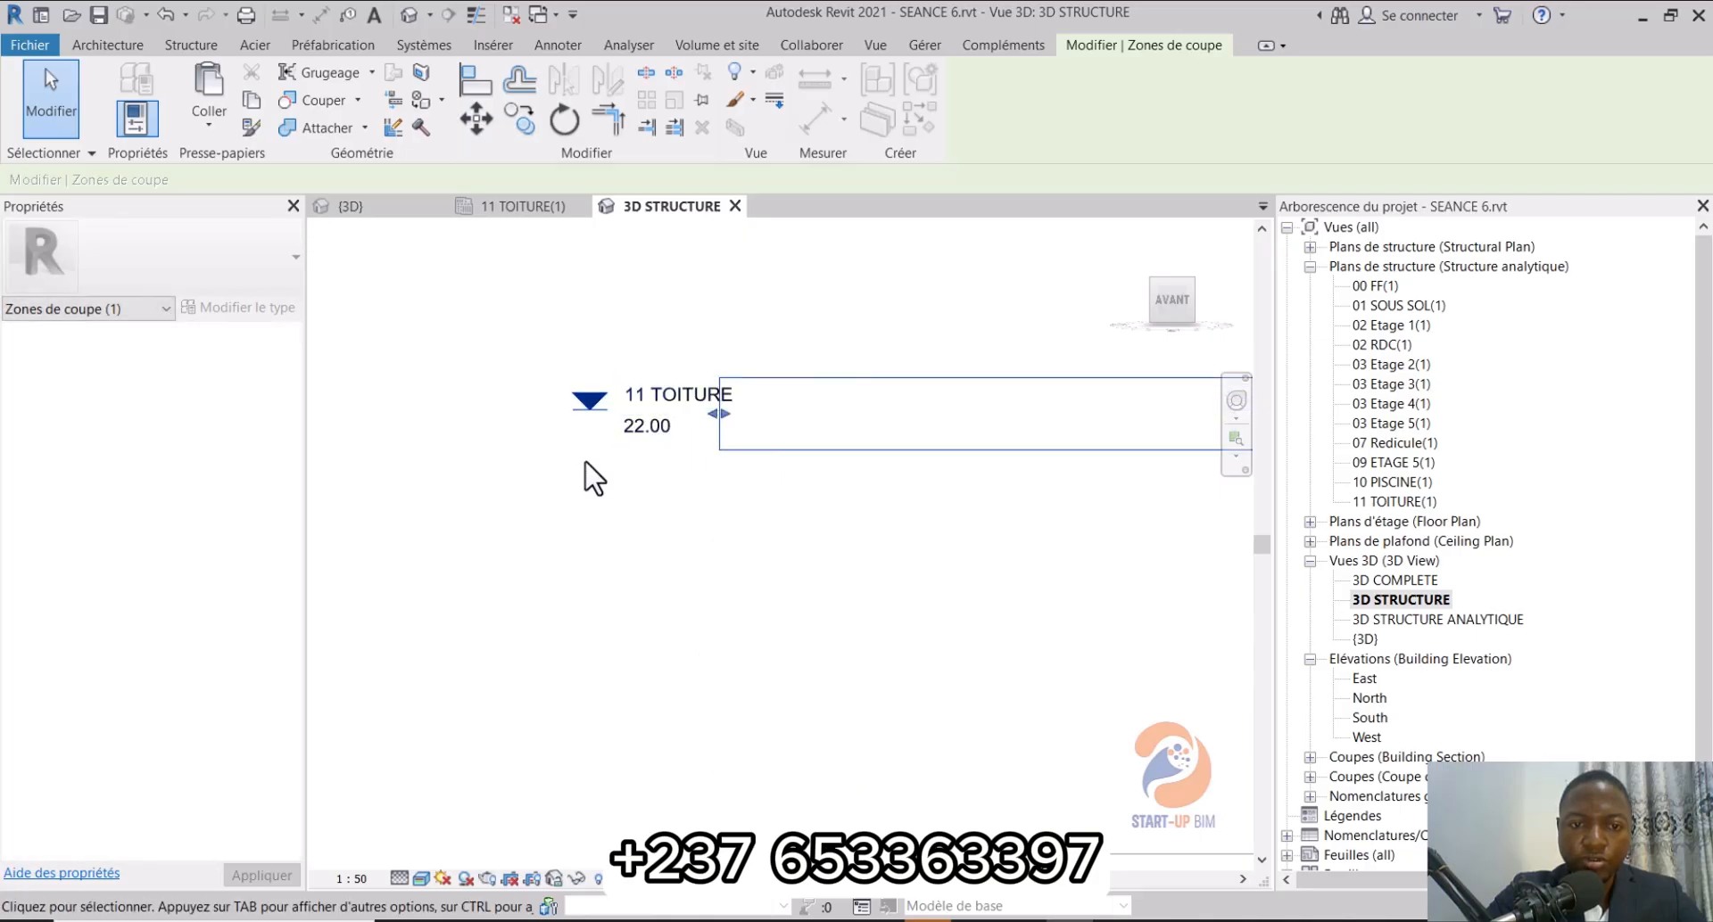
left_click_drag(1037, 452, 1032, 519)
scroll(606, 456, "up", 3)
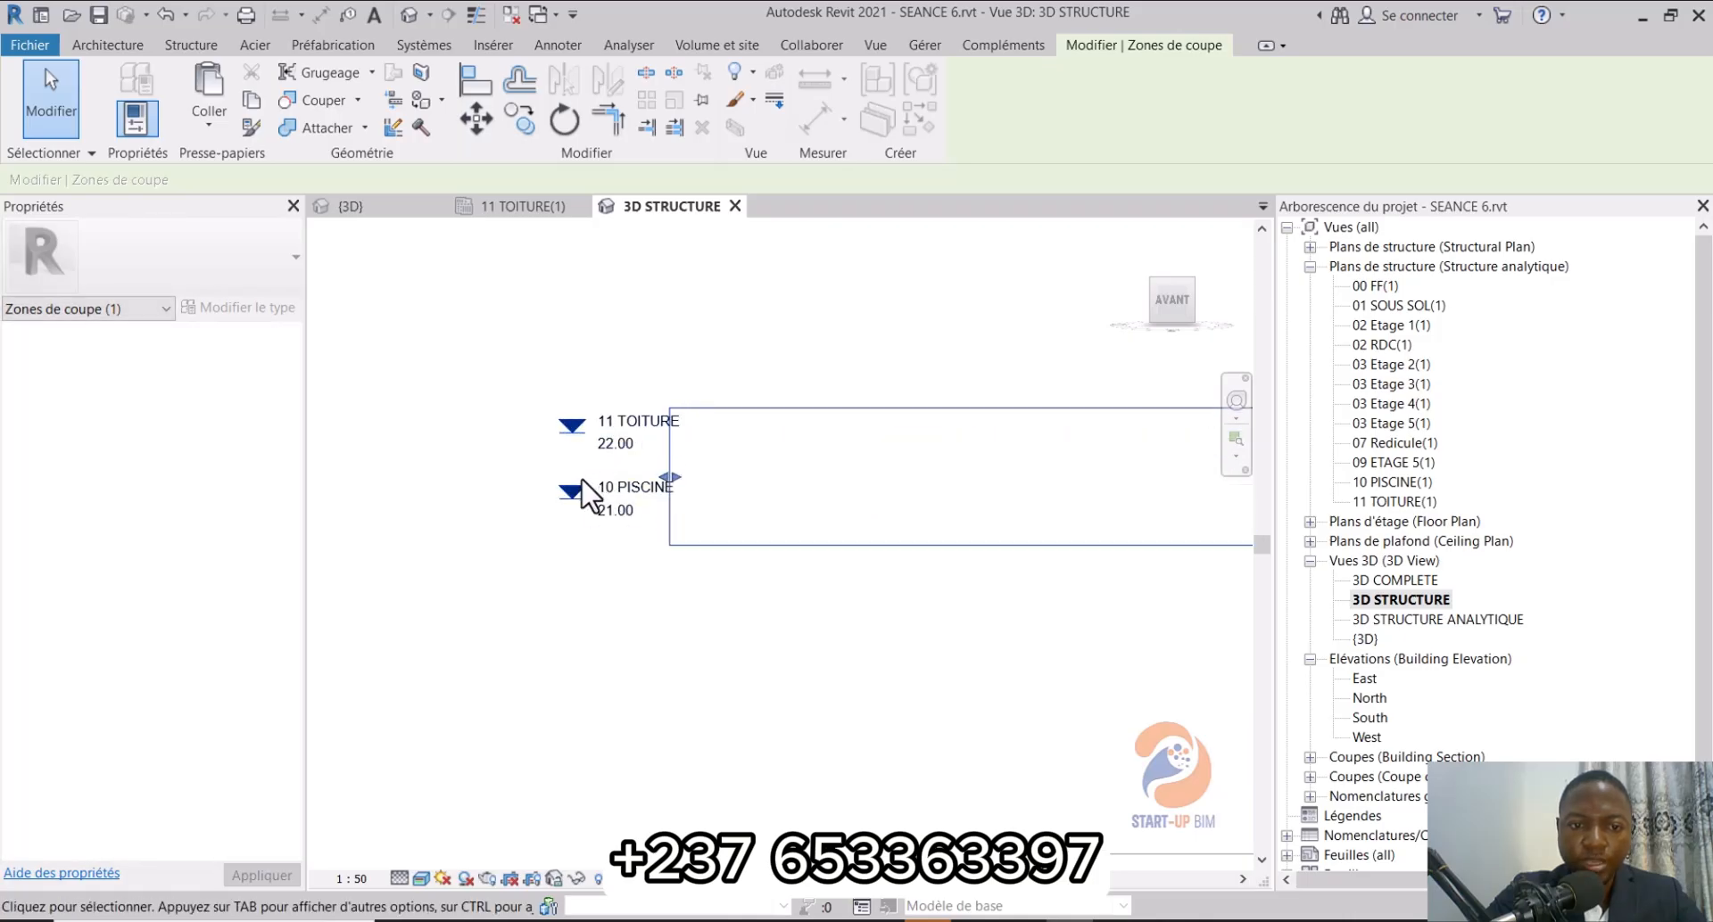
scroll(593, 490, "down", 2)
left_click_drag(1100, 517, 1099, 508)
scroll(744, 510, "down", 5)
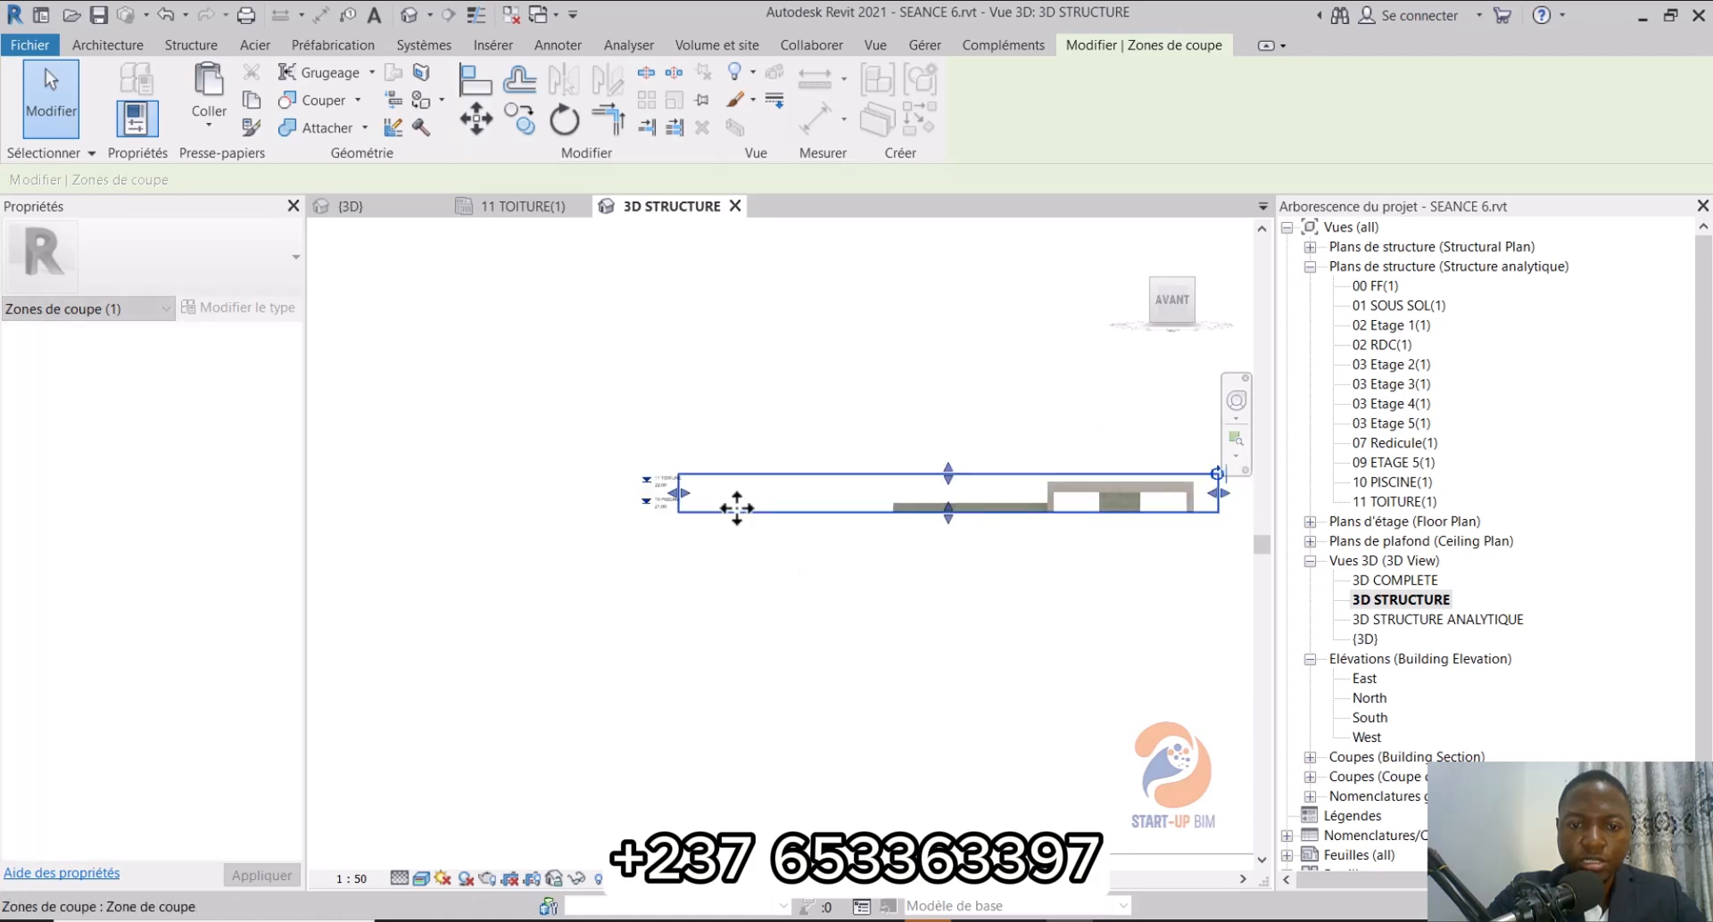
Step: Orbit the isolated roof slab and beams in 3D and compare them with the outlines in the 11 TOITURE(1) plan
left_click(922, 423)
scroll(975, 442, "down", 1)
middle_click_drag(975, 441, 884, 614, "shift")
scroll(892, 544, "up", 4)
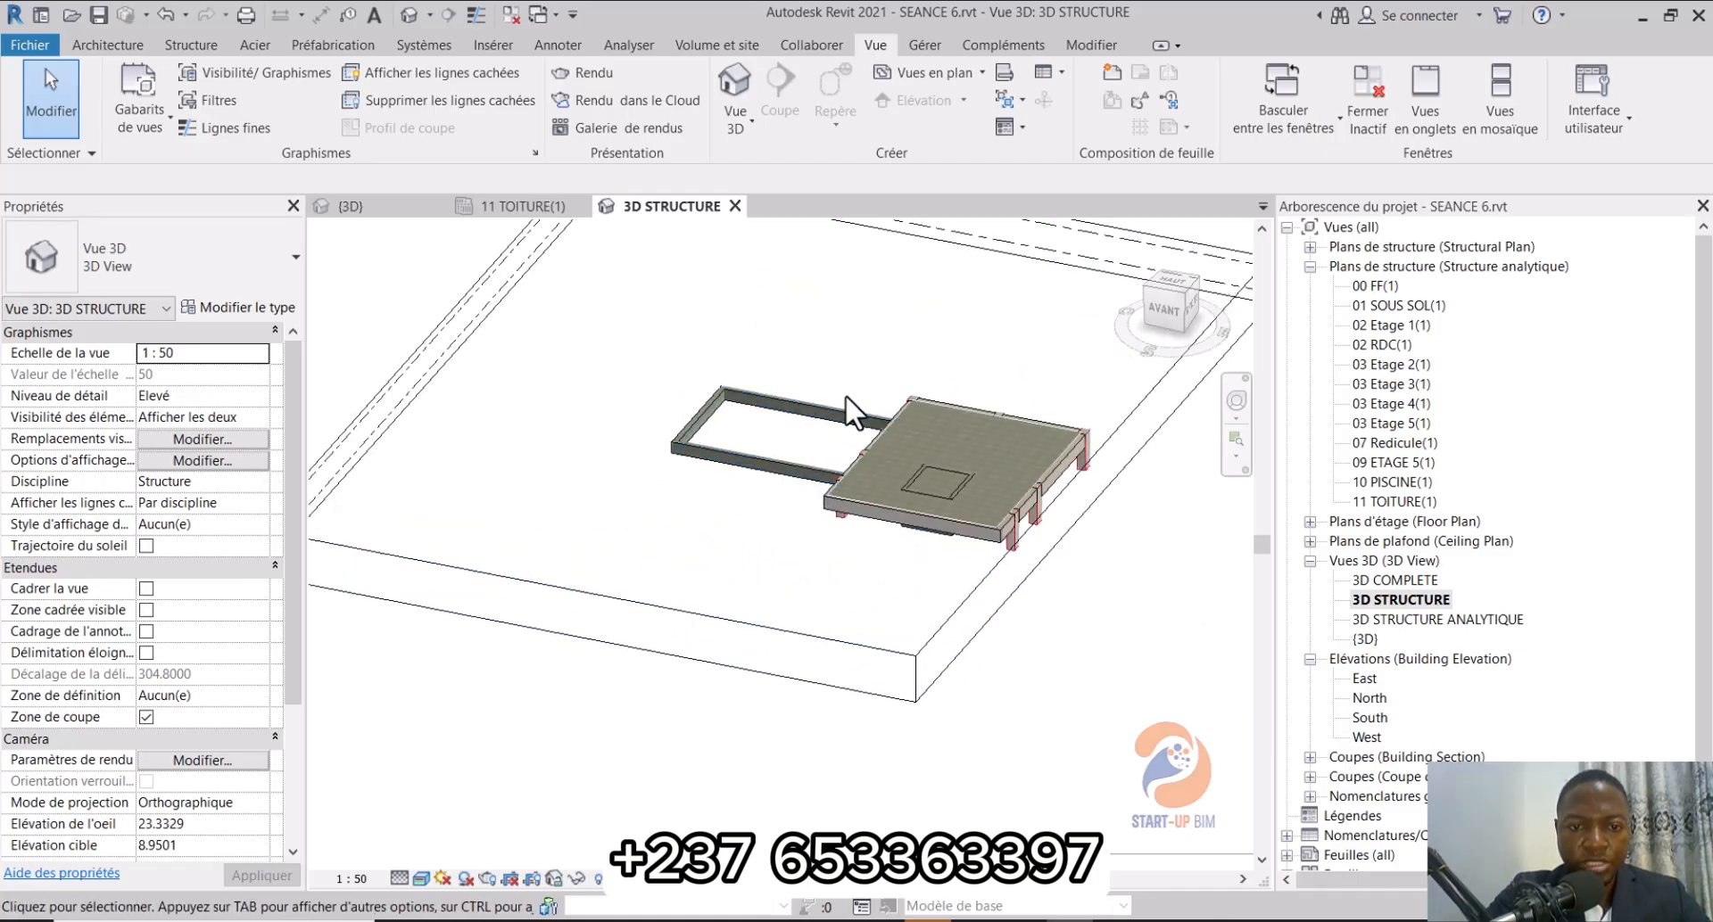
left_click(508, 206)
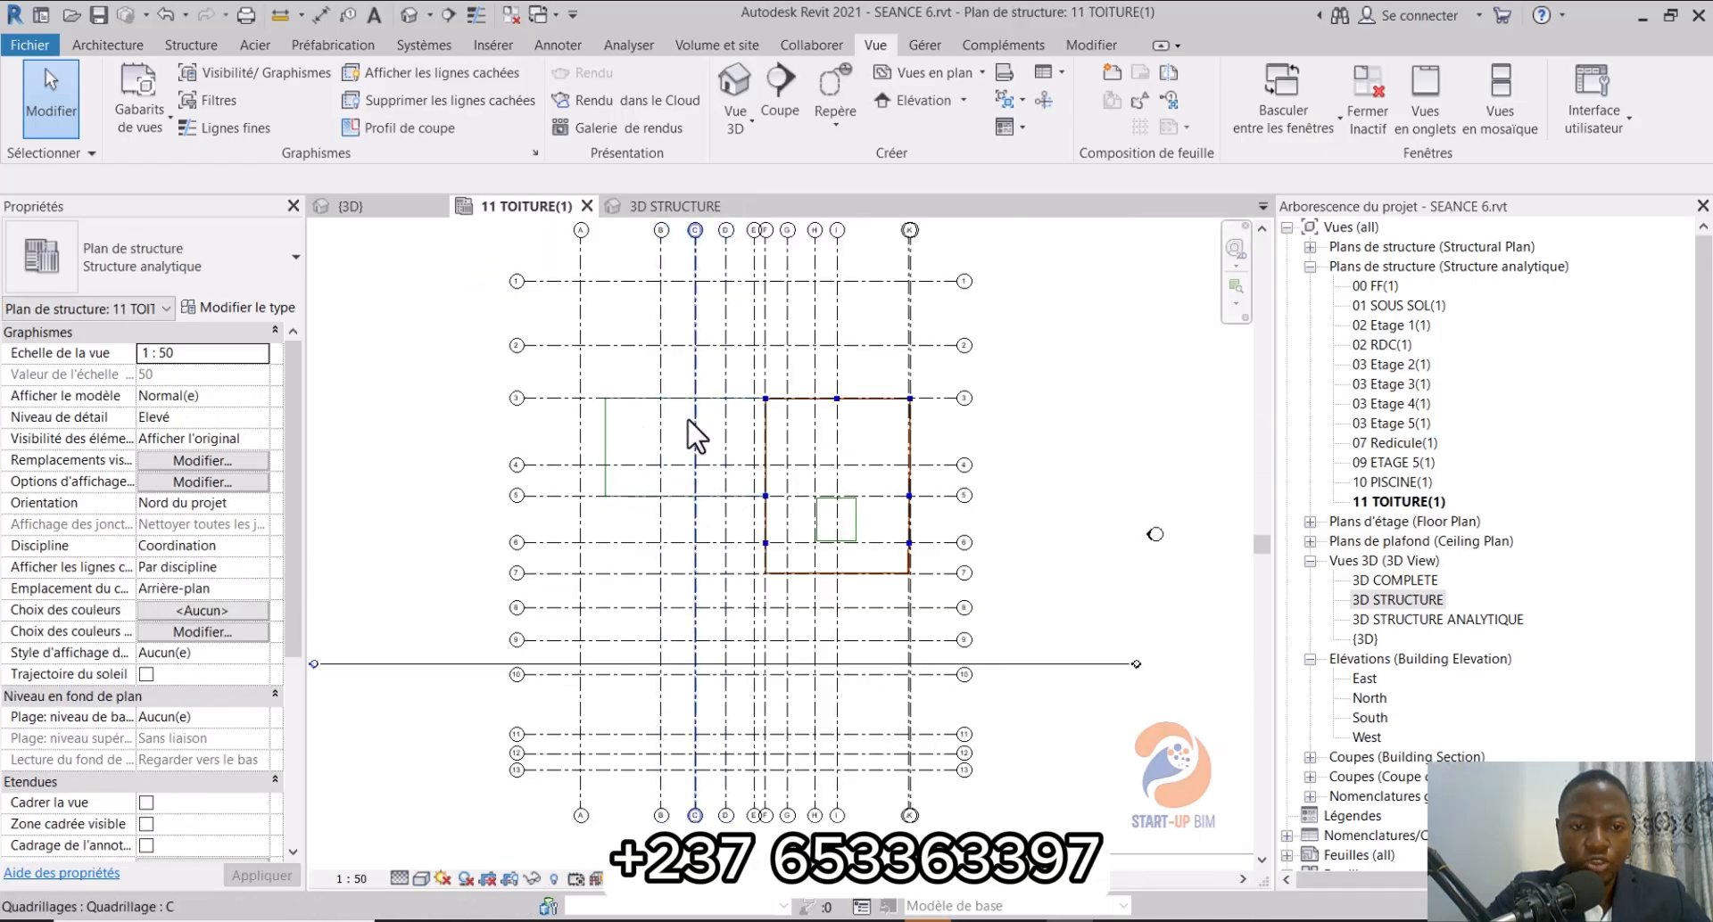
left_click(654, 206)
scroll(920, 425, "down", 3)
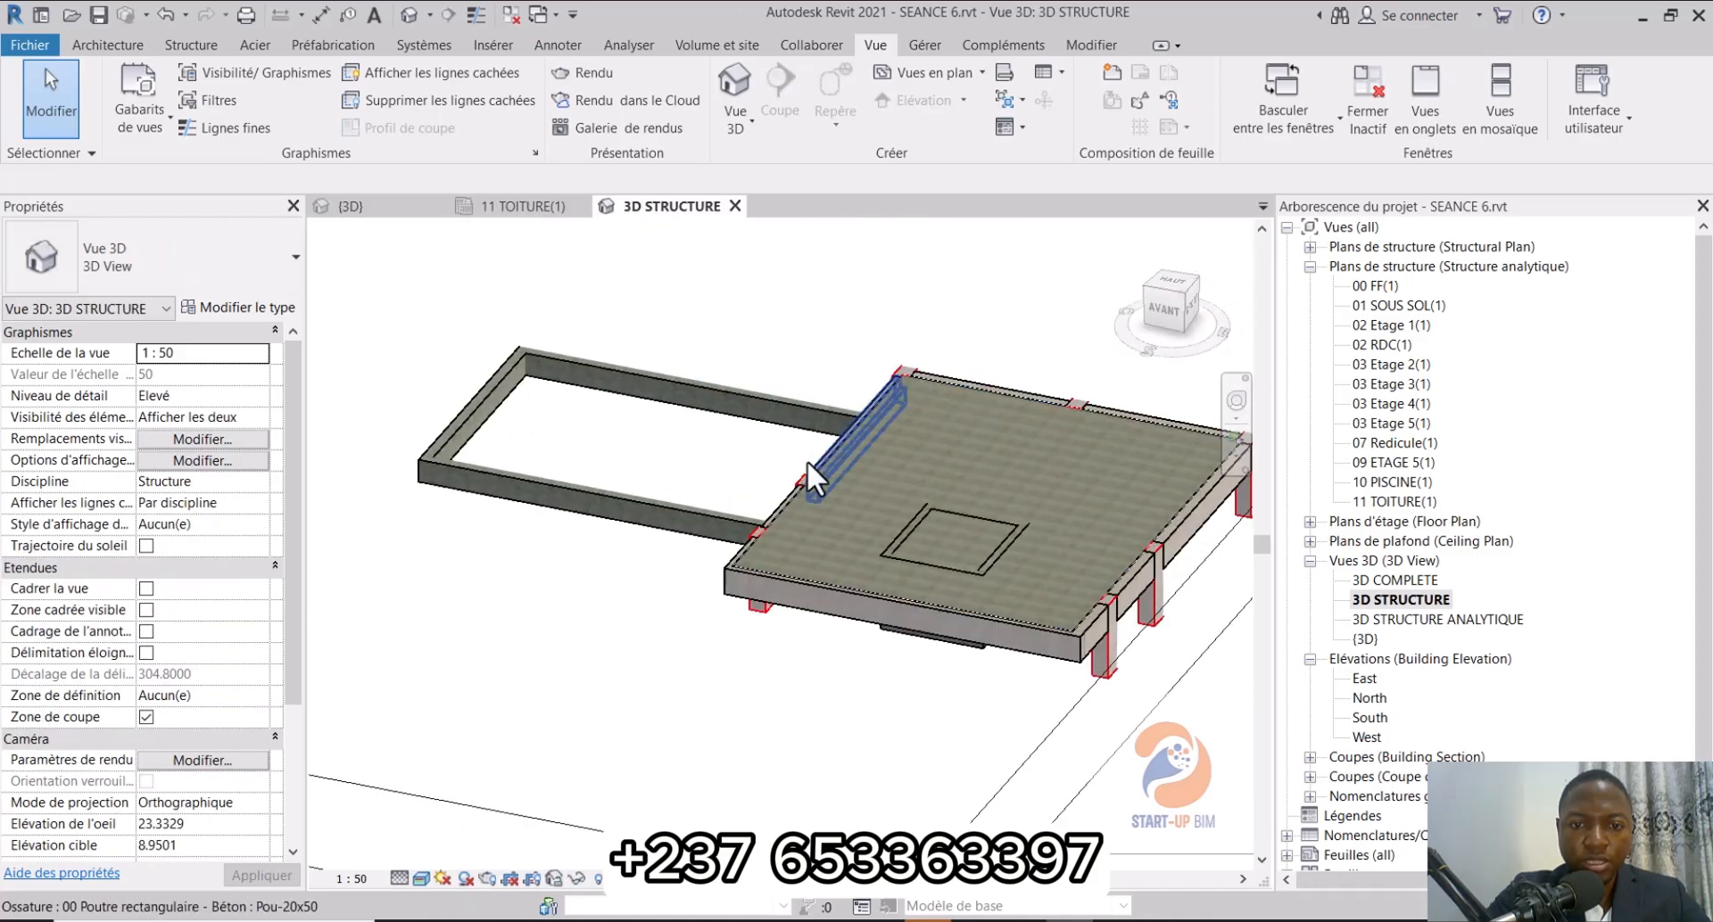
middle_click_drag(965, 593, 953, 637)
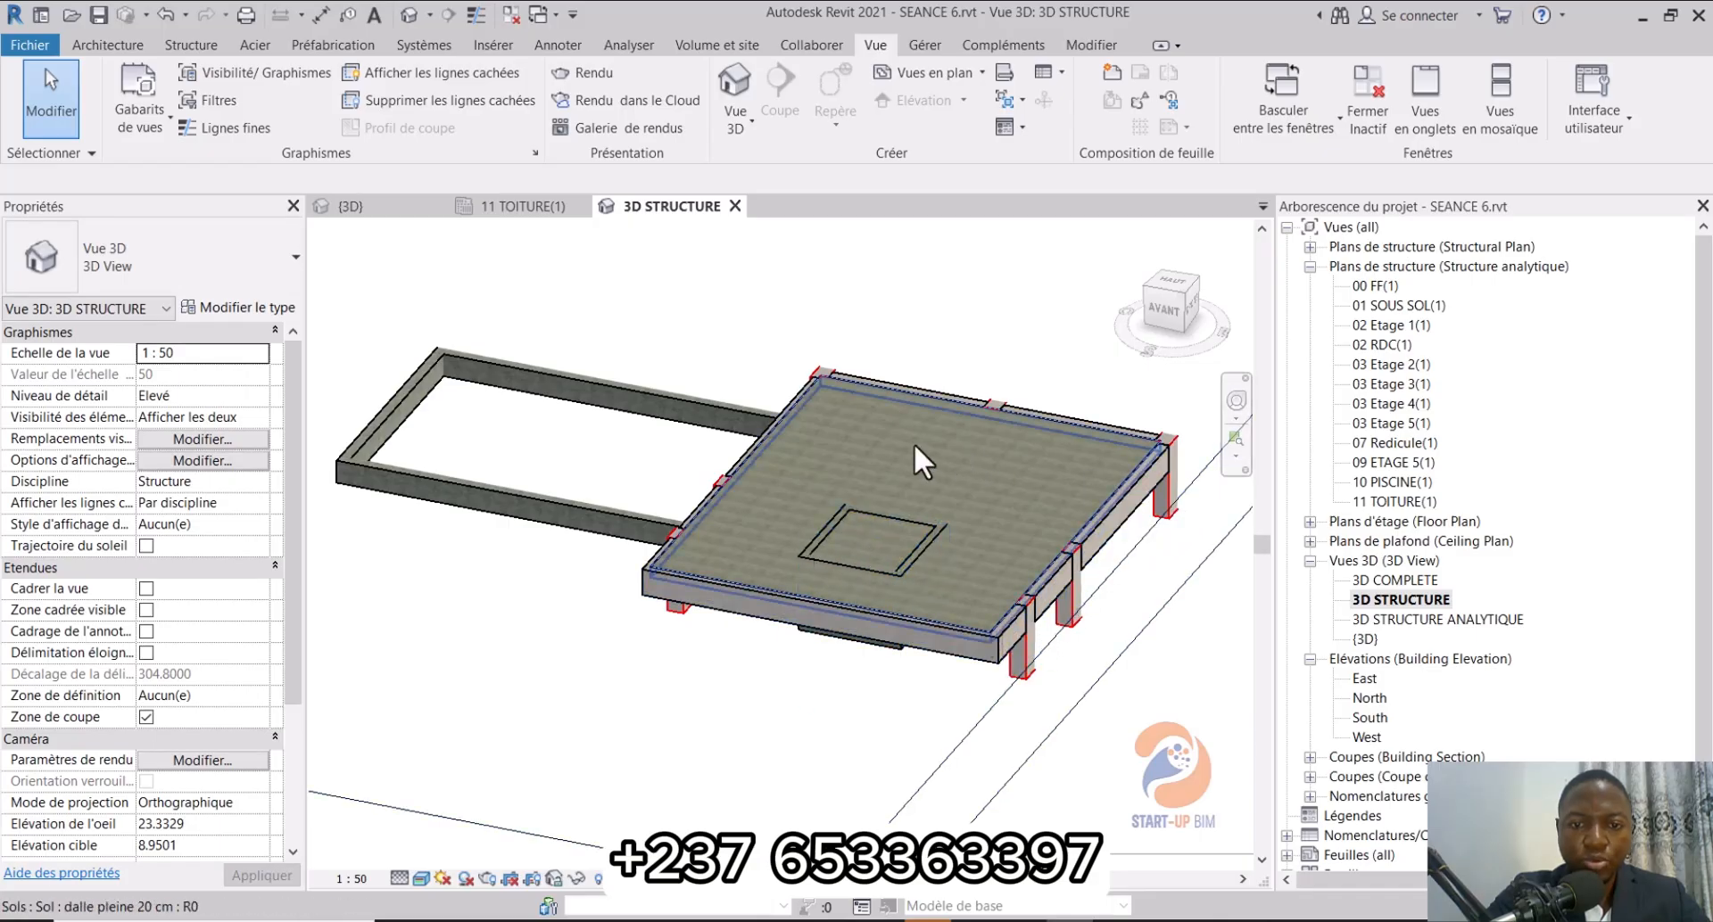
Step: Lower the section box's bottom face to include the pool walls and parapets around the roof, and inspect them
scroll(862, 522, "down", 5)
left_click(721, 644)
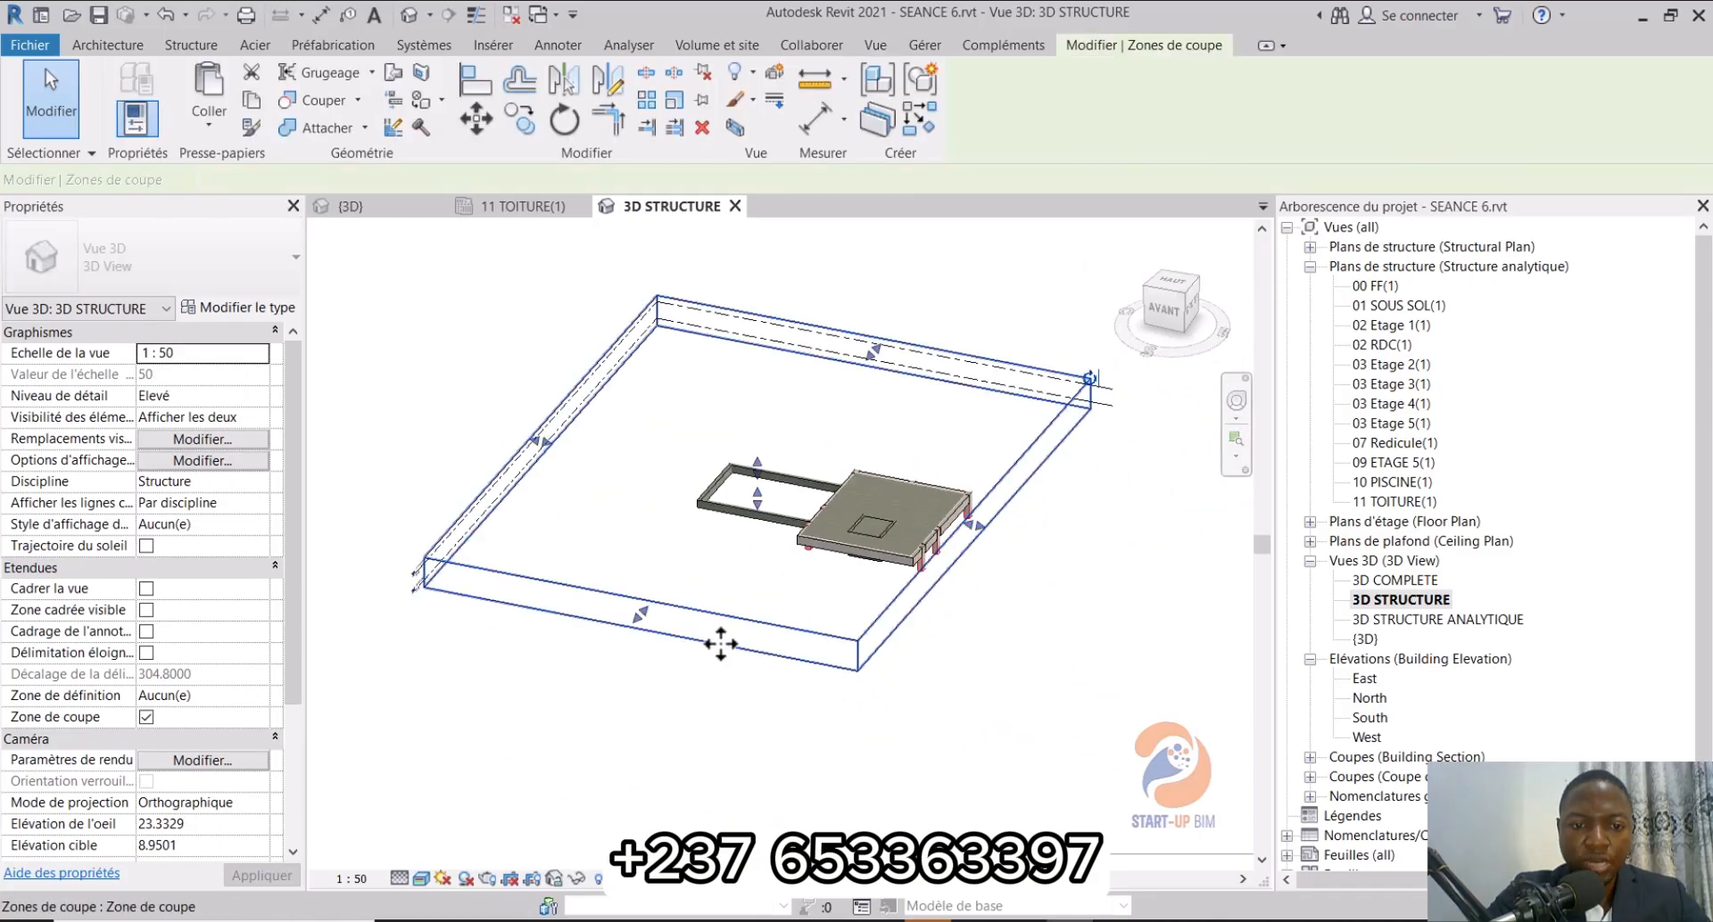
left_click_drag(758, 505, 752, 521)
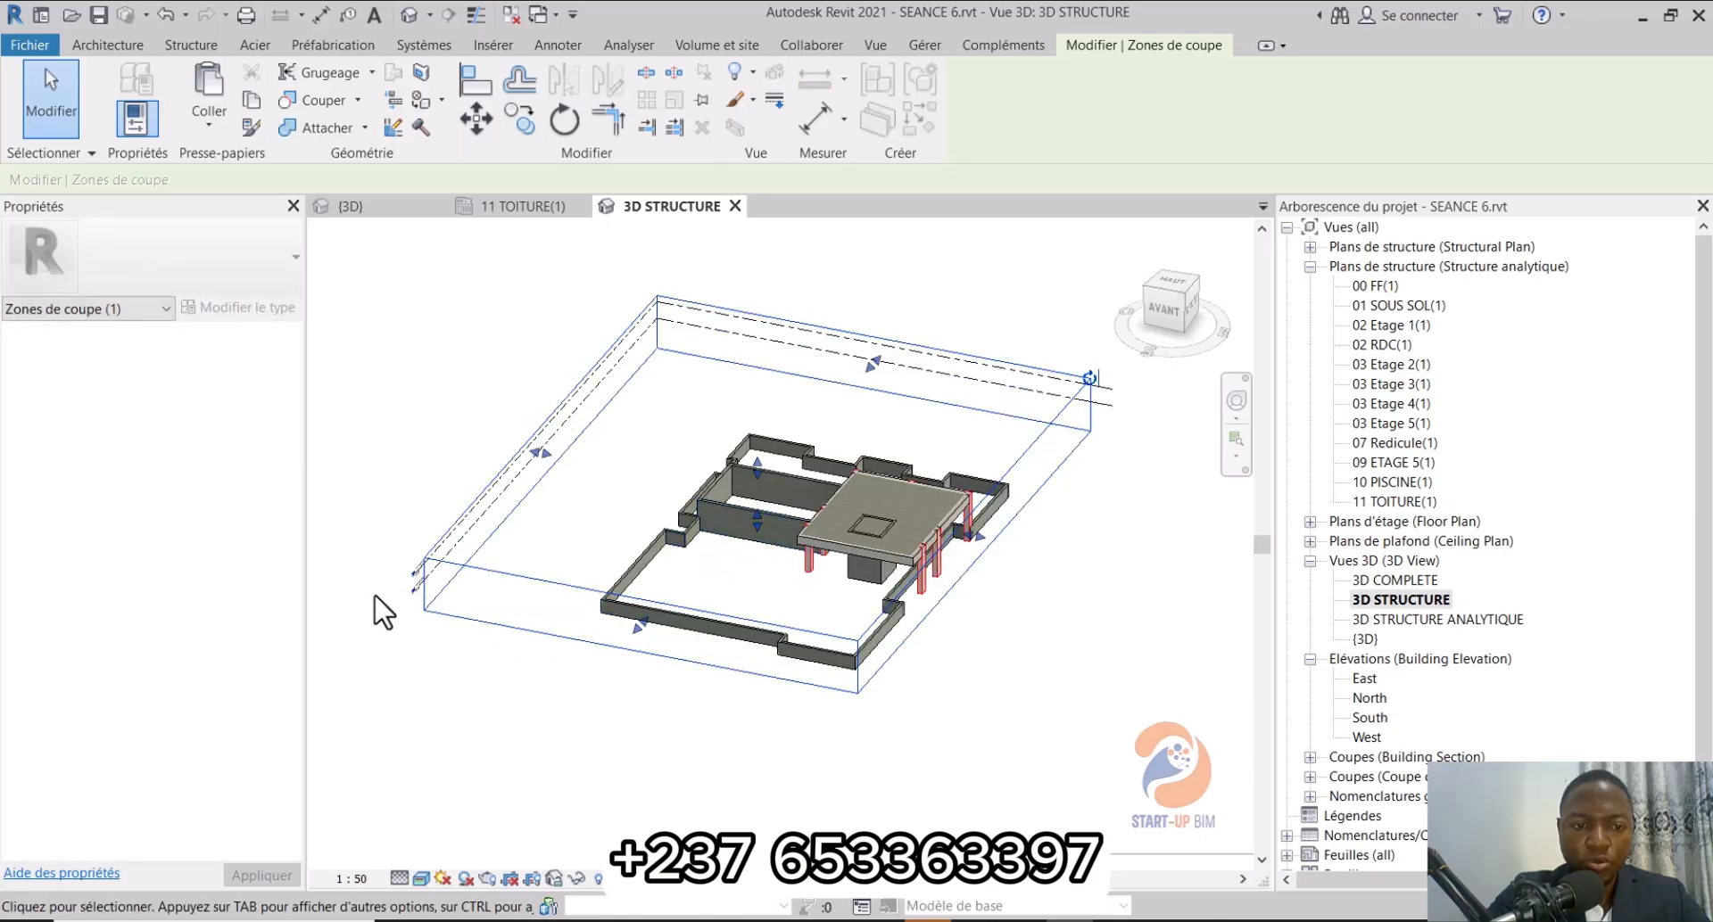
scroll(384, 612, "up", 5)
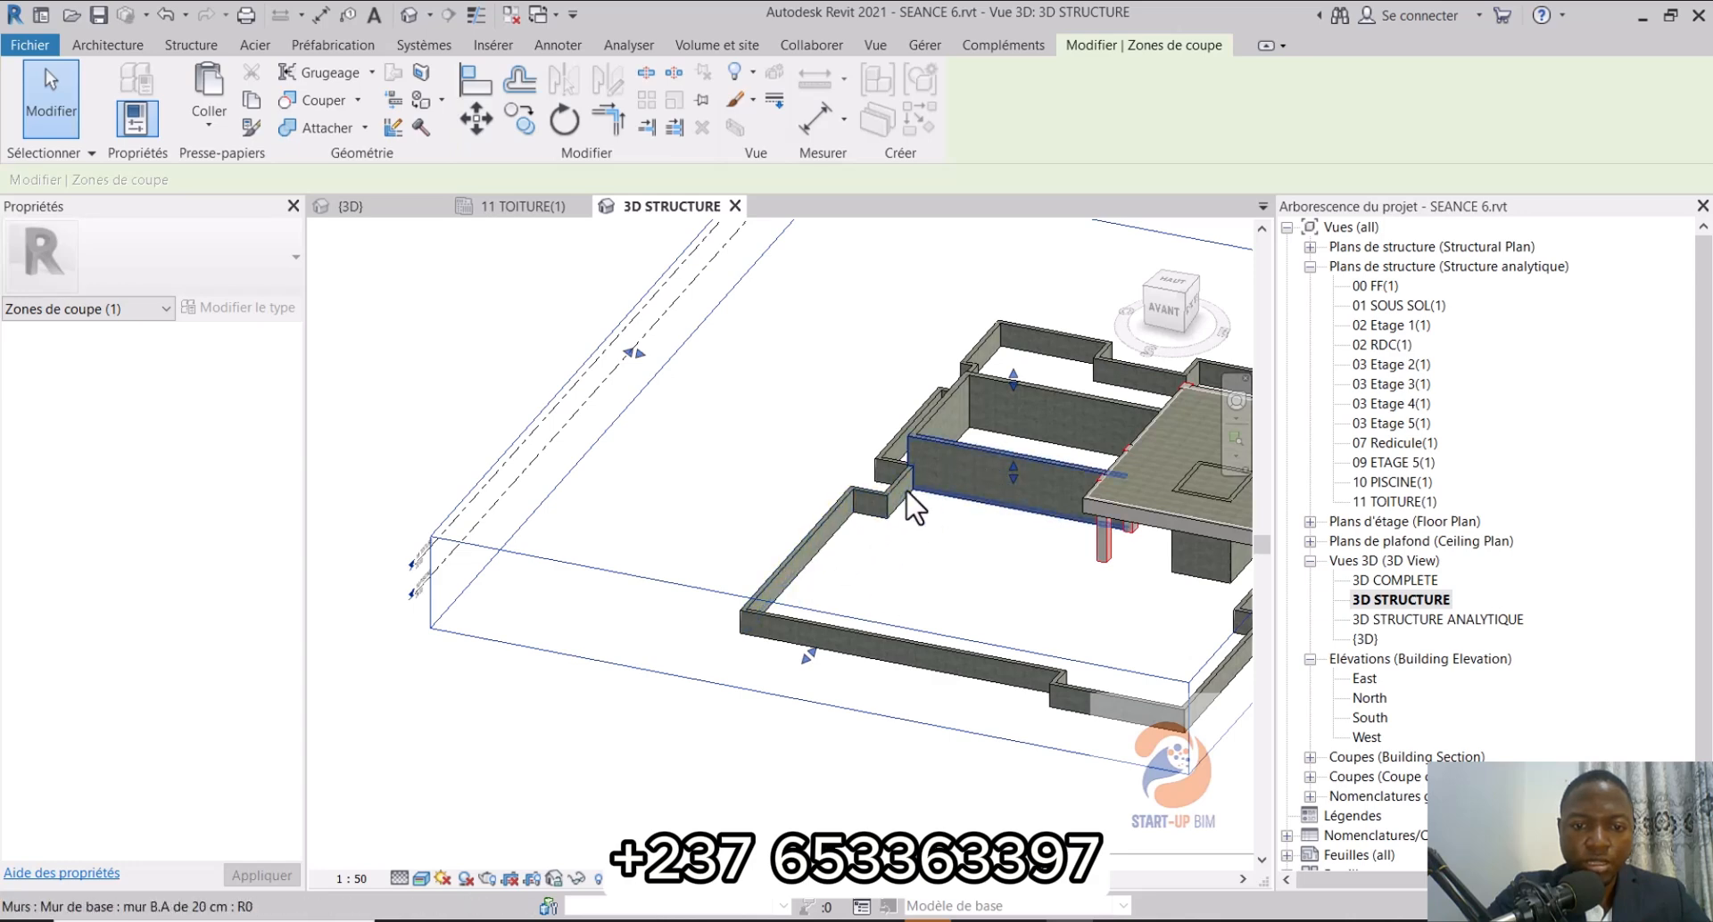
scroll(901, 384, "down", 4)
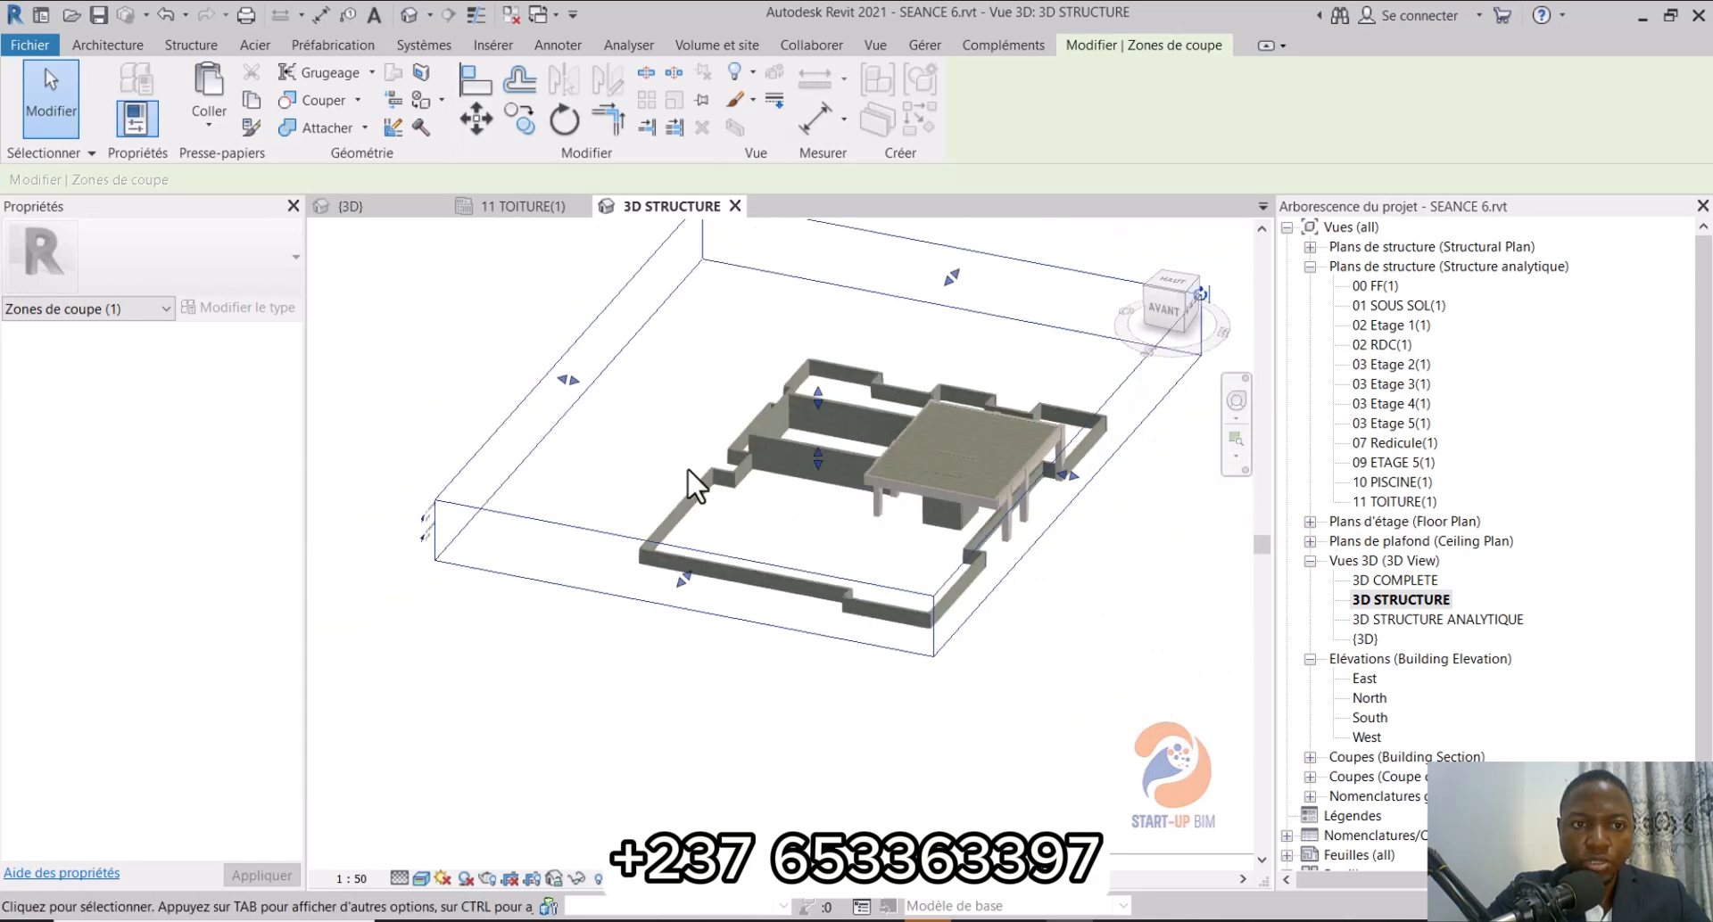
Step: In the 11 TOITURE(1) plan, set the view range's bottom and view depth offsets to -2 and apply them
left_click(526, 206)
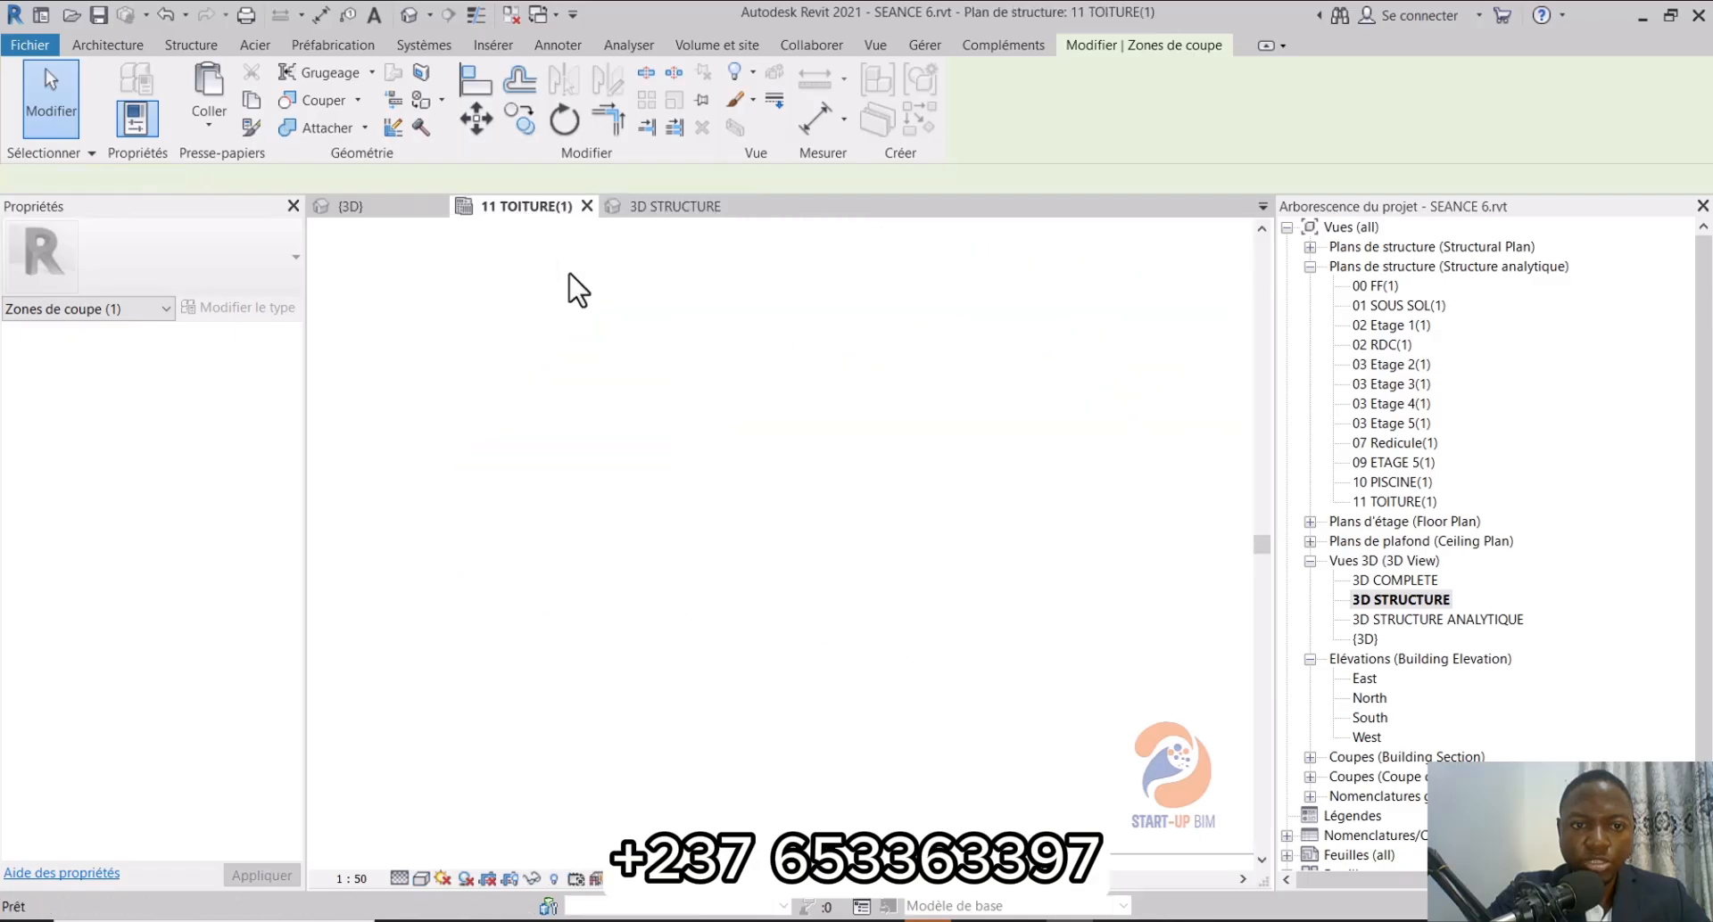
scroll(892, 491, "down", 2)
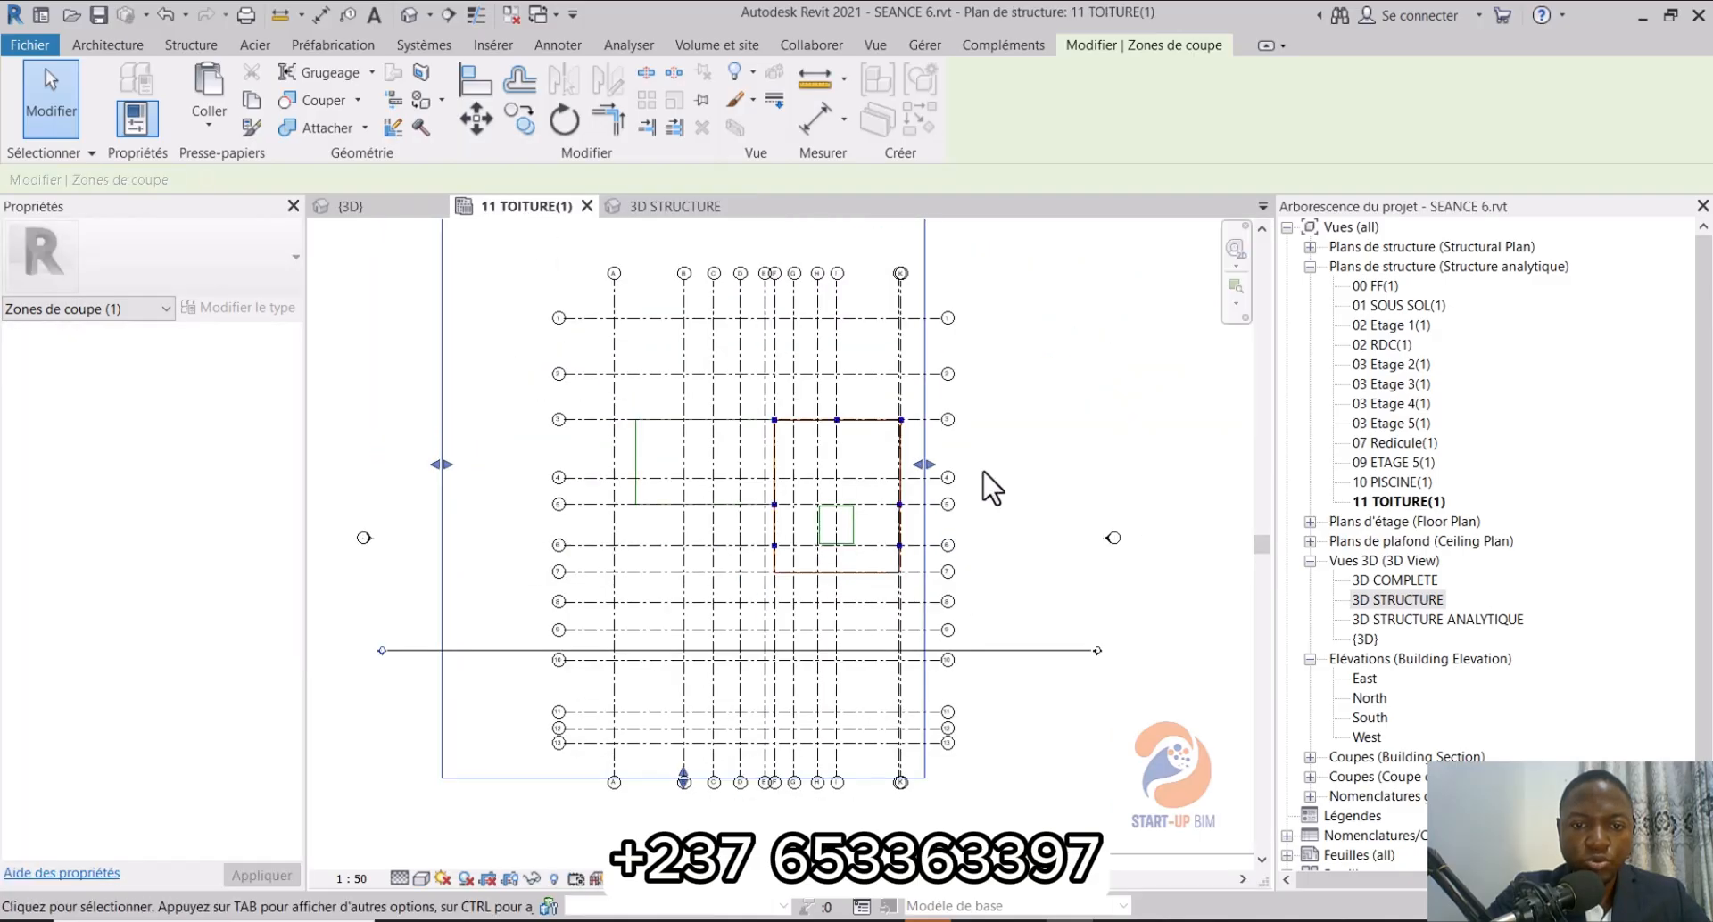
key("Escape")
scroll(183, 740, "down", 3)
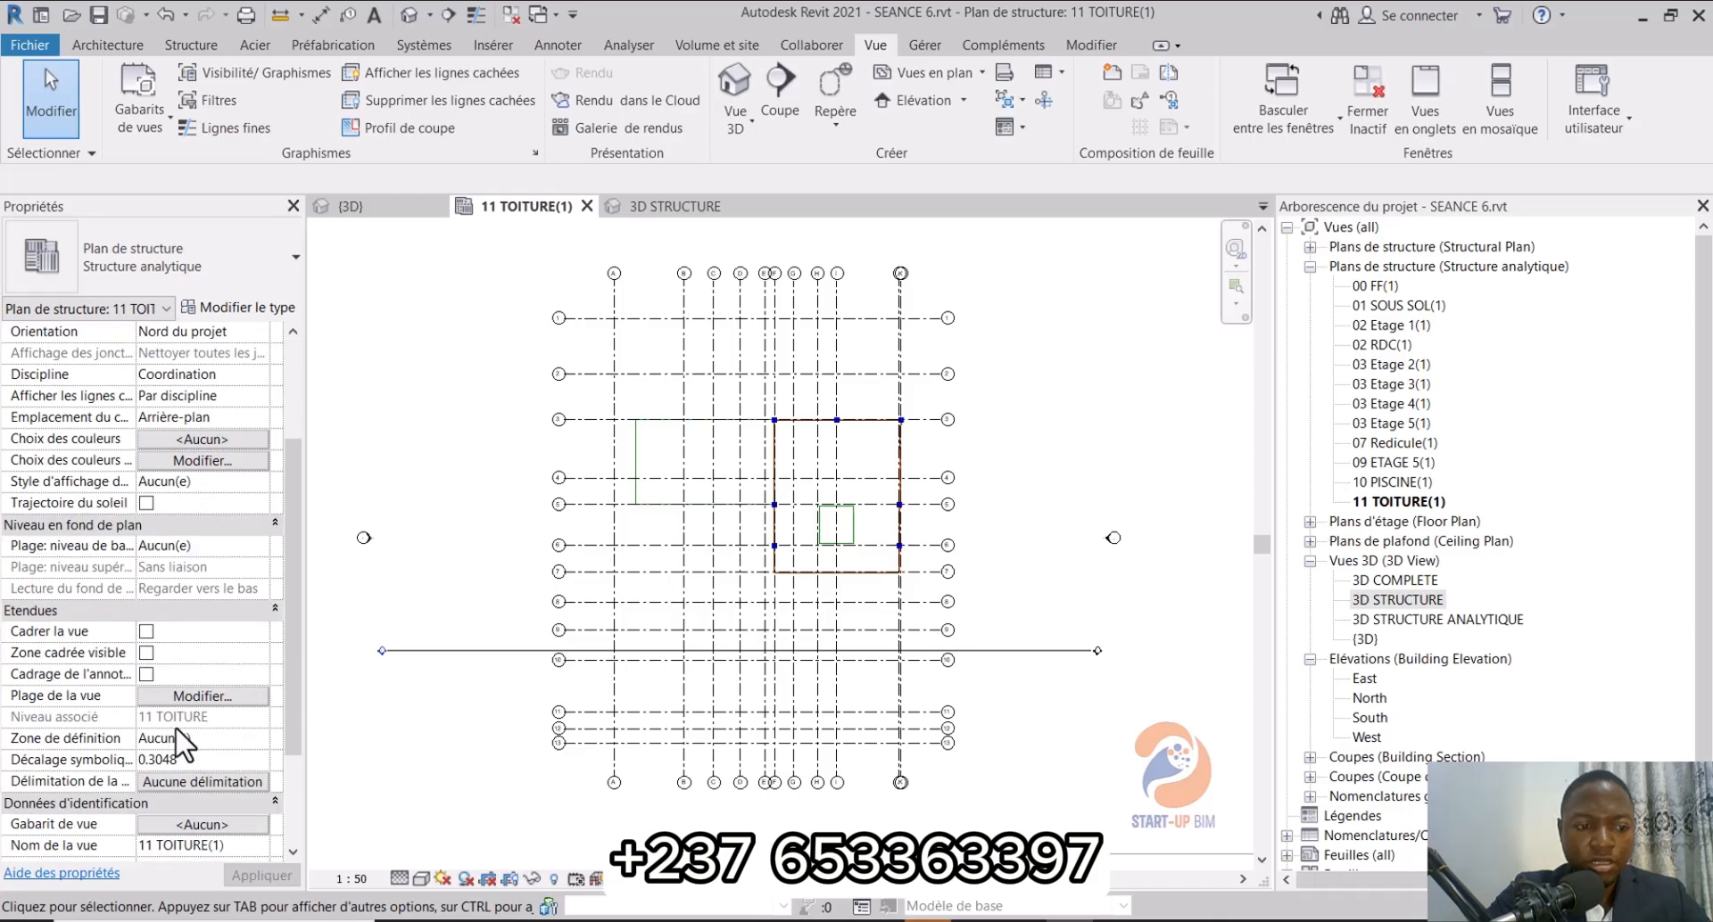
left_click(198, 696)
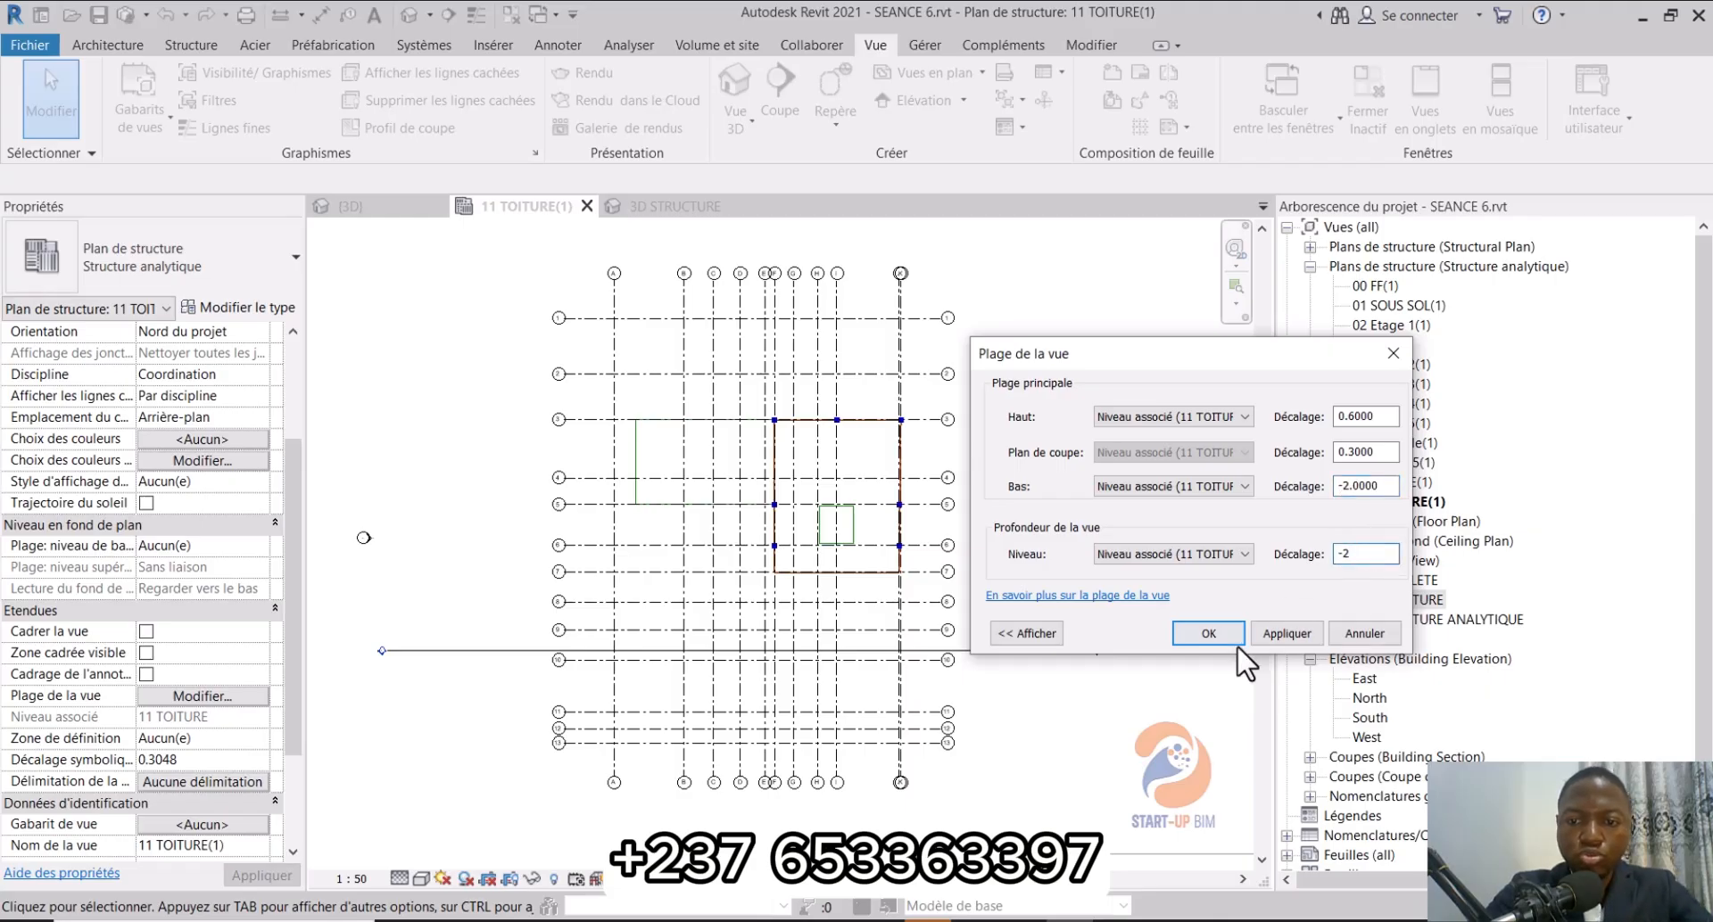
left_click(1290, 635)
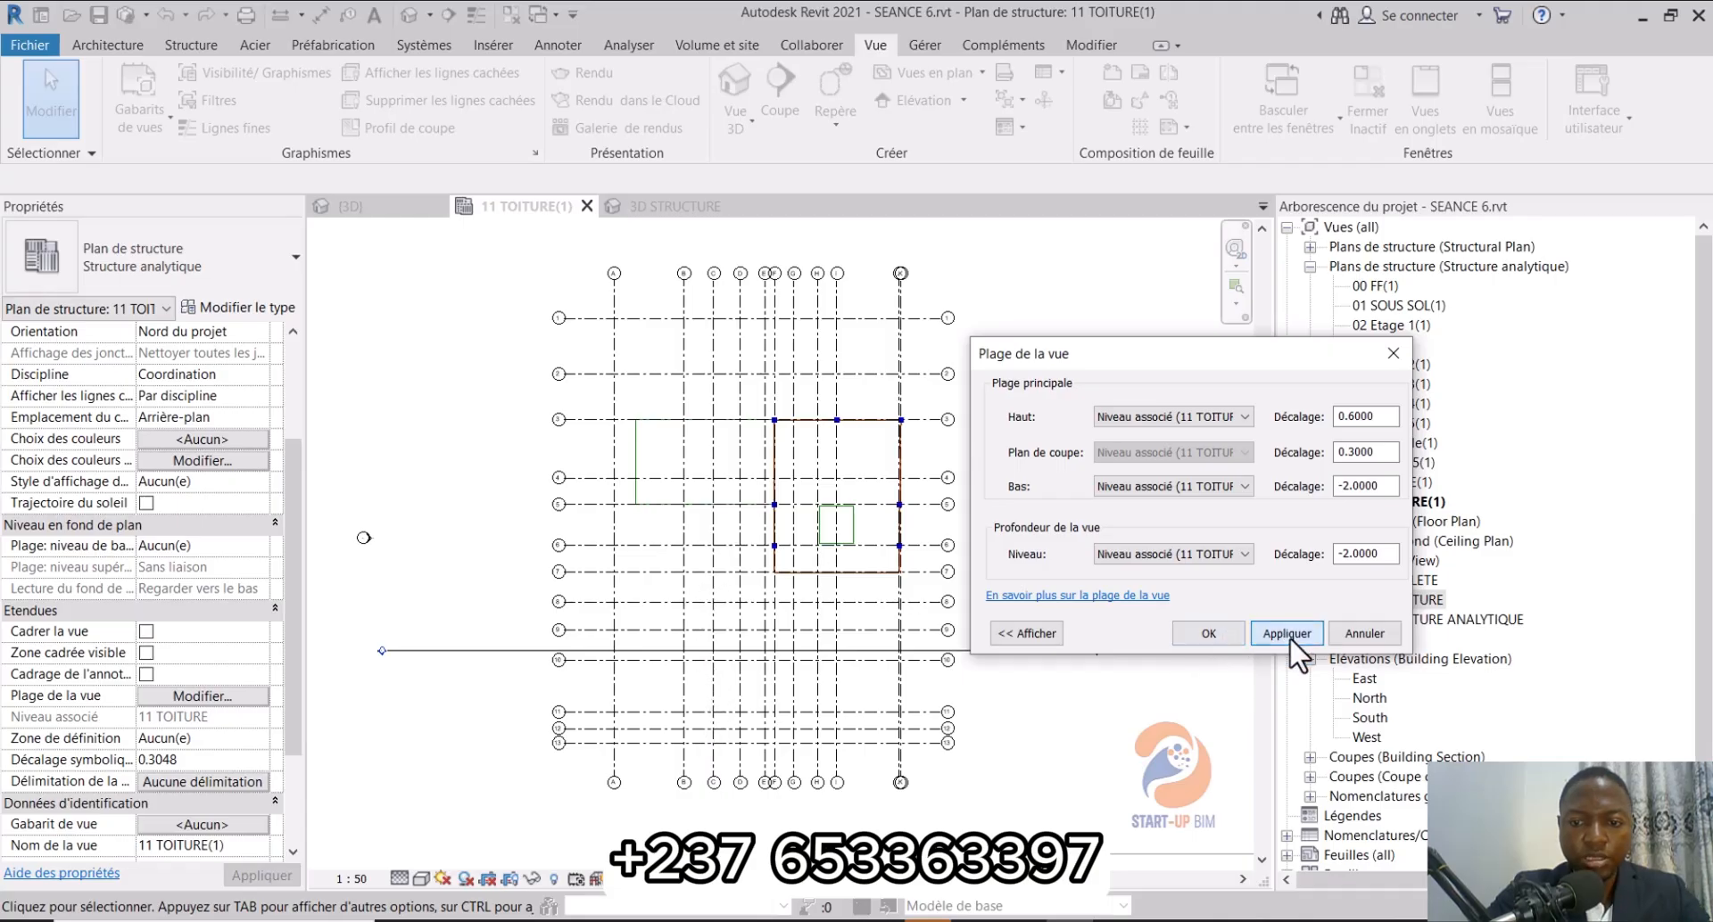
Step: Confirm the 11 TOITURE(1) view range with bottom and view depth offsets of -2.0000
left_click(1204, 635)
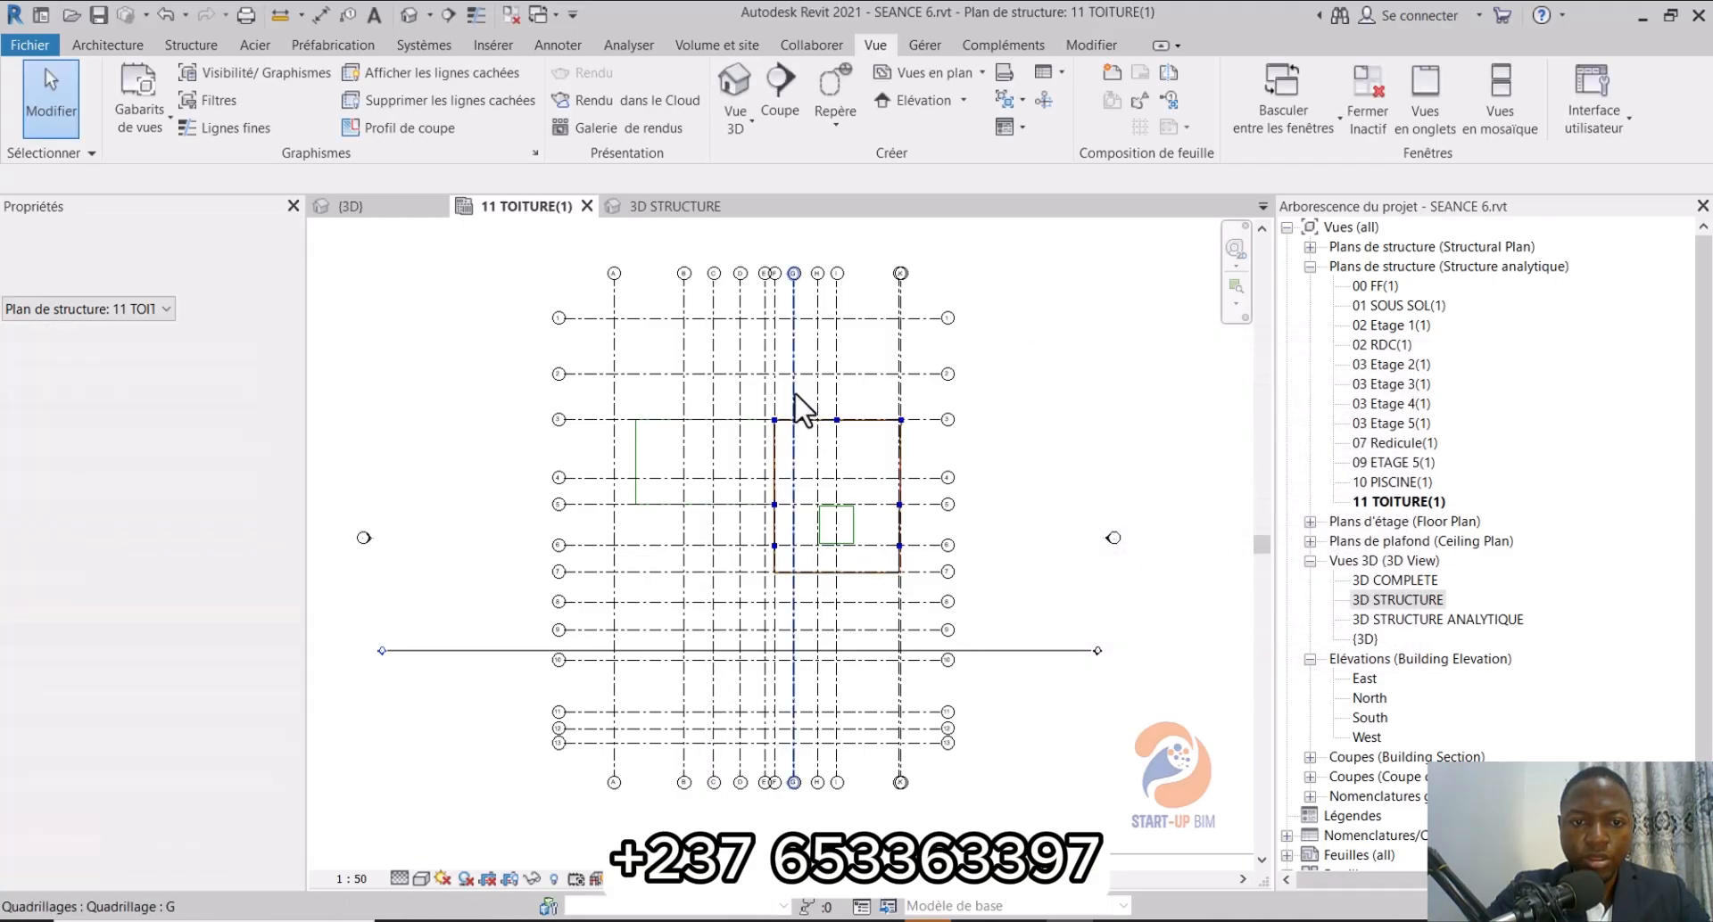
scroll(689, 344, "up", 3)
scroll(692, 401, "down", 3)
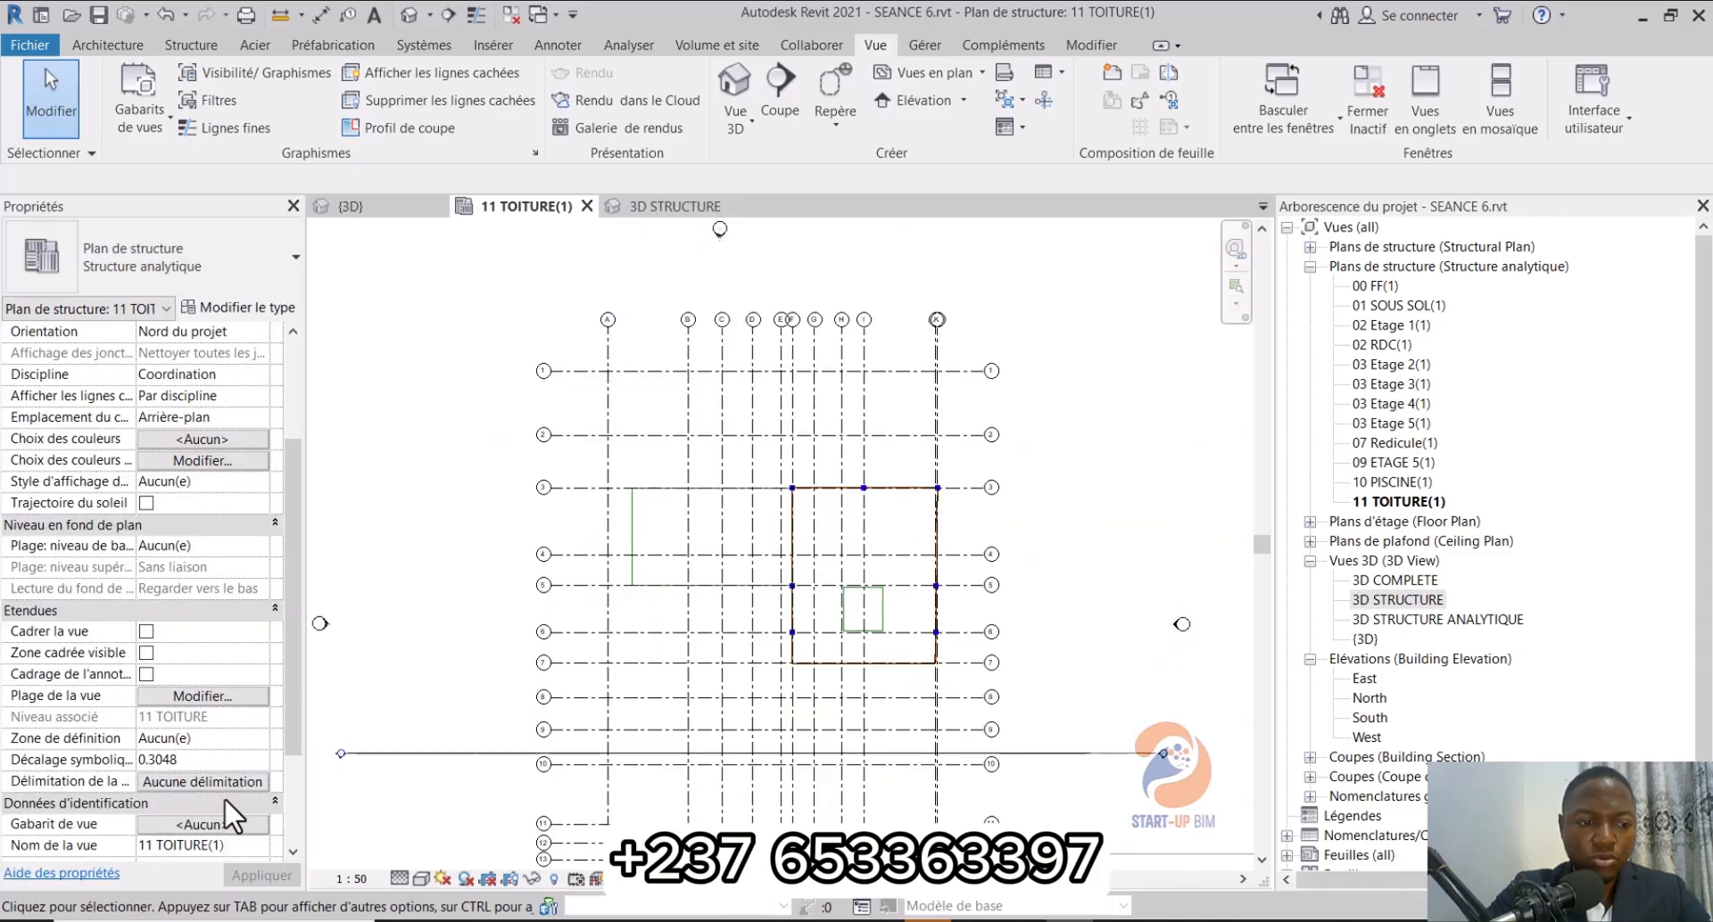
Step: Try a view range bottom offset of -2.8000 in the roof plan, lowering the view depth offset as well
left_click(203, 696)
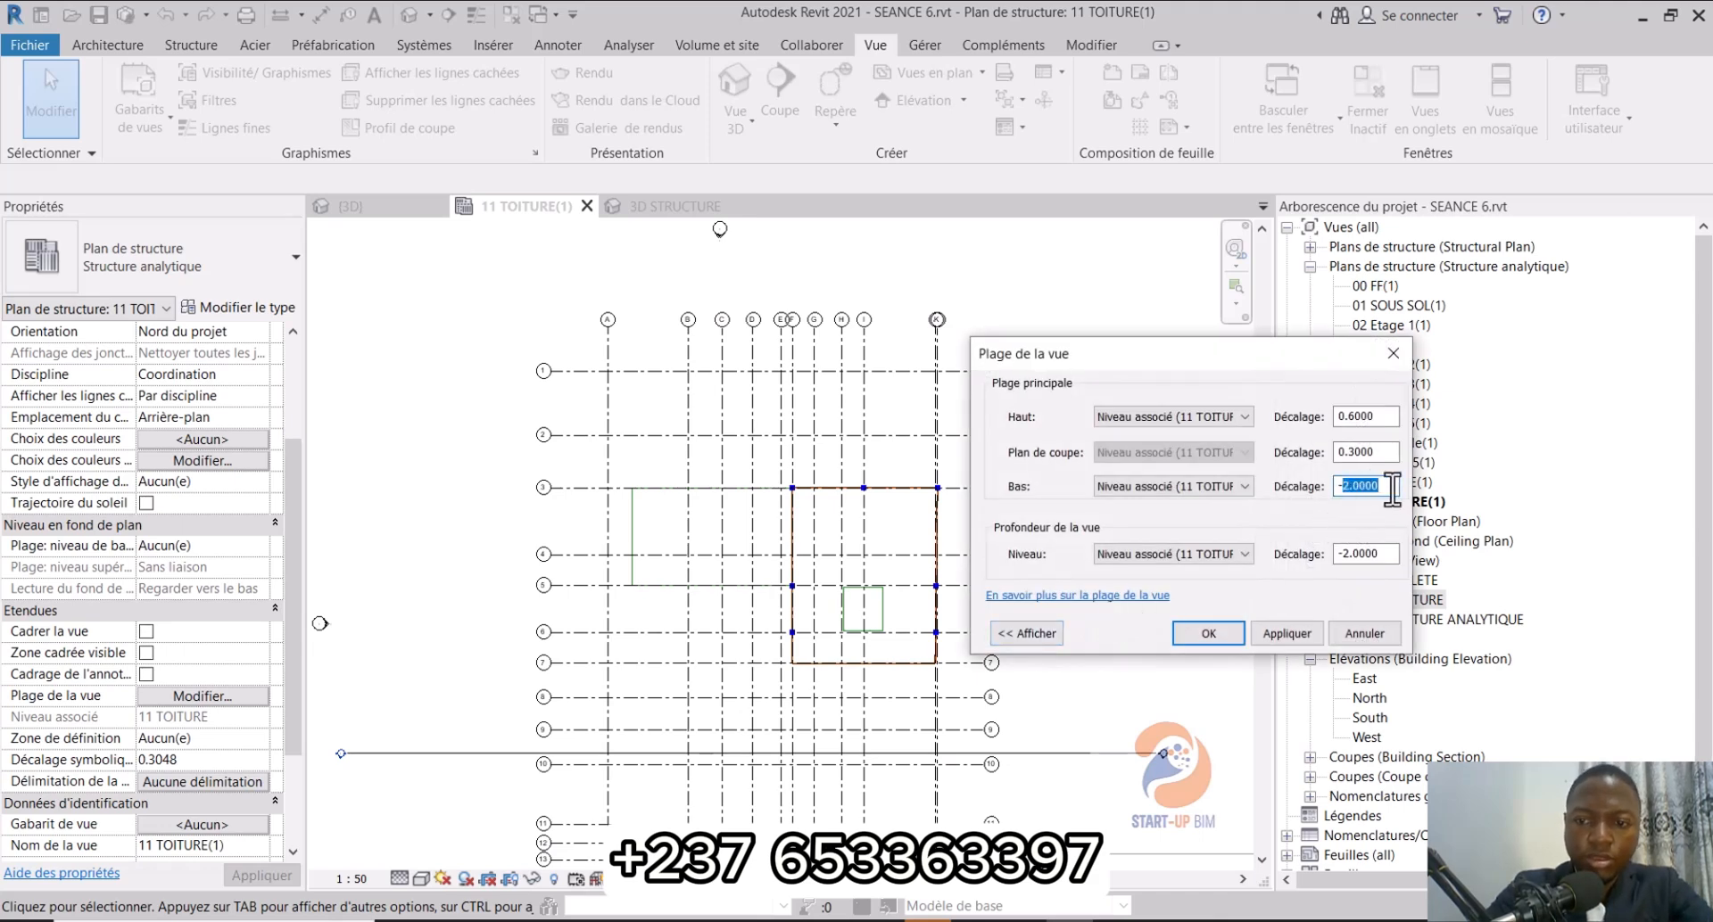
left_click(1368, 489)
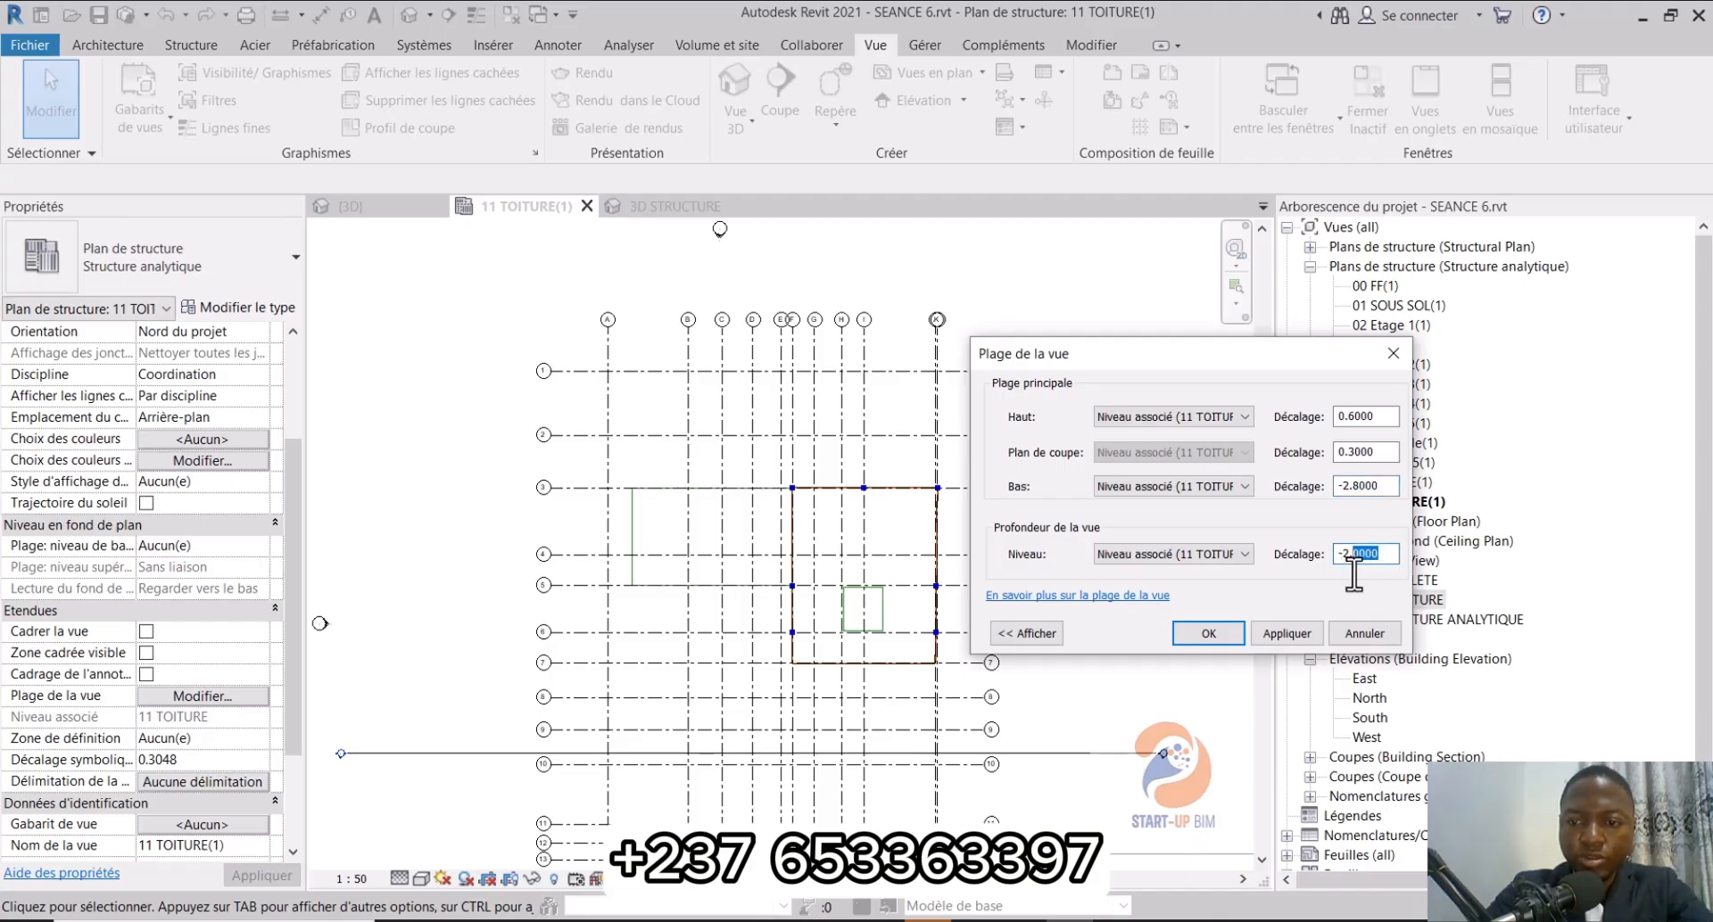
left_click(1209, 634)
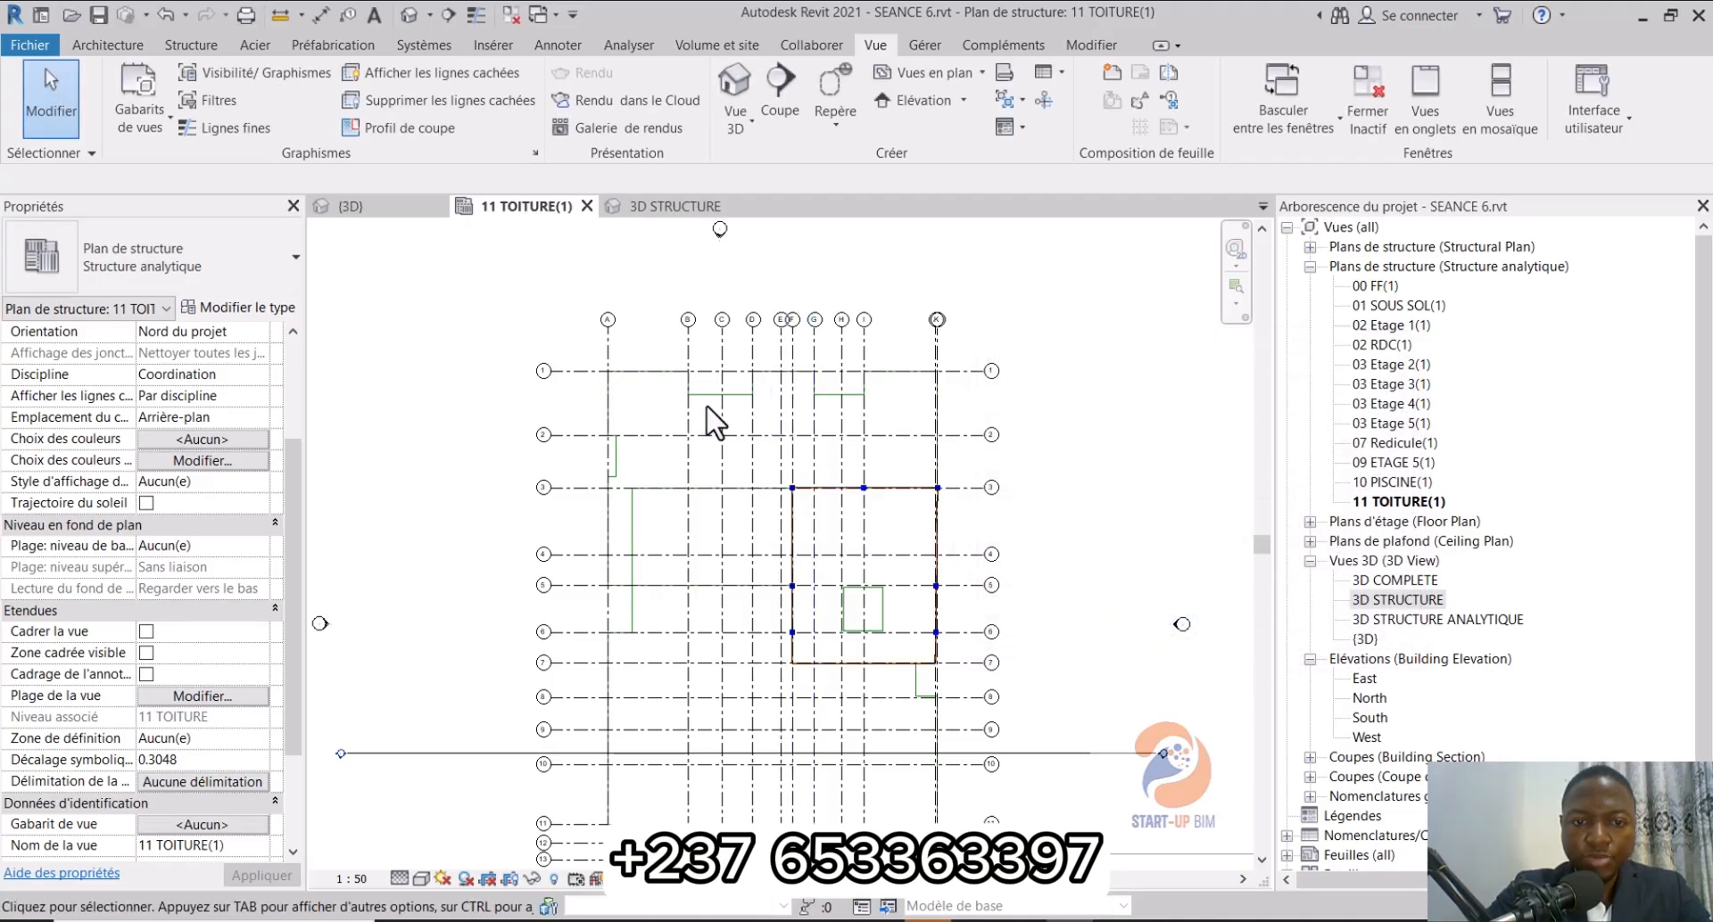
scroll(615, 393, "up", 4)
scroll(569, 495, "up", 2)
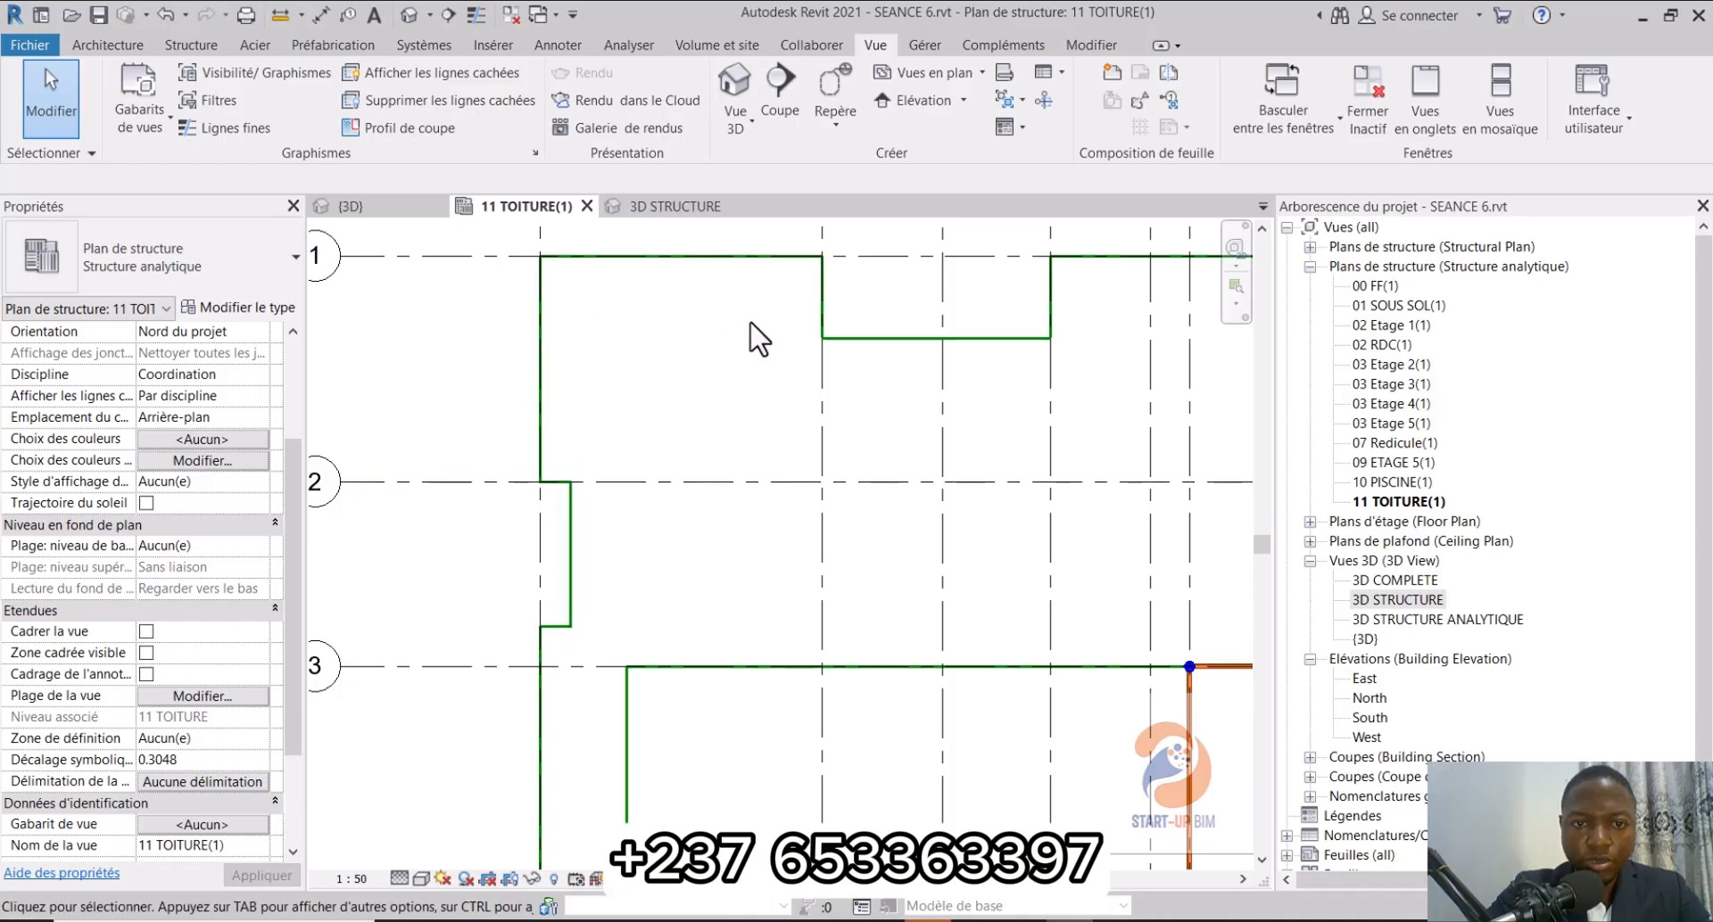
scroll(928, 383, "down", 5)
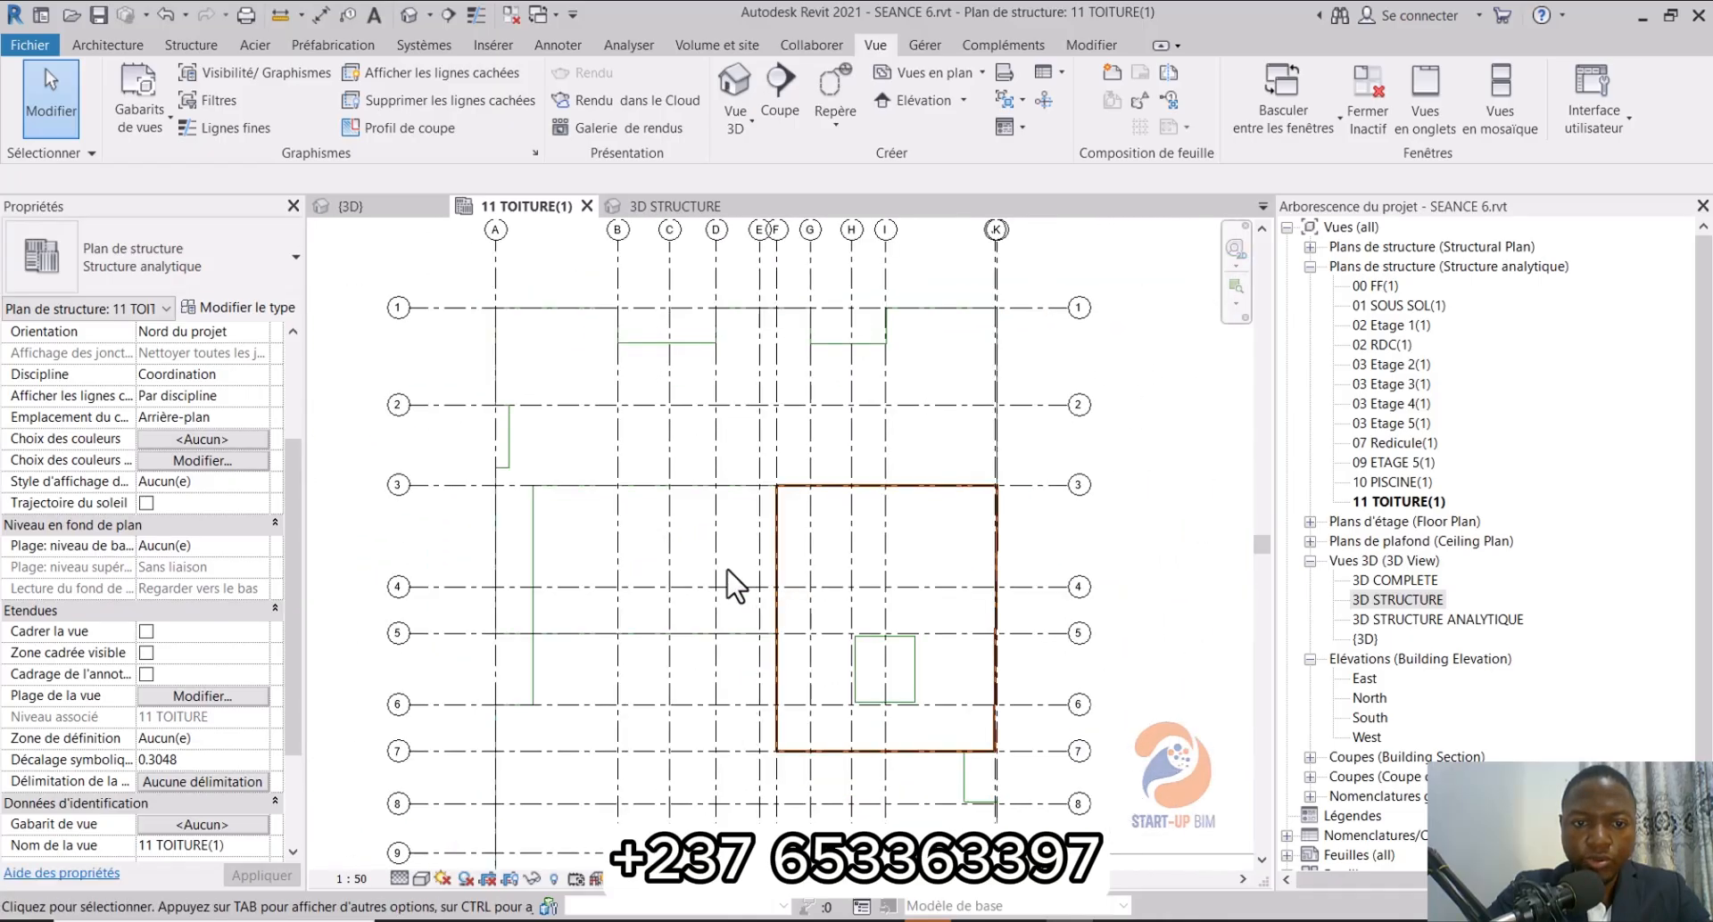
middle_click_drag(729, 584, 776, 451)
scroll(776, 451, "down", 1)
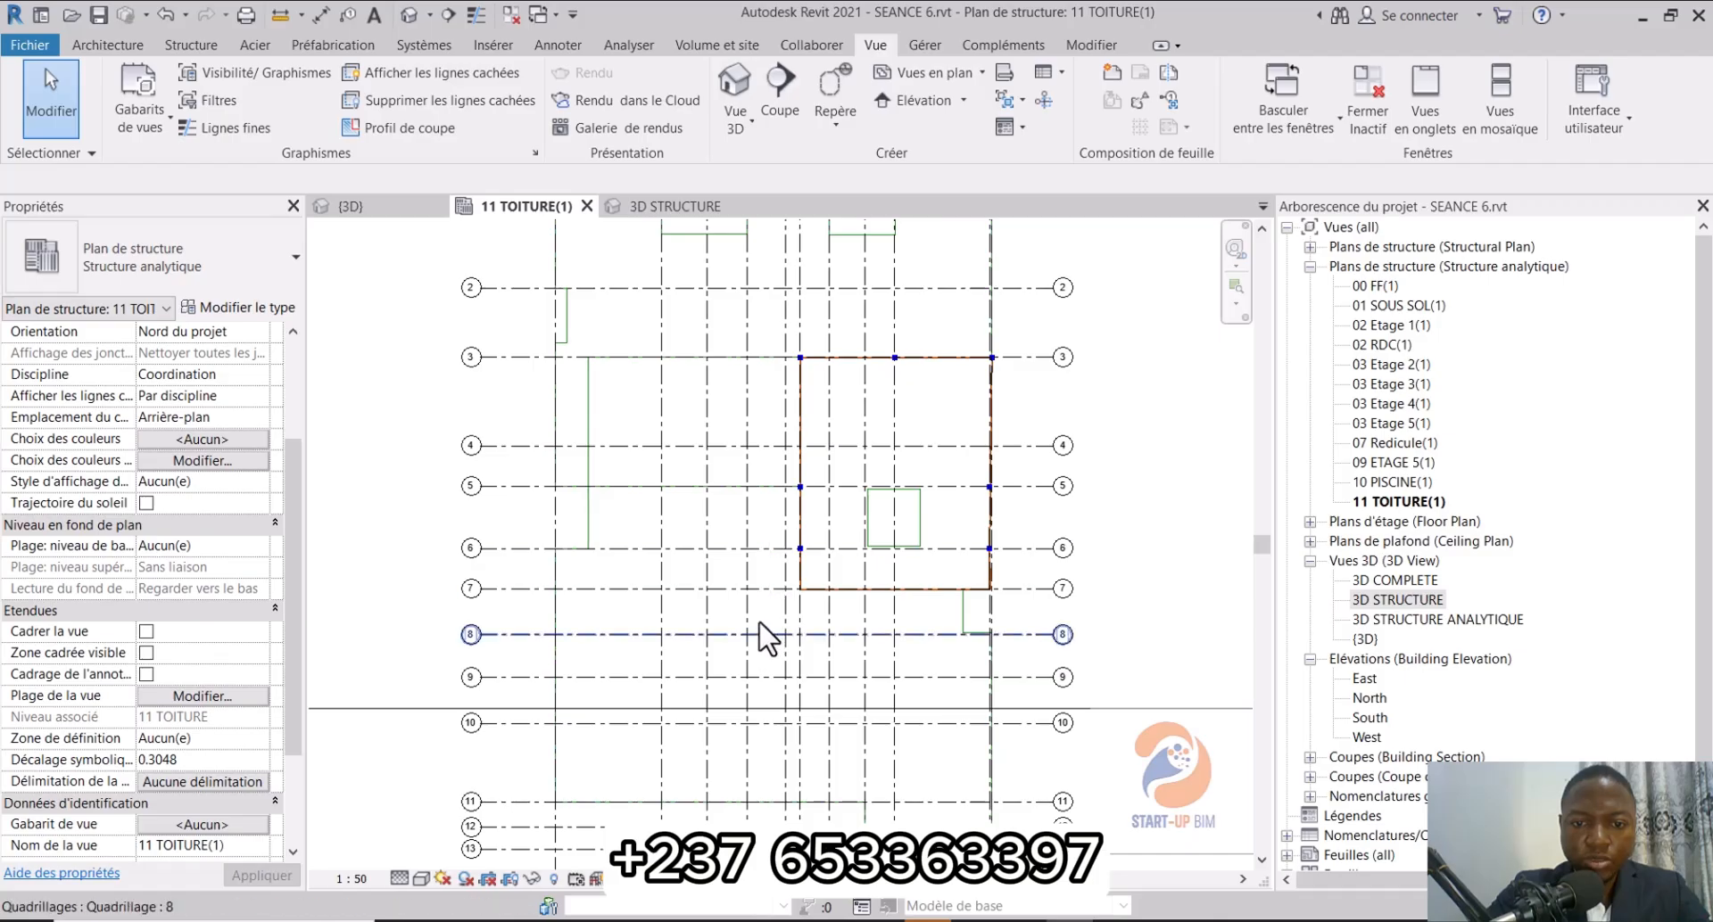
scroll(760, 624, "down", 1)
mouse_move(791, 615)
middle_mouse_down()
mouse_move(797, 522)
mouse_move(758, 559)
mouse_move(769, 595)
middle_mouse_up()
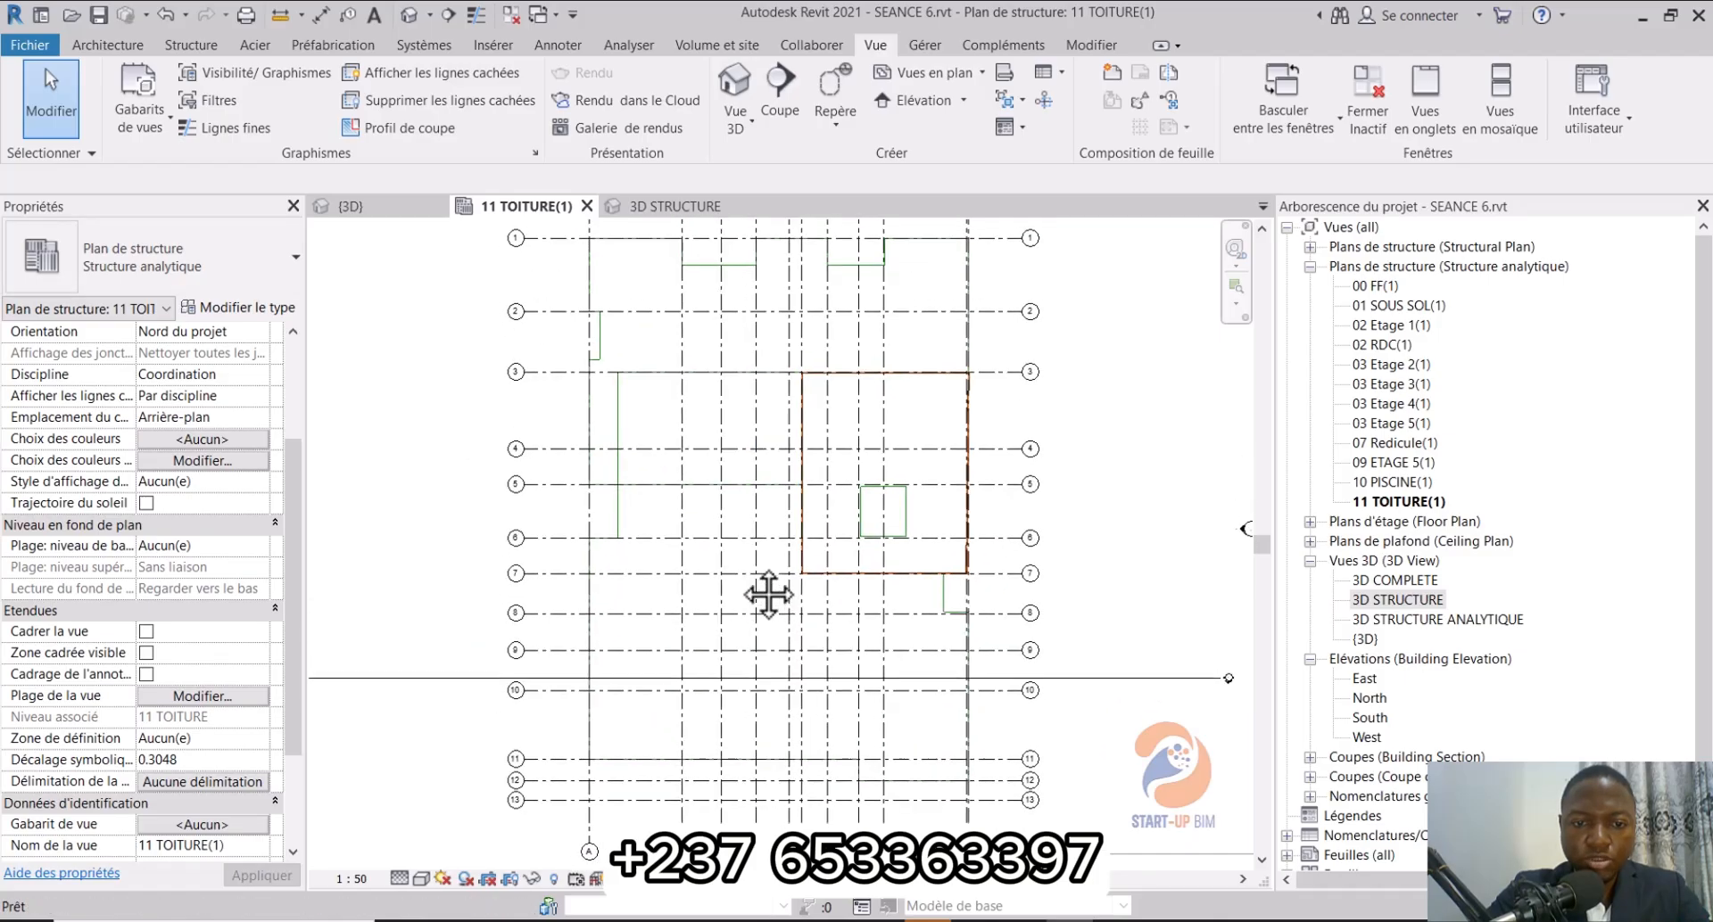
Step: Undo the last view range change in the roof plan
left_click(167, 13)
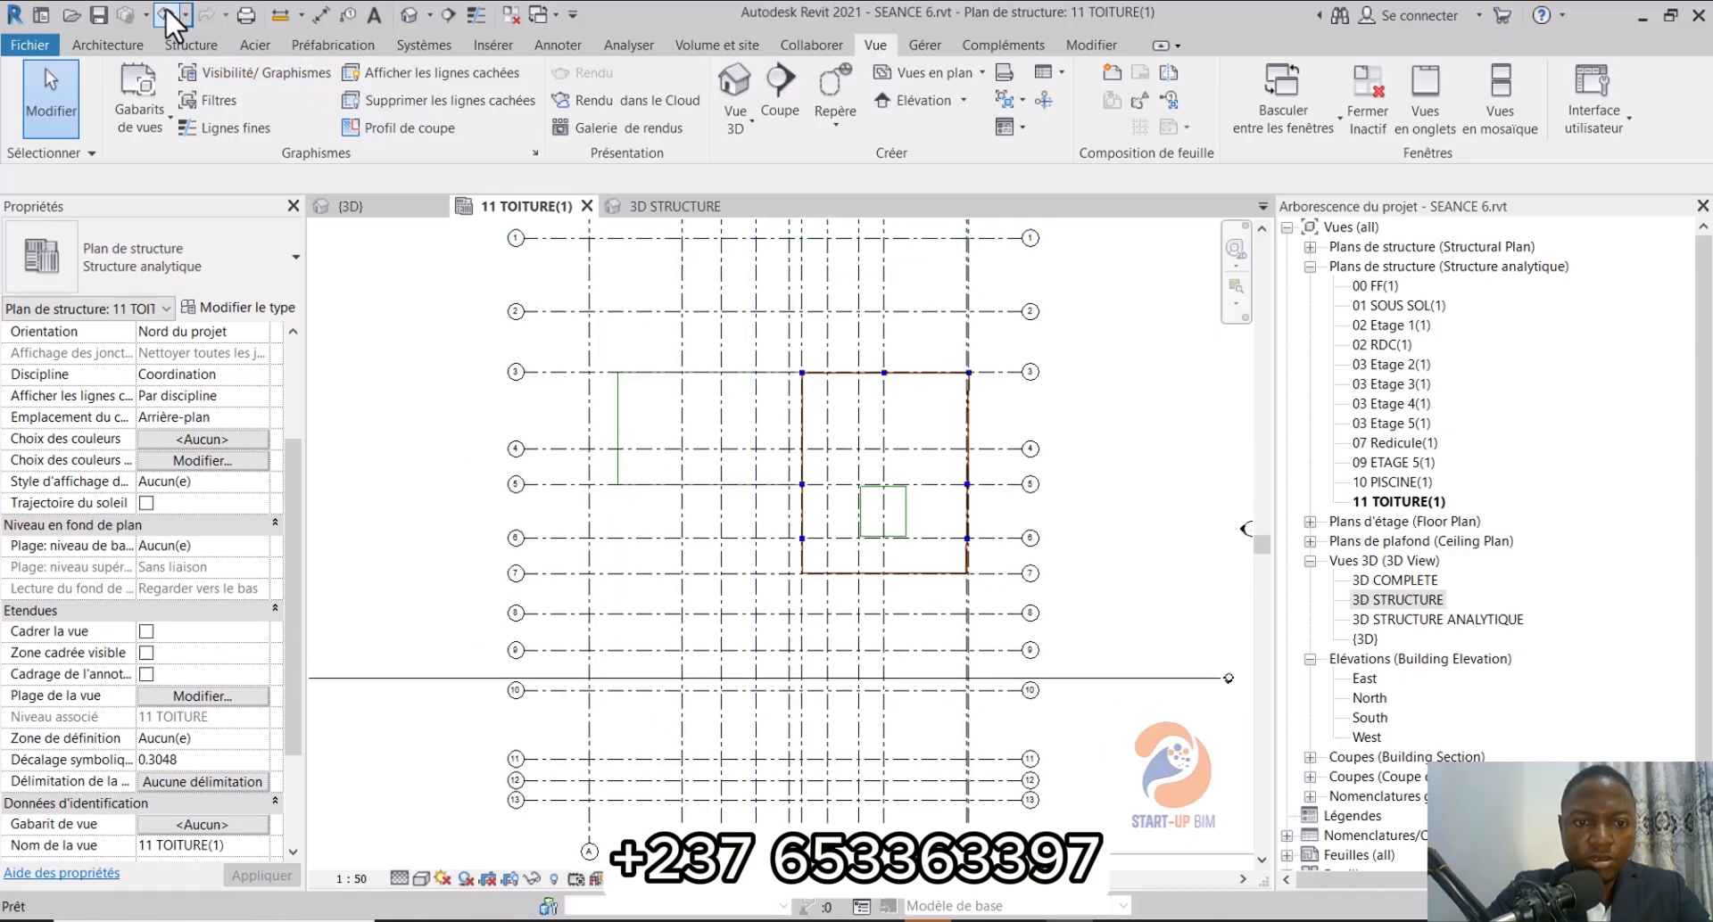
scroll(529, 352, "down", 2)
middle_click_drag(667, 348, 675, 449)
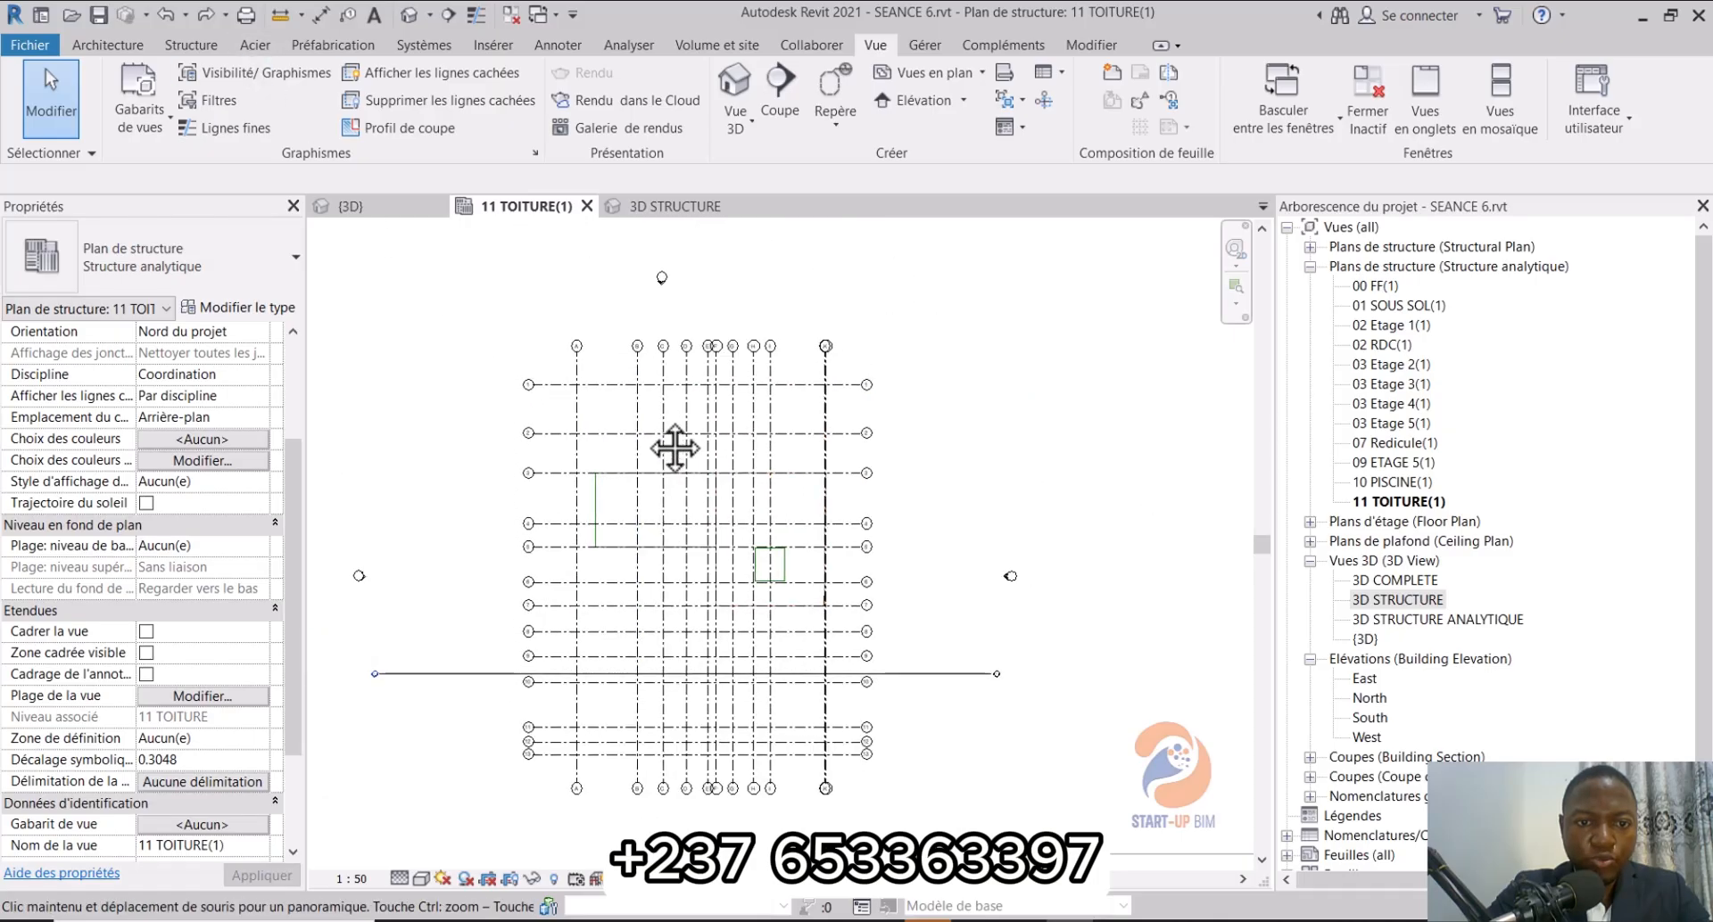
scroll(642, 461, "up", 4)
scroll(1126, 485, "down", 1)
middle_click_drag(1111, 499, 1097, 498)
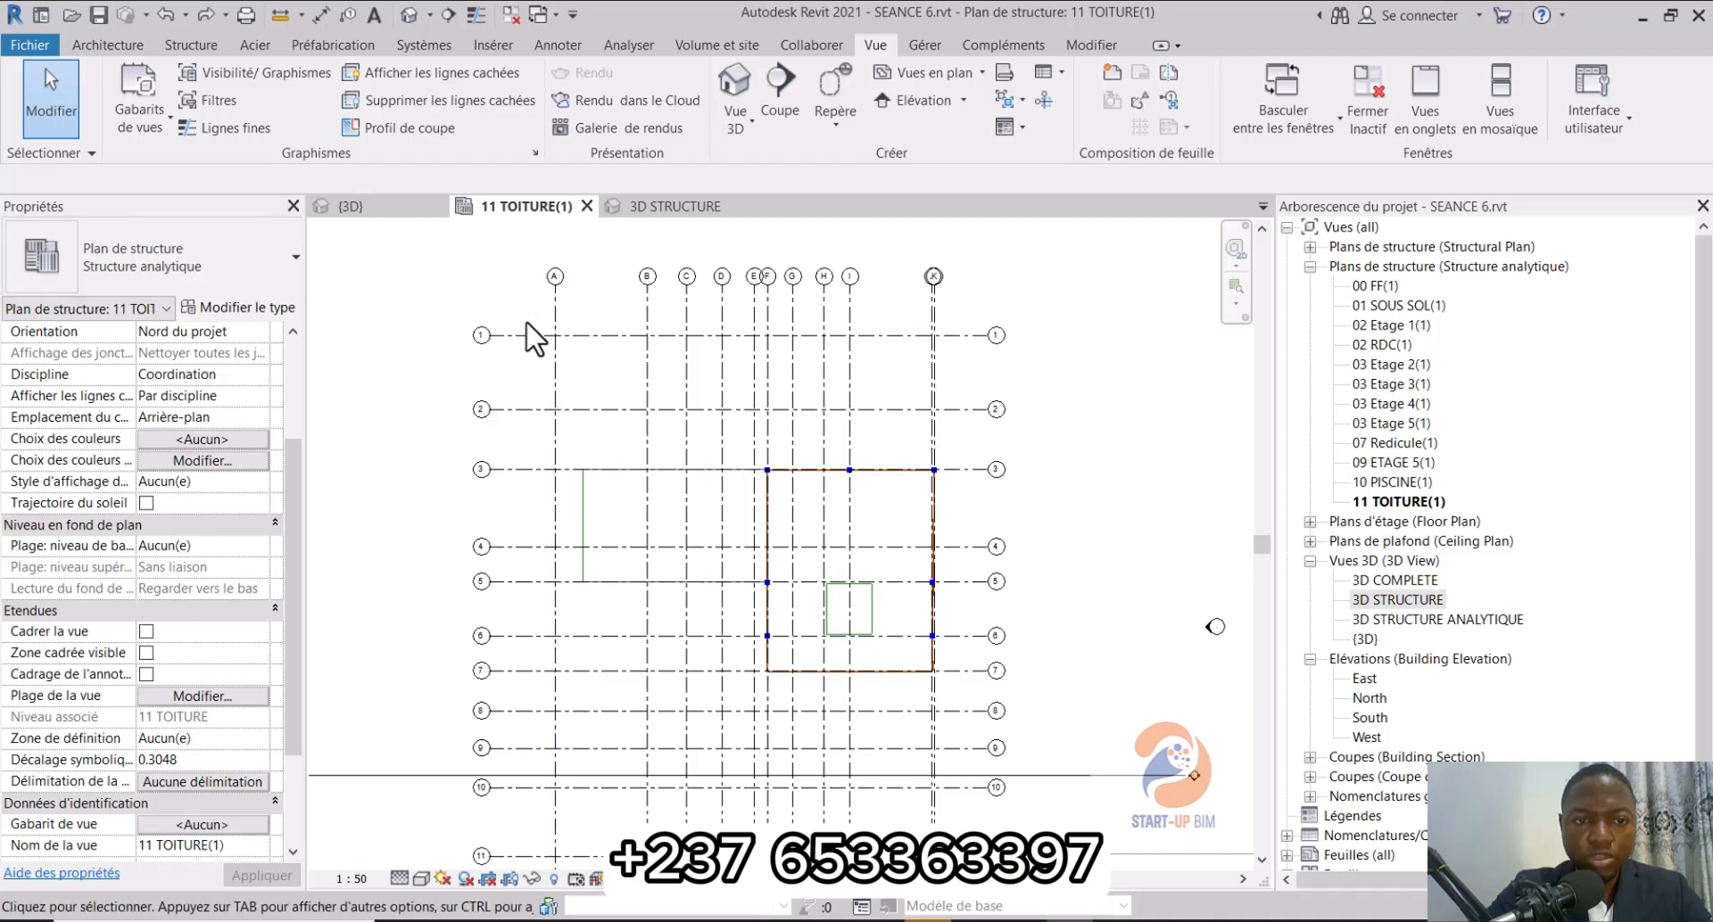
Step: Duplicate the structural plan 11 TOITURE(1) with its detailing
right_click(1403, 500)
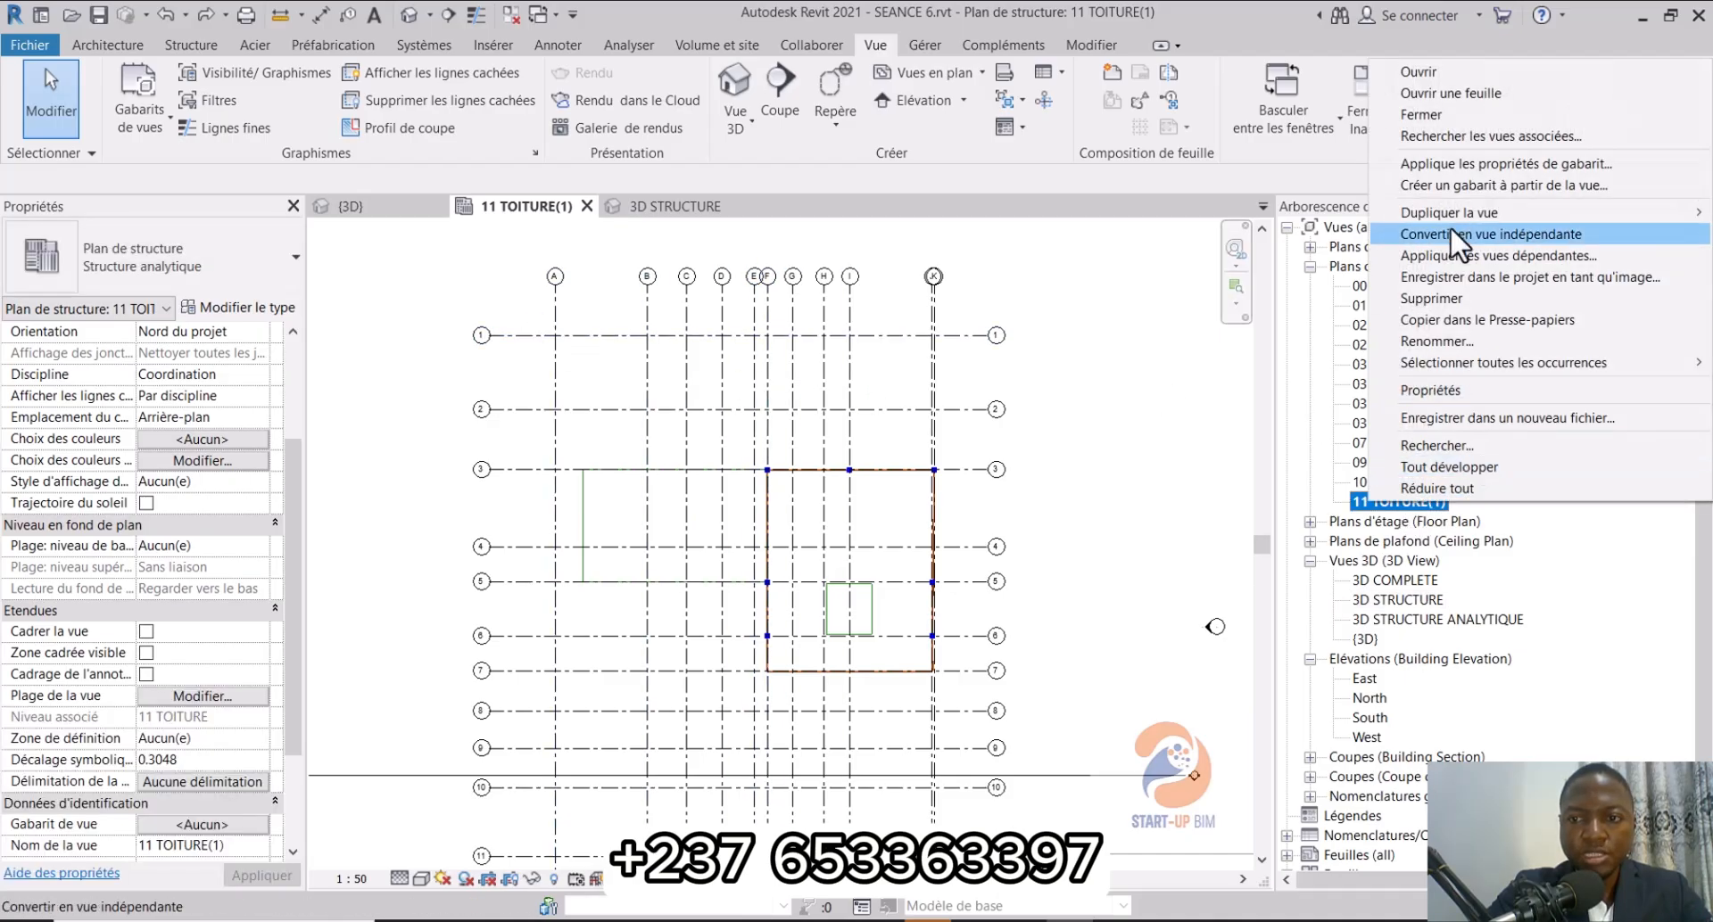
mouse_move(1455, 212)
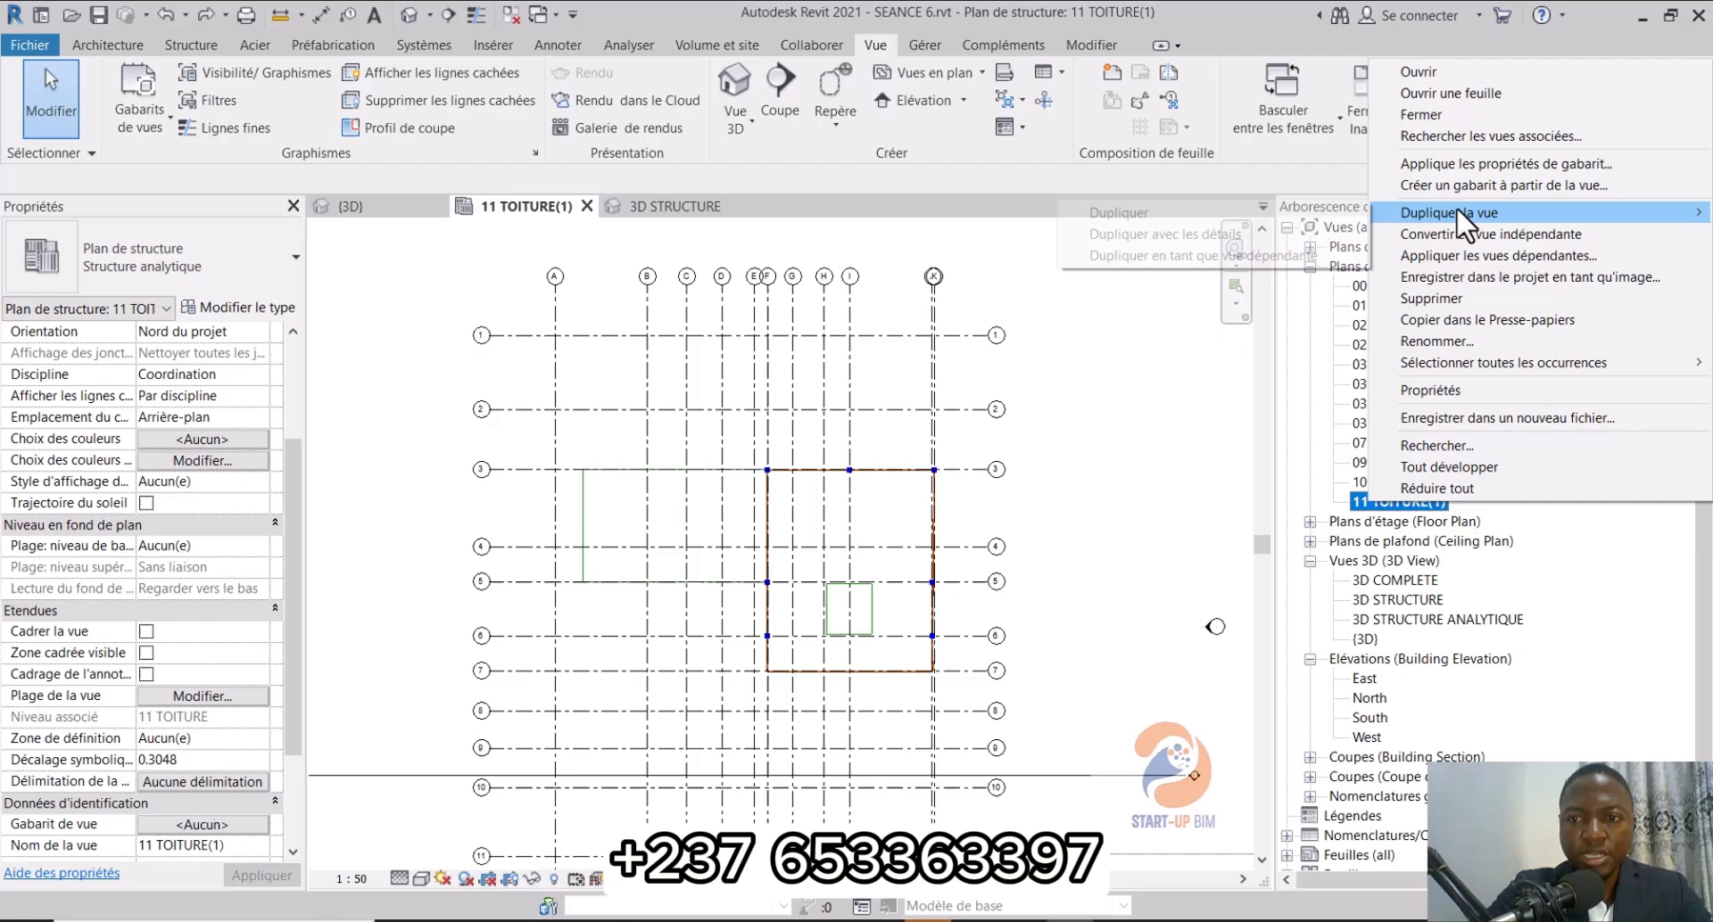
left_click(1217, 235)
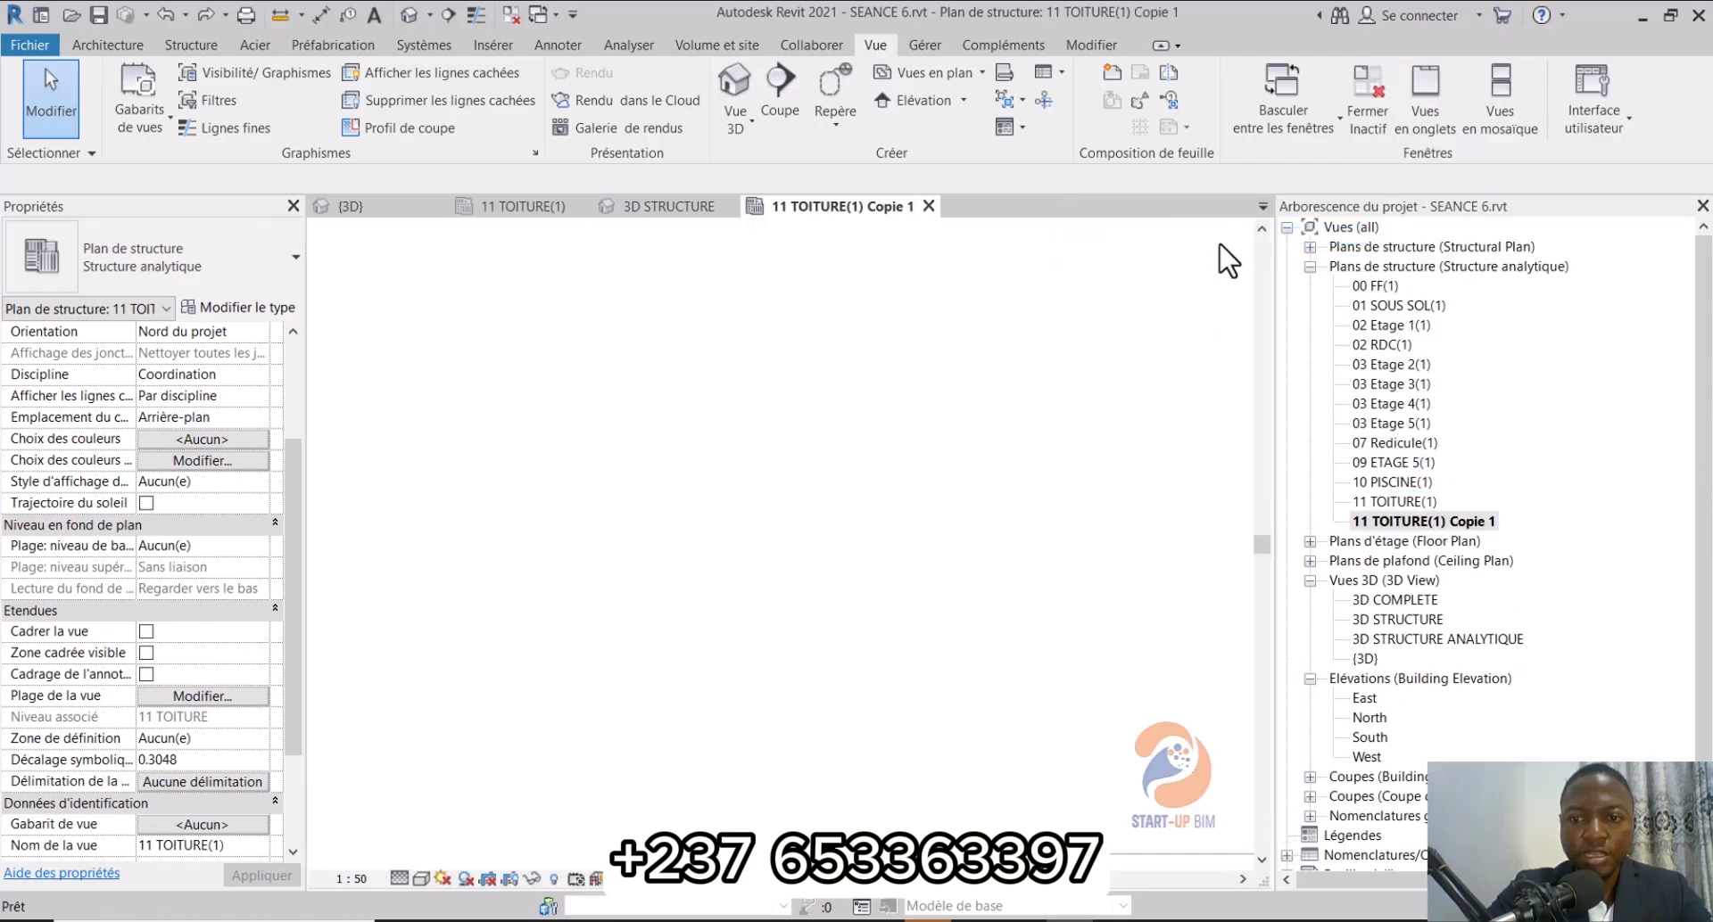
Step: Rename the duplicated roof plan as 11 VUE ANALYTIQUE COMPLETE
right_click(1417, 519)
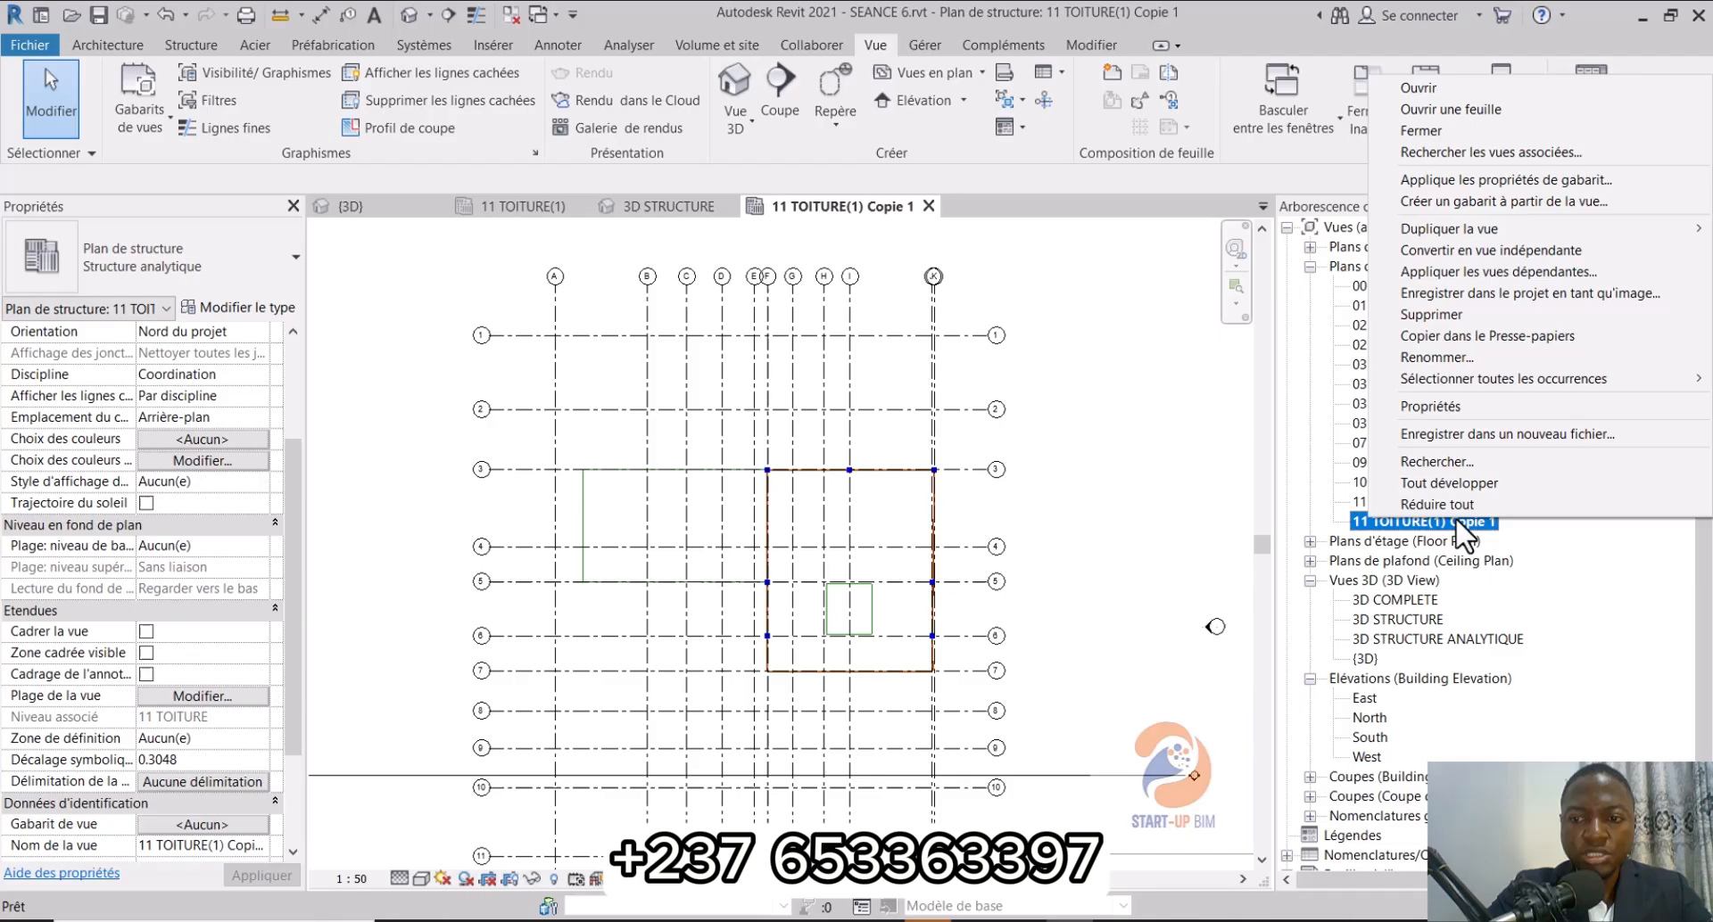
left_click(1438, 355)
left_click_drag(1496, 521, 1411, 544)
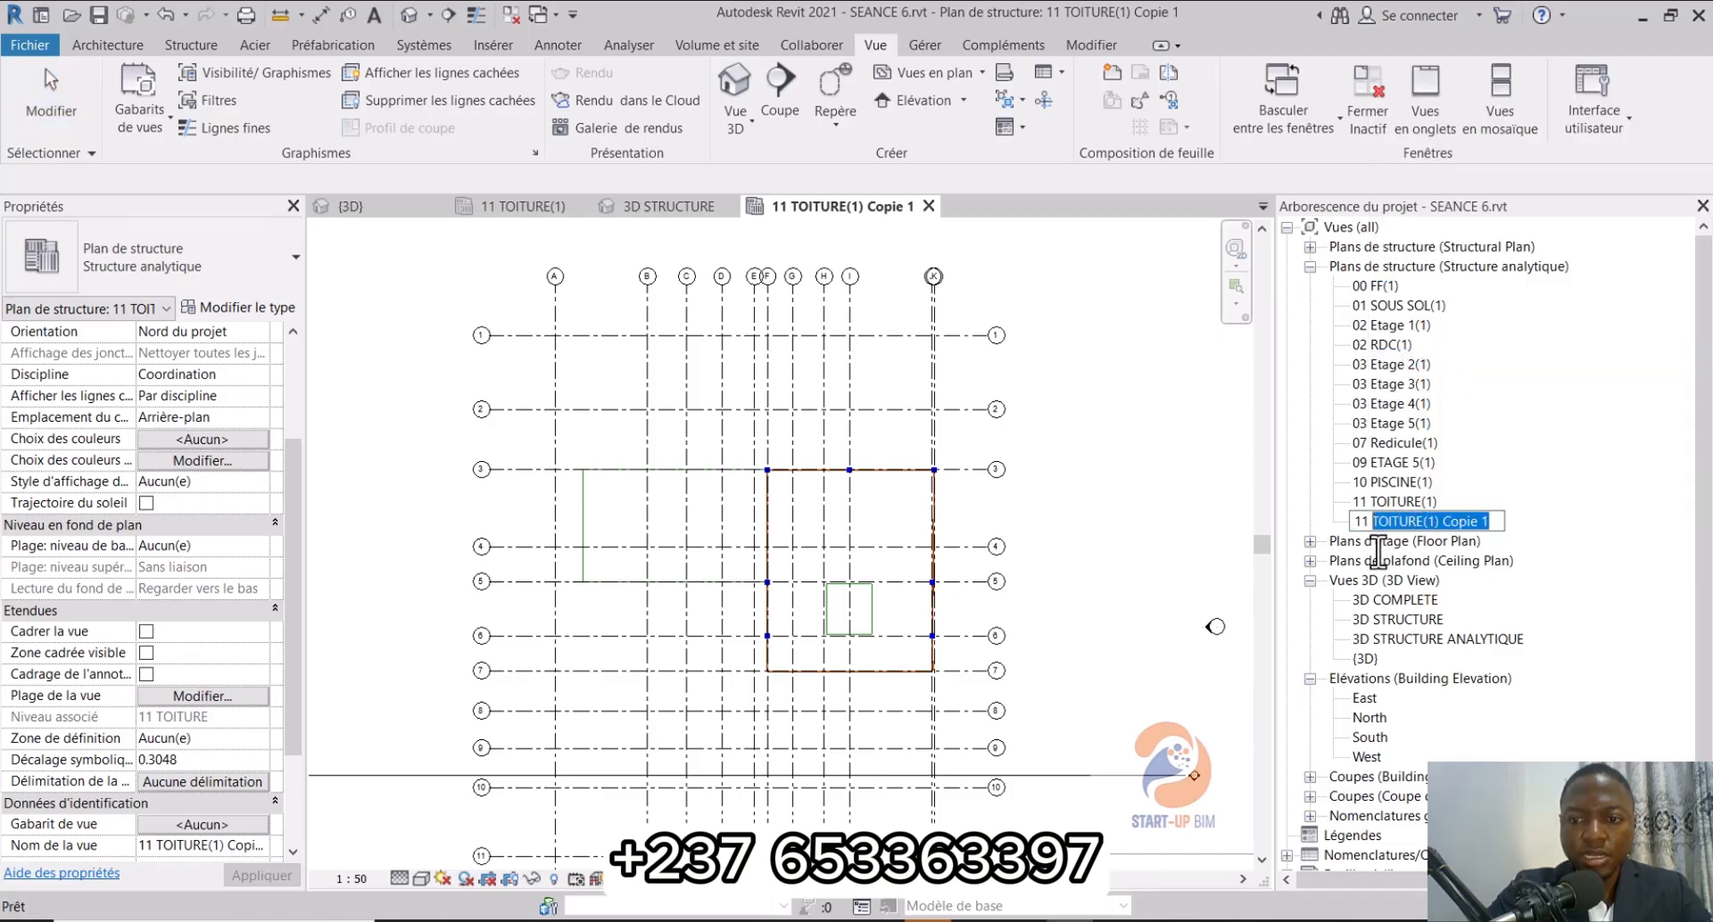
key("BackSpace")
key("BackSpace")
key("BackSpace")
key("BackSpace")
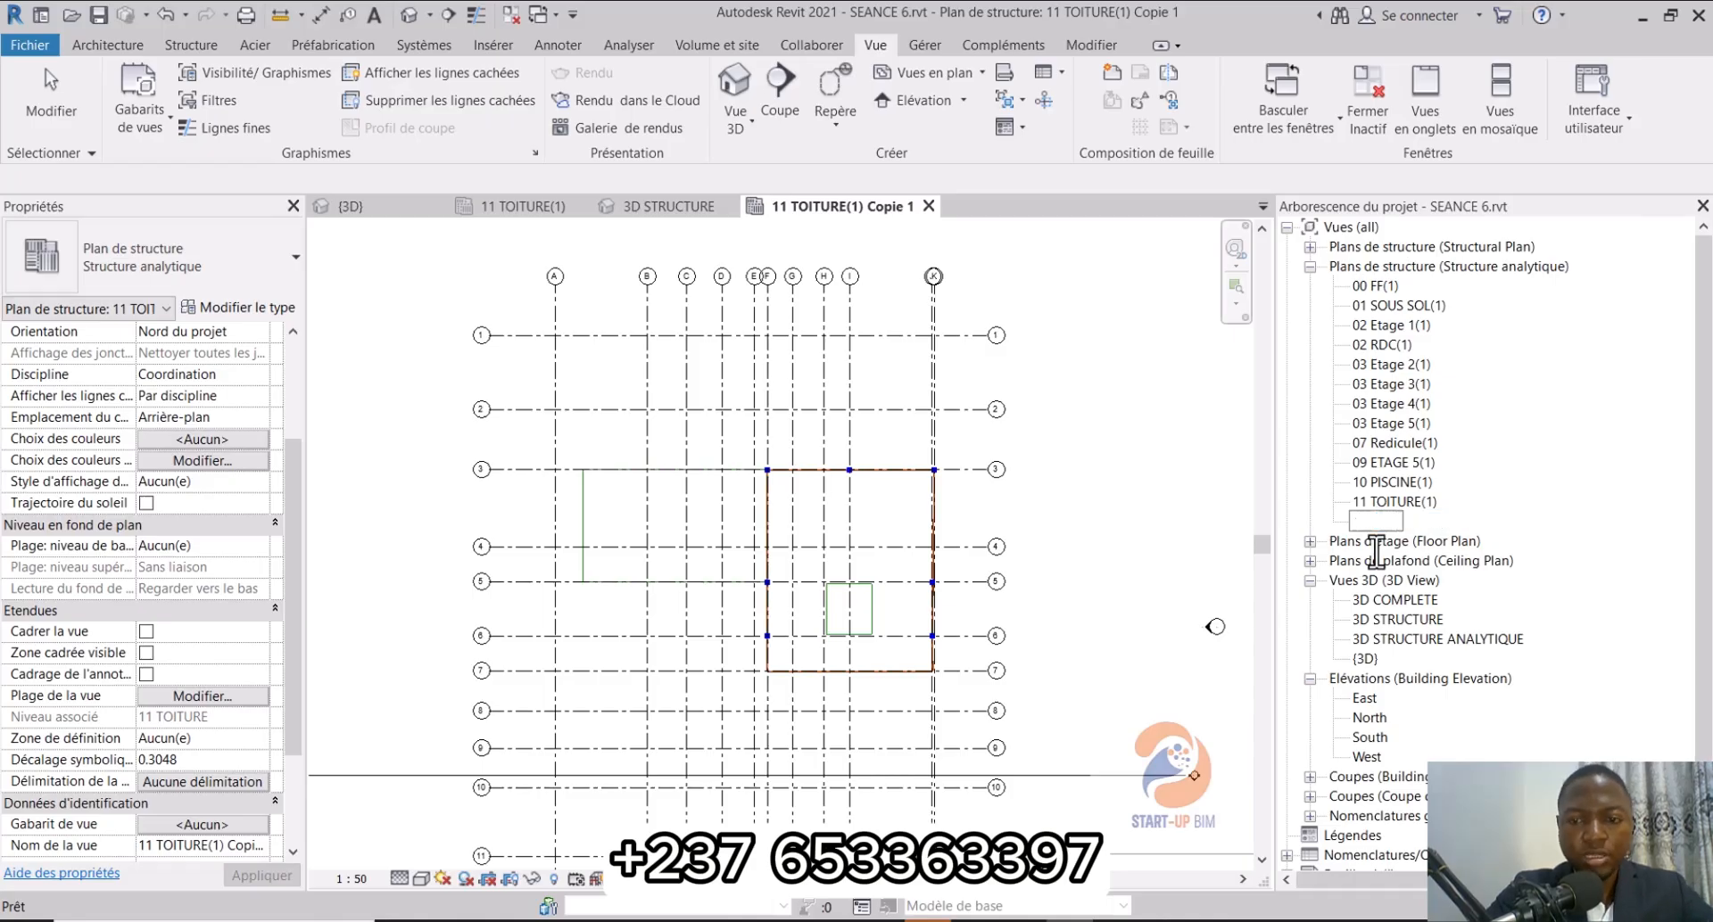
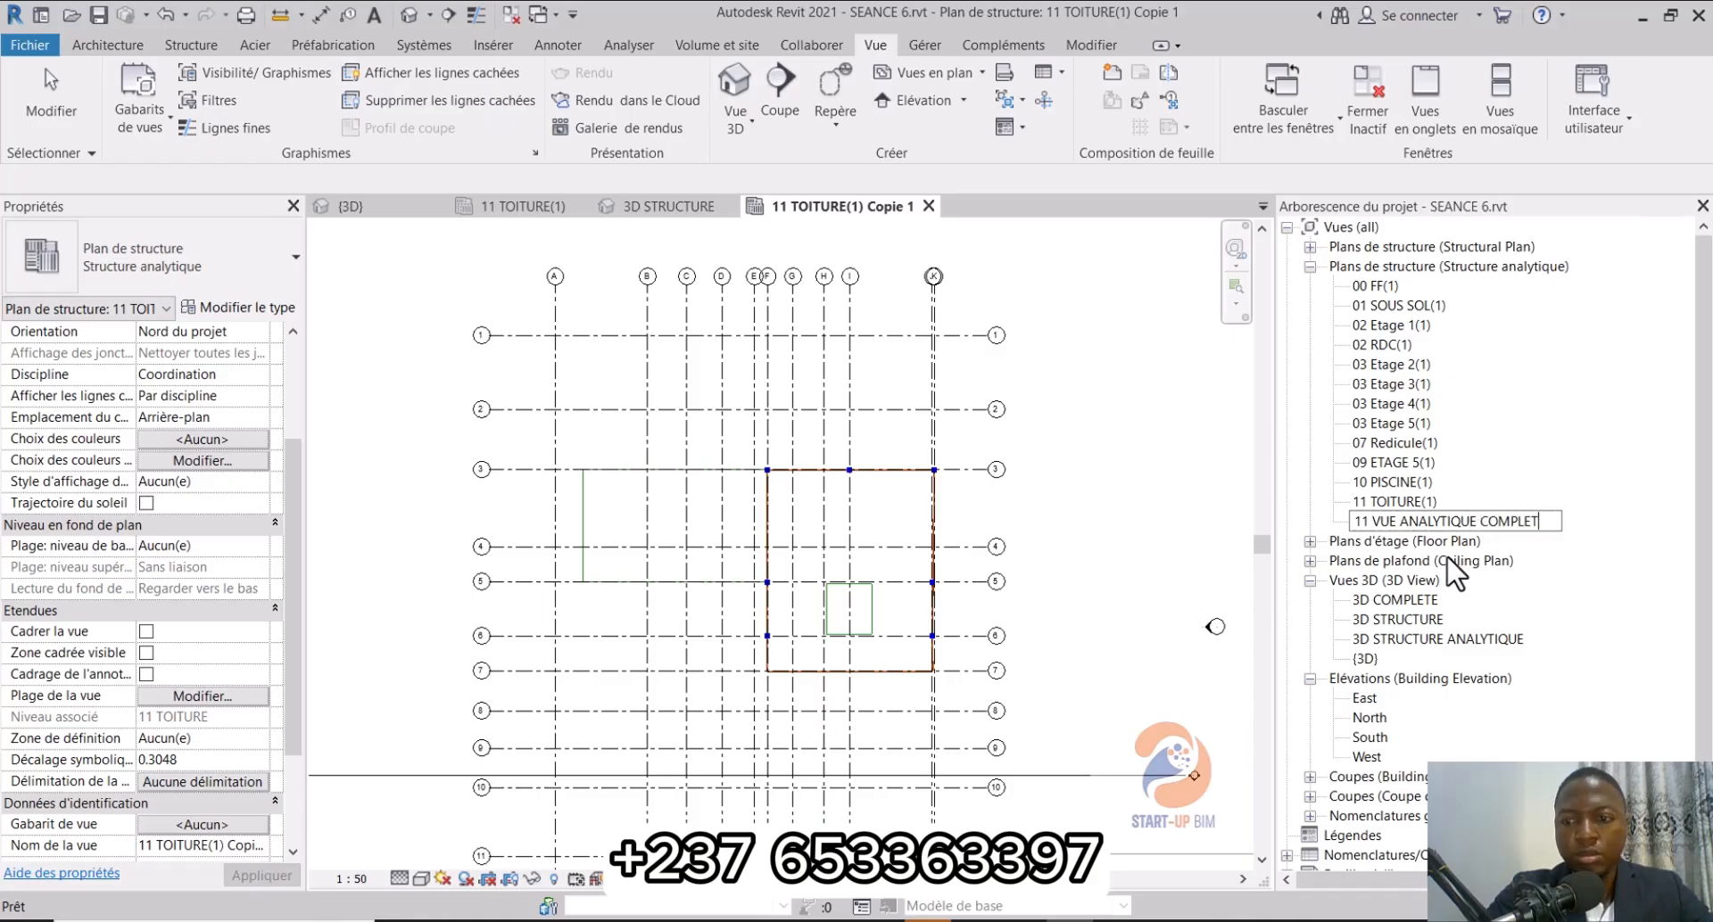
key("Return")
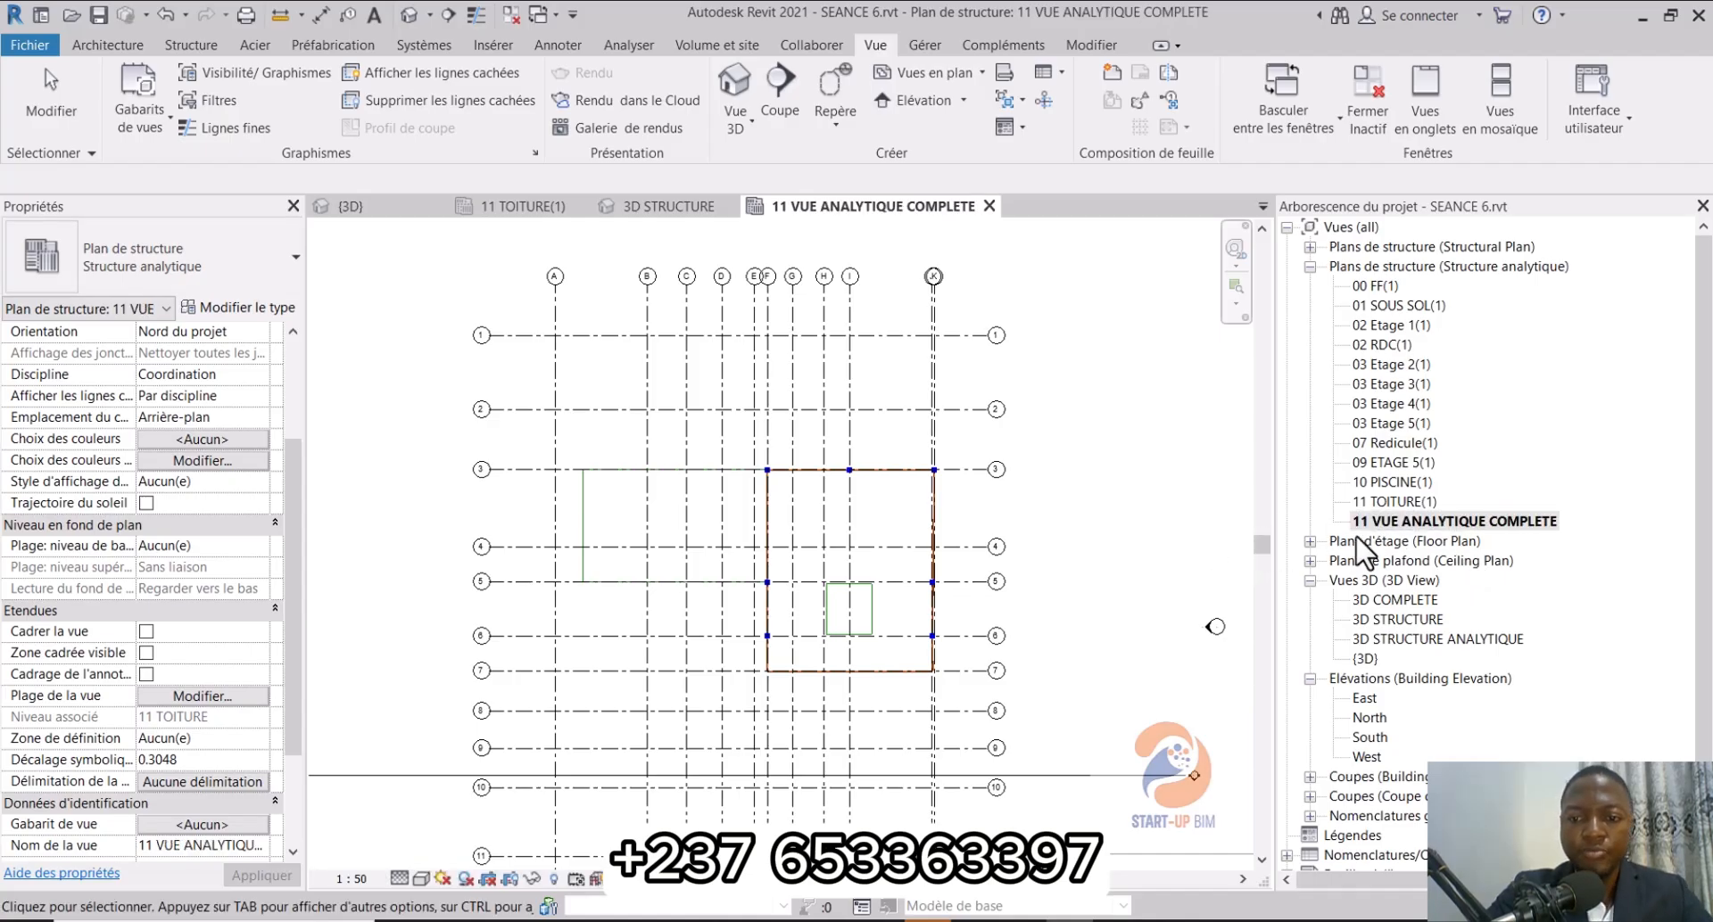
Step: Extend the view range of 11 VUE ANALYTIQUE COMPLETE down to level 00 FONDATION for both the bottom and the view depth
scroll(828, 492, "down", 2)
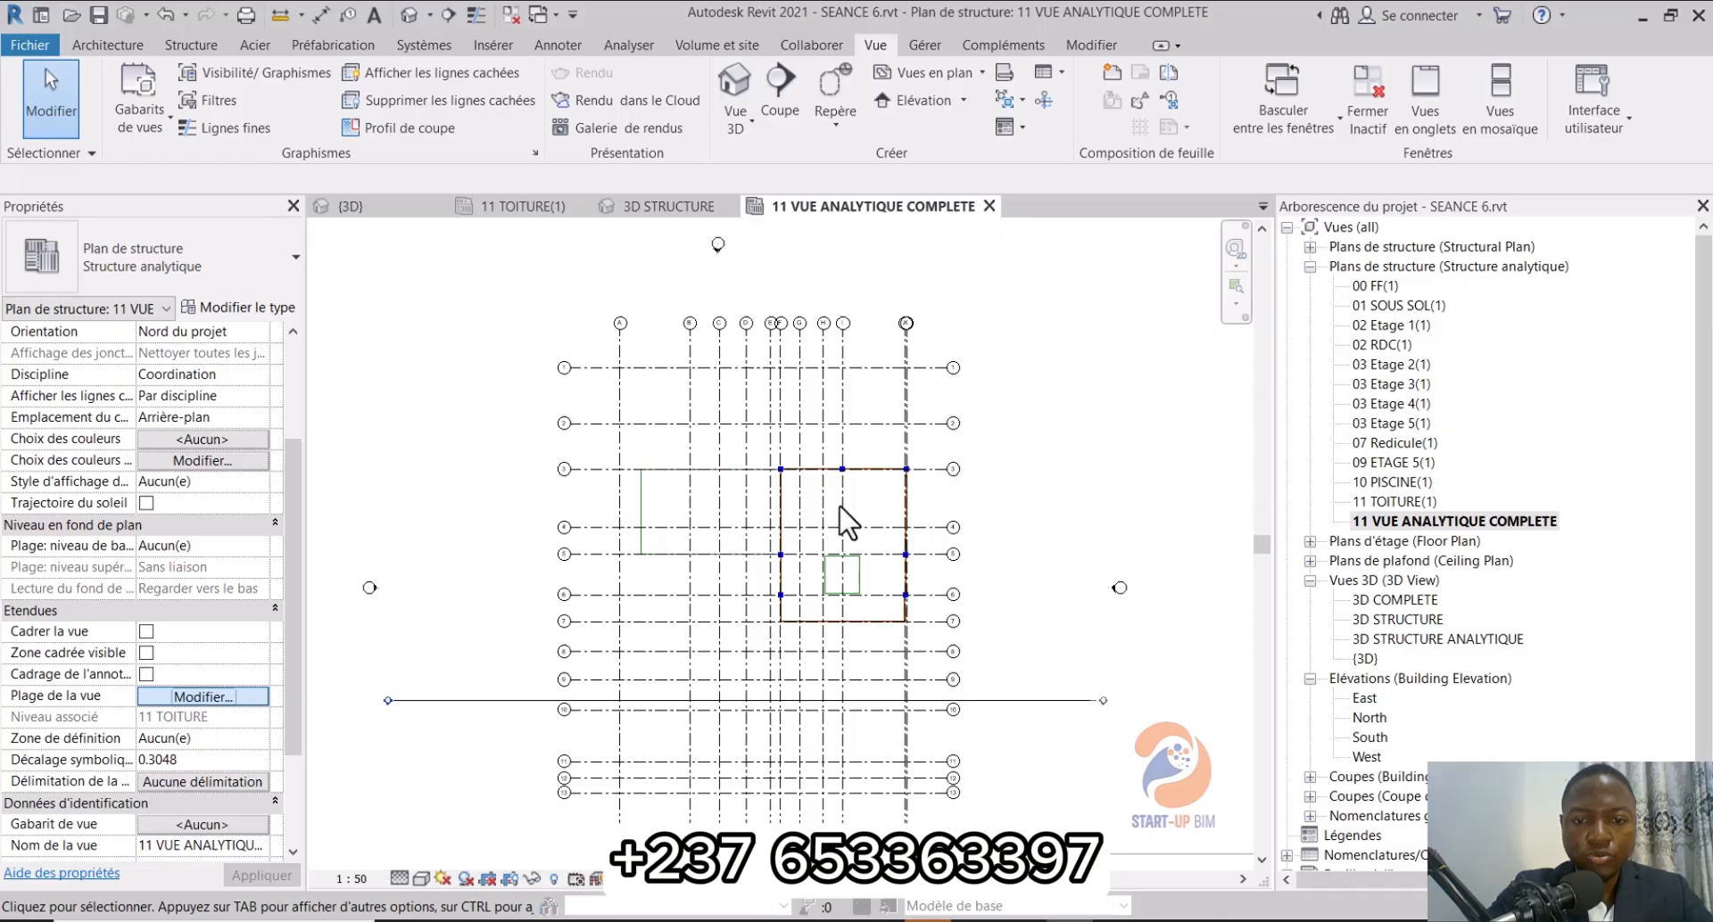
left_click(1187, 554)
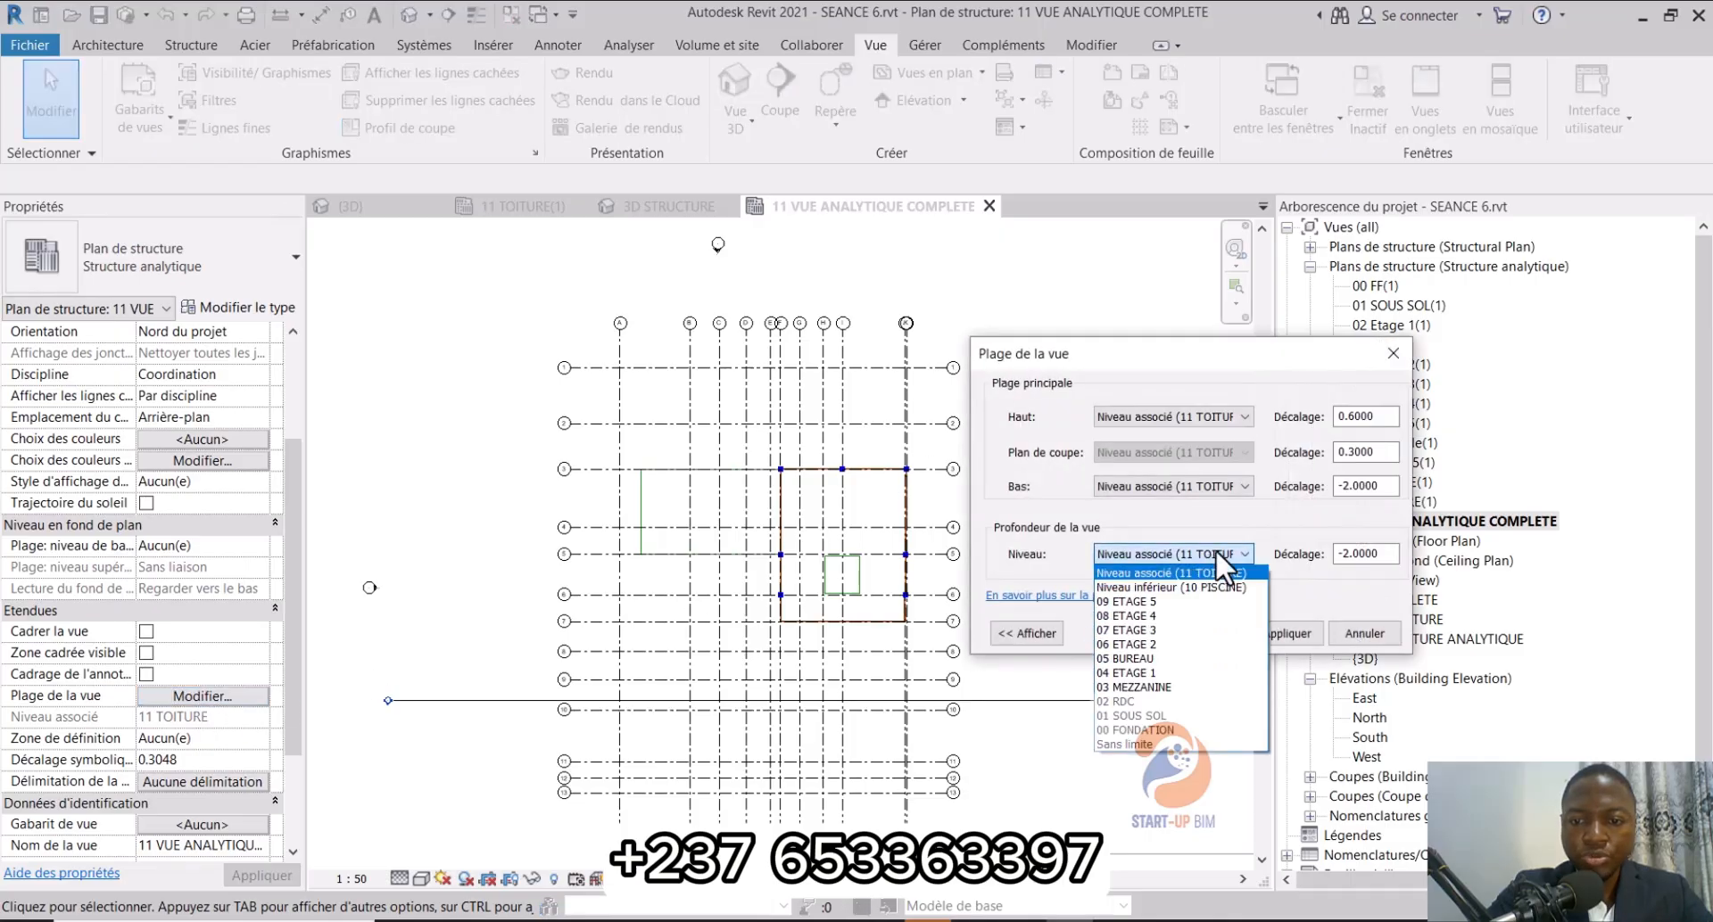
left_click(1169, 732)
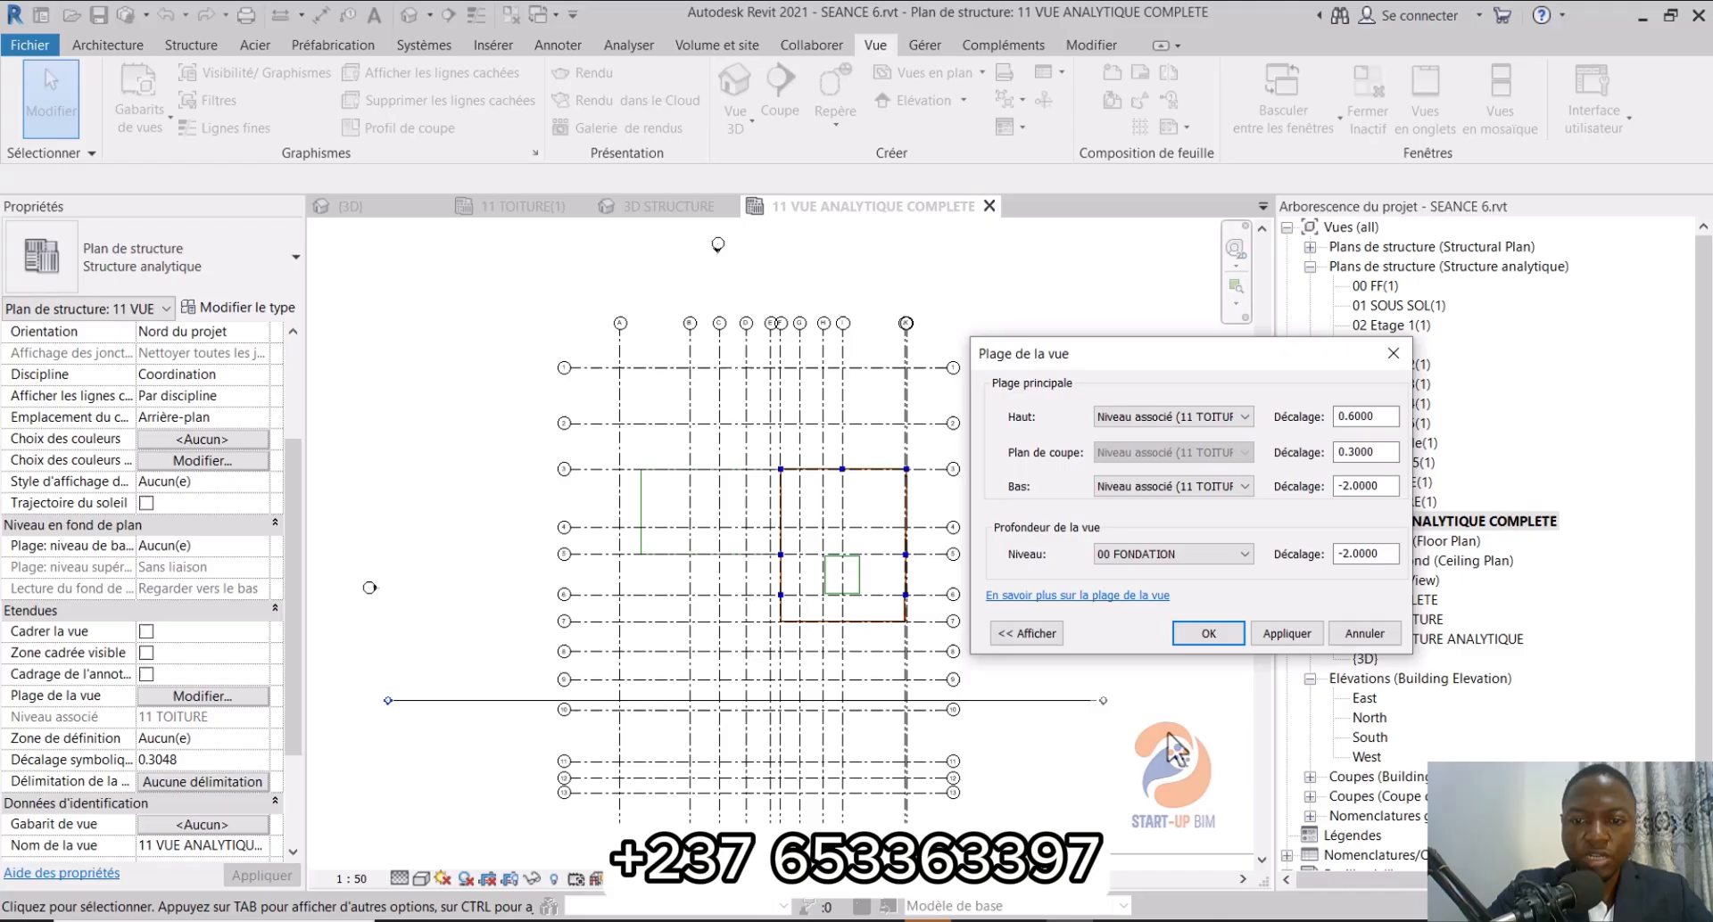
left_click(1225, 485)
left_click(1203, 651)
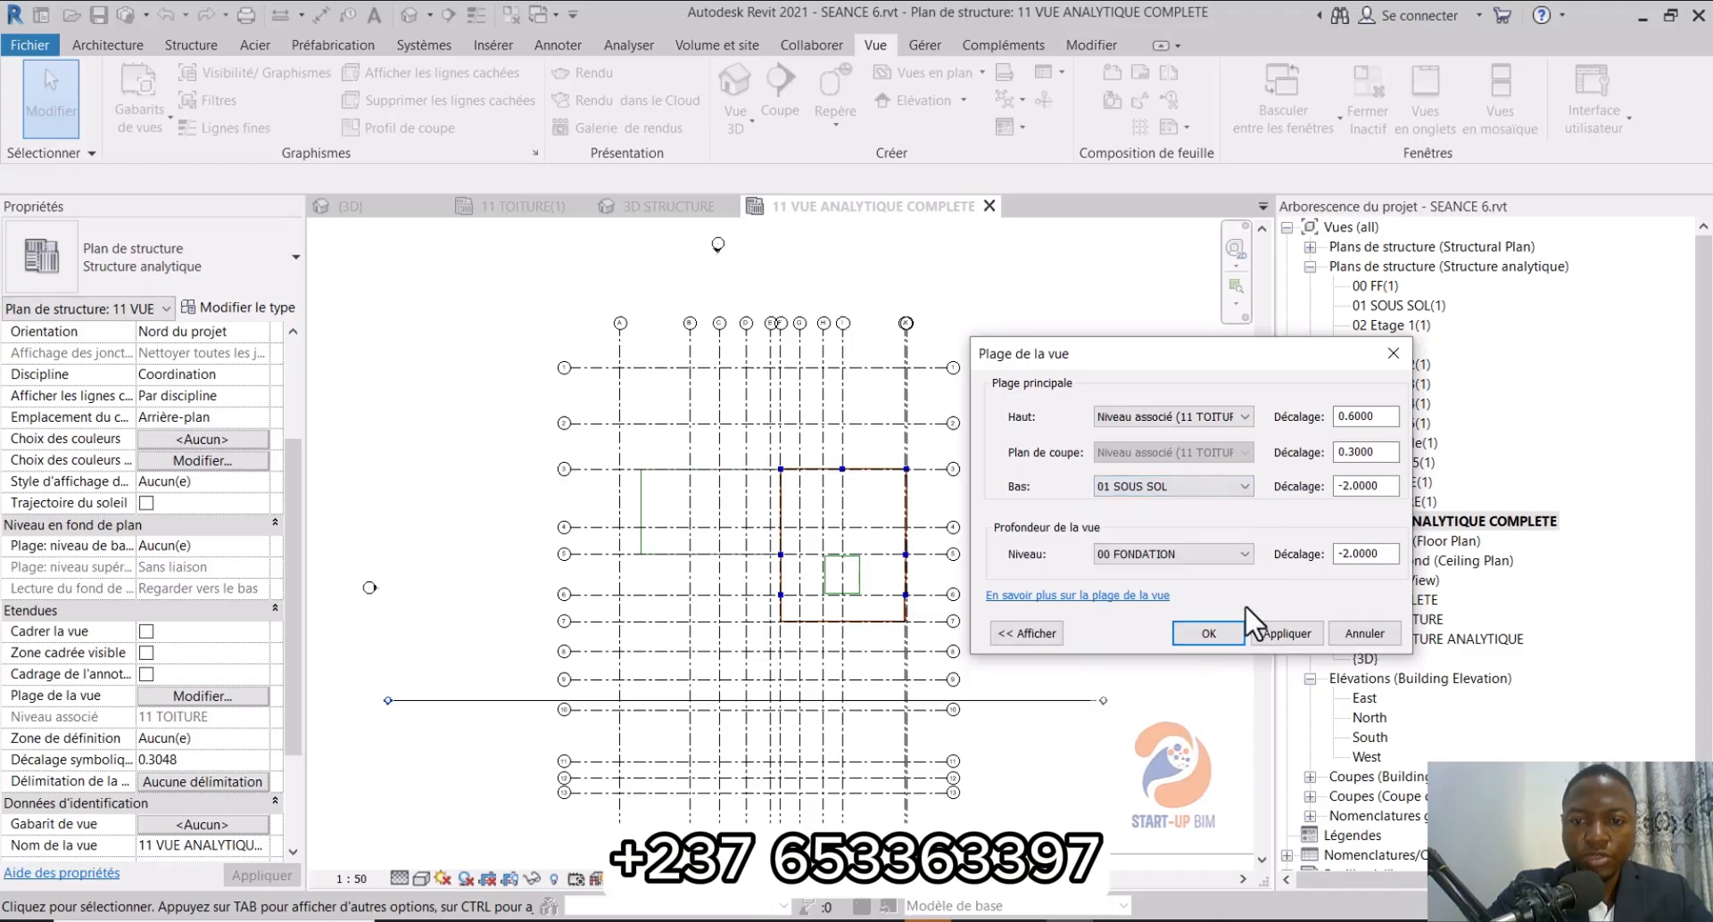
left_click(1227, 487)
left_click(1174, 661)
left_click(1287, 634)
left_click(1187, 635)
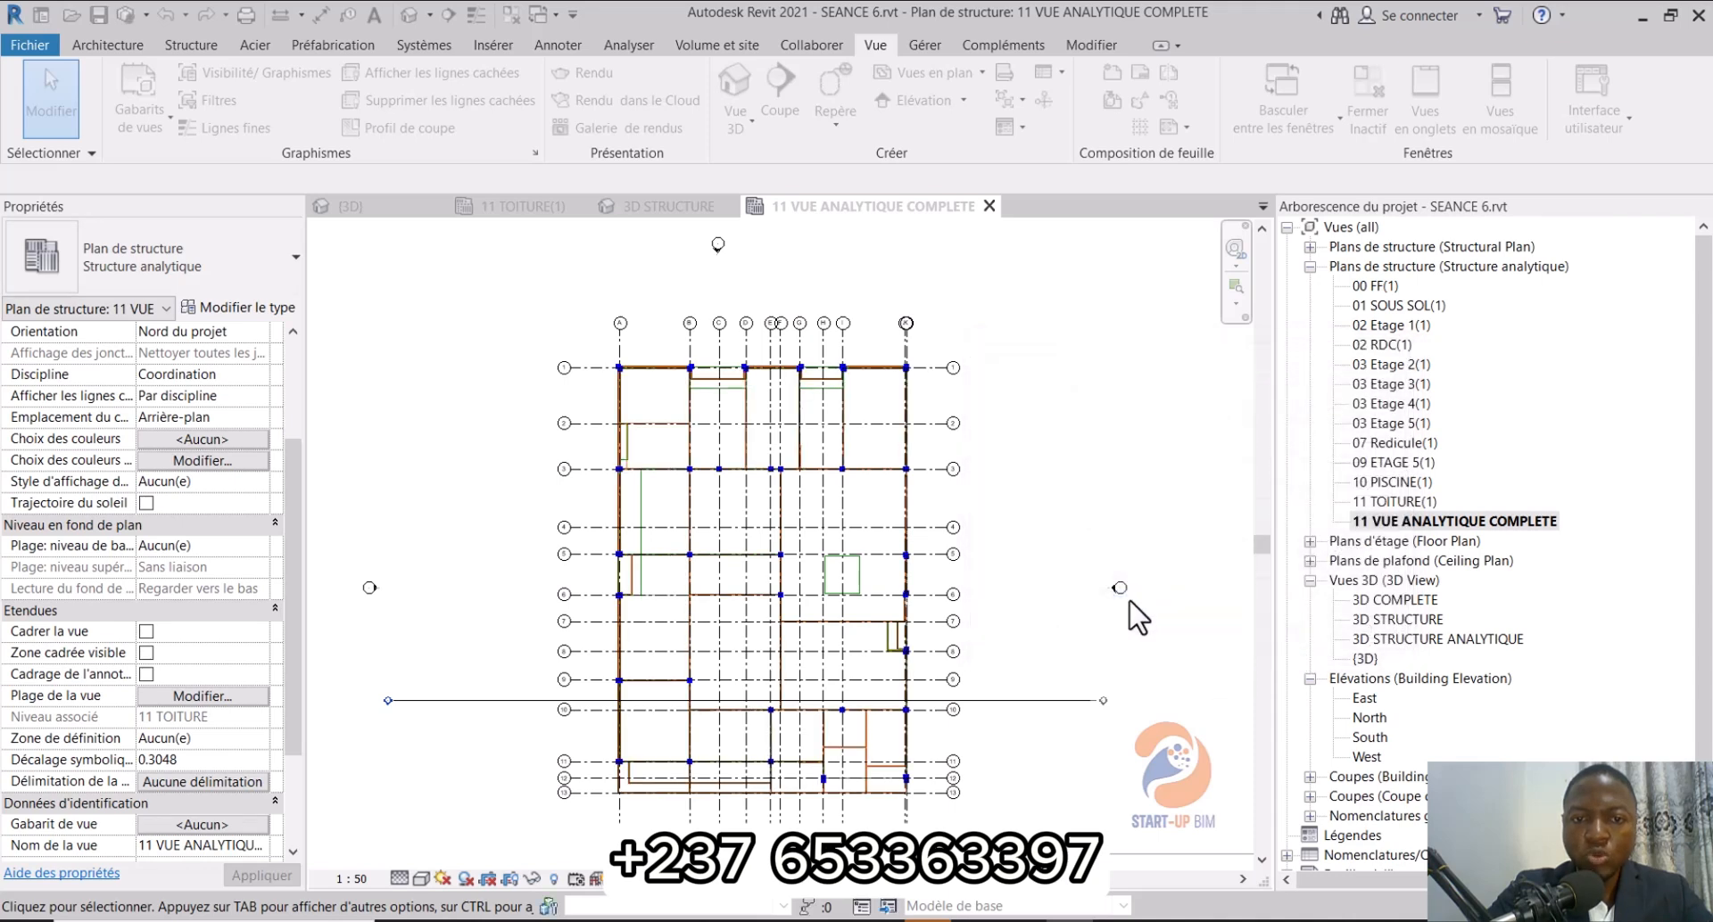
scroll(728, 520, "down", 1)
middle_click_drag(775, 552, 733, 537)
scroll(641, 390, "up", 4)
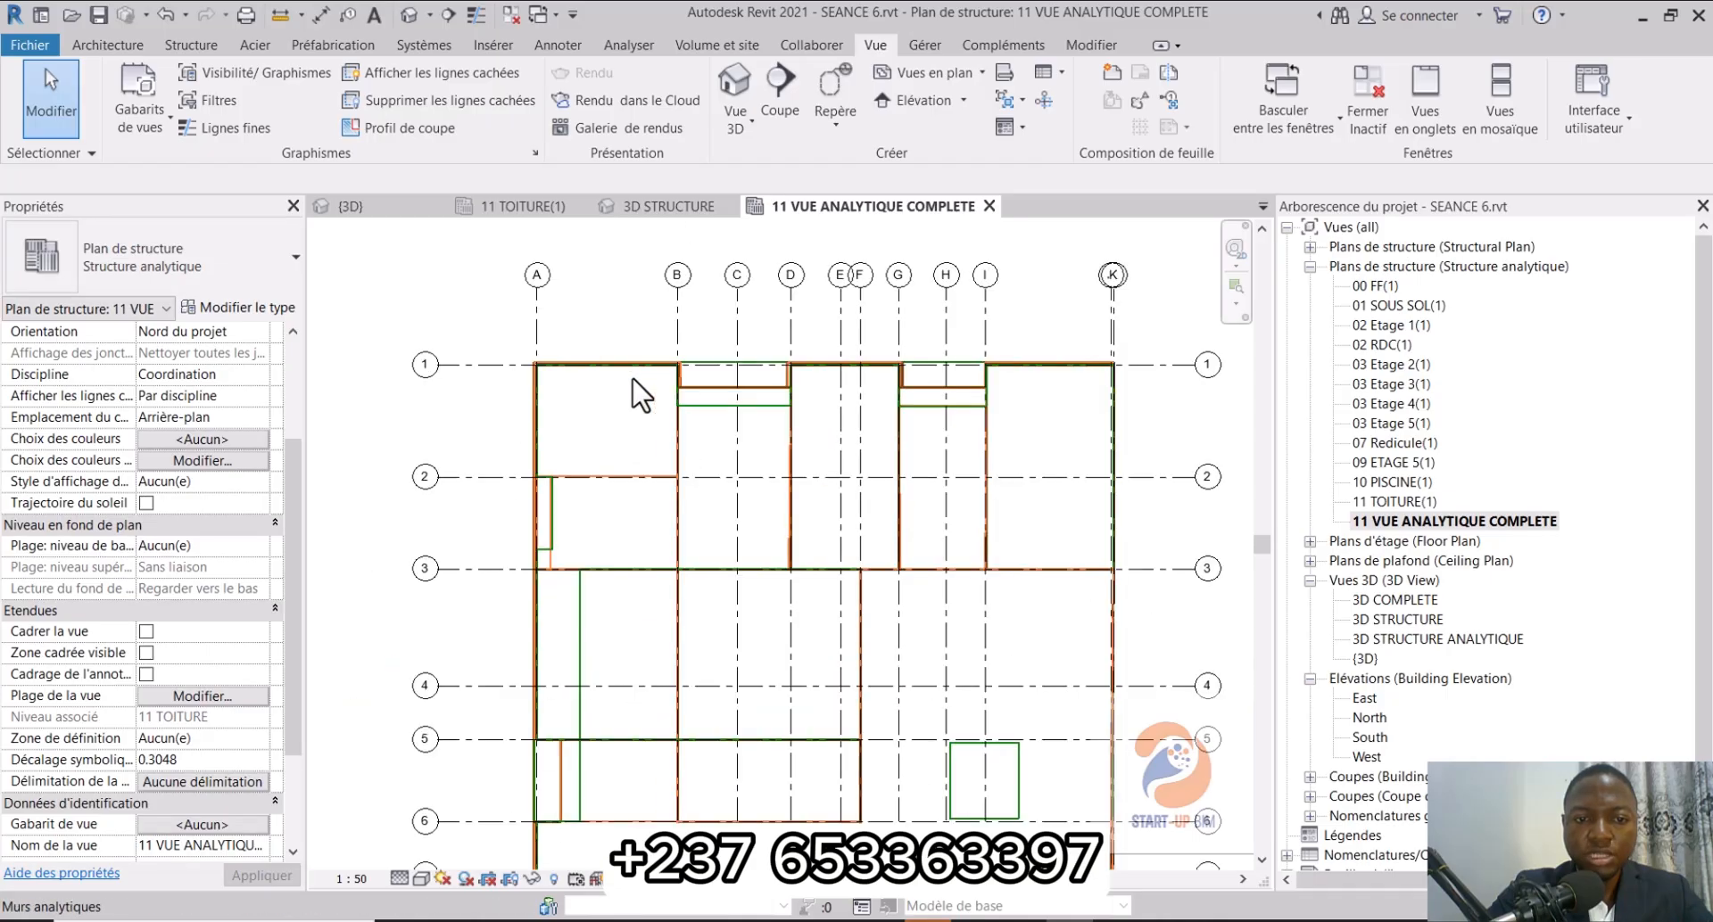
left_click(569, 401)
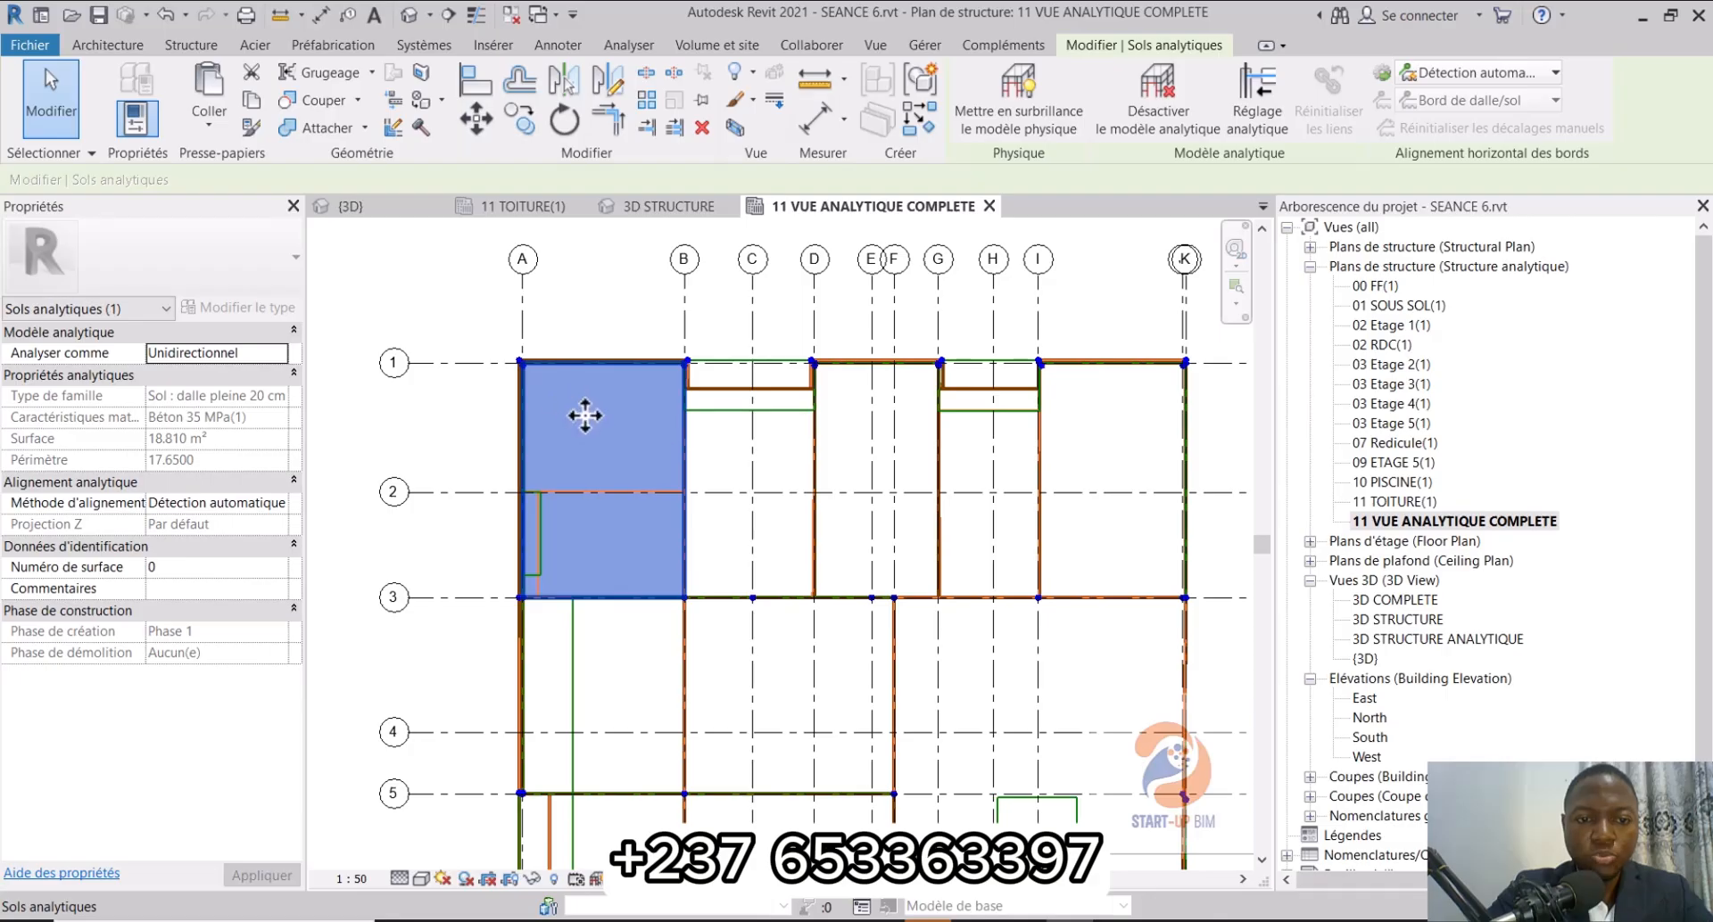
right_click(584, 415)
mouse_move(882, 535)
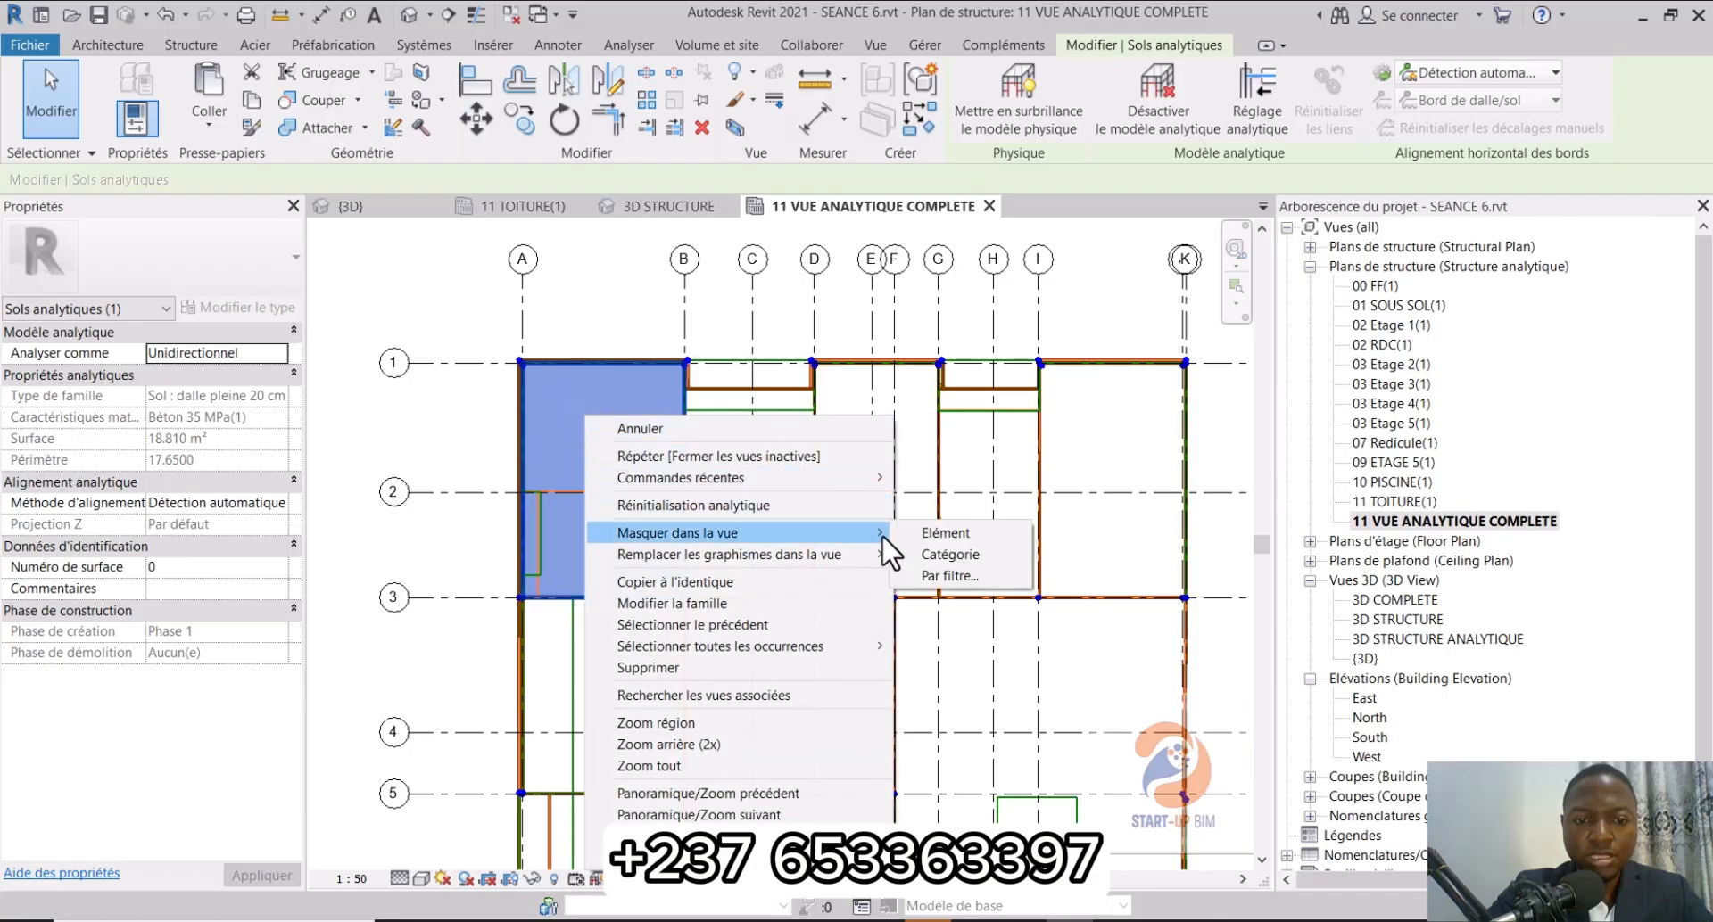
left_click(424, 419)
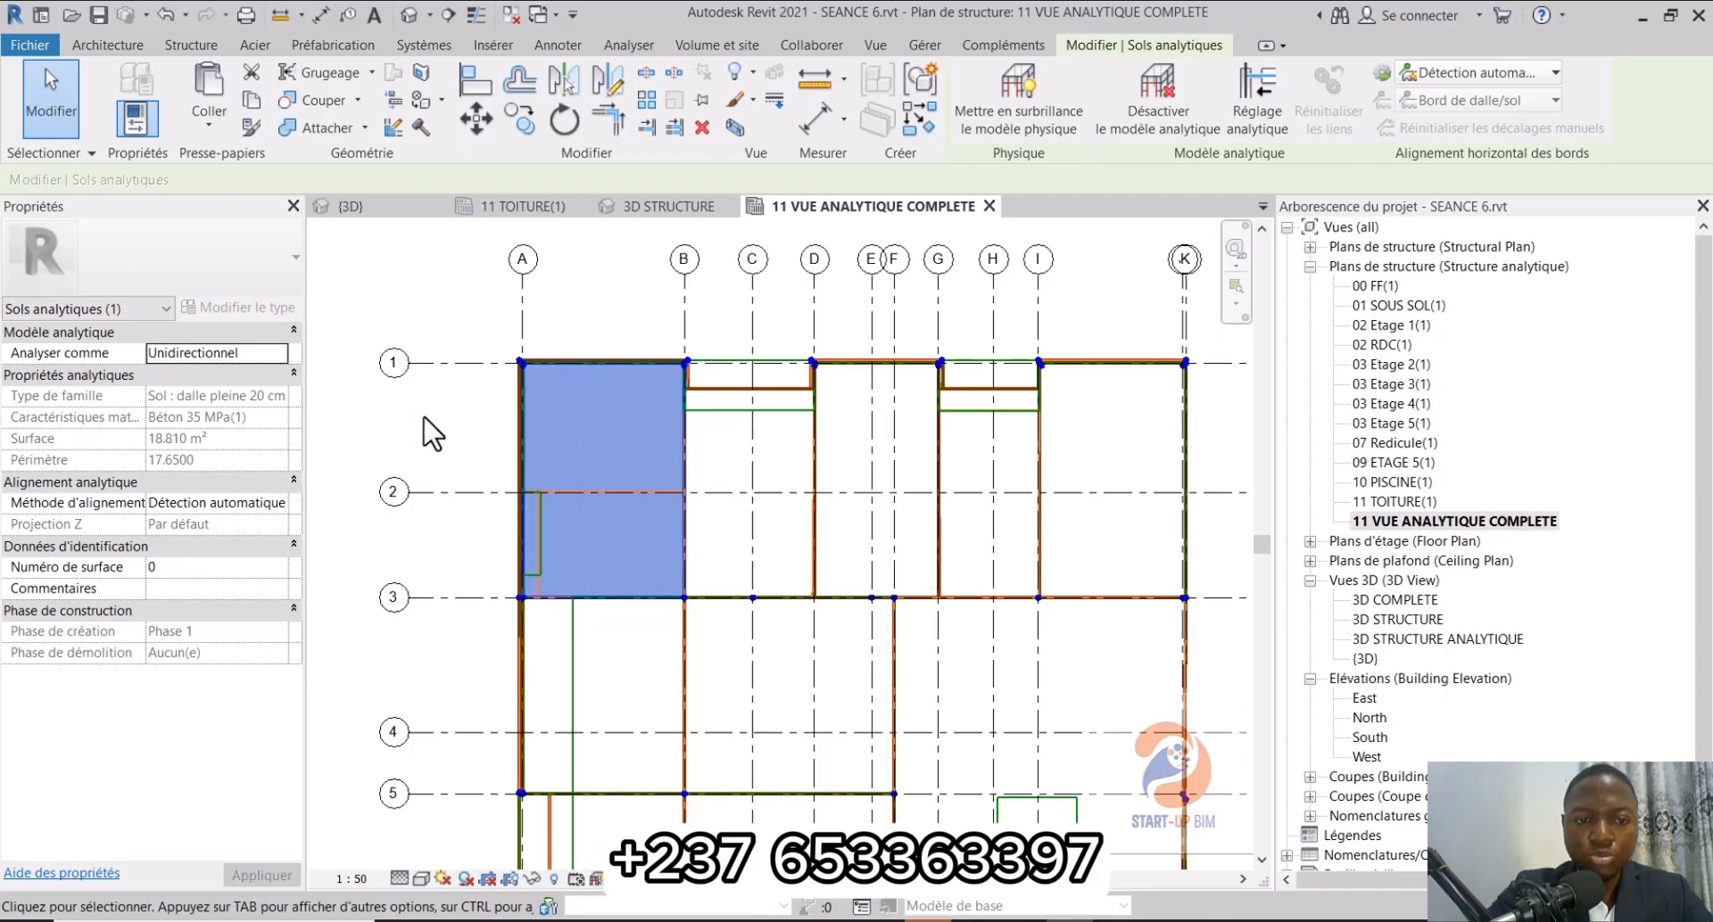
Step: Duplicate the plan 11 VUE ANALYTIQUE COMPLETE with its detailing and select the copy
right_click(1427, 521)
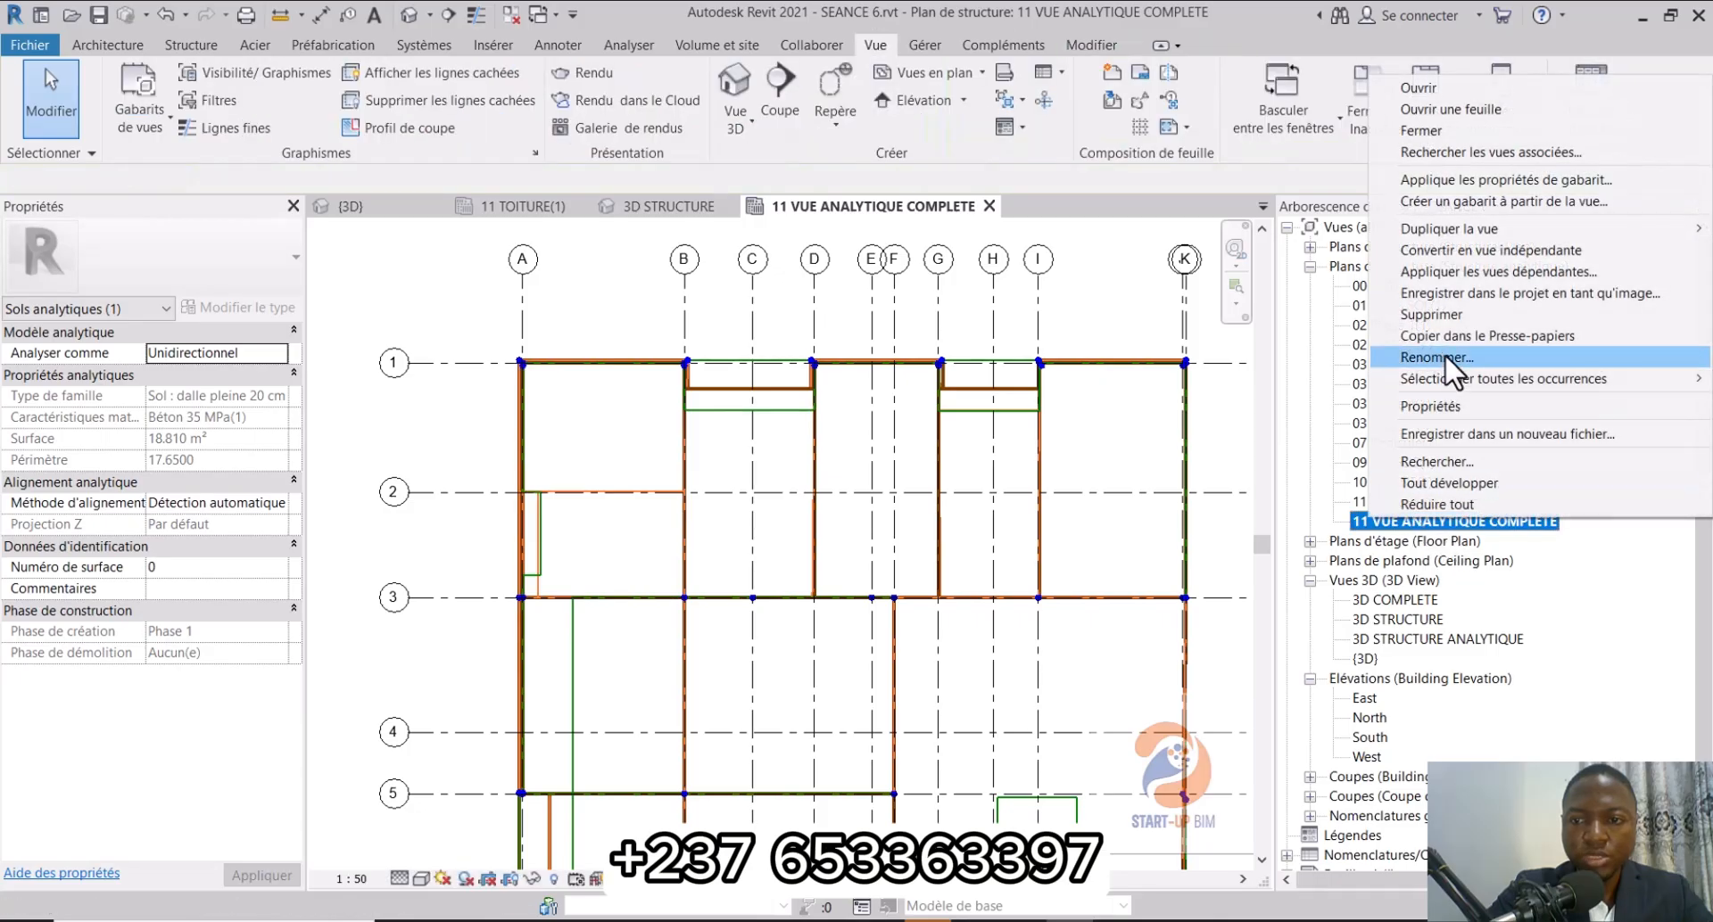
mouse_move(1437, 223)
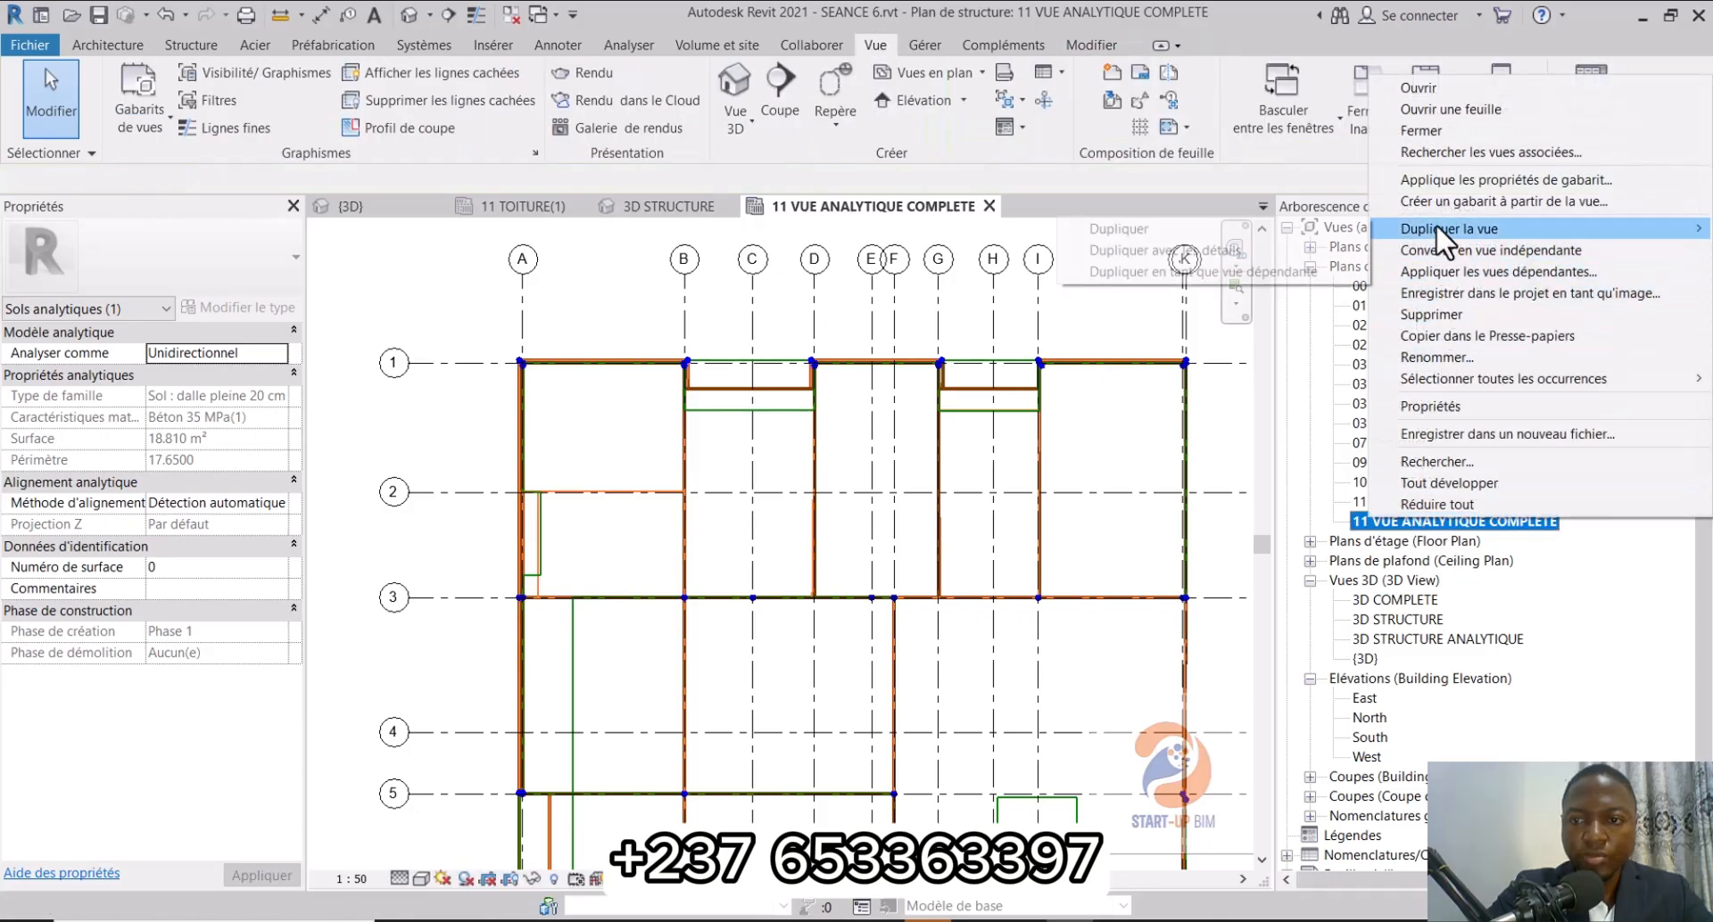
left_click(1235, 242)
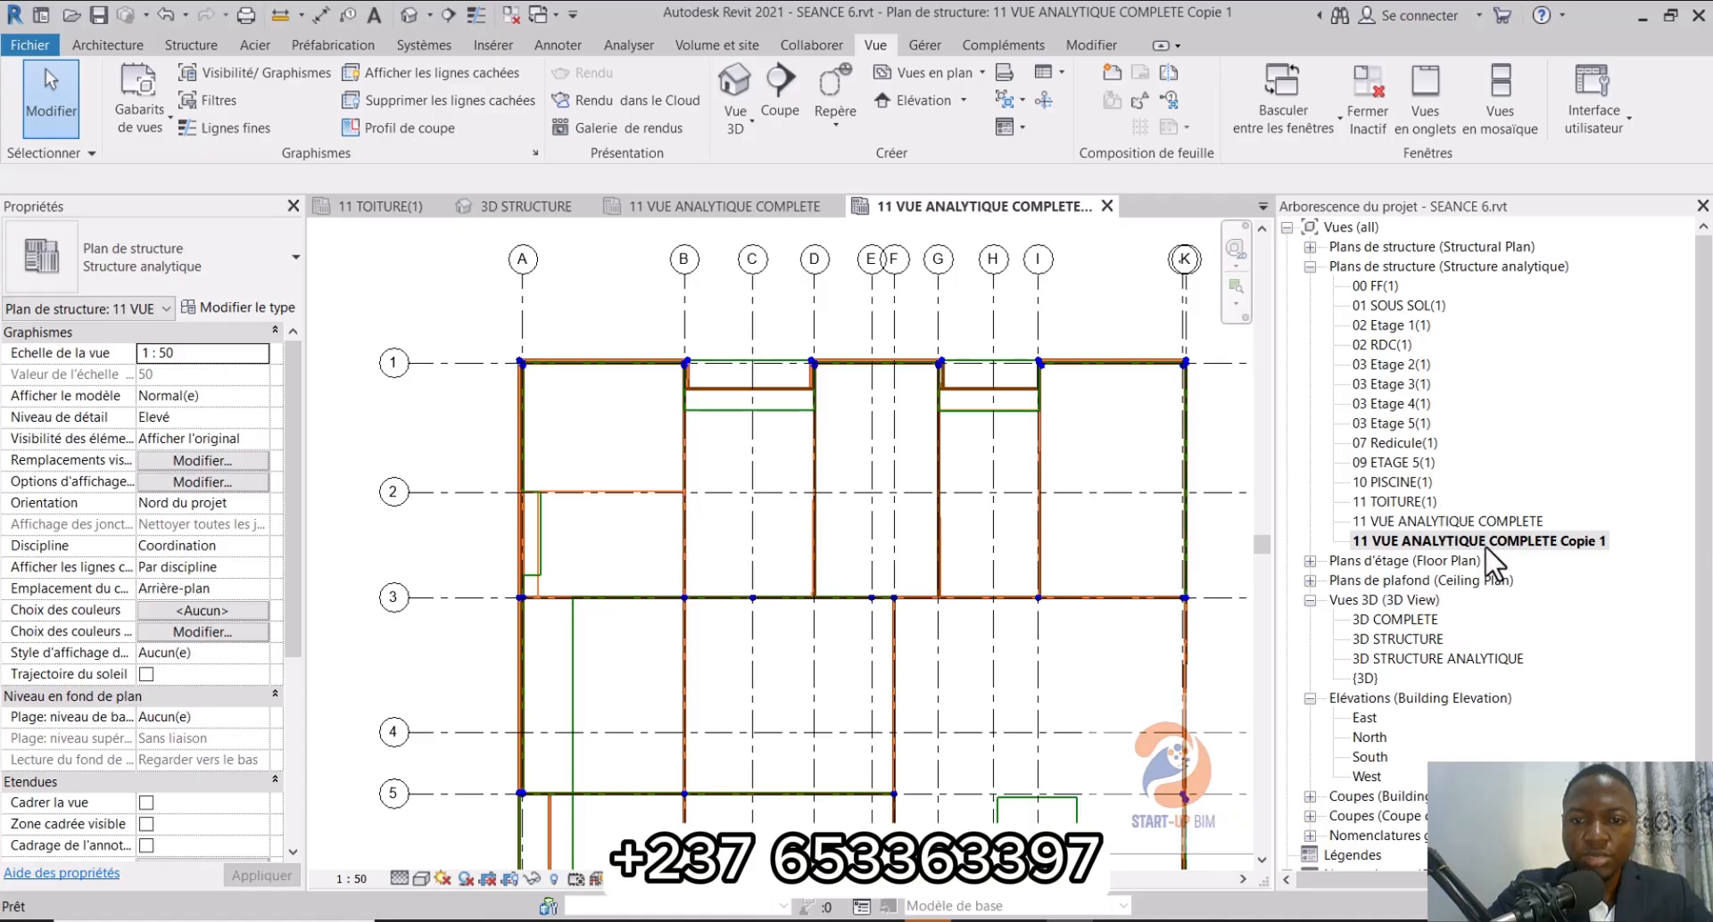
left_click(1430, 521)
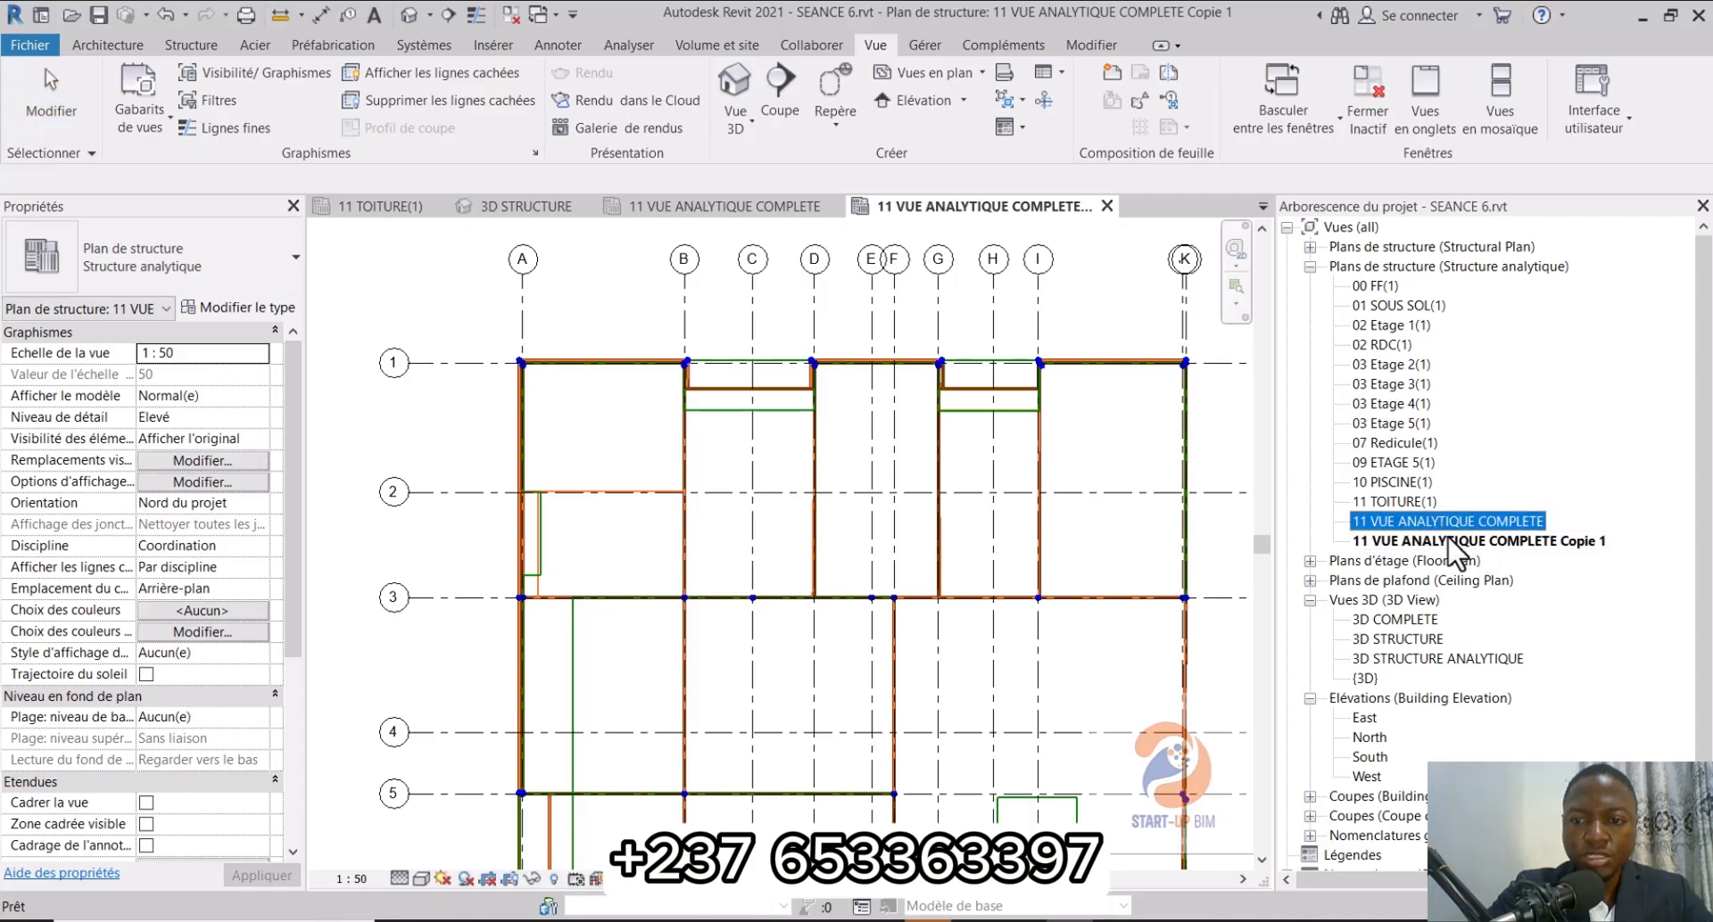
left_click(1449, 541)
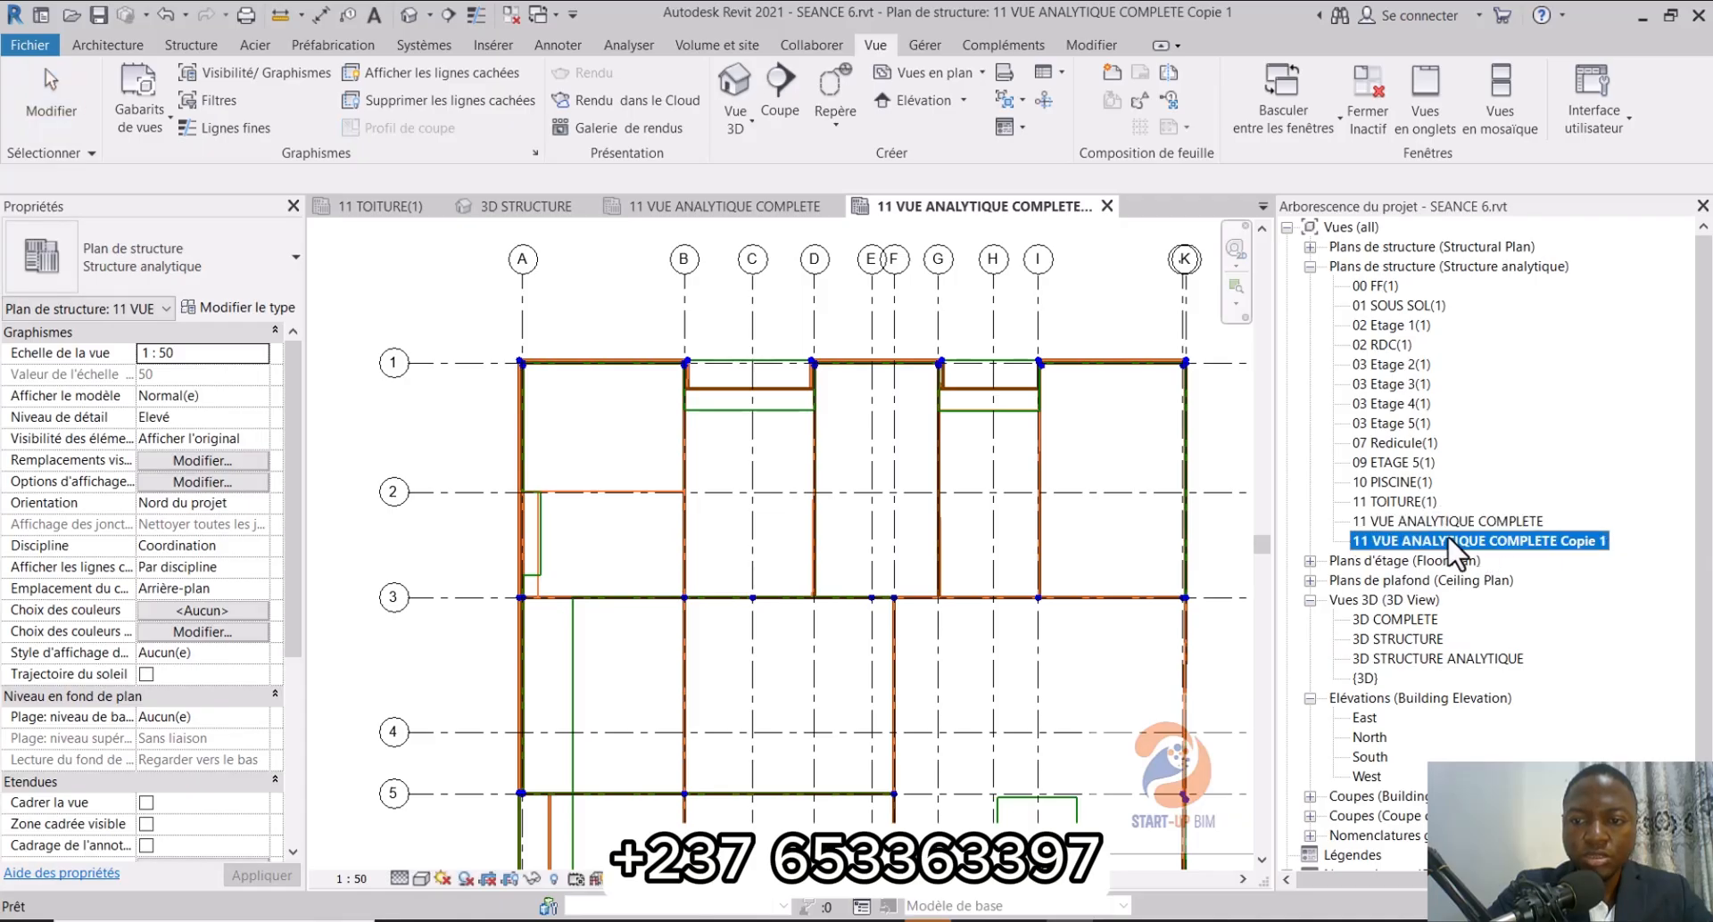
Step: Hide the whole analytical floors category in the view 11 VUE ANALYTIQUE COMPLETE Copie 1
right_click(587, 425)
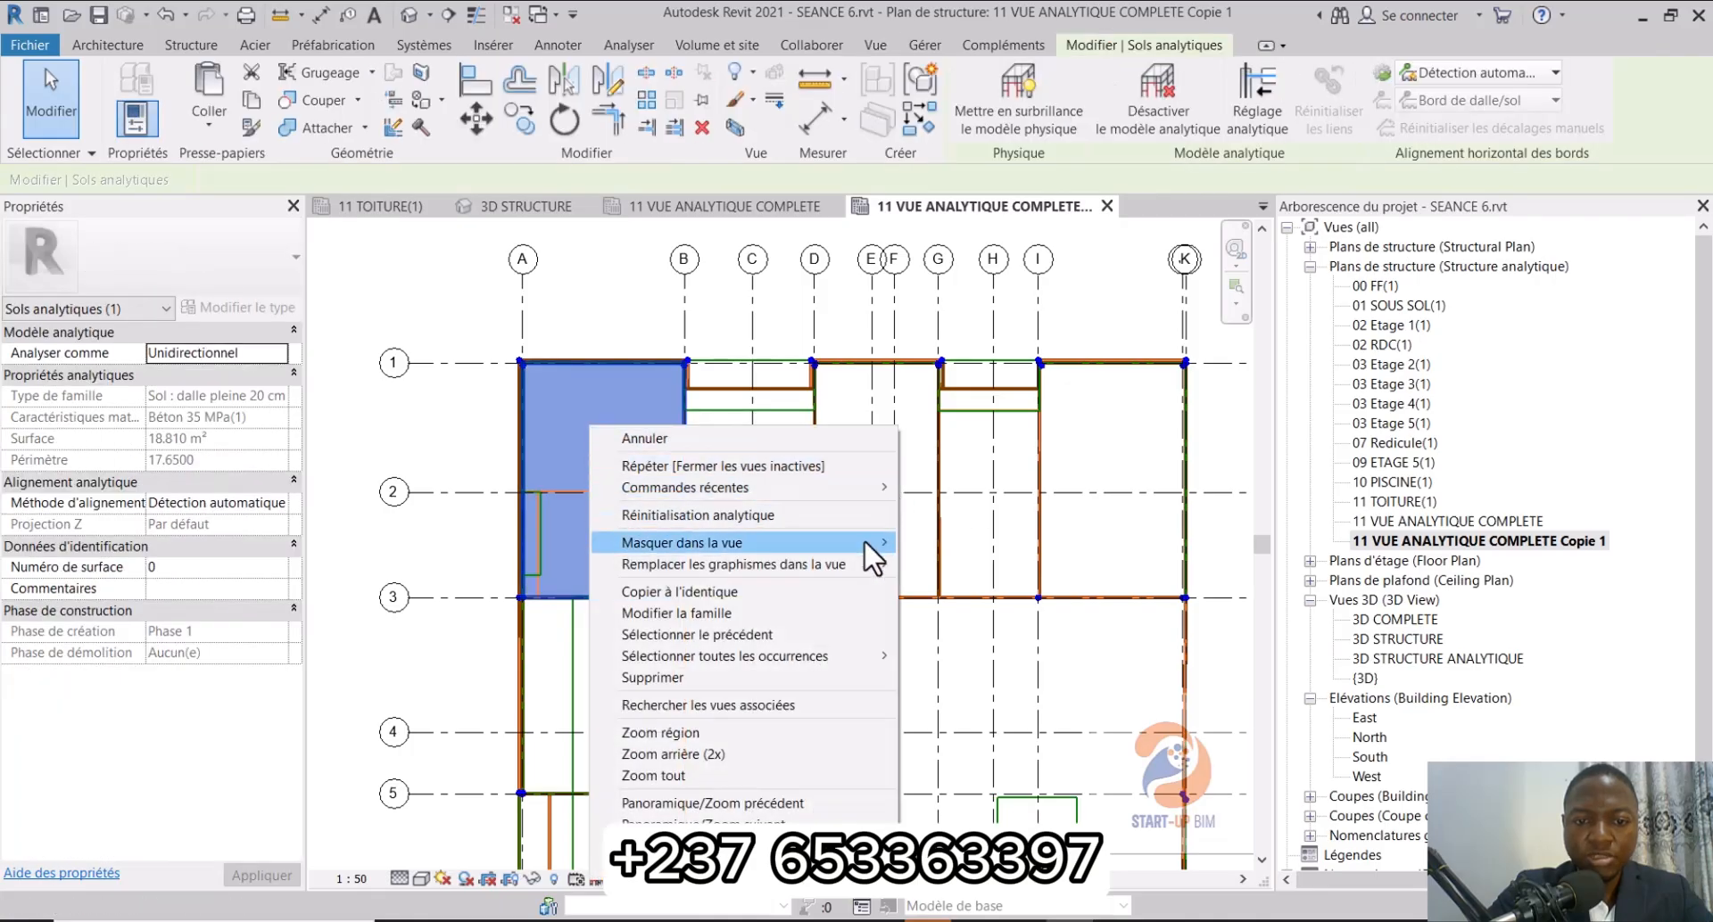
mouse_move(870, 545)
left_click(953, 564)
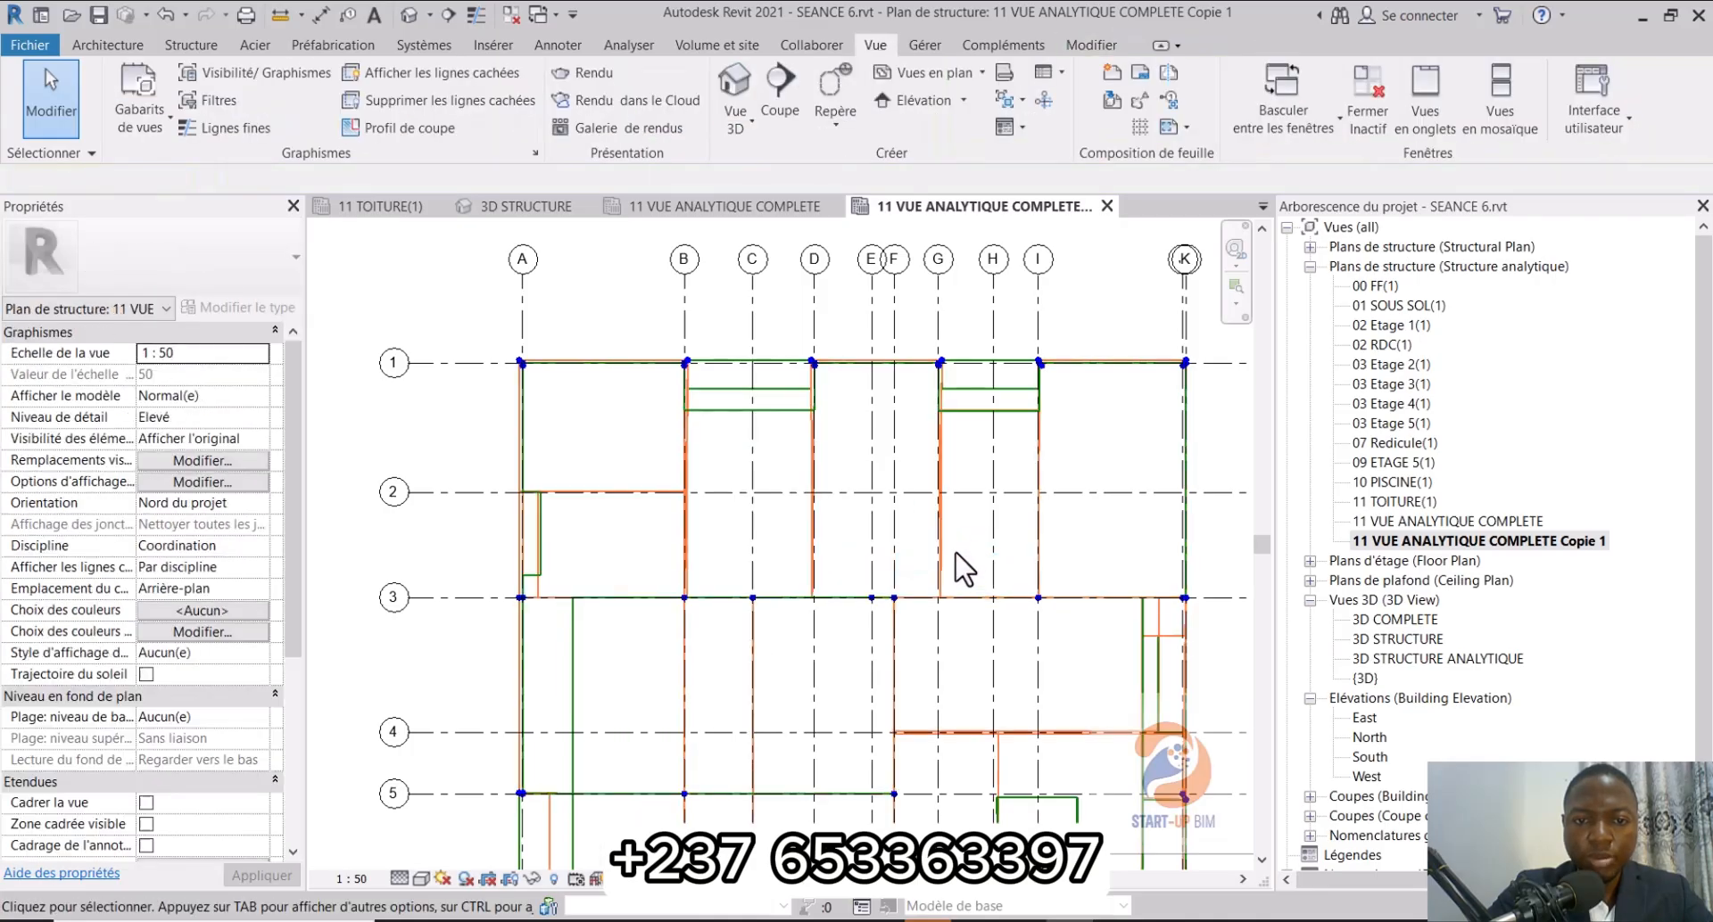
Step: Examine the analytical beam along grid 1 between A and B and the column nodes around grid intersection A-1
scroll(688, 420, "down", 2)
scroll(571, 386, "up", 3)
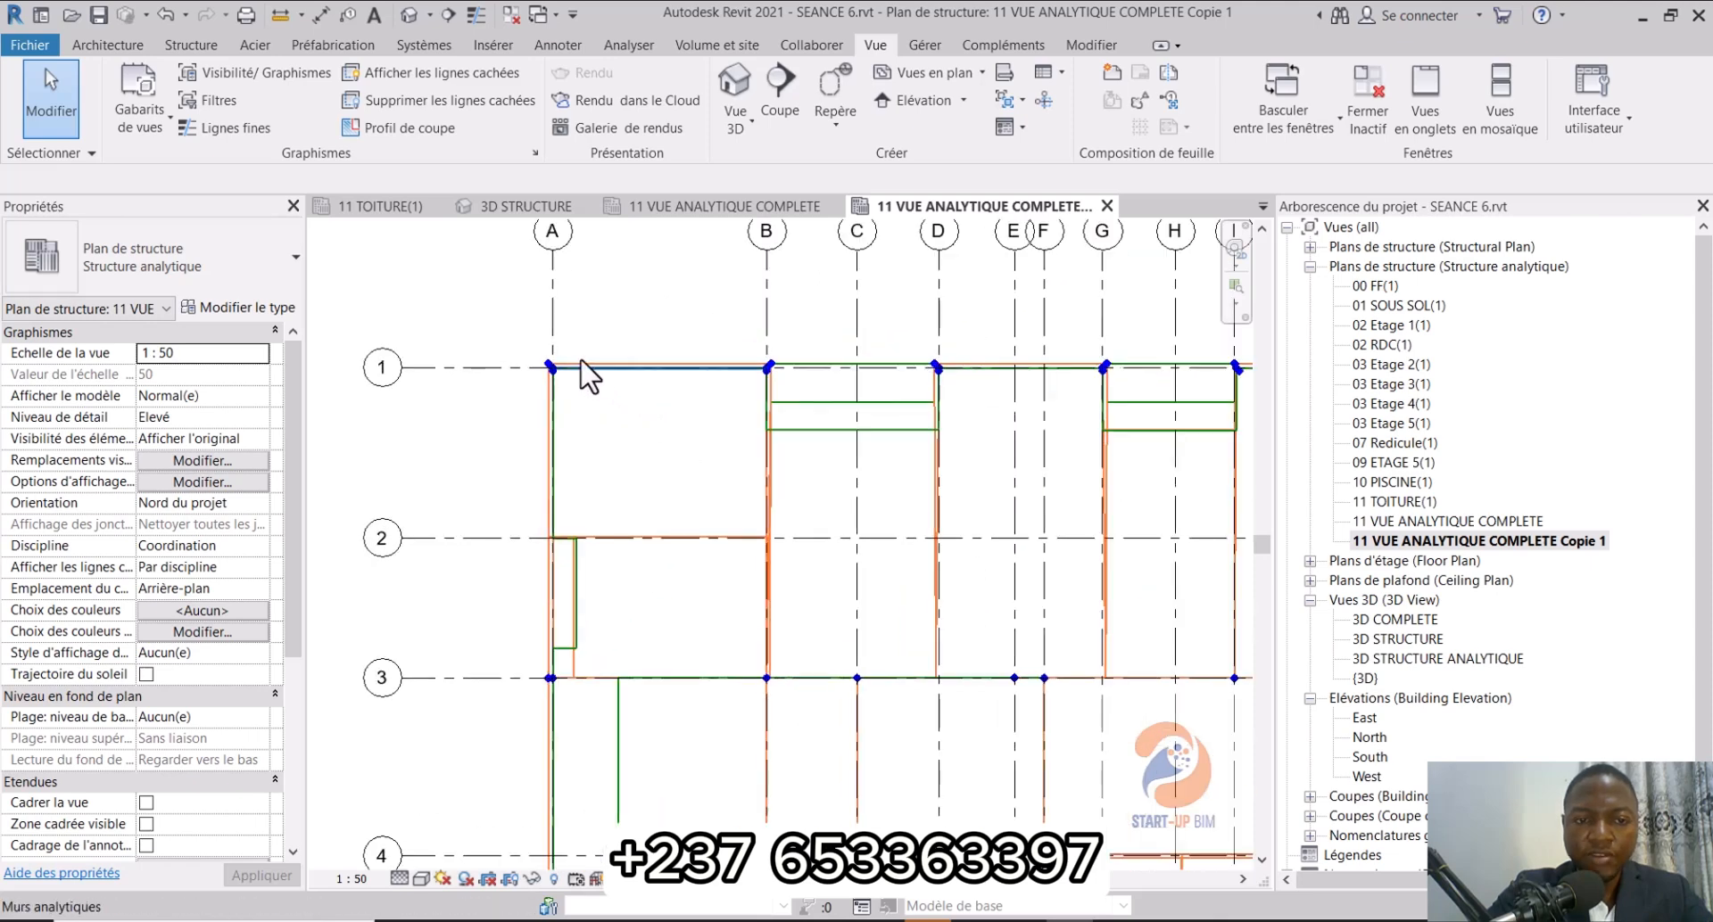
scroll(581, 375, "down", 2)
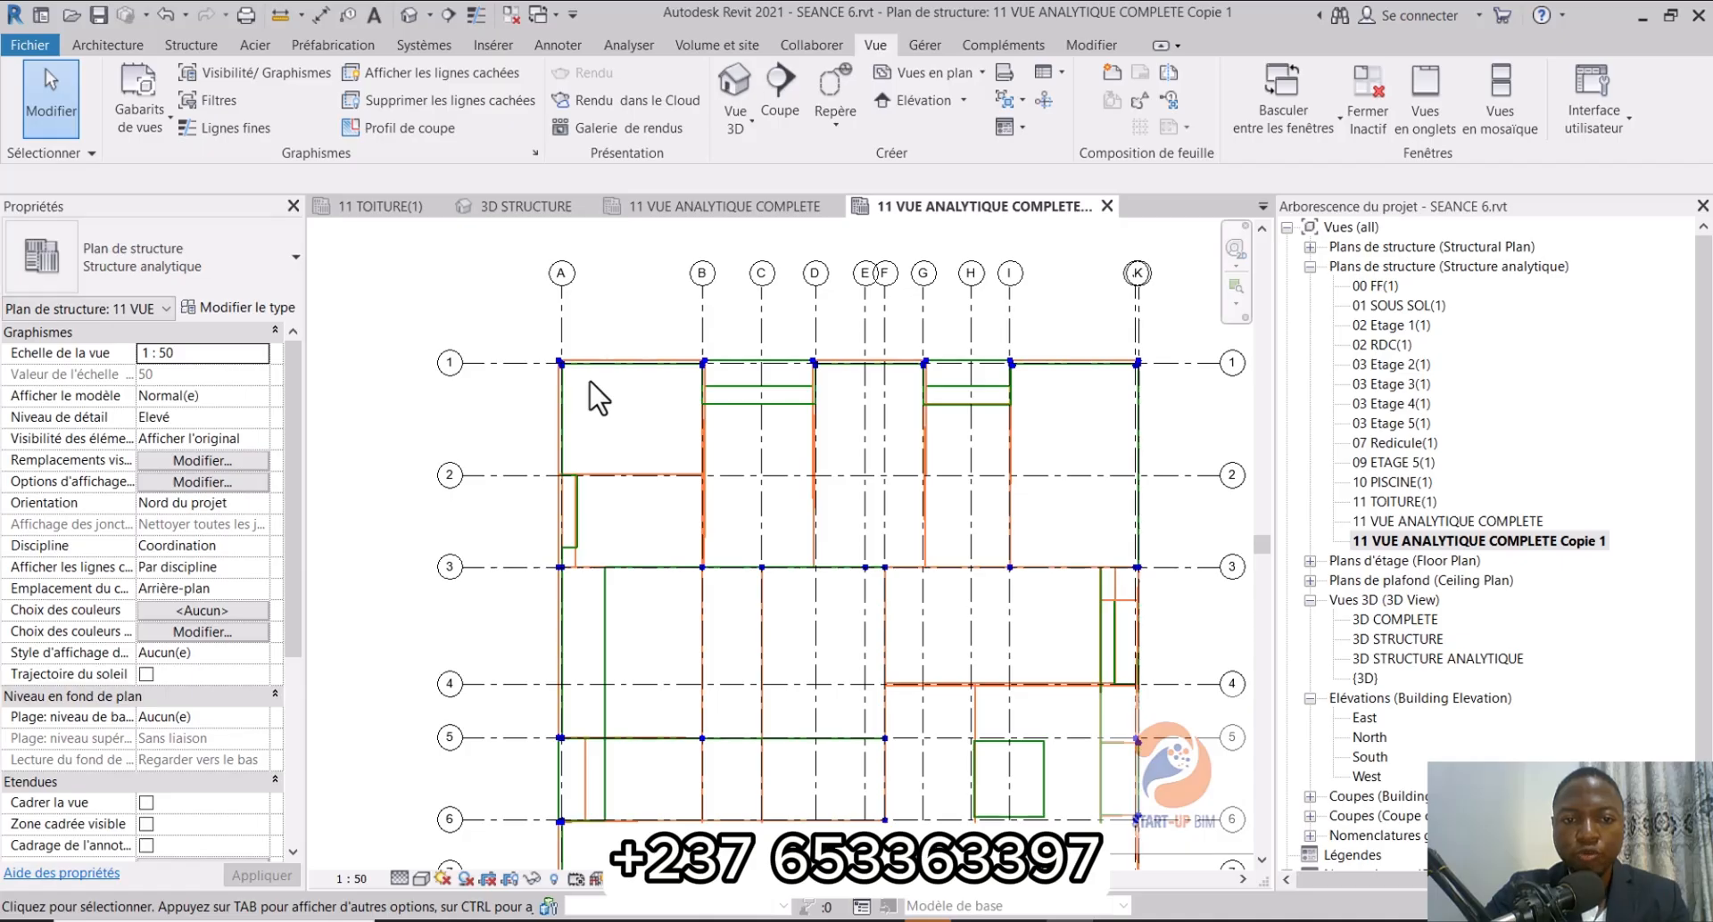
scroll(593, 386, "down", 1)
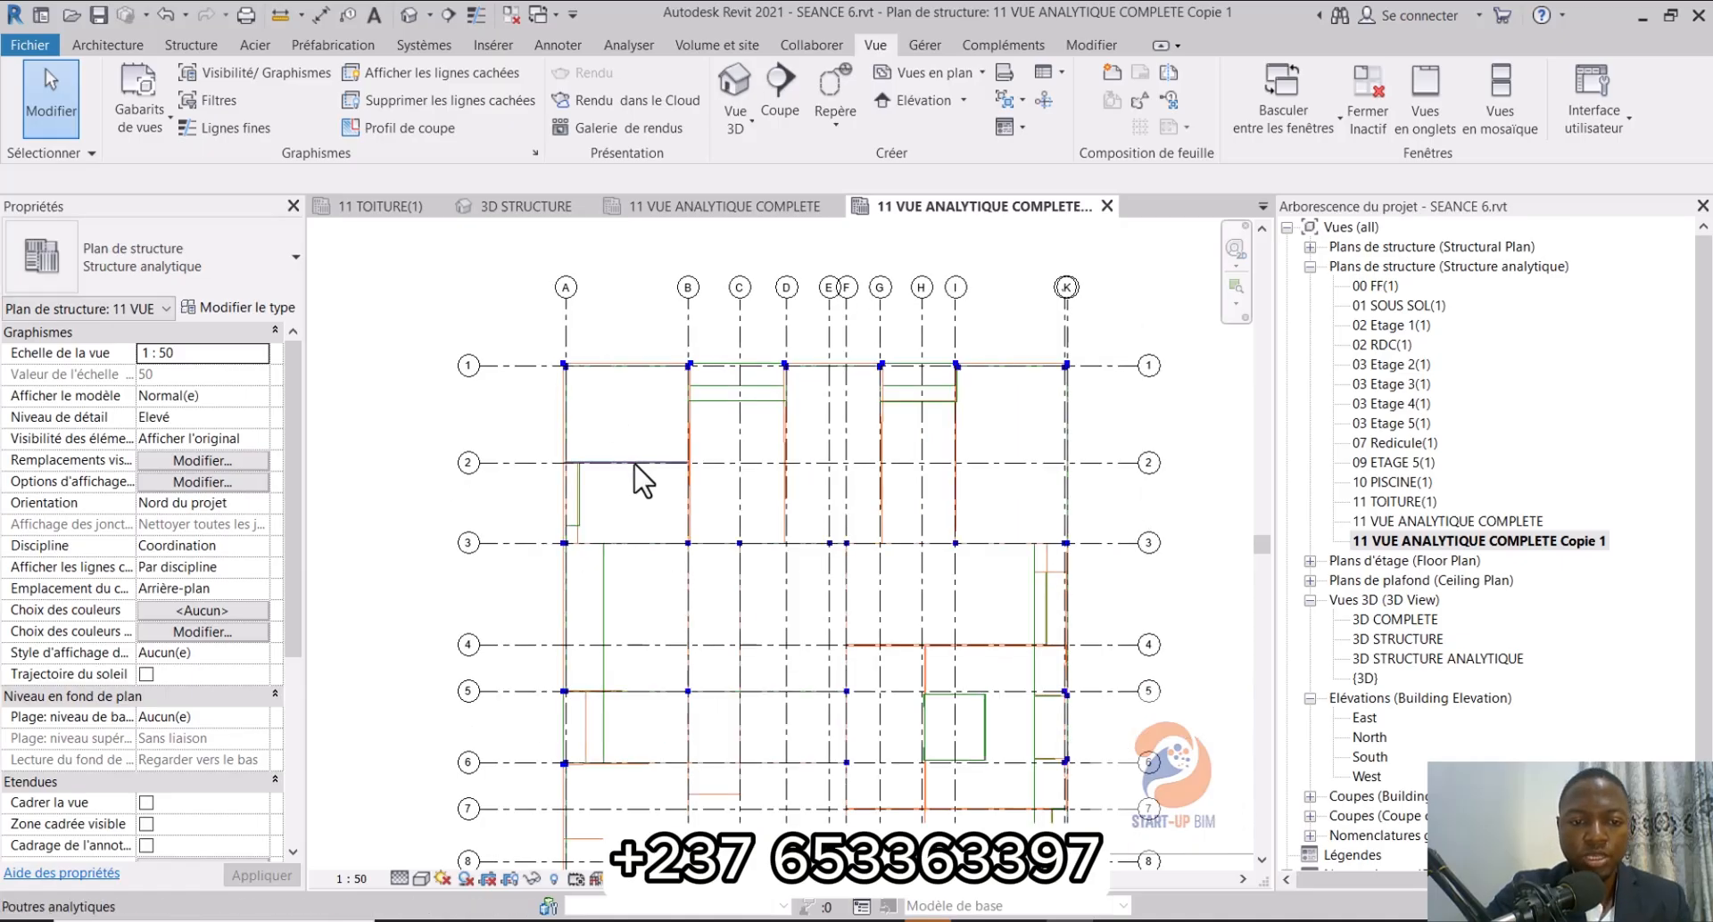
mouse_move(669, 530)
middle_mouse_down()
mouse_move(665, 500)
mouse_move(678, 557)
middle_mouse_up()
scroll(597, 446, "down", 1)
scroll(562, 367, "up", 2)
scroll(589, 415, "up", 5)
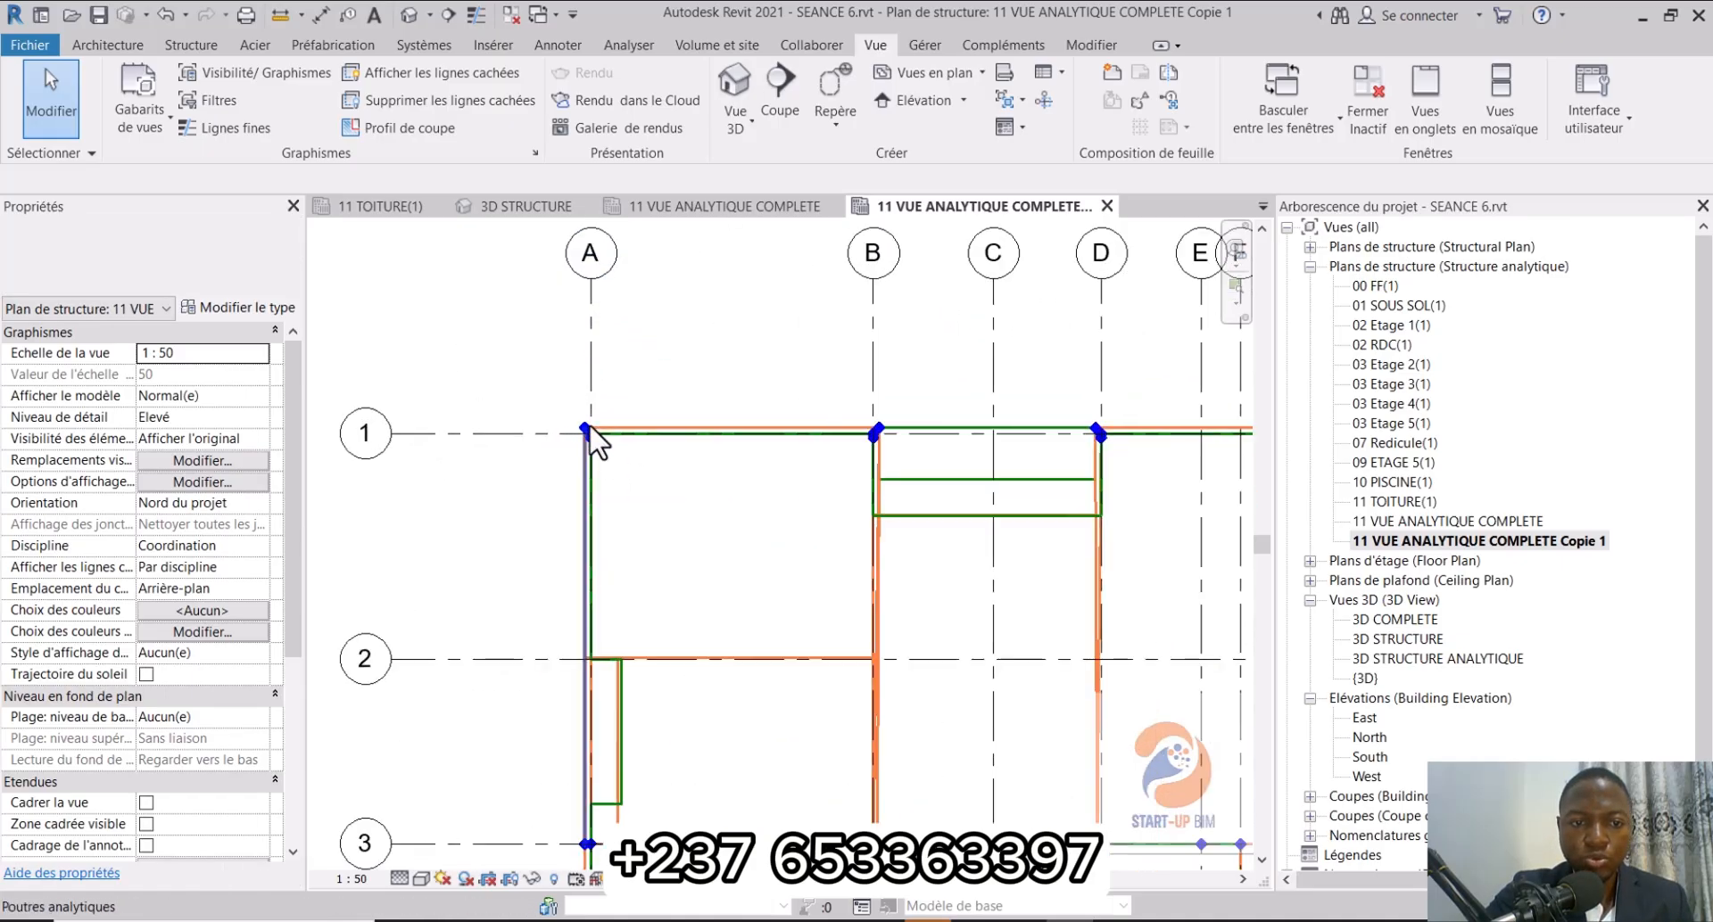
left_click(647, 436)
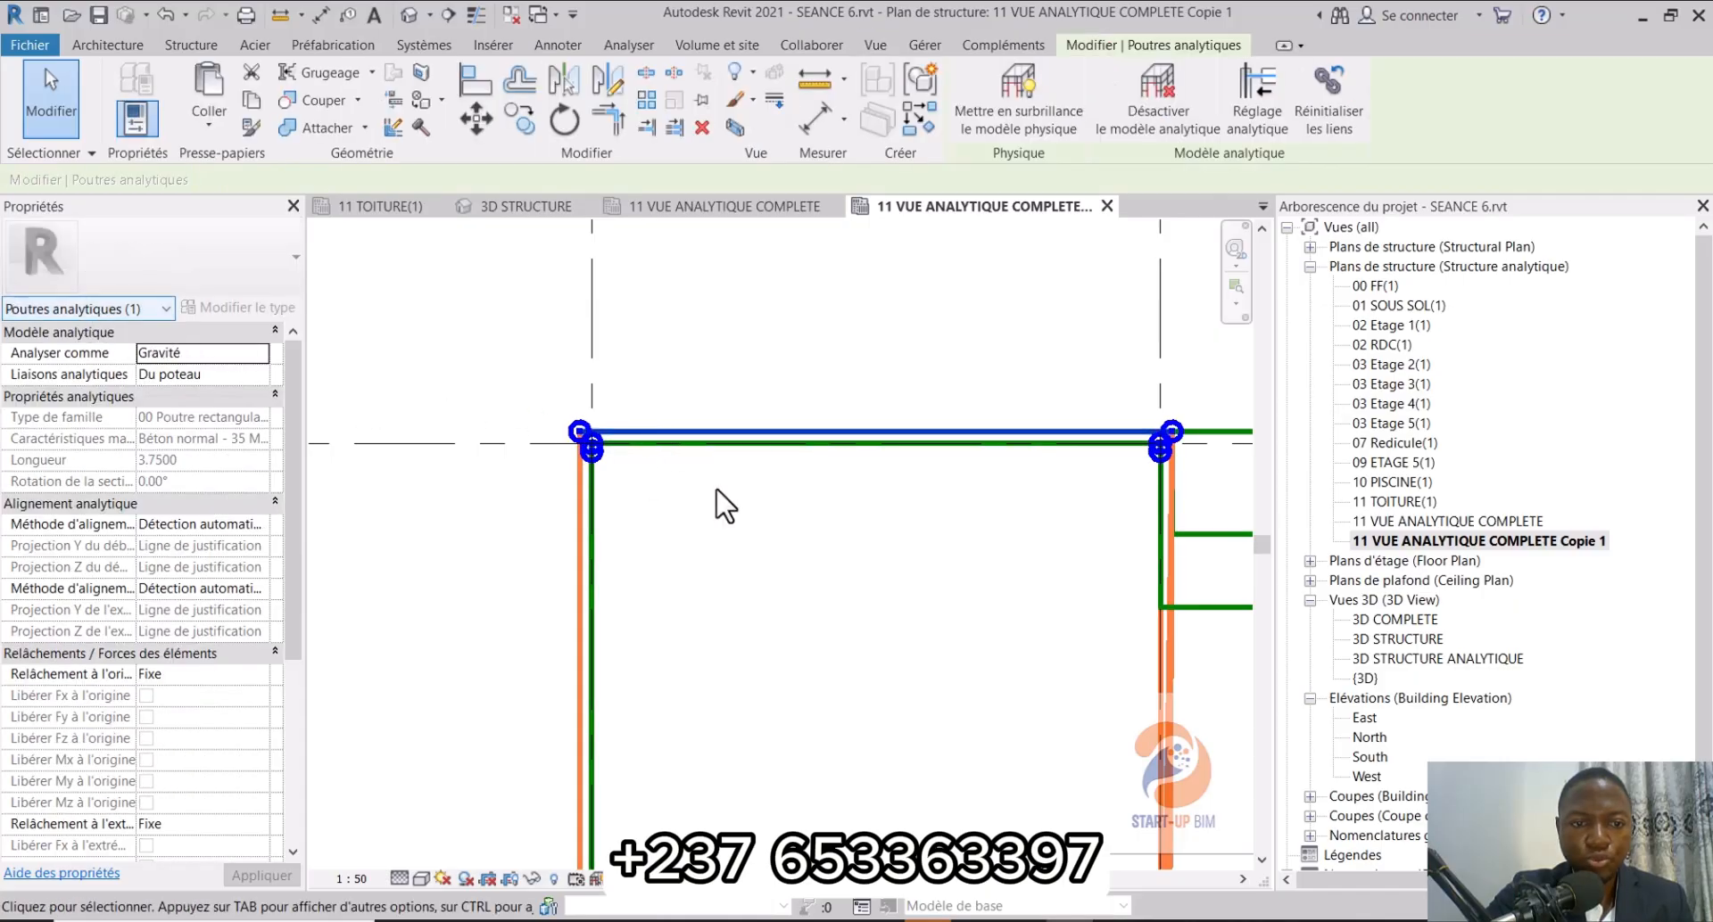
scroll(562, 457, "down", 5)
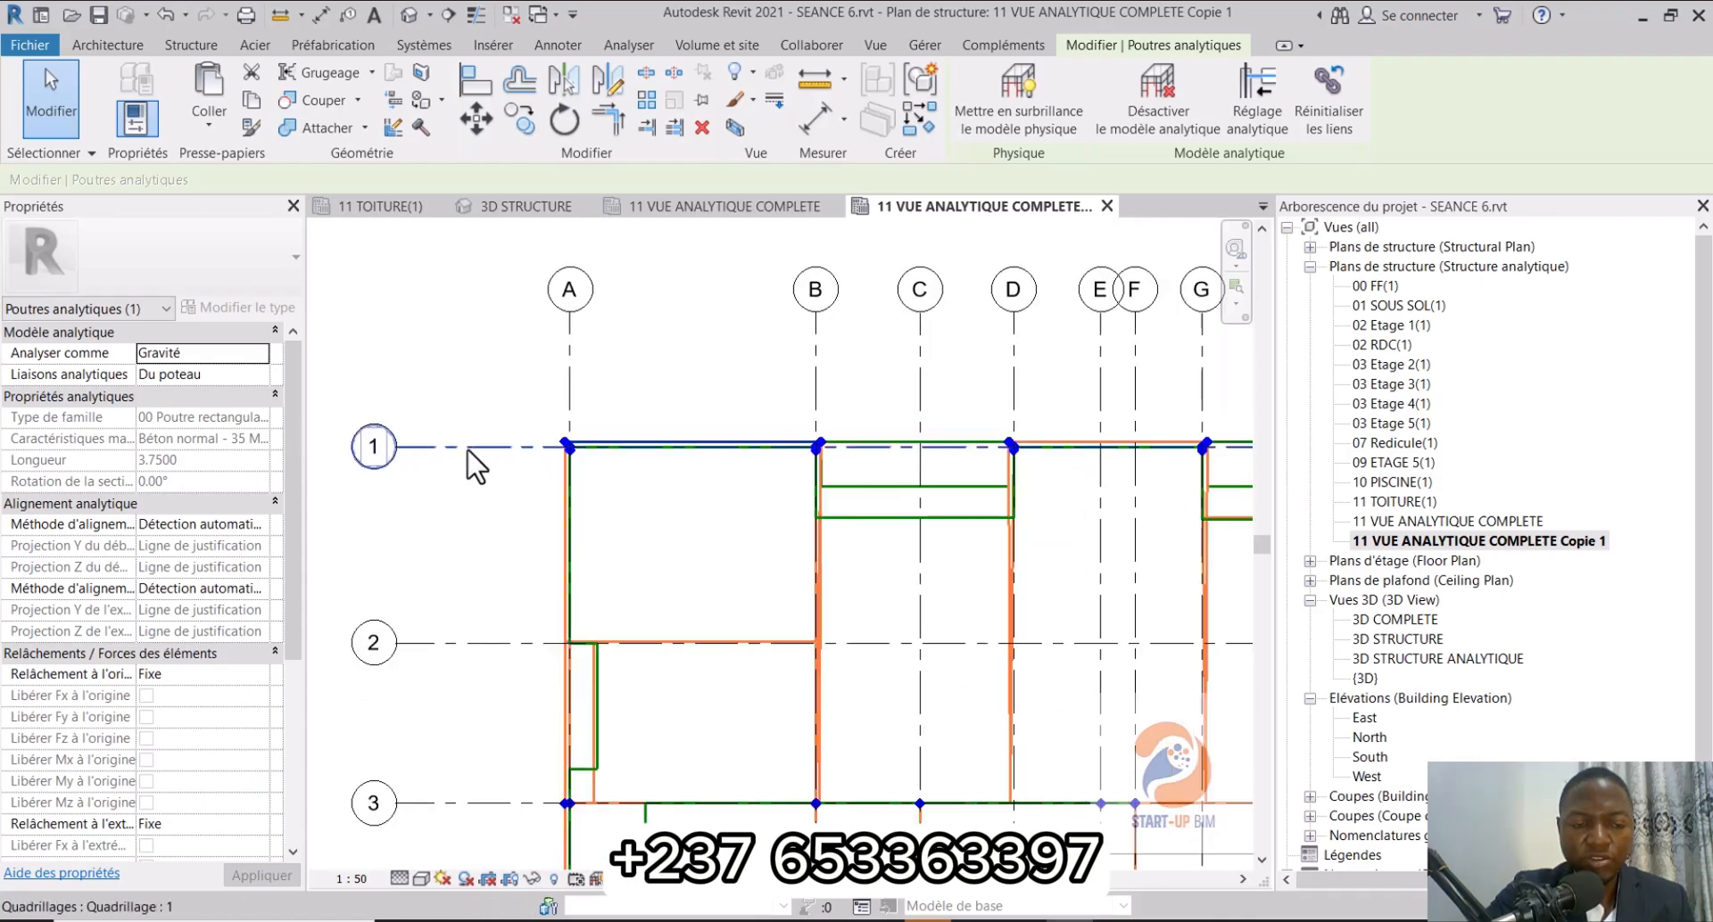
left_click(526, 415)
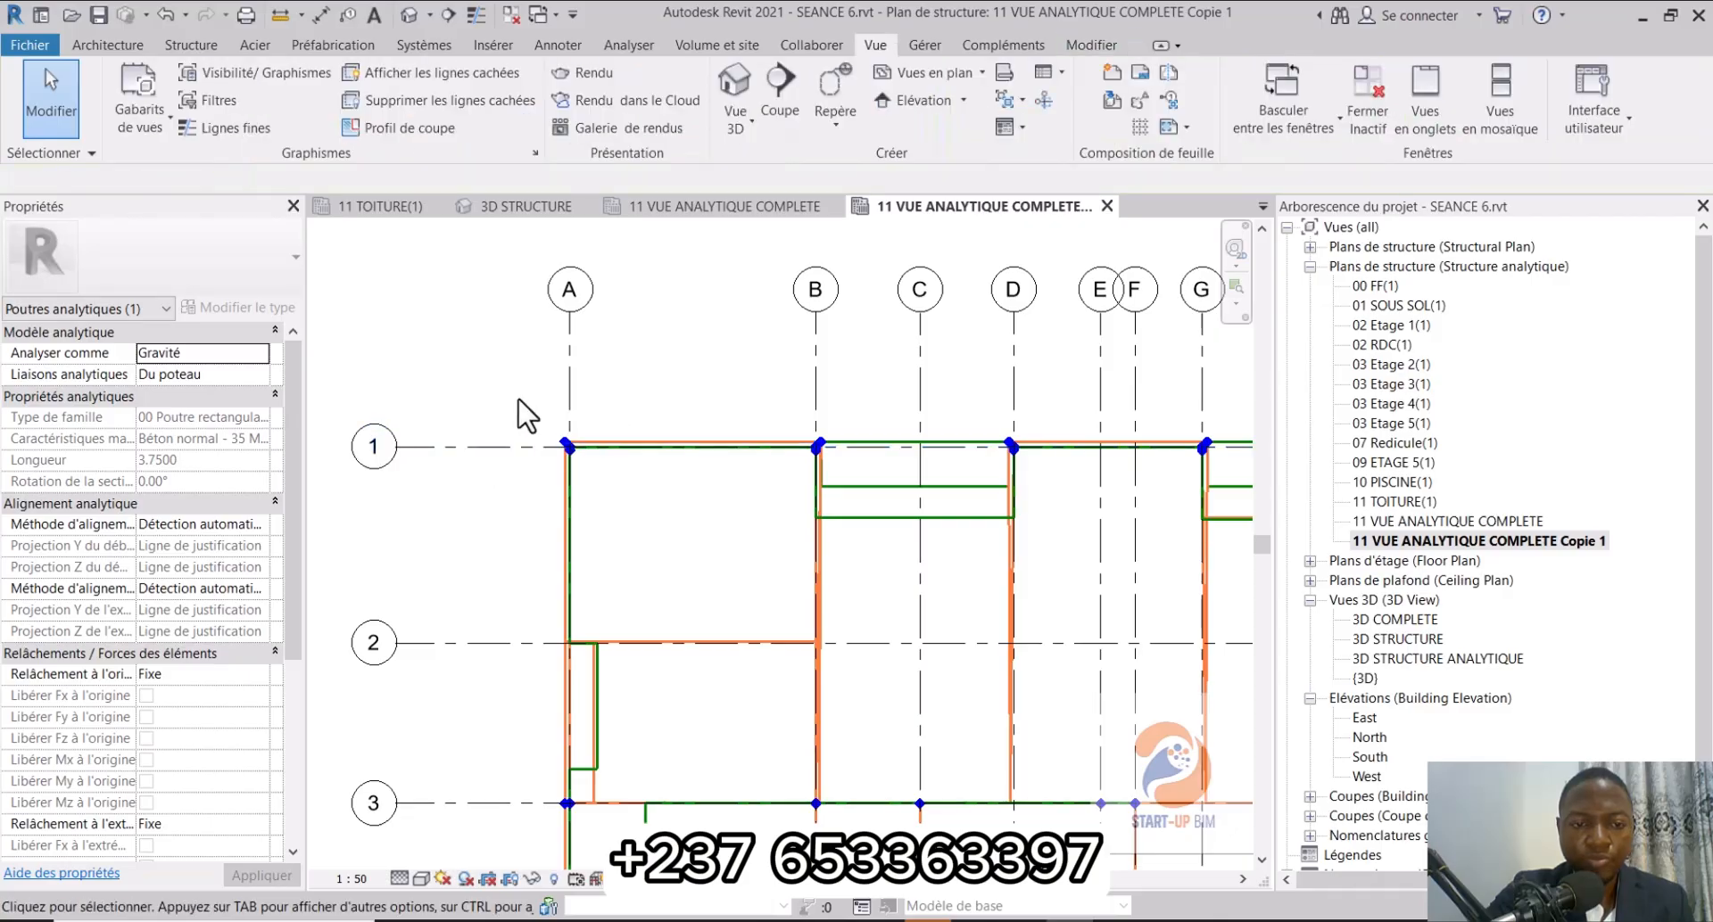
scroll(569, 446, "up", 6)
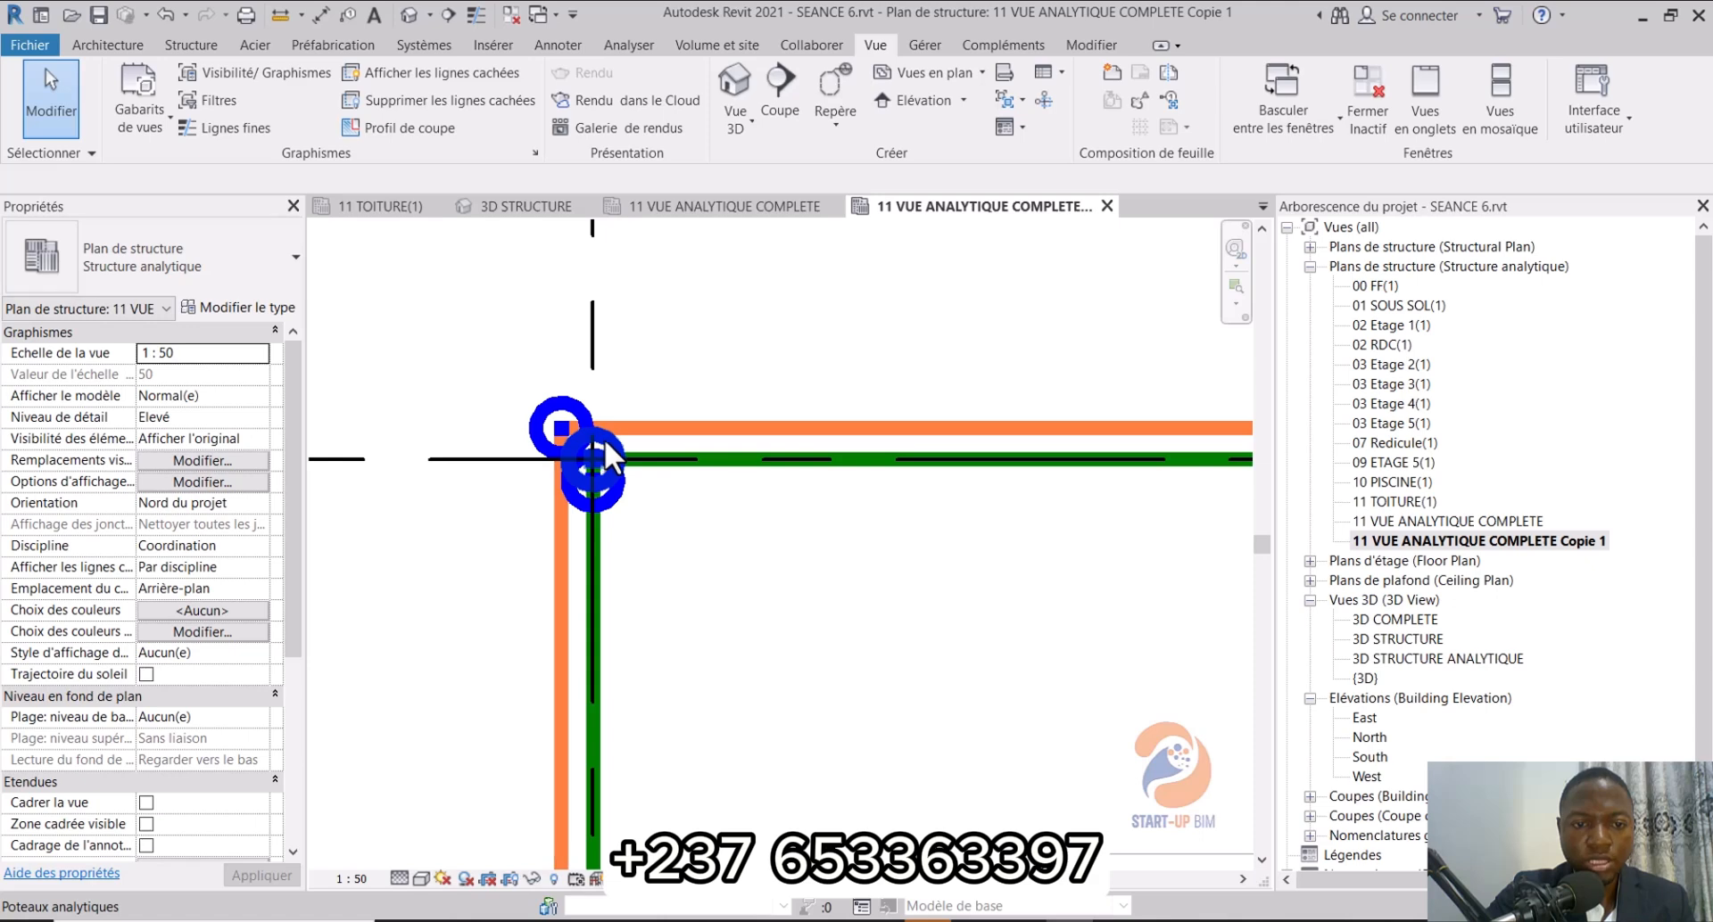
scroll(609, 460, "down", 6)
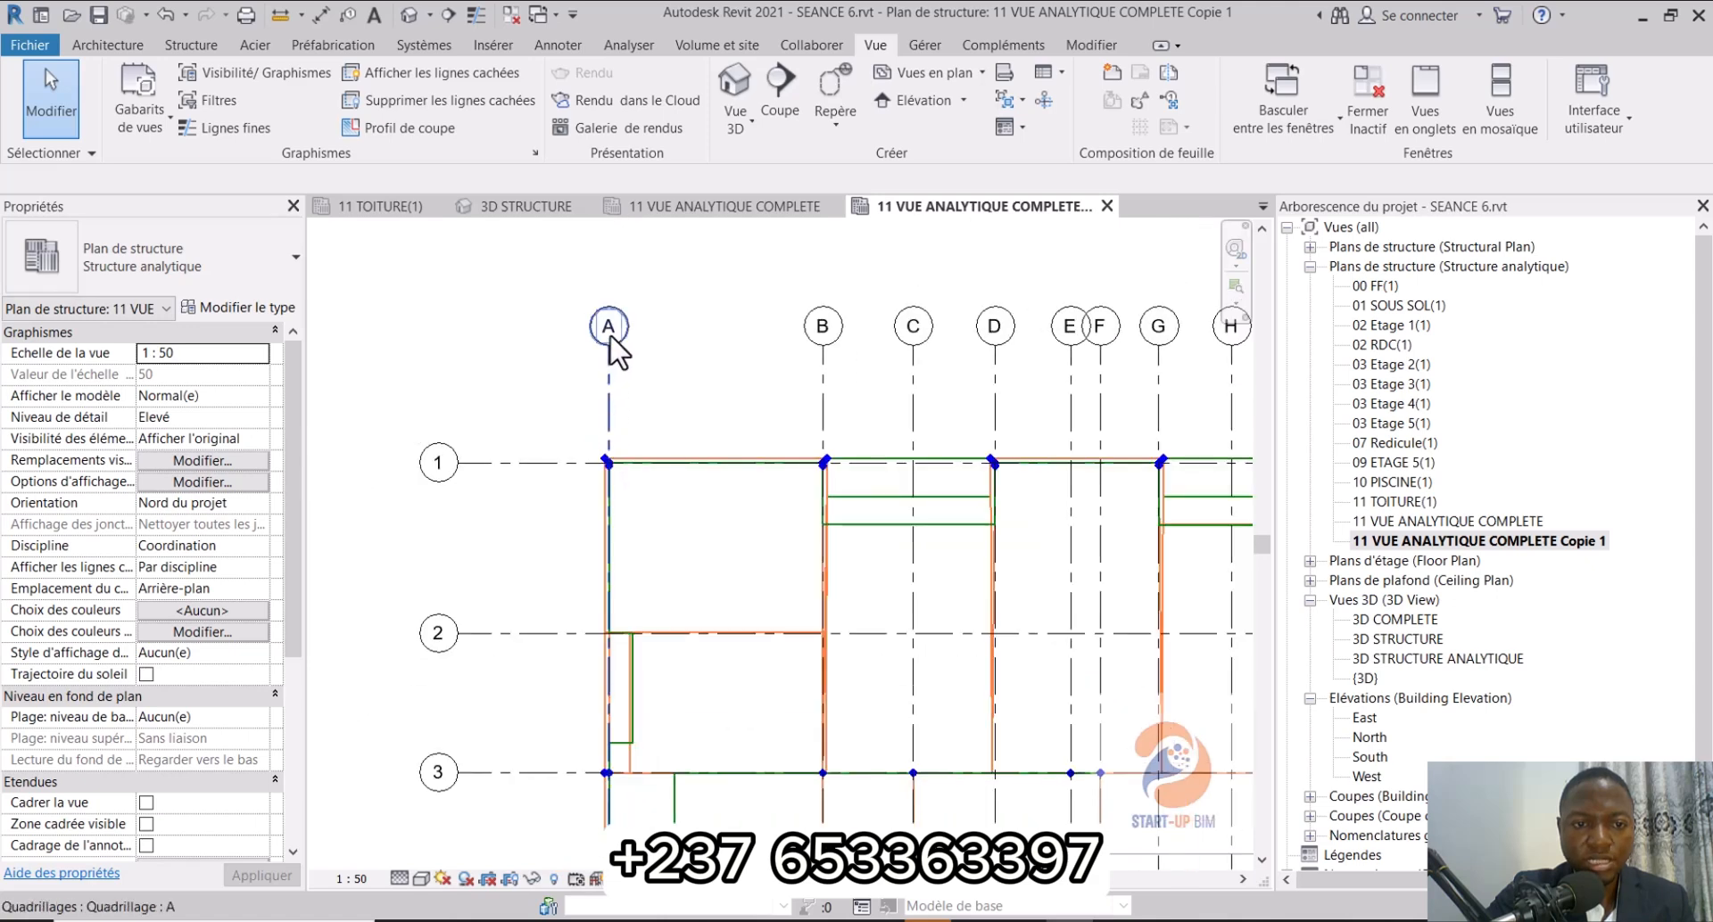
Step: For all analytical columns at A-1, set the top alignment method to Projection, with Y on Quadrillage : 1 and Z on Quadrillage : A
scroll(609, 464, "up", 6)
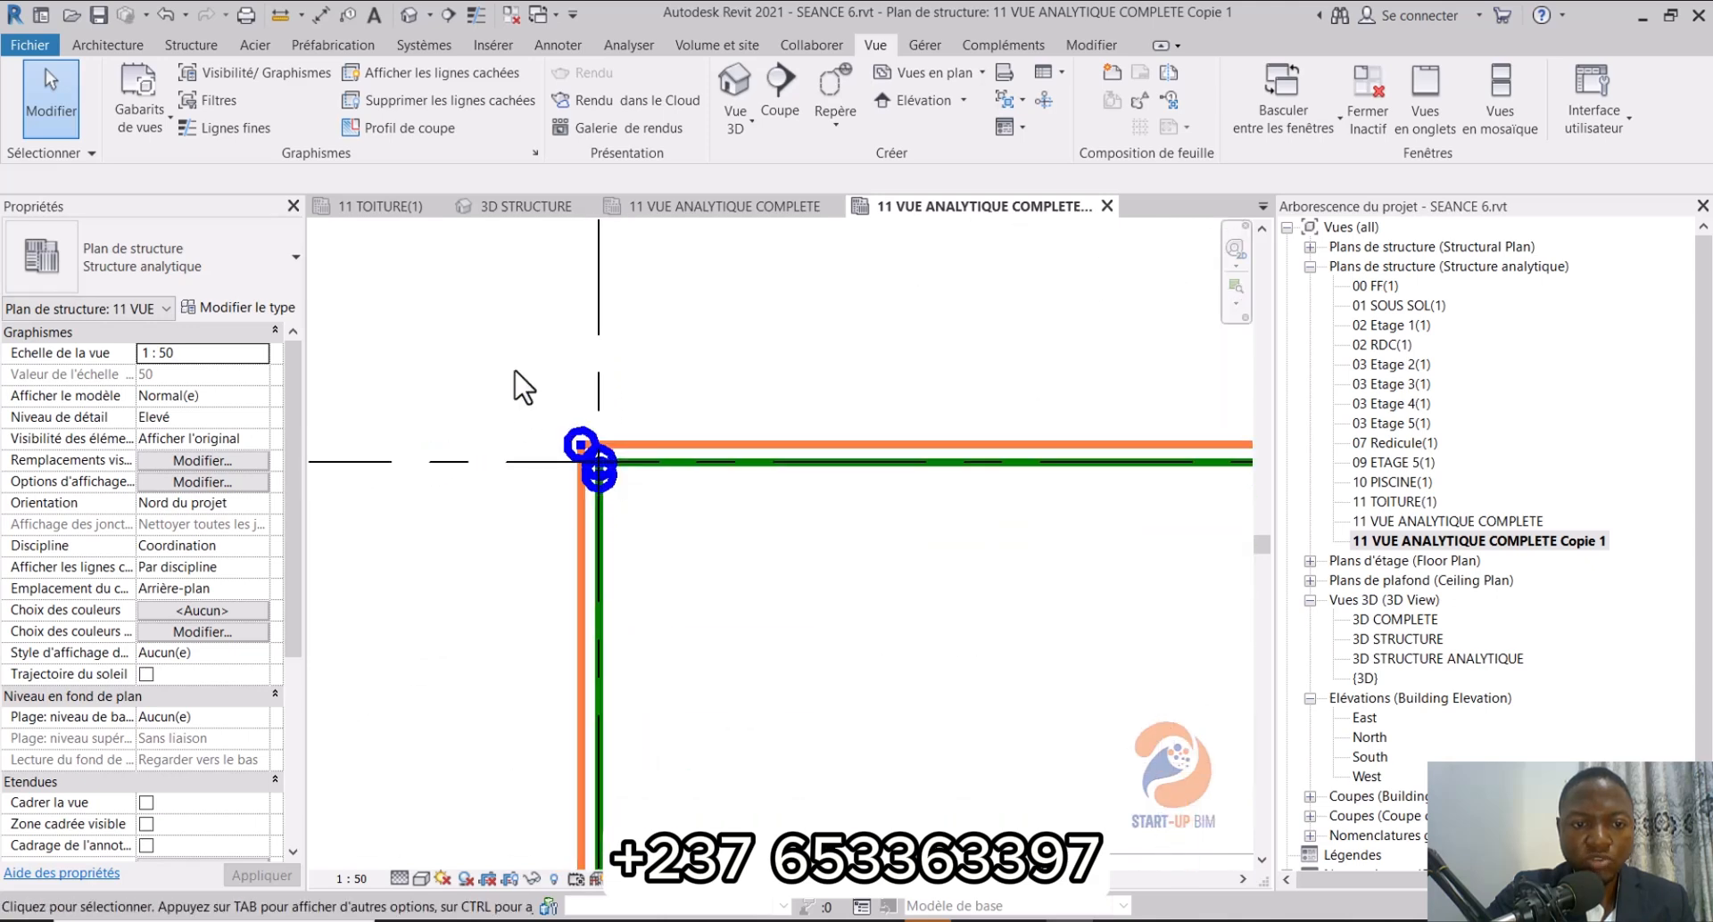
left_click_drag(514, 372, 746, 596)
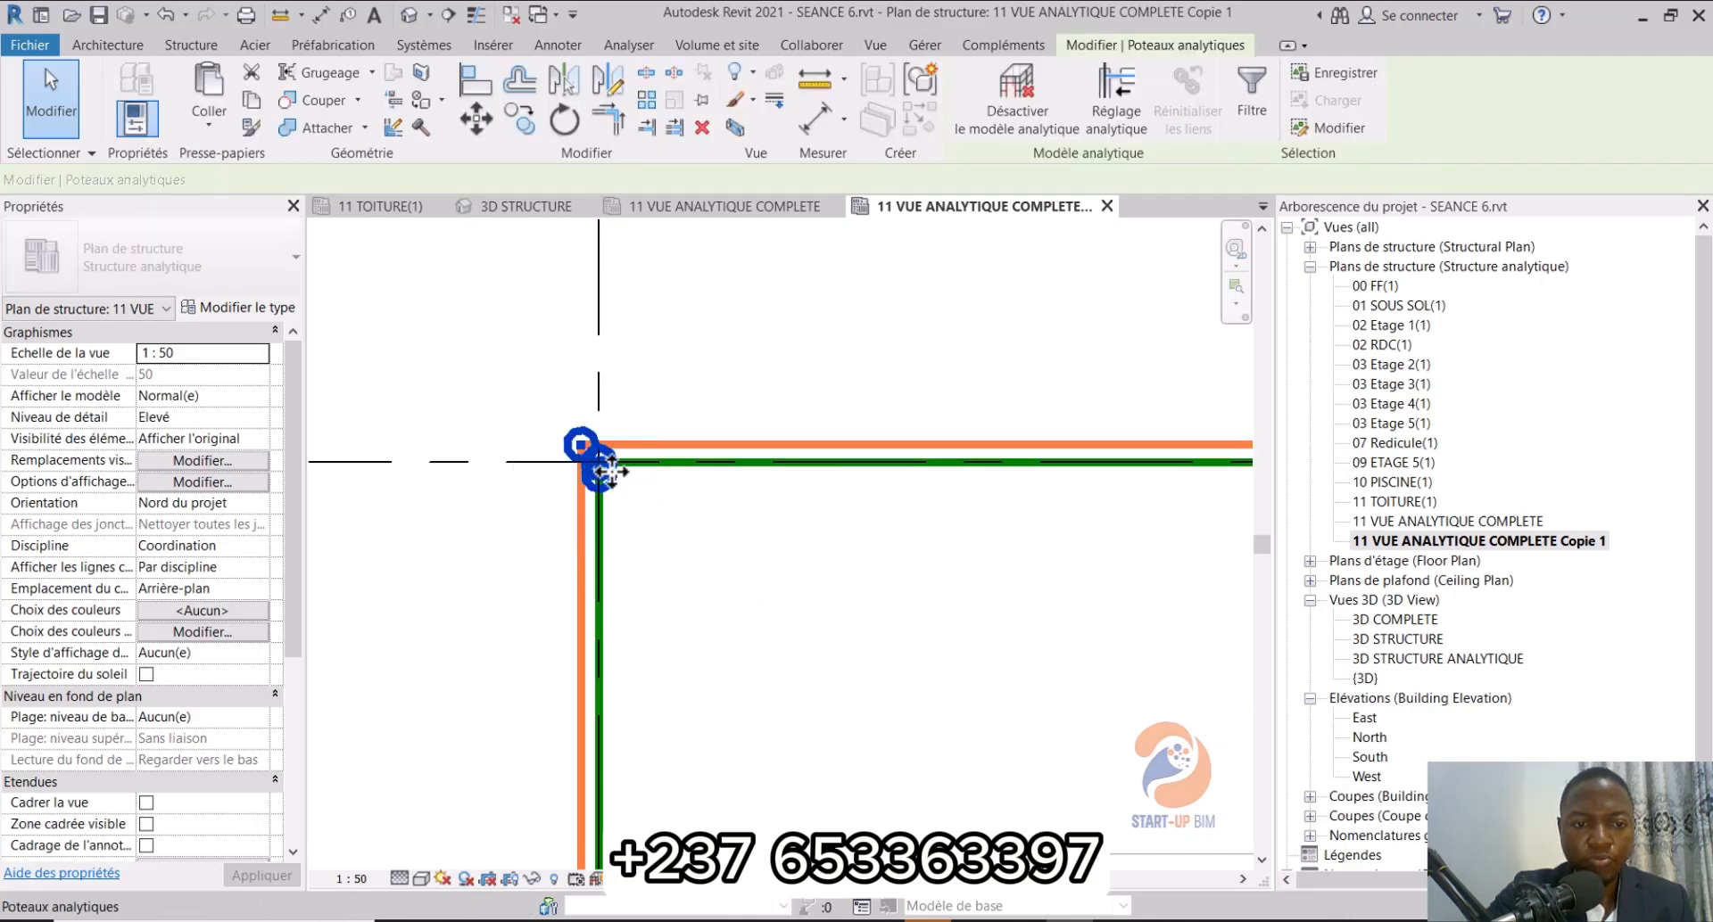
scroll(602, 482, "down", 4)
scroll(705, 348, "up", 3)
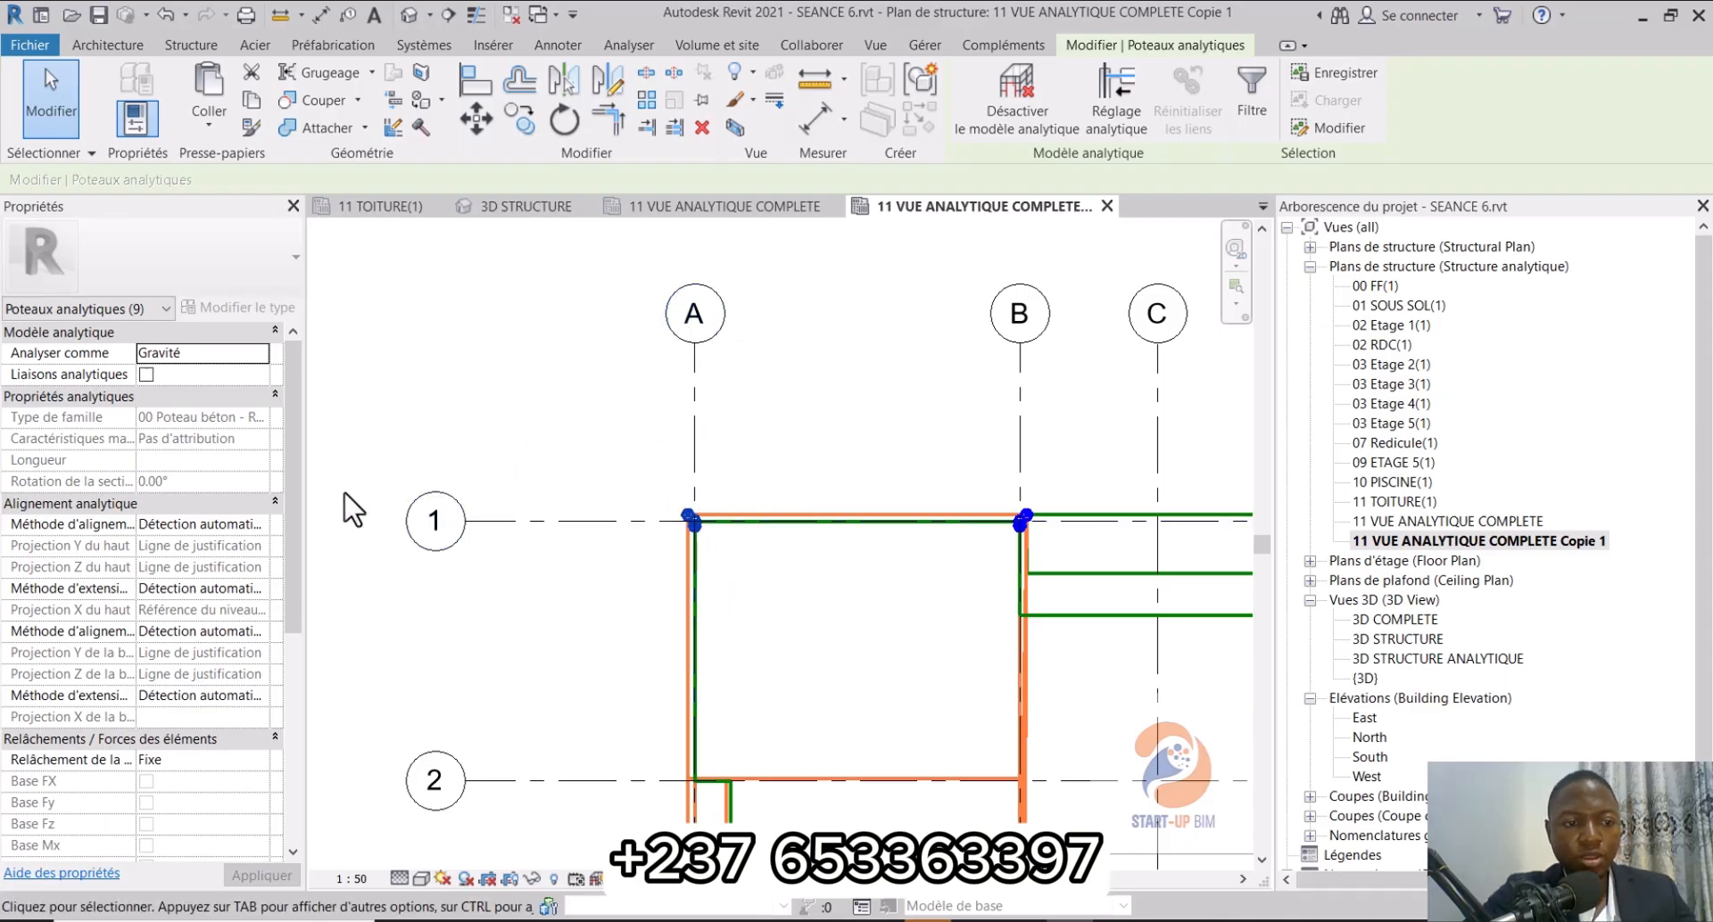
left_click(257, 524)
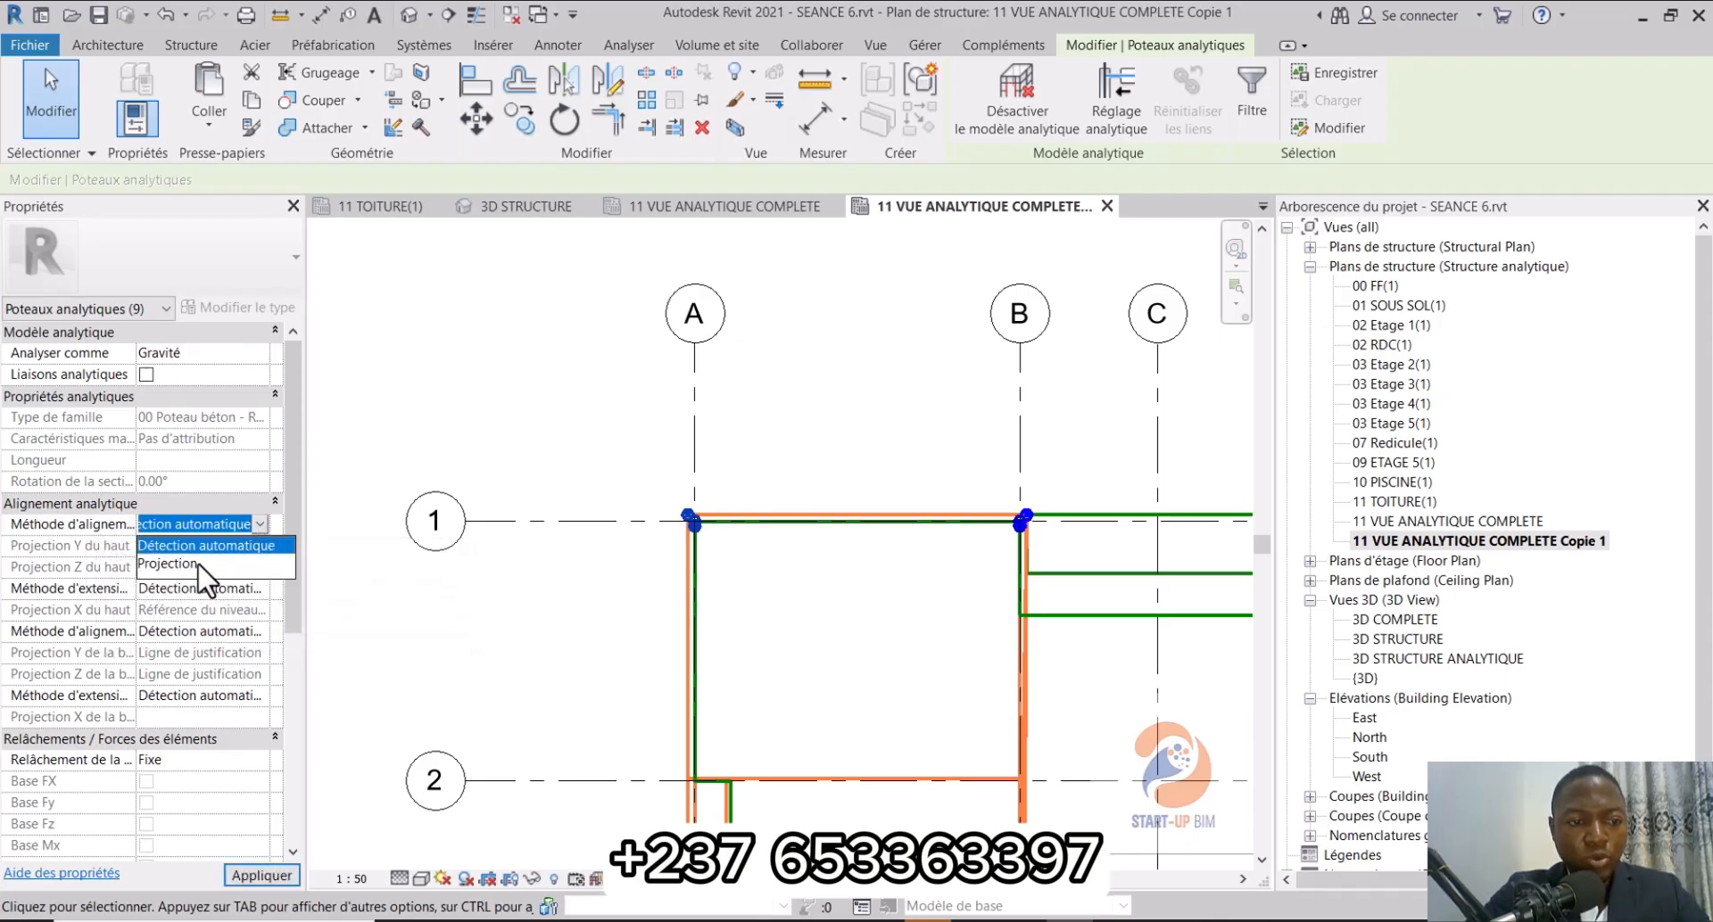
left_click(198, 564)
left_click(258, 546)
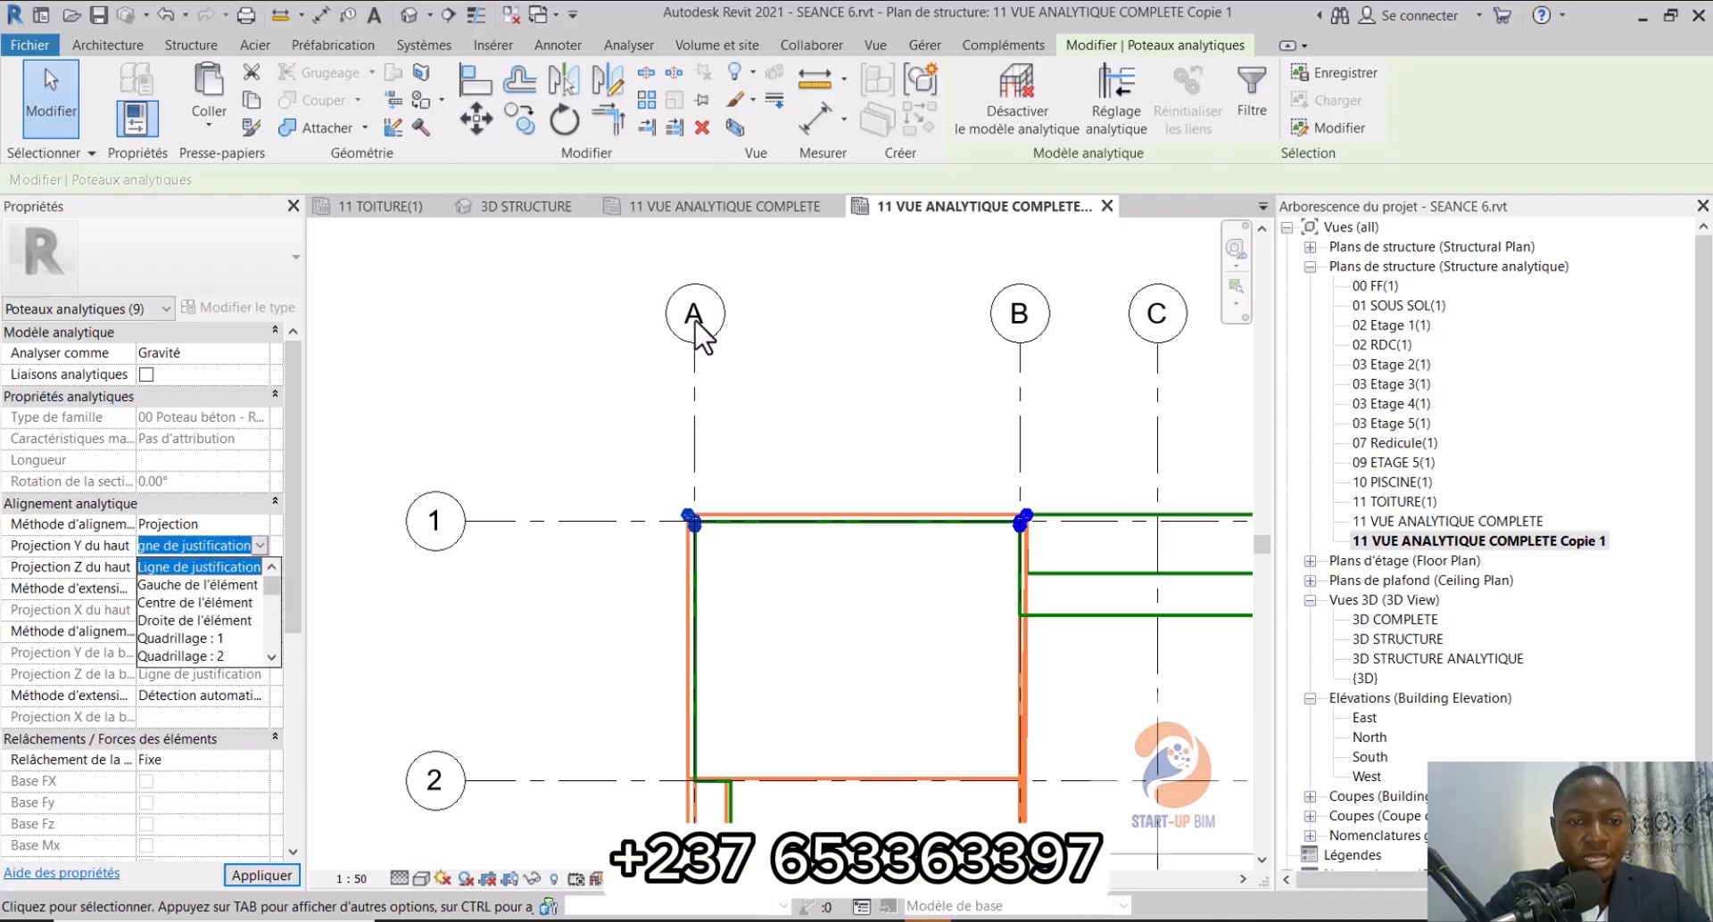
left_click(212, 639)
left_click(258, 567)
scroll(228, 647, "down", 4)
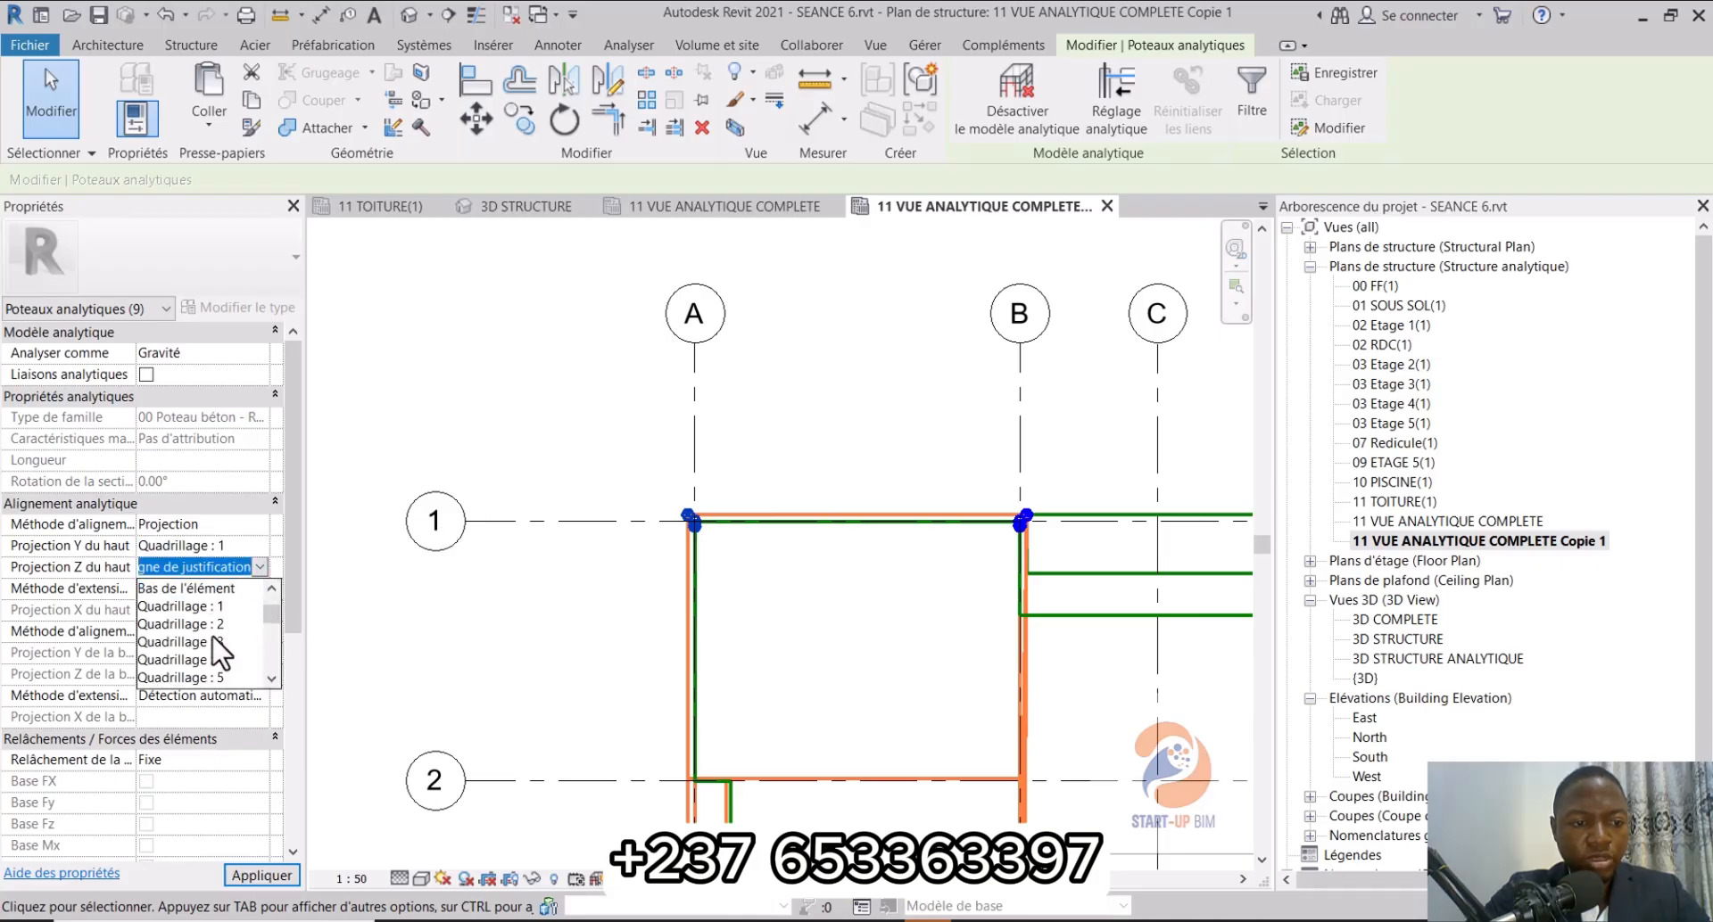
scroll(233, 661, "down", 1)
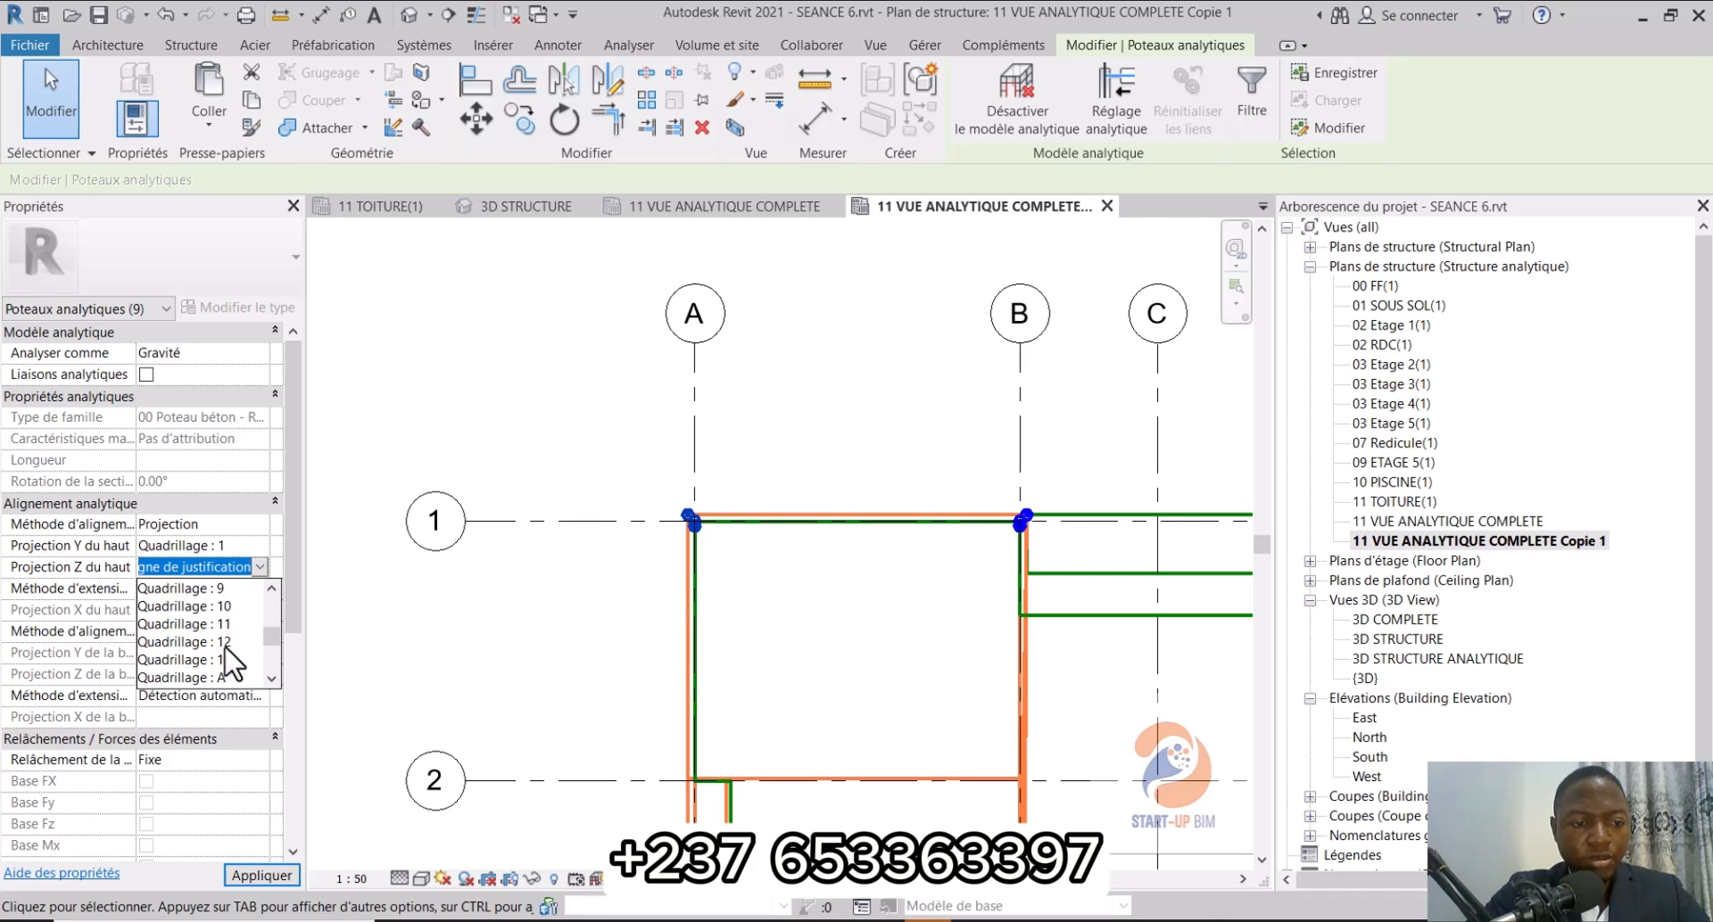
left_click(223, 678)
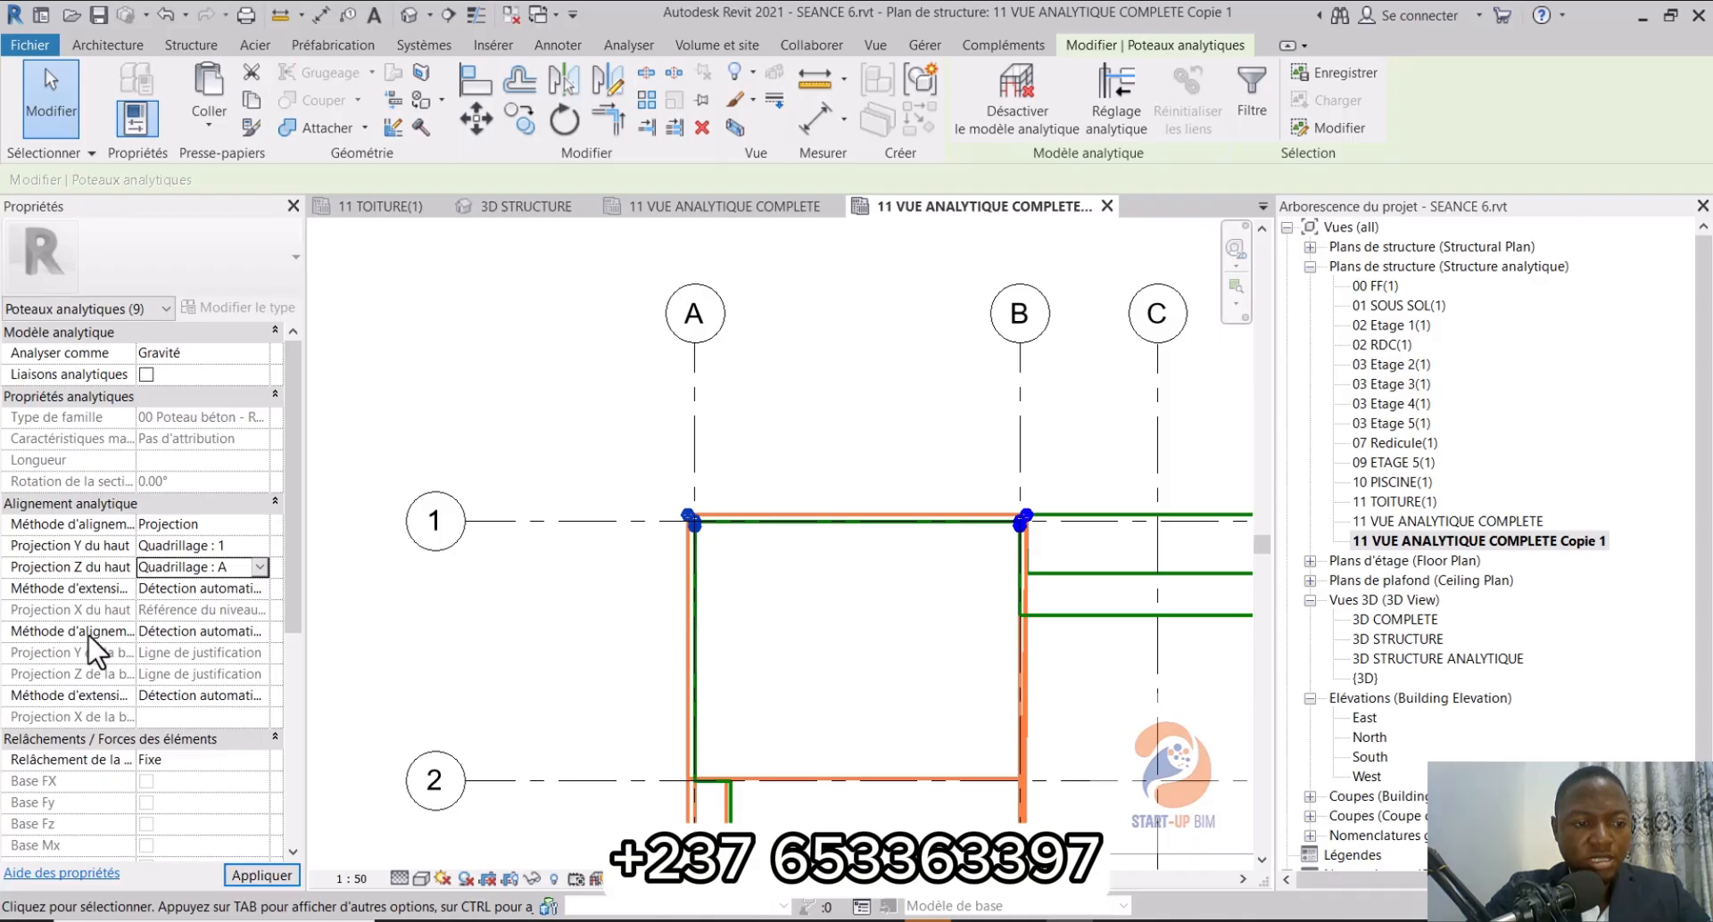
Step: Set the columns' base alignment method to Projection, with Y on Quadrillage : 1 and Z on Quadrillage : A, and apply the changes
left_click(259, 632)
left_click(259, 632)
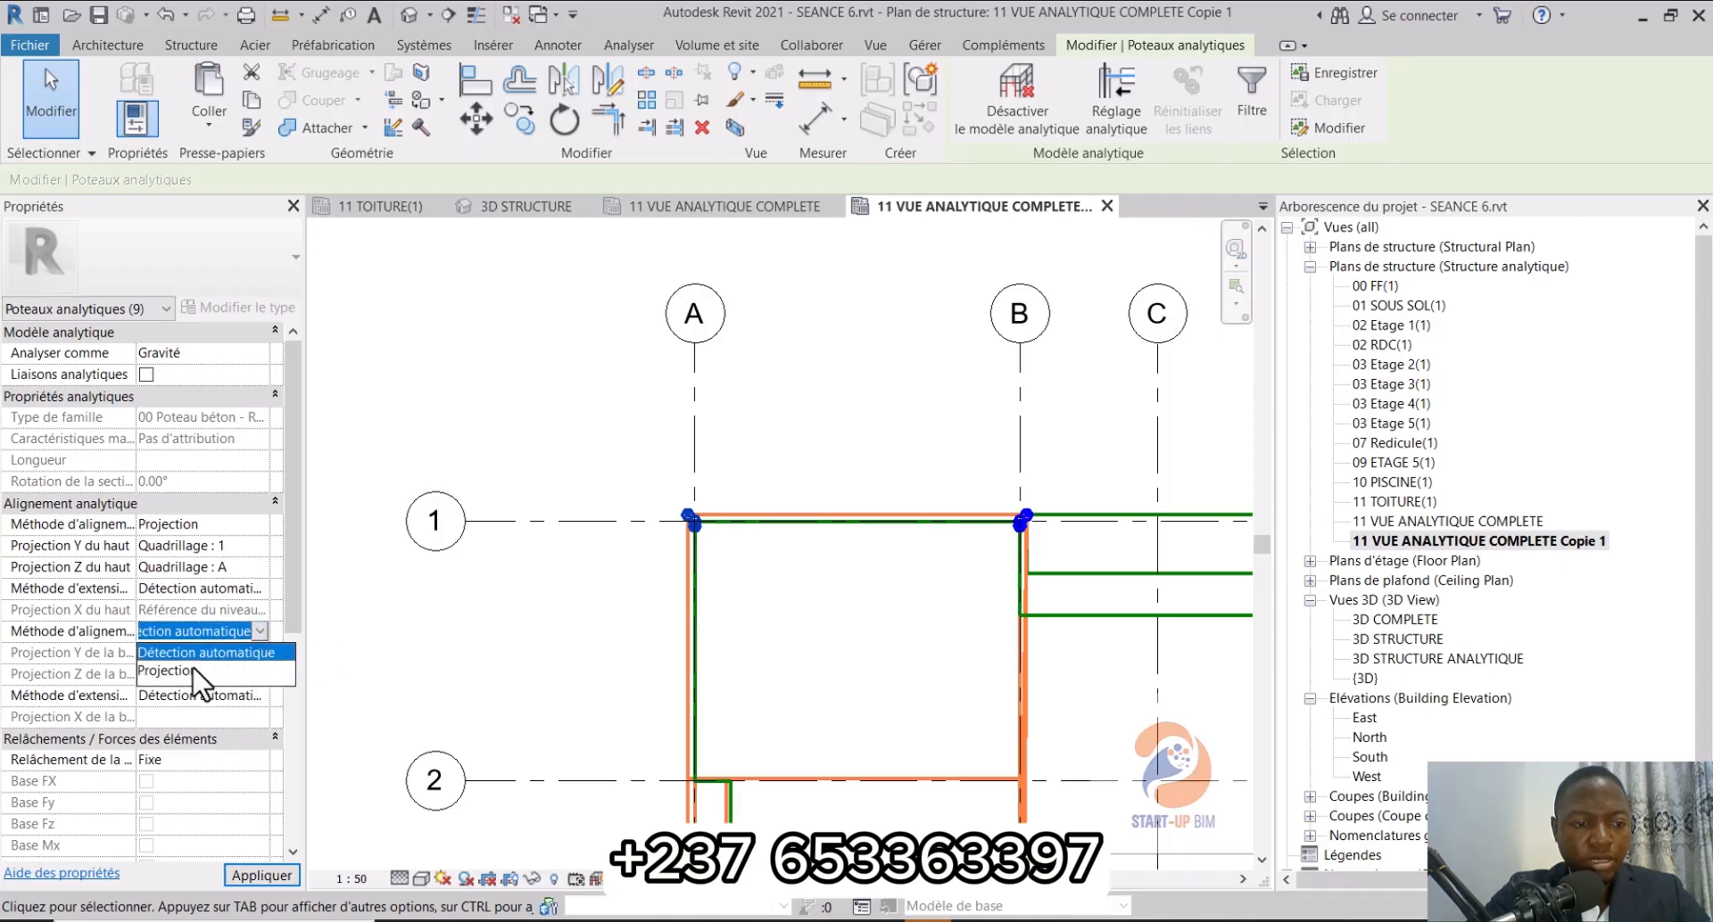
left_click(198, 671)
left_click(261, 652)
left_click(183, 745)
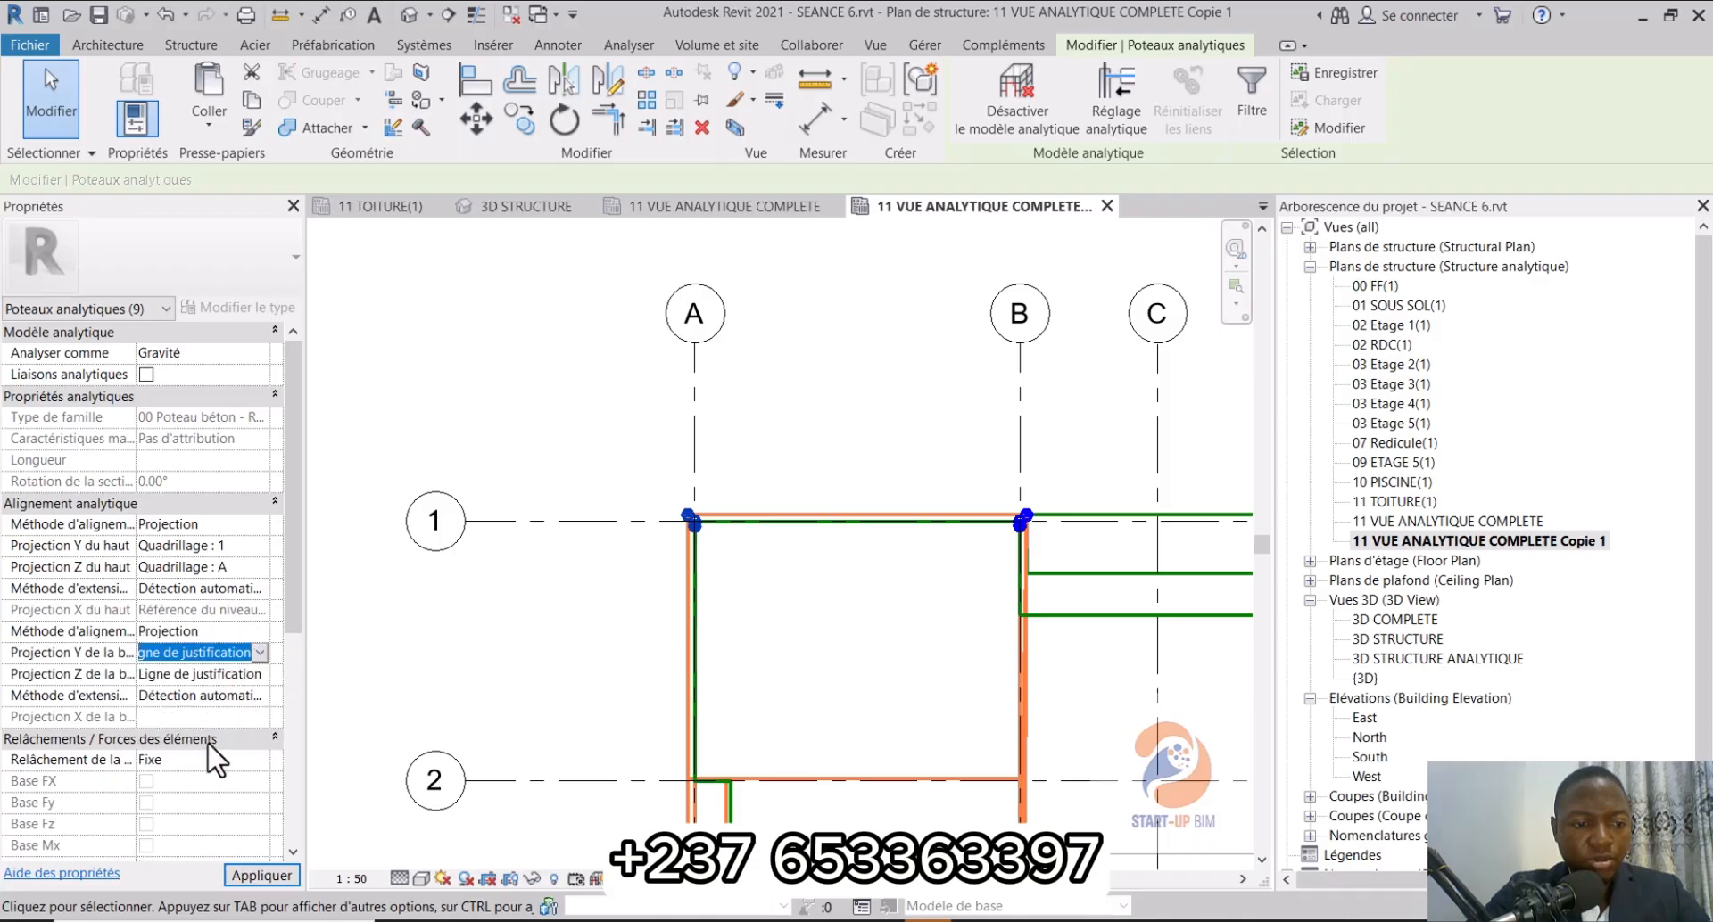
left_click(259, 673)
left_click(259, 674)
scroll(227, 748, "down", 1)
scroll(227, 748, "down", 4)
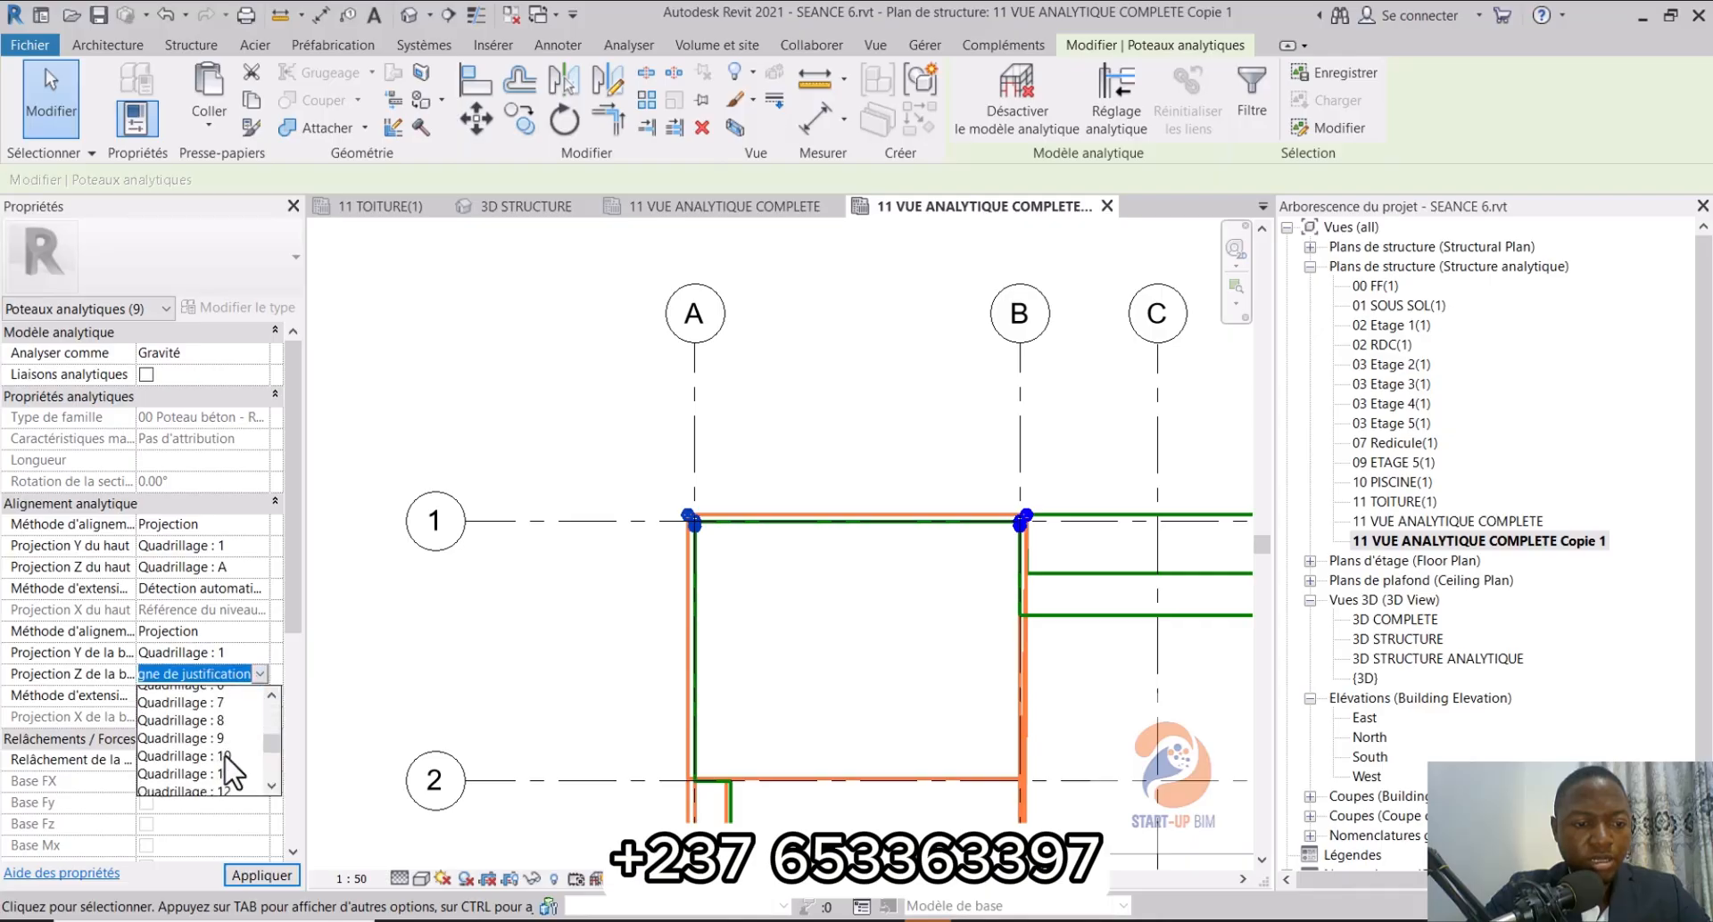
left_click(230, 731)
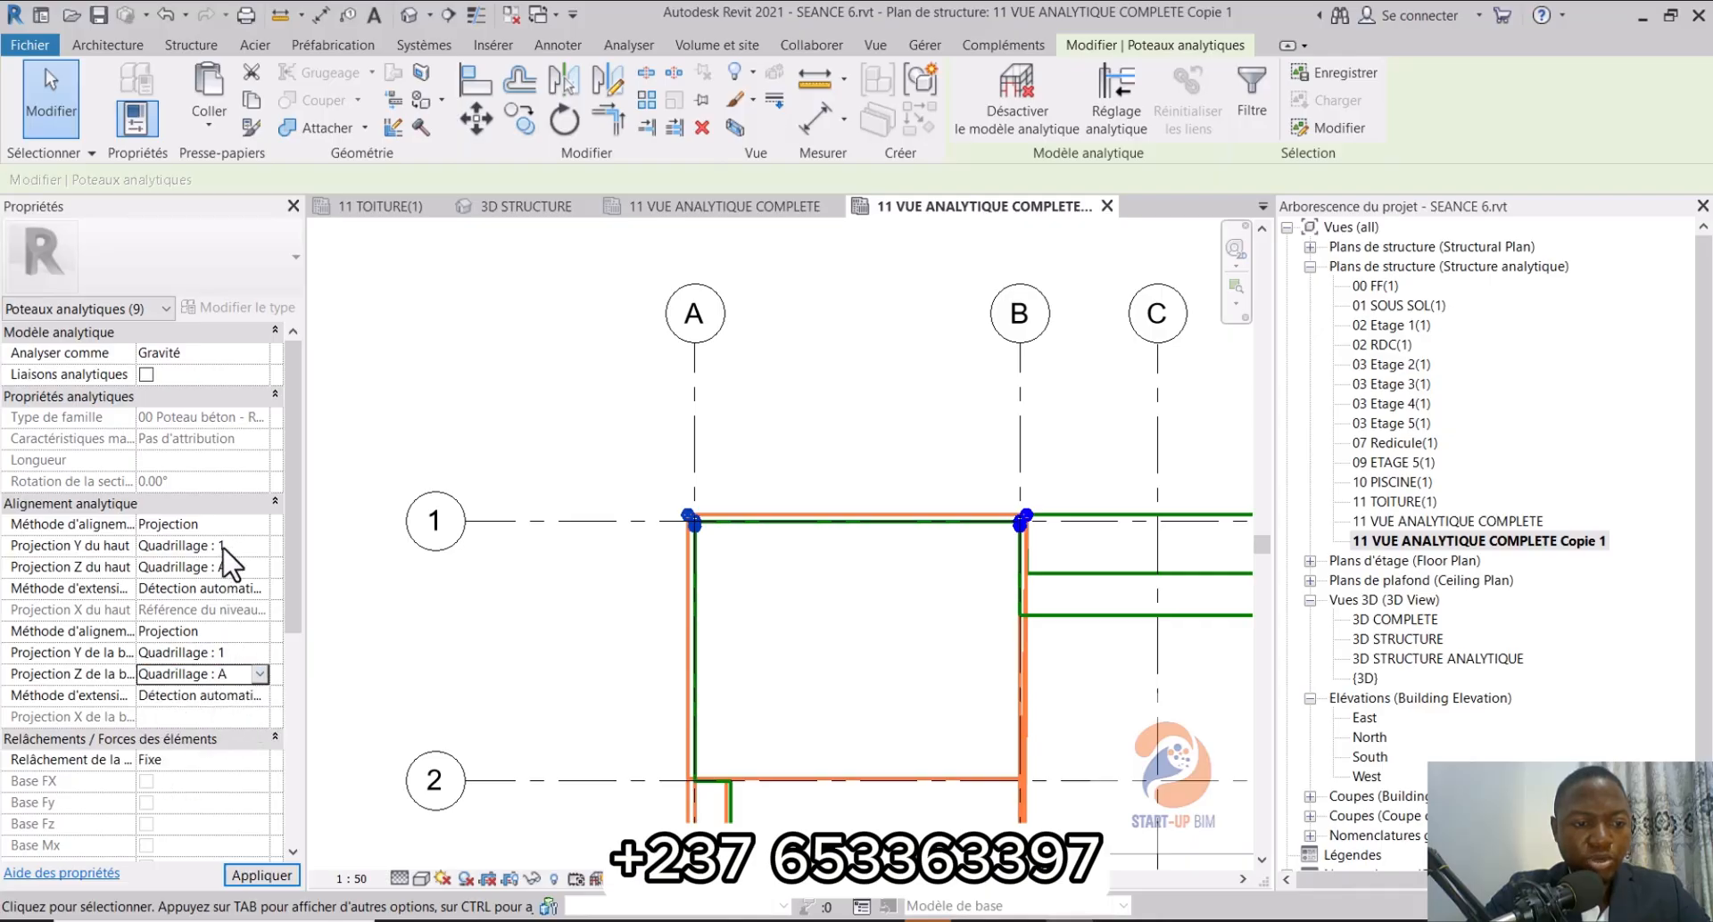
left_click(263, 876)
Step: Check the alignment of the analytical columns at grid intersection A-1 by reselecting them
scroll(705, 535, "up", 5)
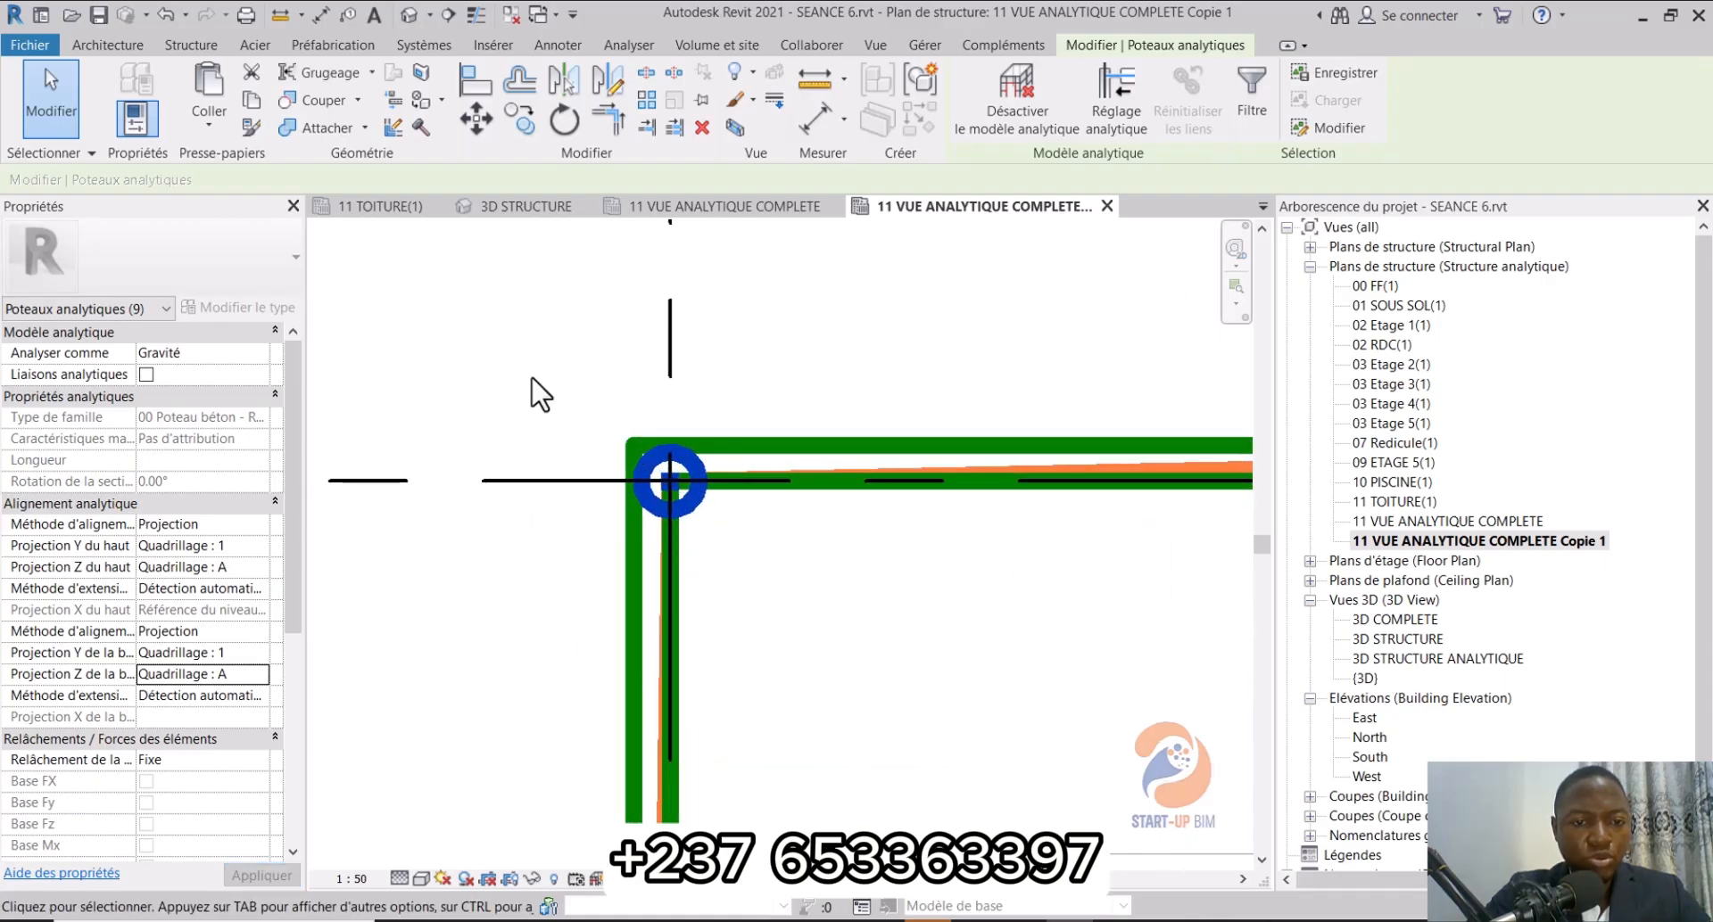
left_click_drag(531, 374, 767, 629)
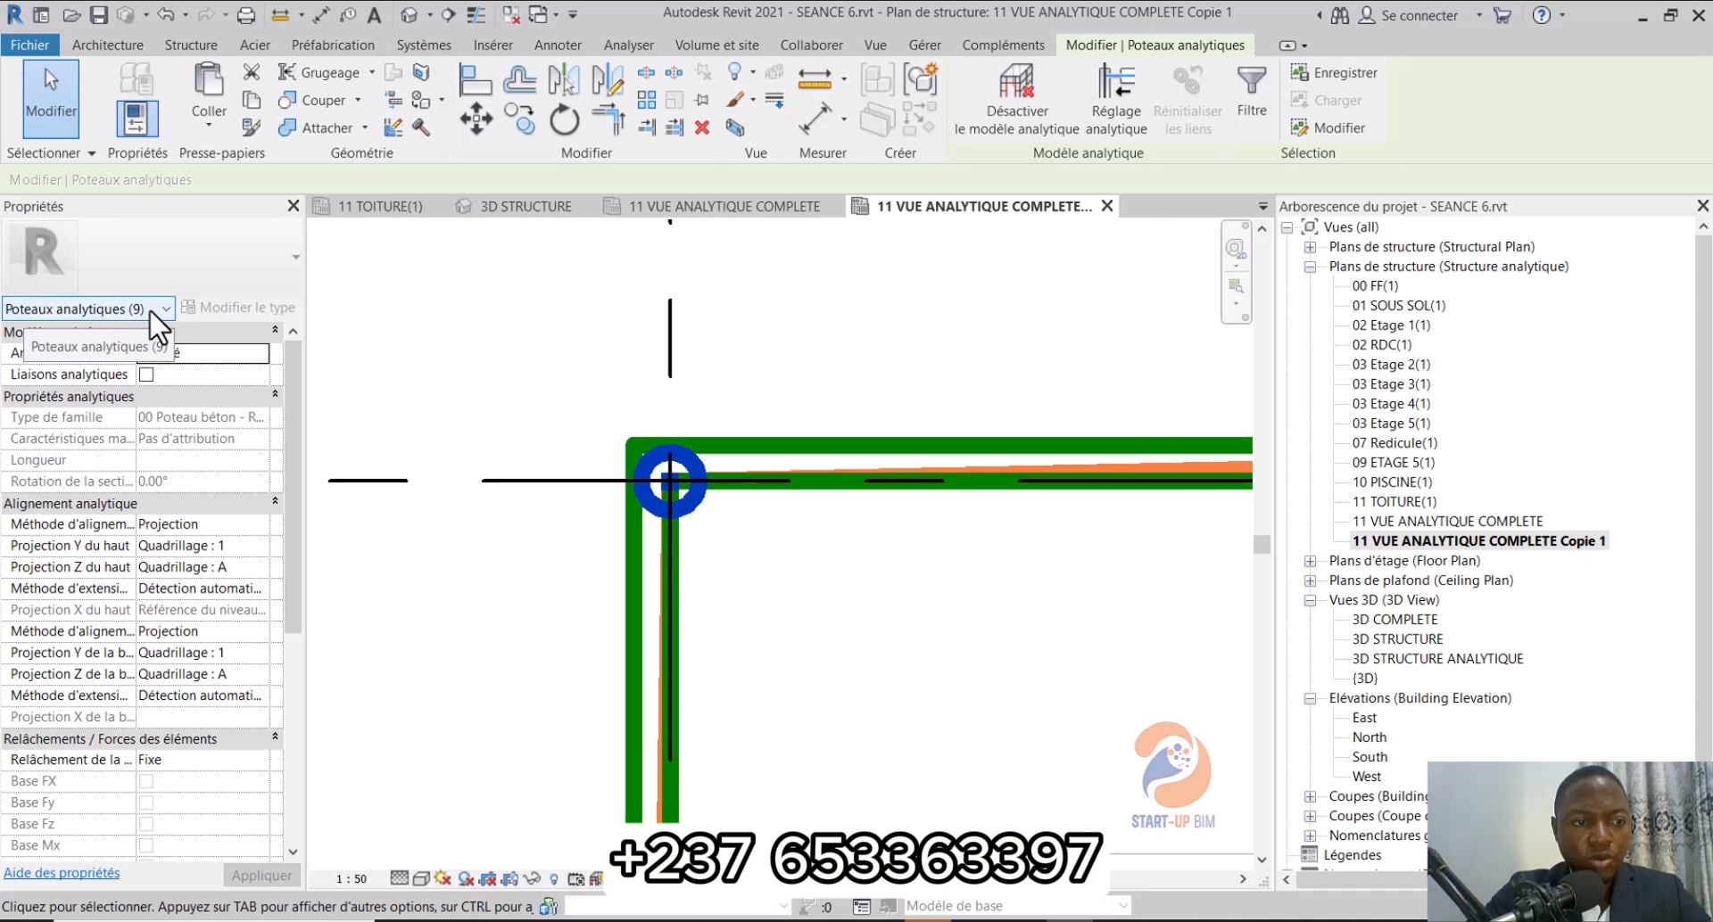
left_click(463, 368)
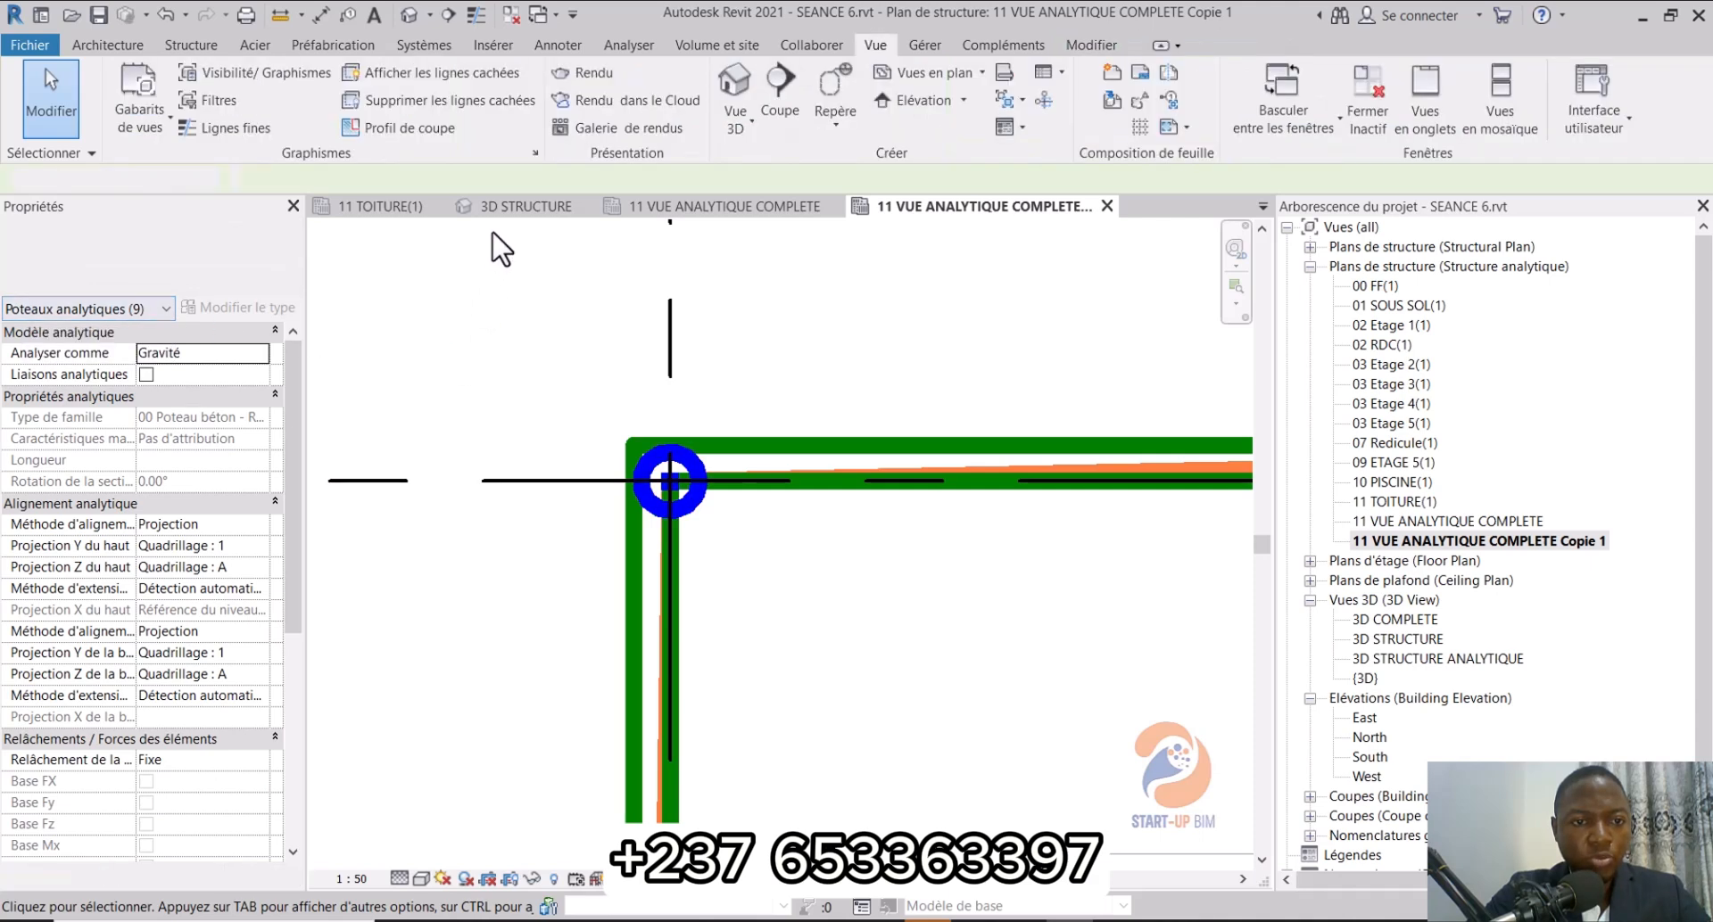
Step: Turn off the section box in the 3D STRUCTURE view and orient the model to its front face
left_click(497, 212)
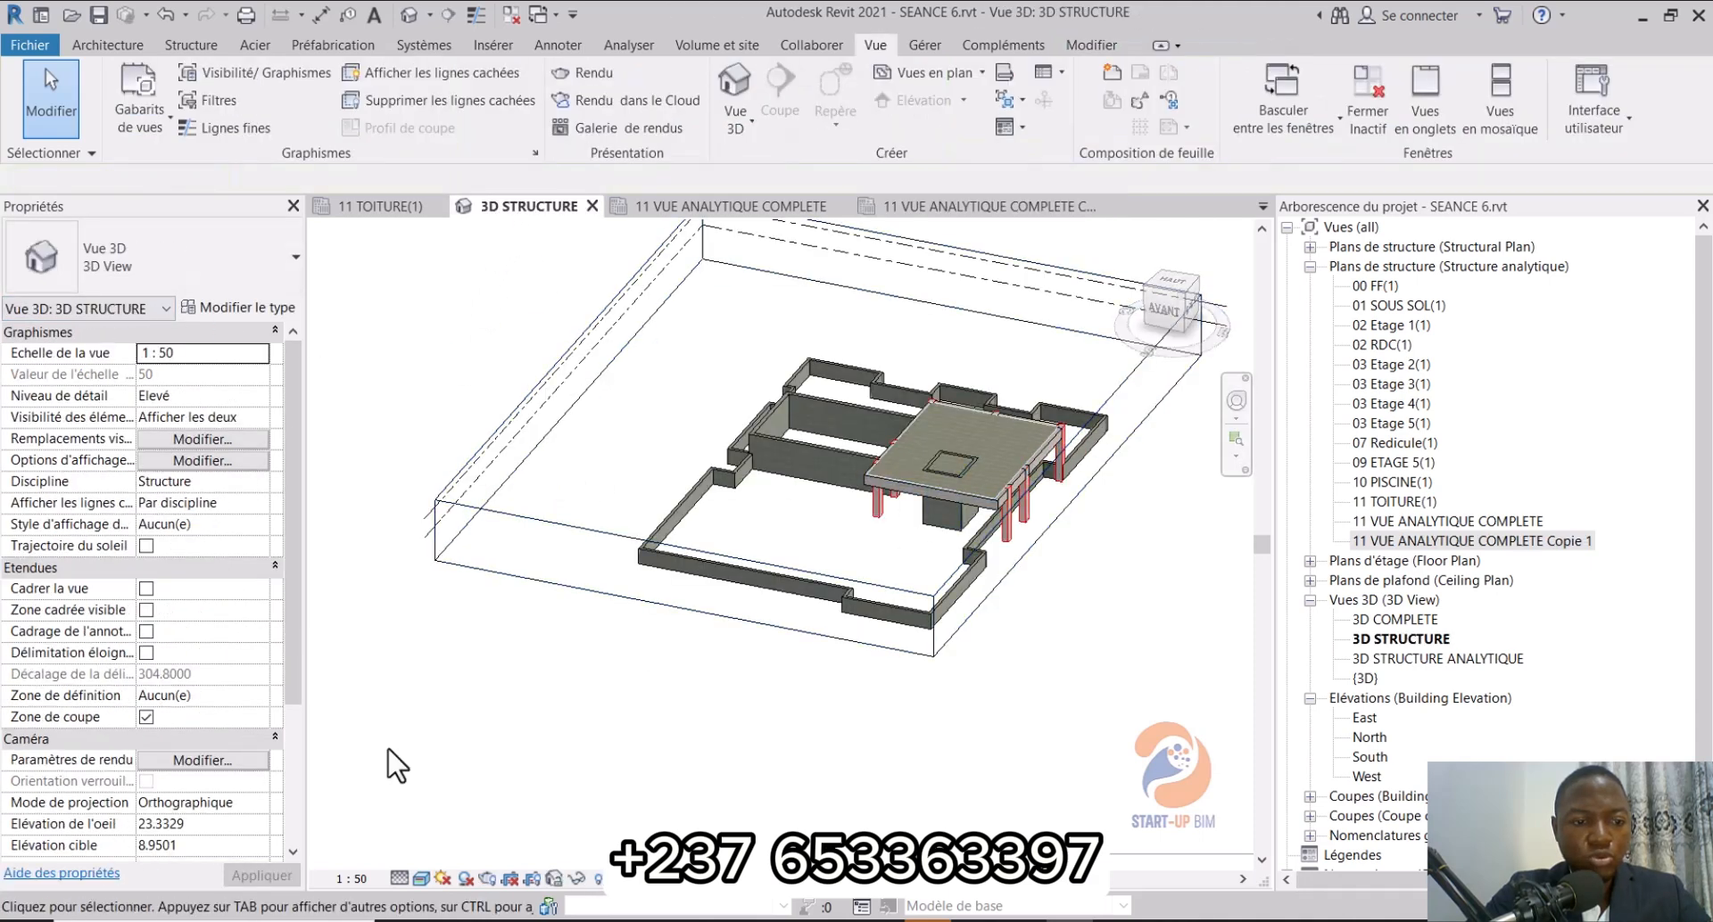
left_click(146, 716)
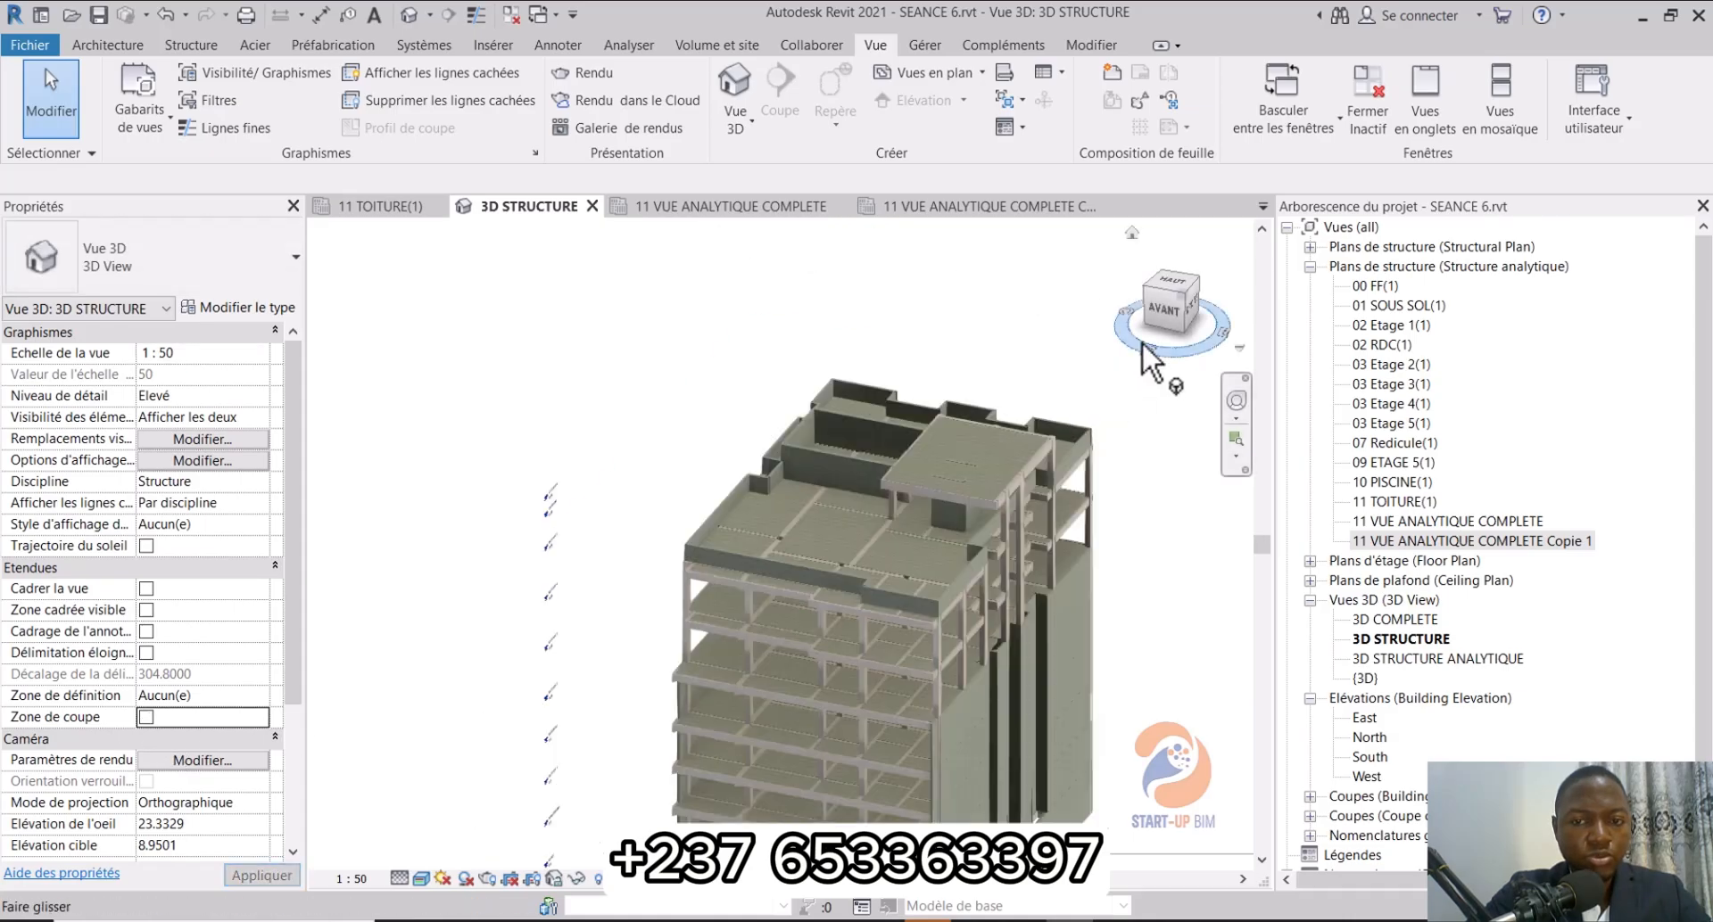
left_click(1161, 311)
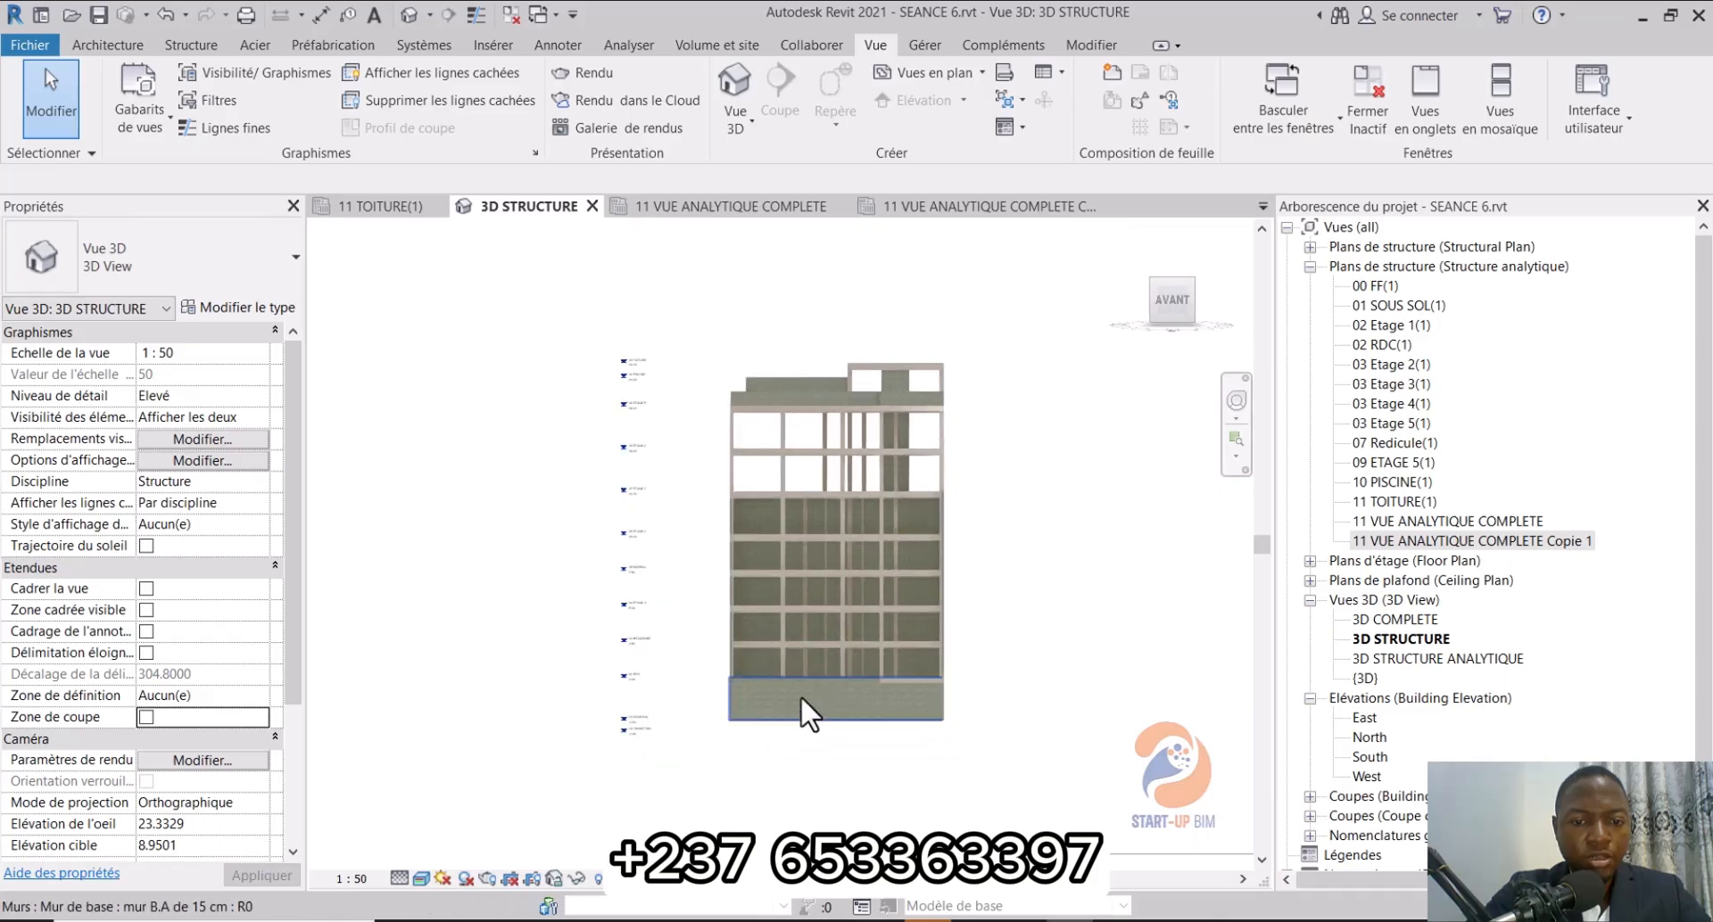
Step: Examine the stacked columns across the building's storeys in the 3D STRUCTURE view, from the front and at an angle
scroll(801, 700, "up", 5)
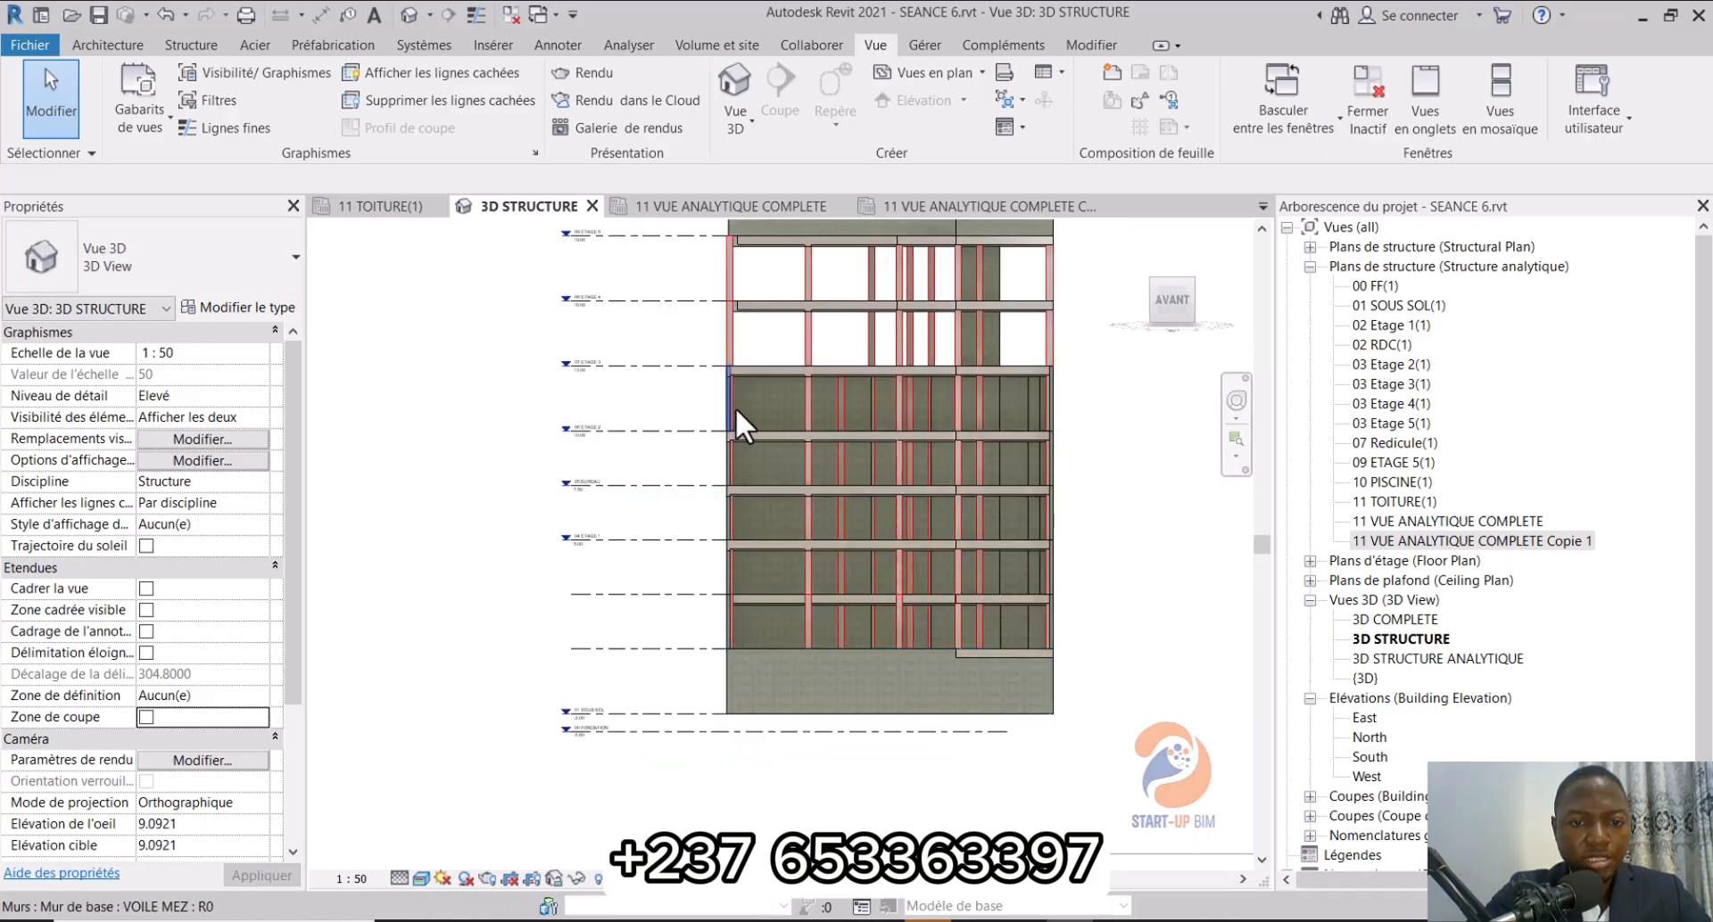
middle_click_drag(761, 317, 762, 473)
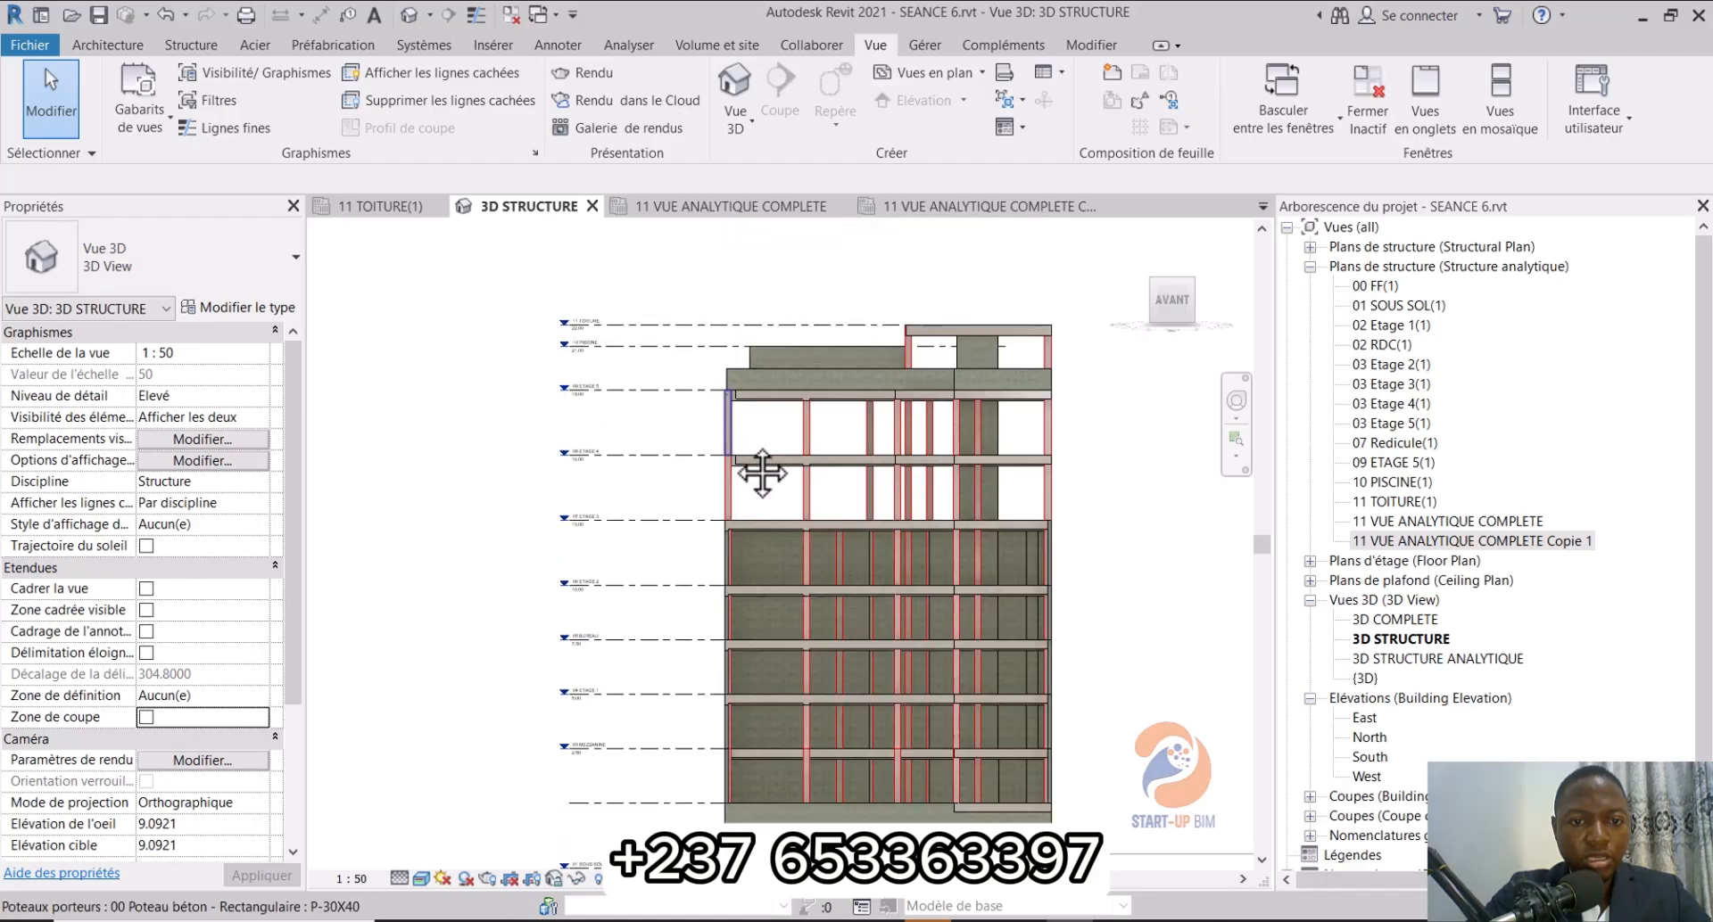
middle_click_drag(795, 856, 789, 800)
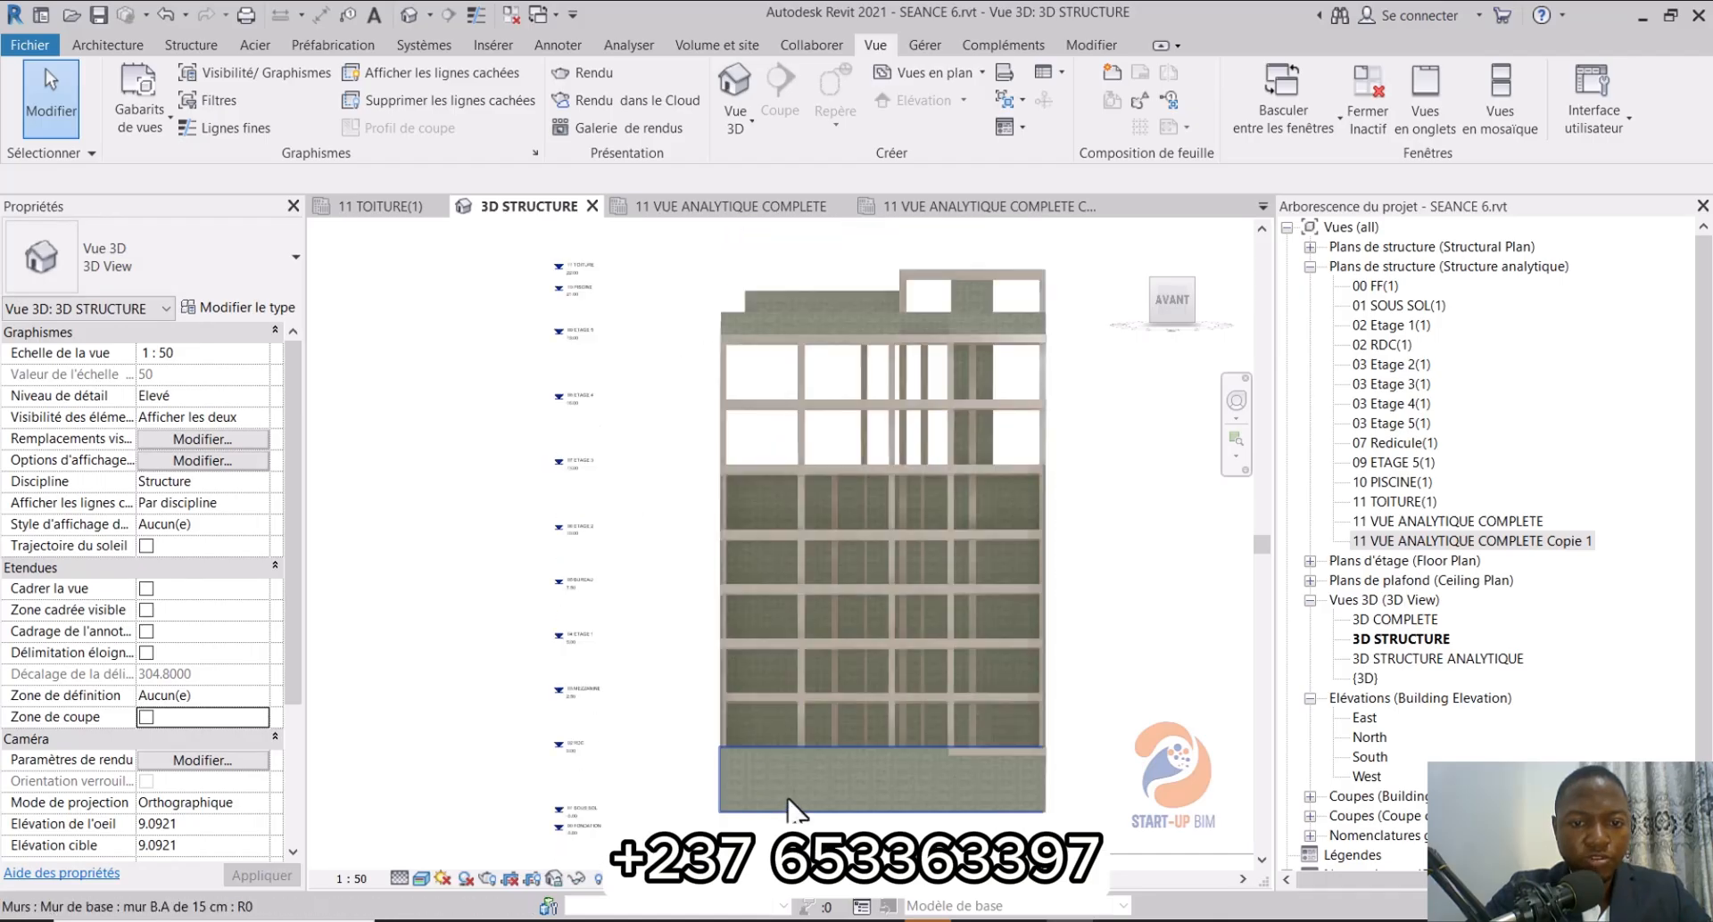
scroll(668, 685, "down", 1)
middle_click_drag(698, 713, 687, 661)
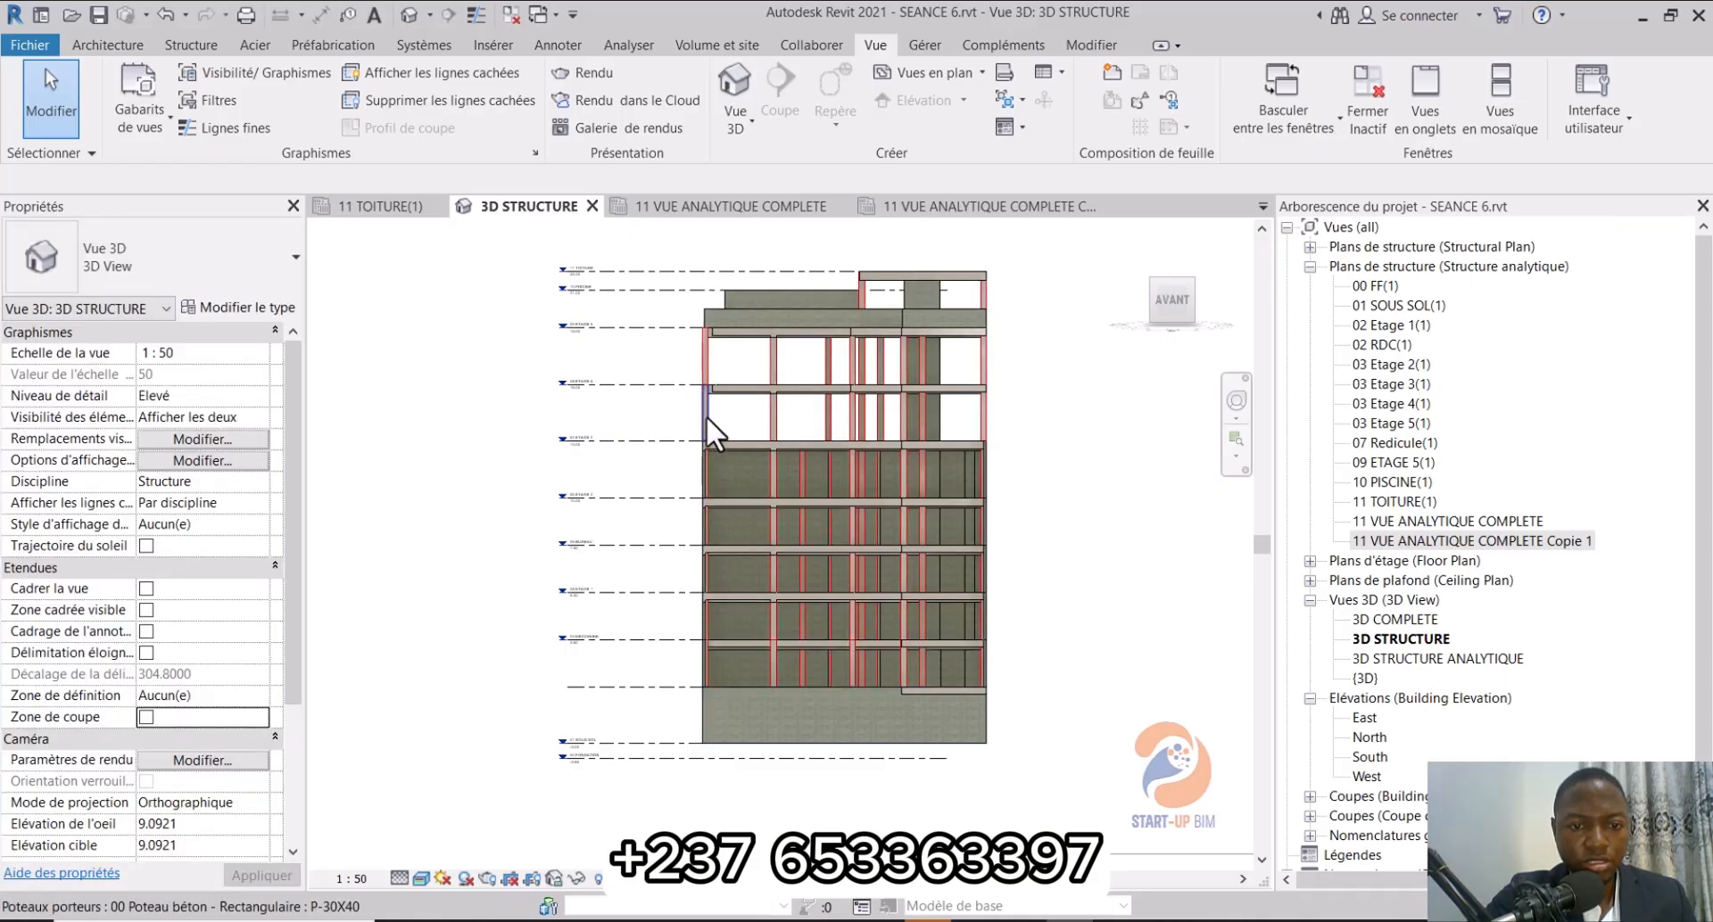
middle_click_drag(842, 462, 682, 575, "shift")
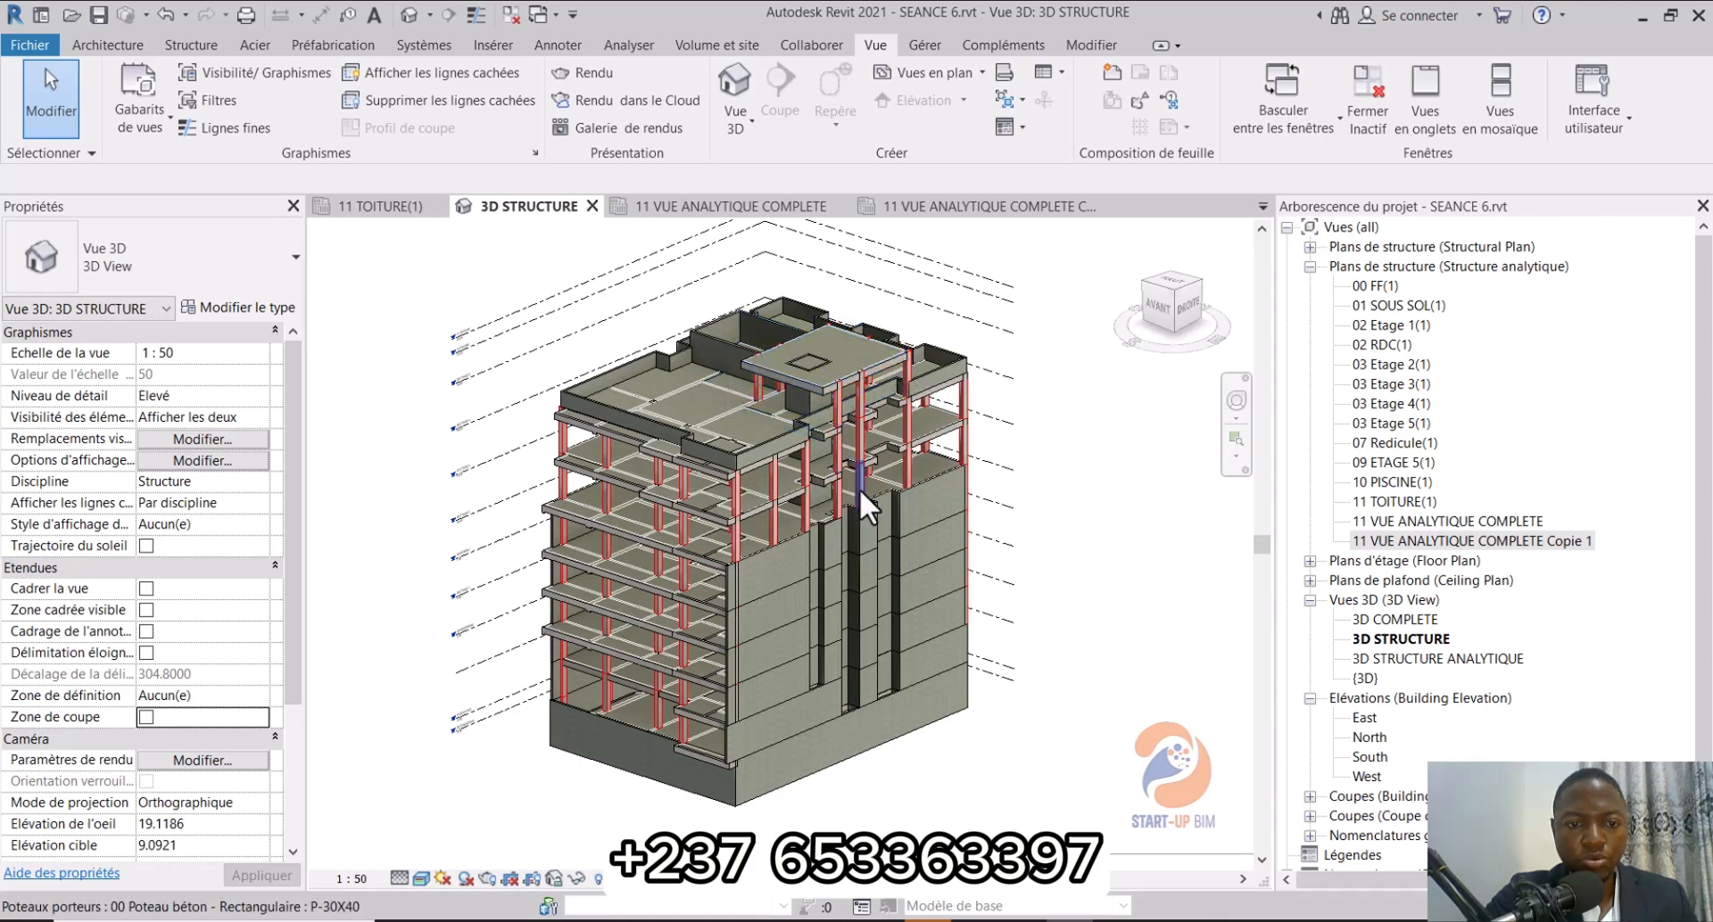
scroll(859, 489, "down", 1)
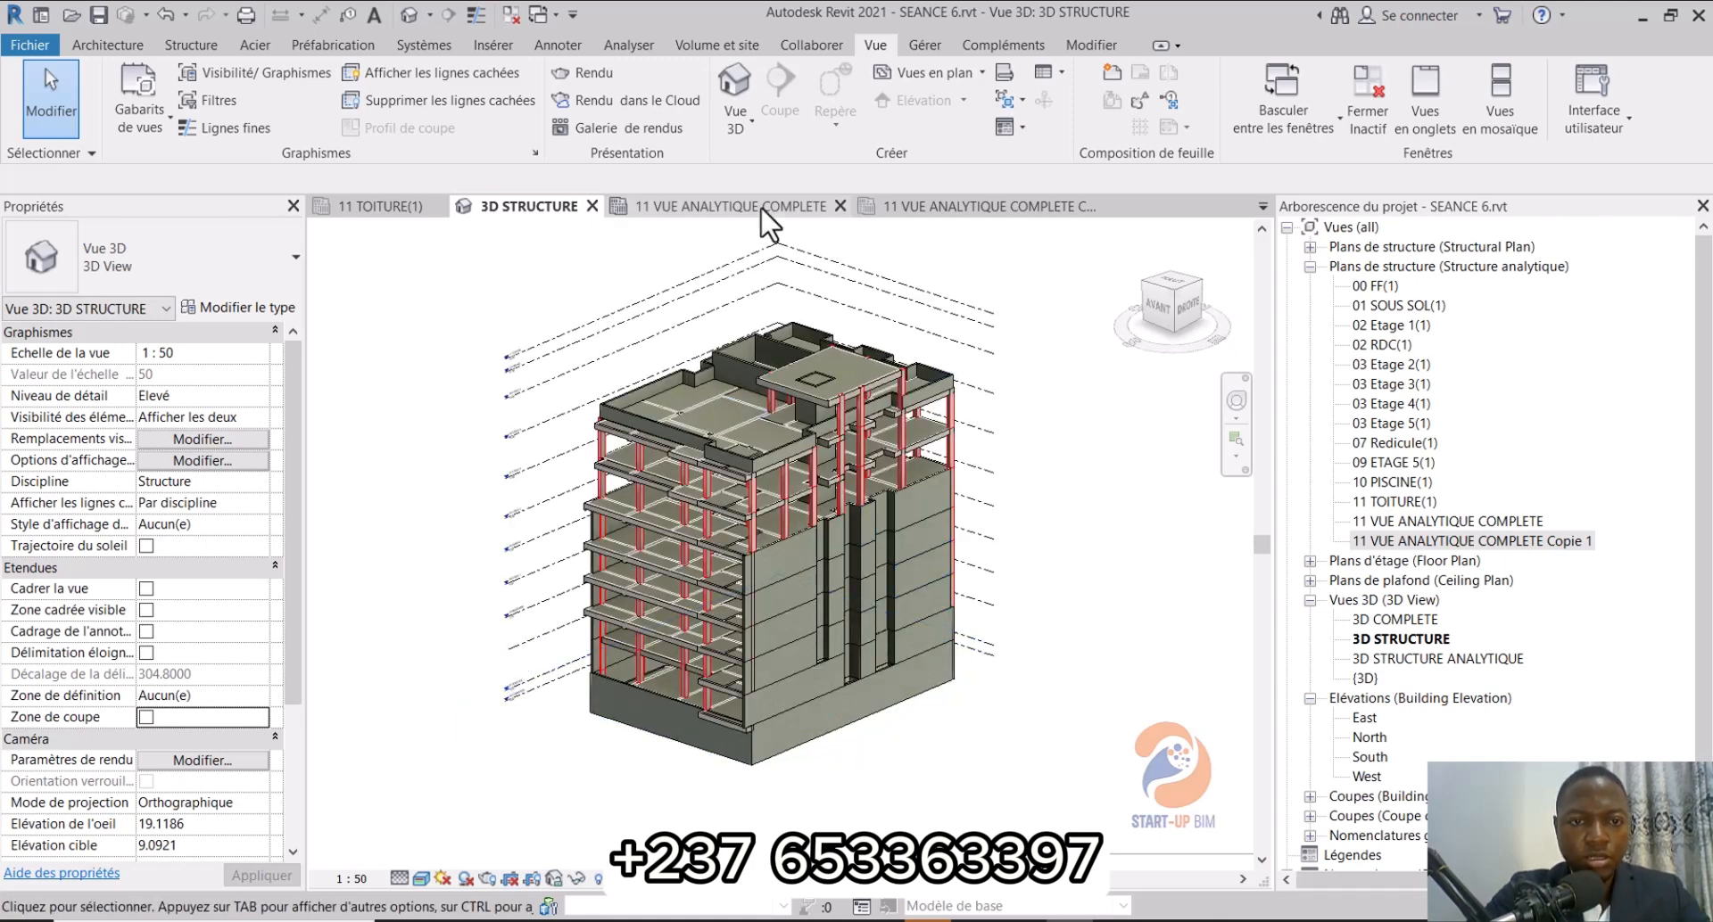
Step: Open the 11 VUE ANALYTIQUE COMPLETE Copie 1 plan and select the analytical columns at grid intersection B-1
left_click(1013, 207)
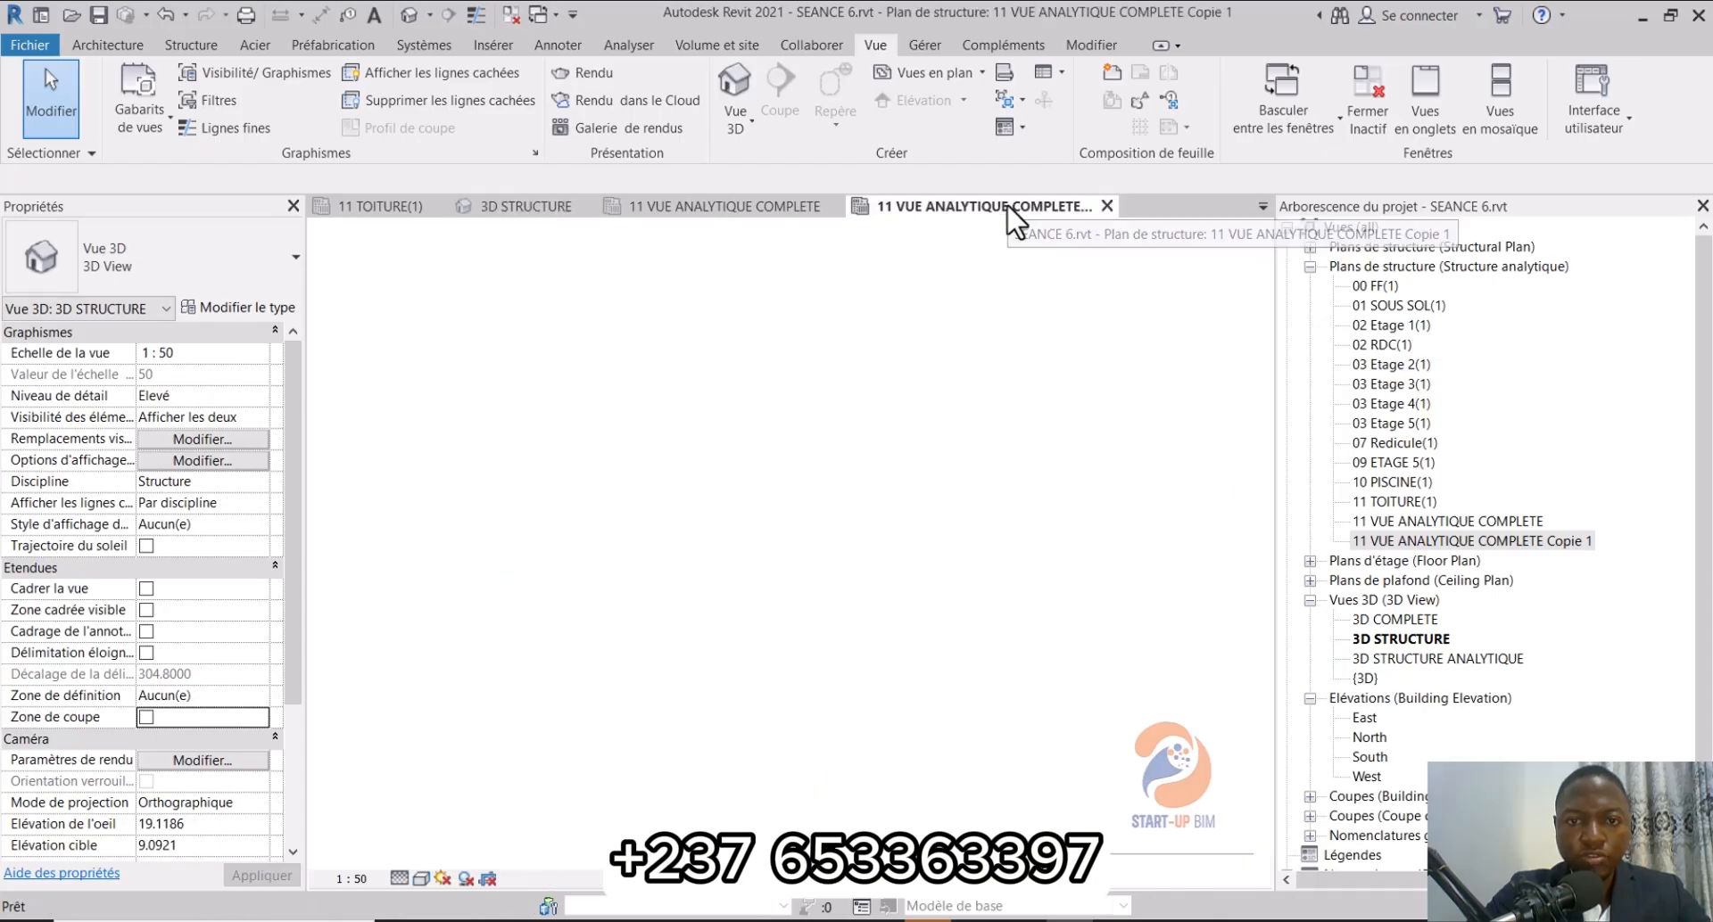
scroll(669, 463, "down", 4)
scroll(671, 466, "down", 5)
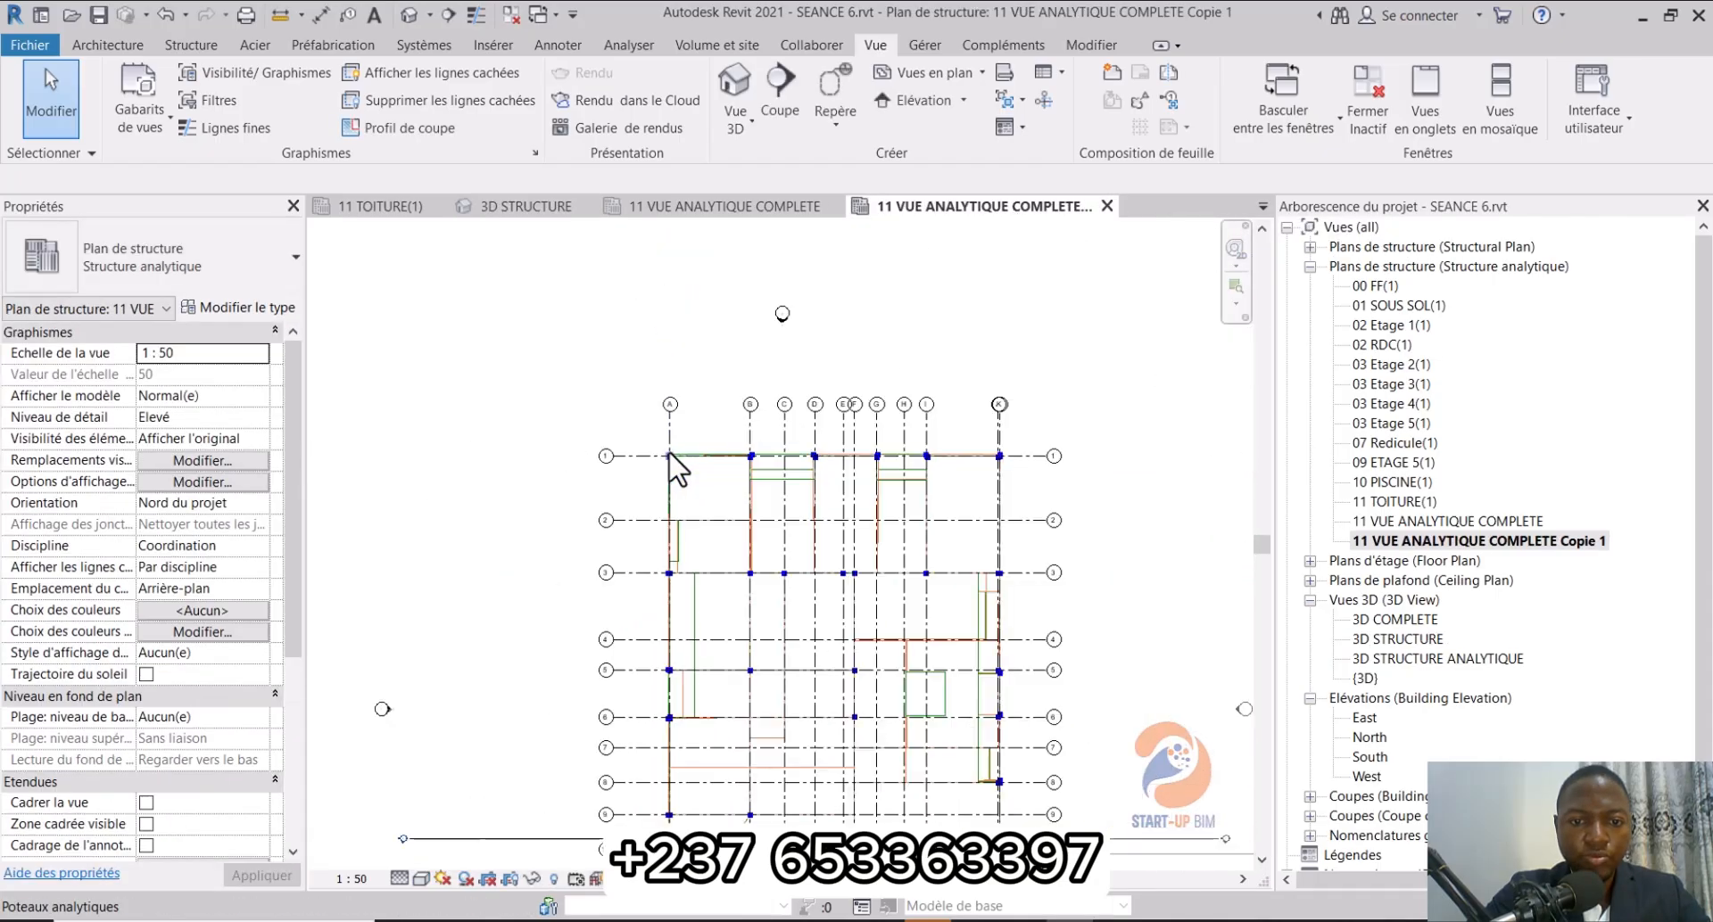
scroll(754, 457, "up", 5)
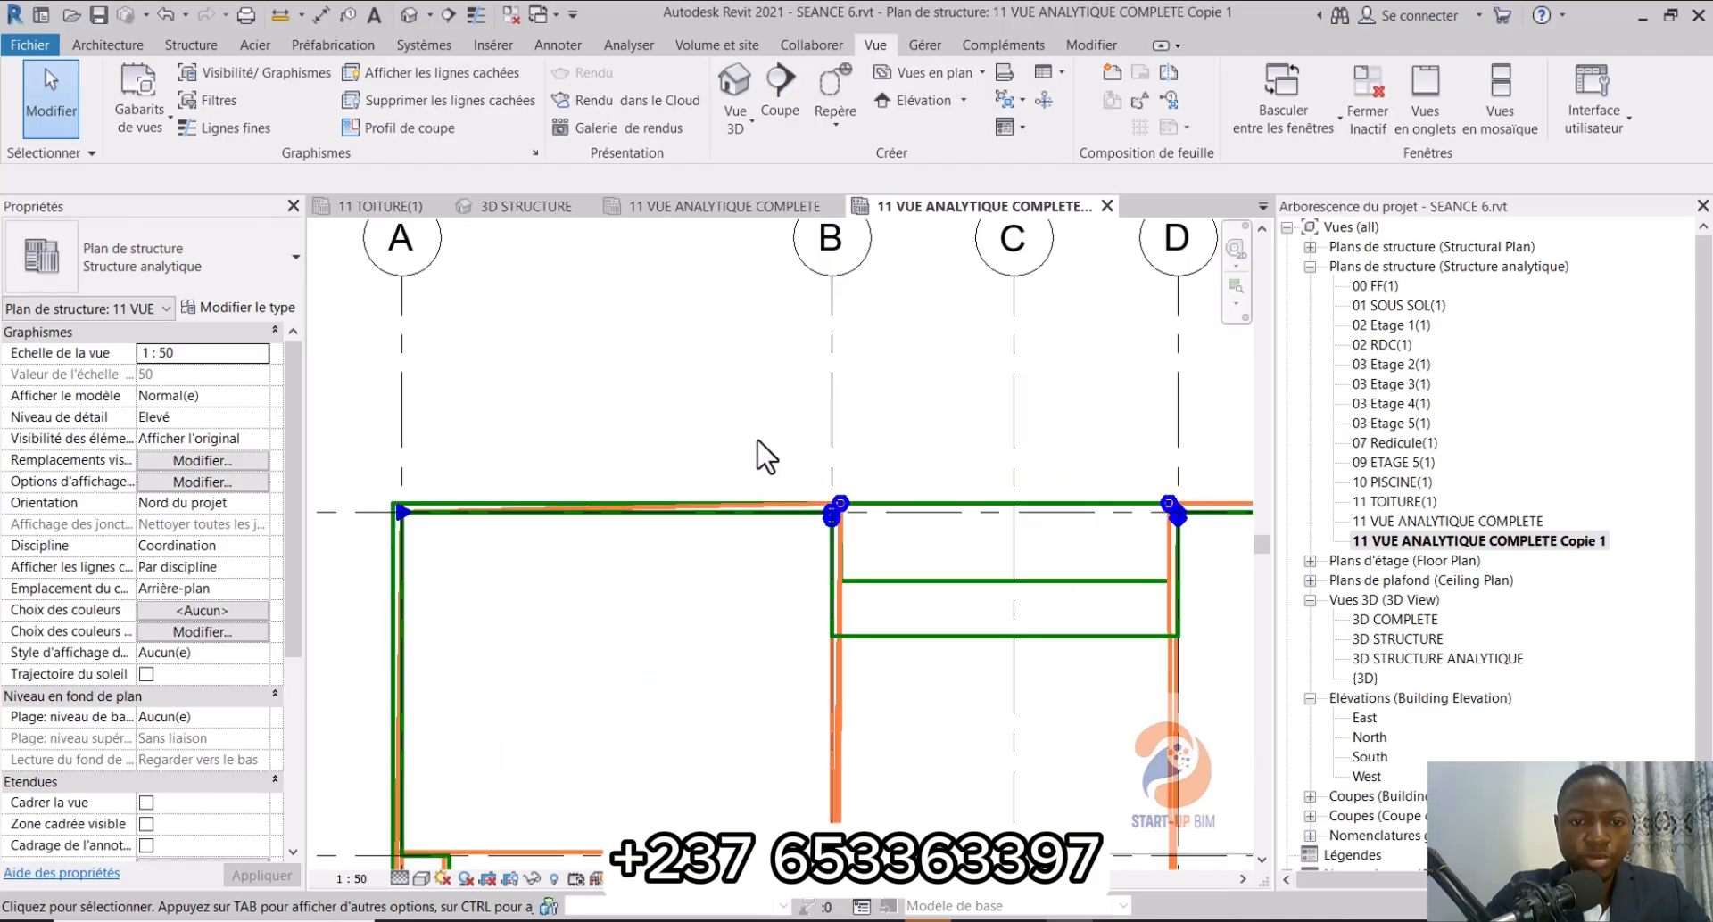
left_click_drag(758, 439, 888, 554)
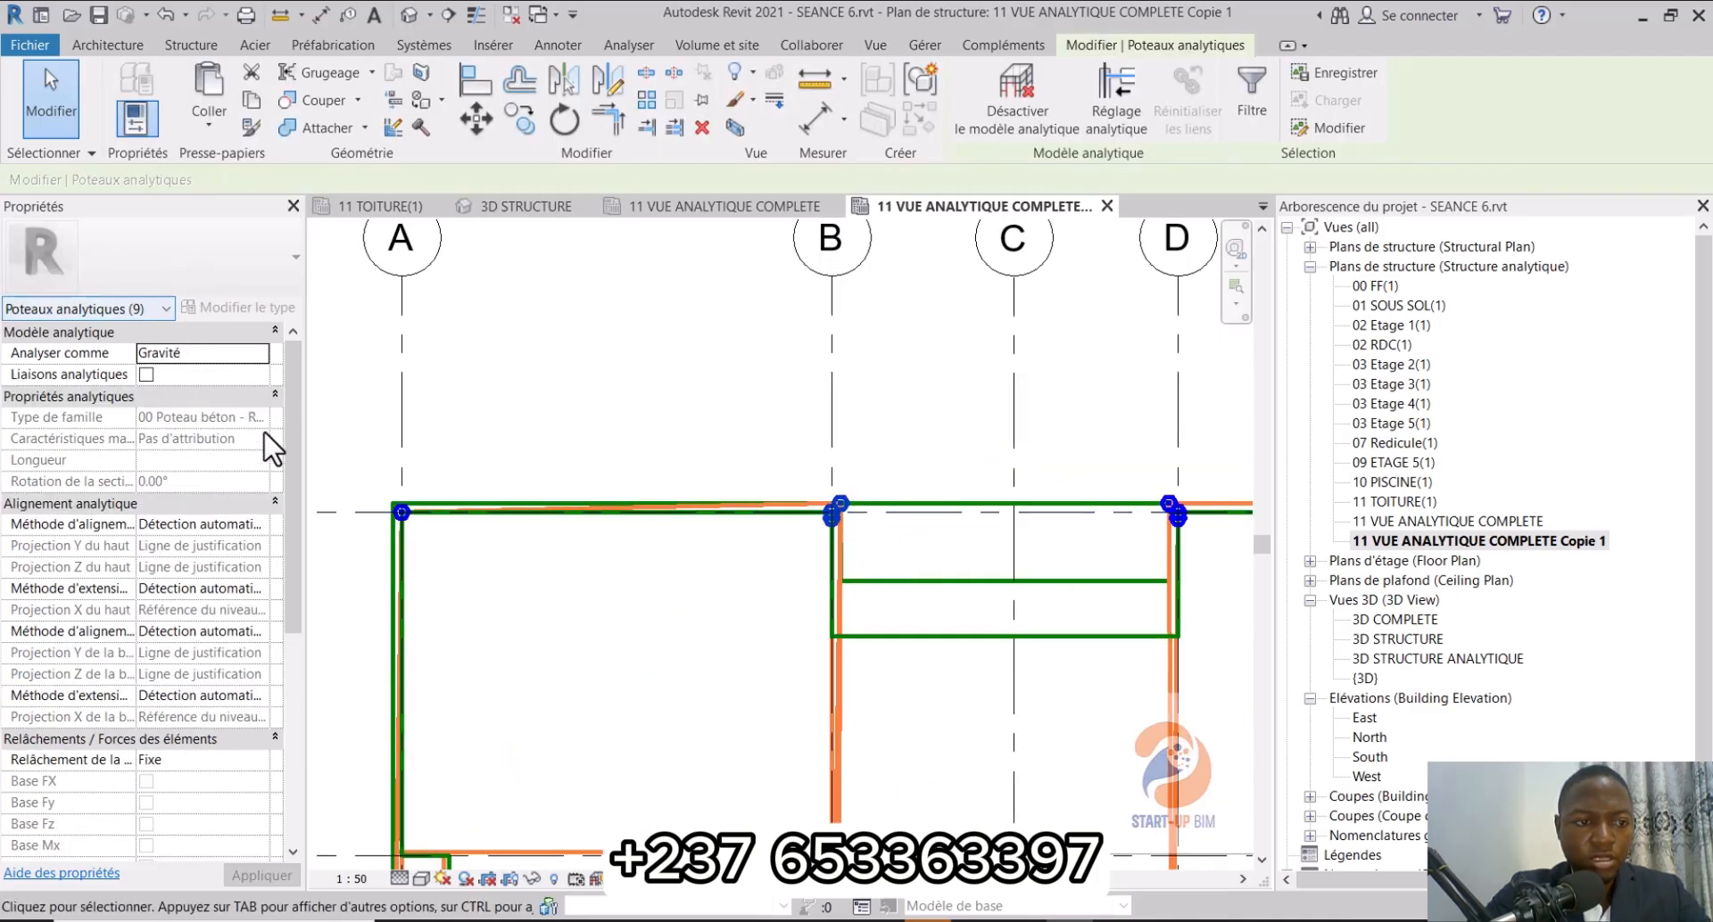
Step: Set the B-1 columns' top alignment method to Projection, with Y on Quadrillage : B and Z on Quadrillage : 1
left_click(250, 524)
left_click(259, 525)
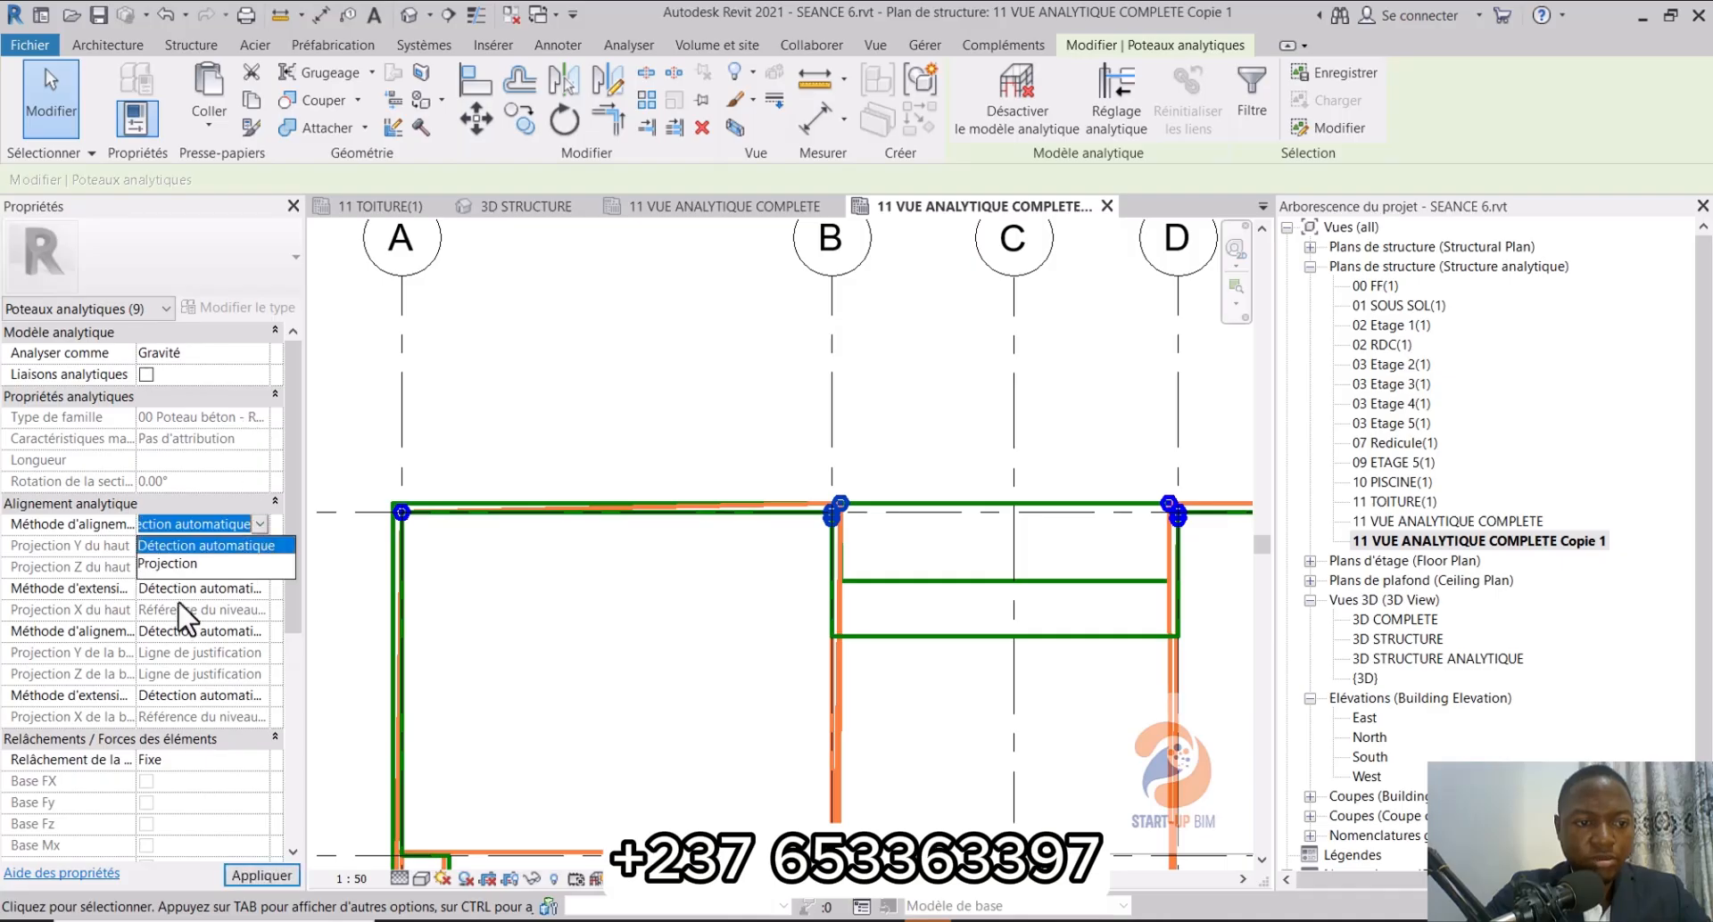
left_click(183, 566)
left_click(250, 545)
left_click(259, 545)
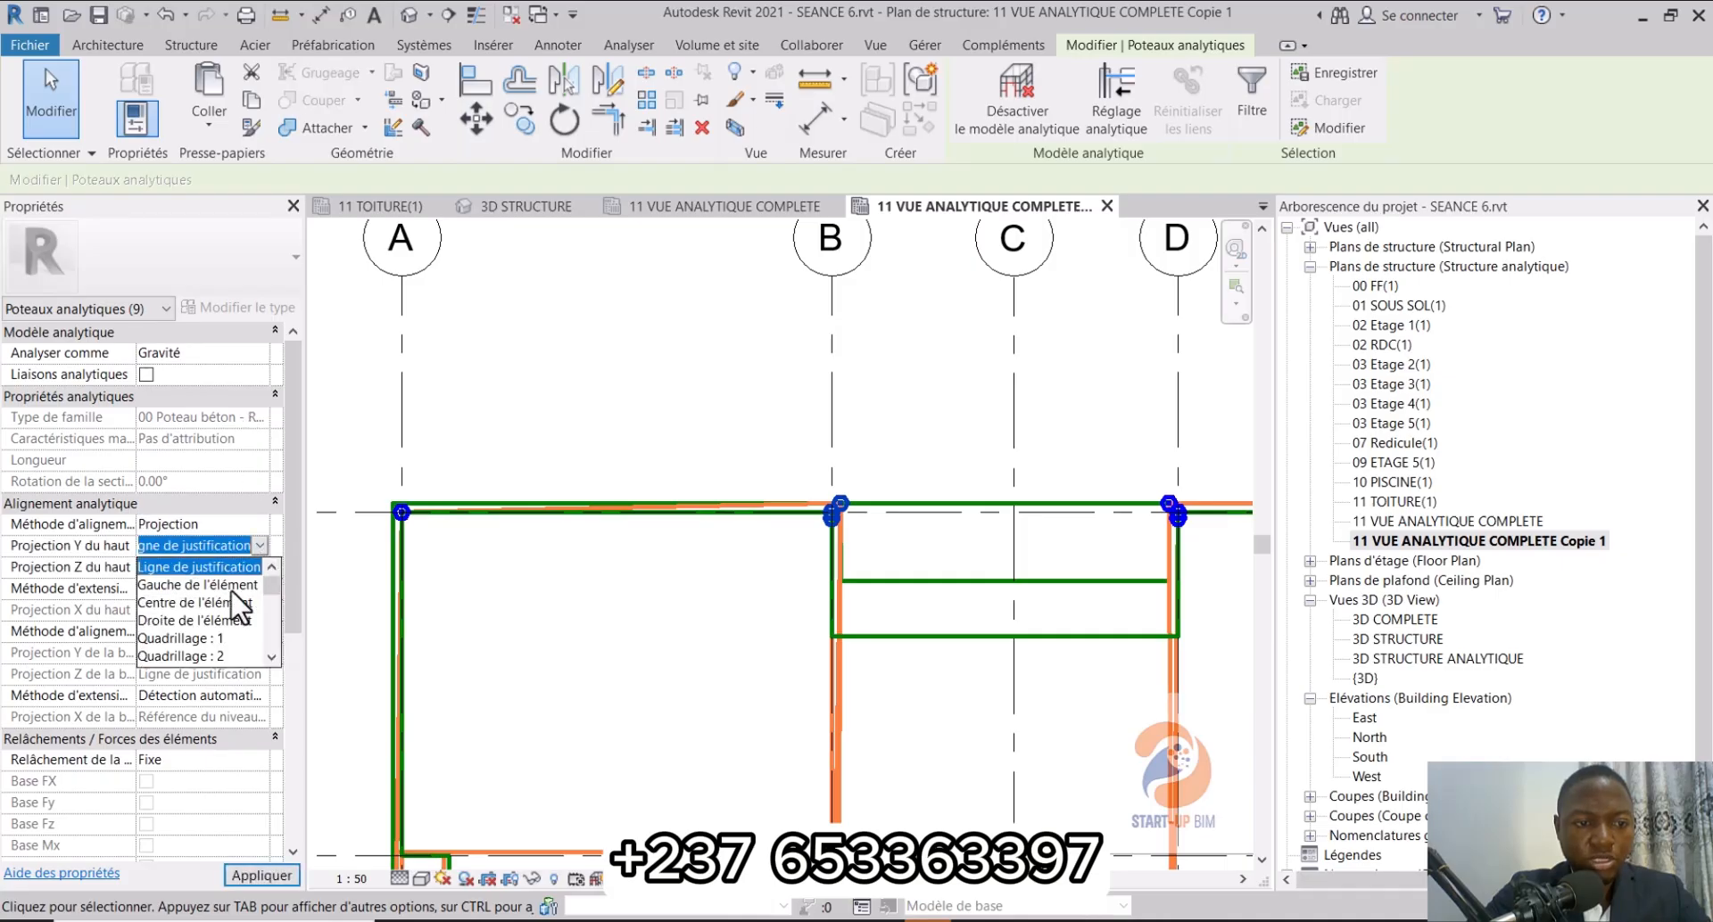
scroll(841, 468, "down", 2)
scroll(874, 411, "down", 2)
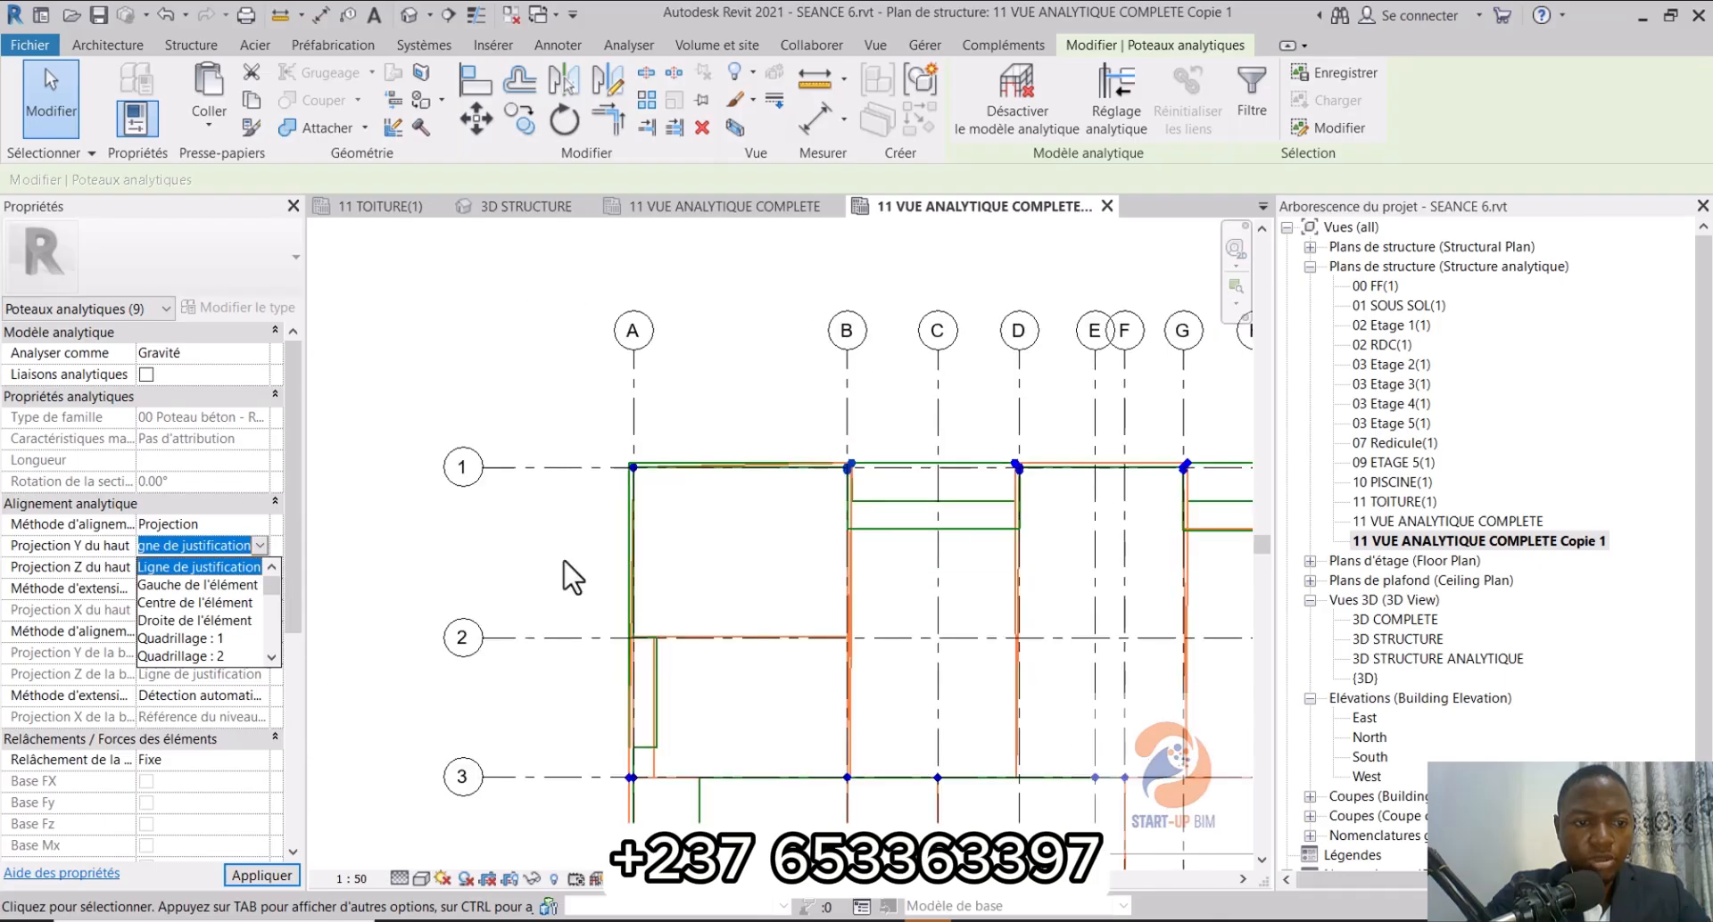
scroll(224, 637, "down", 3)
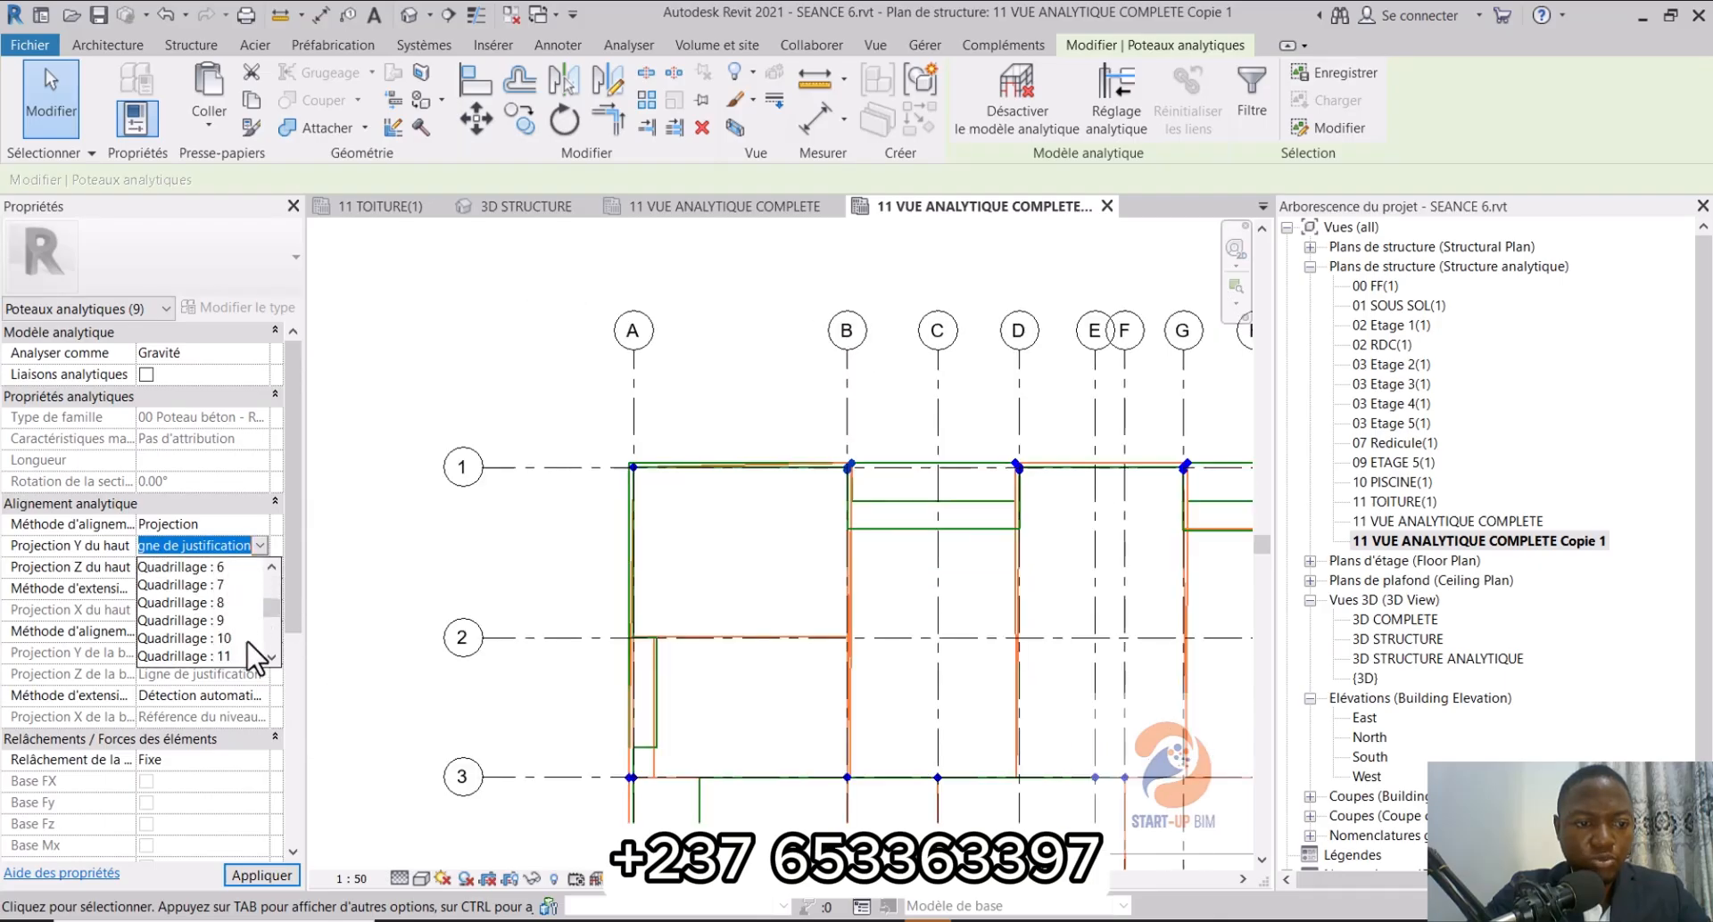
scroll(242, 649, "down", 1)
left_click(225, 638)
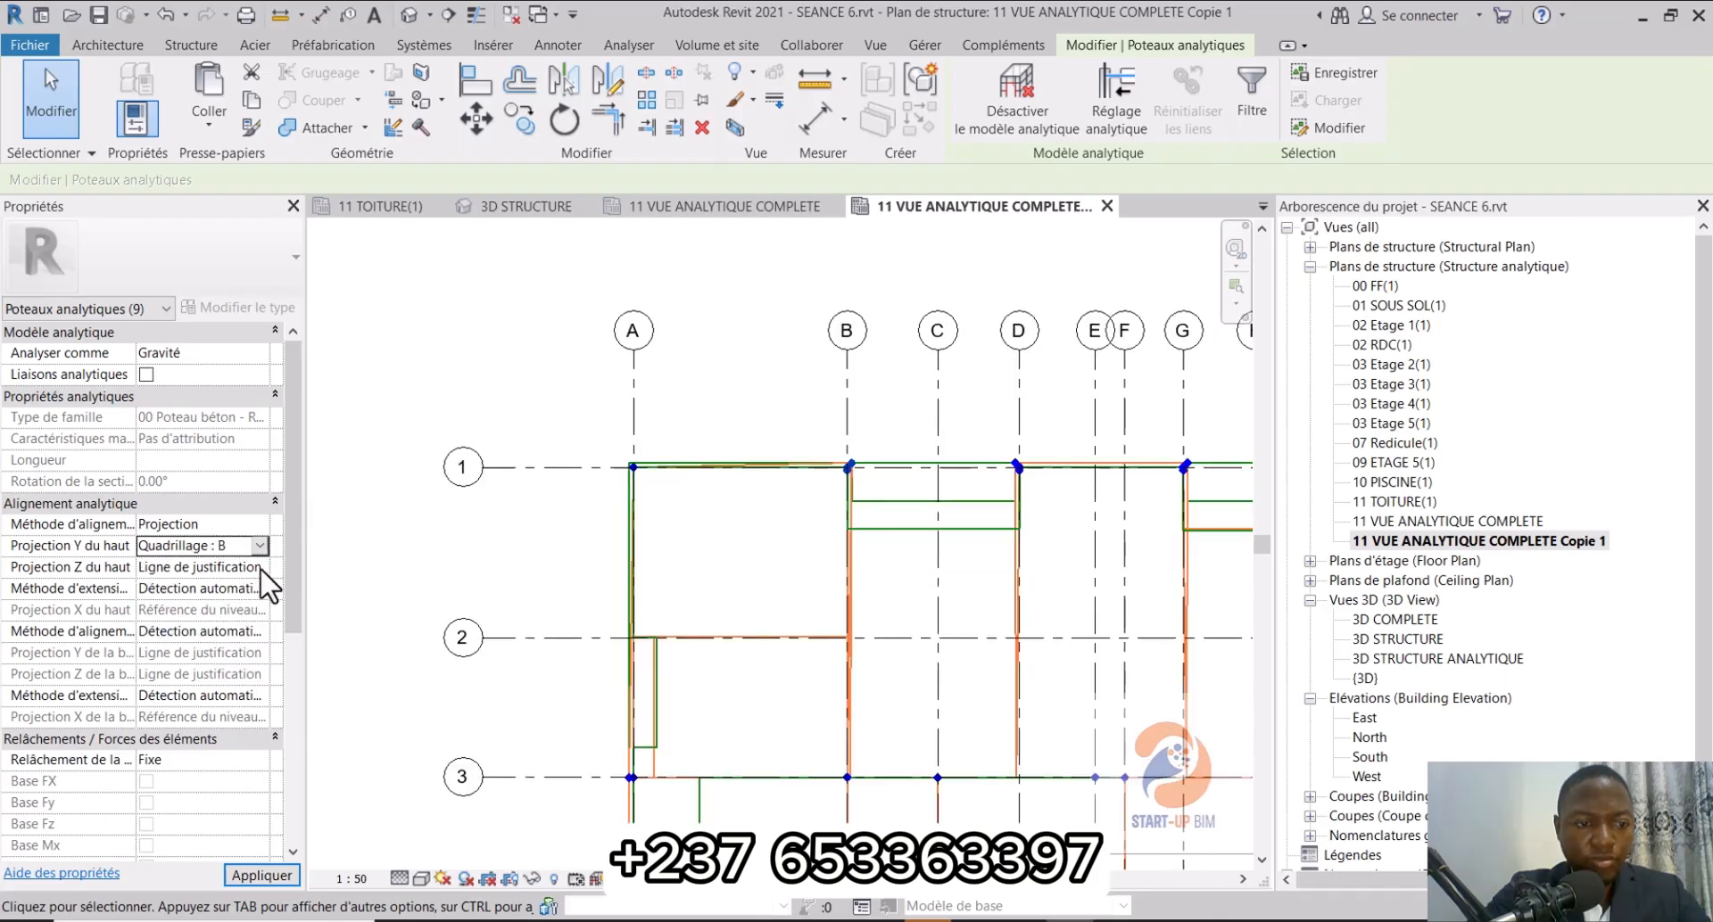
left_click(259, 568)
left_click(216, 659)
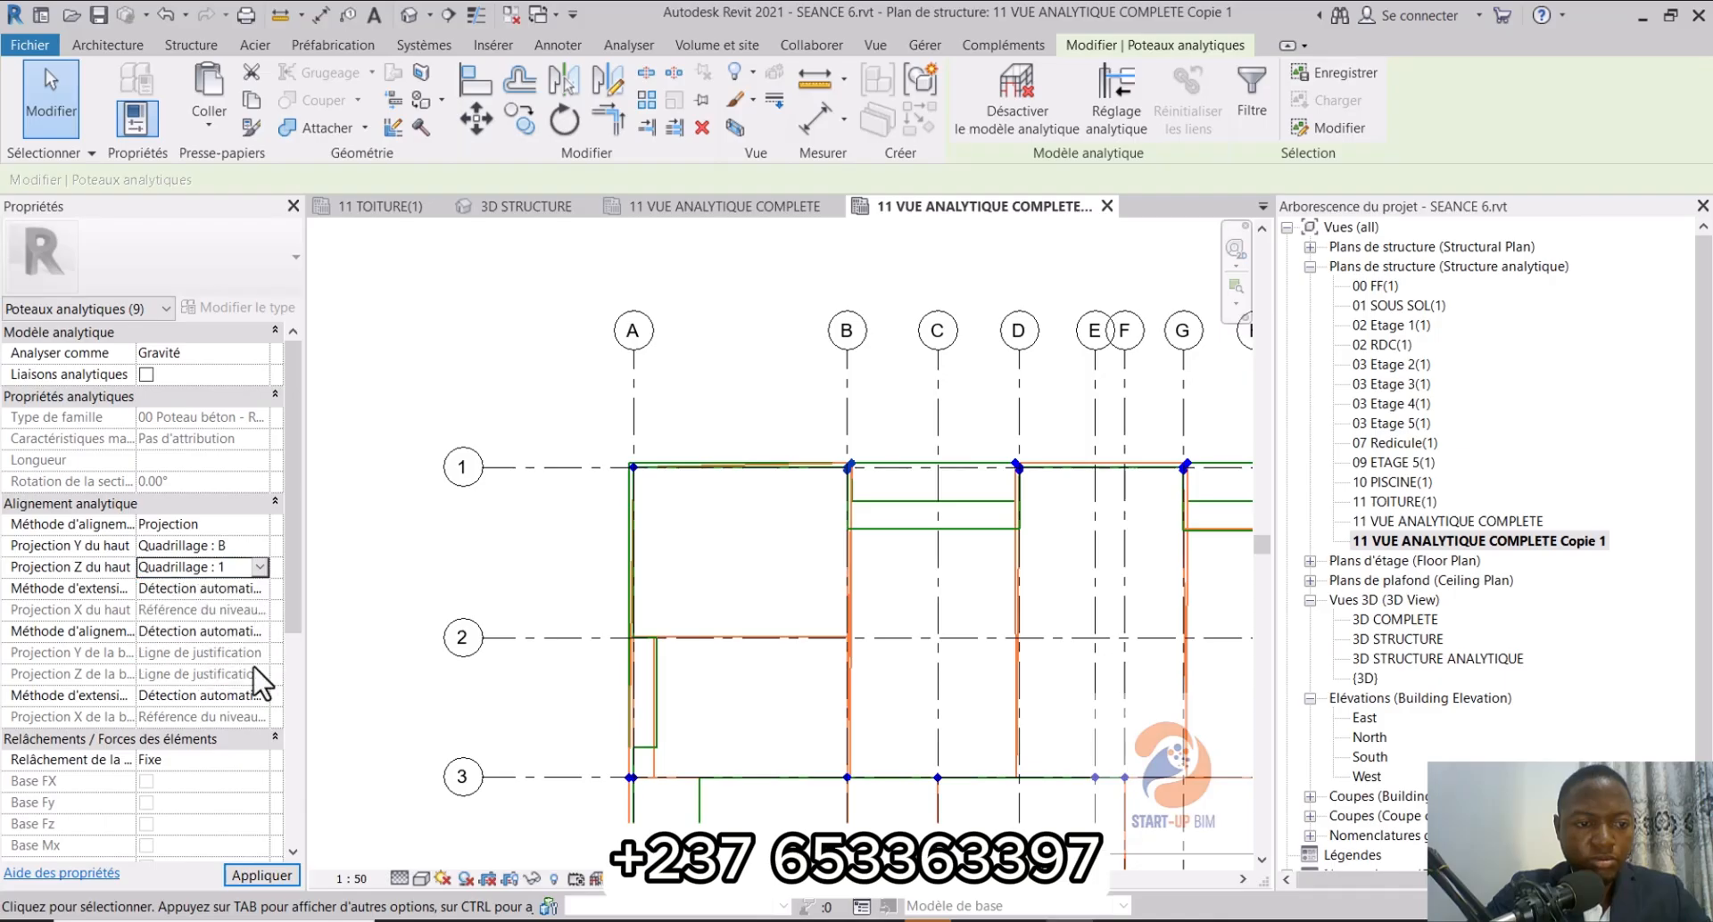
Step: Set the B-1 columns' base alignment method to Projection, with Y on Quadrillage : B and Z on Quadrillage : 1, and apply the changes
left_click(259, 634)
left_click(222, 666)
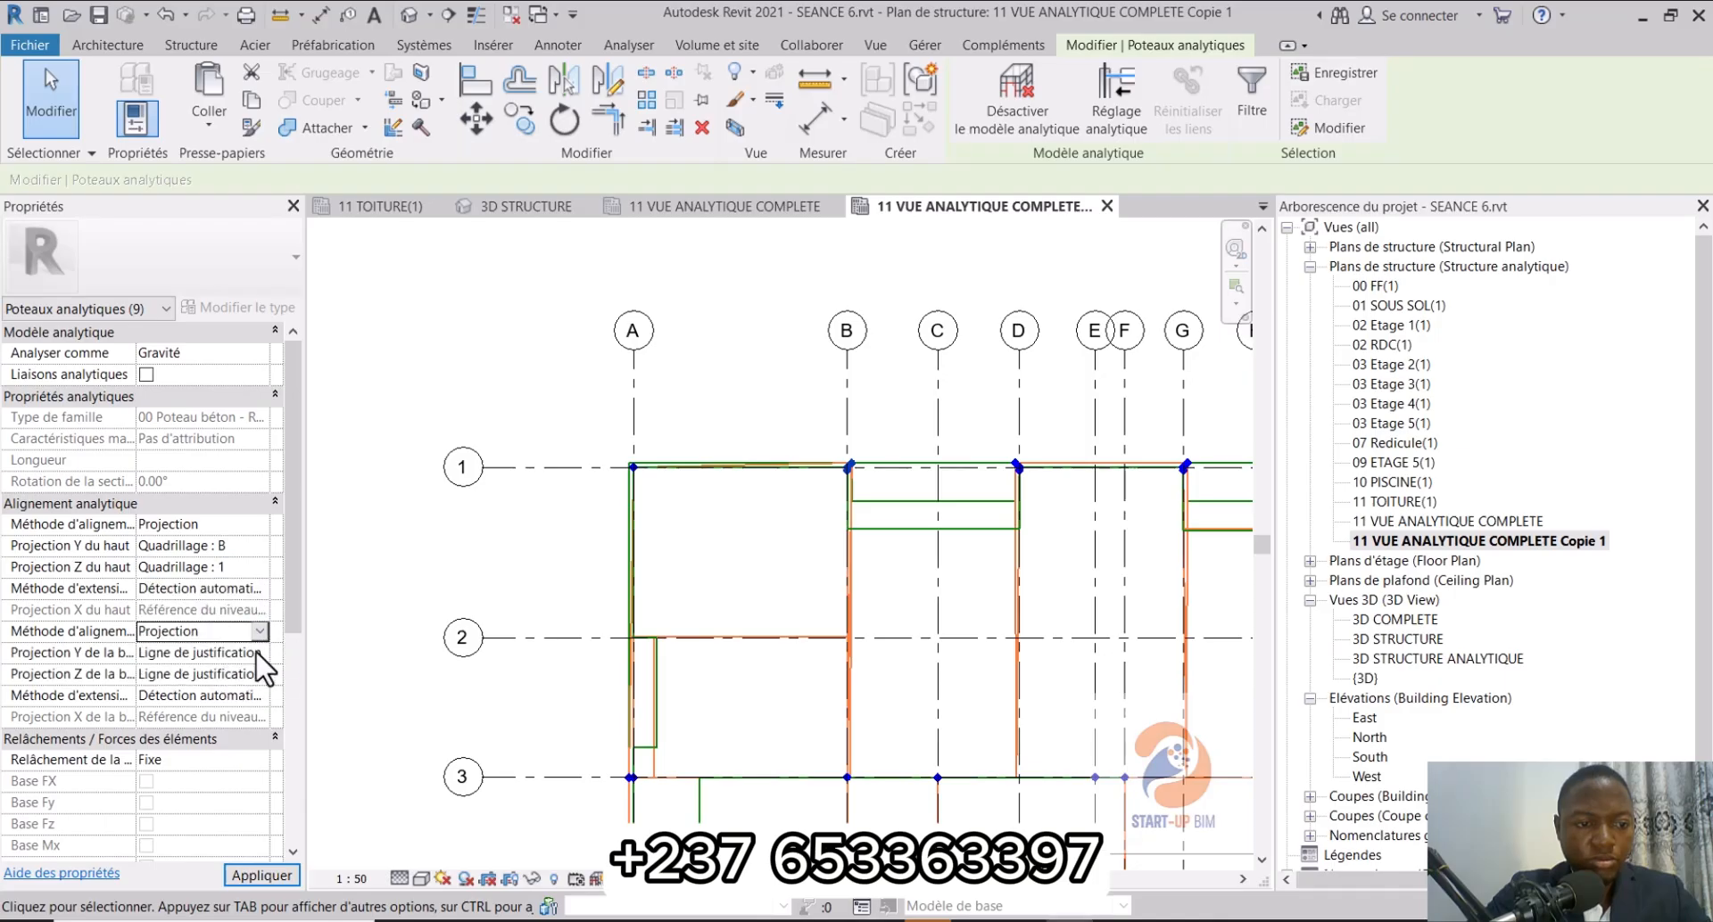
left_click(259, 653)
scroll(241, 714, "down", 1)
scroll(219, 713, "down", 4)
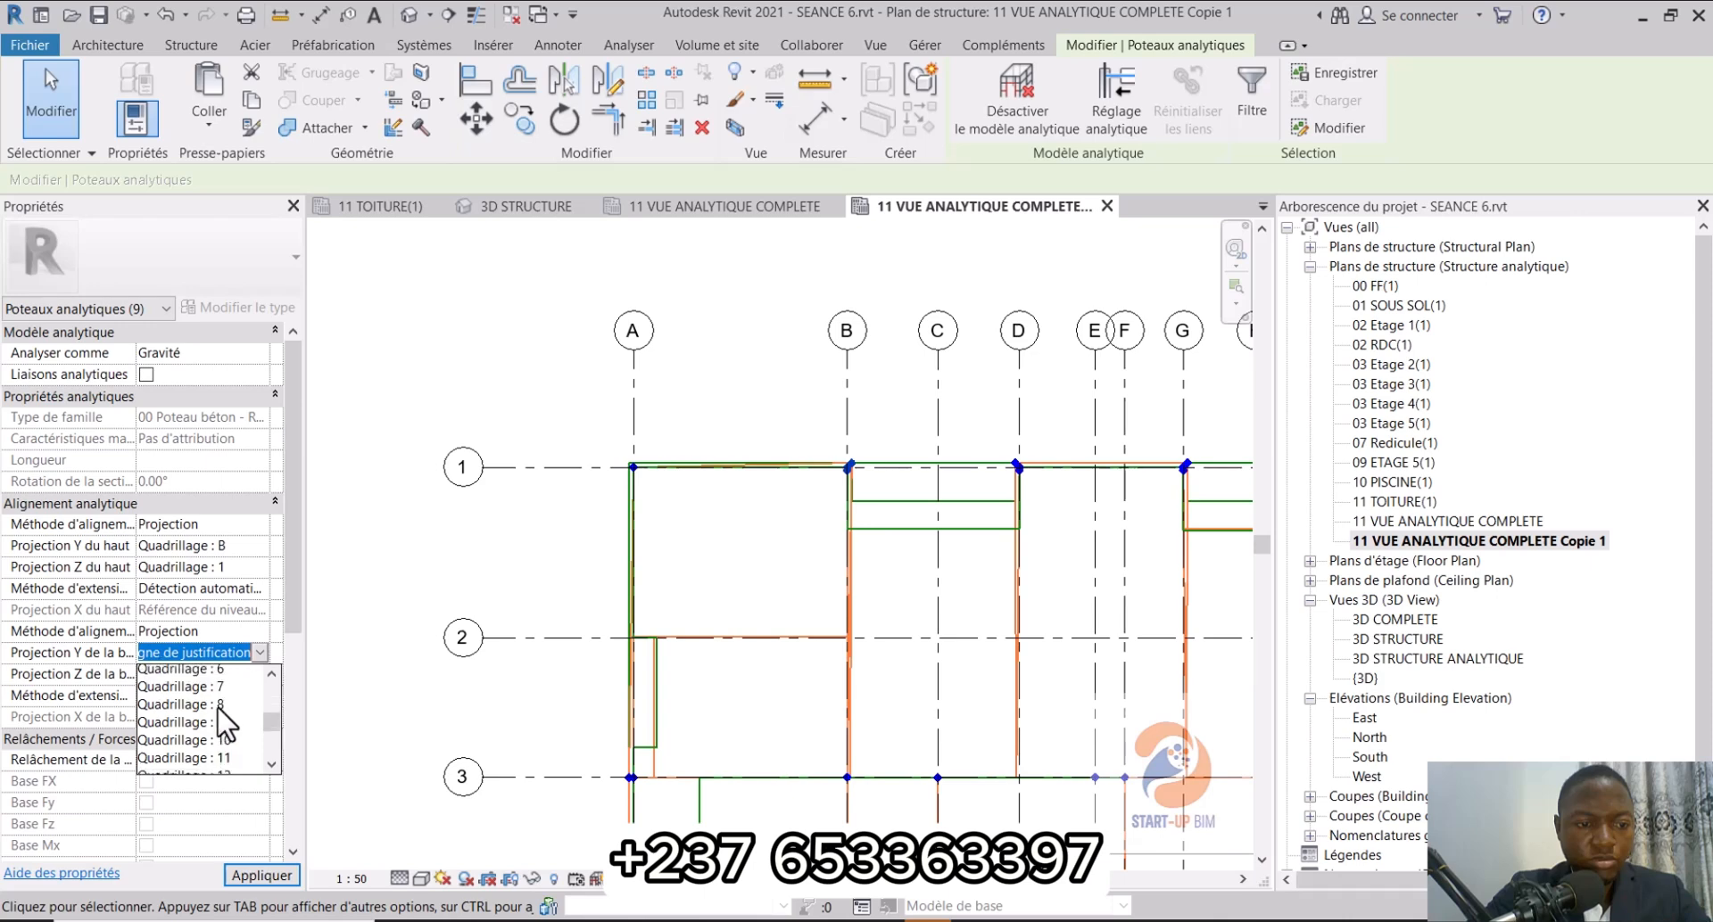
left_click(227, 728)
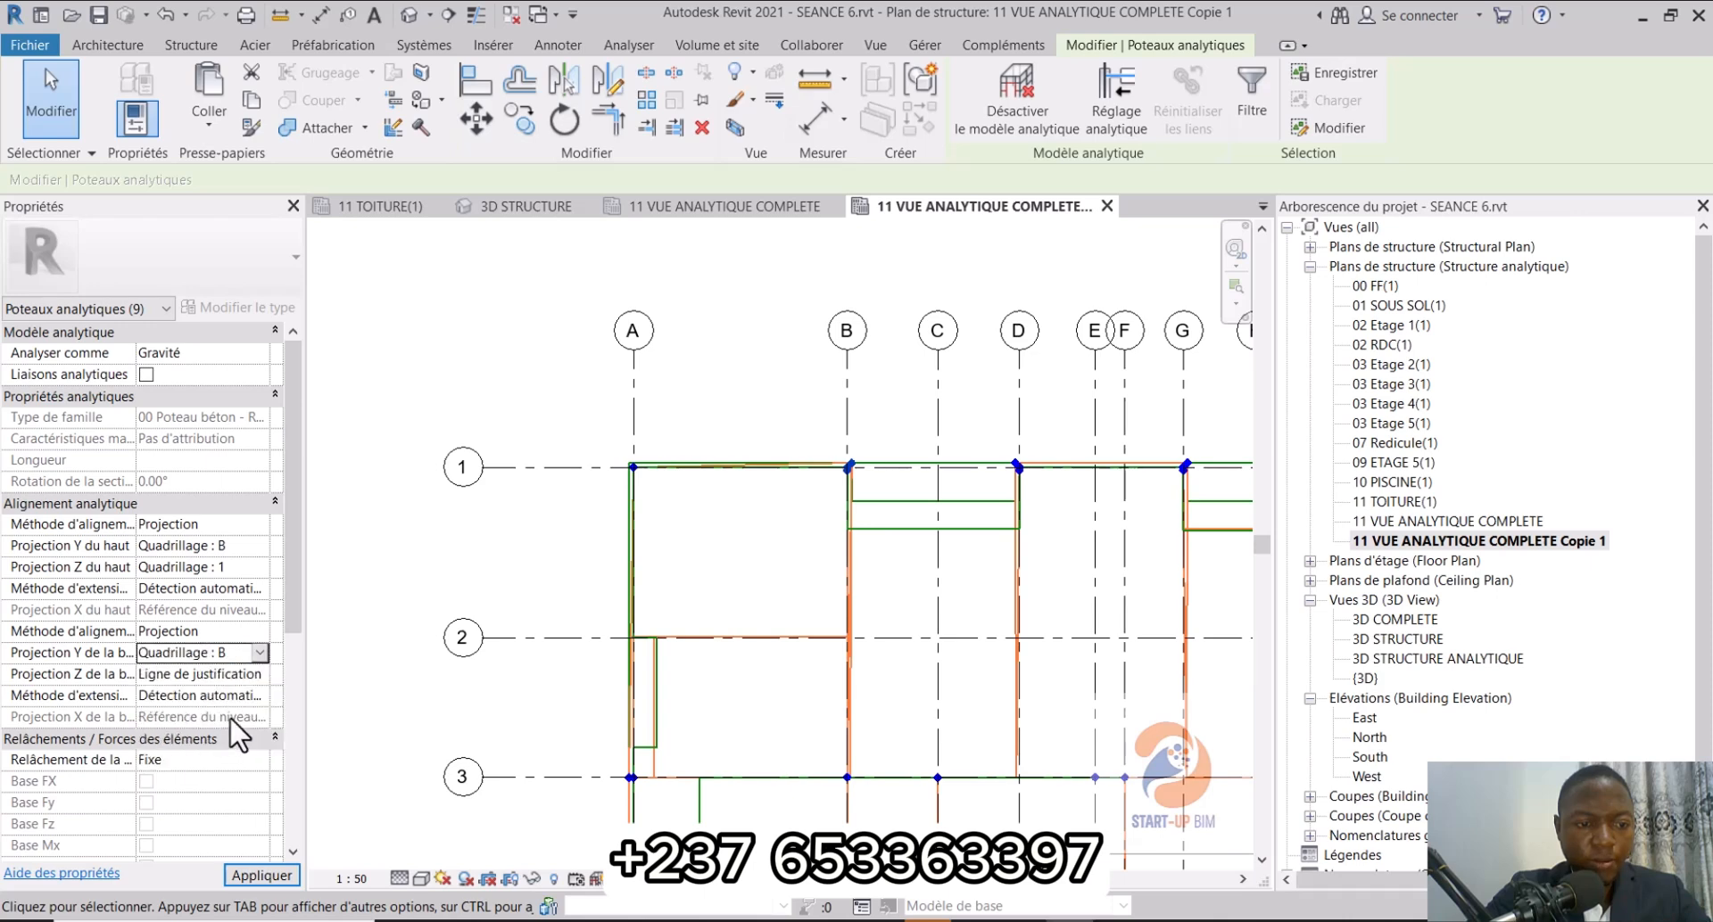
left_click(256, 674)
left_click(219, 767)
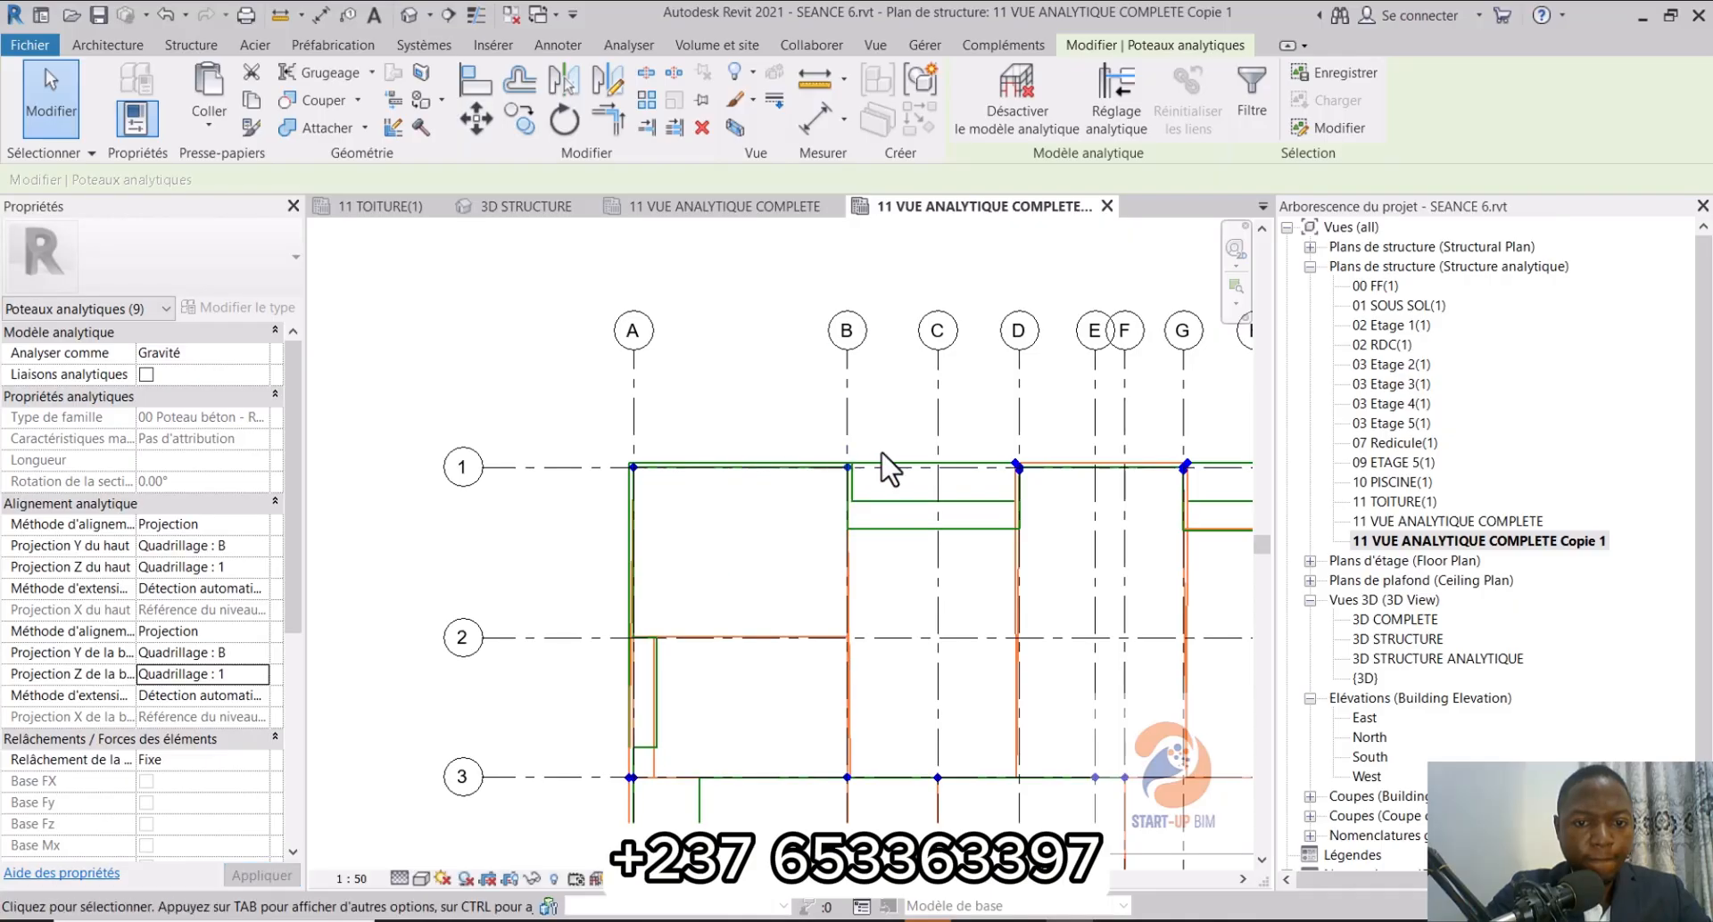
Step: Select the analytical columns at D-1 and set their top alignment to Projection, with Y on Quadrillage : D and Z on Quadrillage : 1
scroll(899, 475, "down", 1)
middle_click_drag(904, 477, 656, 478)
scroll(739, 426, "up", 1)
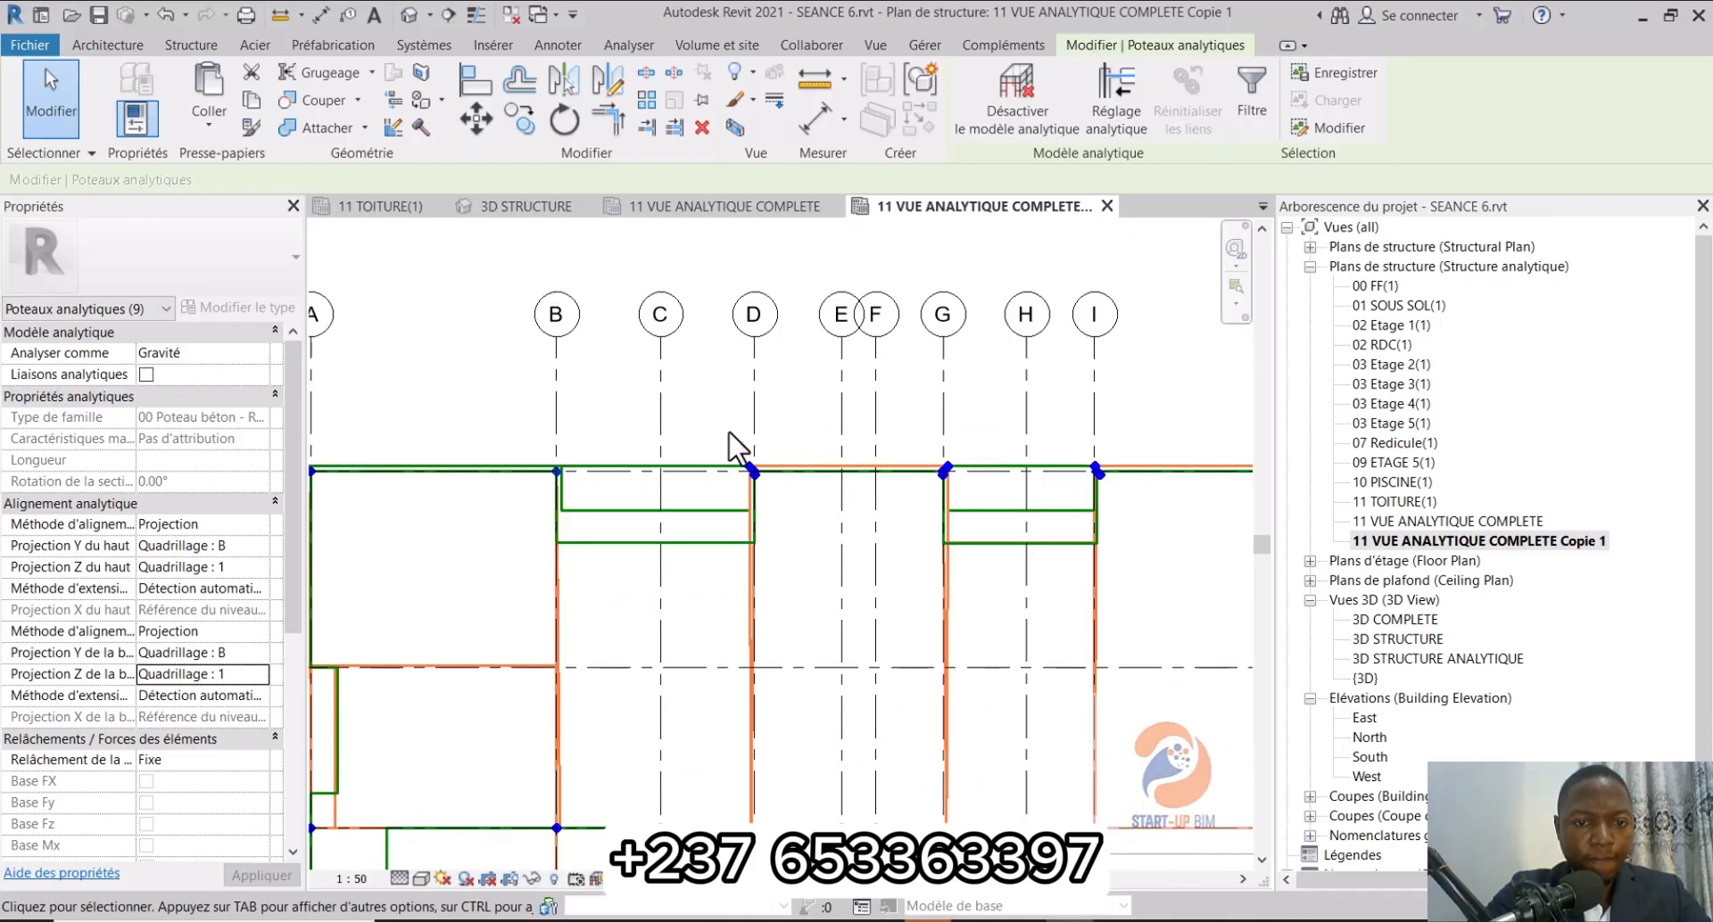
left_click_drag(727, 431, 780, 504)
scroll(812, 503, "down", 2)
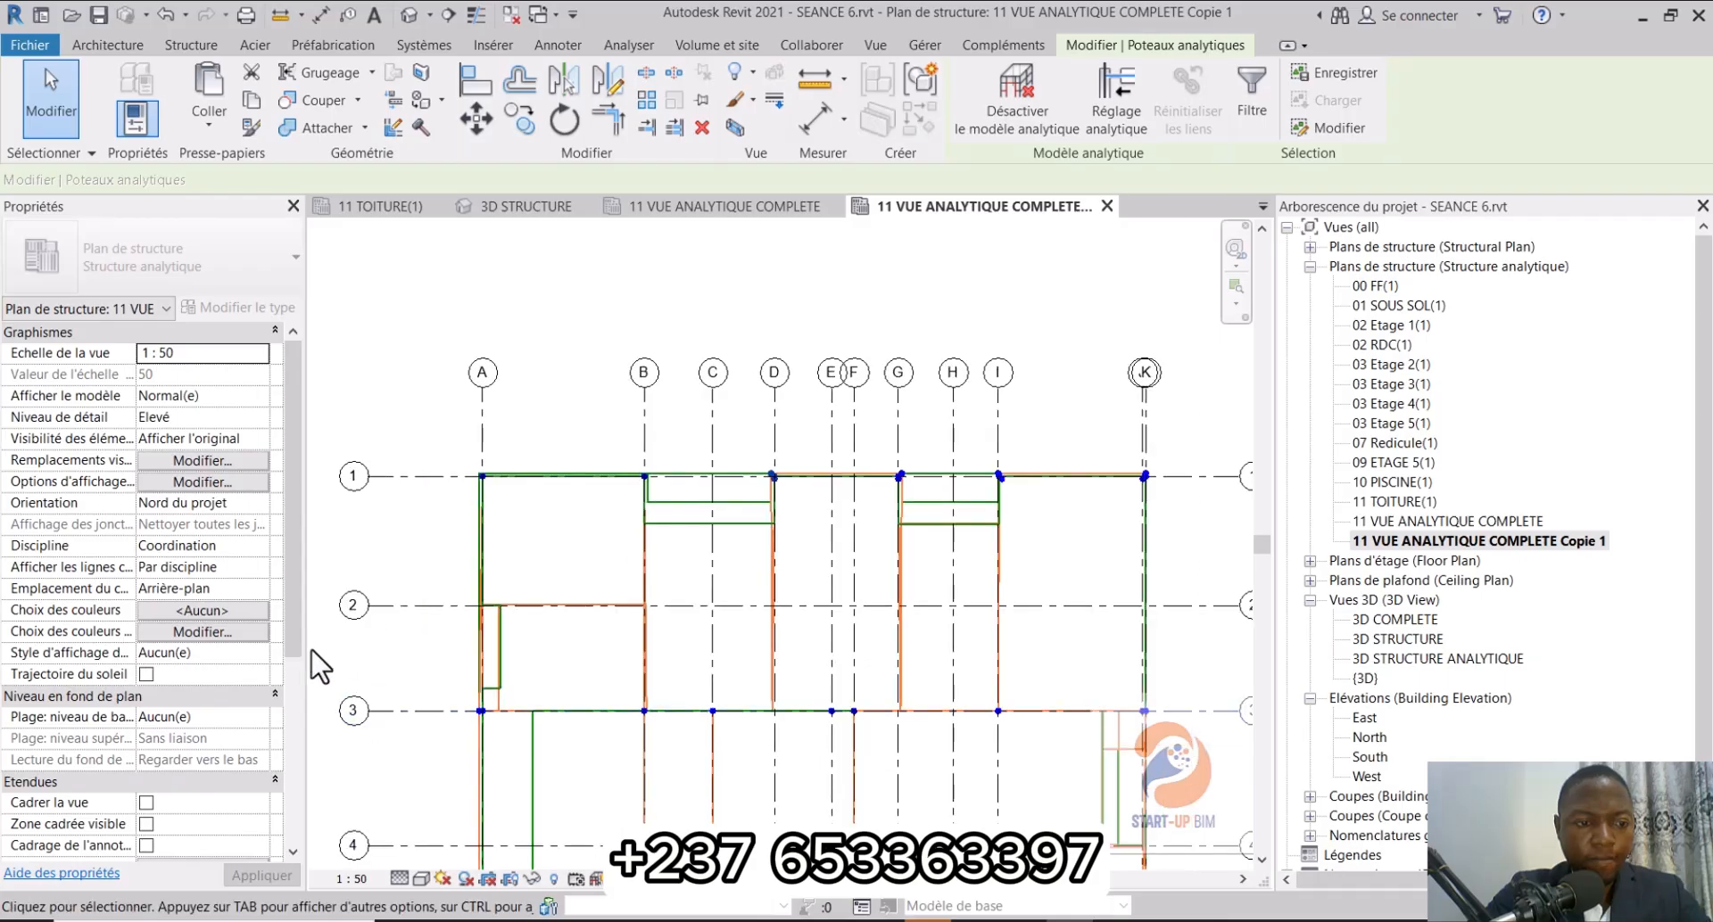
left_click(261, 525)
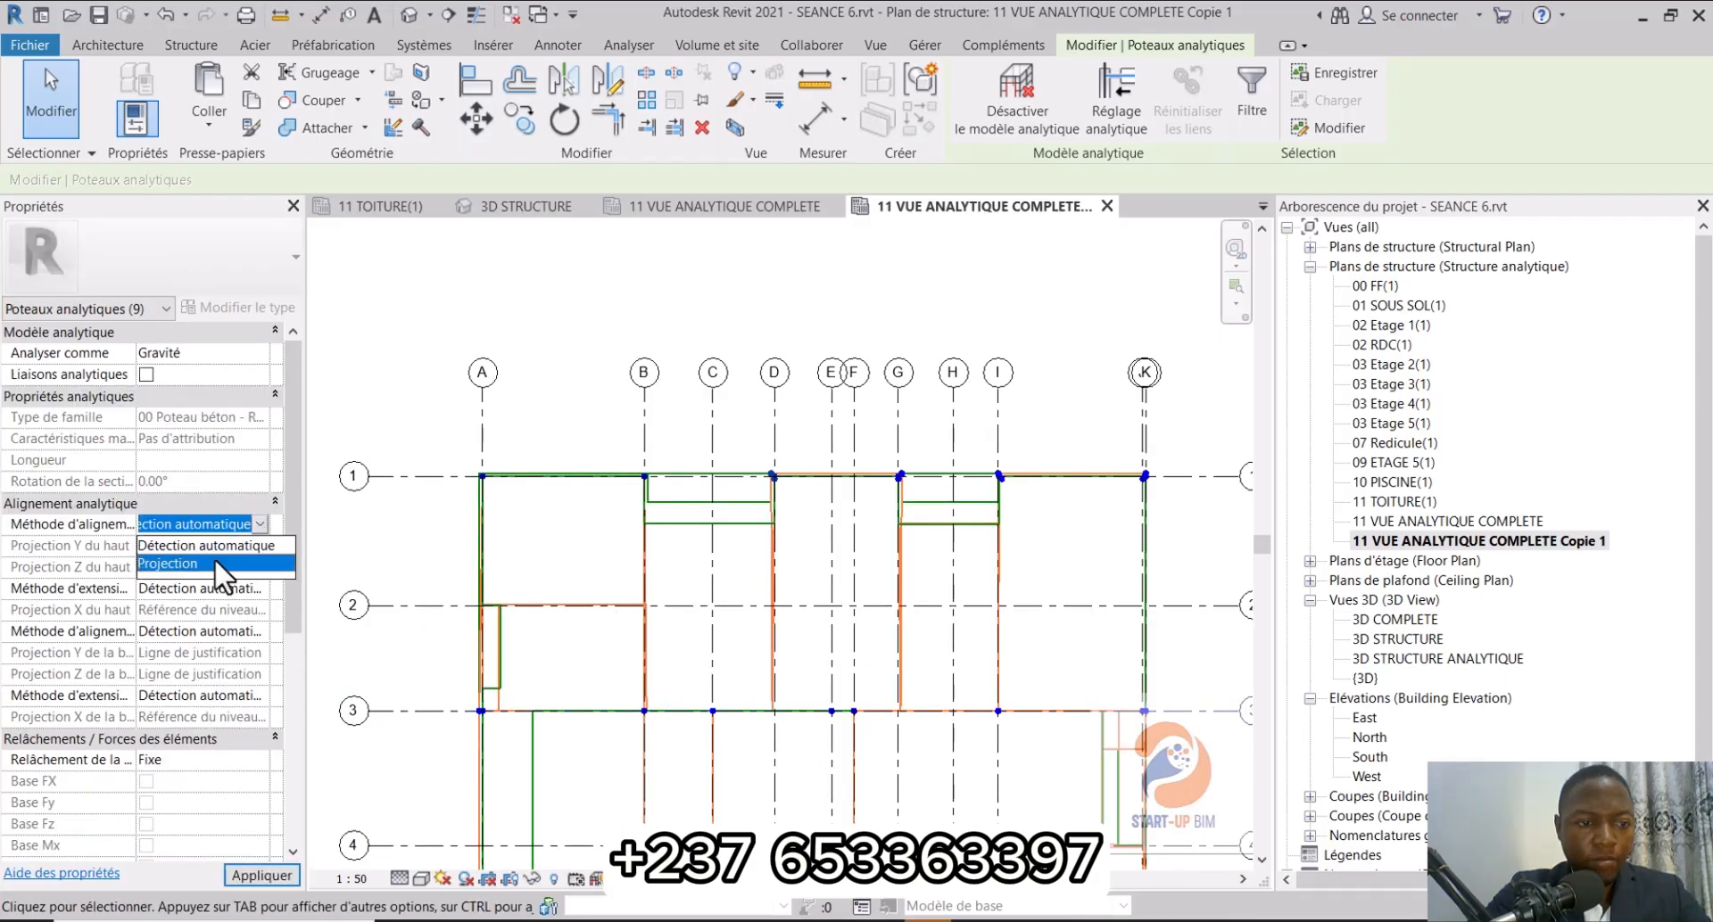
left_click(214, 558)
left_click(257, 545)
scroll(237, 616, "down", 5)
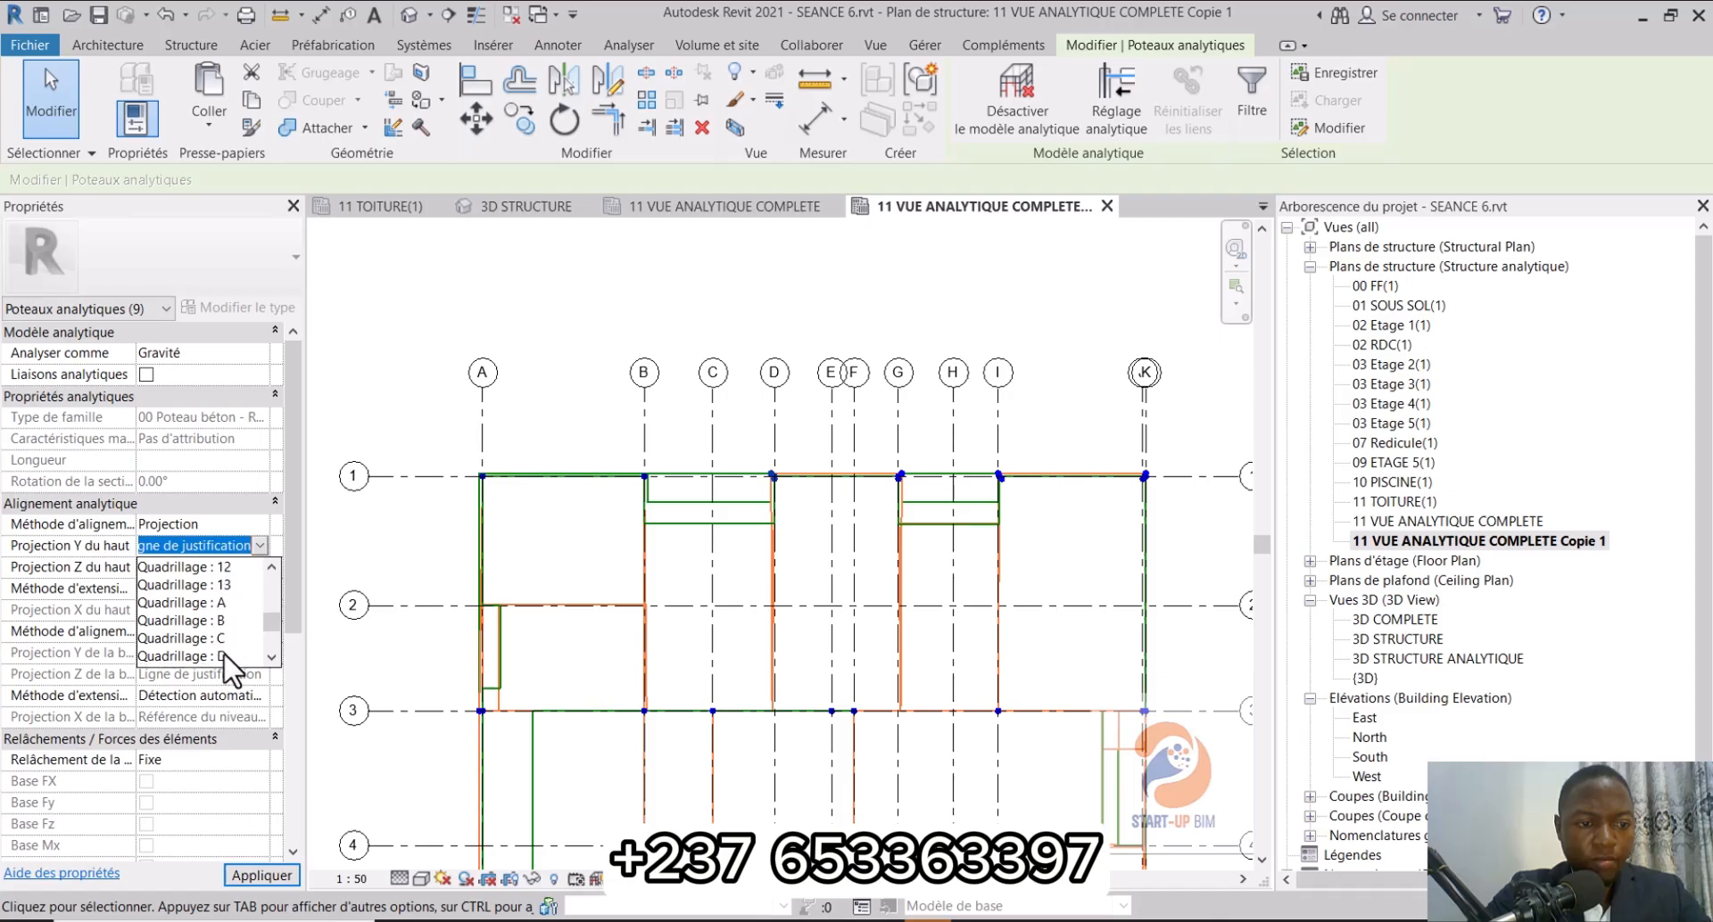
left_click(227, 656)
left_click(256, 567)
left_click(259, 567)
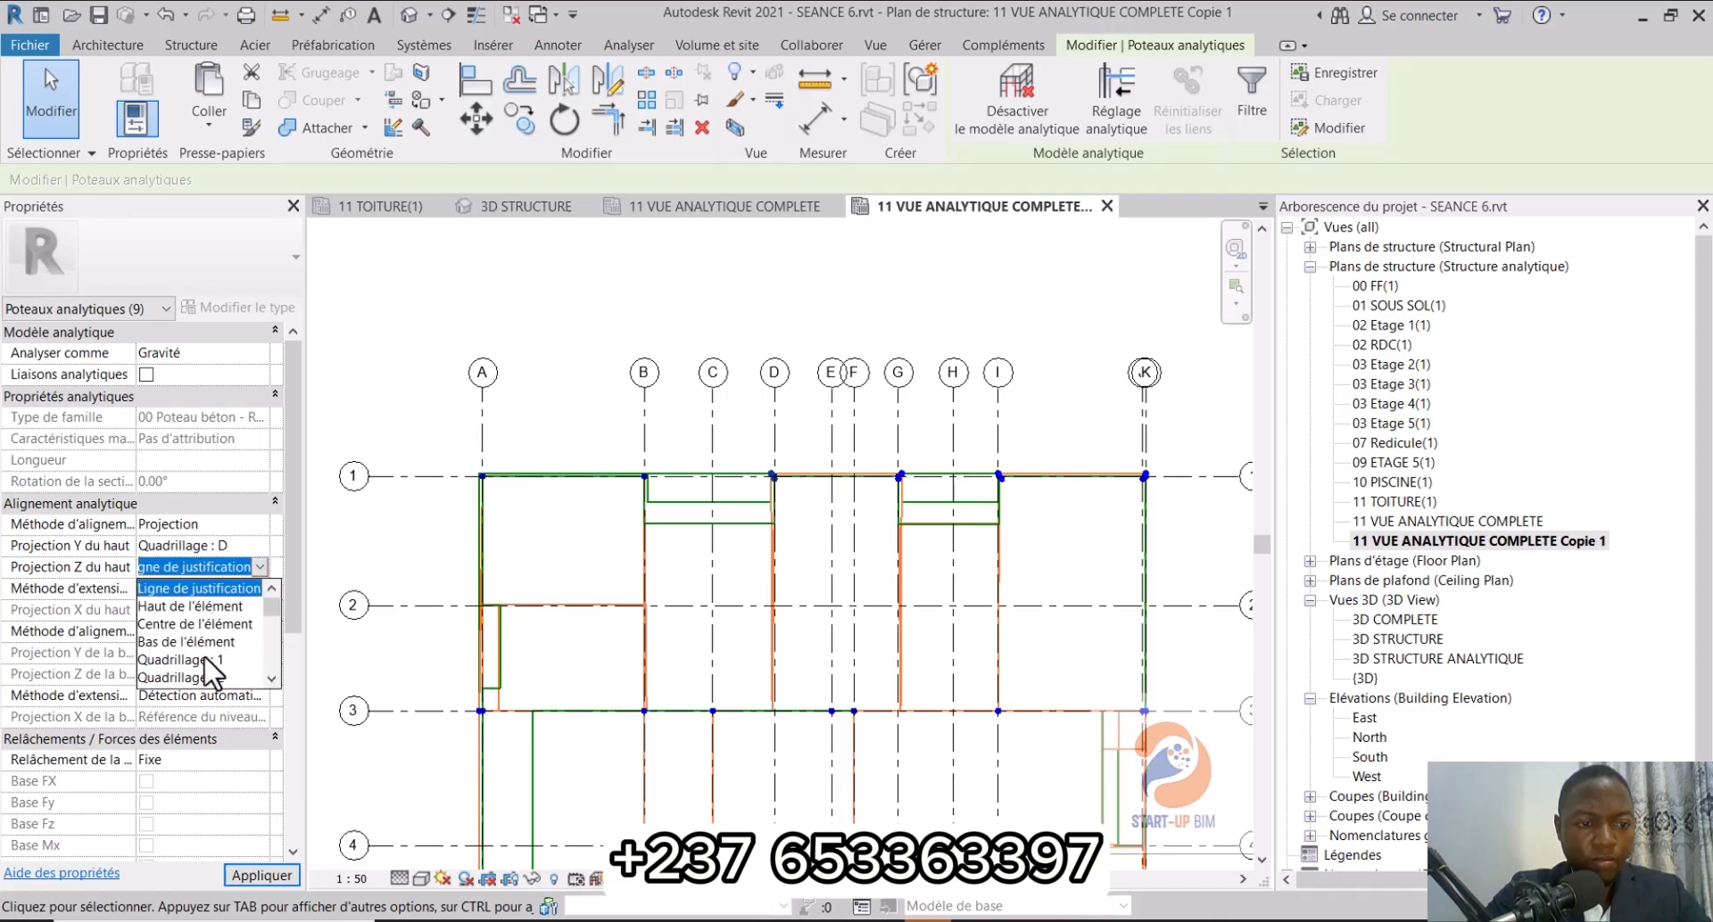
left_click(207, 659)
Step: Set the D-1 columns' base alignment to Projection, with Y on Quadrillage : D and Z on Quadrillage : 1, and apply the changes
left_click(259, 631)
left_click(214, 673)
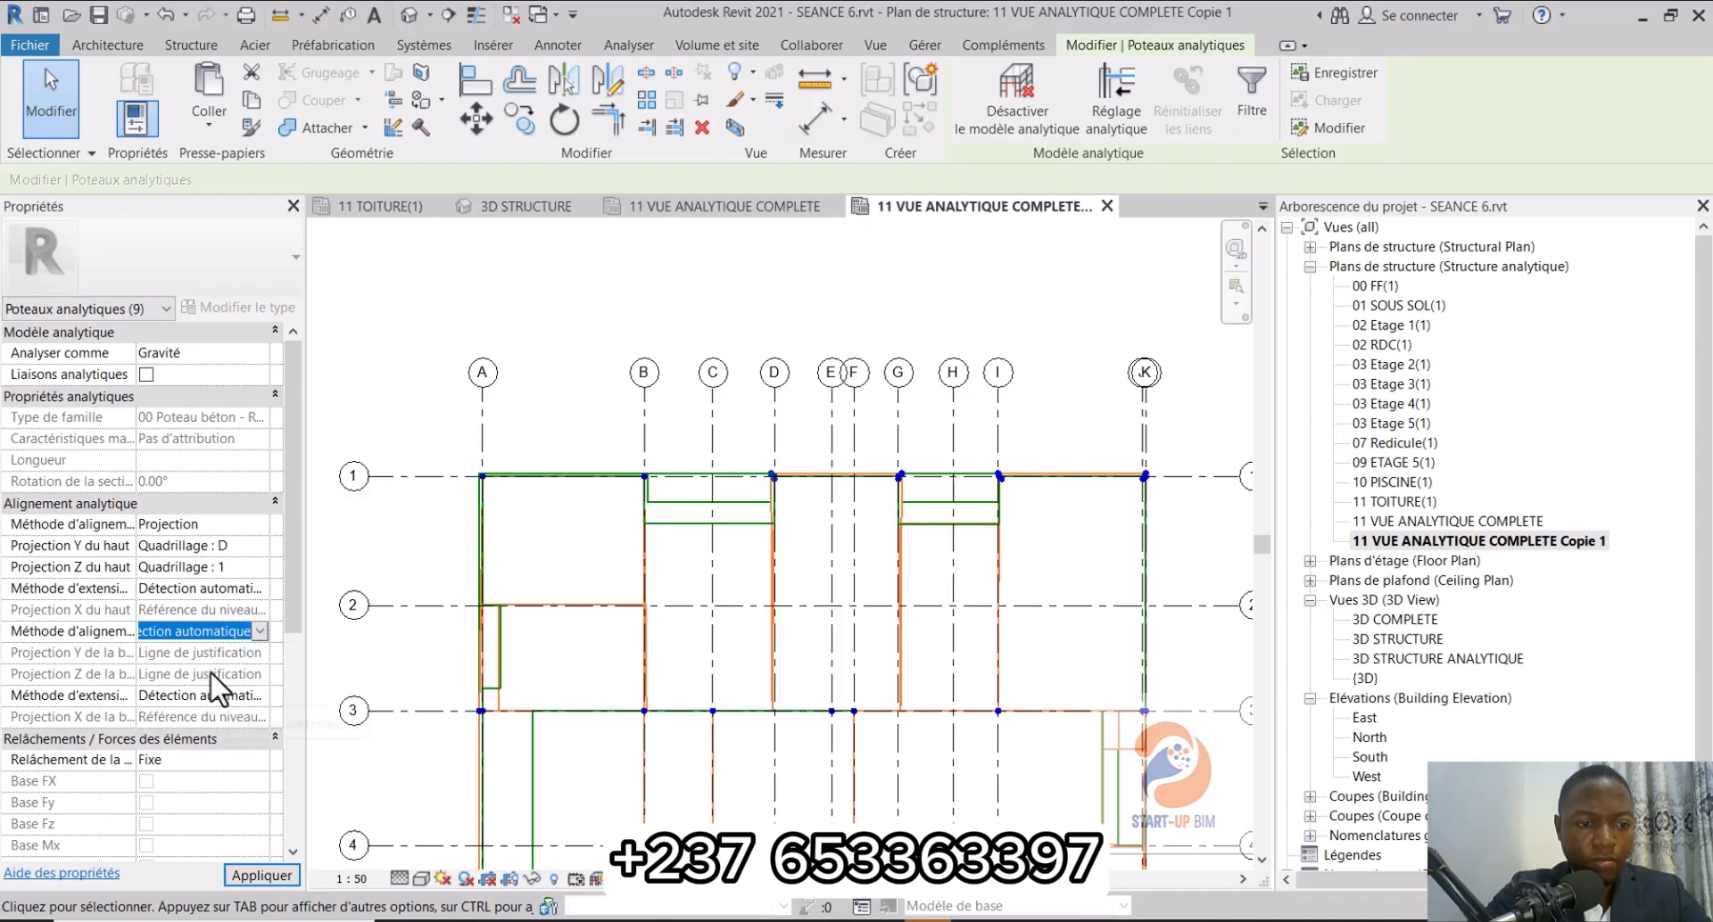
left_click(255, 652)
left_click(259, 652)
scroll(240, 740, "down", 6)
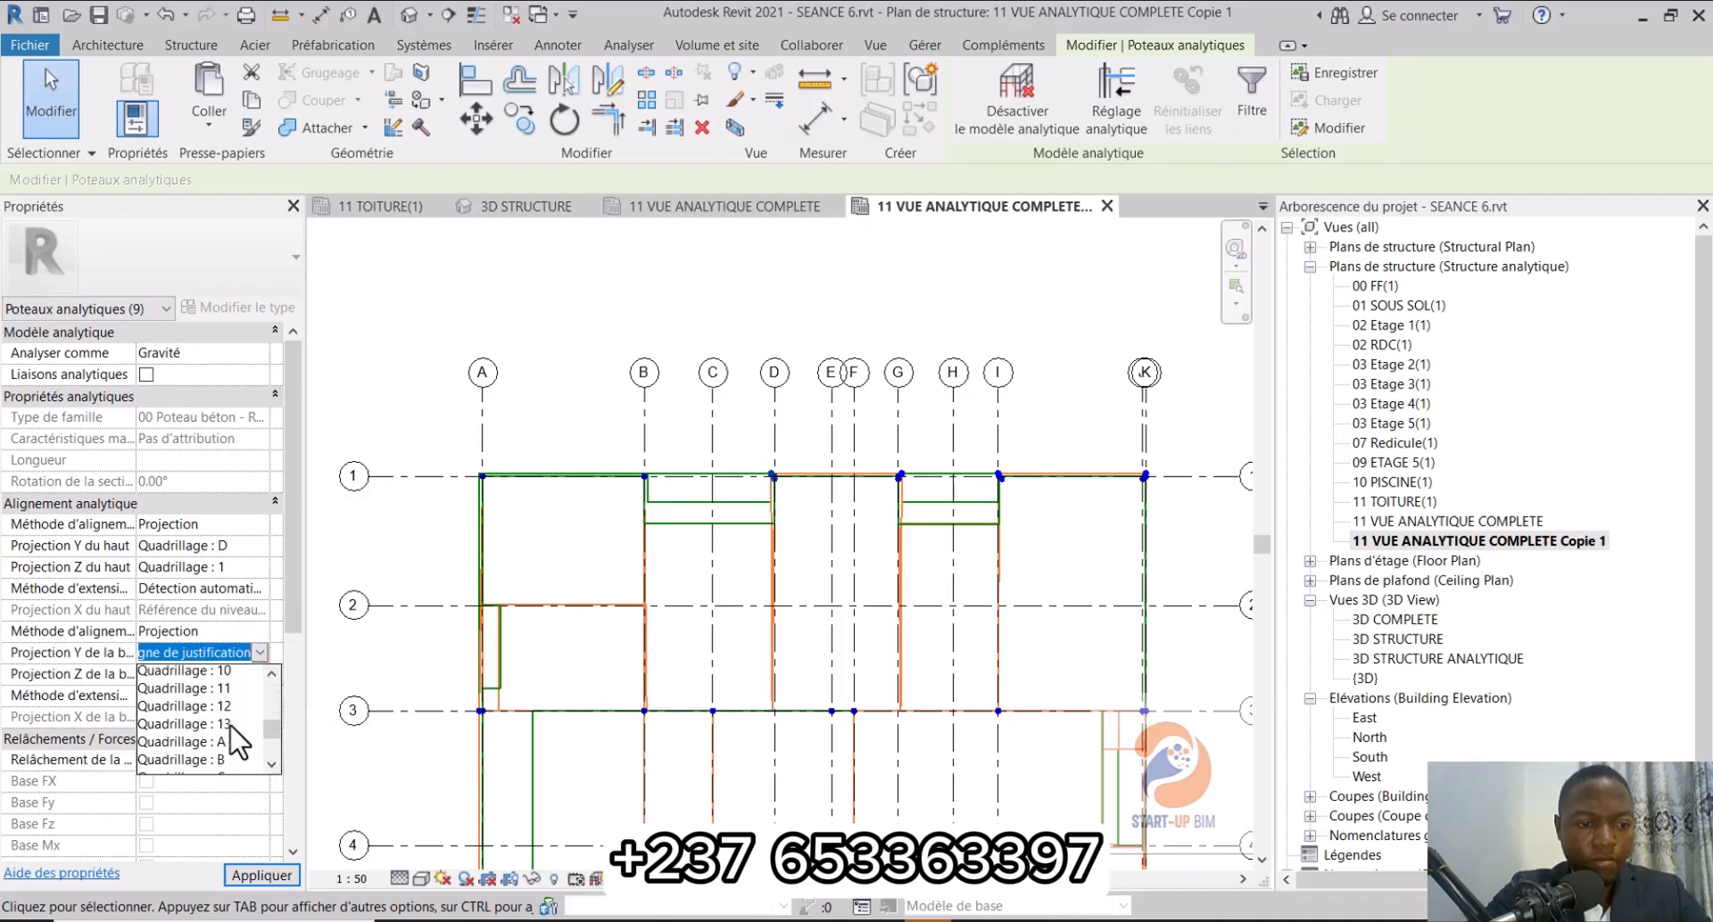
left_click(196, 710)
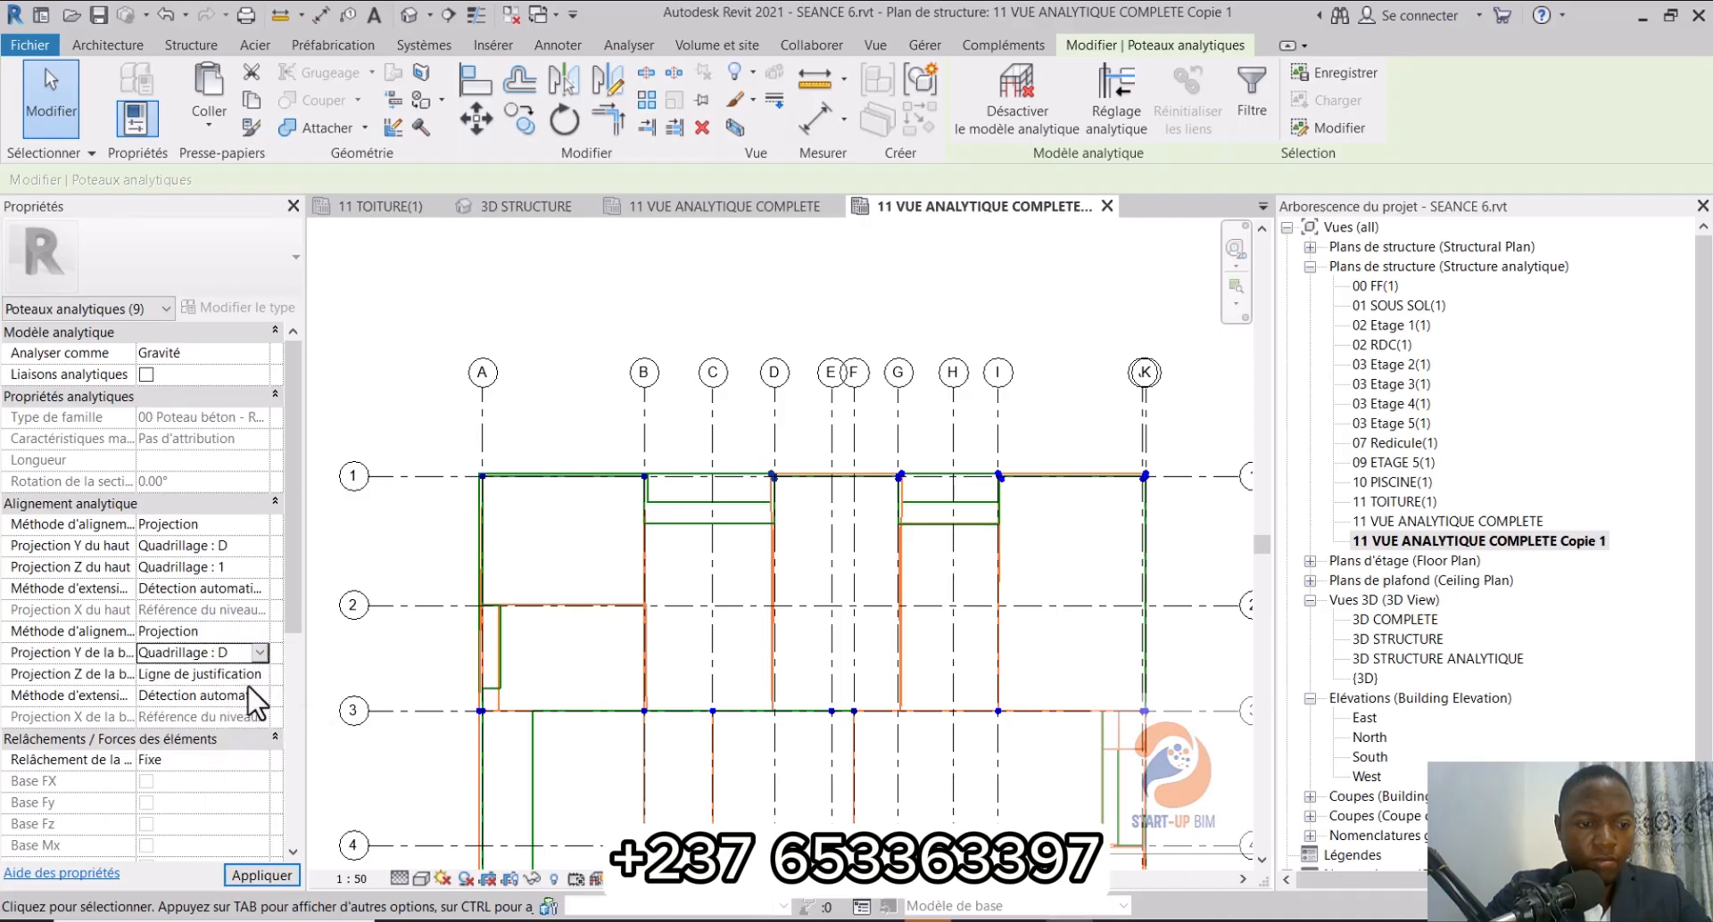
left_click(259, 674)
left_click(259, 673)
left_click(219, 715)
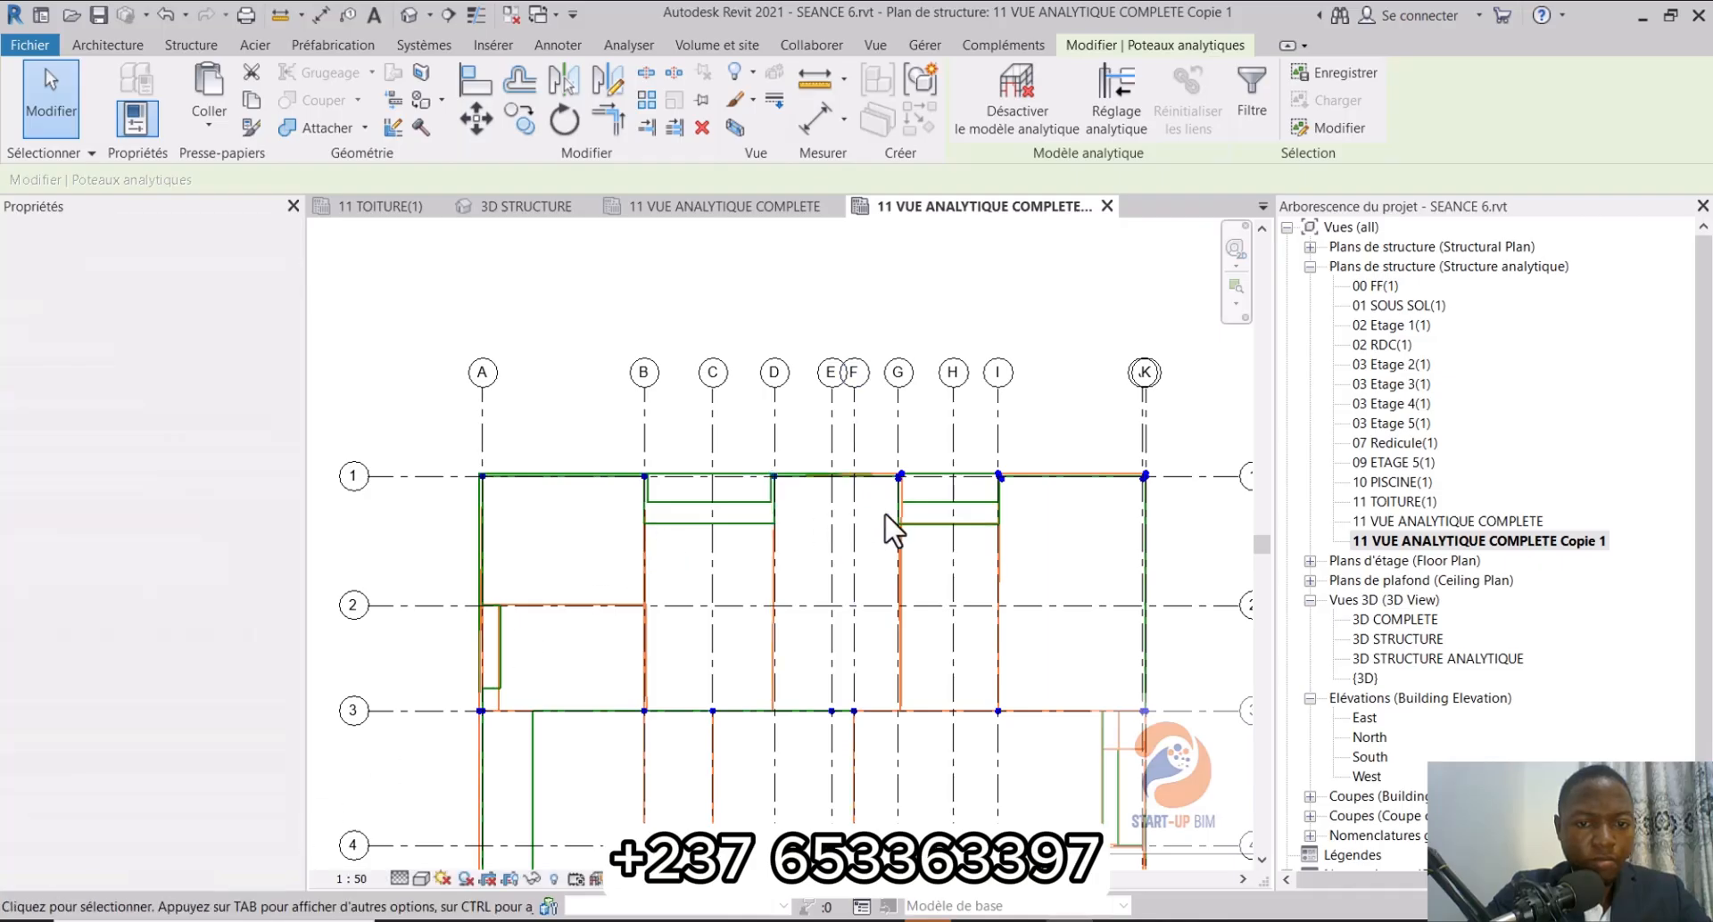
Step: Select the analytical columns at G-1 and set their top alignment to Projection, with Y on Quadrillage : 1 and Z on Quadrillage : G
scroll(897, 477, "up", 3)
left_click_drag(867, 437, 918, 495)
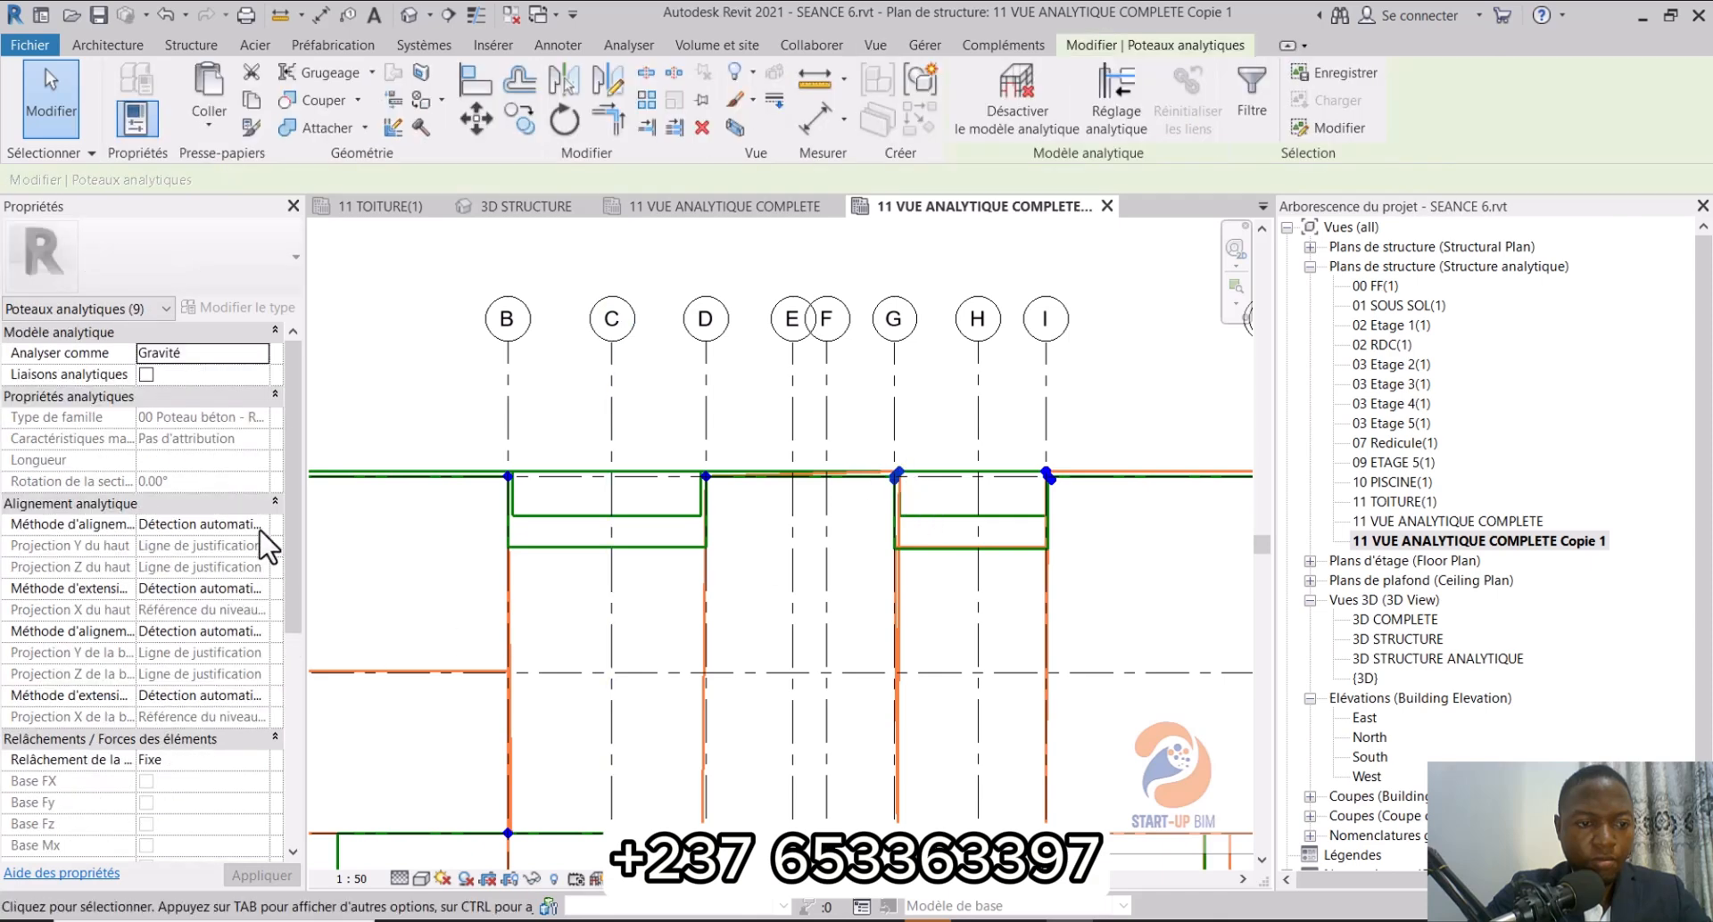
left_click(262, 524)
left_click(174, 561)
left_click(259, 545)
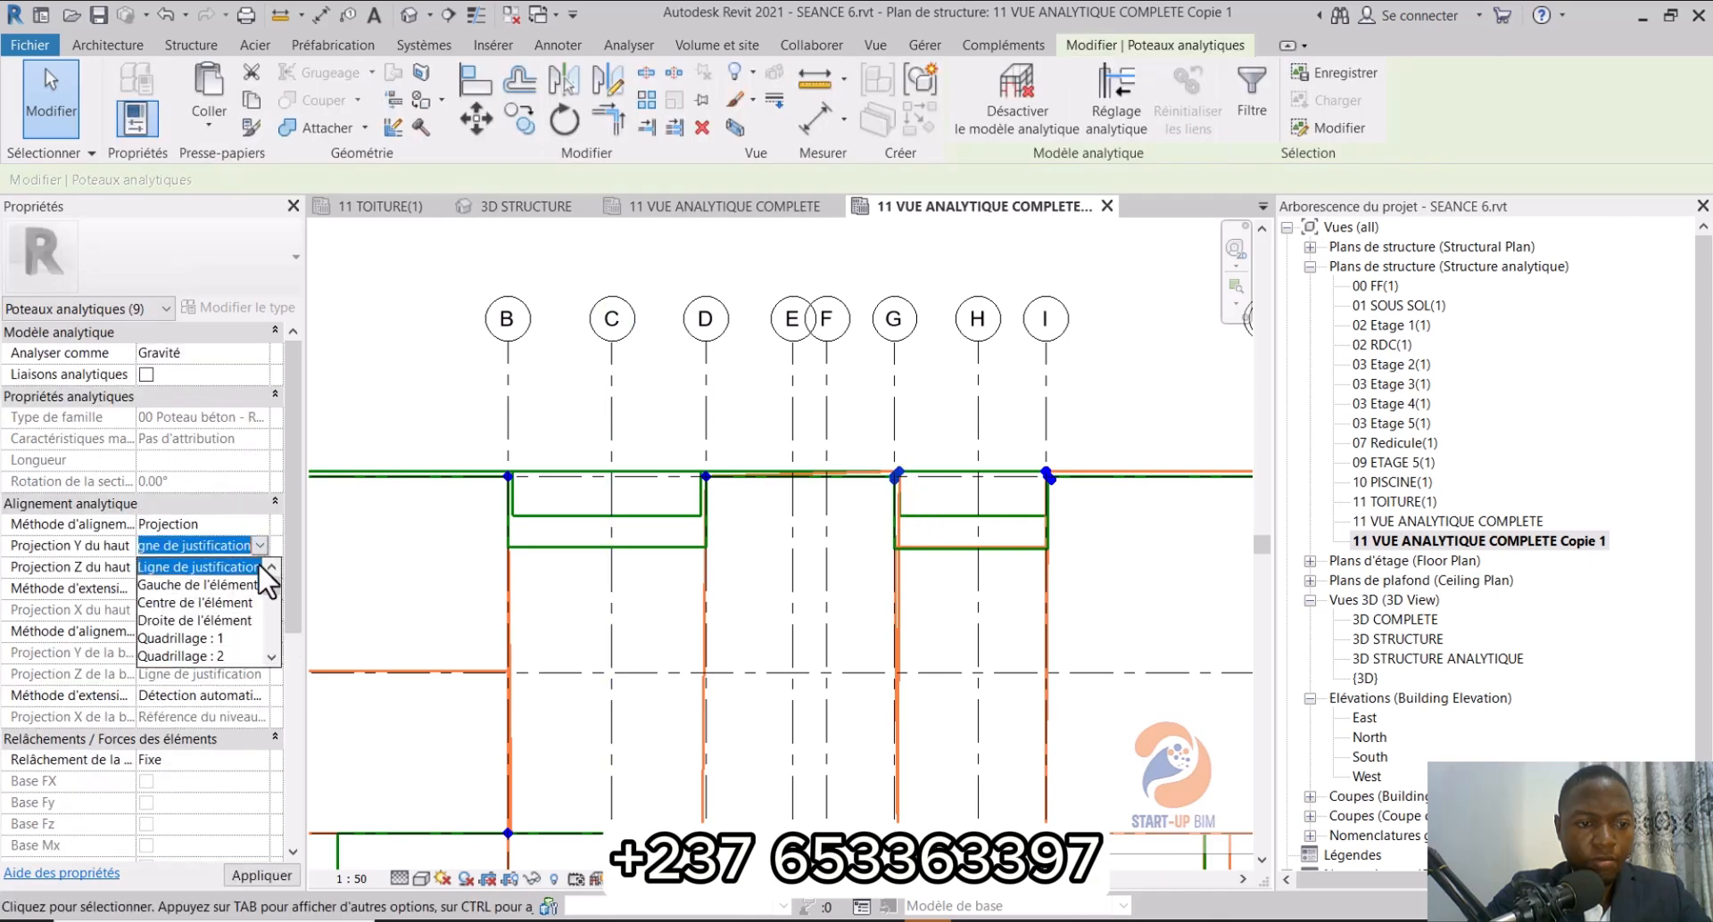
left_click(211, 639)
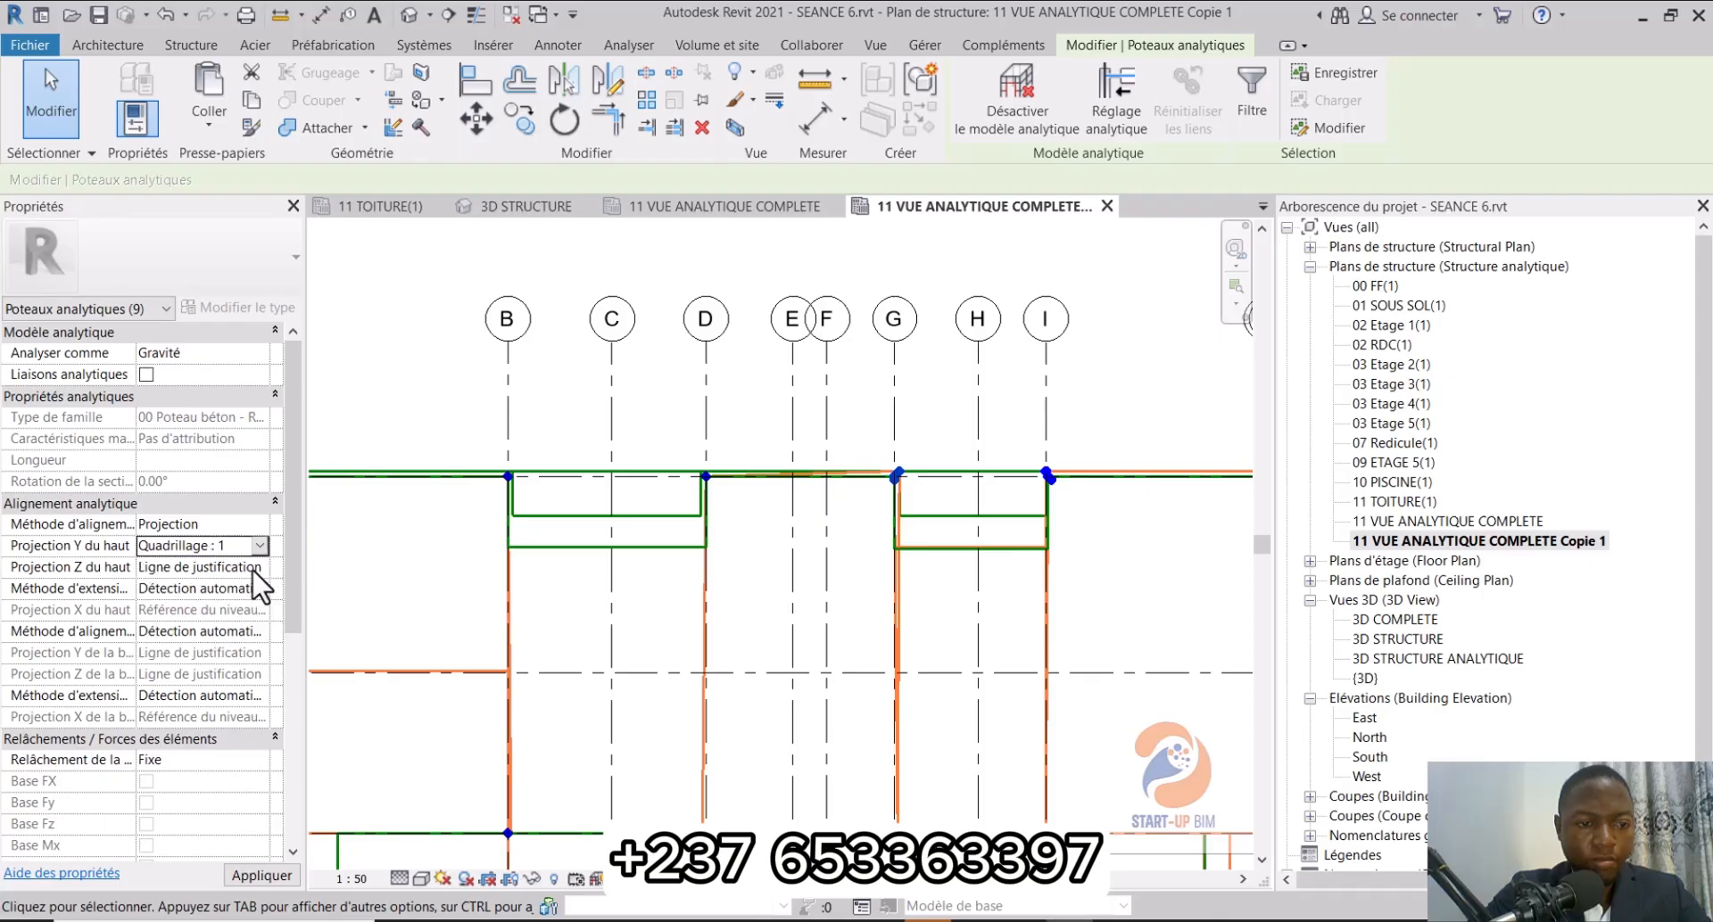
left_click(259, 567)
scroll(230, 649, "down", 1)
scroll(230, 649, "down", 3)
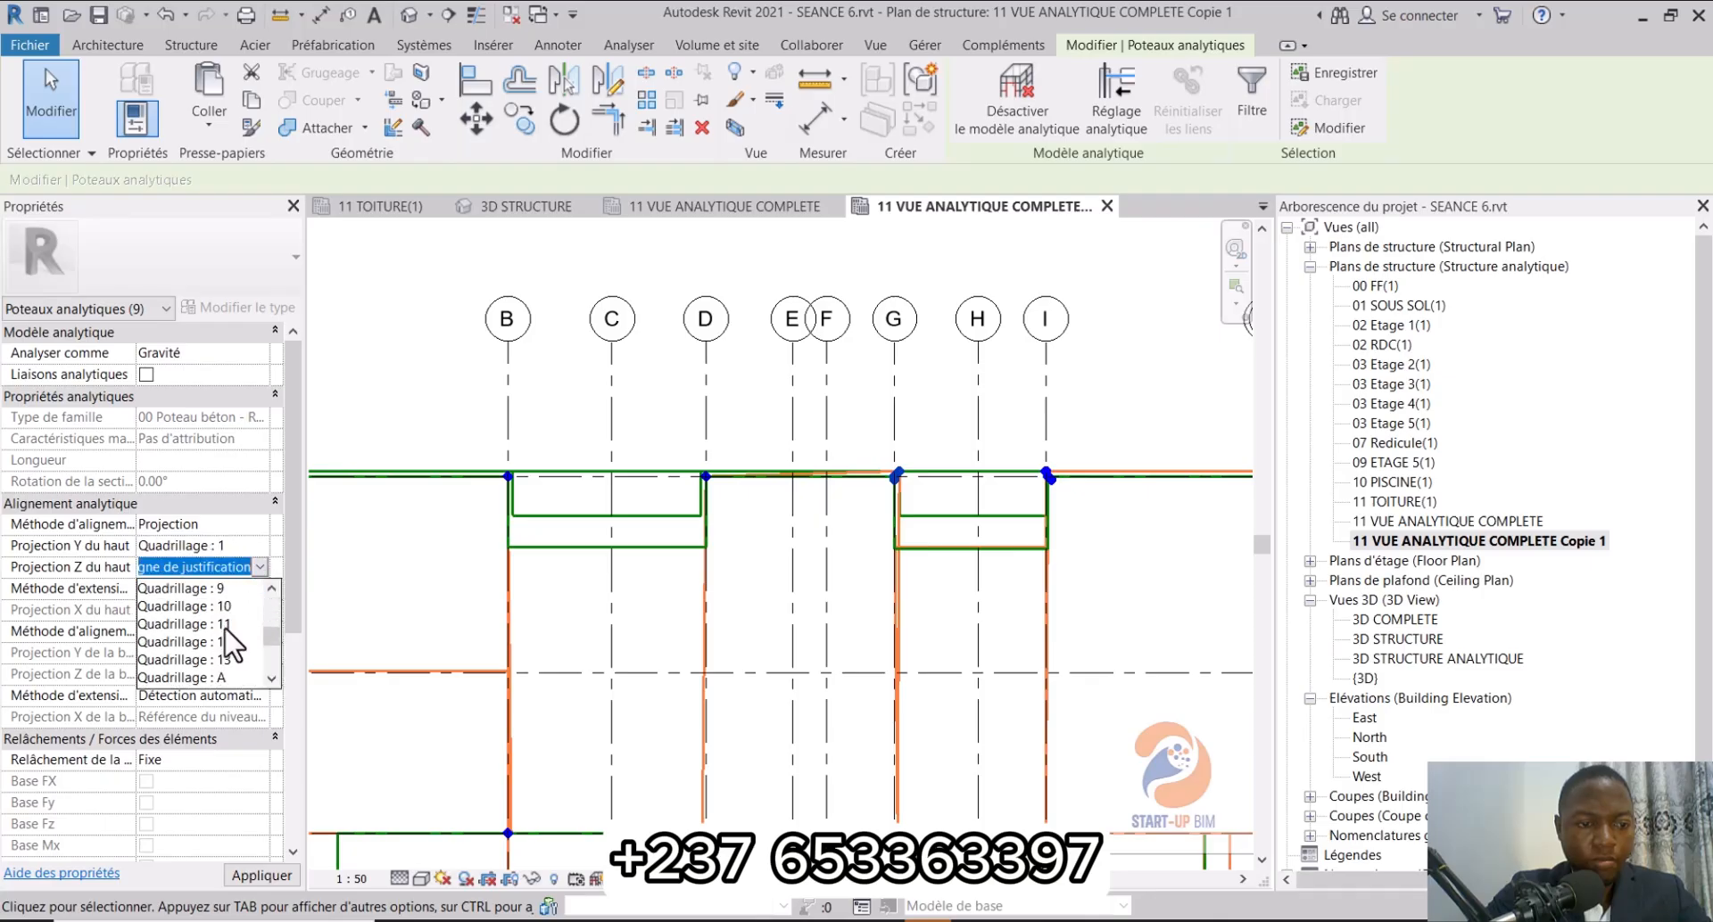
left_click(223, 676)
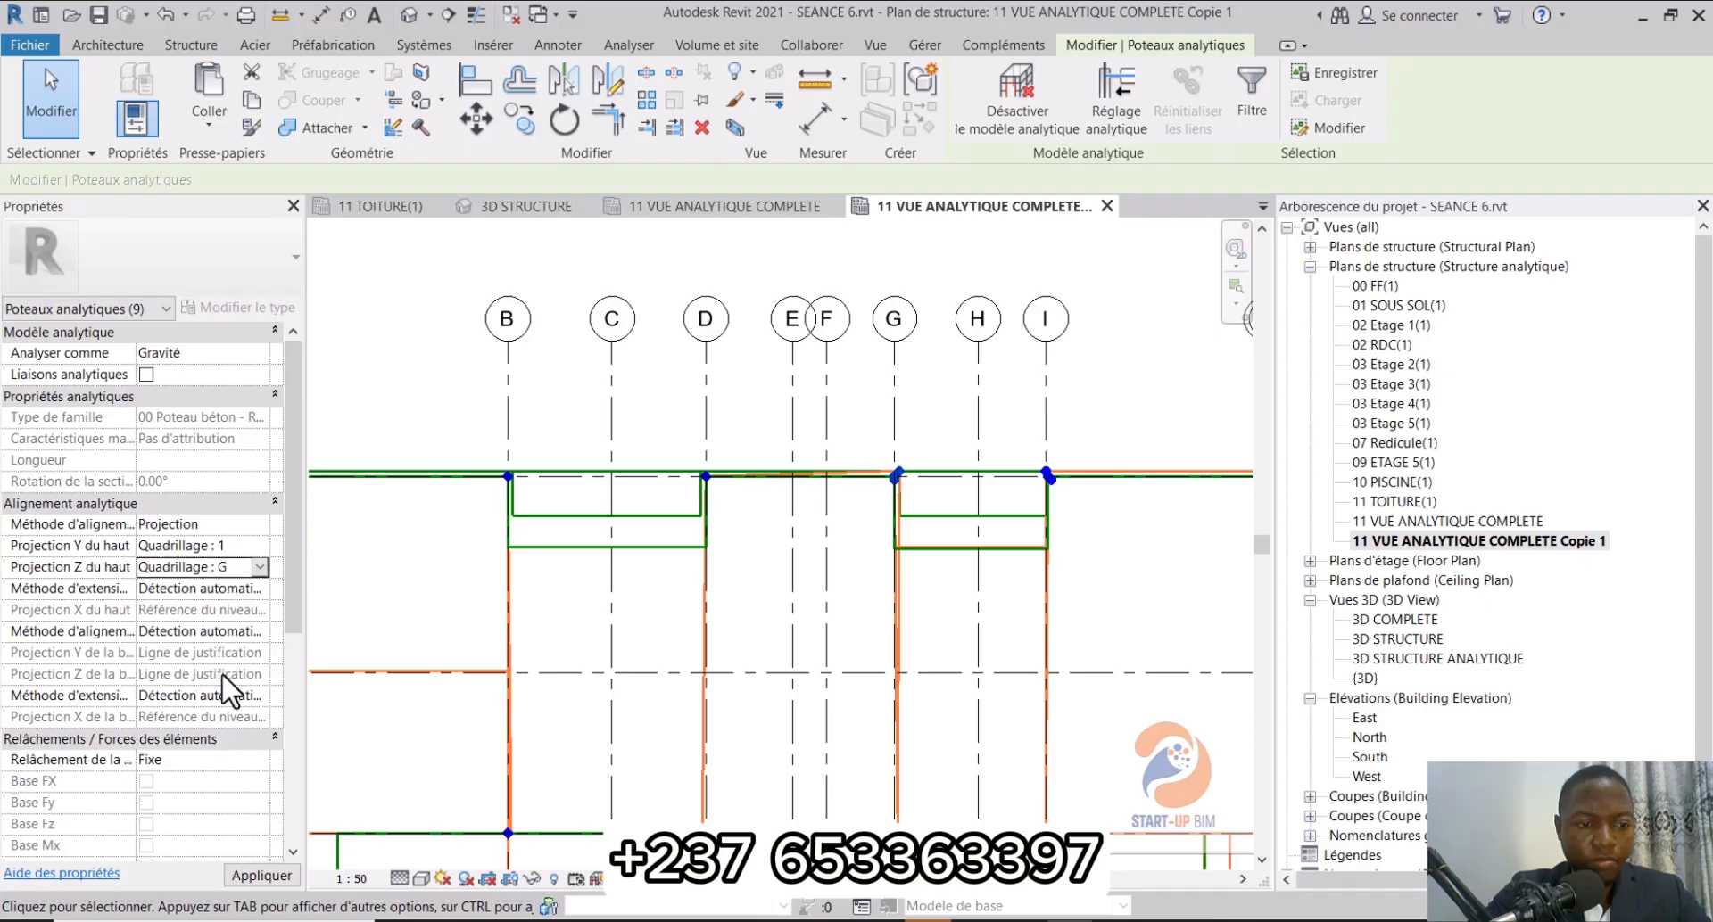
Step: Set the G-1 columns' base alignment to Projection, with Y on Quadrillage : 1 and Z on Quadrillage : G, and apply the changes
left_click(258, 631)
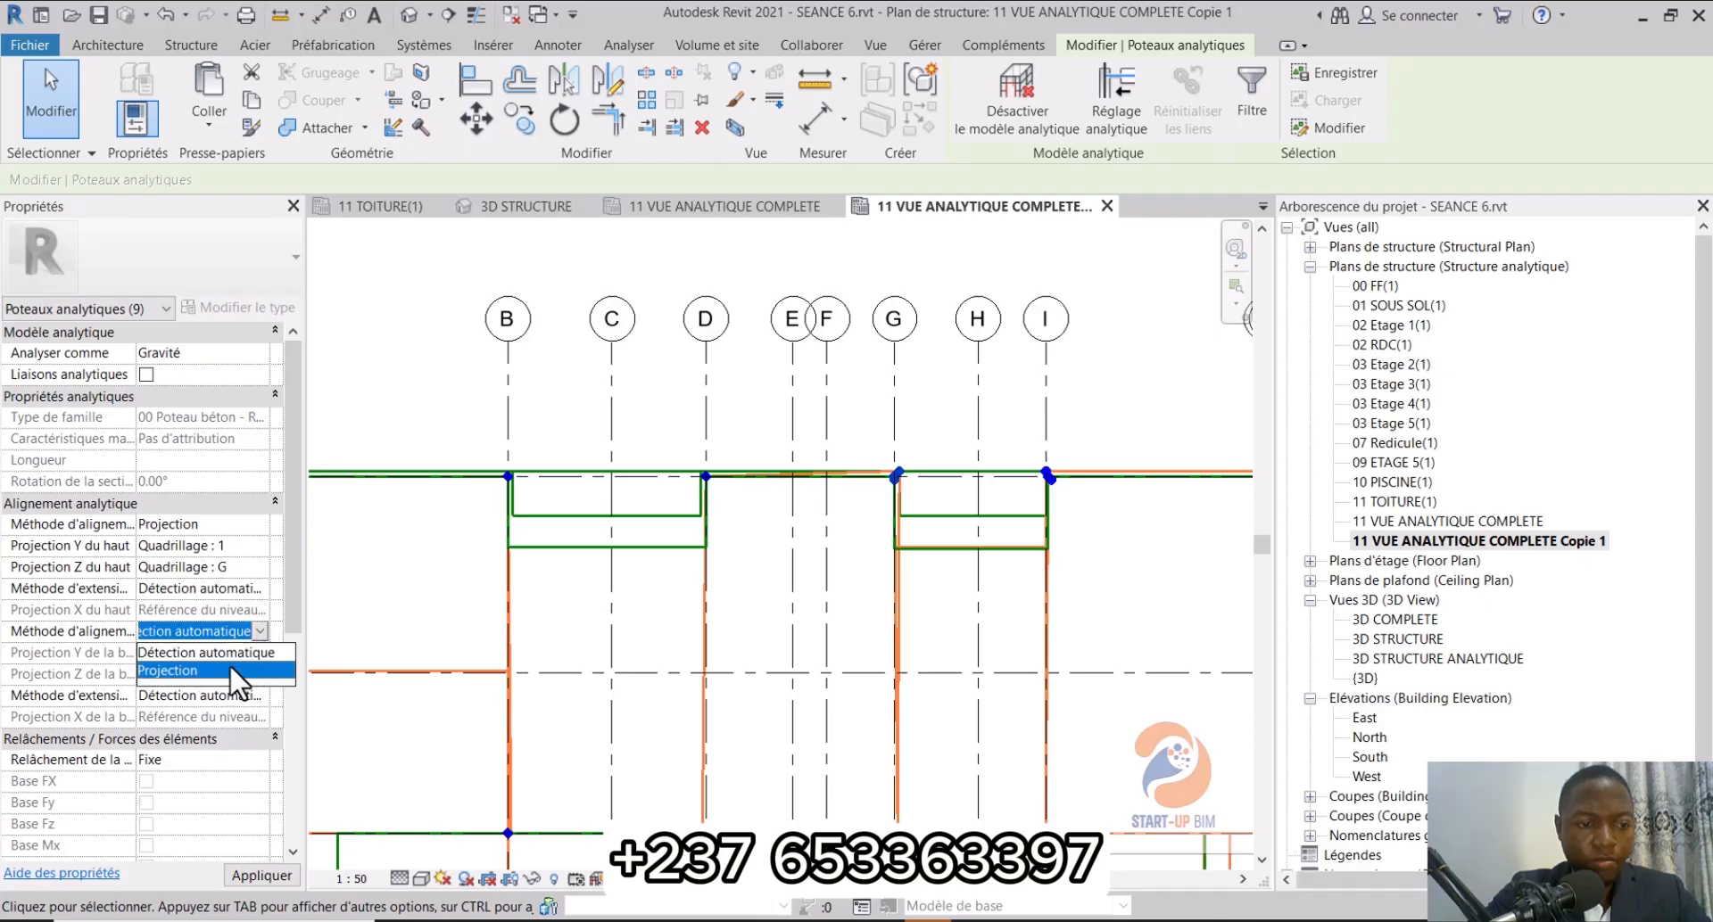
left_click(230, 670)
left_click(259, 652)
left_click(221, 745)
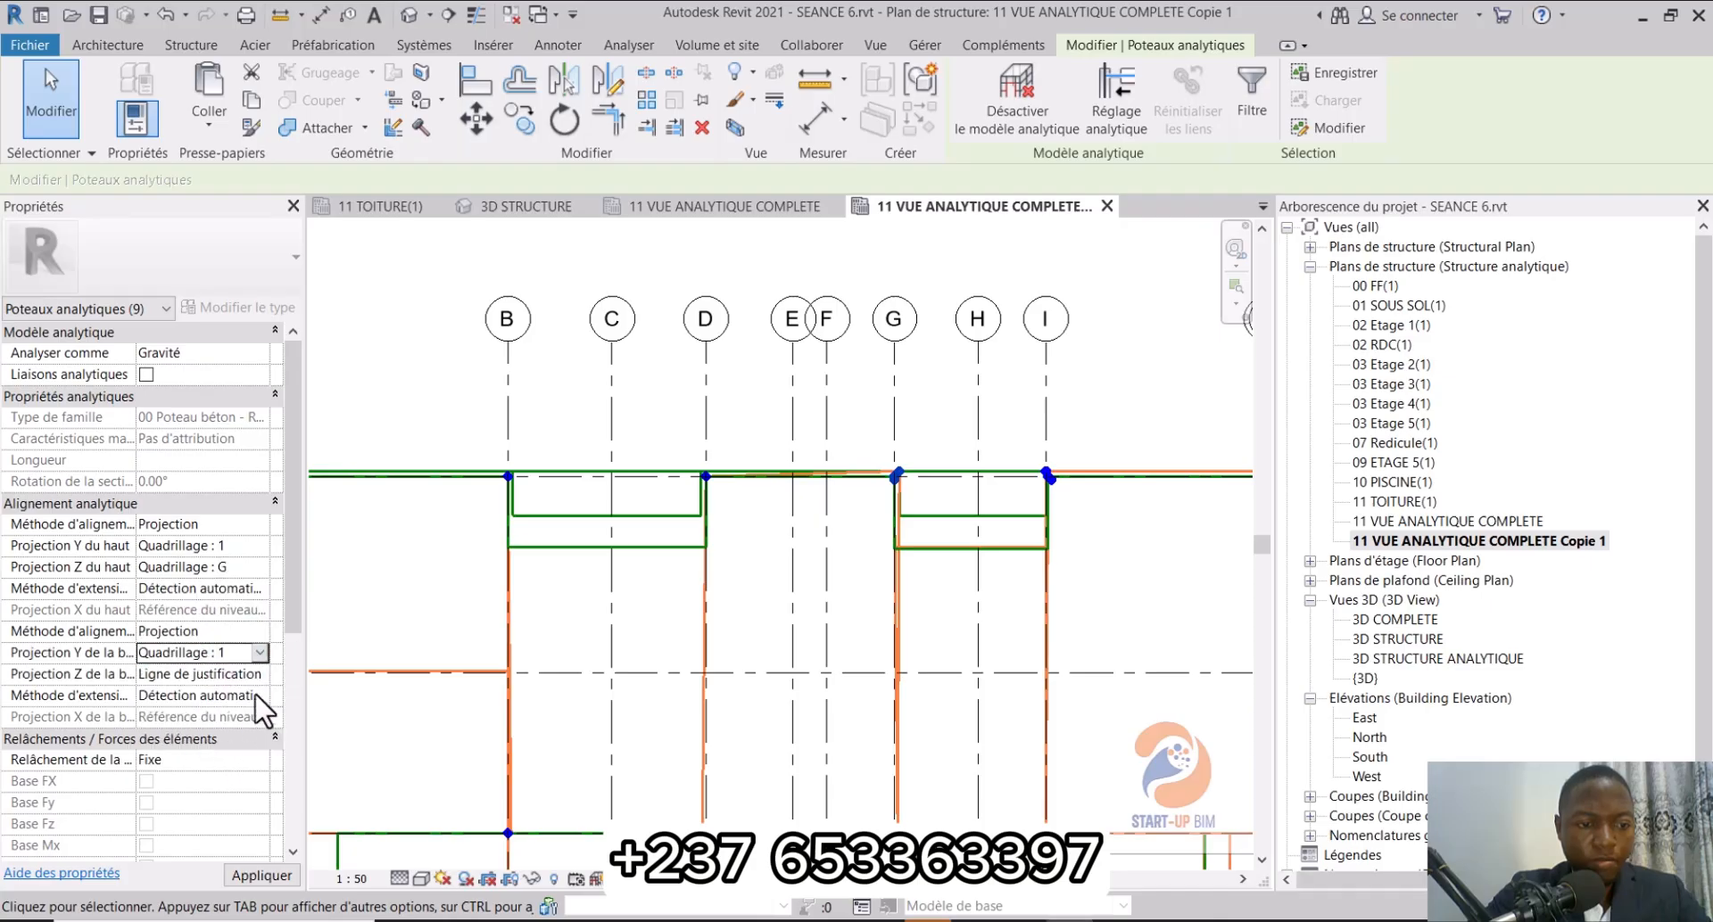
left_click(223, 674)
left_click(259, 674)
scroll(239, 763, "down", 3)
scroll(242, 769, "down", 2)
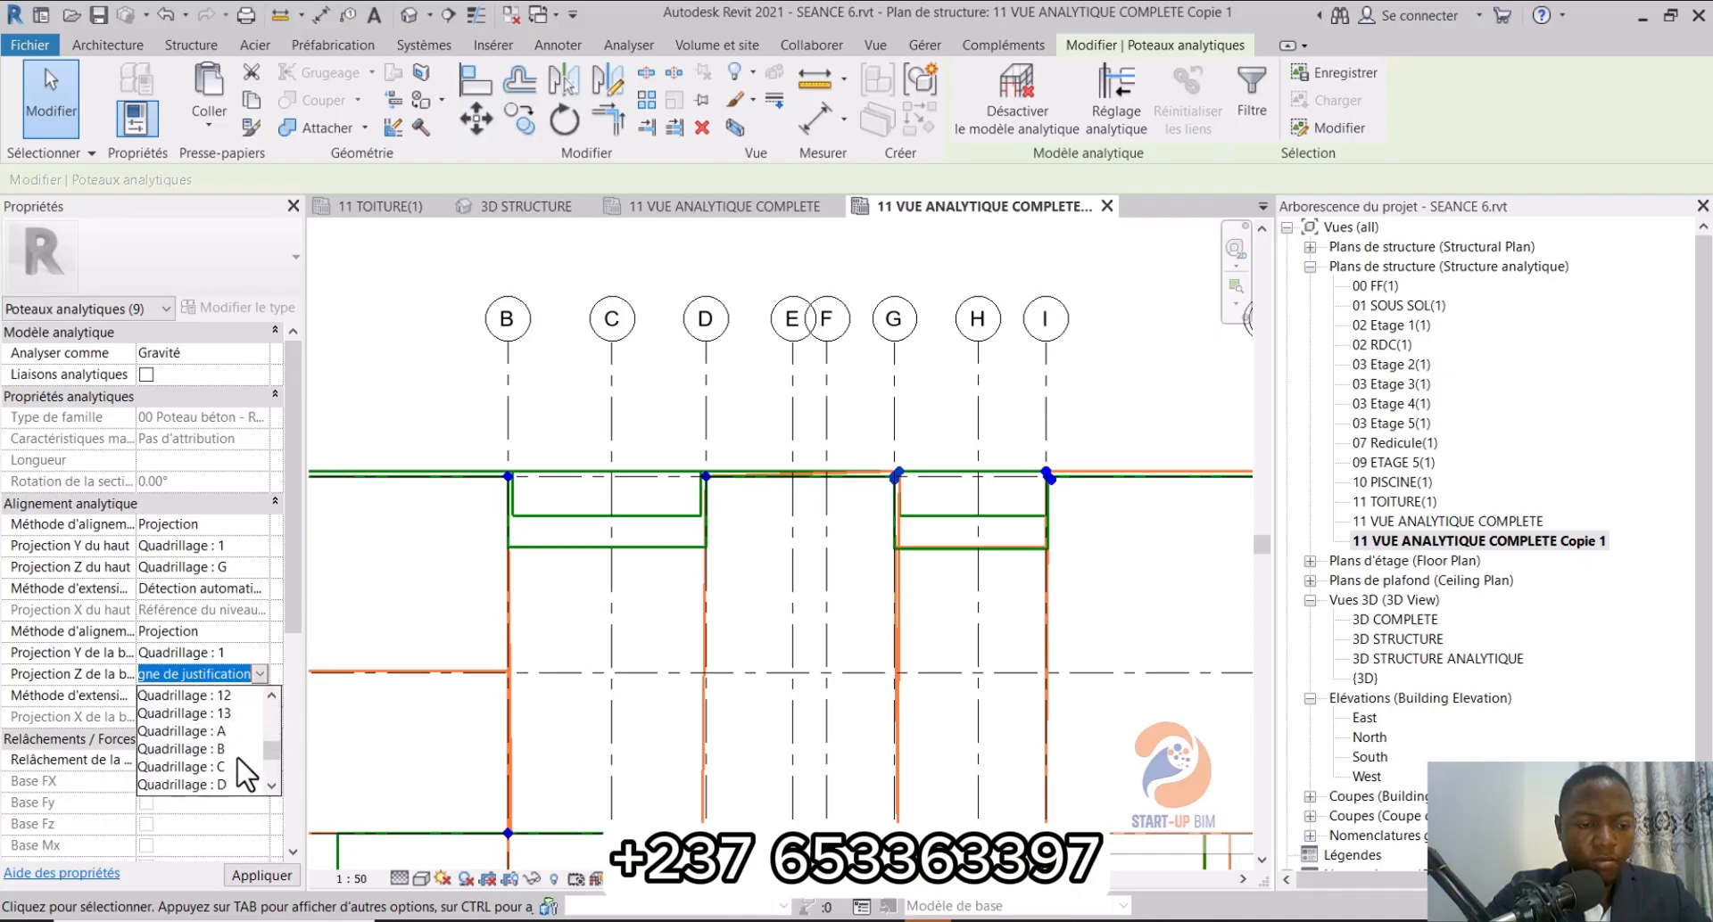
scroll(254, 725, "down", 2)
left_click(231, 732)
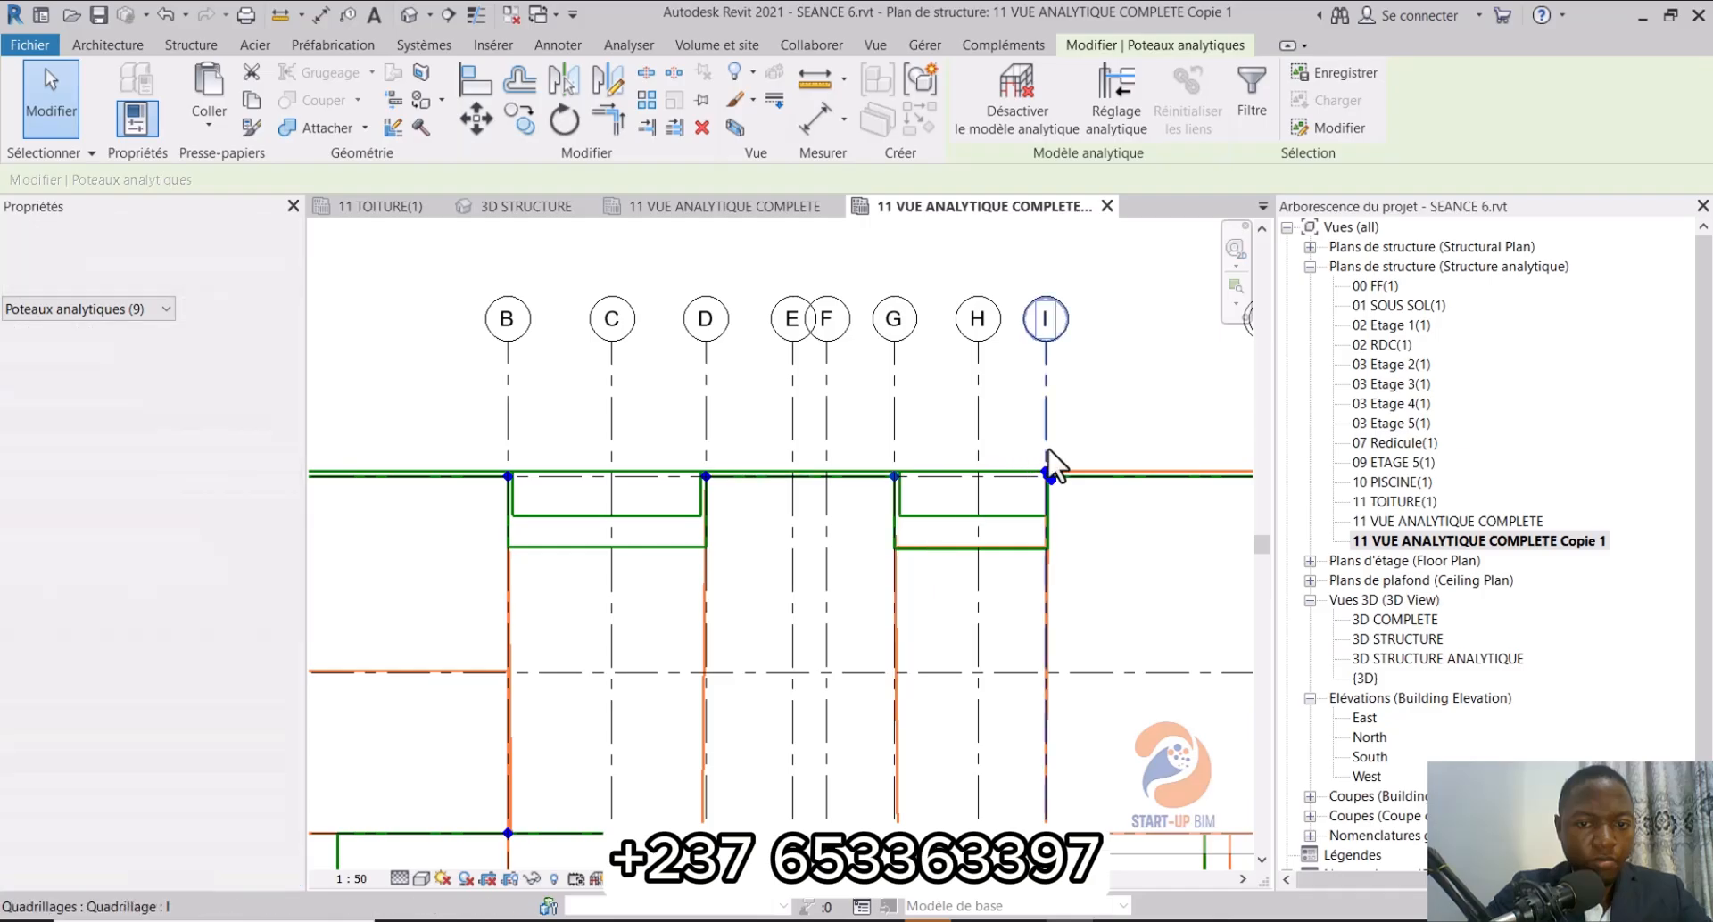
Step: Select the analytical columns at I-1 and set their top alignment to Projection, with Y on Quadrillage : 1 and Z on Quadrillage : I
middle_click_drag(1089, 452, 665, 513)
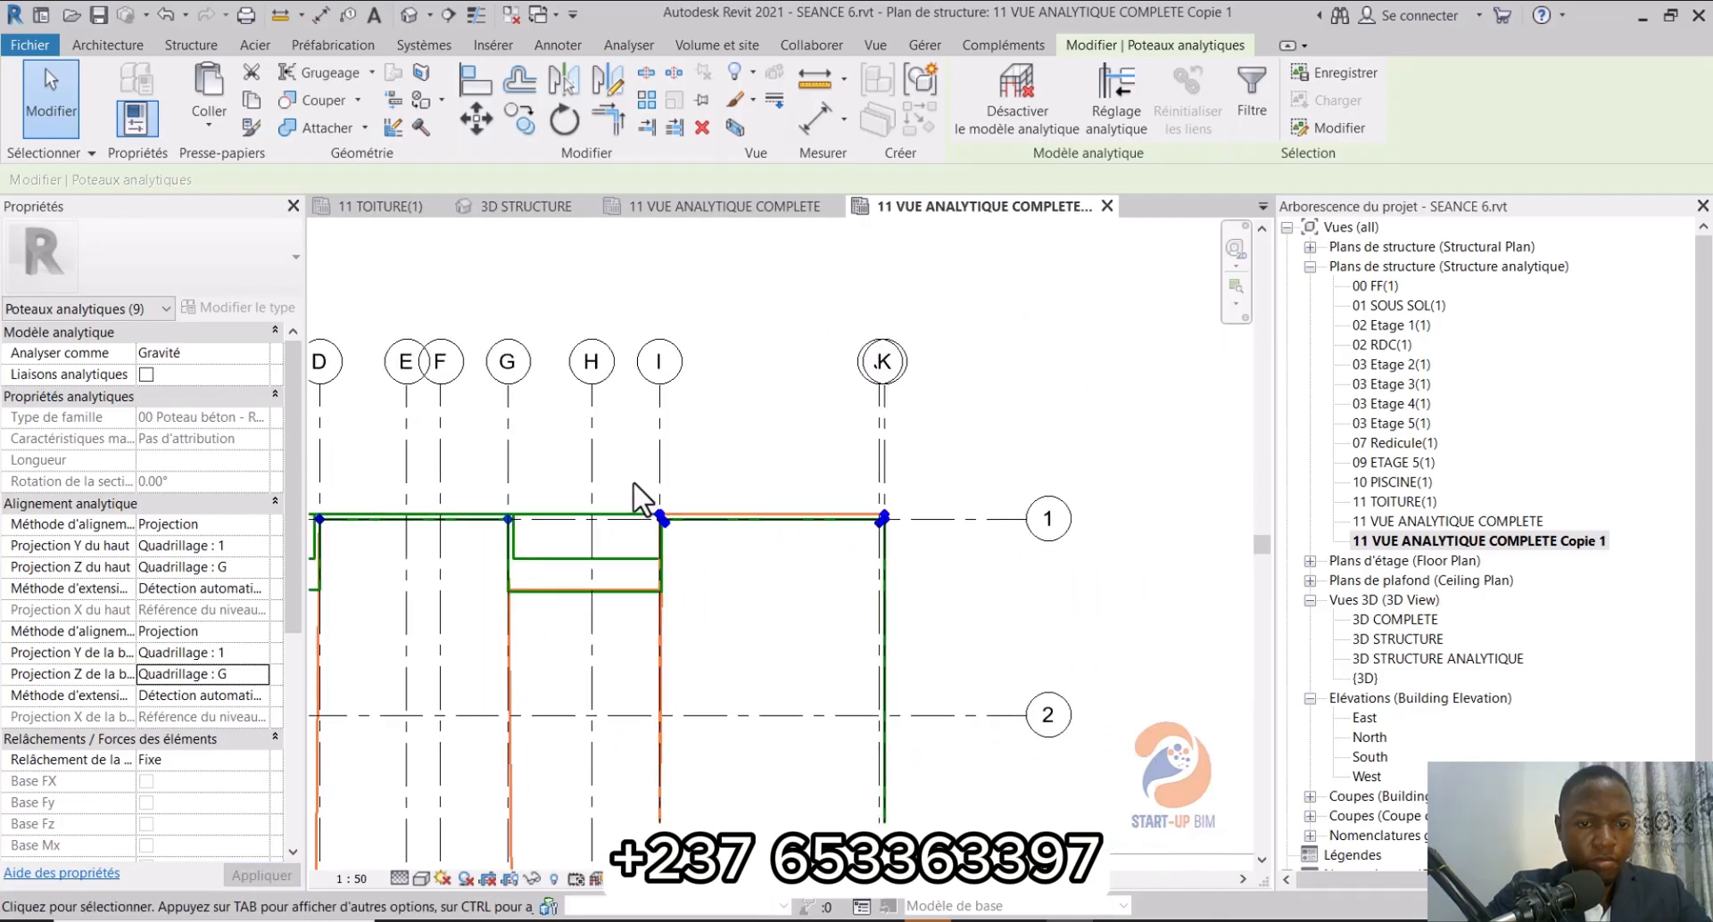
left_click_drag(634, 483, 714, 539)
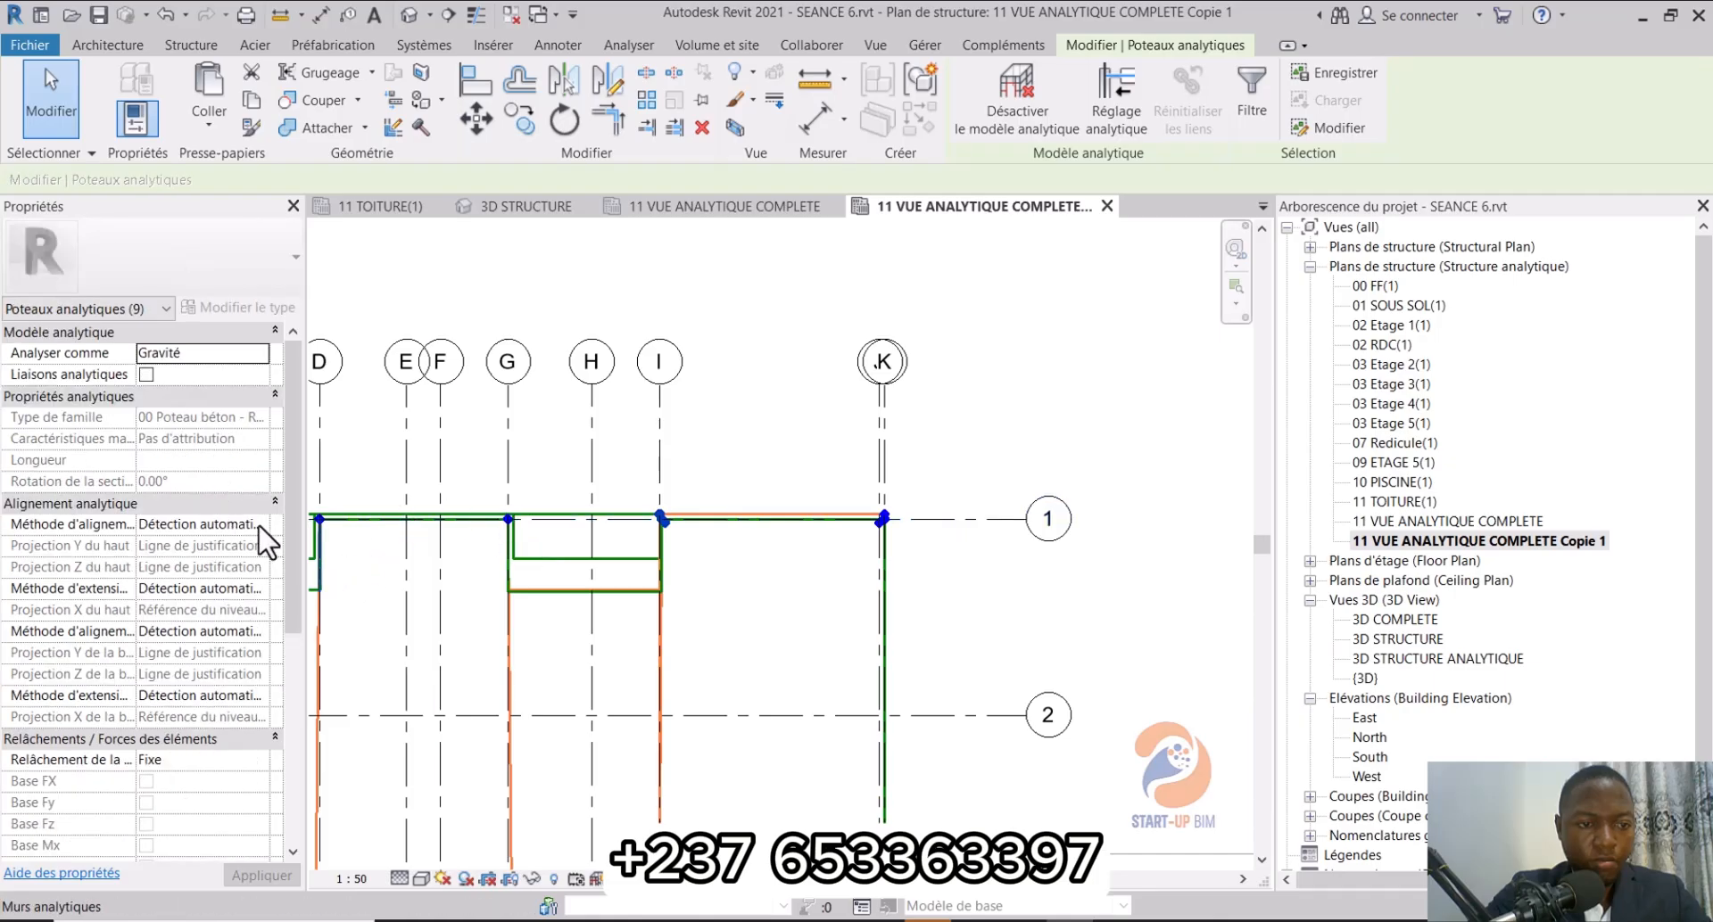
left_click(259, 524)
left_click(224, 564)
left_click(259, 546)
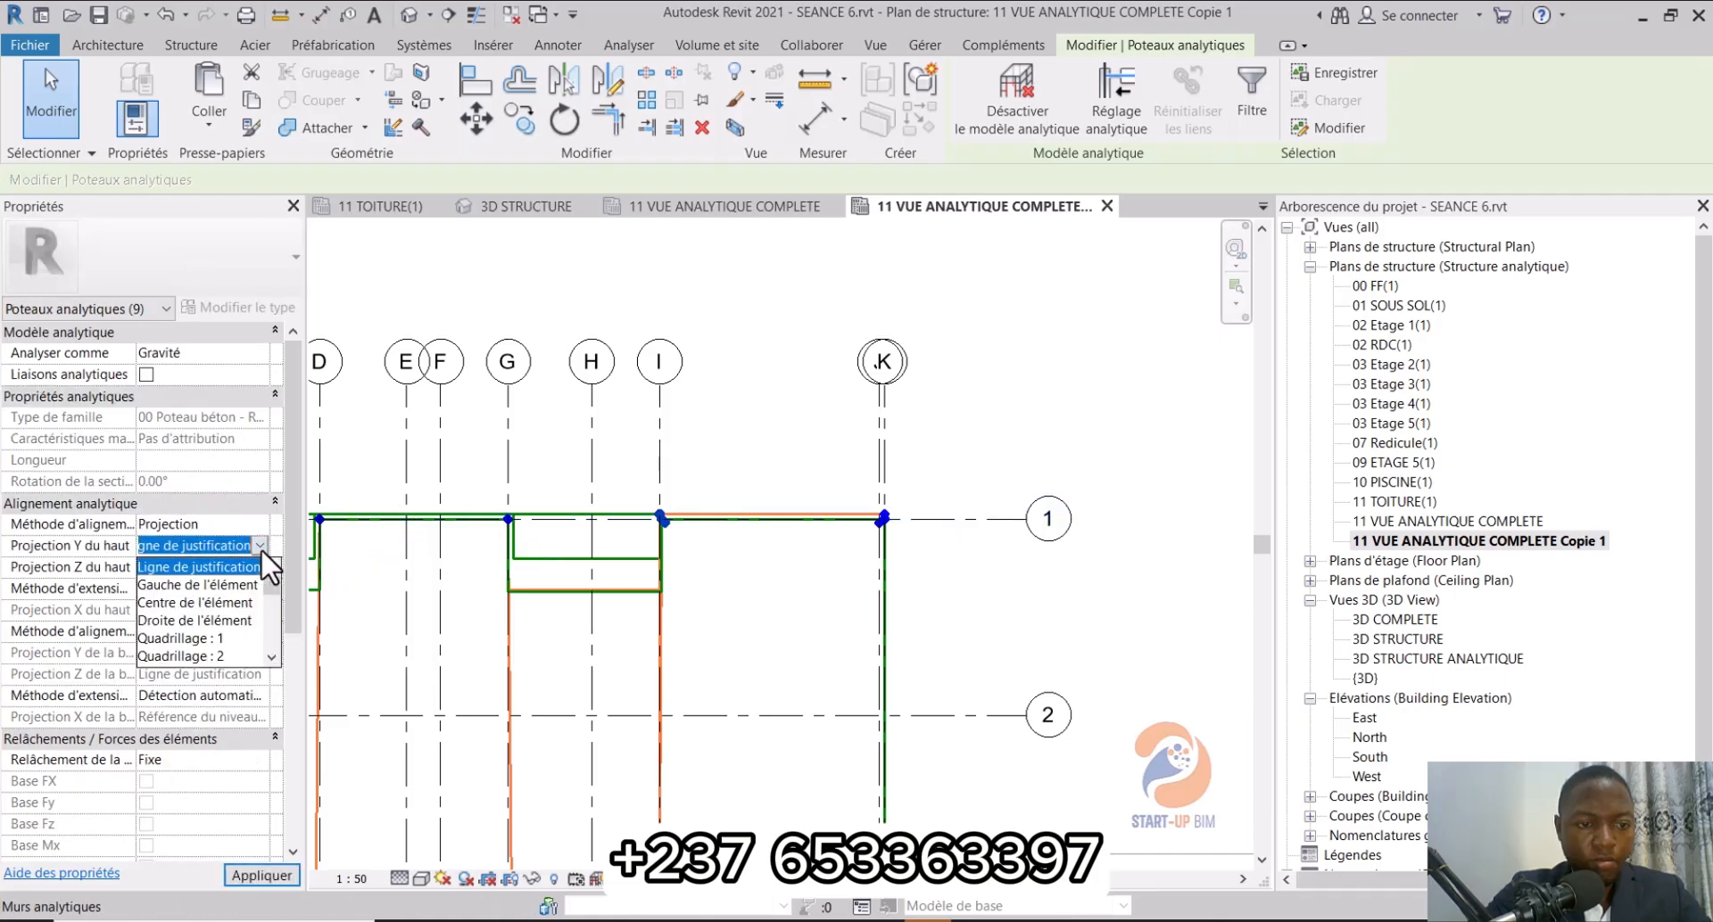
left_click(223, 638)
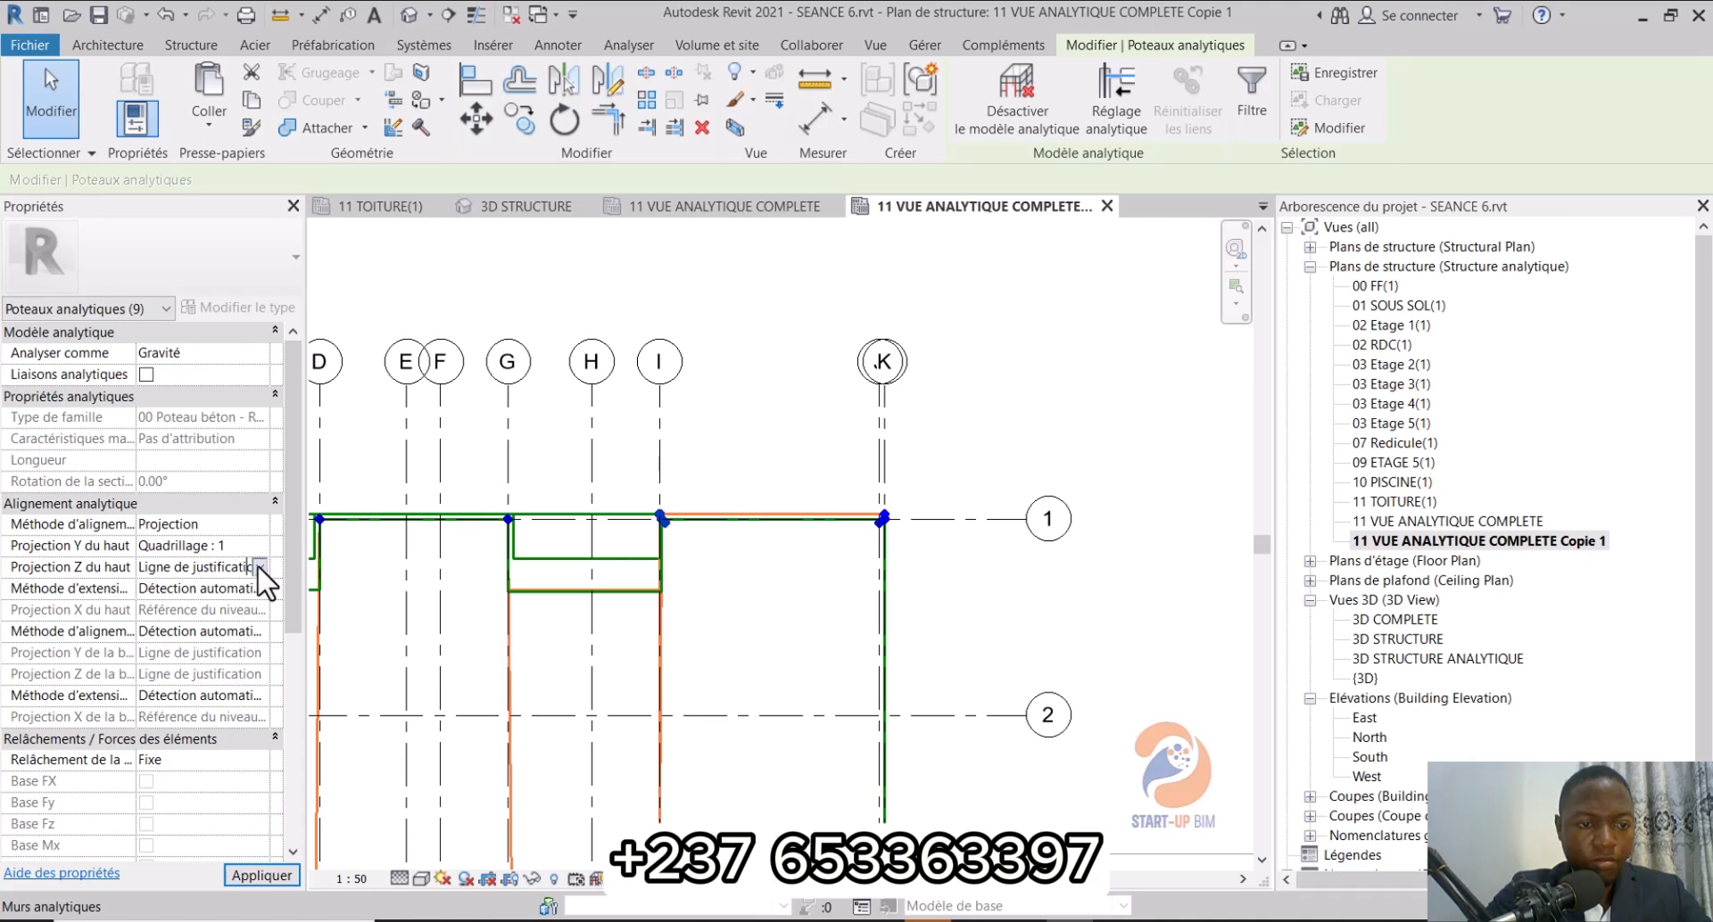
left_click(260, 568)
scroll(242, 657, "down", 5)
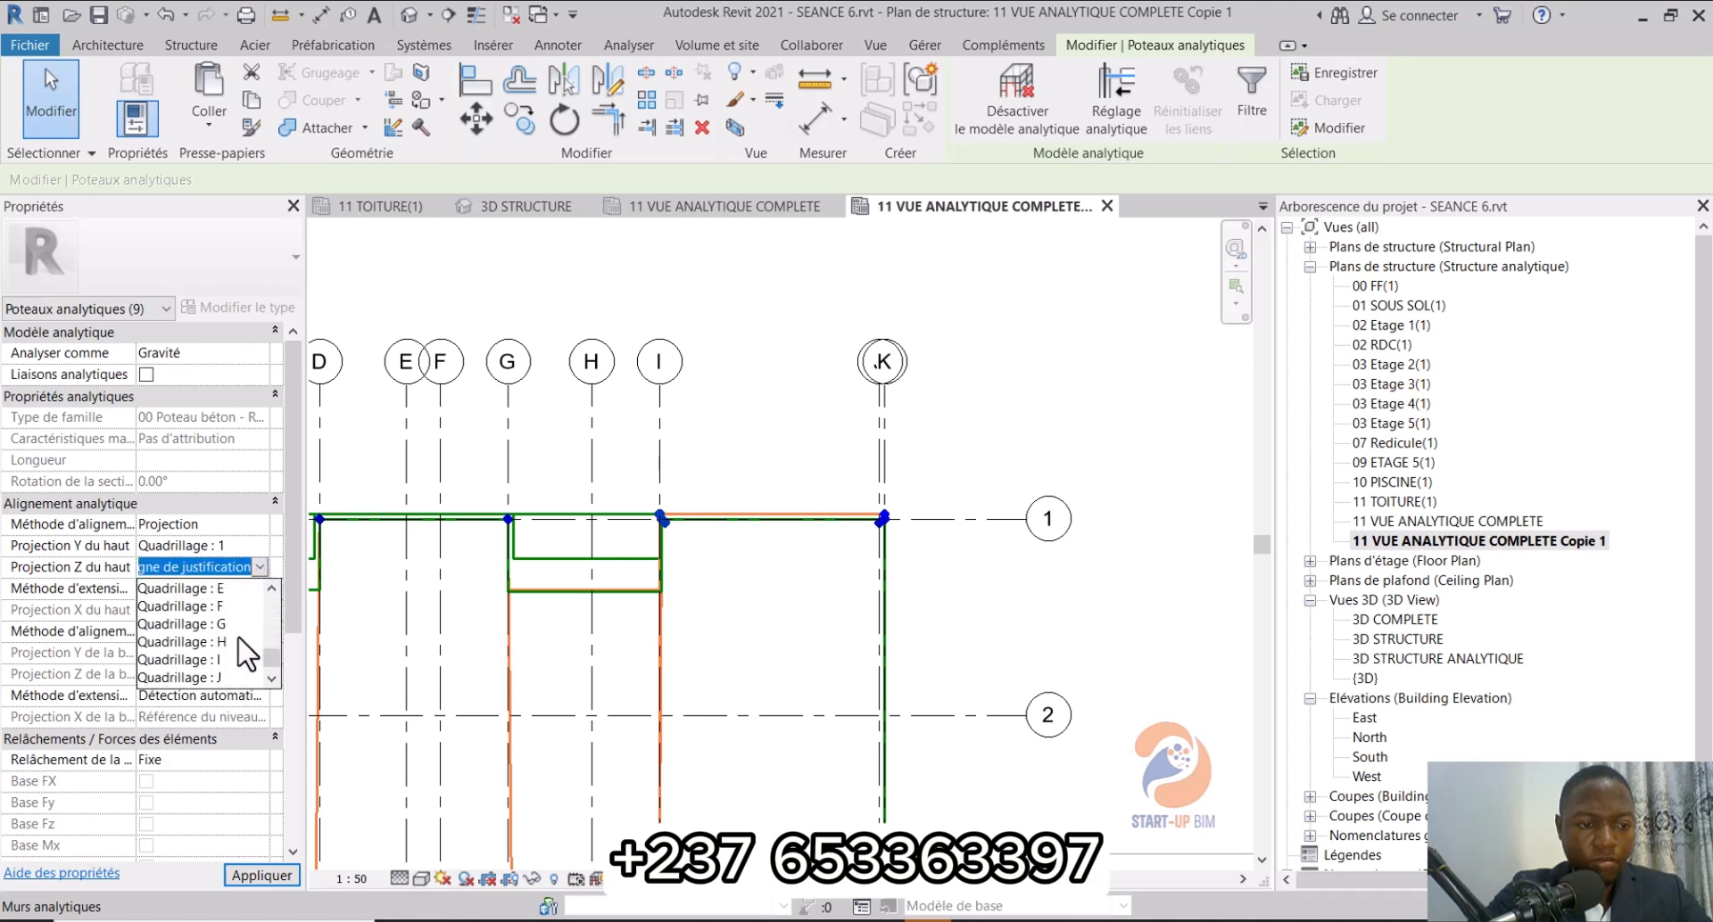
left_click(221, 661)
Step: Set the I-1 columns' base alignment to Projection, with Y on Quadrillage : 1 and Z on Quadrillage : I, and apply the changes
left_click(260, 631)
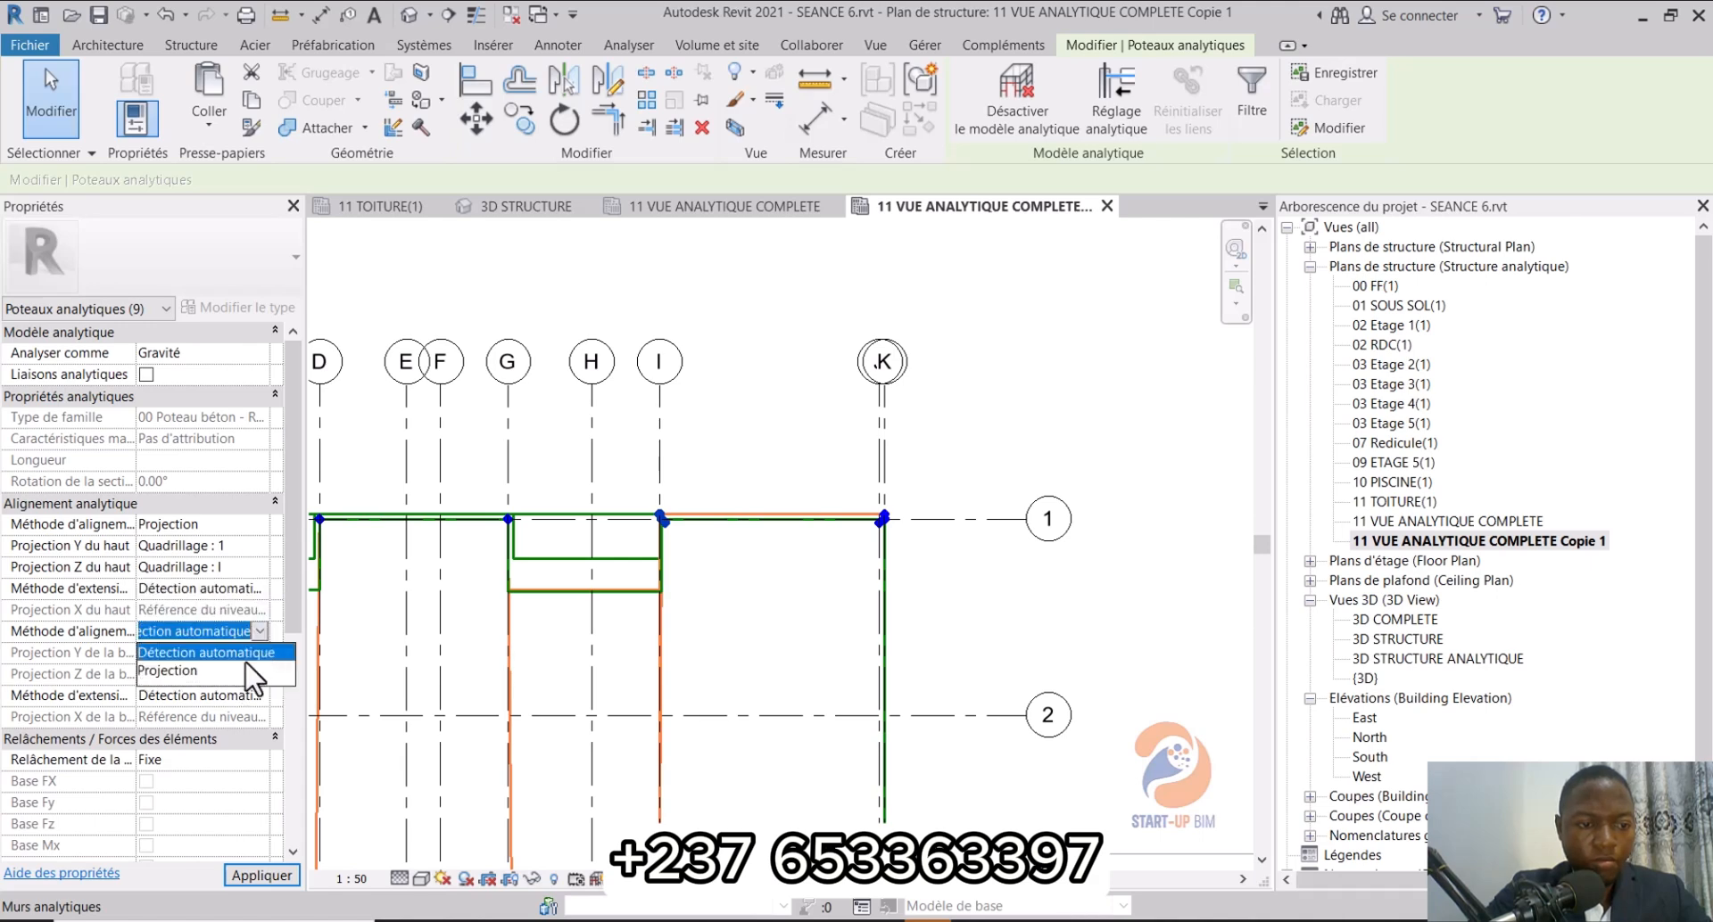
left_click(239, 656)
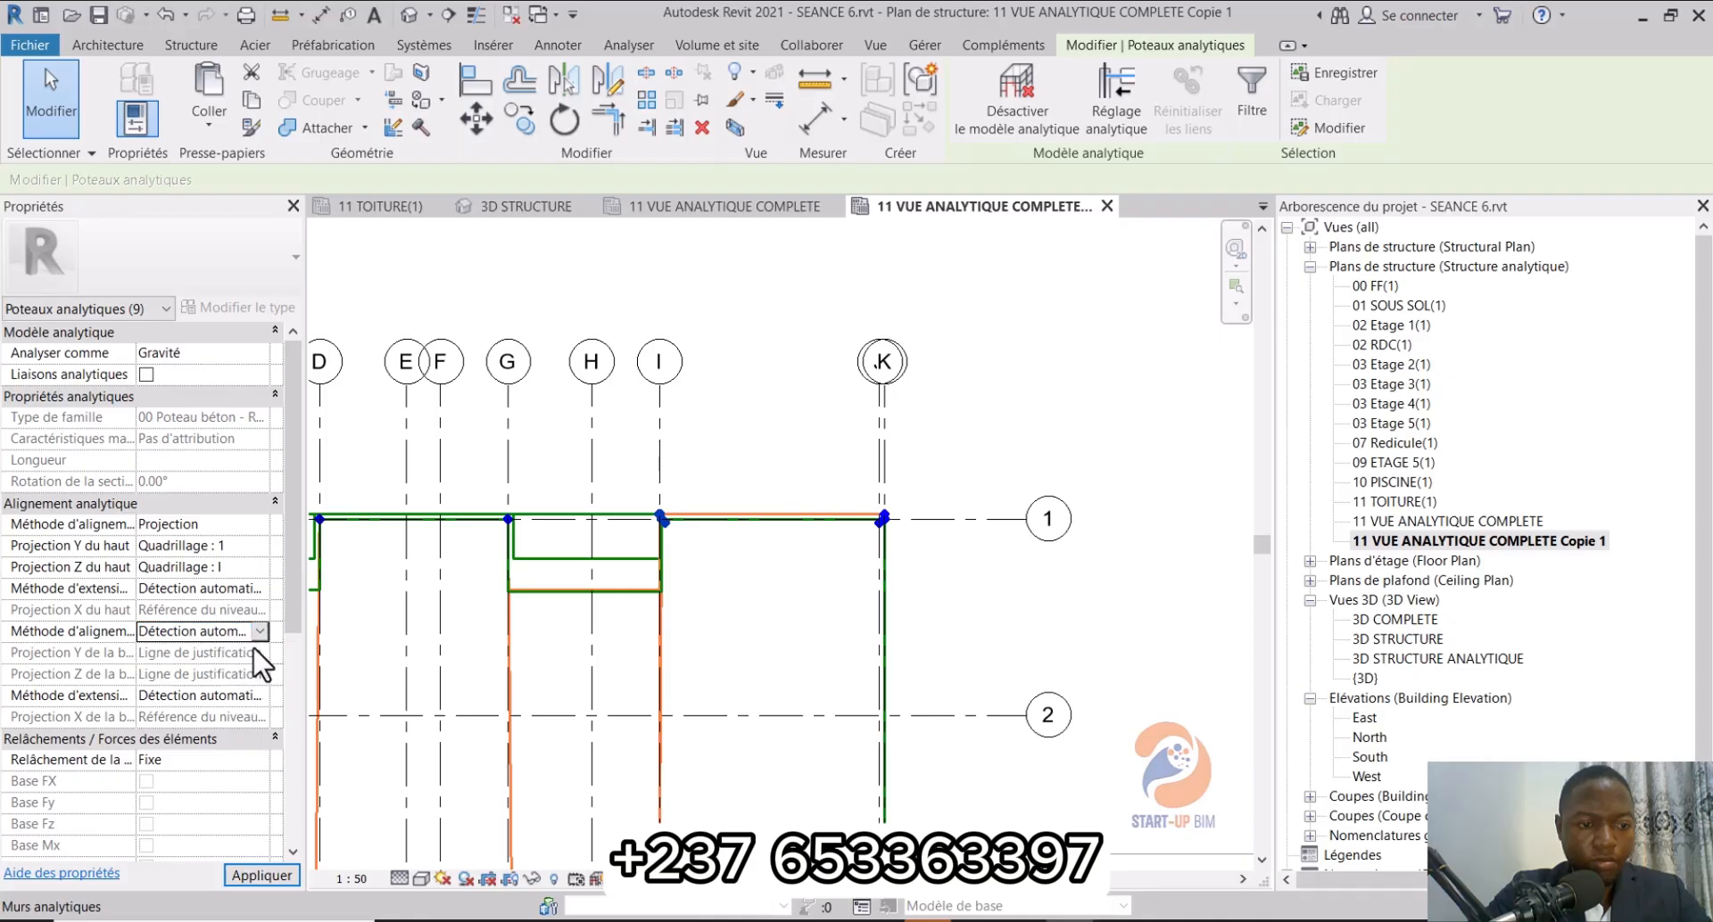
left_click(259, 632)
left_click(246, 657)
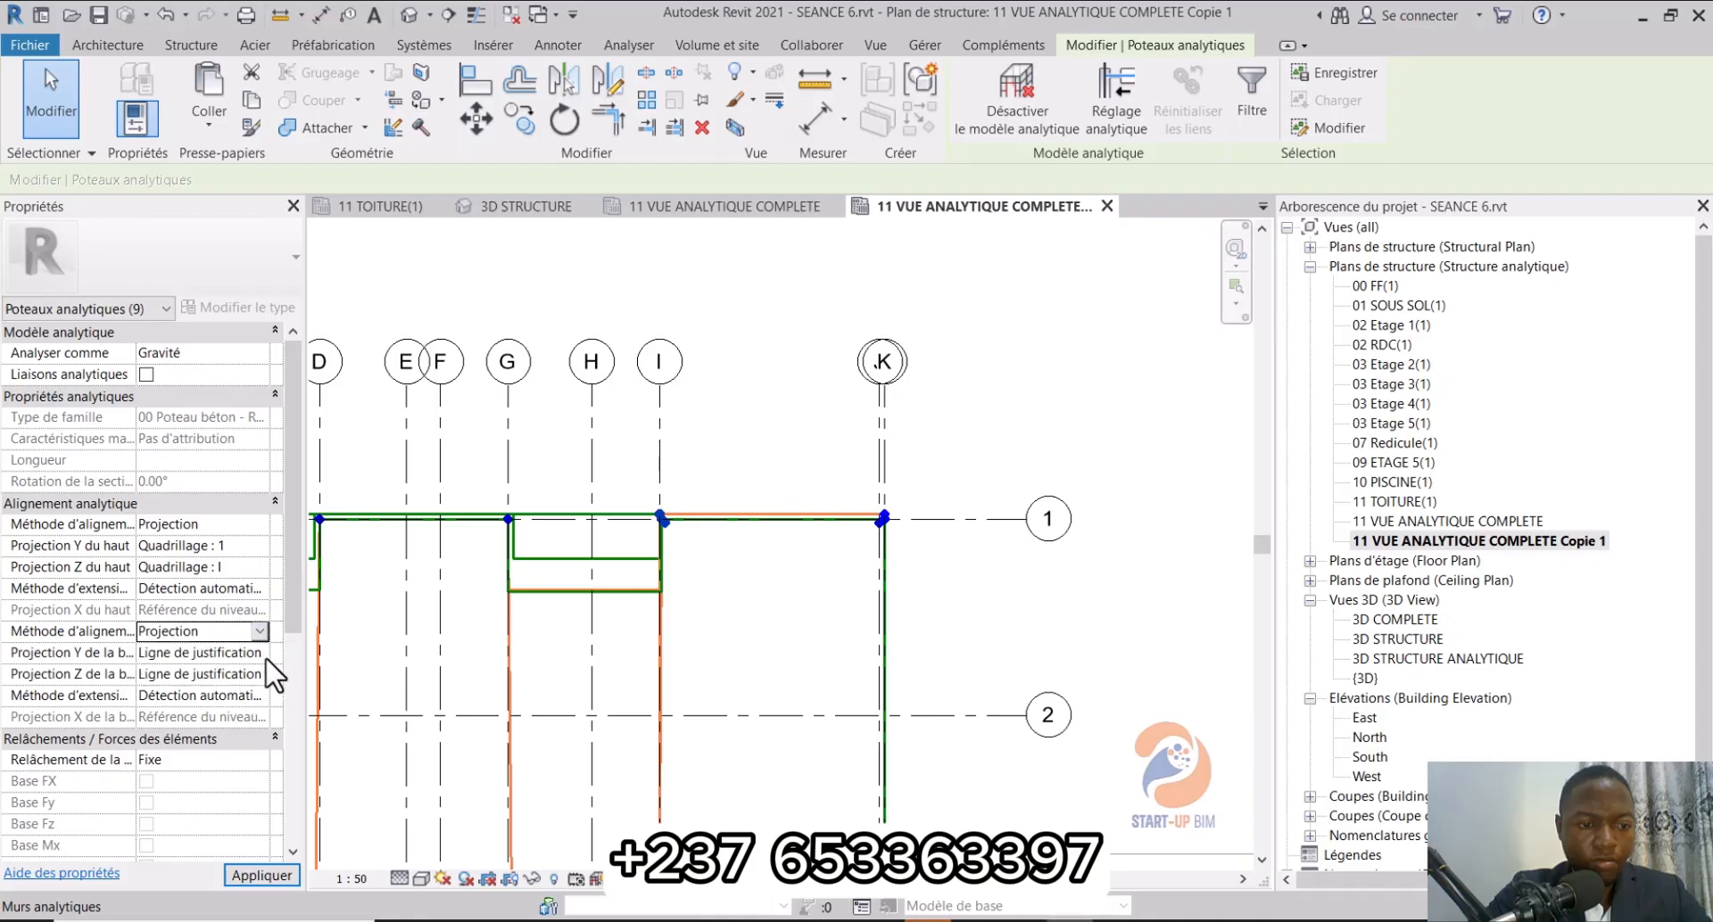
left_click(259, 654)
left_click(223, 697)
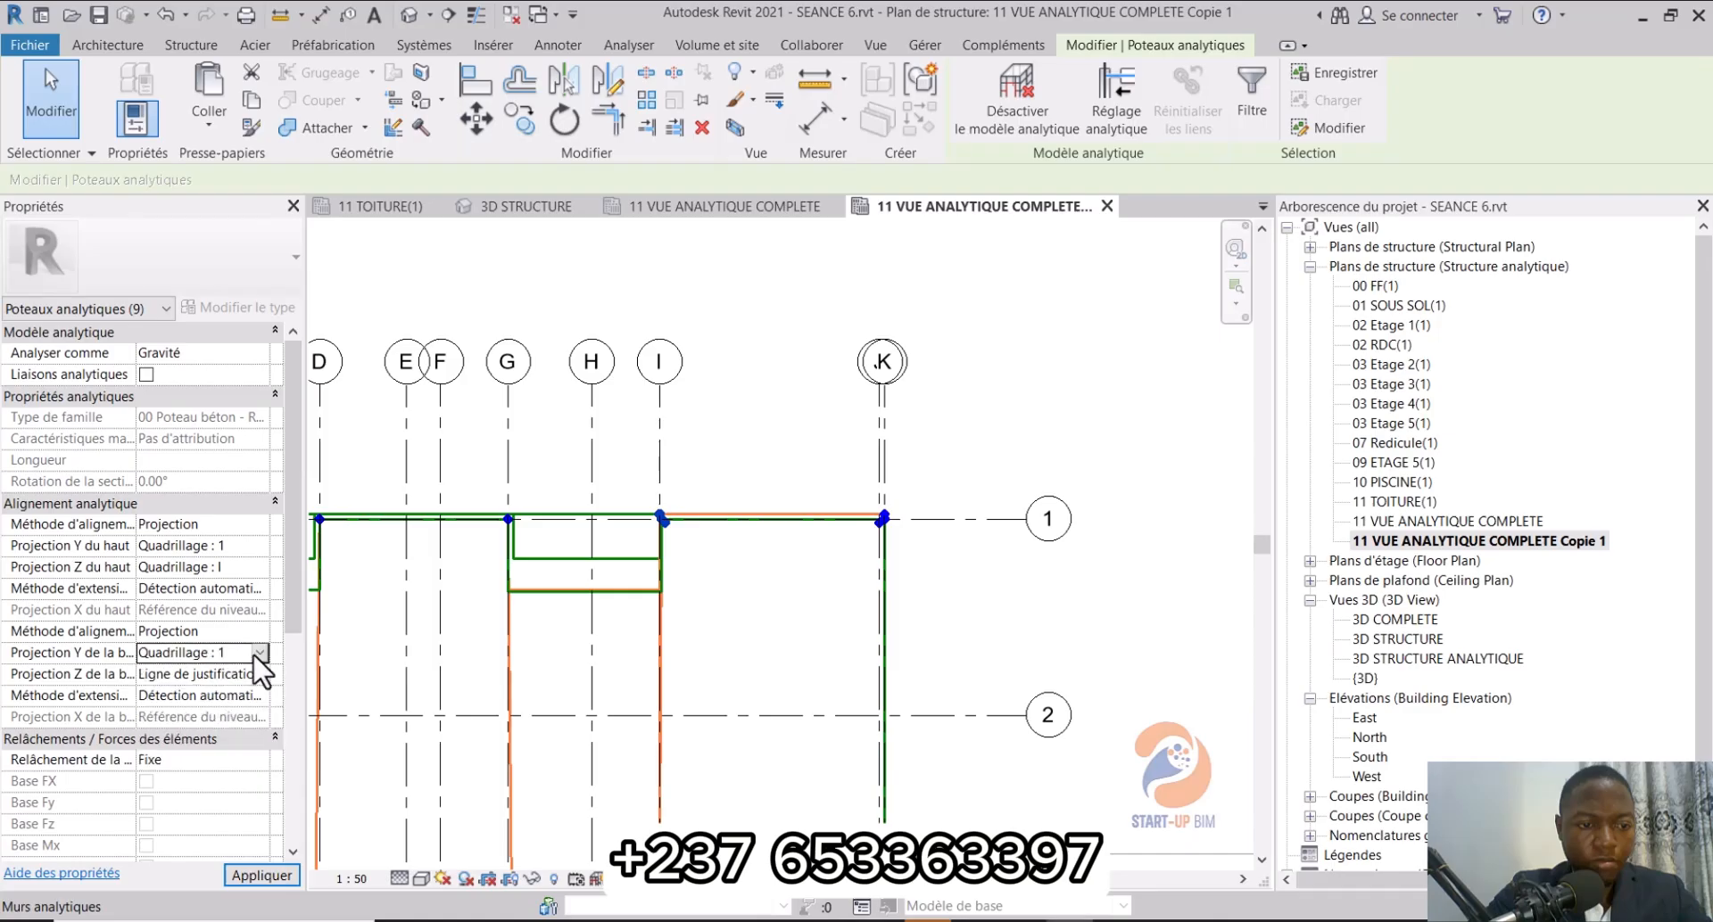
left_click(259, 674)
scroll(236, 749, "down", 3)
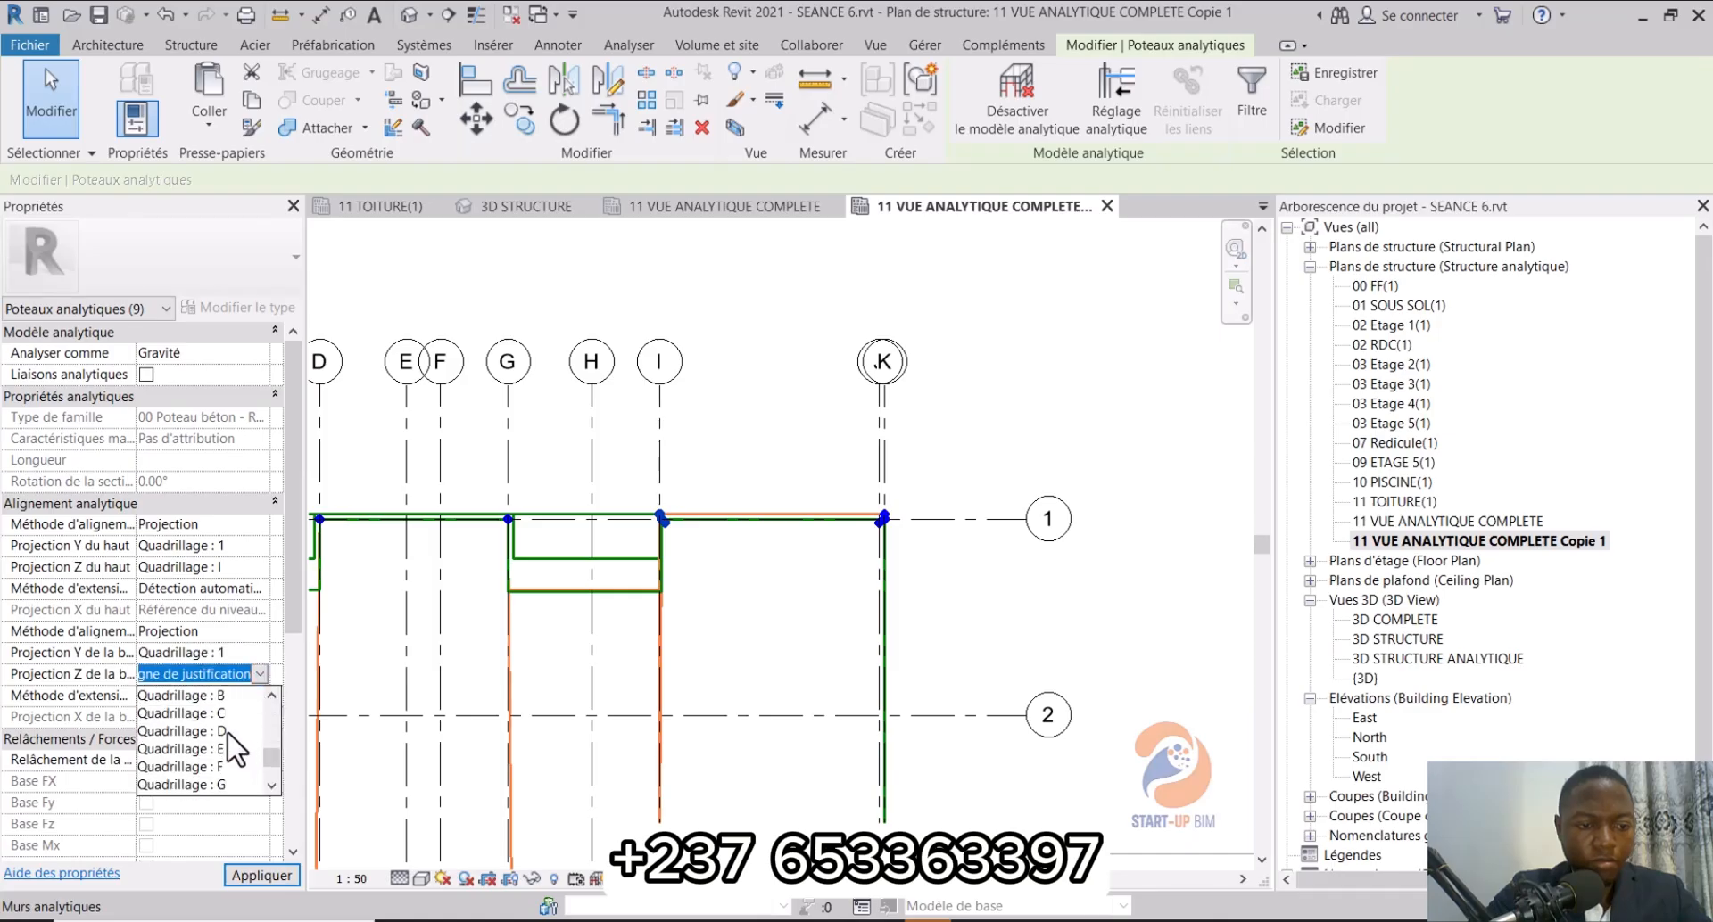
left_click(219, 765)
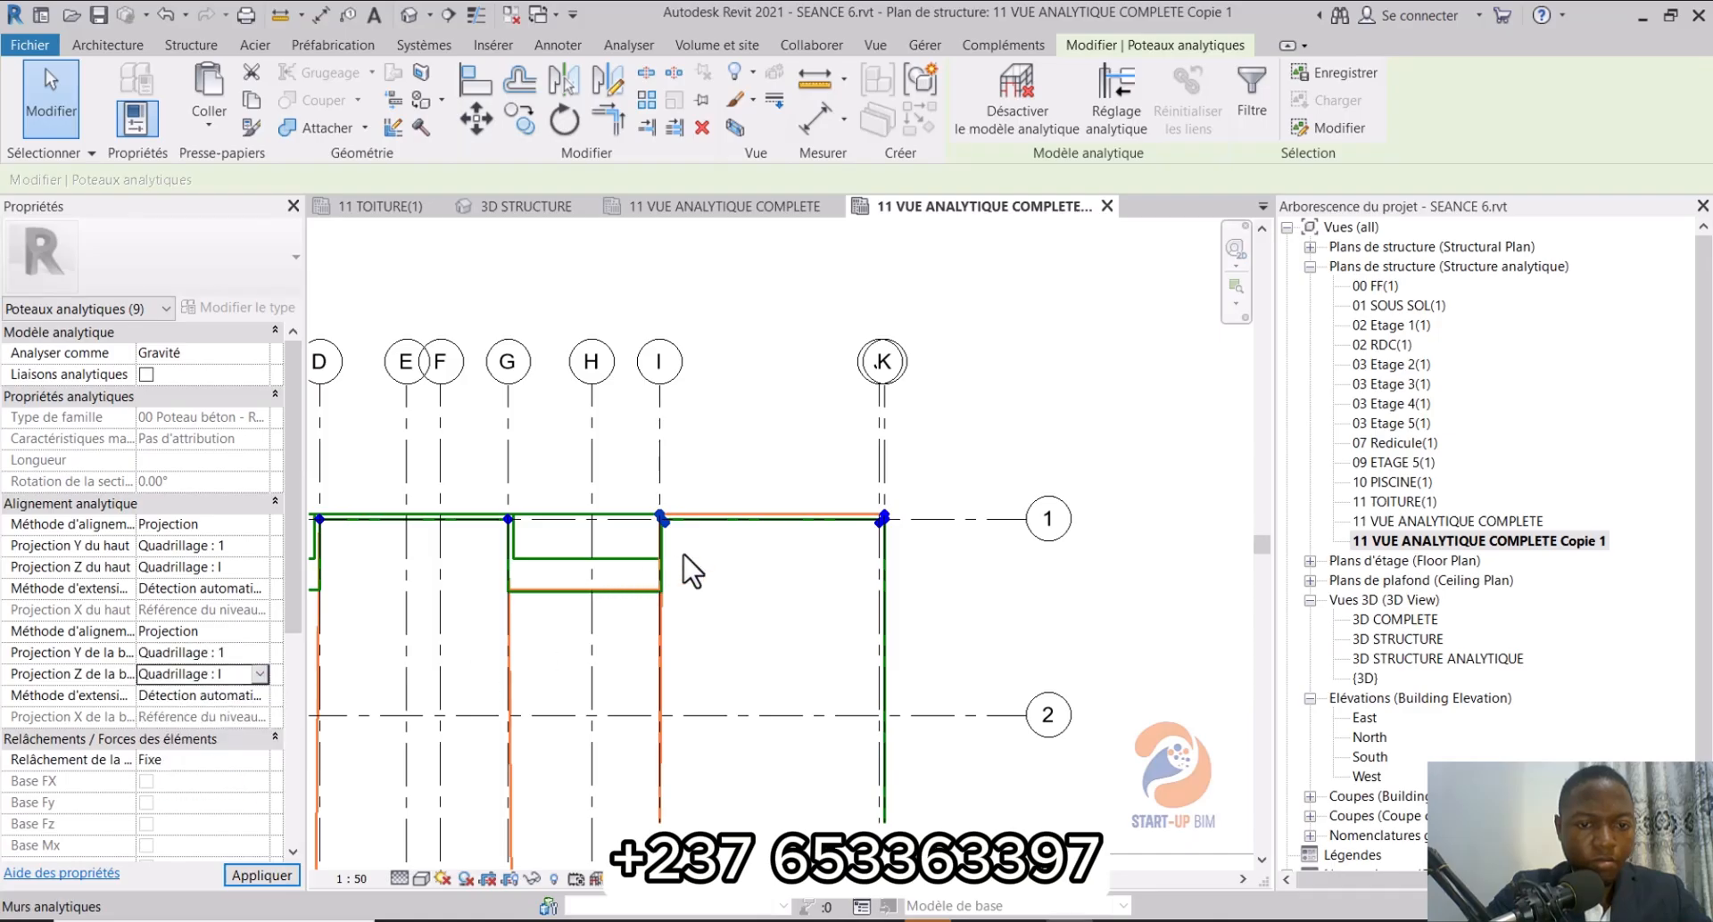
Step: Add an elbow to the head of grid line K so its bubble separates from grid J's
scroll(928, 551, "up", 3)
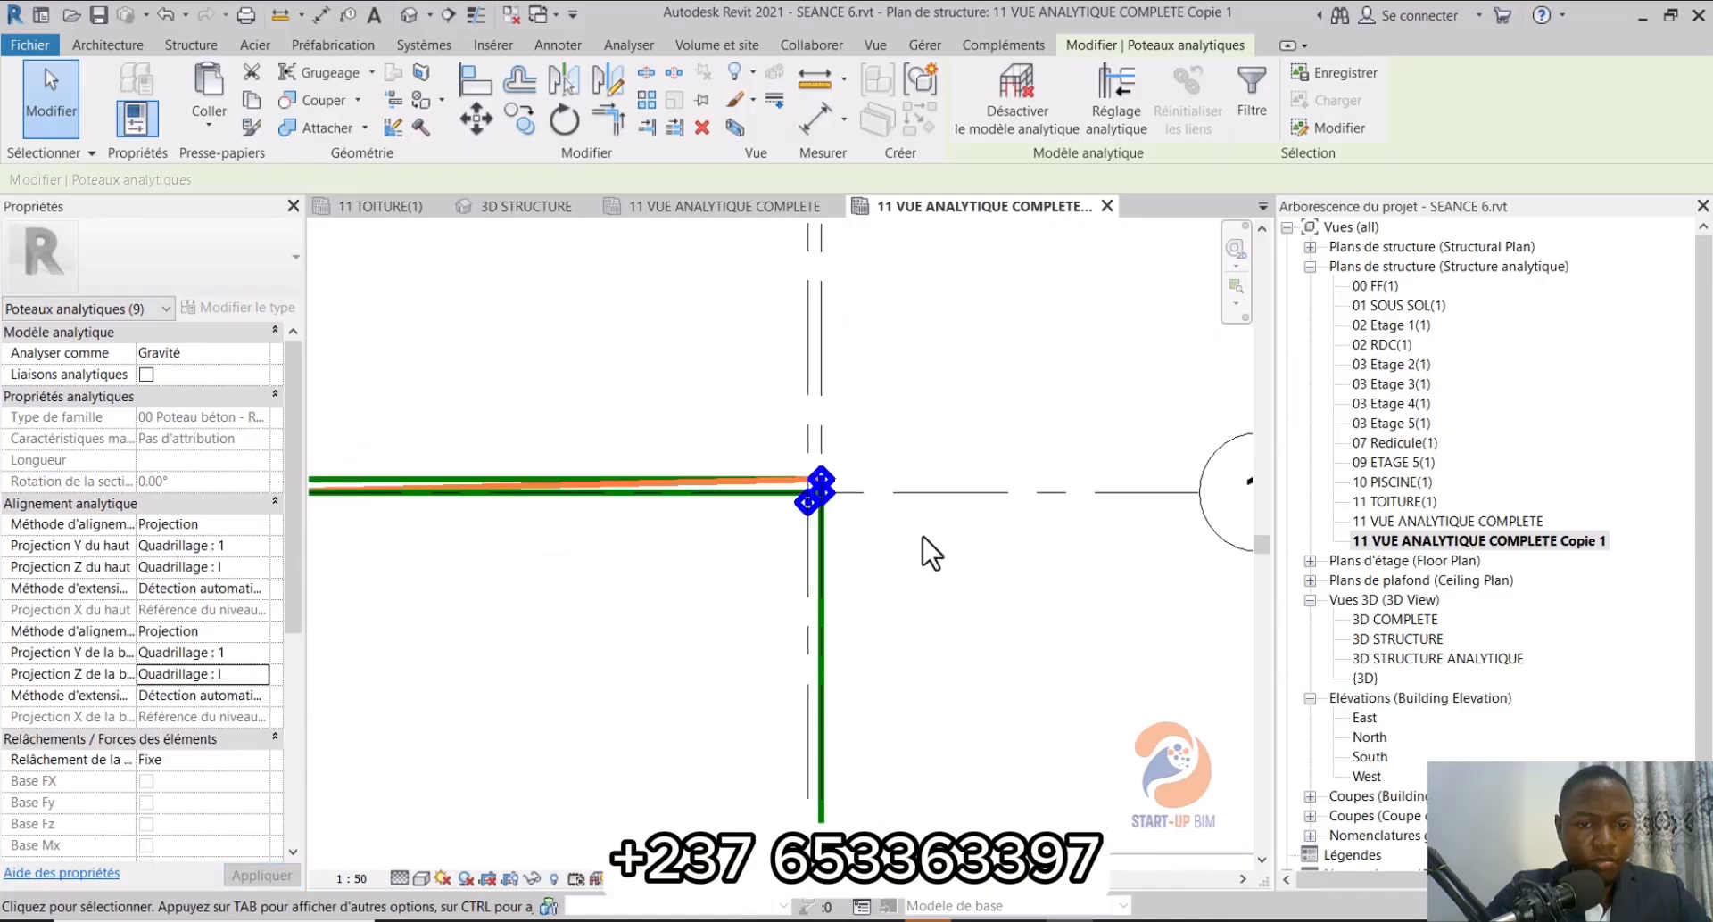
scroll(902, 581, "down", 3)
left_click_drag(819, 499, 899, 584)
scroll(907, 478, "up", 1)
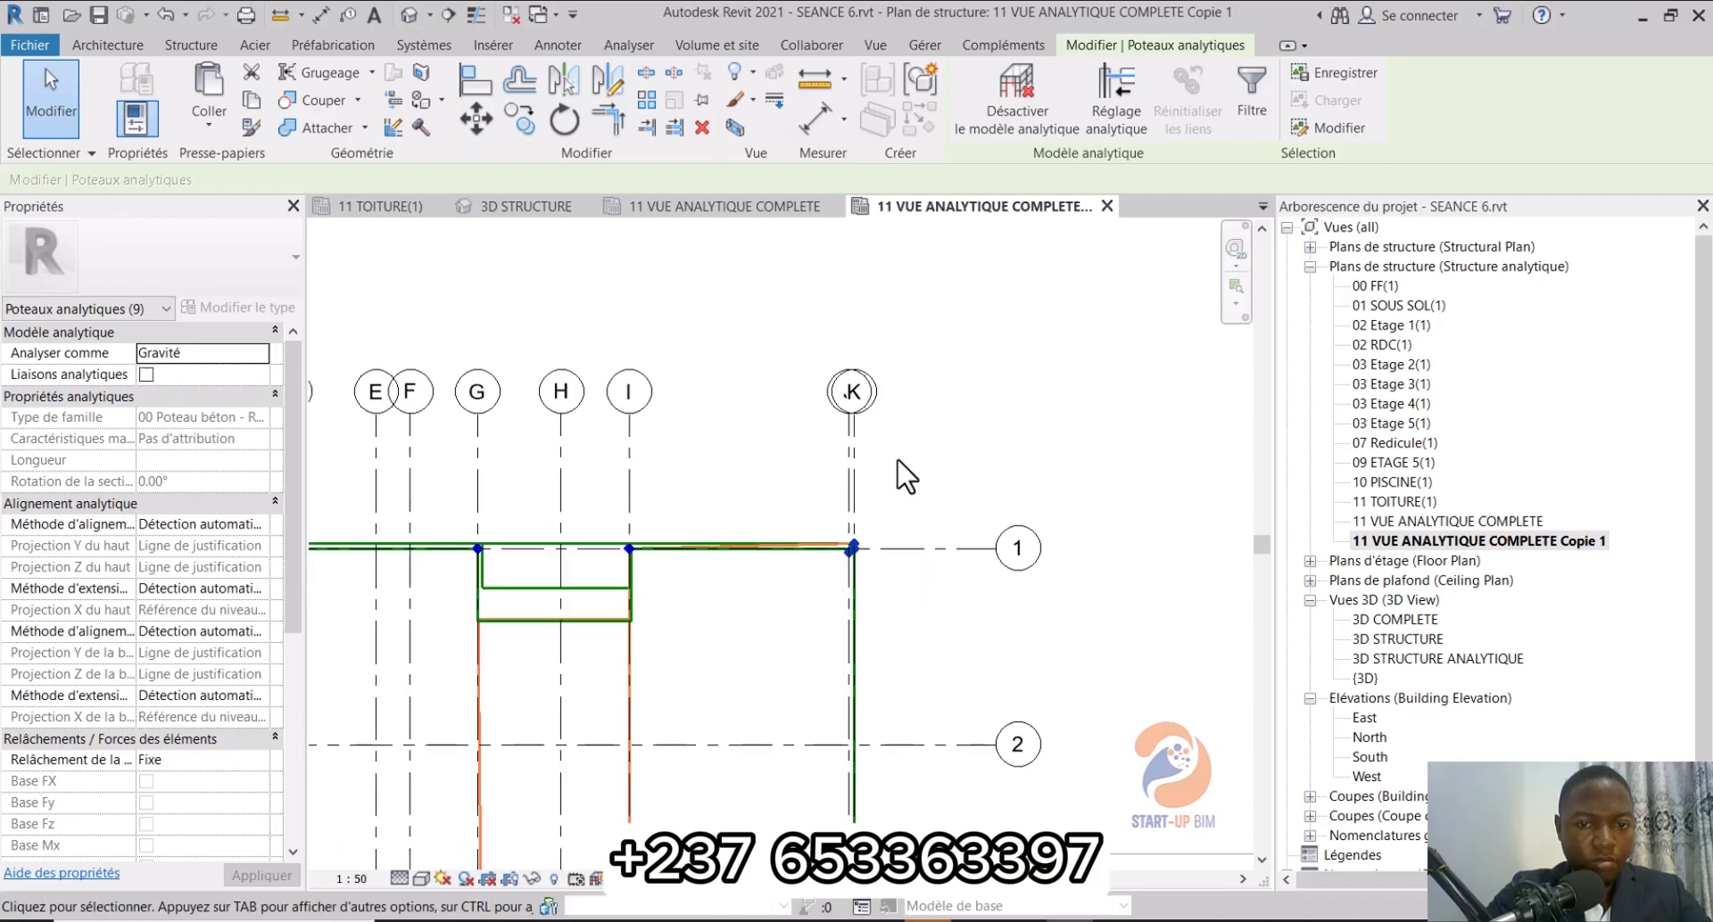
scroll(892, 469, "up", 1)
key("Escape")
left_click(843, 444)
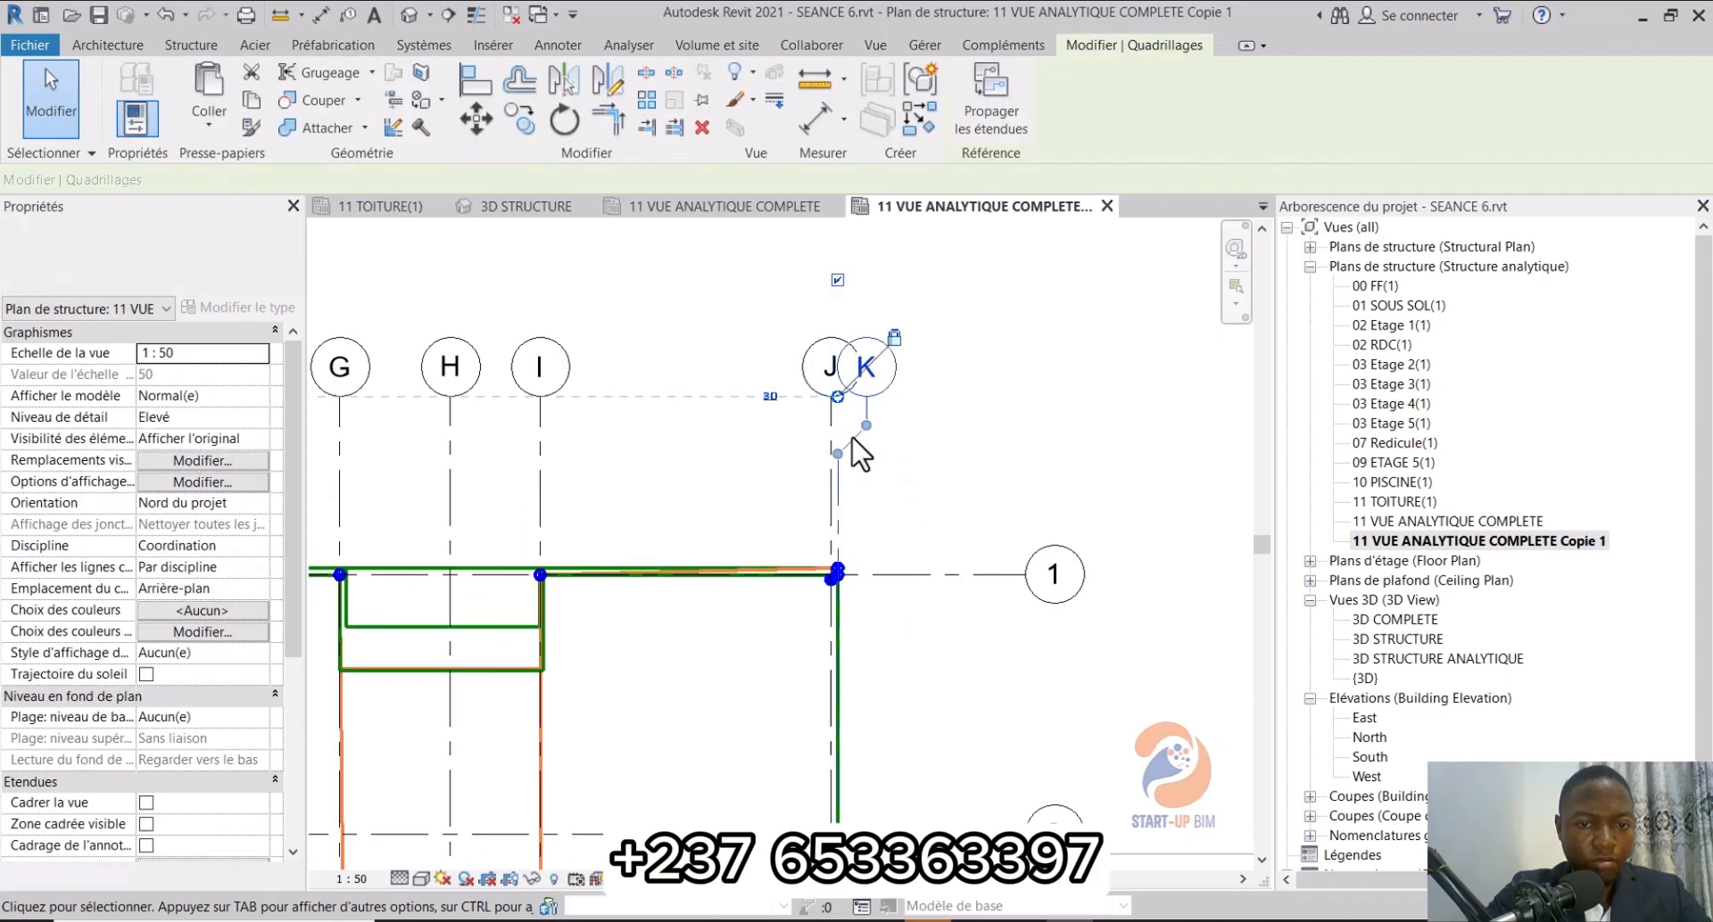
left_click(922, 490)
Step: Select the analytical columns at K-1 and set their top alignment to Projection, with Y on Quadrillage : 1 and Z on Quadrillage : K
left_click_drag(797, 535, 886, 632)
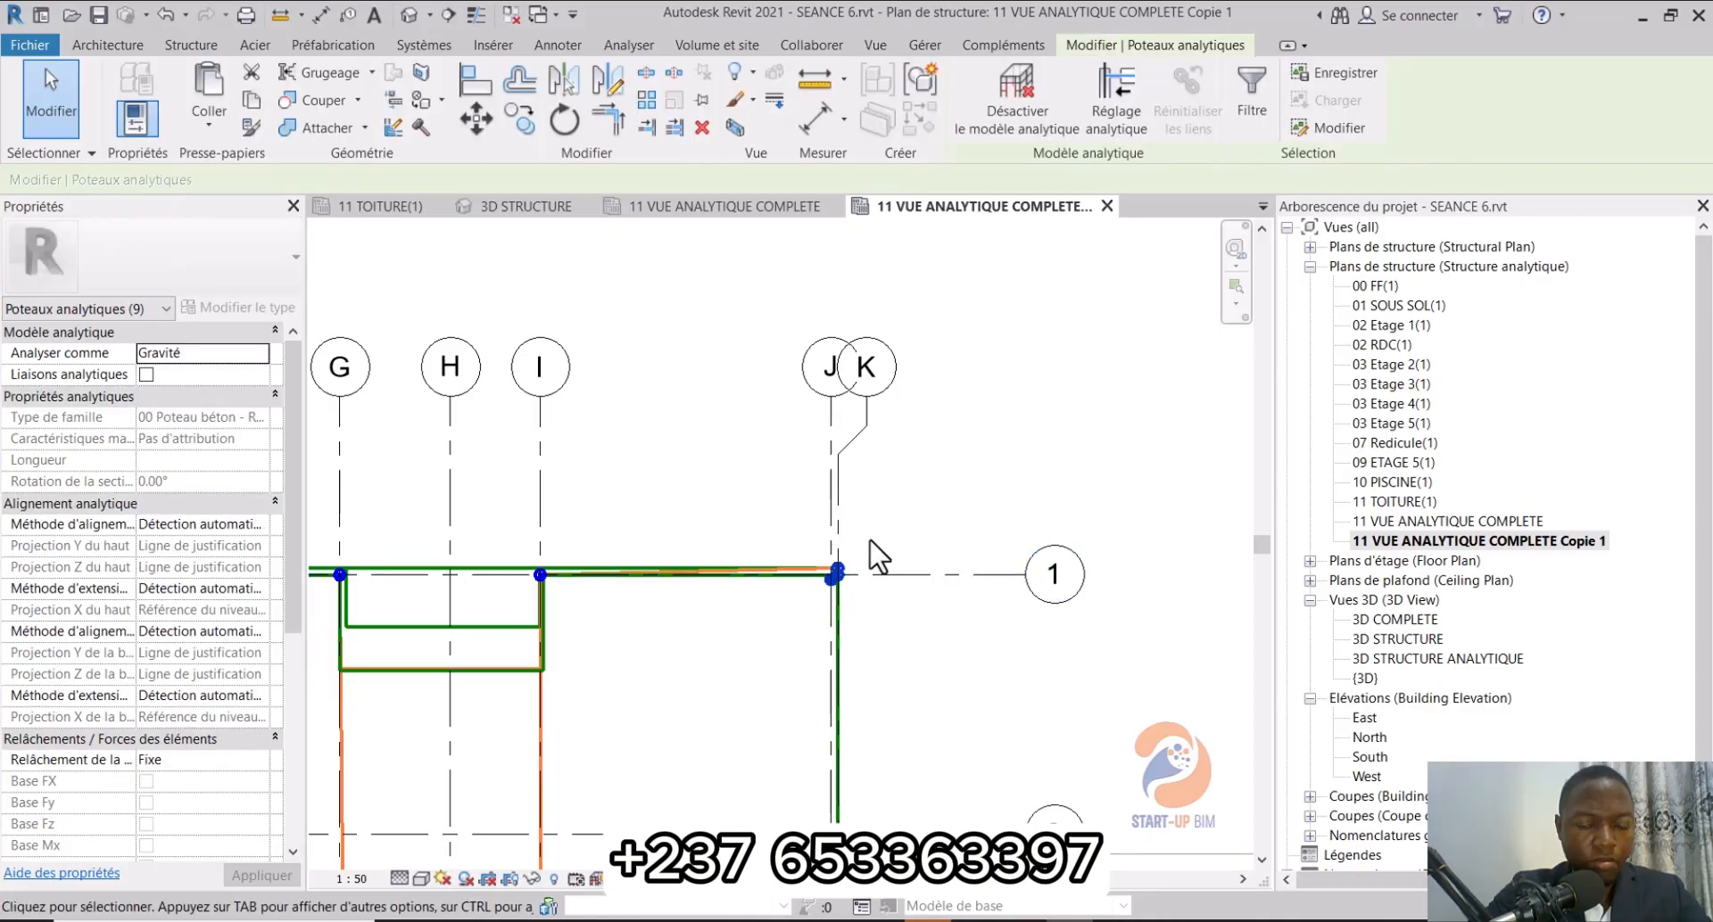
scroll(870, 567, "up", 3)
scroll(892, 589, "down", 5)
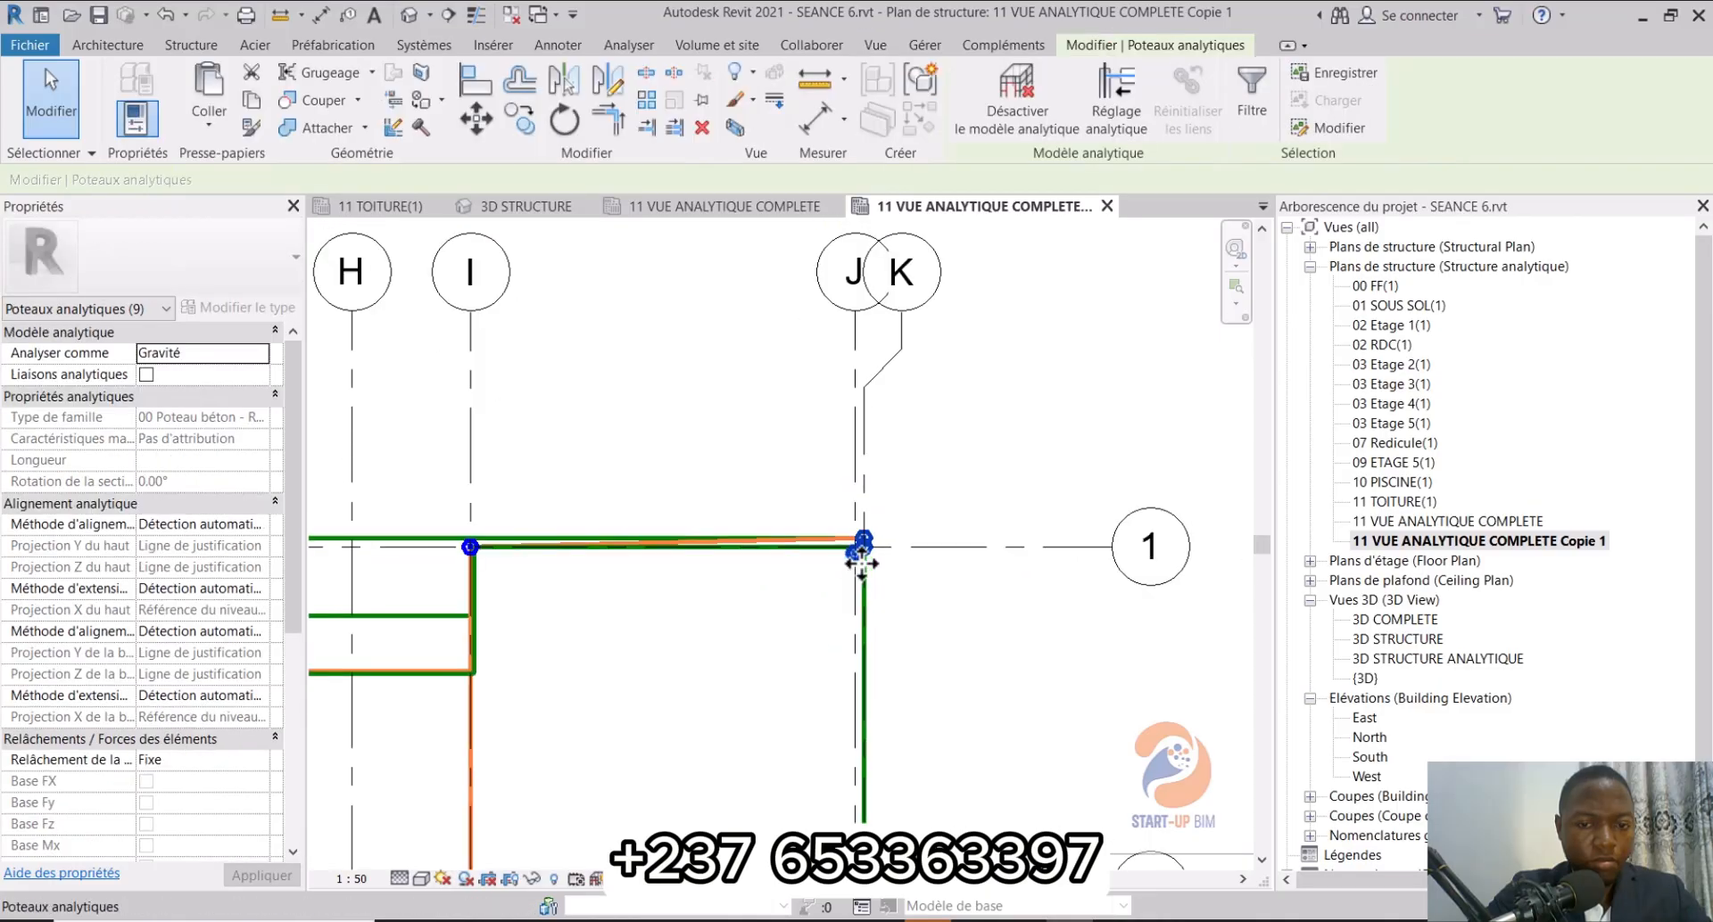
left_click(261, 525)
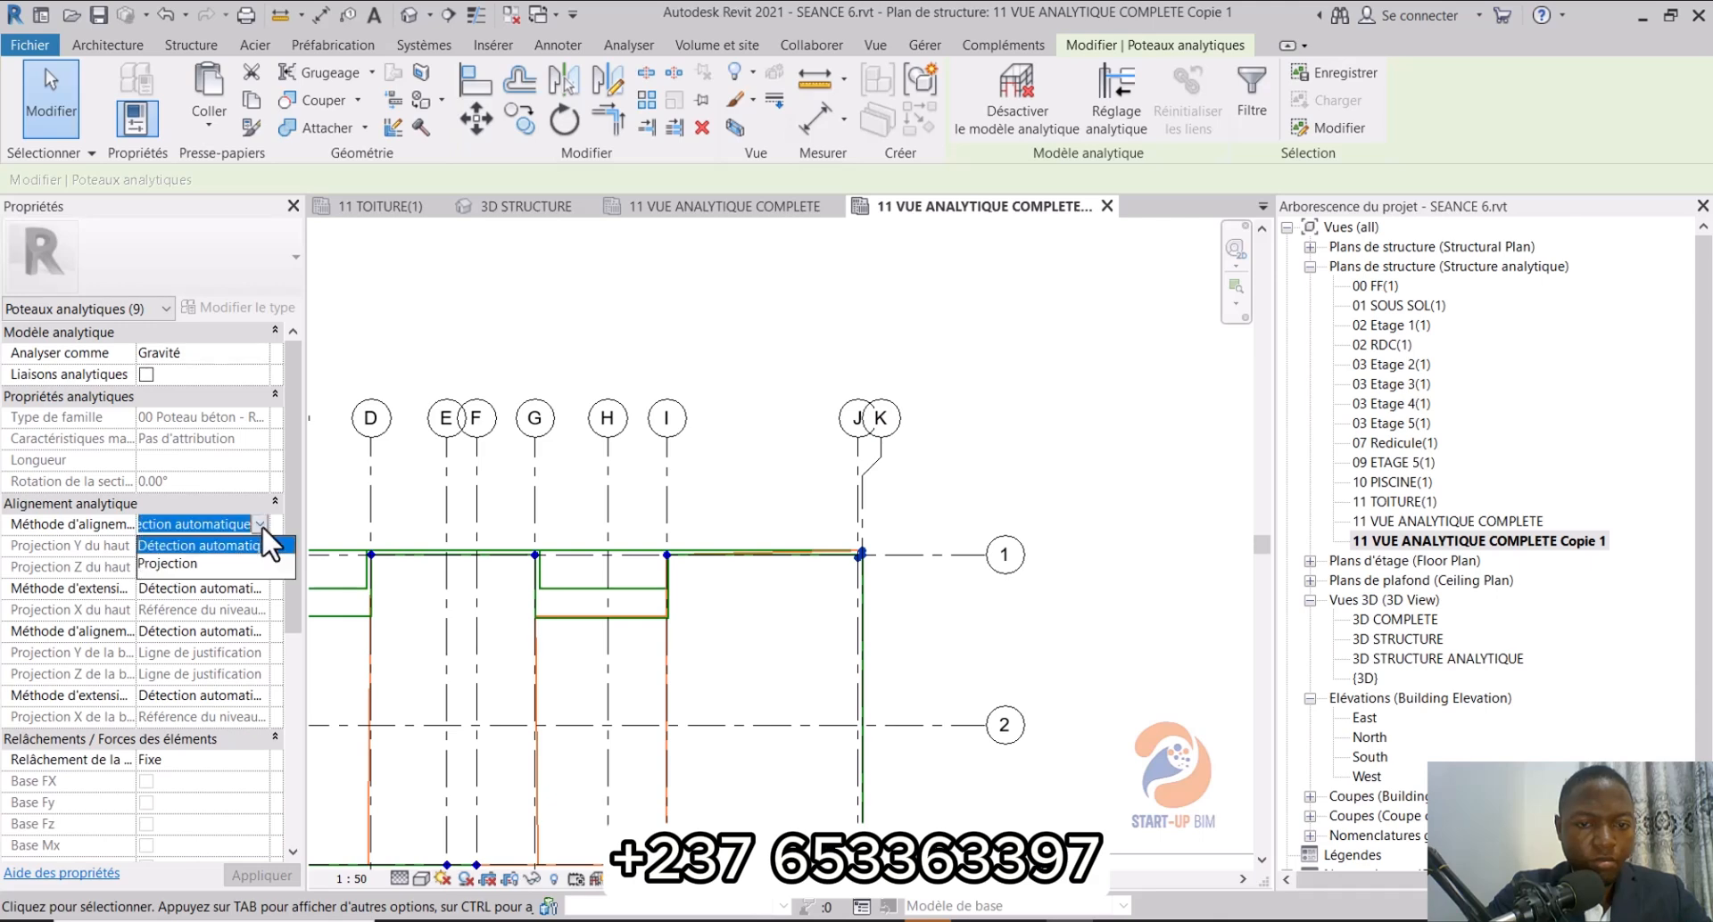
left_click(250, 580)
left_click(260, 546)
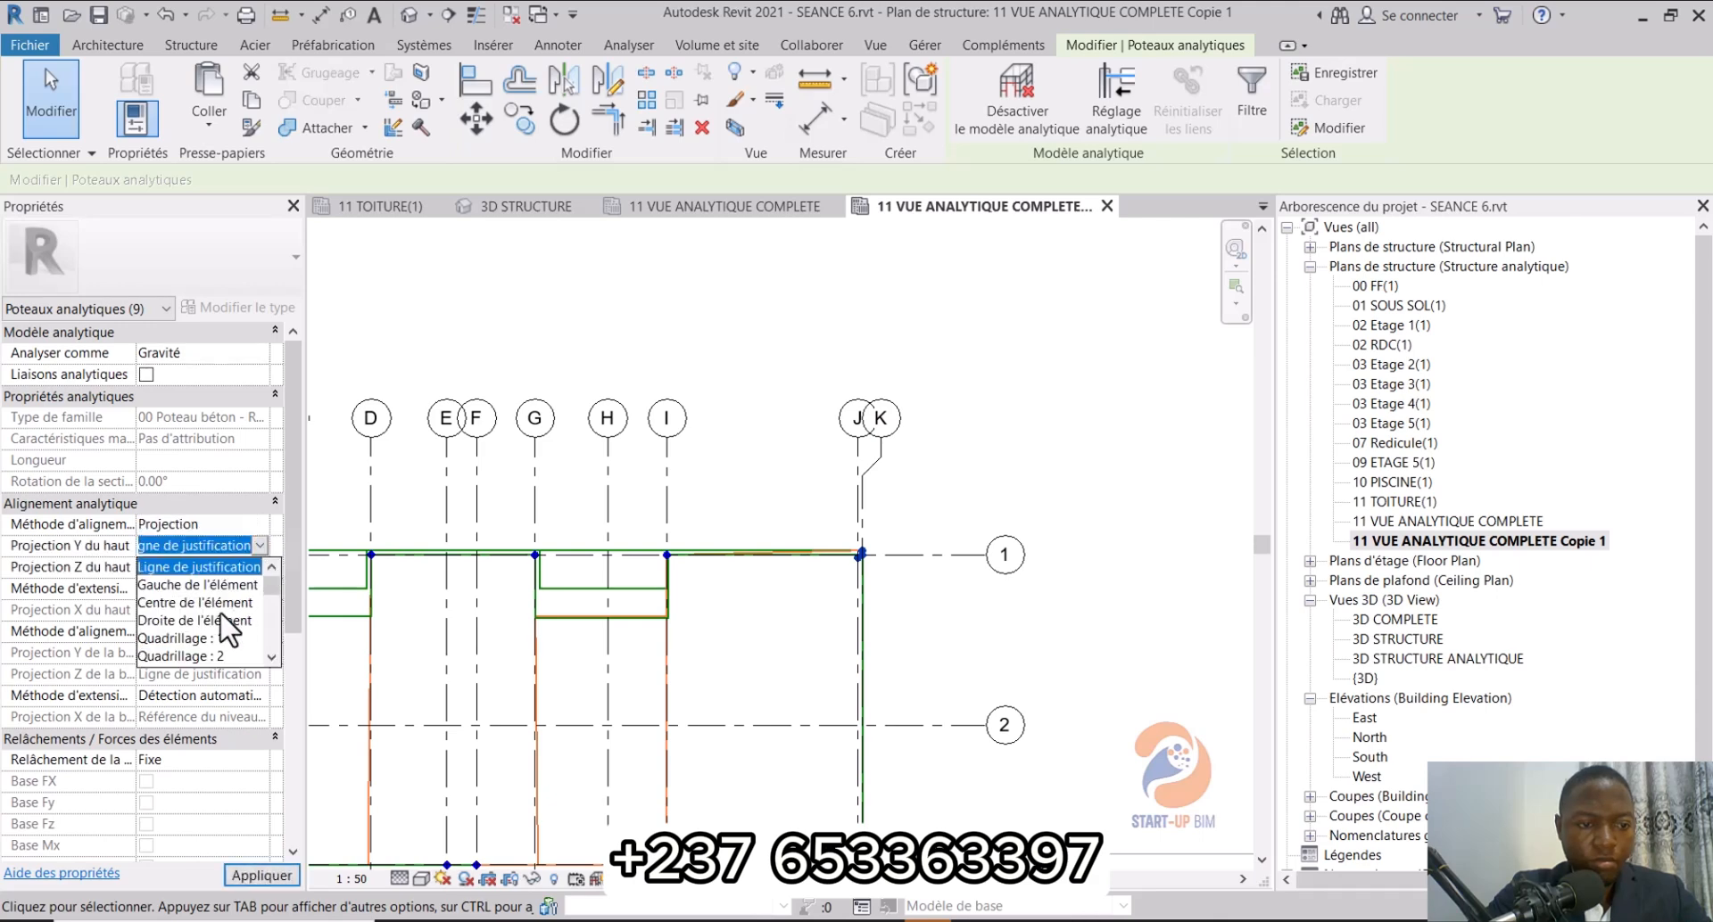
left_click(218, 637)
left_click(259, 567)
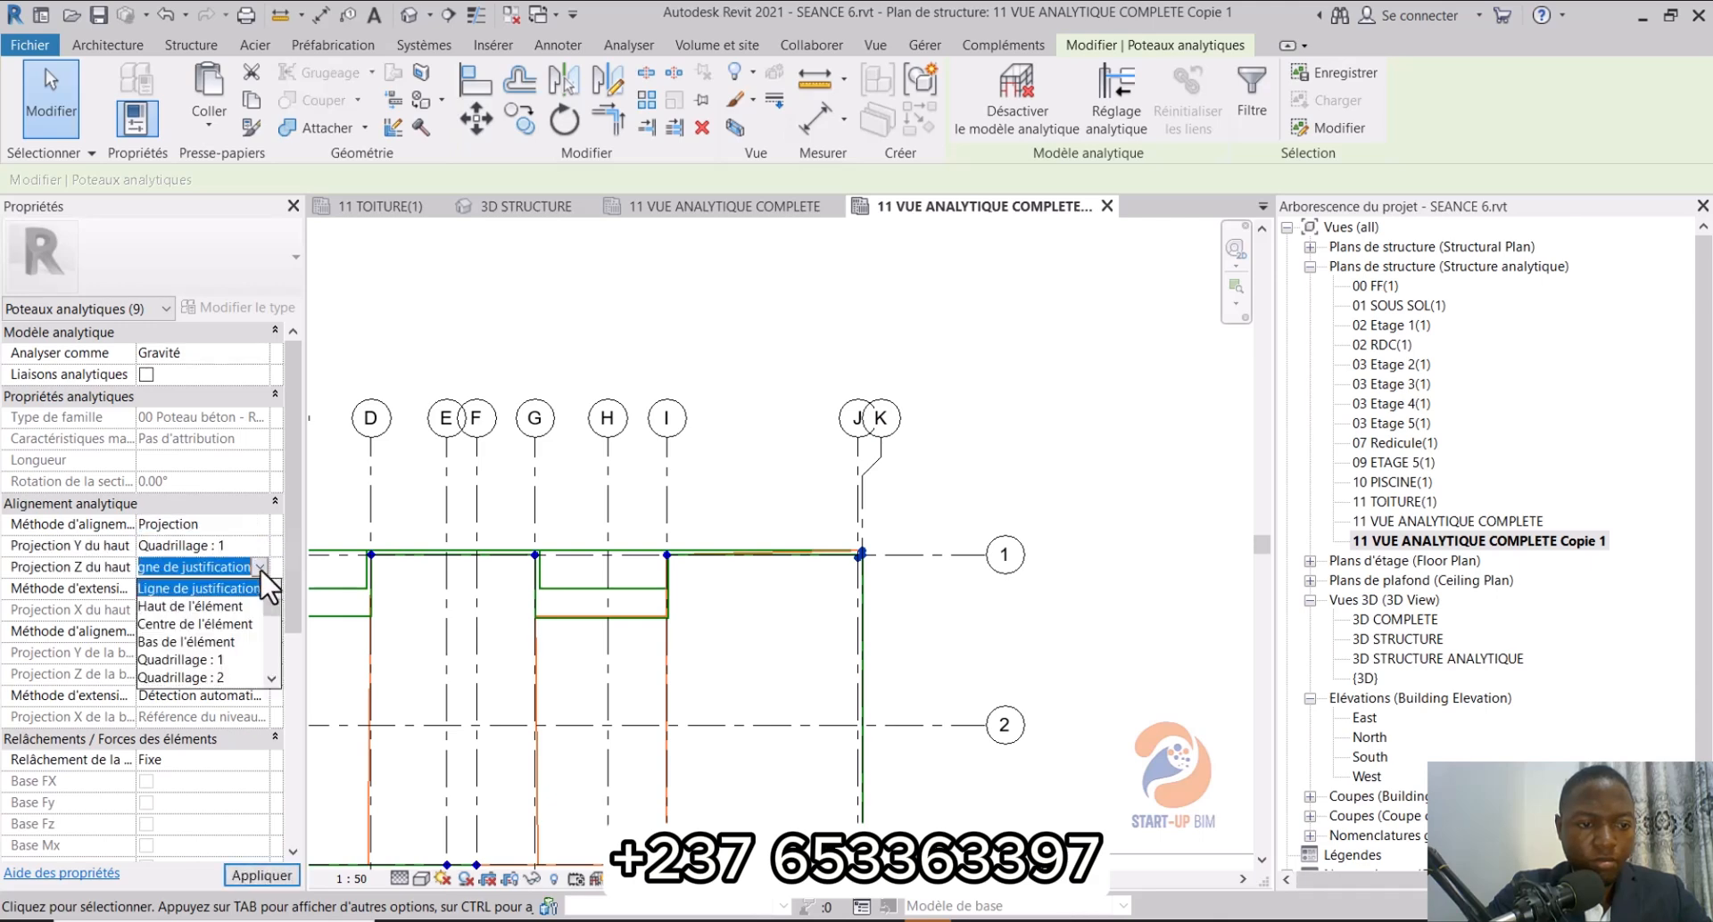
scroll(220, 633, "down", 4)
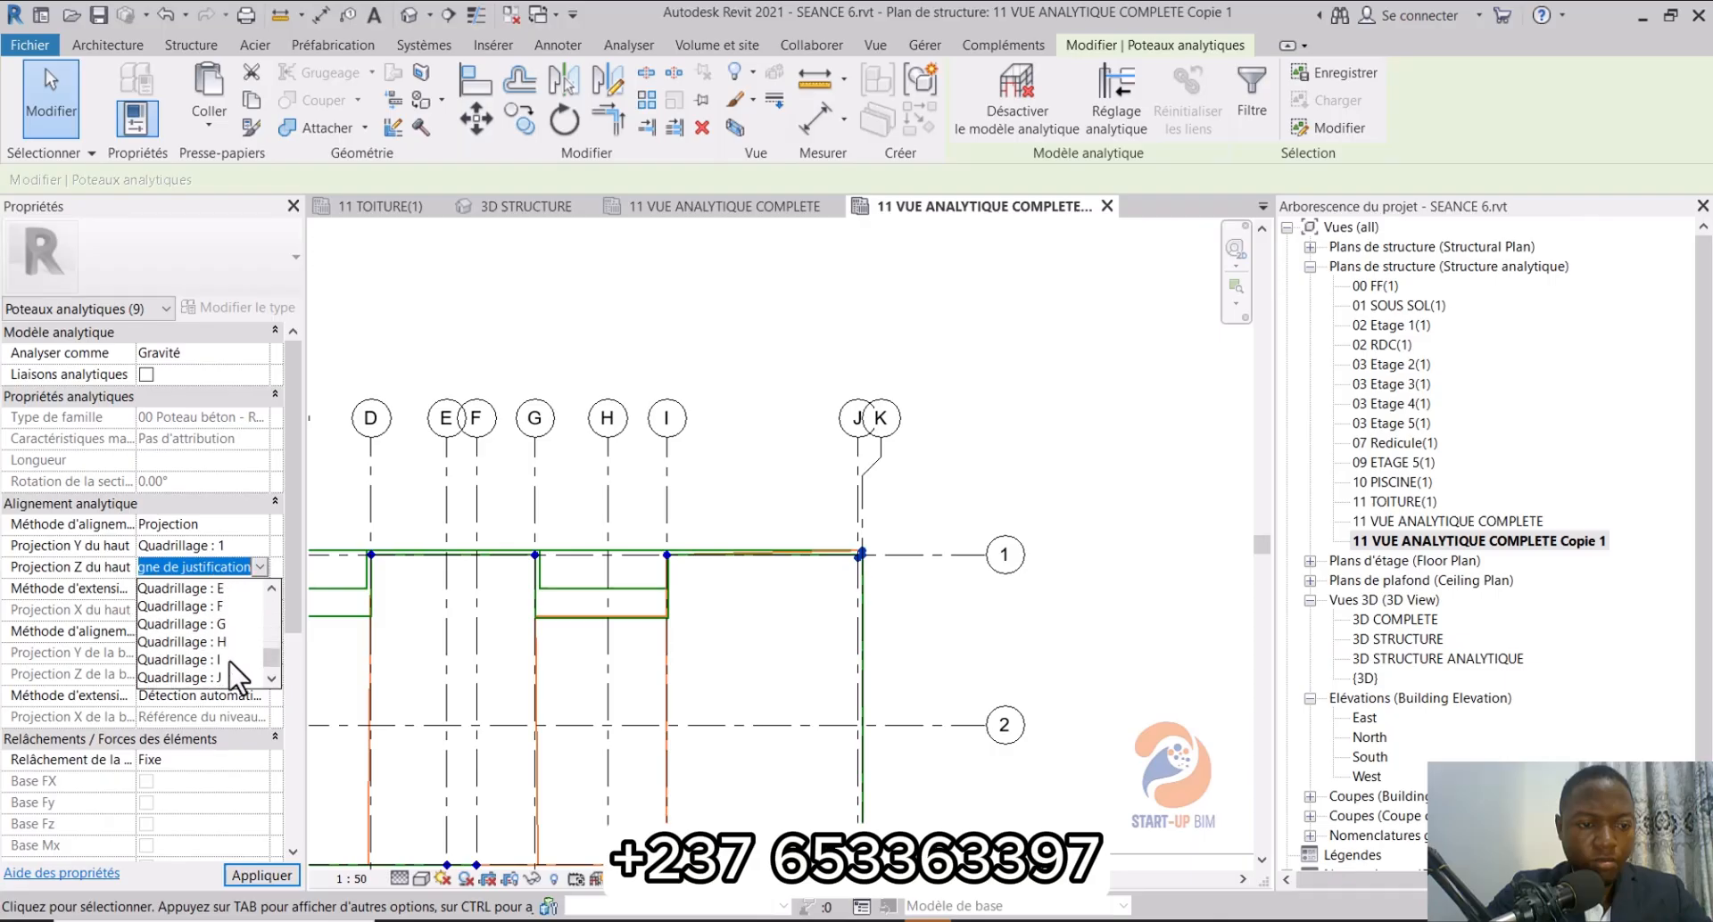
left_click(225, 678)
Step: Set the K-1 columns' base alignment to Projection, with Y on Quadrillage : 1 and Z on Quadrillage : K, and apply the changes
left_click(261, 631)
left_click(260, 631)
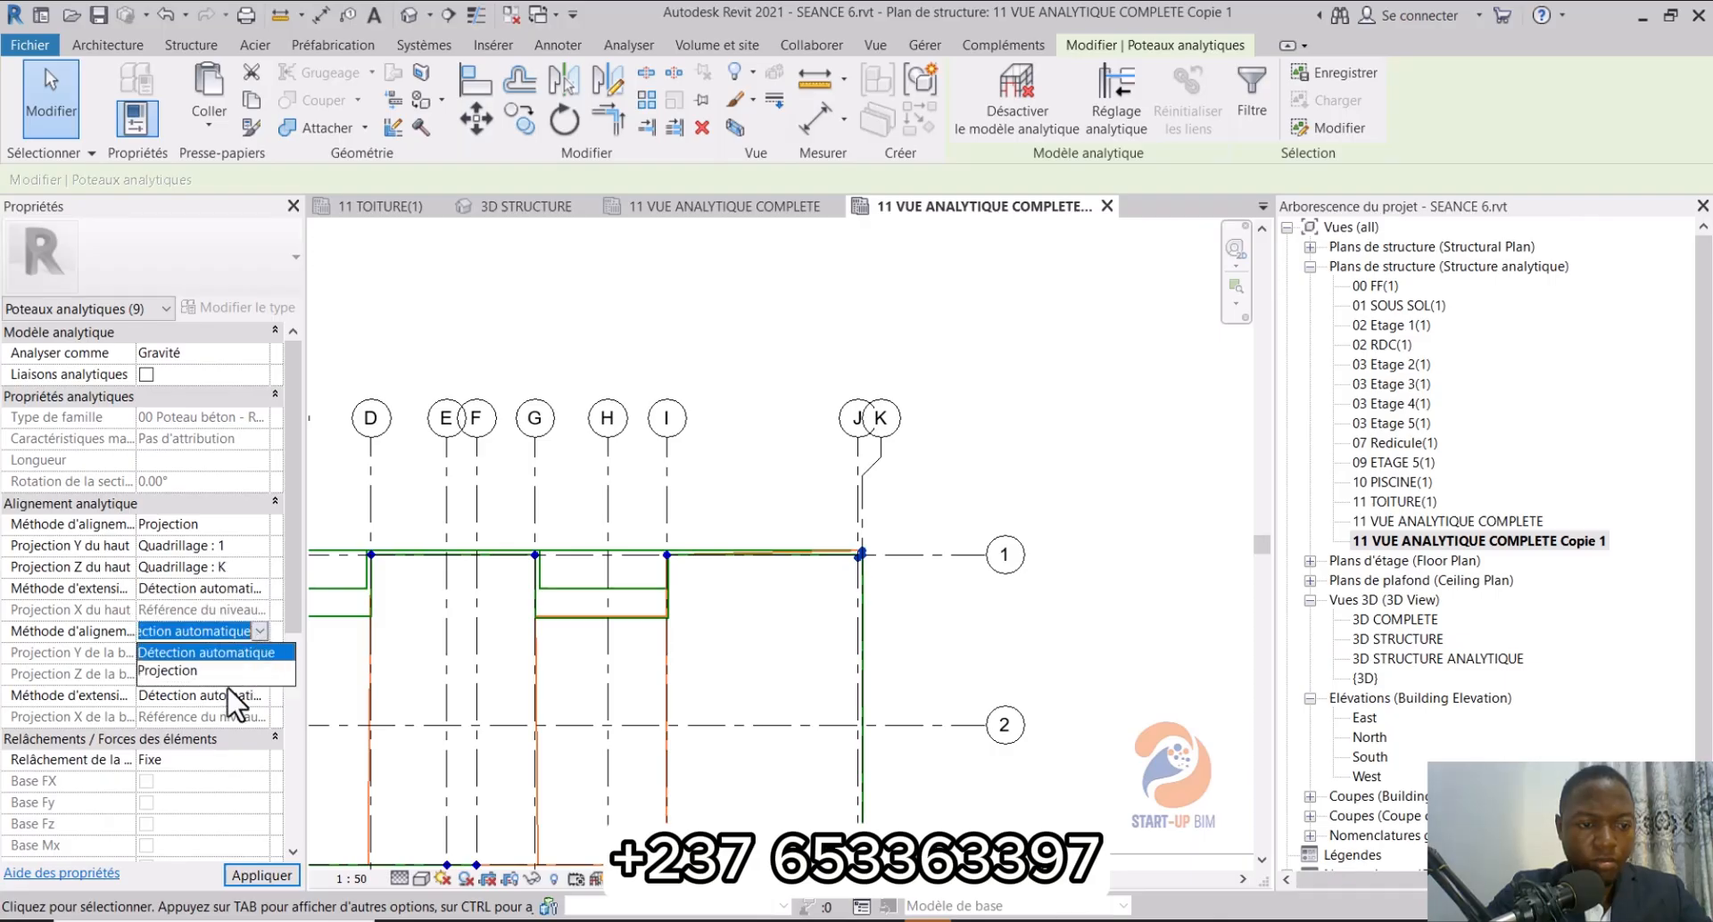
left_click(214, 670)
left_click(259, 652)
scroll(259, 709, "down", 3)
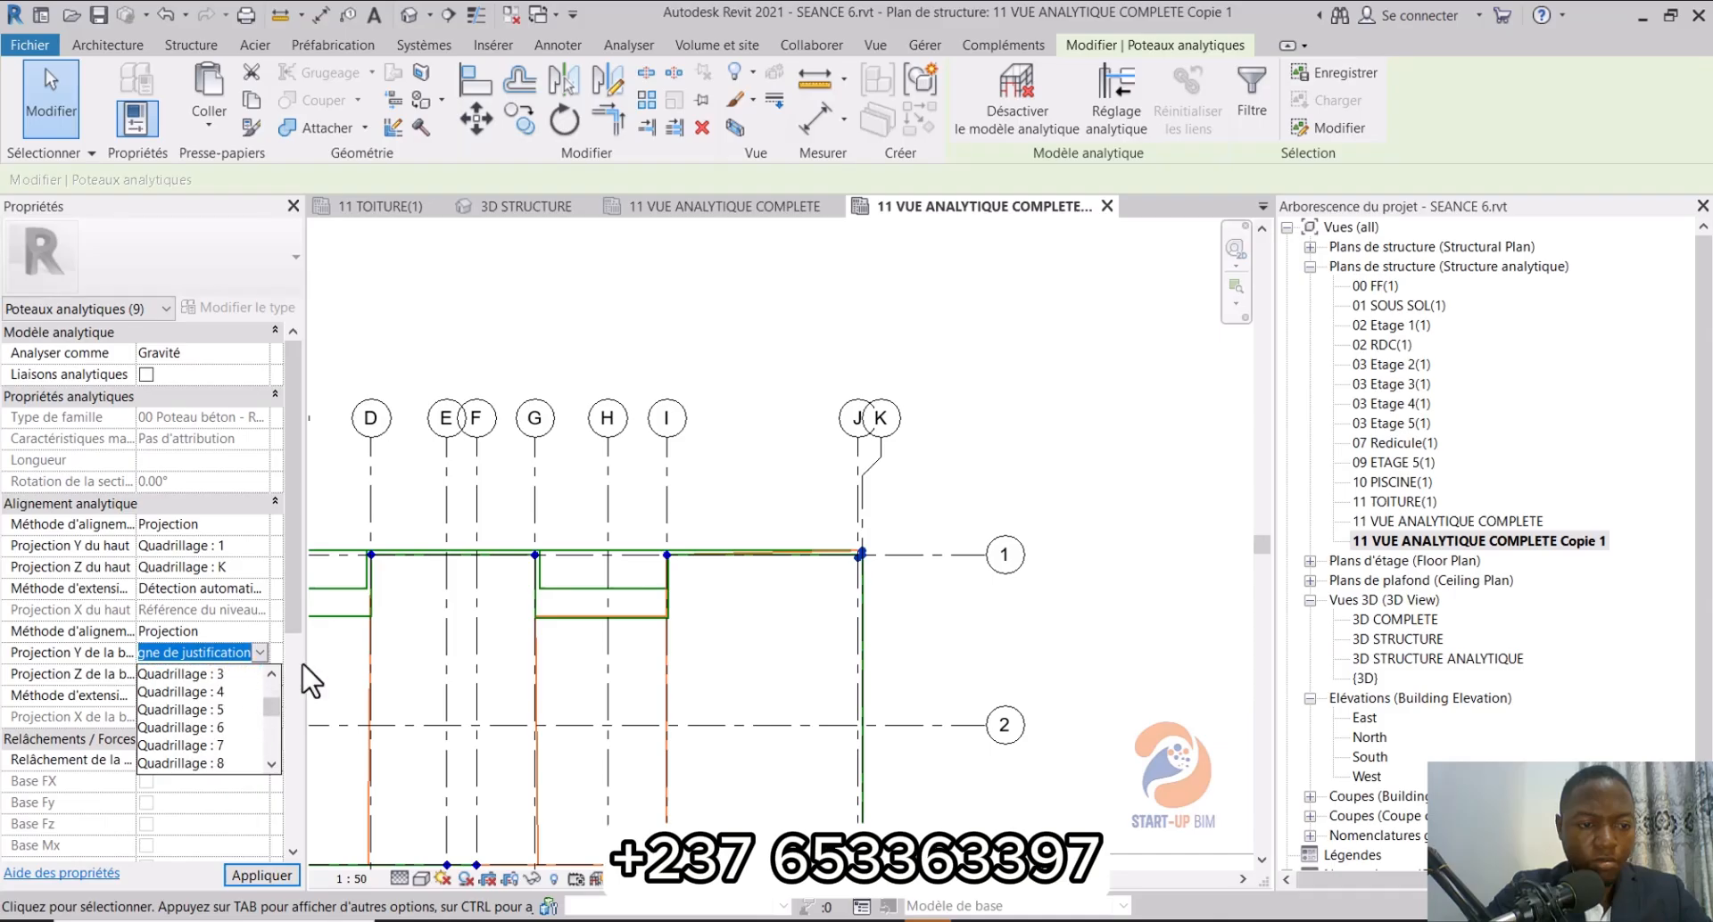
scroll(245, 736, "down", 2)
scroll(234, 745, "up", 5)
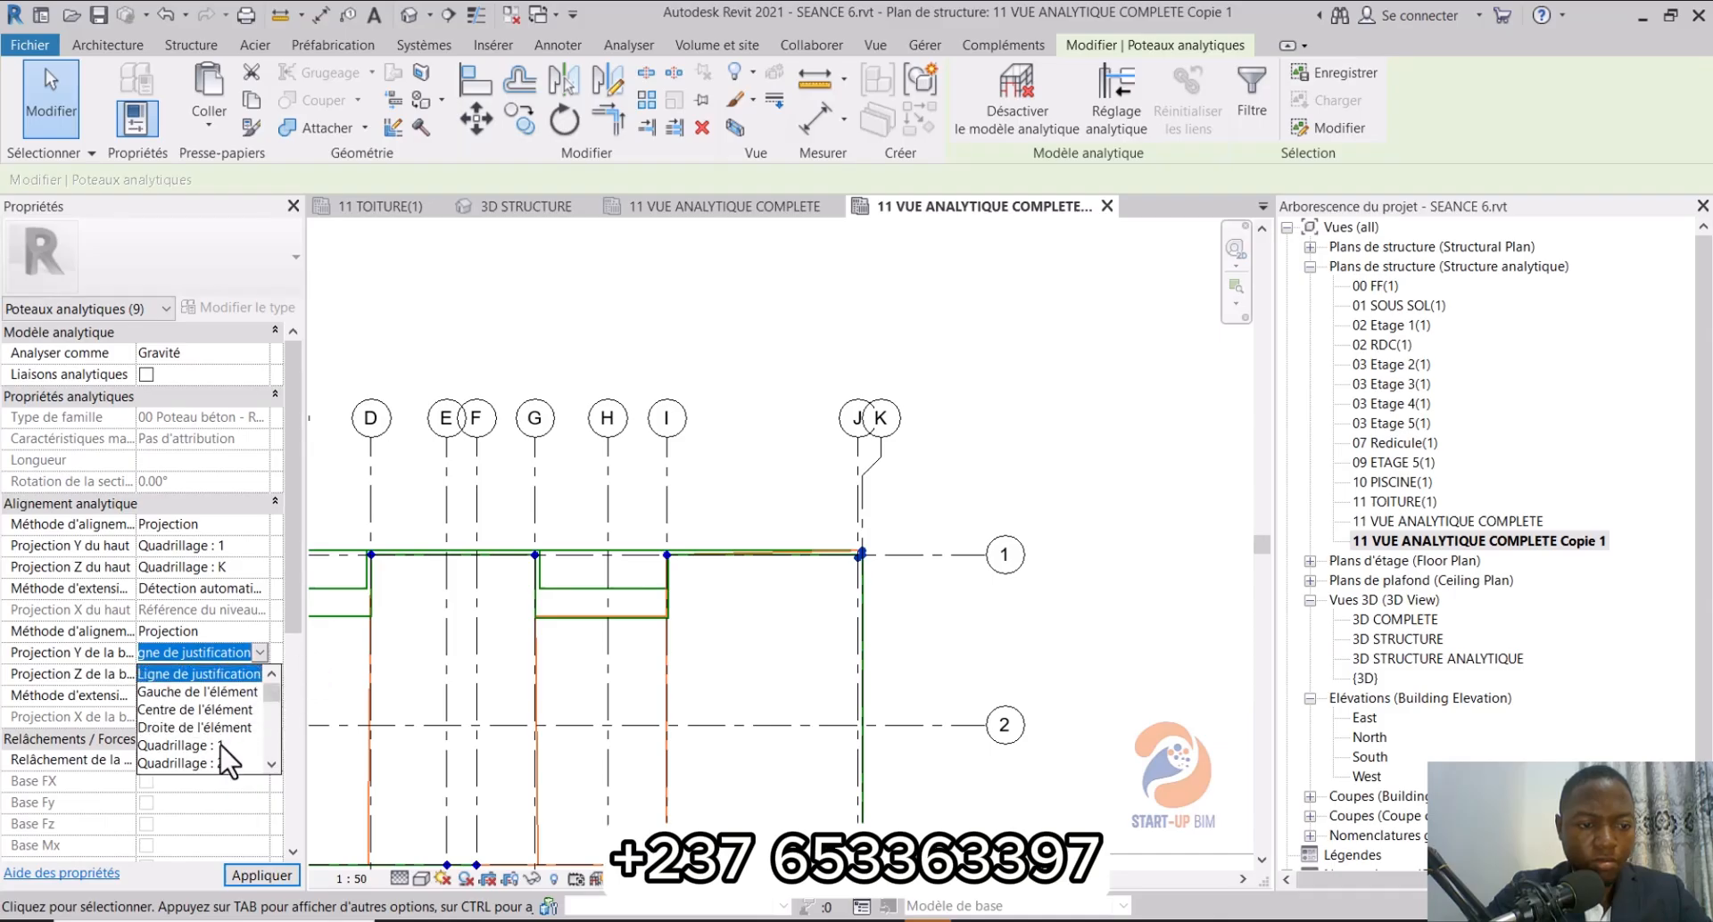
left_click(225, 763)
left_click(260, 674)
scroll(236, 749, "down", 5)
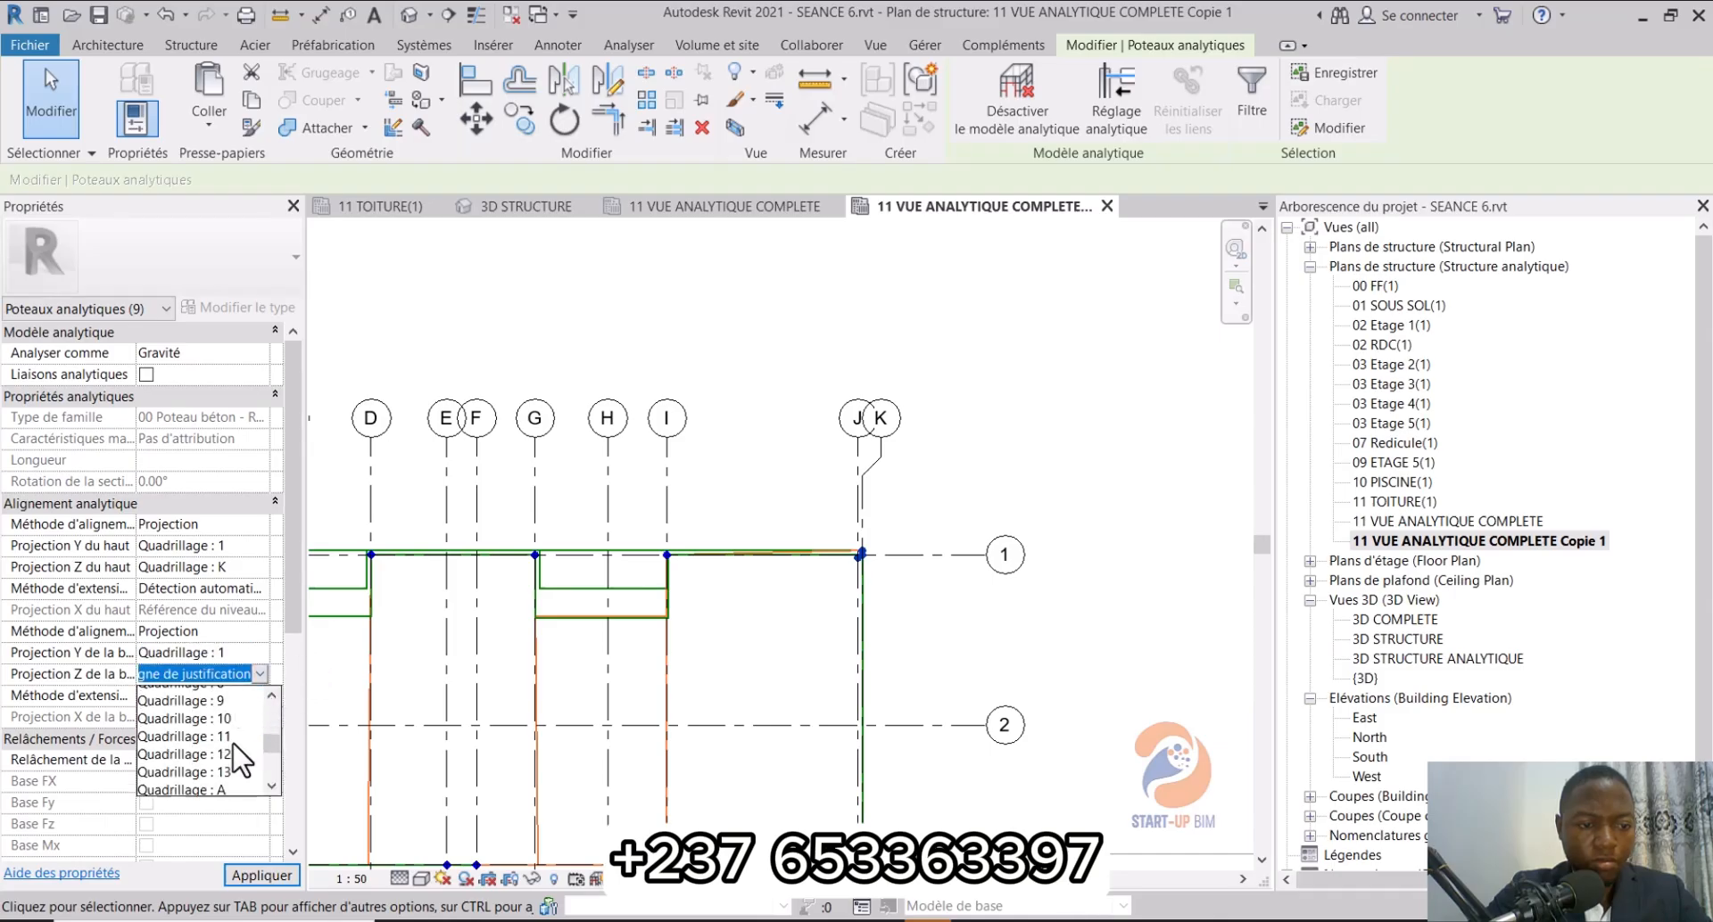
scroll(233, 773, "down", 1)
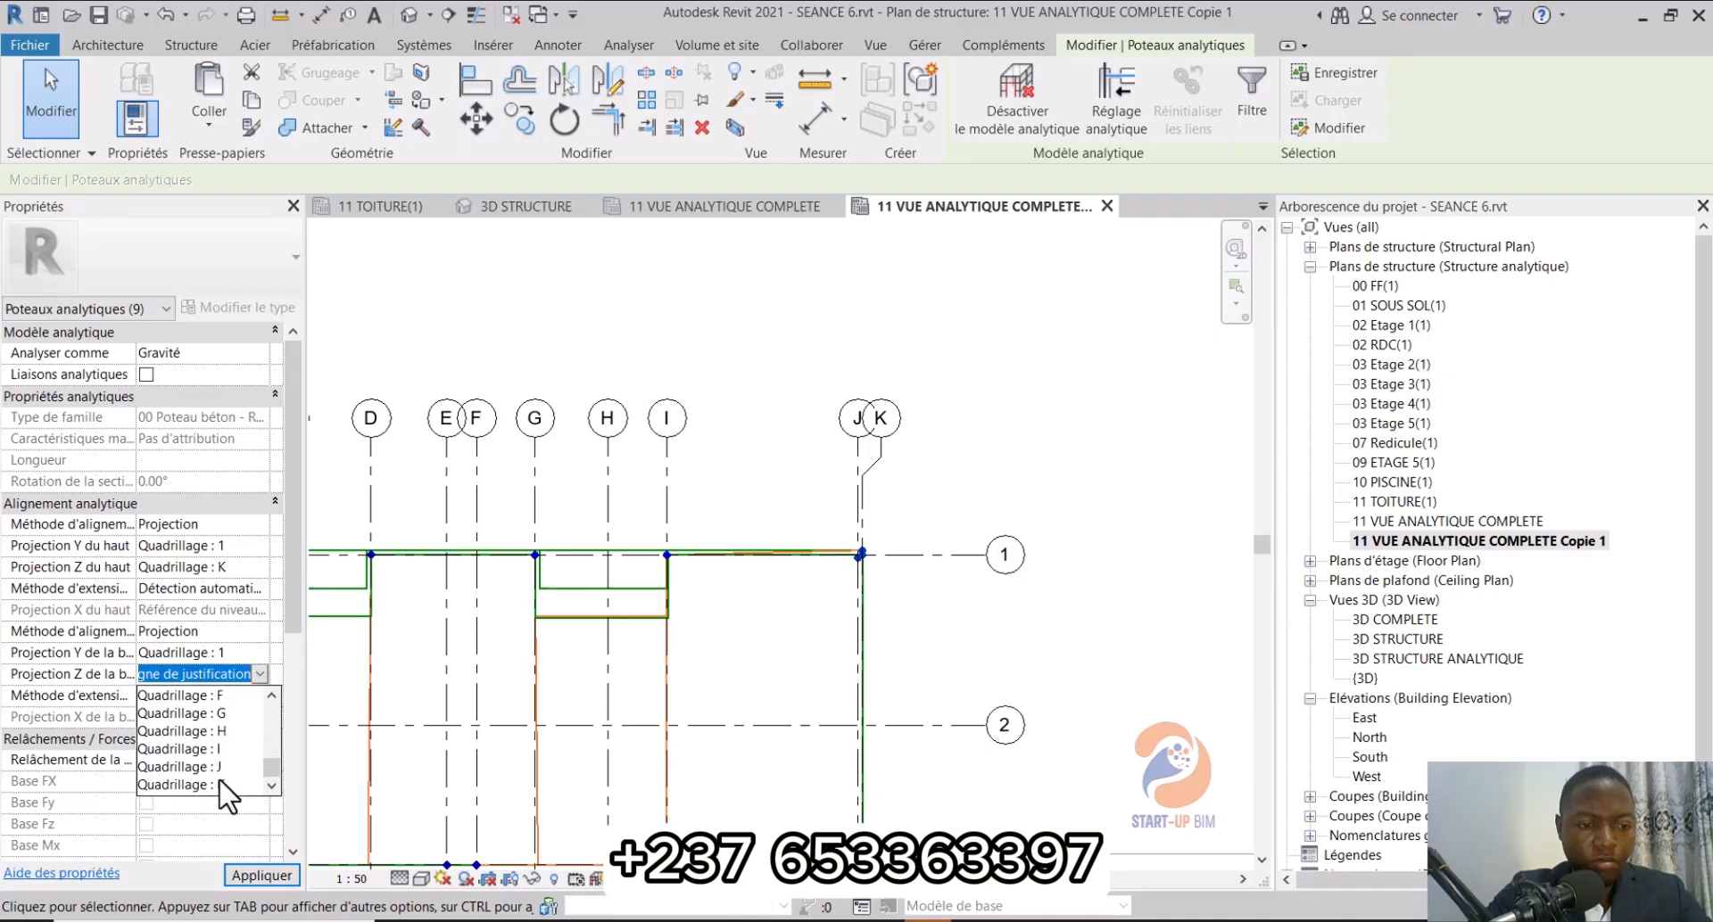
left_click(220, 784)
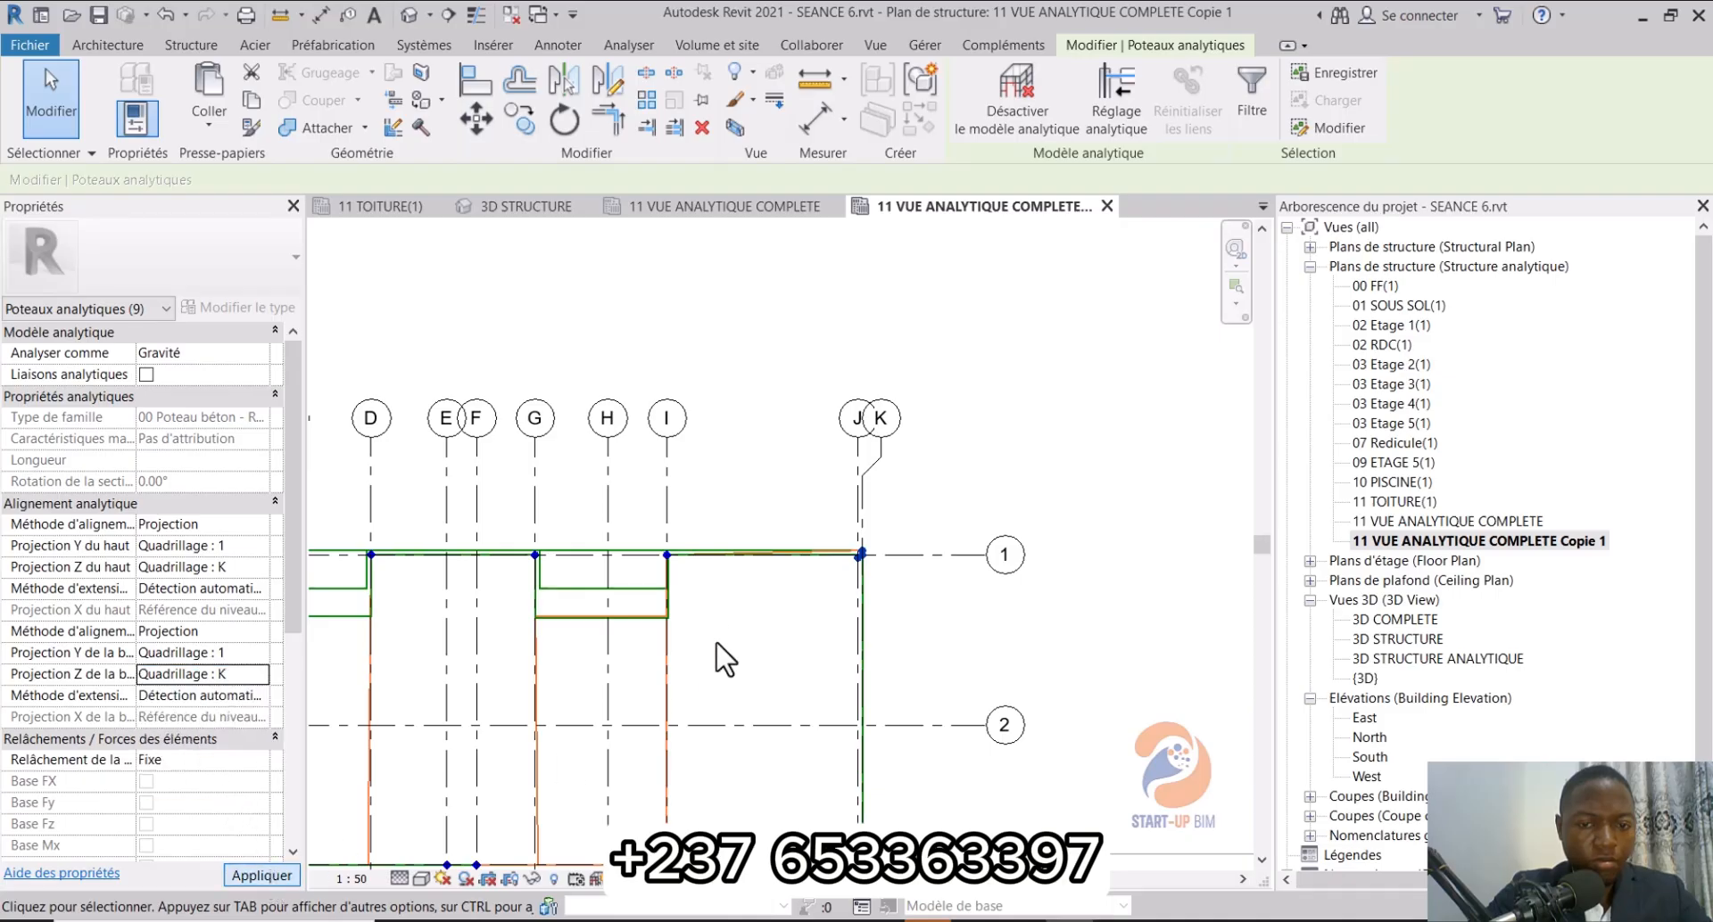
Step: Select the analytical columns at A-3 and set their top alignment to Projection, with Y on Quadrillage : 3 and Z on Quadrillage : A
scroll(864, 459, "down", 3)
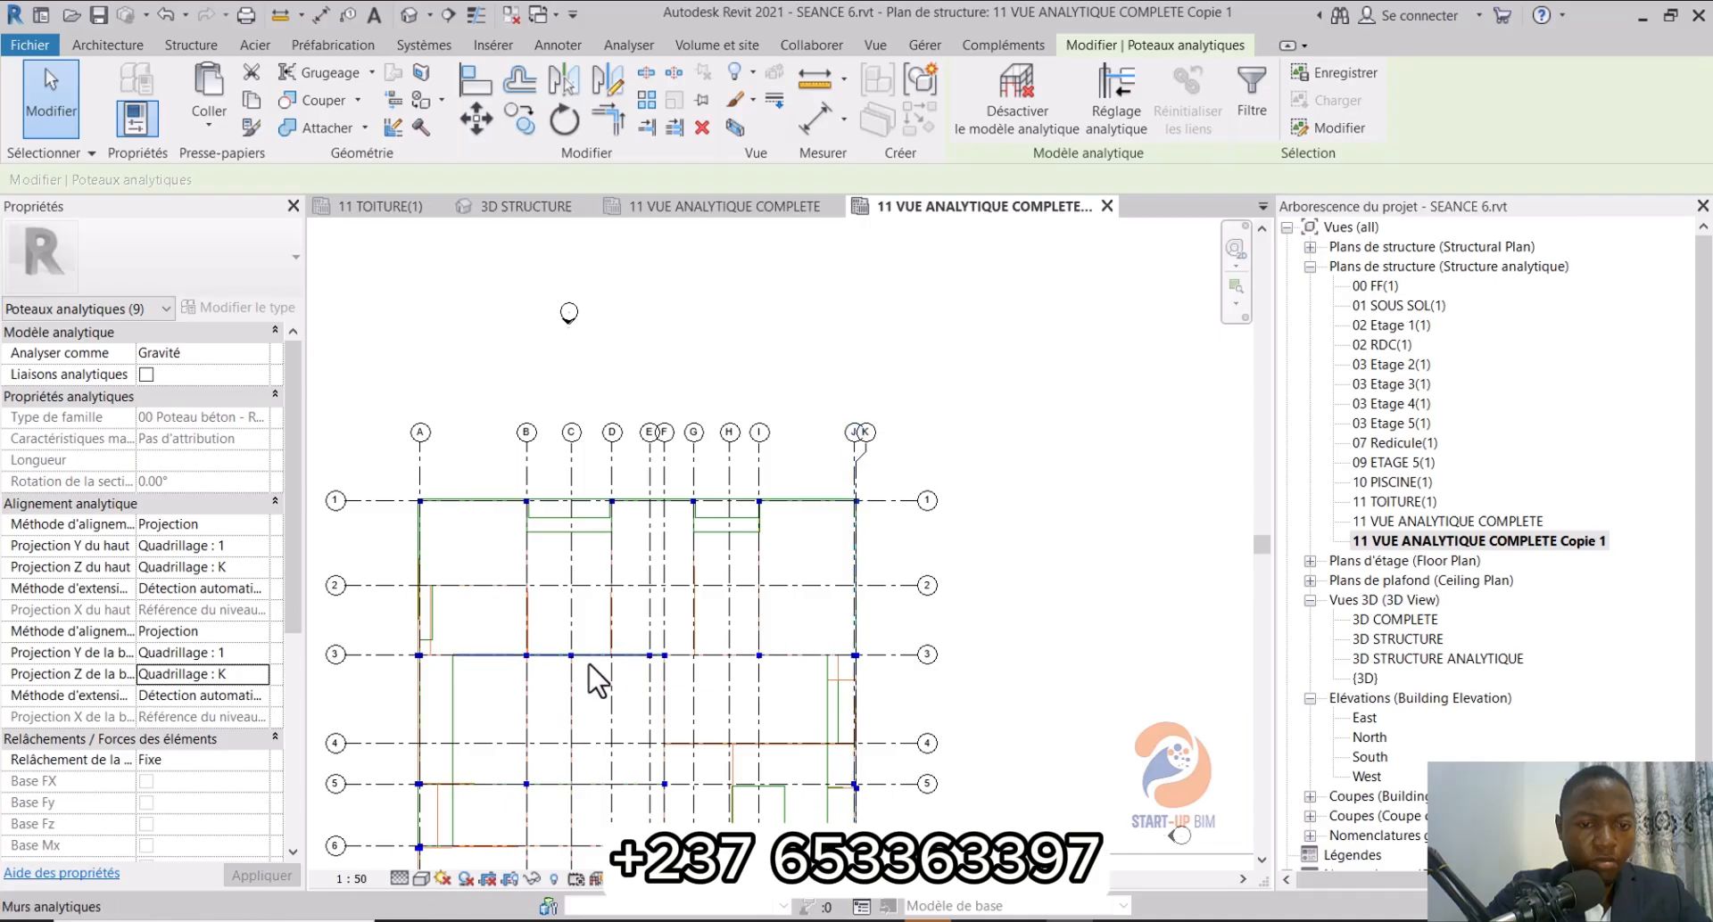
scroll(415, 650, "up", 5)
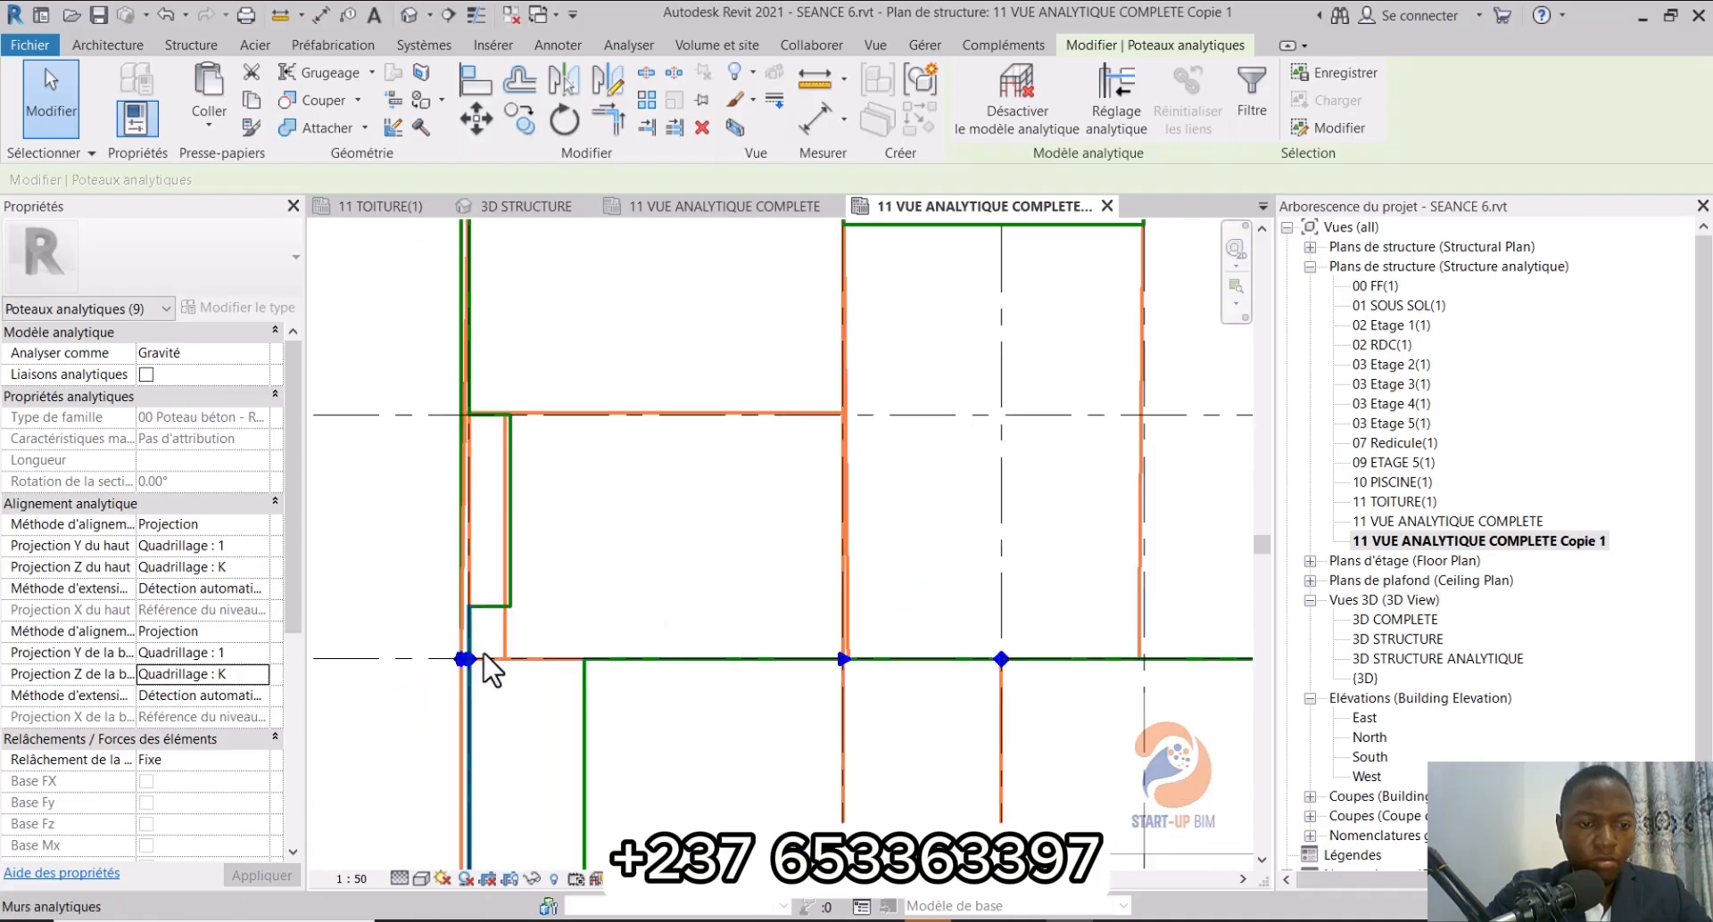
scroll(596, 647, "down", 4)
left_click_drag(506, 603, 562, 672)
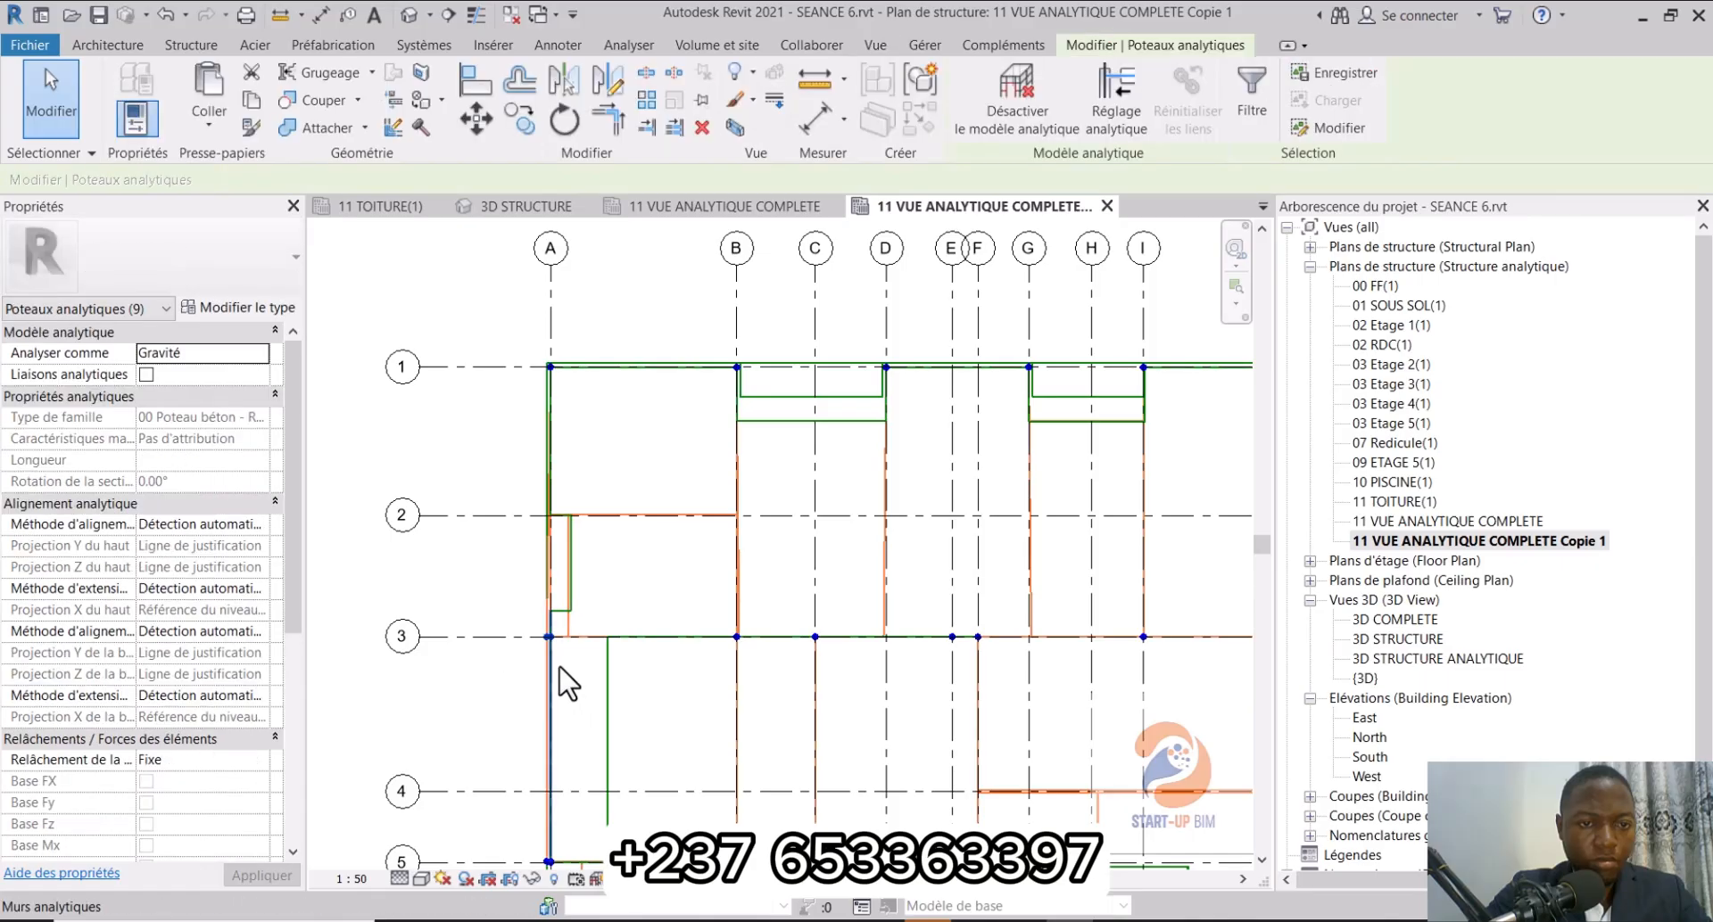
left_click(254, 525)
left_click(260, 524)
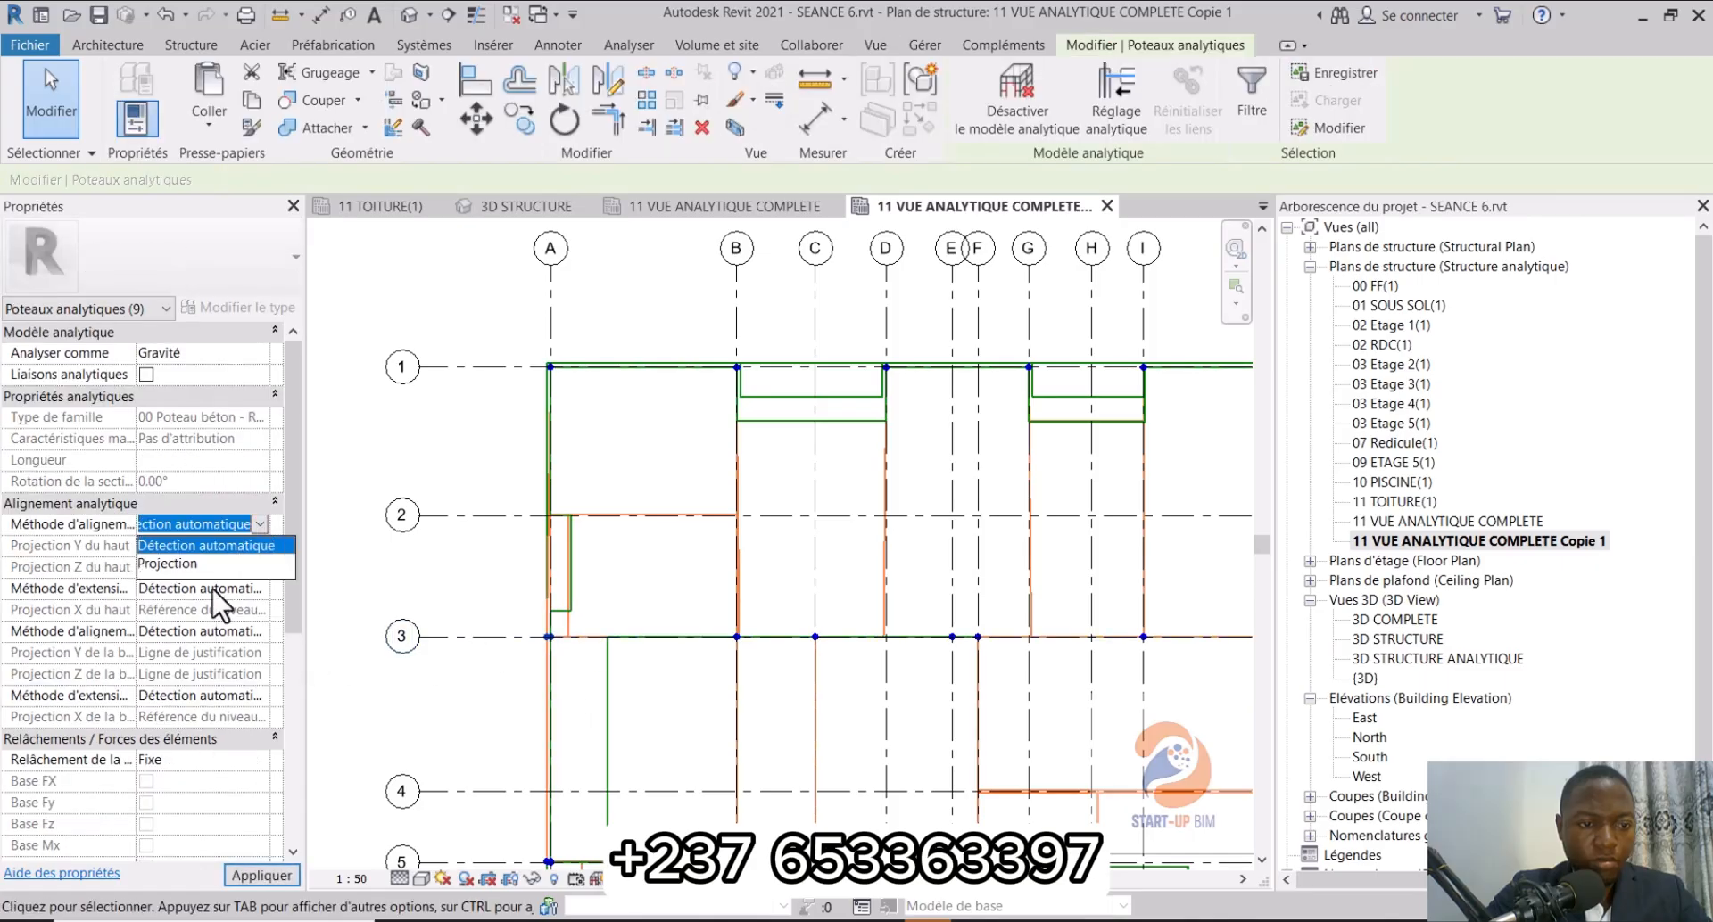
left_click(210, 562)
left_click(256, 546)
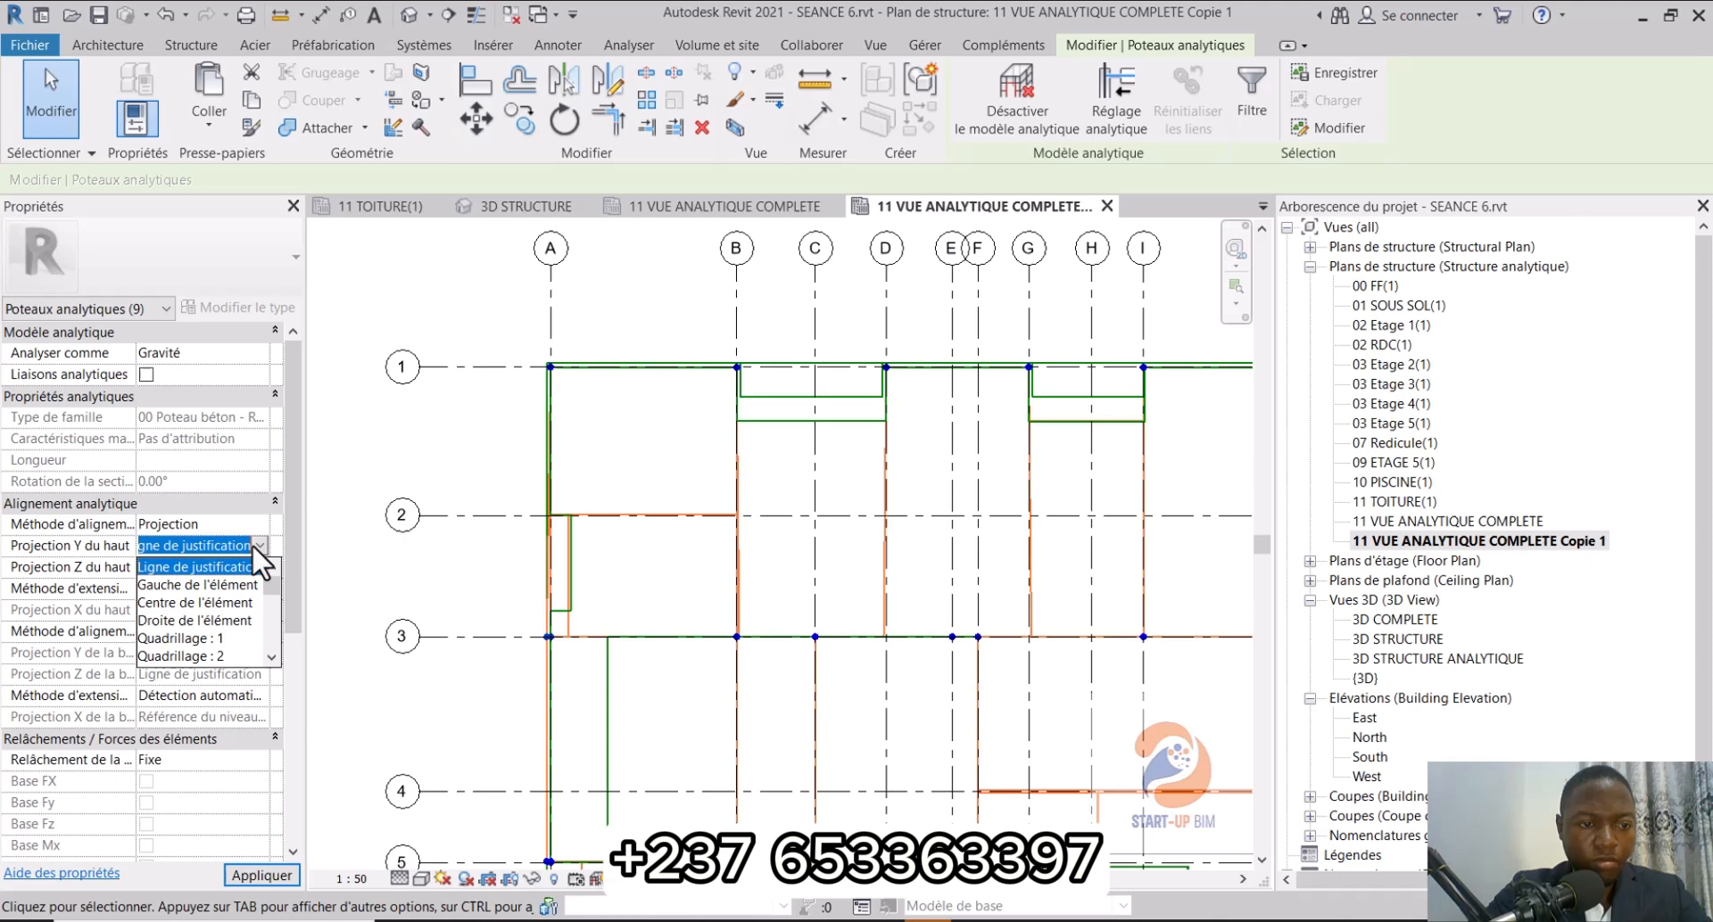
scroll(214, 642, "down", 1)
left_click(220, 621)
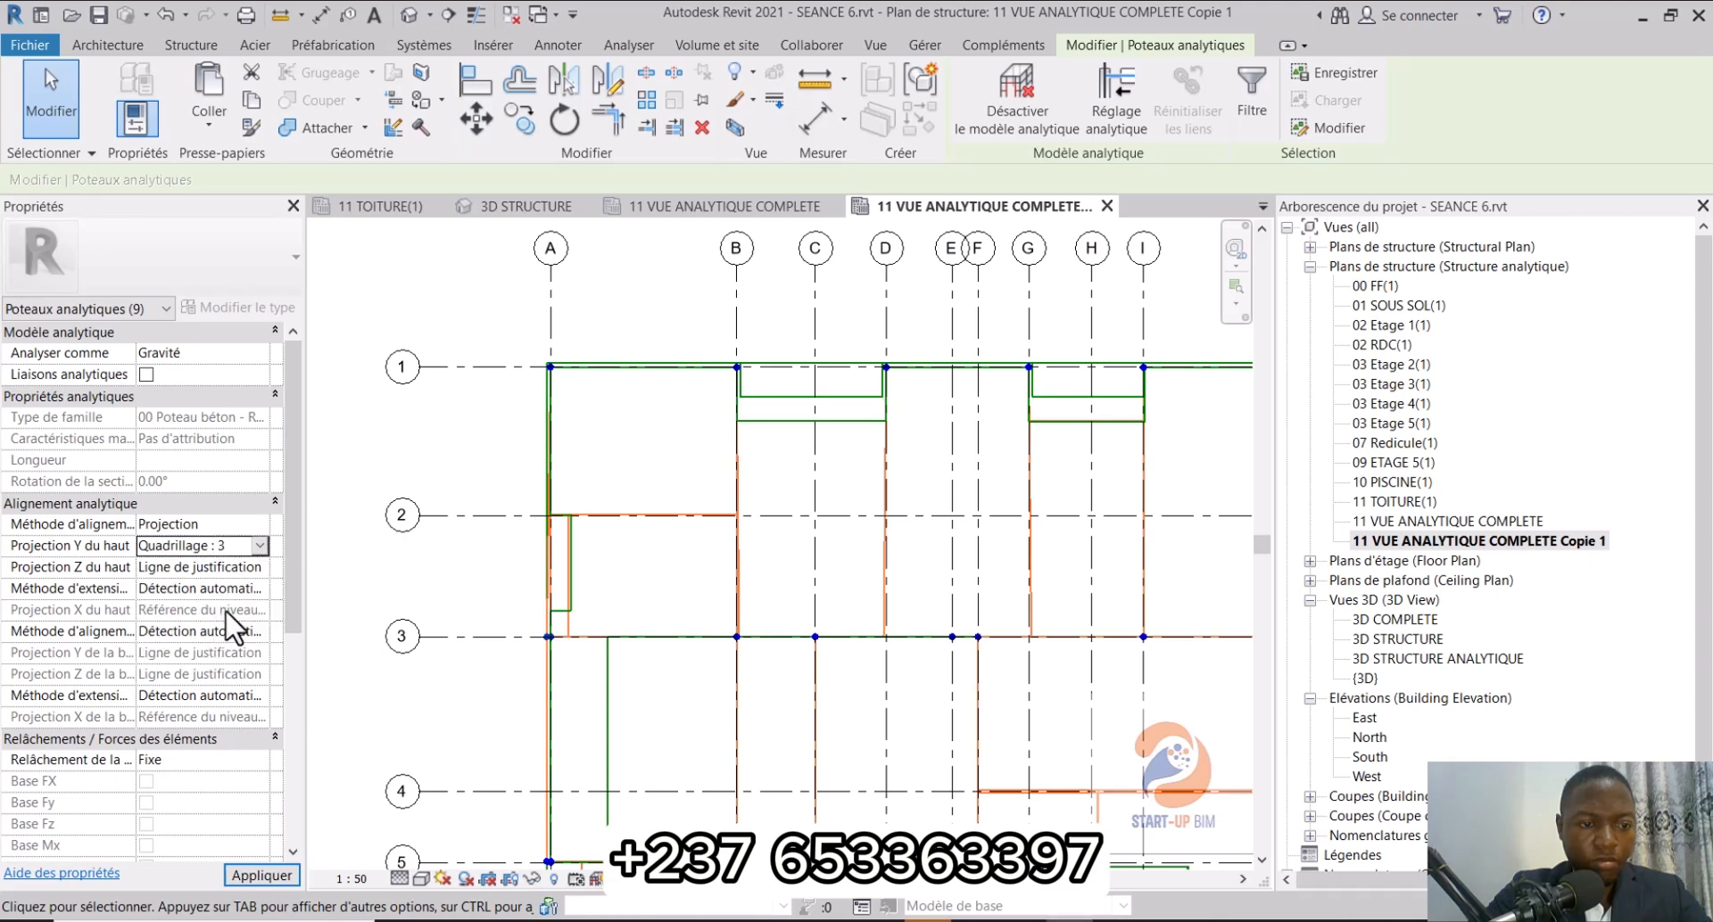
left_click(259, 568)
scroll(223, 662, "down", 3)
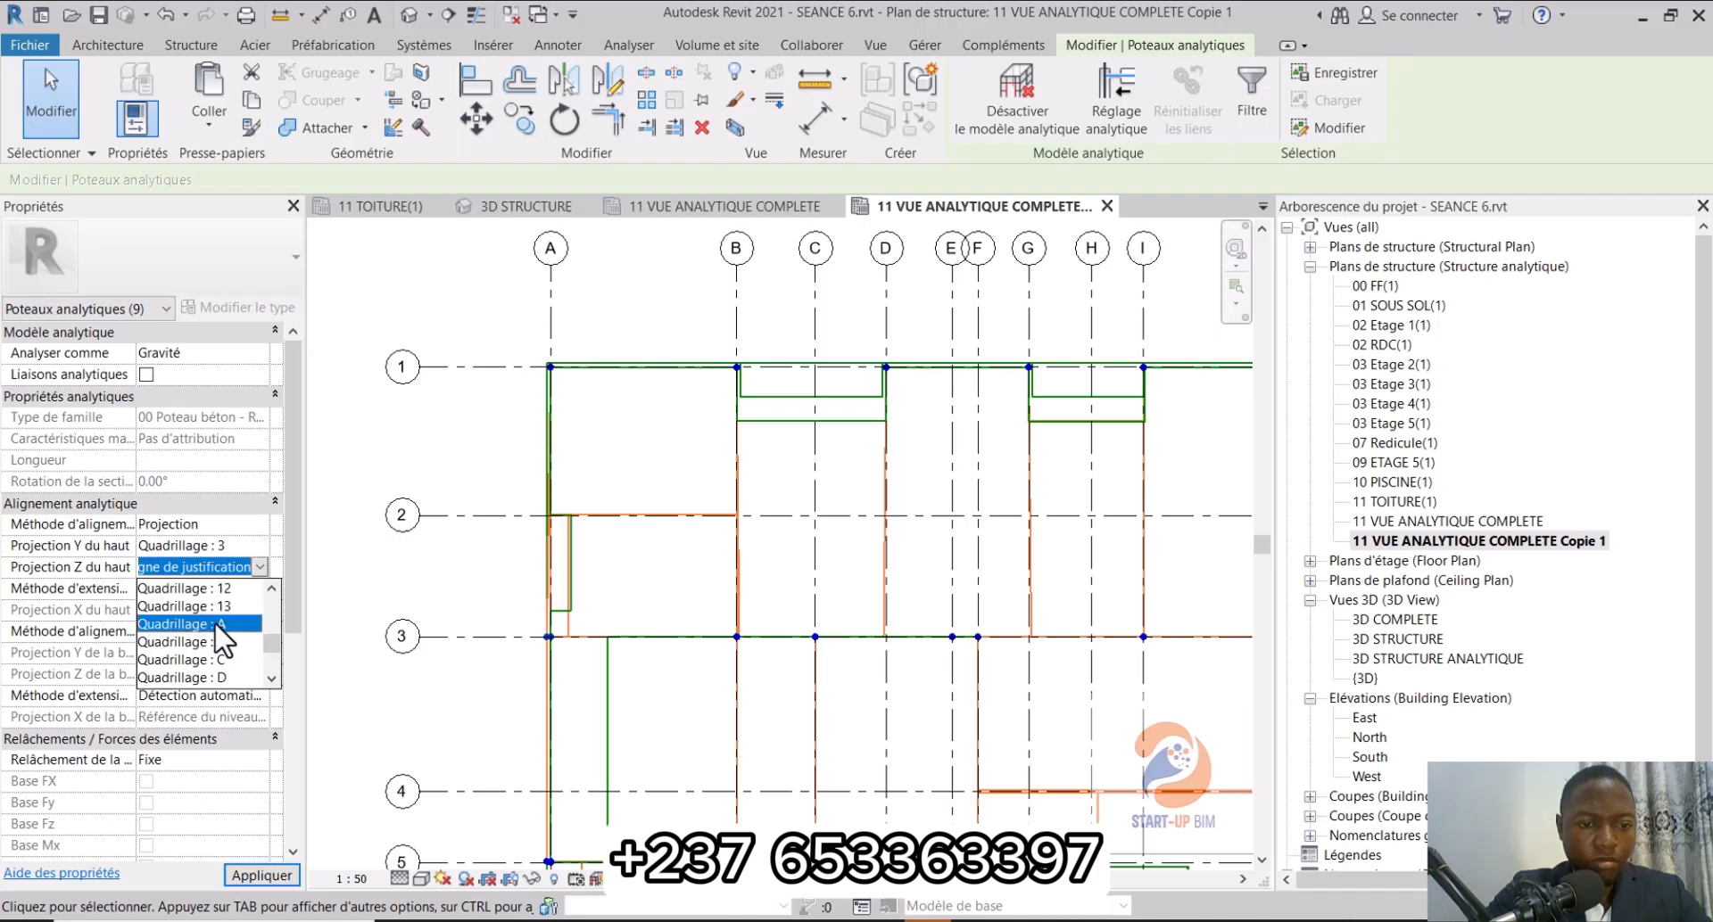
left_click(221, 624)
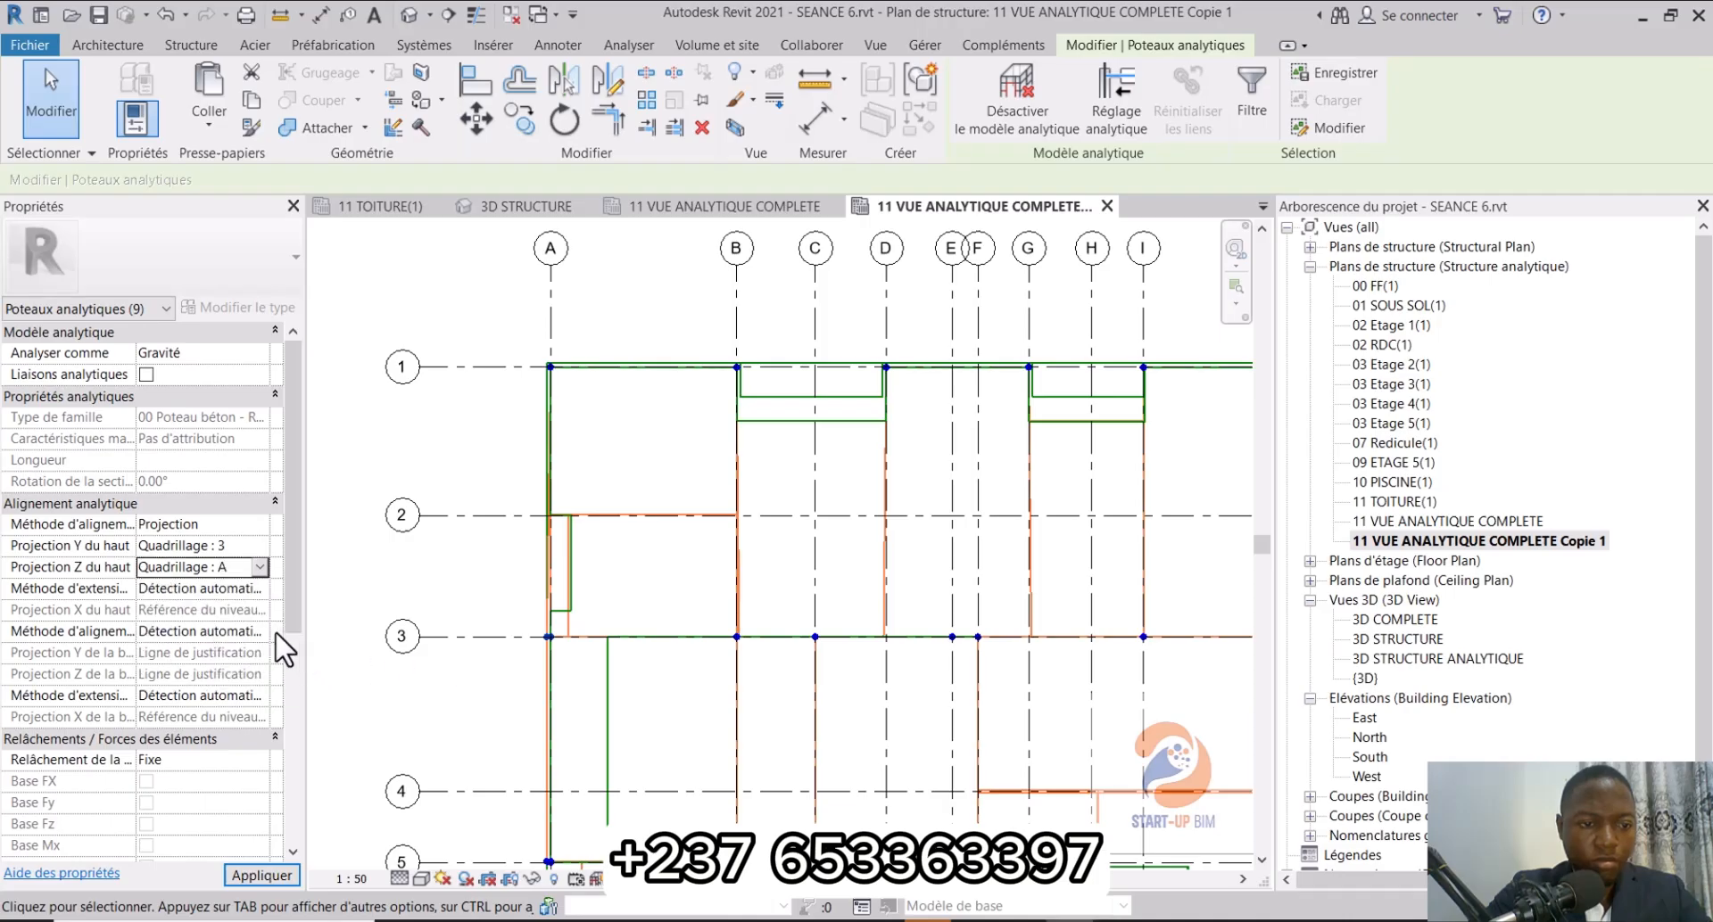
Step: Set the A-3 columns' base alignment to Projection, with Y on Quadrillage : 3 and Z on Quadrillage : A
left_click(258, 631)
left_click(219, 671)
left_click(259, 652)
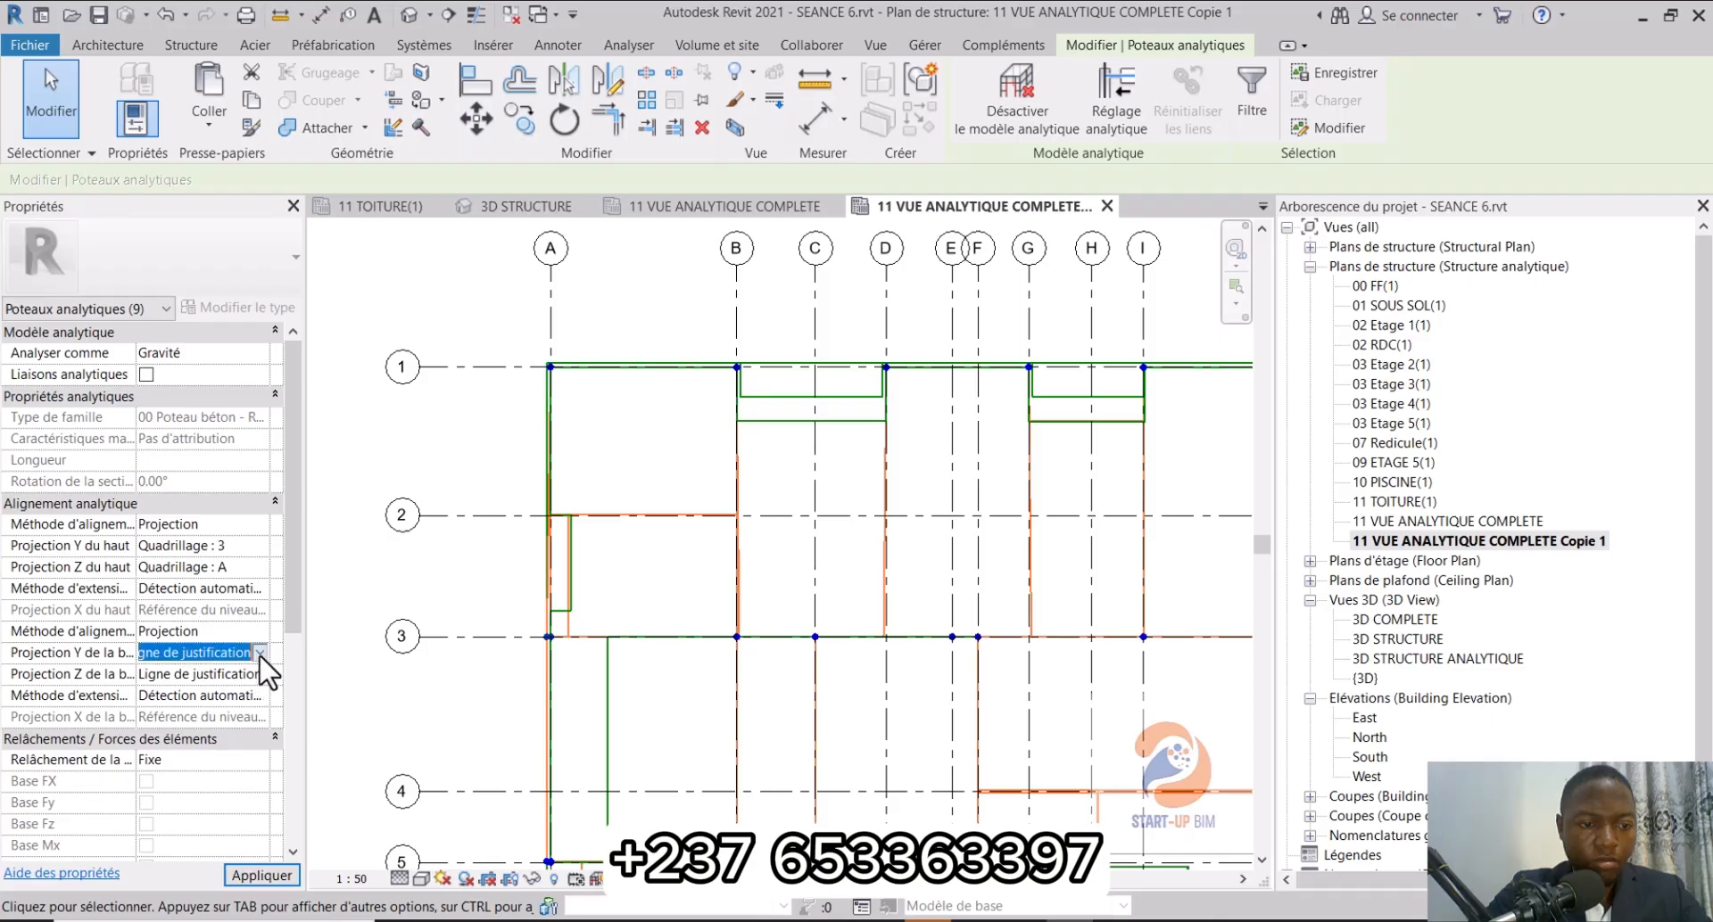
scroll(227, 754, "down", 1)
left_click(218, 728)
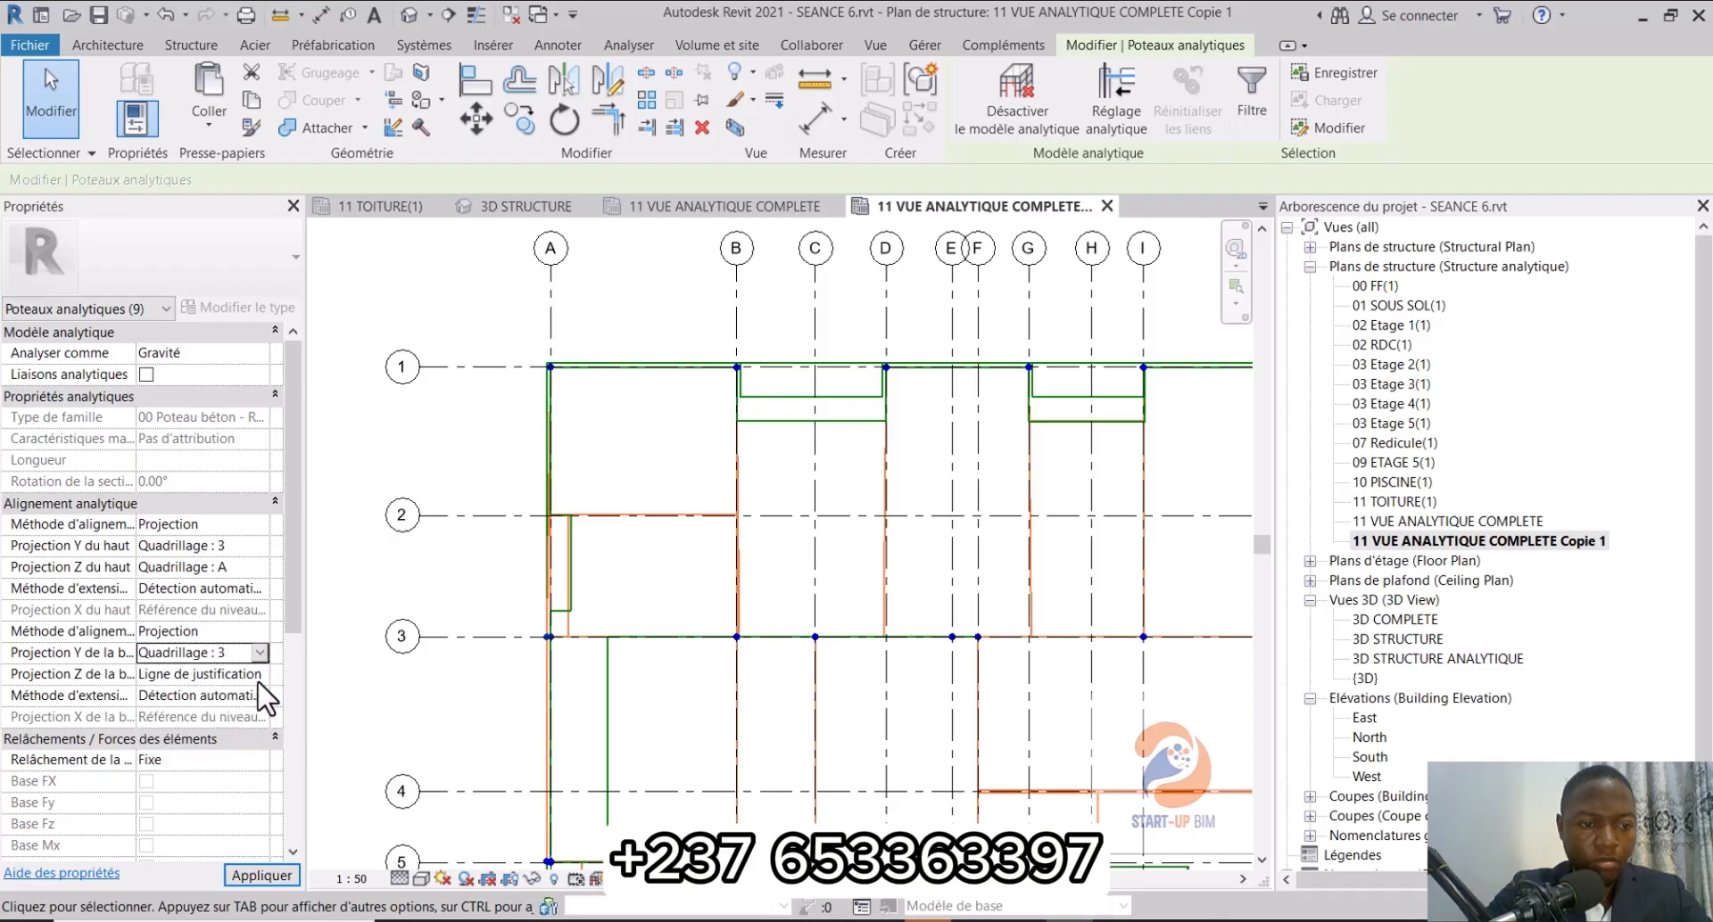
left_click(259, 673)
scroll(229, 740, "down", 3)
scroll(234, 751, "down", 1)
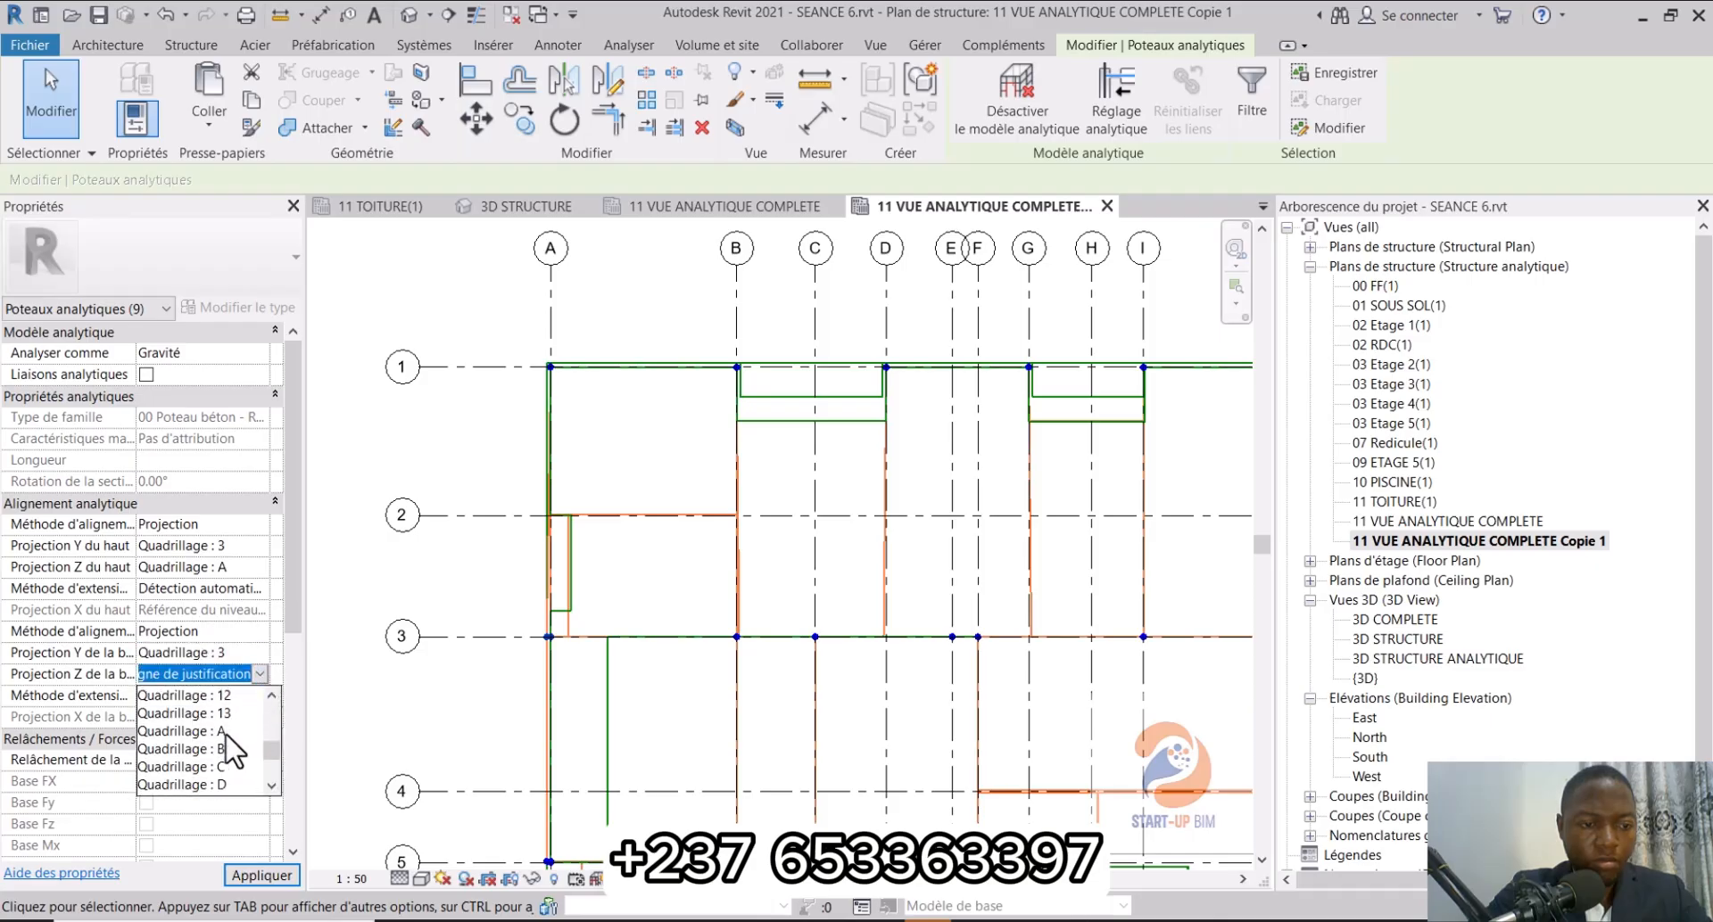
left_click(218, 731)
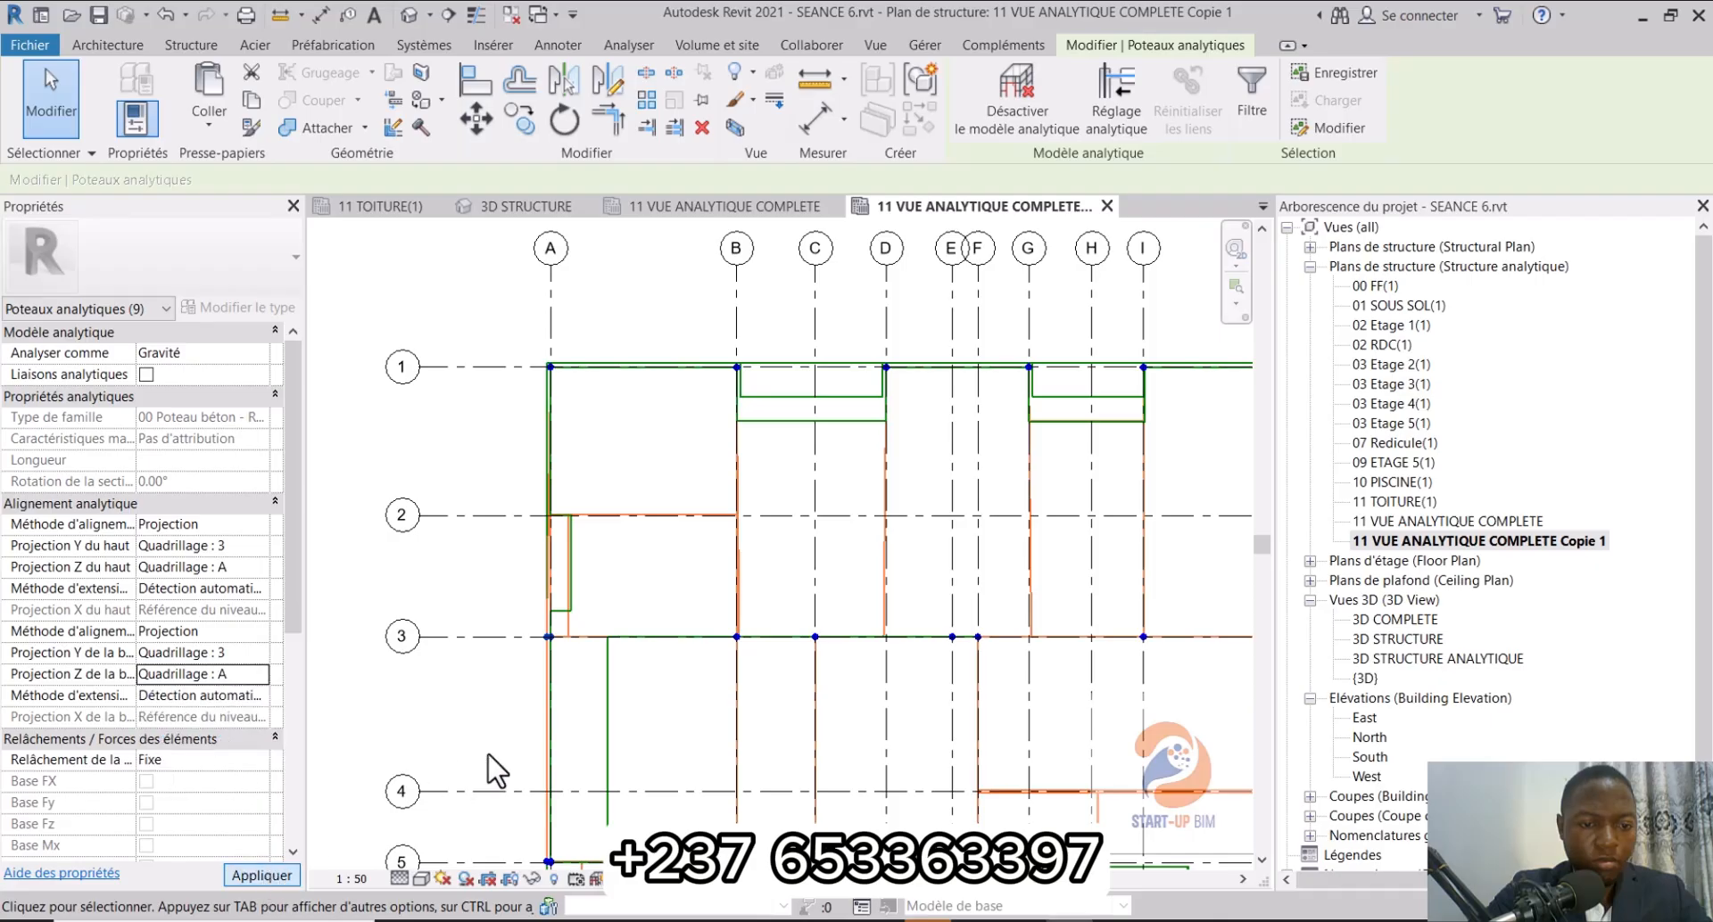
Step: Select the analytical columns at A-5 and set their top alignment to Projection, with Y on Quadrillage : 5 and Z on Quadrillage : A
middle_click_drag(535, 765, 524, 410)
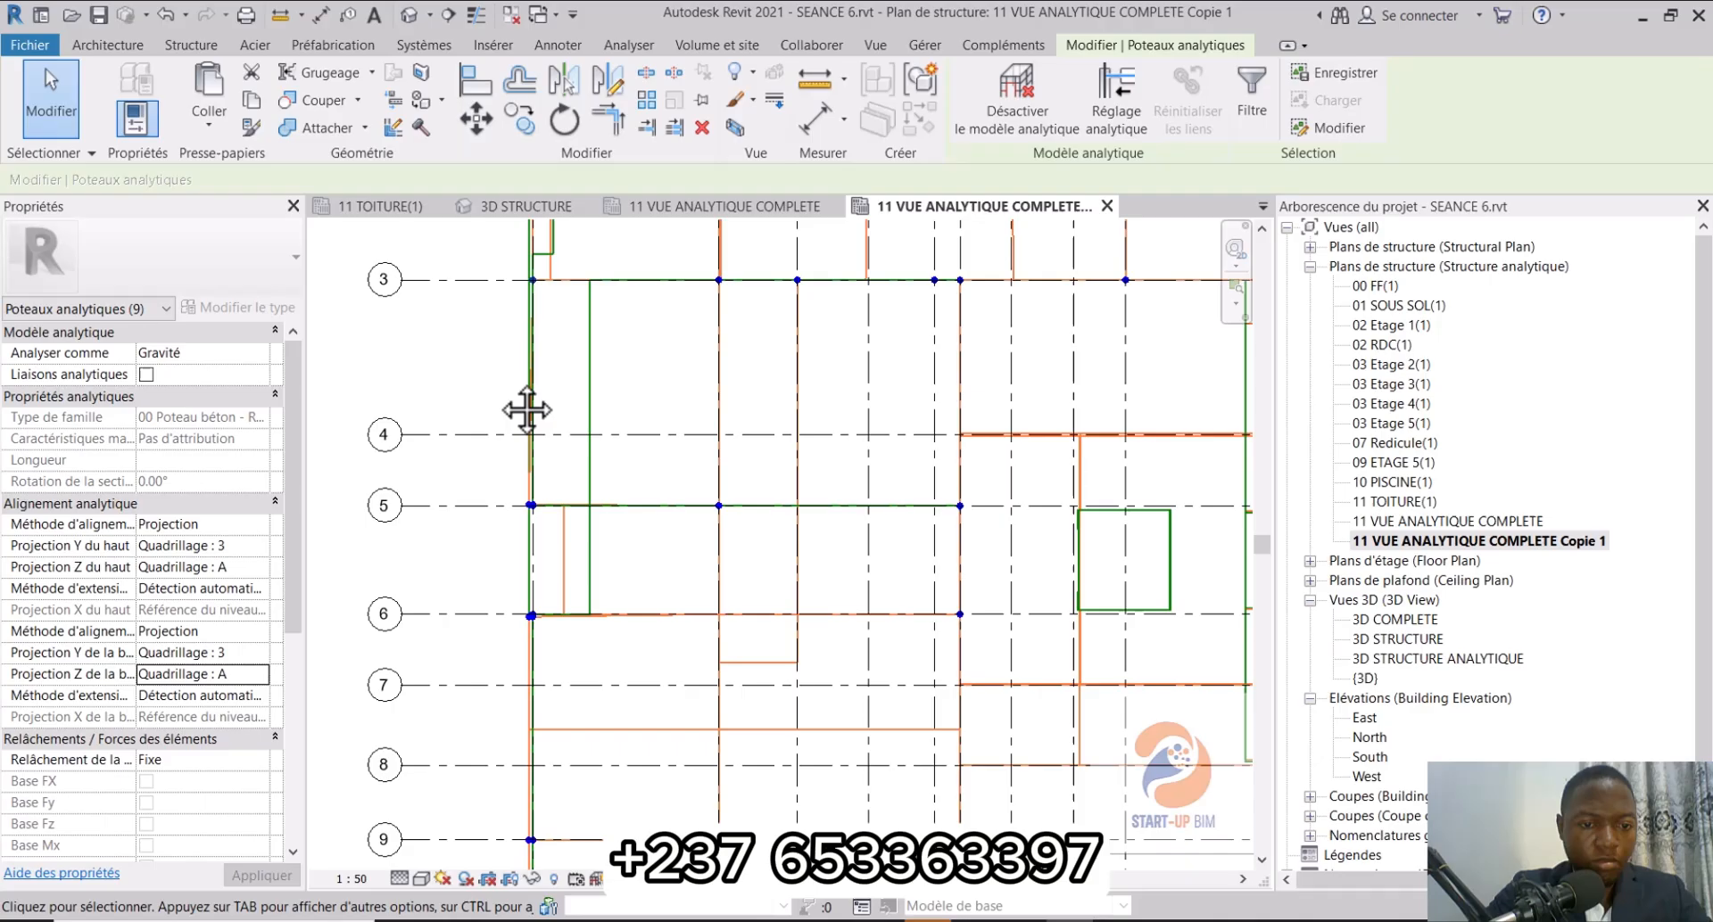
left_click(518, 496)
left_click_drag(550, 530, 551, 528)
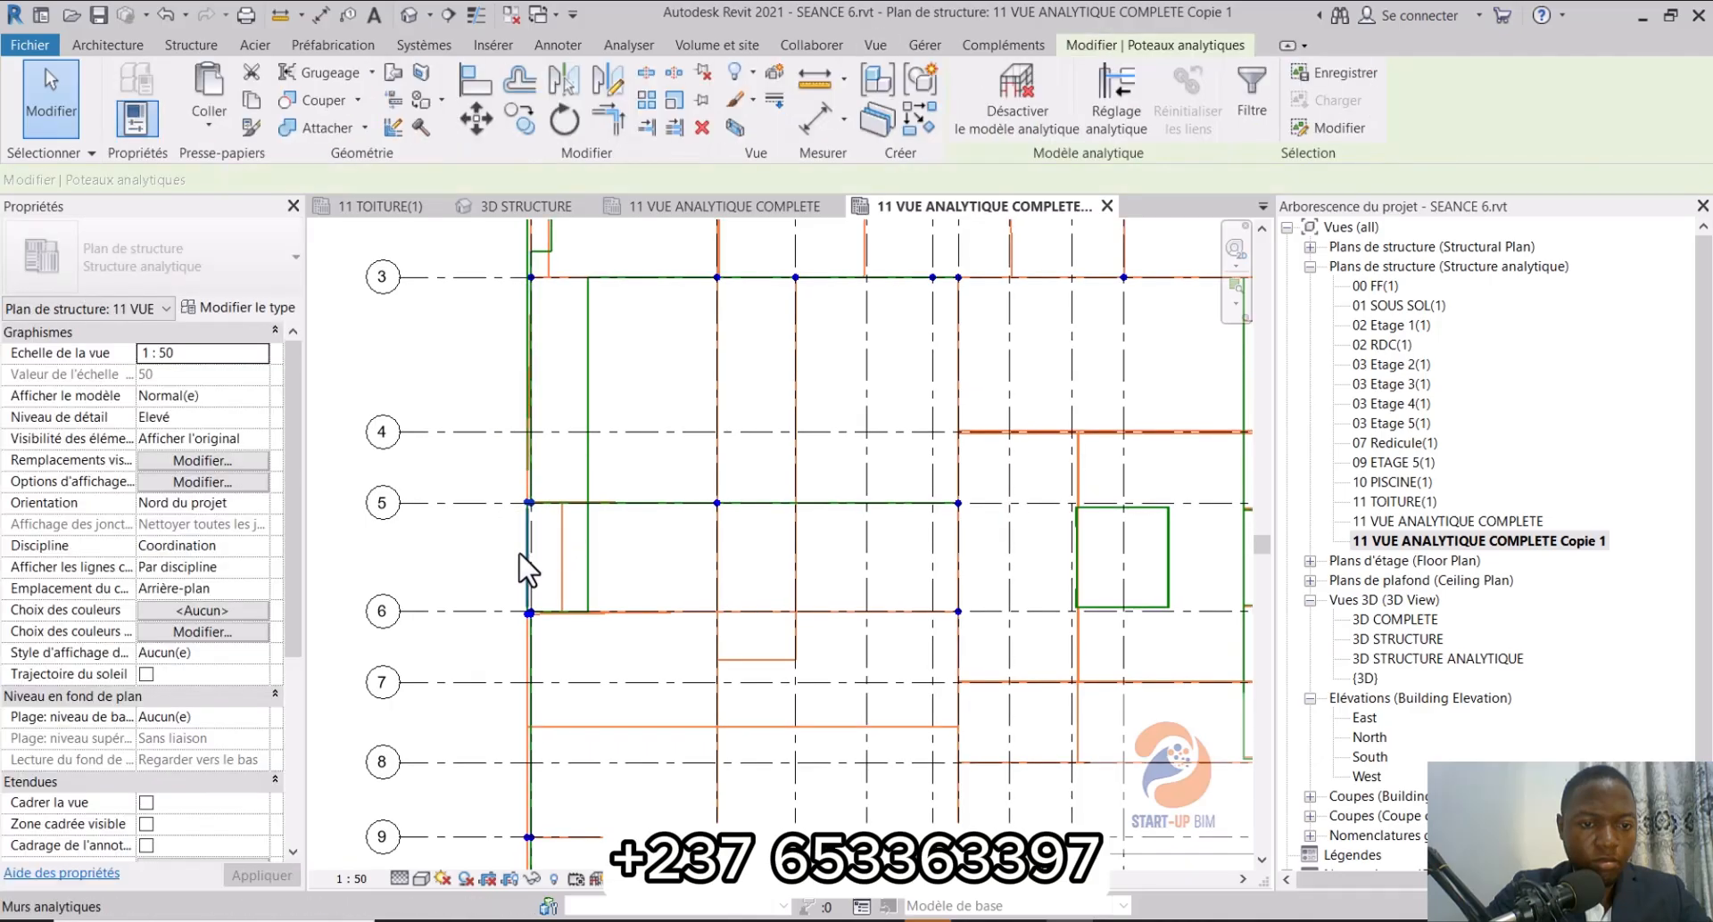
scroll(519, 553, "down", 2)
middle_click_drag(530, 683, 539, 524)
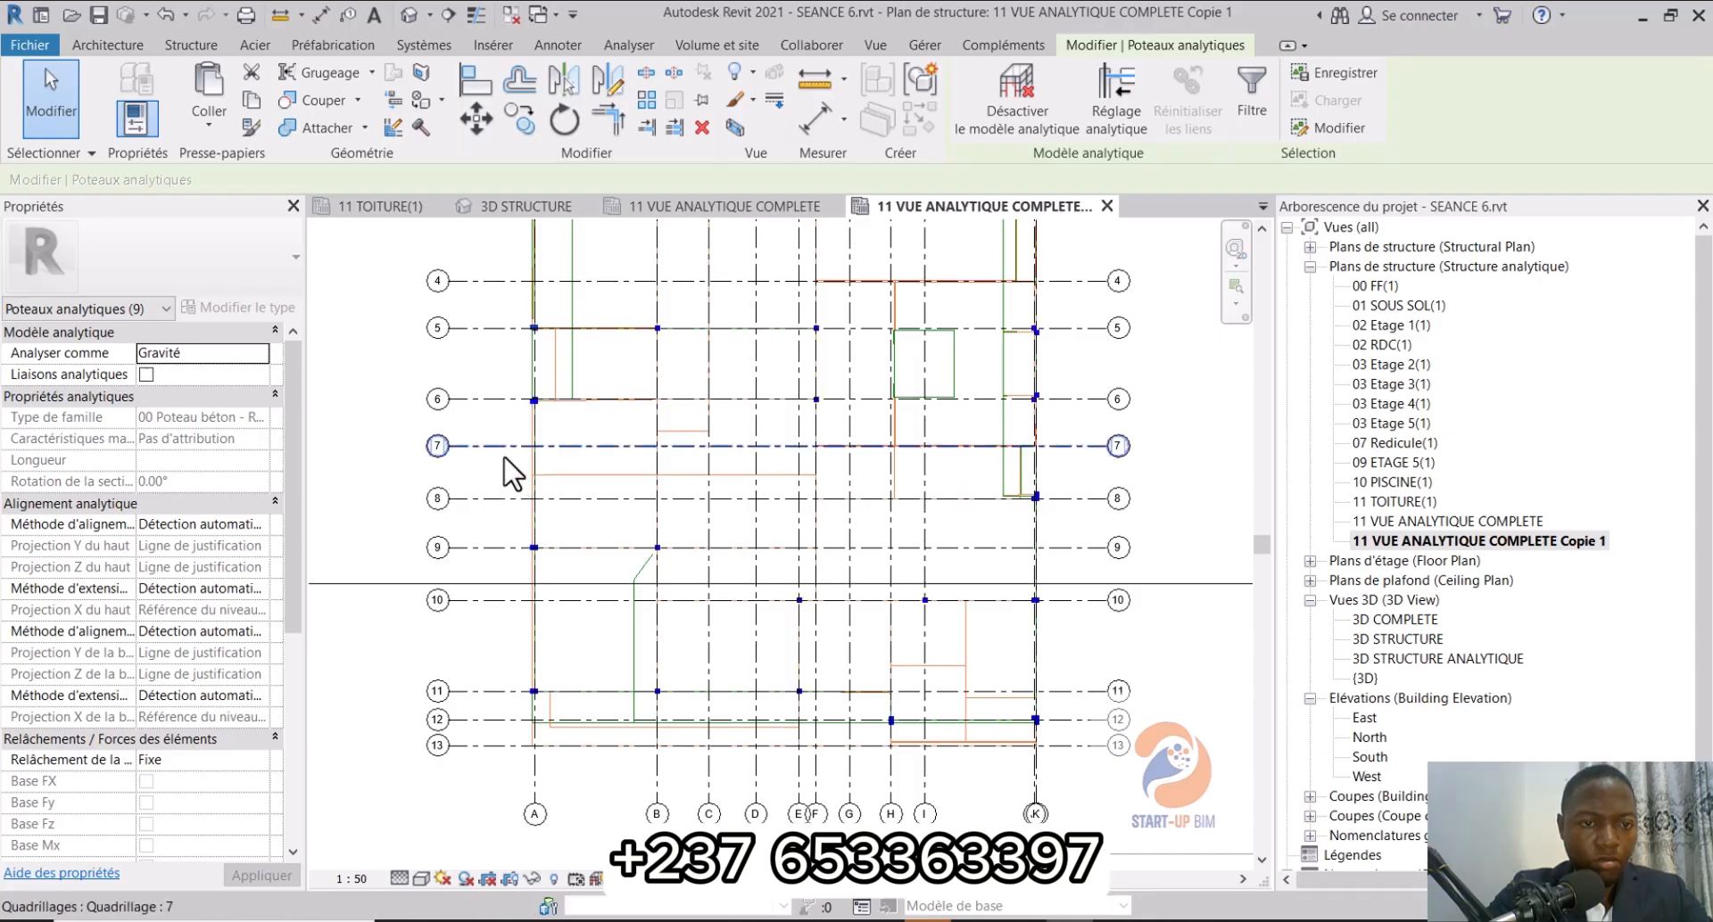
left_click(254, 526)
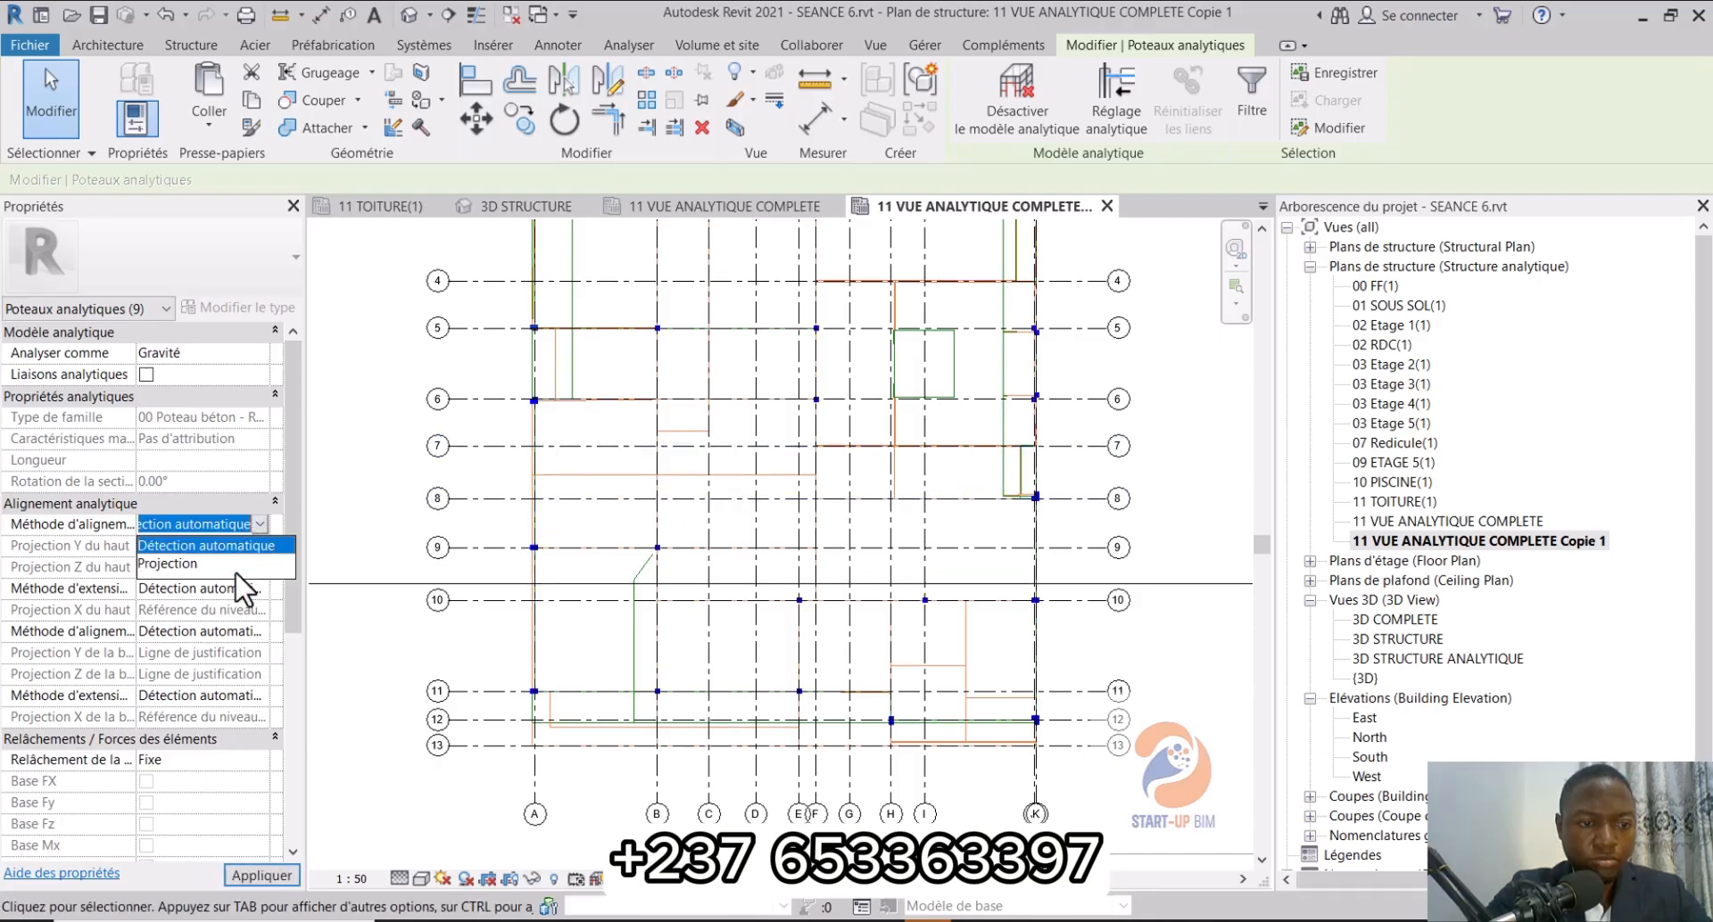
left_click(234, 575)
left_click(266, 545)
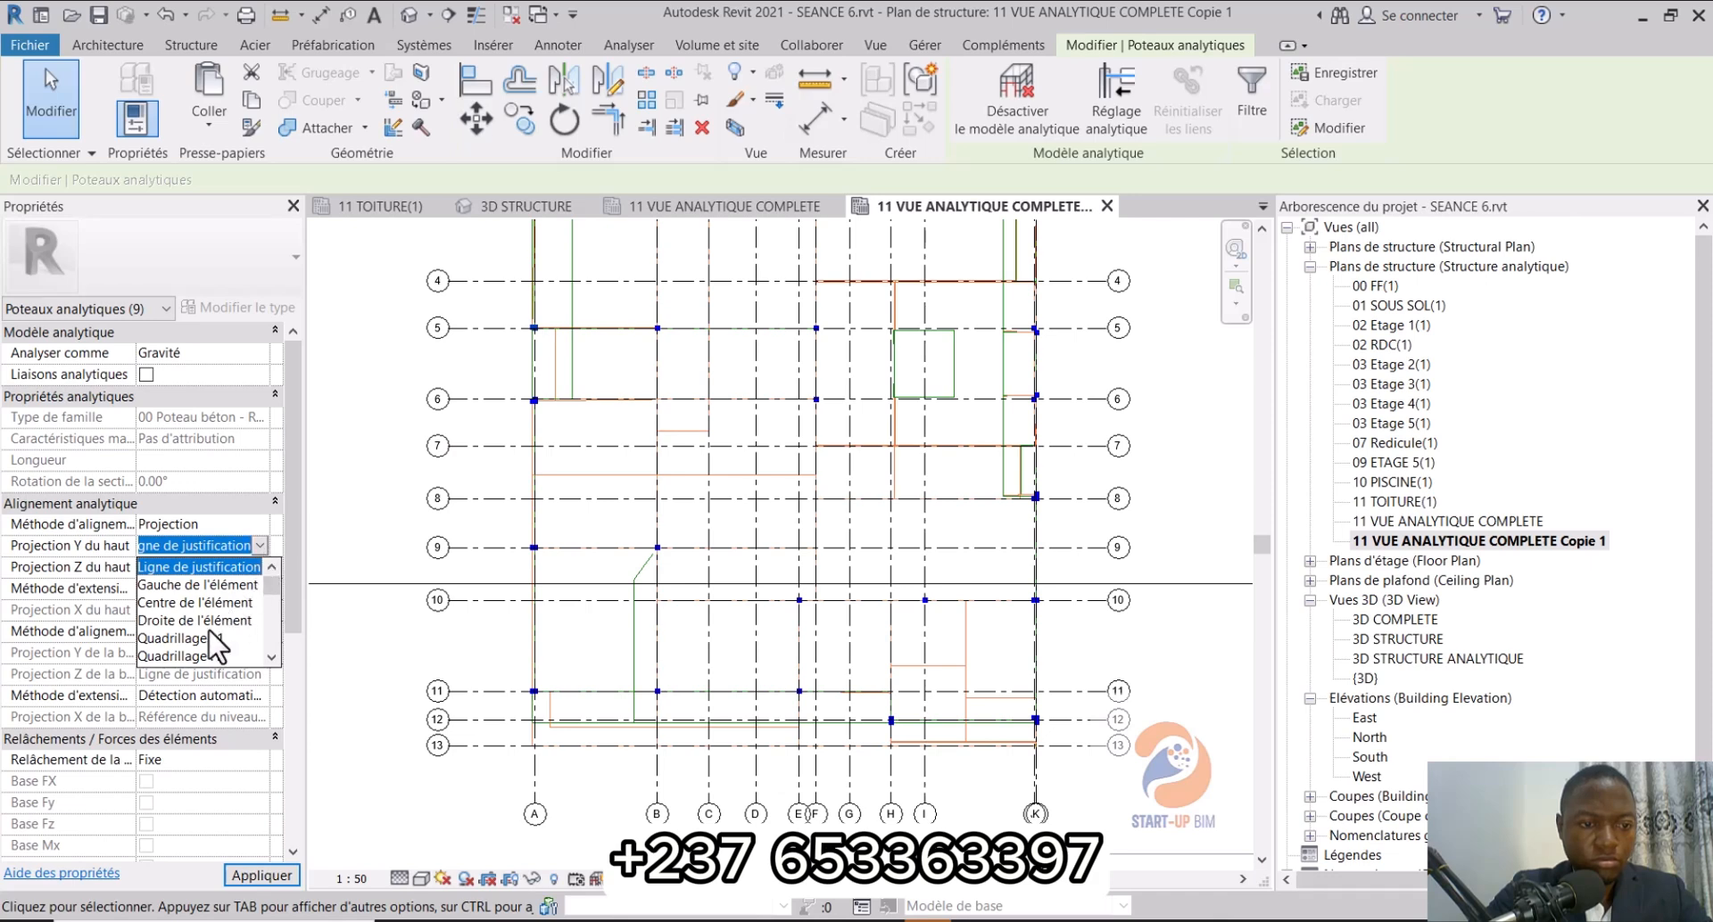
scroll(223, 647, "down", 2)
scroll(227, 649, "down", 2)
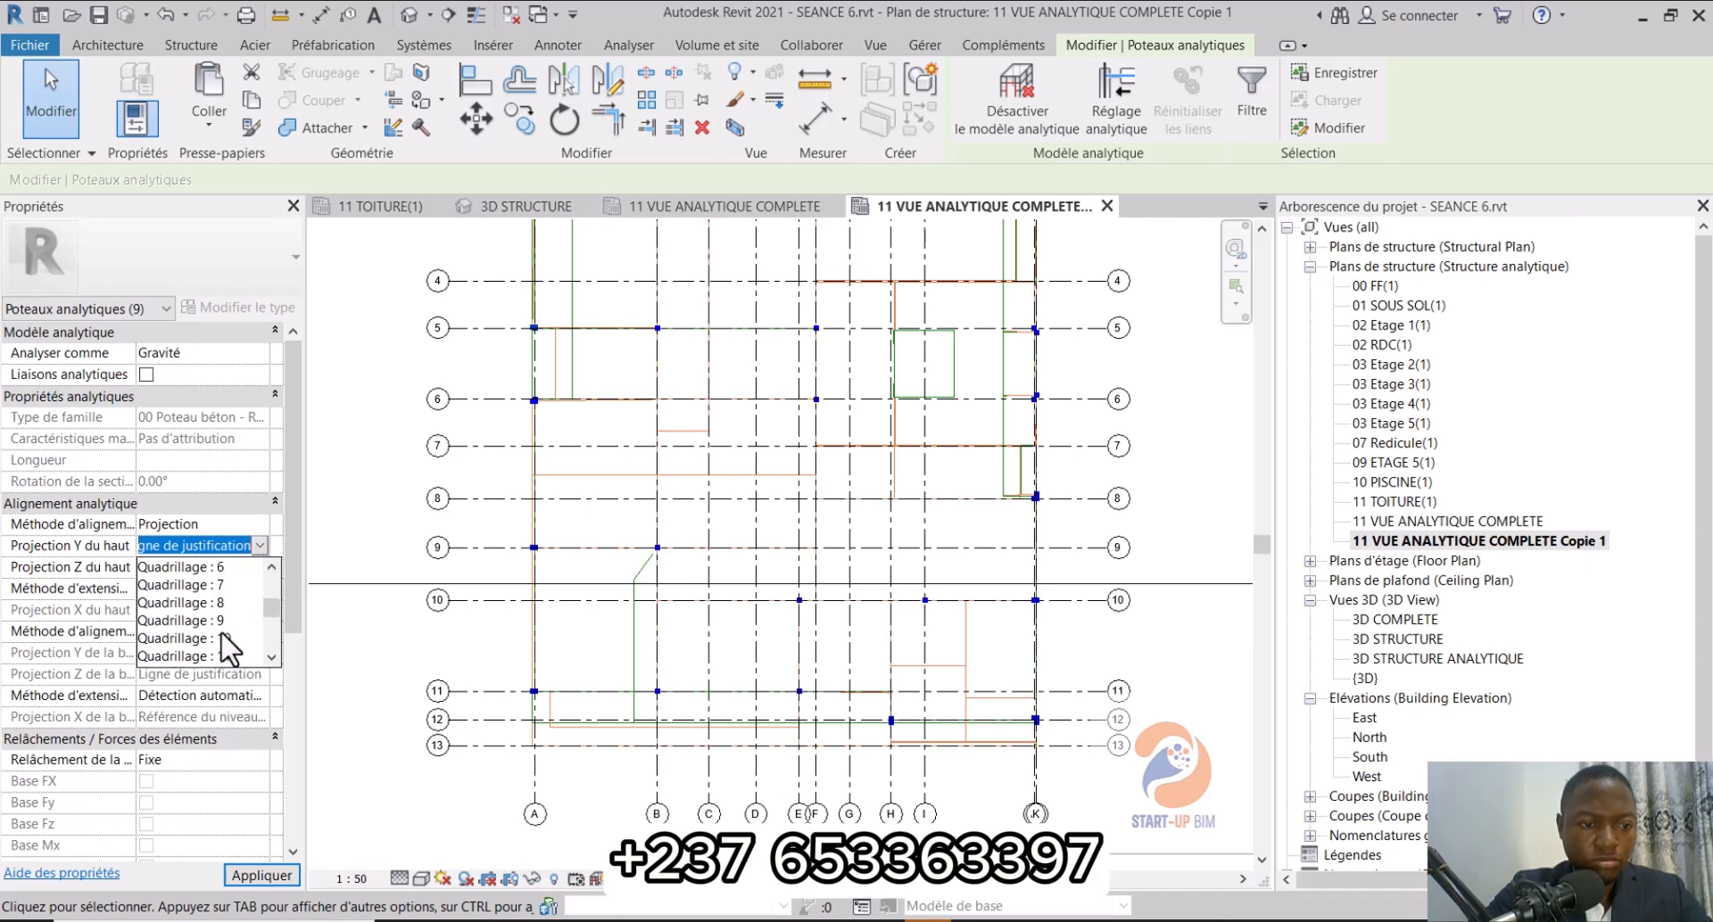
scroll(230, 617, "up", 2)
left_click(228, 619)
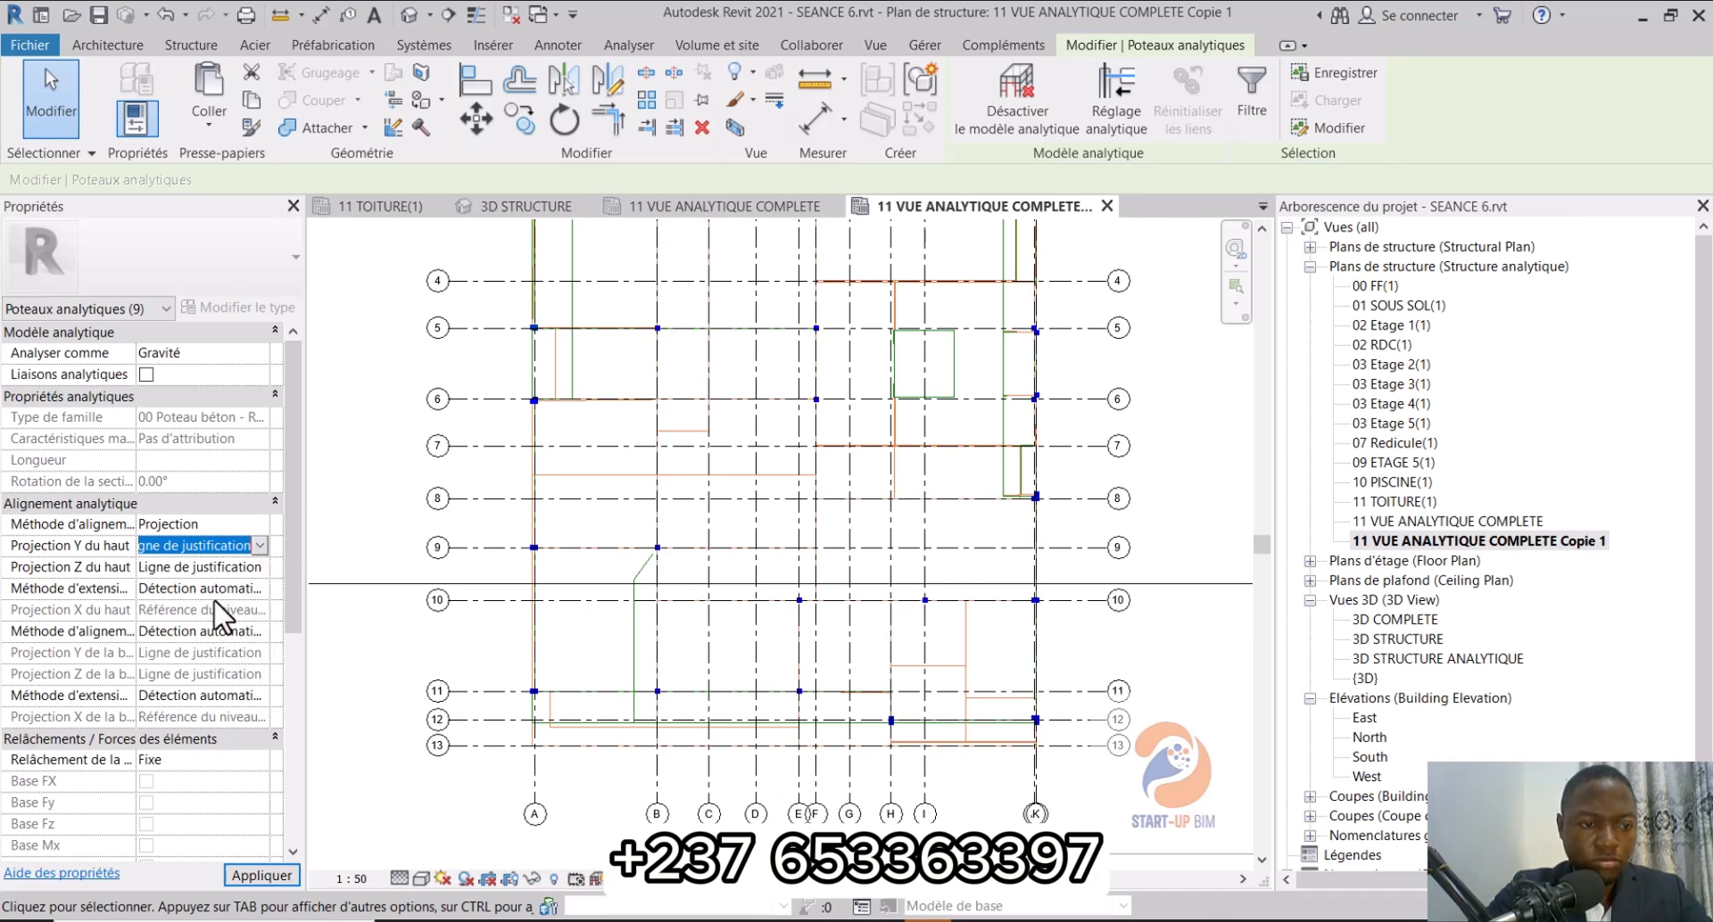
left_click(259, 567)
scroll(230, 635, "down", 5)
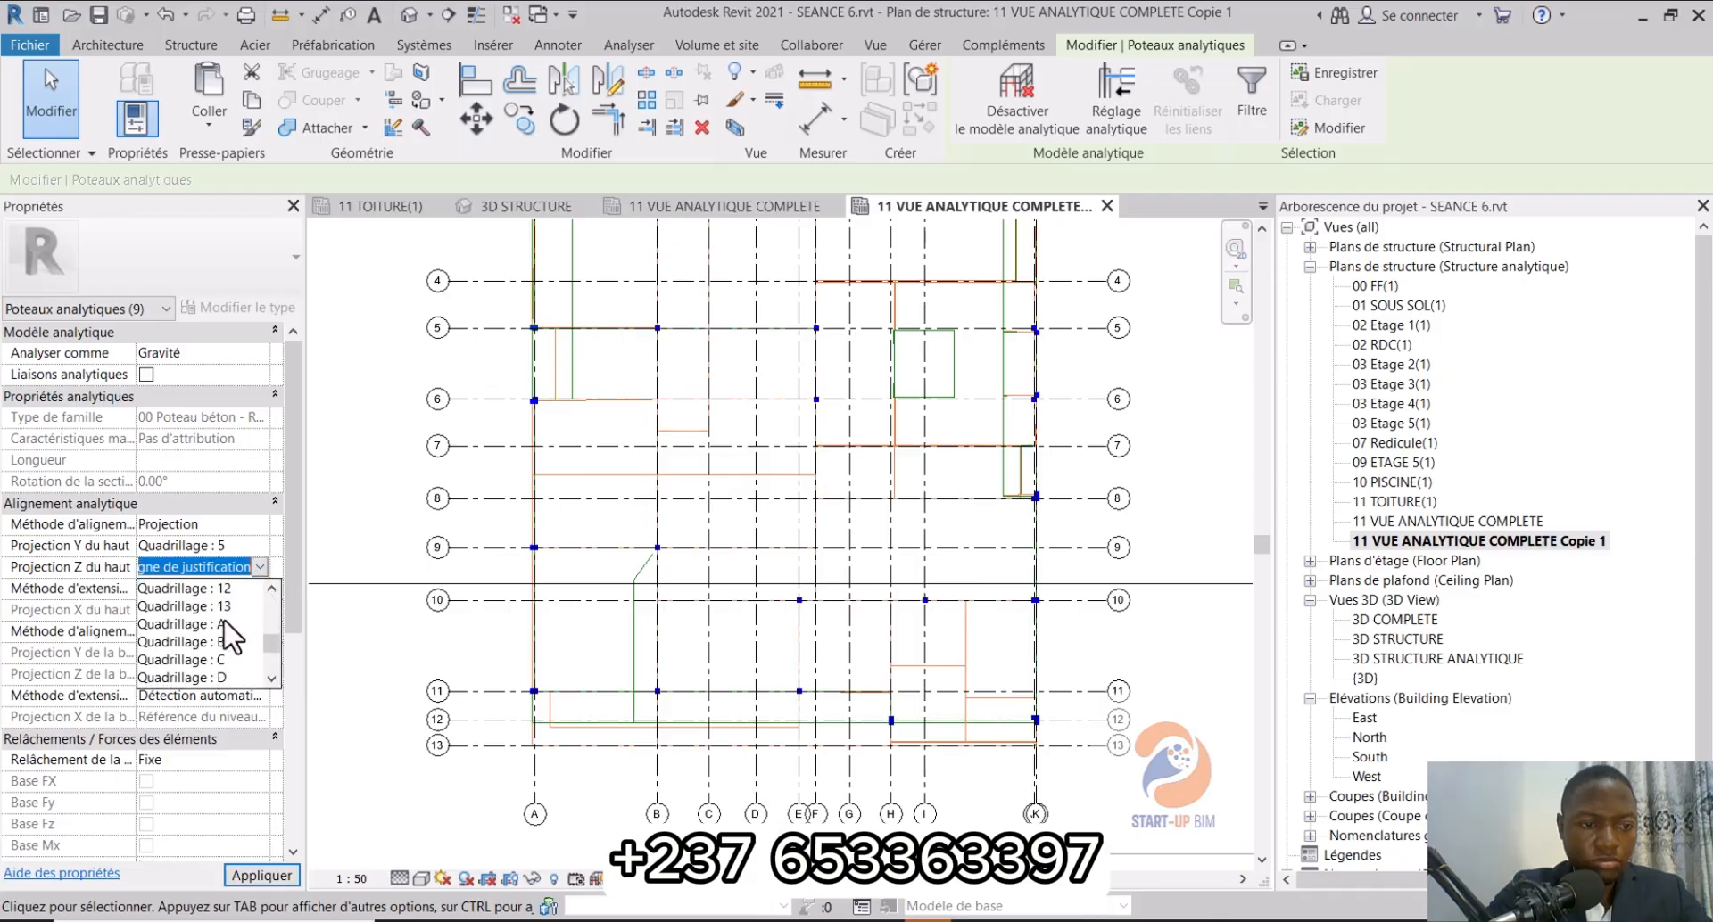
left_click(215, 624)
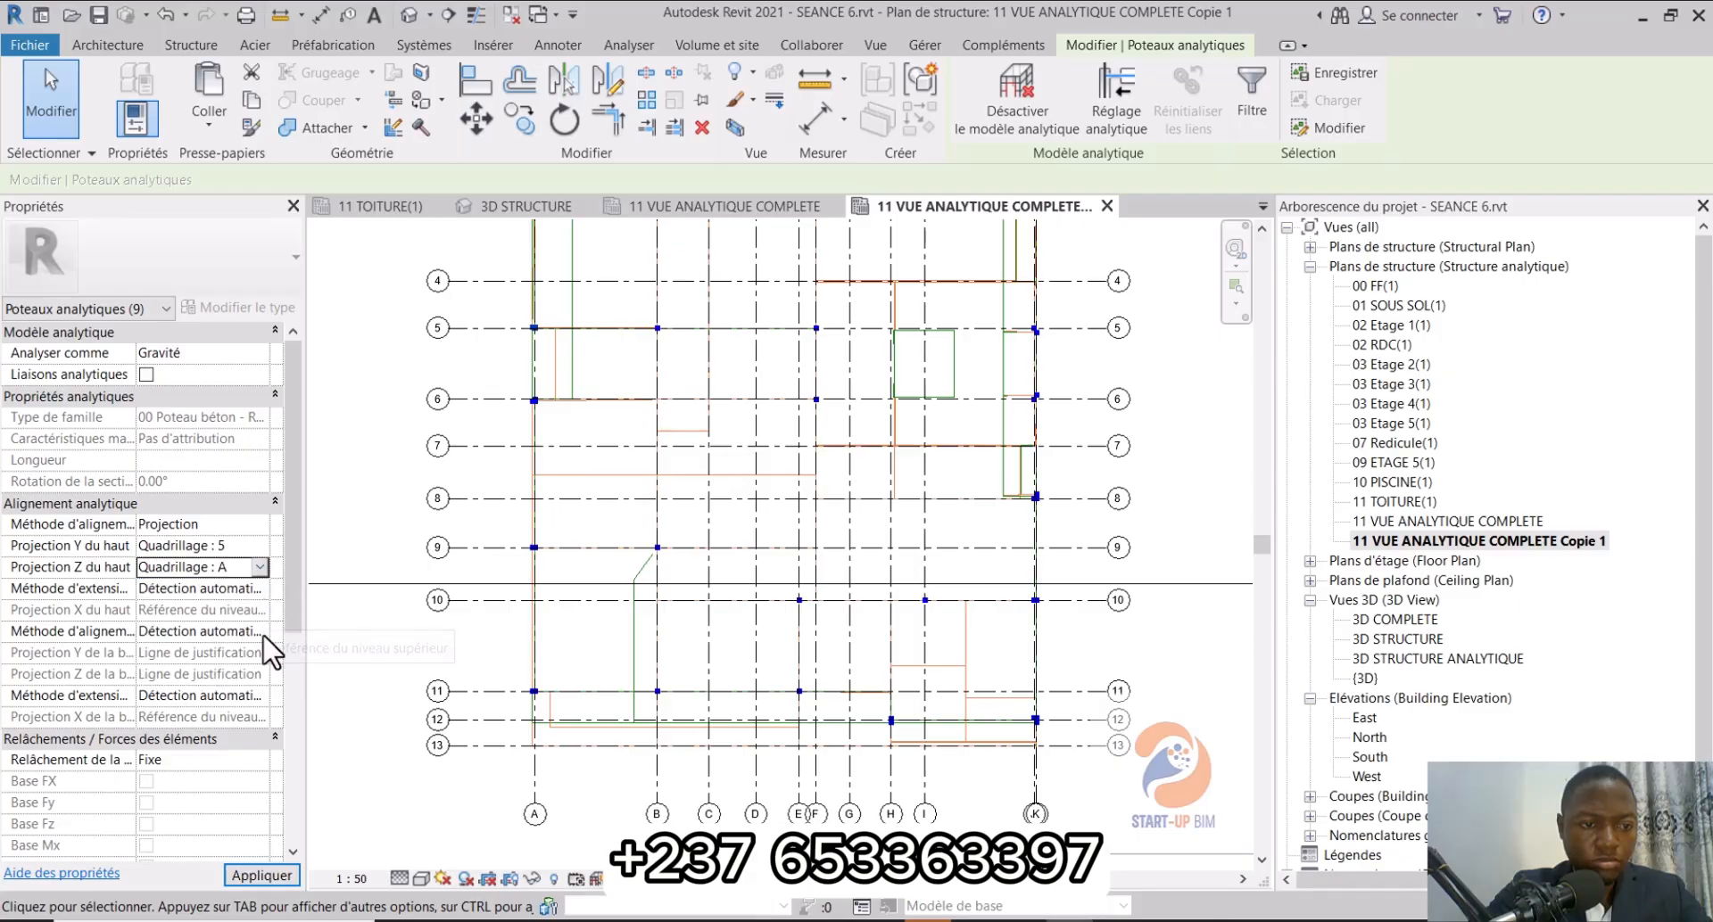
Step: Set the A-5 columns' base alignment to Projection, with Y on Quadrillage : 5 and Z on Quadrillage : A
left_click(254, 629)
left_click(261, 631)
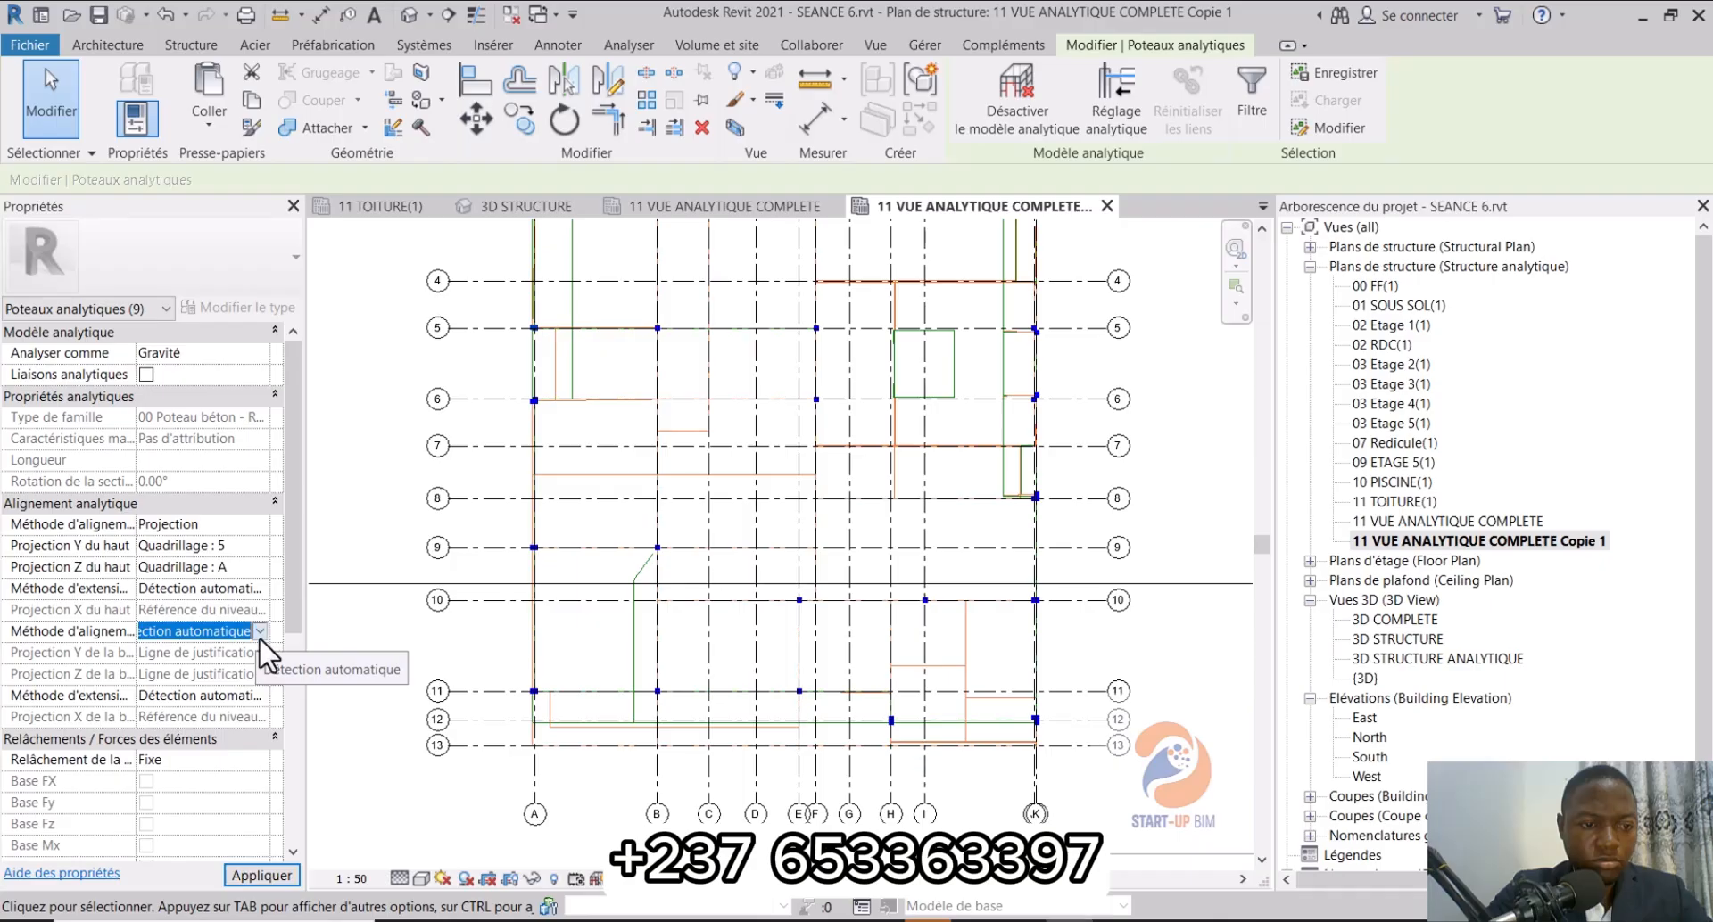
left_click(233, 671)
left_click(258, 655)
left_click(259, 656)
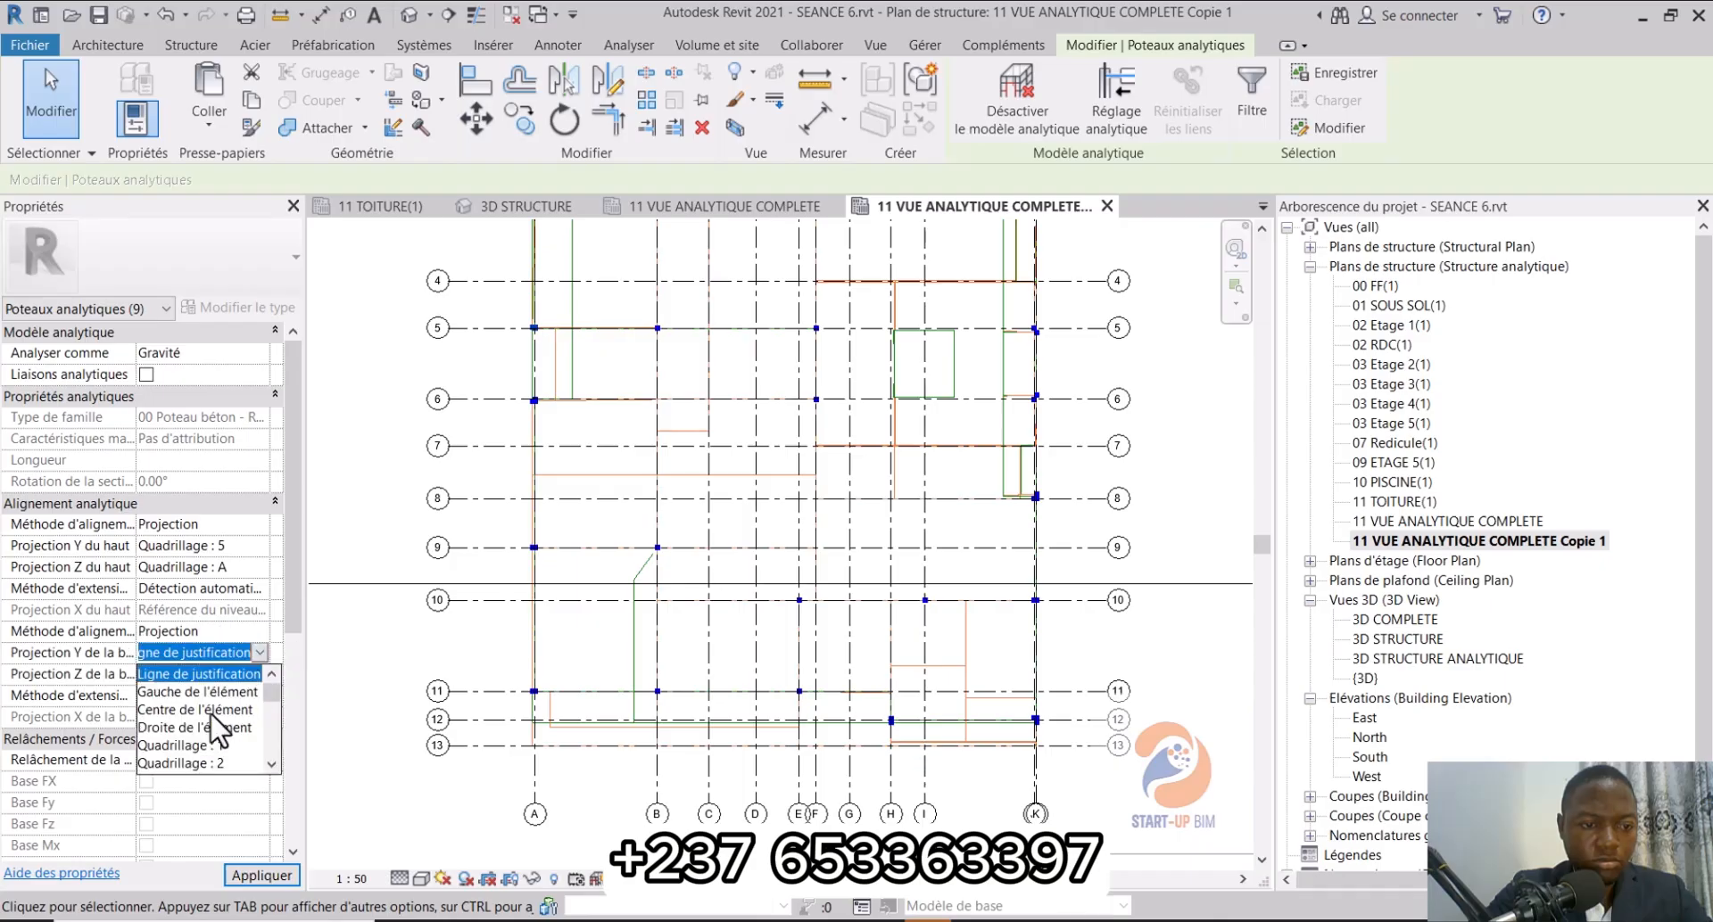
left_click(230, 710)
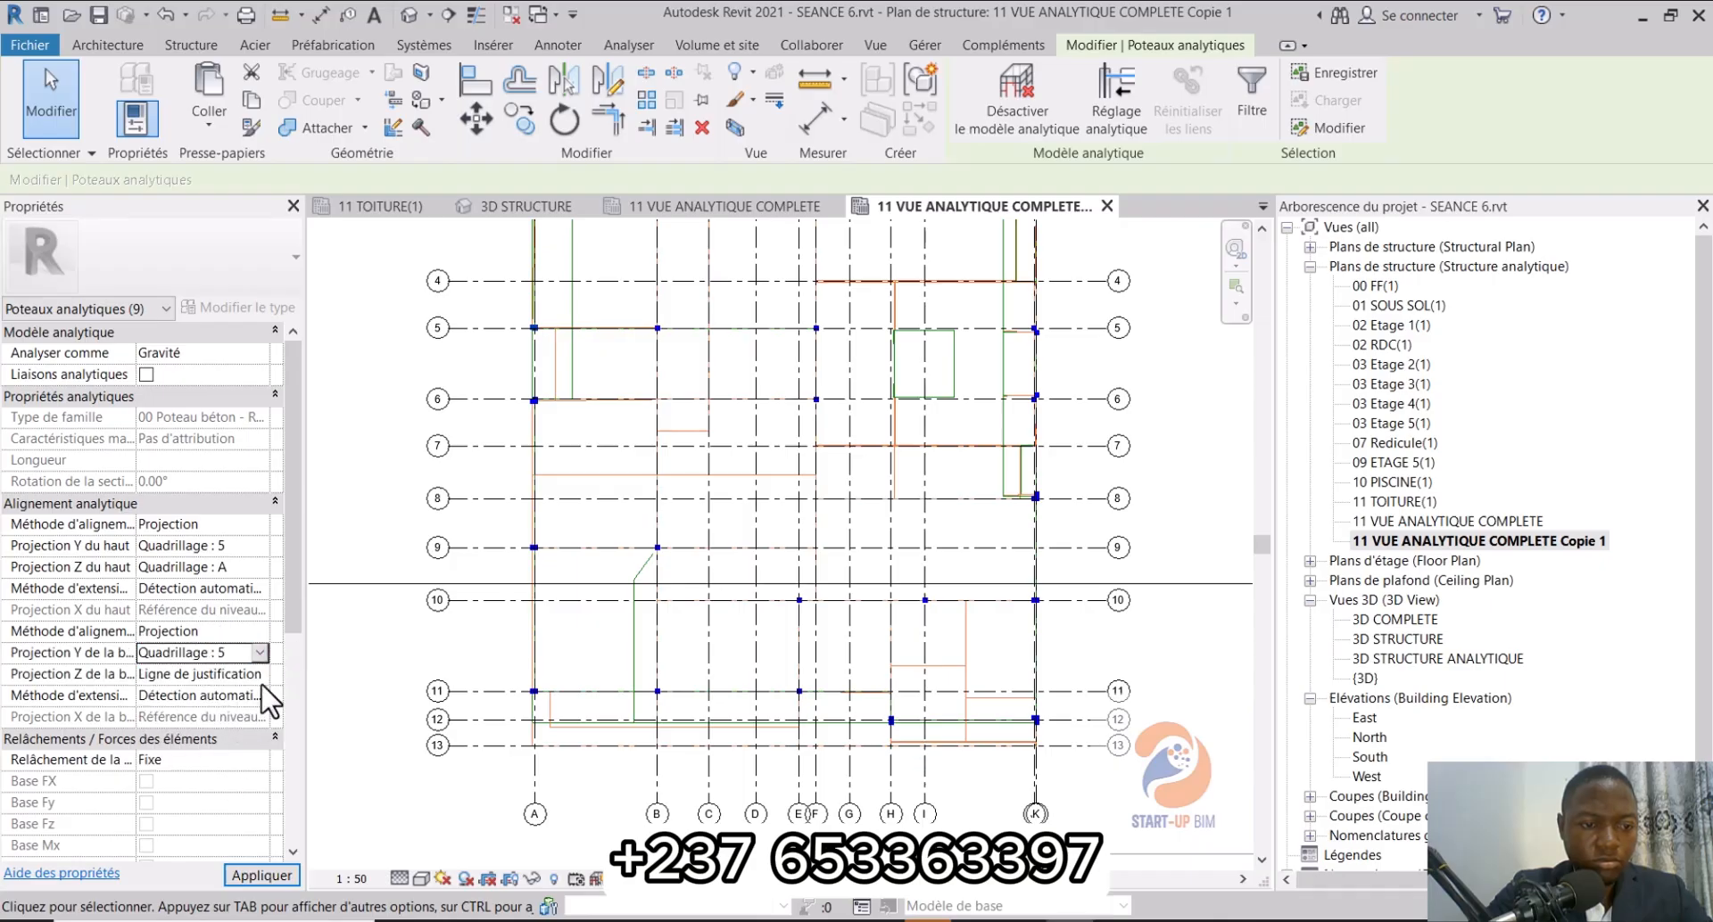
left_click(259, 676)
left_click(258, 675)
scroll(236, 749, "down", 3)
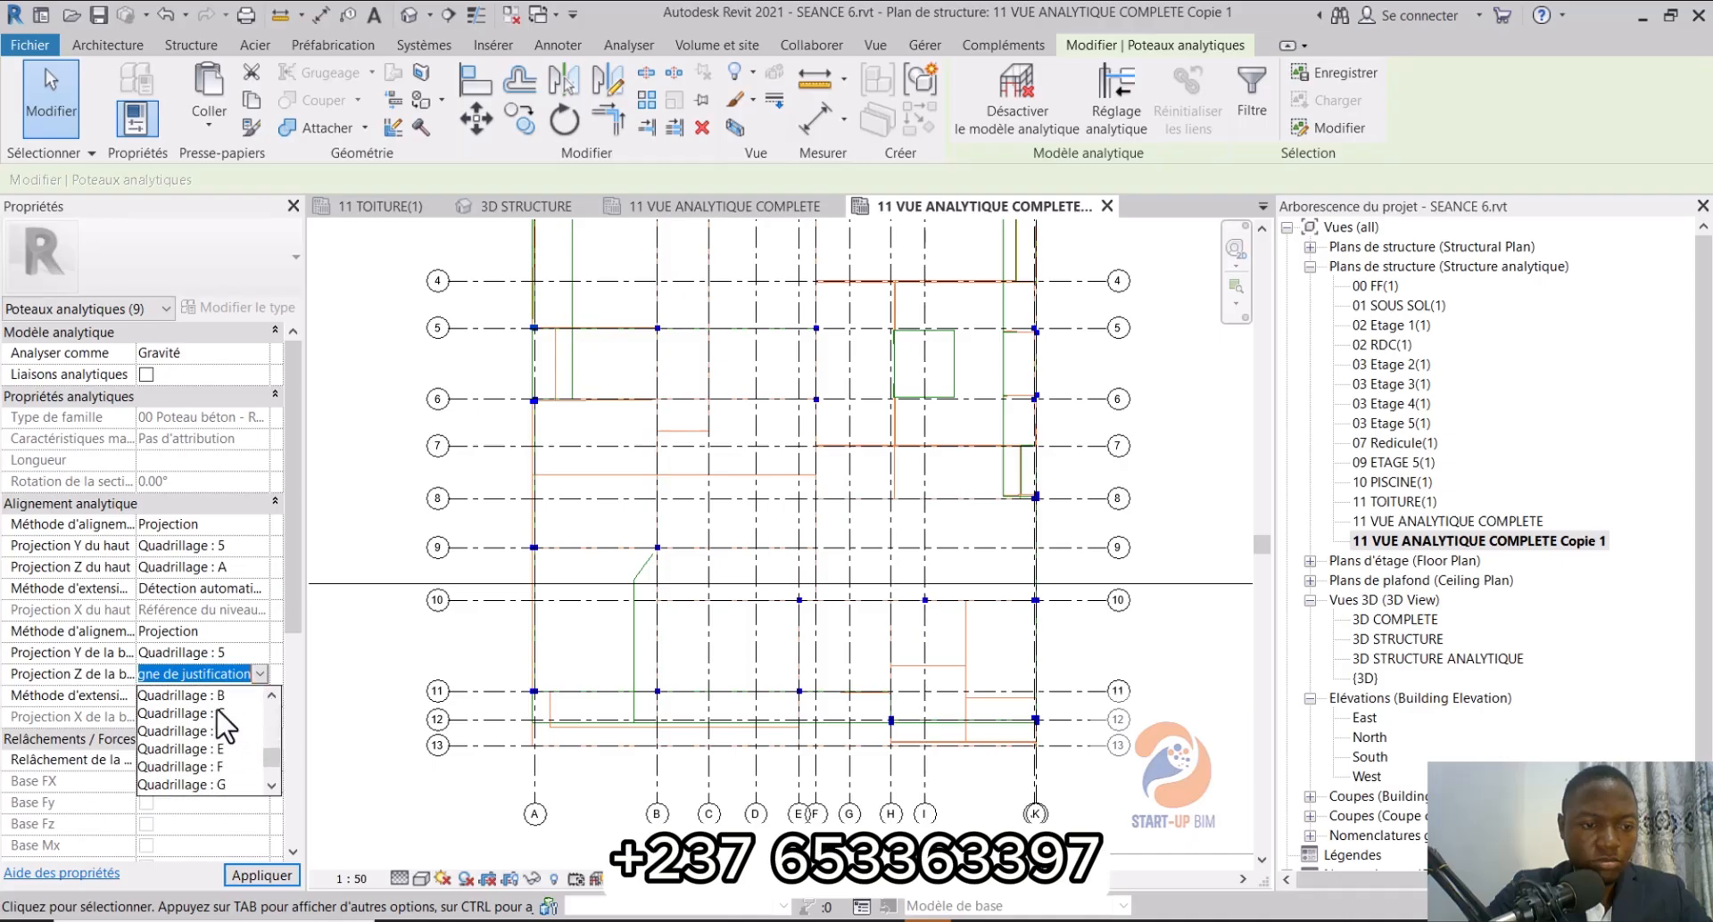
left_click(223, 731)
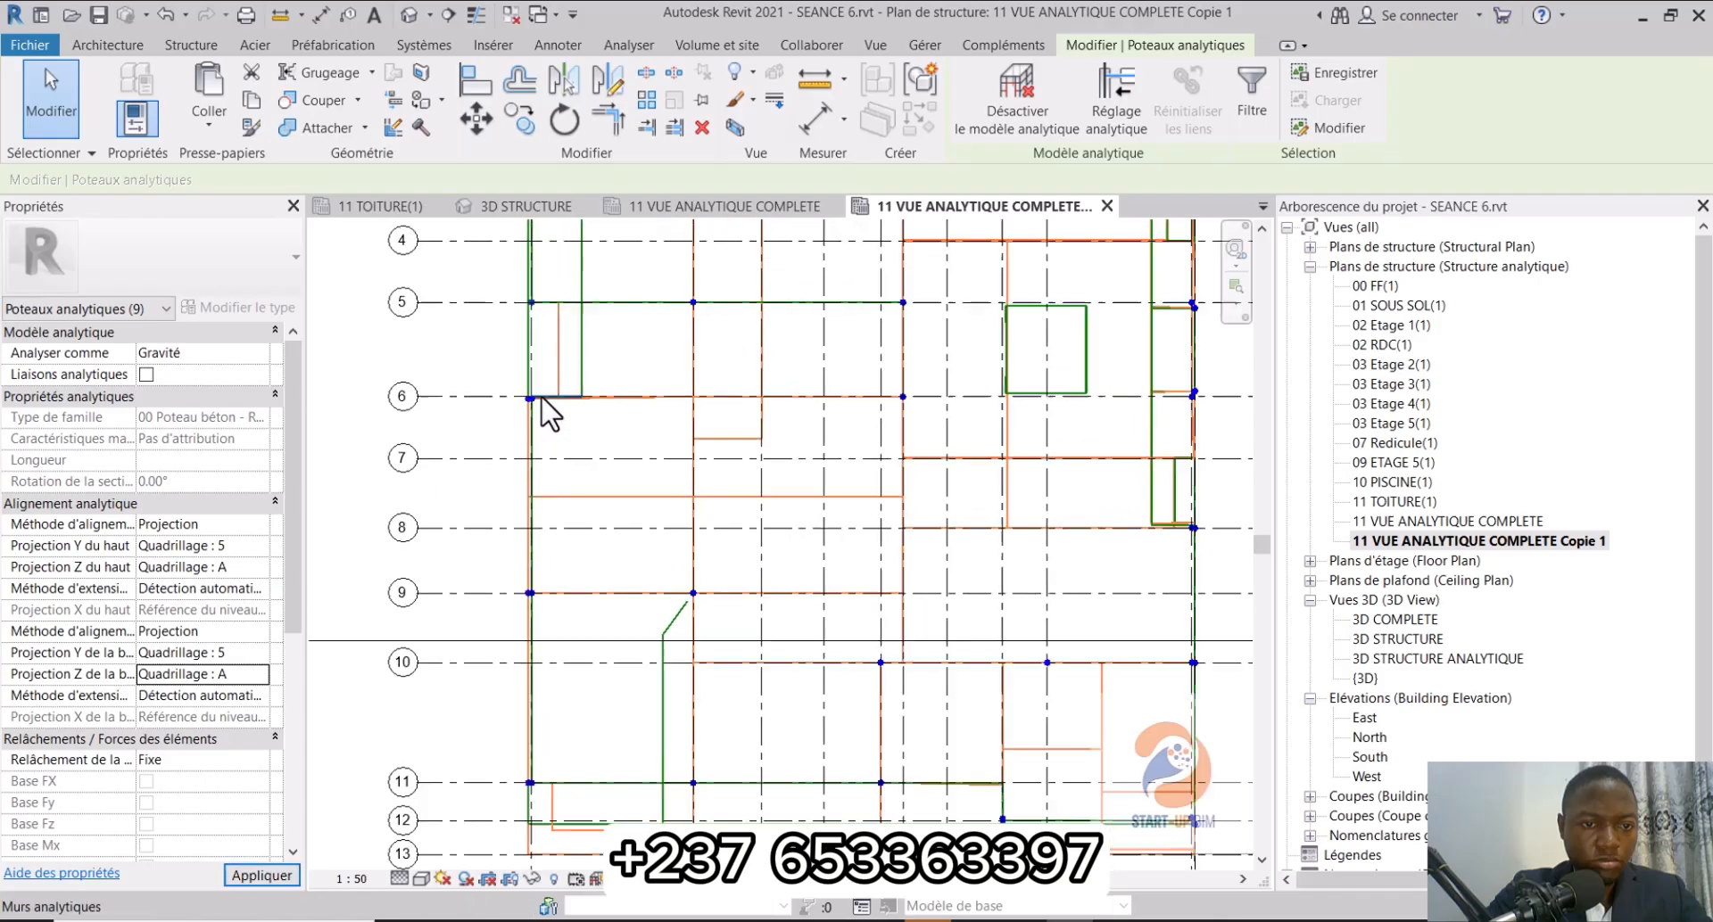
Step: Clear the current selection and select the analytical columns at A-6
scroll(547, 410, "up", 4)
key("Escape")
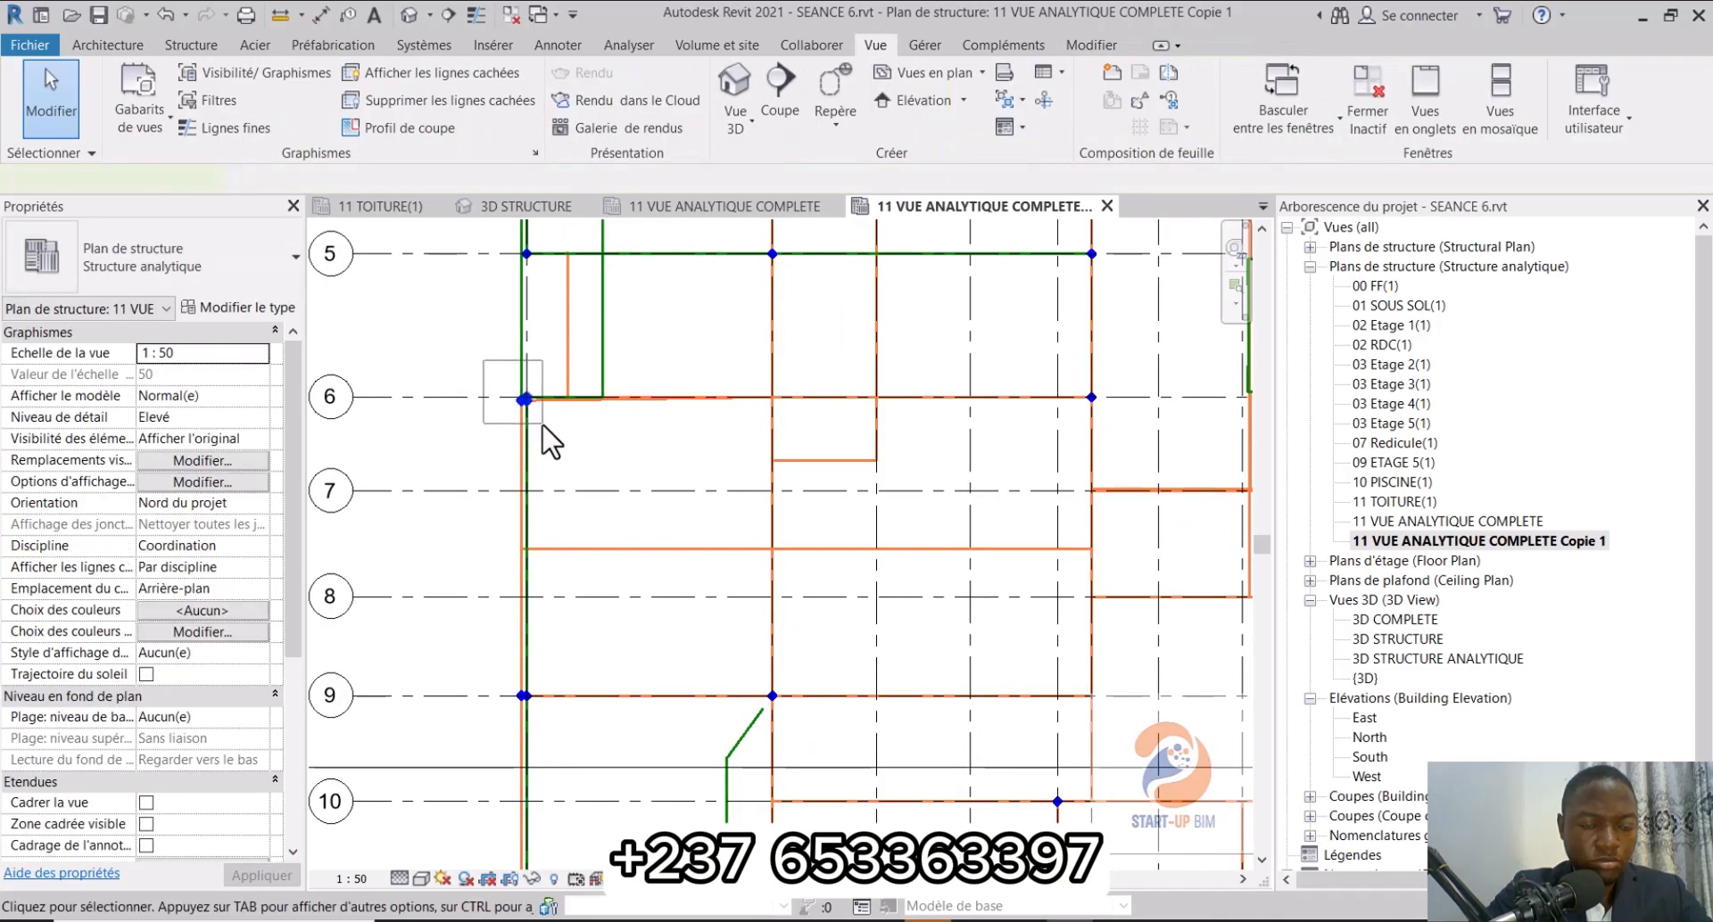
left_click(526, 437)
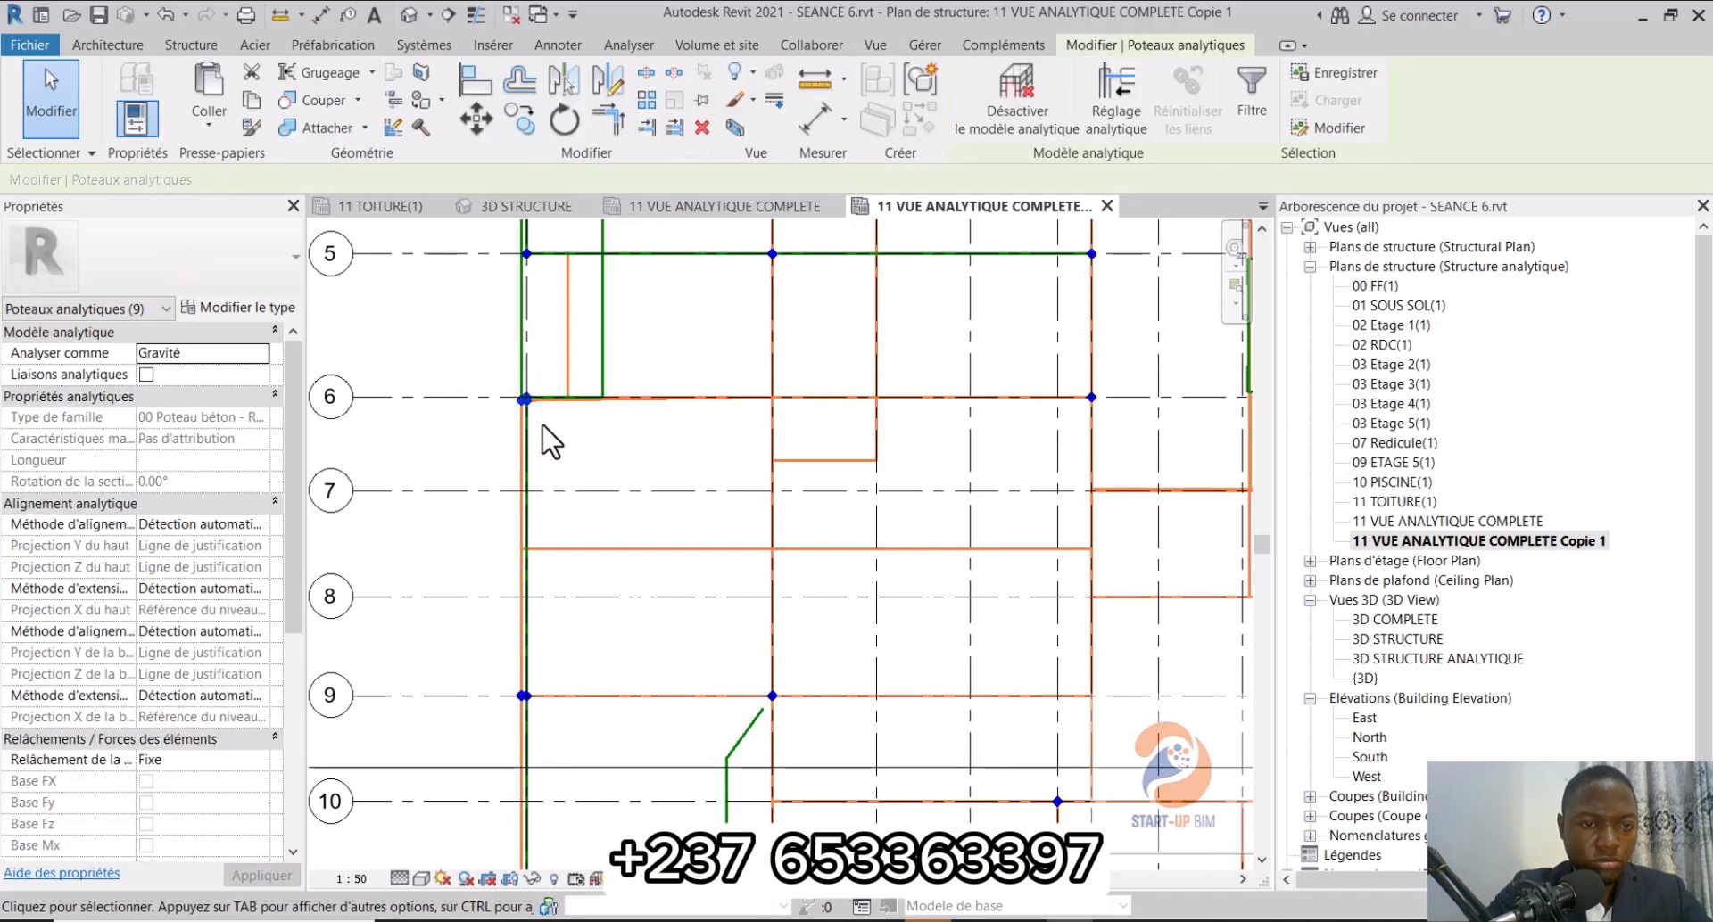
left_click(258, 591)
left_click(228, 639)
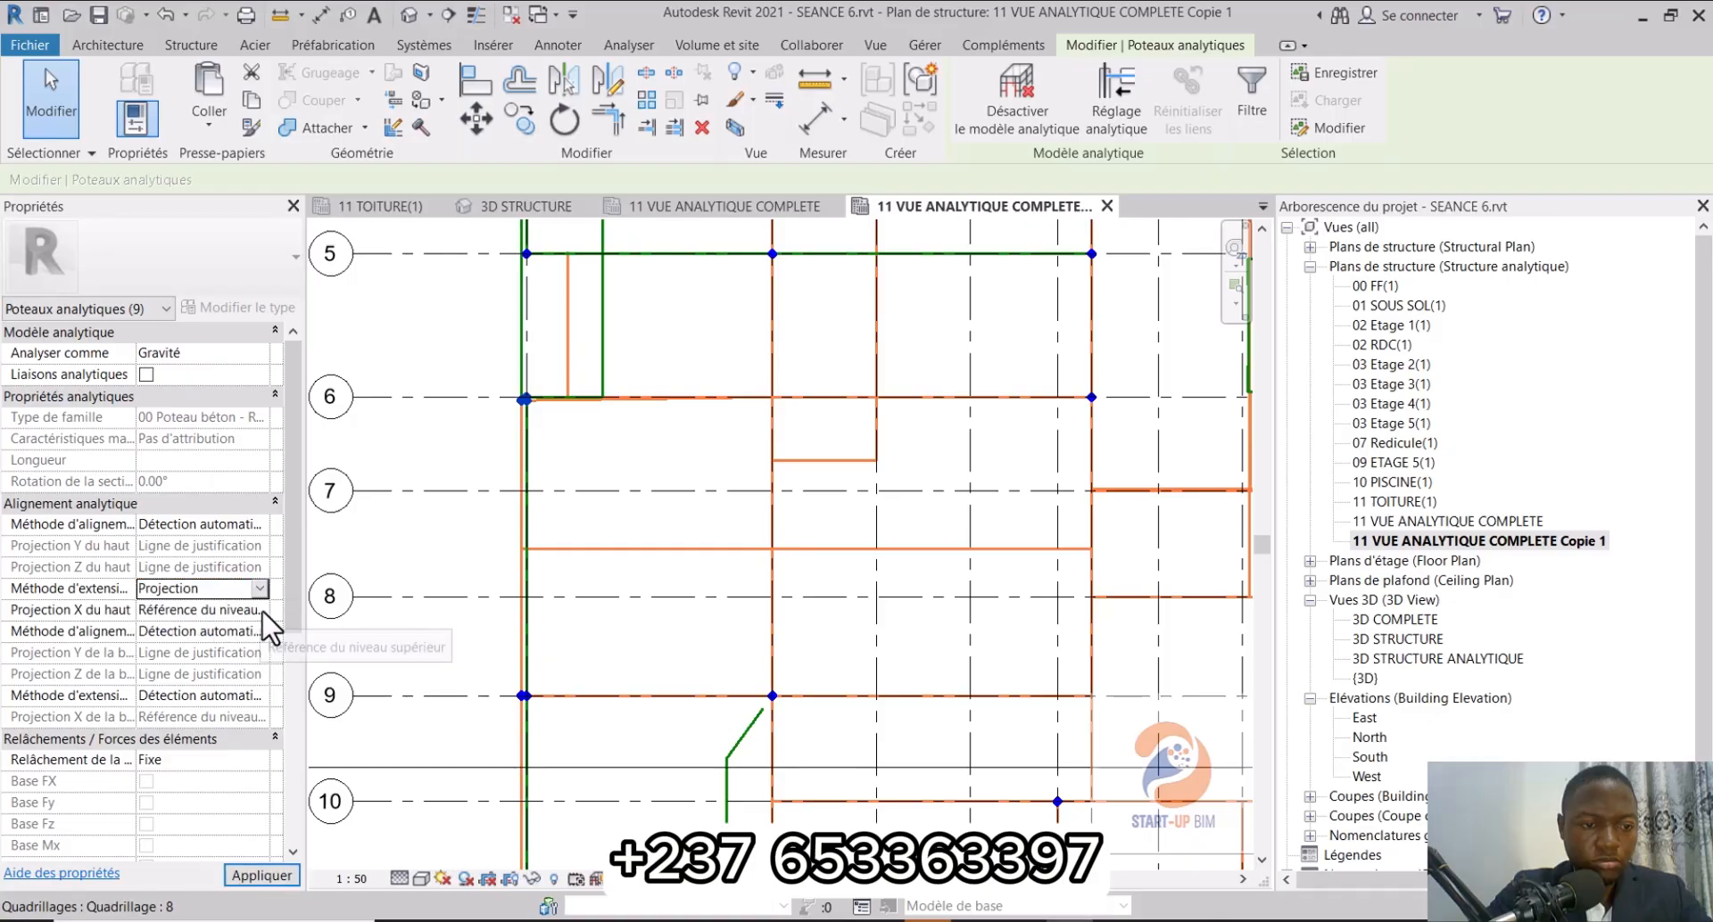
left_click(261, 612)
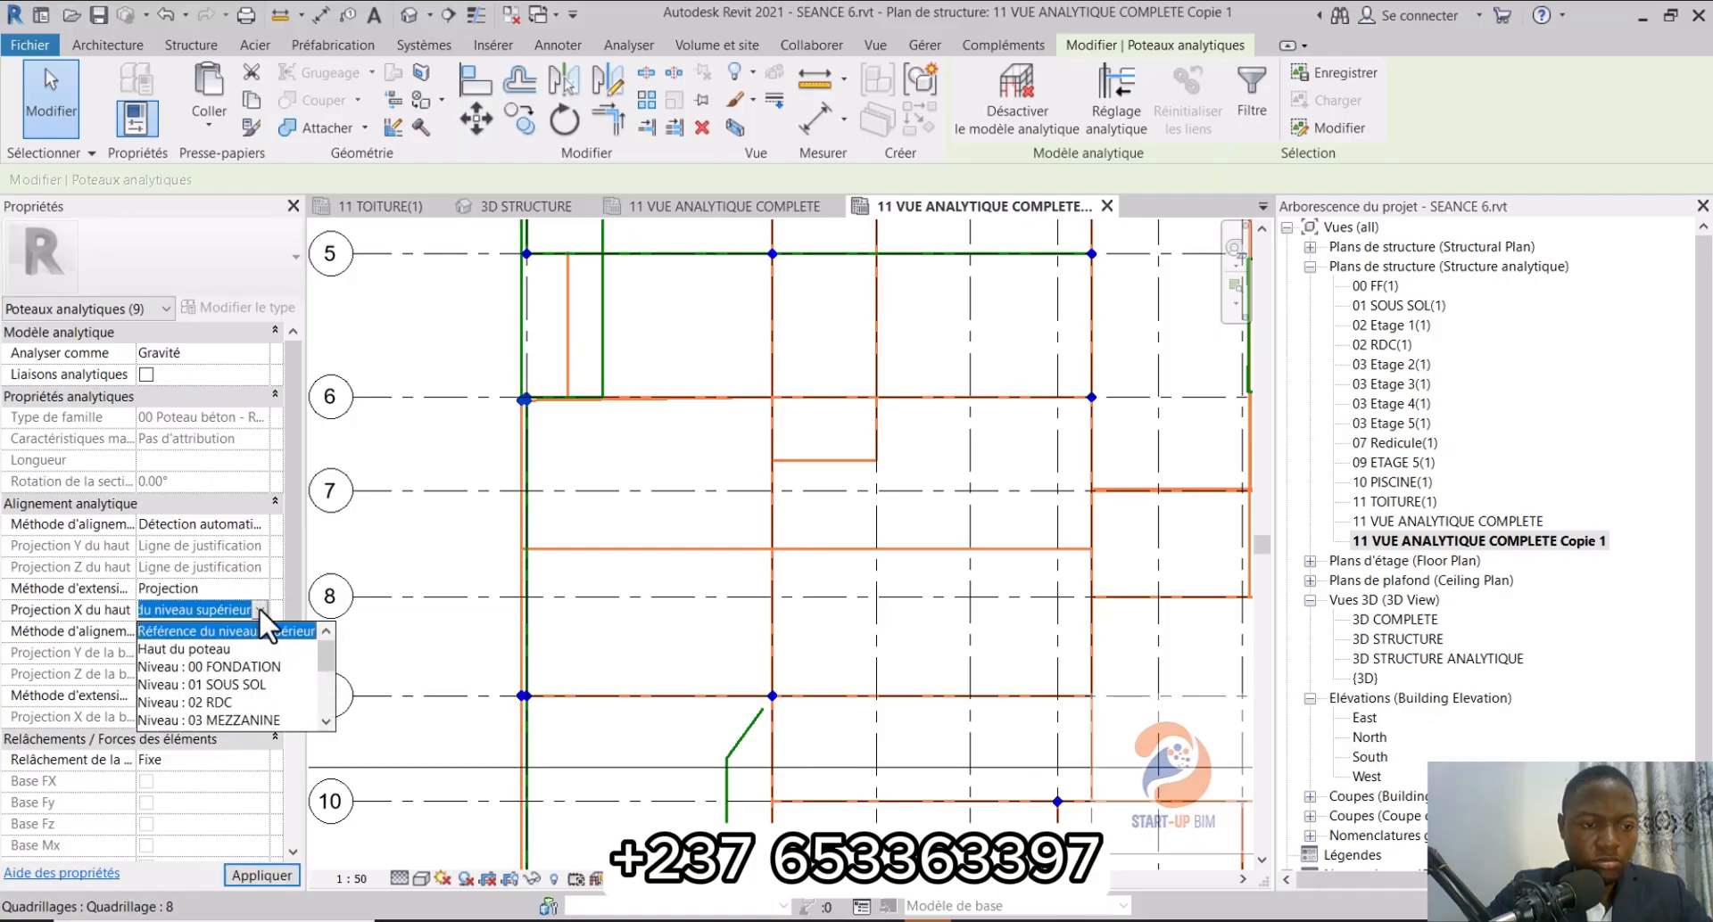
left_click(259, 610)
left_click(259, 591)
left_click(218, 609)
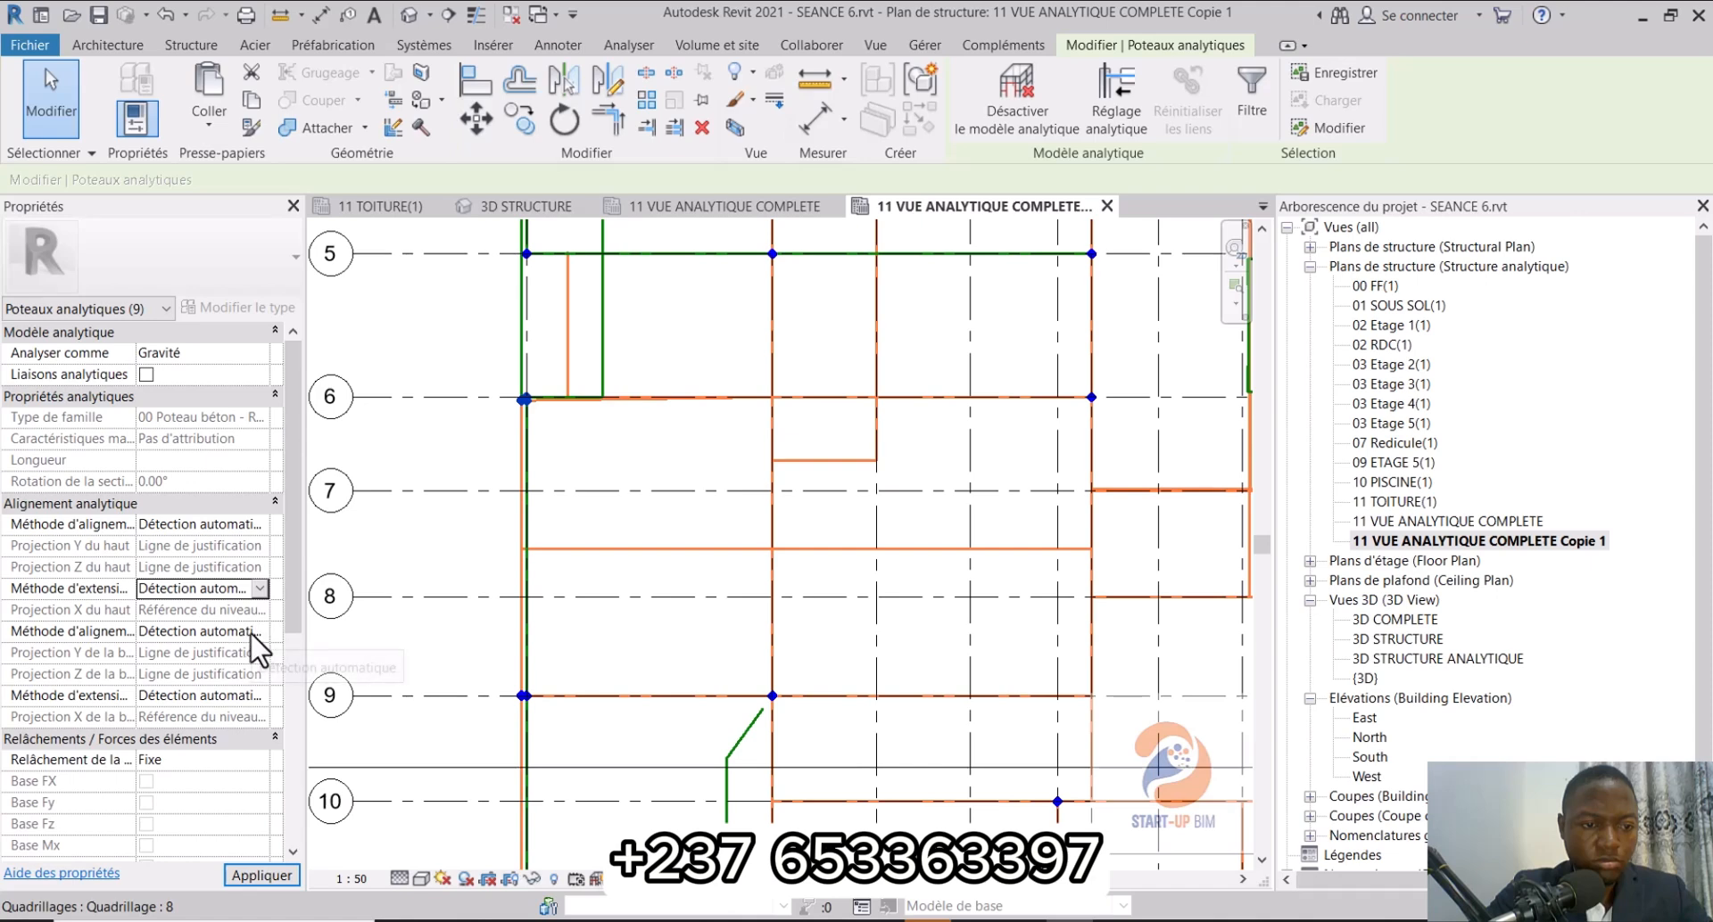
Step: Set the A-6 columns' base alignment to Projection, with Y on Quadrillage : 6 and Z on Quadrillage : A
left_click(259, 632)
left_click(221, 671)
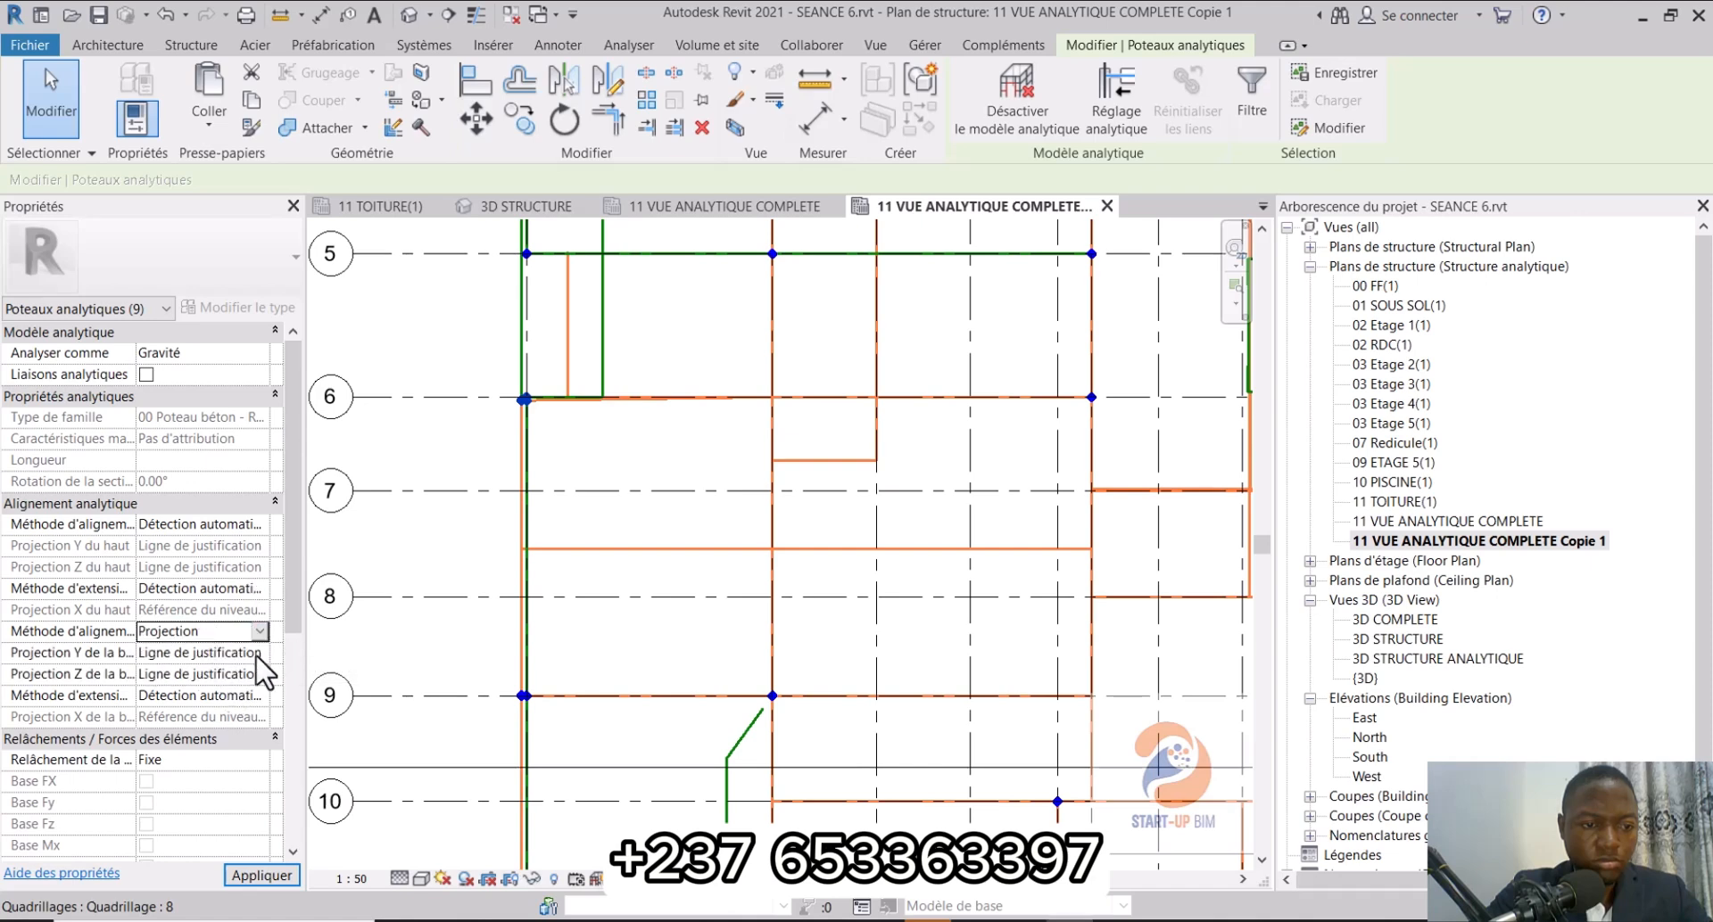
left_click(258, 653)
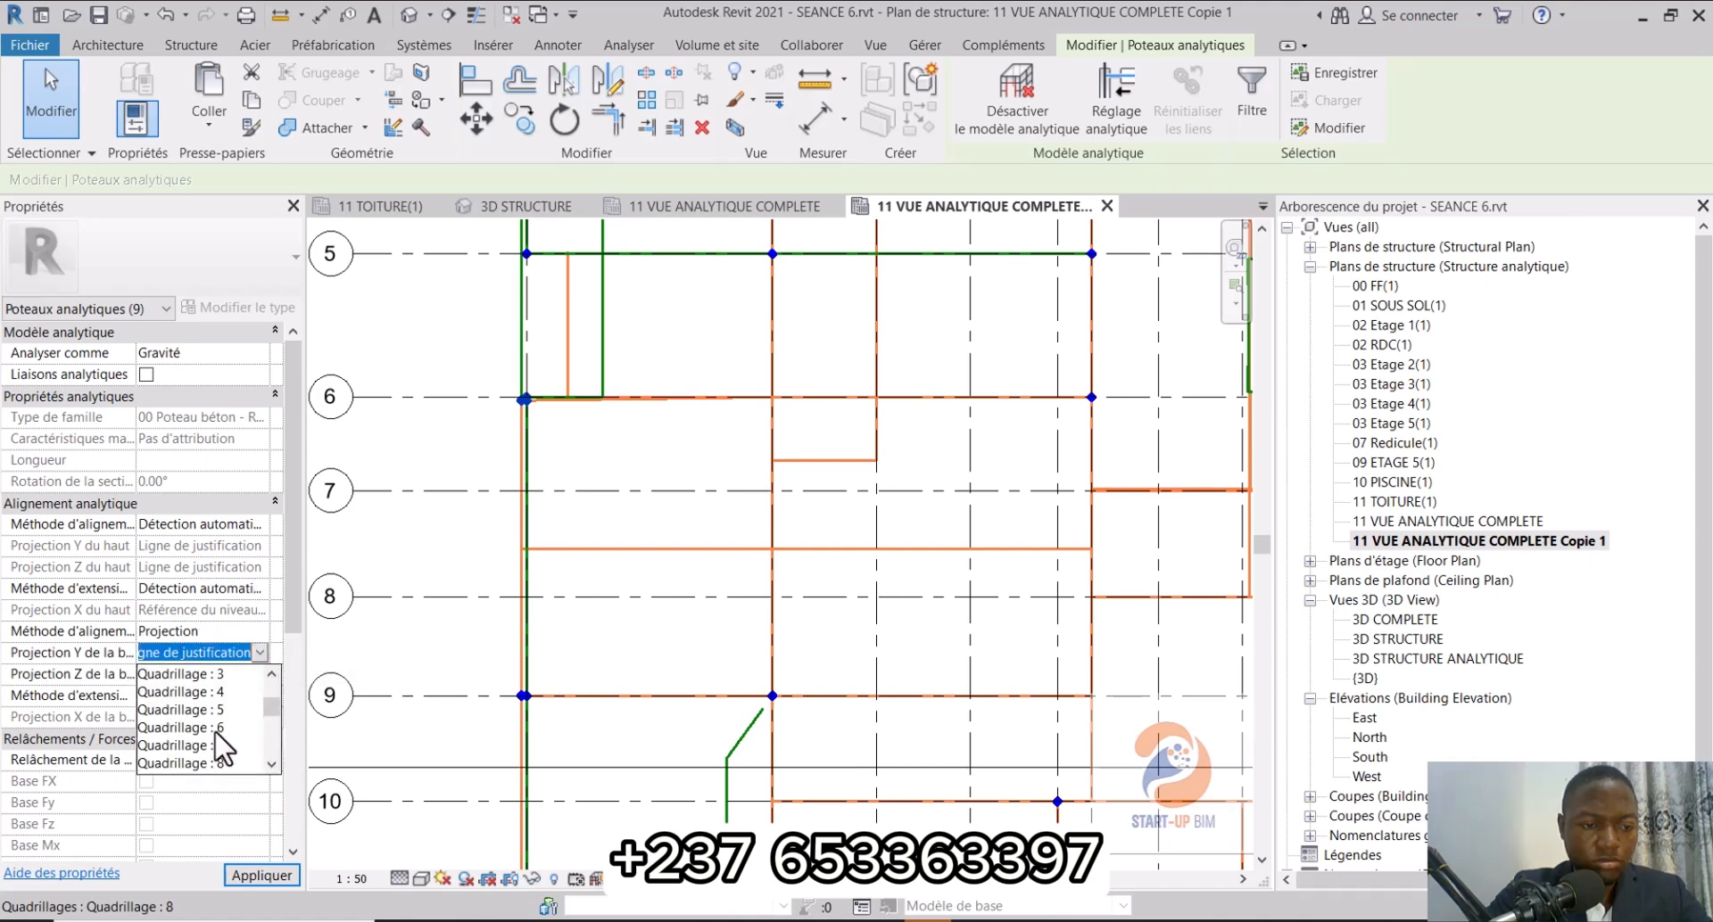
left_click(221, 728)
left_click(260, 674)
scroll(228, 758, "down", 4)
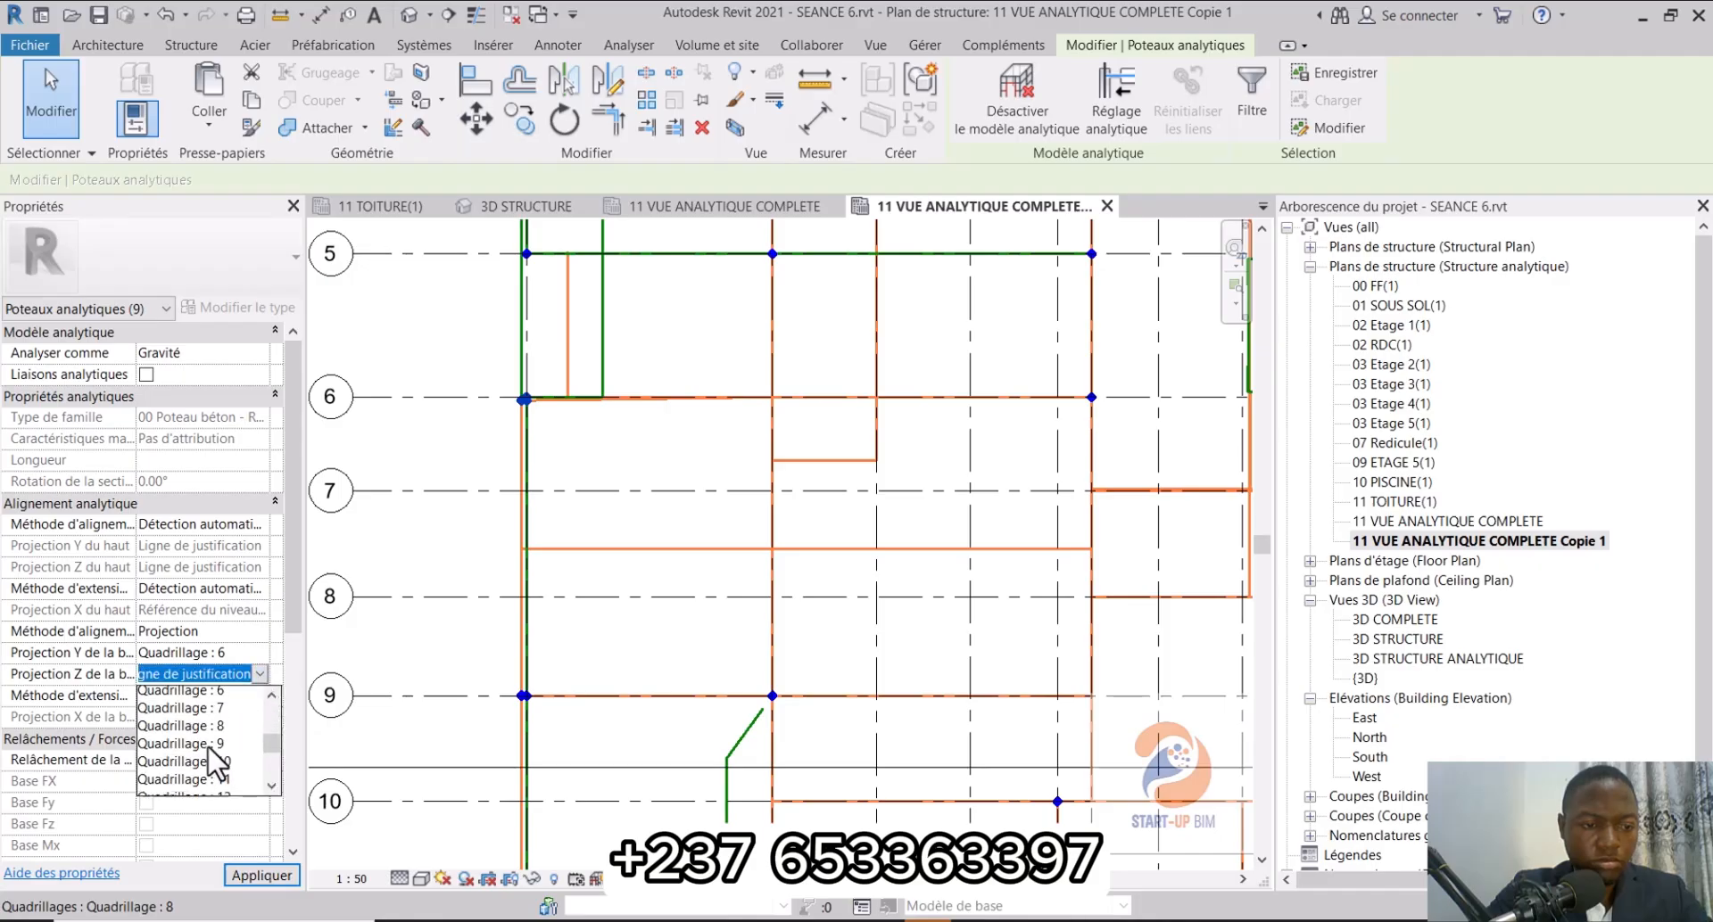
left_click(218, 731)
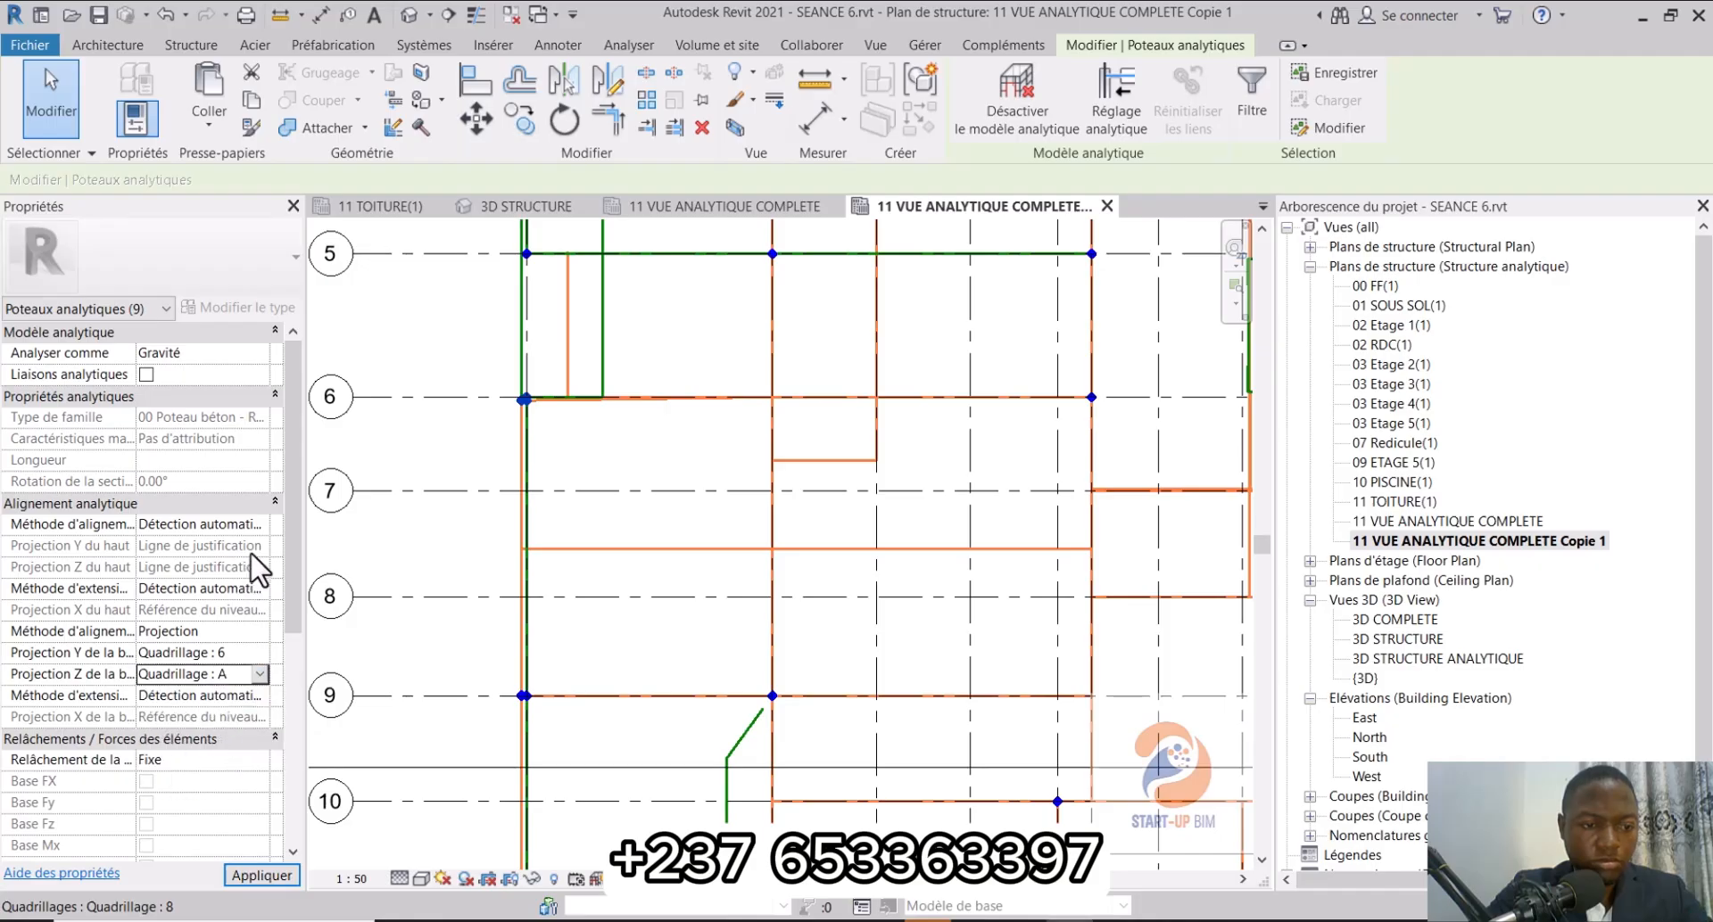
Step: Set the A-6 columns' top alignment to Projection, with Y on Quadrillage : 6 and Z on Quadrillage : A
left_click(259, 525)
left_click(179, 564)
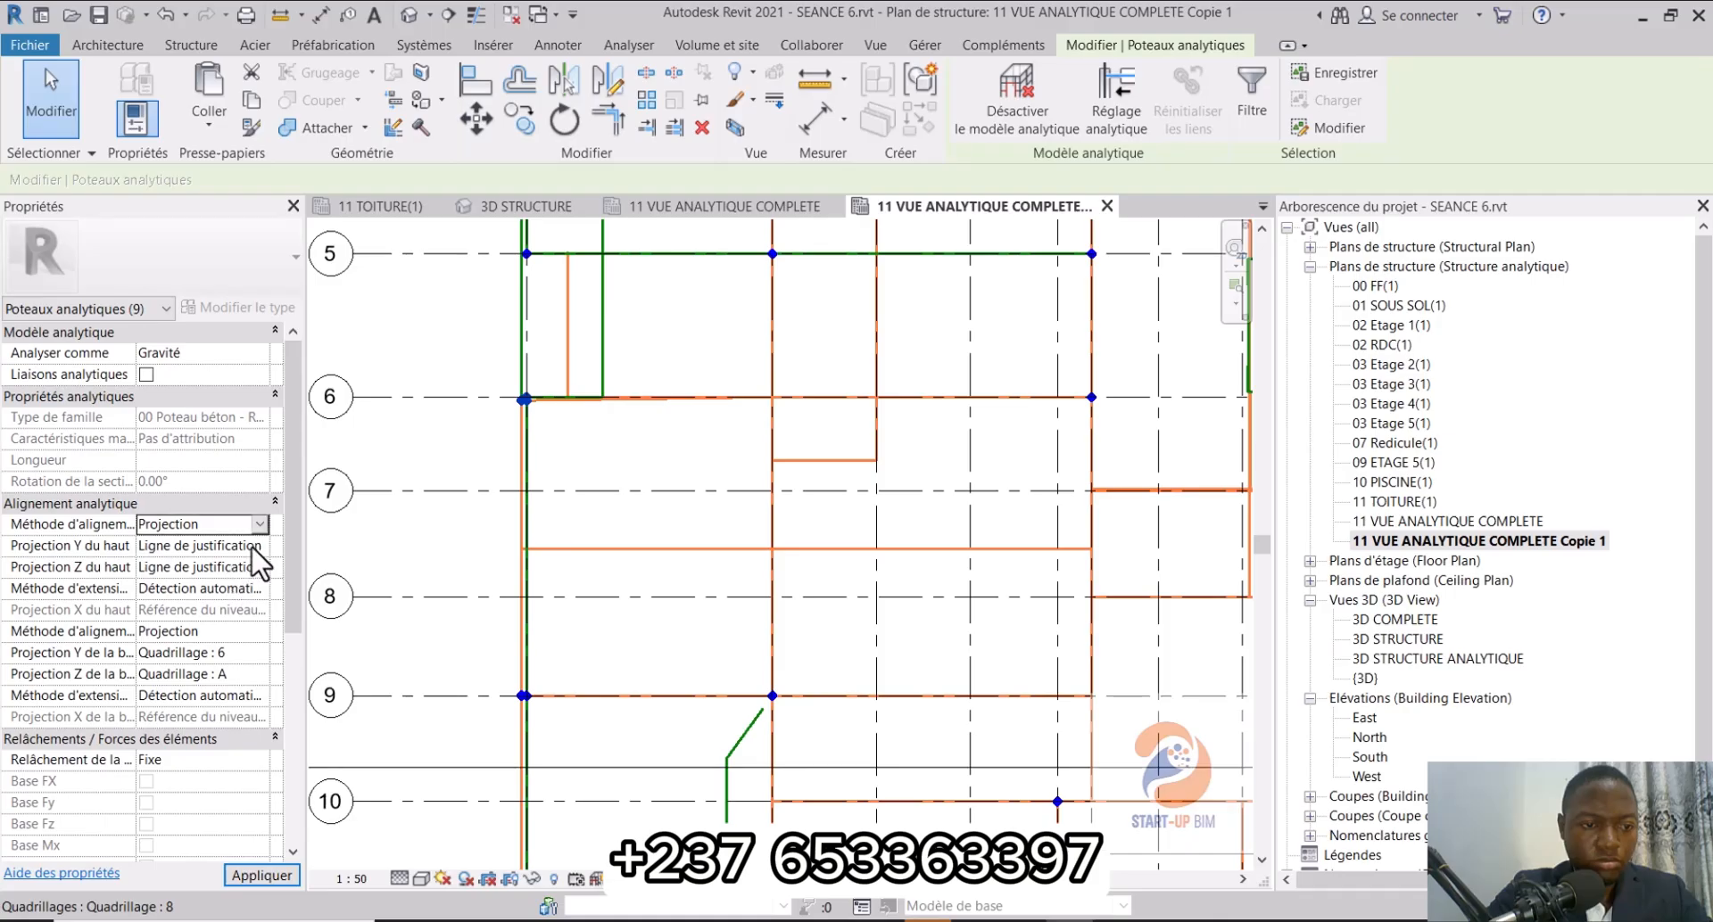
left_click(259, 545)
left_click(264, 566)
left_click(260, 548)
scroll(232, 622, "down", 2)
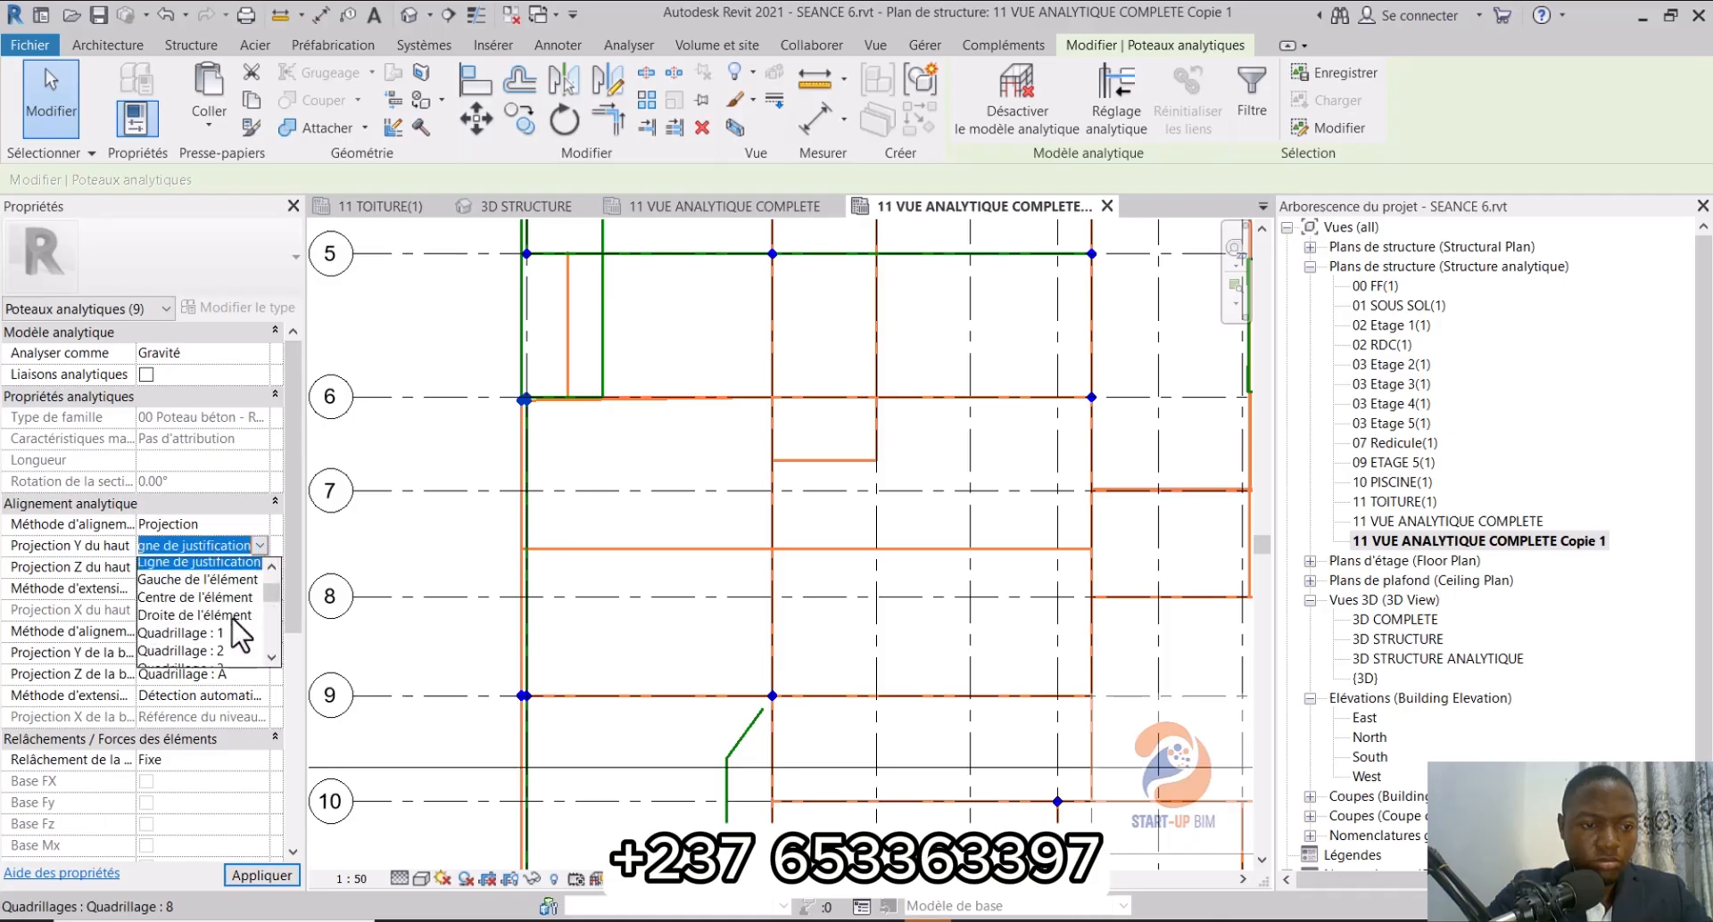
left_click(220, 622)
left_click(205, 566)
left_click(259, 567)
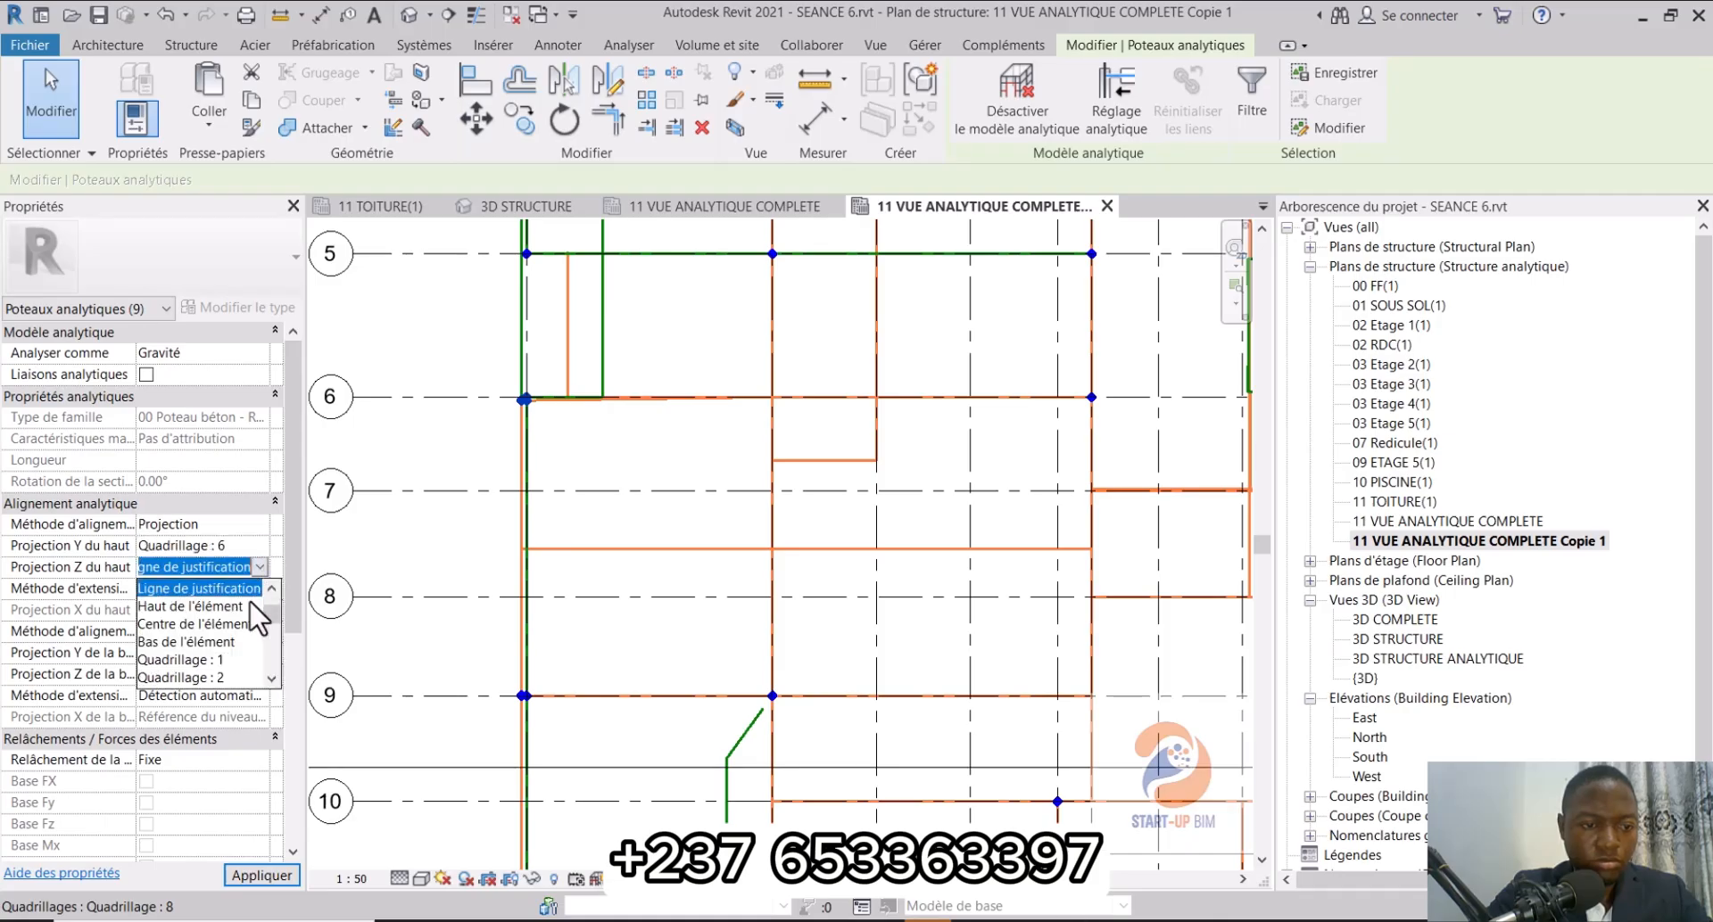
scroll(256, 625, "down", 3)
scroll(256, 625, "down", 1)
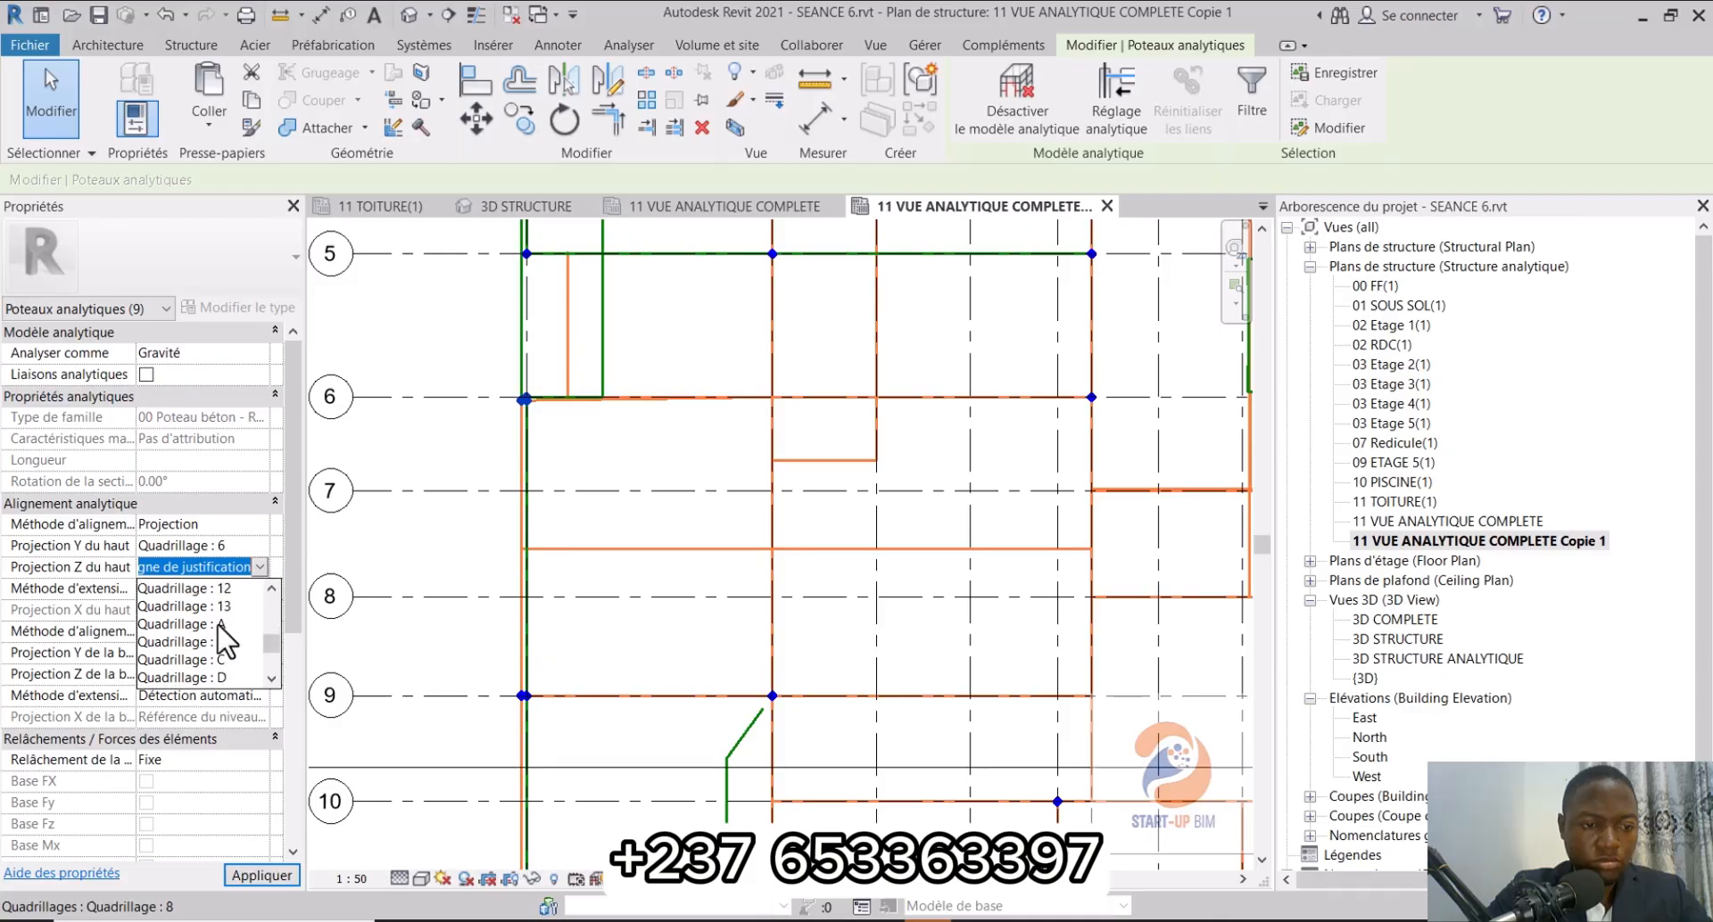
left_click(219, 624)
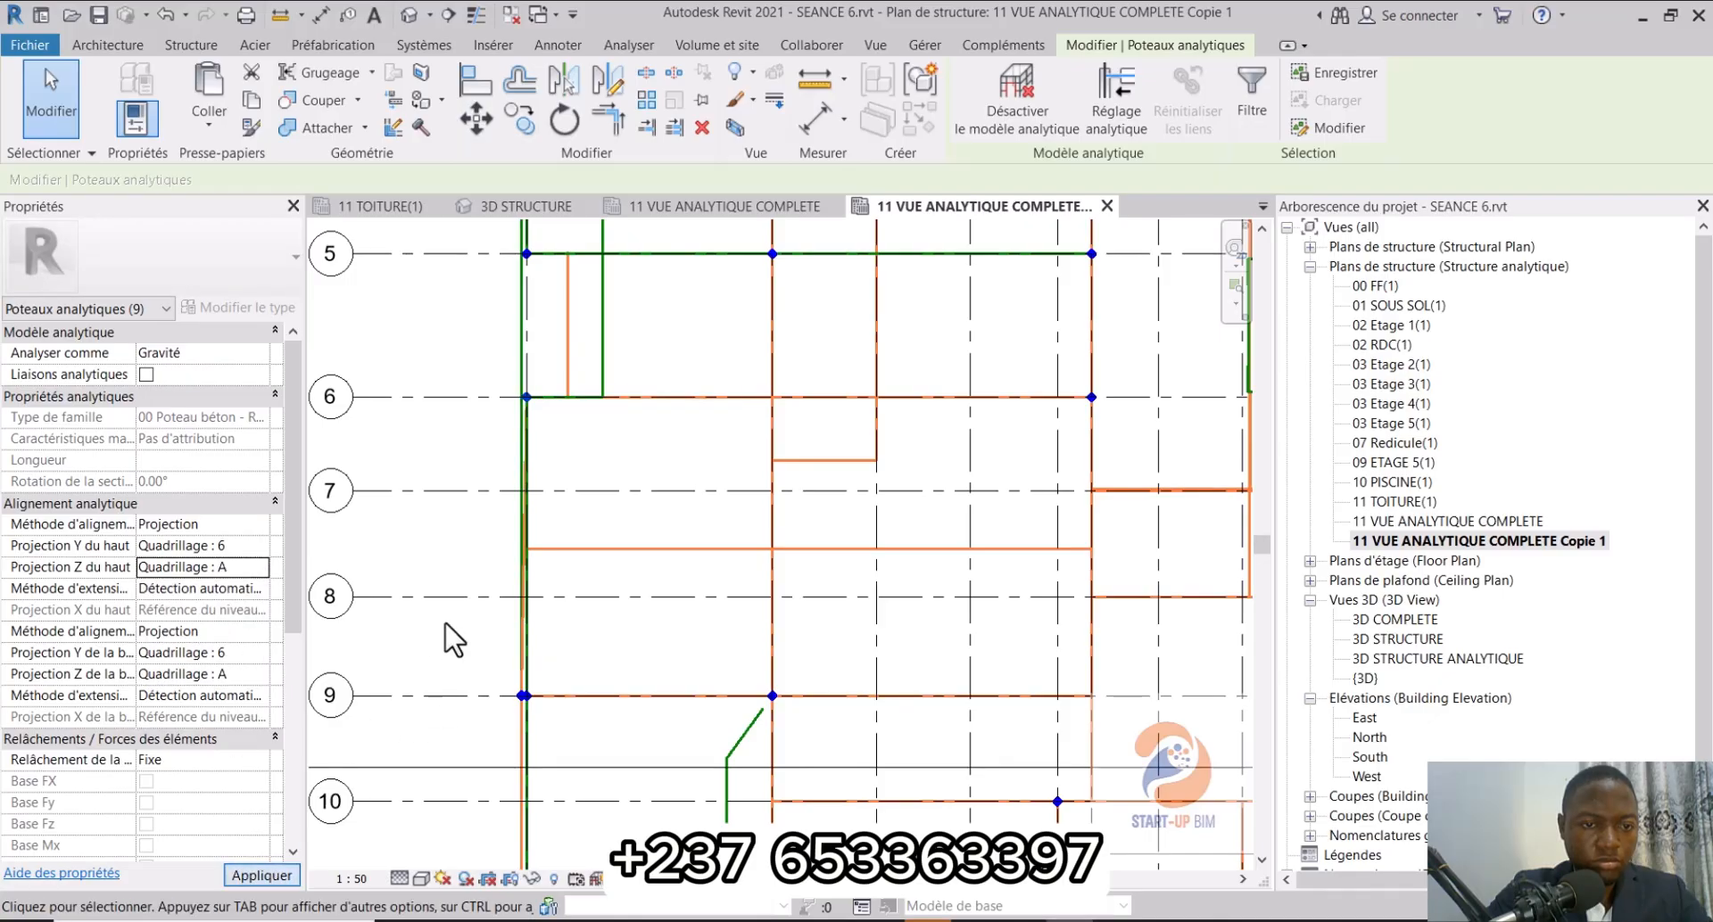
Step: Select the analytical columns at A-9 and set their top alignment to Projection, with Y on Quadrillage : A and Z on Quadrillage : 9
left_click_drag(477, 691, 566, 715)
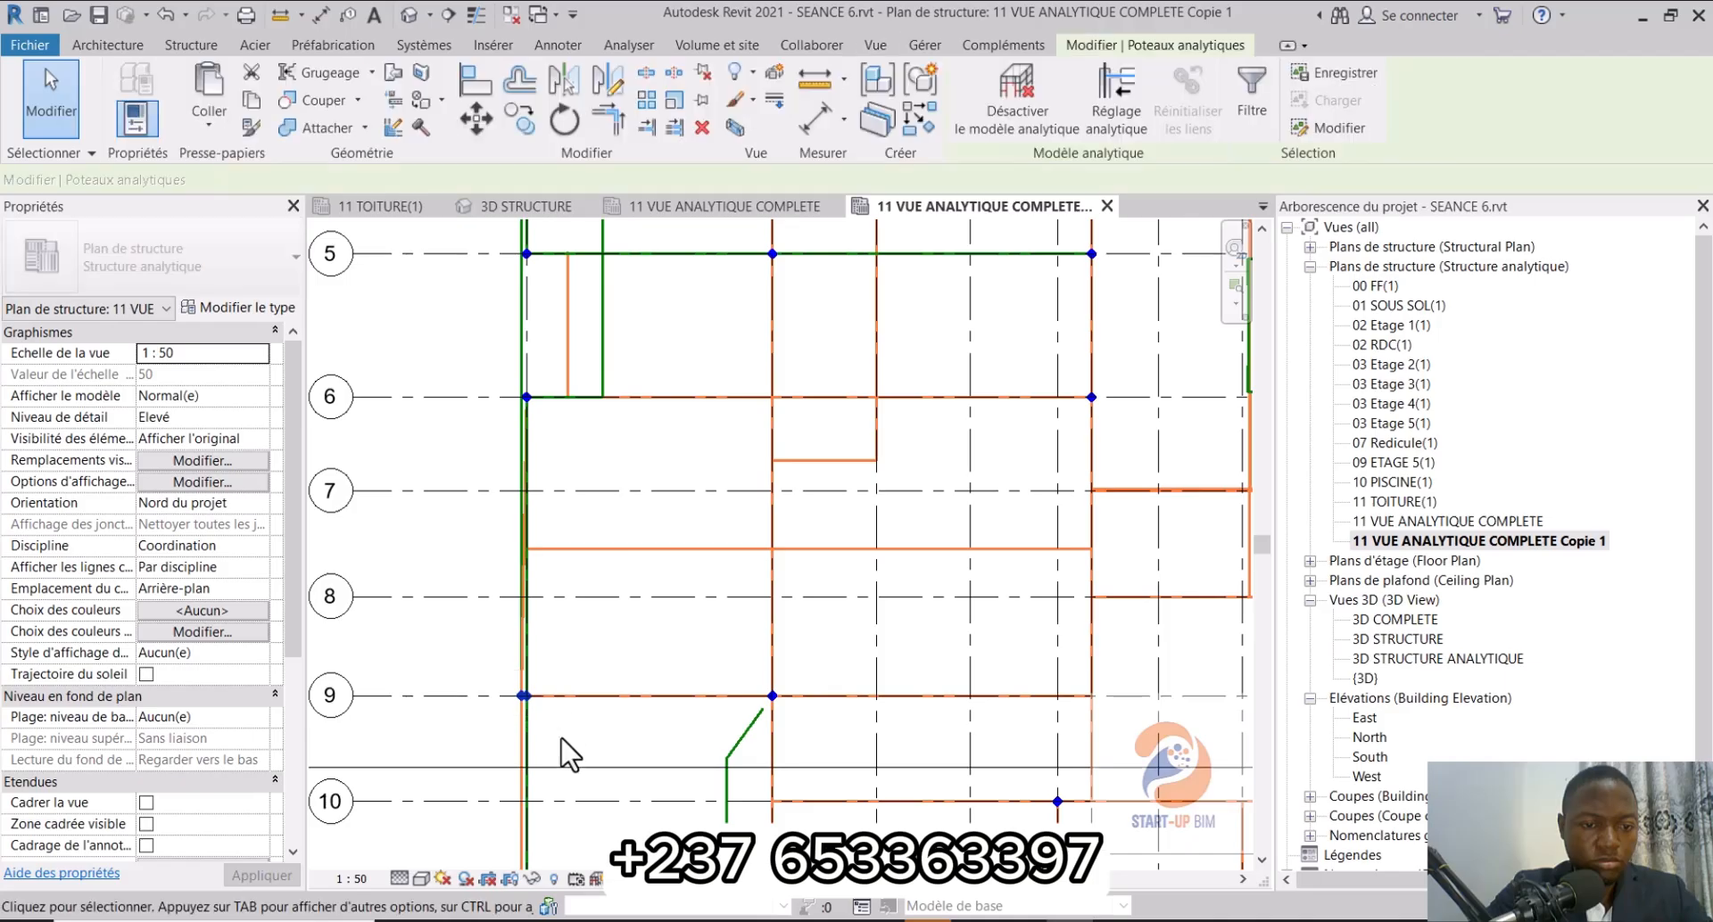
middle_click_drag(573, 767, 676, 449)
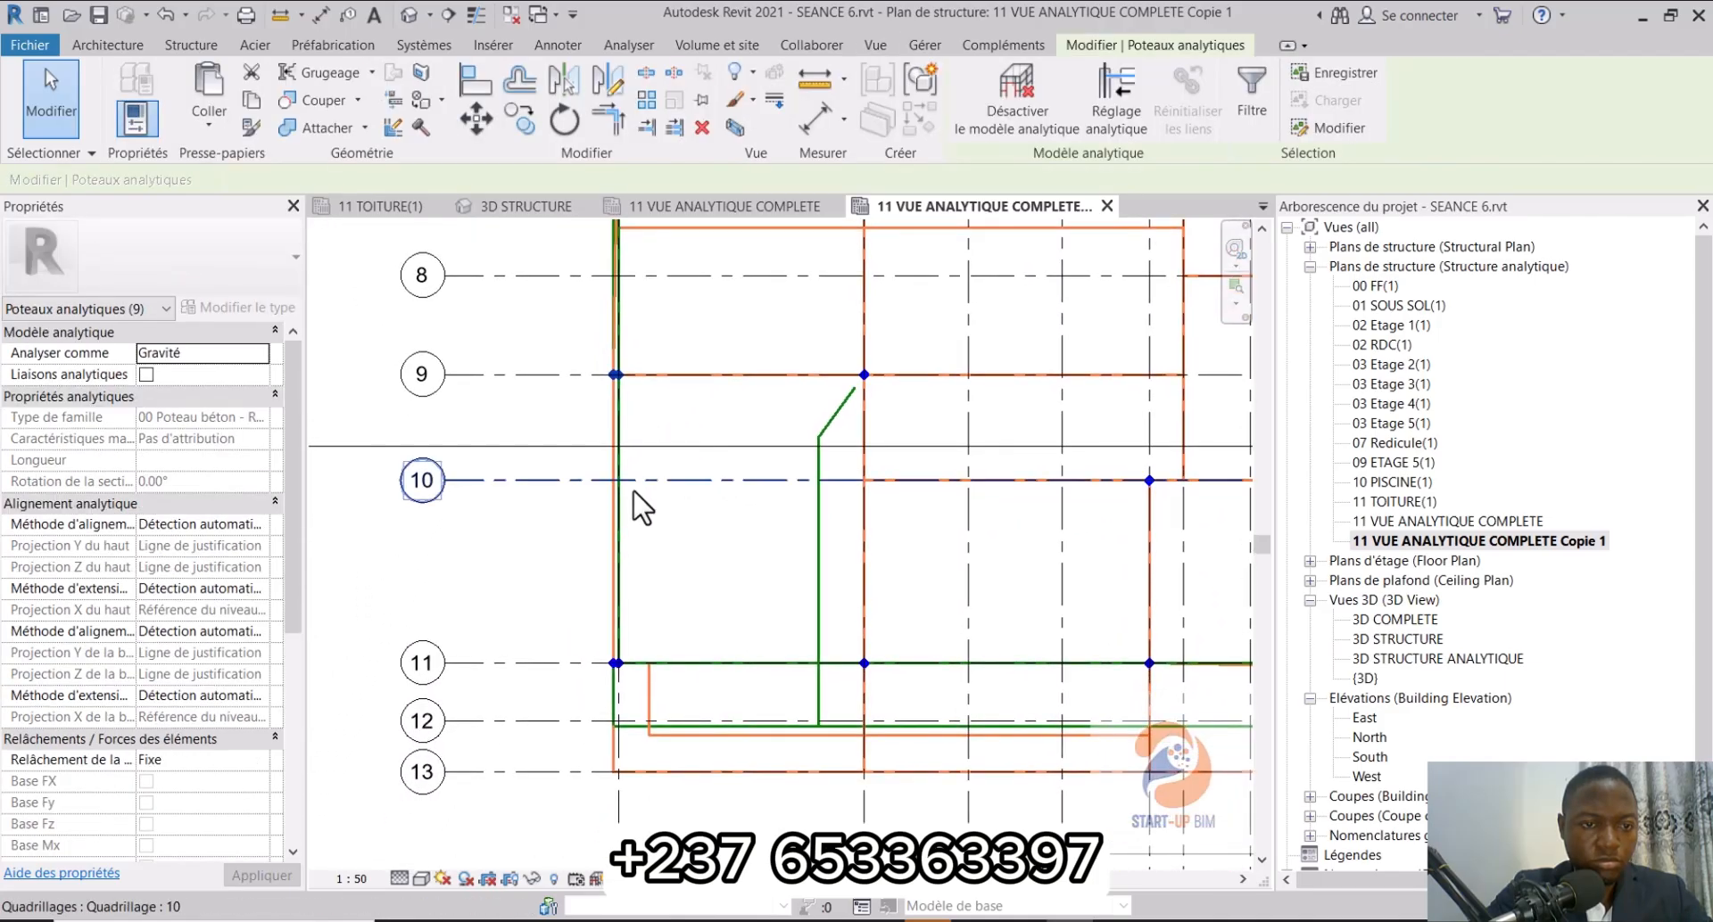
left_click(255, 525)
left_click(261, 525)
left_click(186, 567)
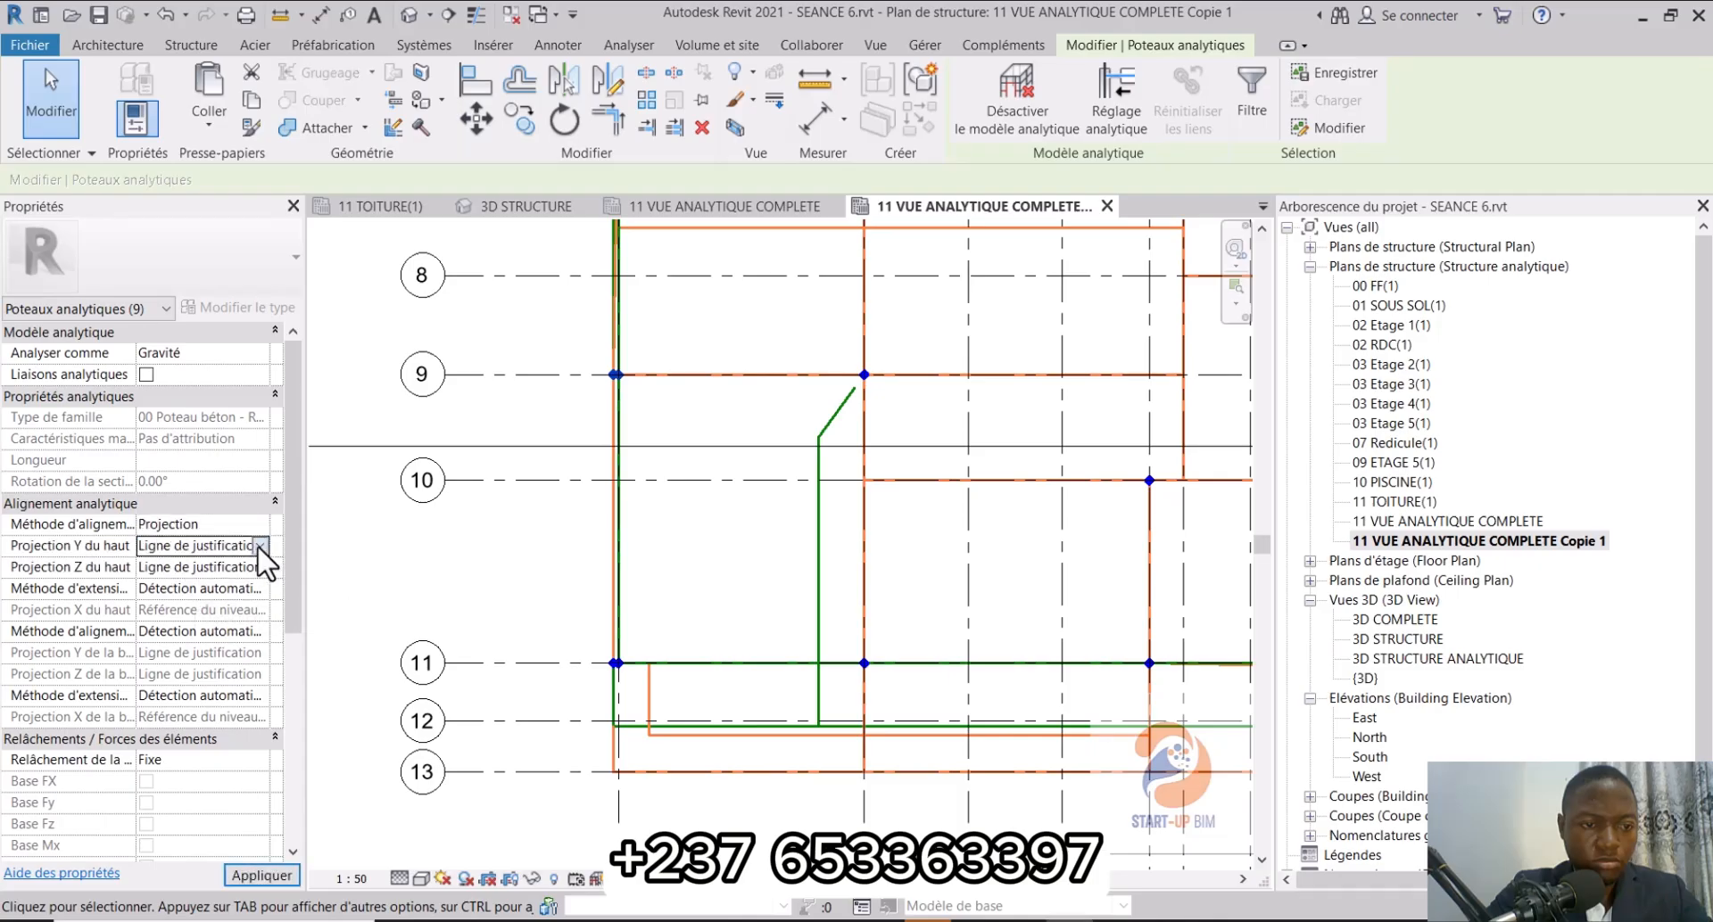
left_click(260, 545)
scroll(235, 624, "down", 5)
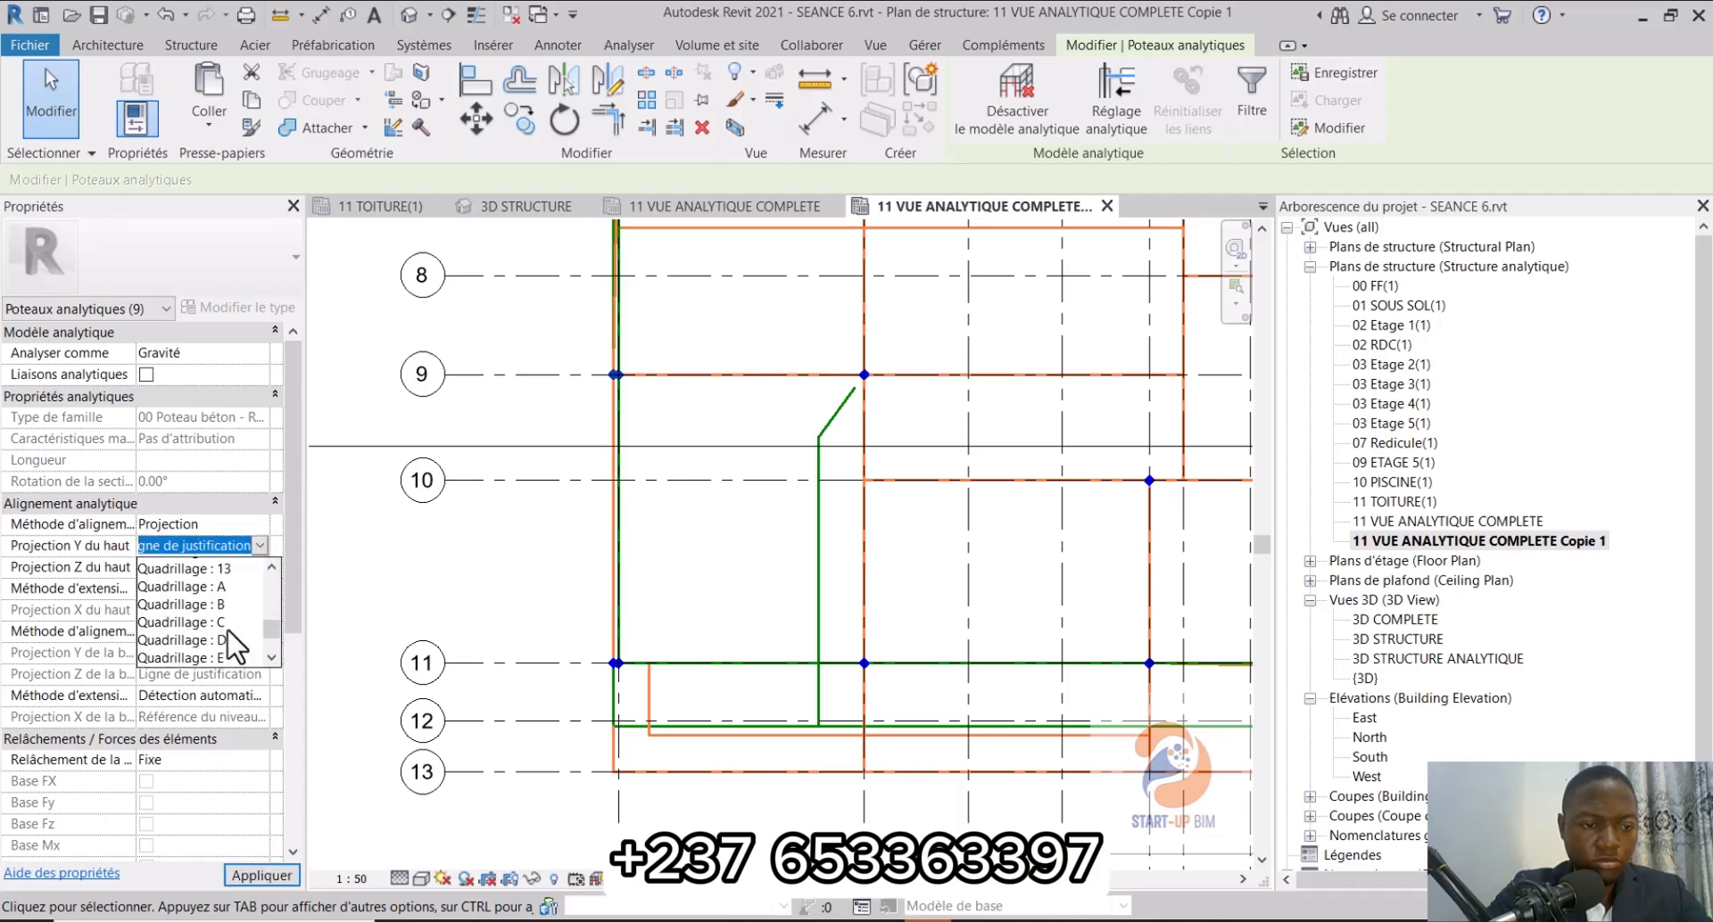
scroll(228, 630, "up", 1)
left_click(224, 603)
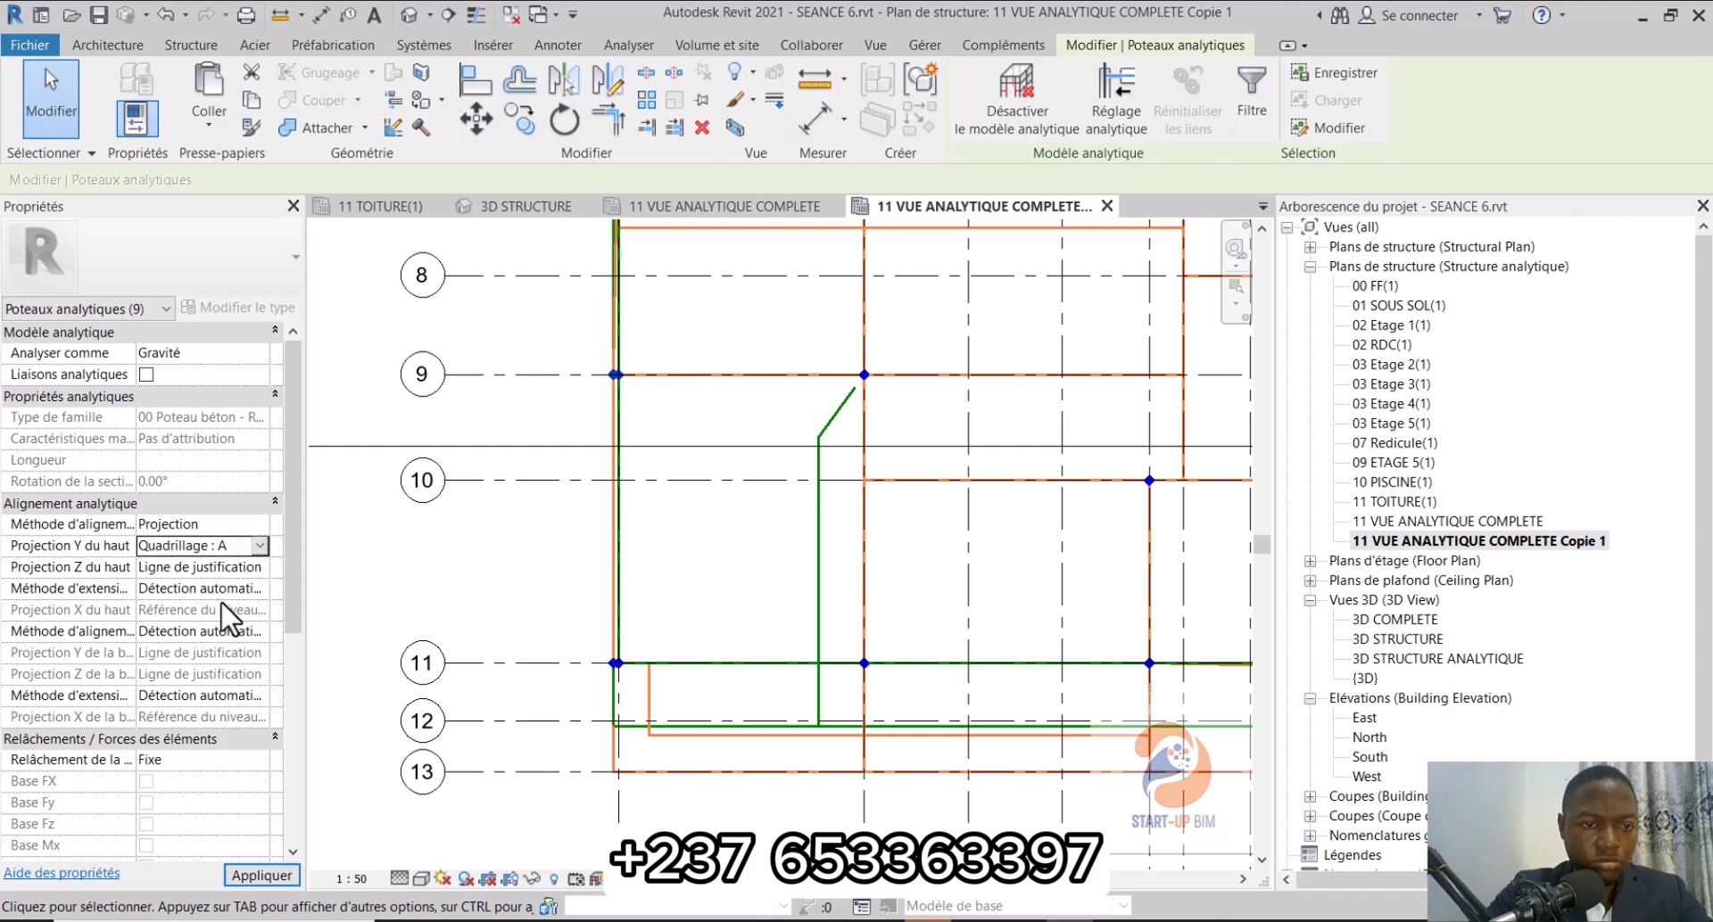
left_click(257, 568)
scroll(227, 656, "down", 5)
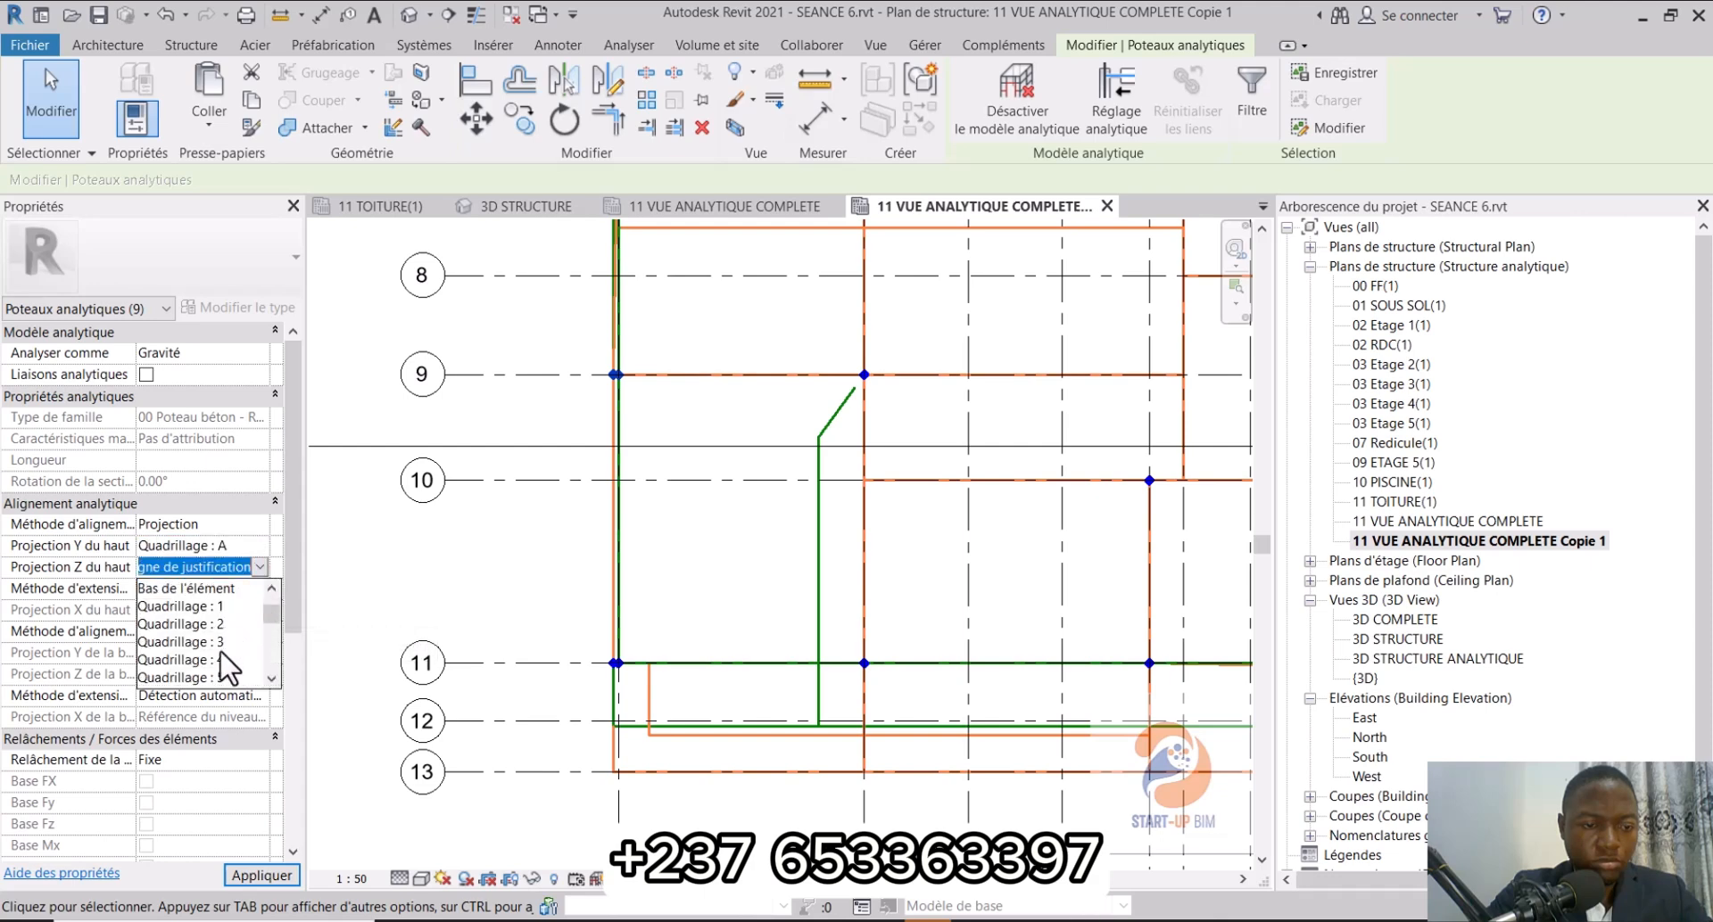
left_click(225, 658)
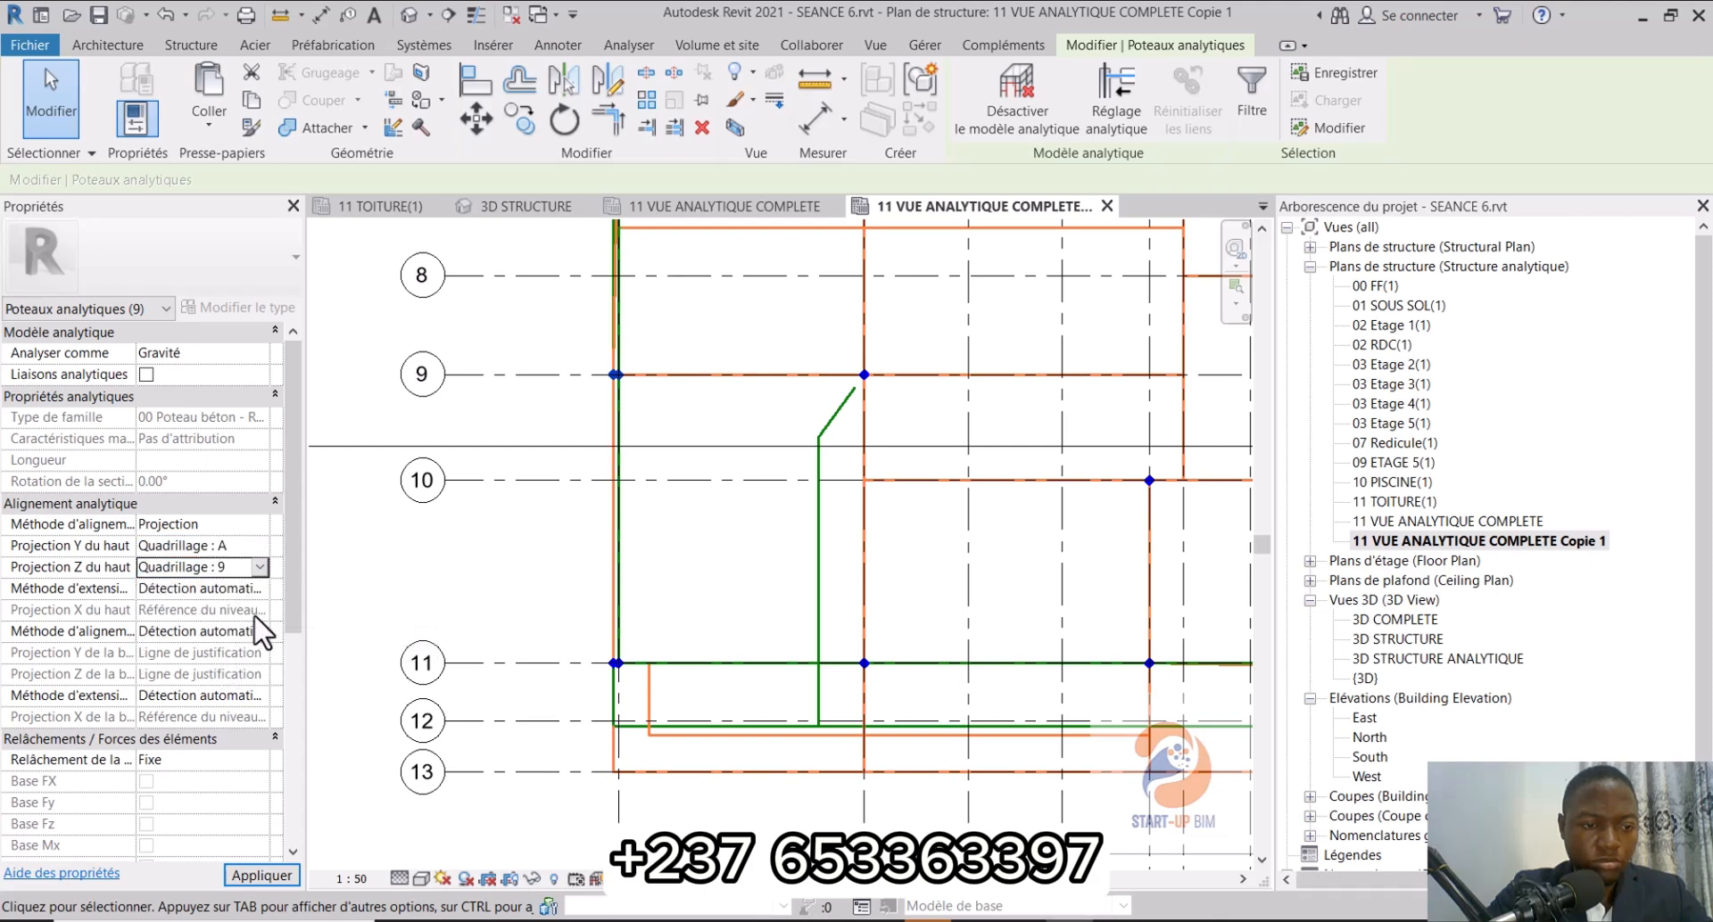
Step: Set the A-9 columns' base alignment to Projection, with Y on Quadrillage : A and Z on Quadrillage : 9
left_click(262, 589)
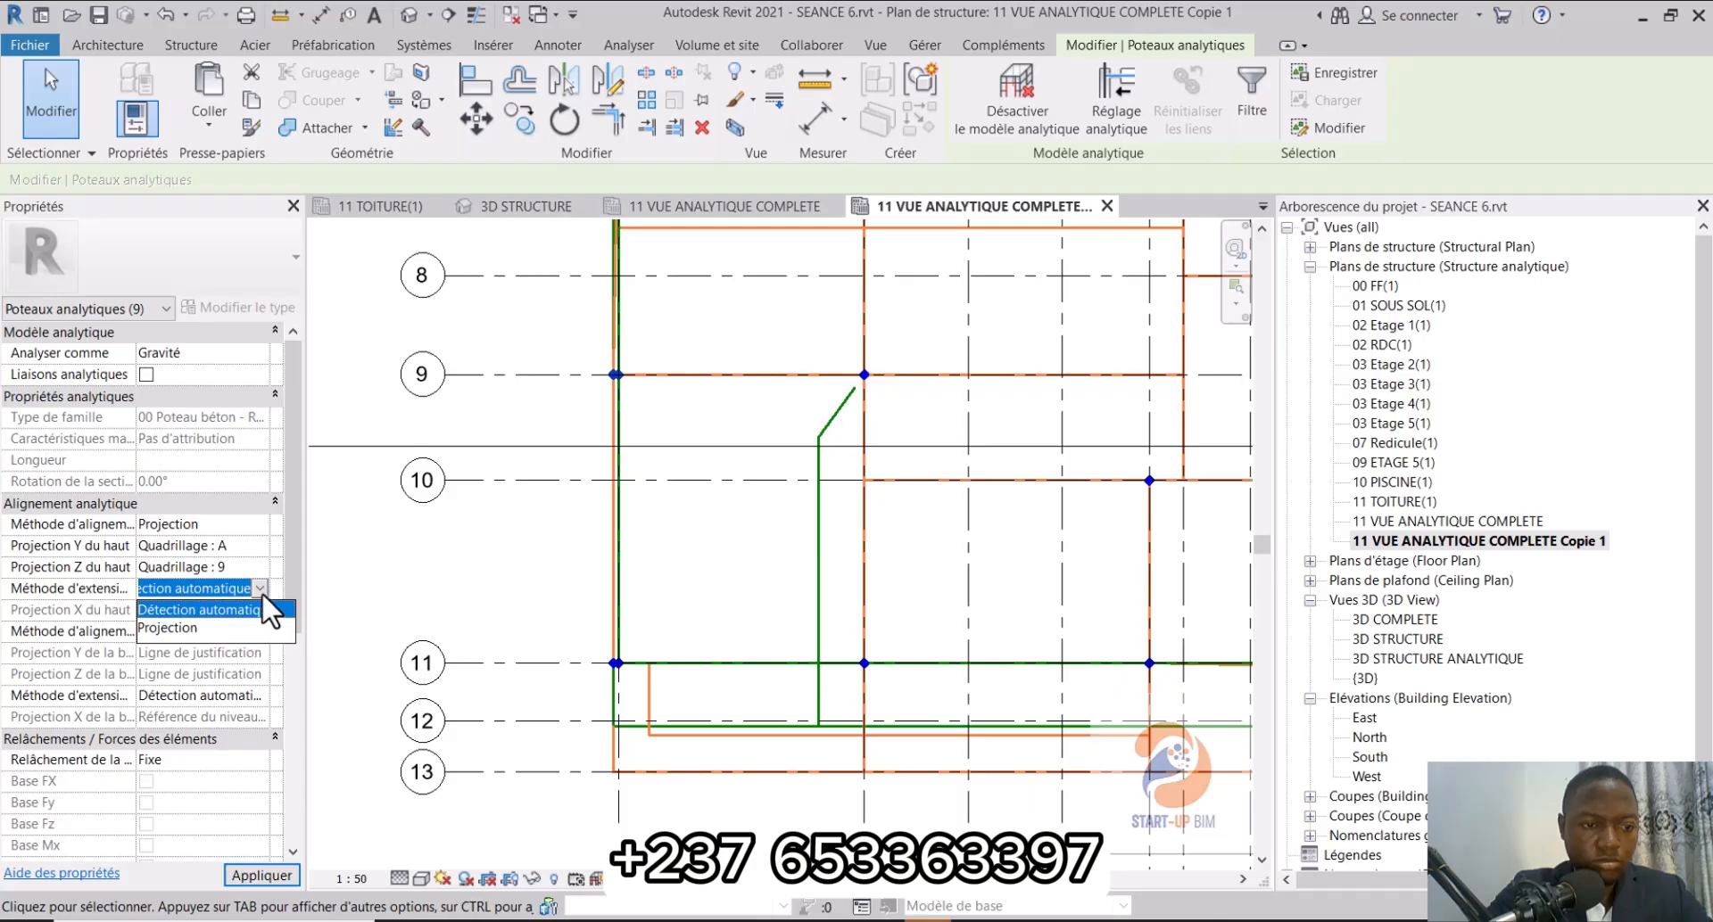
left_click(260, 631)
left_click(225, 683)
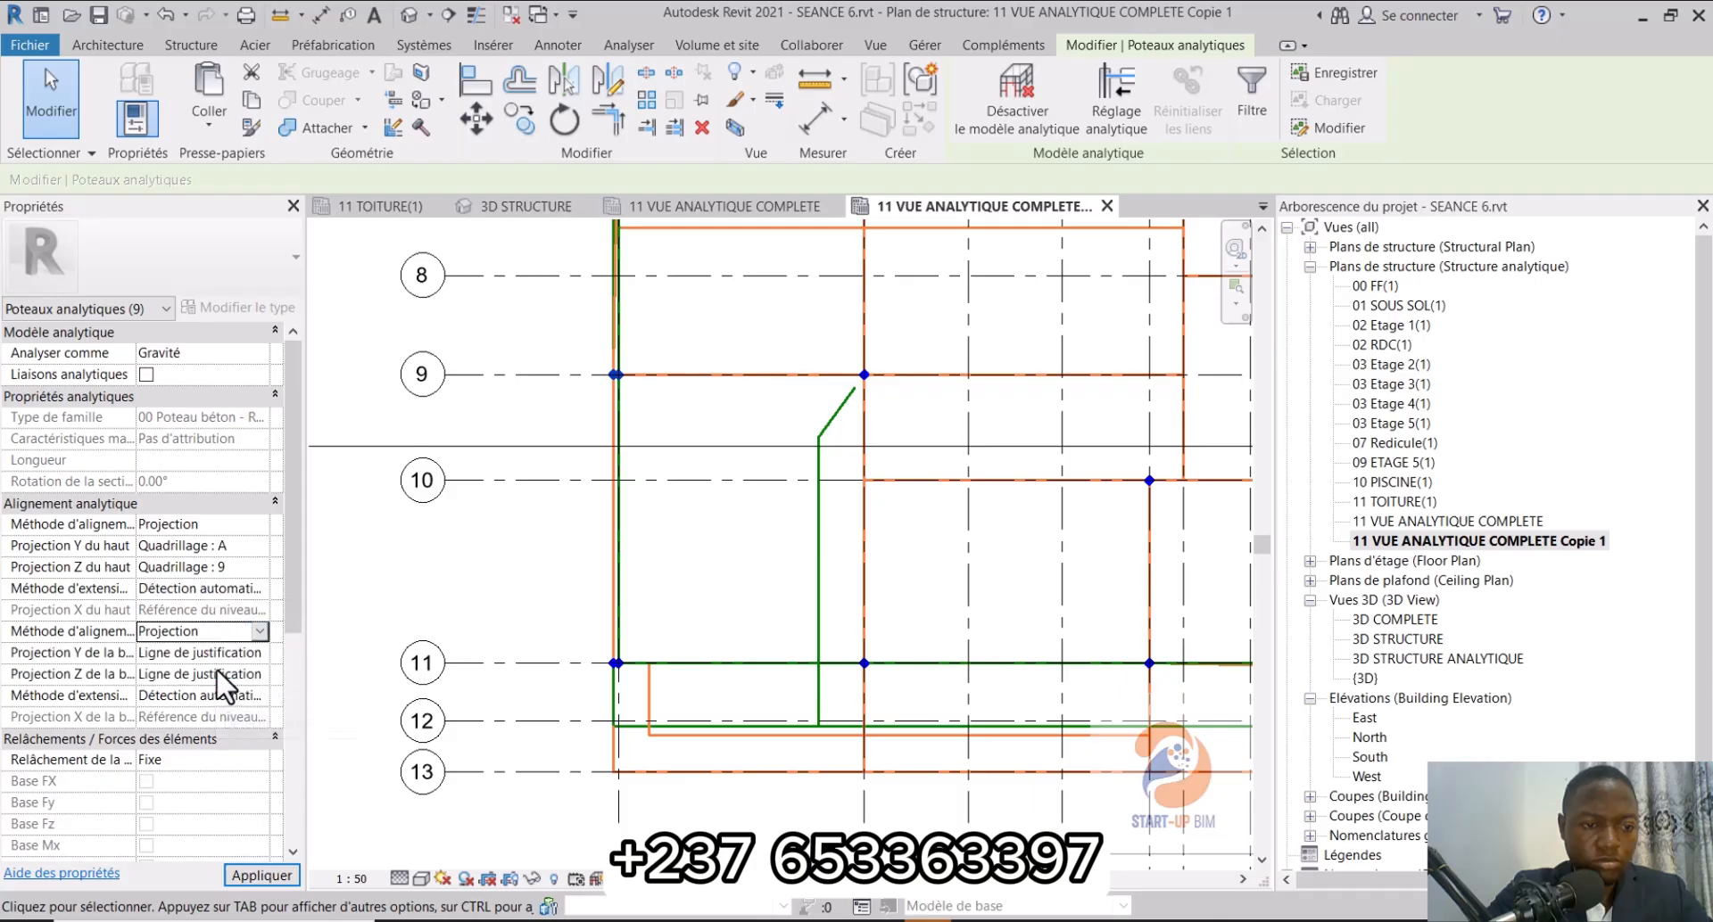
left_click(259, 652)
scroll(227, 722, "down", 5)
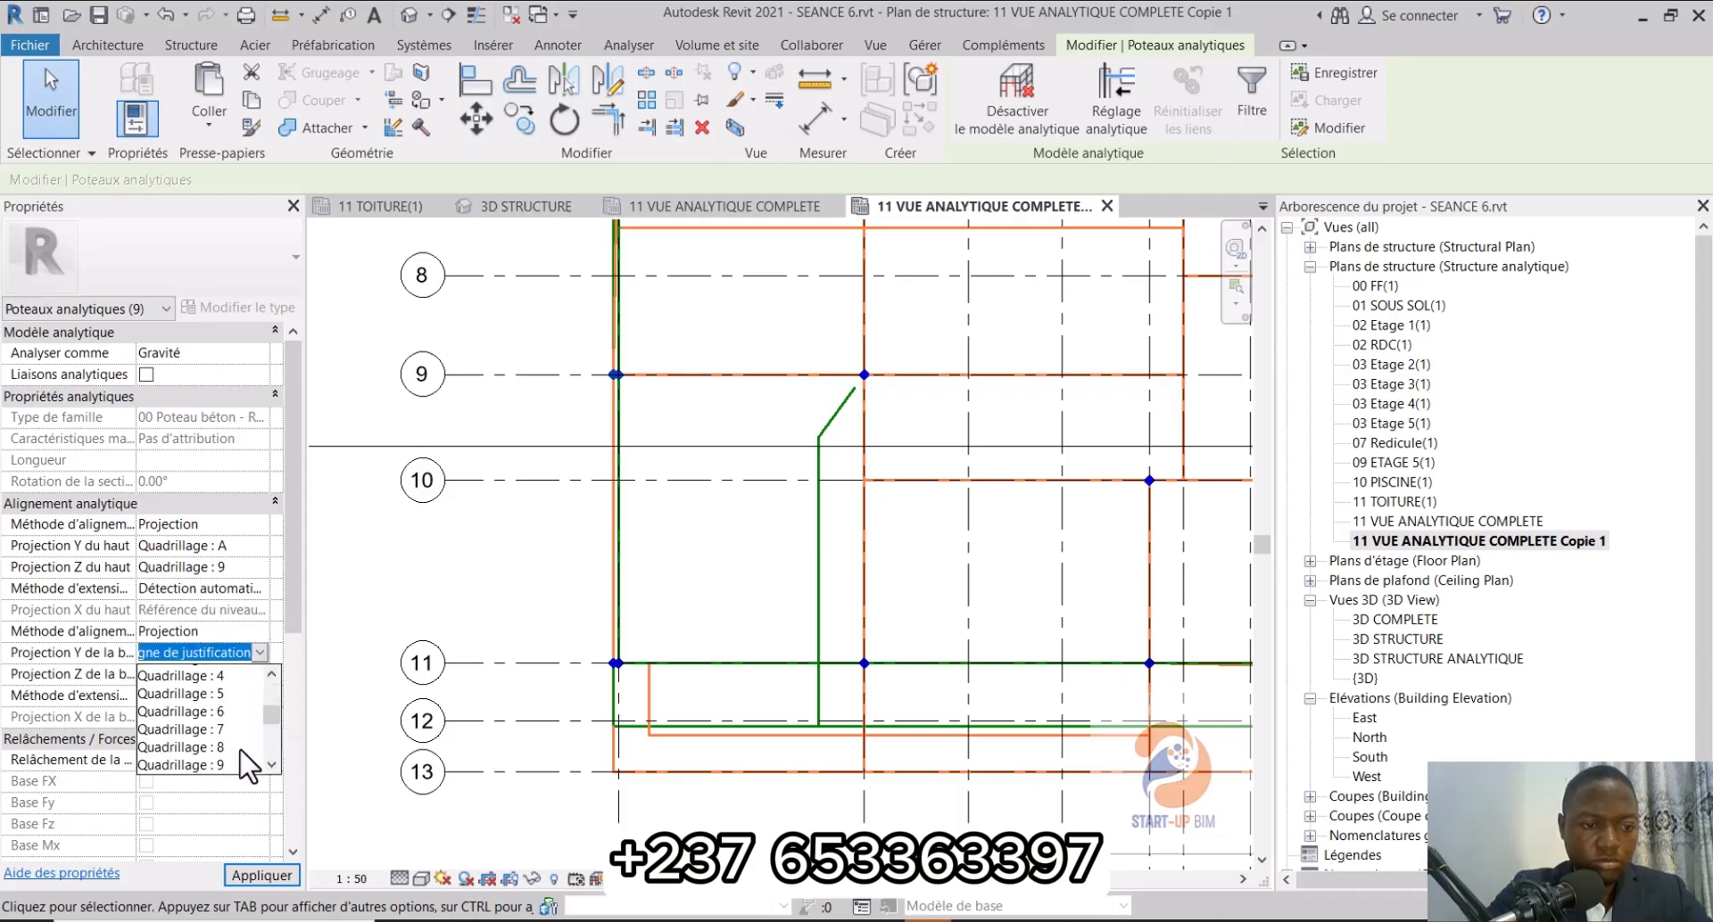
left_click(223, 742)
left_click(259, 673)
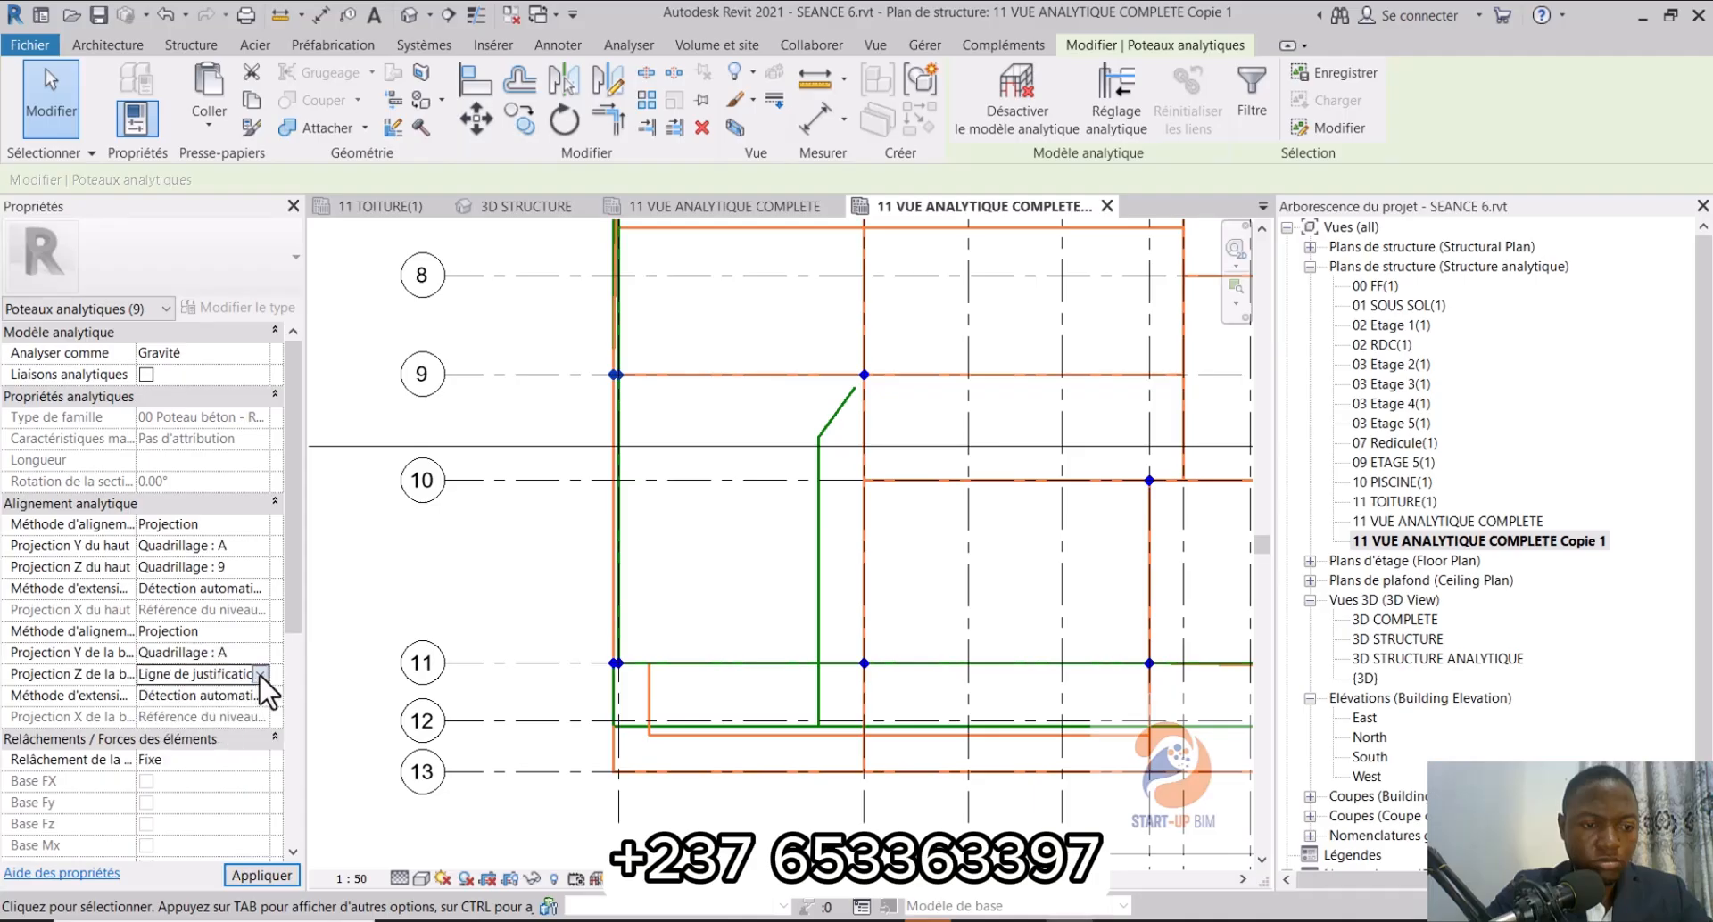
scroll(241, 725, "down", 2)
scroll(233, 709, "down", 1)
left_click(229, 751)
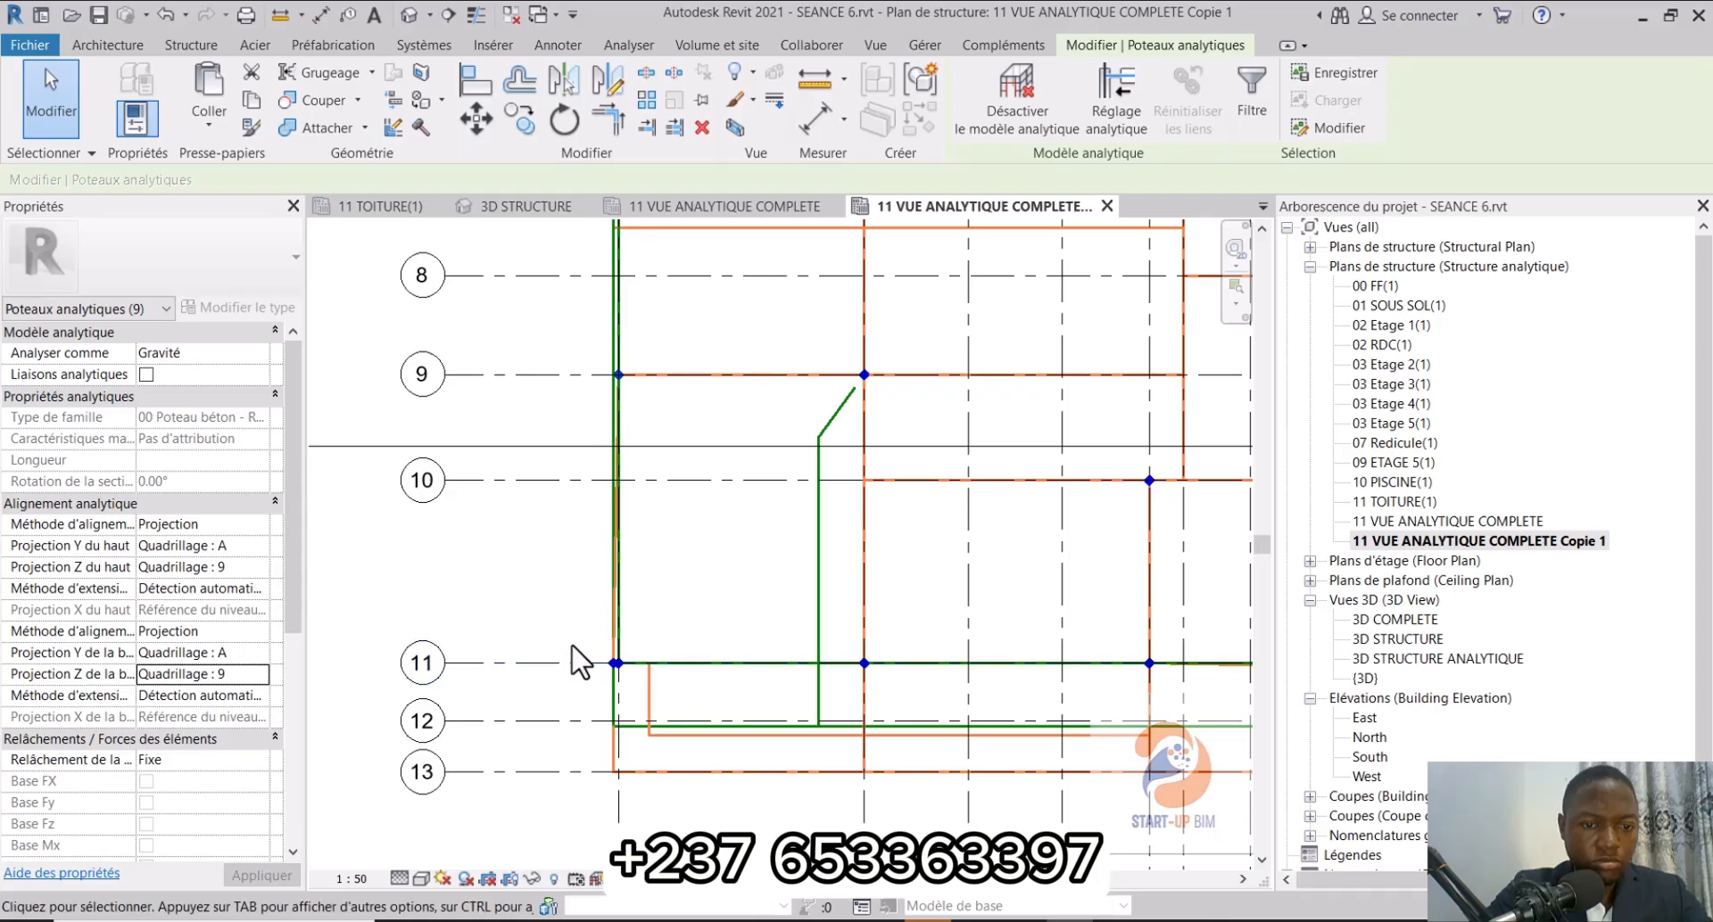
Step: Select the analytical columns at A-11 and set their top alignment to Projection, with Y on Quadrillage : 11 and Z on Quadrillage : A
left_click_drag(574, 646, 641, 691)
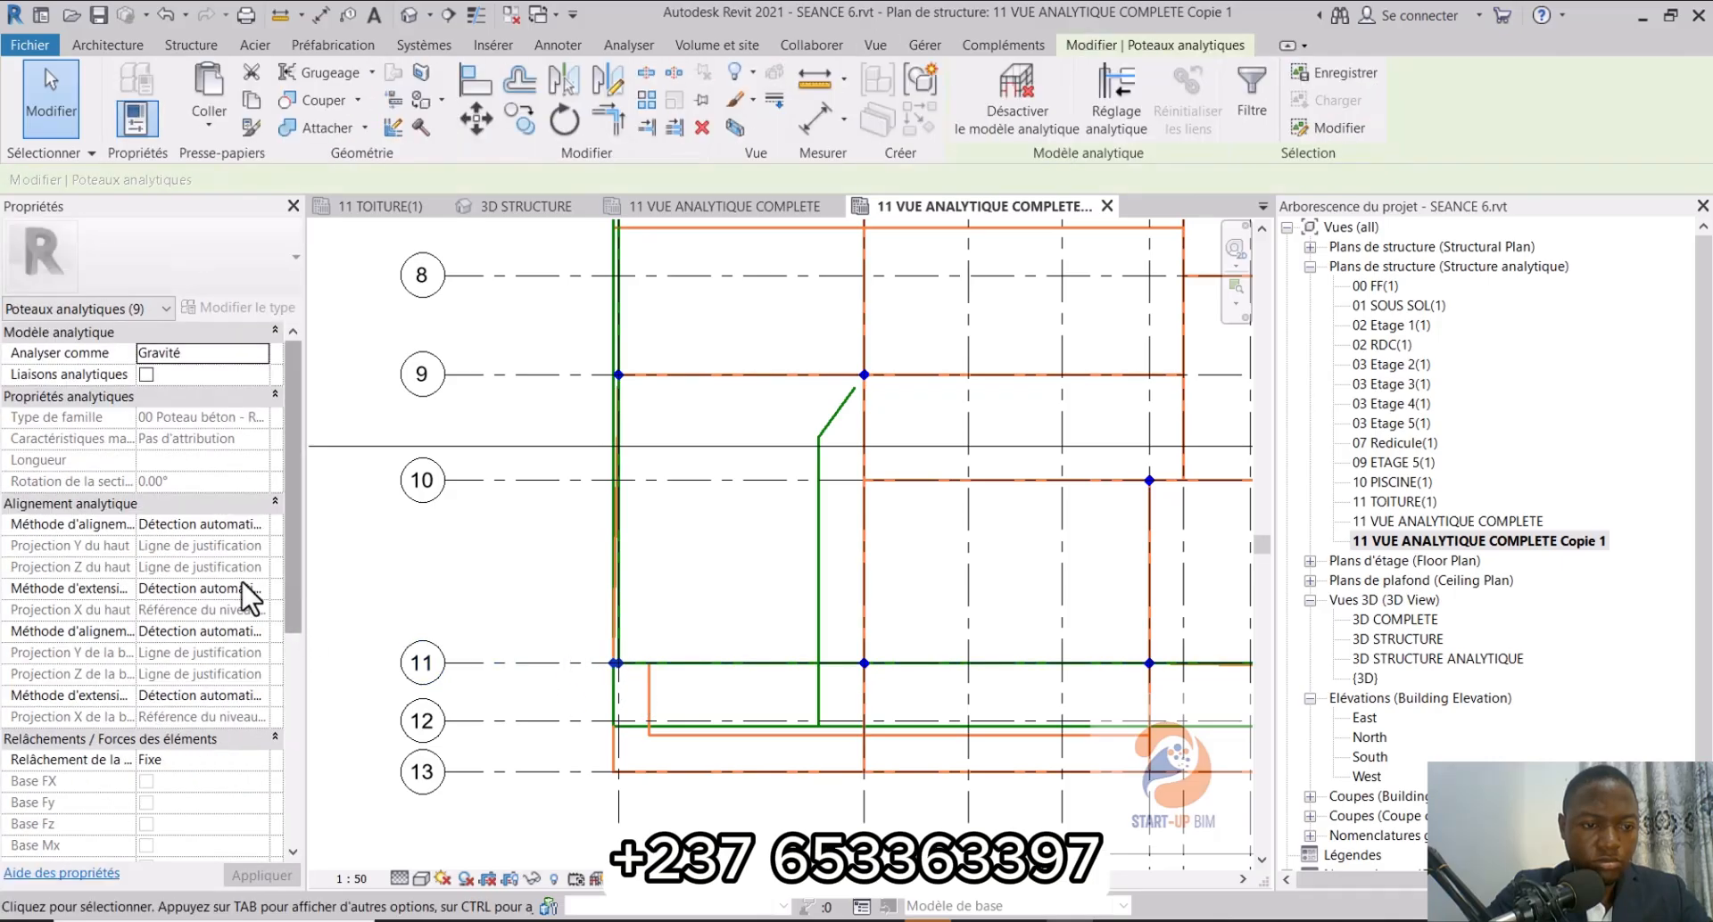
left_click(255, 588)
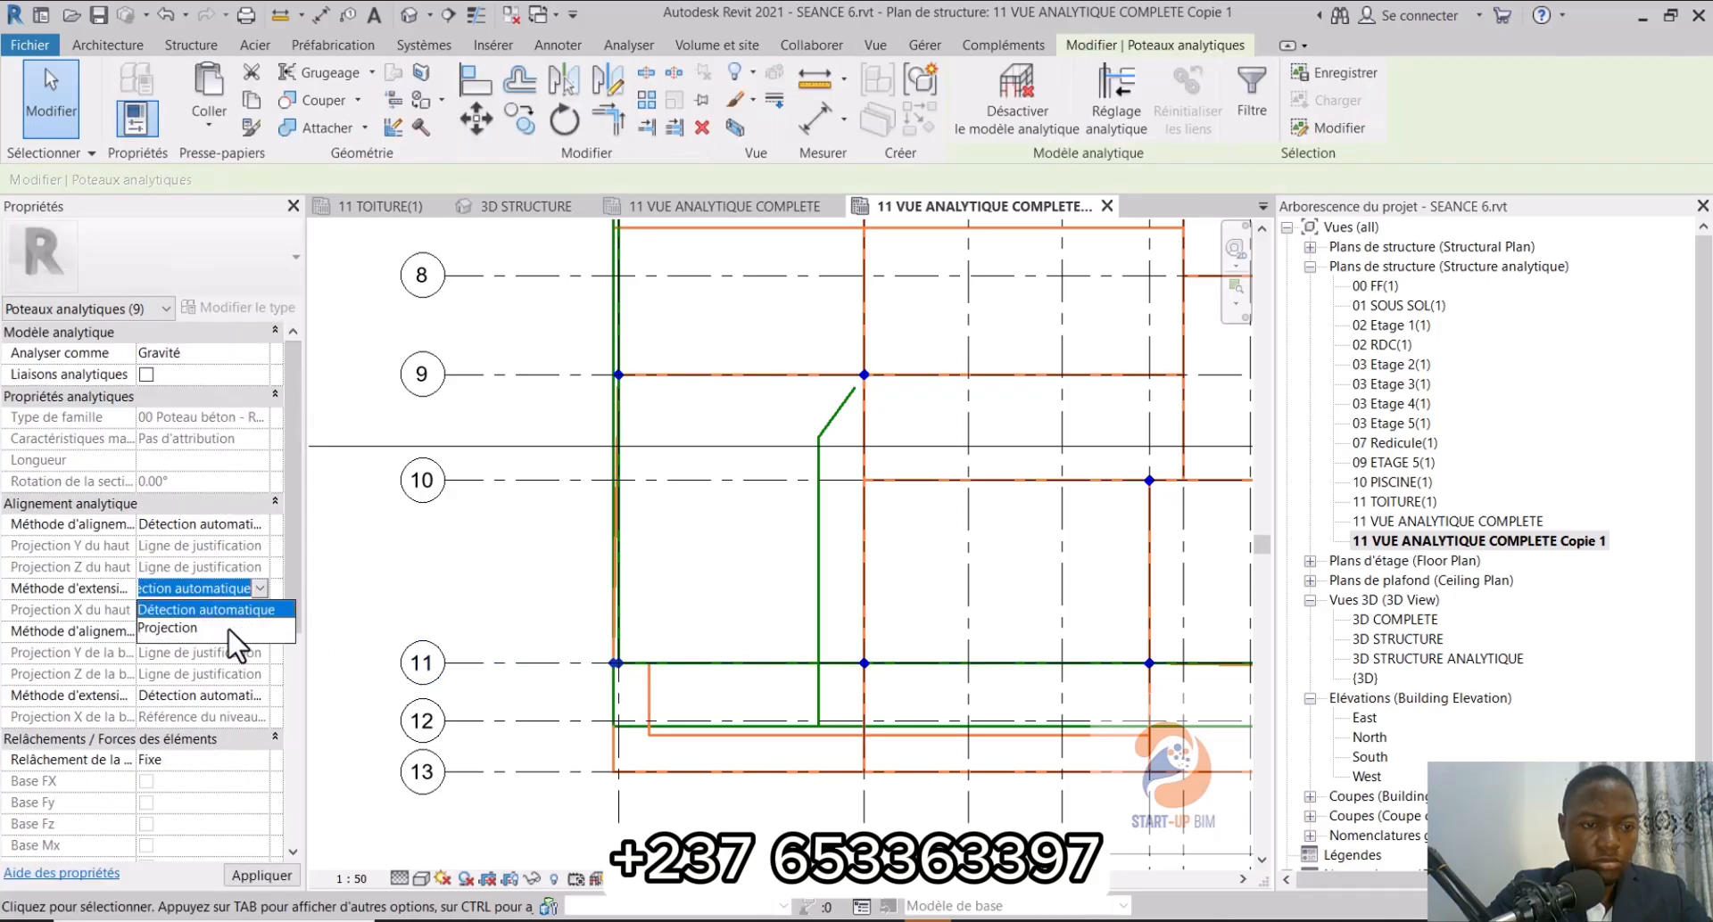
left_click(257, 524)
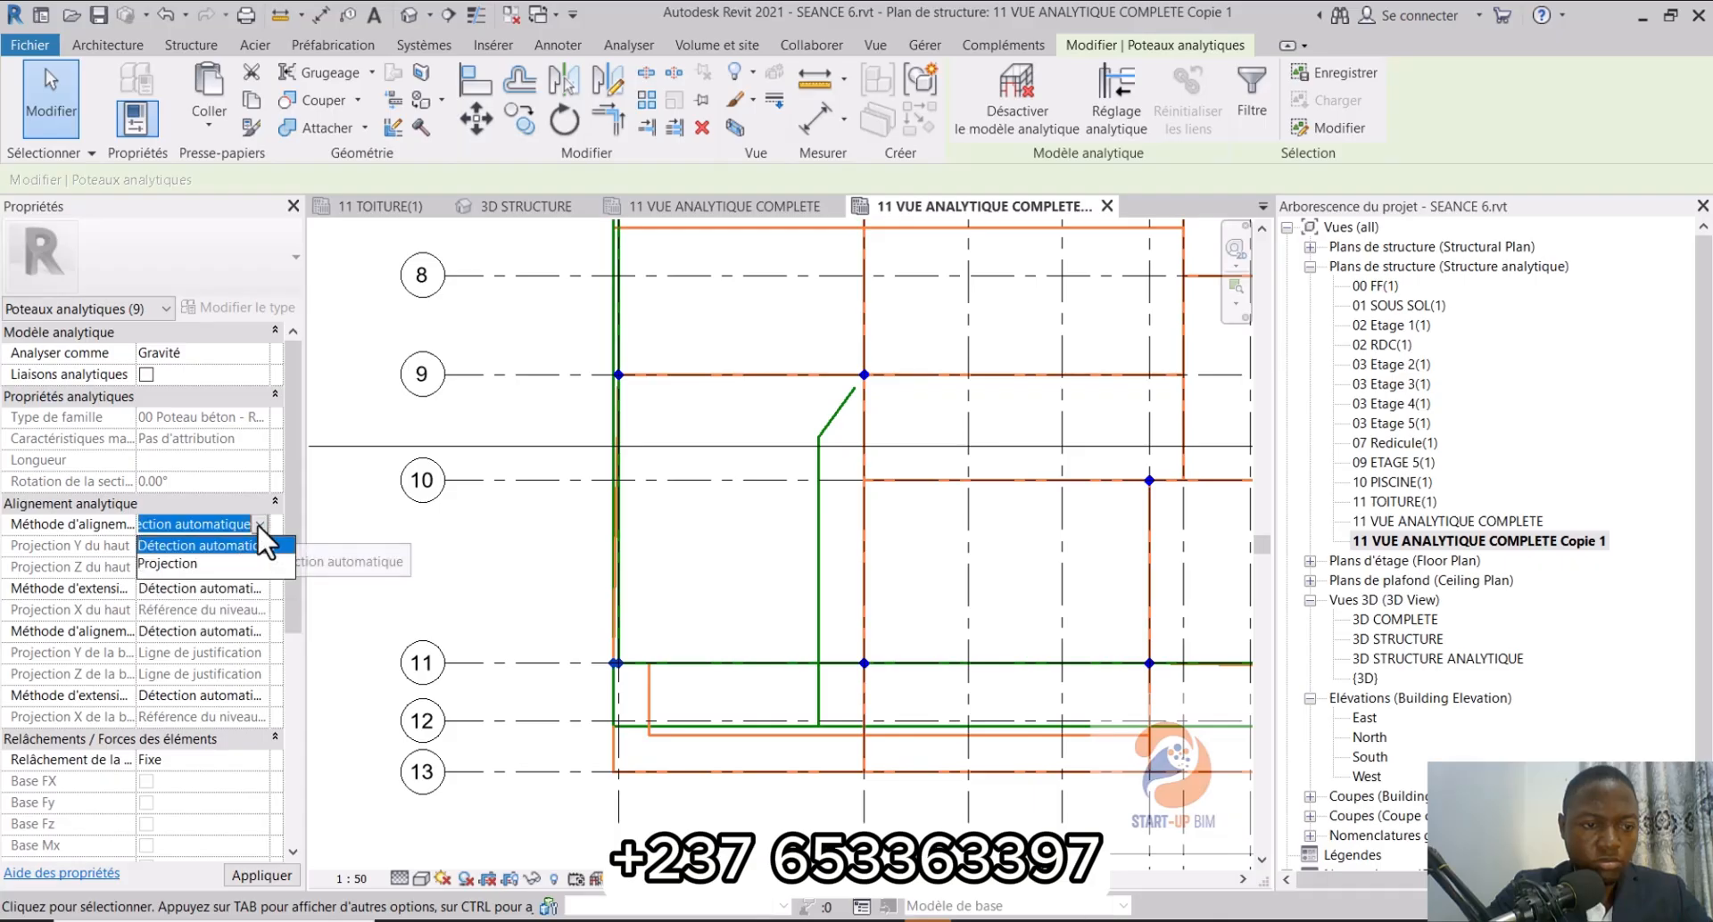
left_click(239, 563)
left_click(260, 546)
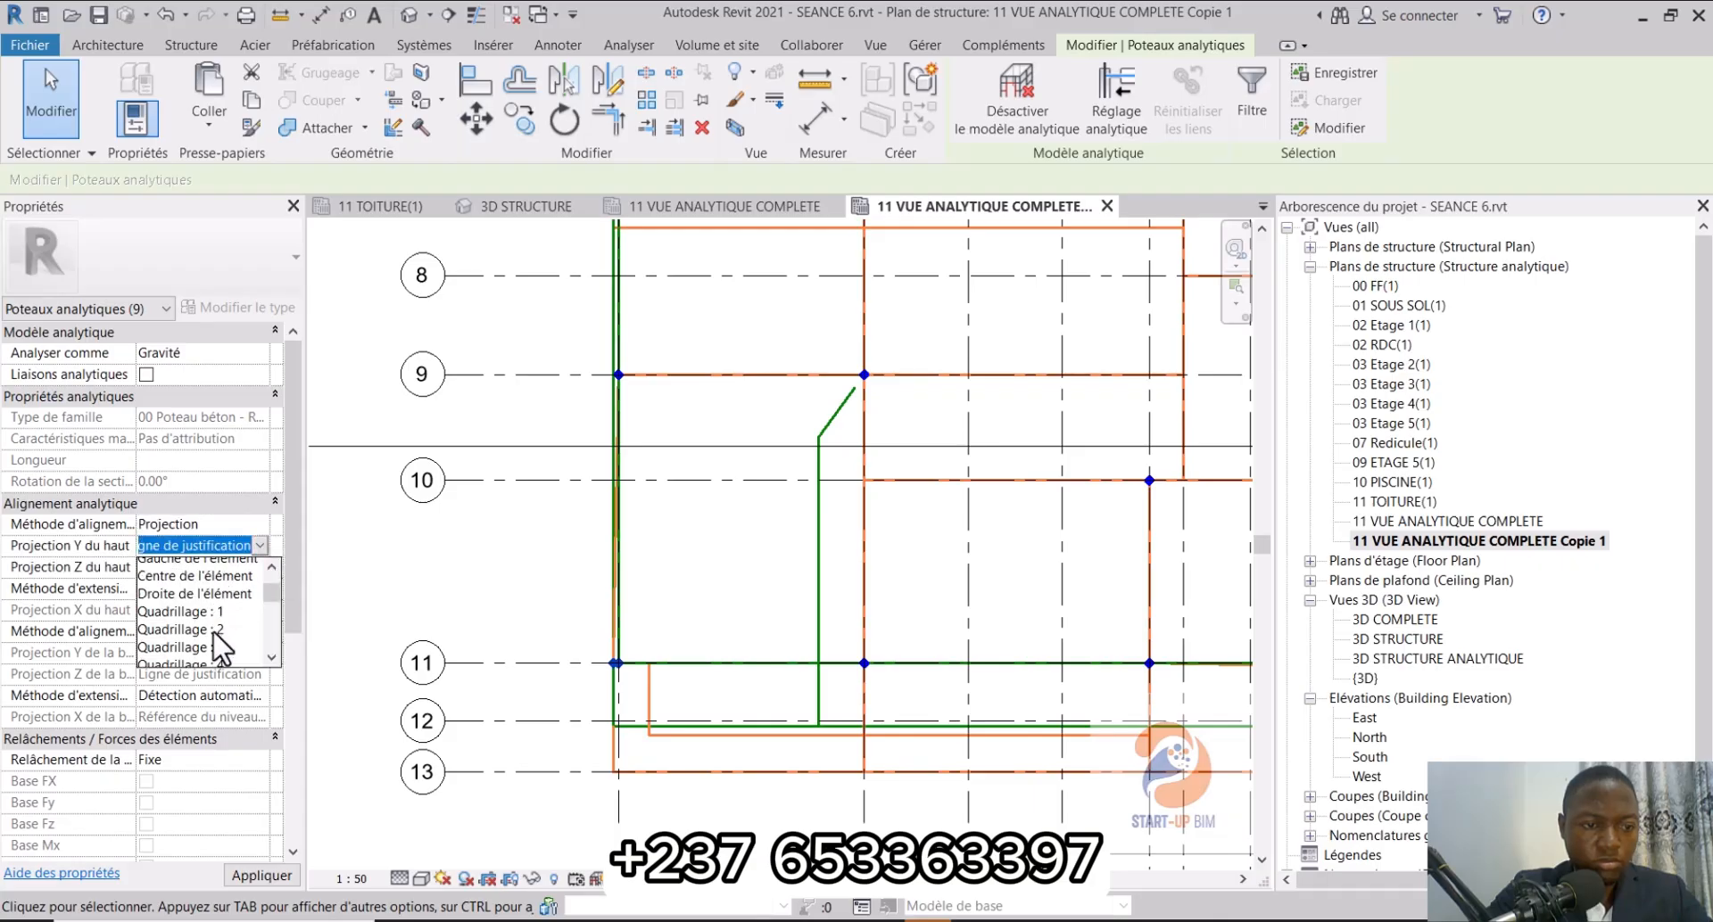
scroll(214, 624, "down", 3)
scroll(214, 633, "down", 2)
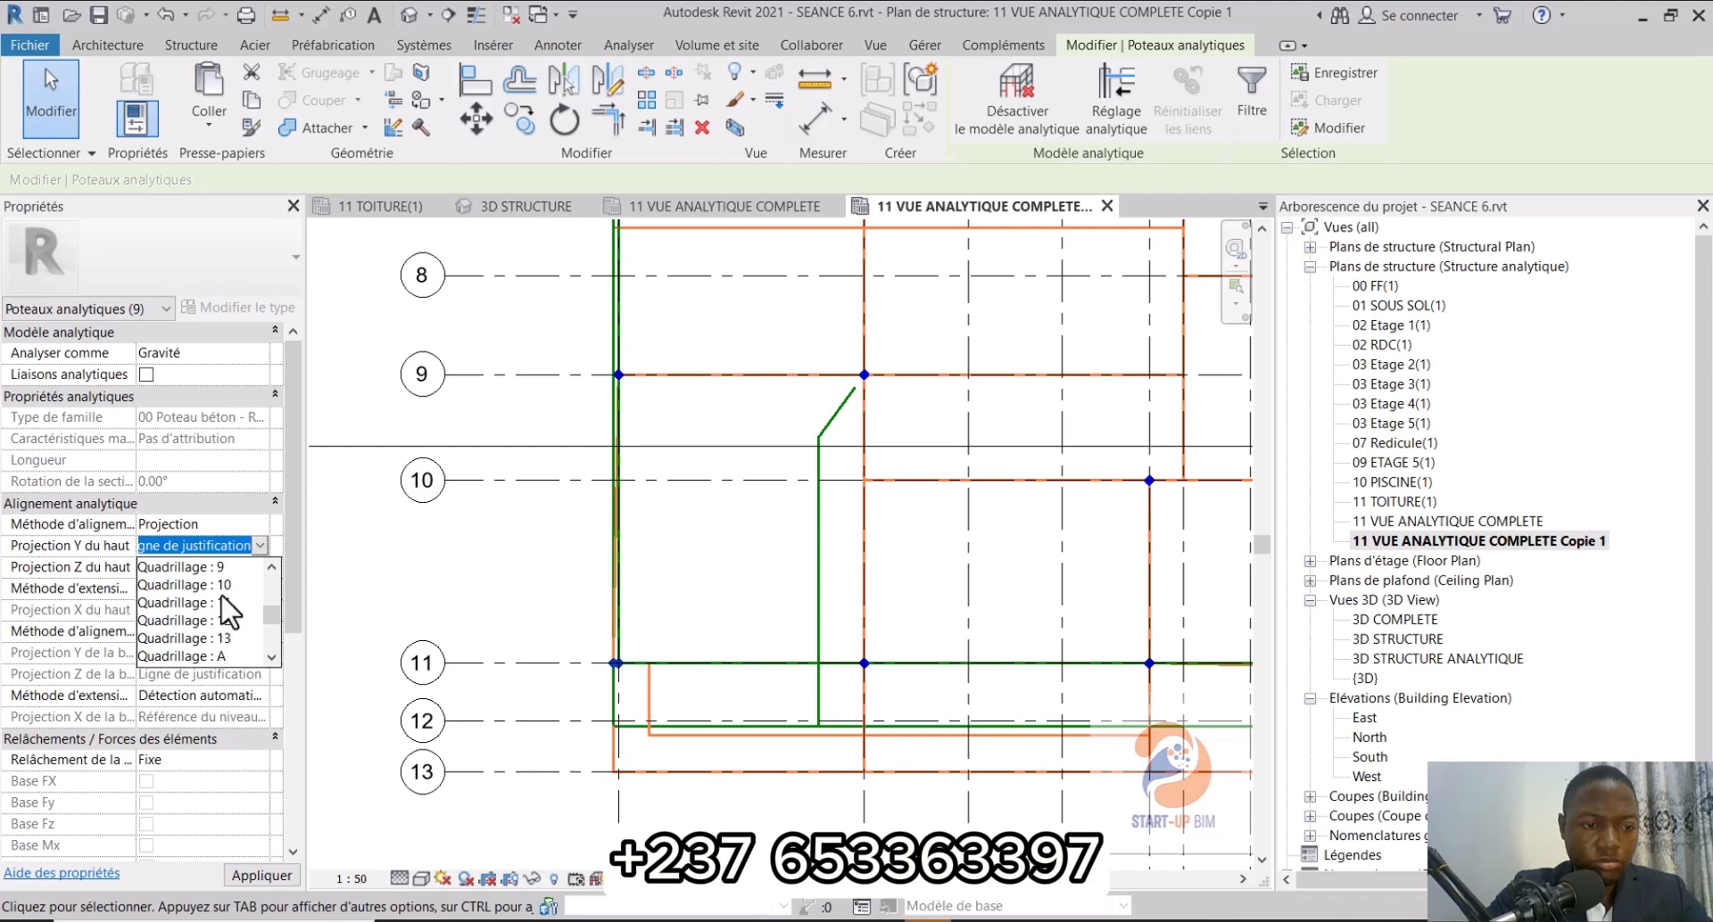
left_click(224, 599)
left_click(262, 568)
scroll(231, 610, "down", 5)
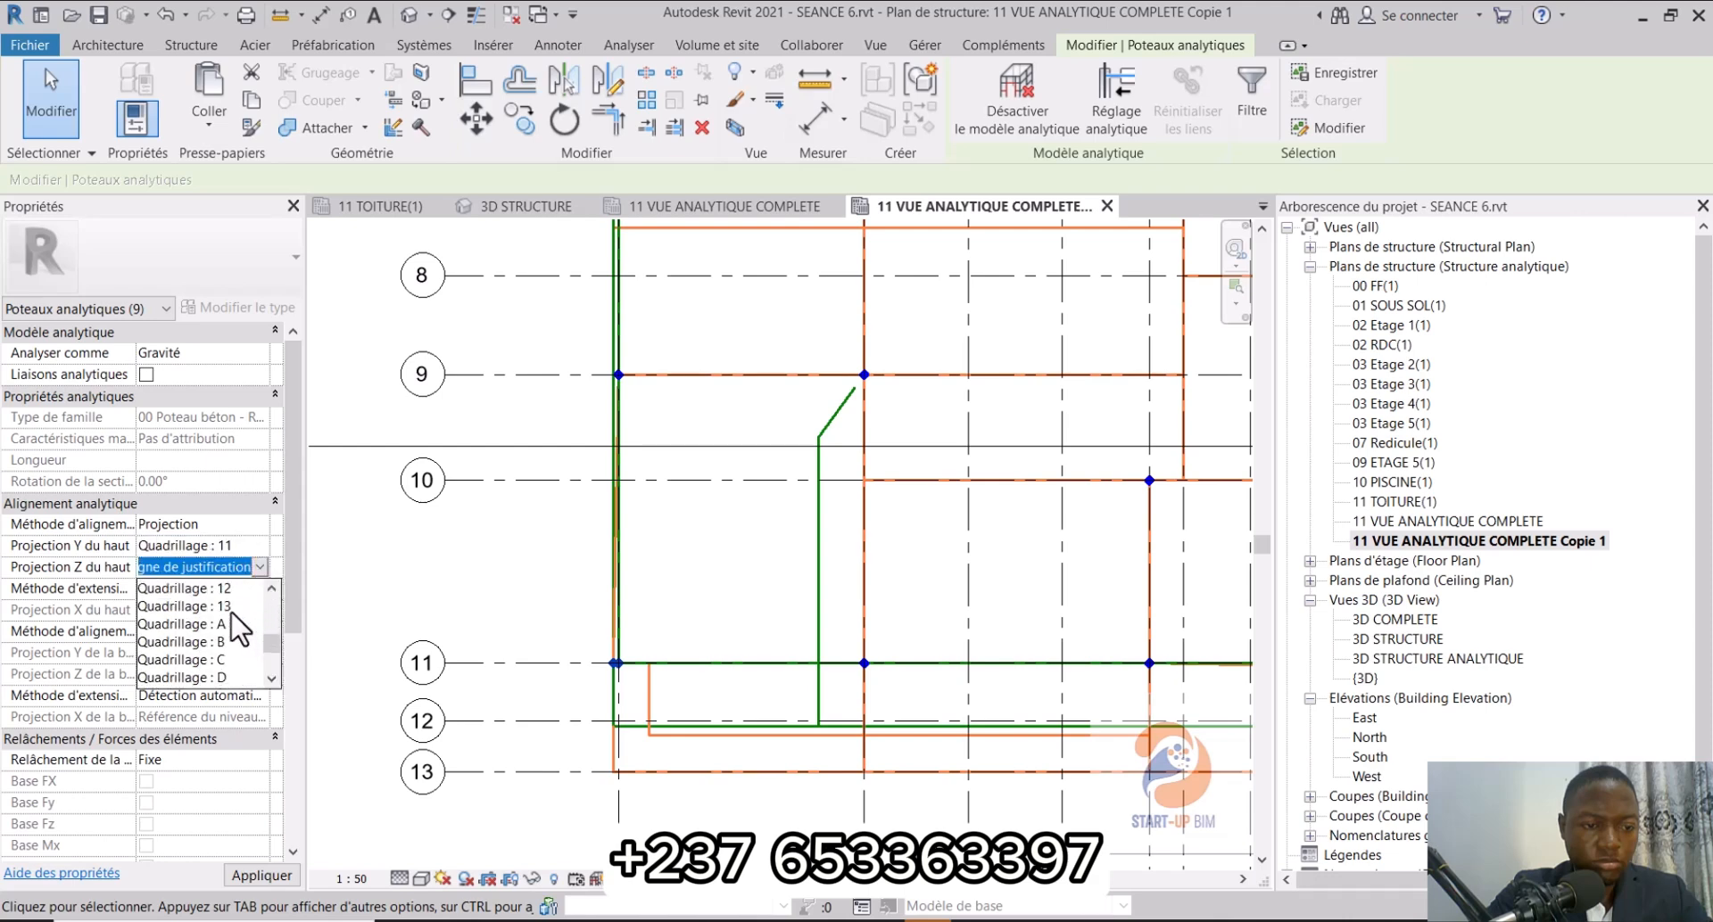
left_click(218, 623)
Step: Set the A-11 columns' base alignment to Projection, with Y on Quadrillage : 11 and Z on Quadrillage : A
left_click(260, 632)
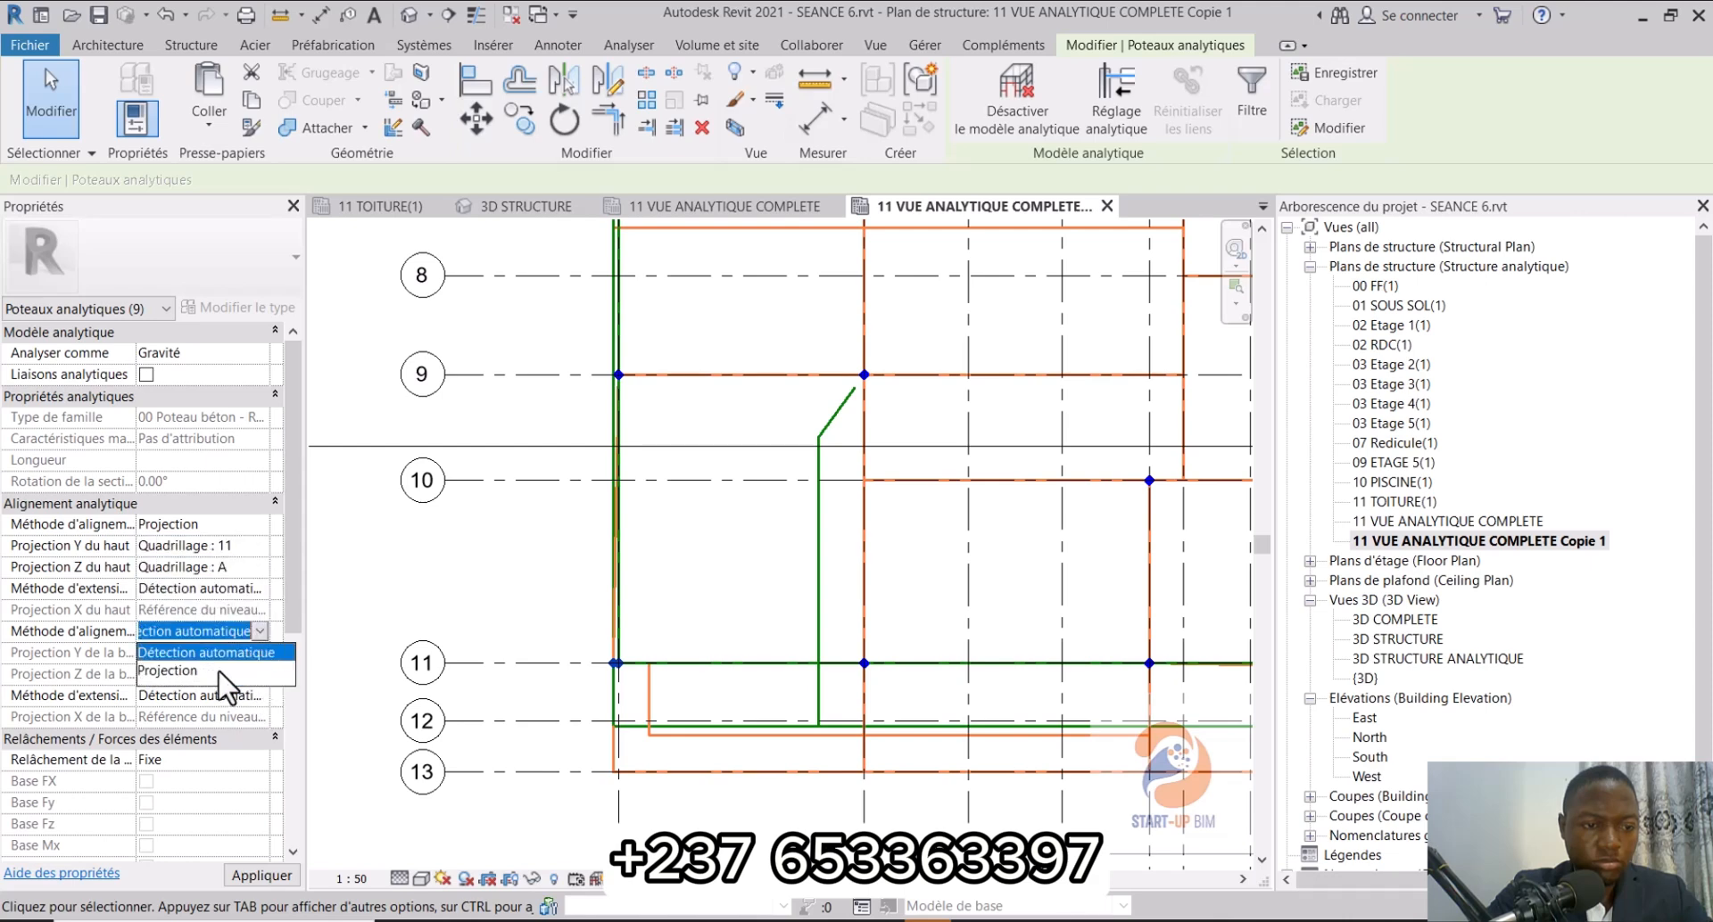
left_click(196, 671)
left_click(259, 653)
left_click(258, 657)
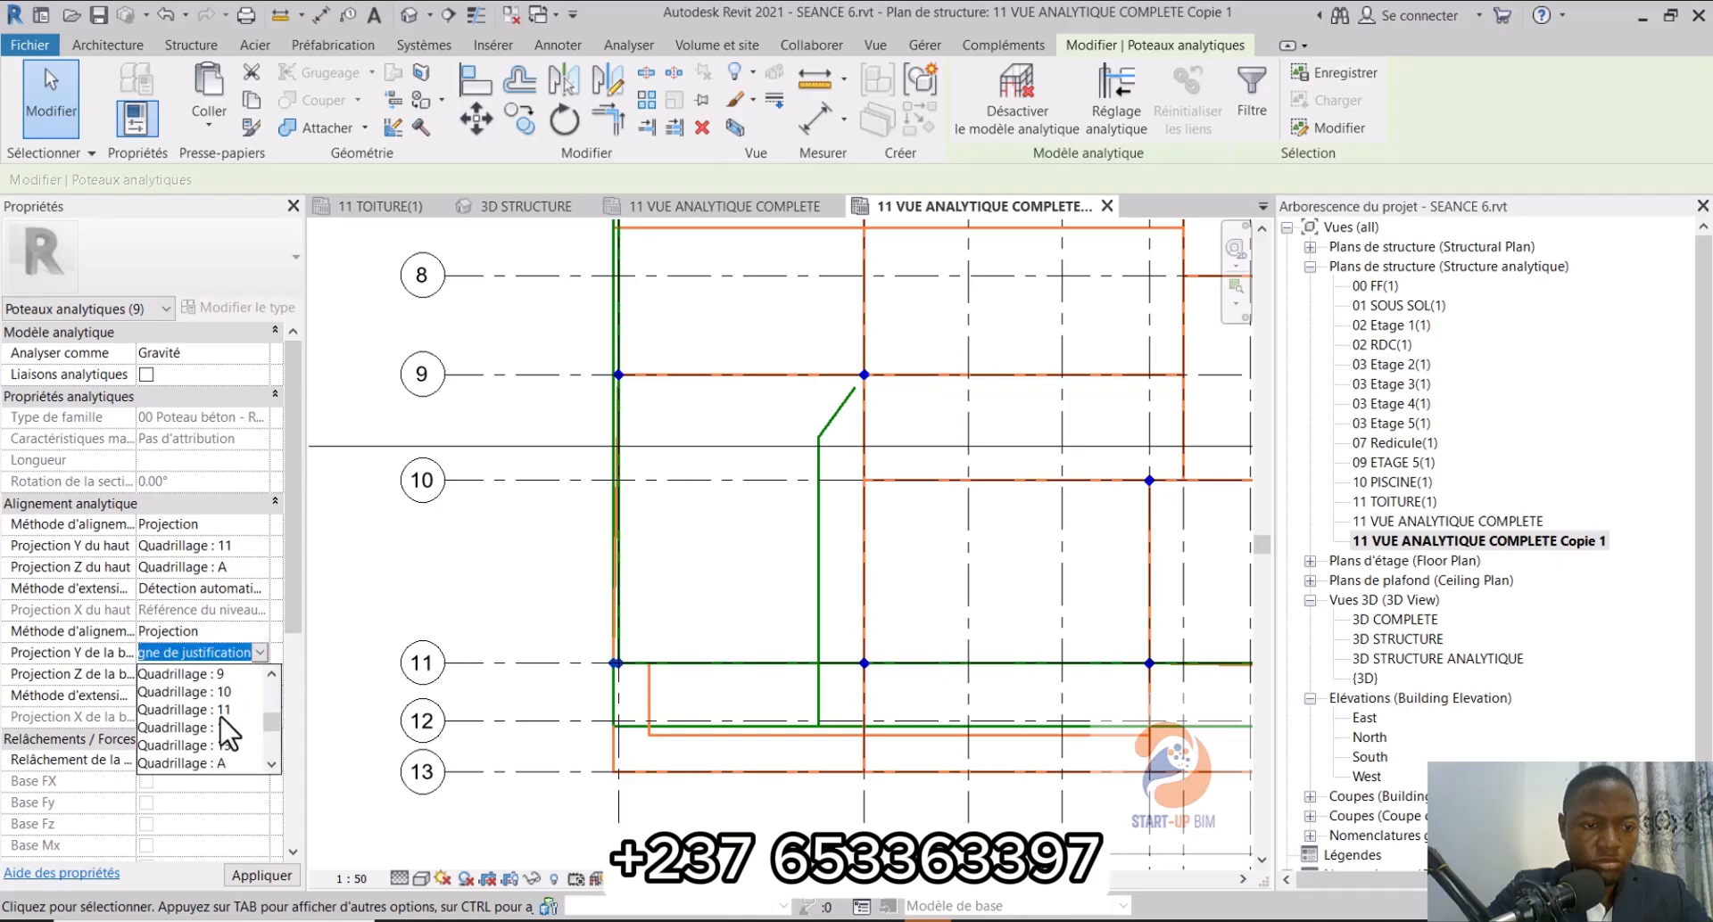
left_click(230, 704)
left_click(259, 675)
scroll(227, 745, "down", 3)
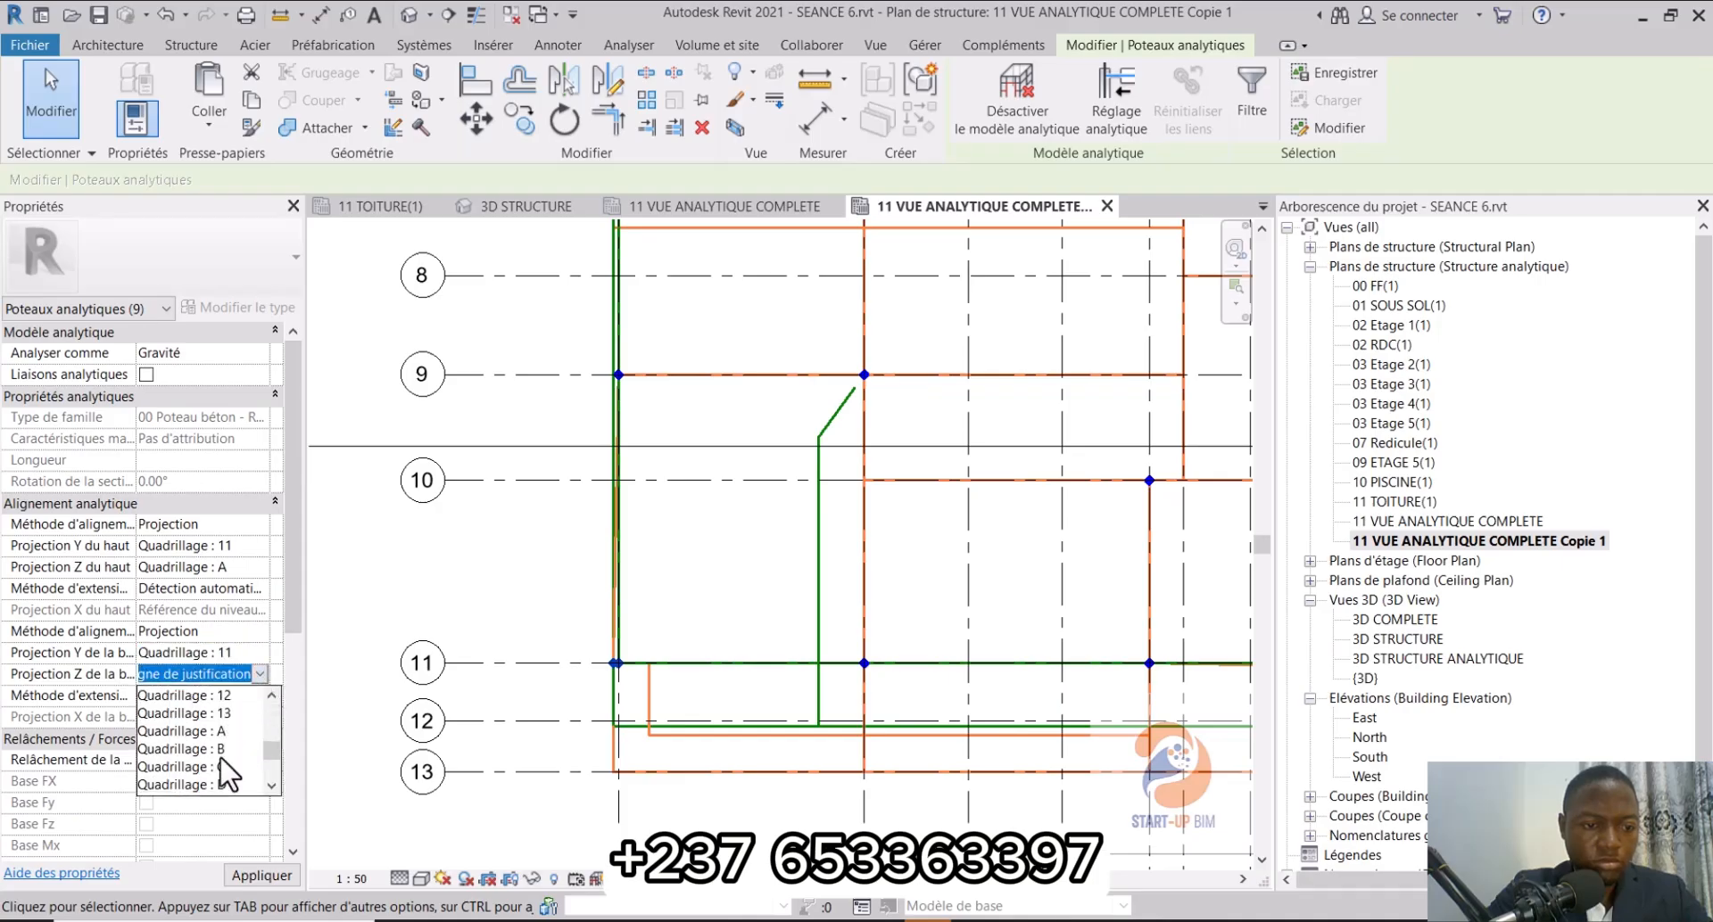
left_click(225, 732)
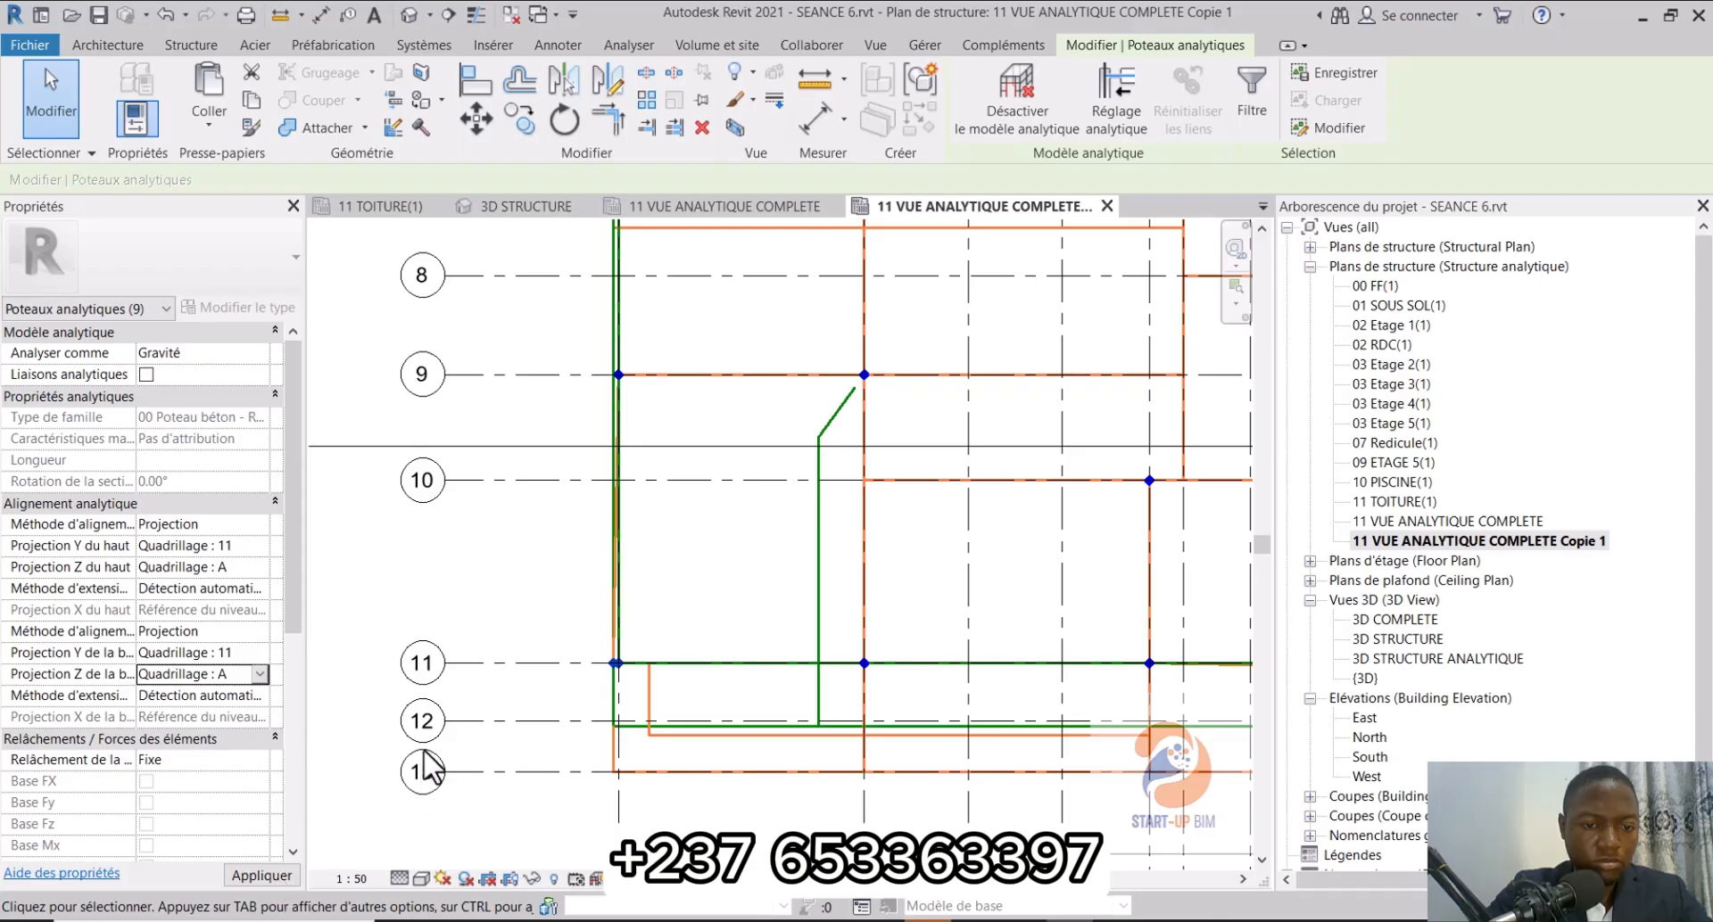
Step: Select the analytical columns at the intersection of grids H and 12
scroll(463, 721, "down", 1)
middle_click_drag(646, 592, 497, 620)
scroll(870, 631, "down", 1)
middle_click_drag(696, 641, 346, 593)
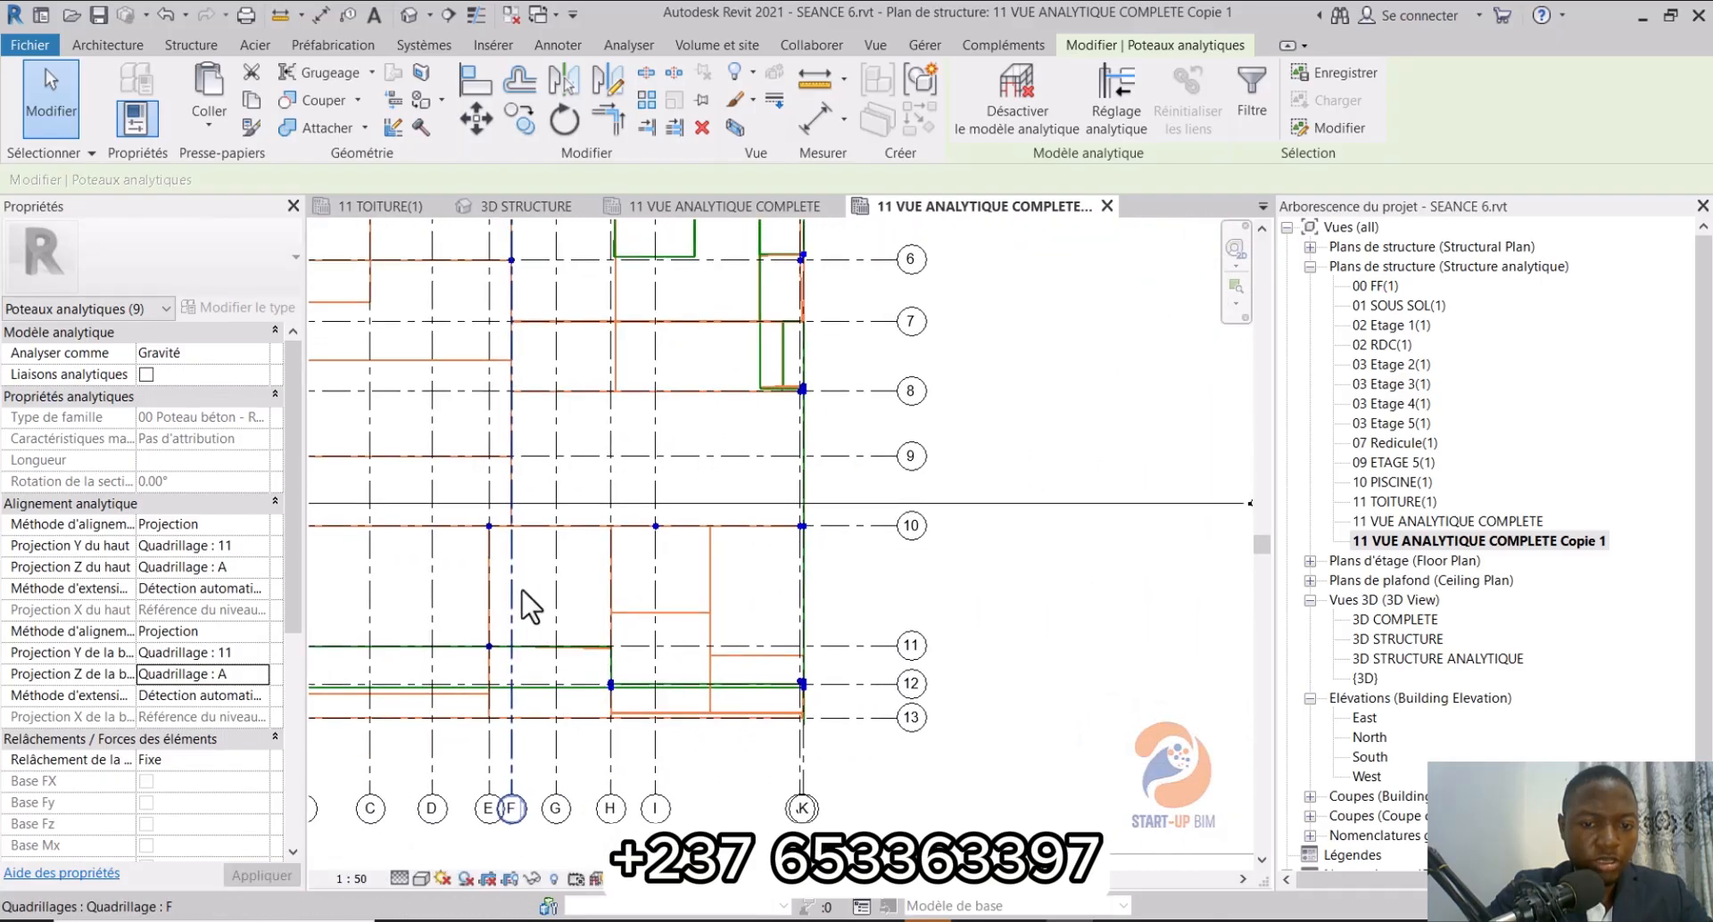
scroll(660, 647, "up", 2)
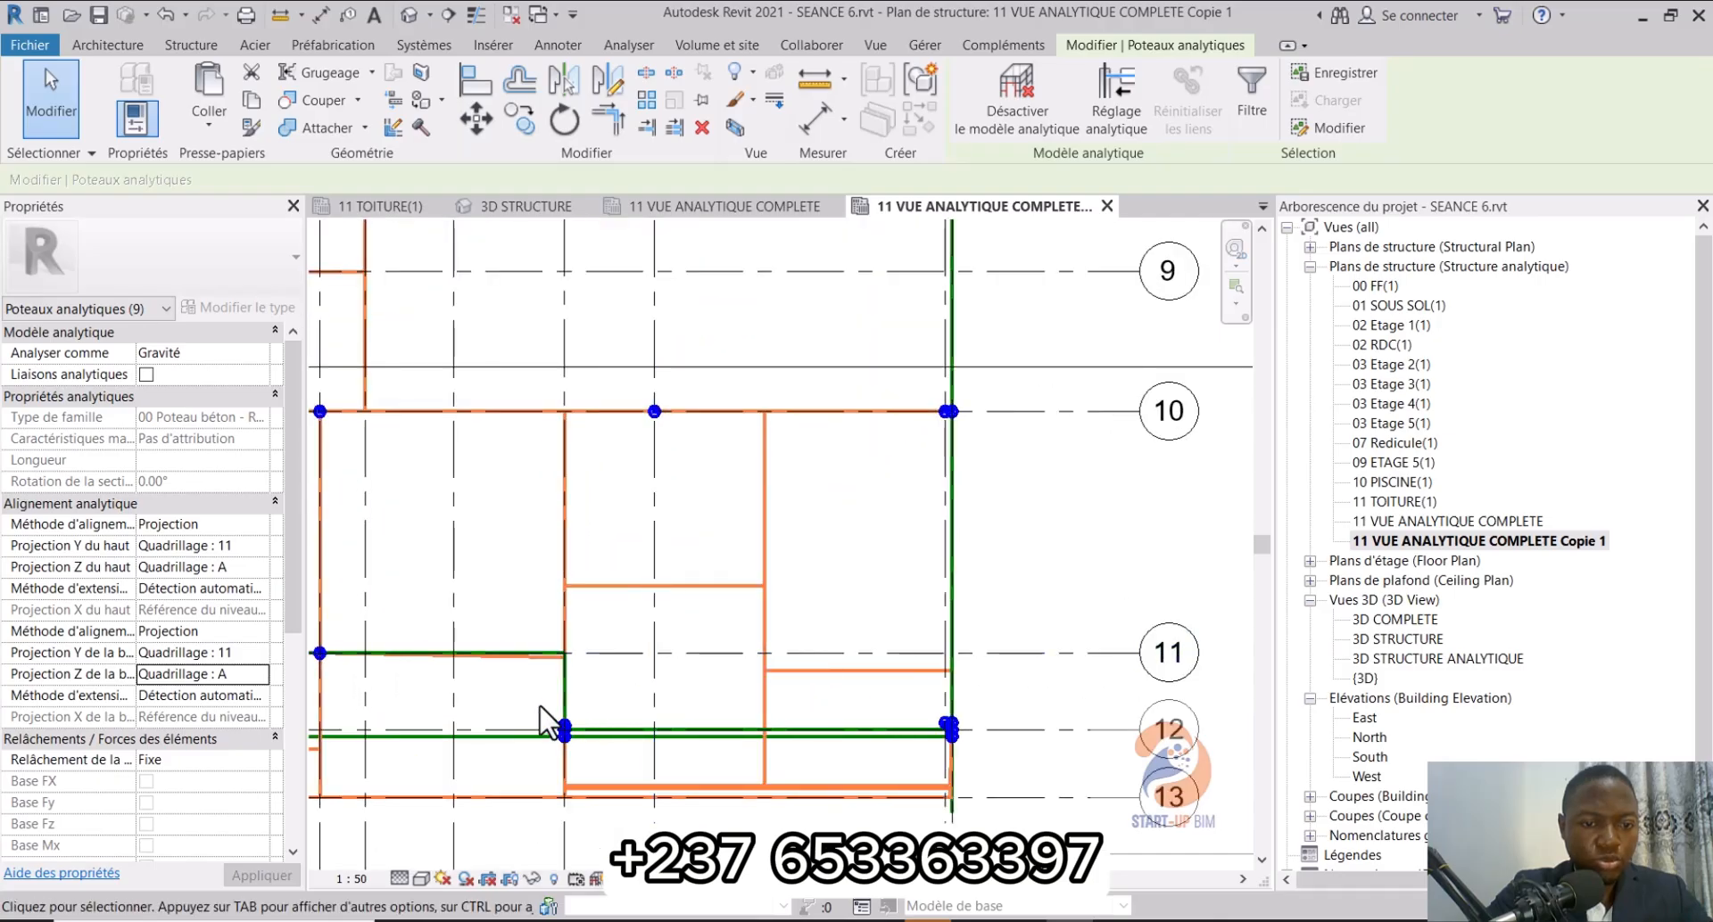
left_click_drag(540, 707, 597, 765)
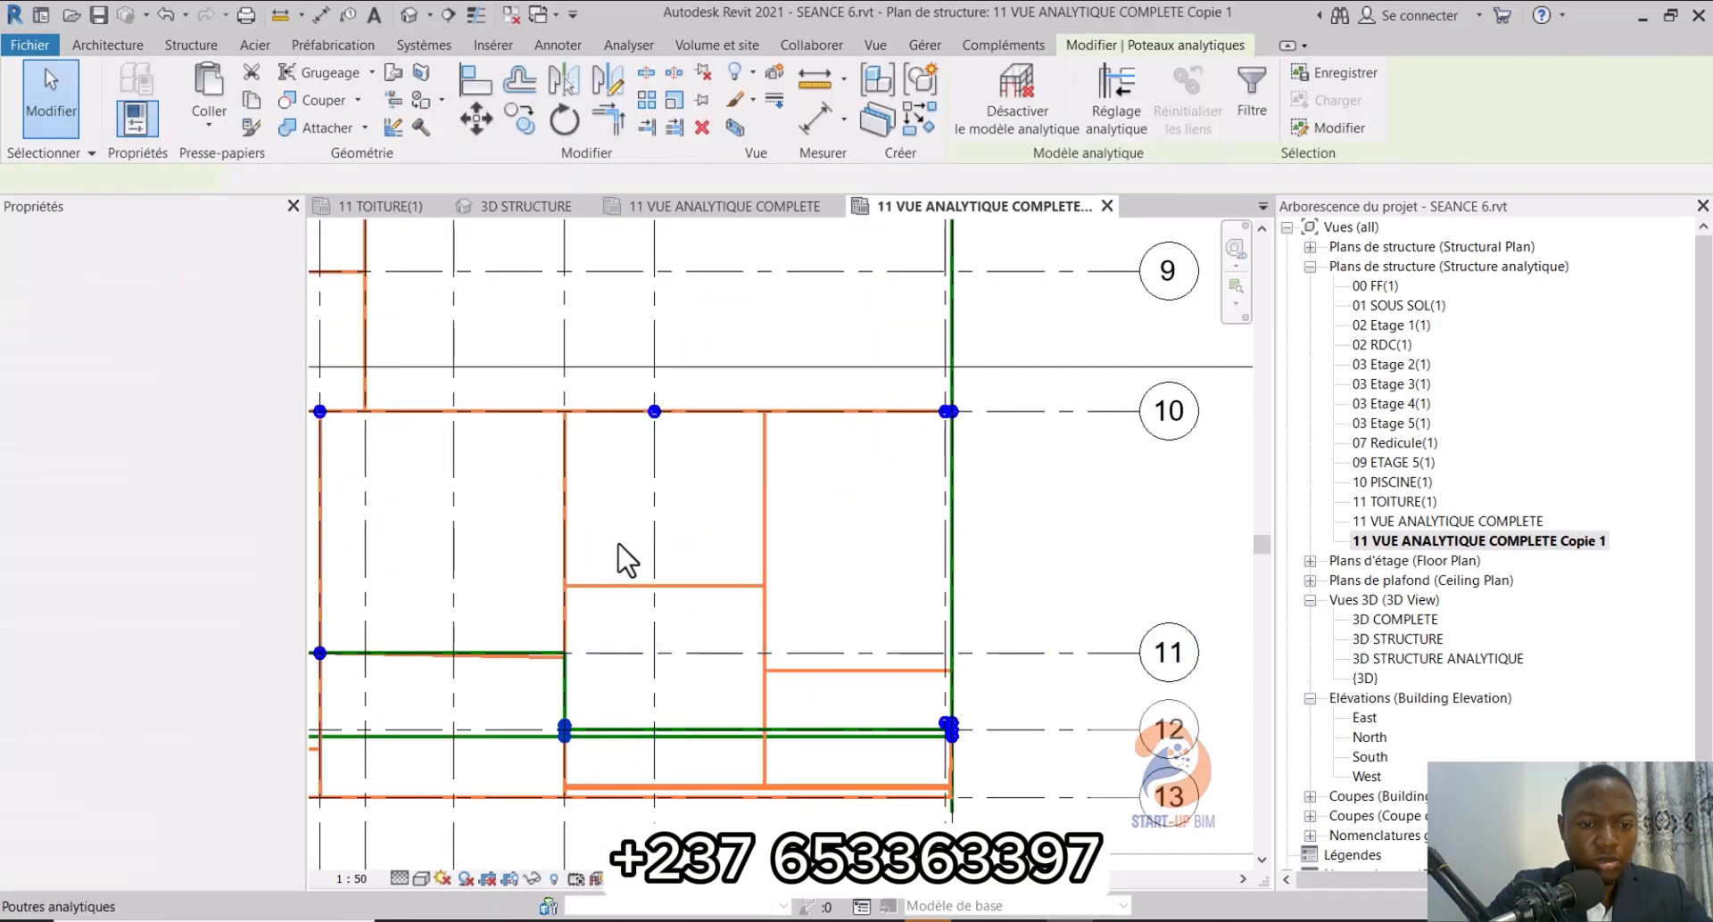
scroll(622, 524, "down", 2)
scroll(683, 705, "up", 1)
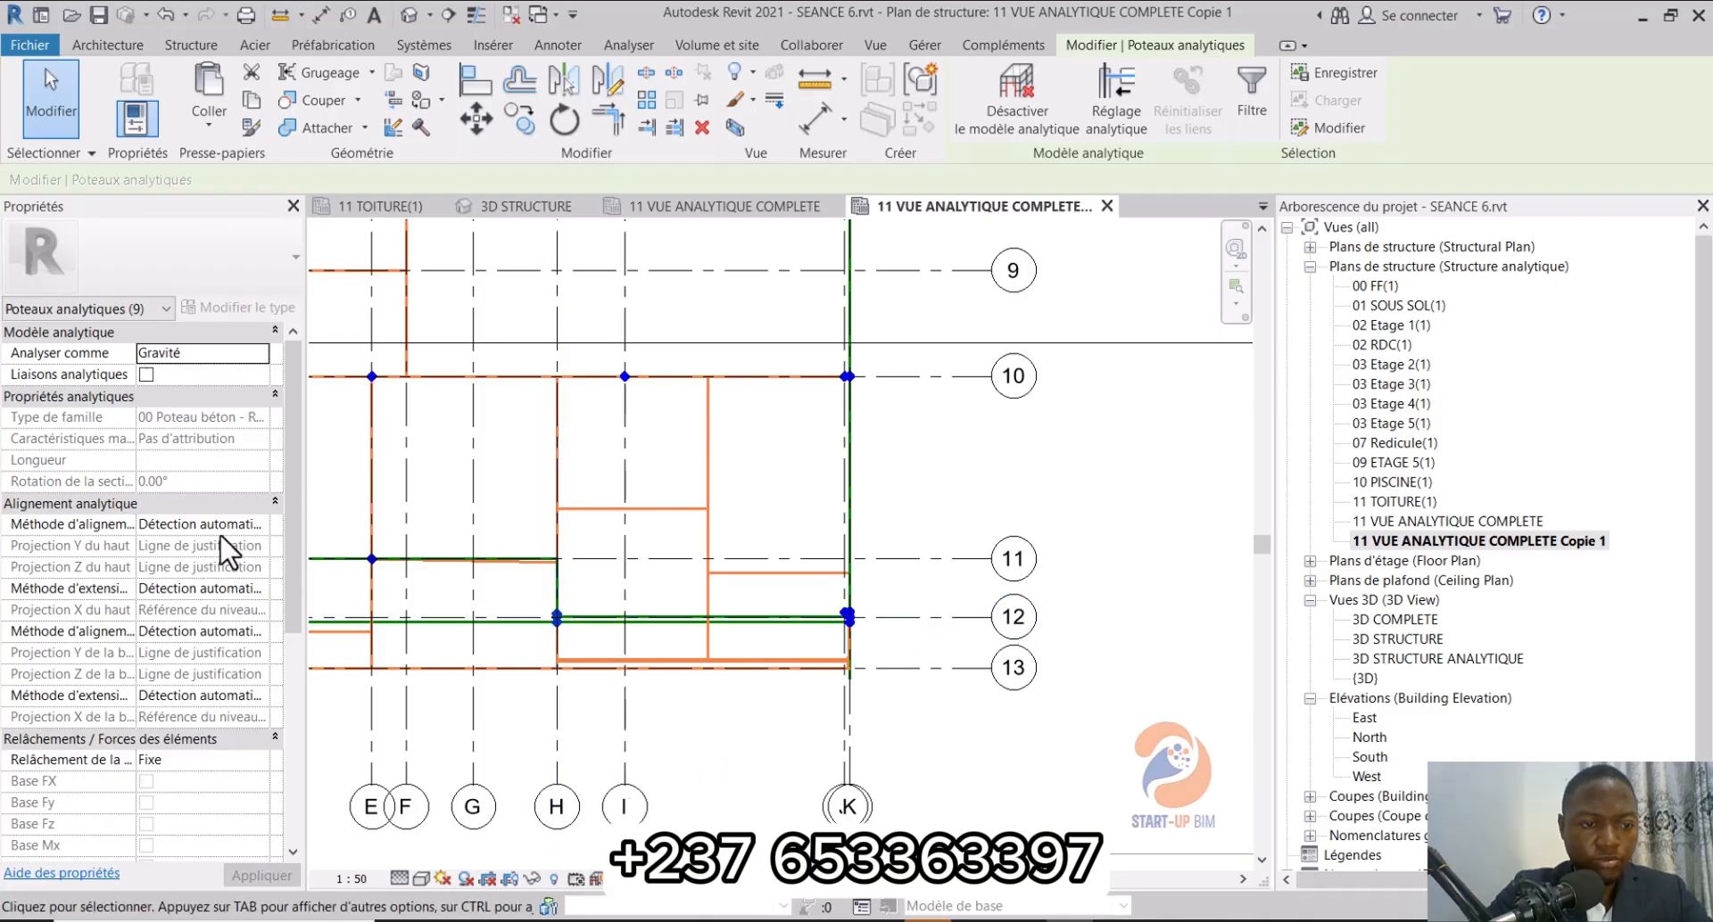
Step: Set the H-12 columns' top alignment to Projection, with Y on Quadrillage : 12 and Z on Quadrillage : H
left_click(258, 526)
left_click(178, 564)
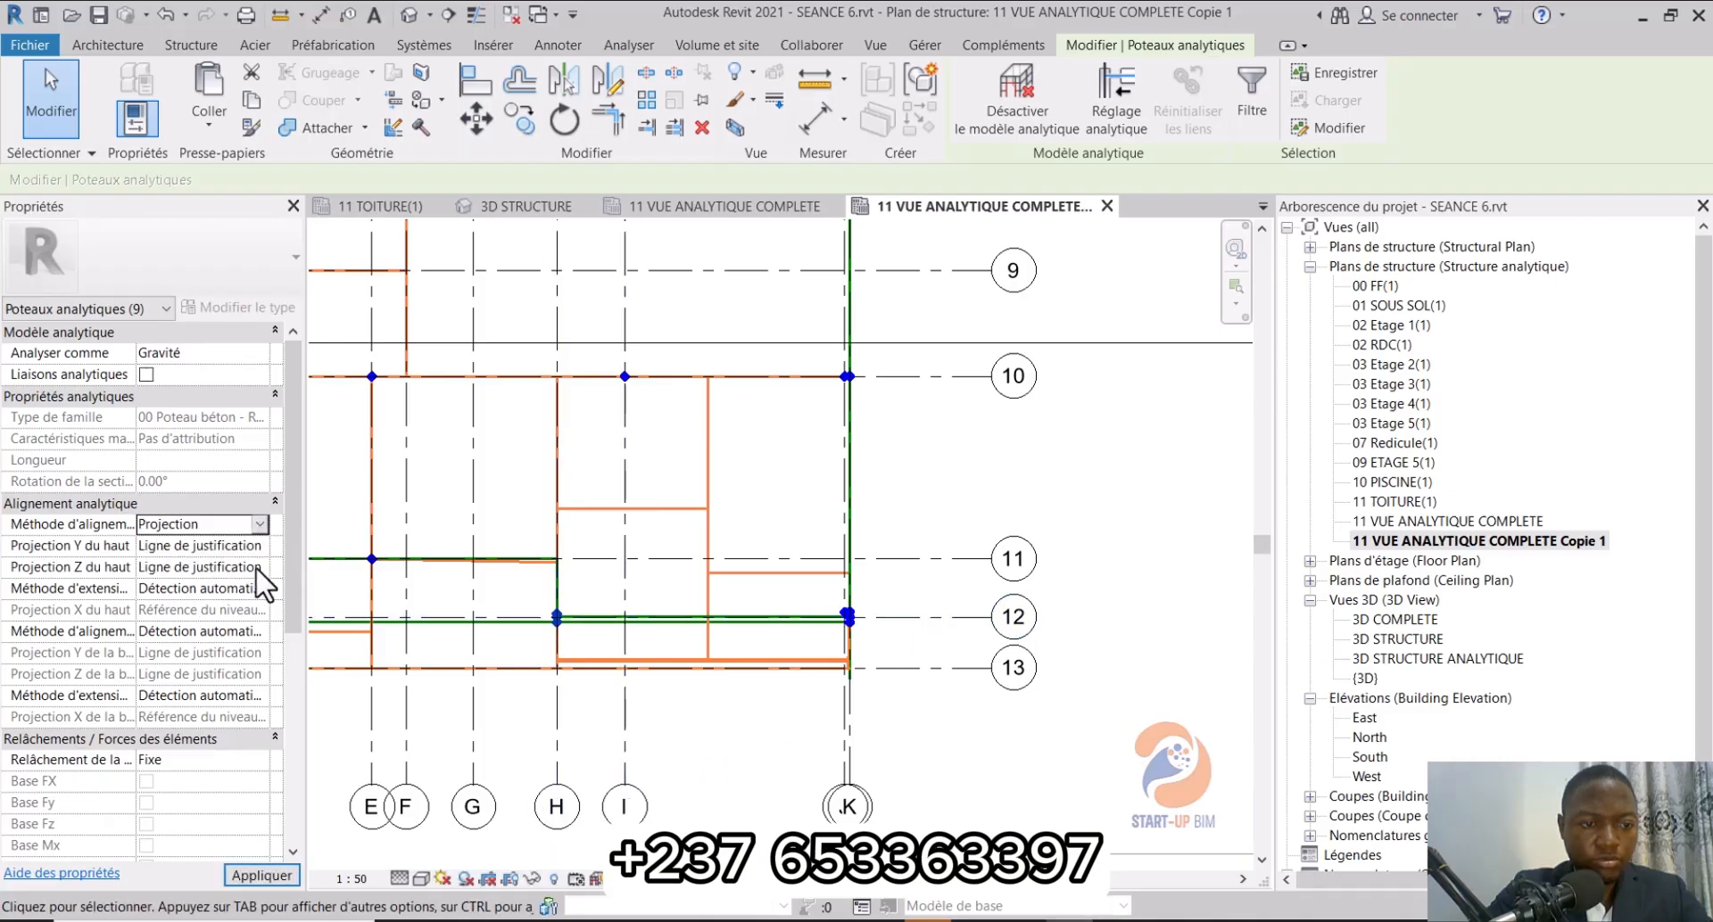
left_click(260, 545)
scroll(201, 628, "down", 2)
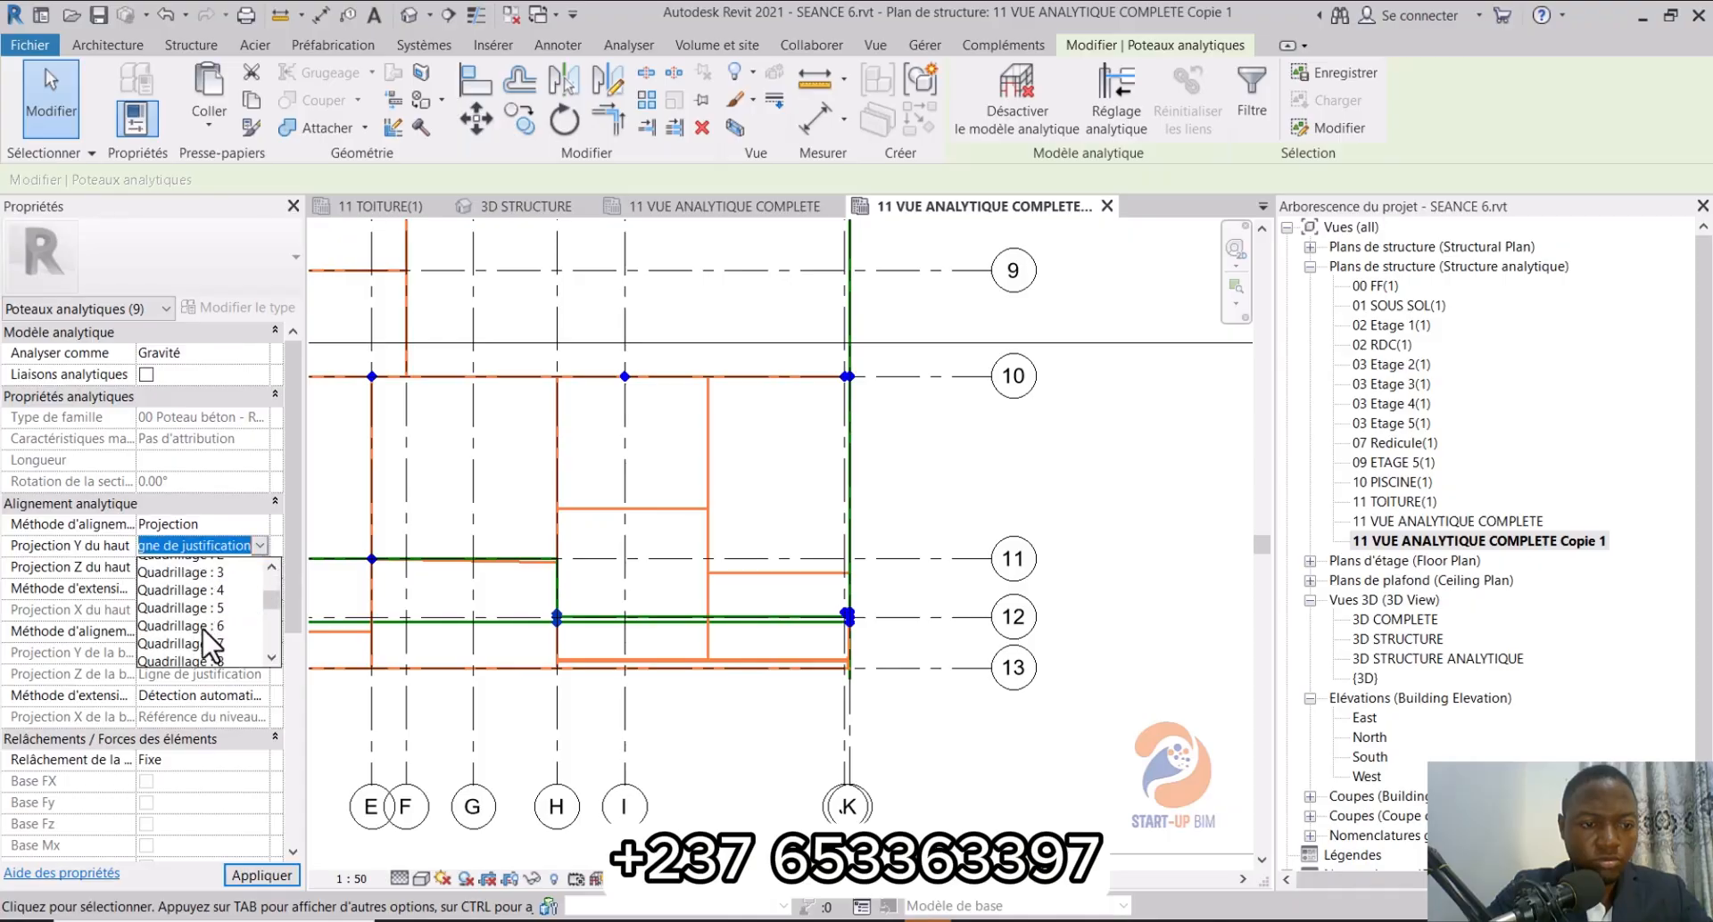
left_click(207, 621)
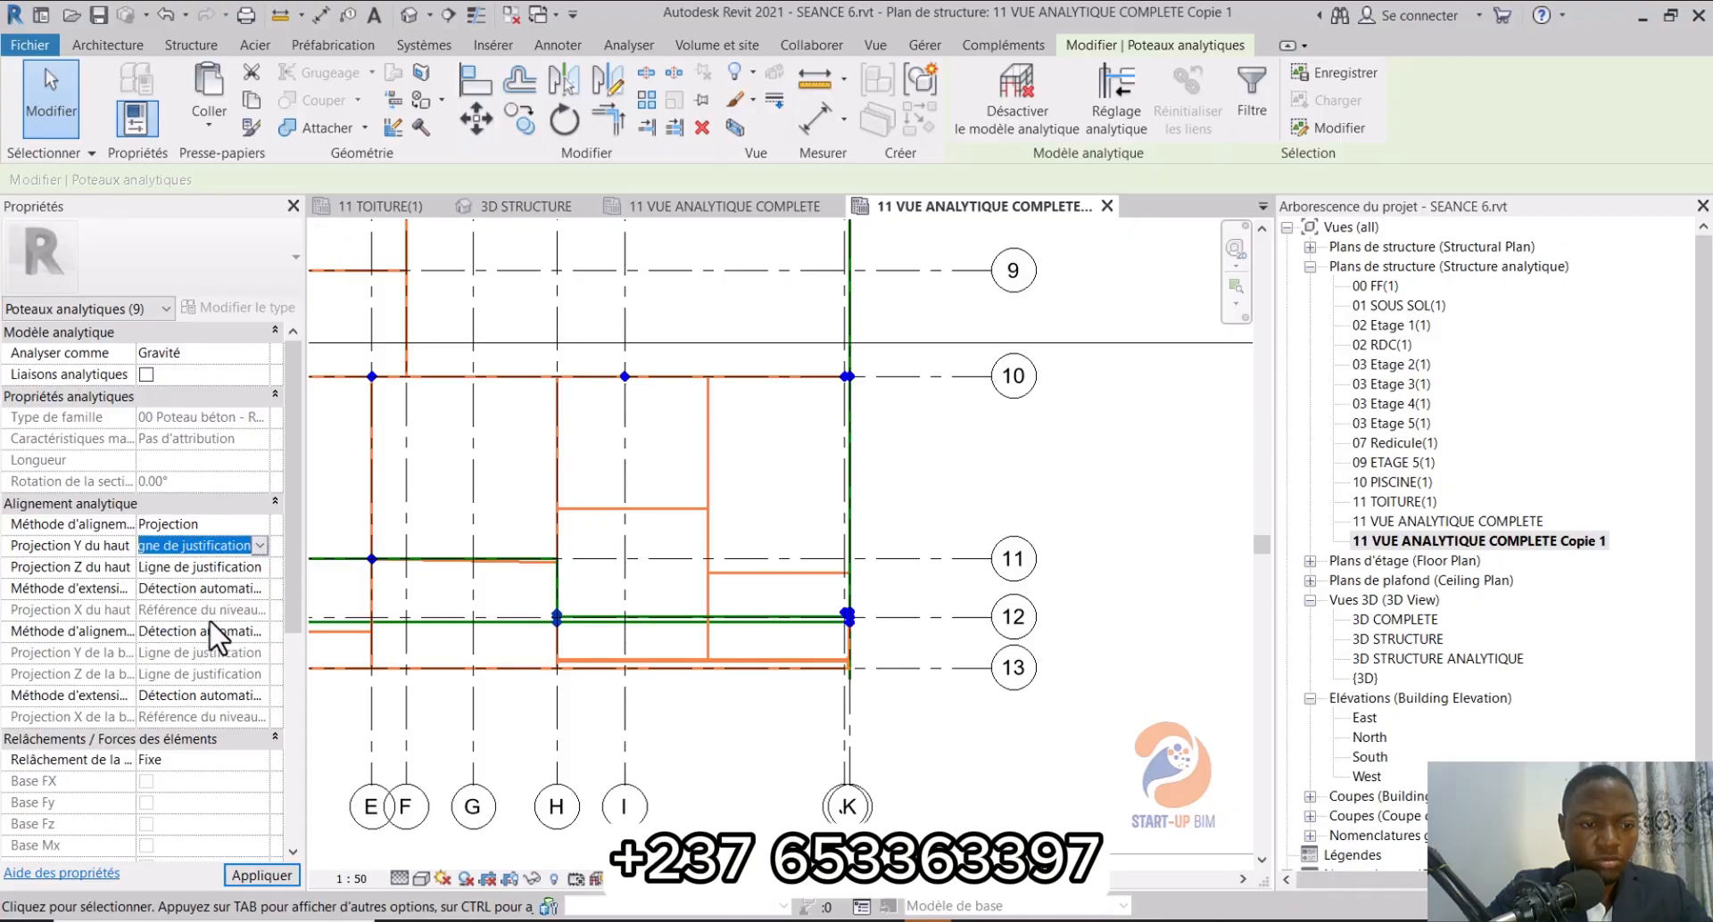
left_click(260, 567)
scroll(219, 632, "down", 4)
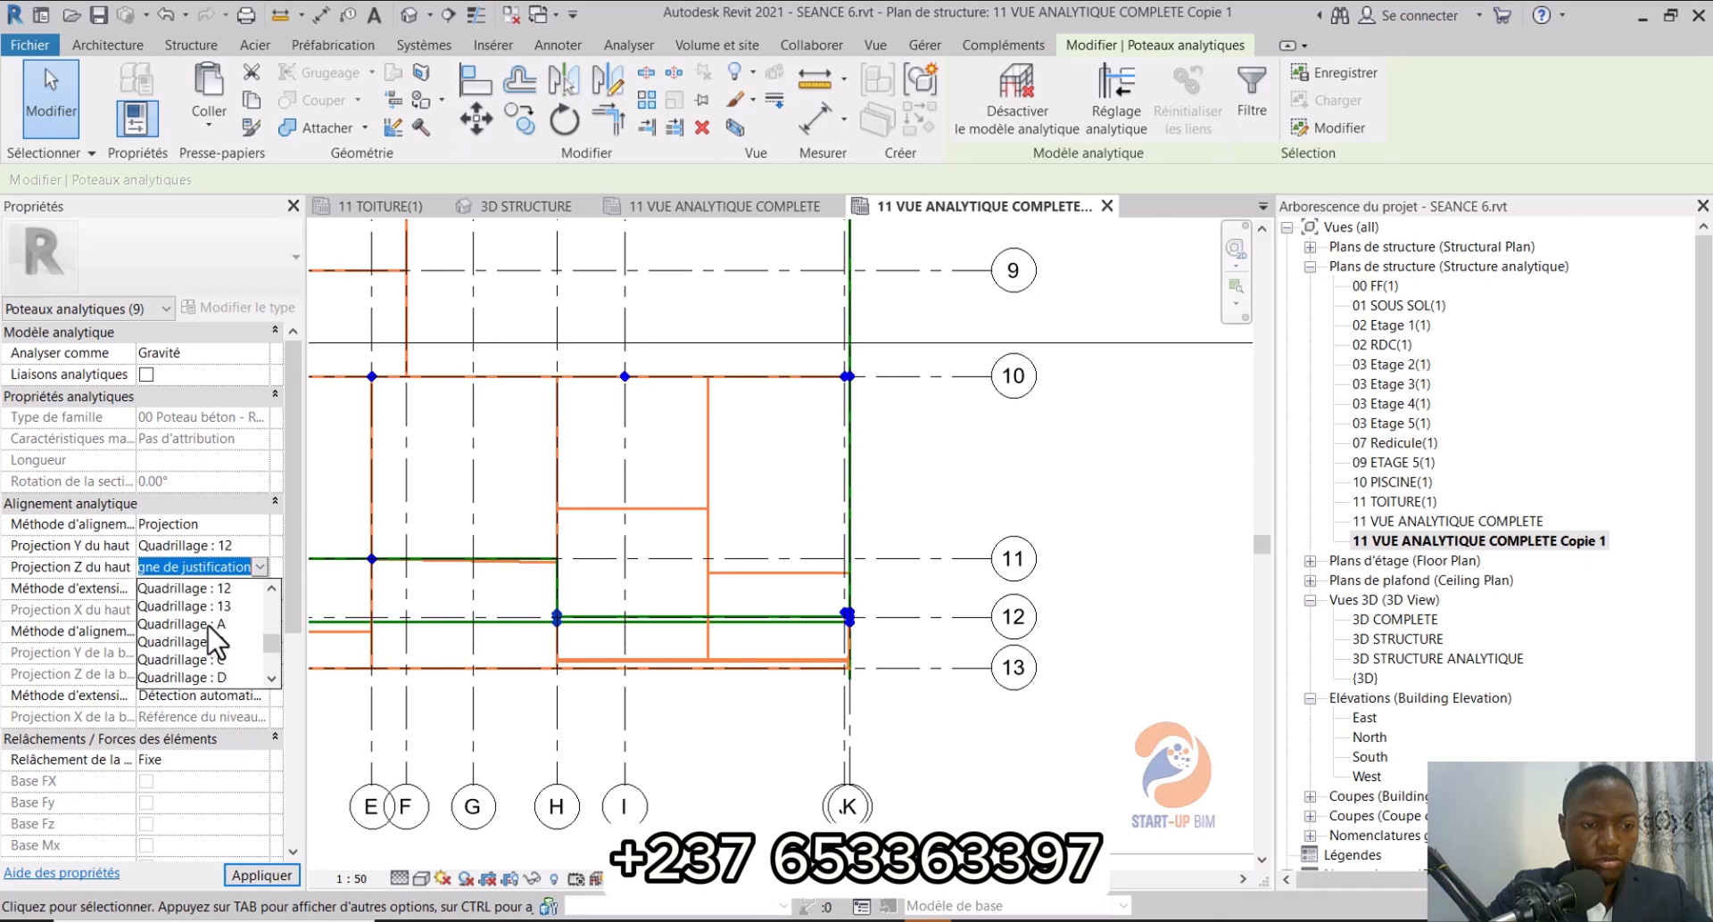
scroll(220, 662, "down", 2)
left_click(227, 660)
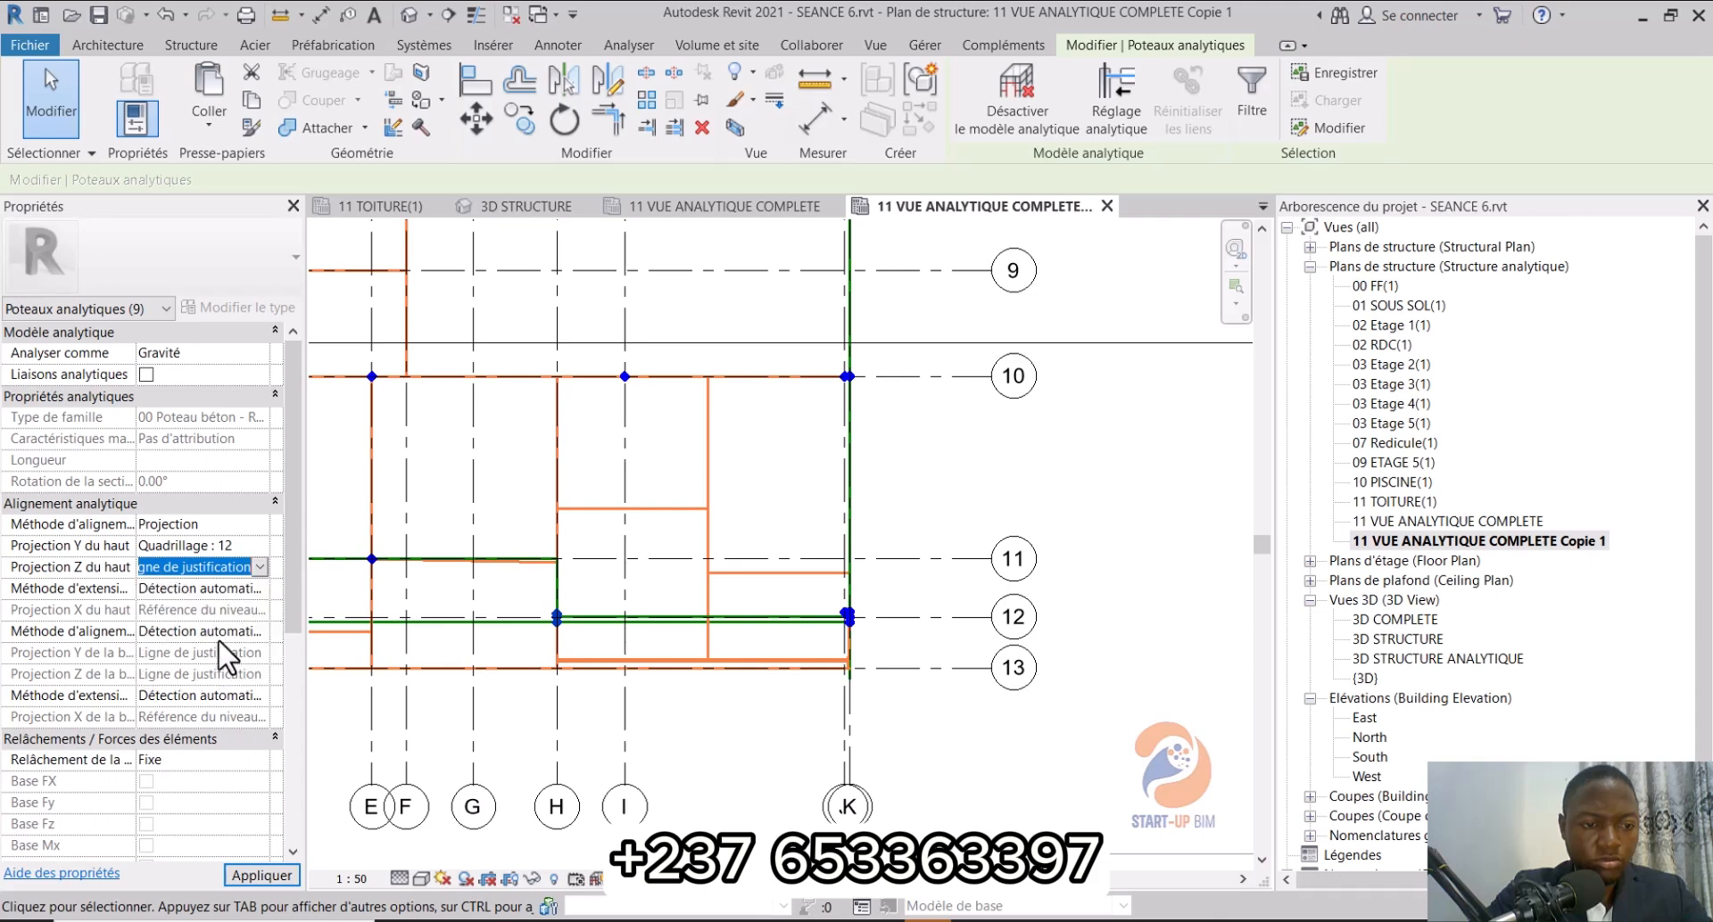
Step: Set the H-12 columns' base alignment to Projection, with Y on Quadrillage : 12 and Z on Quadrillage : H
left_click(259, 632)
left_click(234, 671)
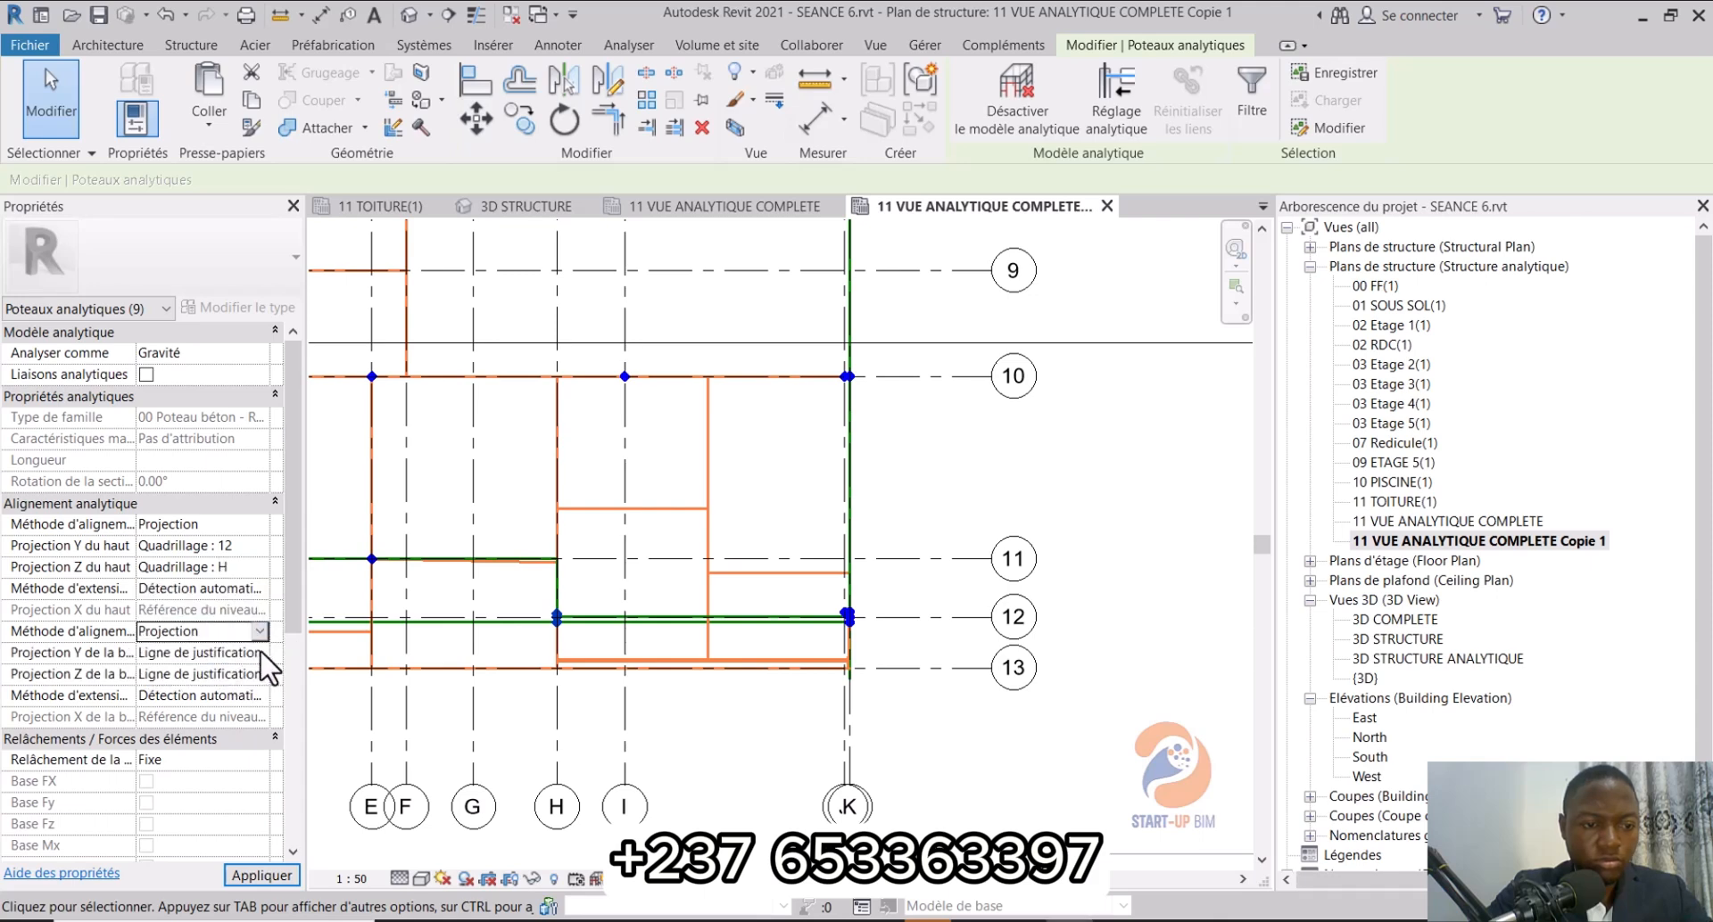
left_click(260, 653)
scroll(228, 732, "down", 3)
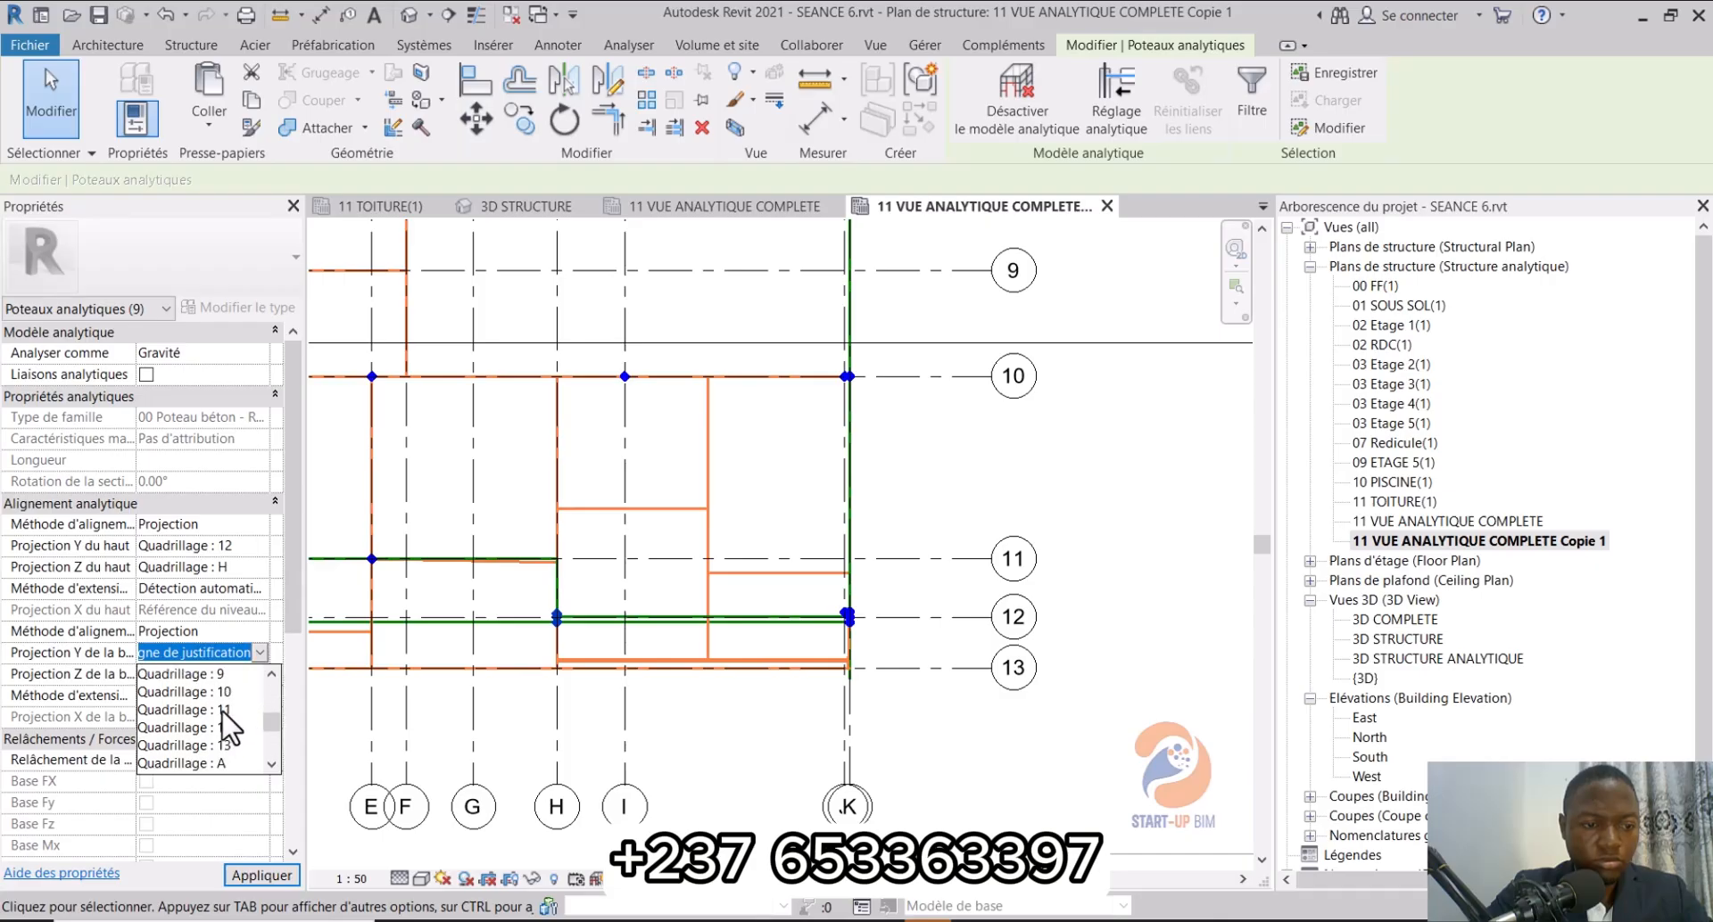
left_click(223, 727)
left_click(214, 674)
left_click(259, 674)
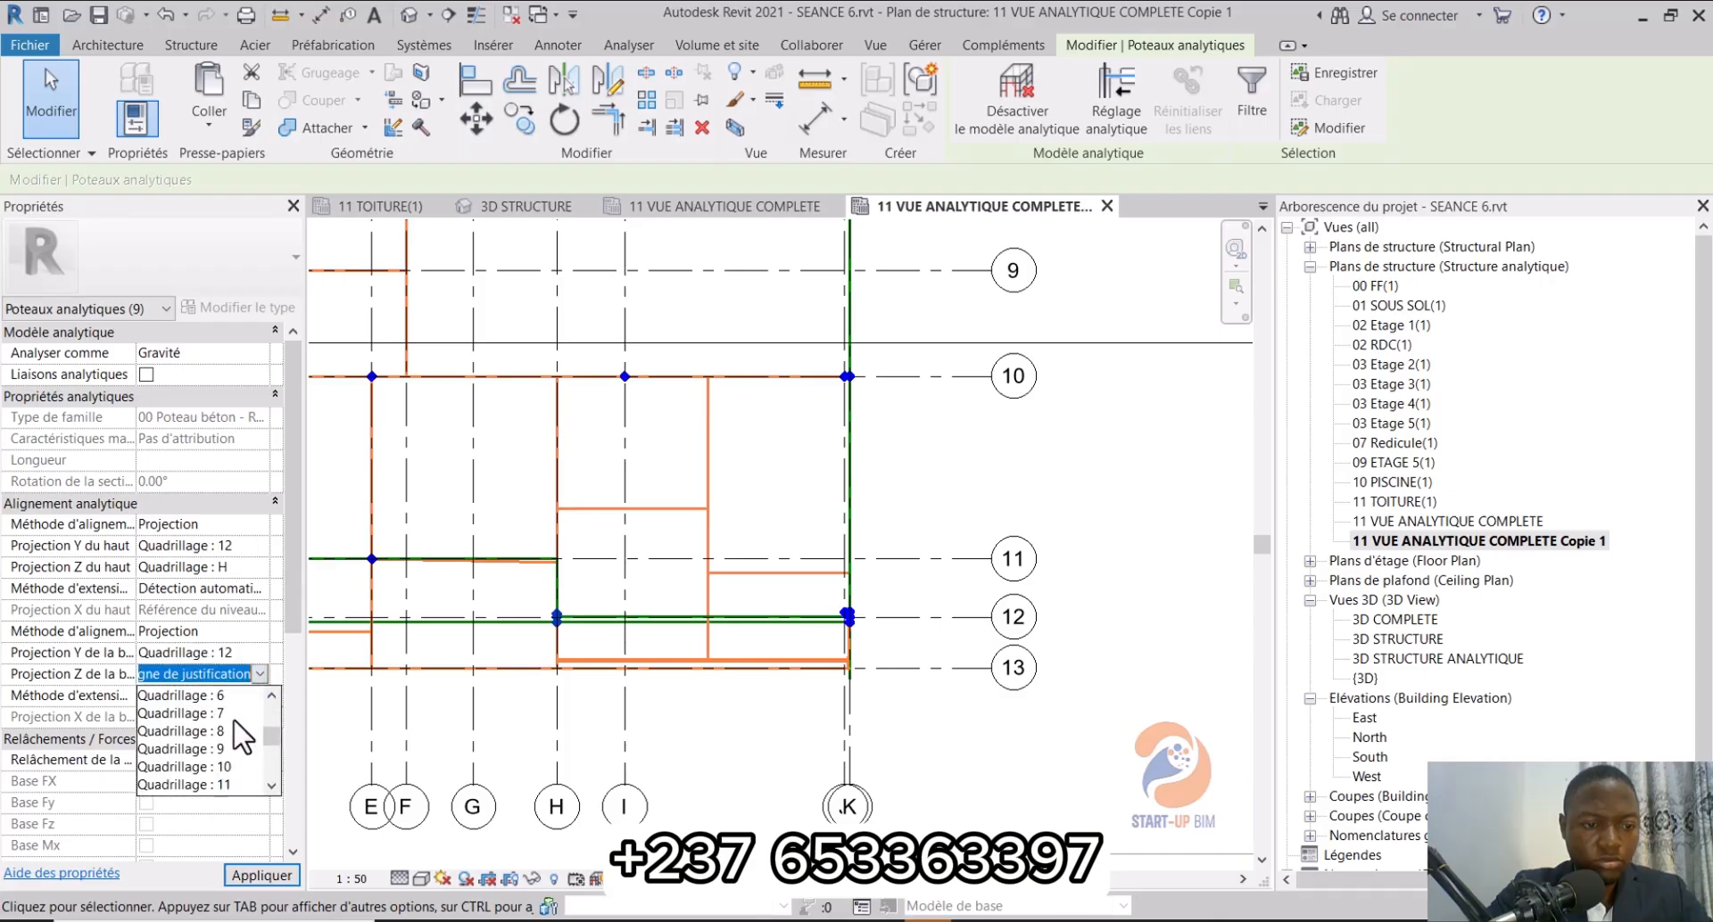
scroll(227, 736, "down", 3)
scroll(234, 738, "down", 2)
left_click(224, 749)
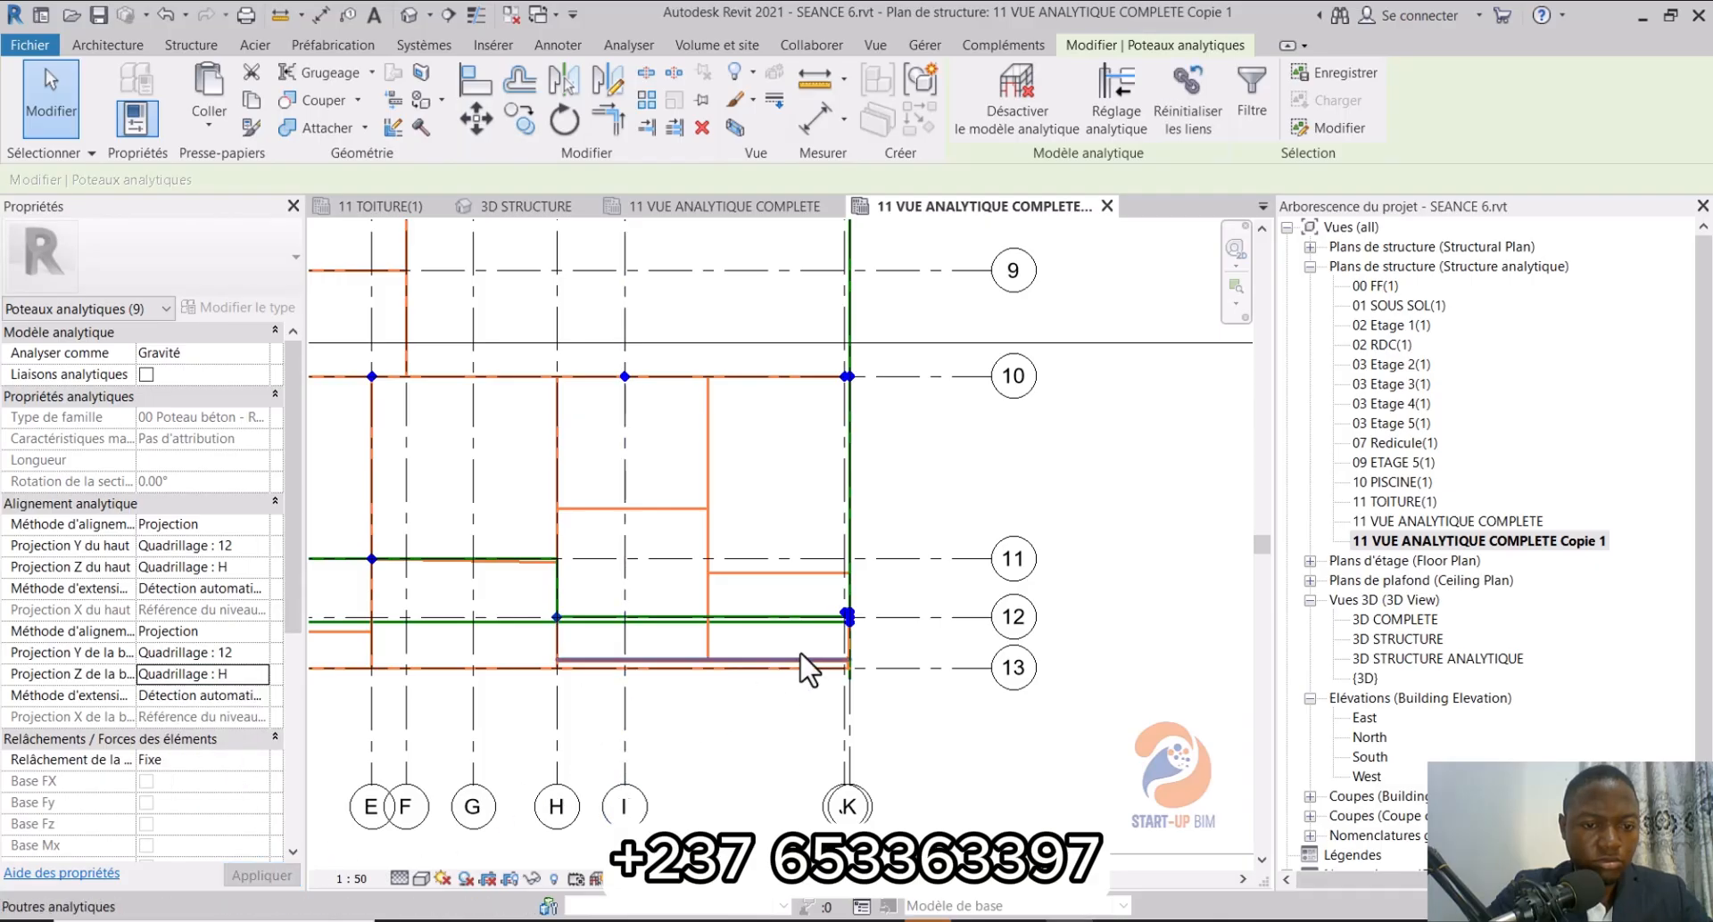
Step: Select the analytical columns at grids K and 12 and set their top alignment to Projection, with Y on Quadrillage : 12 and Z on Quadrillage : K
left_click_drag(819, 594, 900, 658)
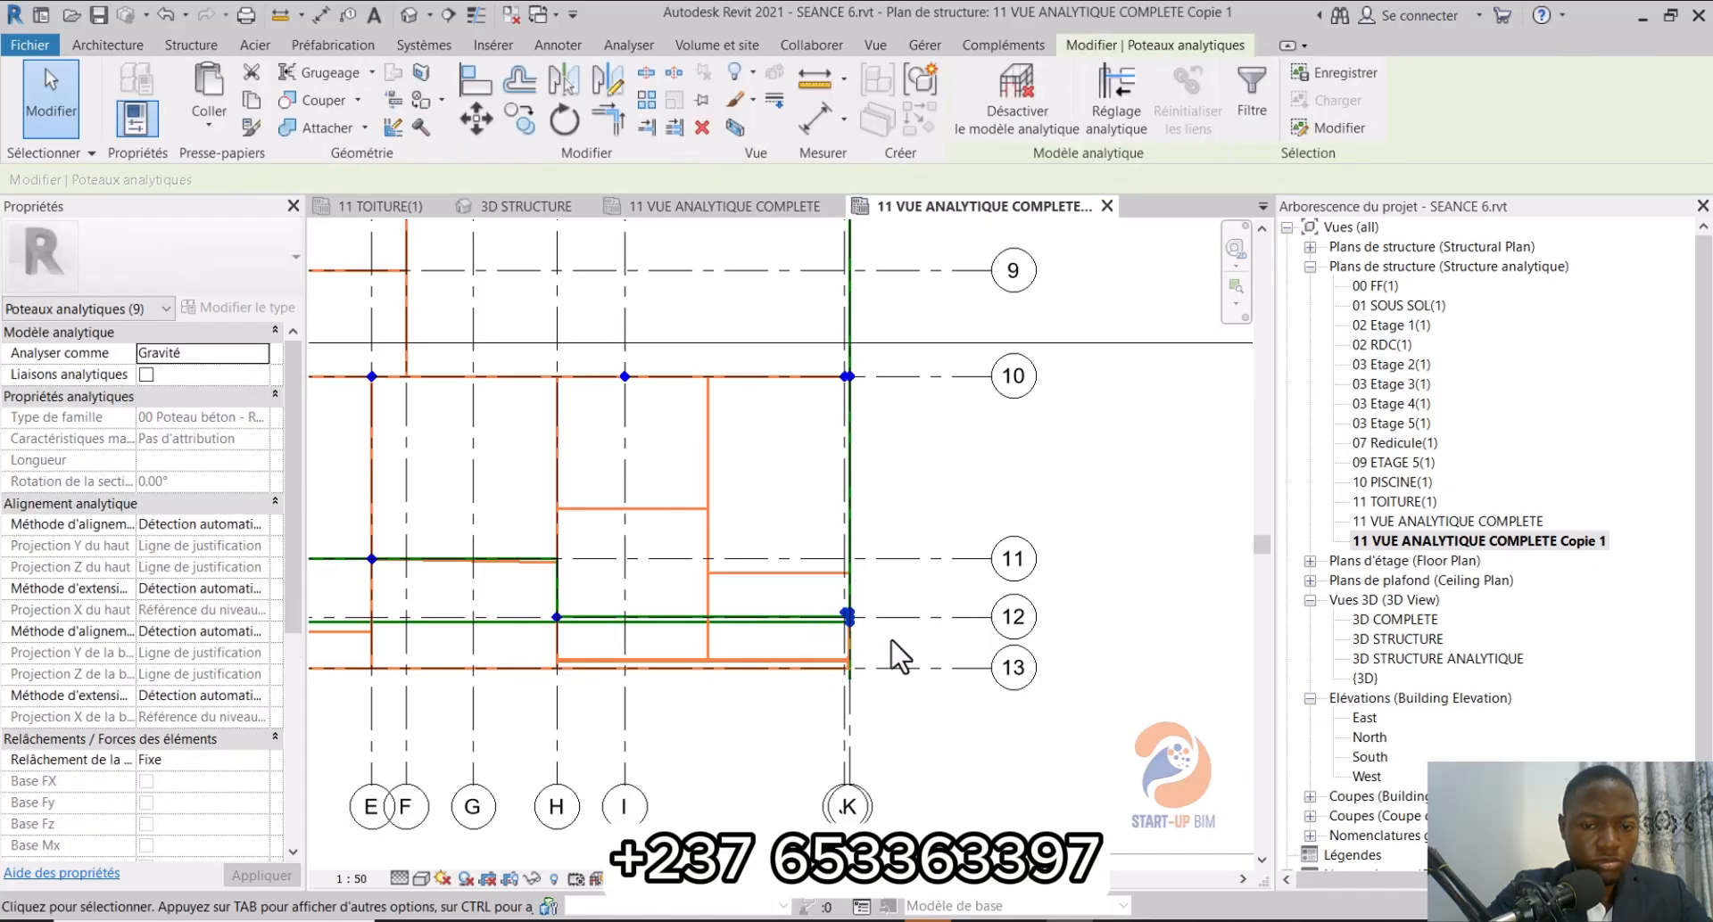
left_click(260, 525)
left_click(179, 562)
left_click(214, 545)
left_click(259, 546)
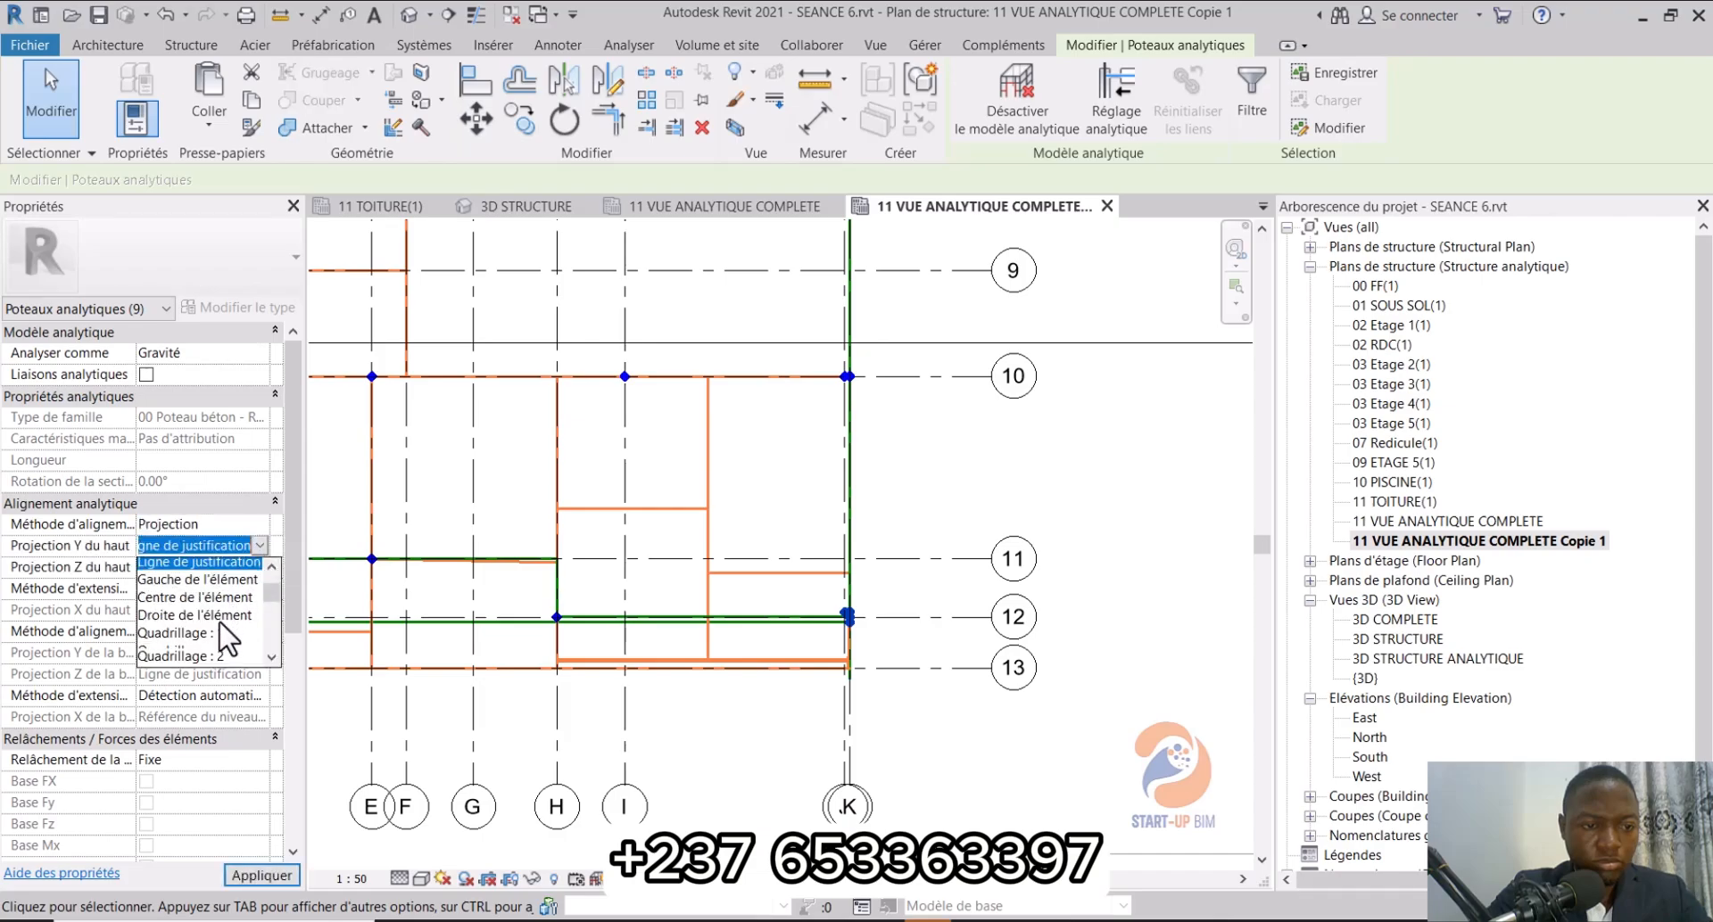
scroll(228, 639, "down", 4)
left_click(219, 620)
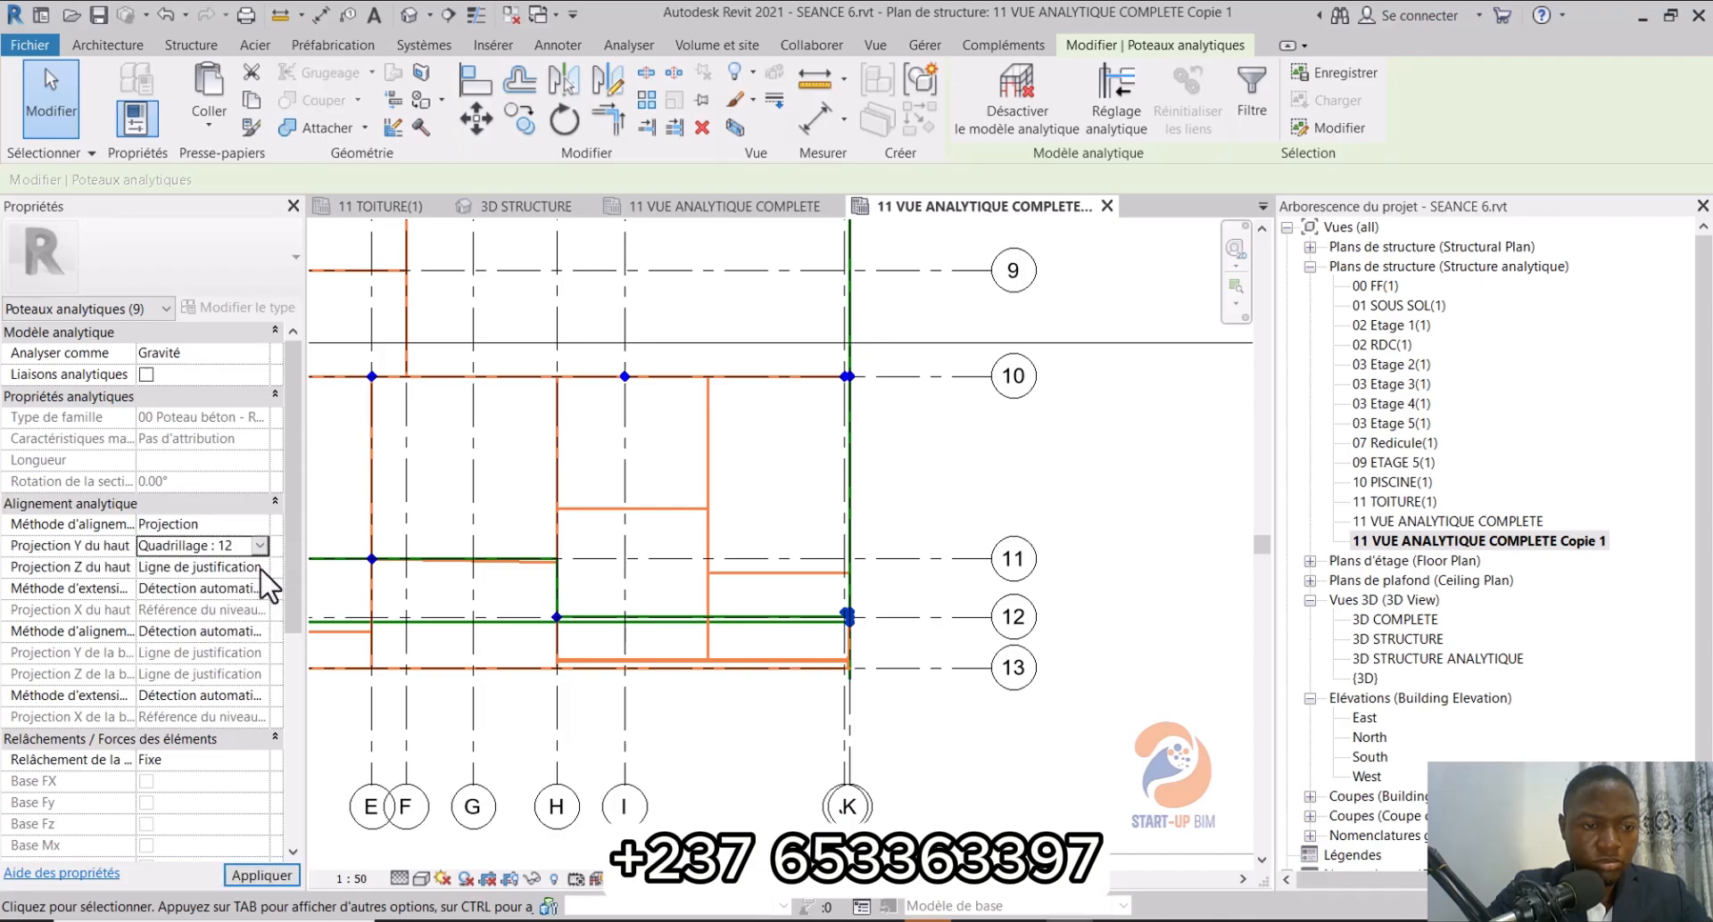
left_click(259, 568)
scroll(249, 624, "down", 3)
scroll(254, 638, "down", 3)
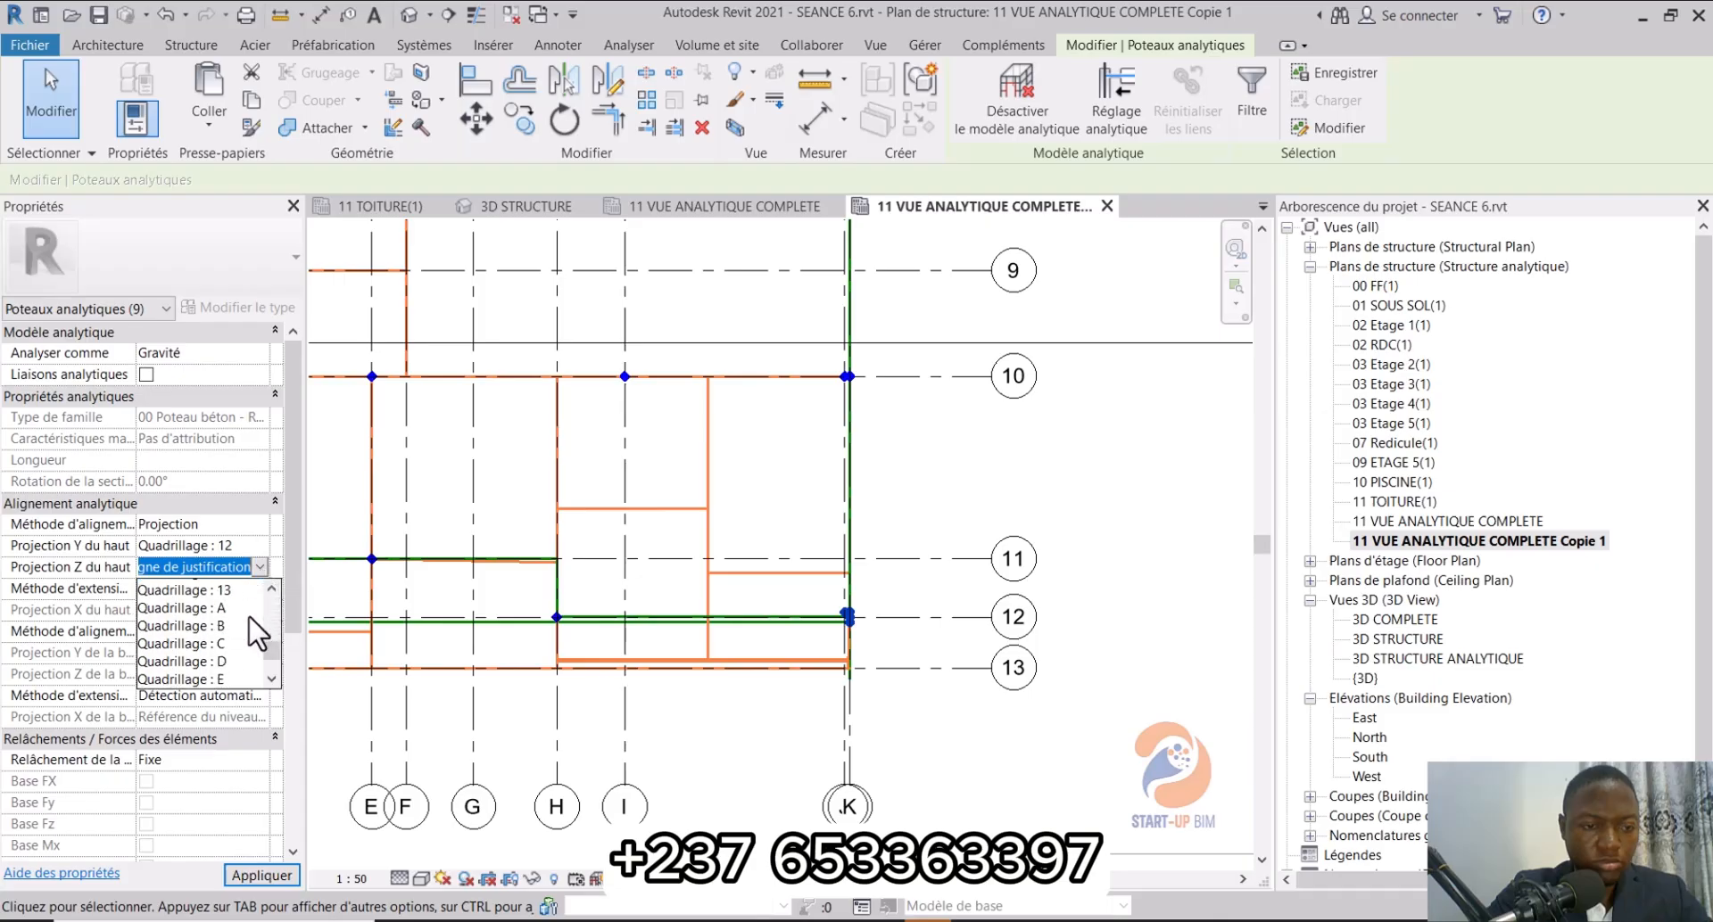
scroll(233, 669, "down", 2)
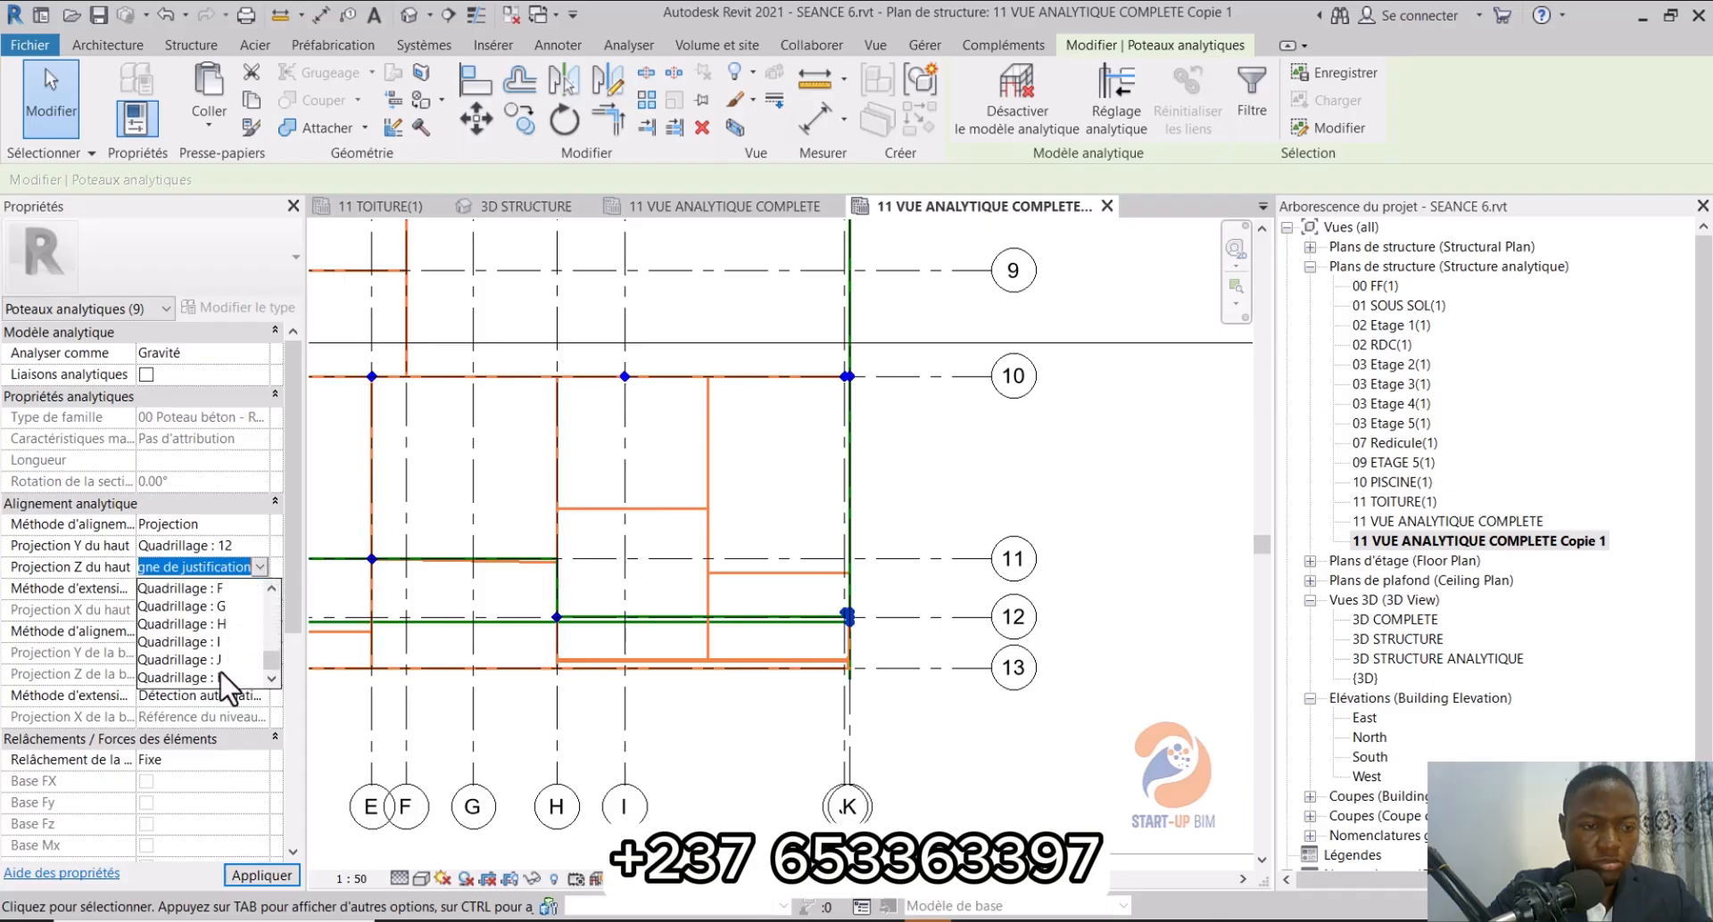
left_click(229, 678)
Step: Set the K-12 columns' base alignment to Projection, with Y on Quadrillage : 12 and Z on Quadrillage : K
left_click(260, 630)
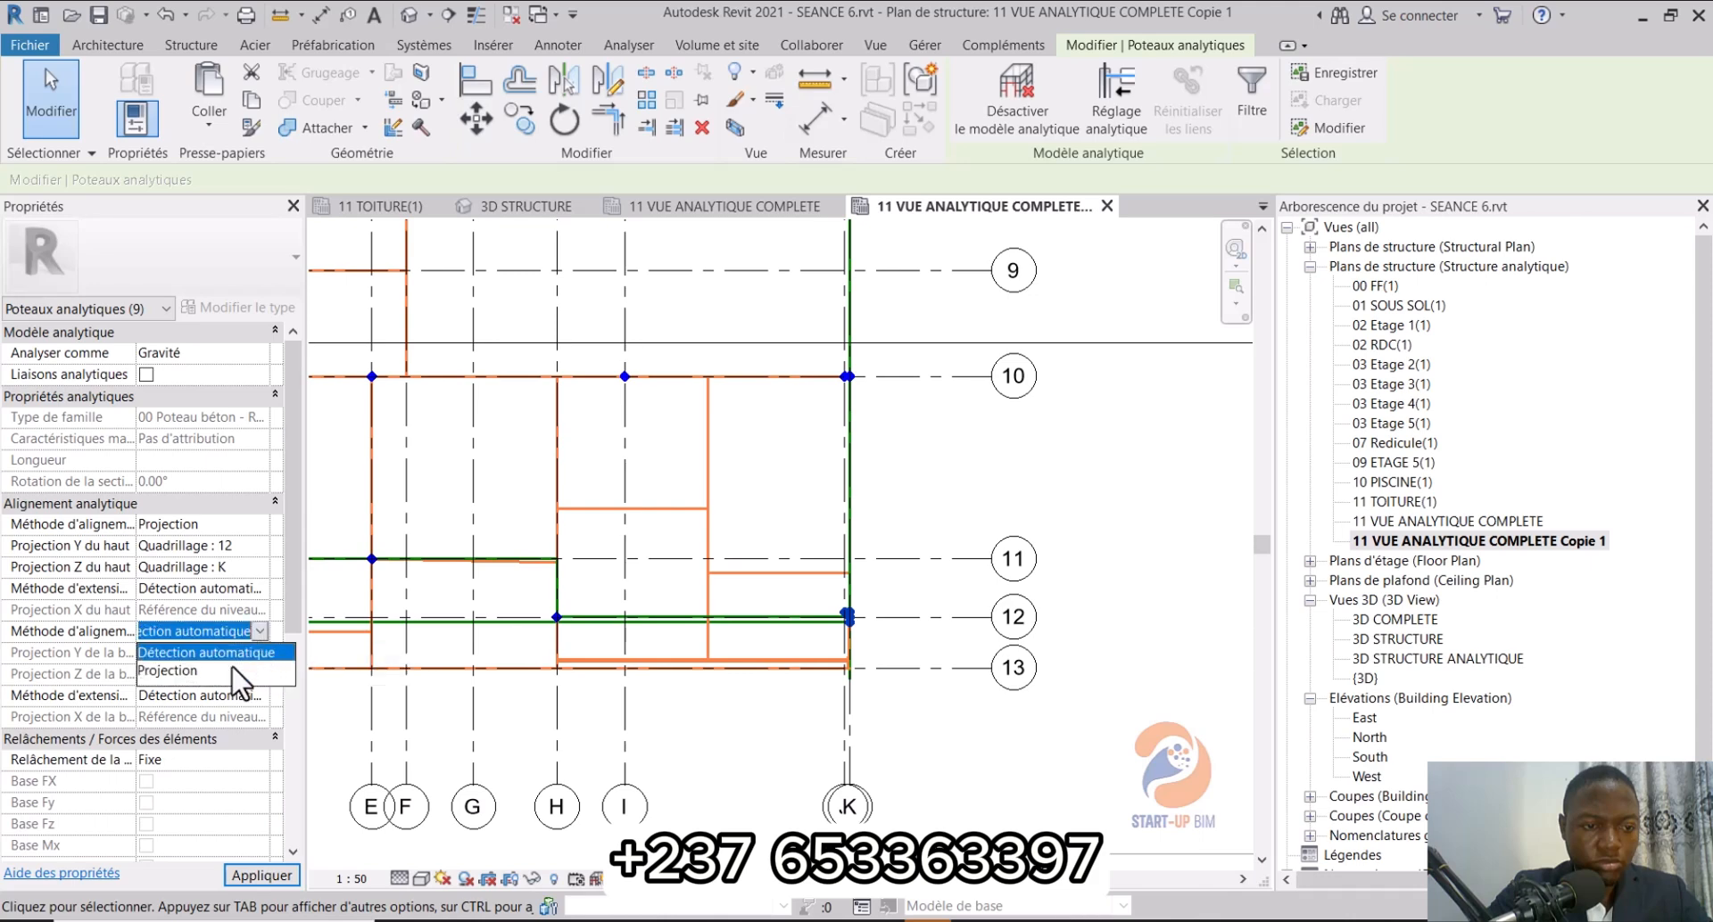
left_click(236, 669)
left_click(268, 652)
left_click(260, 652)
scroll(232, 736, "down", 4)
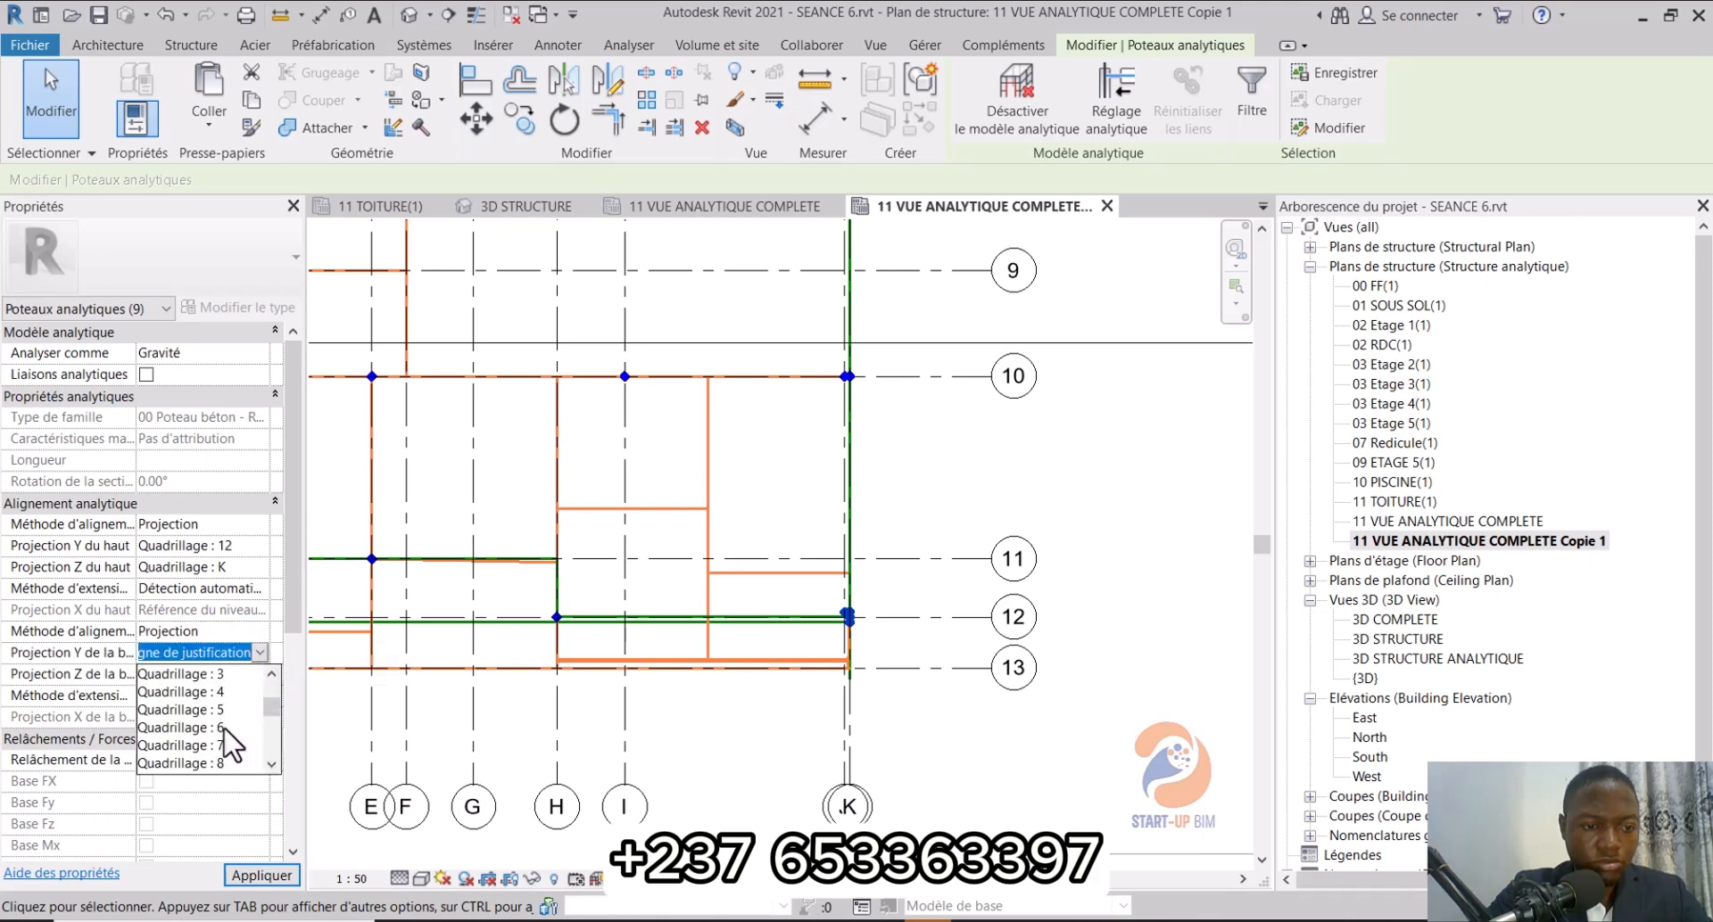
left_click(223, 727)
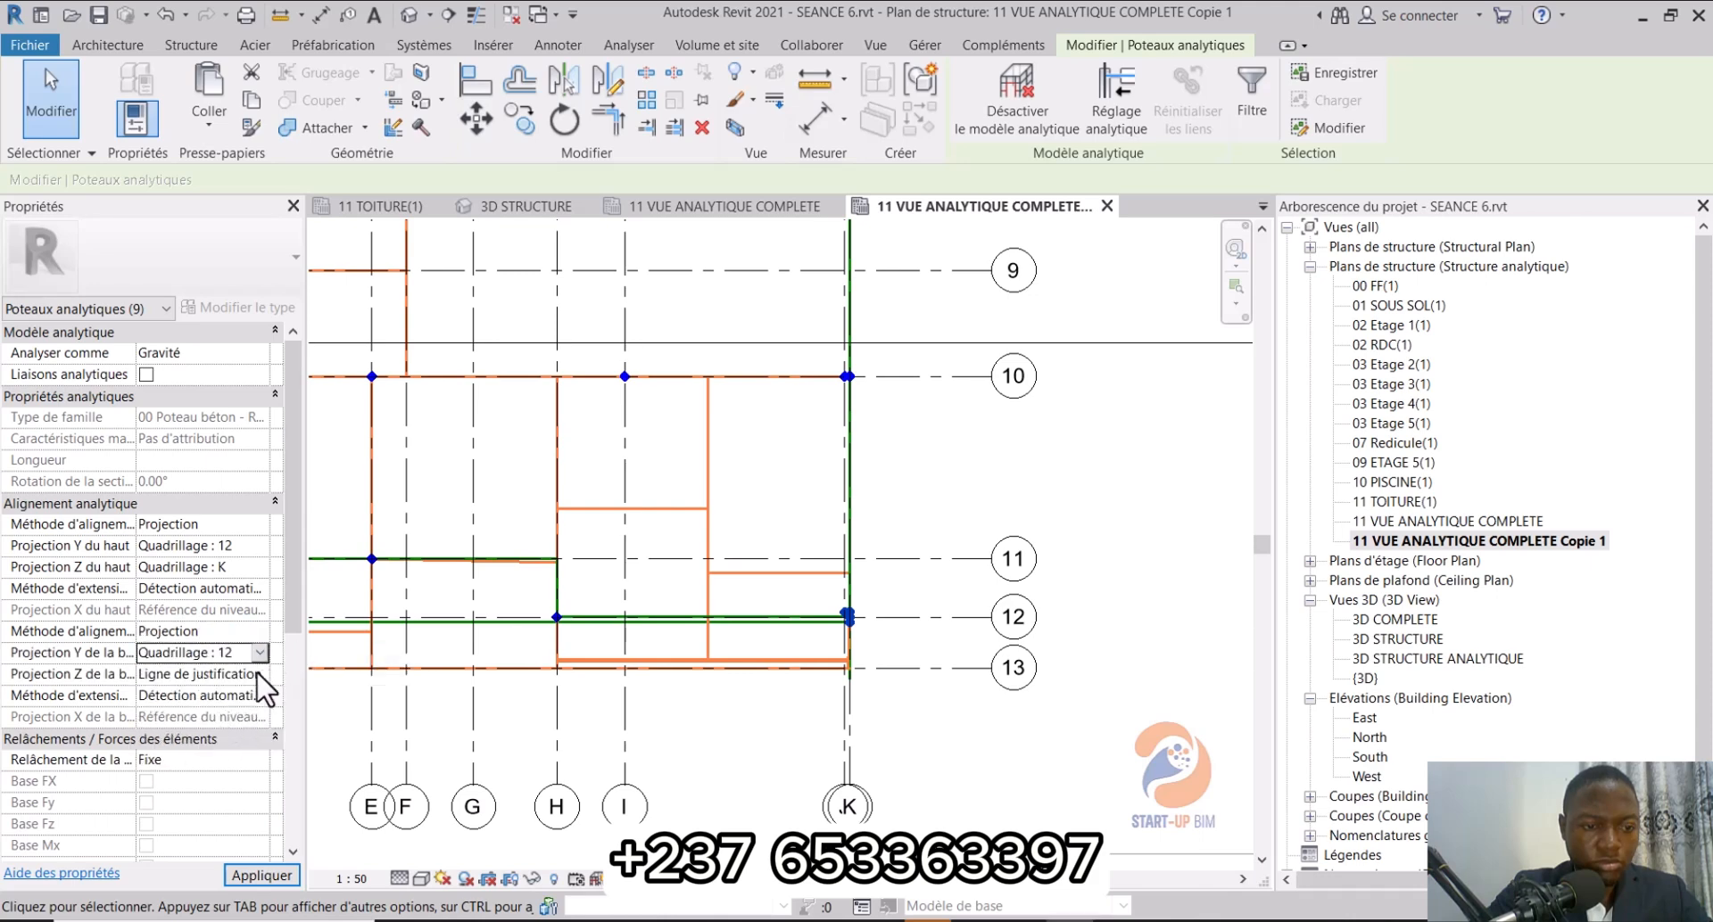
left_click(258, 673)
left_click(259, 674)
scroll(230, 727, "down", 5)
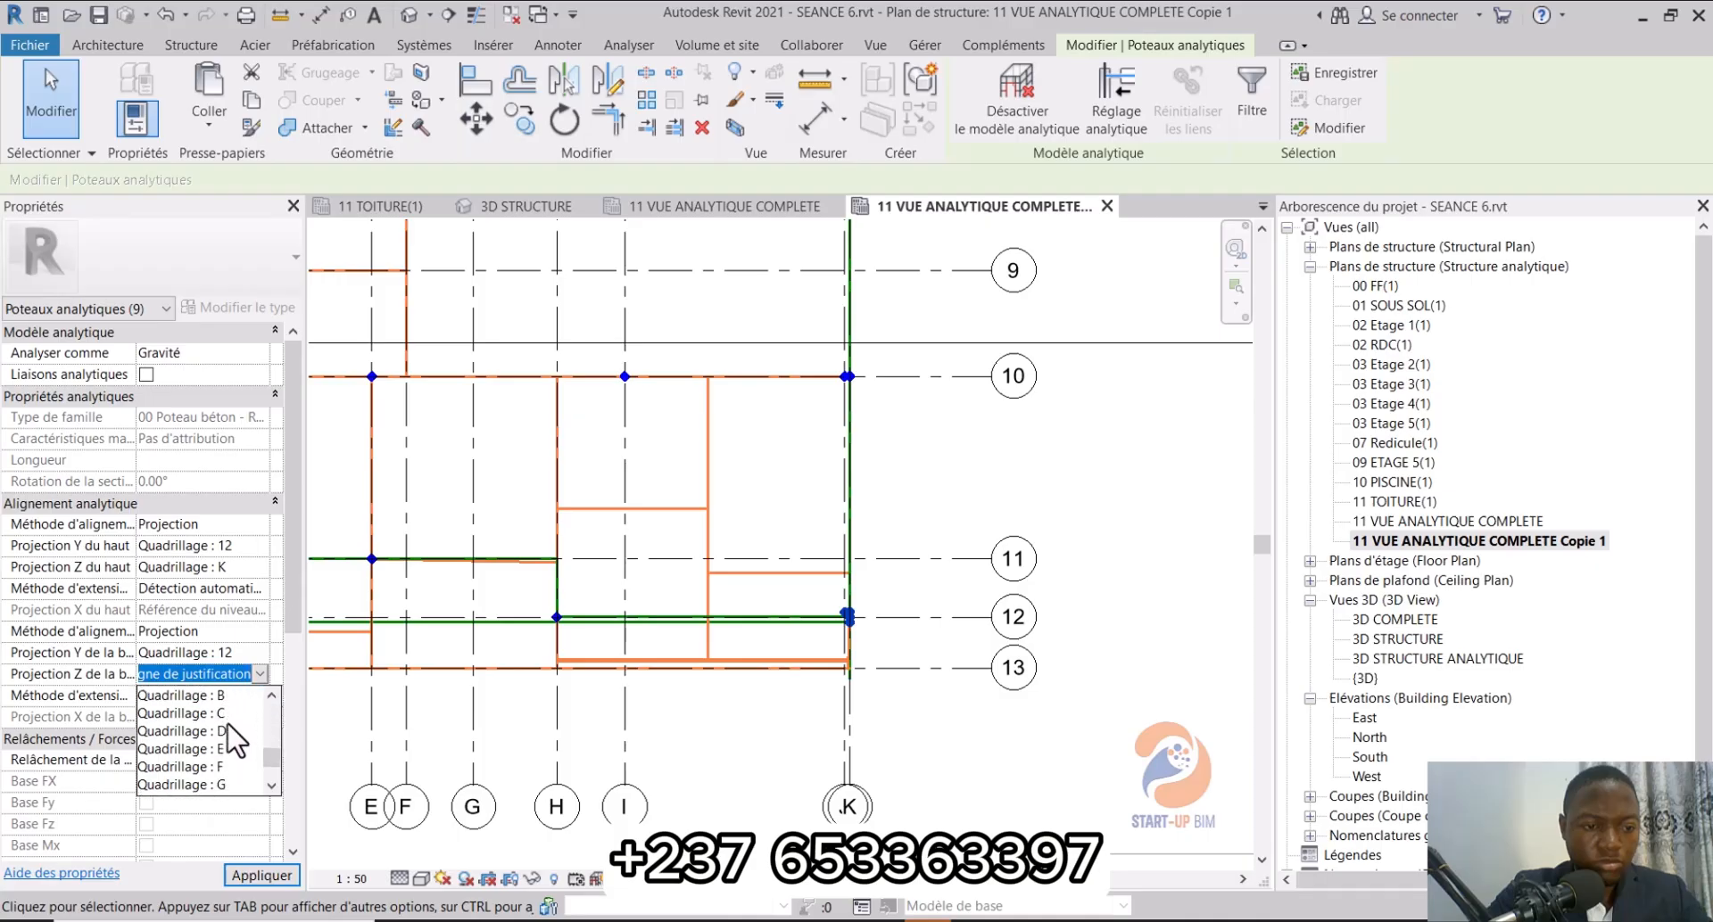
scroll(241, 758, "down", 1)
left_click(223, 784)
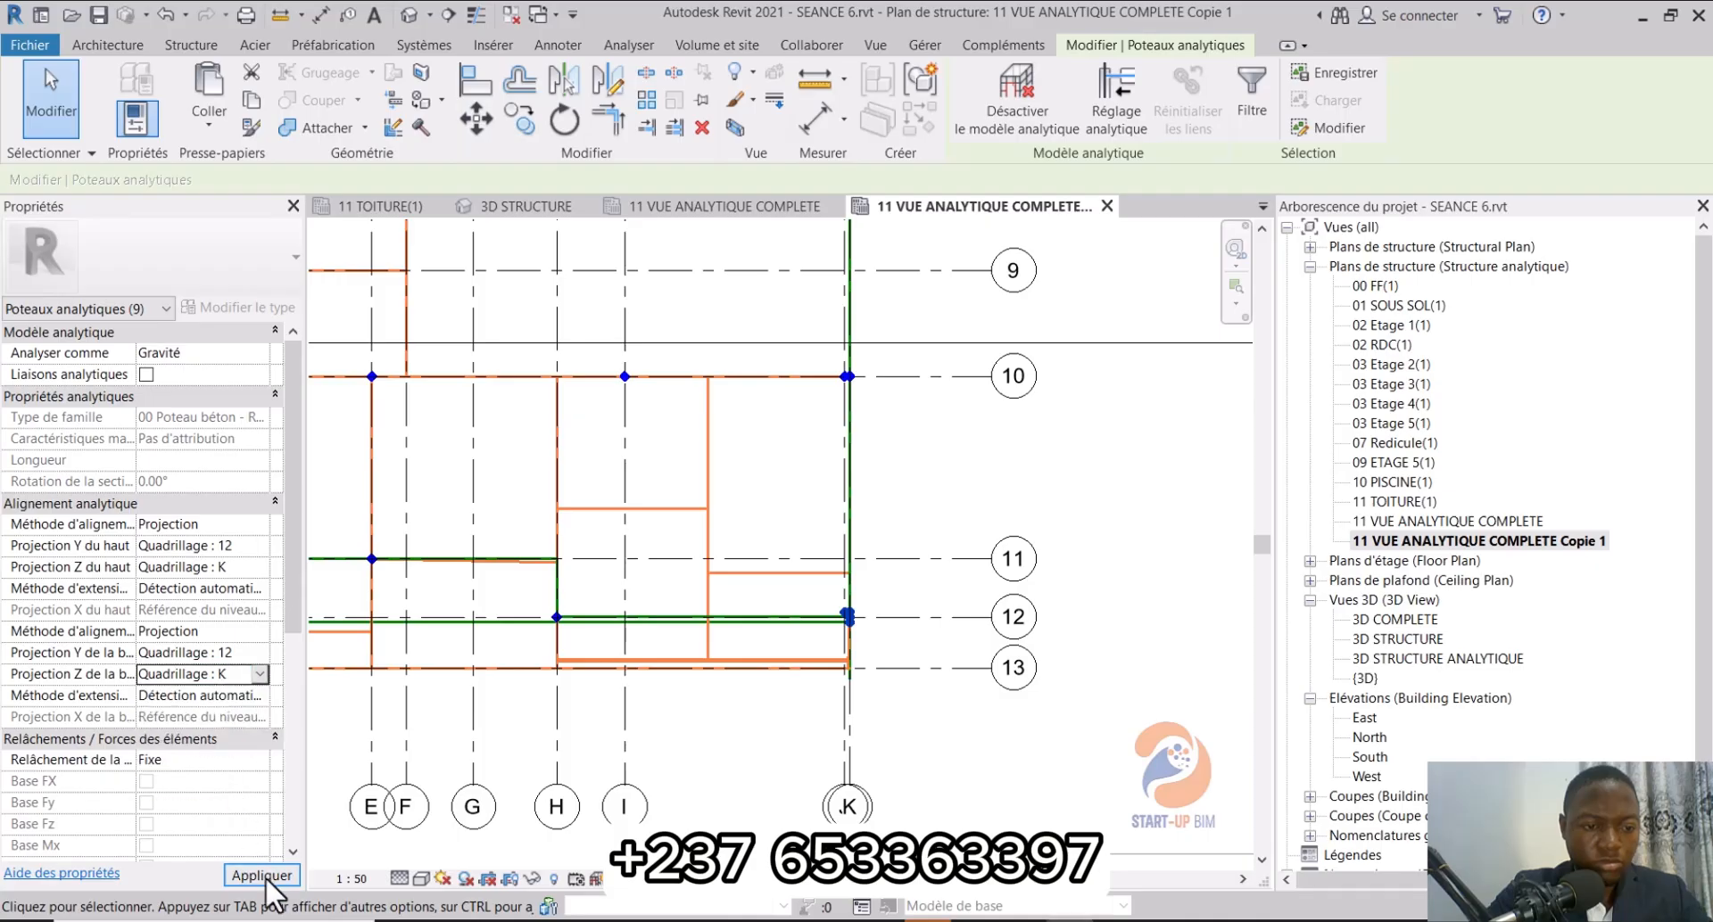
Step: Select the analytical columns at grids K and 10 and set their top alignment to Projection, with Y on Quadrillage : 10 and Z on Quadrillage : K
scroll(805, 769, "down", 1)
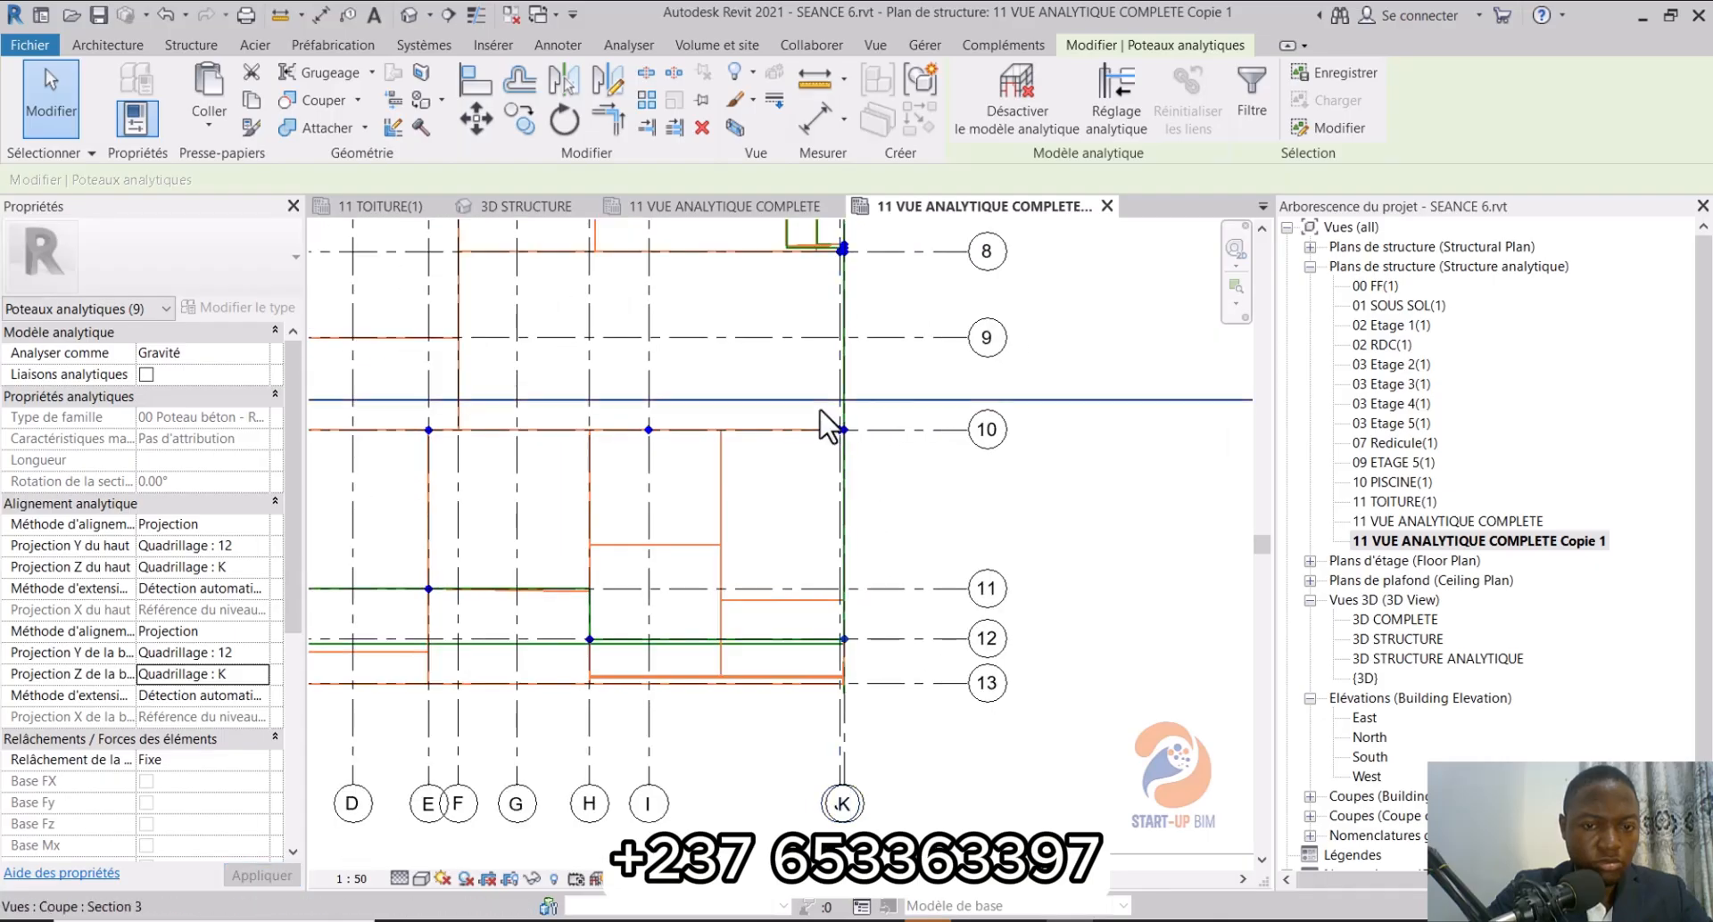
left_click(860, 459)
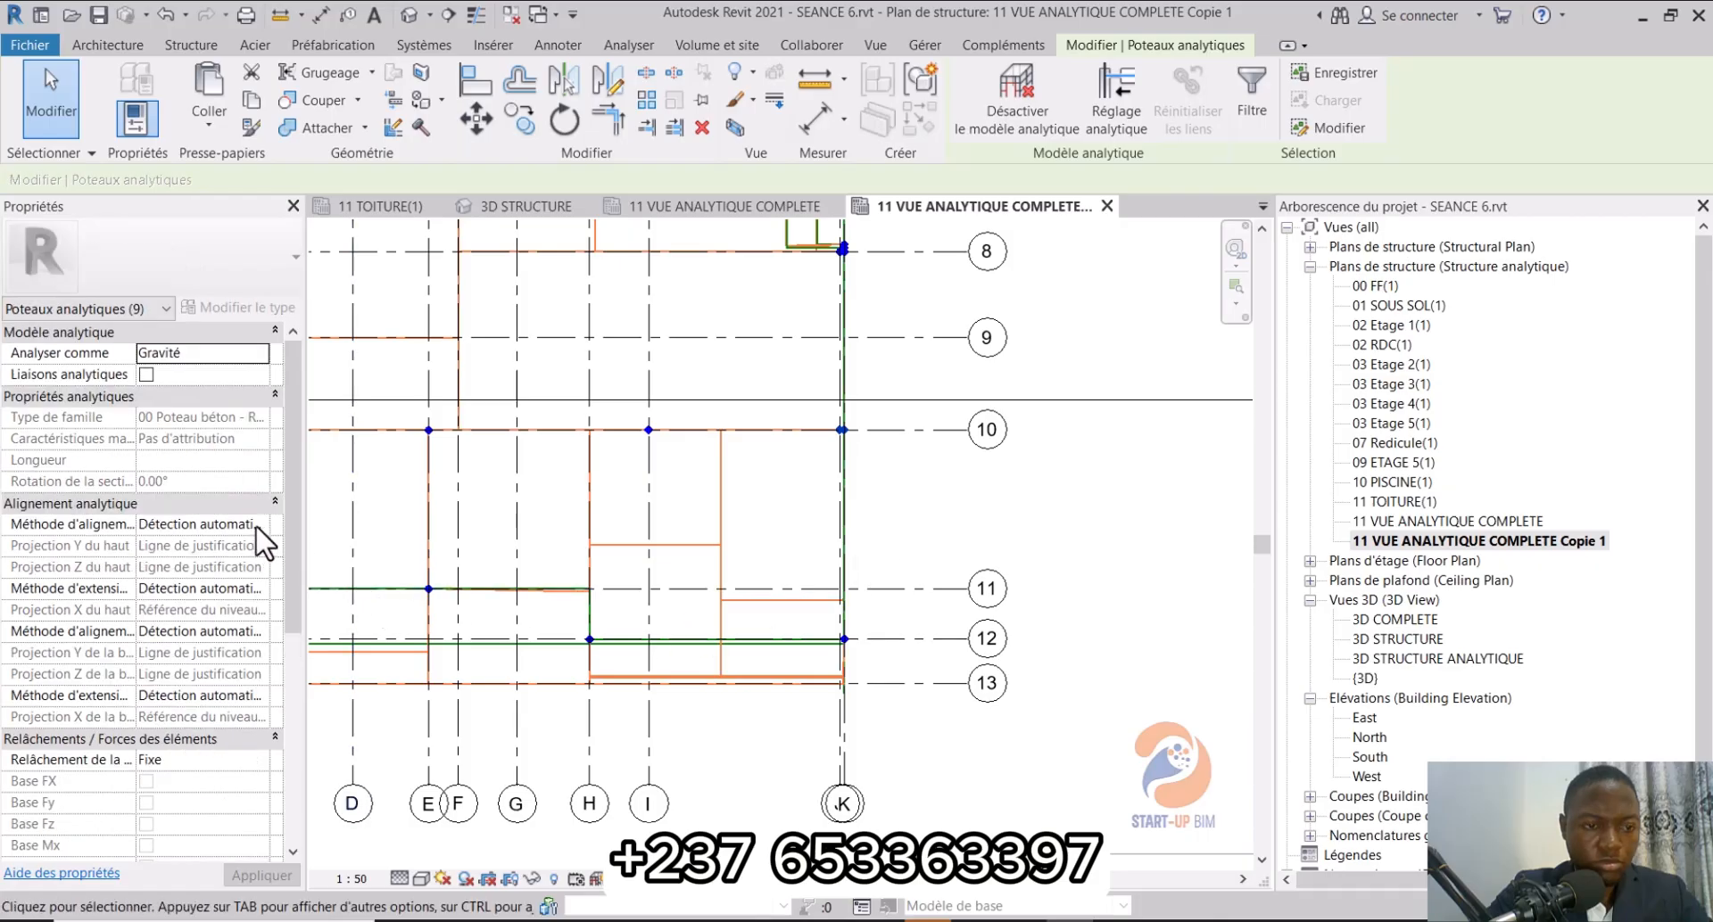
left_click(258, 524)
left_click(239, 564)
left_click(259, 546)
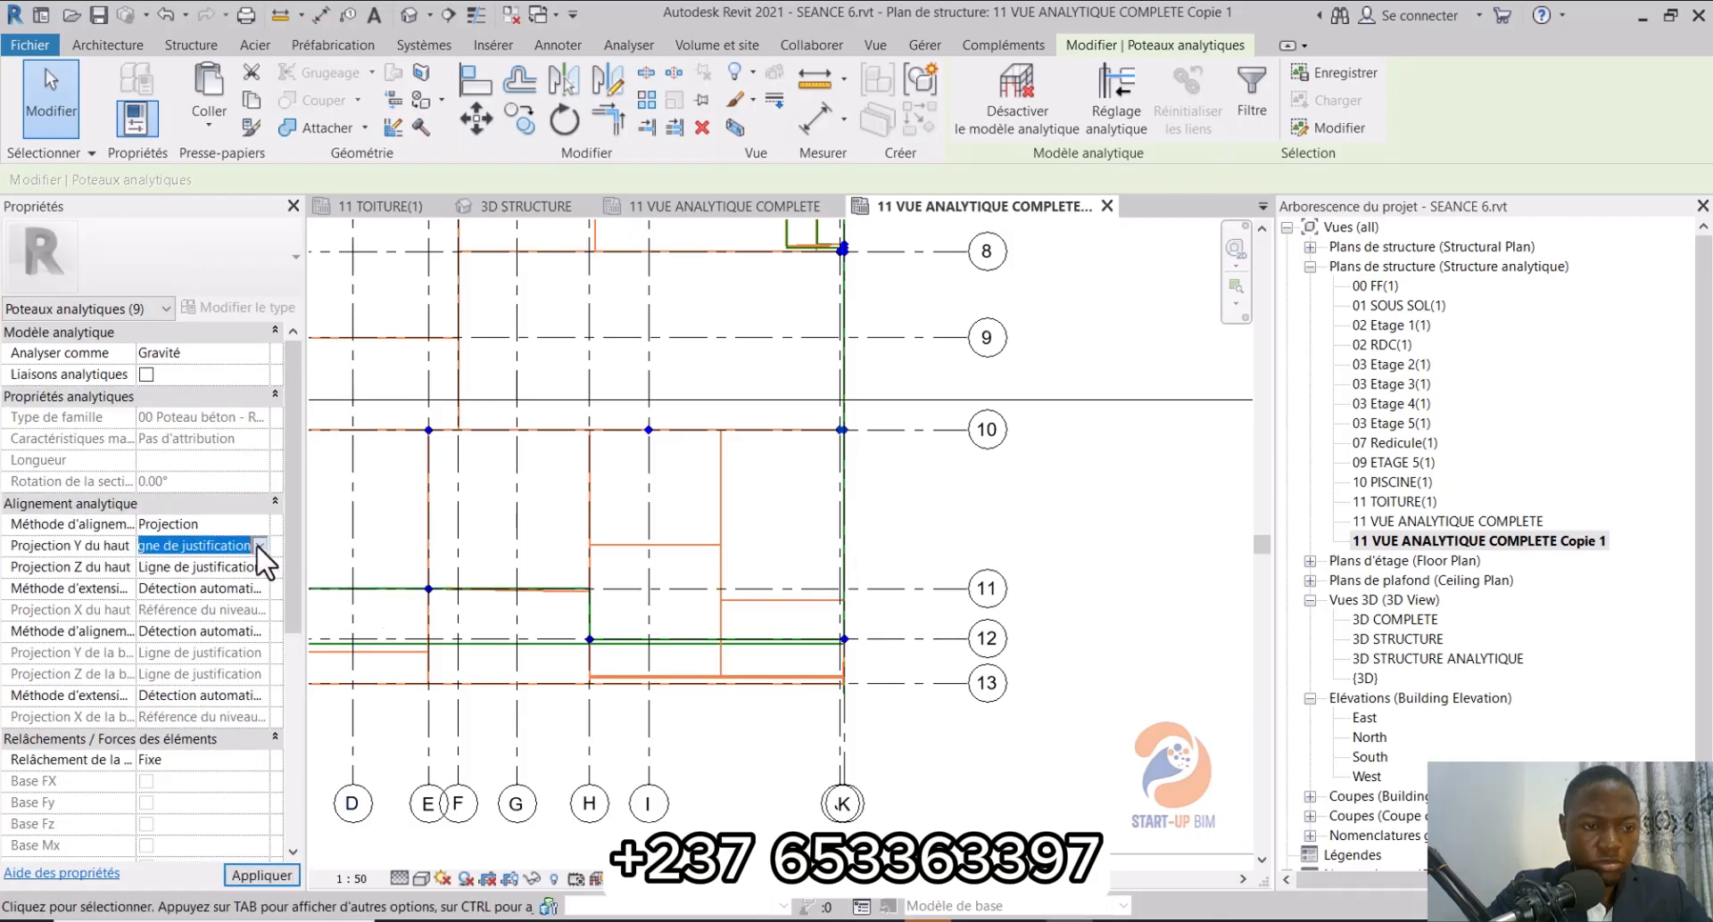
left_click(258, 546)
scroll(220, 635, "down", 2)
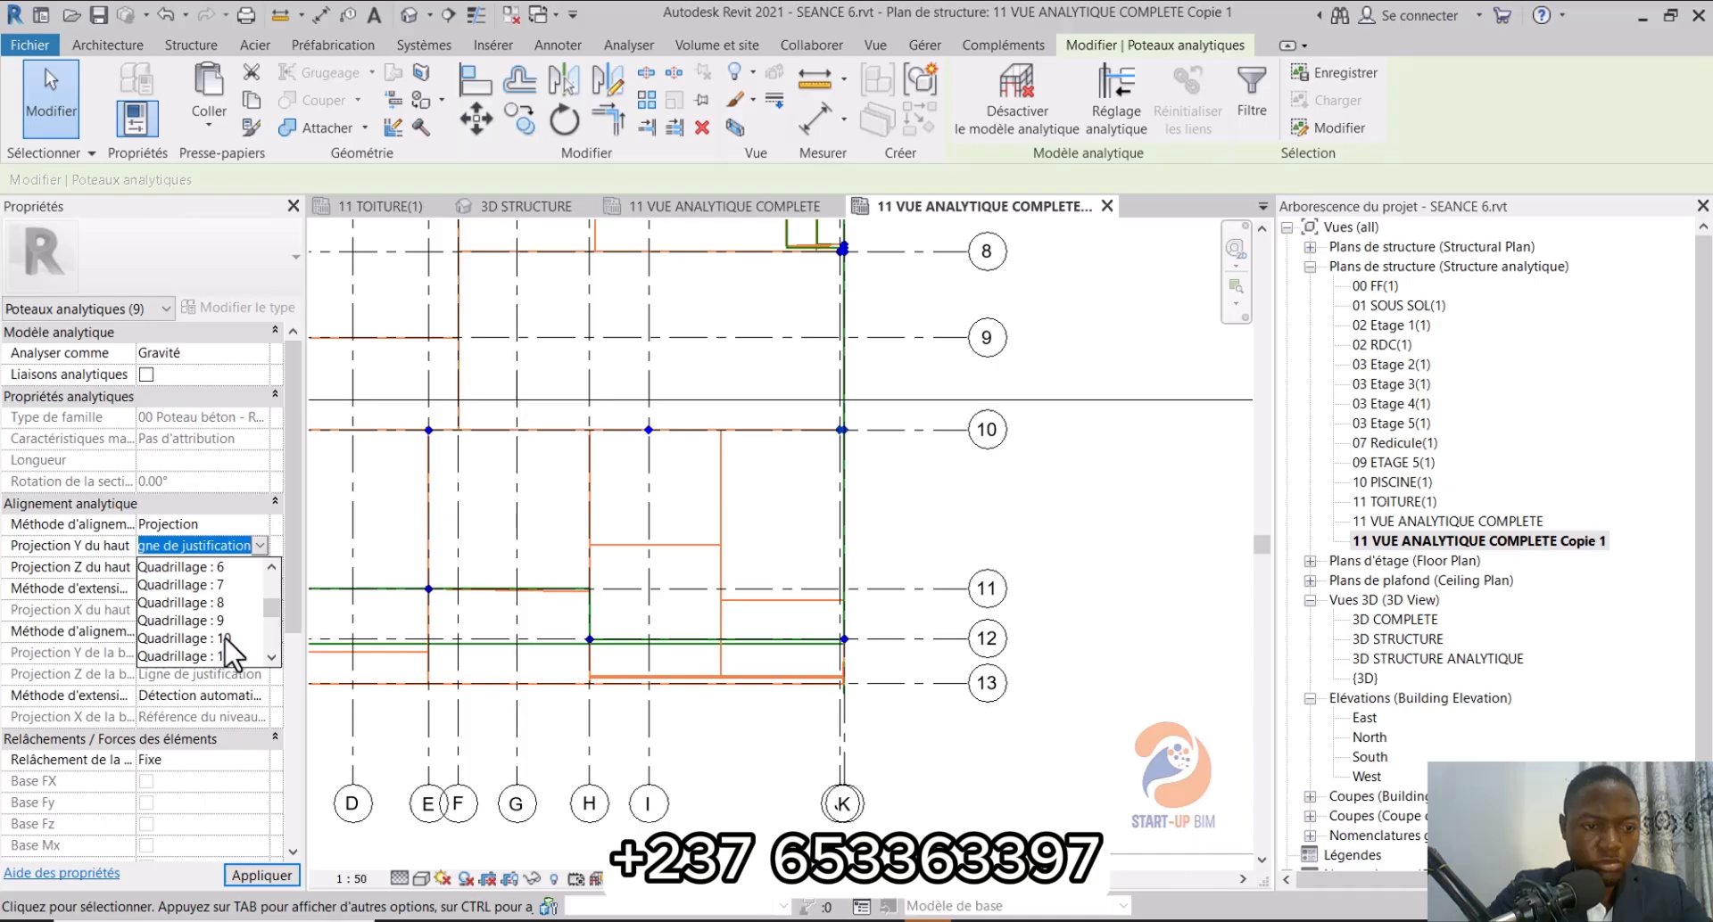
left_click(187, 639)
left_click(259, 567)
left_click(259, 567)
scroll(239, 632, "down", 5)
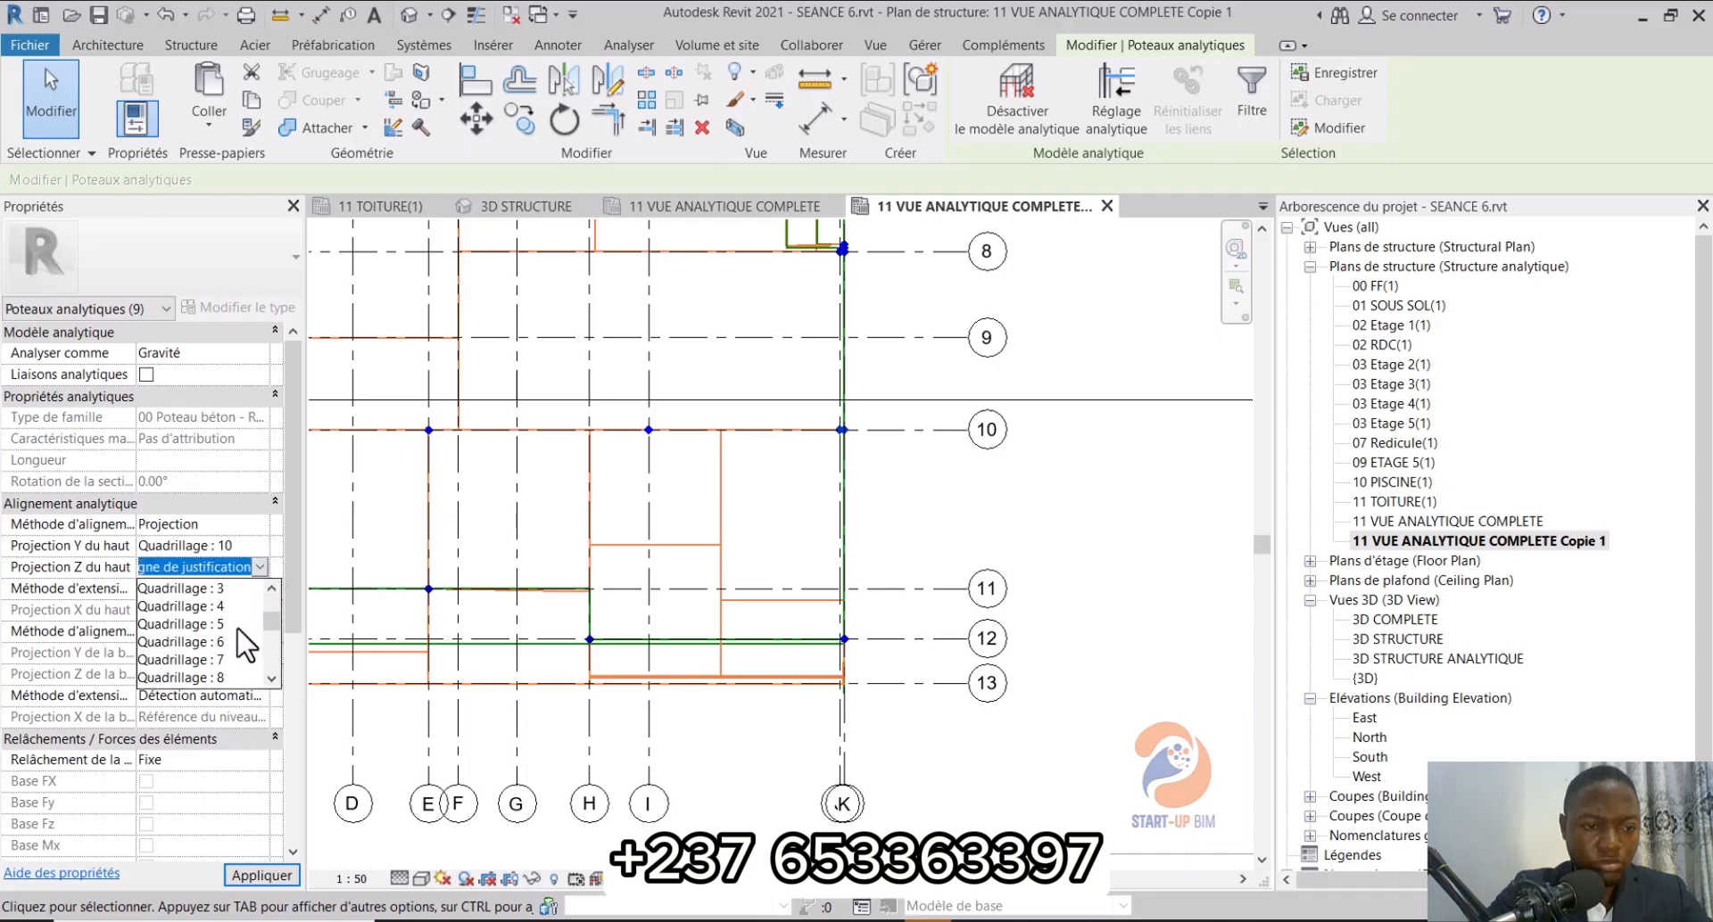
scroll(243, 644, "down", 3)
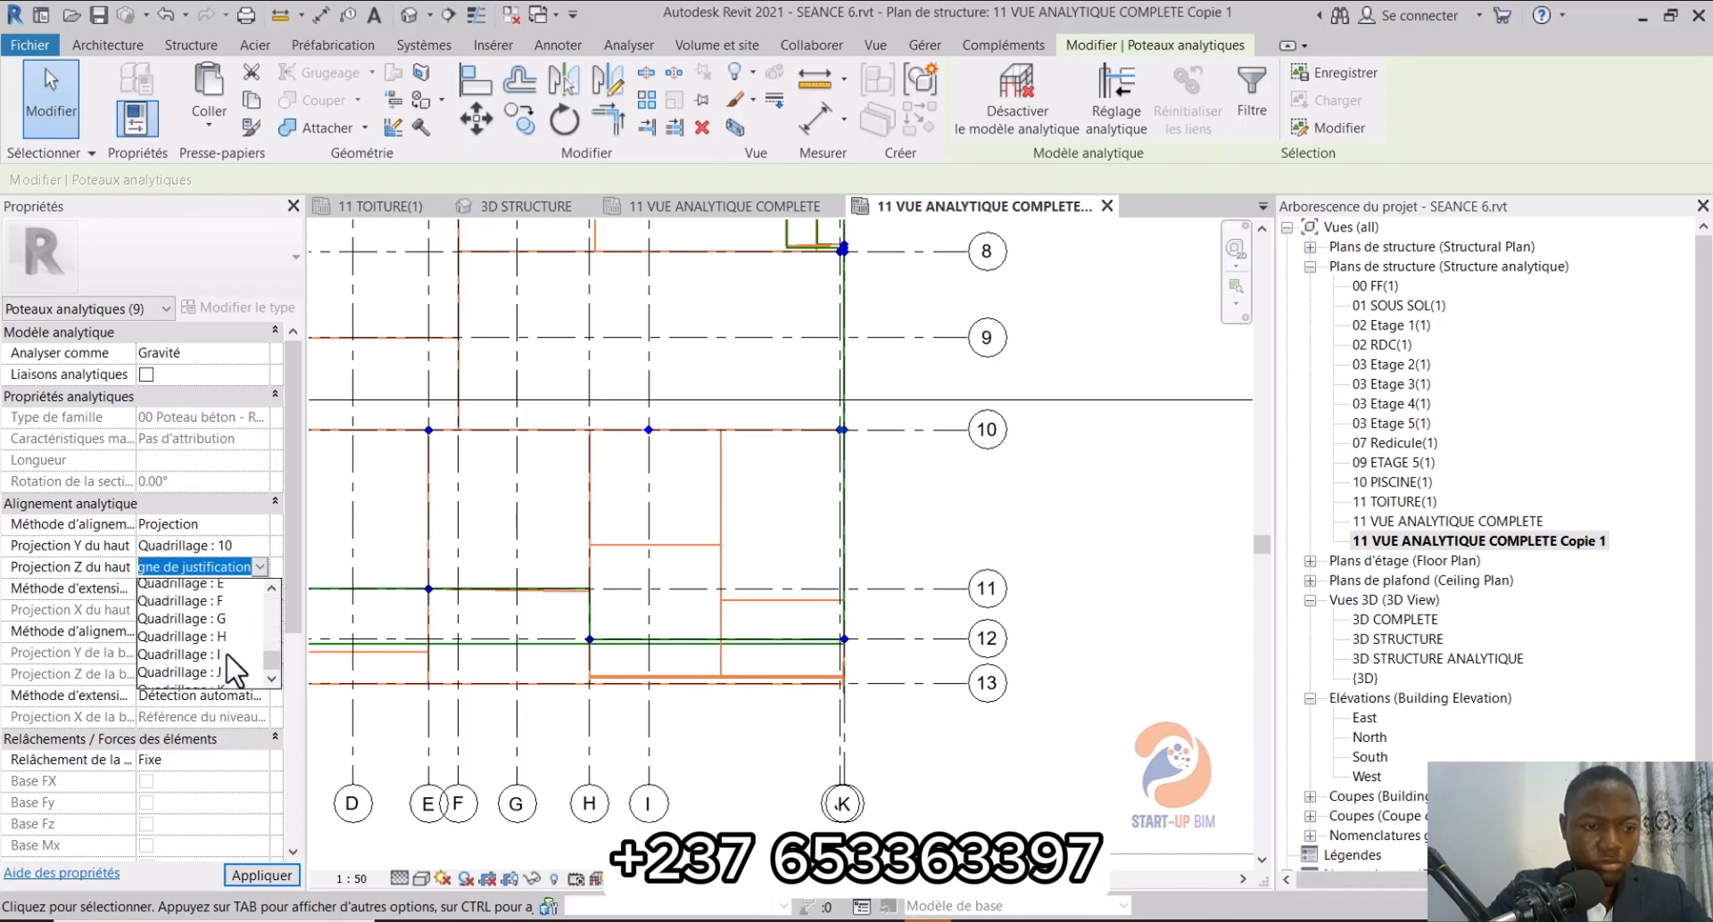
left_click(237, 680)
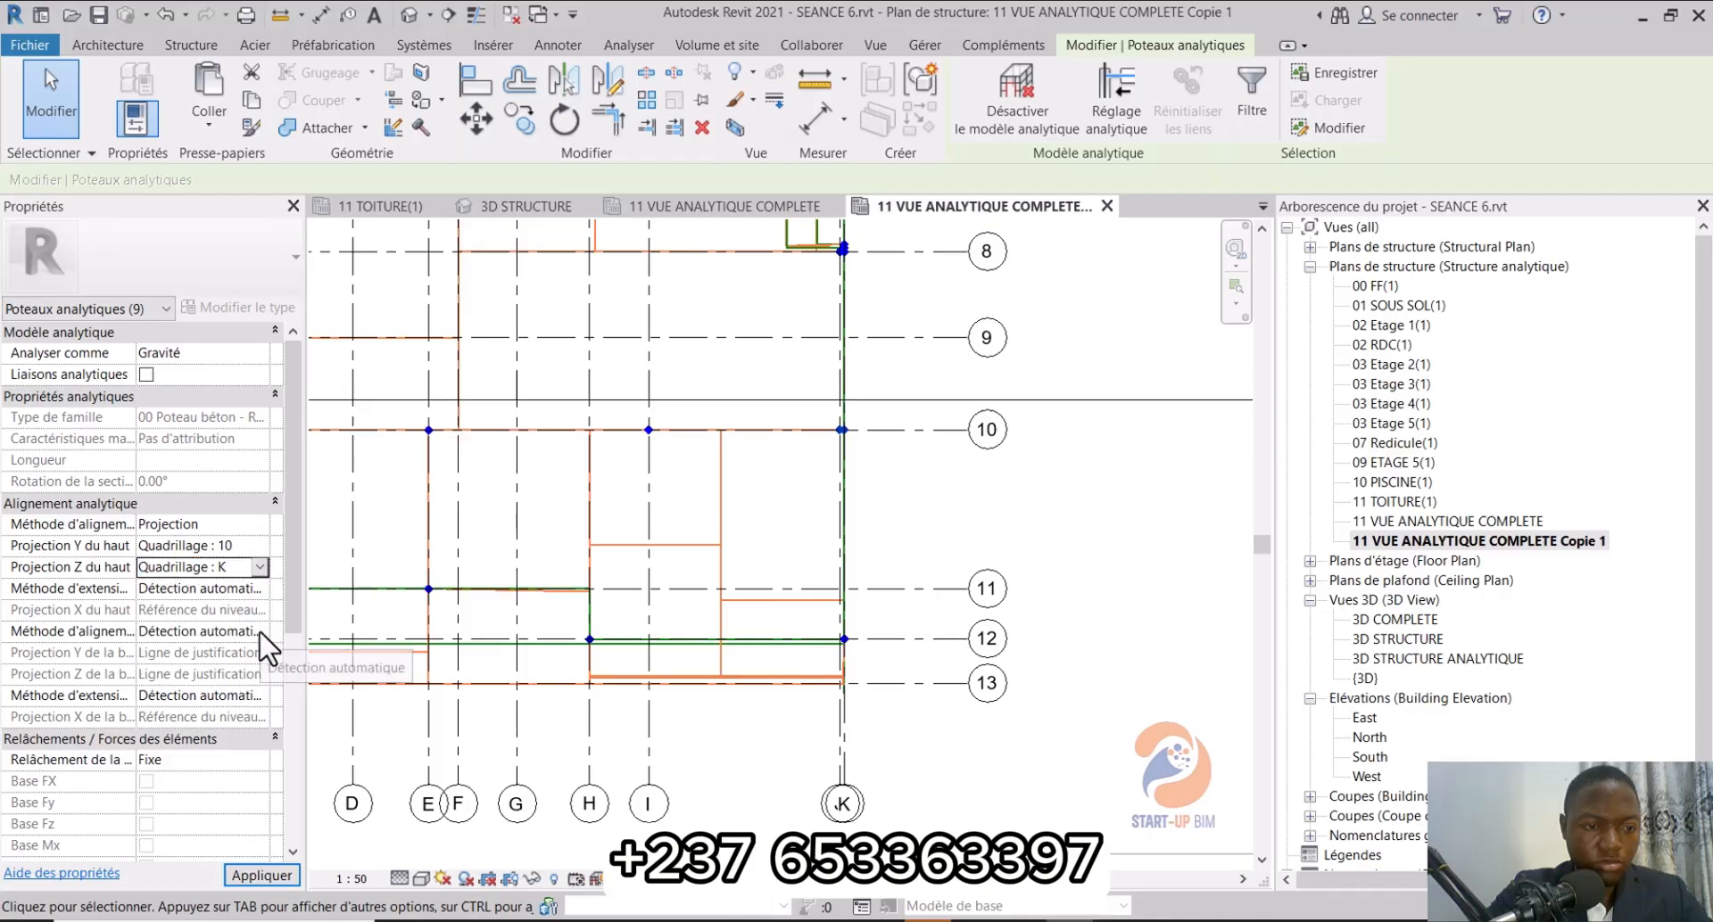
Step: Set the K-10 columns' base alignment to Projection, with Y on Quadrillage : 10 and Z on Quadrillage : K
double_click(259, 631)
left_click(236, 671)
double_click(259, 652)
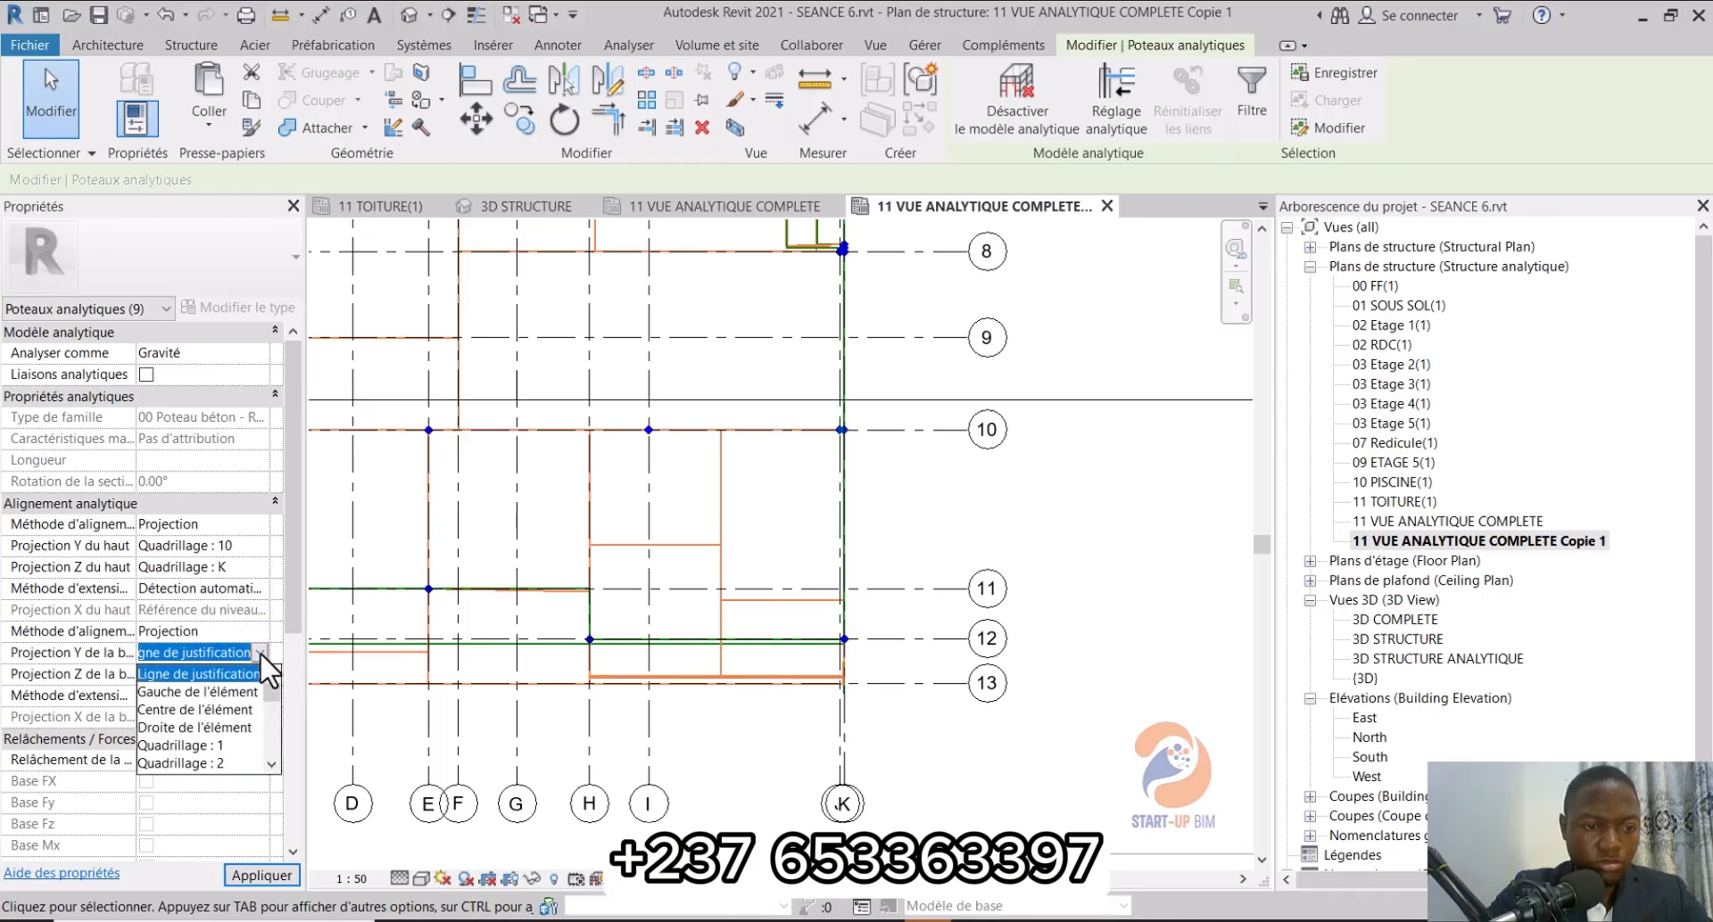
scroll(234, 741, "down", 5)
left_click(226, 746)
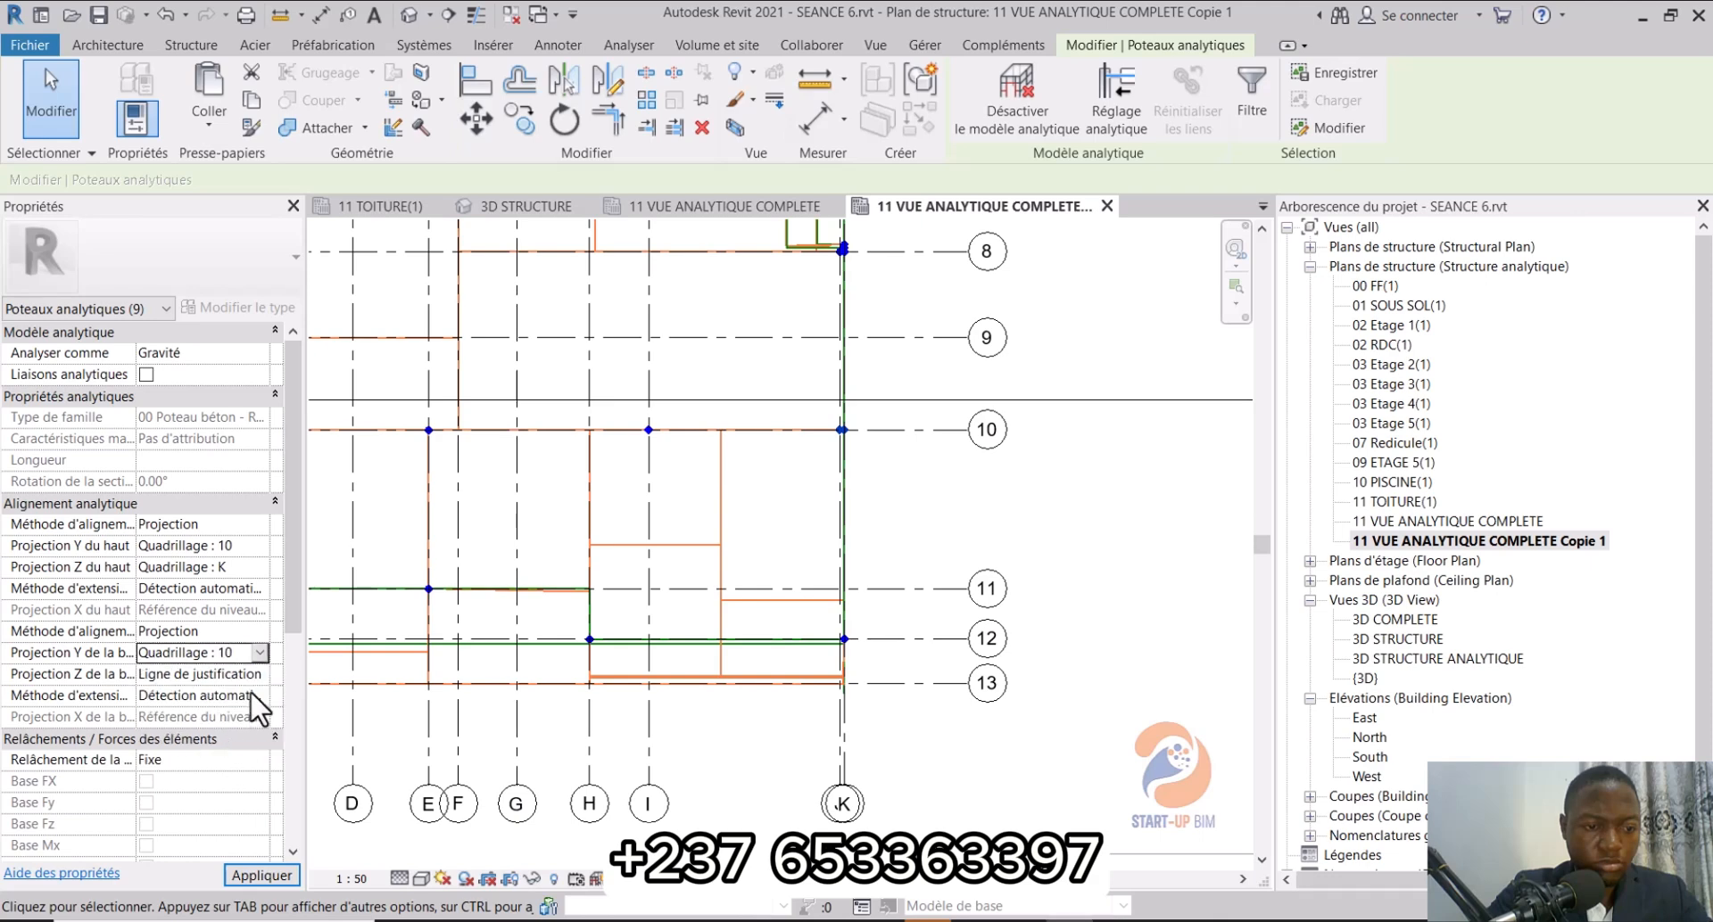
double_click(259, 673)
scroll(236, 749, "down", 5)
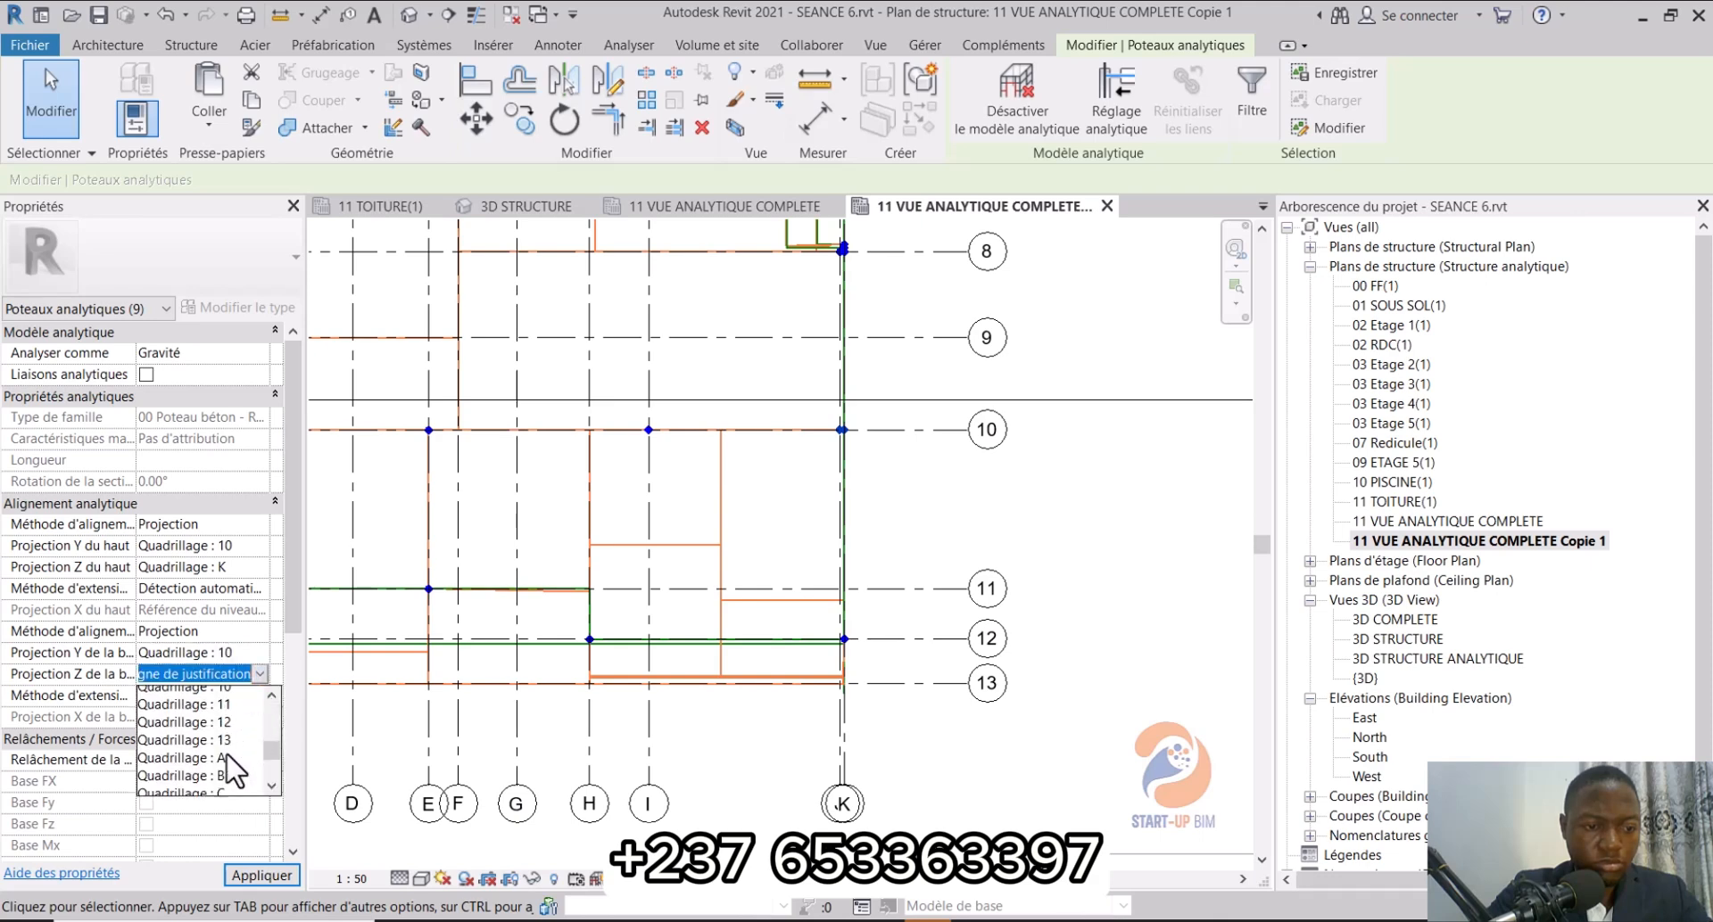
scroll(241, 774, "down", 1)
left_click(234, 783)
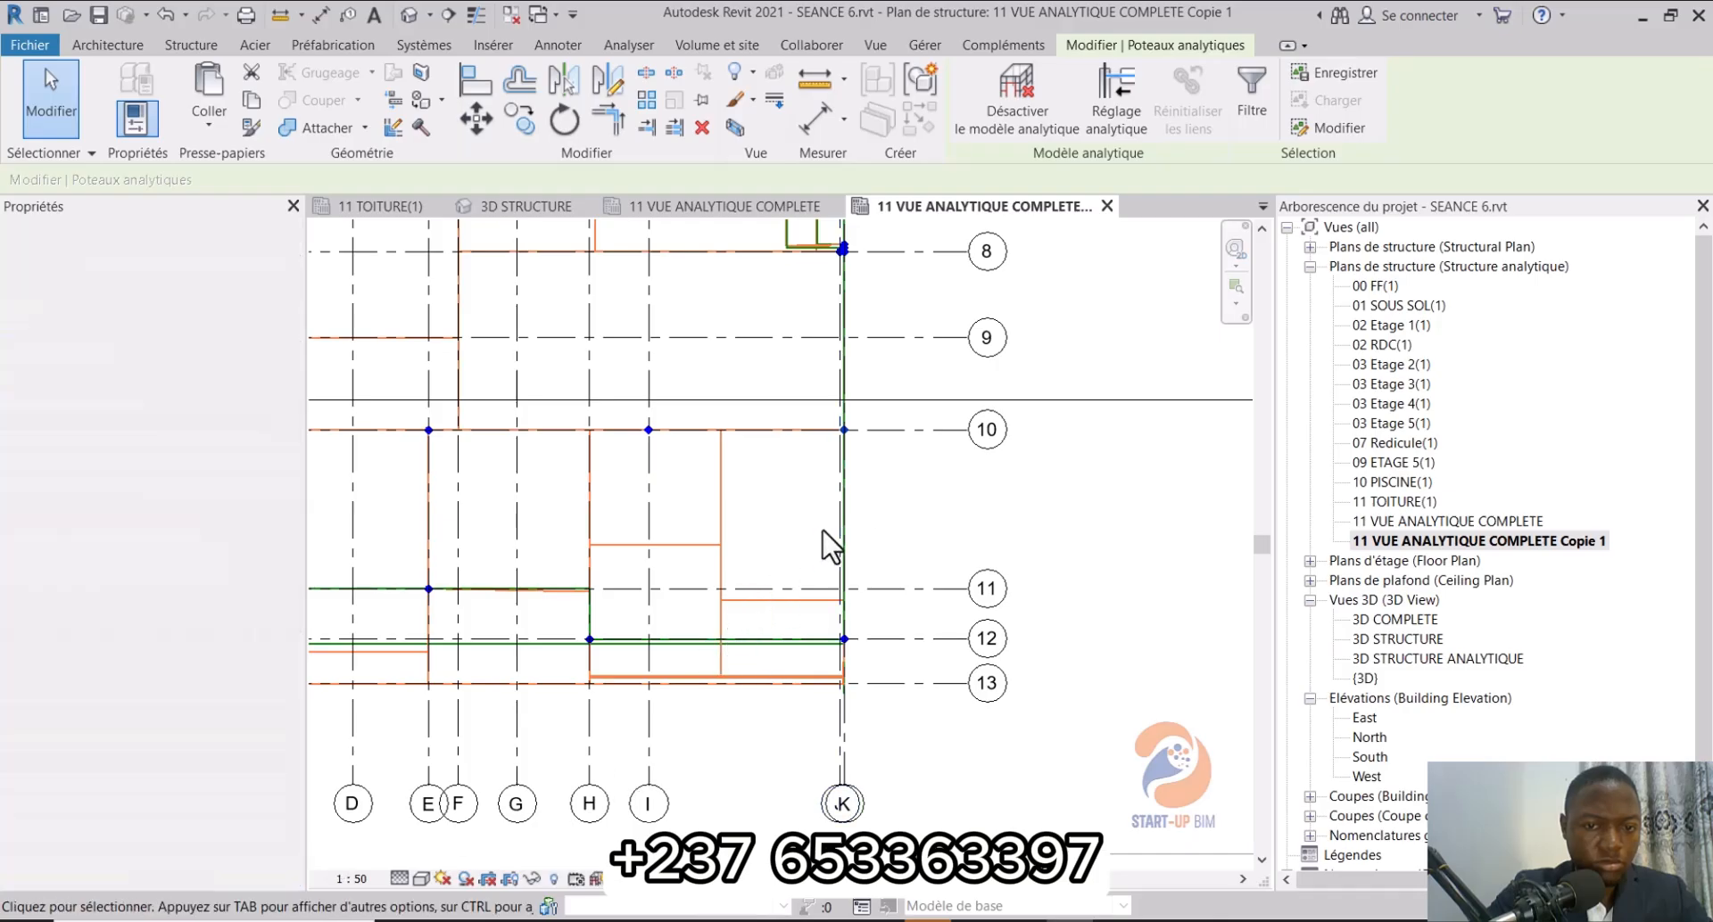
Step: Clear the K-10 selection and select the analytical columns at the intersection of grids K and 8
scroll(872, 433, "down", 2)
middle_click_drag(872, 374, 861, 522)
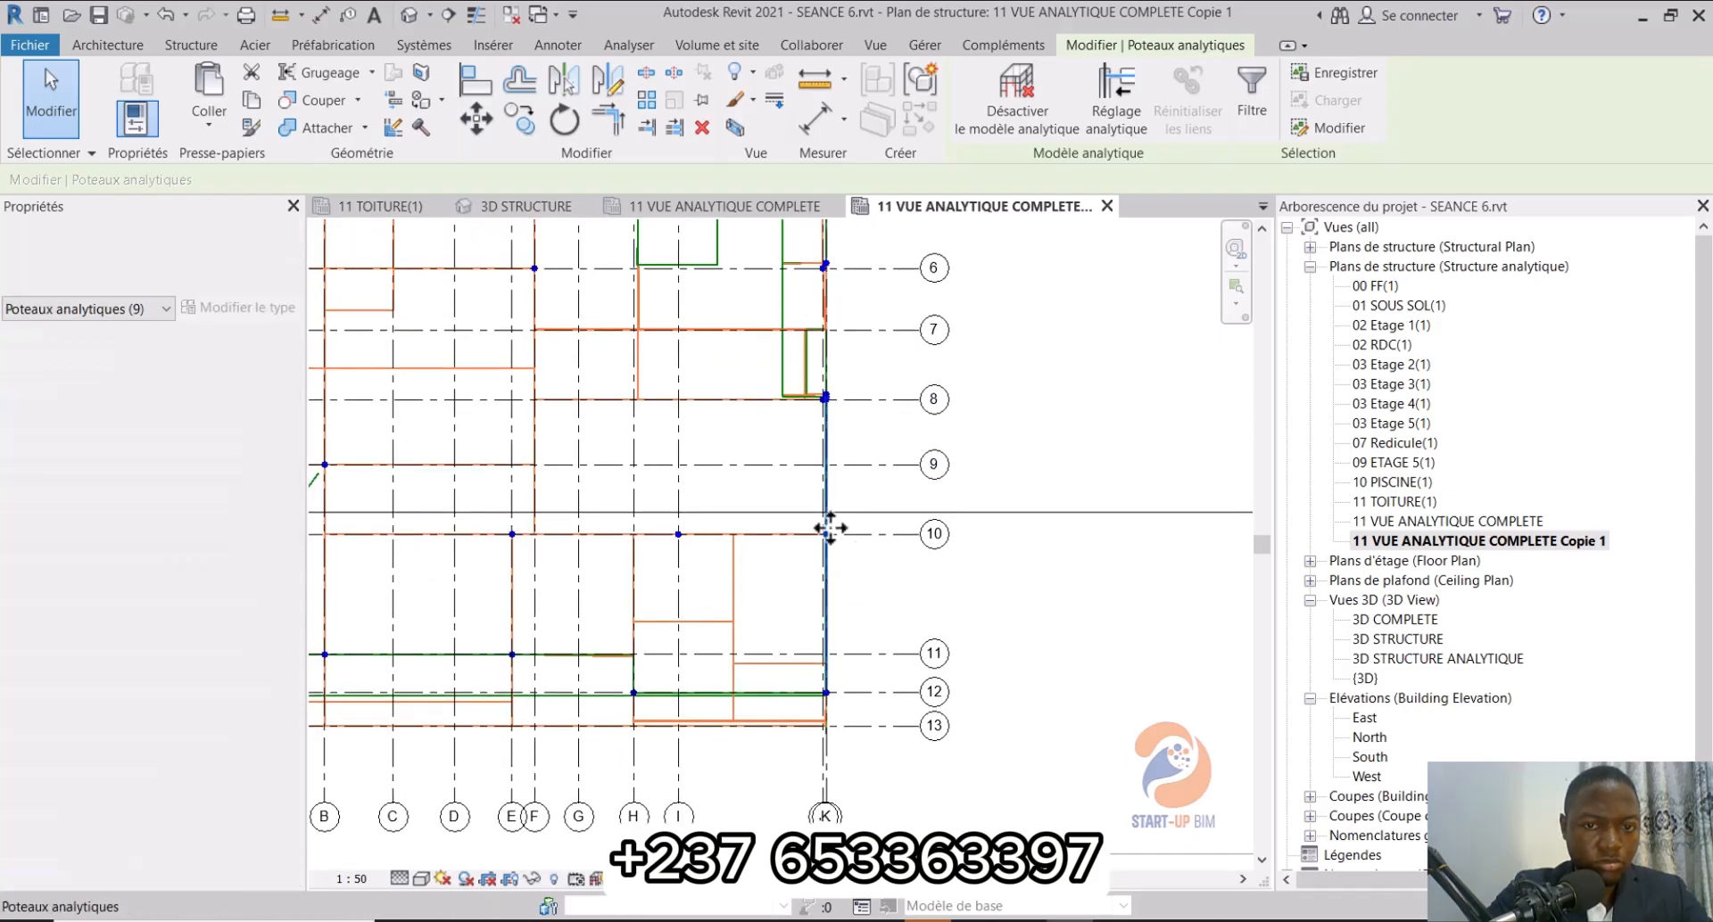
scroll(871, 458, "up", 2)
scroll(852, 383, "down", 2)
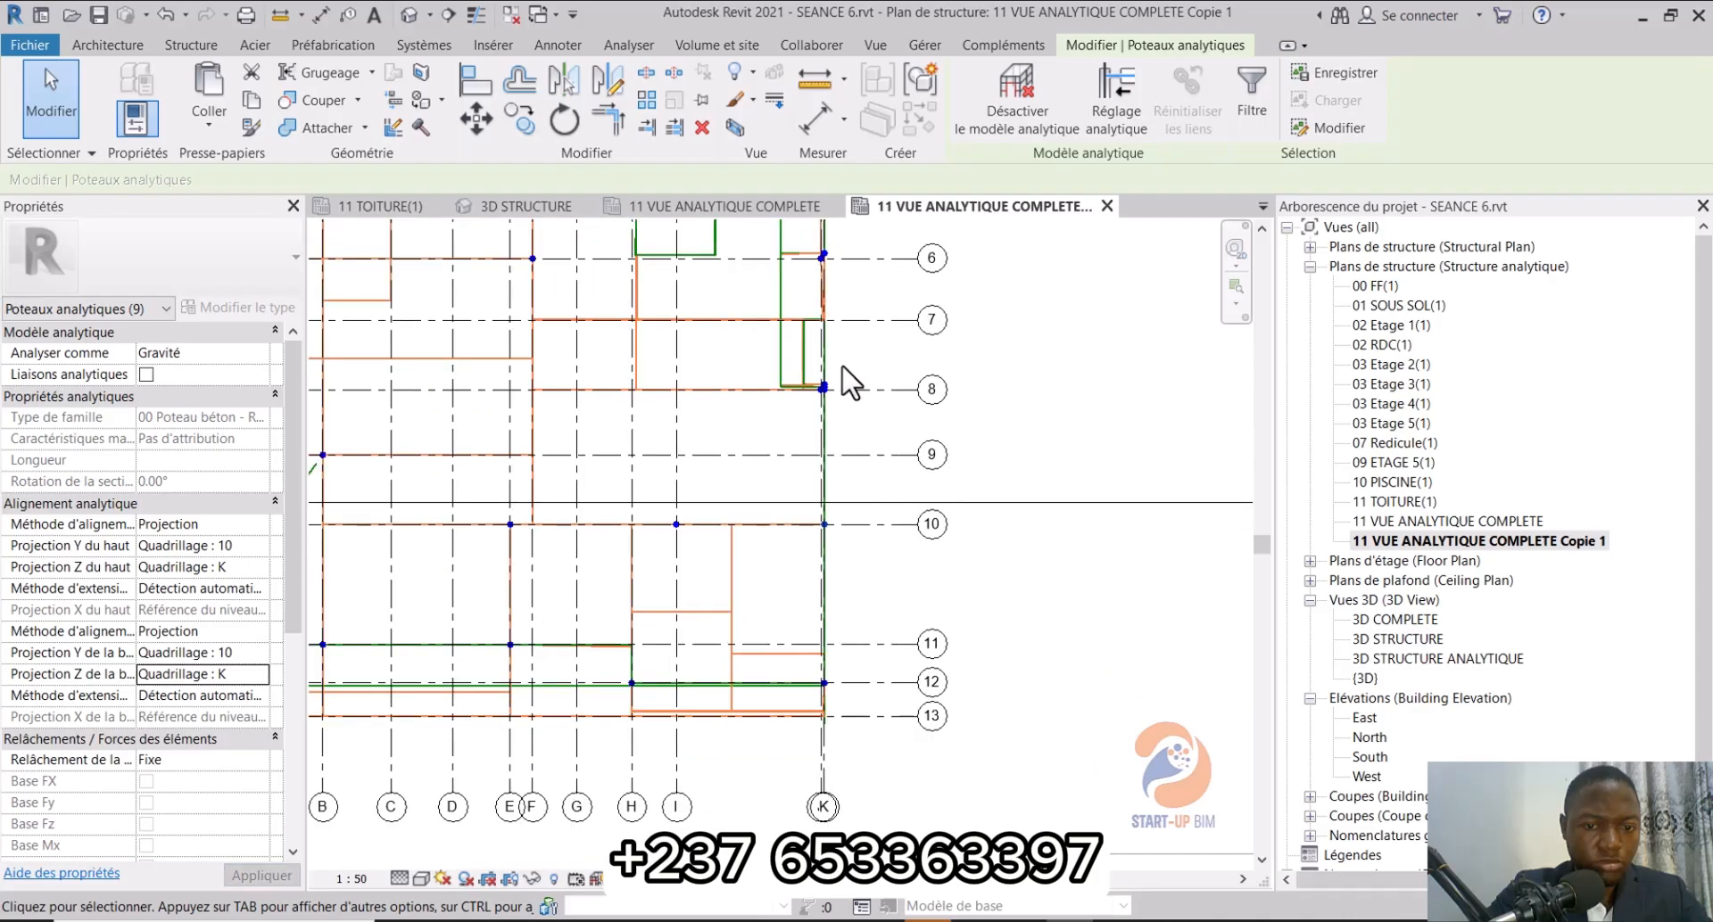
scroll(841, 382, "up", 3)
key("Escape")
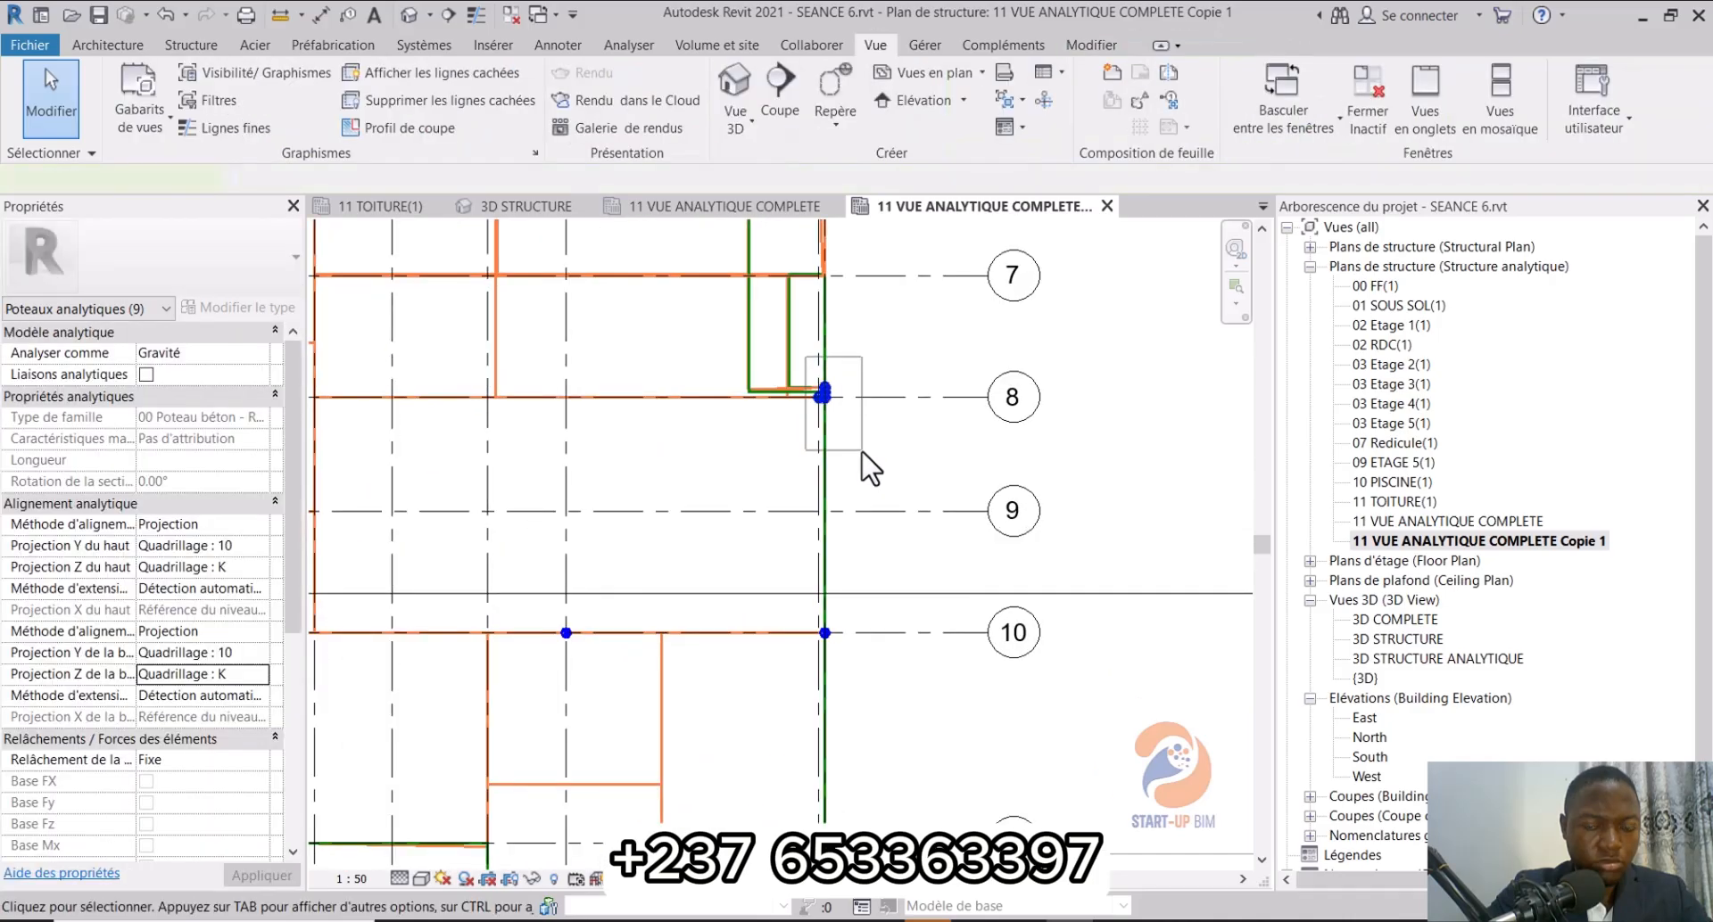
scroll(869, 464, "down", 2)
middle_click_drag(865, 480, 862, 504)
Step: Set the K-8 columns' top alignment to Projection, with Y on Quadrillage : 8 and Z on Quadrillage : K
left_click(252, 527)
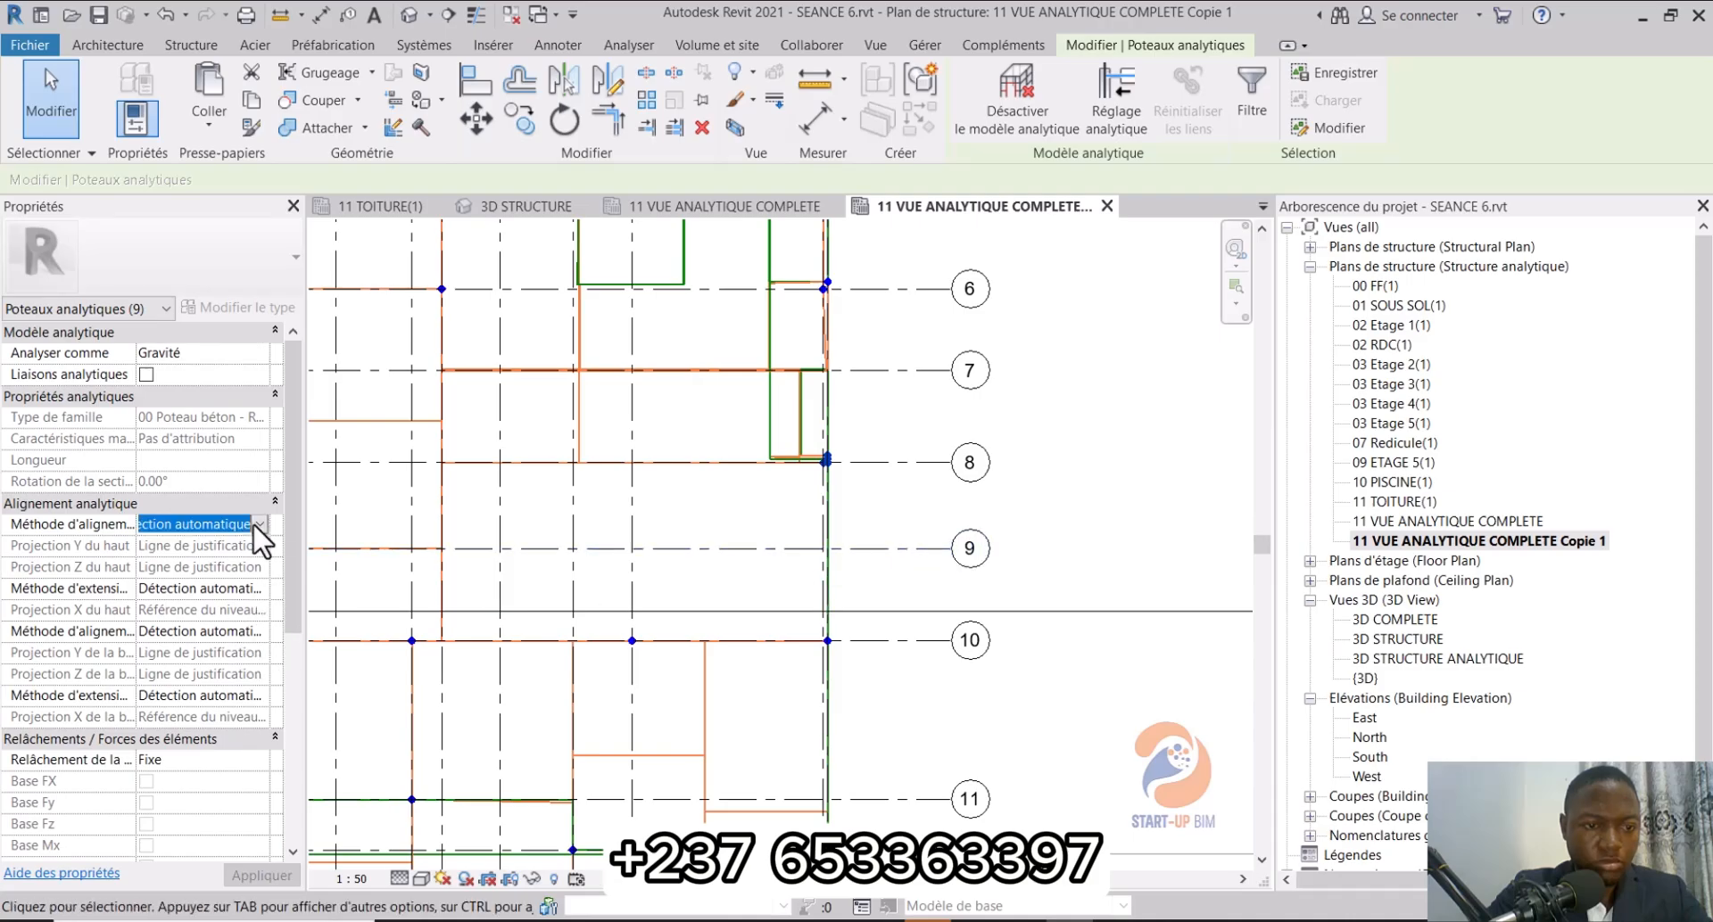
left_click(259, 526)
left_click(252, 554)
left_click(260, 546)
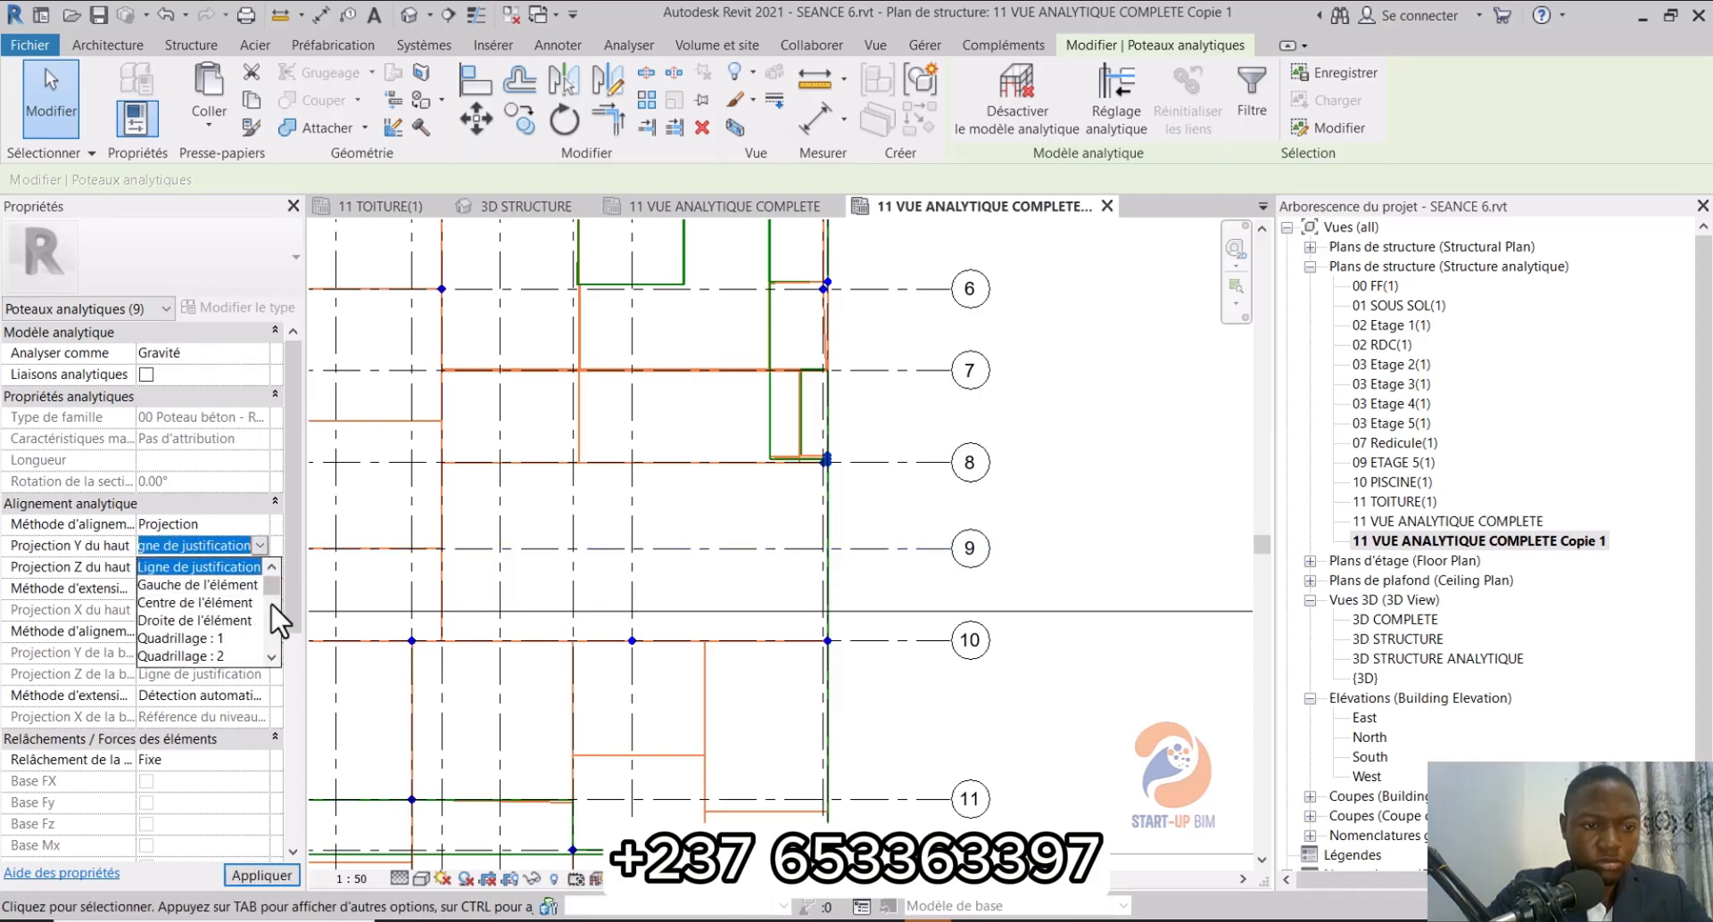
left_click(230, 656)
left_click(260, 568)
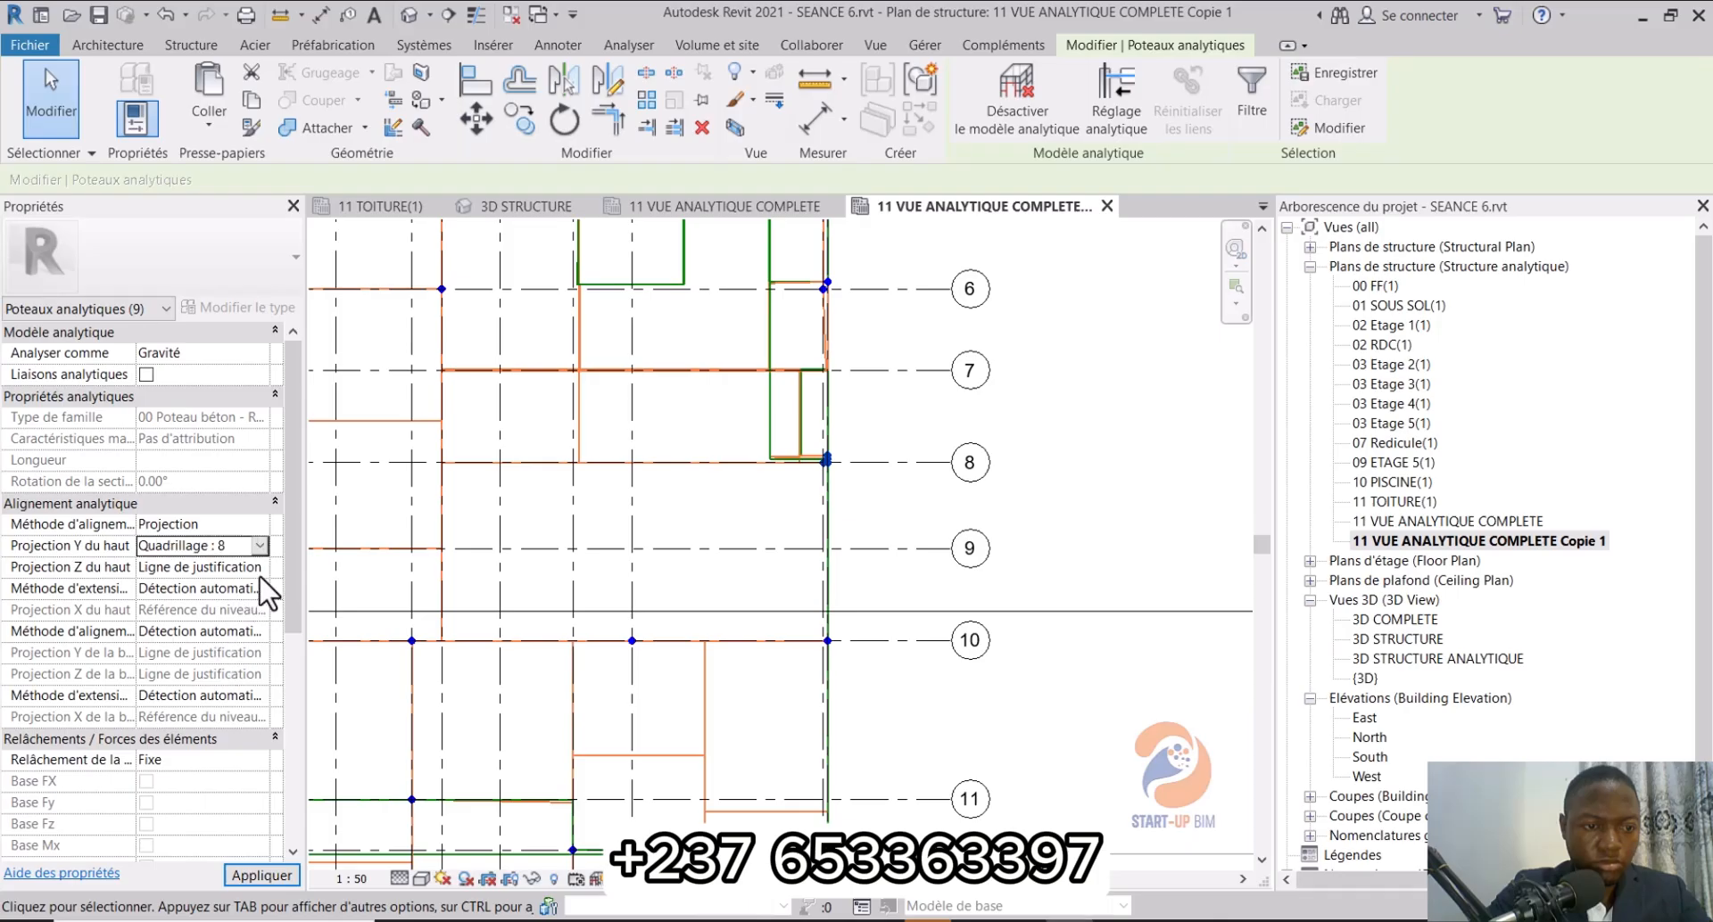
left_click(260, 567)
scroll(249, 670, "down", 2)
scroll(245, 669, "down", 5)
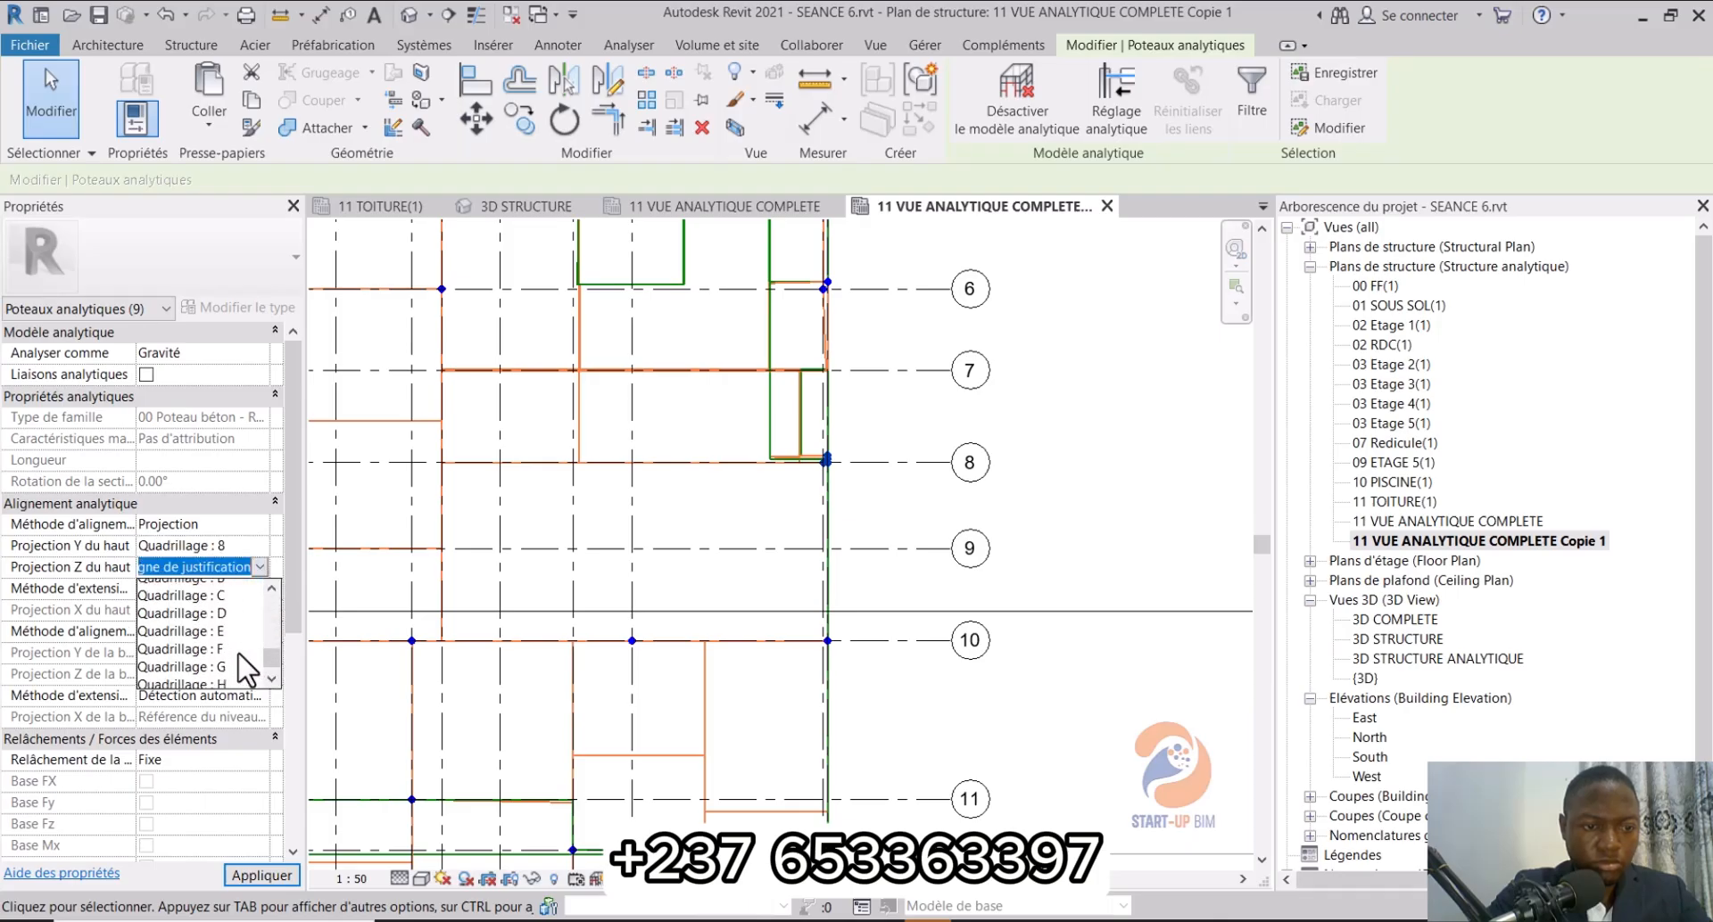
left_click(196, 678)
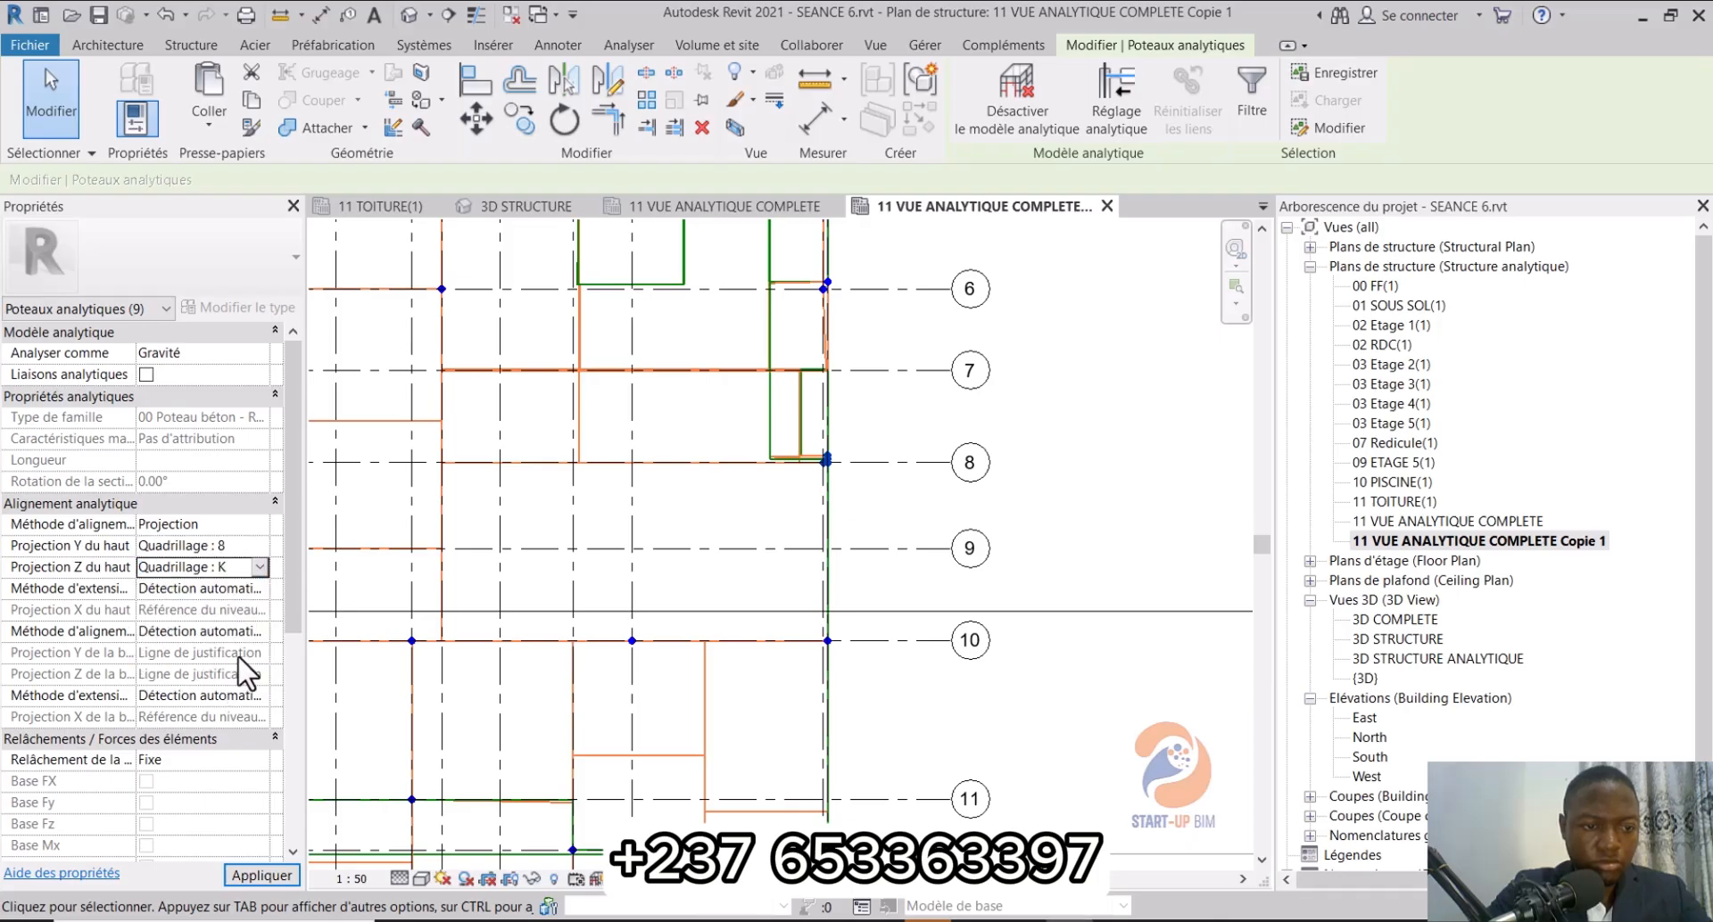
Step: Set the K-8 columns' base alignment to Projection, with Y on Quadrillage : 8 and Z on Quadrillage : K
left_click(243, 671)
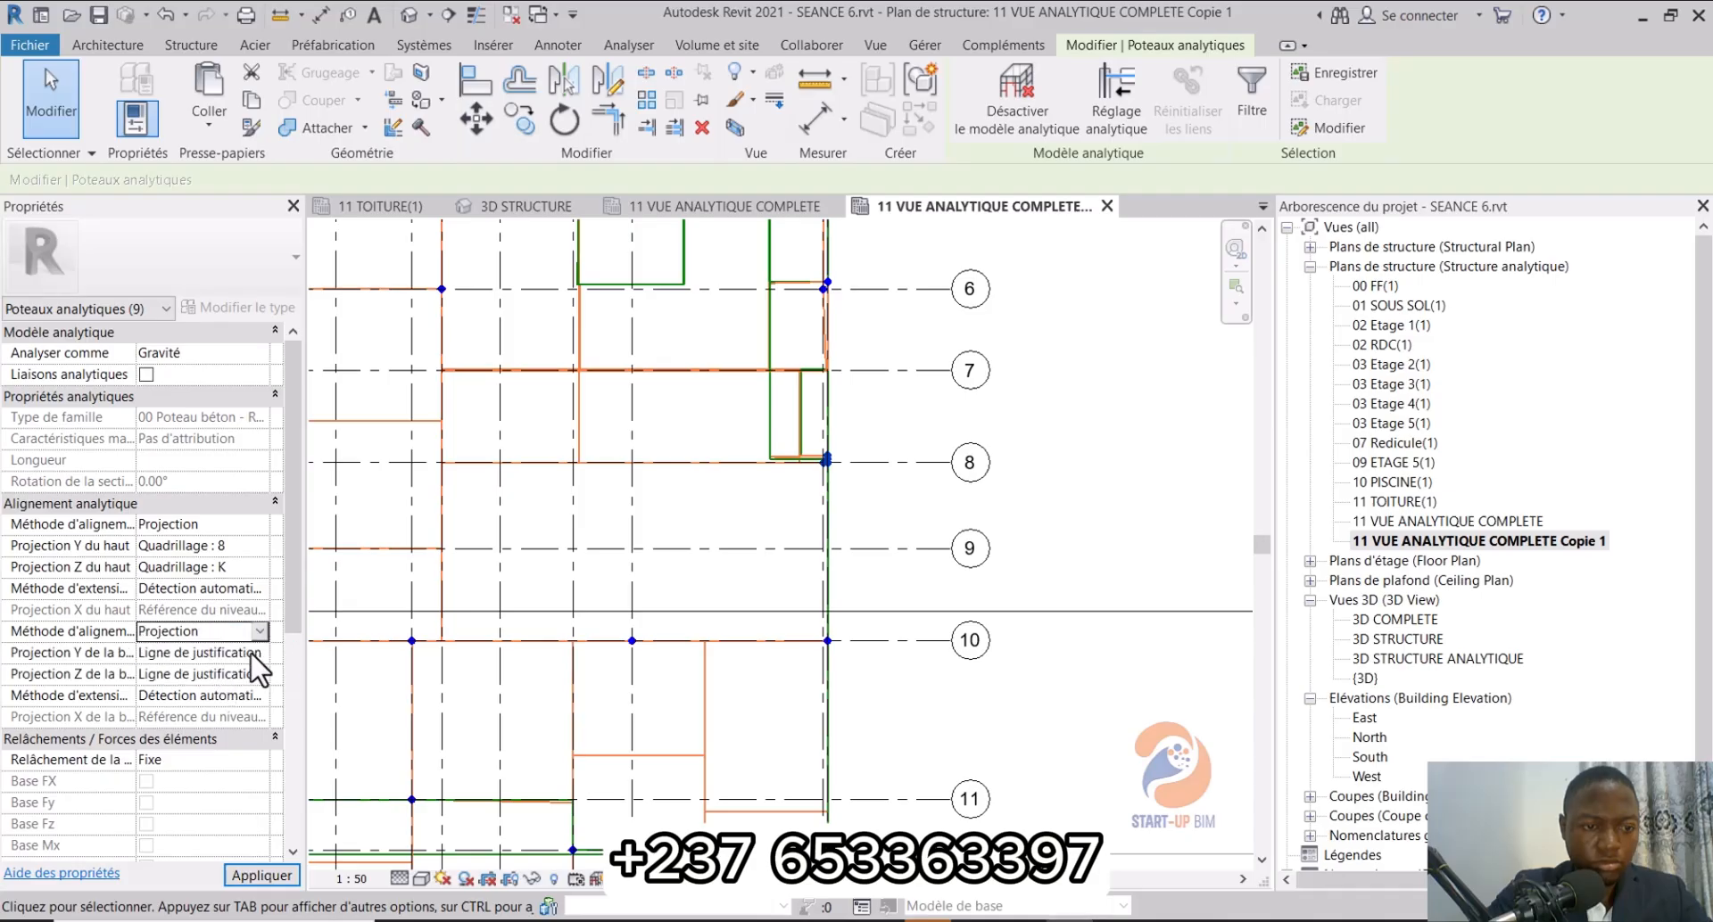
left_click(260, 653)
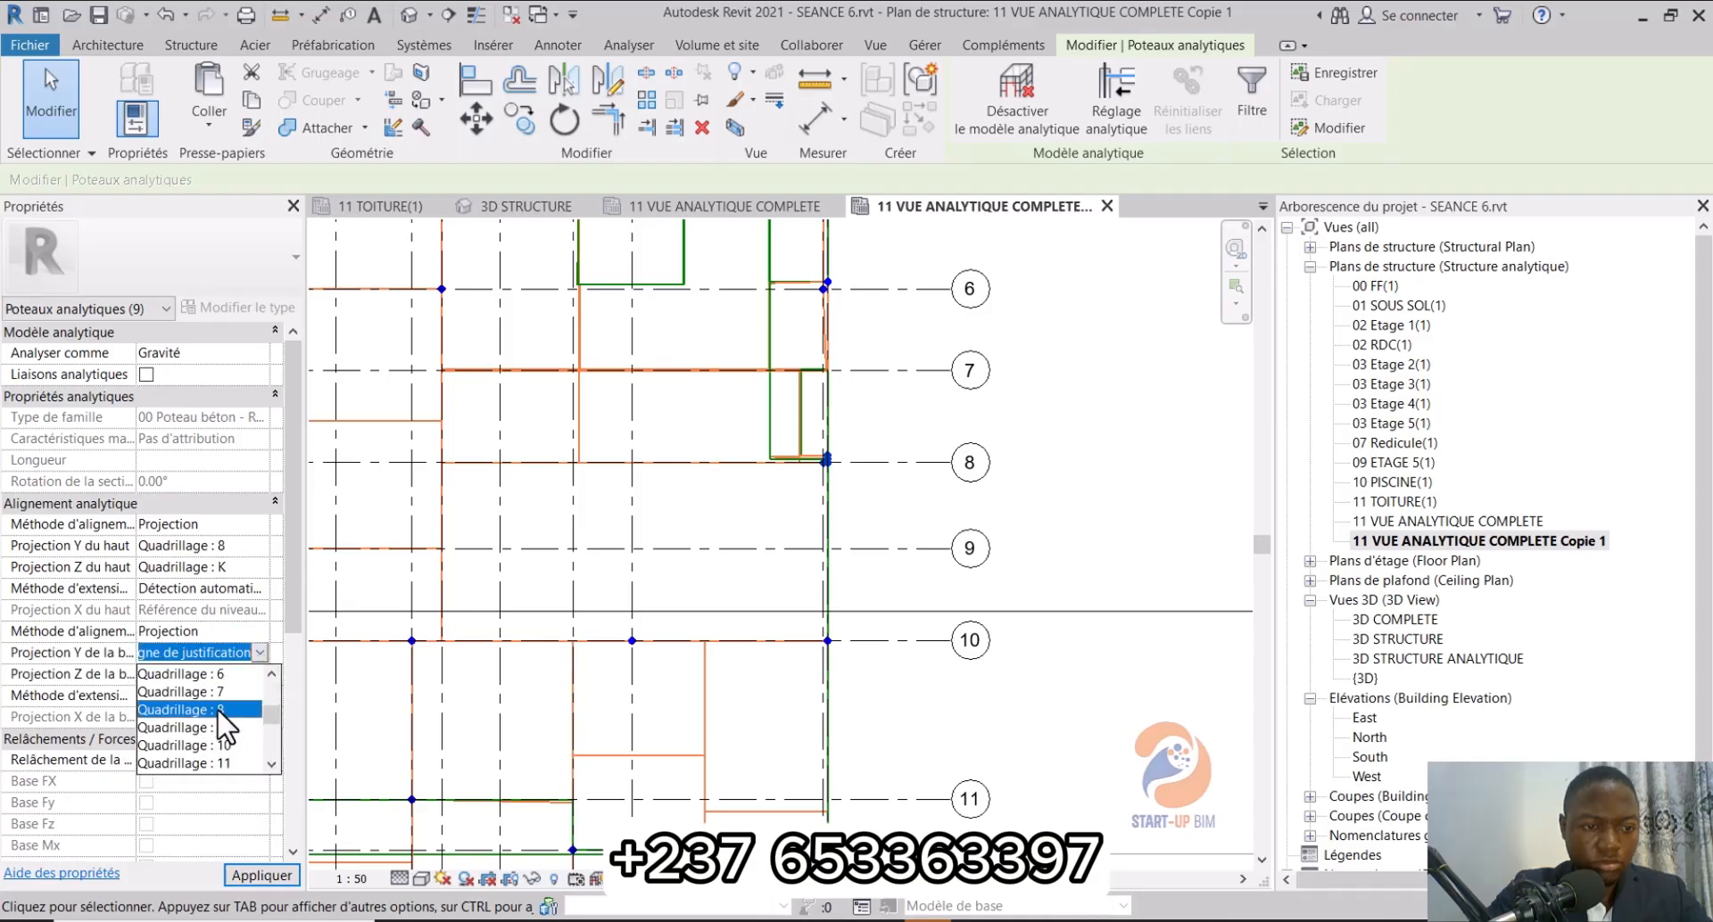
left_click(218, 710)
left_click(260, 675)
scroll(245, 727, "down", 2)
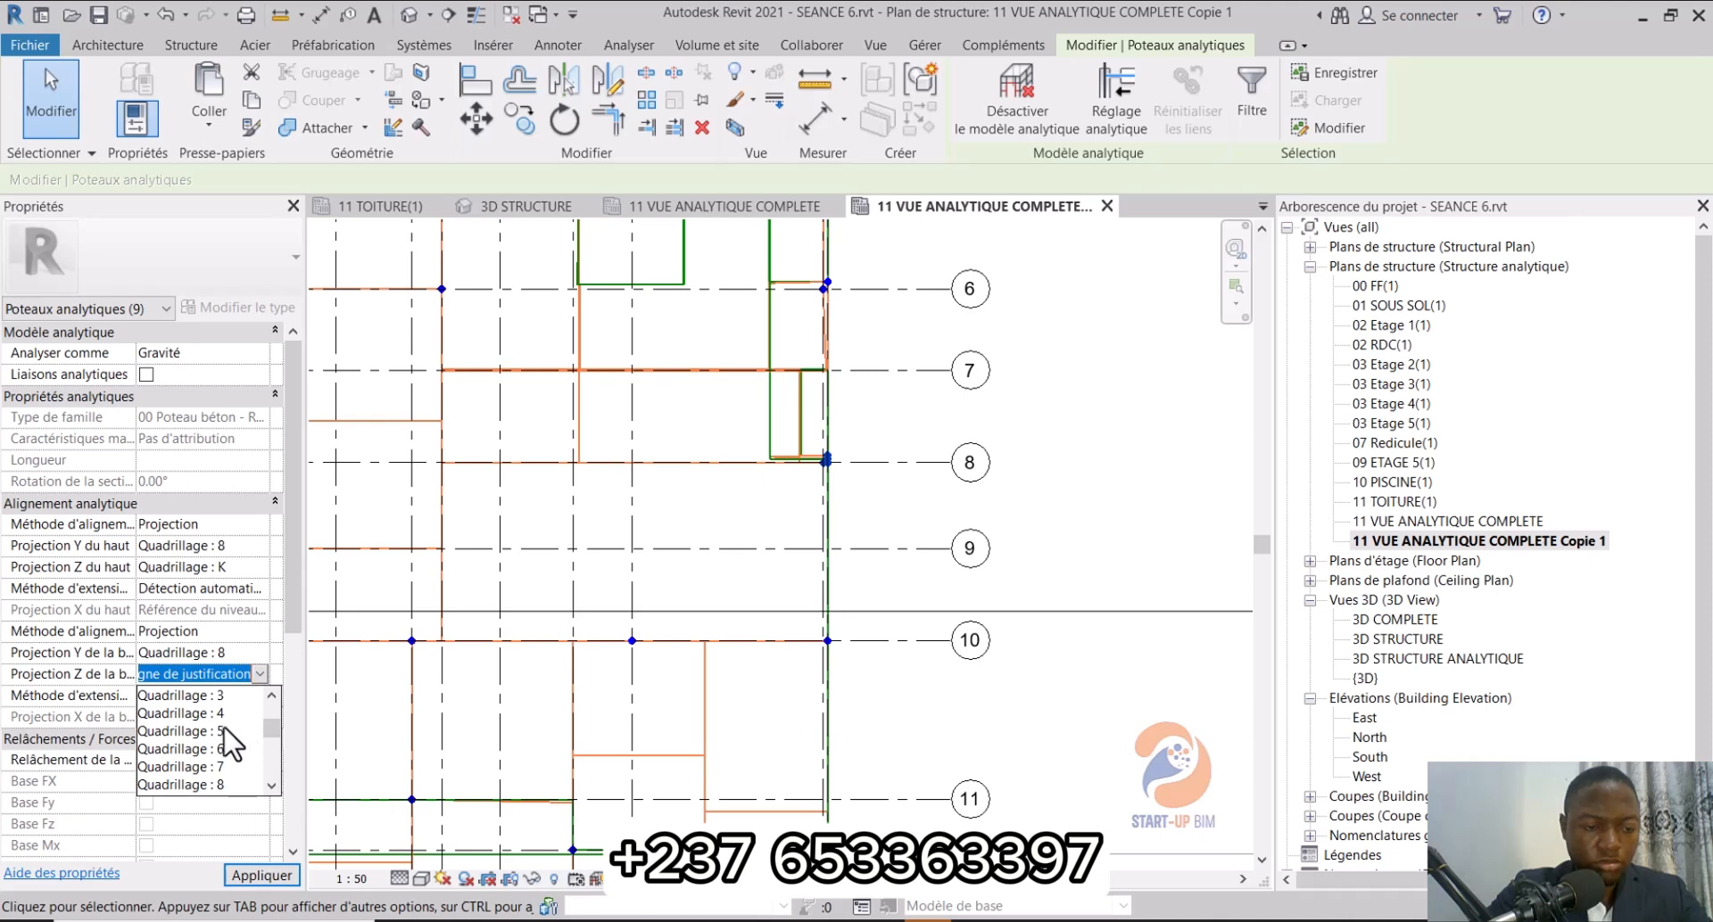
scroll(230, 745, "down", 3)
scroll(230, 769, "down", 3)
left_click(234, 785)
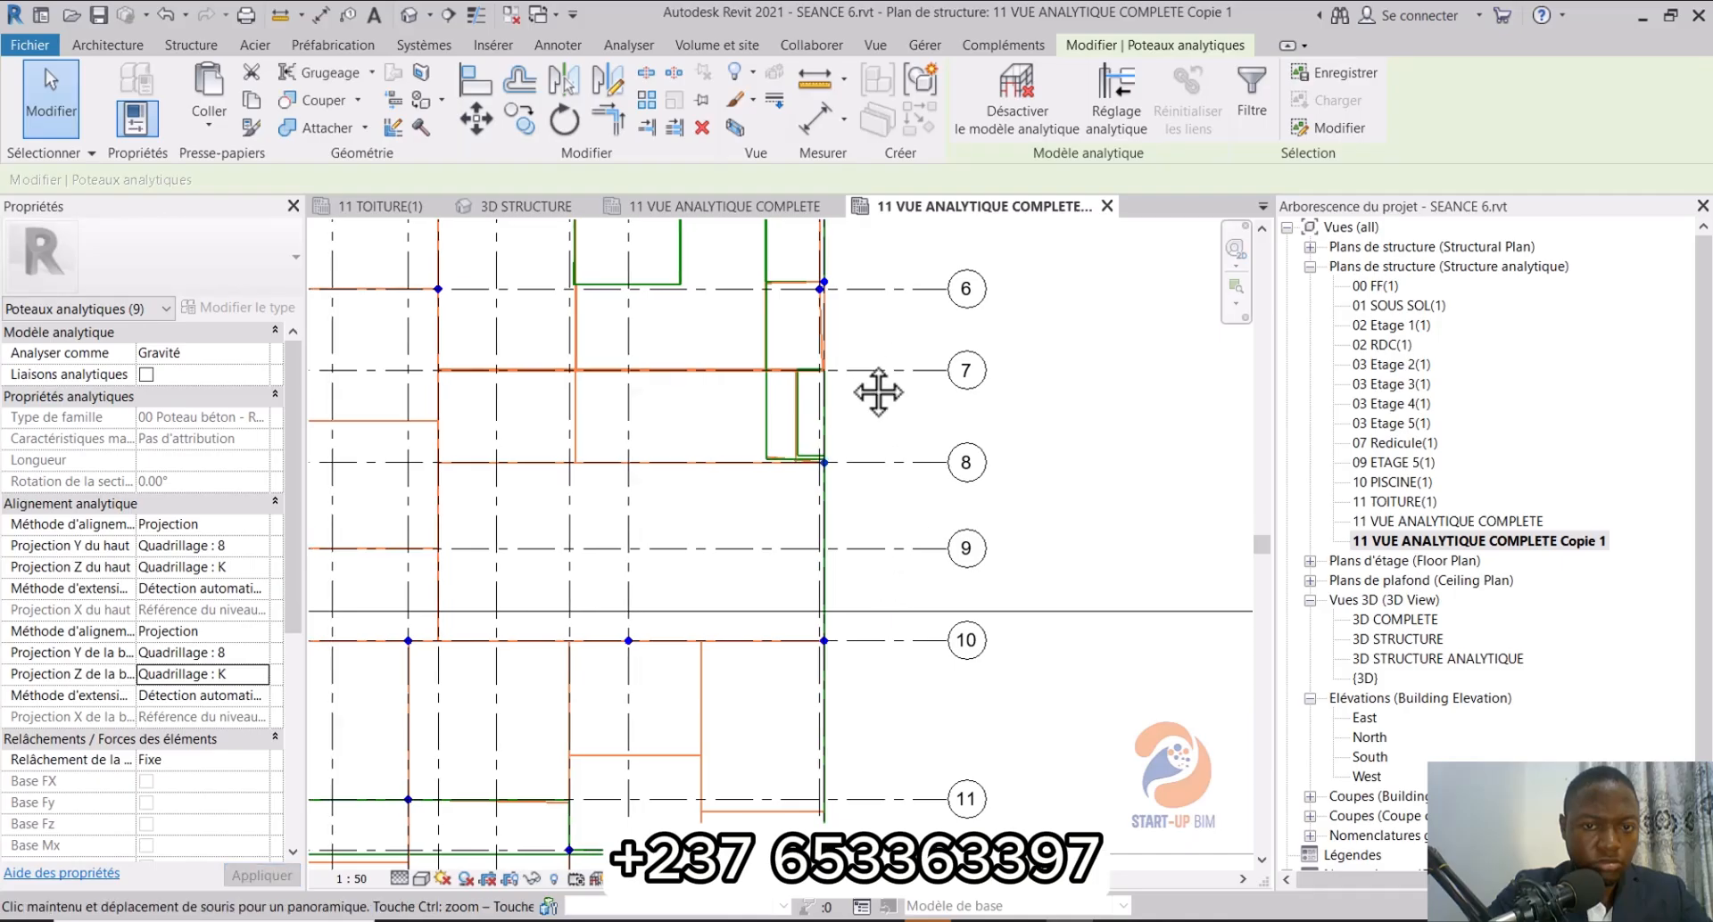
Step: Select the analytical columns at grids K and 6 and set their top alignment to Projection, Y on Quadrillage : 6, Z on Quadrillage : K
middle_click_drag(876, 390, 829, 521)
left_click_drag(762, 415, 815, 478)
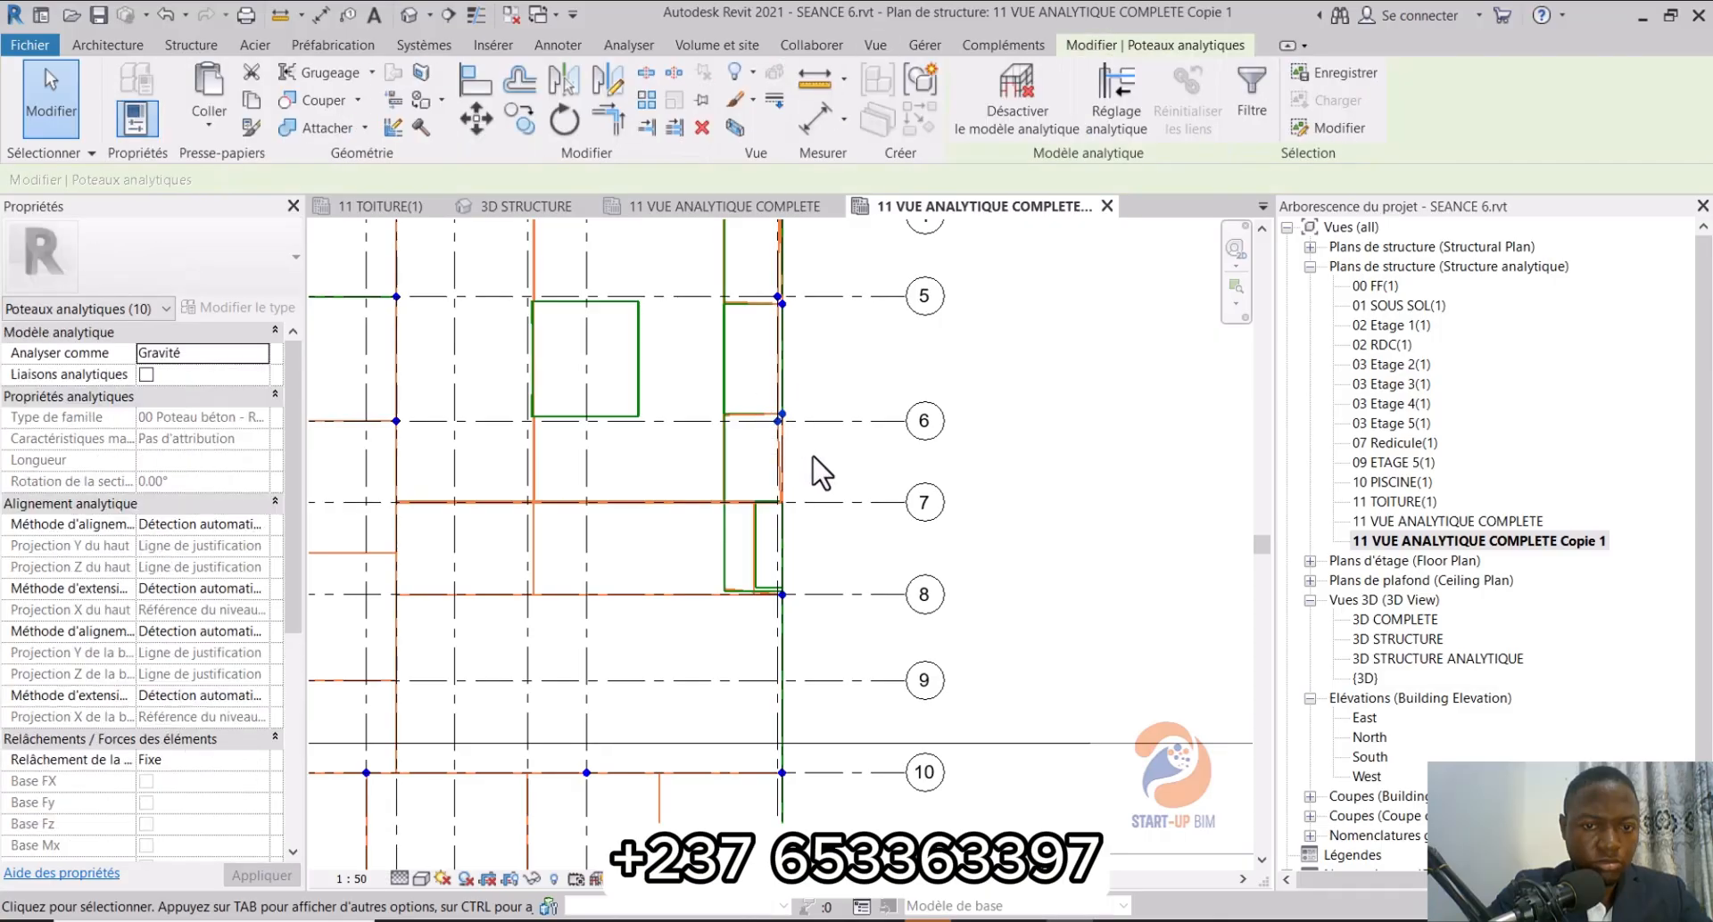
left_click(257, 524)
left_click(241, 545)
left_click(269, 545)
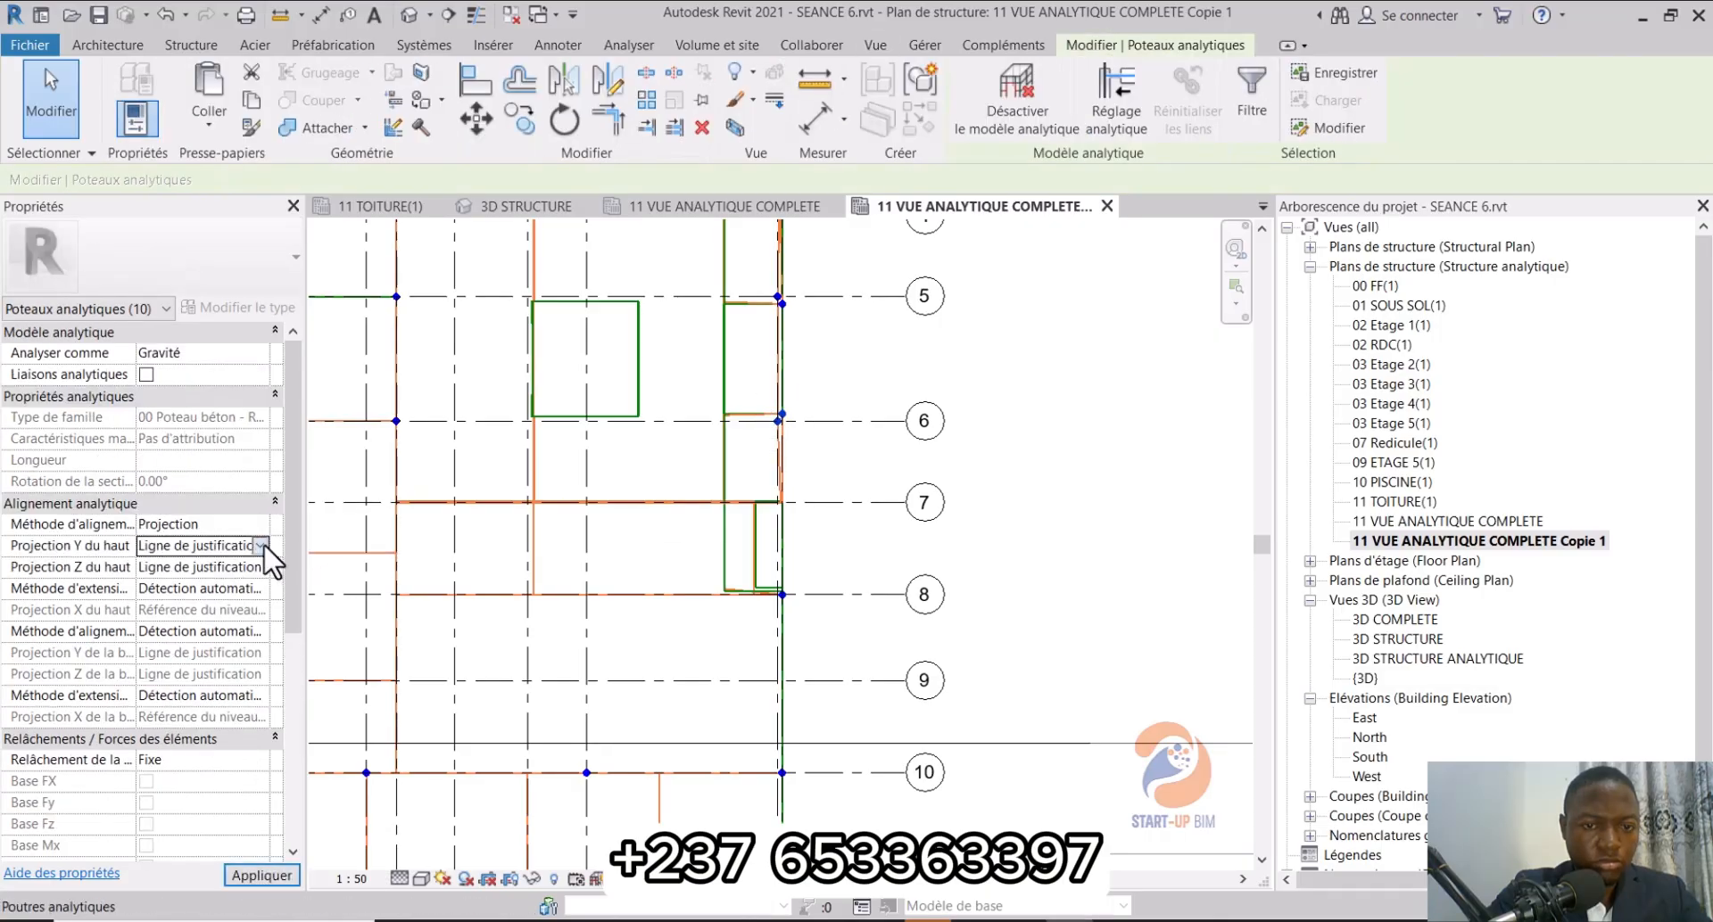
left_click(260, 545)
scroll(237, 629, "down", 3)
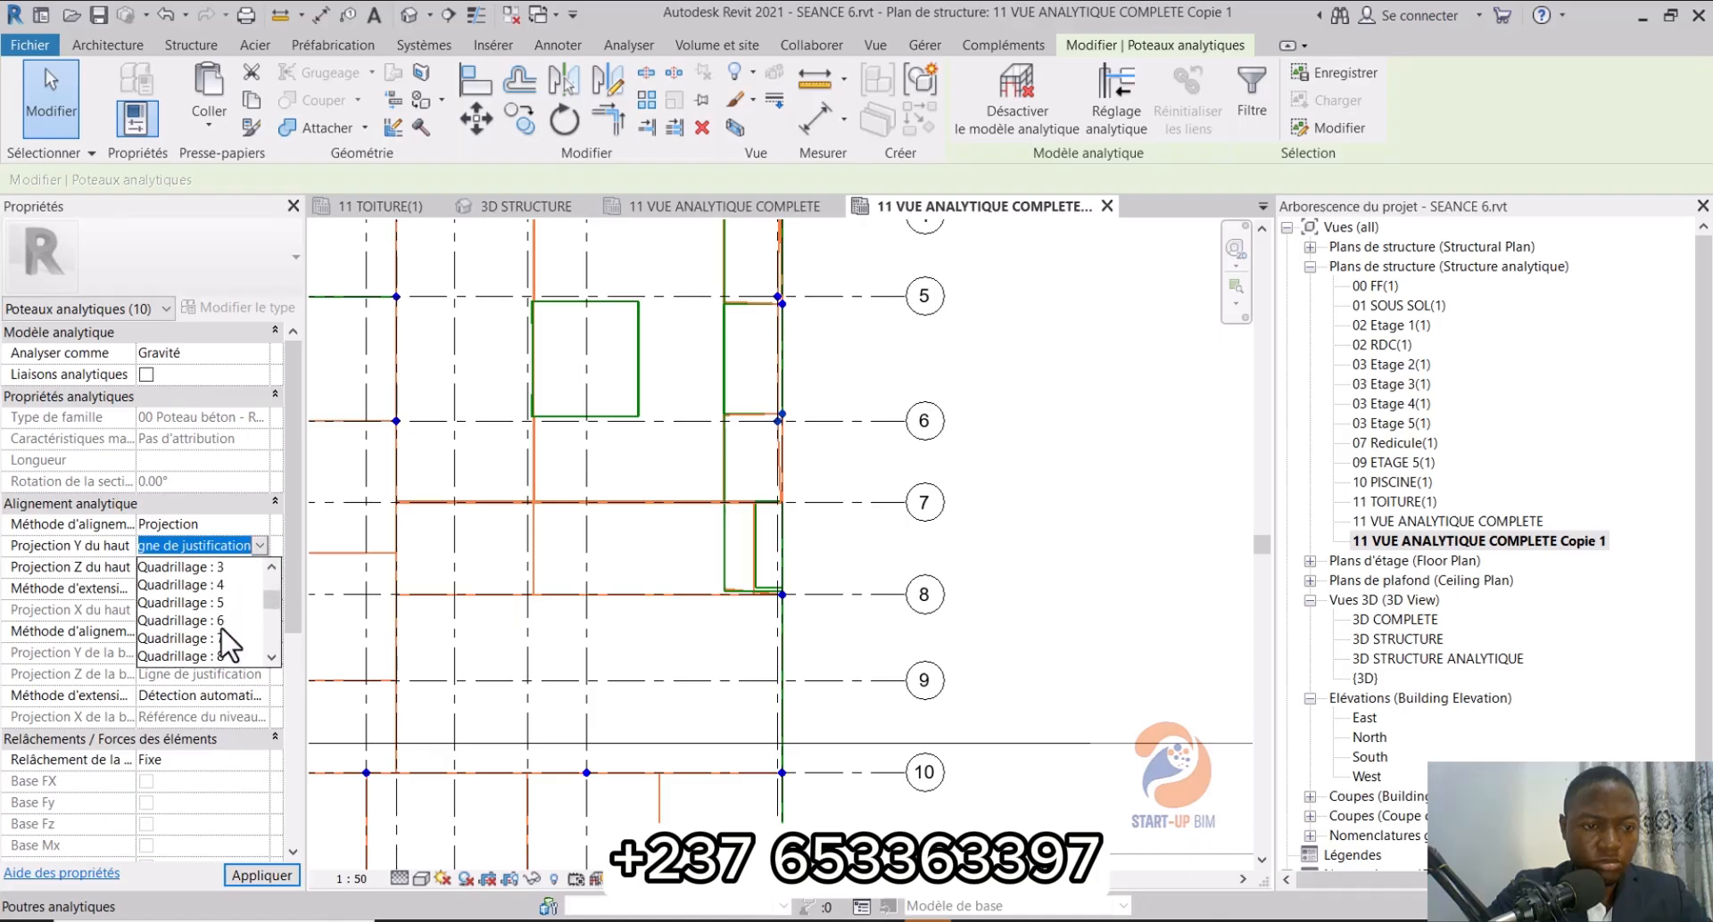
left_click(227, 622)
left_click(259, 567)
scroll(237, 647, "down", 5)
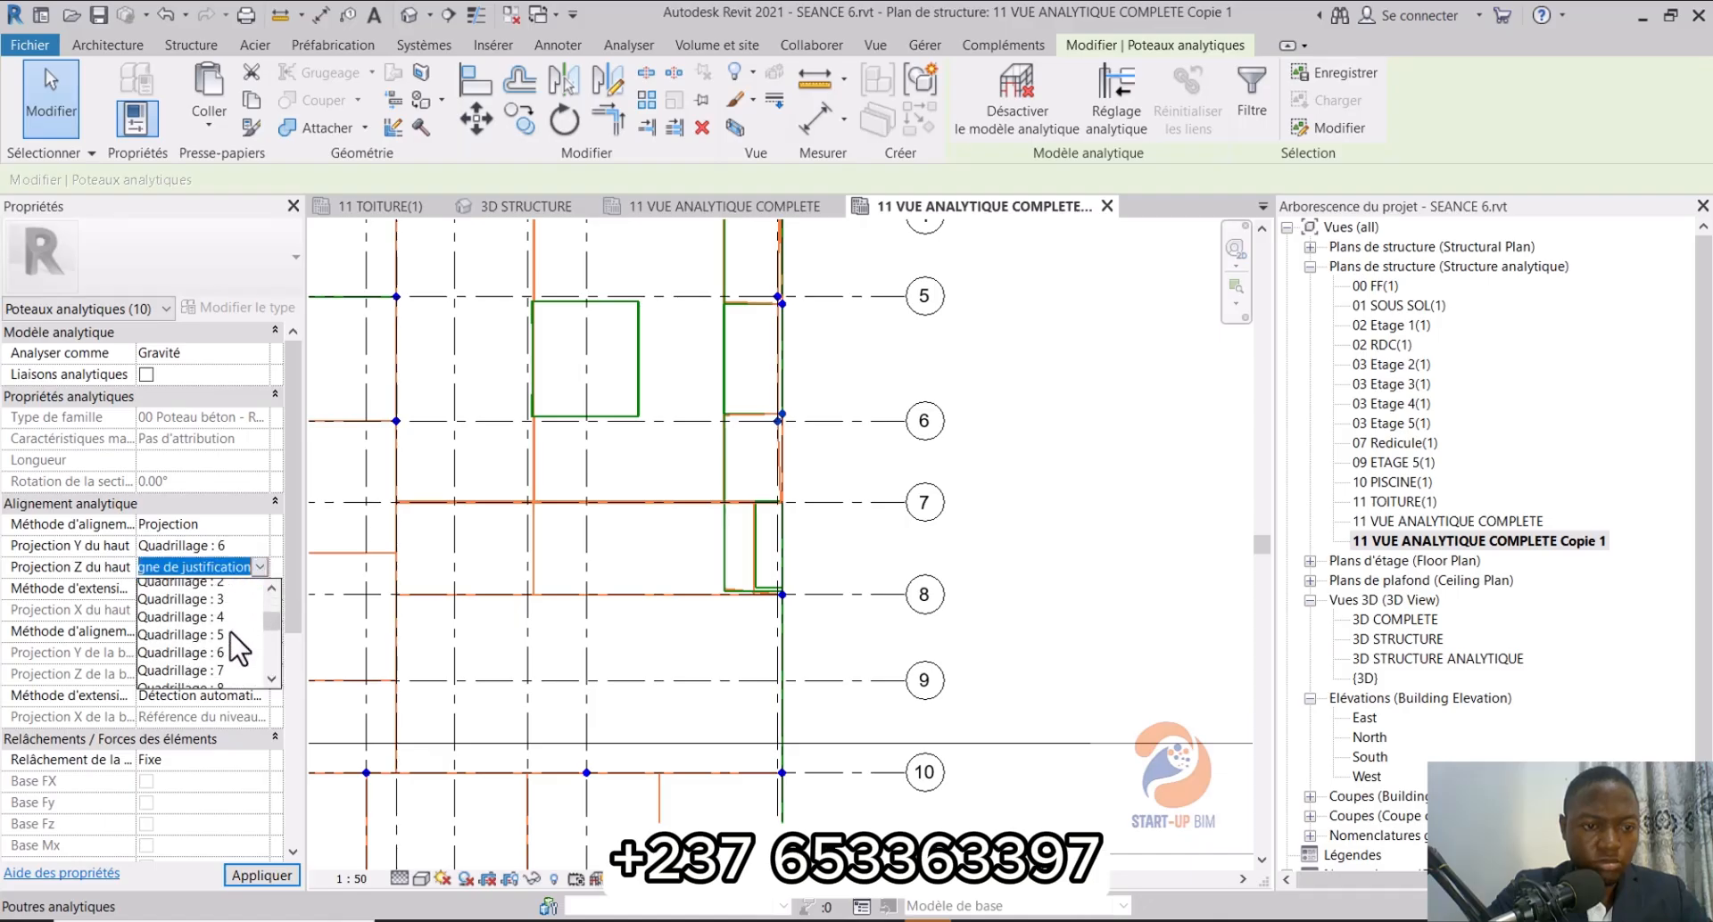
scroll(230, 639, "down", 3)
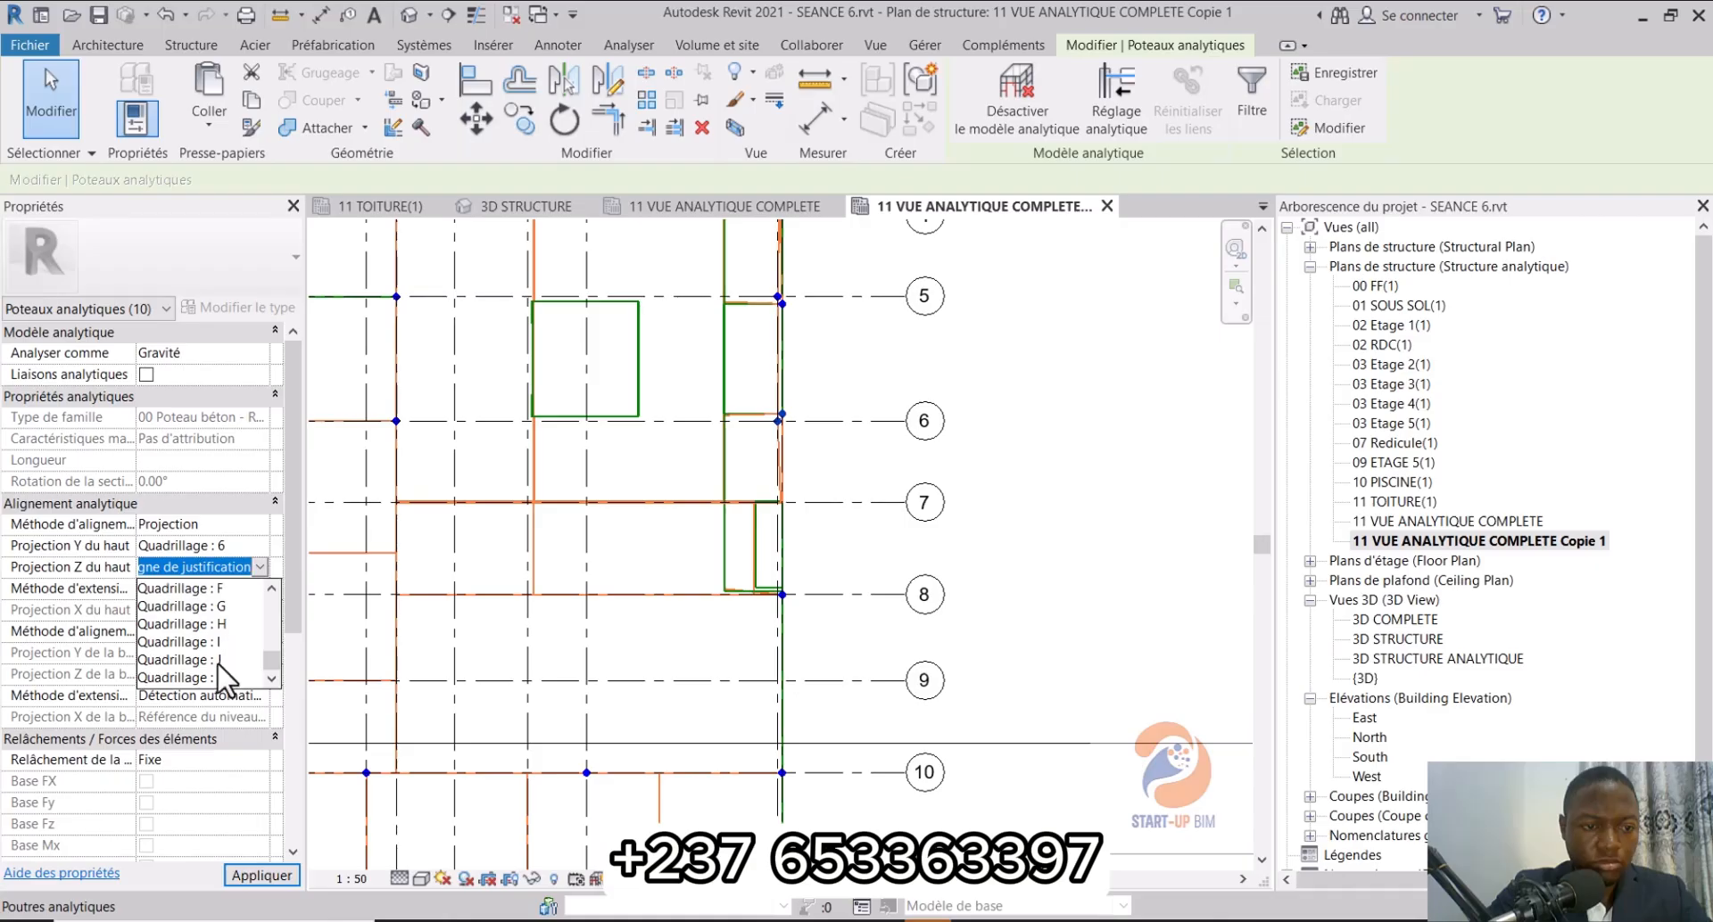
left_click(220, 672)
Step: Set the K-6 columns' base alignment to Projection, with Y on Quadrillage : 6 and Z on Quadrillage : K
left_click(260, 633)
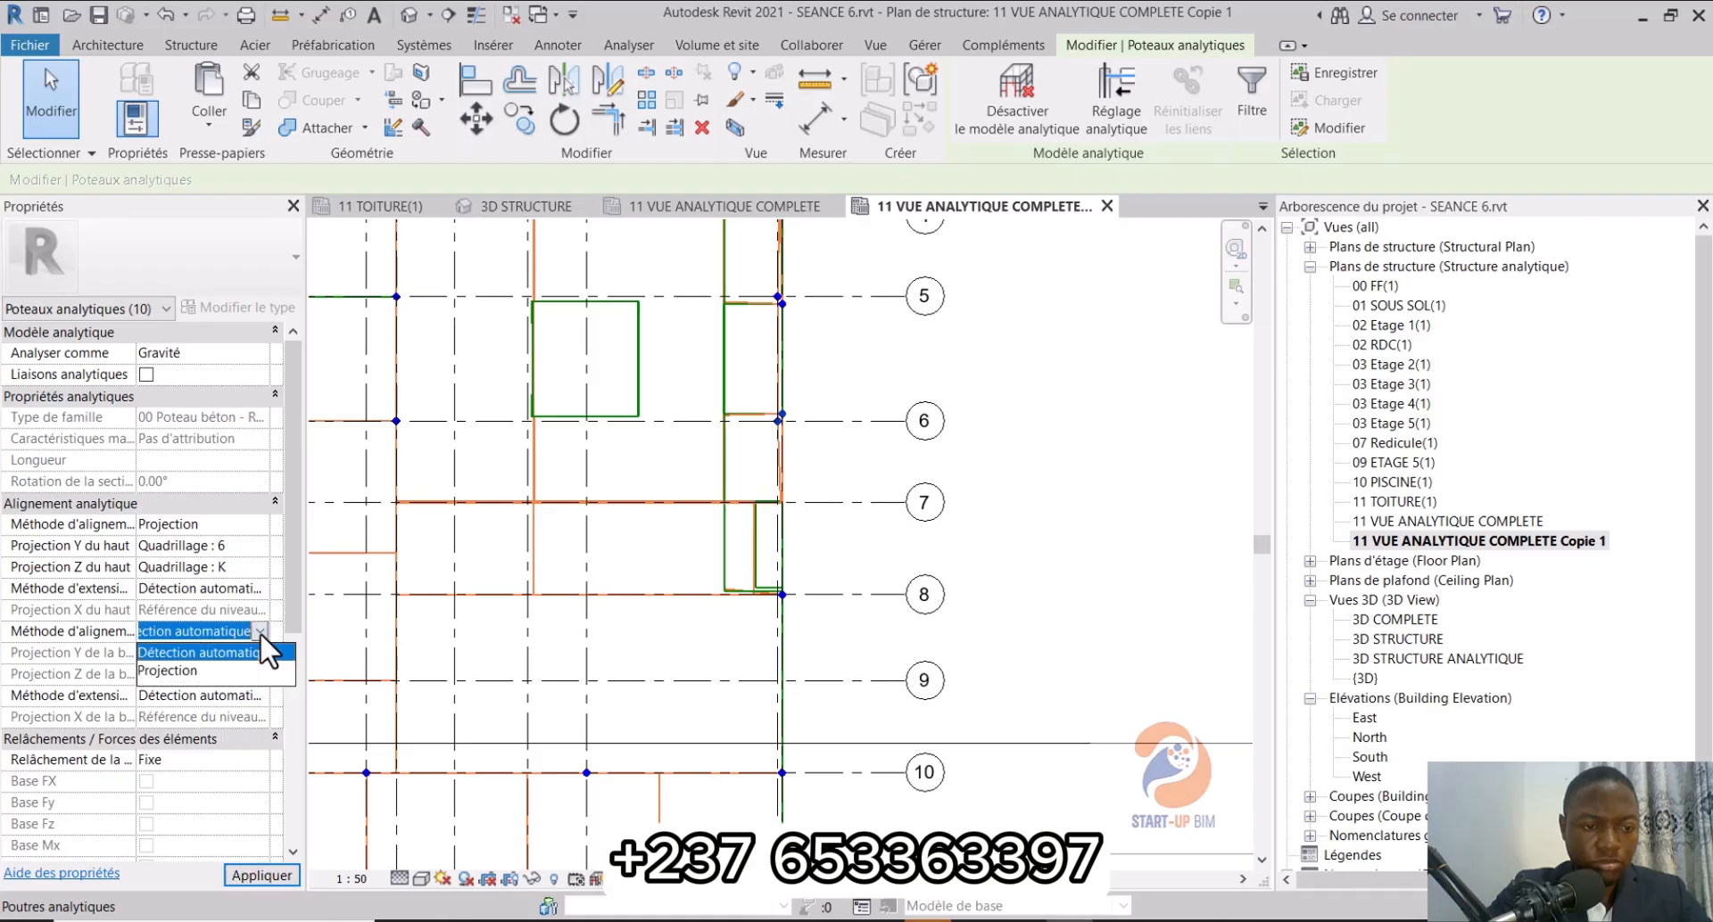
left_click(220, 671)
left_click(259, 653)
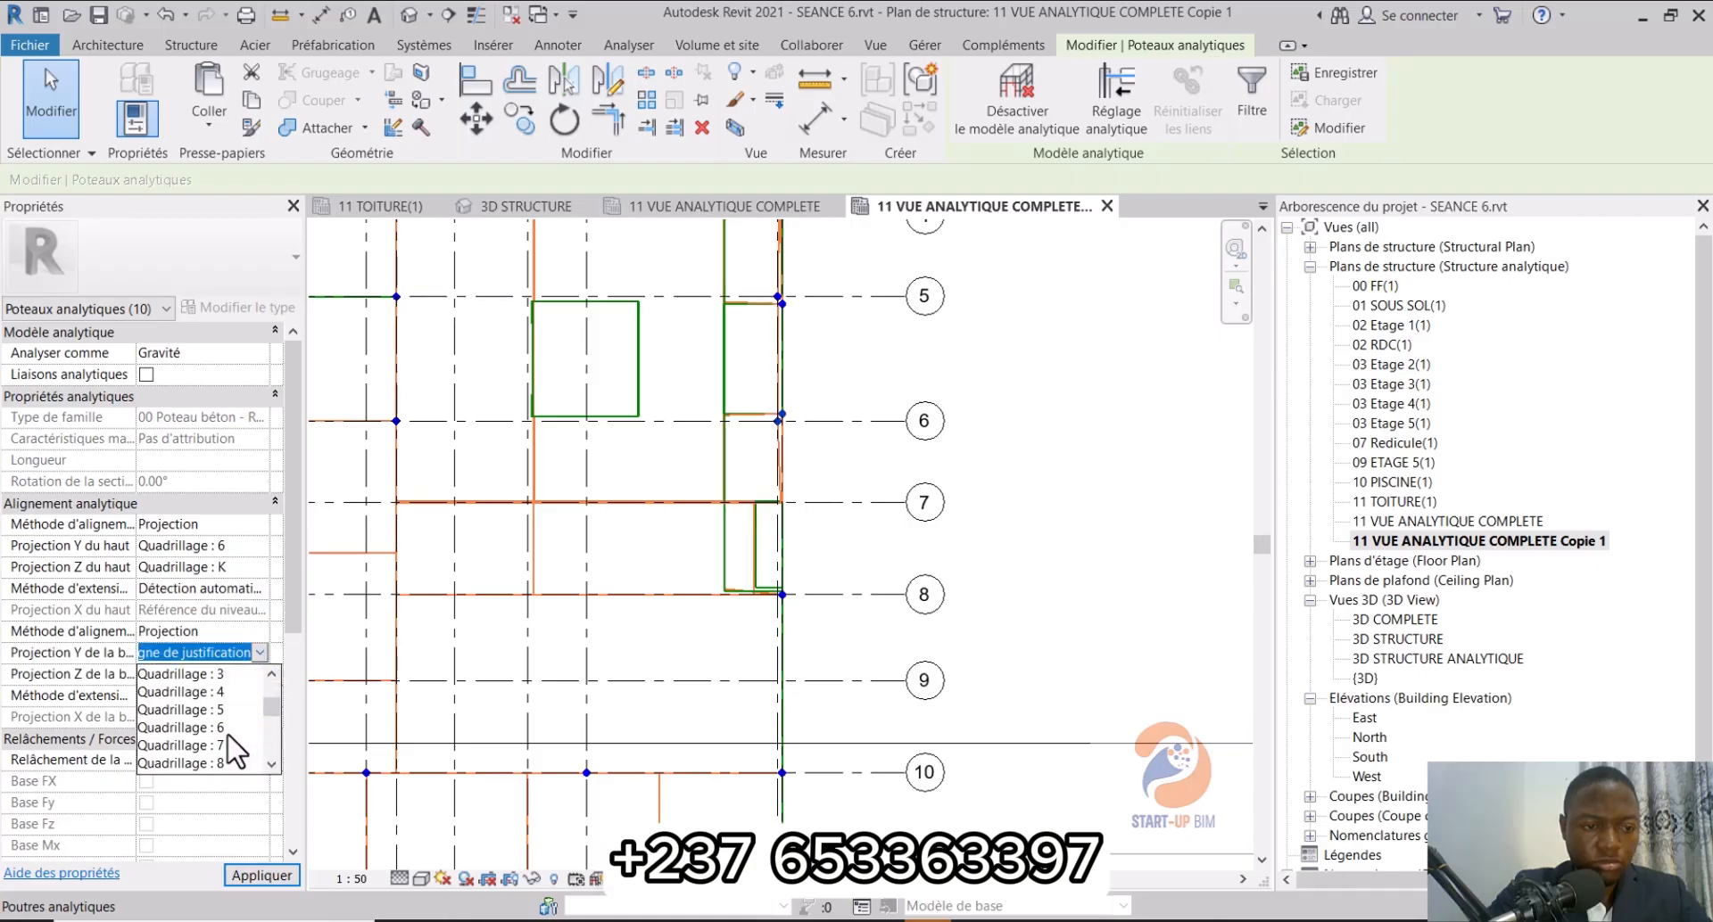
left_click(222, 724)
left_click(260, 674)
scroll(277, 726, "down", 2)
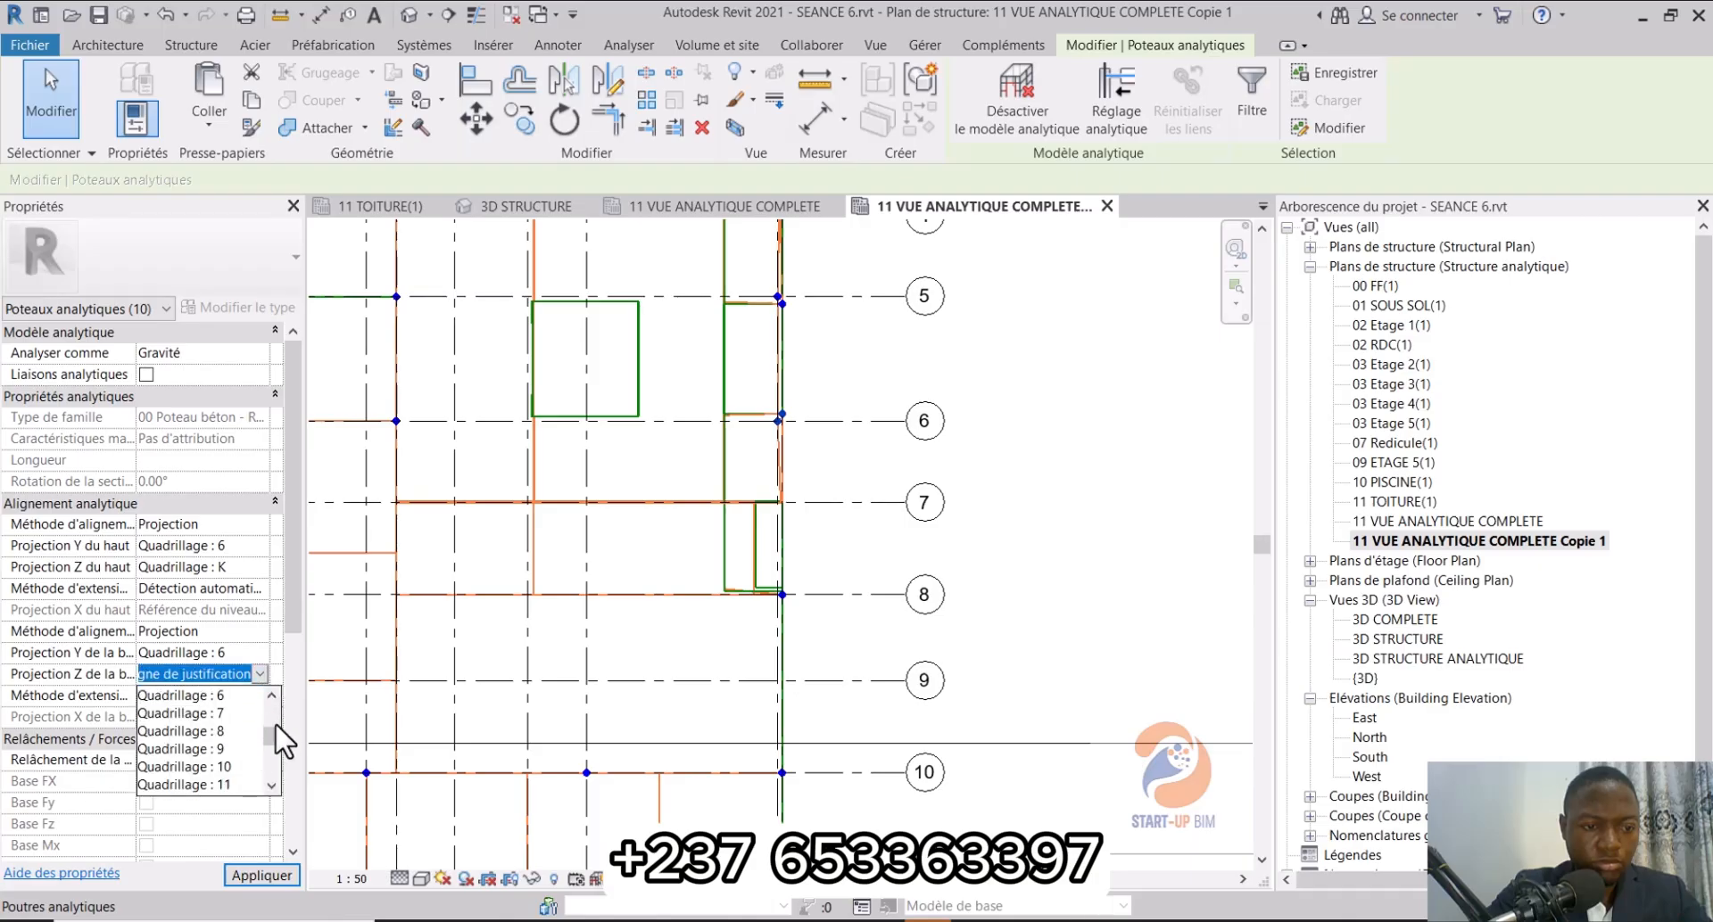
scroll(224, 740, "down", 5)
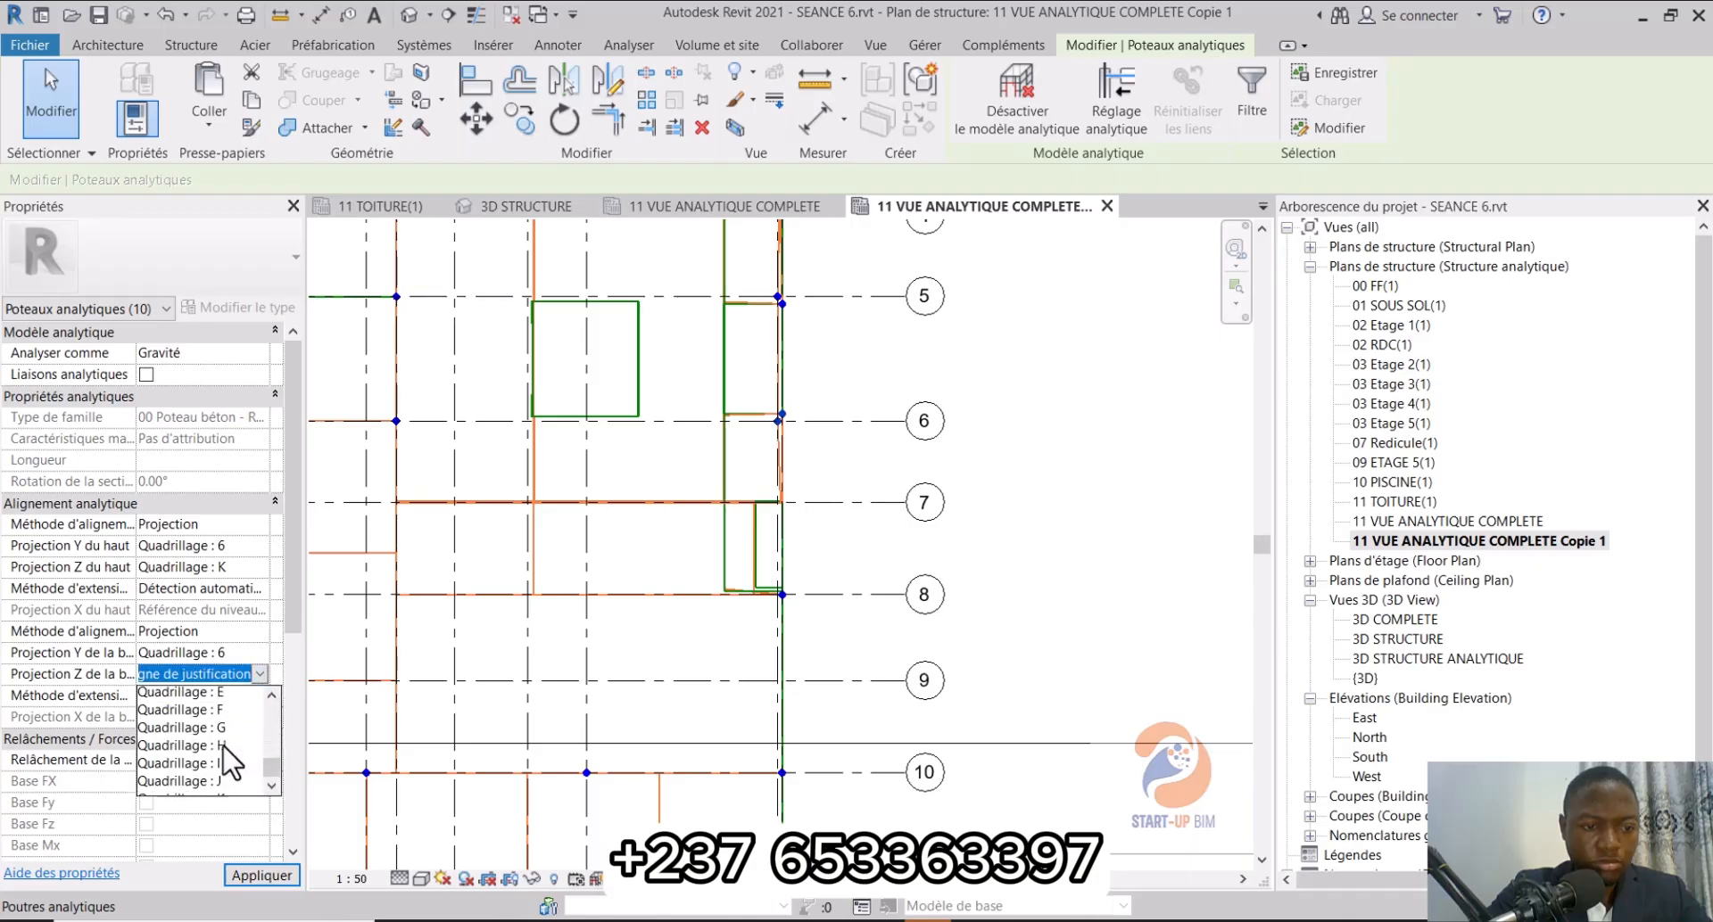
left_click(221, 784)
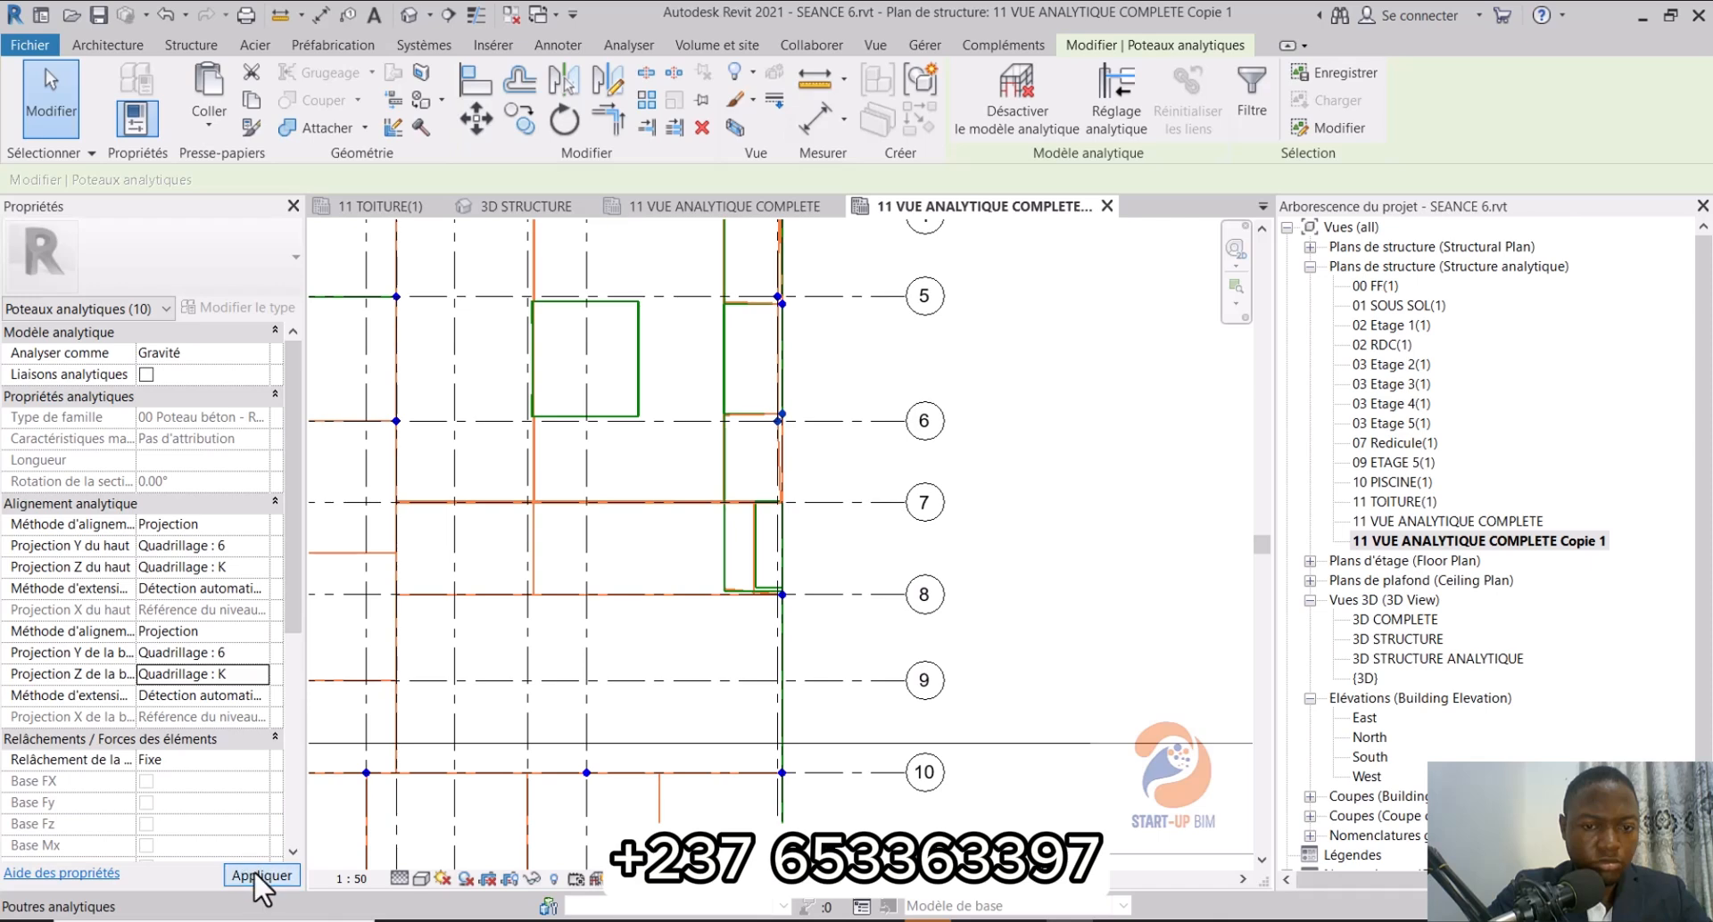
Step: Select the analytical columns at grids K and 5 and set their top alignment to Projection, Y on Quadrillage : 5, Z on Quadrillage : K
scroll(803, 384, "up", 1)
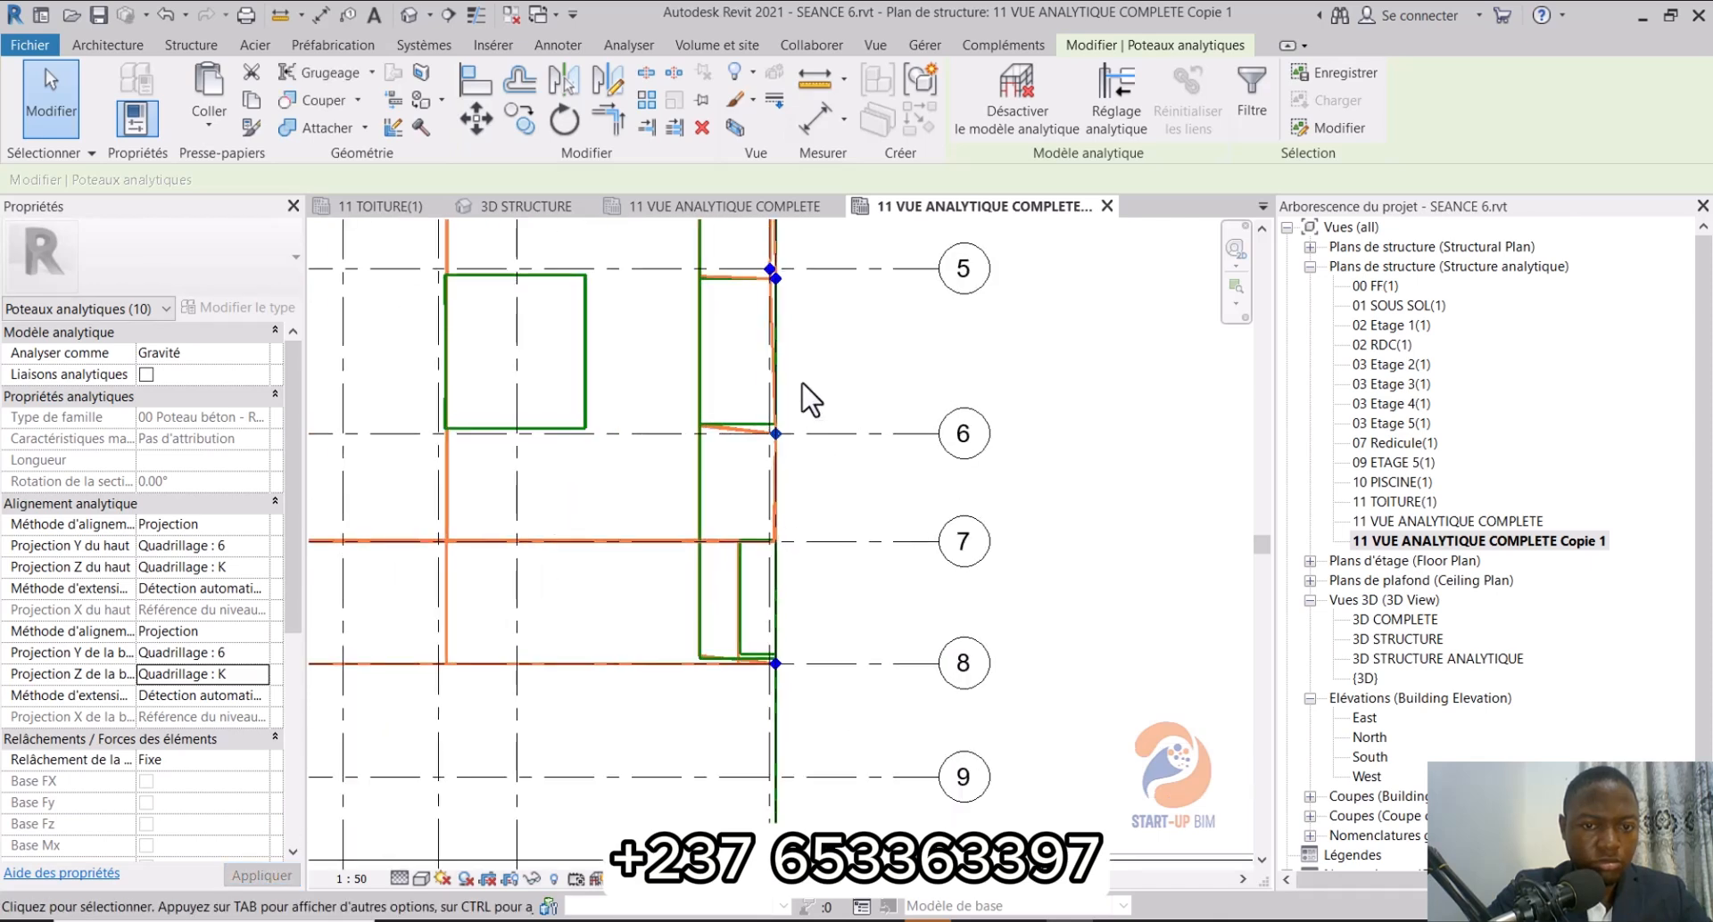
middle_click_drag(801, 357, 793, 500)
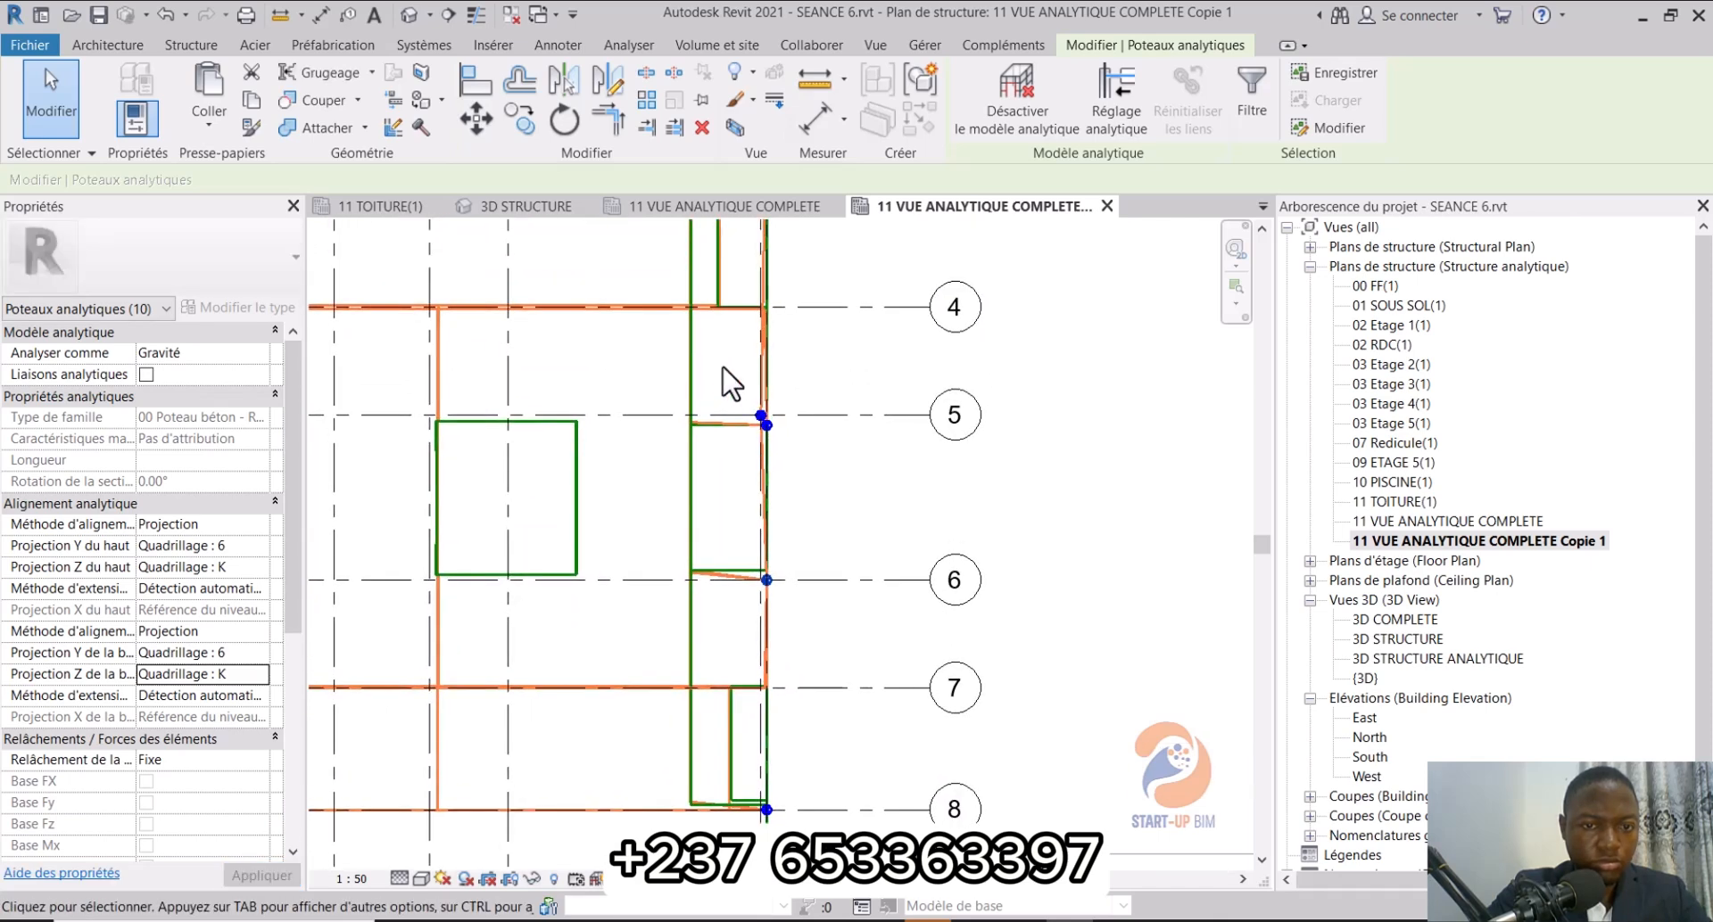
left_click_drag(723, 365, 817, 493)
scroll(817, 493, "down", 1)
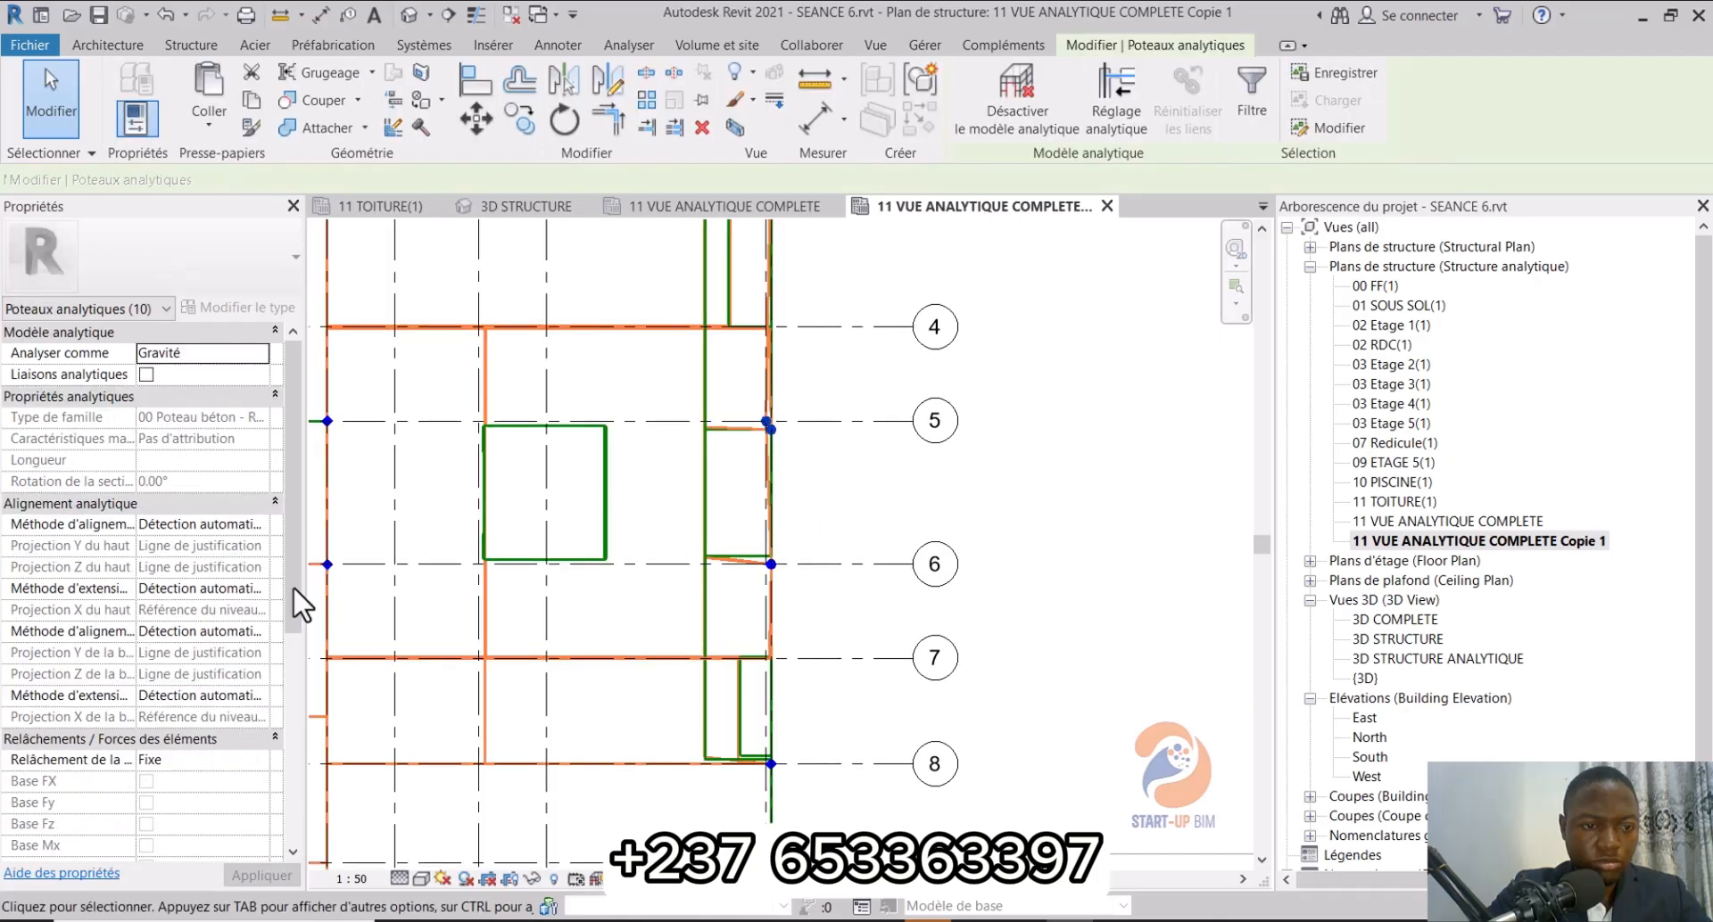
left_click(259, 524)
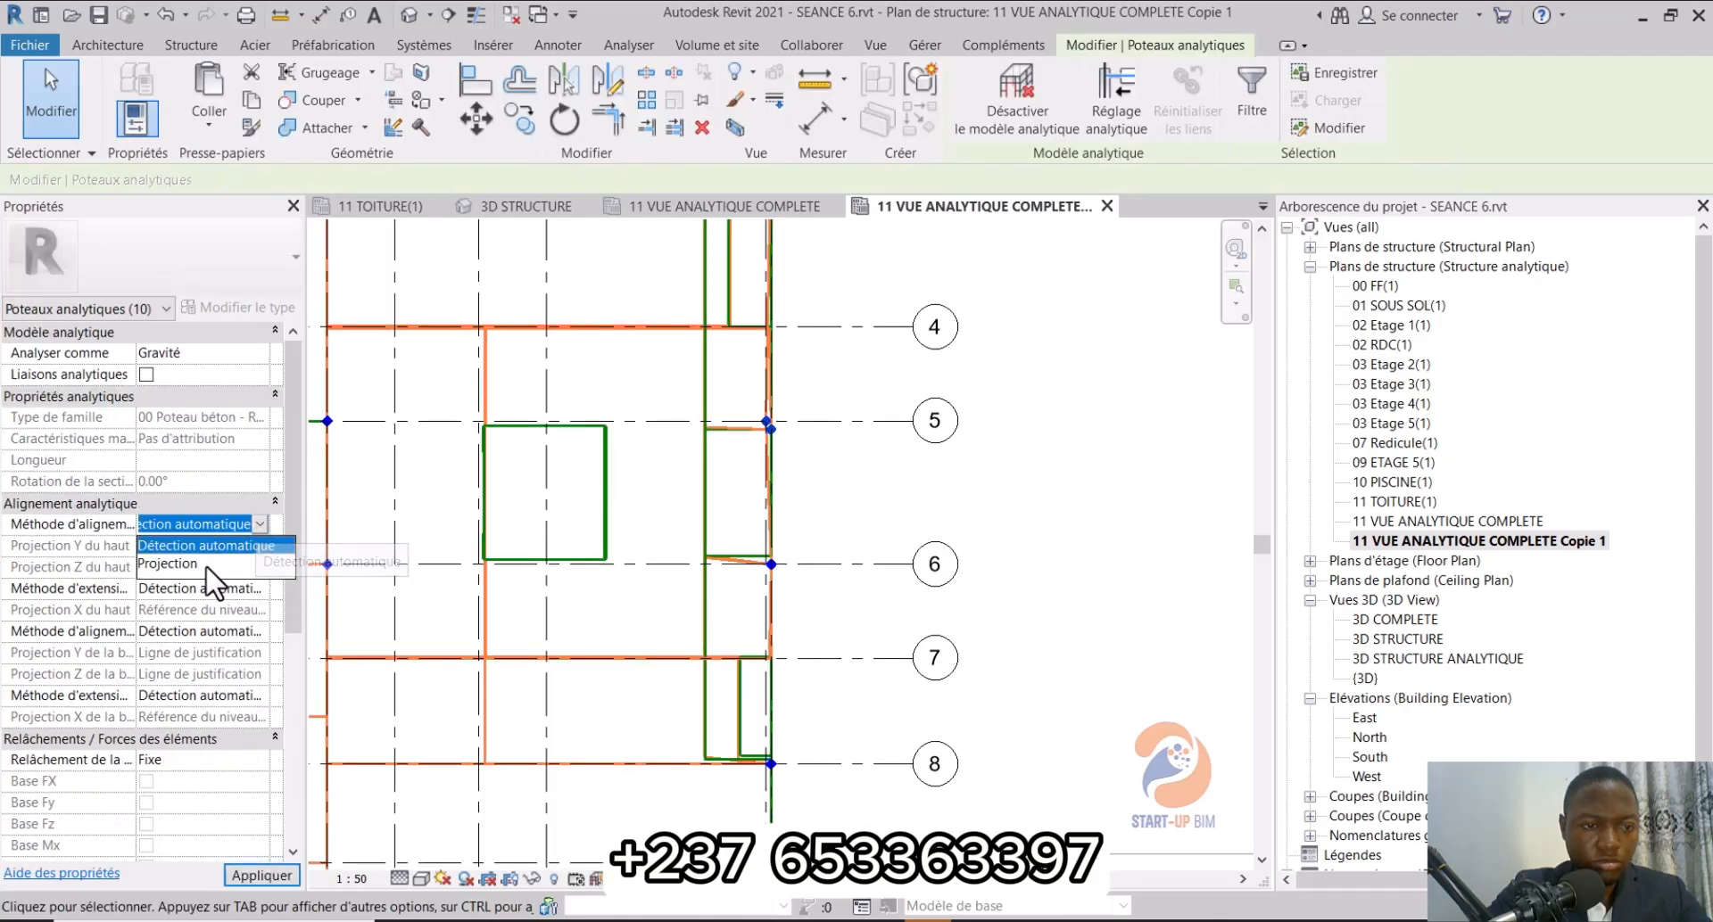
left_click(253, 575)
left_click(254, 546)
left_click(259, 546)
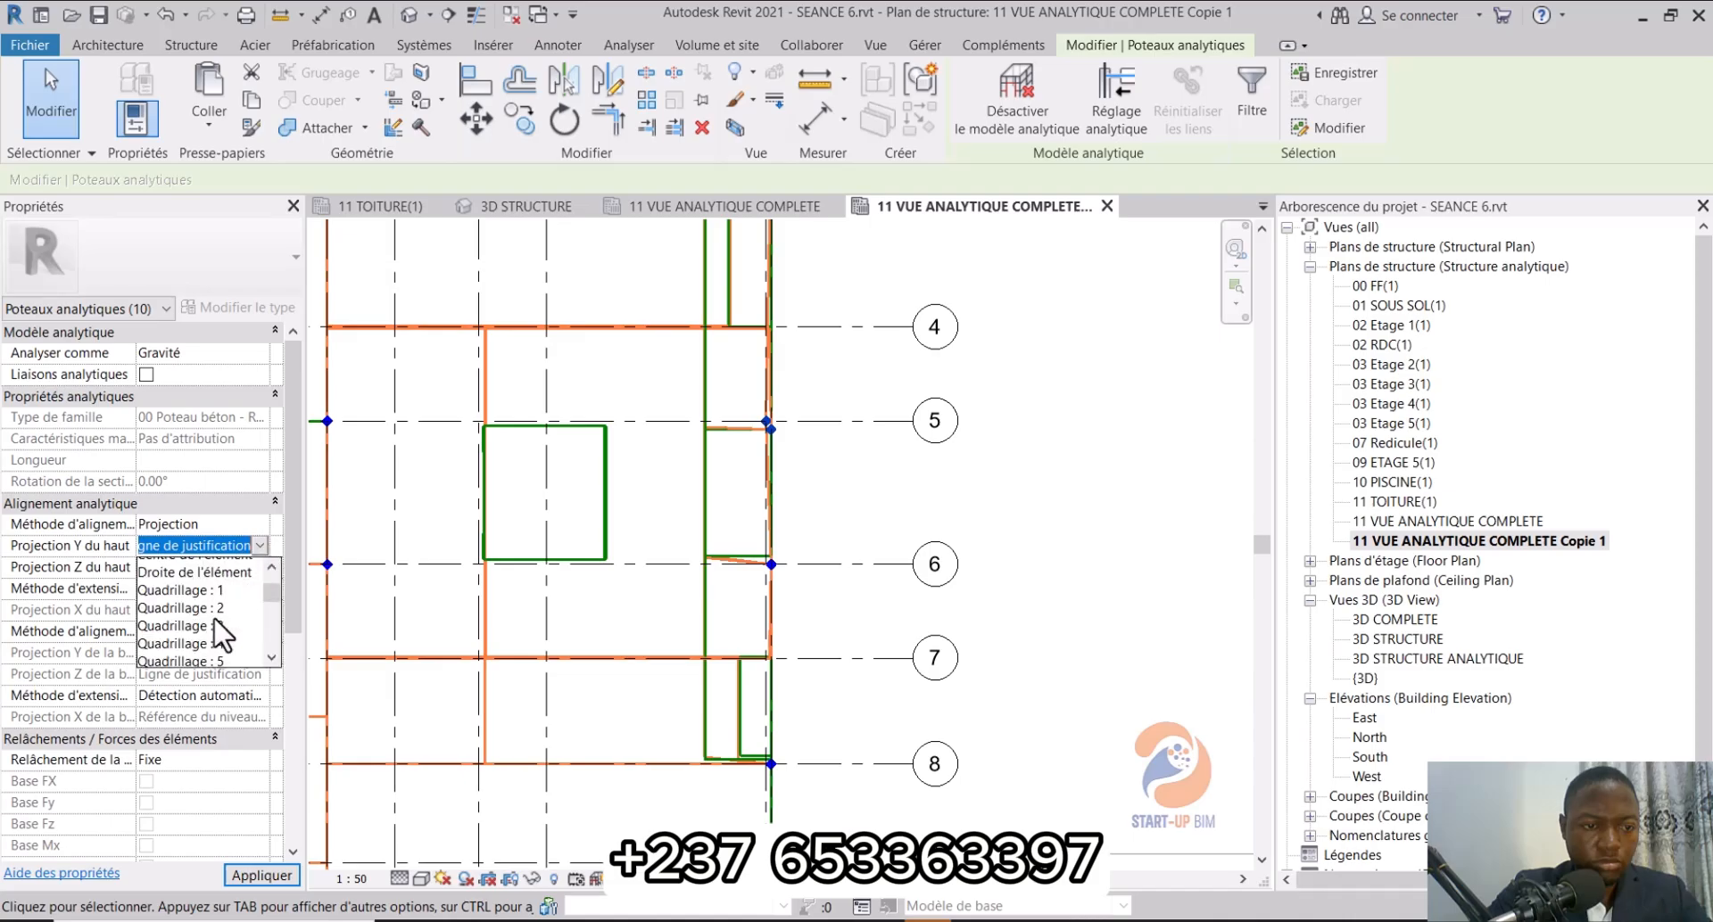
left_click(229, 623)
left_click(260, 569)
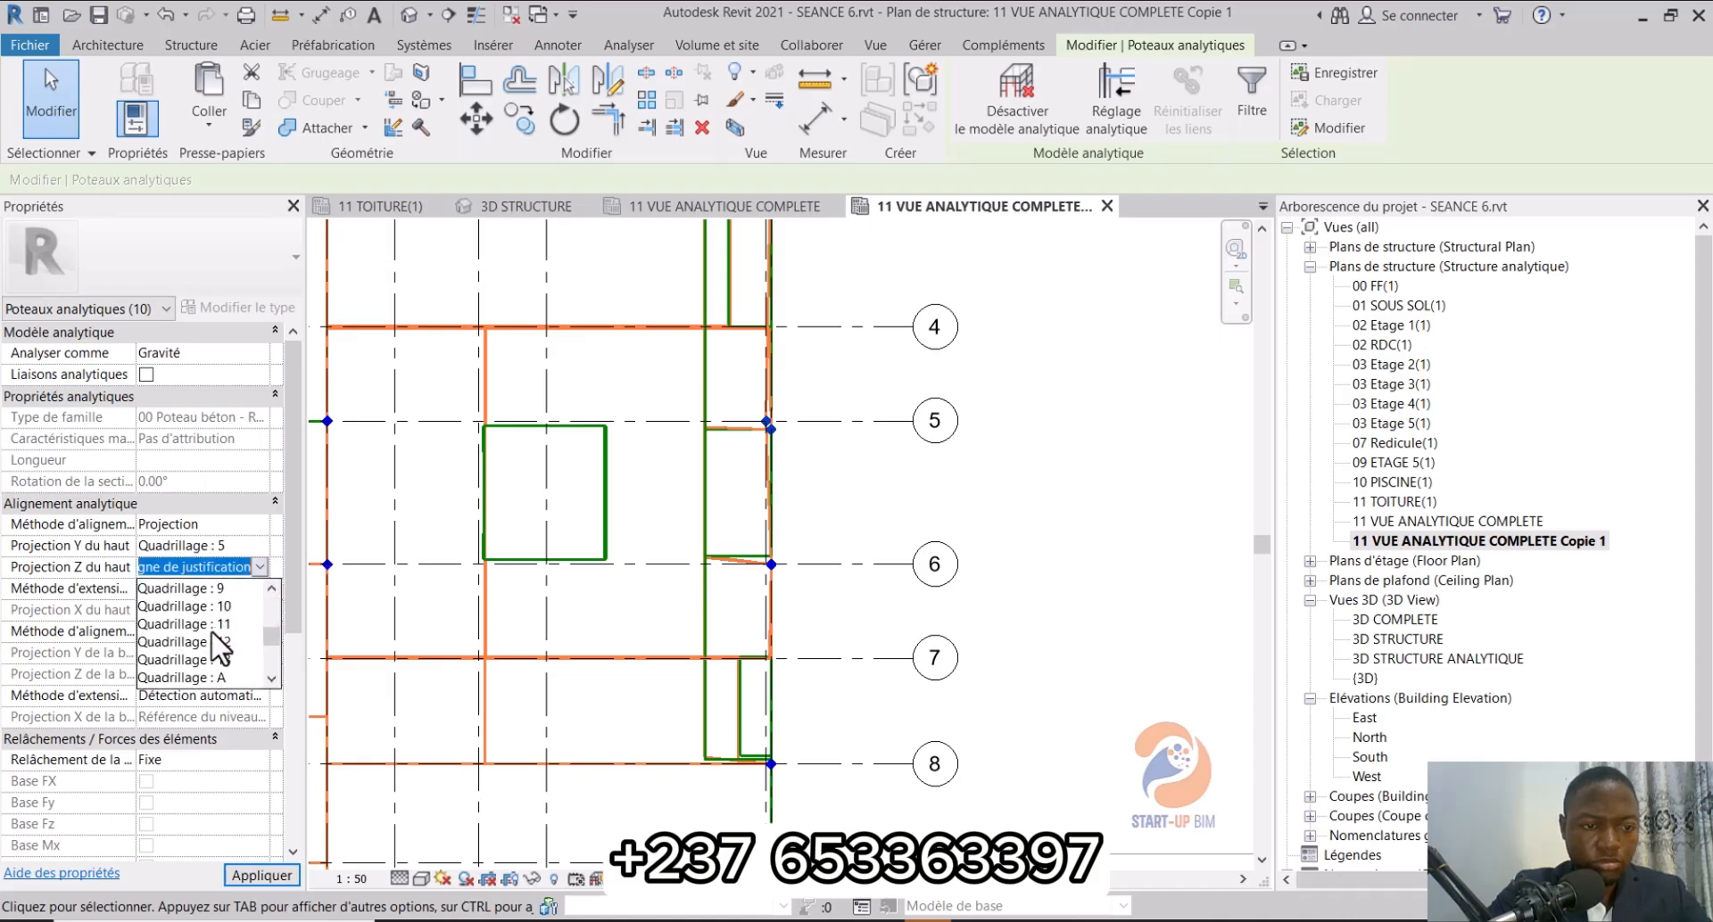
scroll(218, 647, "down", 4)
left_click(223, 678)
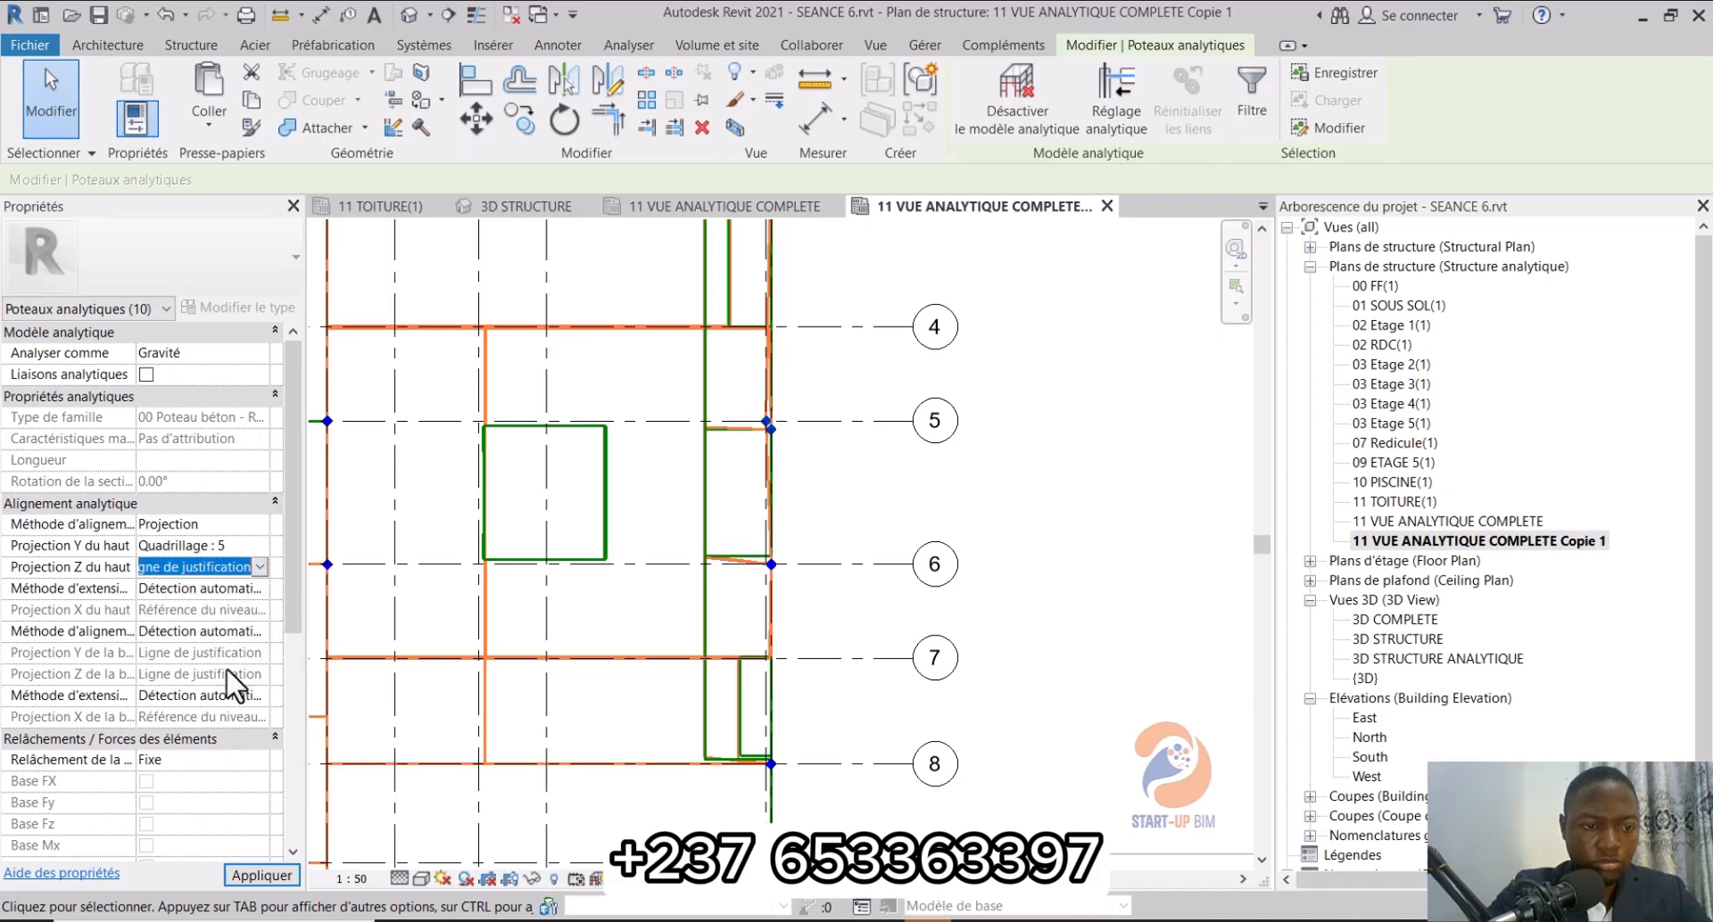
Step: Set the K-5 columns' base alignment to Projection, with Y on Quadrillage : 5 and Z on Quadrillage : K, and apply it
left_click(259, 631)
left_click(234, 671)
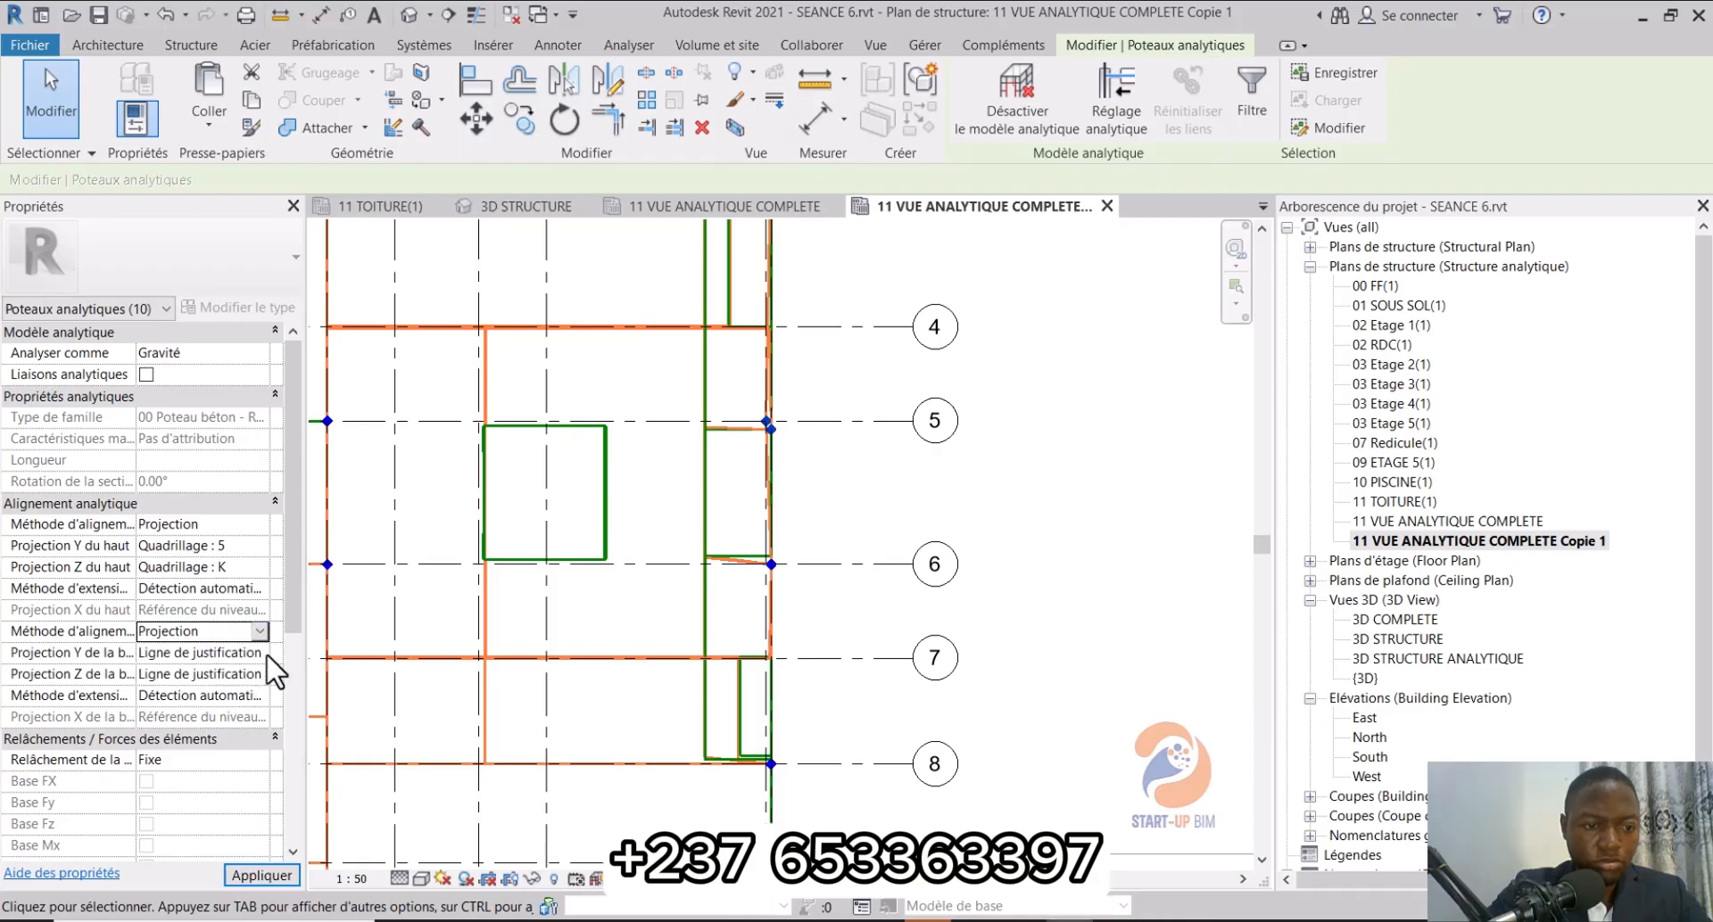
left_click(259, 652)
scroll(253, 734, "down", 2)
left_click(224, 710)
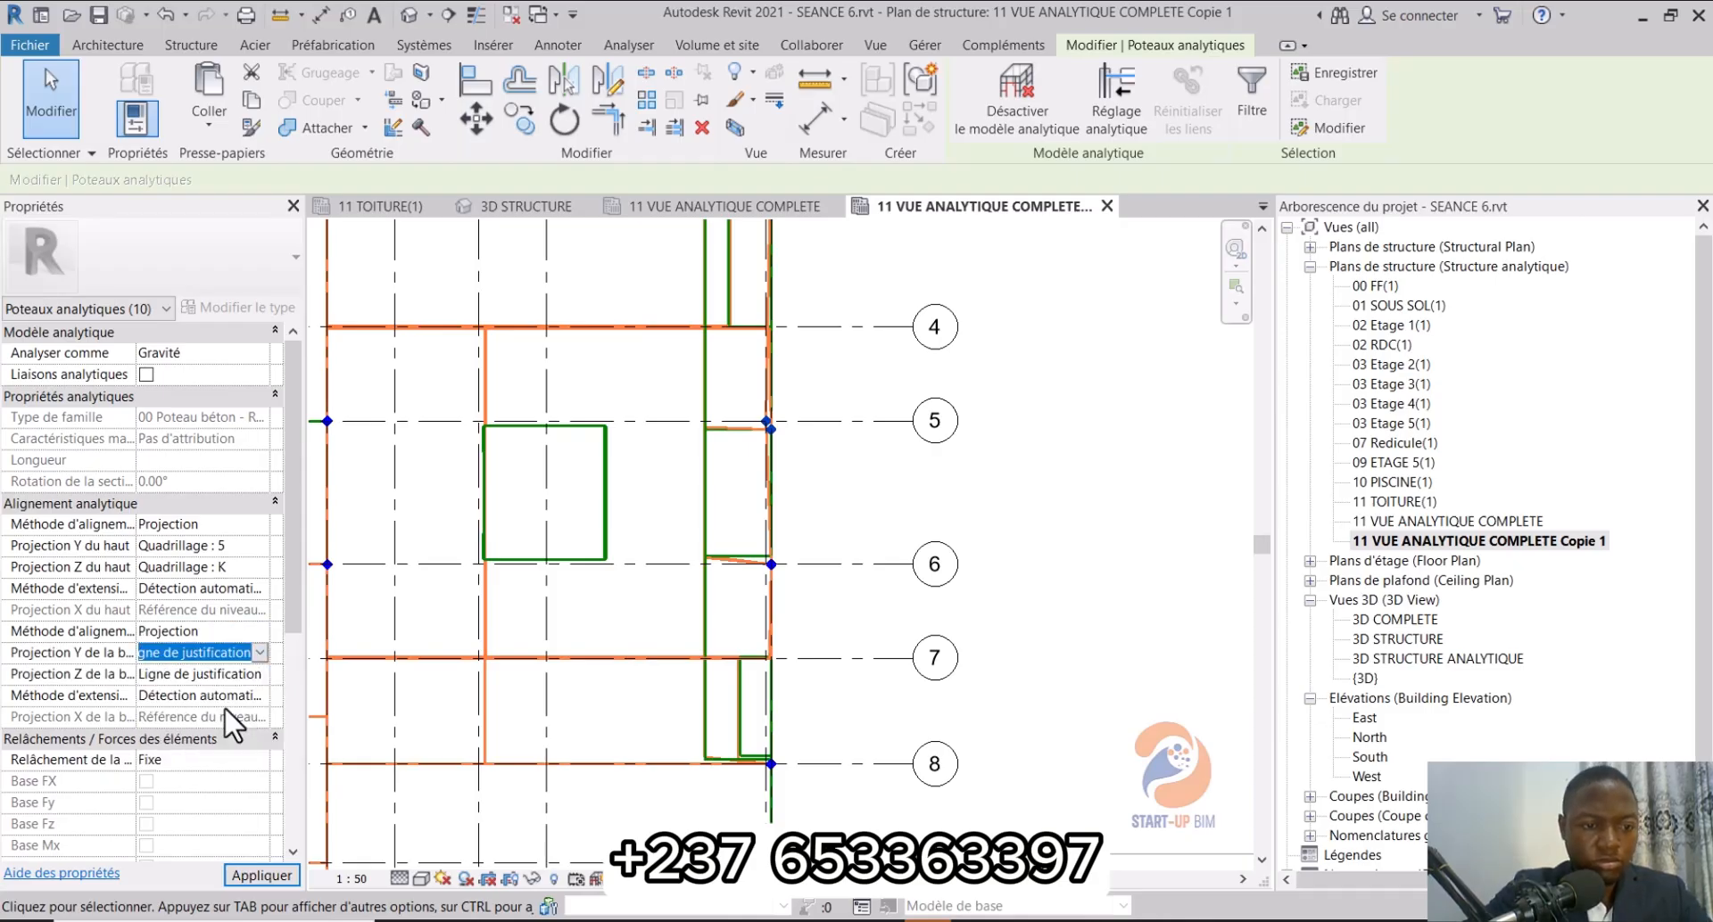
left_click(258, 674)
left_click(258, 675)
scroll(241, 758, "down", 5)
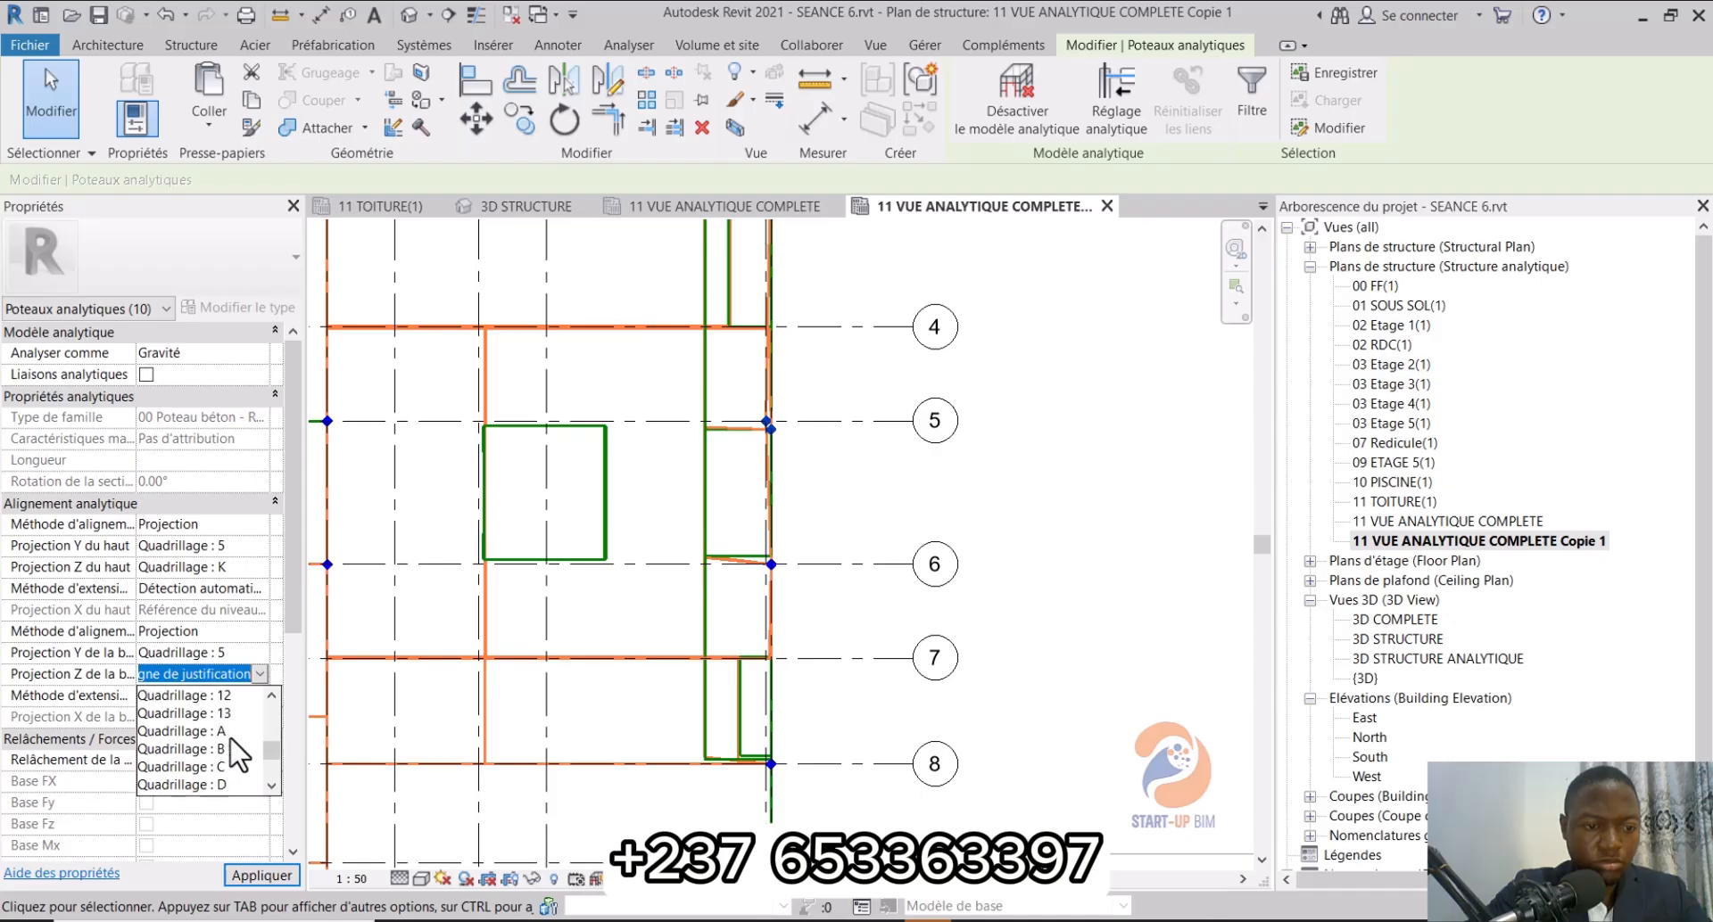
scroll(236, 769, "down", 1)
left_click(219, 784)
left_click(253, 866)
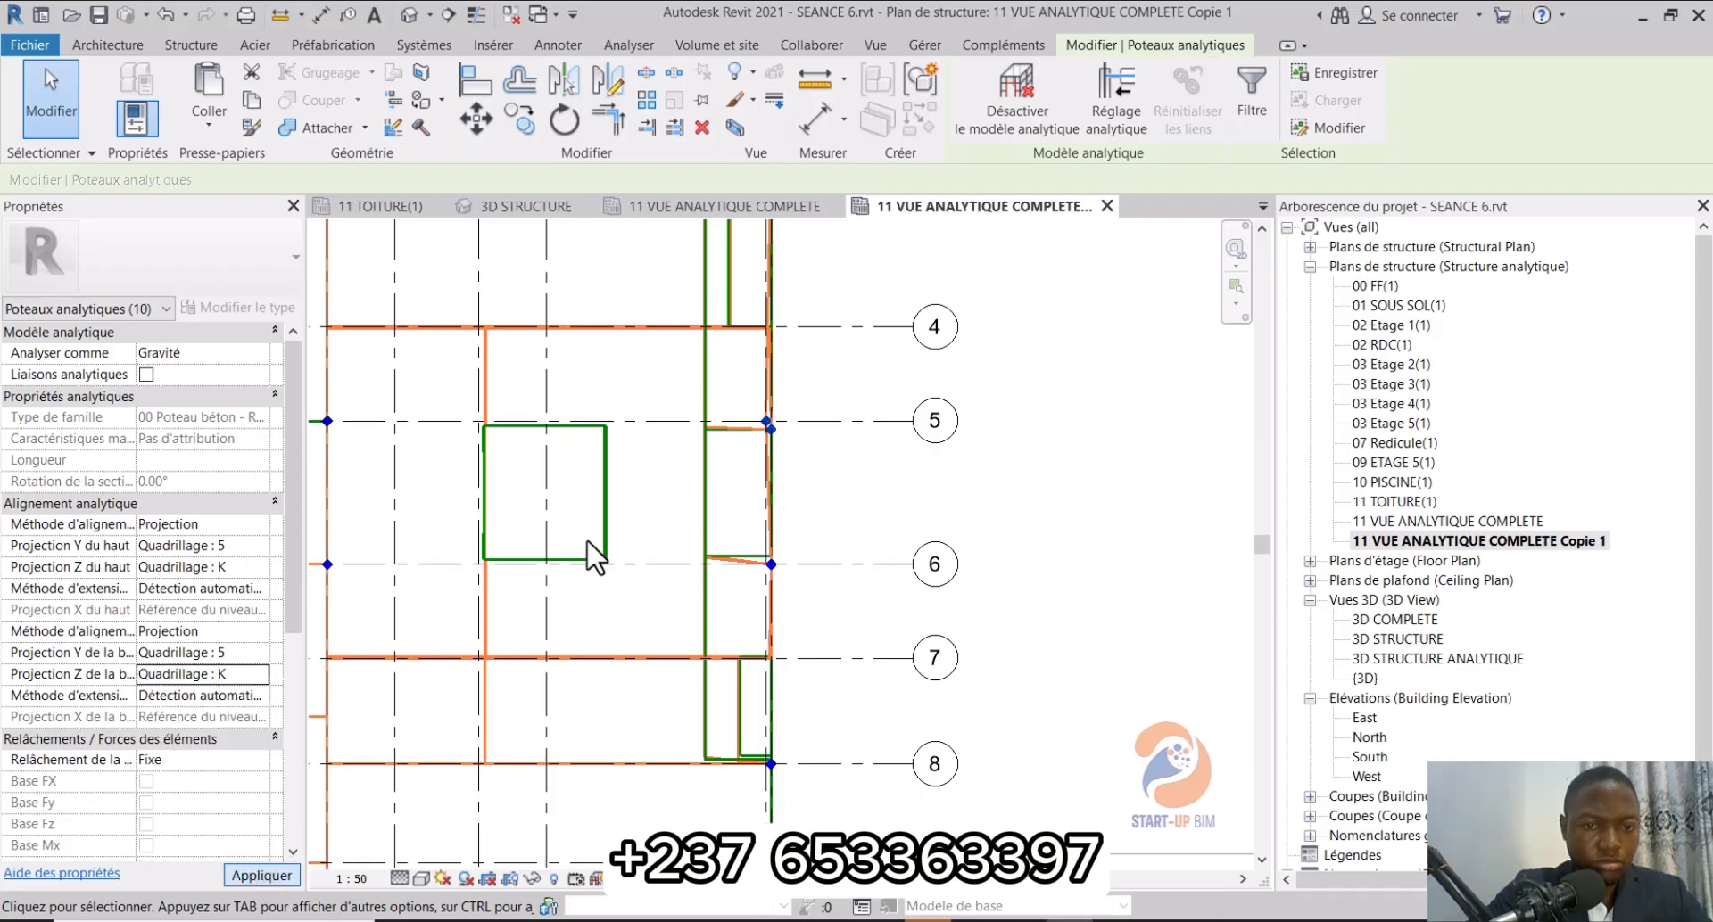
Step: Select the analytical columns at grids K and 3 and set their top alignment to Projection, Y on Quadrillage : 3, Z on Quadrillage : K
scroll(699, 451, "down", 5)
middle_click_drag(749, 402, 768, 612)
scroll(727, 454, "up", 3)
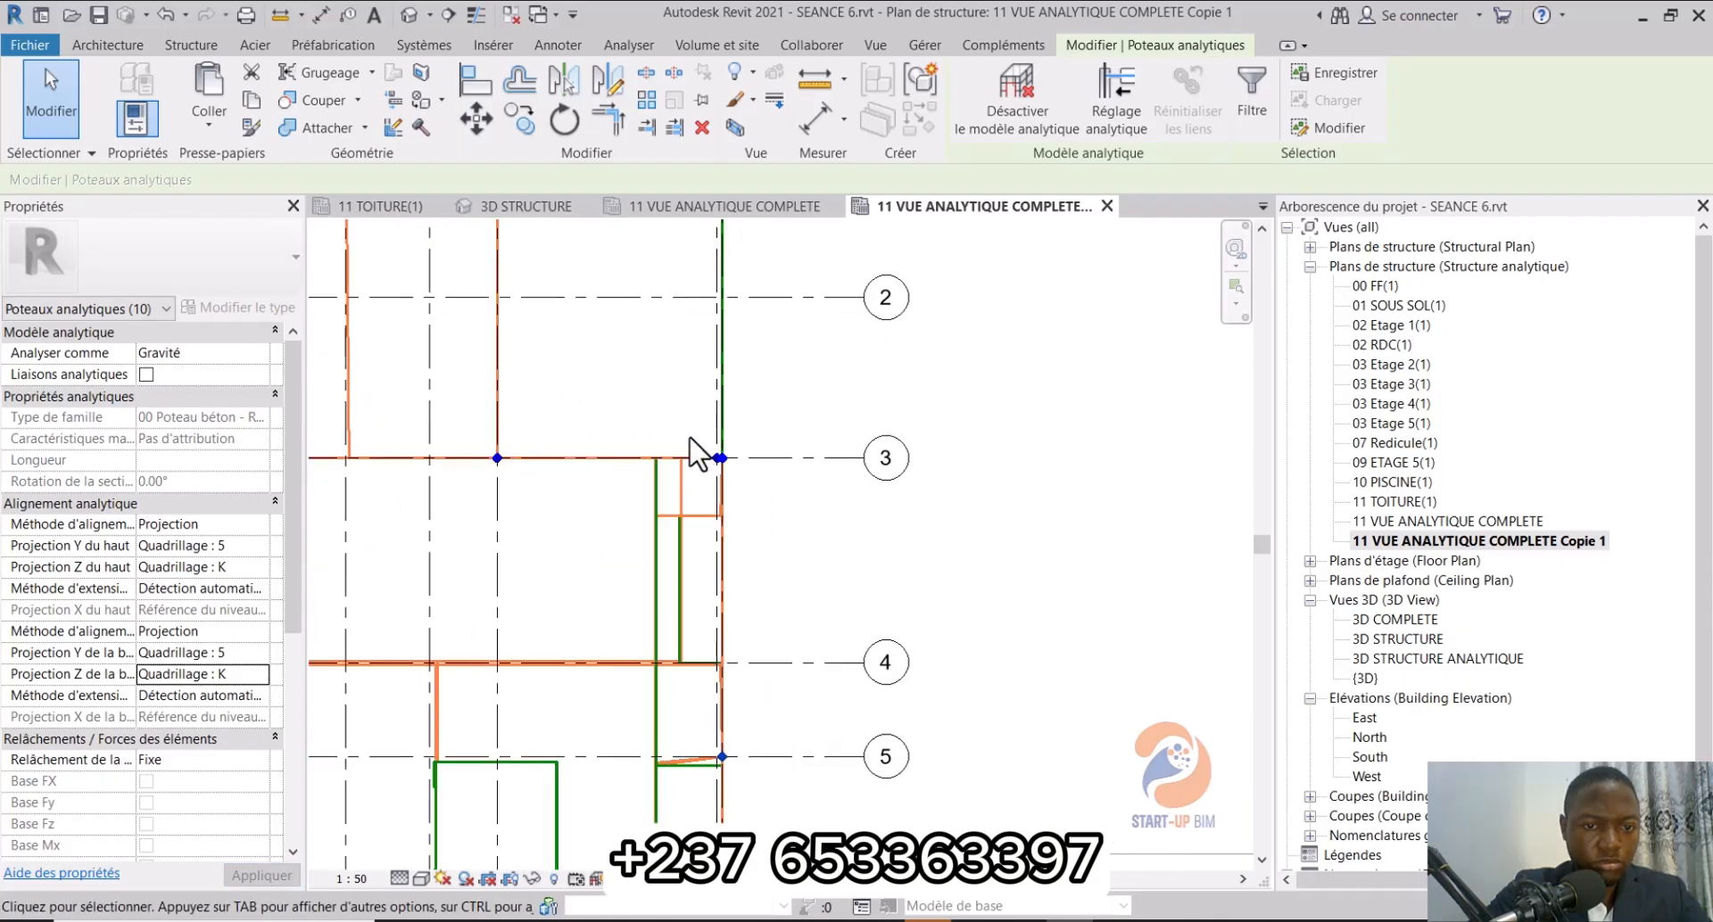
left_click_drag(689, 438, 764, 489)
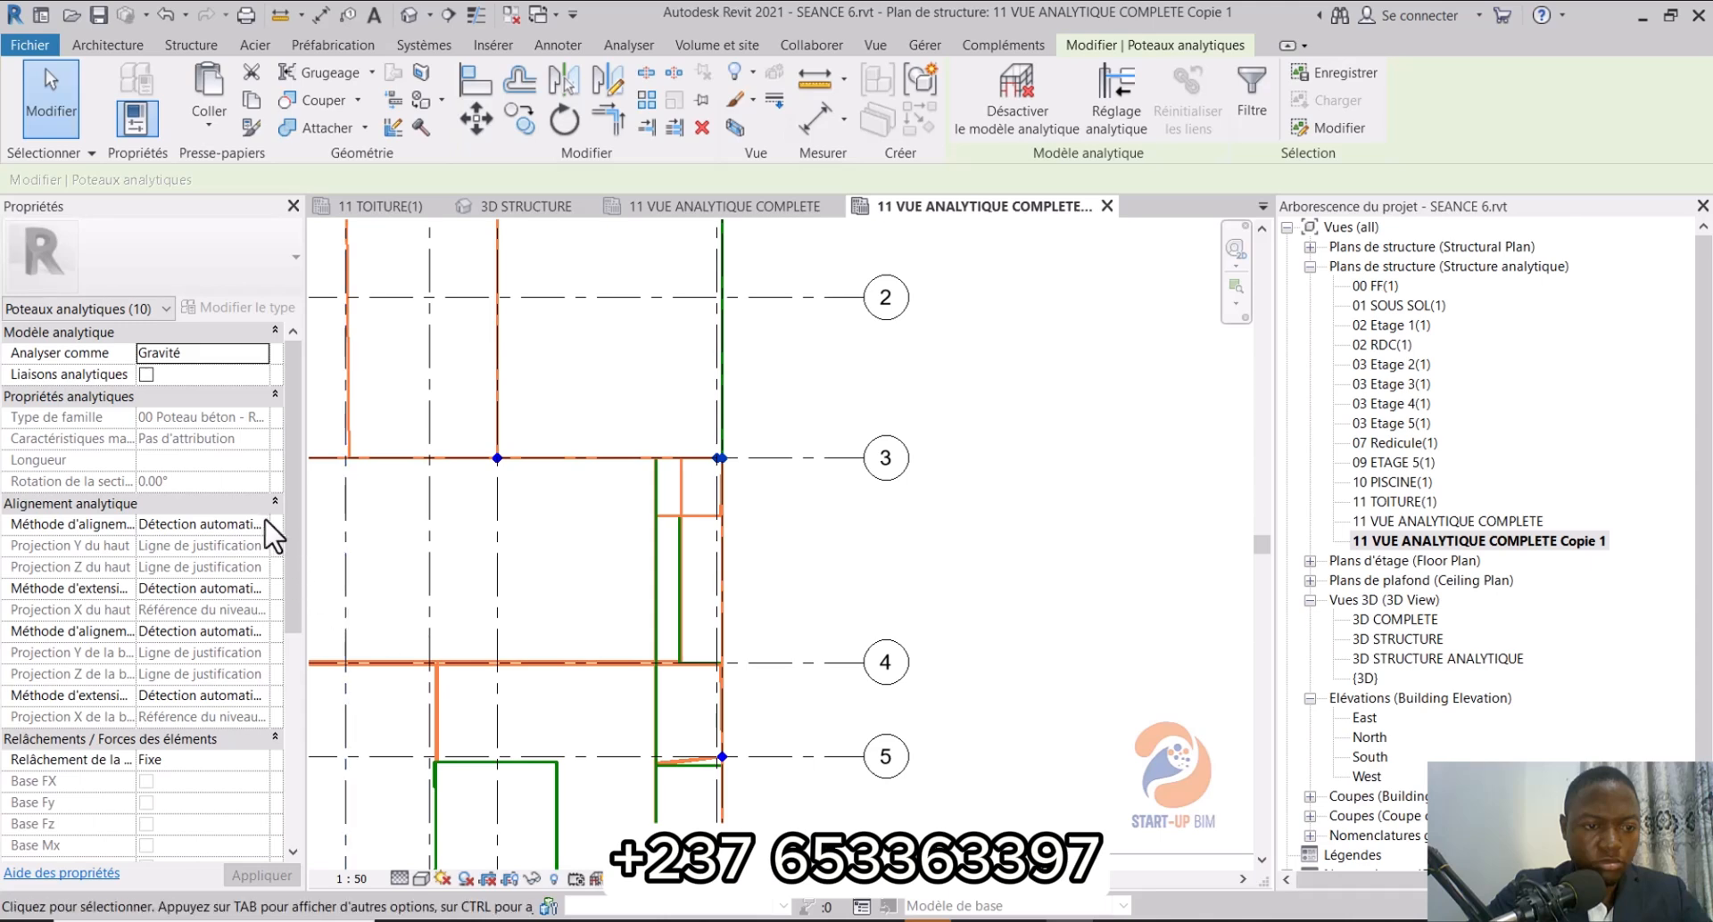
left_click(261, 523)
left_click(208, 552)
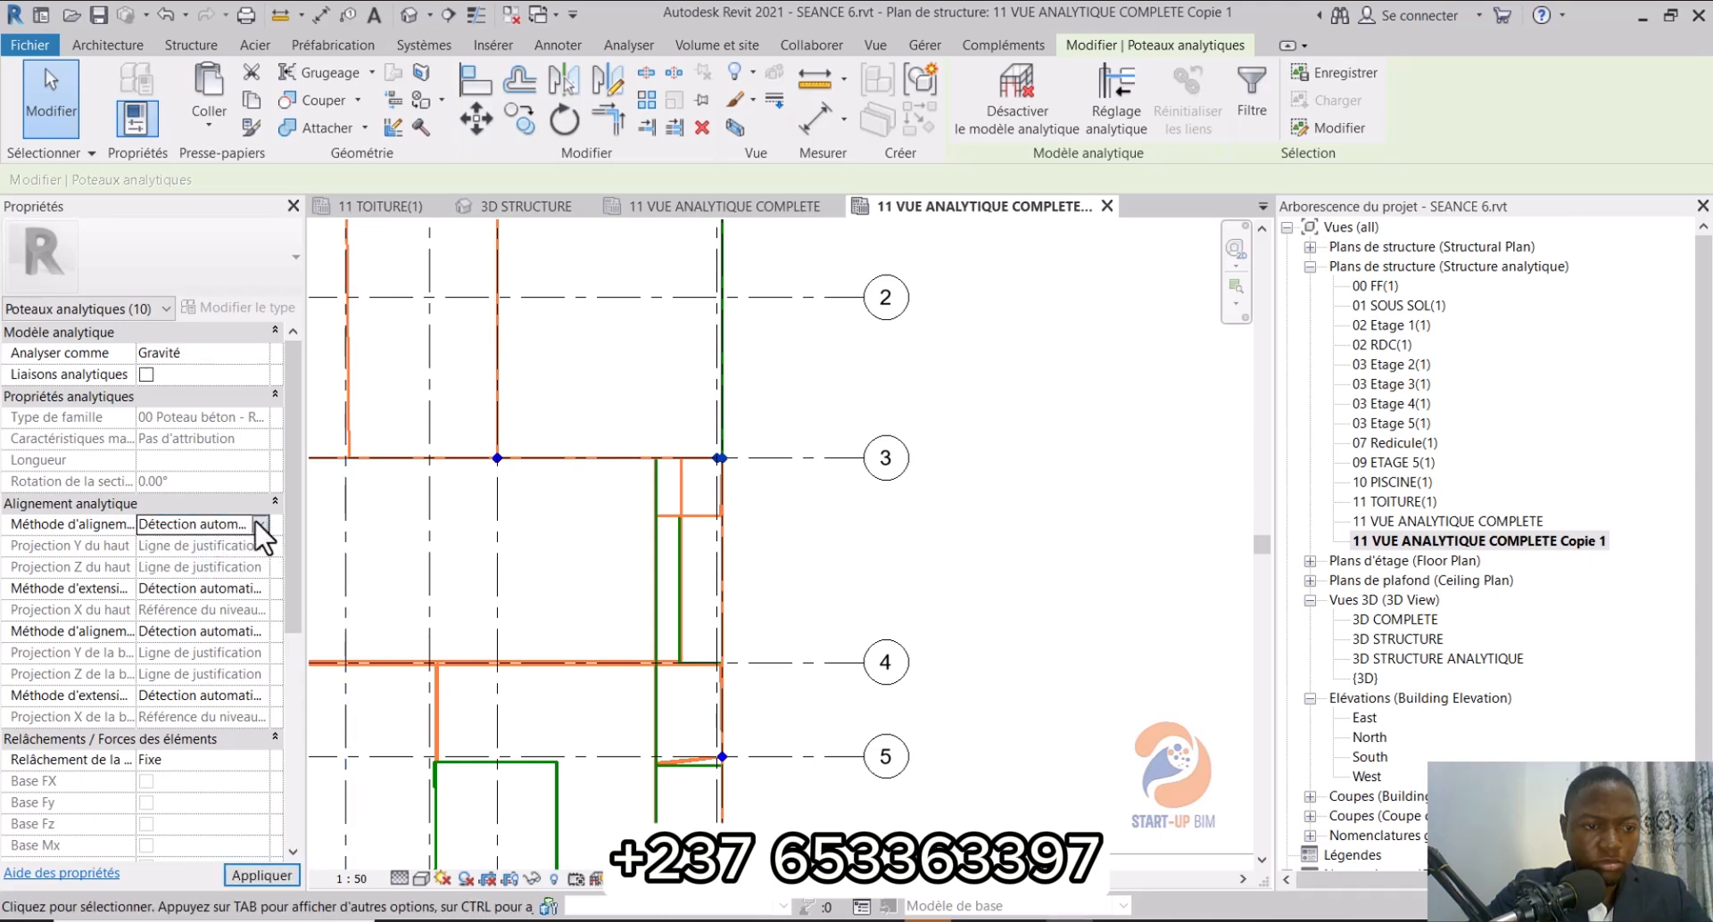
left_click(260, 525)
left_click(189, 564)
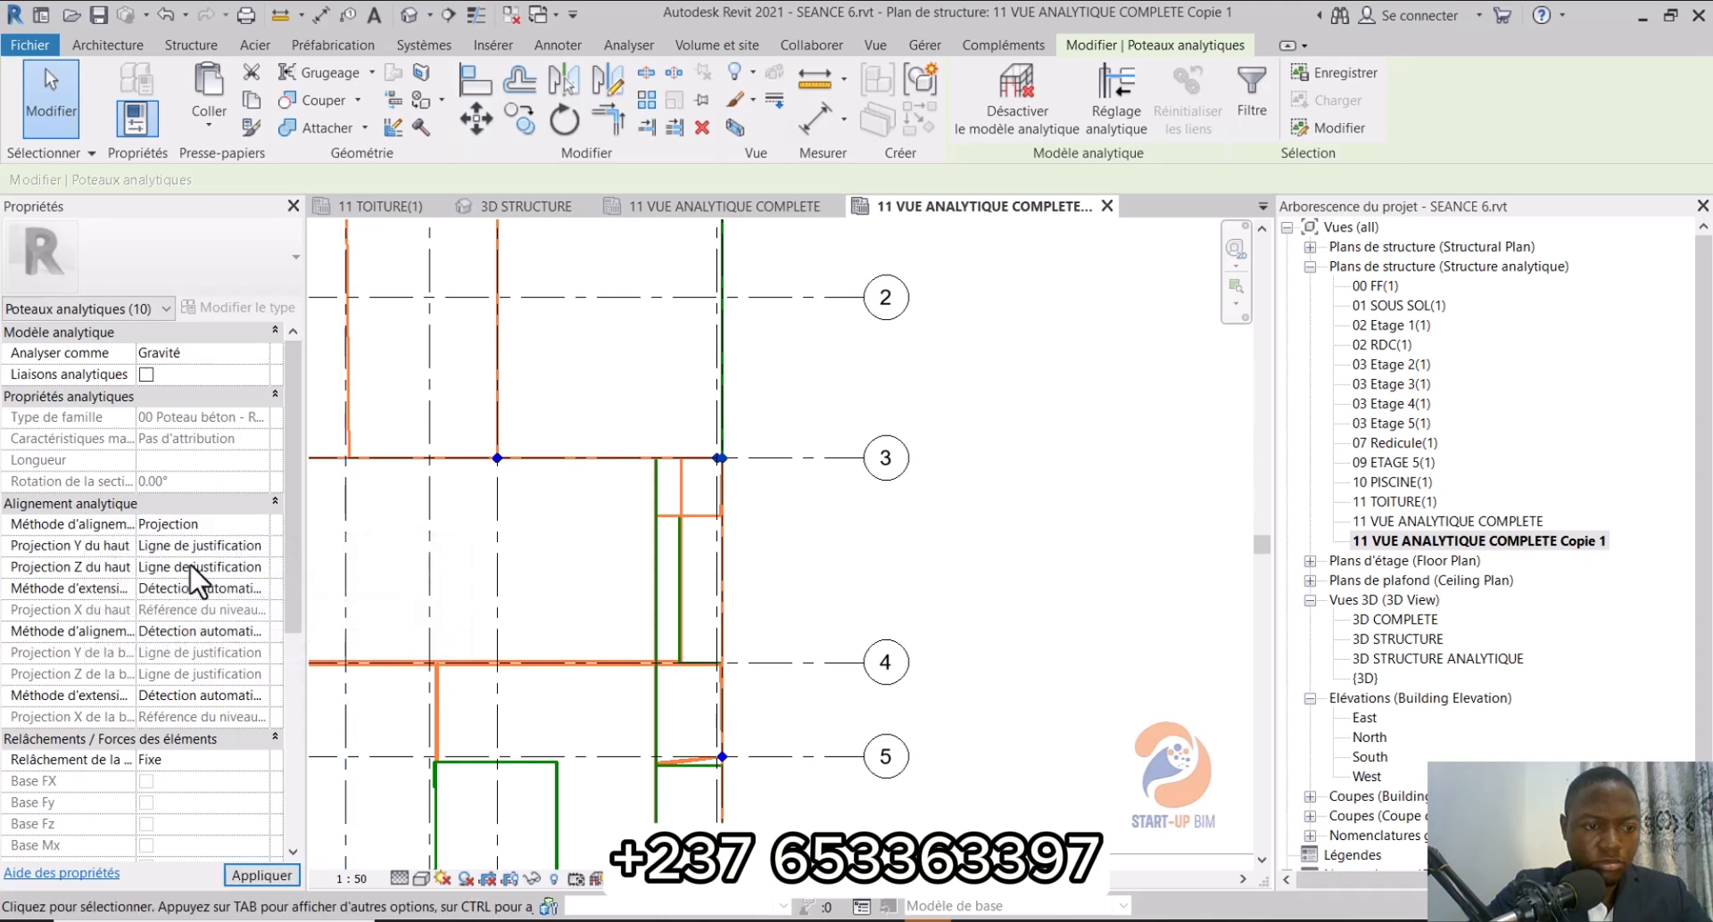
left_click(260, 546)
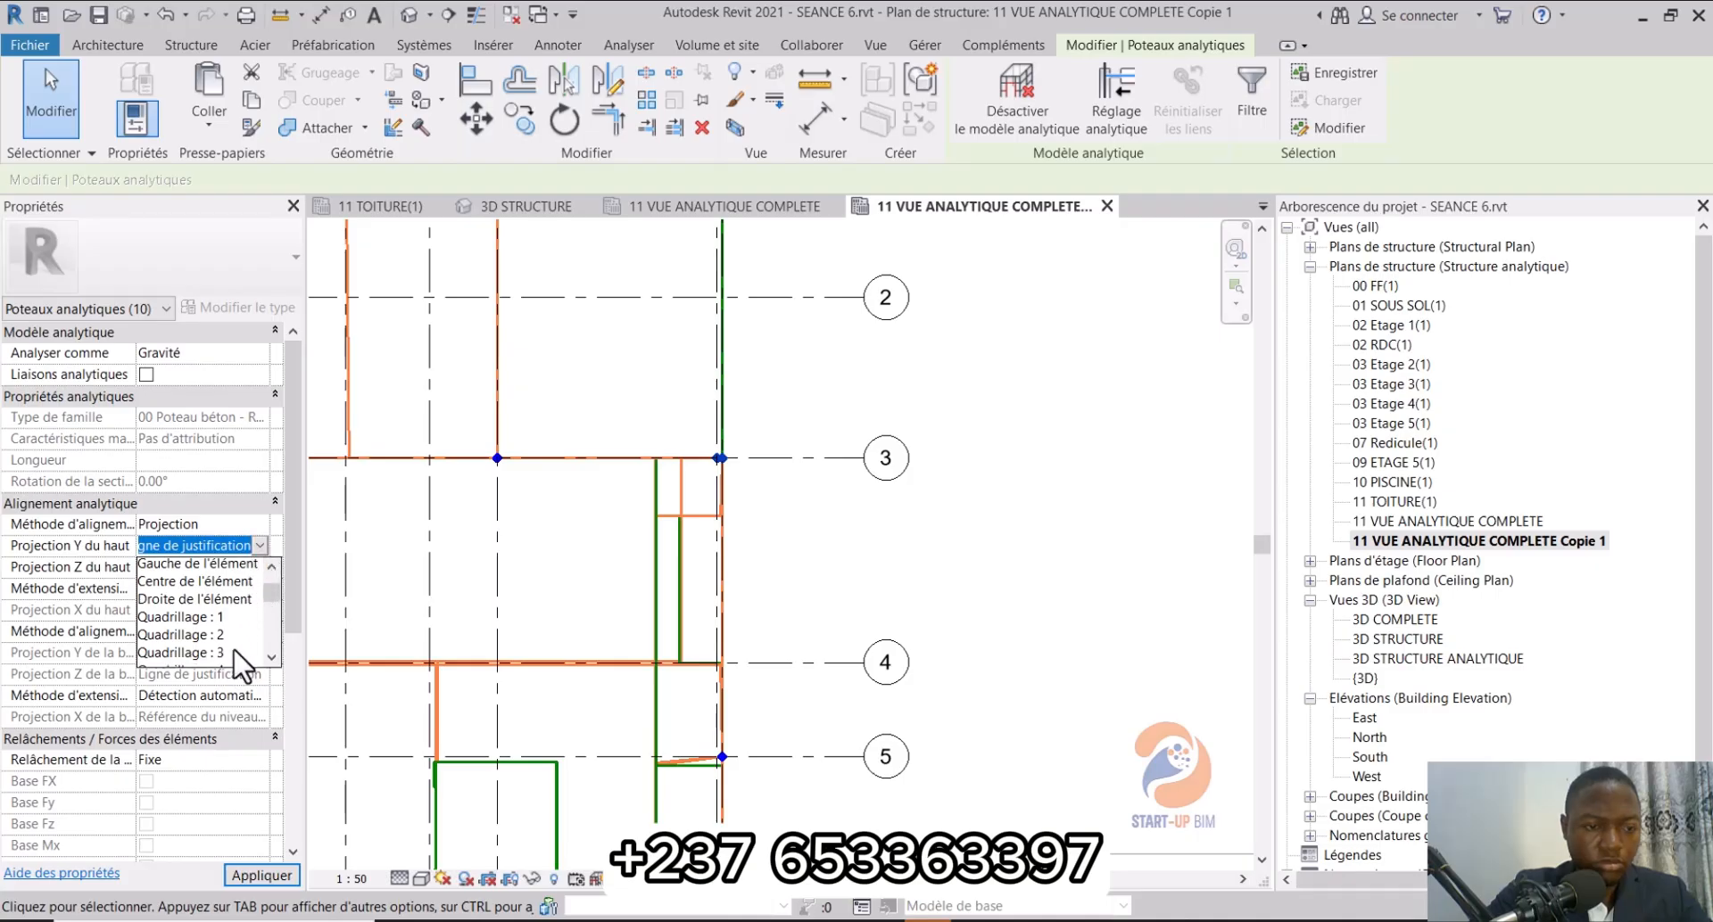
left_click(214, 653)
left_click(260, 568)
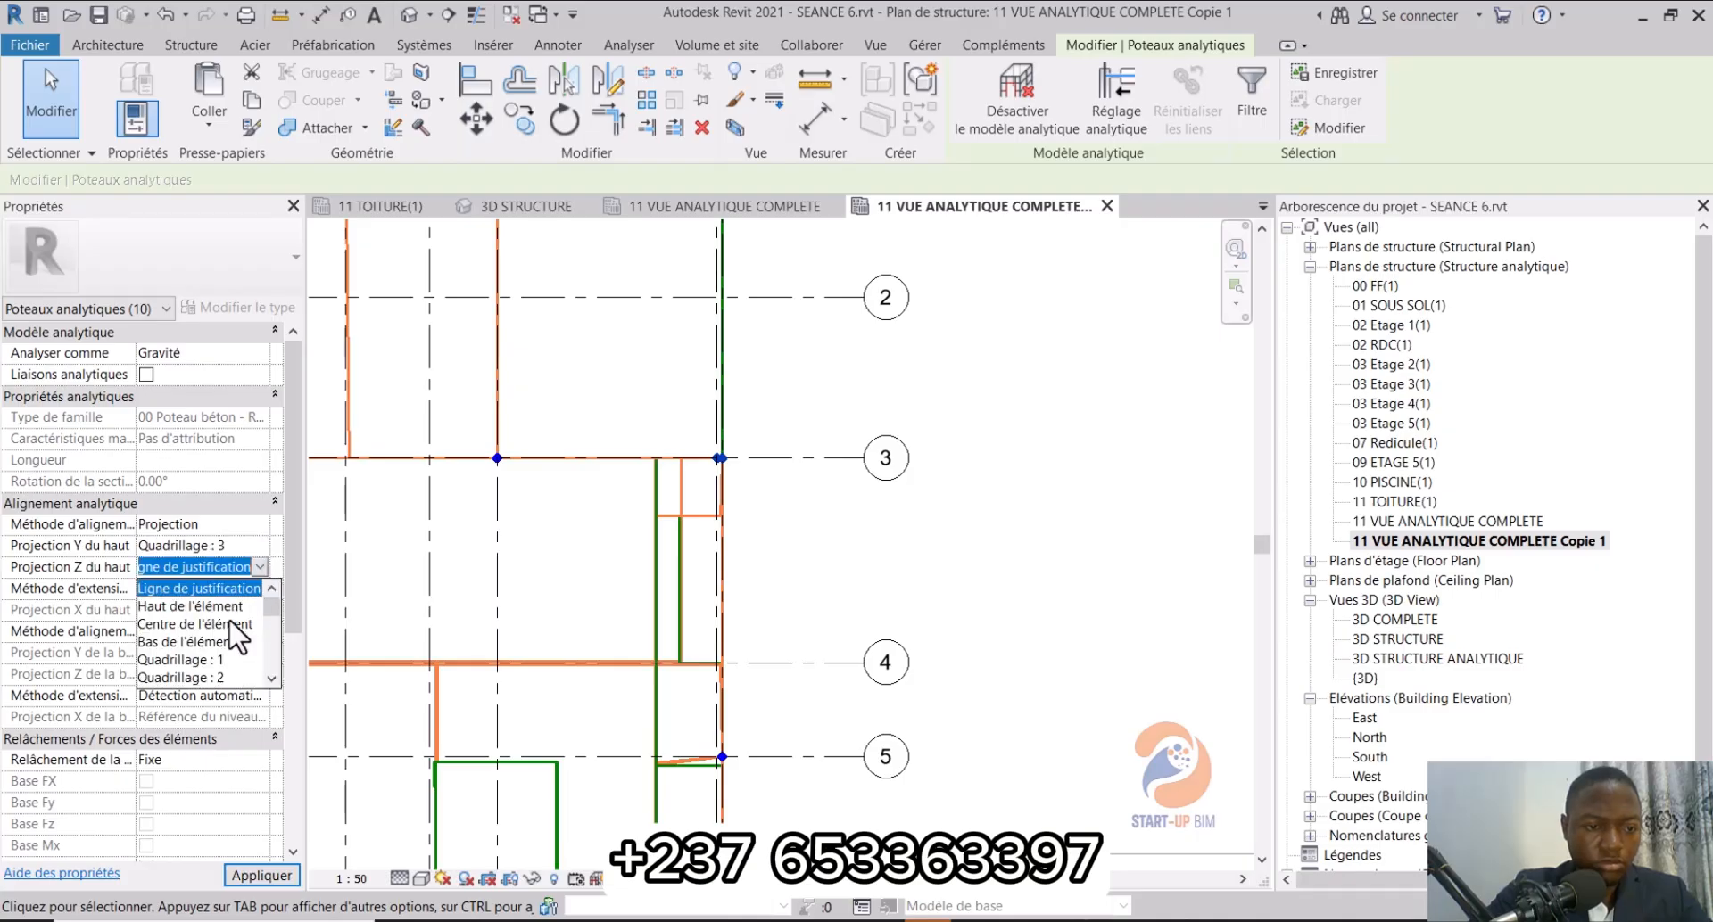
scroll(218, 634, "down", 4)
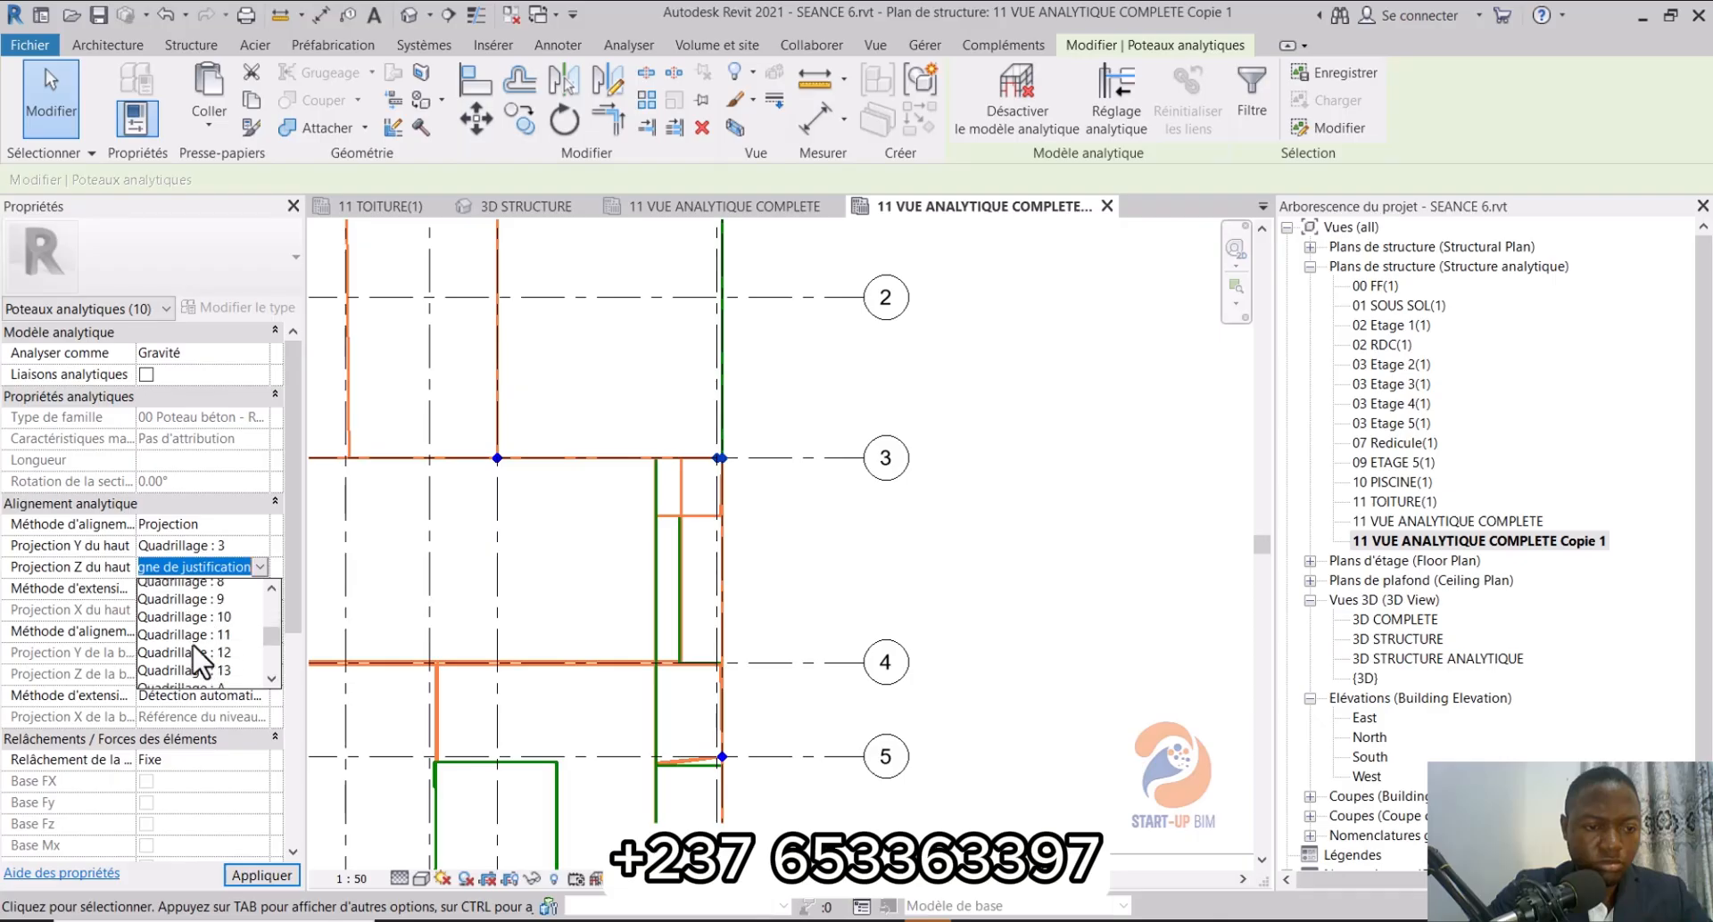
scroll(203, 660, "down", 5)
left_click(214, 678)
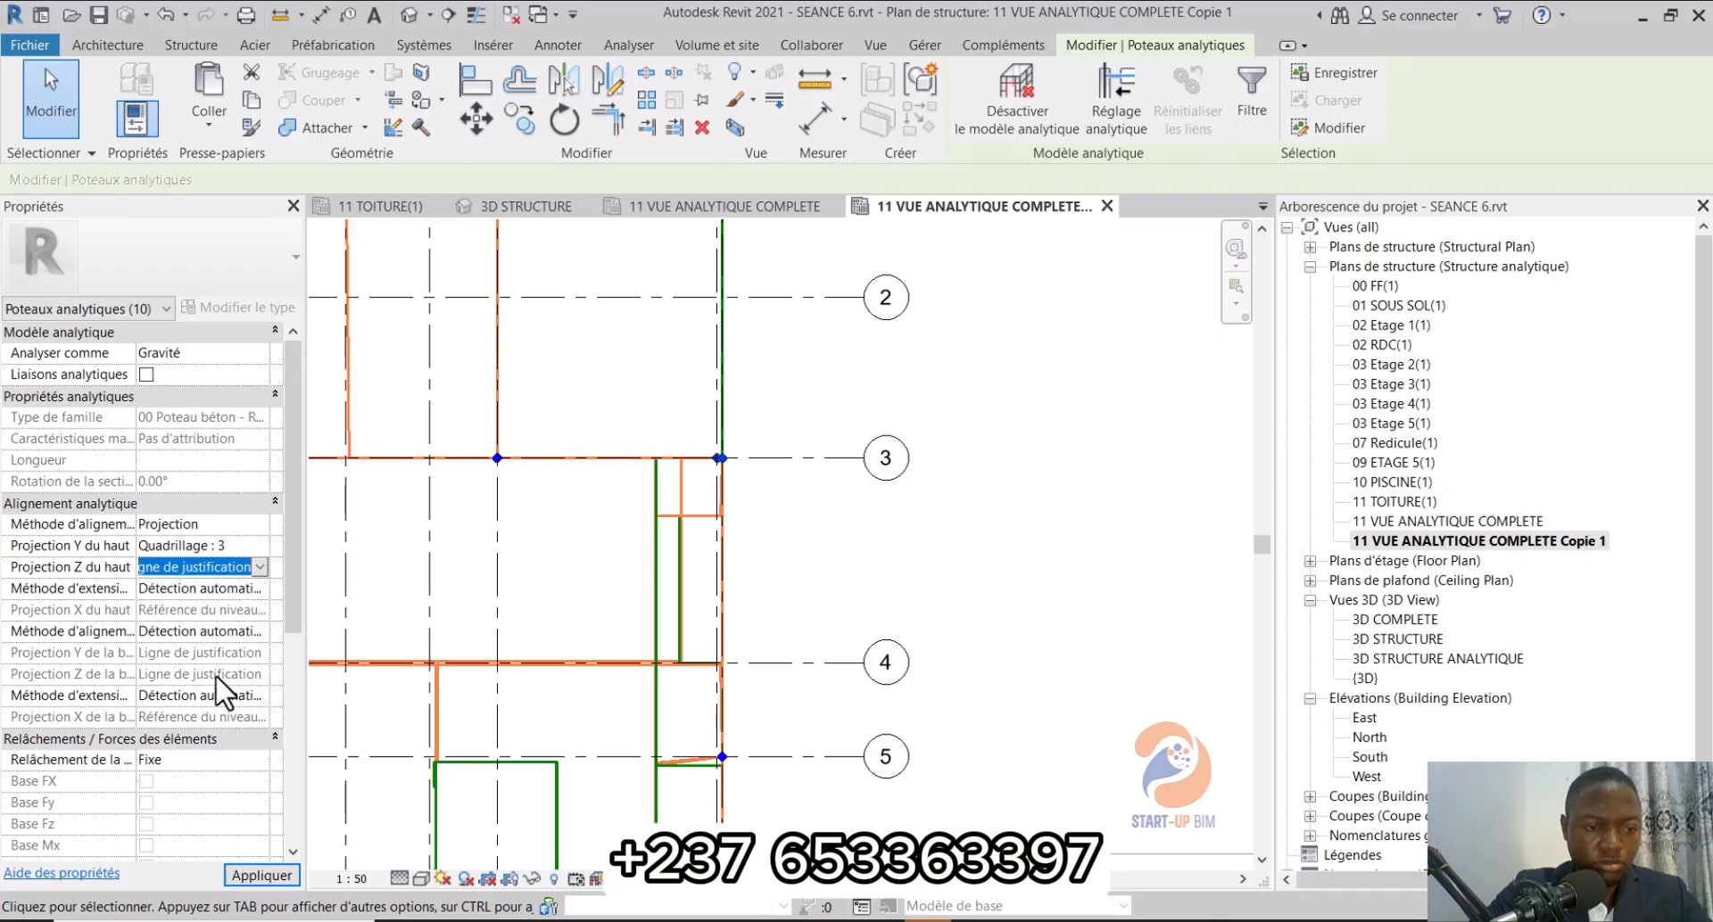
Step: Set the K-3 columns' base alignment to Projection, with Y on Quadrillage : 3 and Z on Quadrillage : K
left_click(263, 635)
left_click(239, 662)
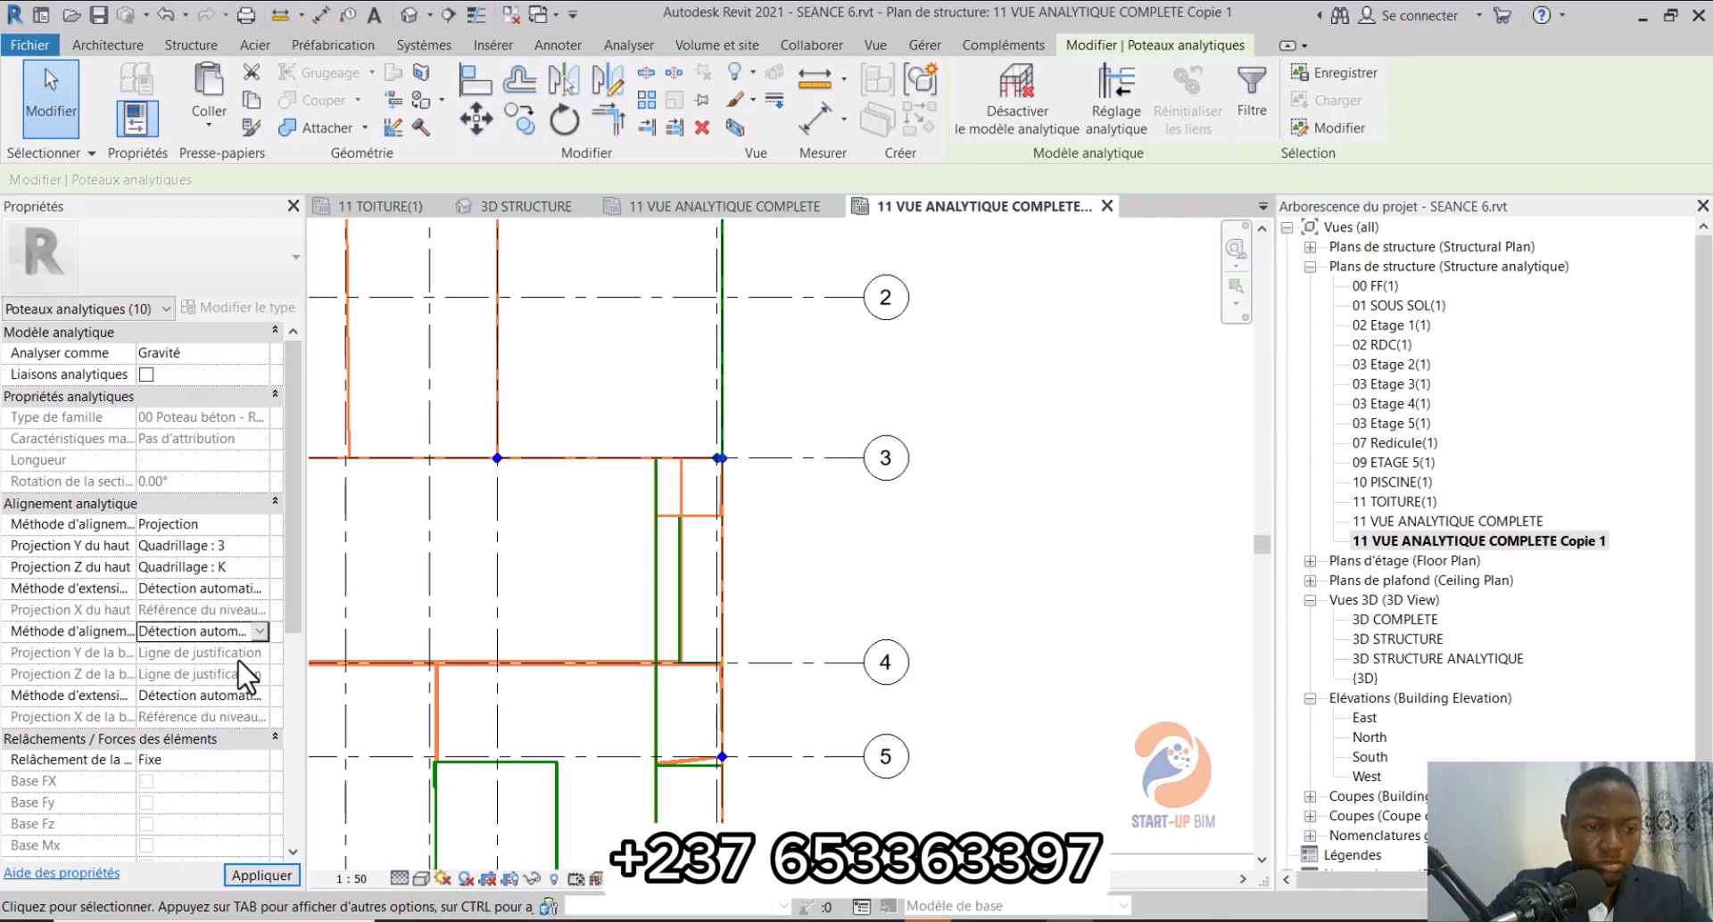
left_click(260, 632)
left_click(250, 683)
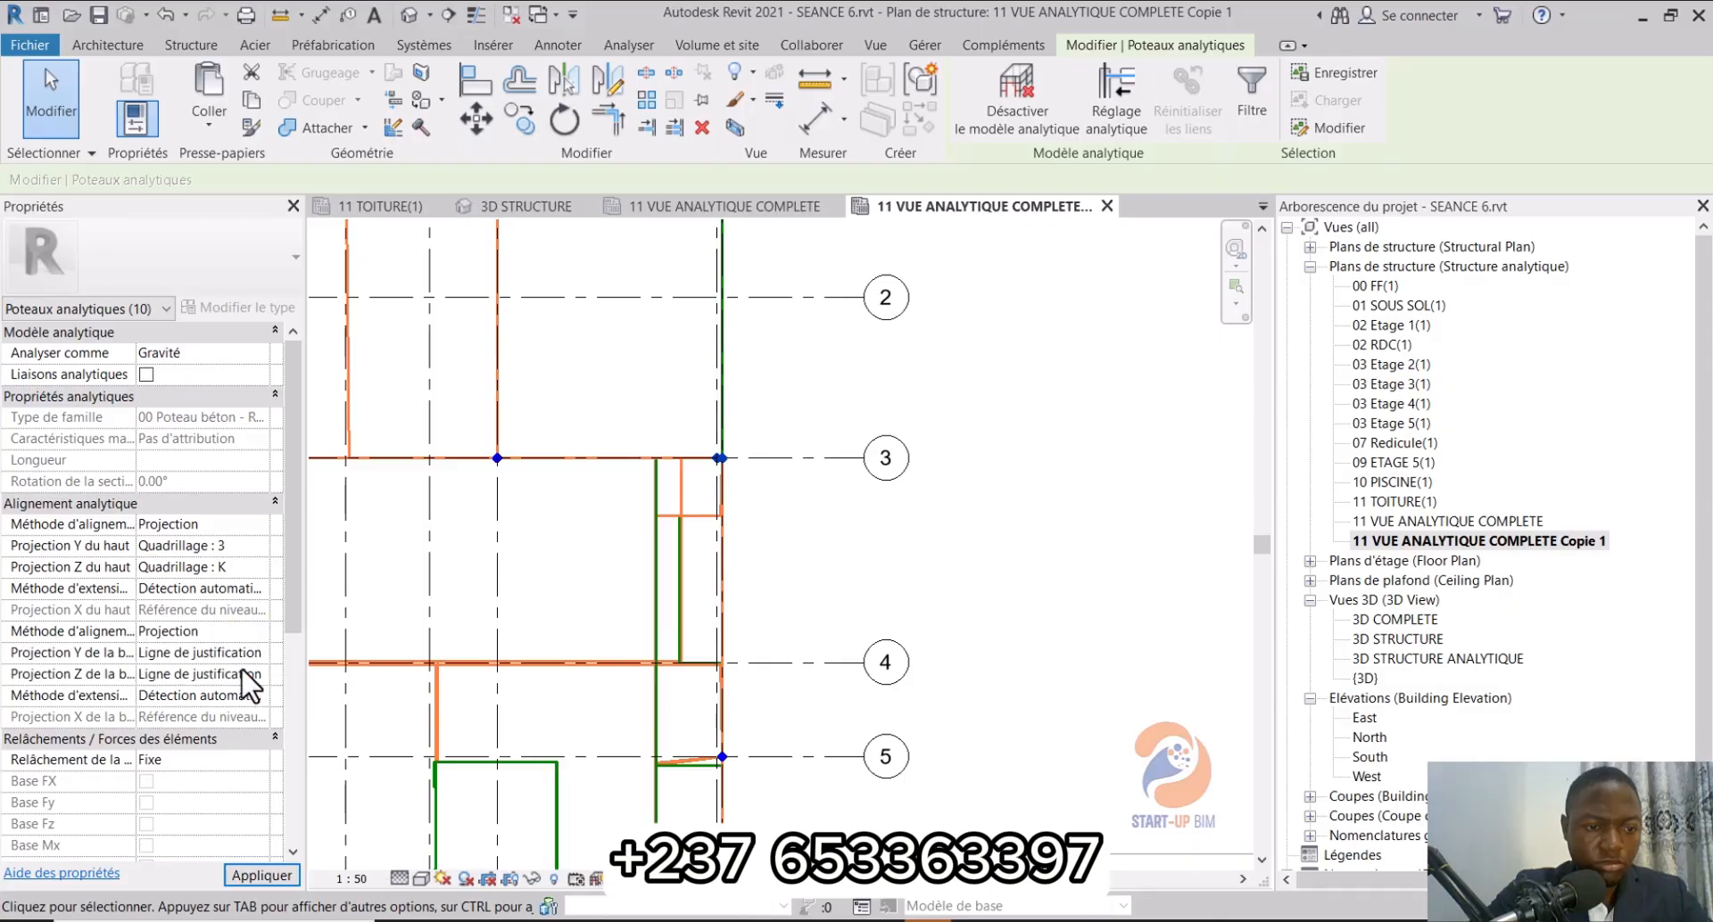
left_click(260, 654)
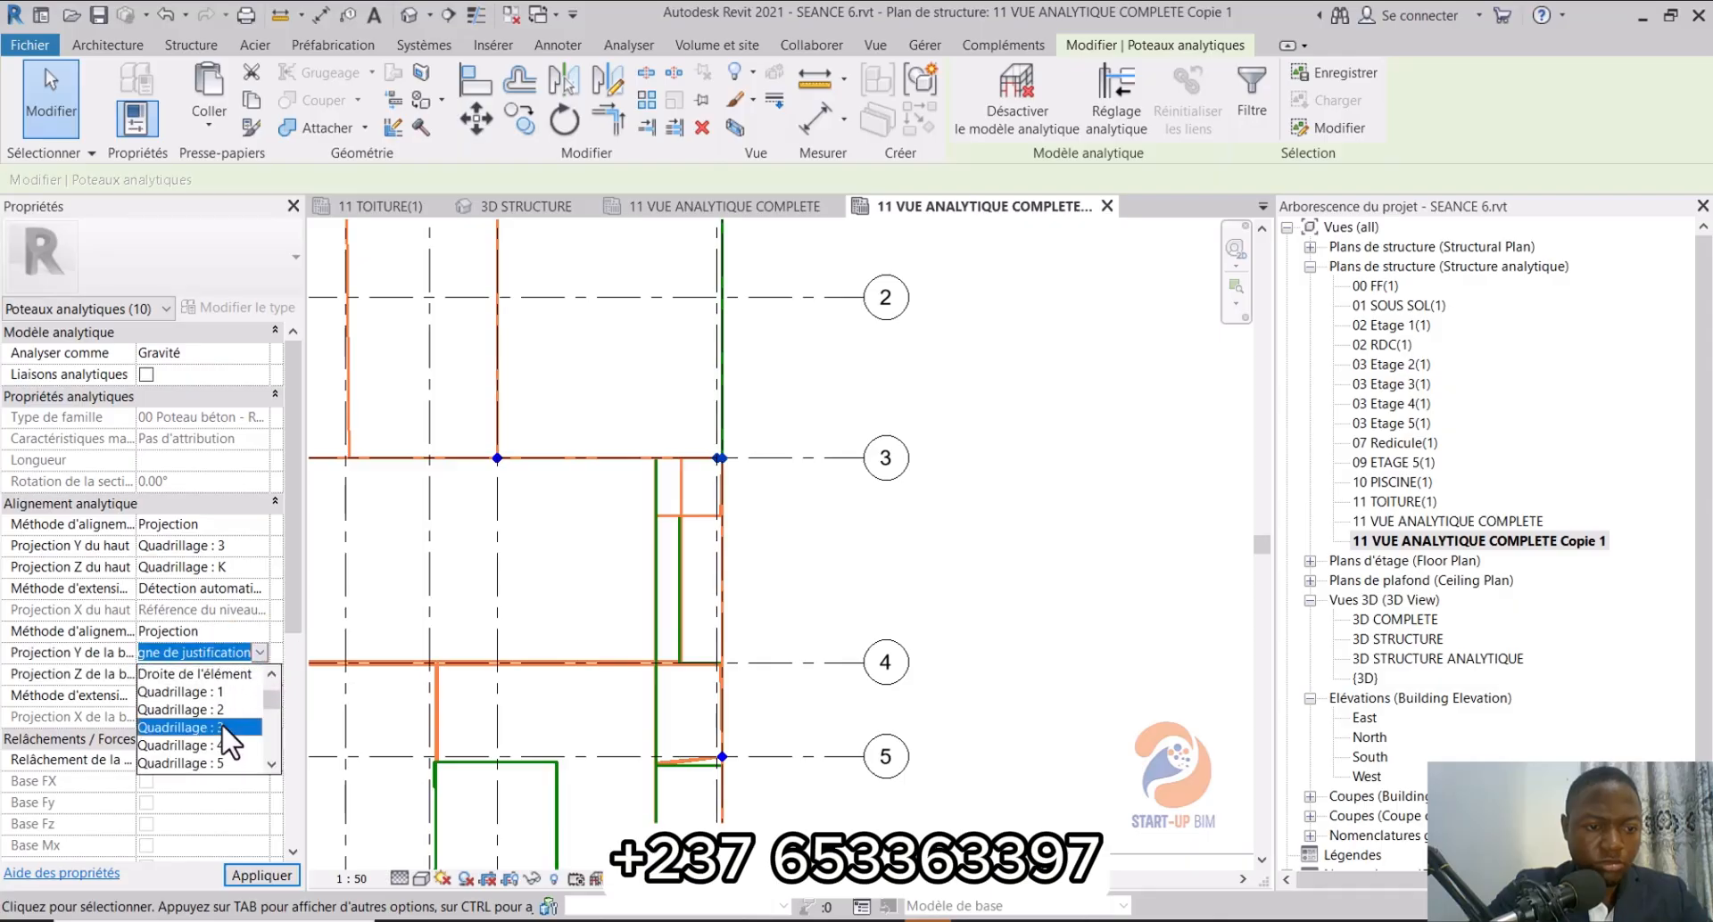
left_click(224, 728)
left_click(261, 676)
scroll(245, 756, "down", 2)
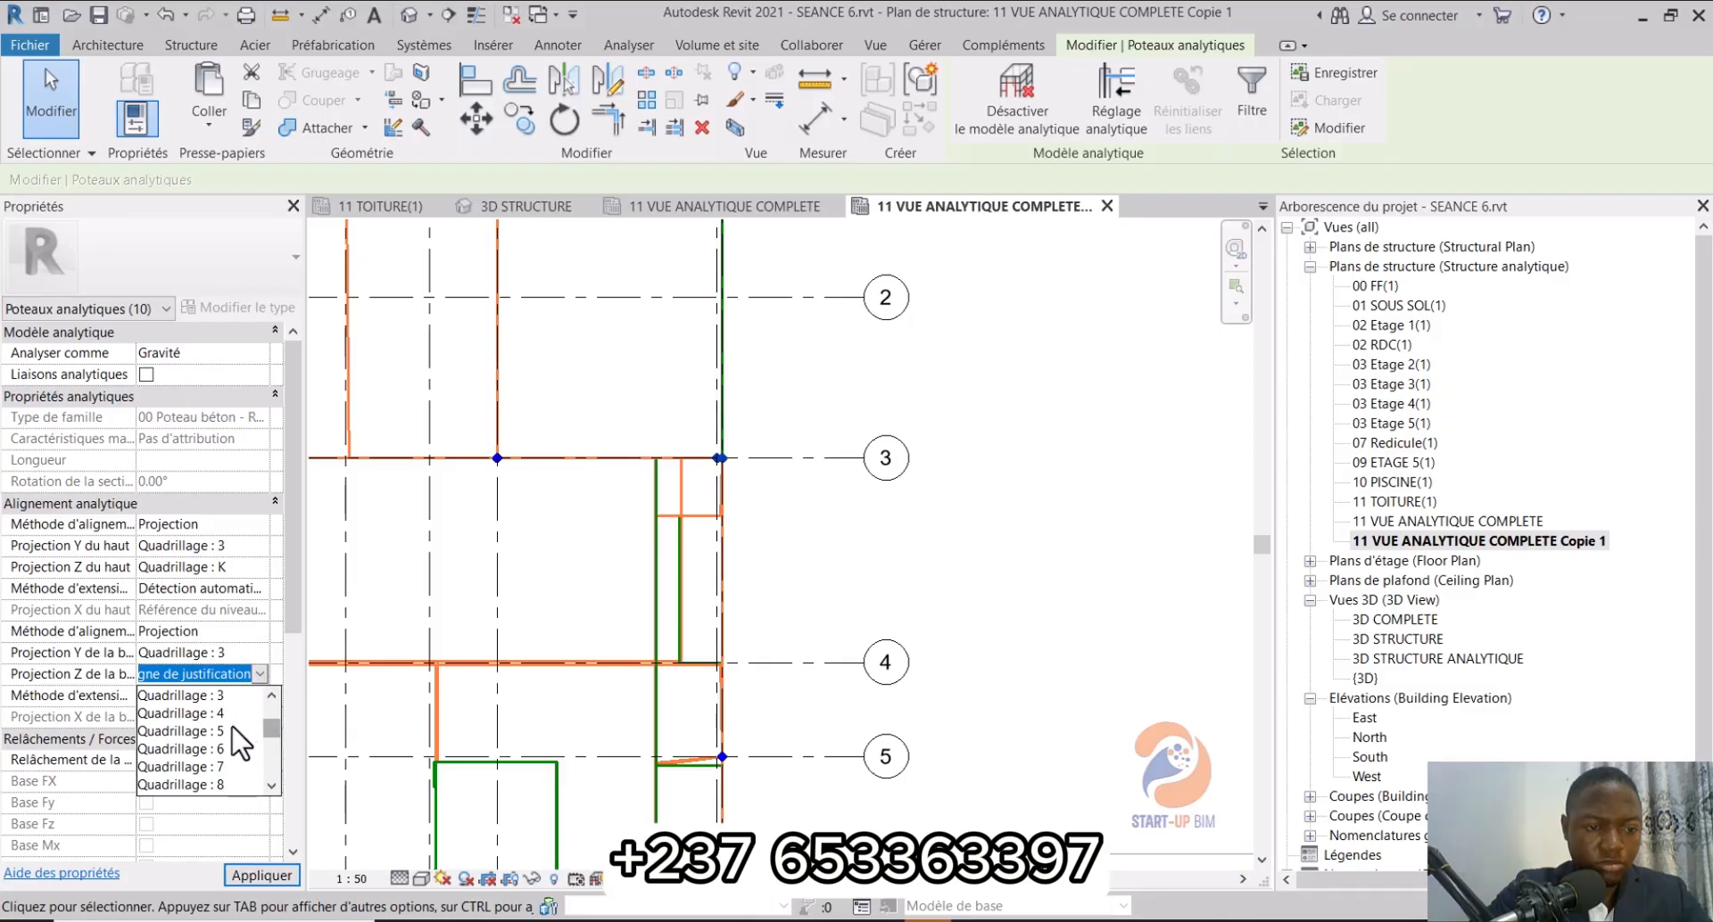
scroll(241, 740, "down", 6)
left_click(223, 785)
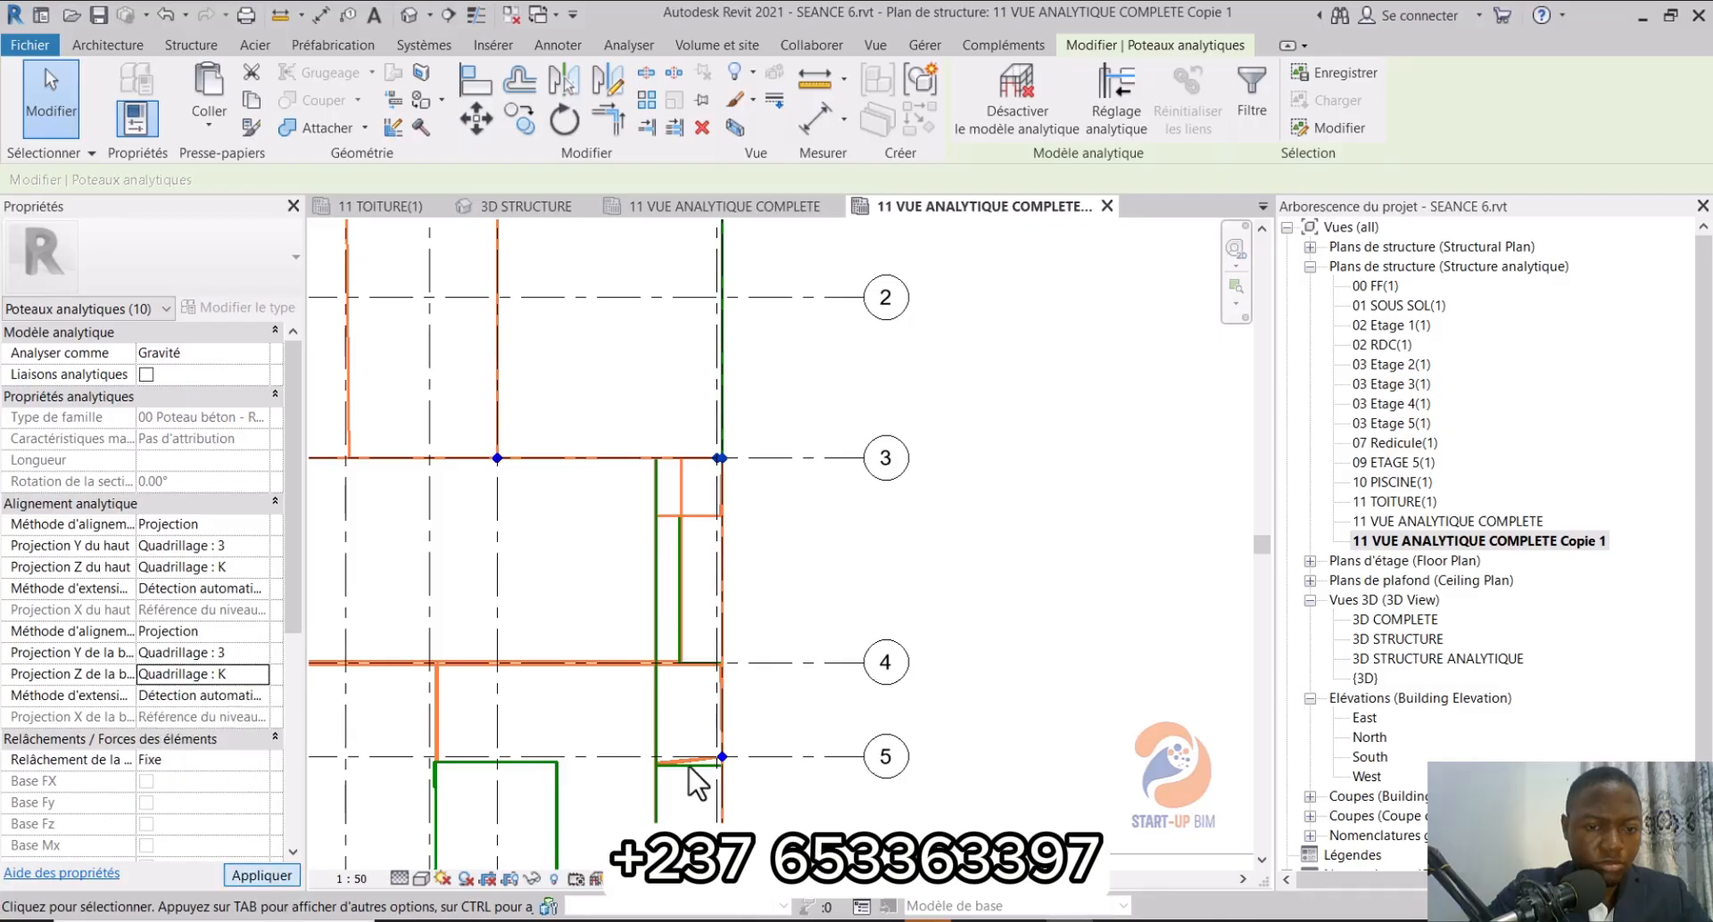
Step: Clear the K-3 selection and select the analytical columns at the intersection of grids K and 1
scroll(776, 386, "down", 3)
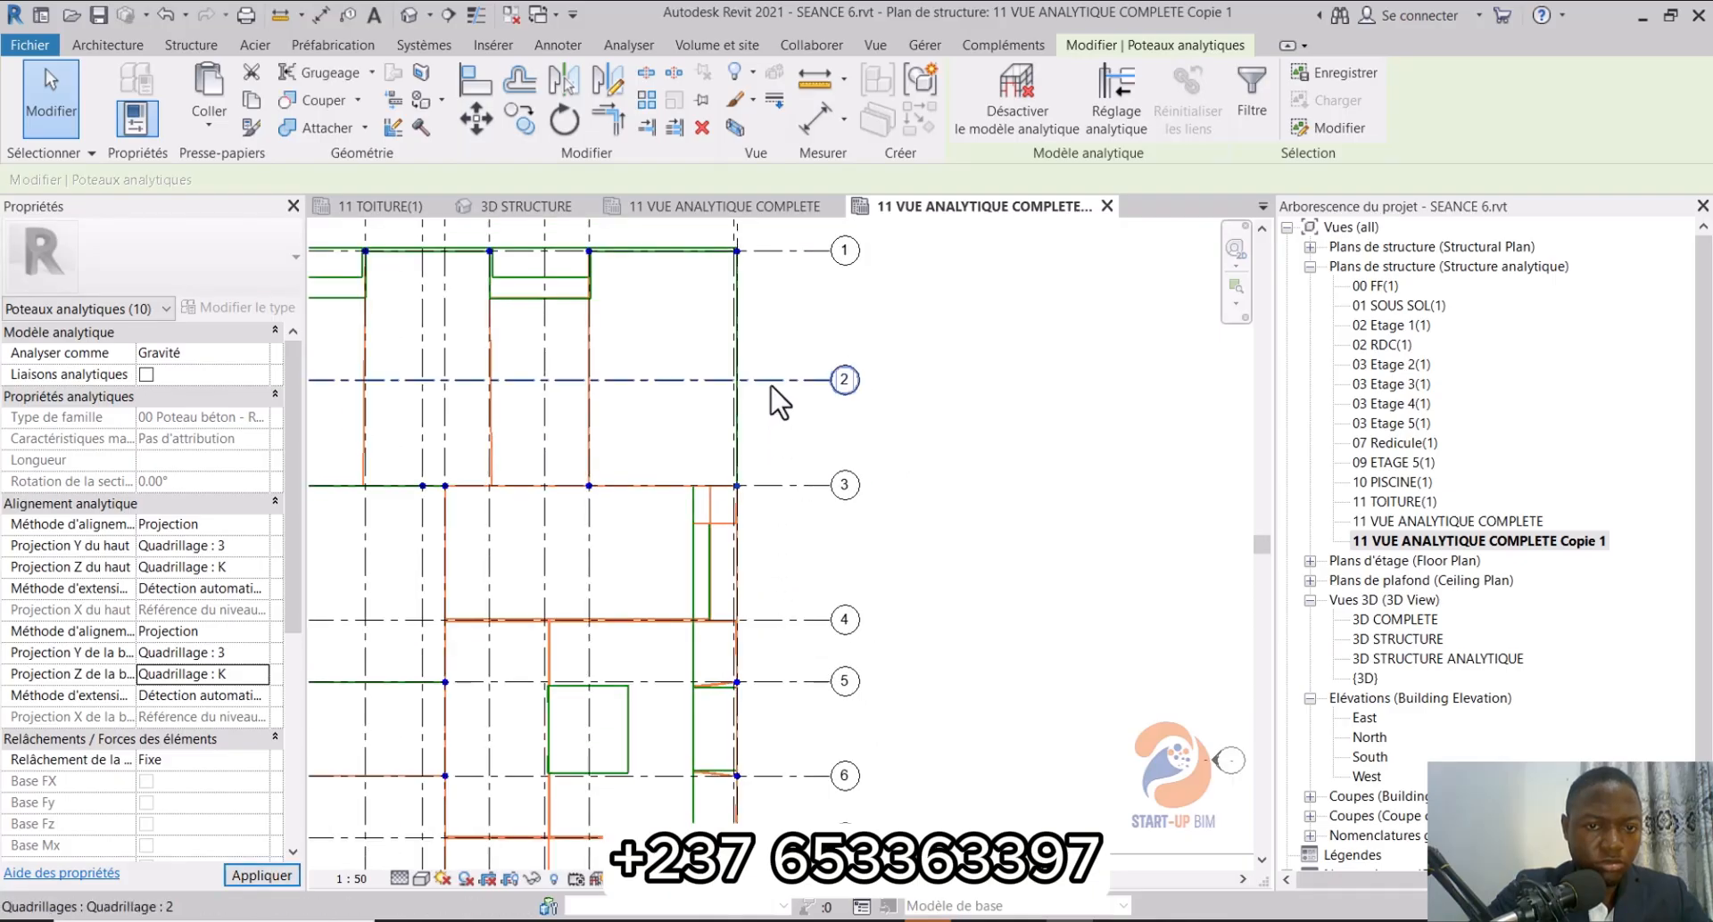
middle_click_drag(776, 386, 890, 592)
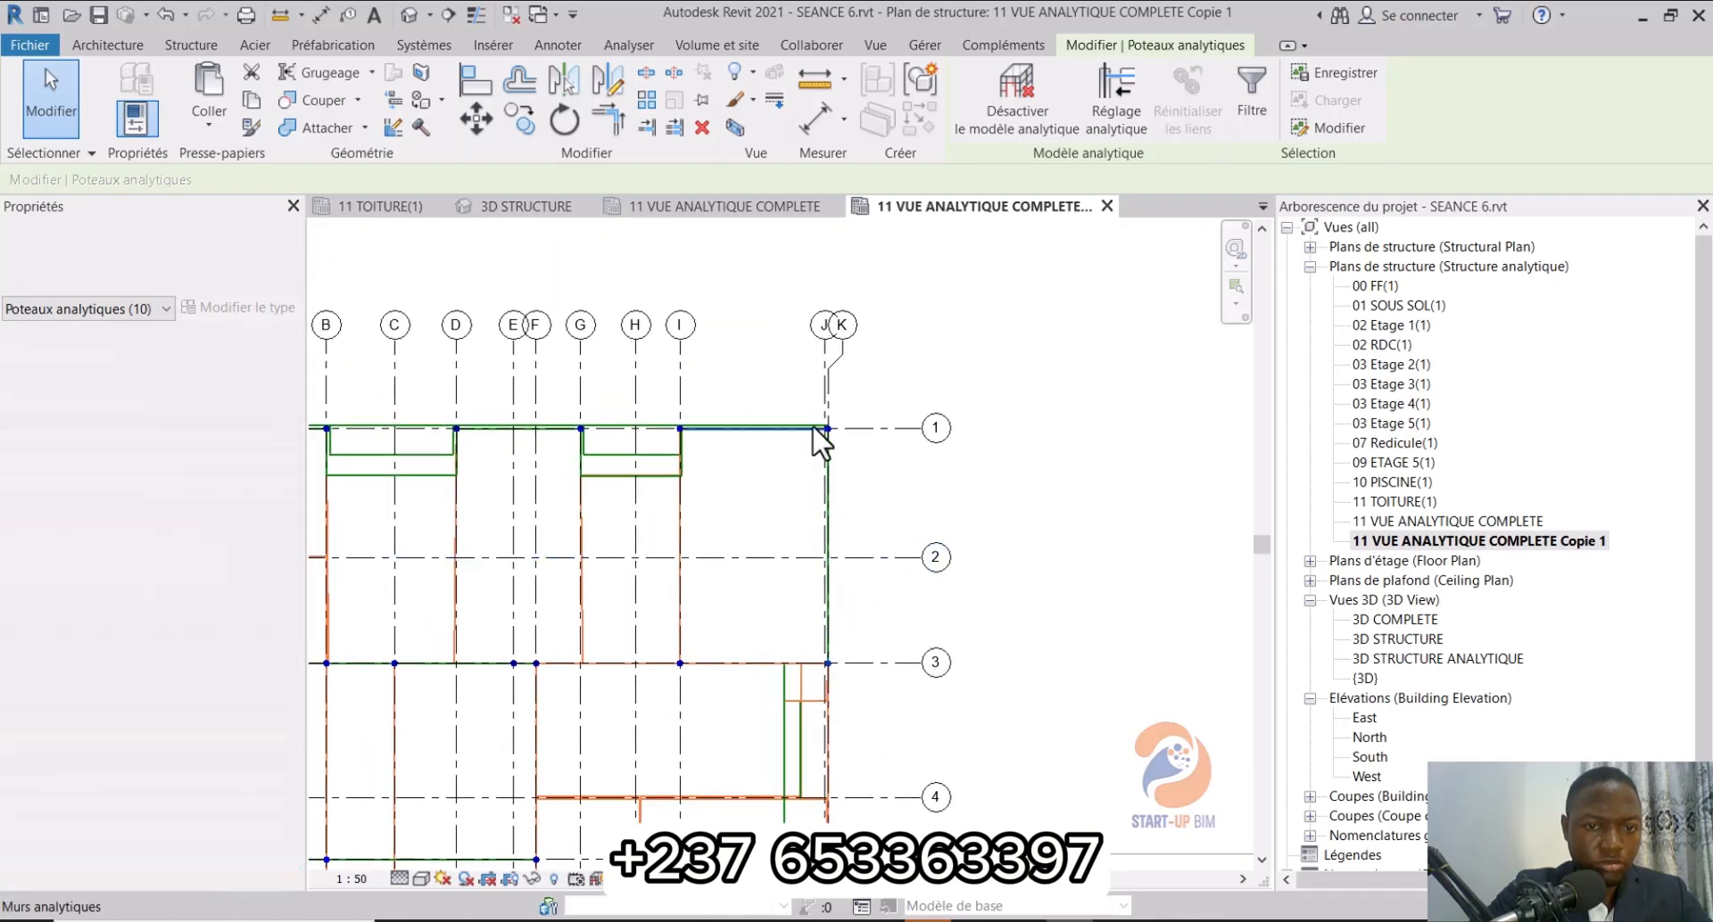
scroll(814, 399, "up", 2)
key("Escape")
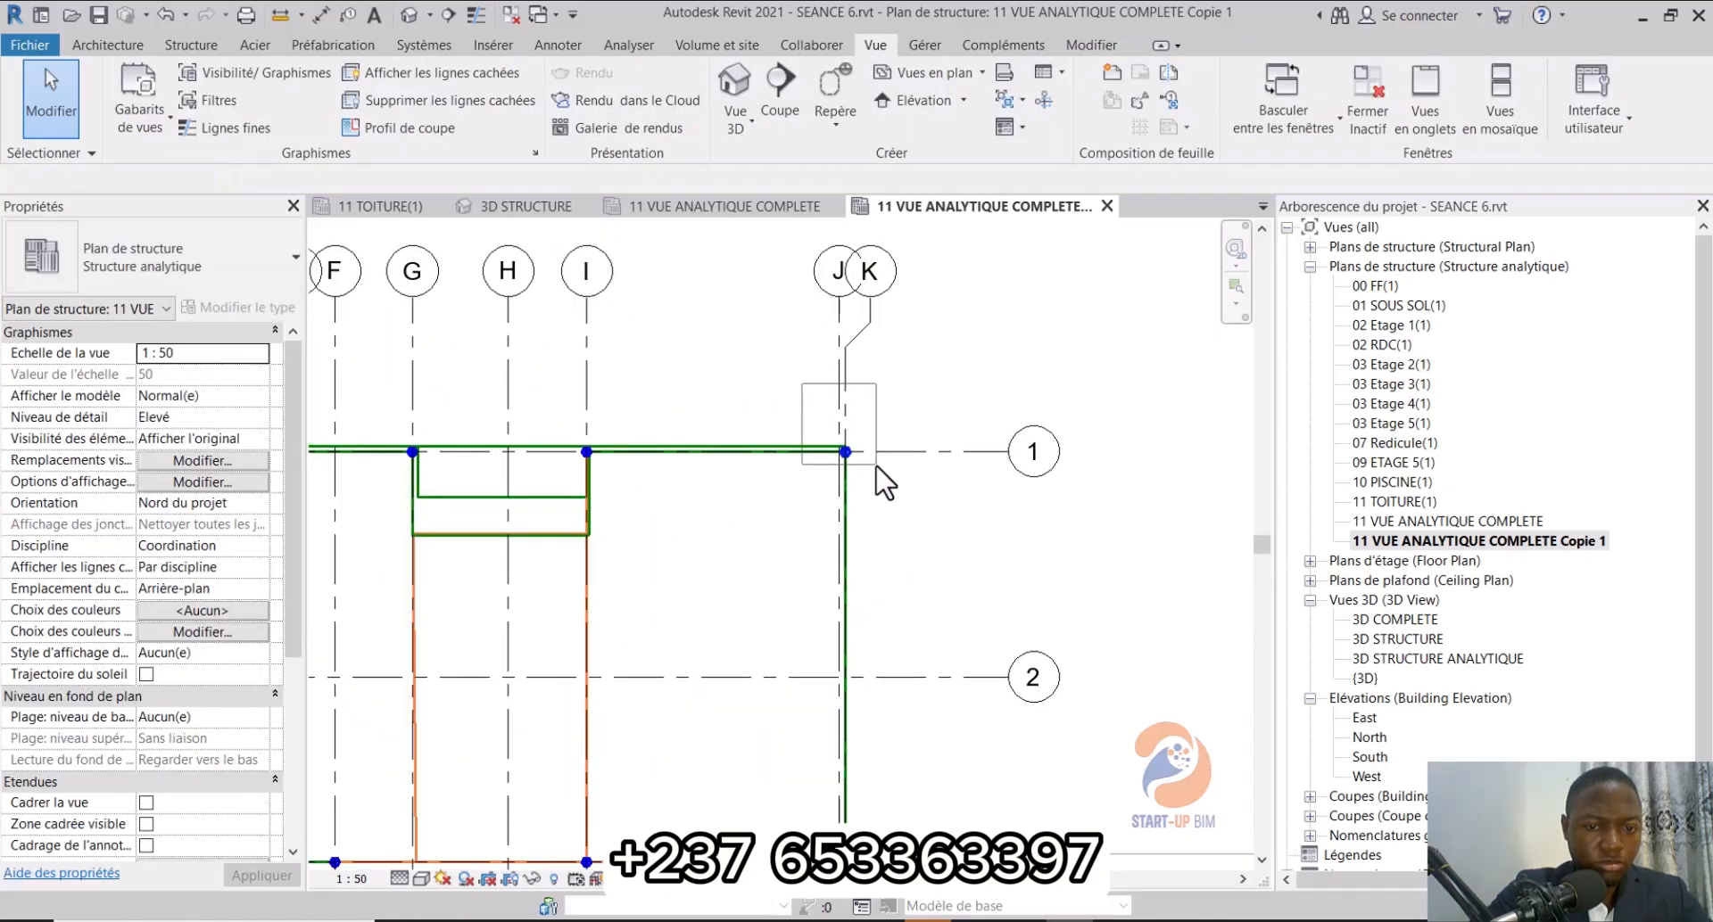